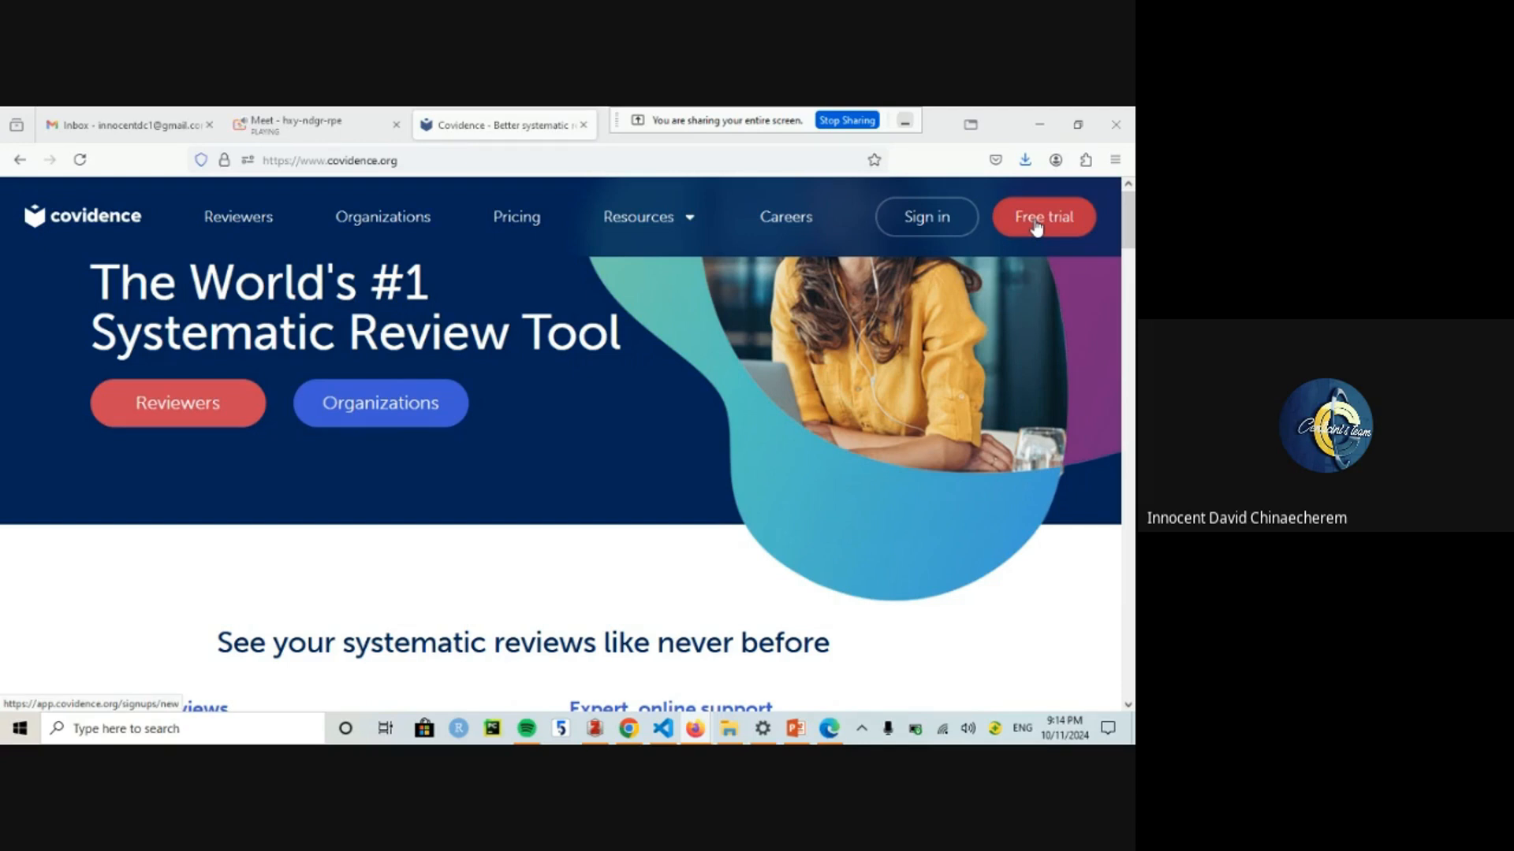
Step: Dismiss the institution popup and go to Covidence's Free trial sign-up page
{"action": "scroll", "coordinate": [541, 220], "scroll_direction": "down", "scroll_amount": 20}
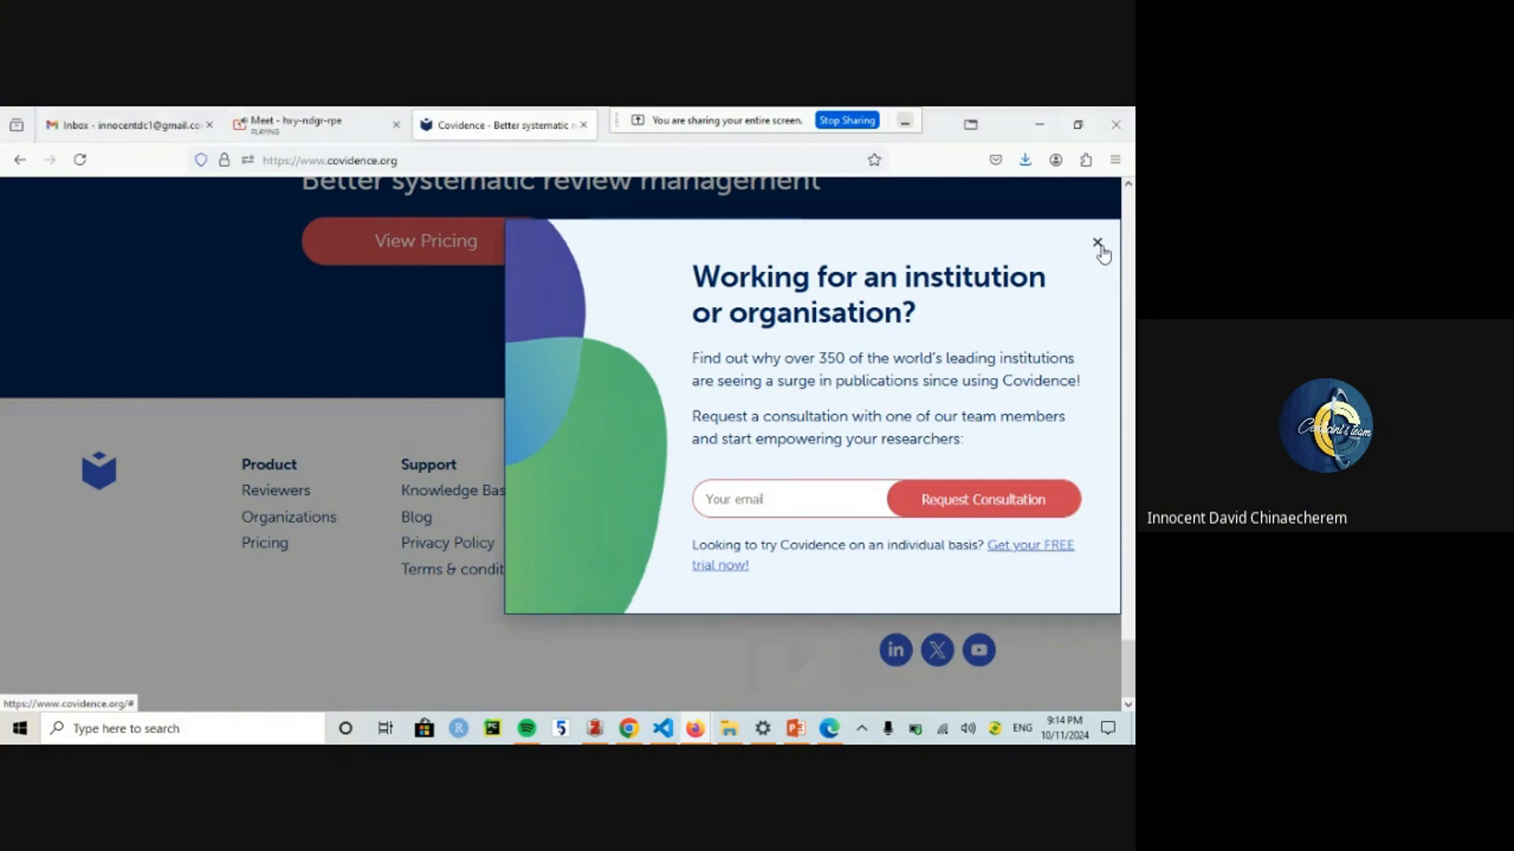
{"action": "left_click", "coordinate": [1100, 246]}
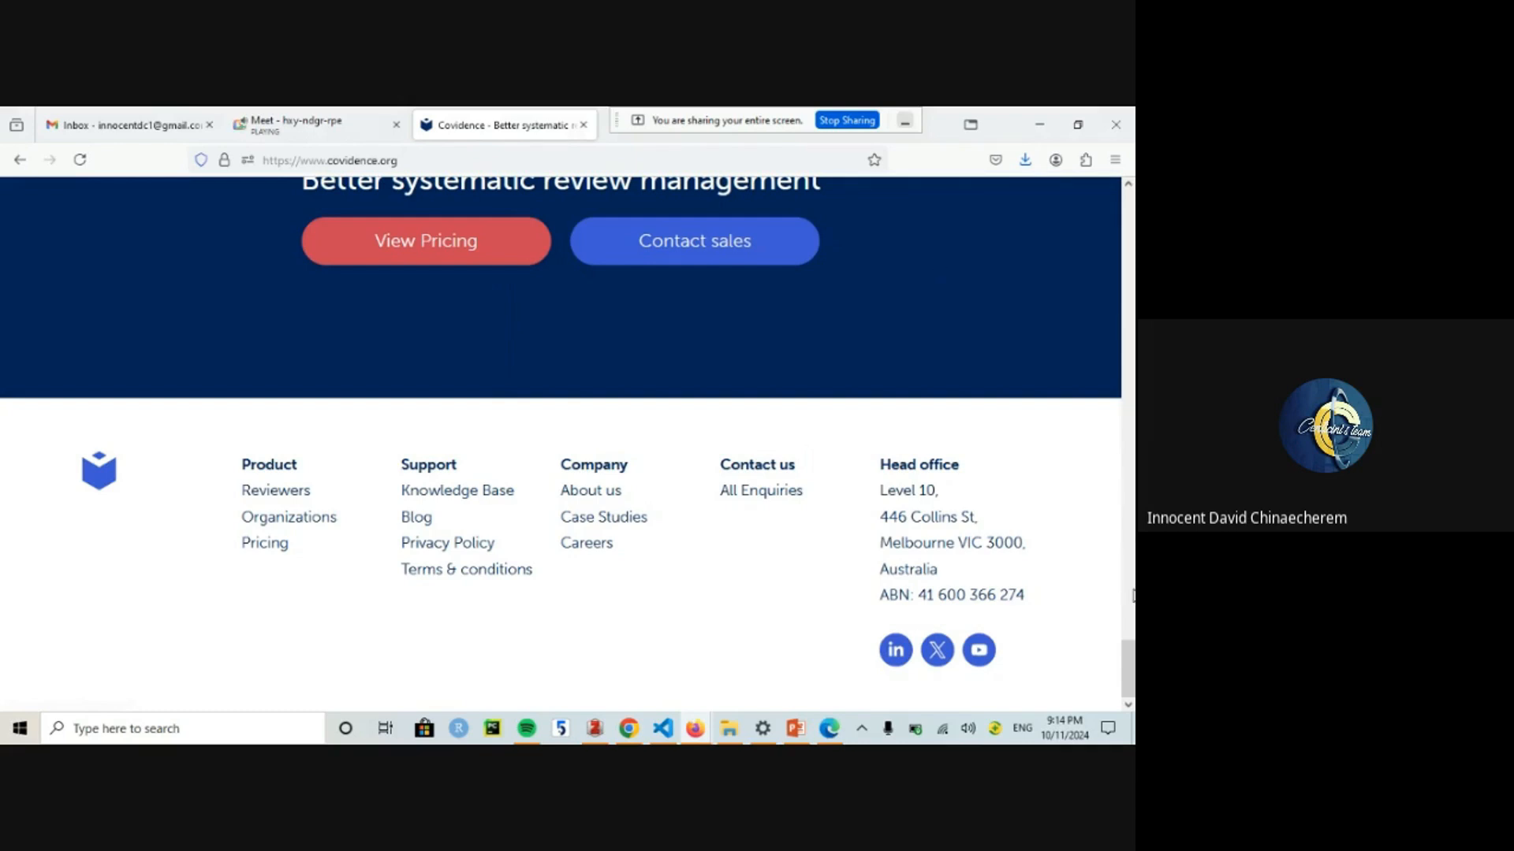
{"action": "left_click_drag", "start_coordinate": [1129, 654], "coordinate": [1131, 278]}
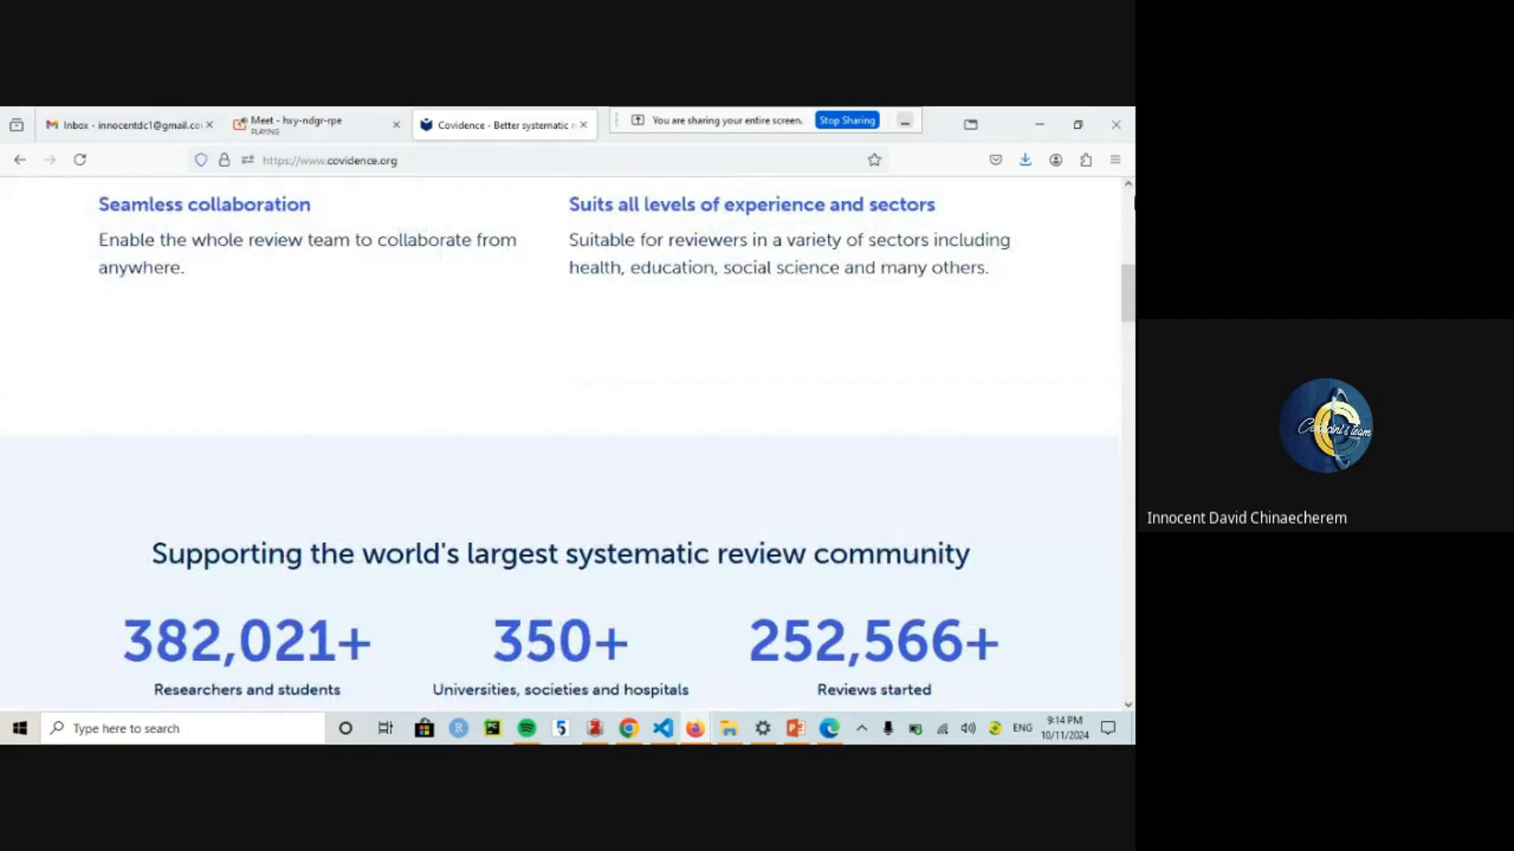
{"action": "left_click", "coordinate": [1129, 203]}
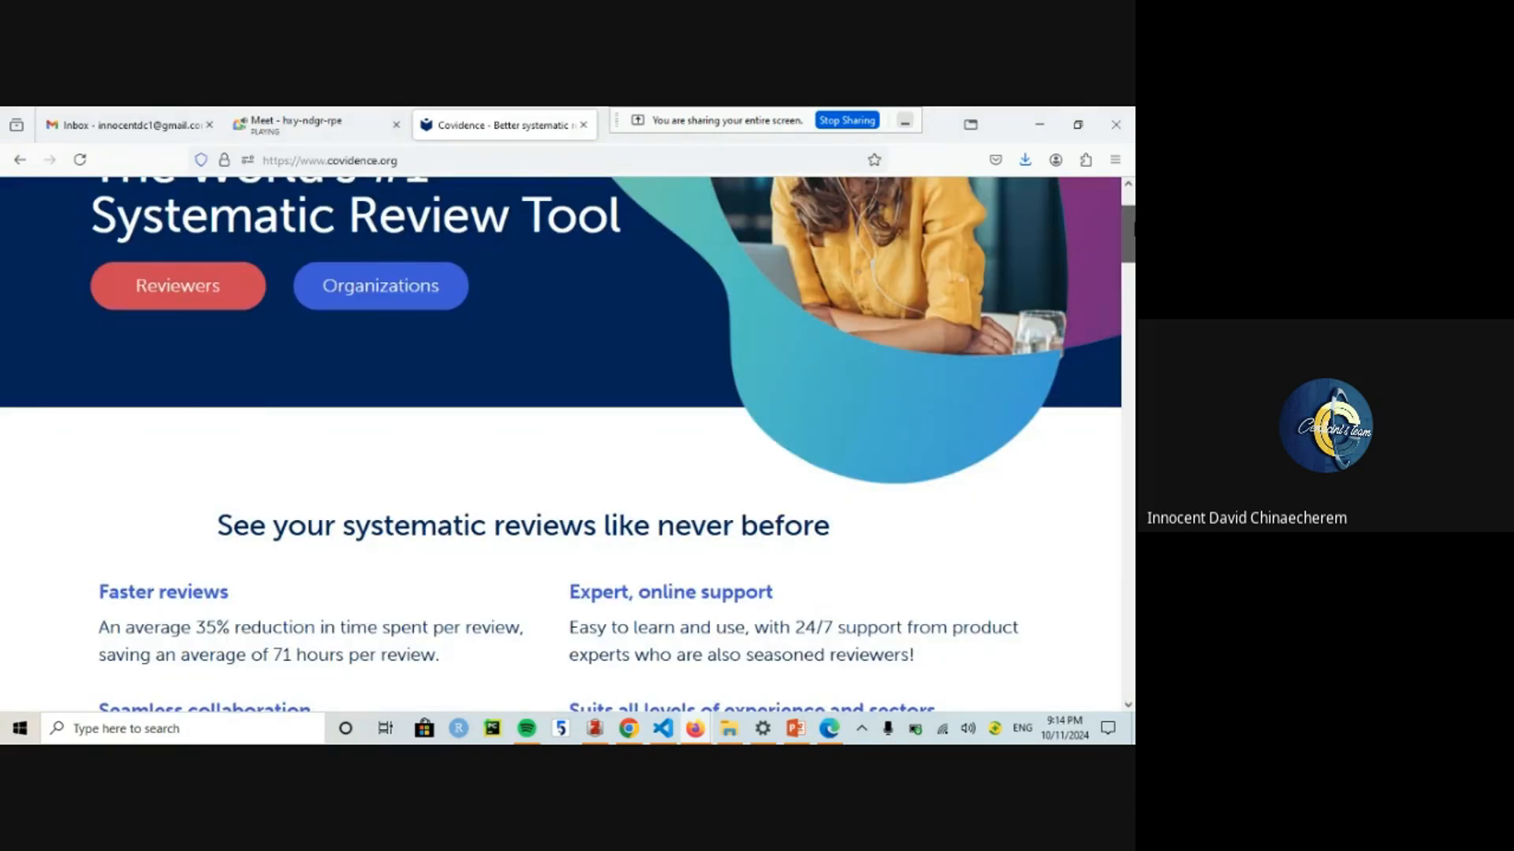
{"action": "left_click_drag", "start_coordinate": [1134, 224], "coordinate": [1133, 209]}
{"action": "left_click", "coordinate": [1035, 222]}
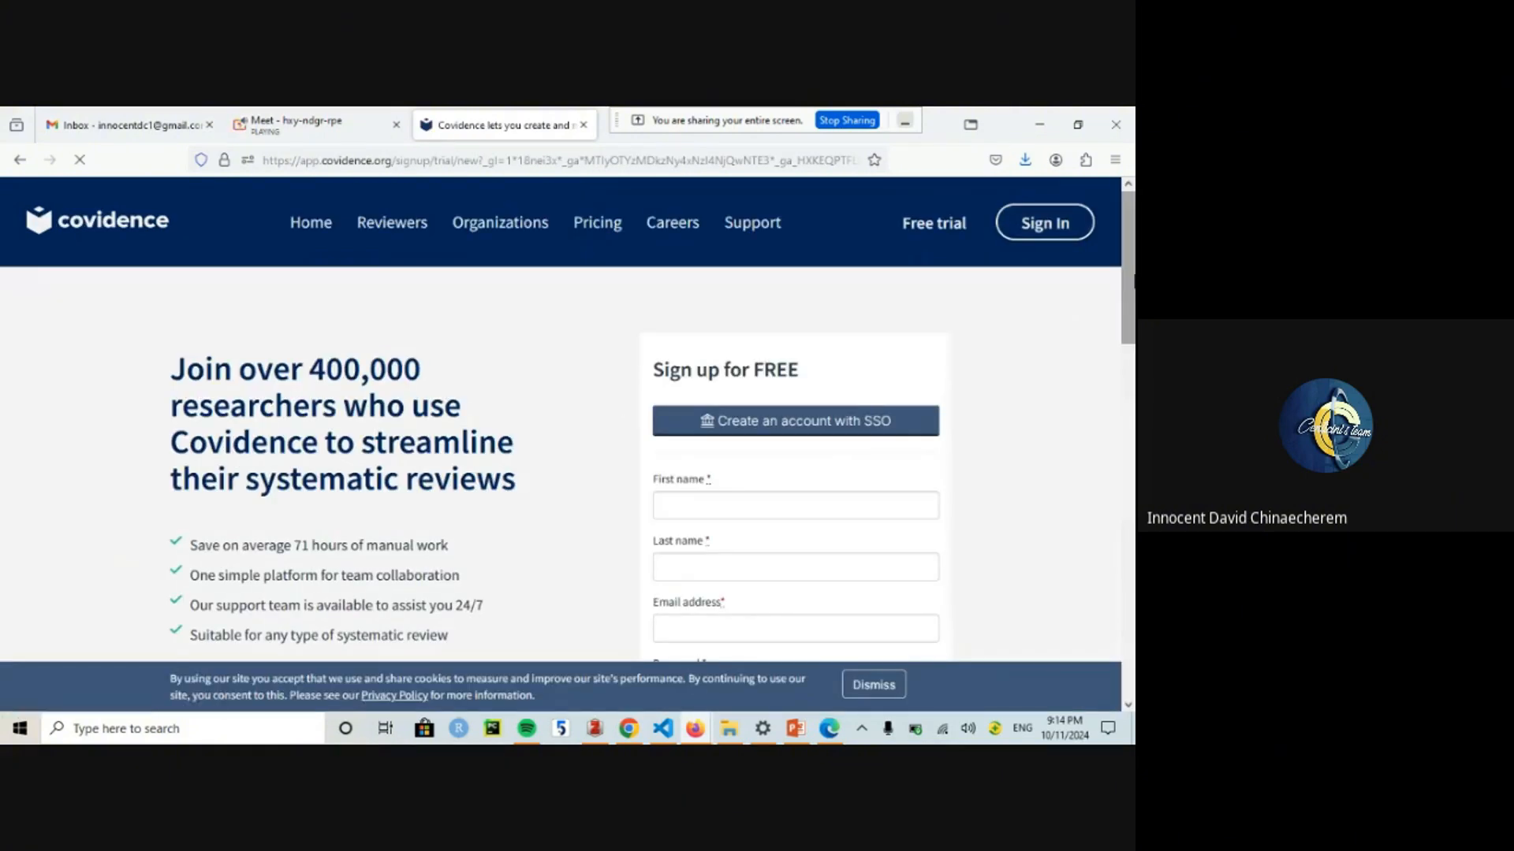
Step: Enter the user's first name and last name on the sign-up form
{"action": "left_click_drag", "start_coordinate": [1132, 245], "coordinate": [1133, 321]}
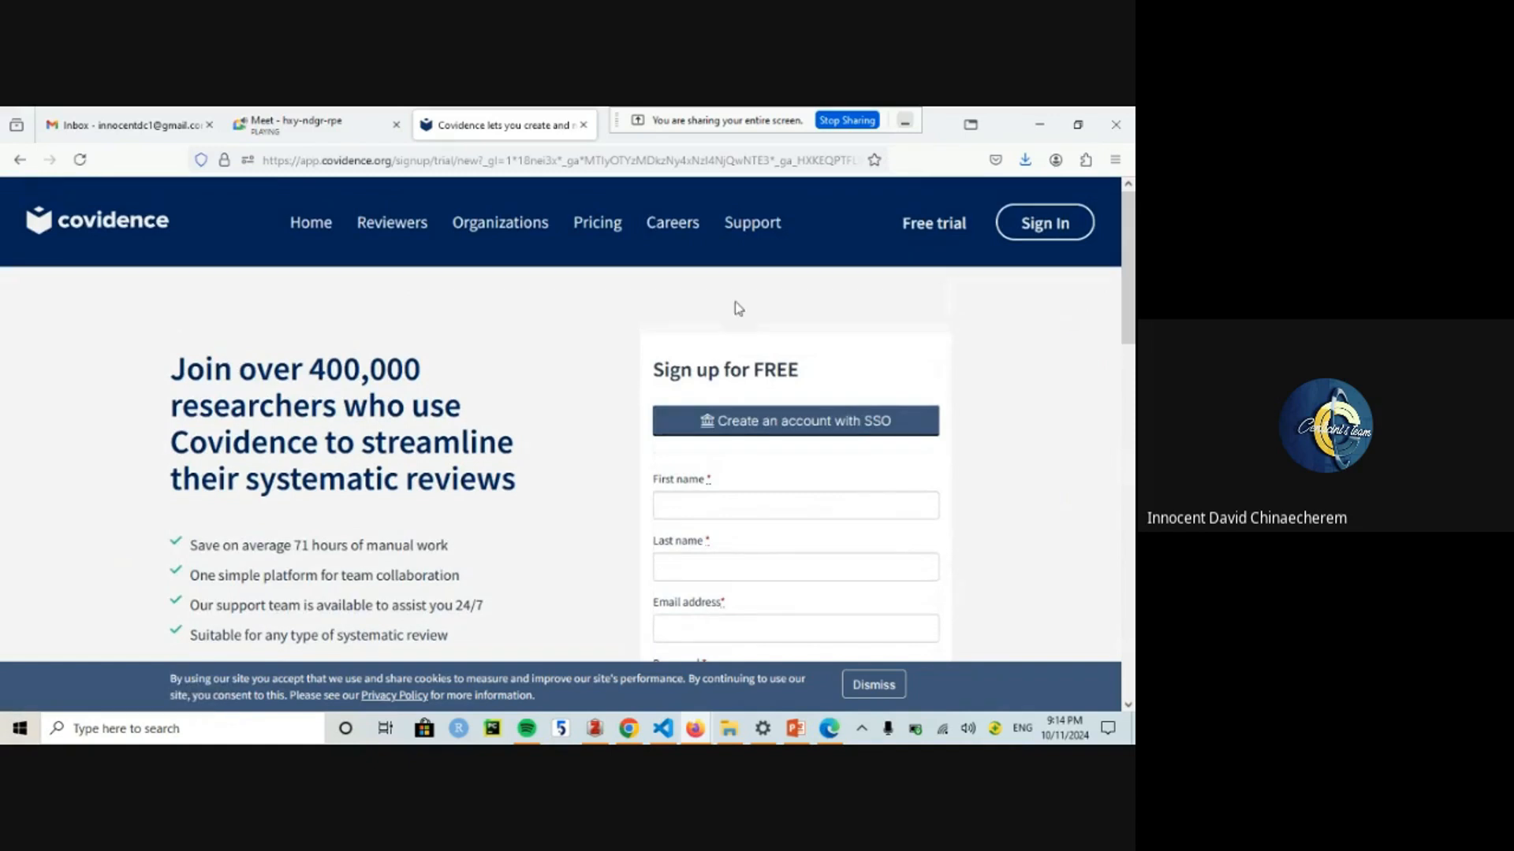
{"action": "left_click_drag", "start_coordinate": [1122, 299], "coordinate": [1125, 346]}
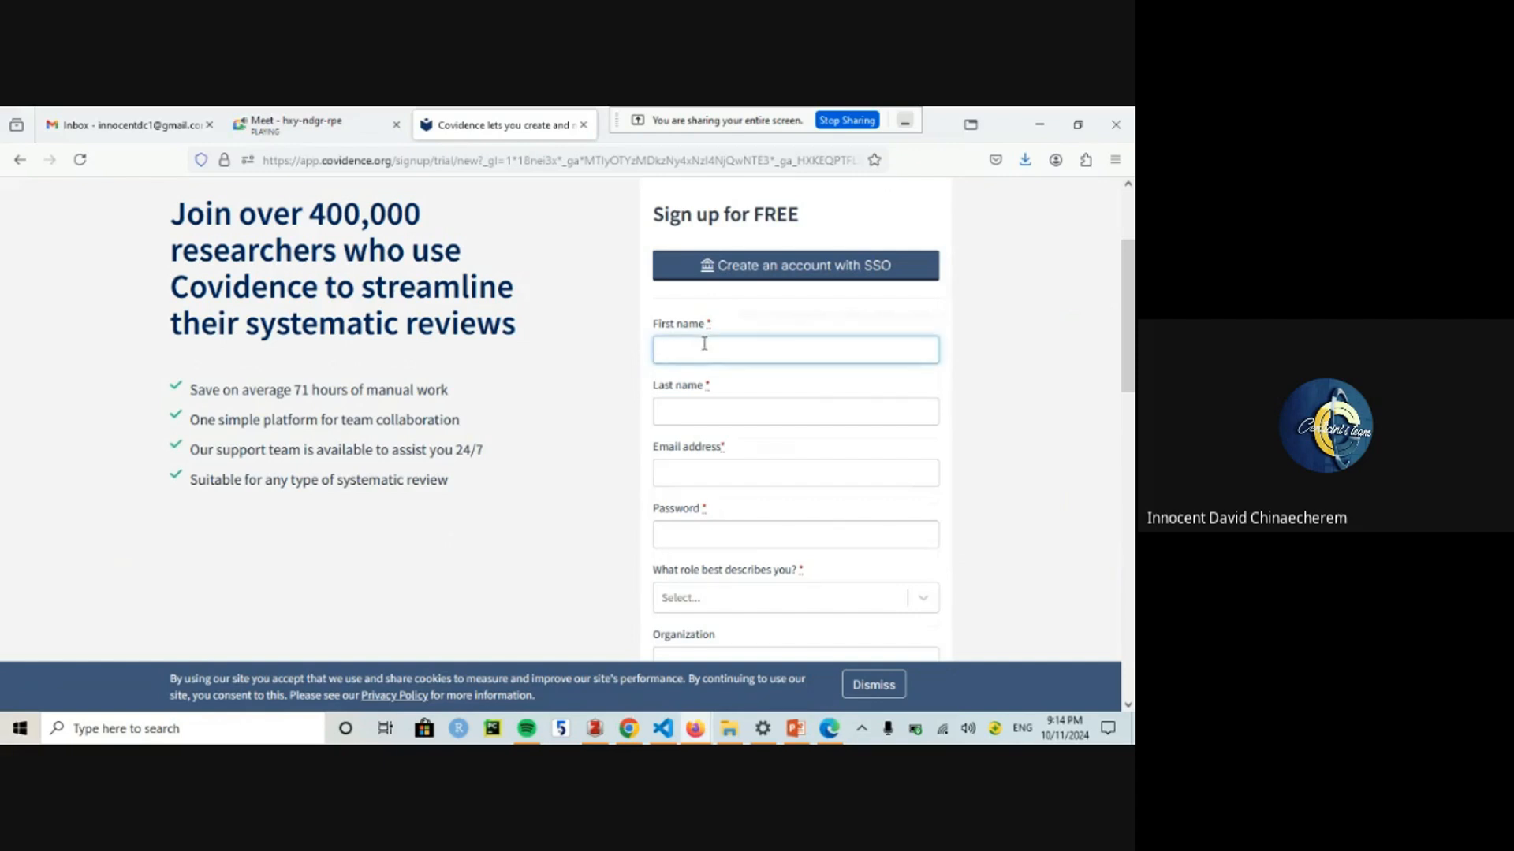
{"action": "type", "text": "Dabb"}
{"action": "key", "text": "BackSpace"}
{"action": "key", "text": "BackSpace"}
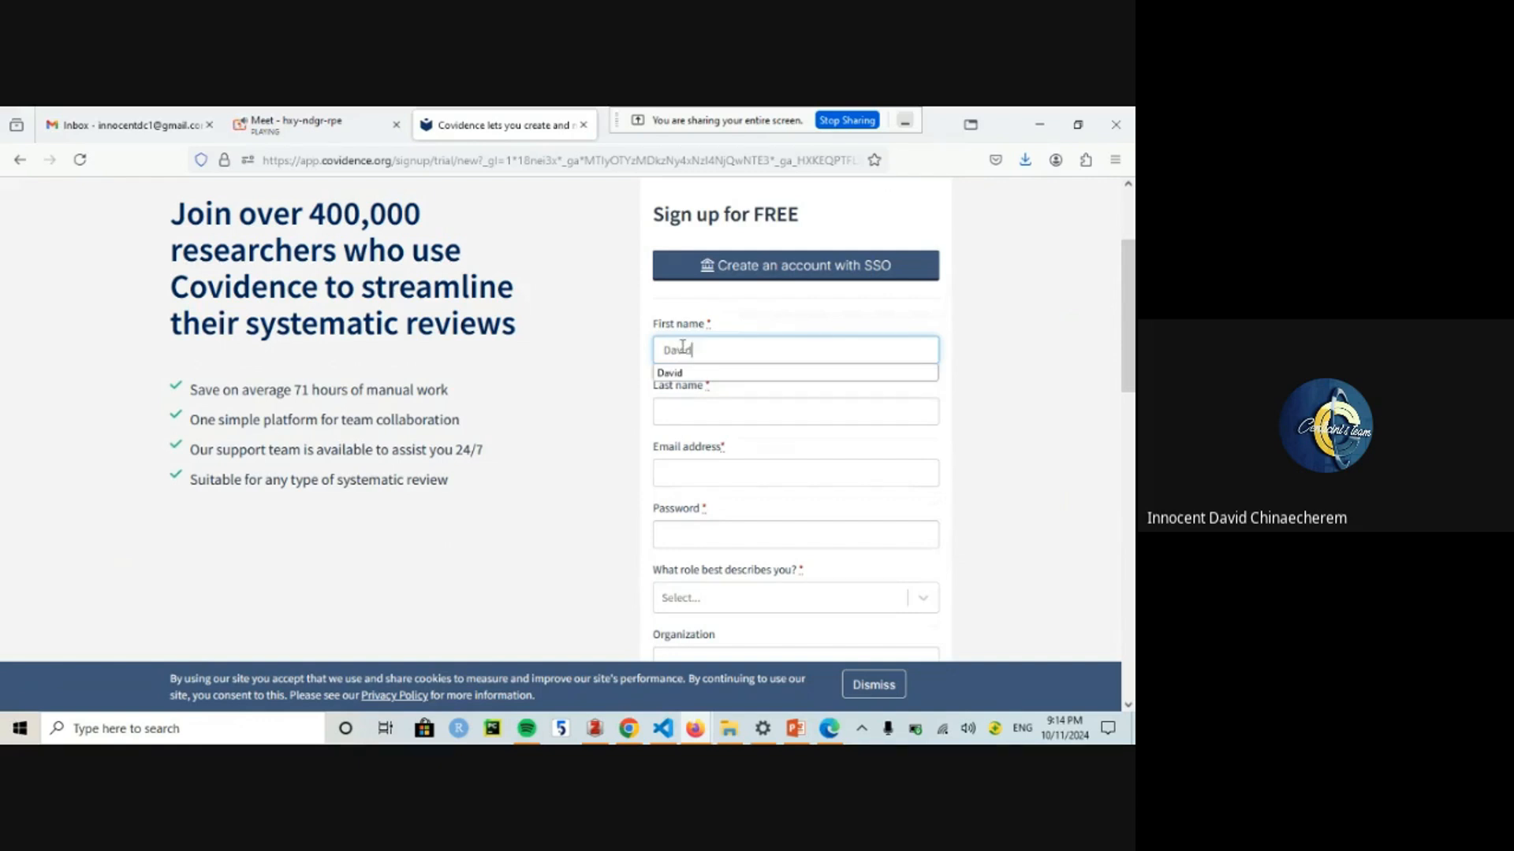
{"action": "left_click", "coordinate": [672, 405]}
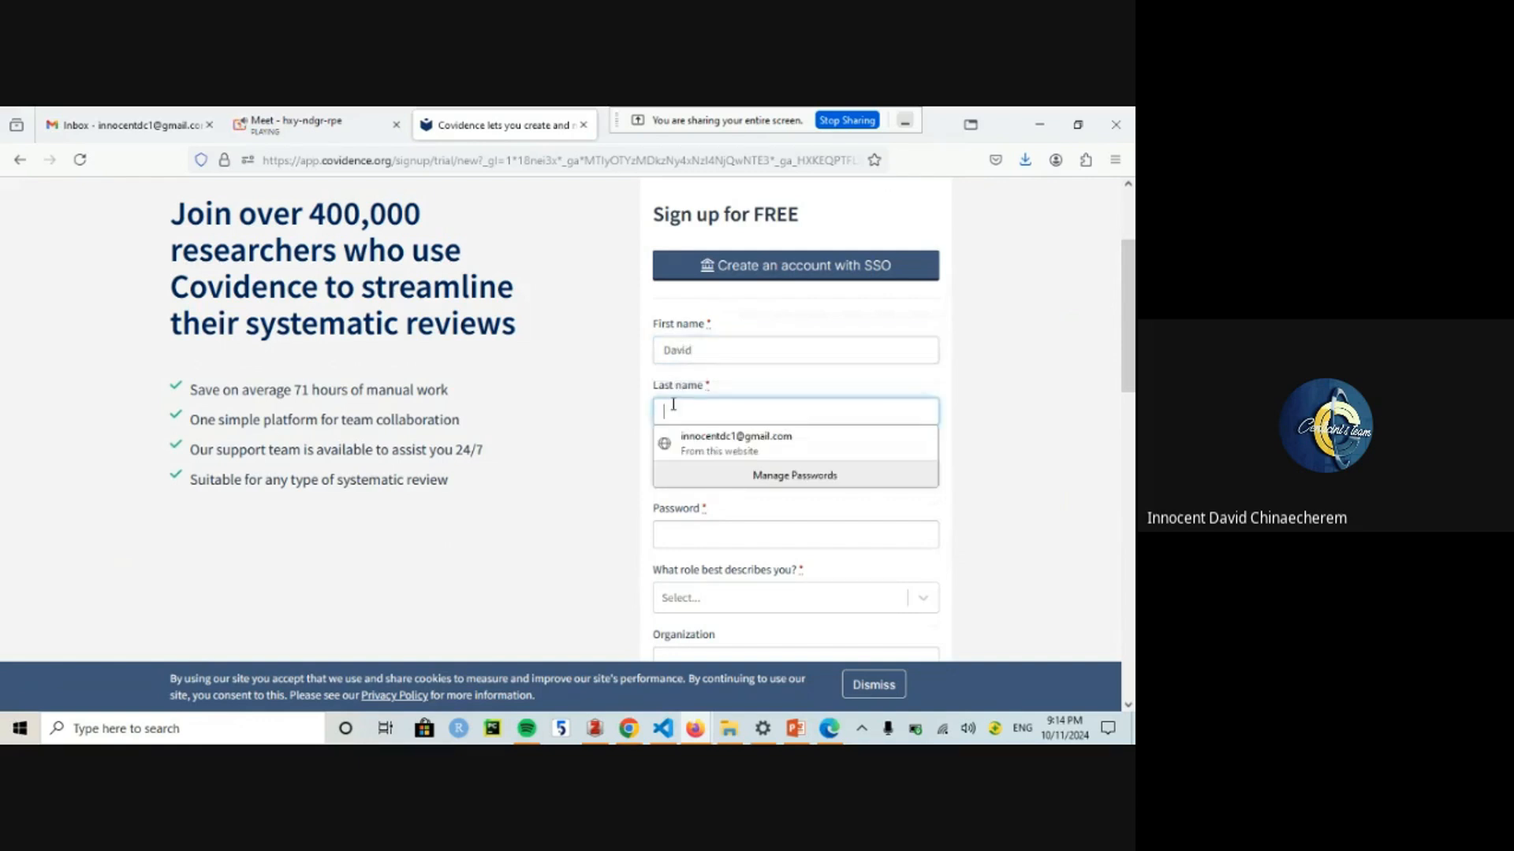
{"action": "type", "text": "Centicini"}
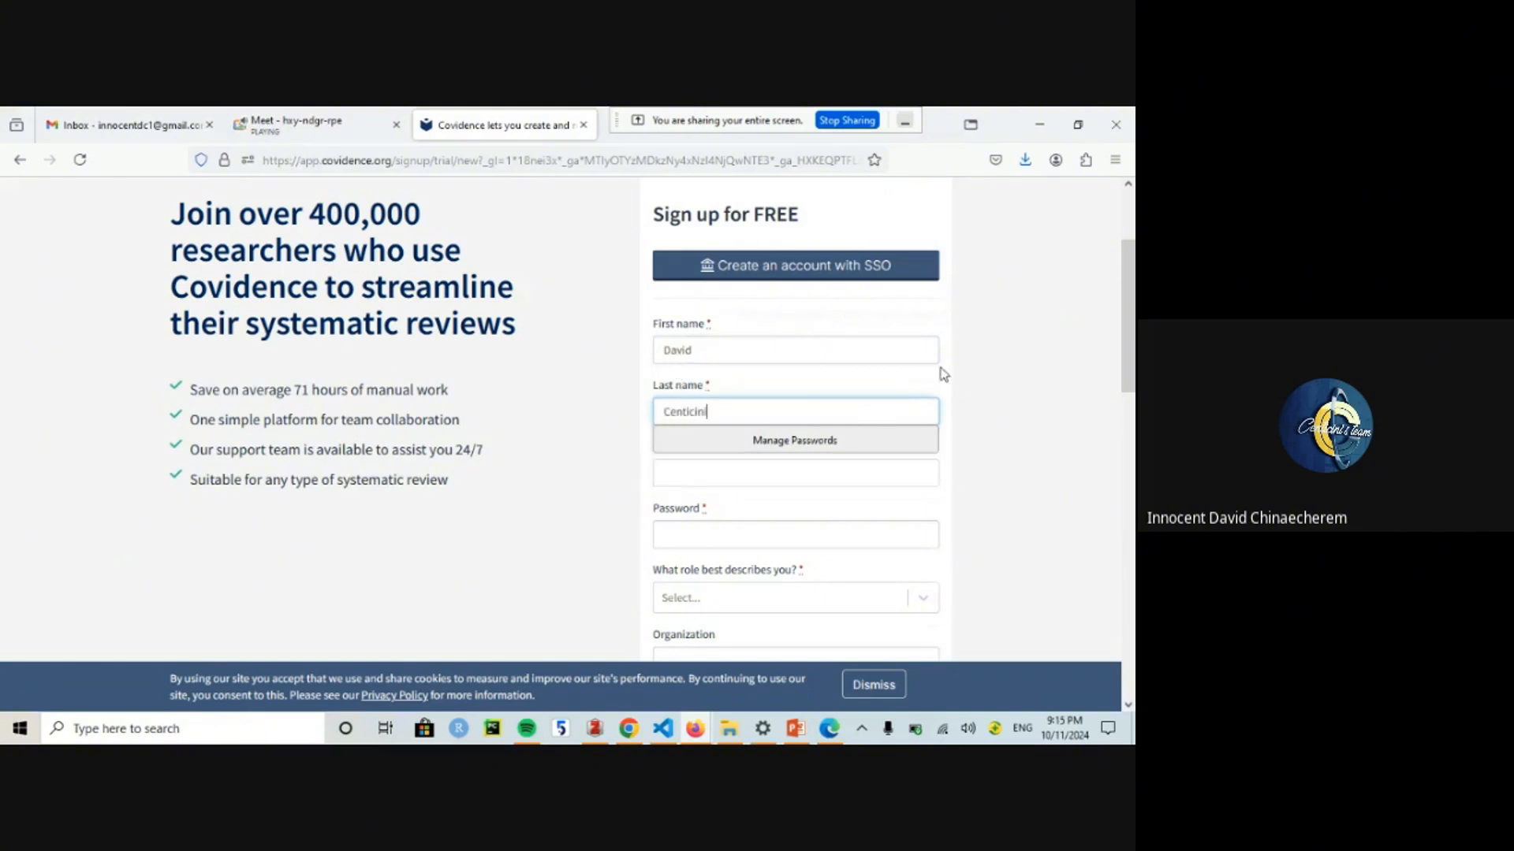
Step: Start typing the institute email address, leaving it incomplete
{"action": "scroll", "coordinate": [1085, 352], "scroll_direction": "down", "scroll_amount": 2}
{"action": "left_click", "coordinate": [767, 387]}
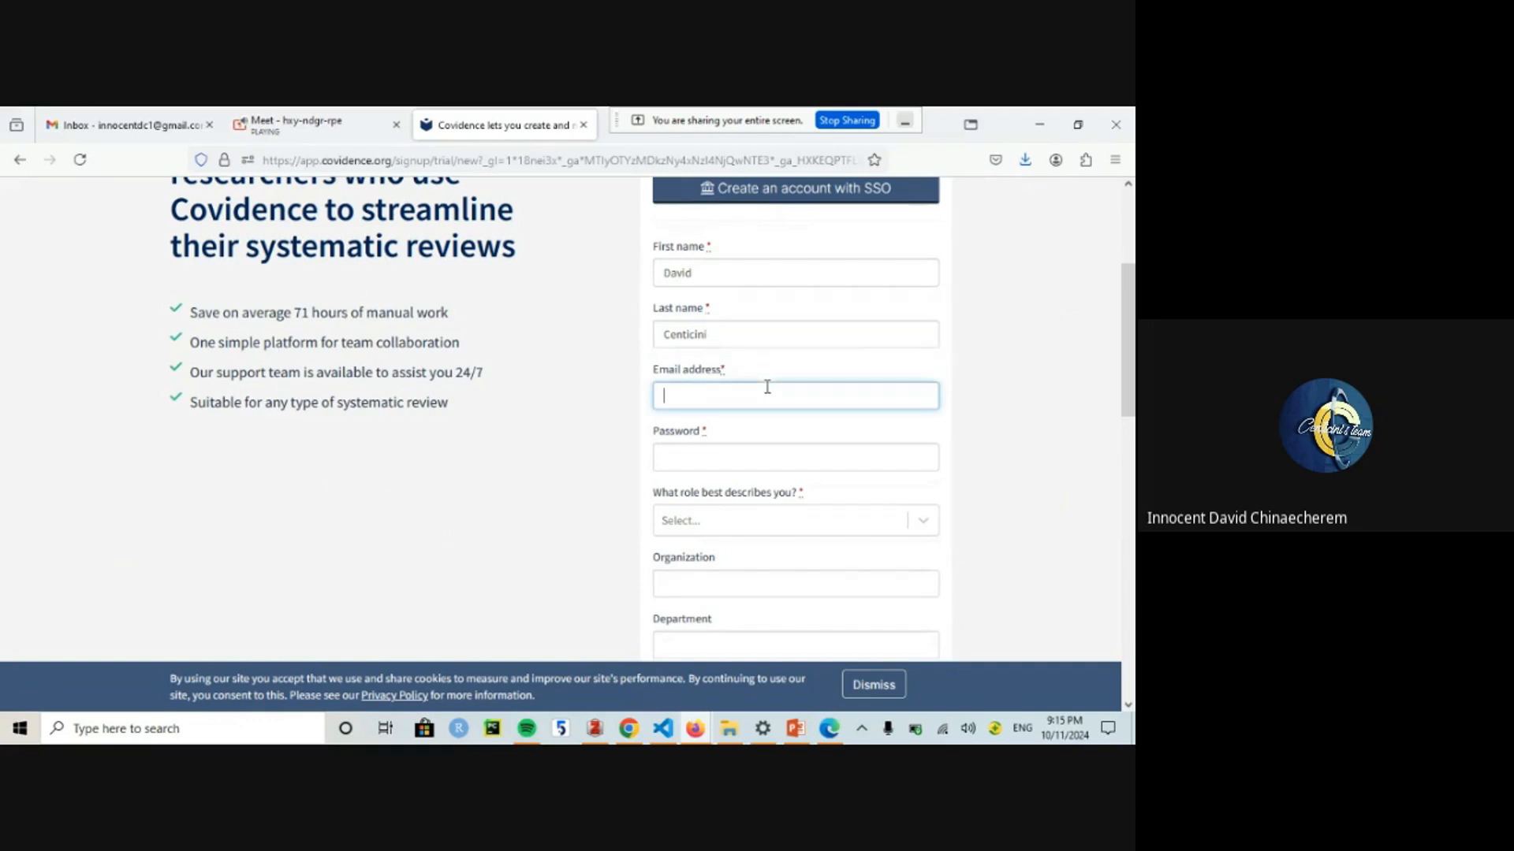
{"action": "type", "text": "centicini"}
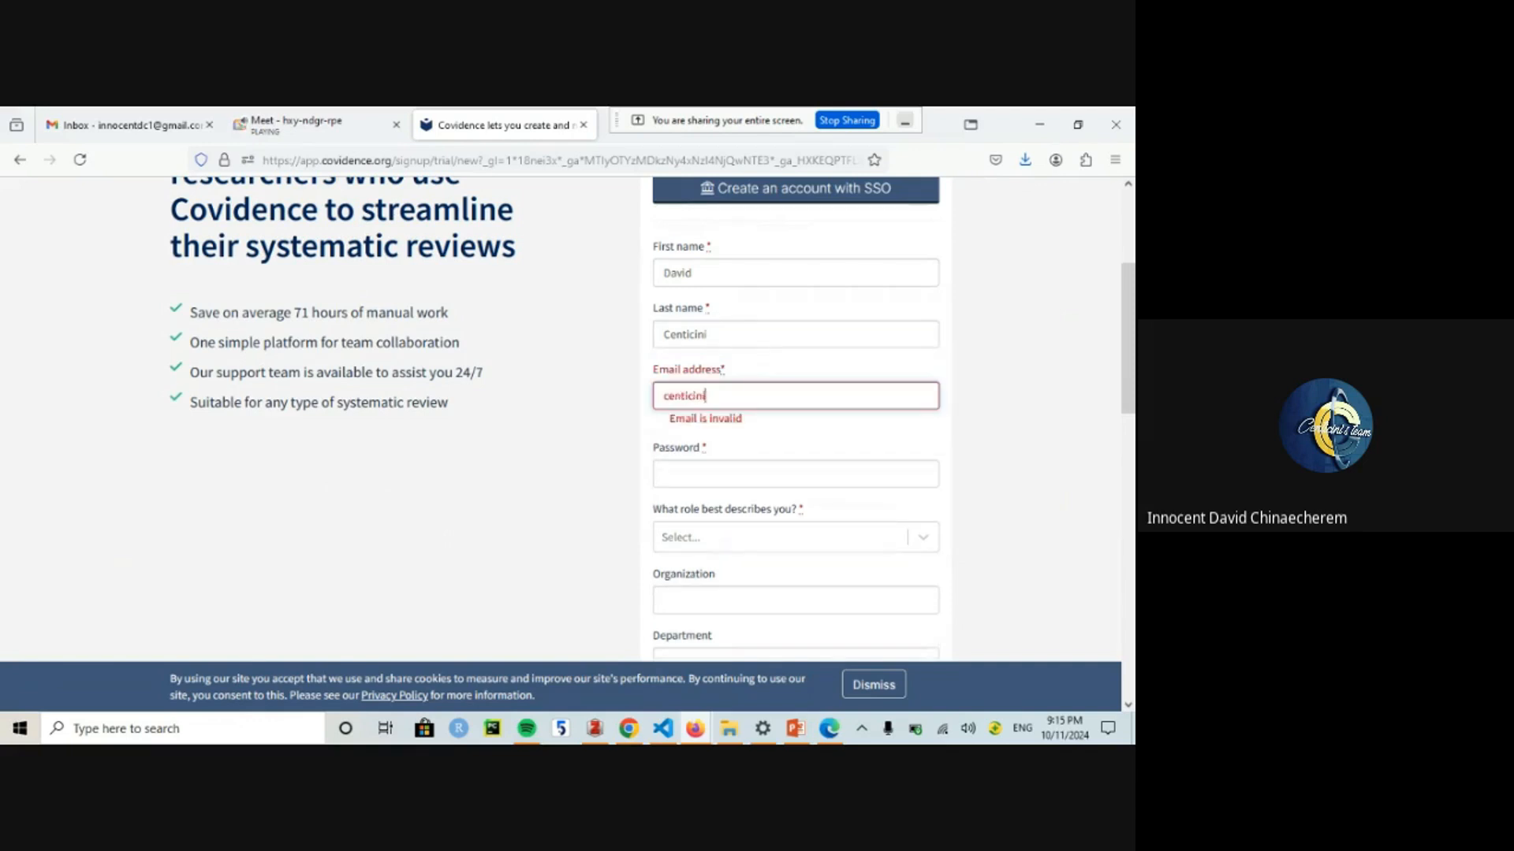
{"action": "type", "text": "instit"}
{"action": "key", "text": "BackSpace"}
{"action": "key", "text": "BackSpace"}
{"action": "key", "text": "BackSpace"}
{"action": "key", "text": "BackSpace"}
{"action": "type", "text": "stitut"}
{"action": "left_click", "coordinate": [102, 122]}
Step: Address a new Gmail draft to the suggested institute team email account
{"action": "left_click", "coordinate": [1111, 203]}
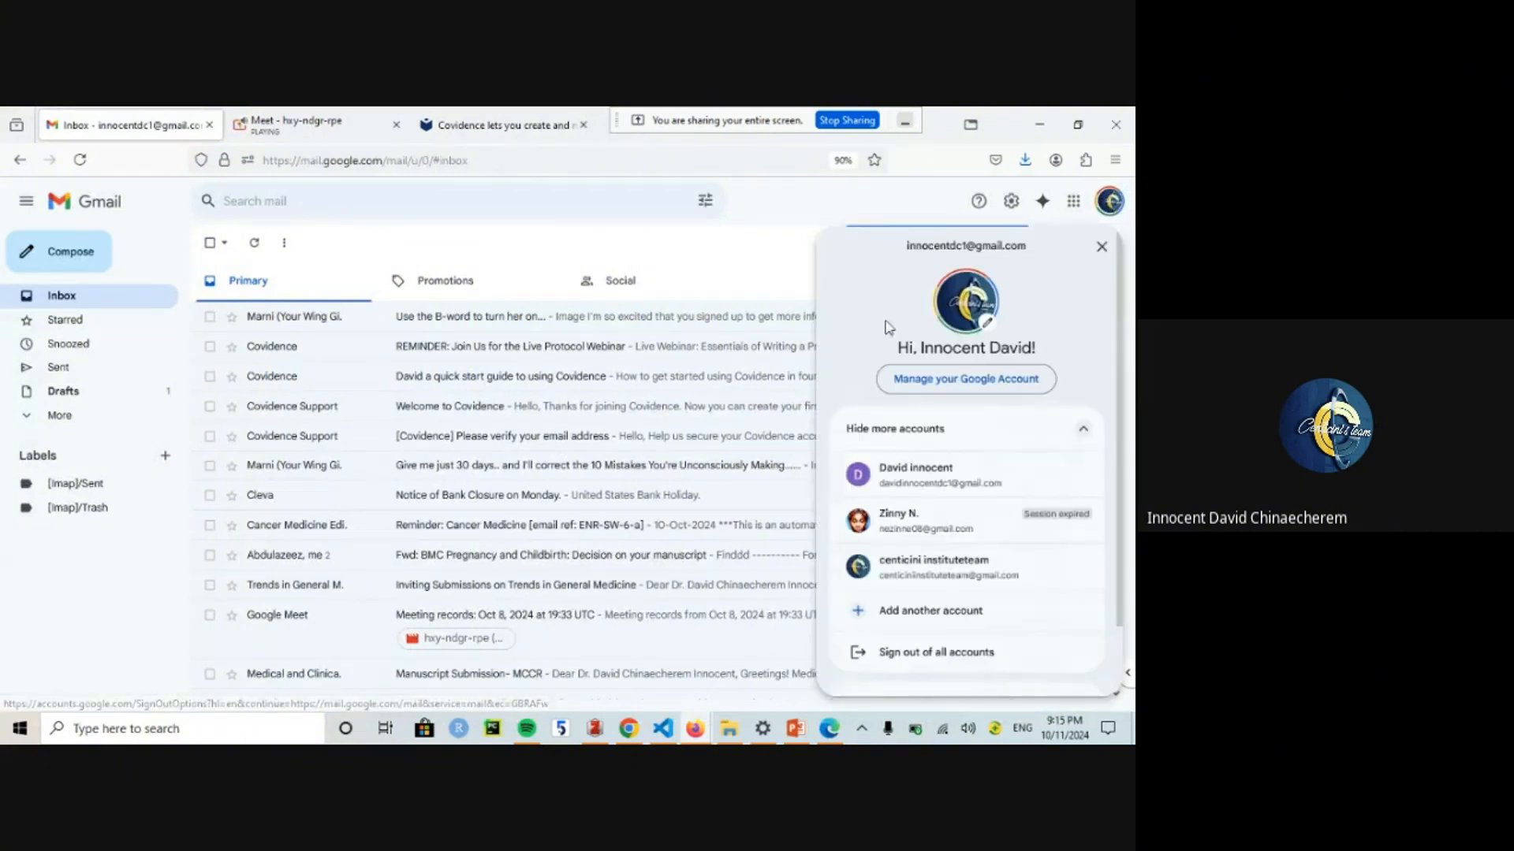
{"action": "left_click", "coordinate": [107, 251]}
{"action": "left_click", "coordinate": [106, 251]}
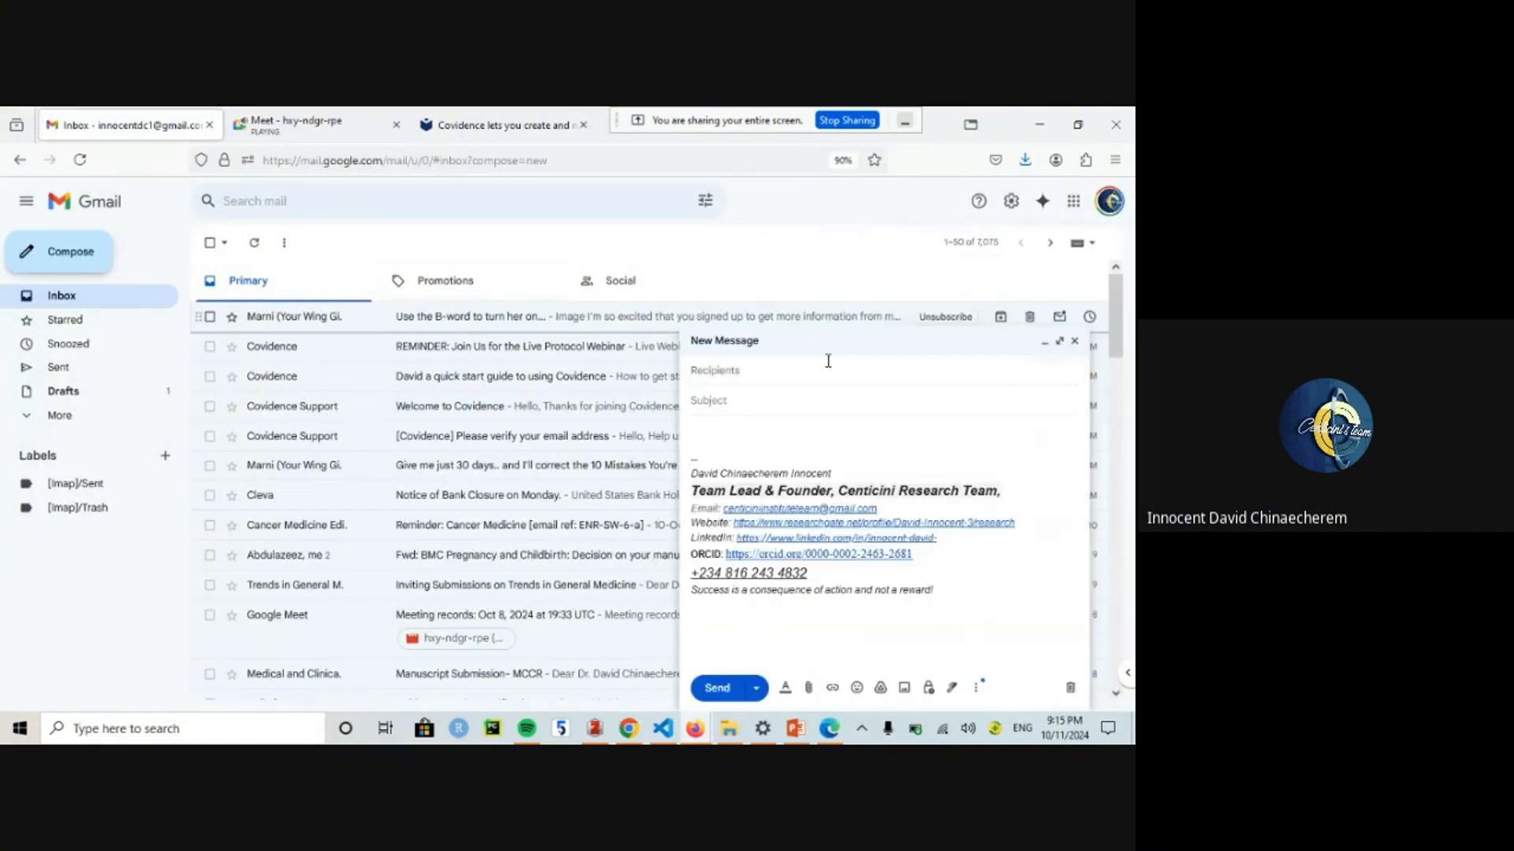
{"action": "type", "text": "centic"}
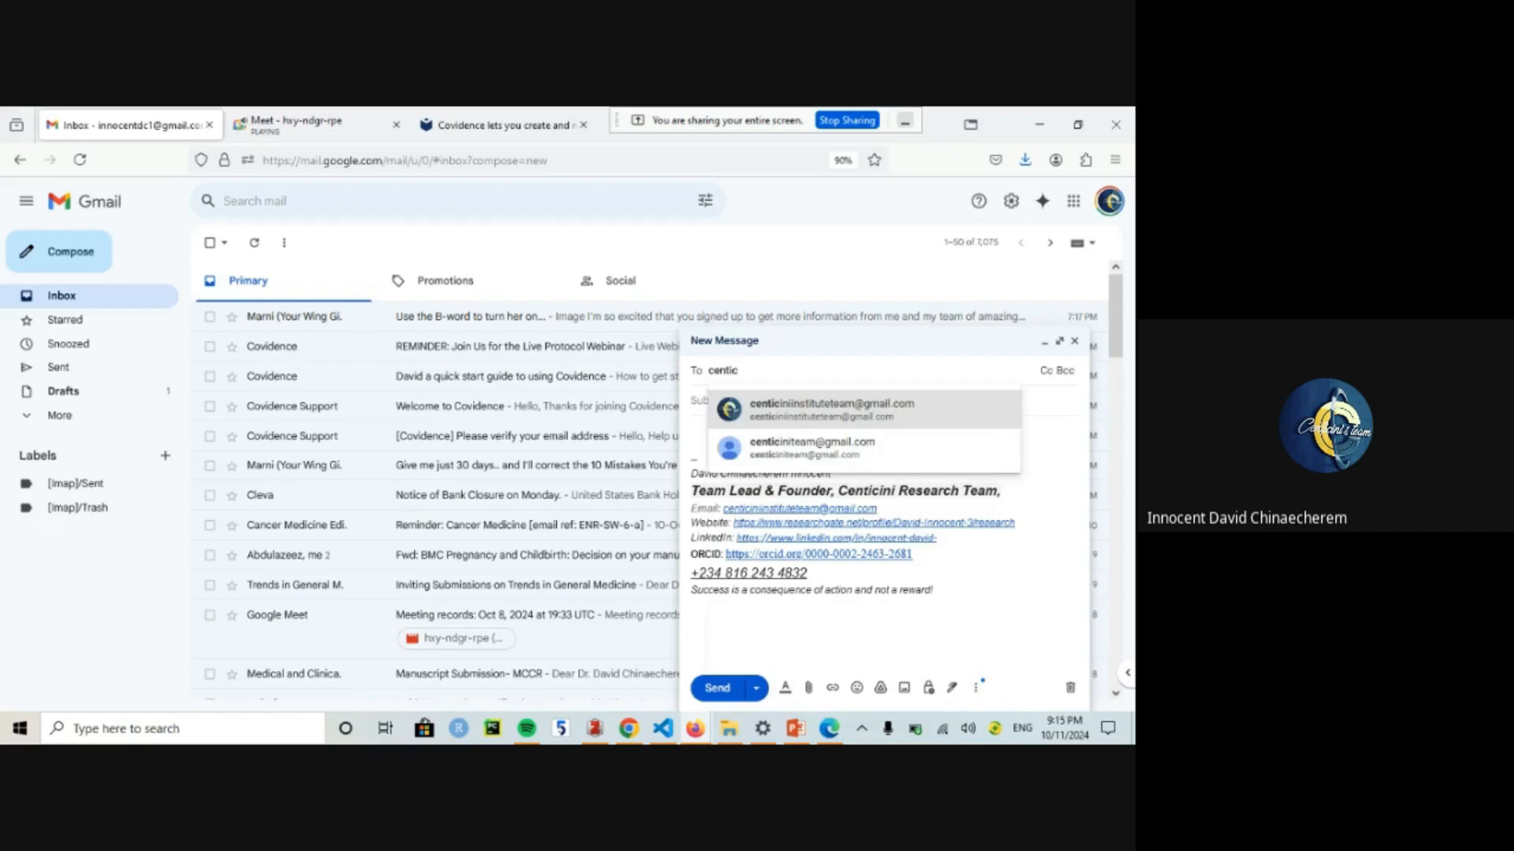
{"action": "left_click", "coordinate": [824, 413]}
{"action": "mouse_move", "coordinate": [896, 378]}
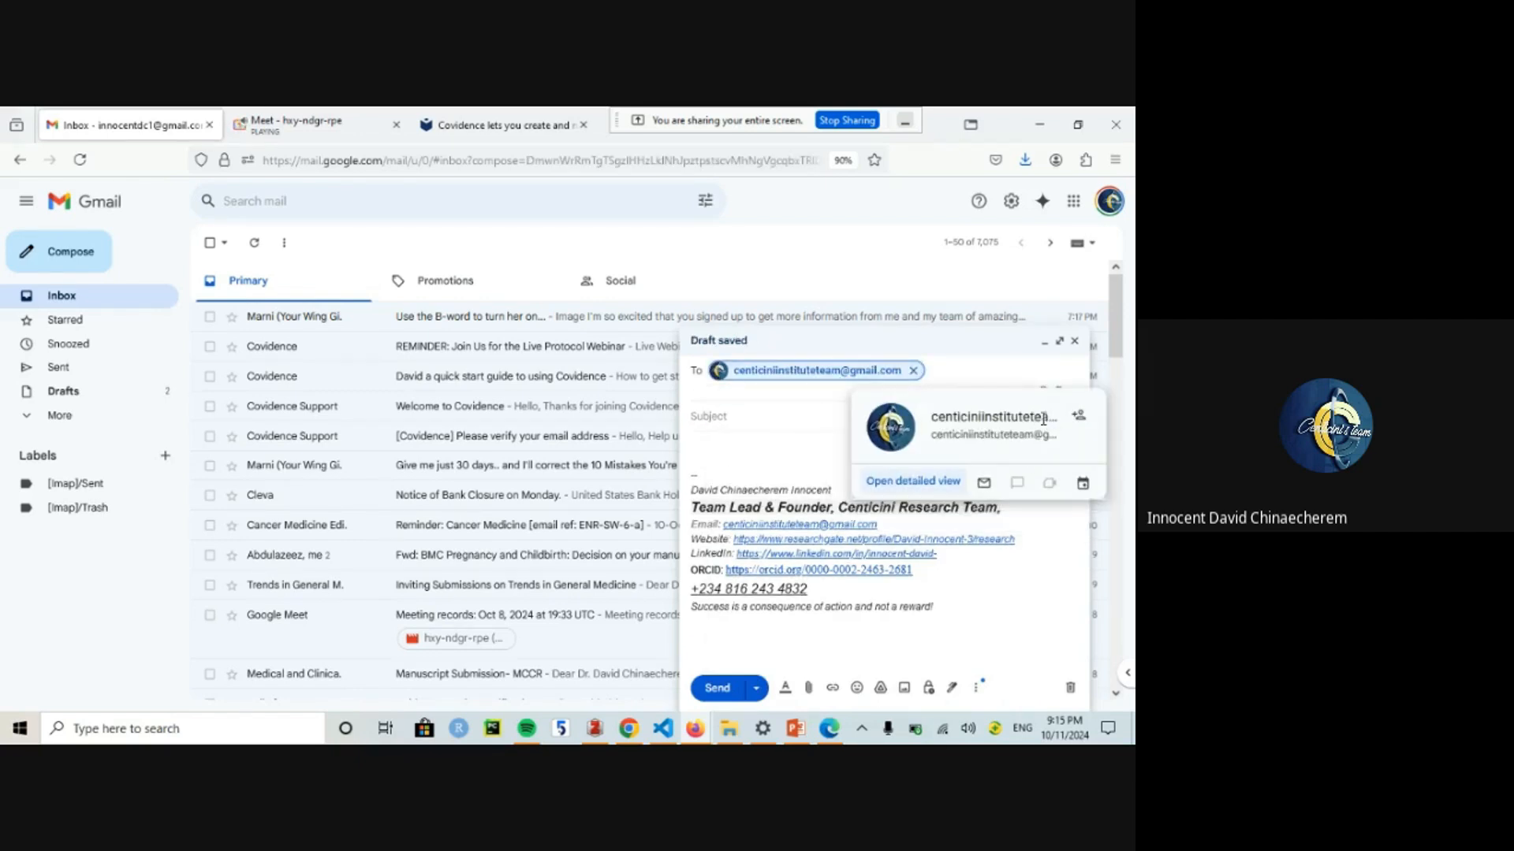
{"action": "left_click", "coordinate": [549, 110]}
Step: Paste the full team email, enter a password and choose Researcher as the role
{"action": "double_click", "coordinate": [710, 394]}
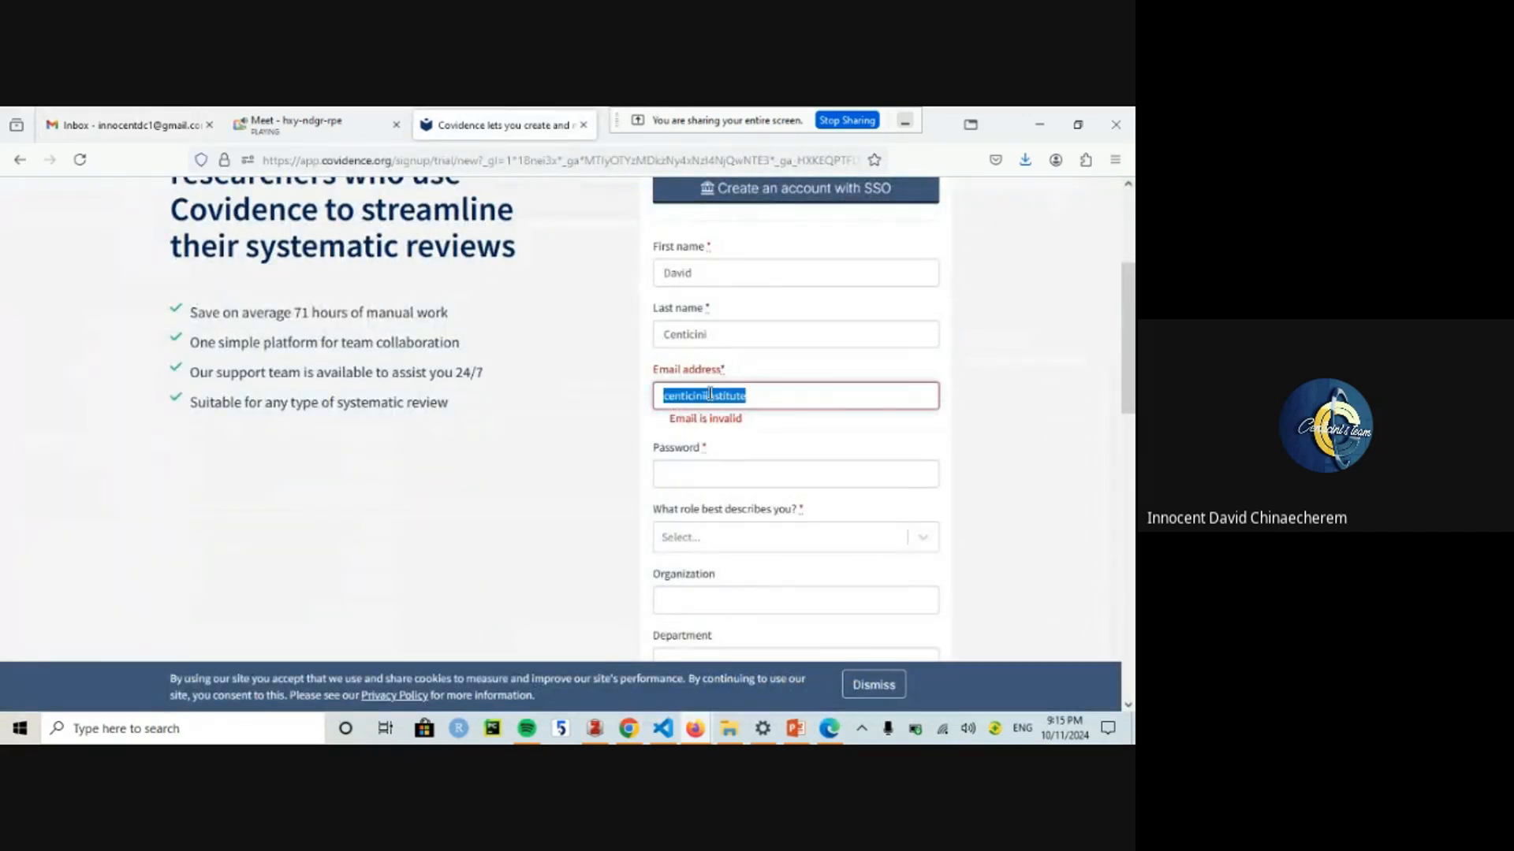
{"action": "key", "text": "ctrl+v"}
{"action": "left_click", "coordinate": [717, 459]}
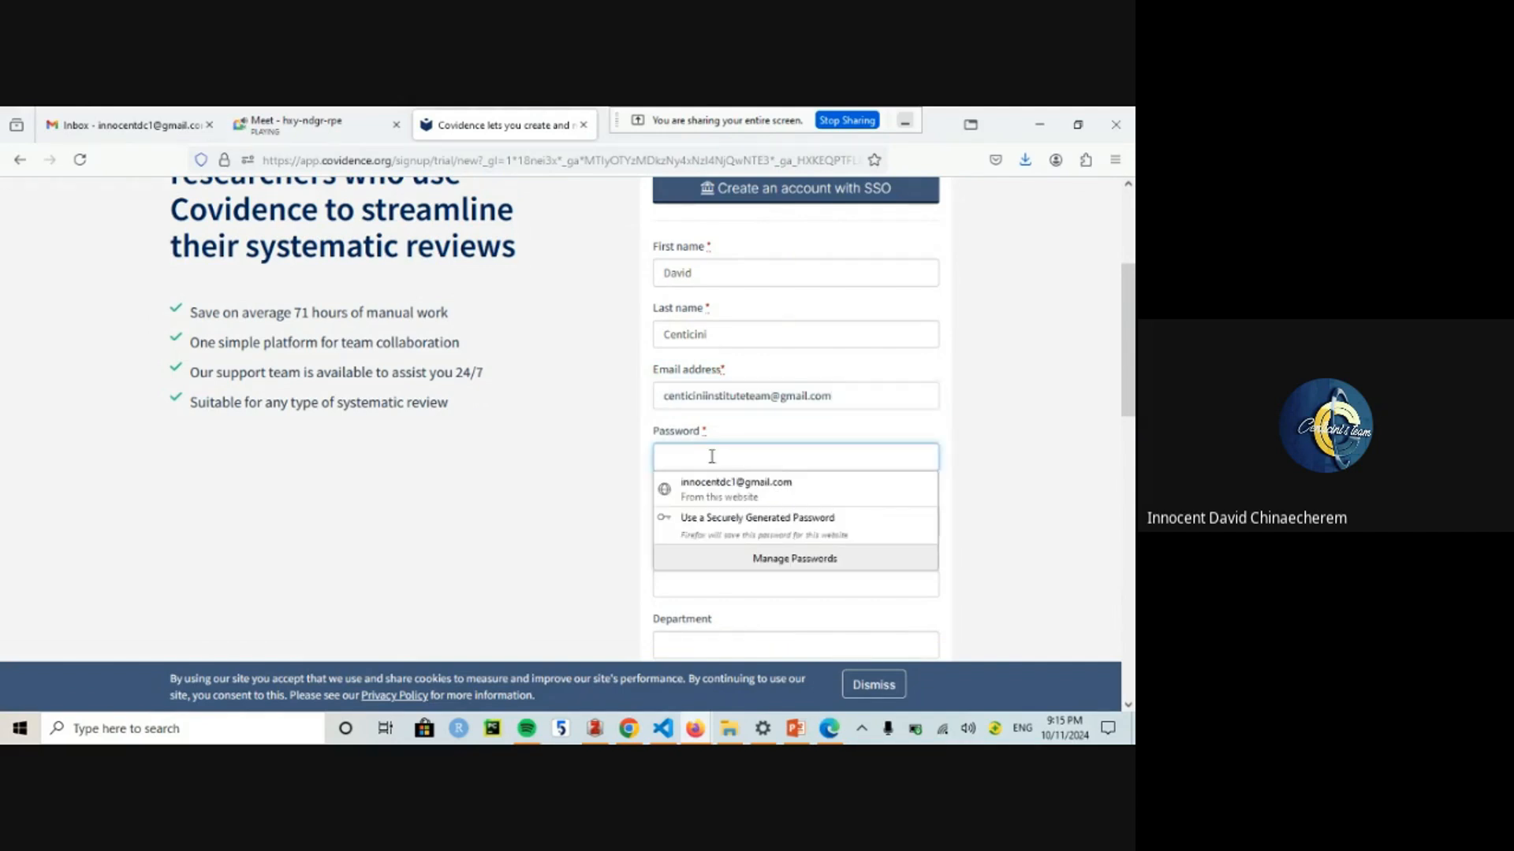
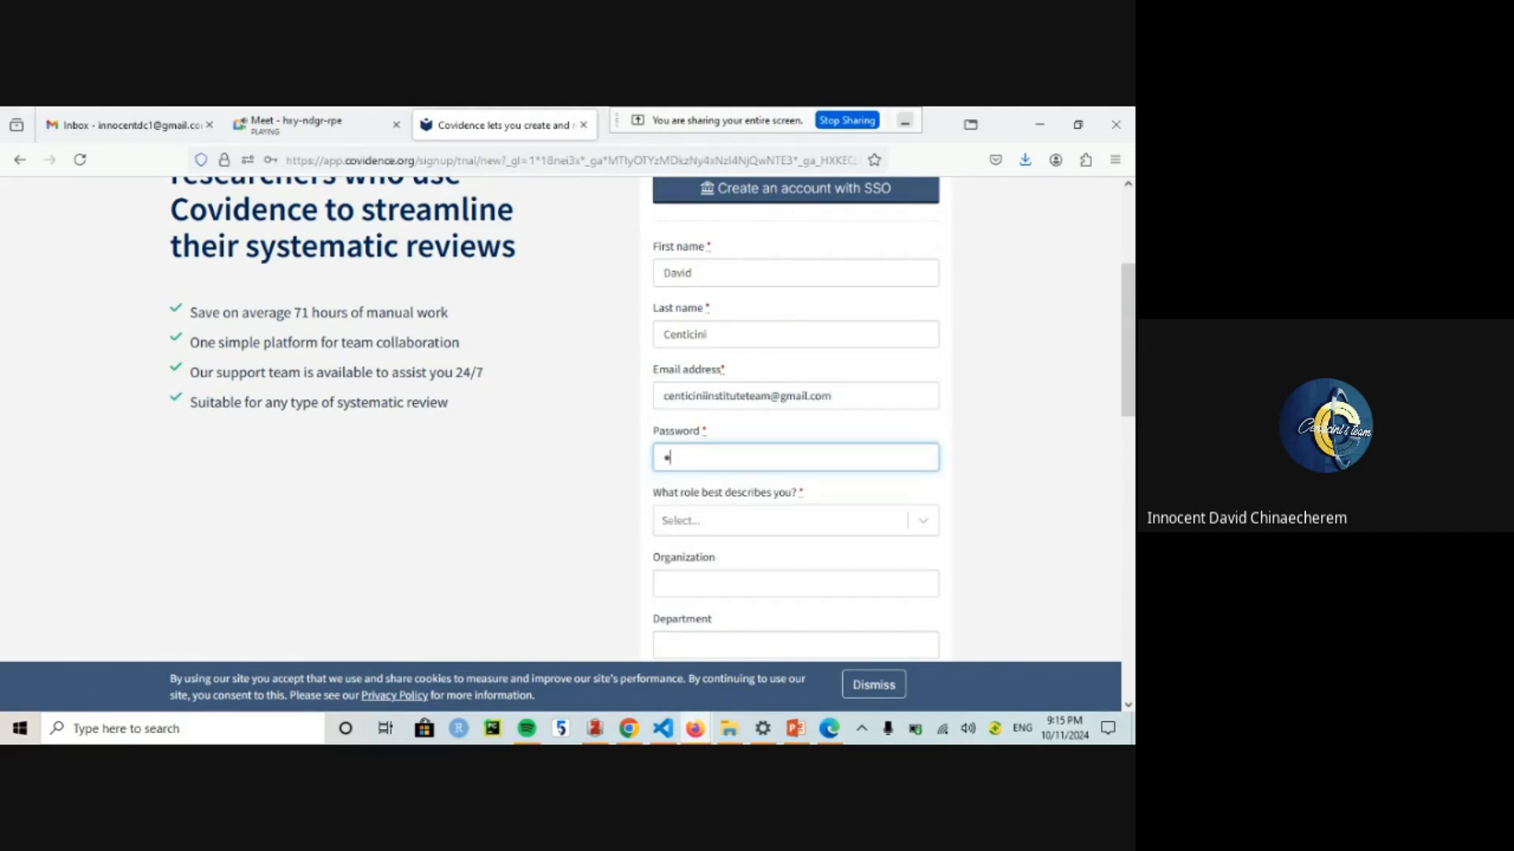
{"action": "left_click", "coordinate": [725, 535]}
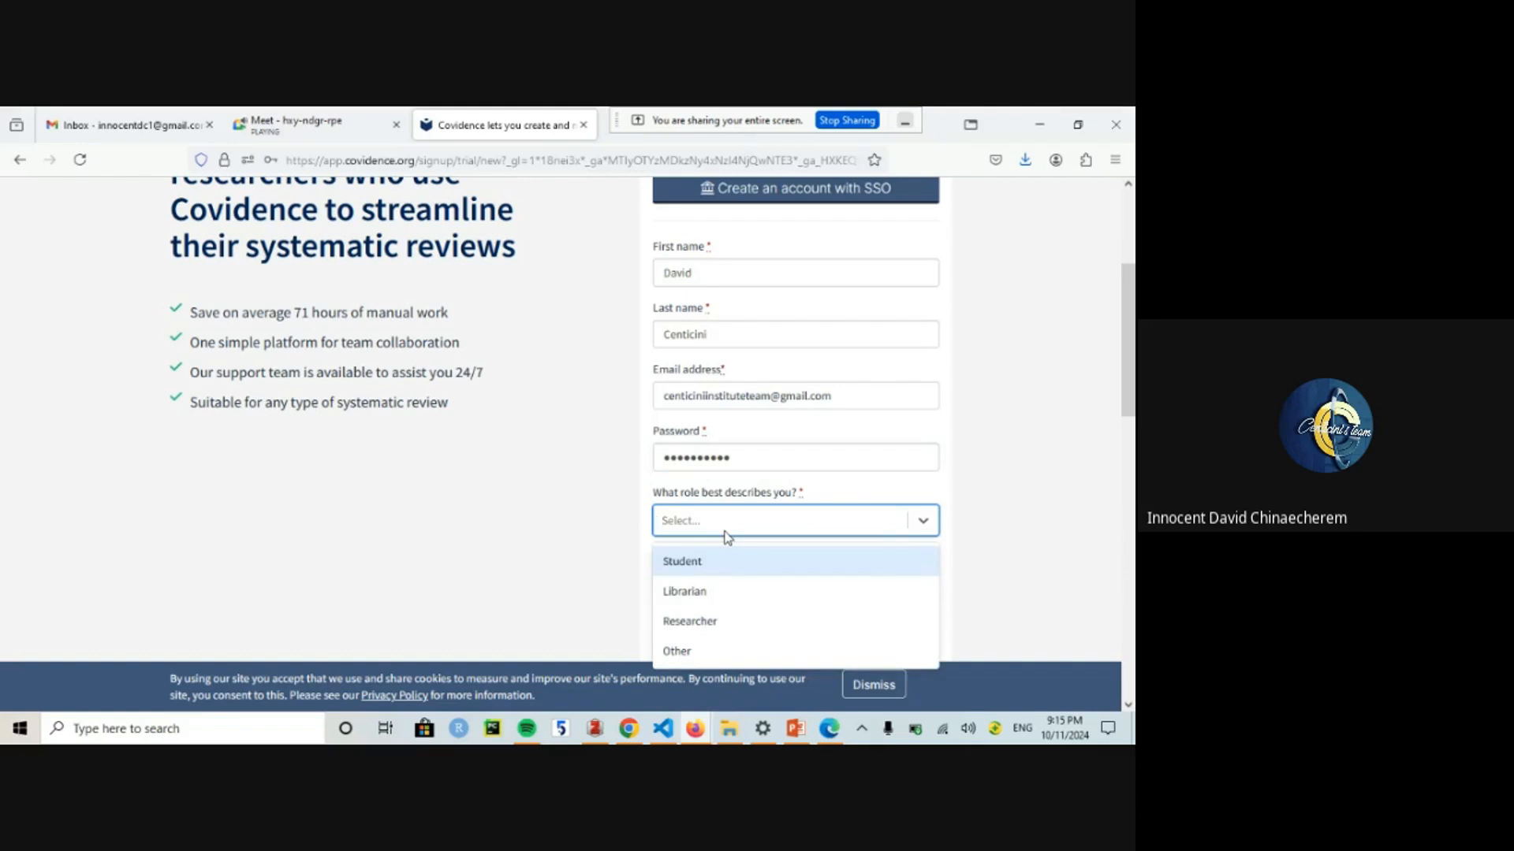
{"action": "left_click", "coordinate": [694, 622]}
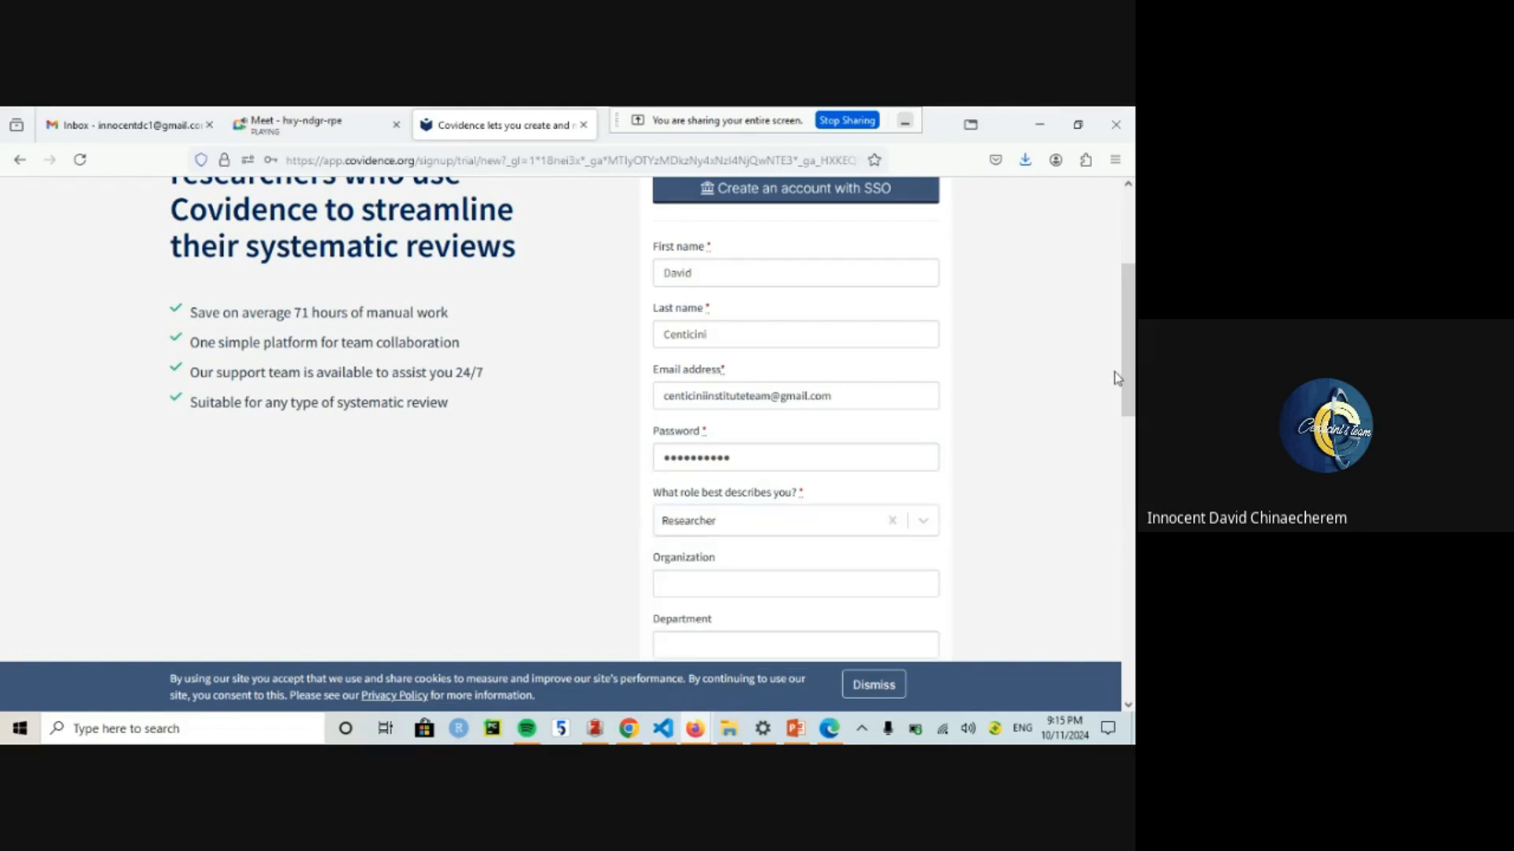
Step: Accept the Terms and Conditions and Privacy Policy, pass the robot check, and submit
{"action": "left_click_drag", "start_coordinate": [1127, 377], "coordinate": [1127, 456]}
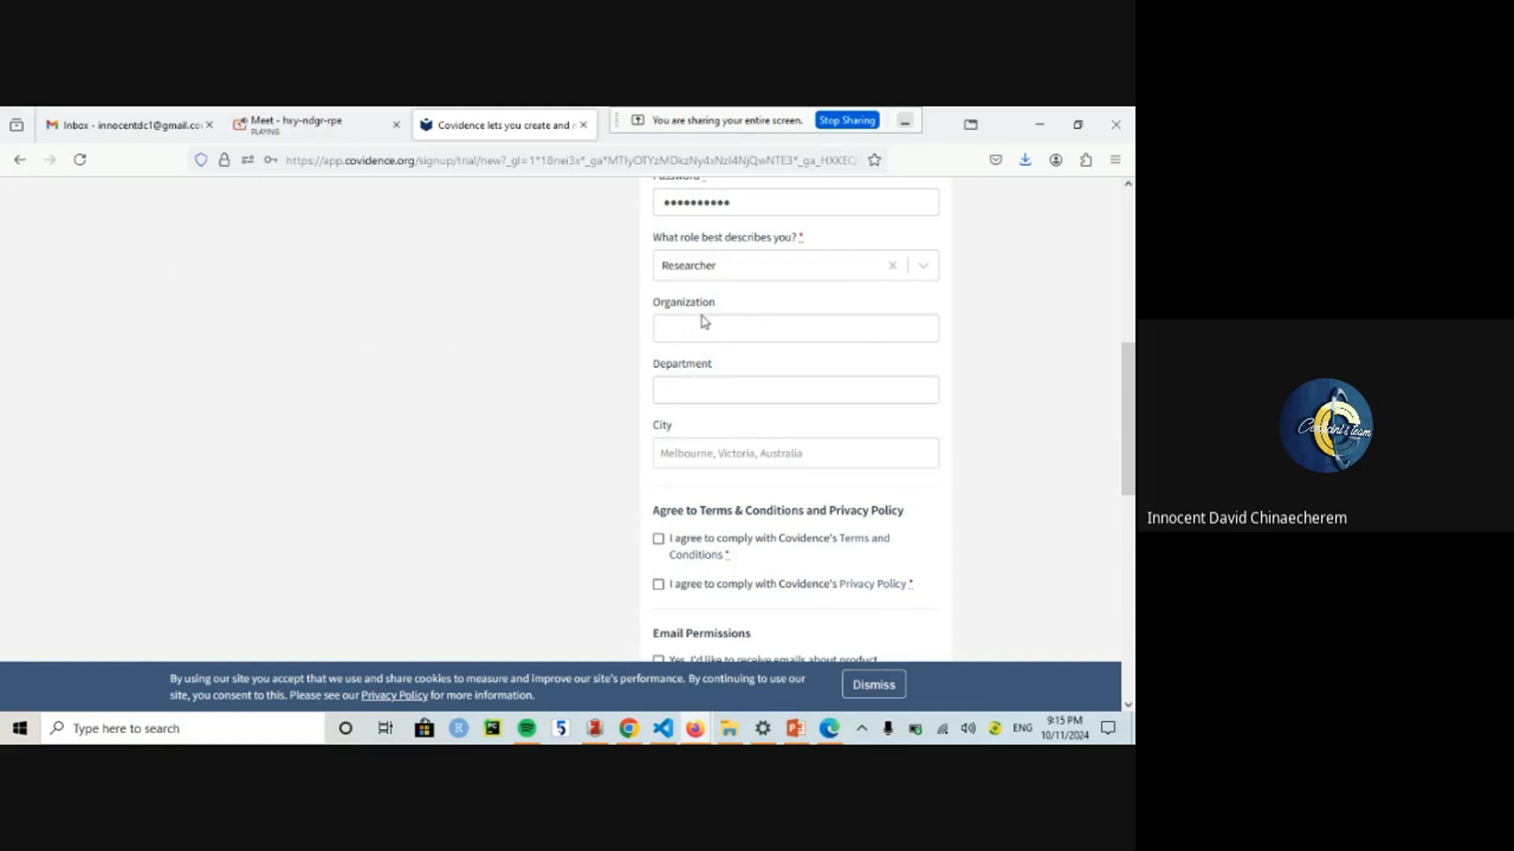
{"action": "left_click_drag", "start_coordinate": [1126, 351], "coordinate": [1131, 405]}
{"action": "left_click", "coordinate": [658, 359]}
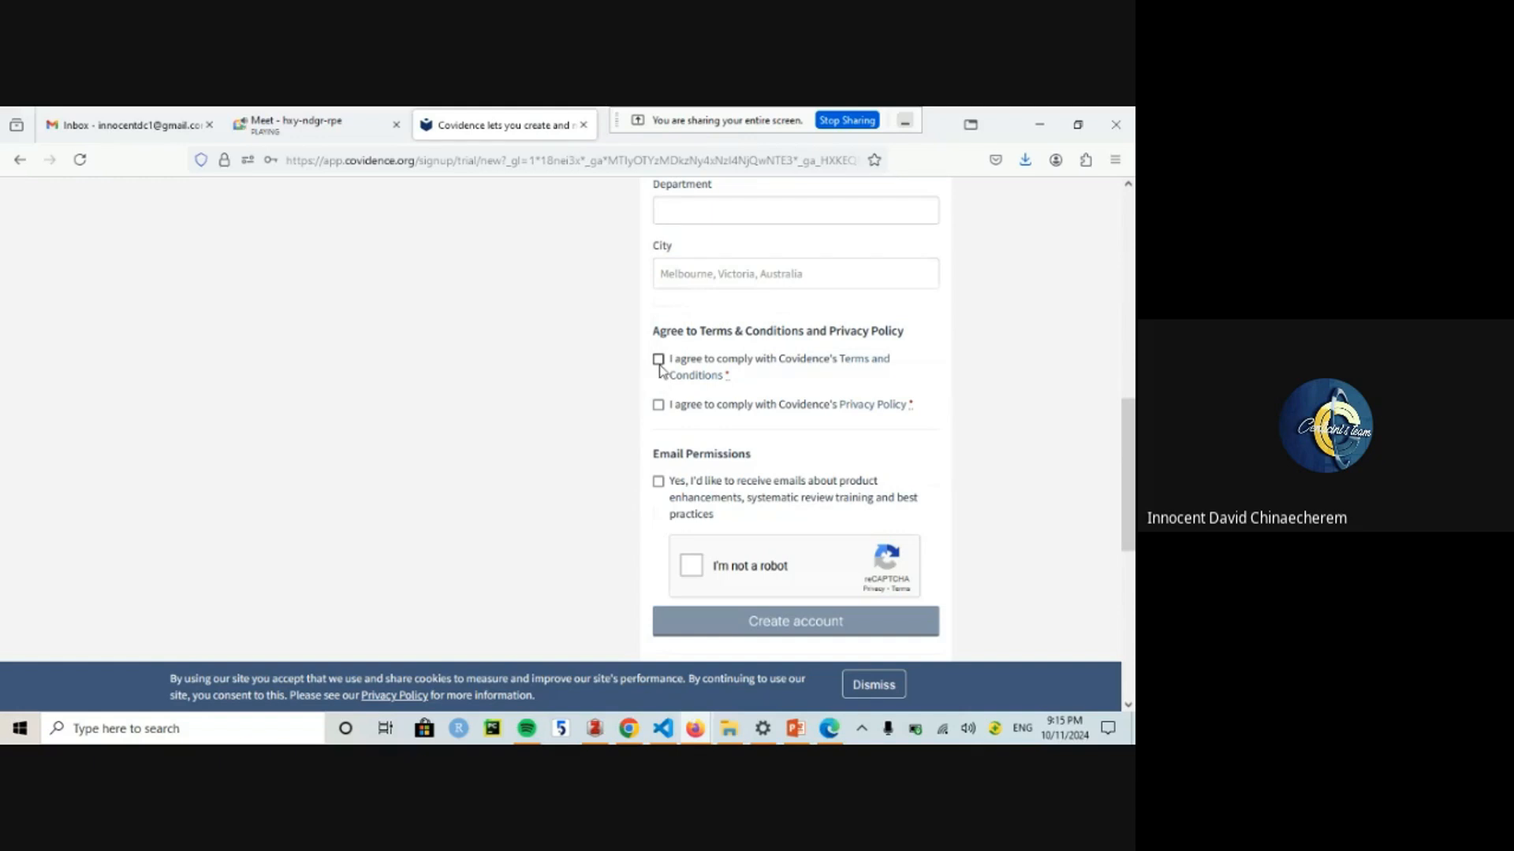
{"action": "left_click", "coordinate": [659, 404]}
{"action": "left_click", "coordinate": [693, 570]}
{"action": "left_click", "coordinate": [753, 625]}
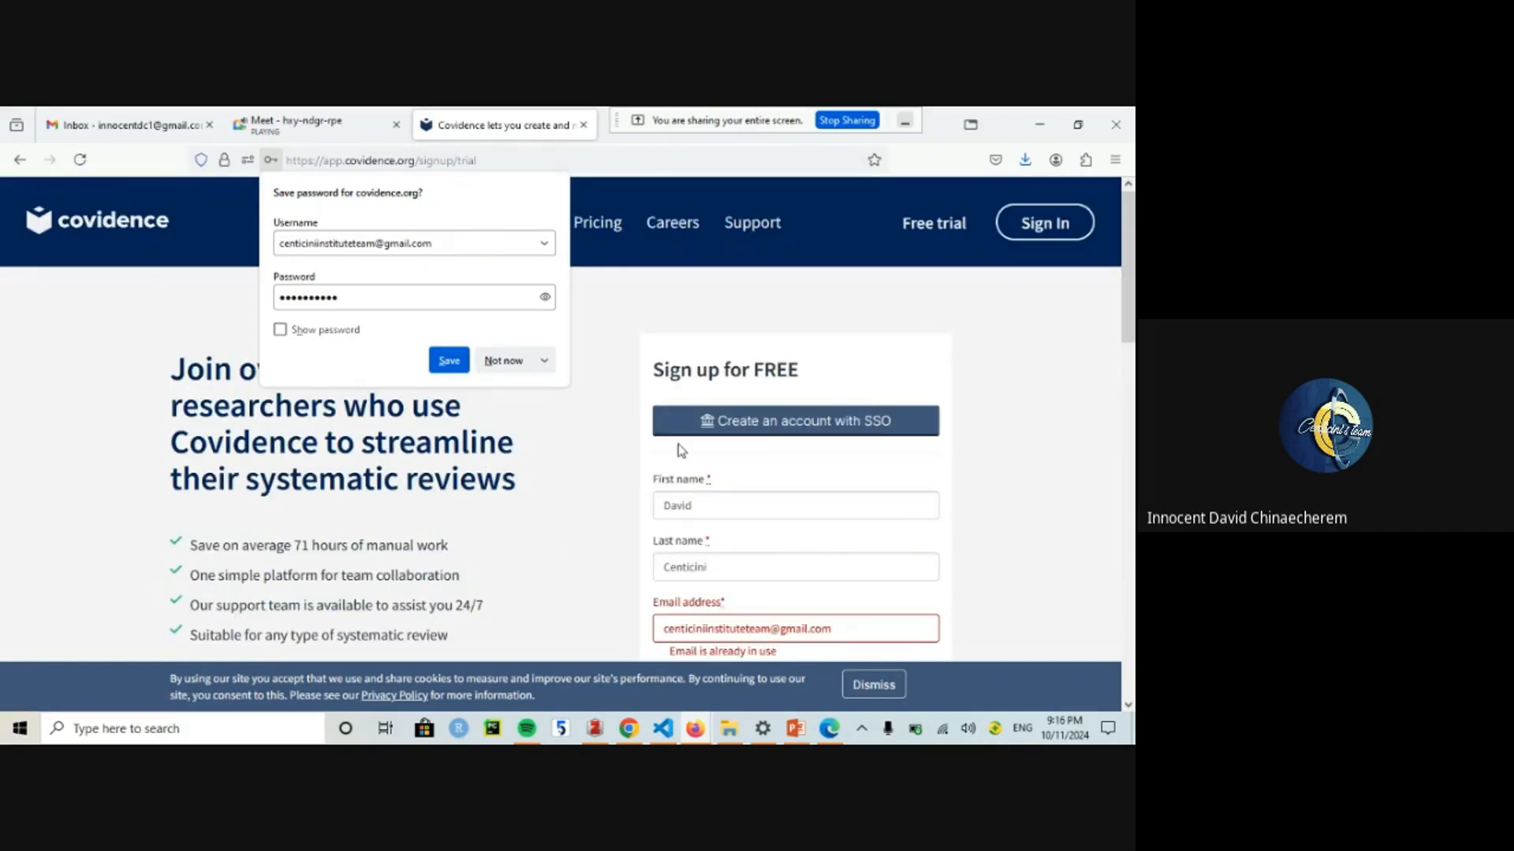
Step: Clear the already-registered email and switch to signing in to the existing account
{"action": "left_click_drag", "start_coordinate": [1128, 315], "coordinate": [1128, 357]}
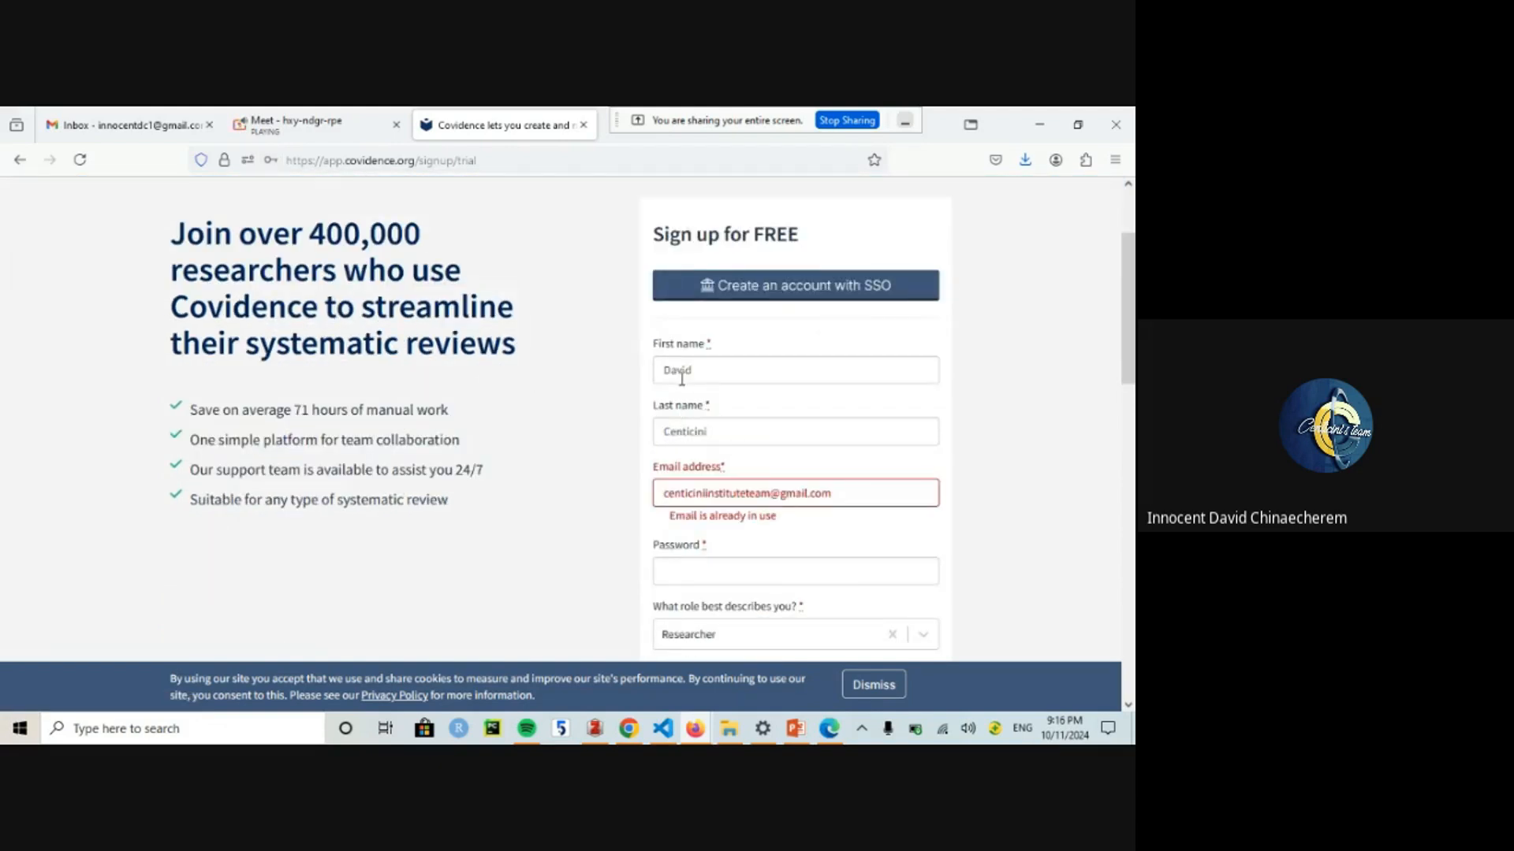
{"action": "double_click", "coordinate": [737, 495]}
{"action": "key", "text": "ctrl+a"}
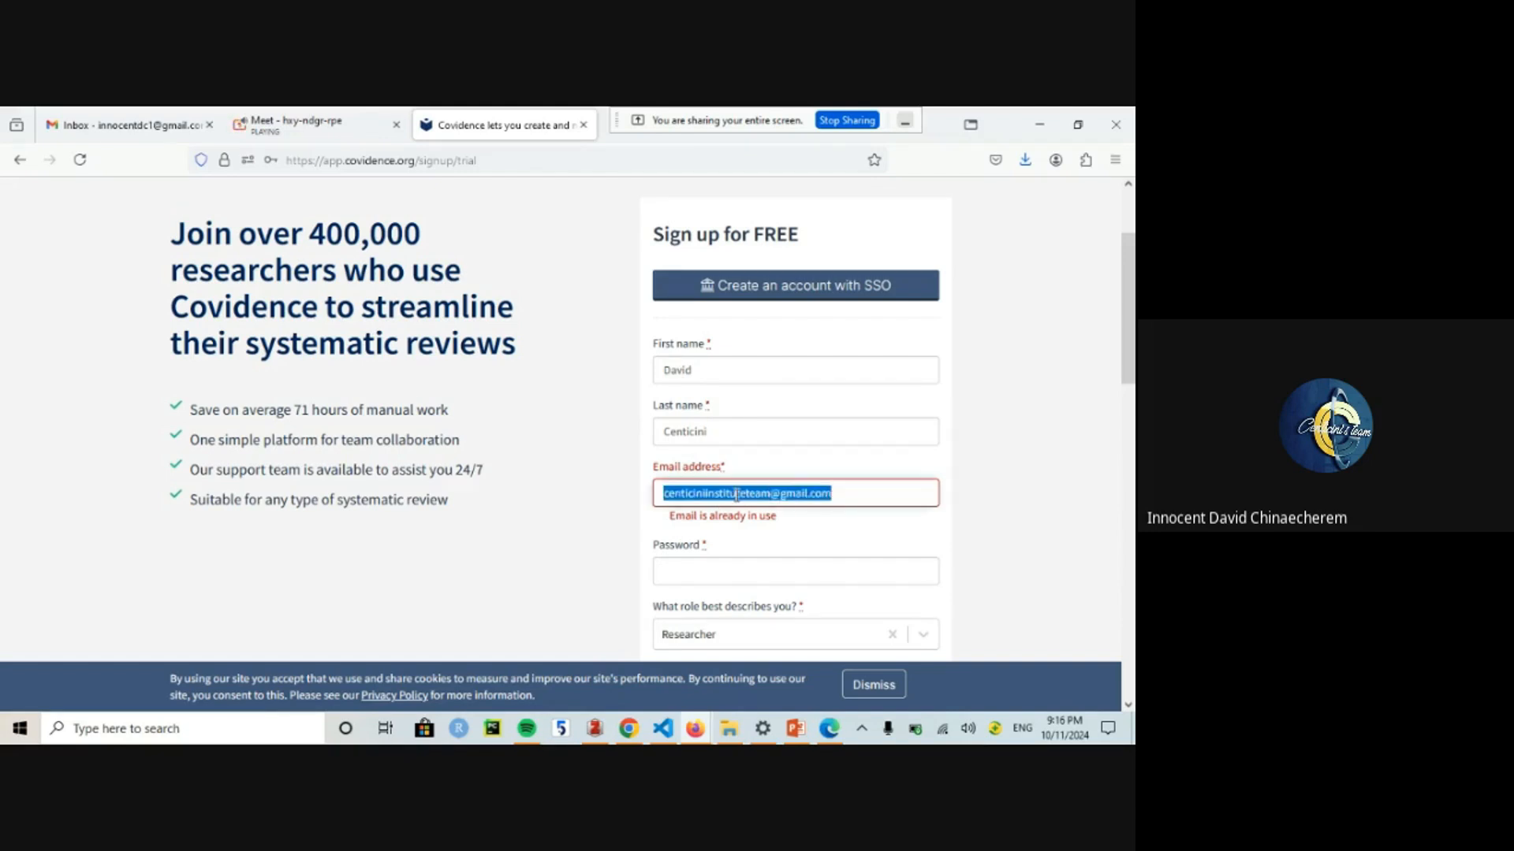
{"action": "key", "text": "BackSpace"}
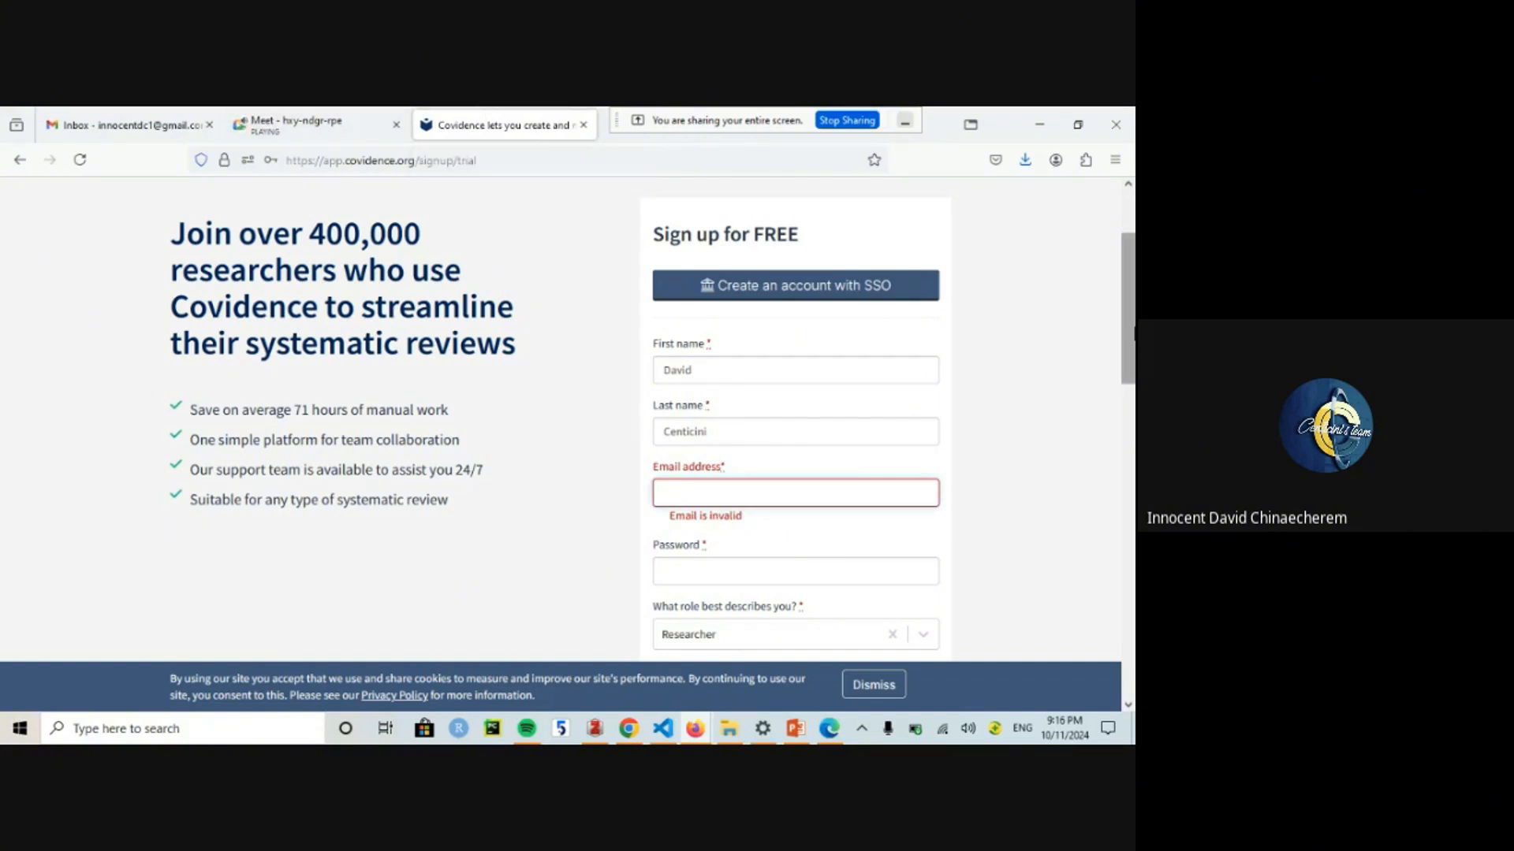
{"action": "scroll", "coordinate": [1127, 315], "scroll_direction": "up", "scroll_amount": 3}
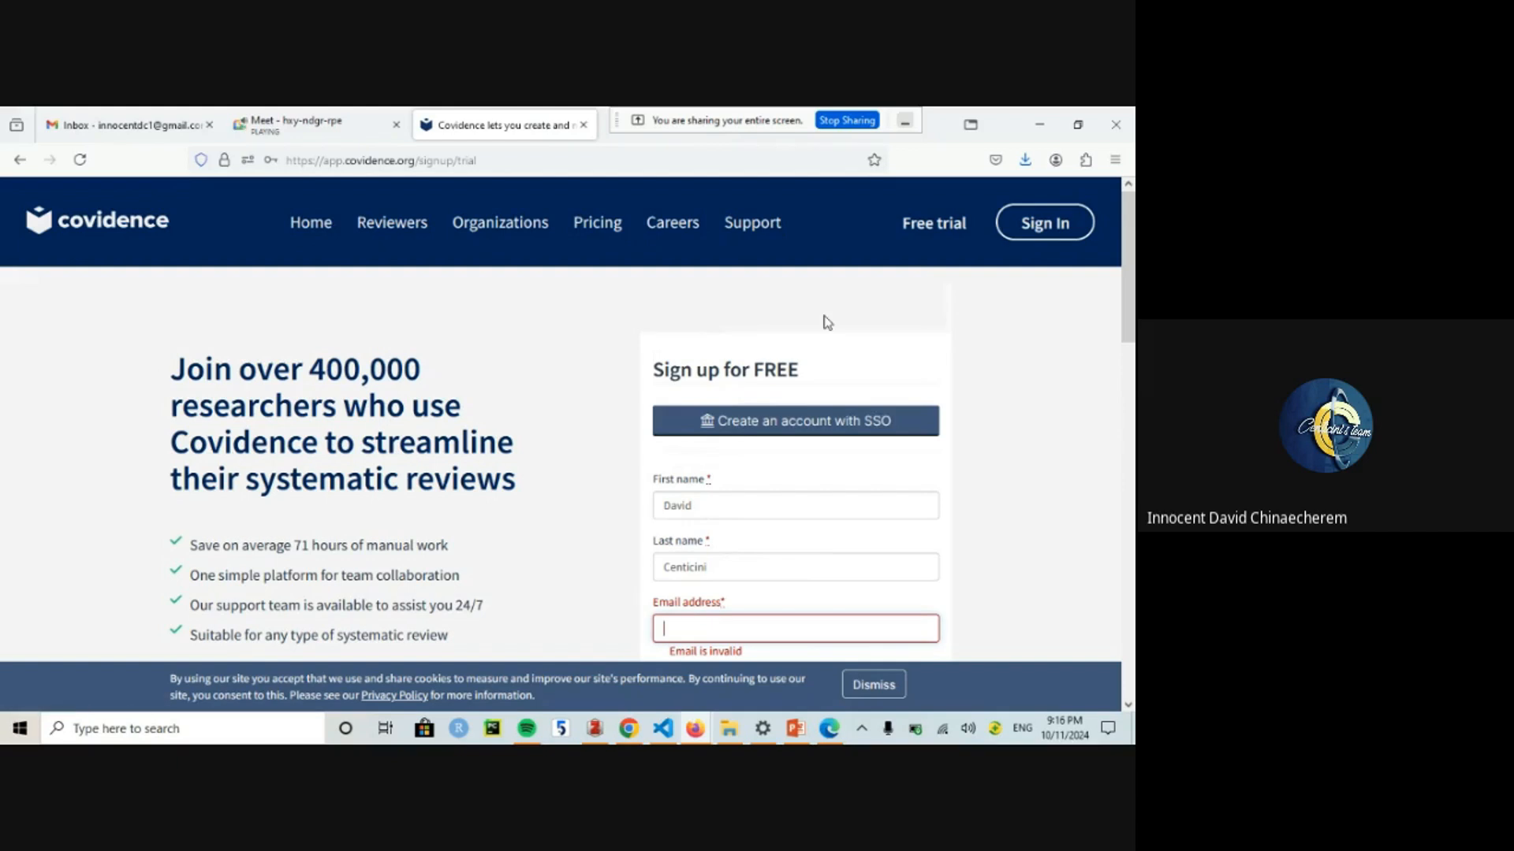
{"action": "left_click", "coordinate": [1042, 228]}
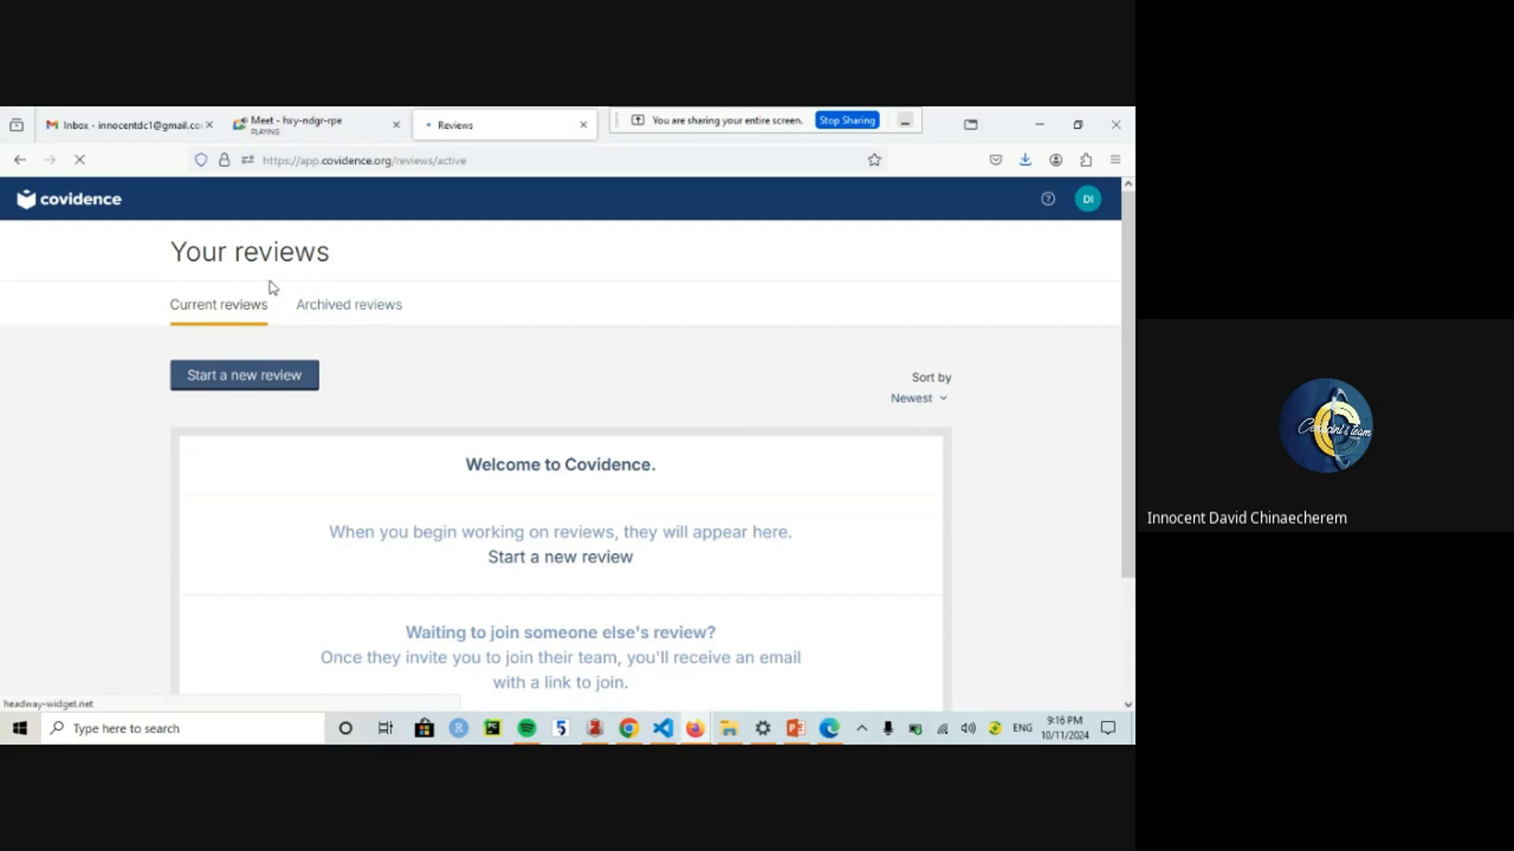
Step: Check the signed-in account options on the Your reviews page, then close them
{"action": "left_click_drag", "start_coordinate": [1133, 296], "coordinate": [1127, 189]}
{"action": "left_click", "coordinate": [1095, 212]}
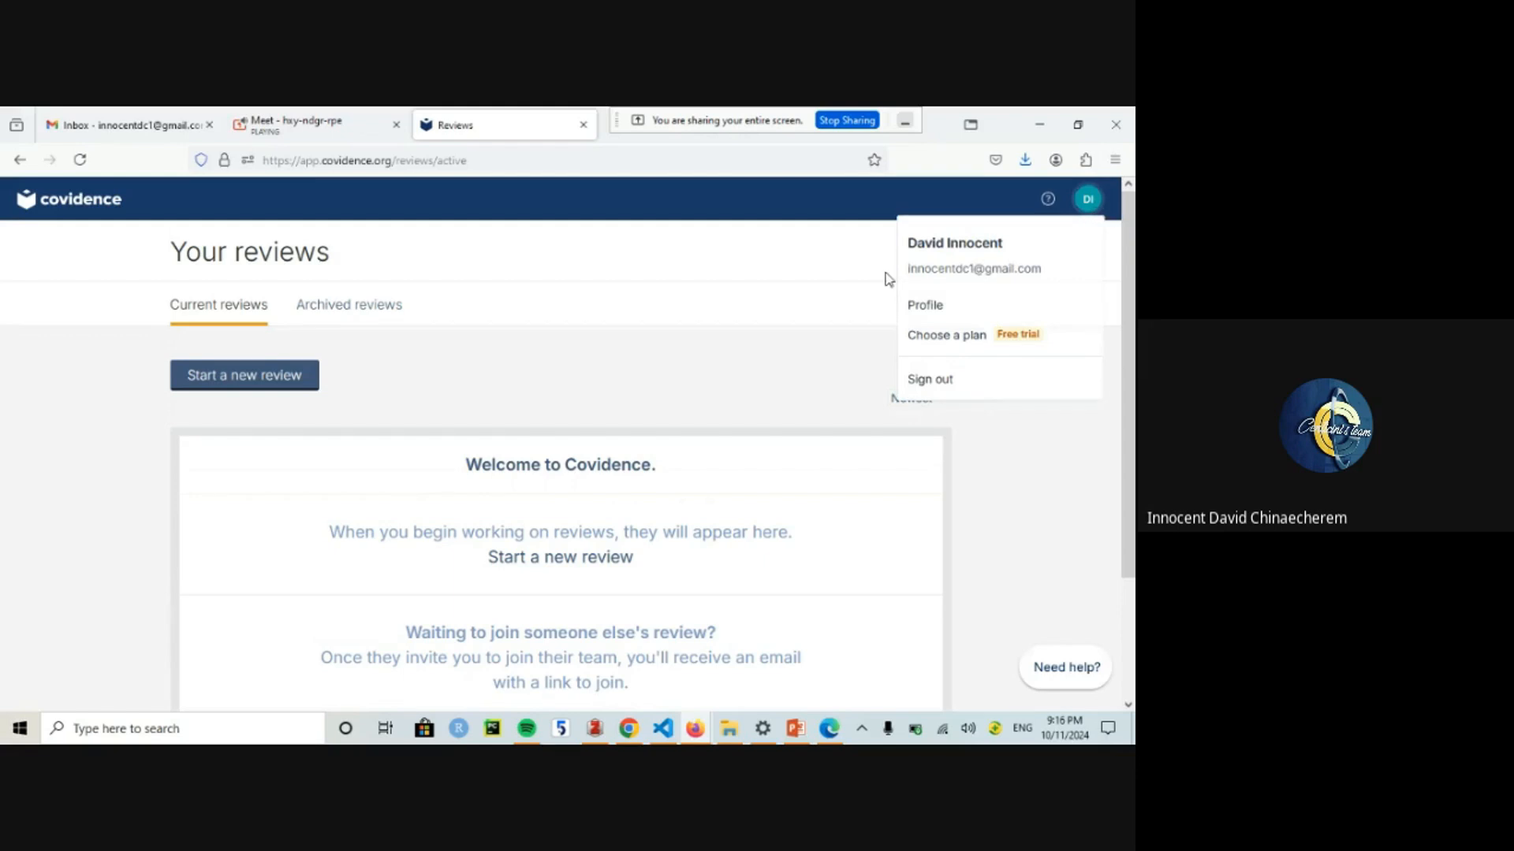
{"action": "left_click", "coordinate": [689, 341]}
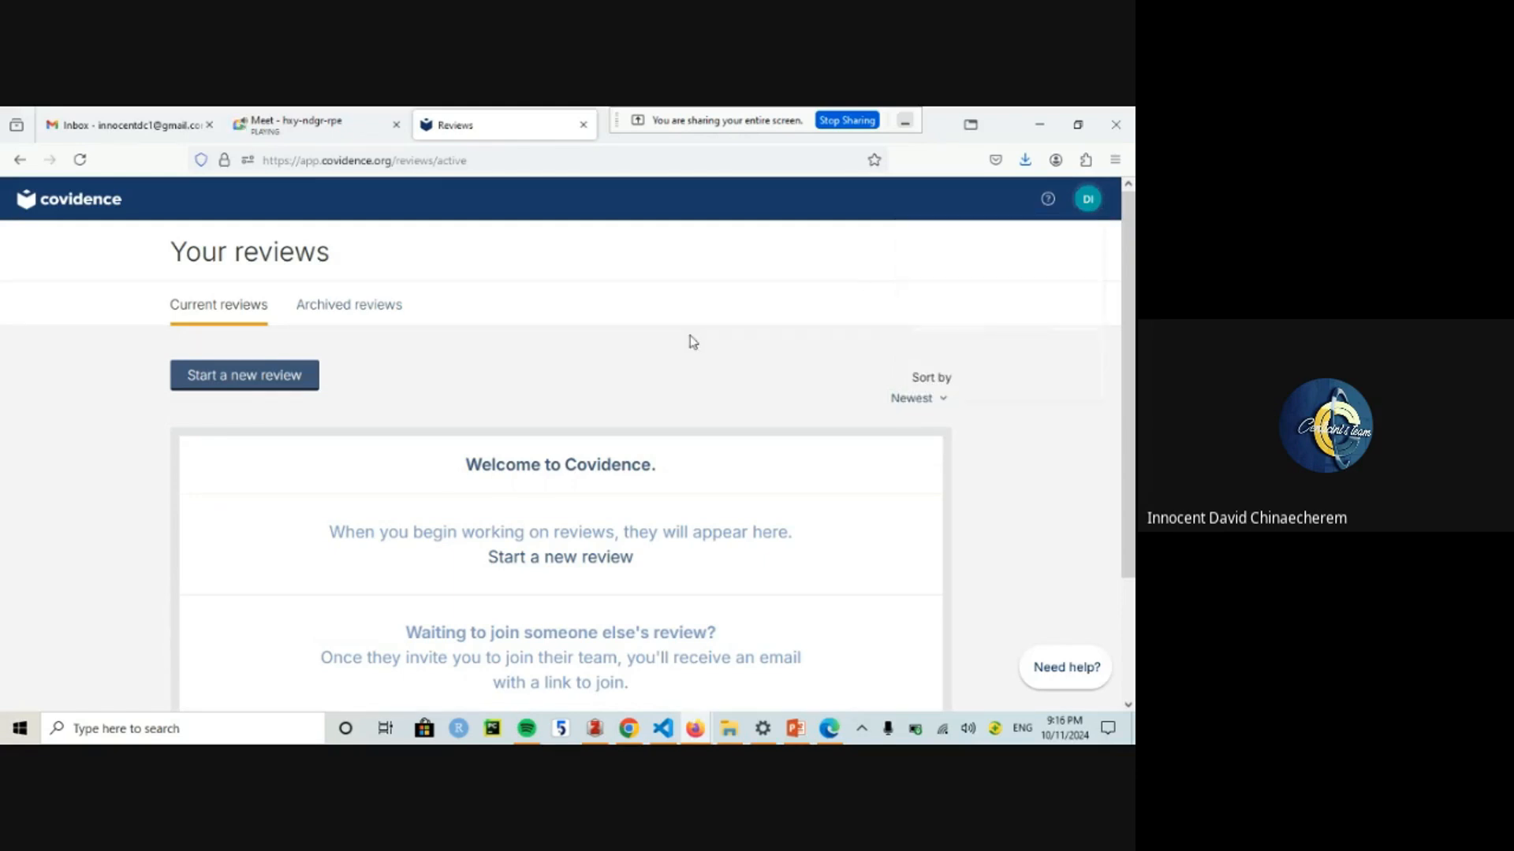
{"action": "left_click_drag", "start_coordinate": [1133, 276], "coordinate": [1131, 208]}
{"action": "left_click_drag", "start_coordinate": [1132, 317], "coordinate": [1134, 451]}
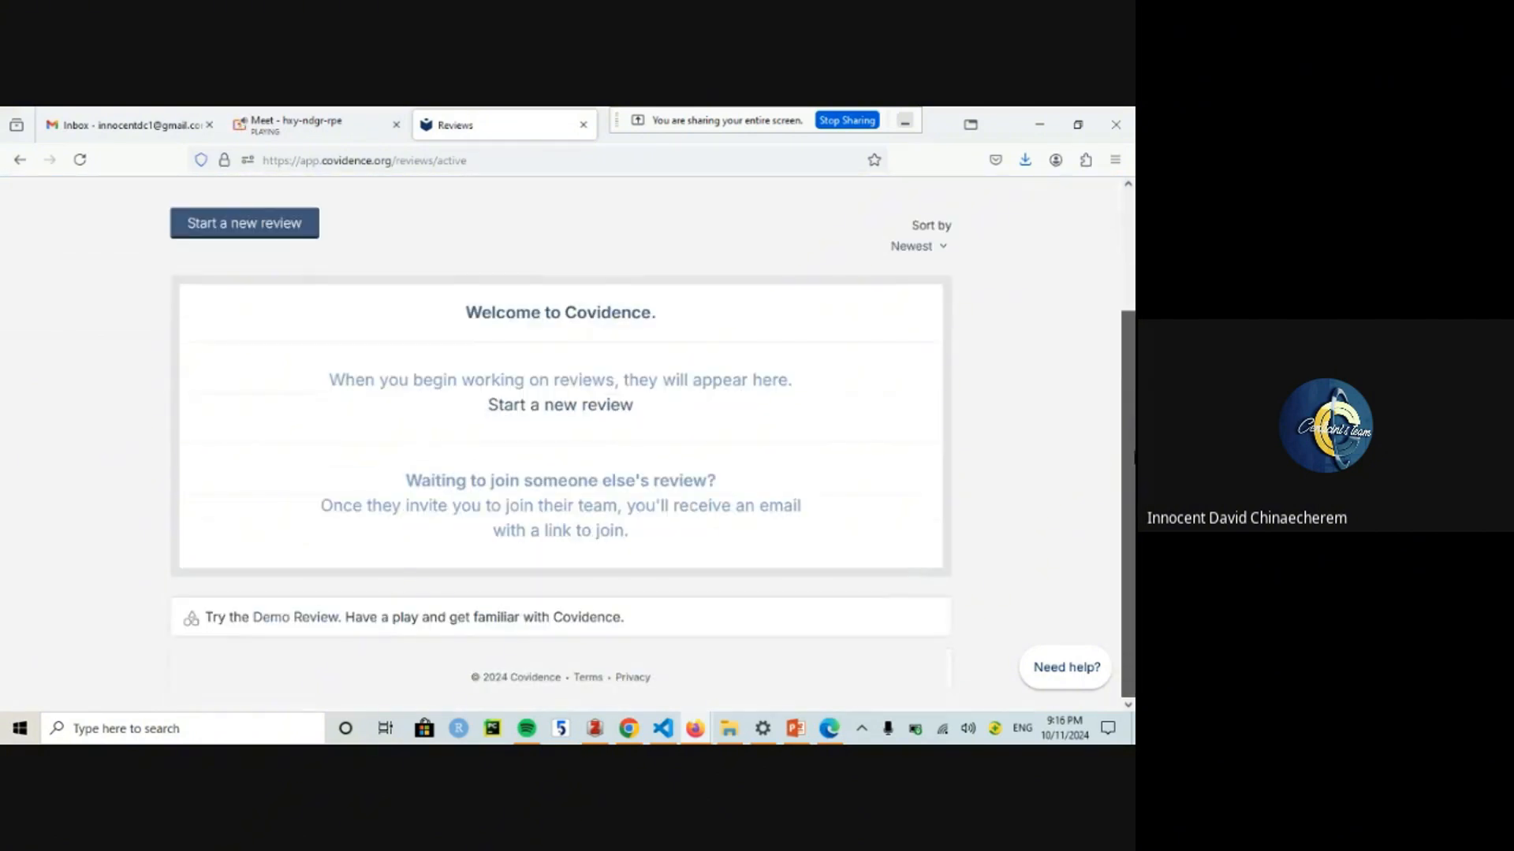
Step: Start a new review named 'Teenage Pregnancy in Sub Saharan Africa'
{"action": "left_click", "coordinate": [540, 409]}
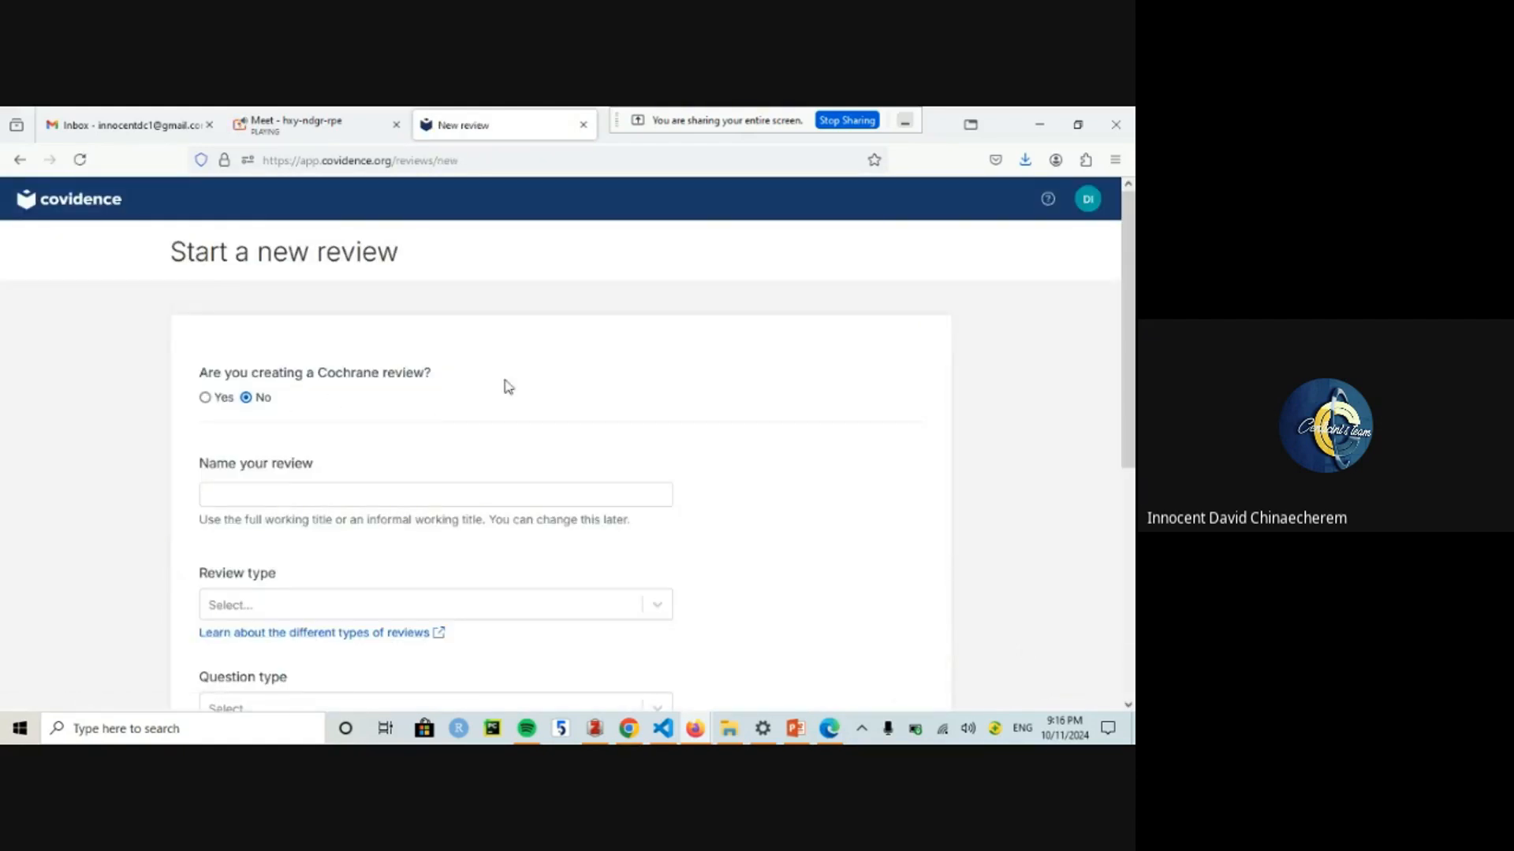
{"action": "scroll", "coordinate": [1133, 302], "scroll_direction": "down", "scroll_amount": 2}
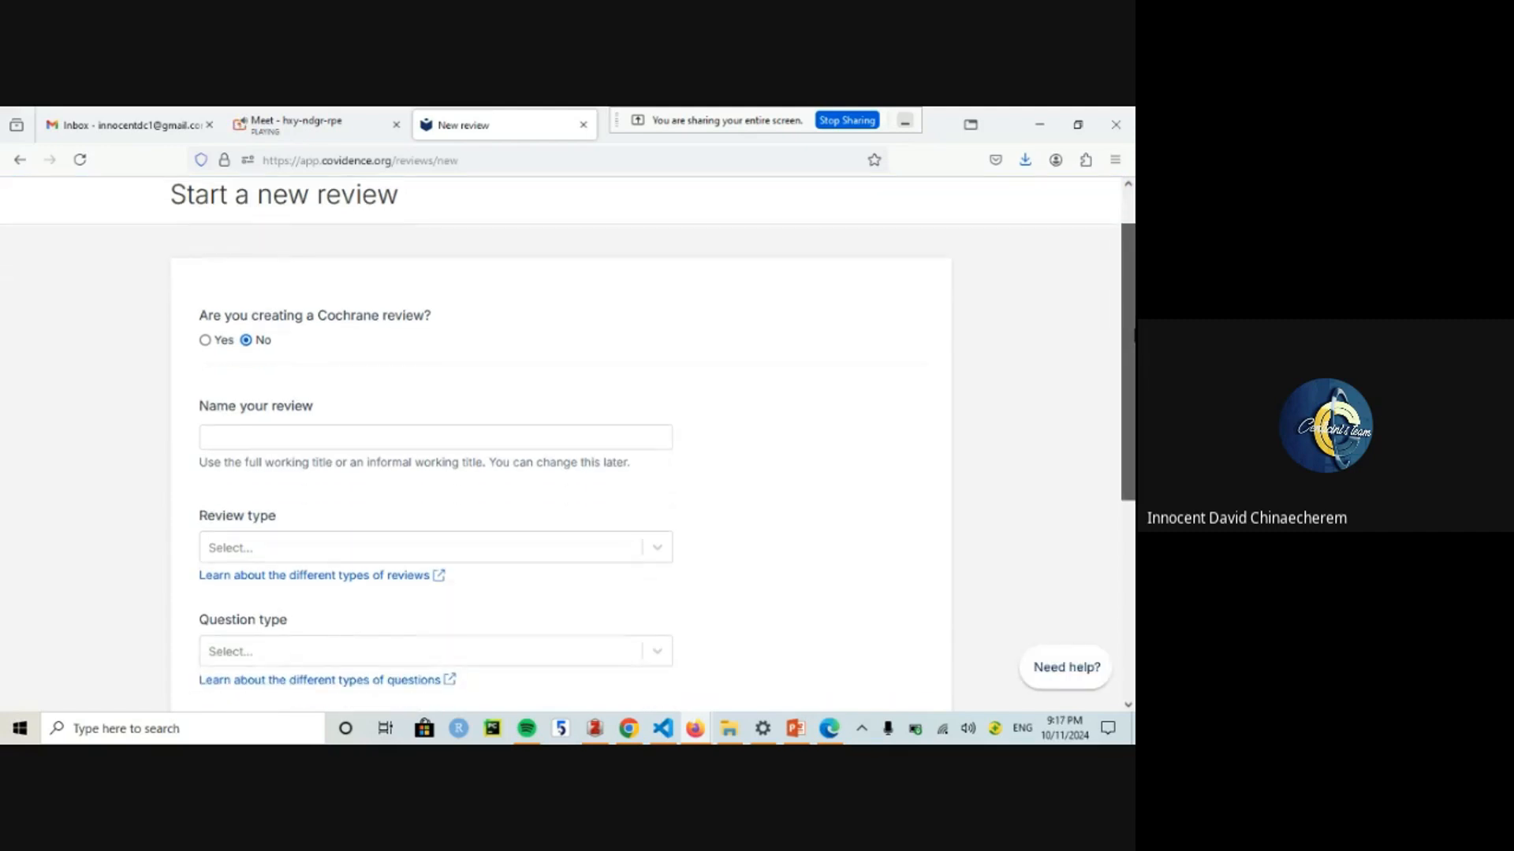
{"action": "scroll", "coordinate": [1128, 347], "scroll_direction": "up", "scroll_amount": 2}
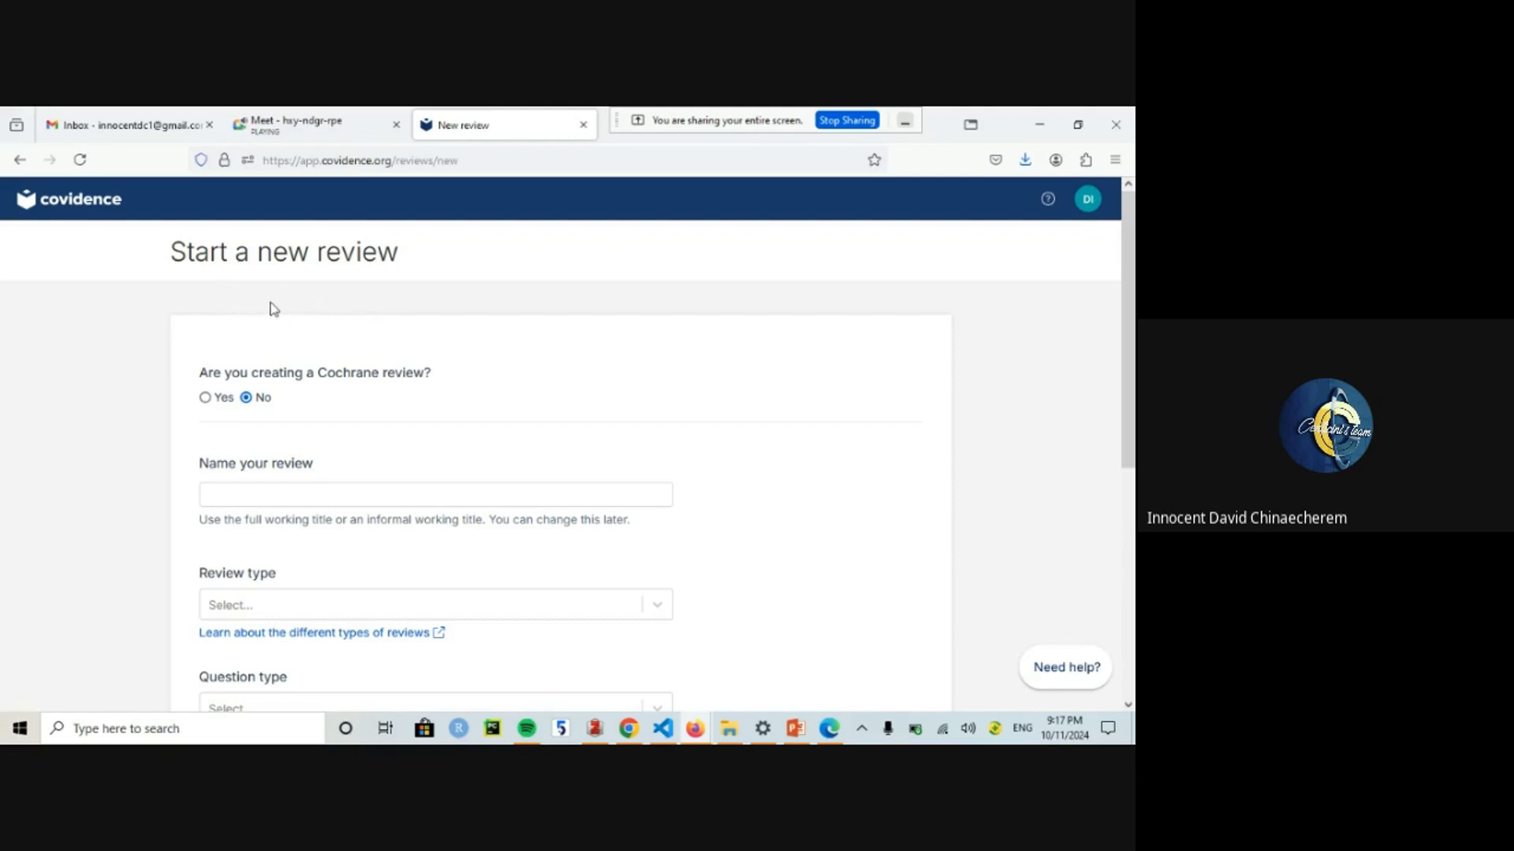
{"action": "scroll", "coordinate": [934, 330], "scroll_direction": "down", "scroll_amount": 2}
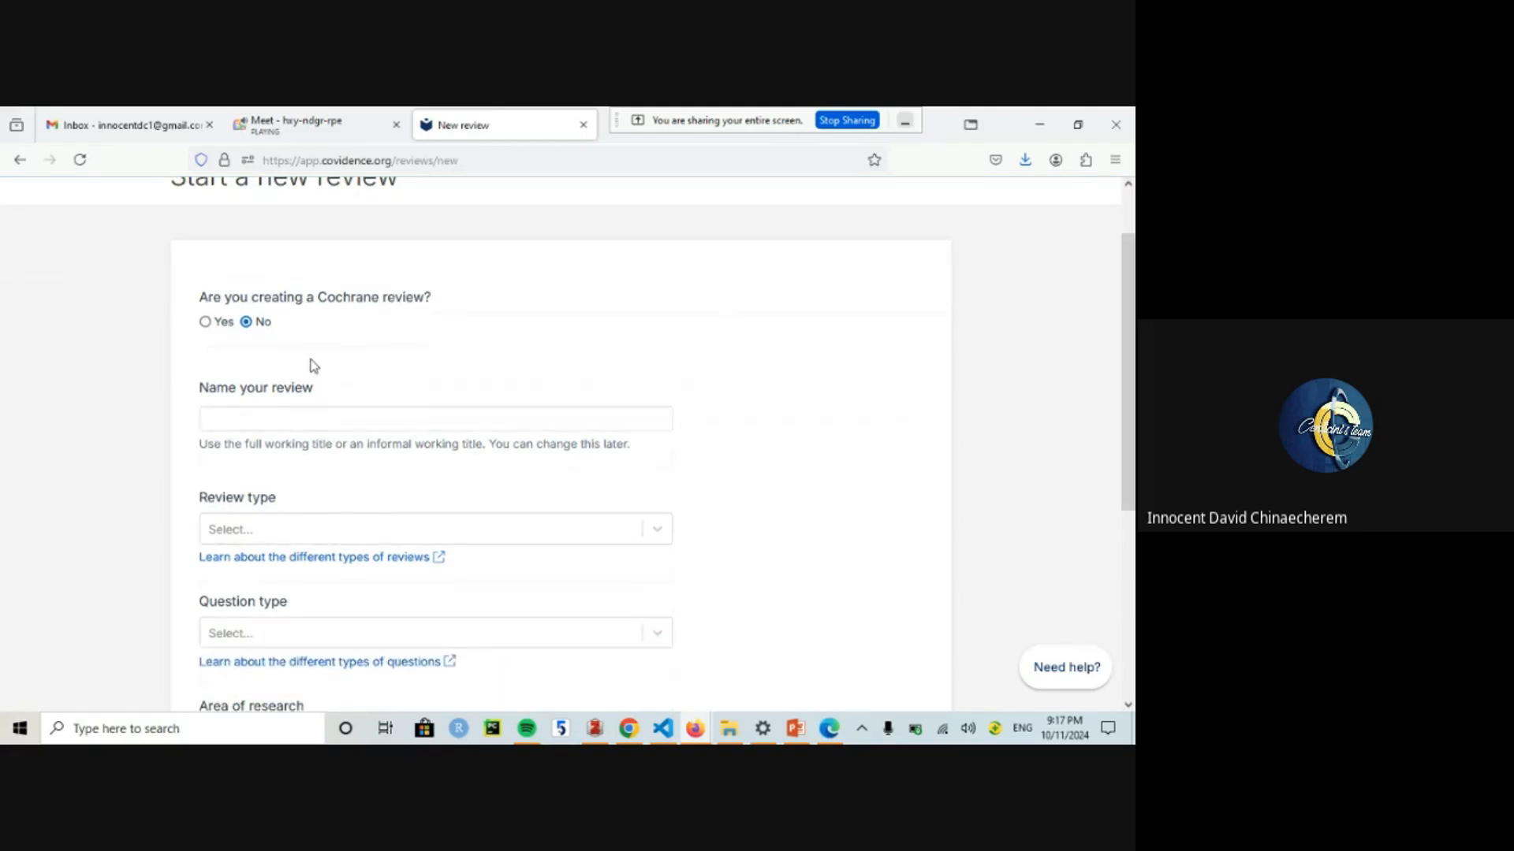
{"action": "left_click", "coordinate": [291, 419]}
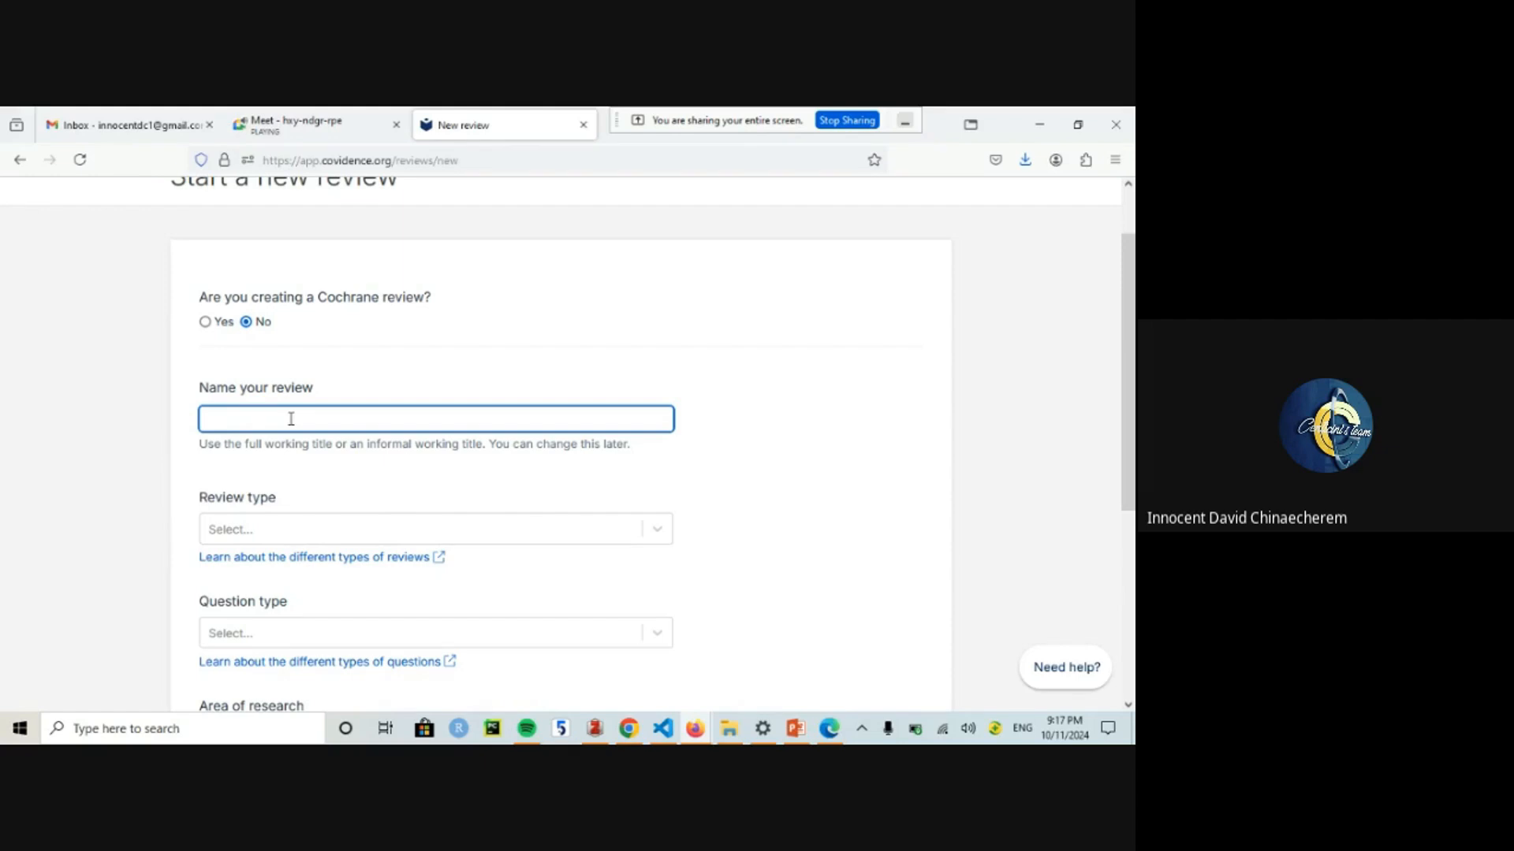
{"action": "type", "text": "Teenage Pregnancy in Sub Sahan Africa"}
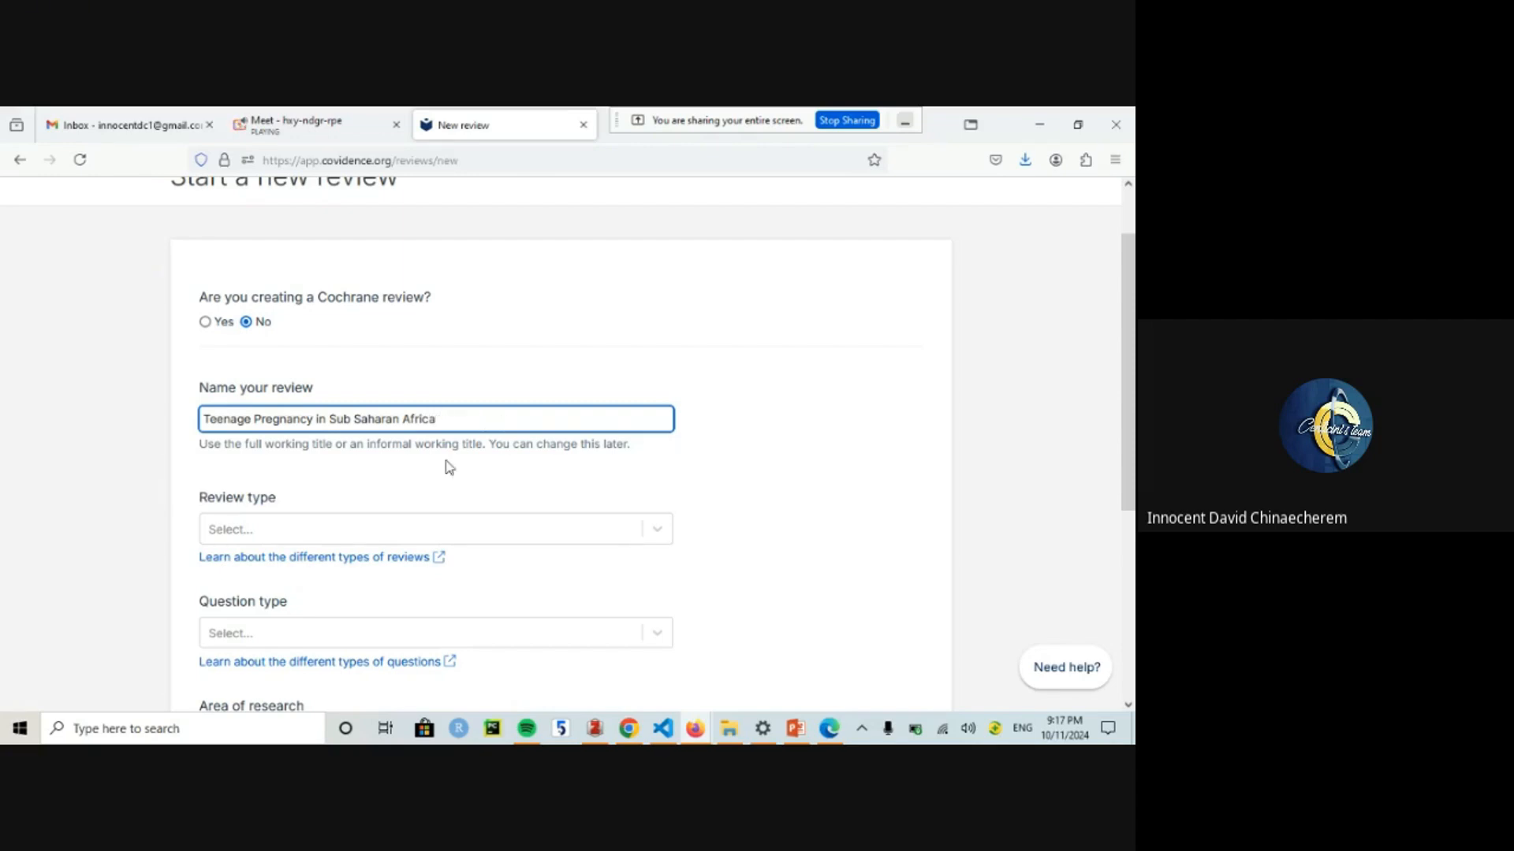
Step: Set review type to Systematic review and question type to Etiology (Harm / Causation)
{"action": "left_click", "coordinate": [351, 526]}
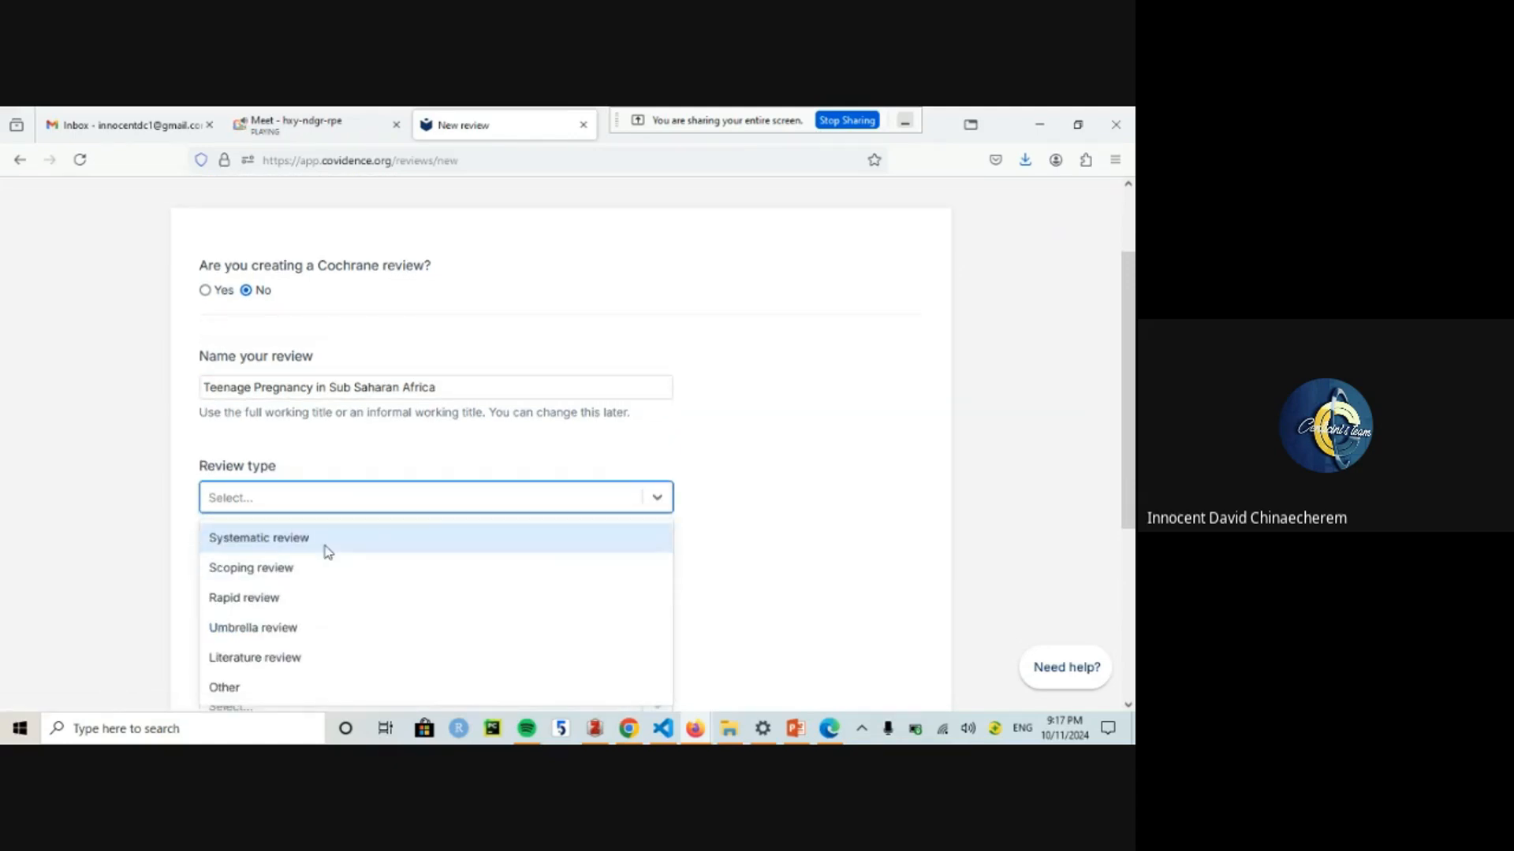
{"action": "left_click", "coordinate": [324, 539]}
{"action": "scroll", "coordinate": [743, 483], "scroll_direction": "down", "scroll_amount": 2}
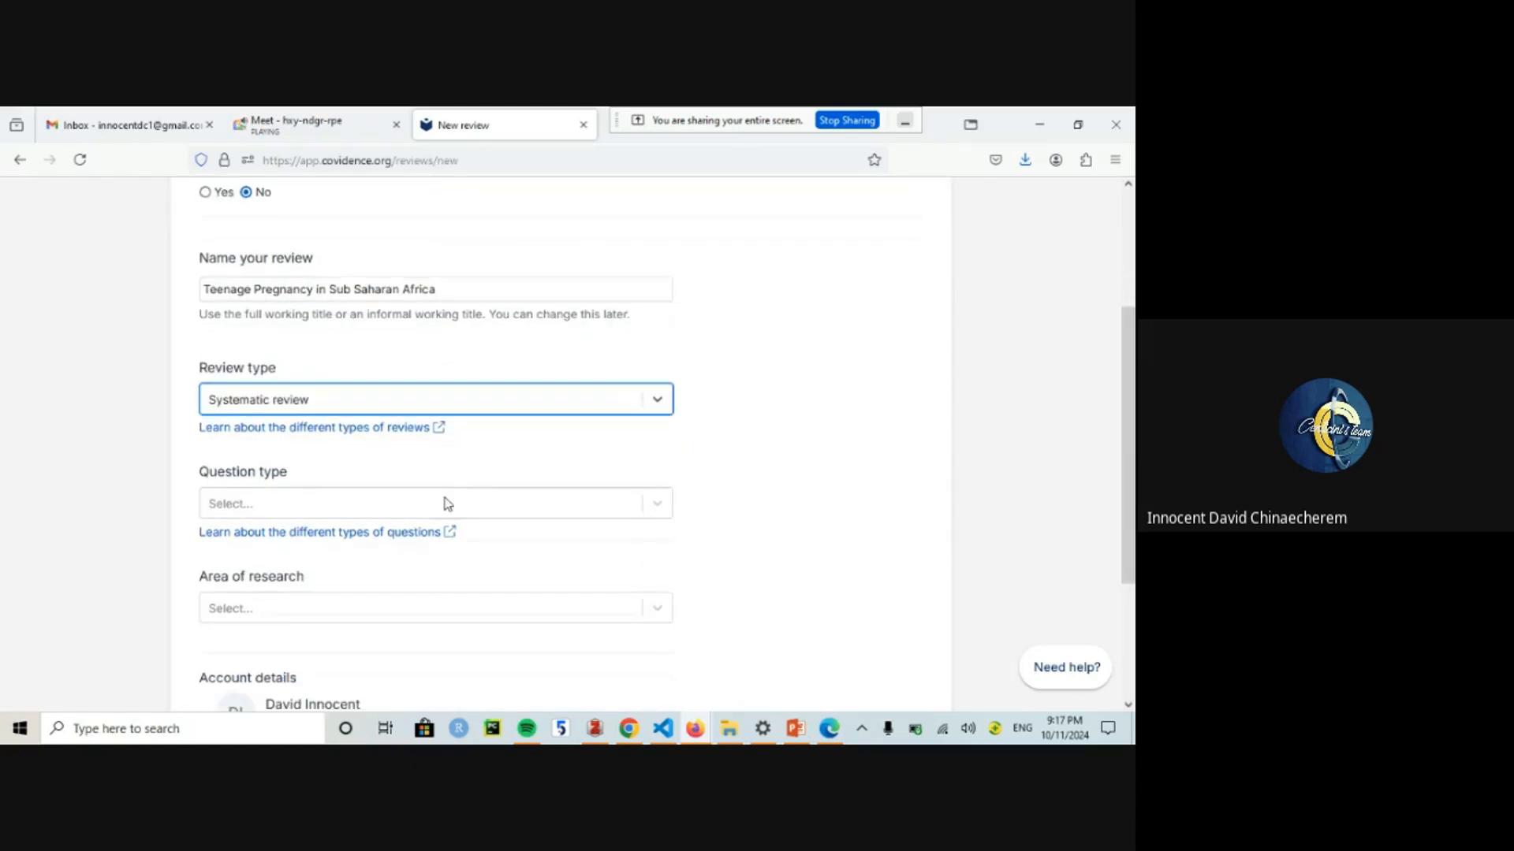
{"action": "left_click", "coordinate": [417, 508]}
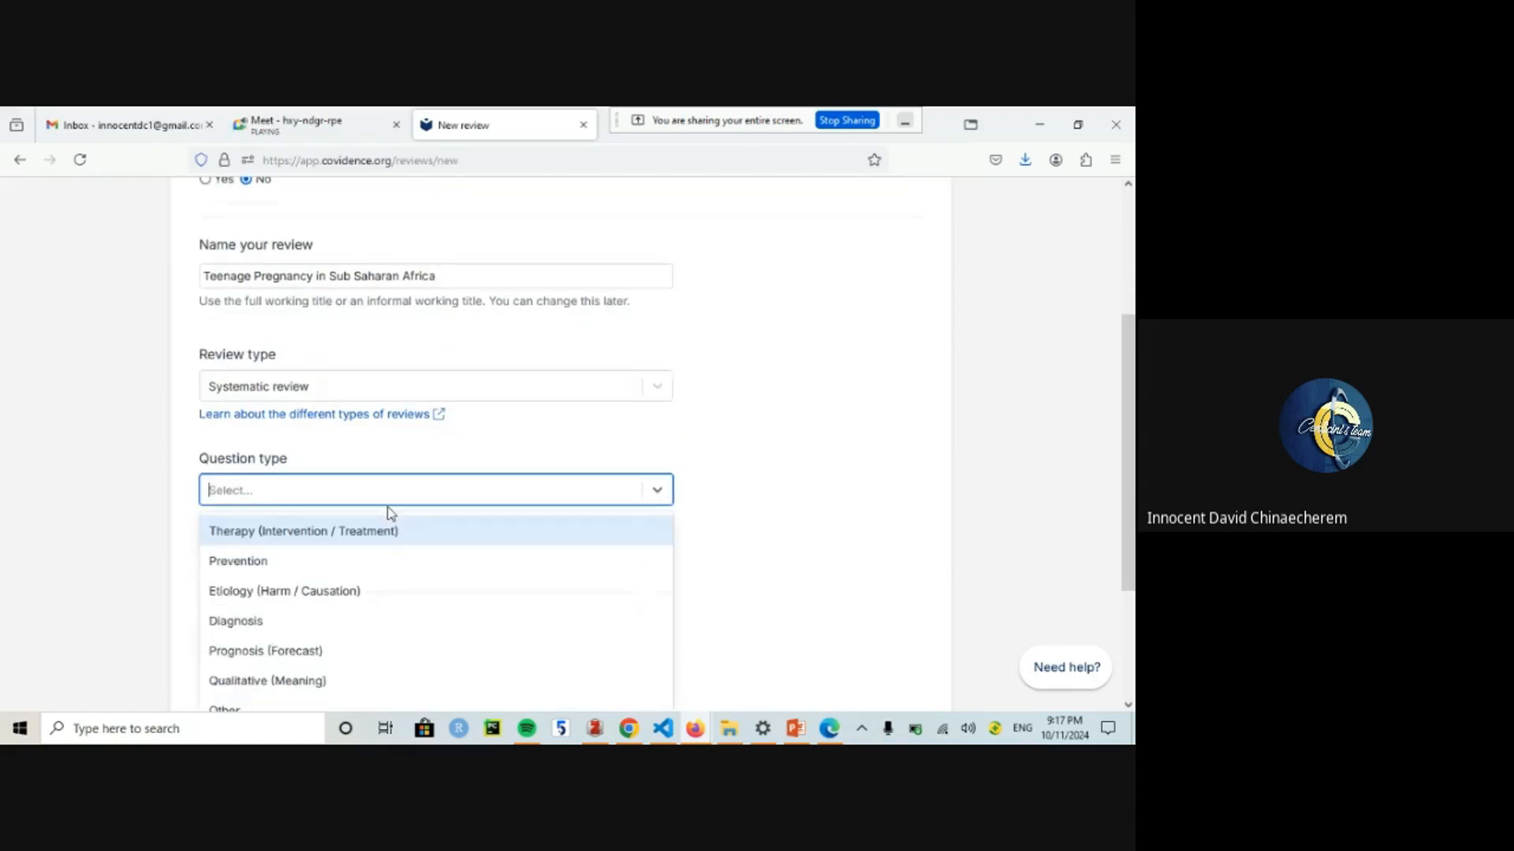
{"action": "type", "text": "m"}
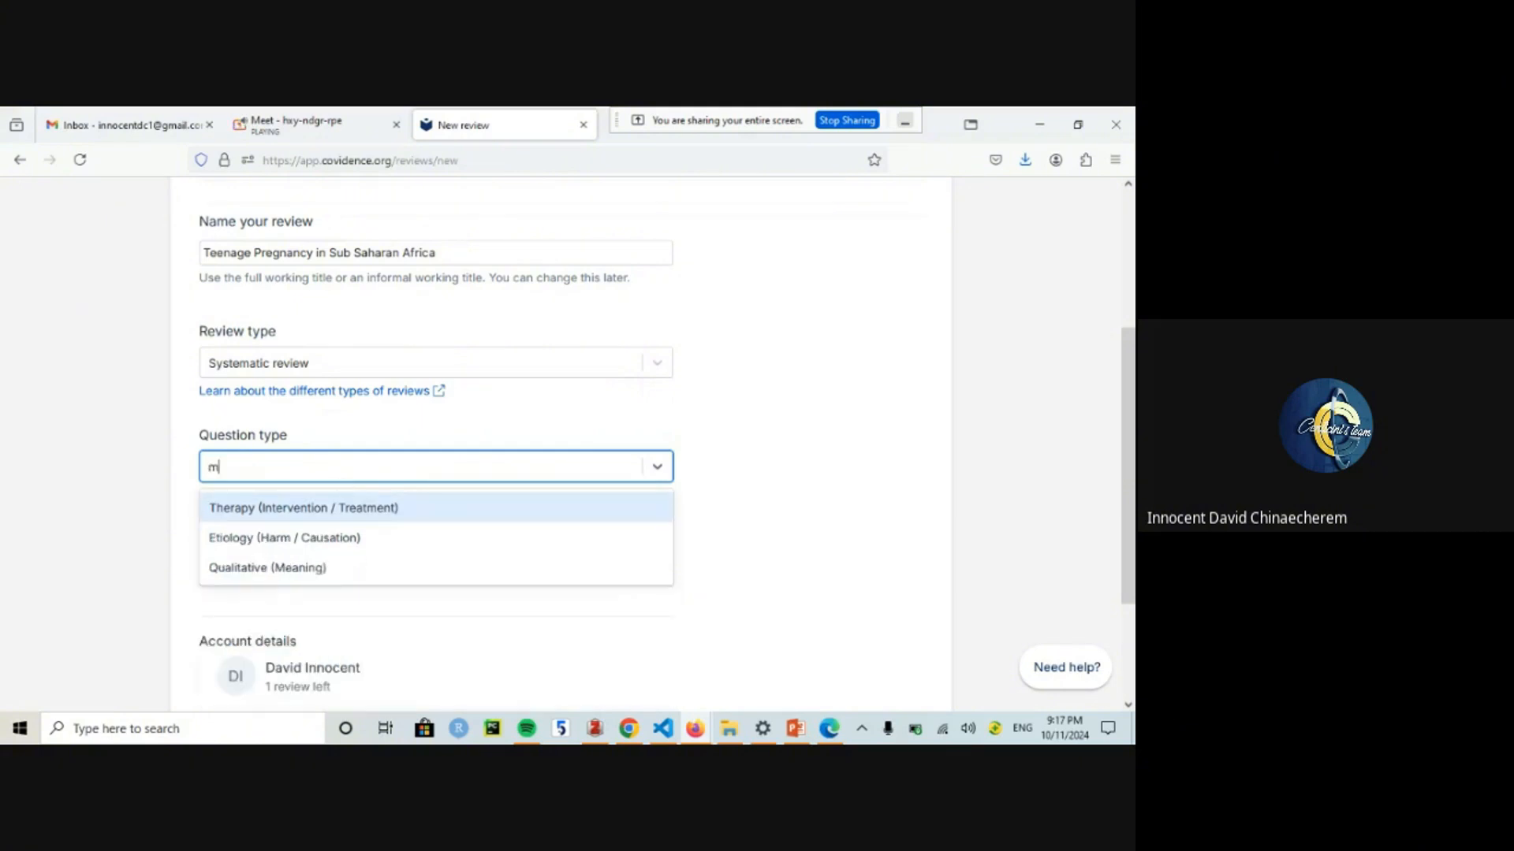
{"action": "type", "text": "edic"}
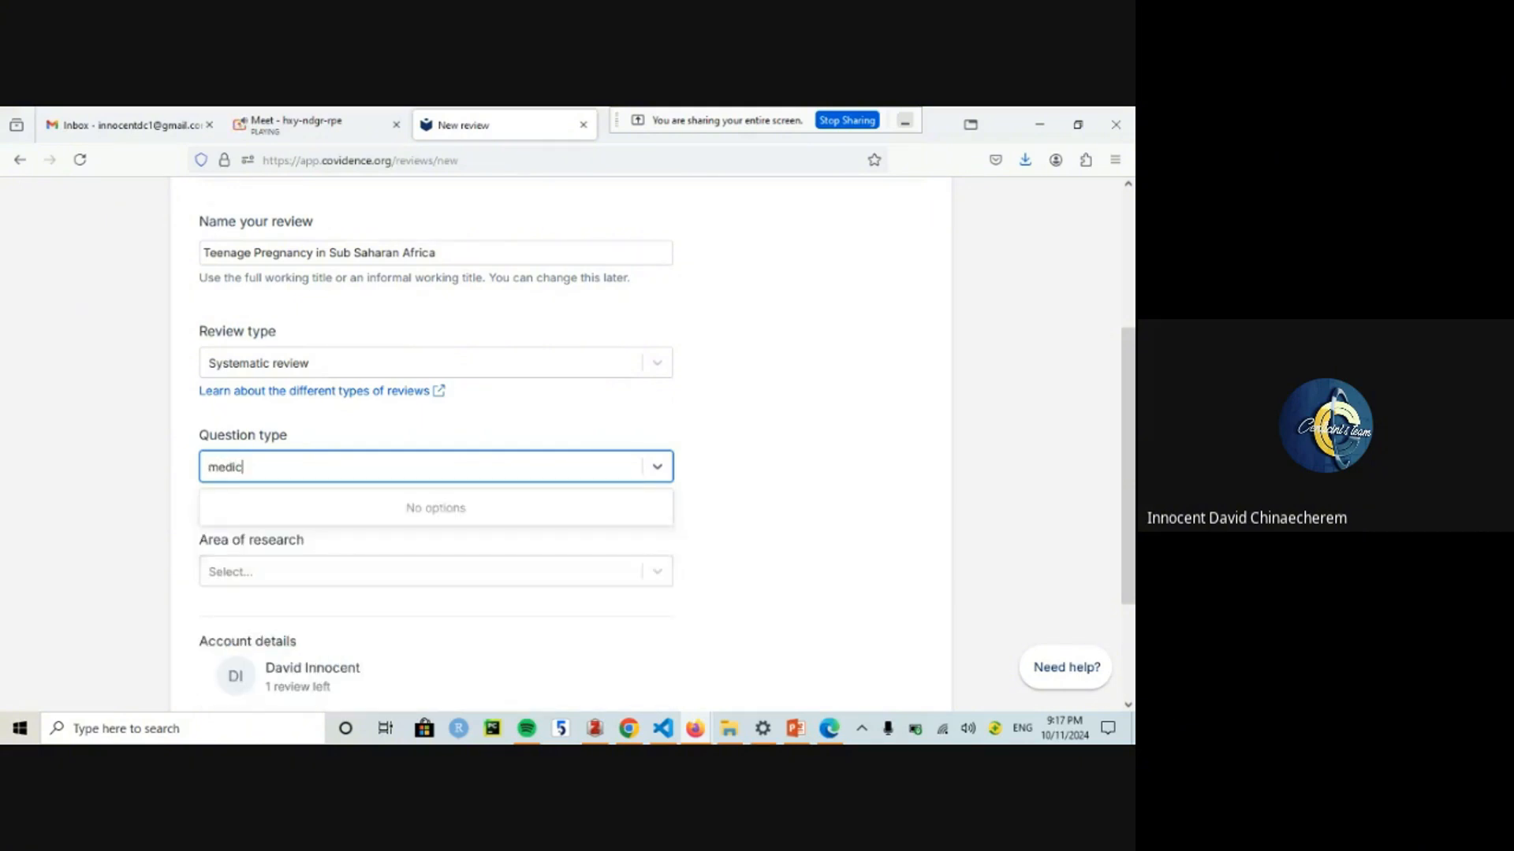
{"action": "key", "text": "BackSpace"}
{"action": "key", "text": "BackSpace"}
{"action": "key", "text": "BackSpace"}
{"action": "key", "text": "BackSpace"}
{"action": "key", "text": "BackSpace"}
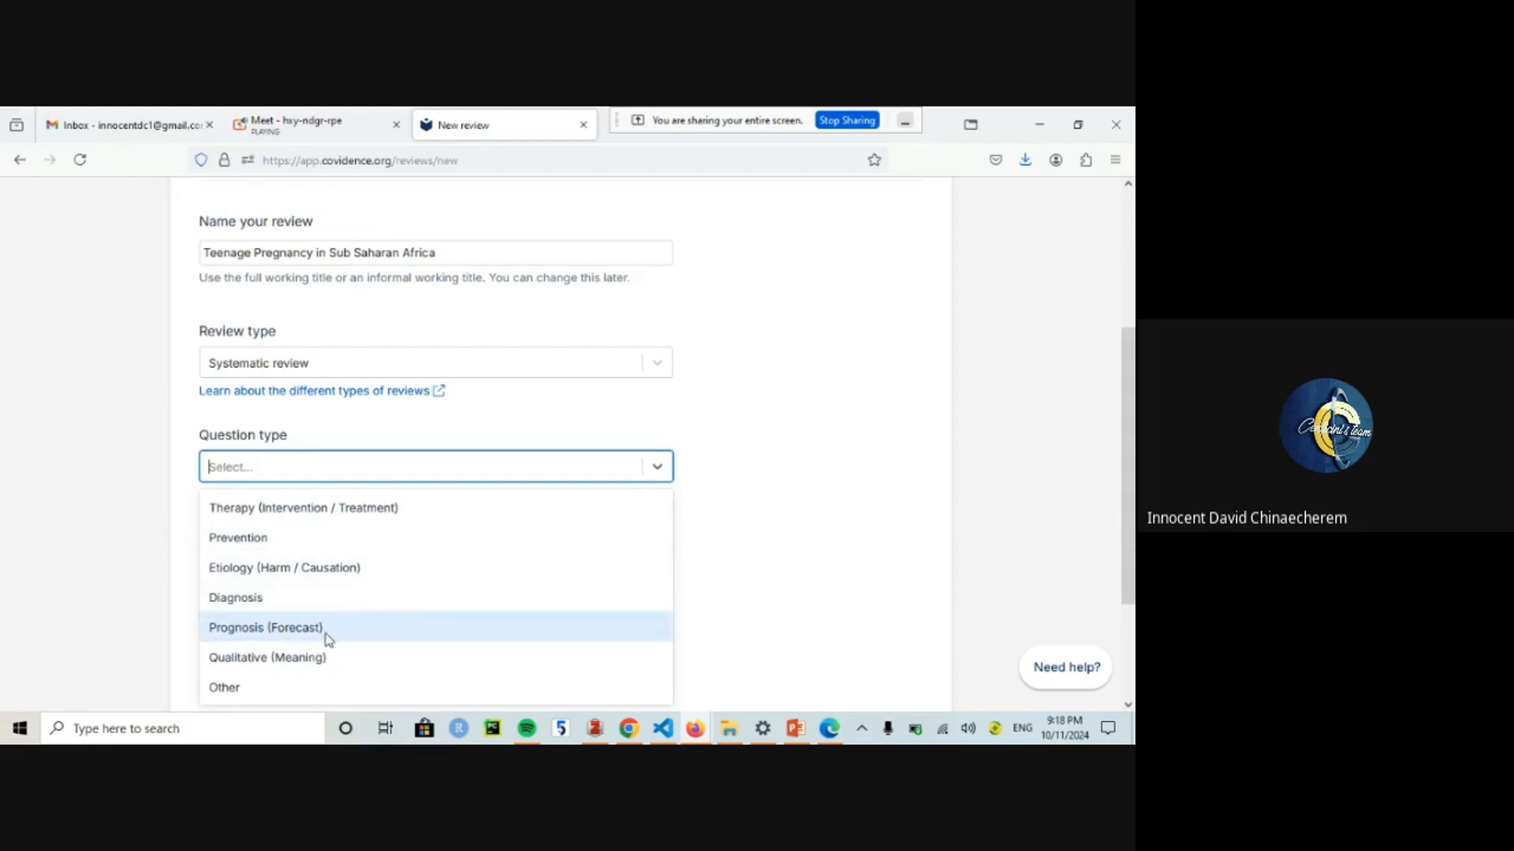
{"action": "left_click", "coordinate": [416, 513]}
{"action": "left_click", "coordinate": [354, 467]}
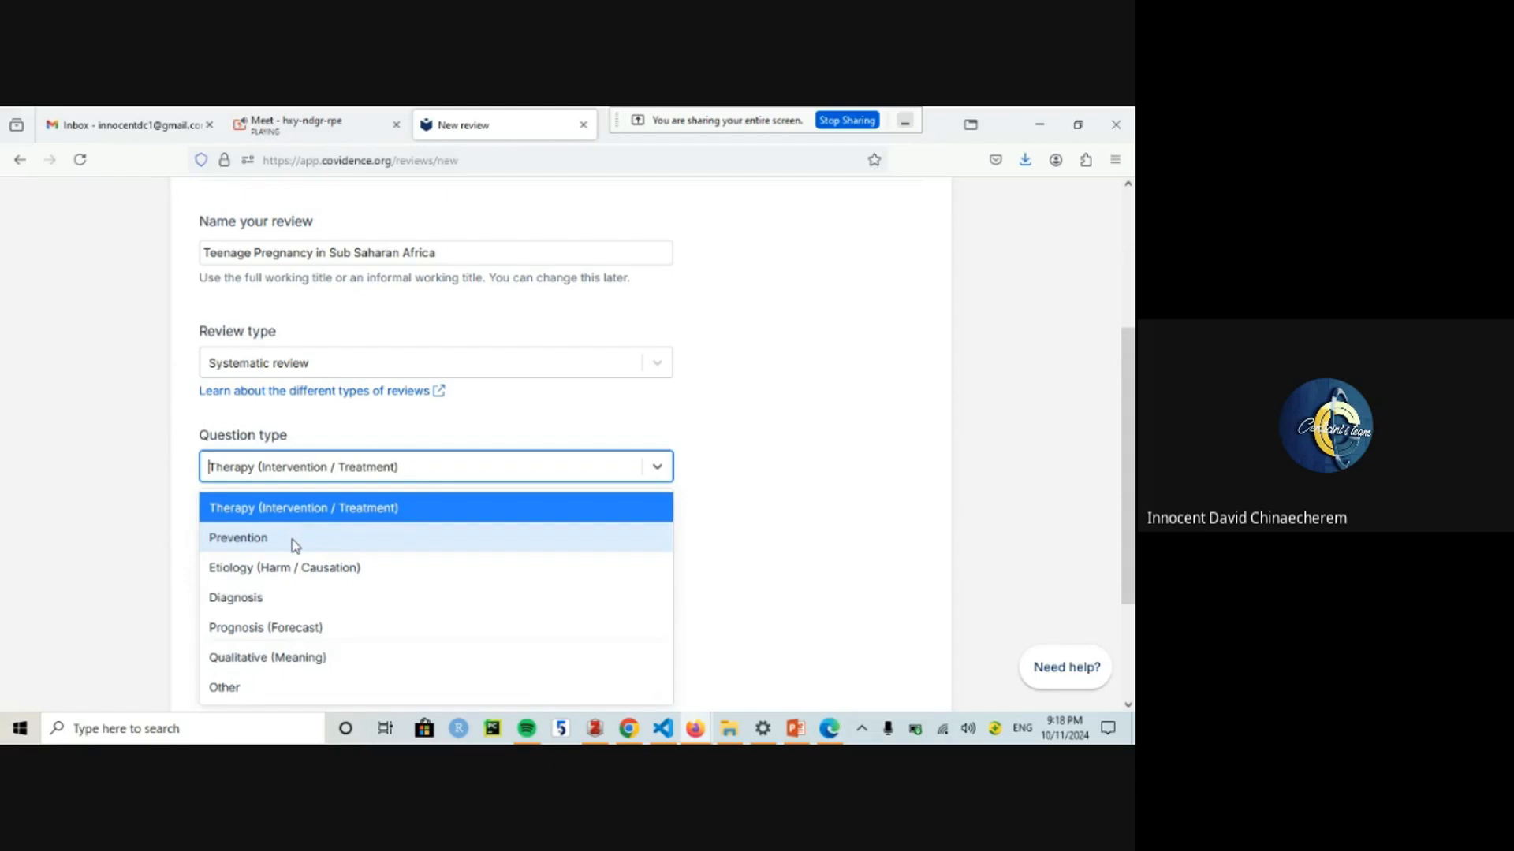
{"action": "left_click", "coordinate": [297, 574]}
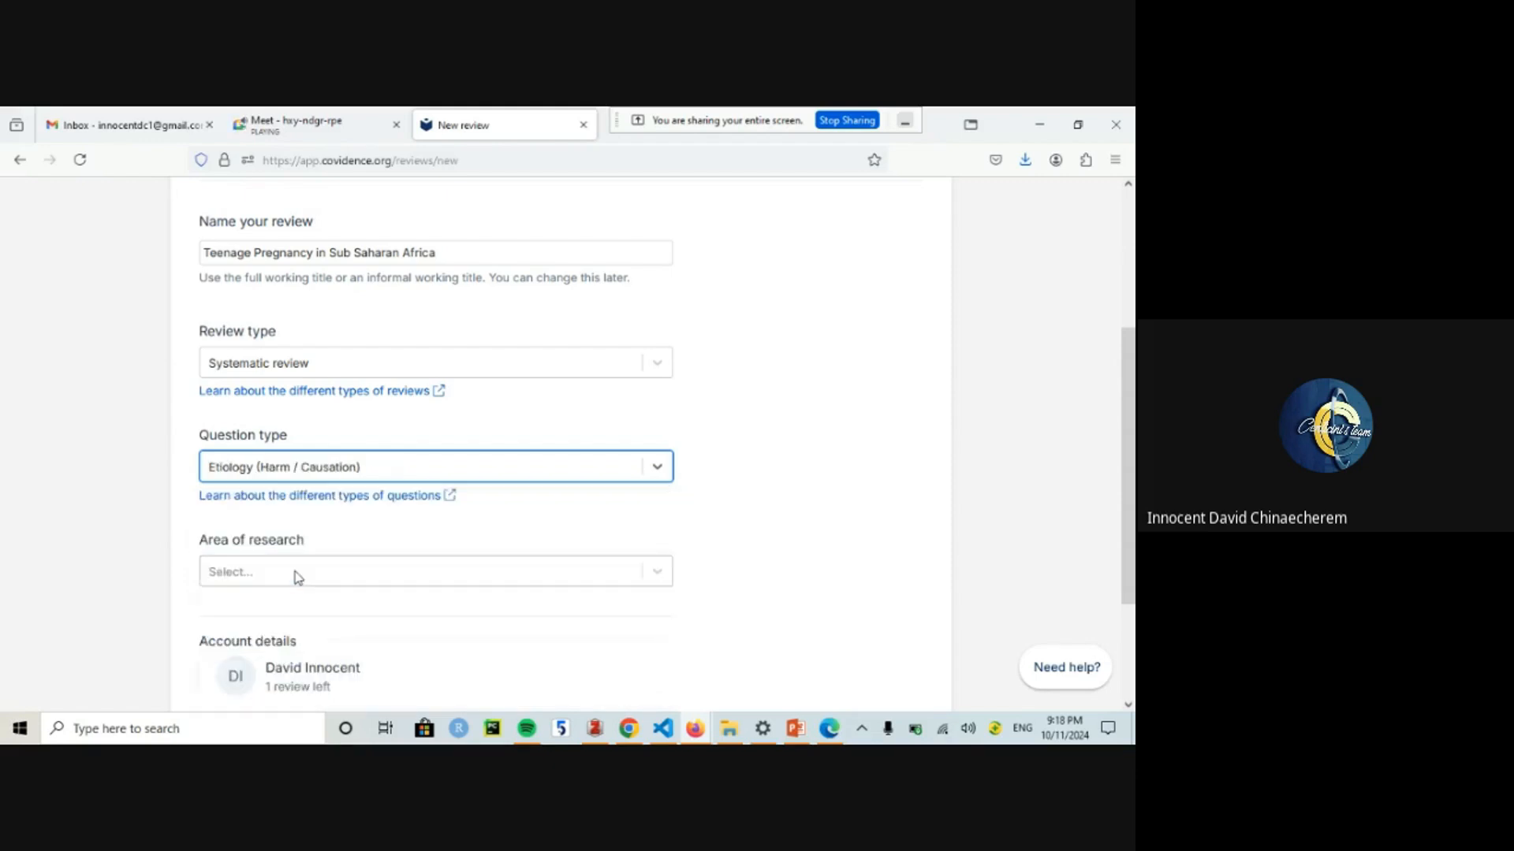
Step: Choose Medical and health sciences, enable both Cochrane RCT options, and create the review
{"action": "left_click", "coordinate": [372, 587]}
{"action": "type", "text": "Medic"}
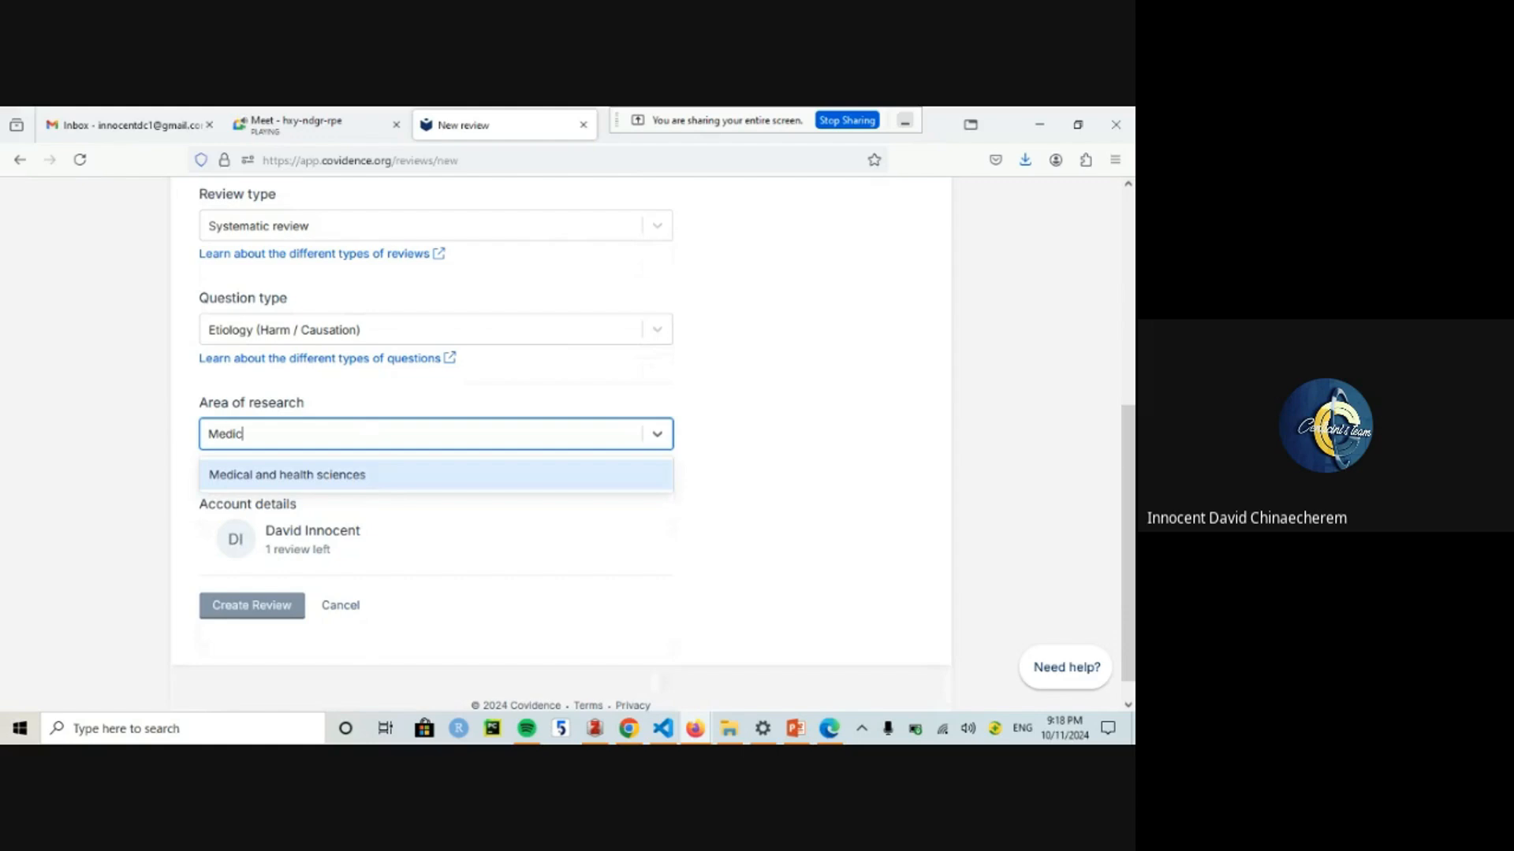
{"action": "key", "text": "Return"}
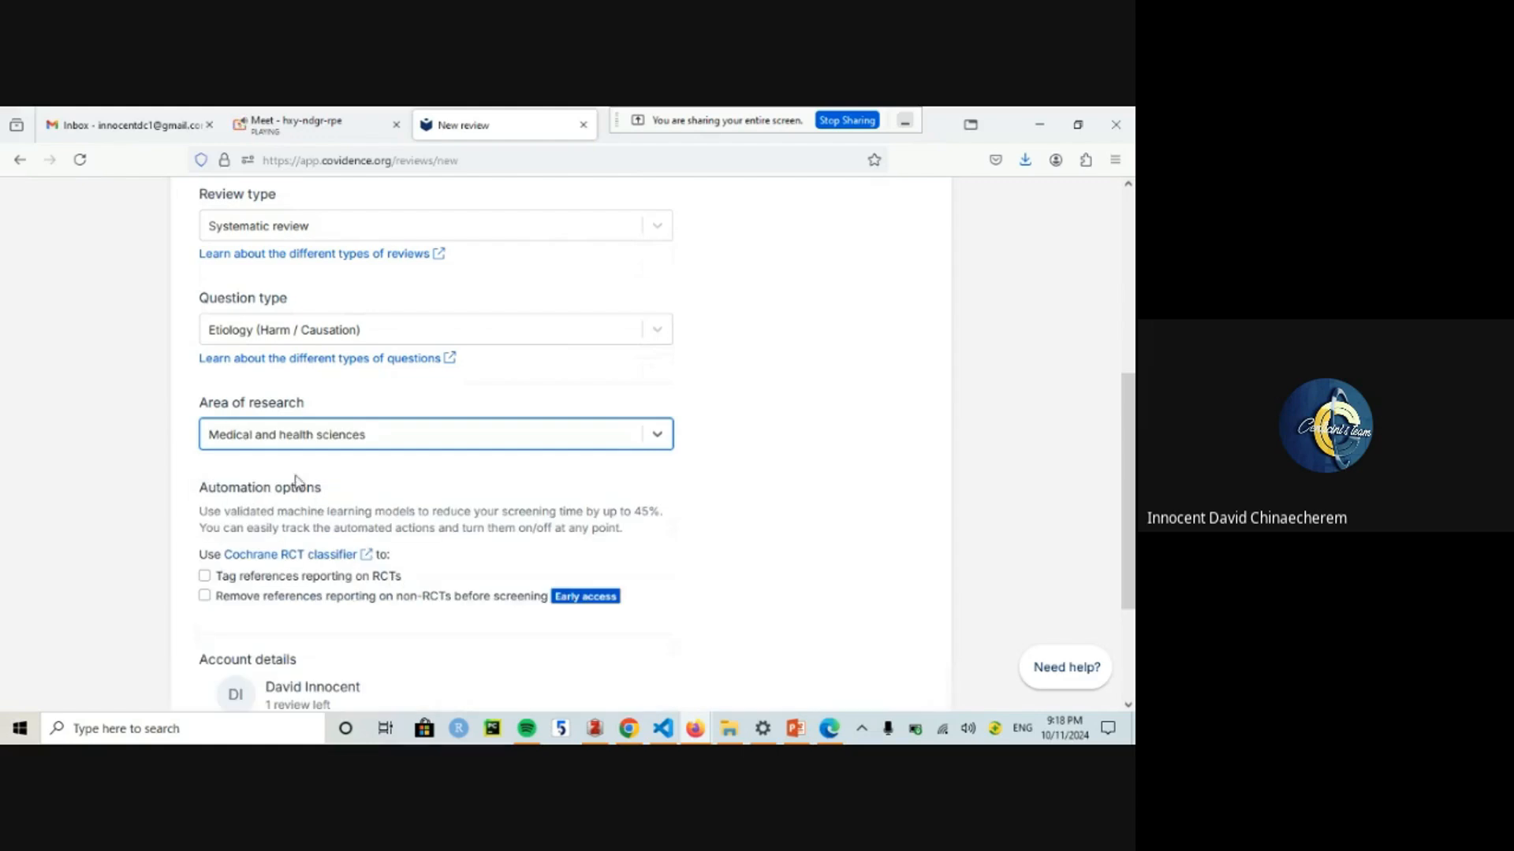
{"action": "left_click_drag", "start_coordinate": [1133, 411], "coordinate": [1135, 465]}
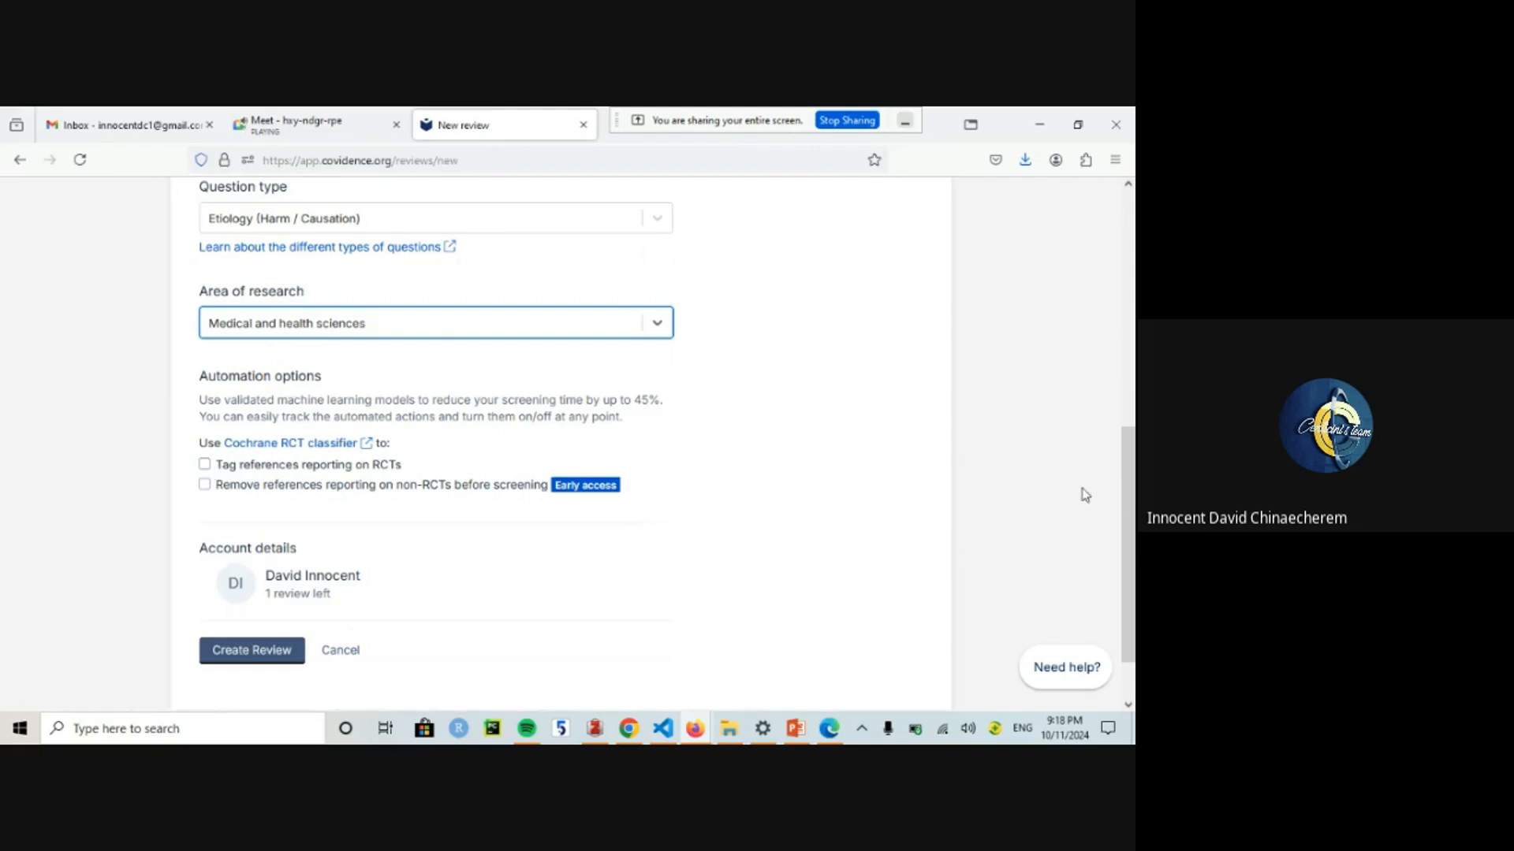
{"action": "left_click_drag", "start_coordinate": [1134, 456], "coordinate": [1134, 423]}
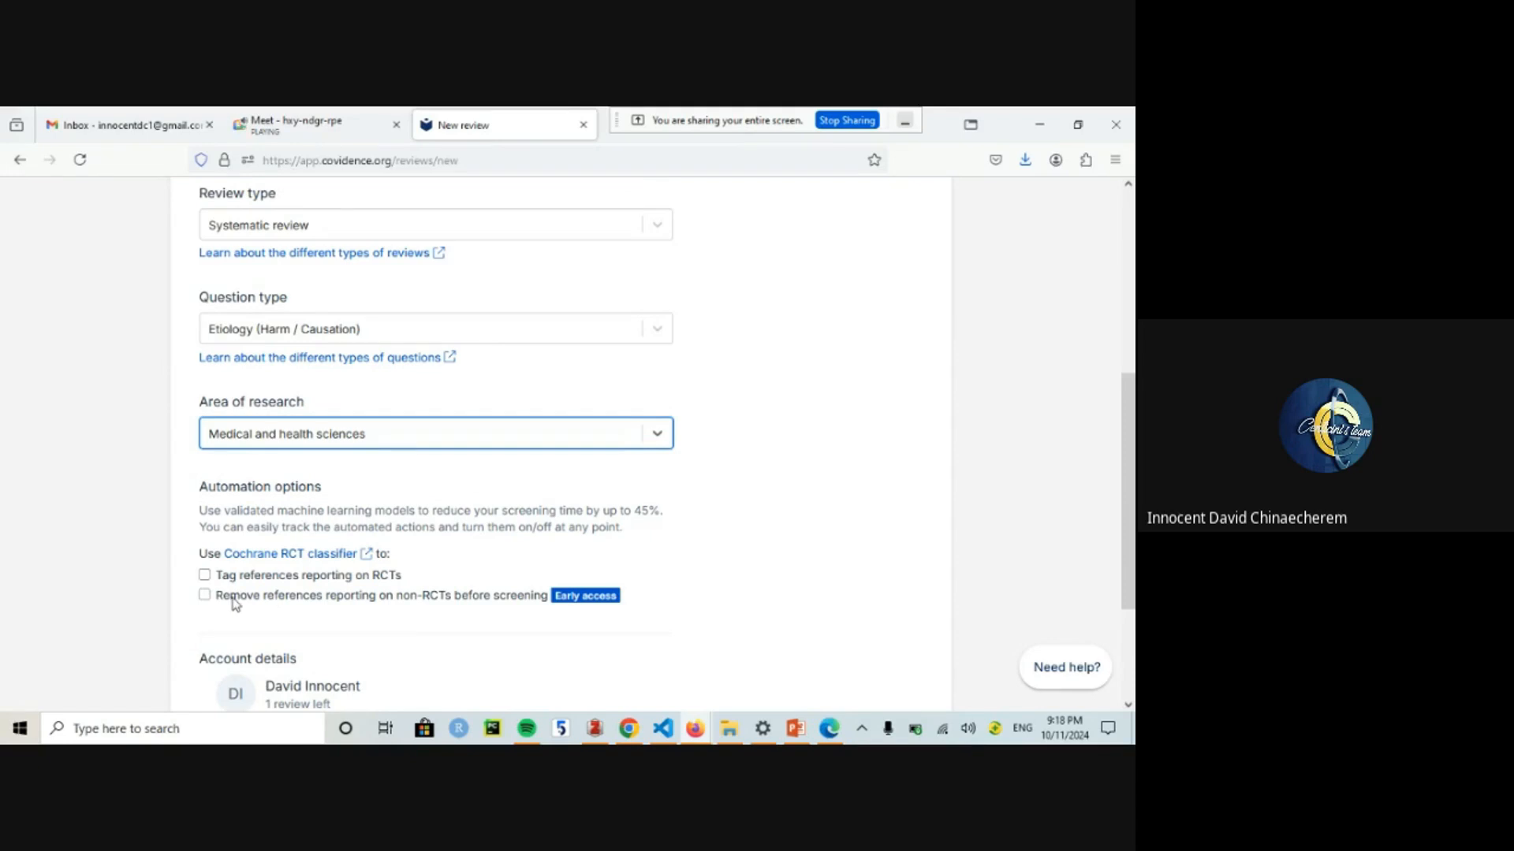
{"action": "left_click", "coordinate": [204, 595]}
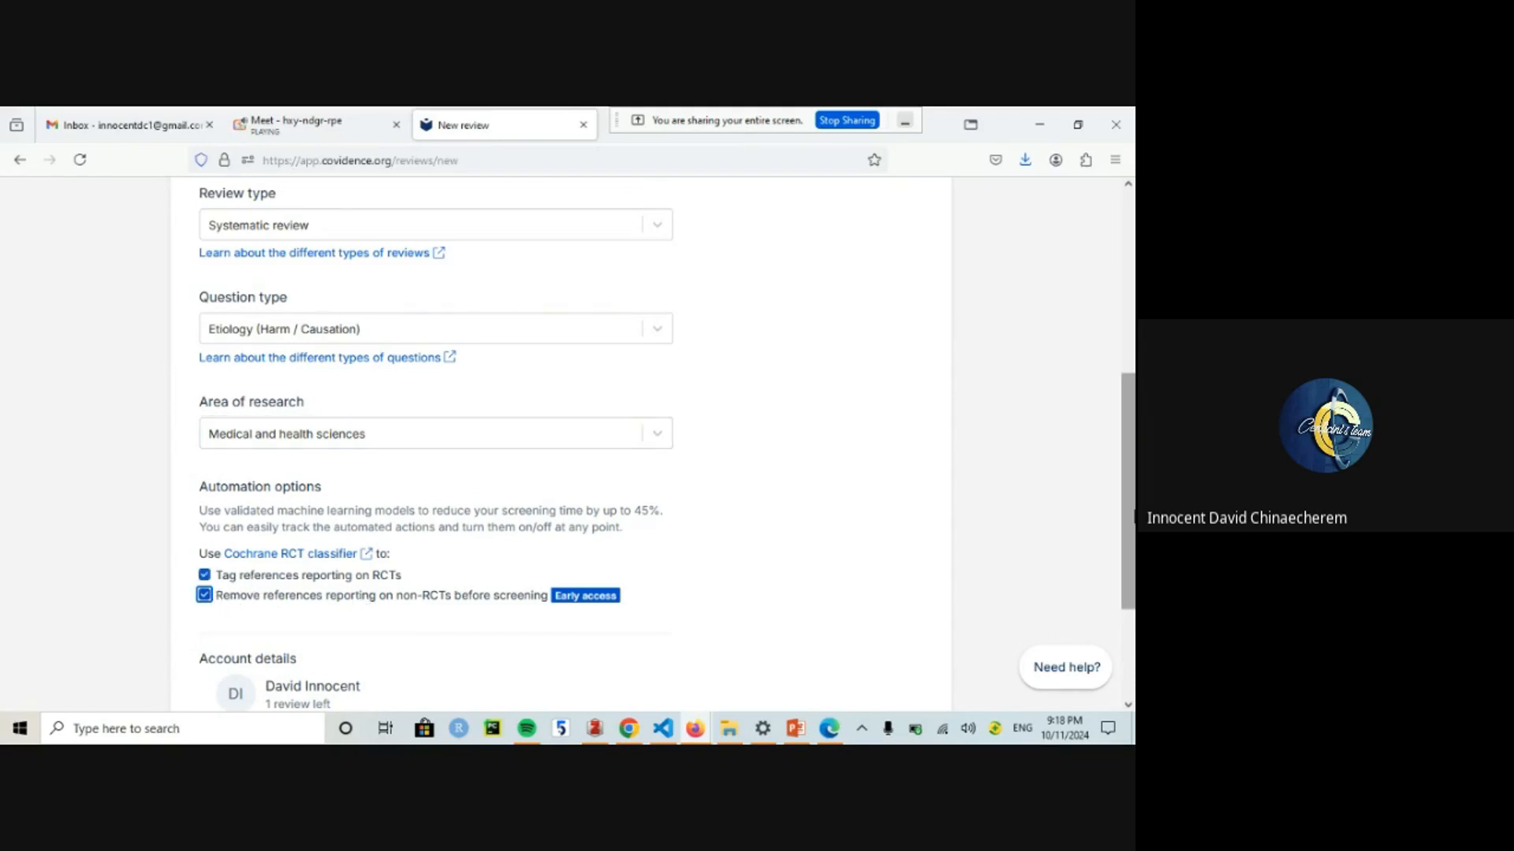
{"action": "scroll", "coordinate": [1128, 505], "scroll_direction": "down", "scroll_amount": 1}
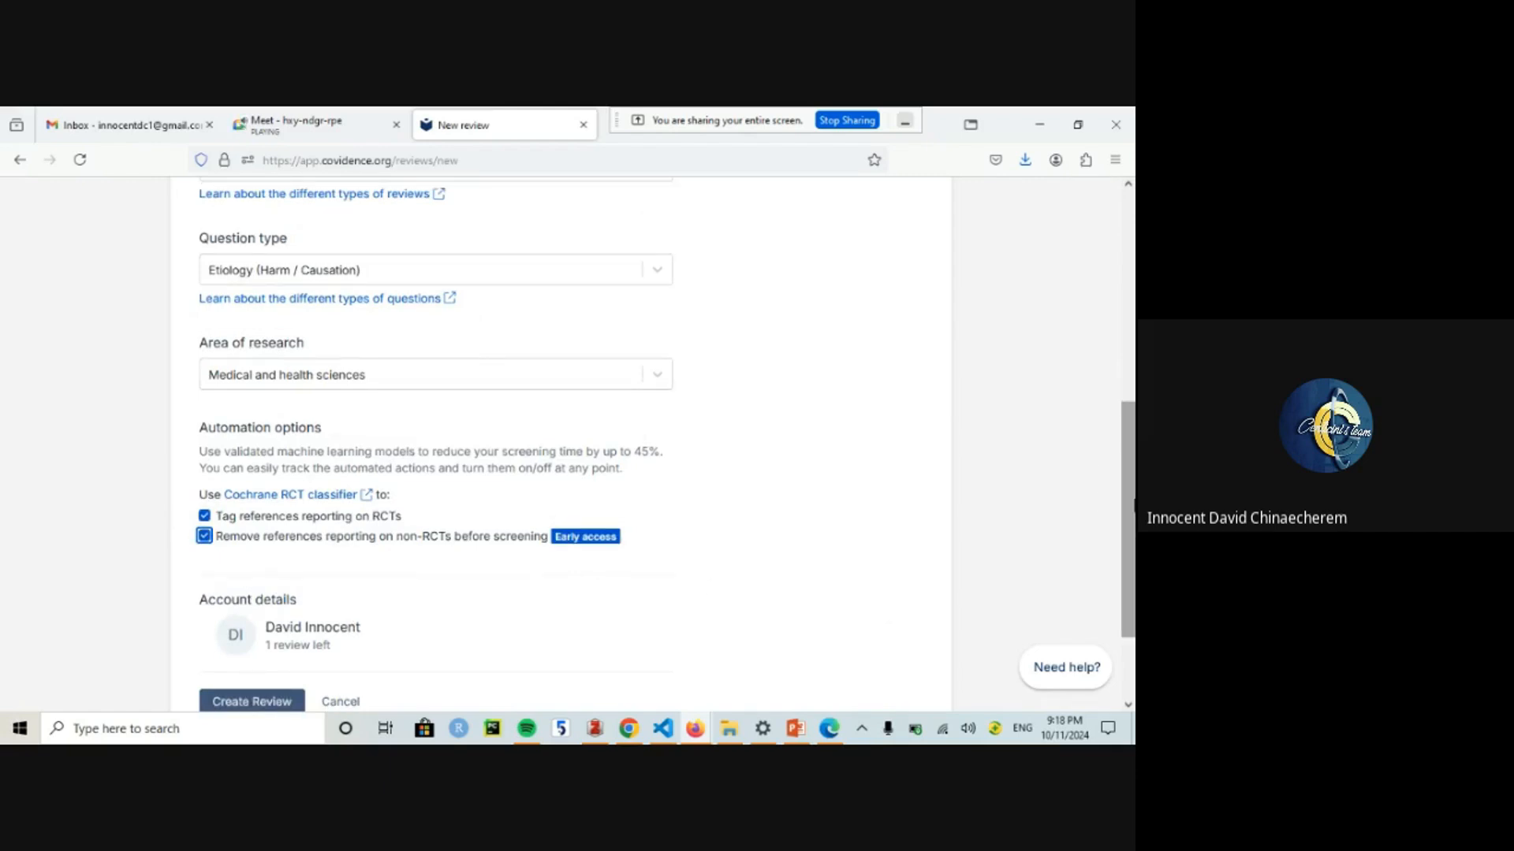
{"action": "scroll", "coordinate": [1126, 517], "scroll_direction": "down", "scroll_amount": 1}
{"action": "left_click", "coordinate": [270, 645]}
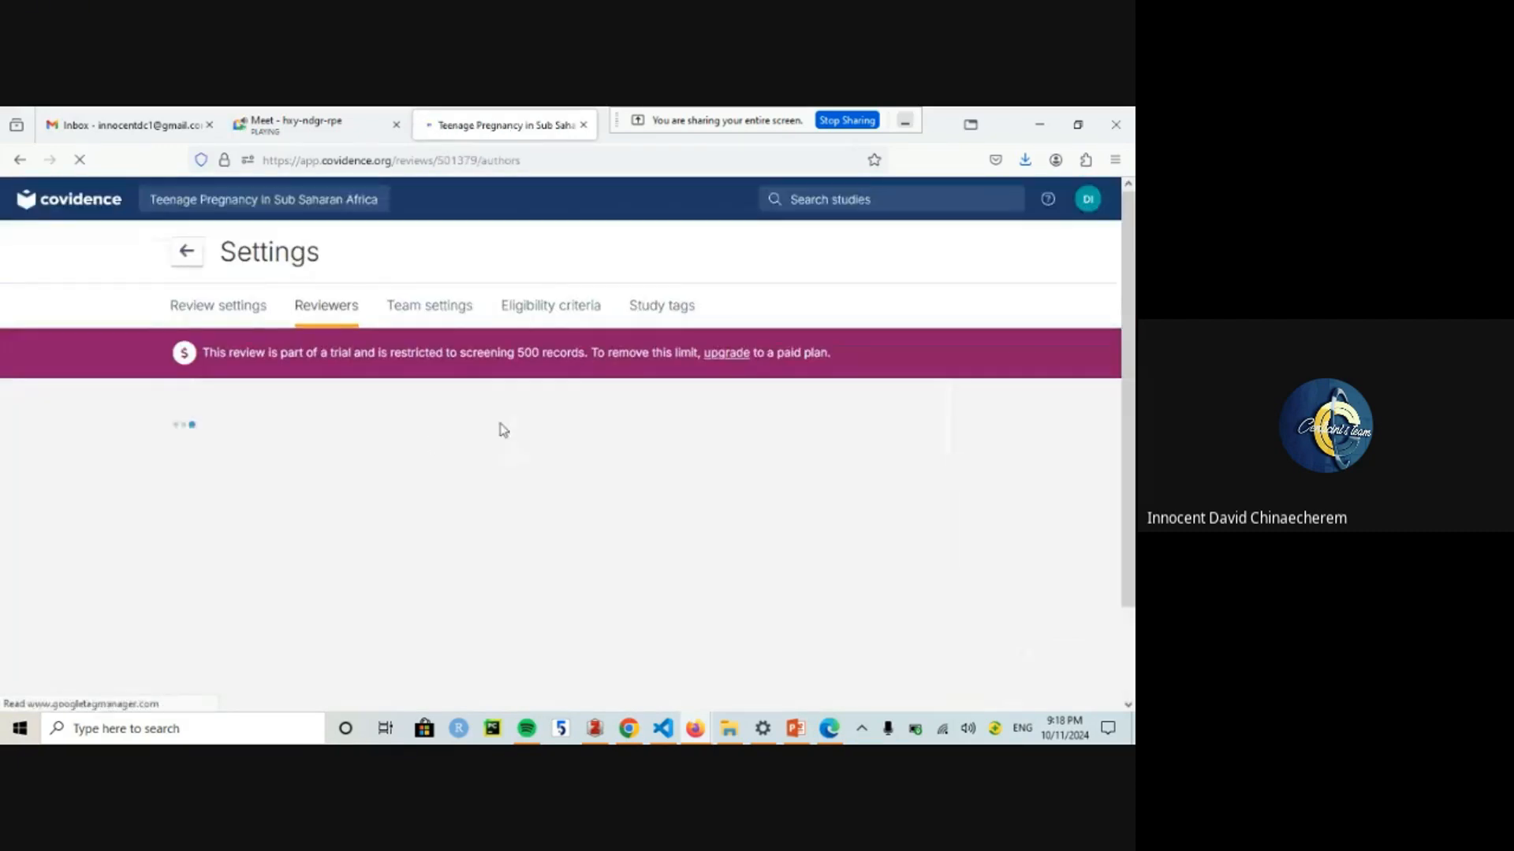
Step: Dismiss the inviting-reviewers, review-settings and PICOS tips, then scroll the Reviewers settings
{"action": "mouse_move", "coordinate": [1129, 336]}
{"action": "left_mouse_down"}
{"action": "mouse_move", "coordinate": [1133, 402]}
{"action": "mouse_move", "coordinate": [1134, 352]}
{"action": "left_mouse_up"}
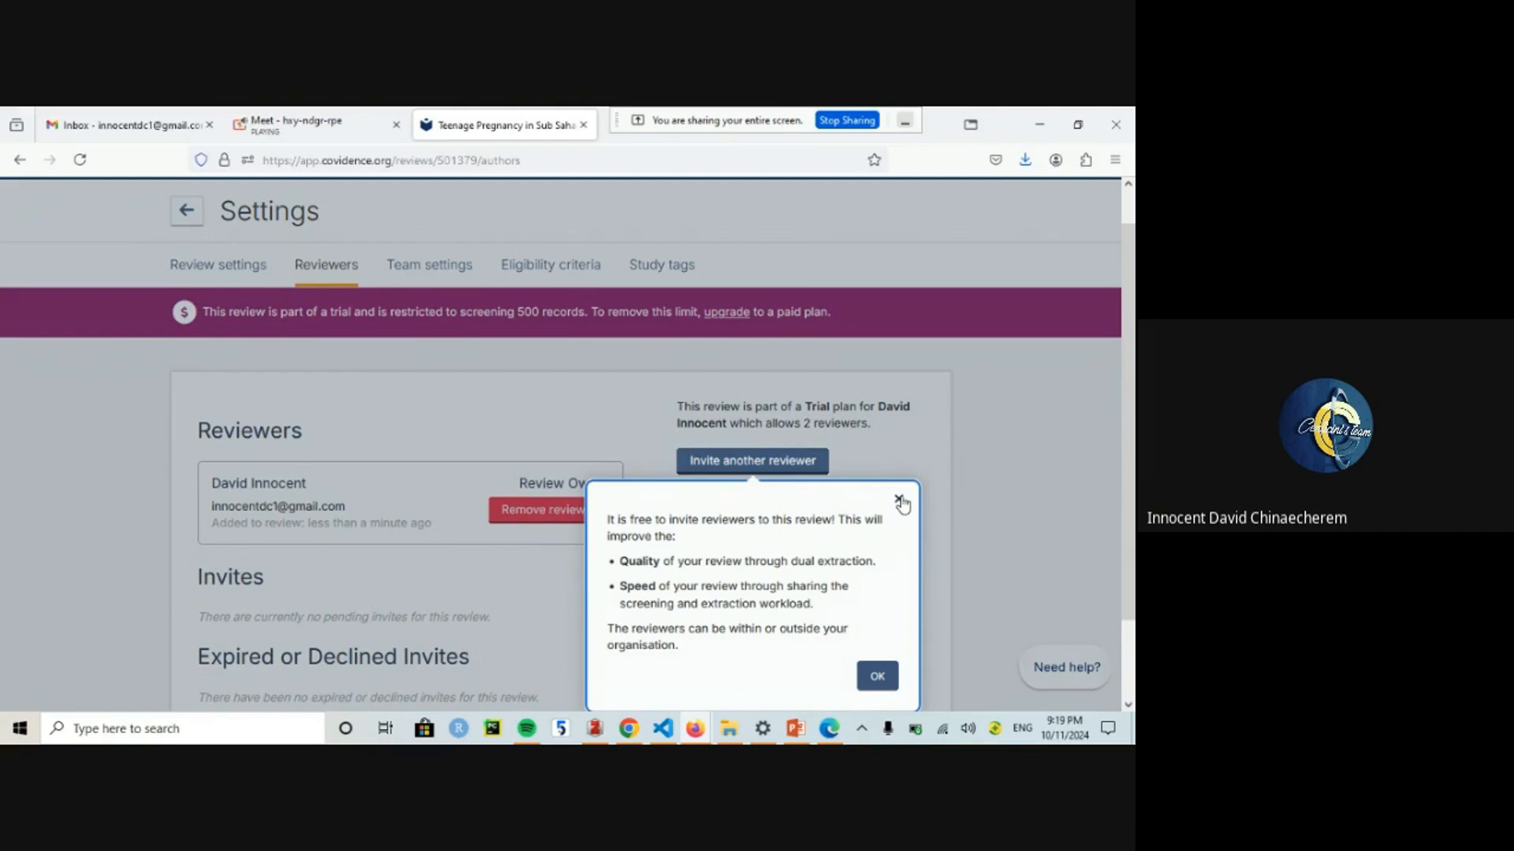
{"action": "left_click", "coordinate": [876, 680]}
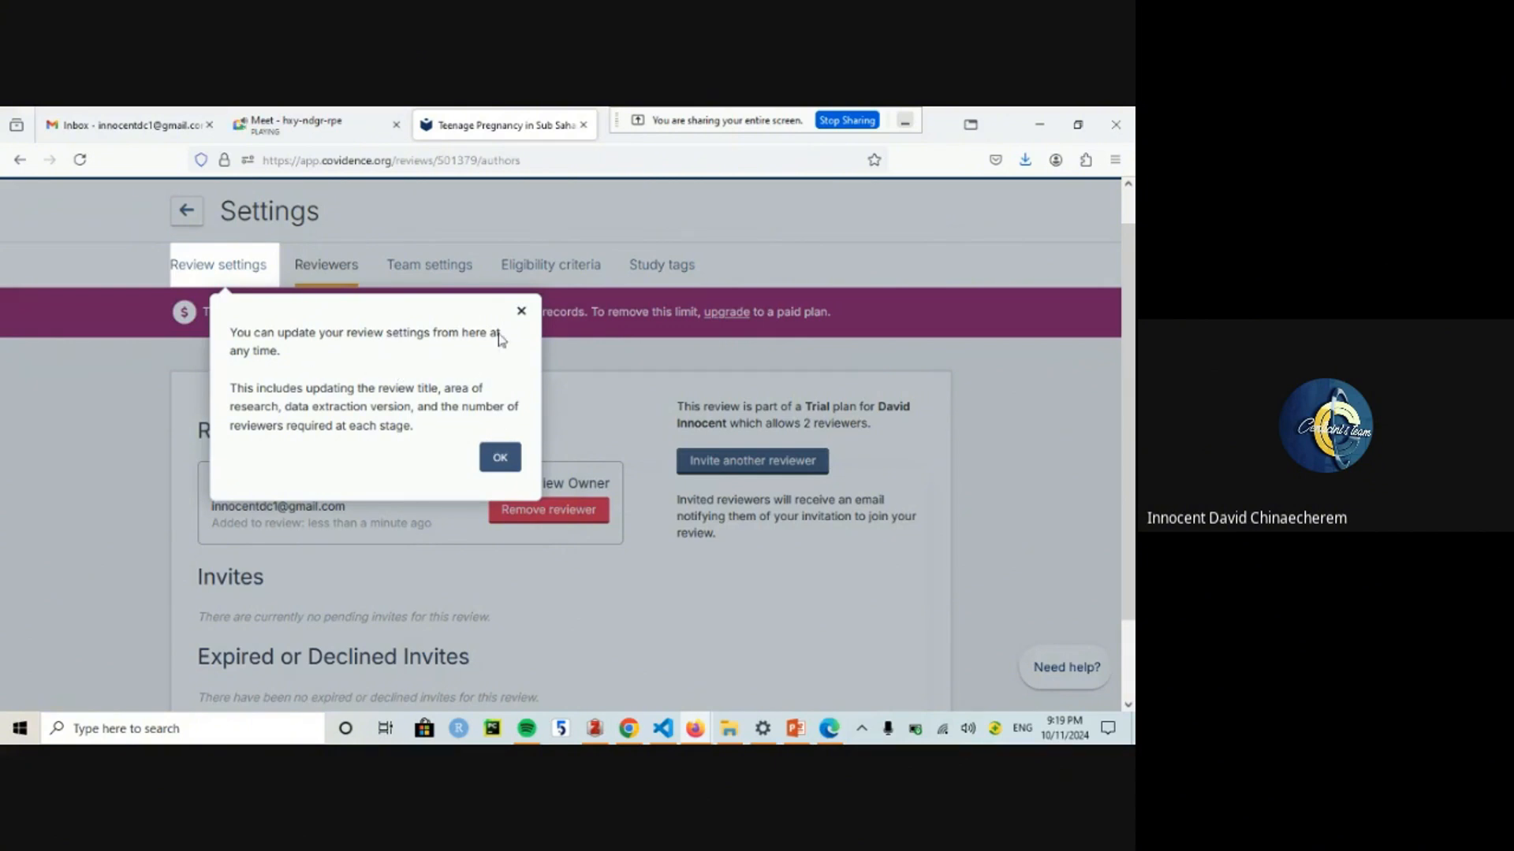
{"action": "left_click", "coordinate": [519, 312]}
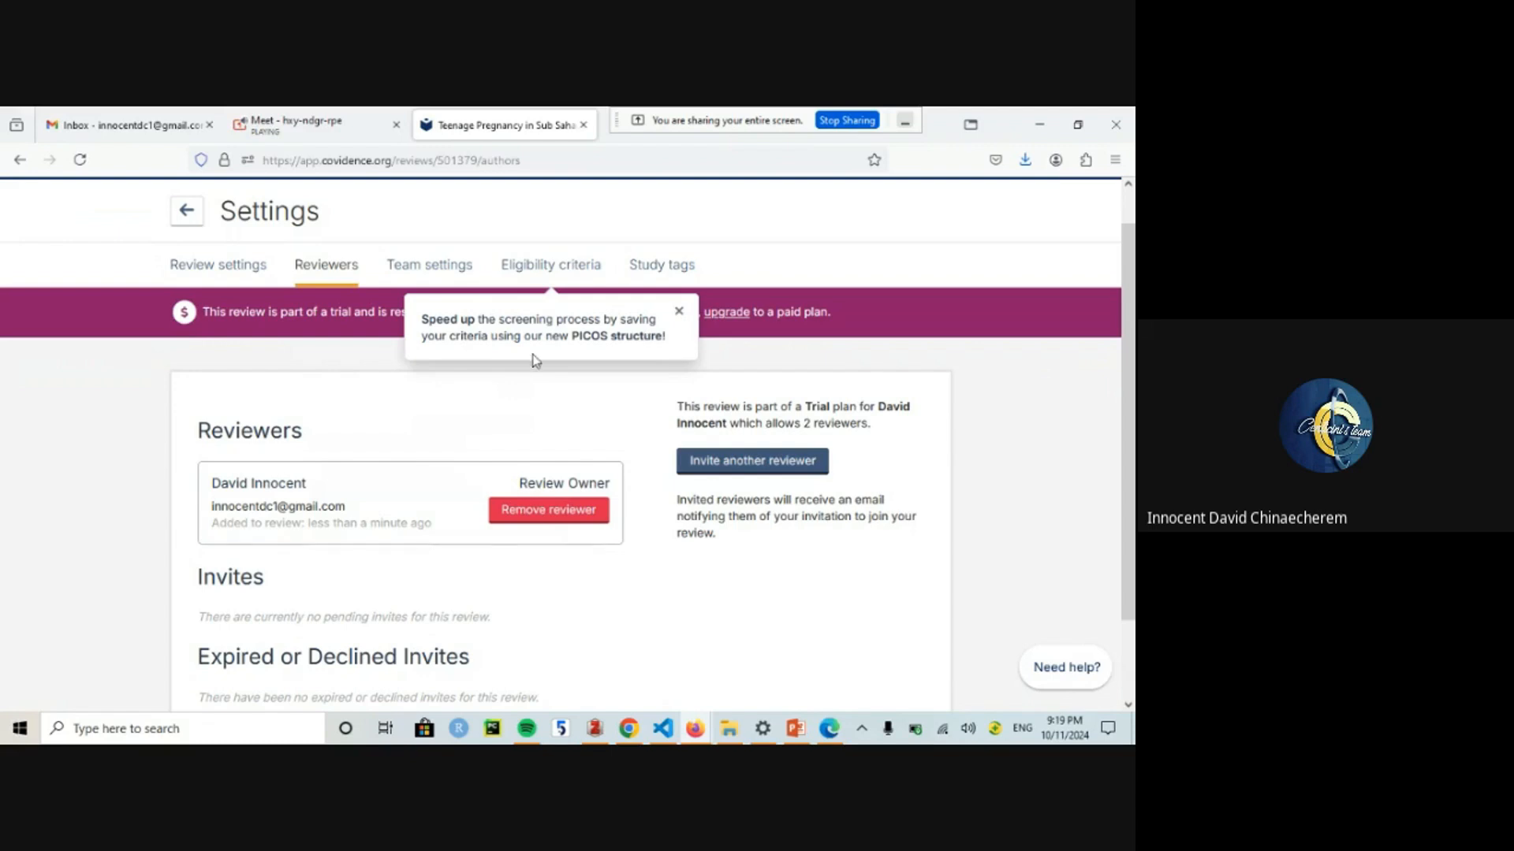
{"action": "left_click", "coordinate": [679, 311]}
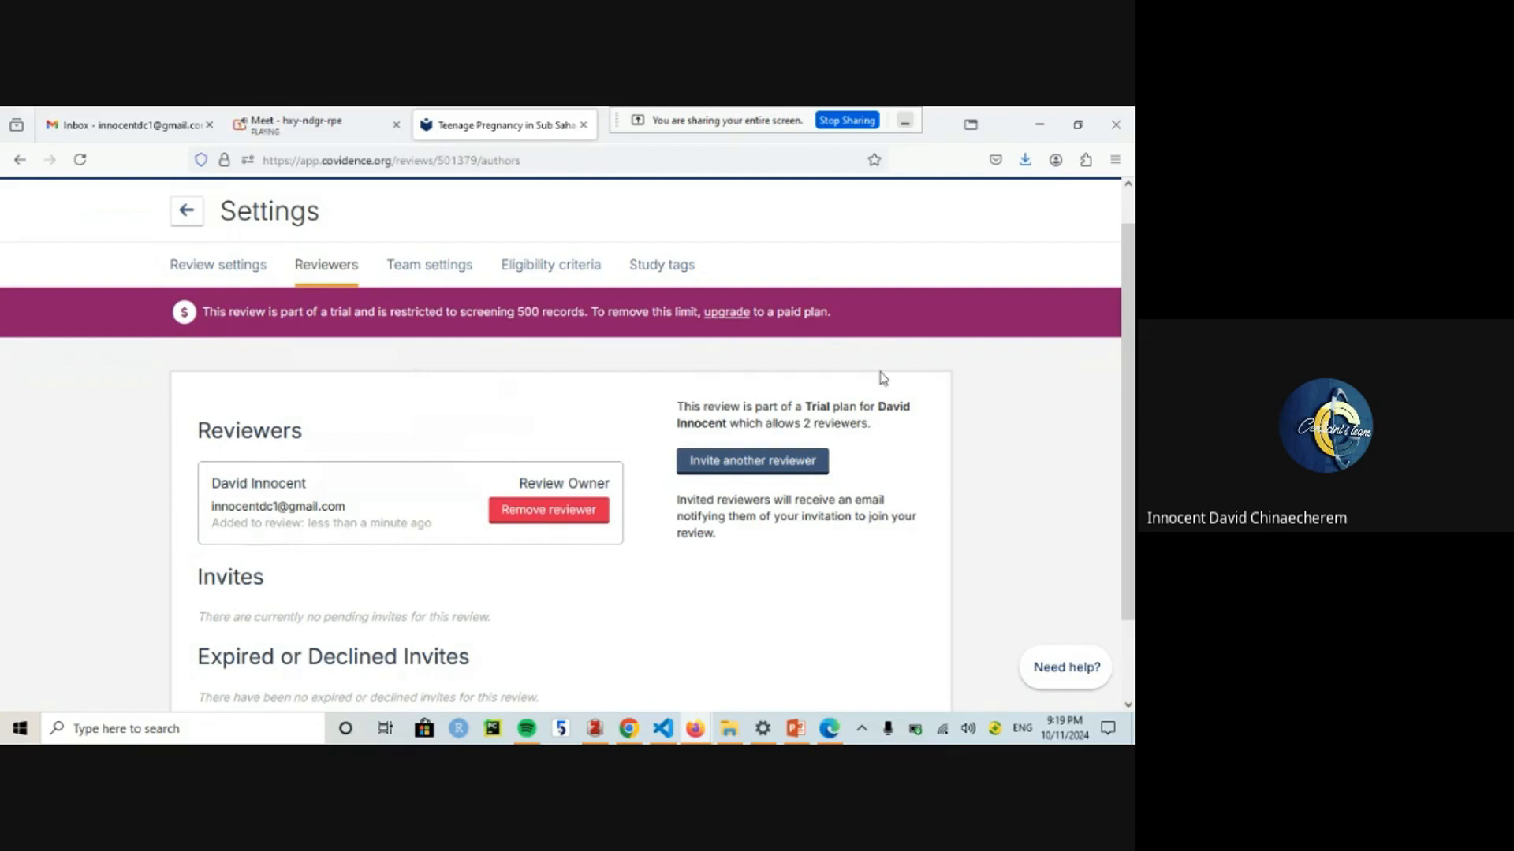
{"action": "scroll", "coordinate": [1128, 398], "scroll_direction": "down", "scroll_amount": 2}
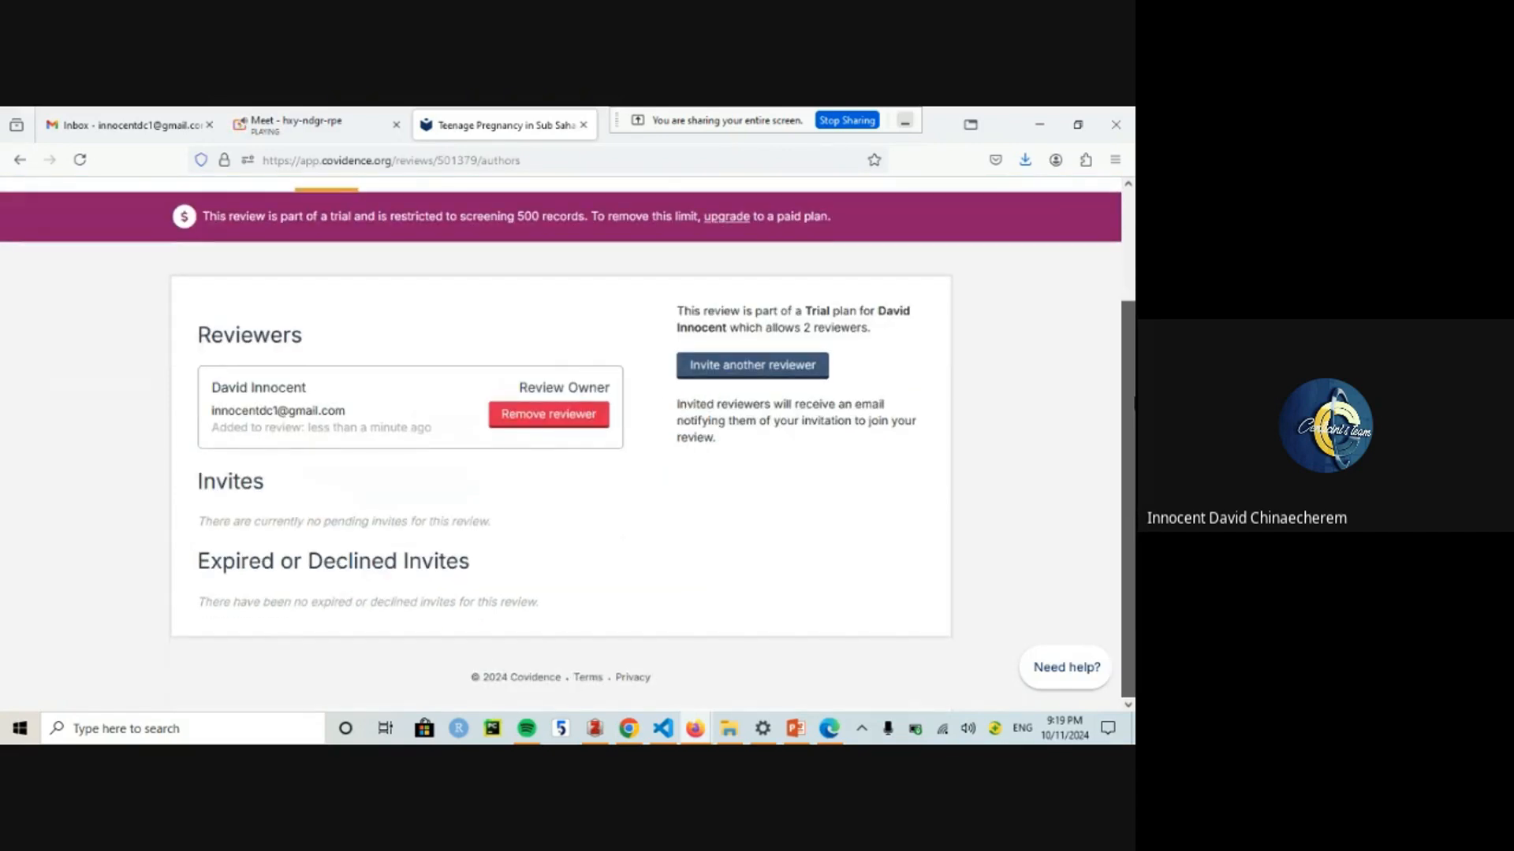
{"action": "left_click_drag", "start_coordinate": [1134, 404], "coordinate": [1134, 296]}
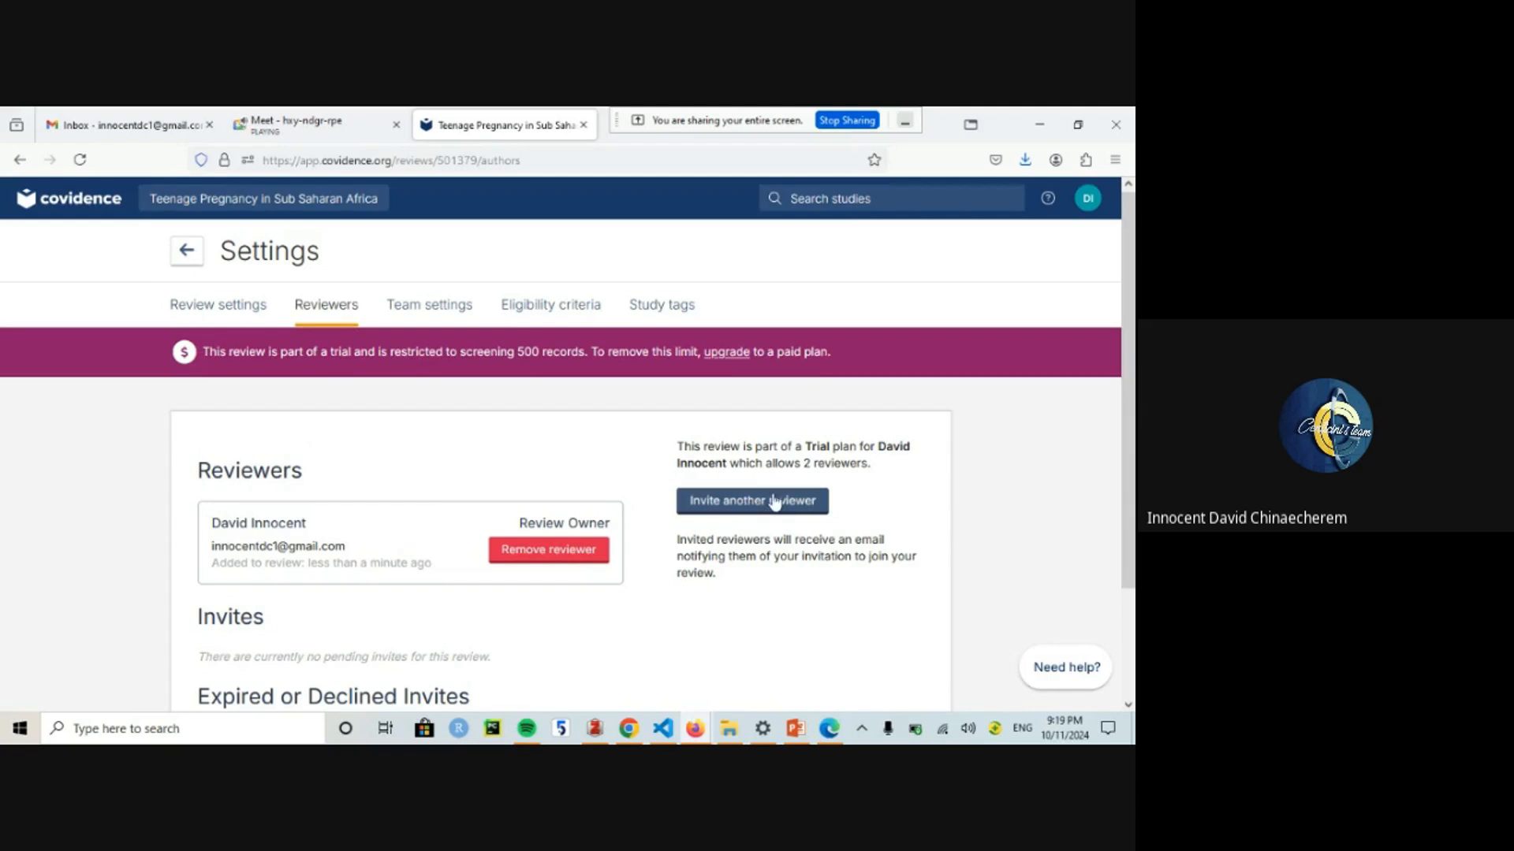
{"action": "scroll", "coordinate": [1129, 441], "scroll_direction": "down", "scroll_amount": 2}
{"action": "scroll", "coordinate": [1132, 441], "scroll_direction": "up", "scroll_amount": 2}
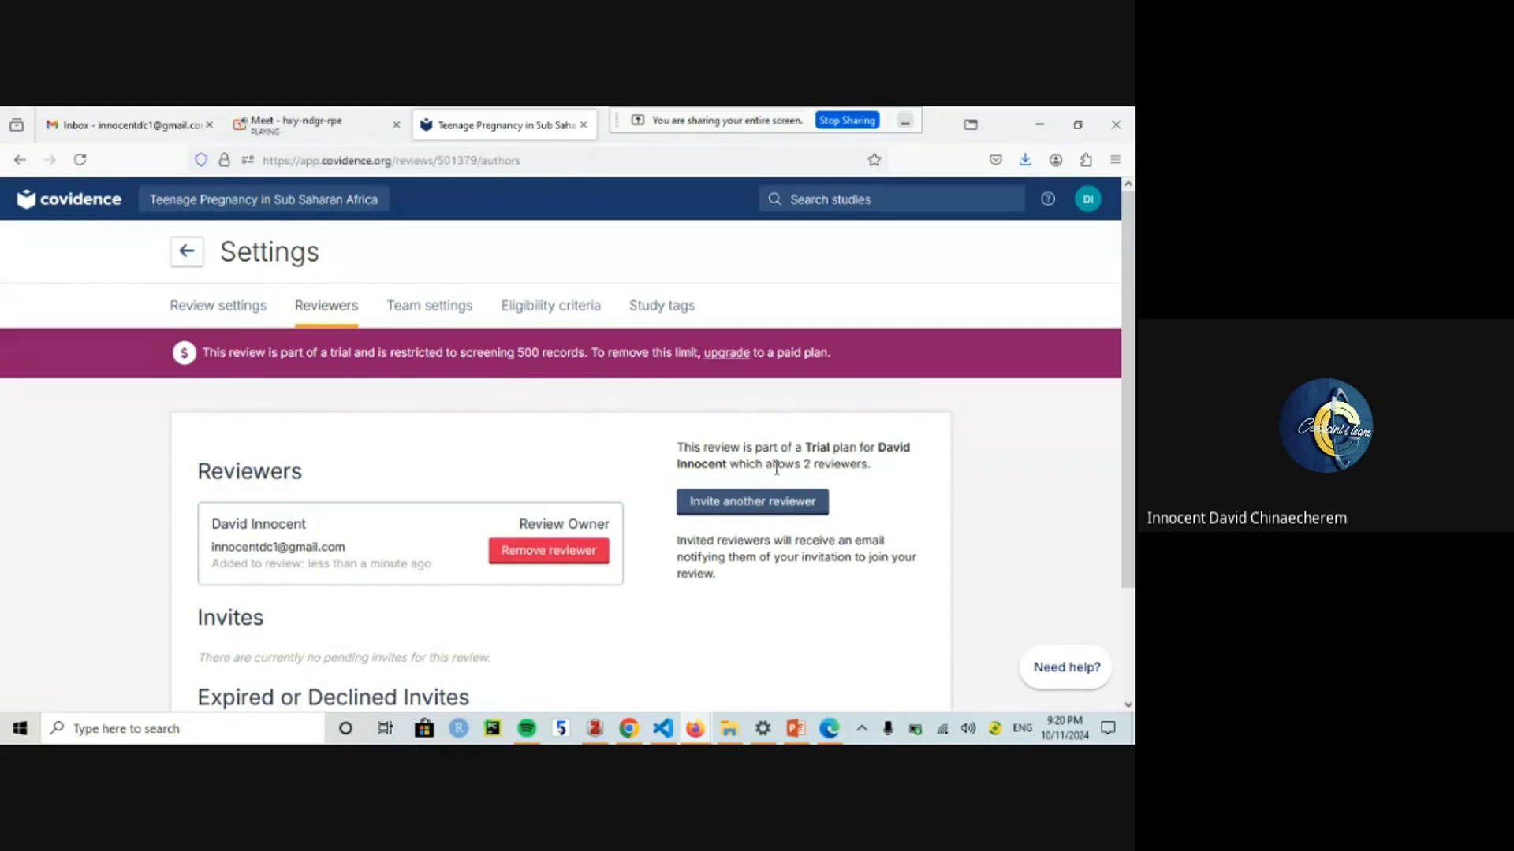
Step: Invite a second reviewer by first name and email, moving the email out of the name field
{"action": "left_click", "coordinate": [732, 499]}
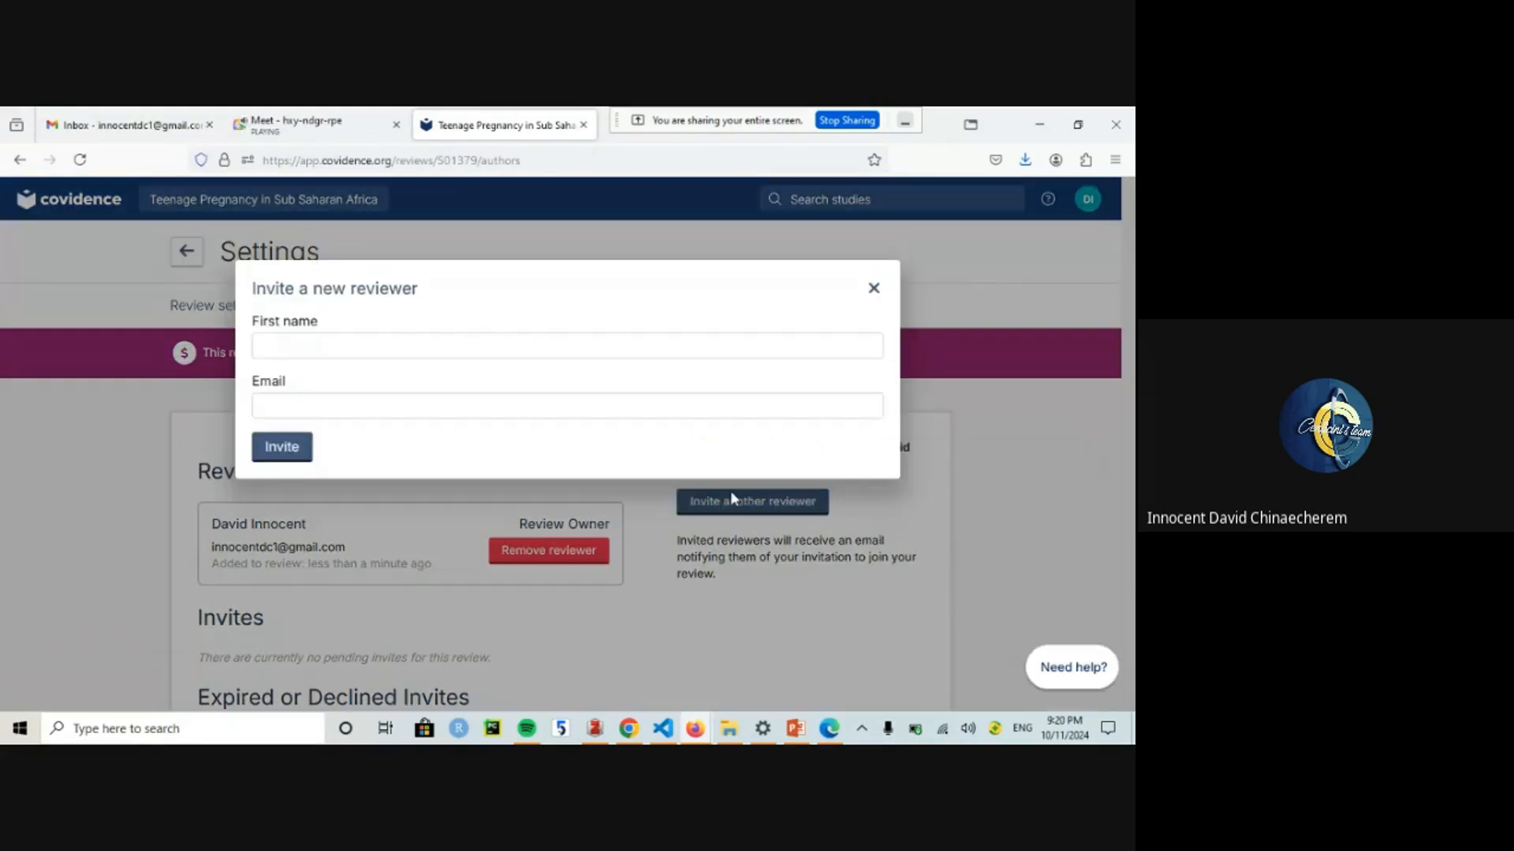
{"action": "left_click", "coordinate": [300, 351]}
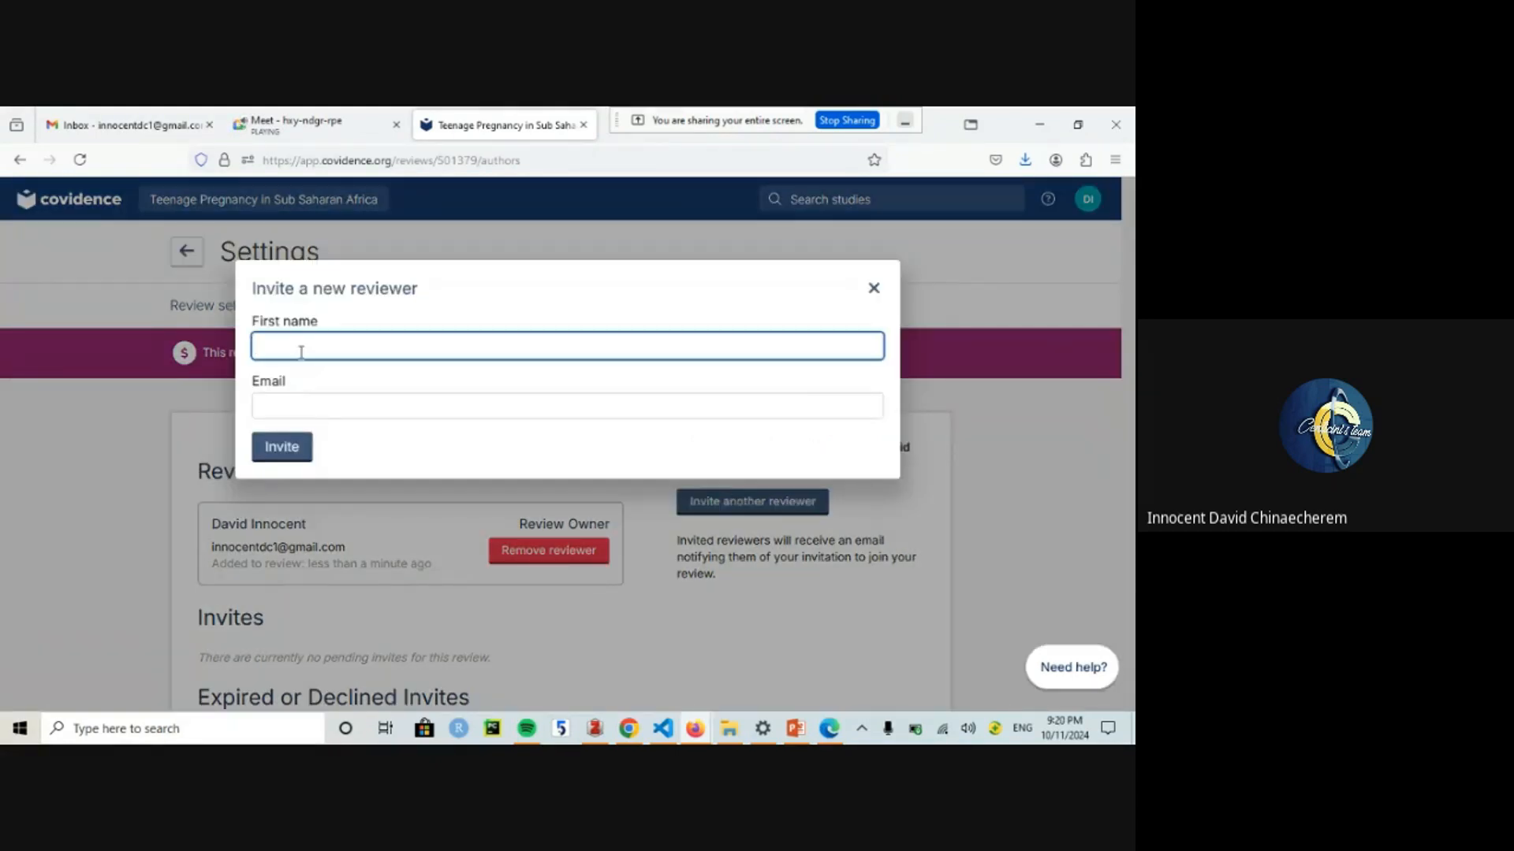
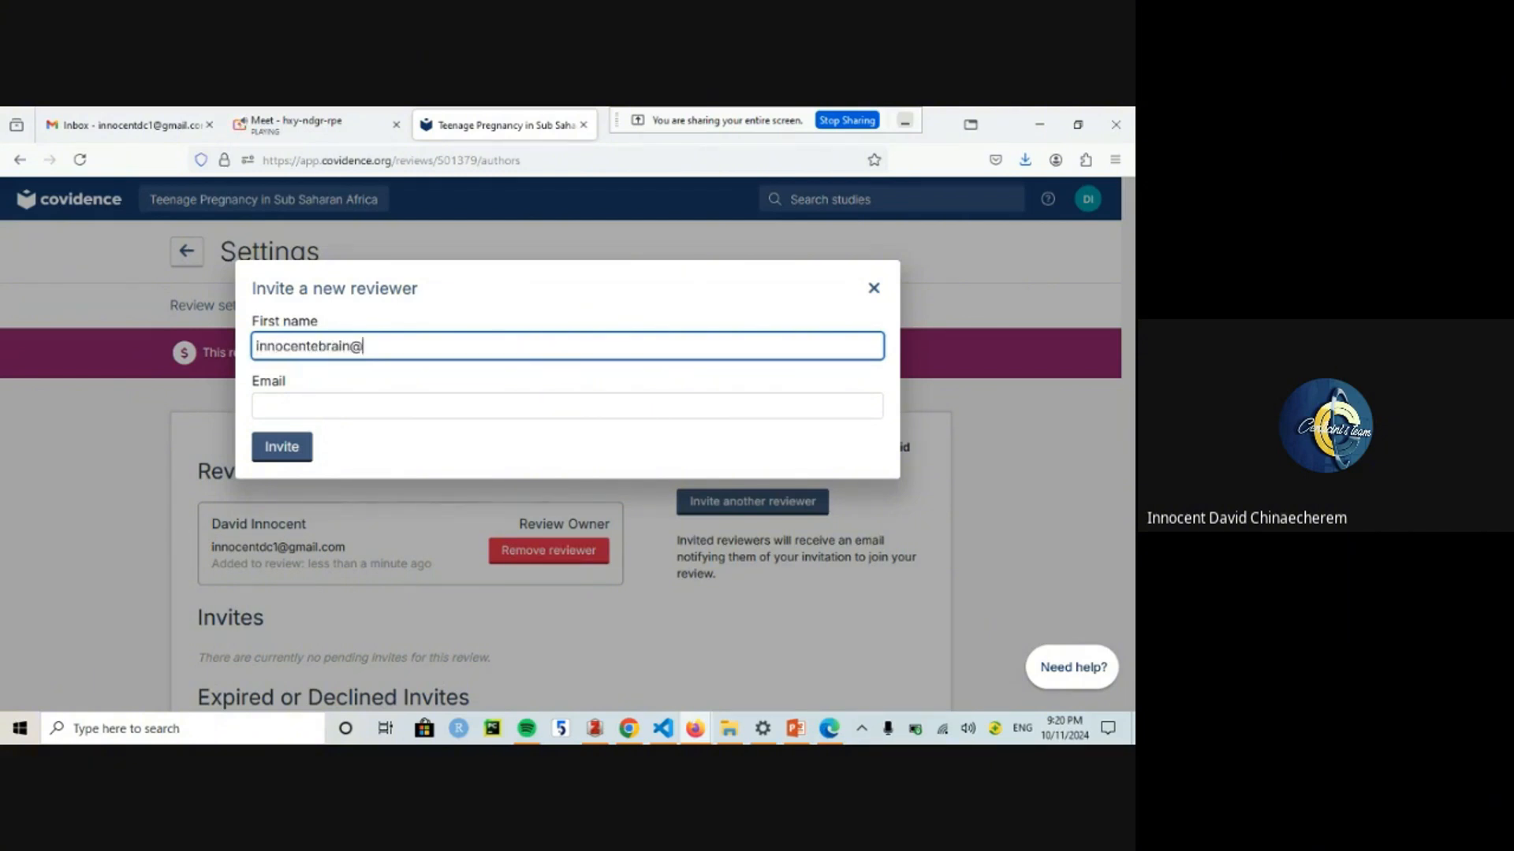
{"action": "left_click", "coordinate": [282, 402]}
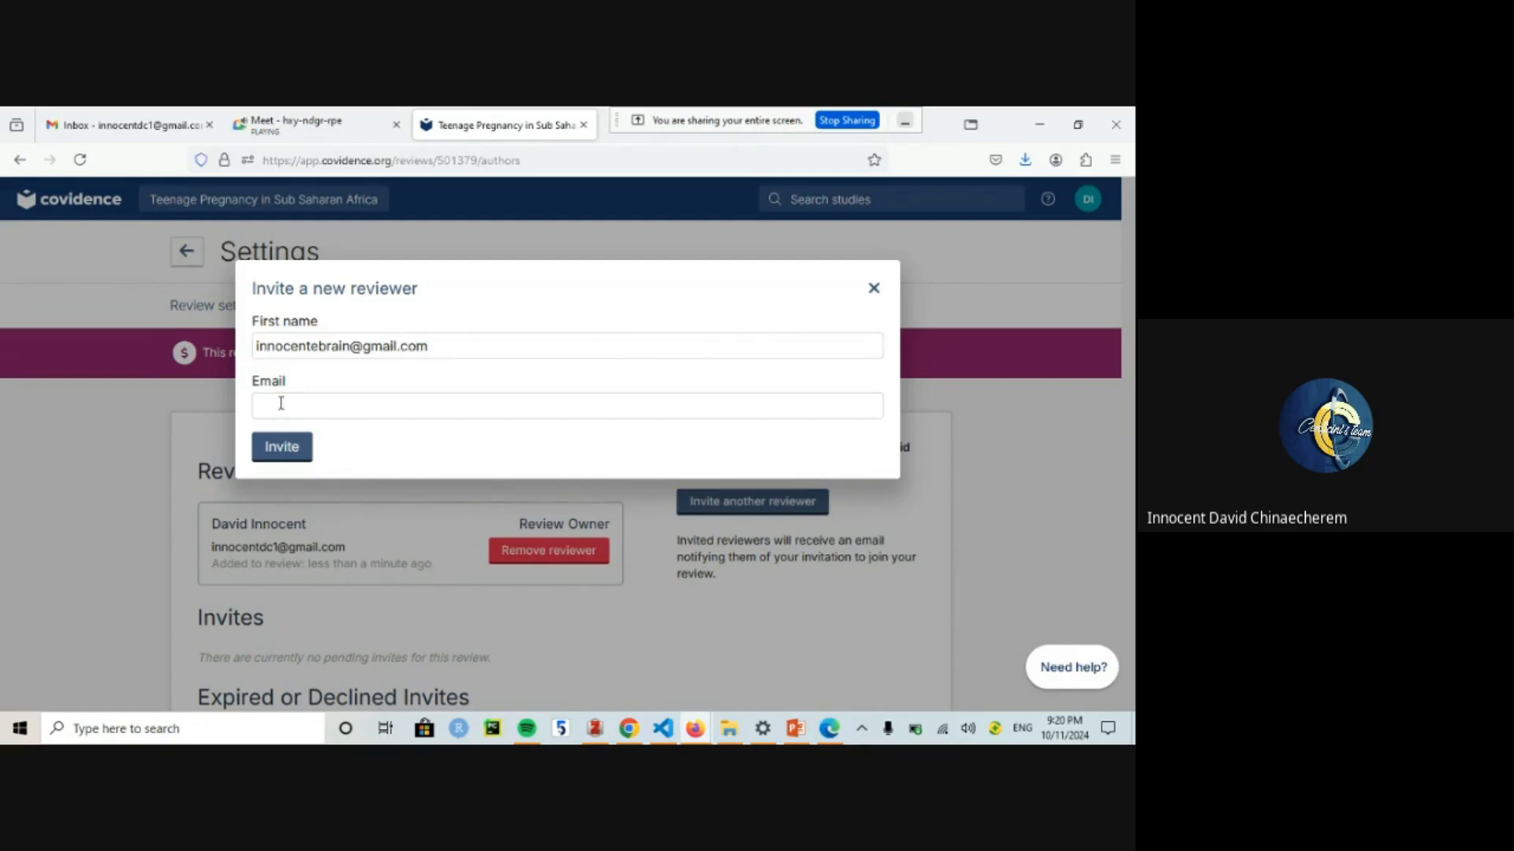
{"action": "triple_click", "coordinate": [297, 353]}
{"action": "key", "text": "ctrl+c"}
{"action": "key", "text": "BackSpace"}
{"action": "left_click", "coordinate": [276, 407]}
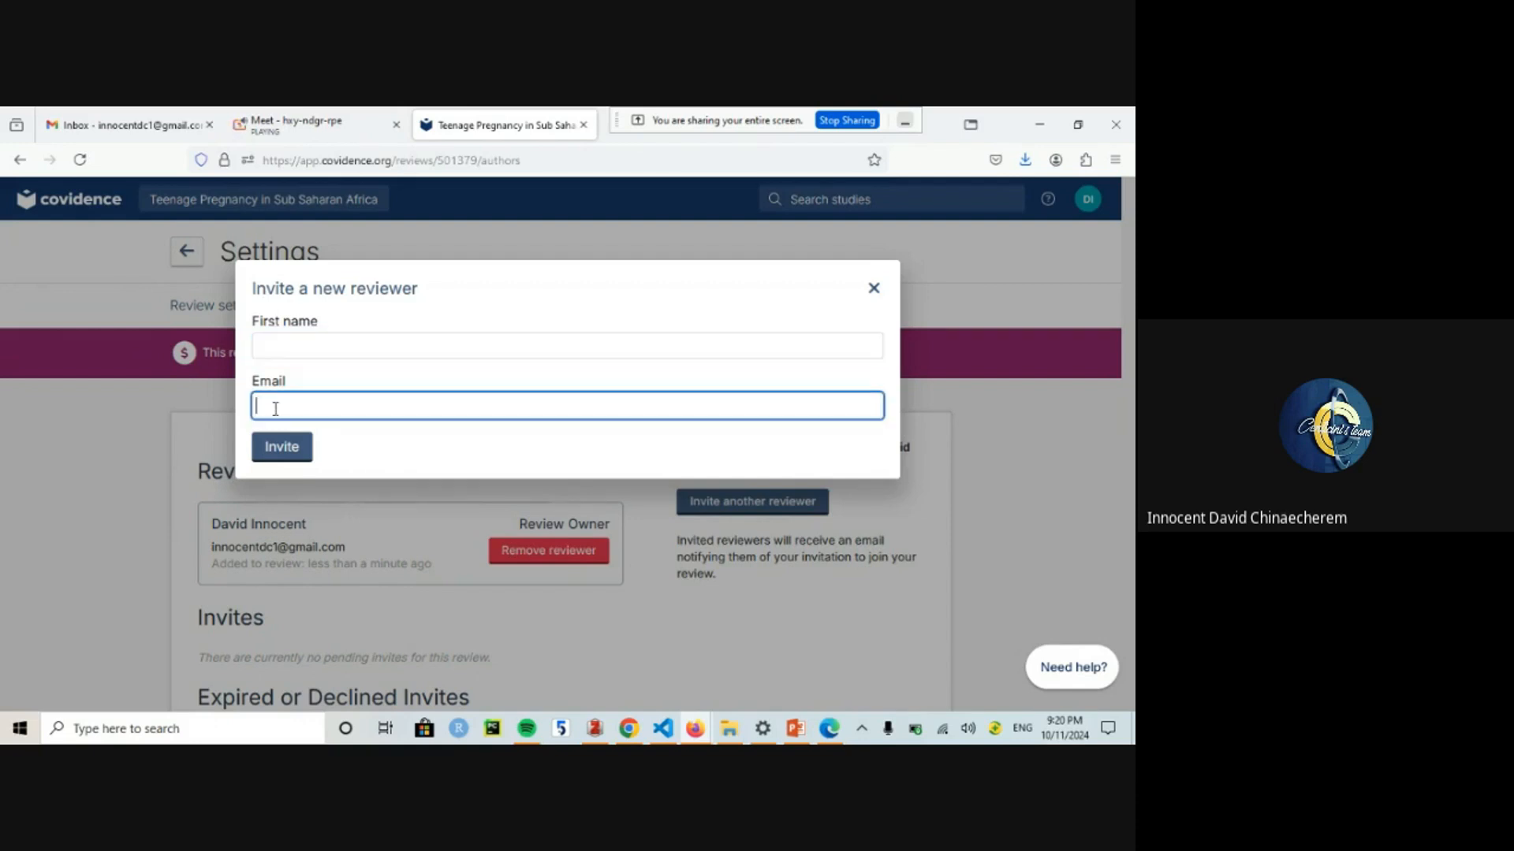
{"action": "key", "text": "ctrl+v"}
{"action": "left_click", "coordinate": [294, 354]}
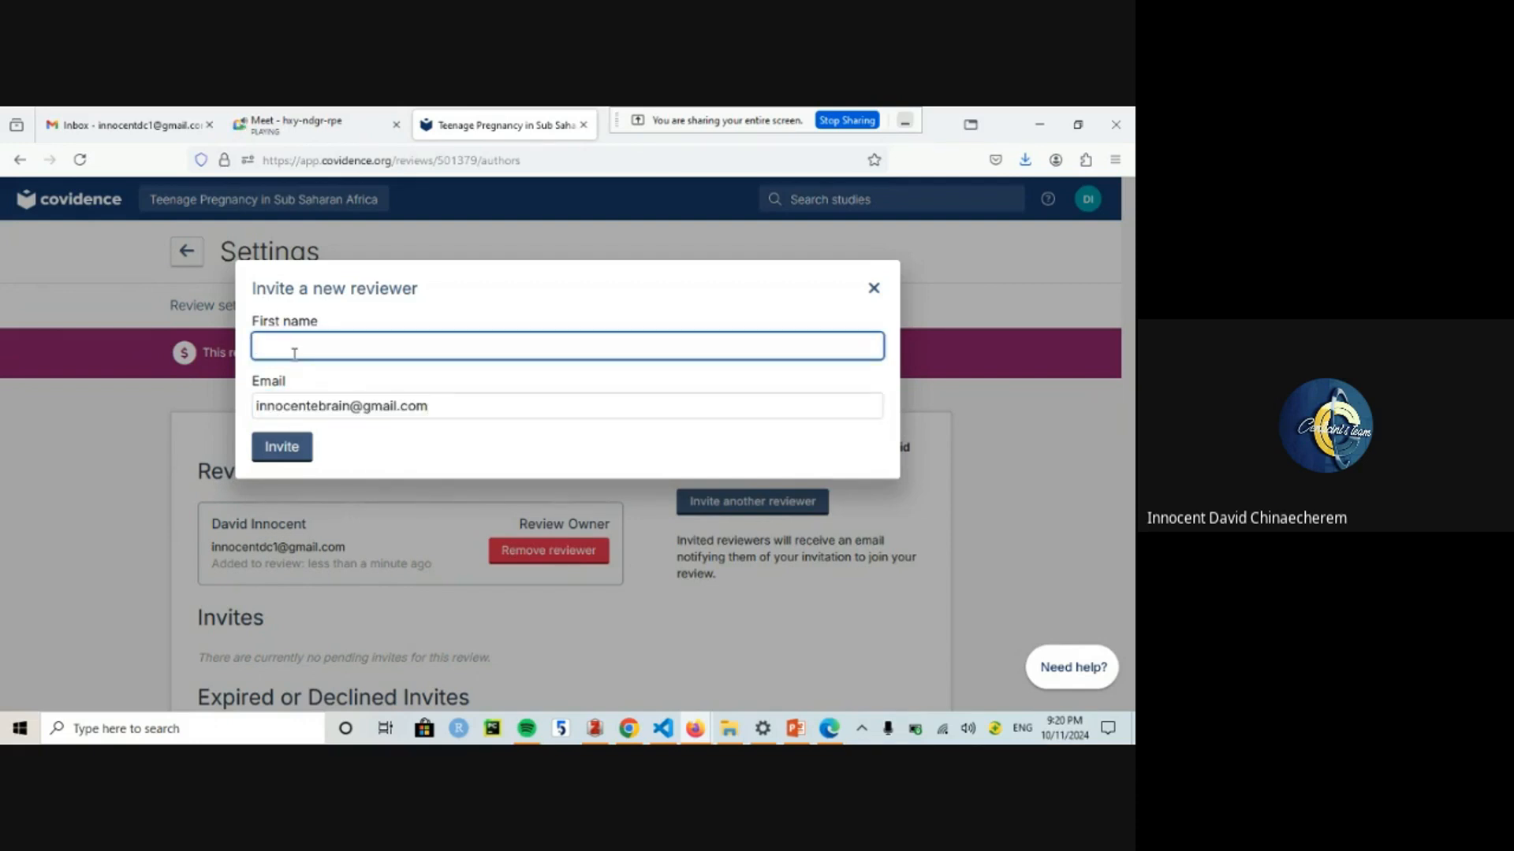
{"action": "type", "text": "Ebrain"}
{"action": "left_click", "coordinate": [272, 448]}
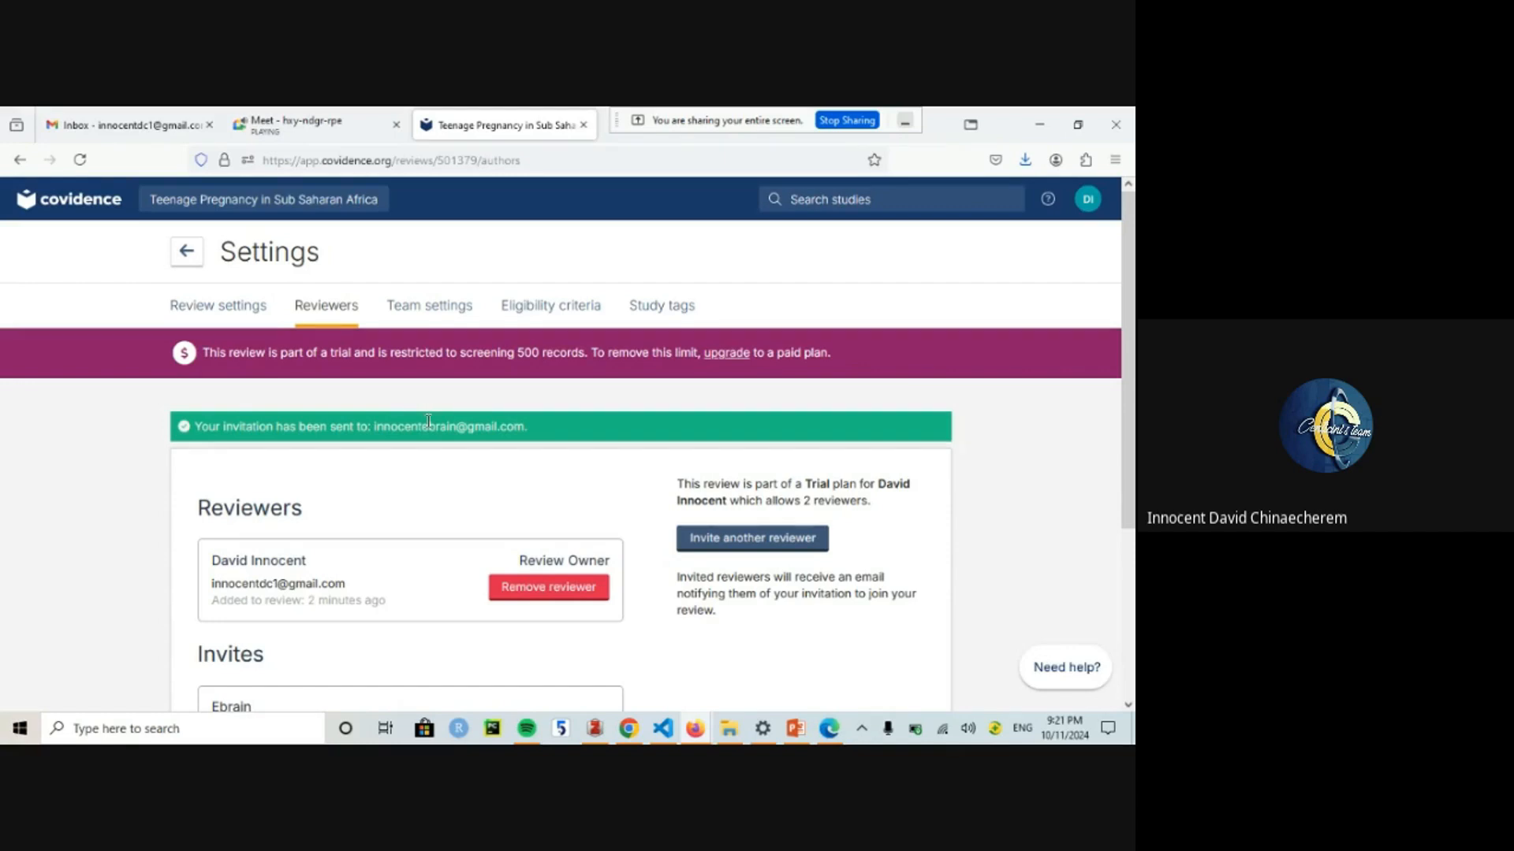
Step: Open Review settings and place the cursor in the empty Search Strategy box
{"action": "left_click", "coordinate": [235, 317]}
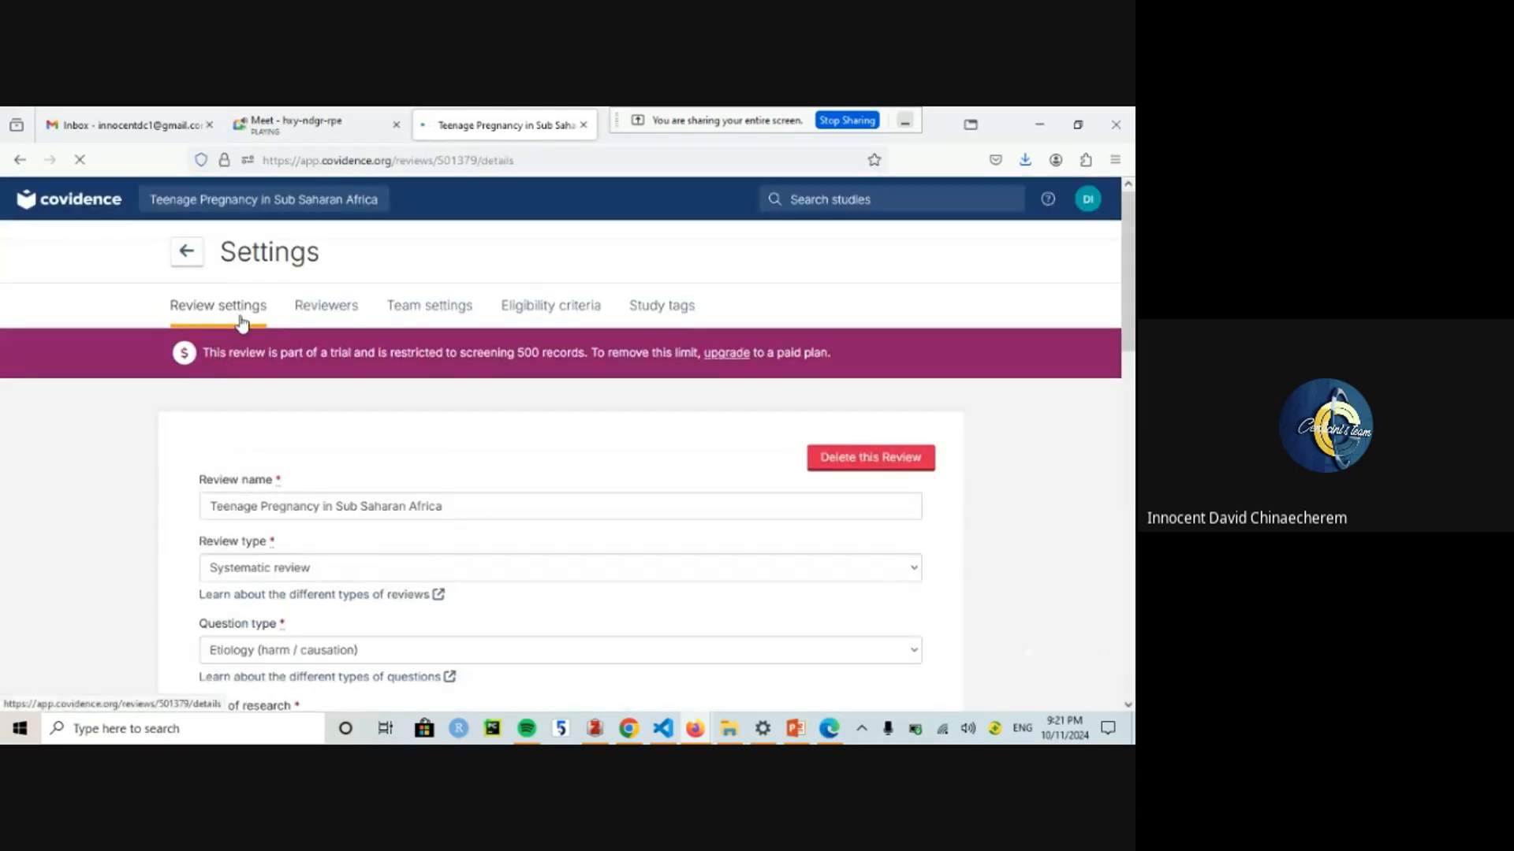
{"action": "left_click_drag", "start_coordinate": [1129, 280], "coordinate": [1133, 314]}
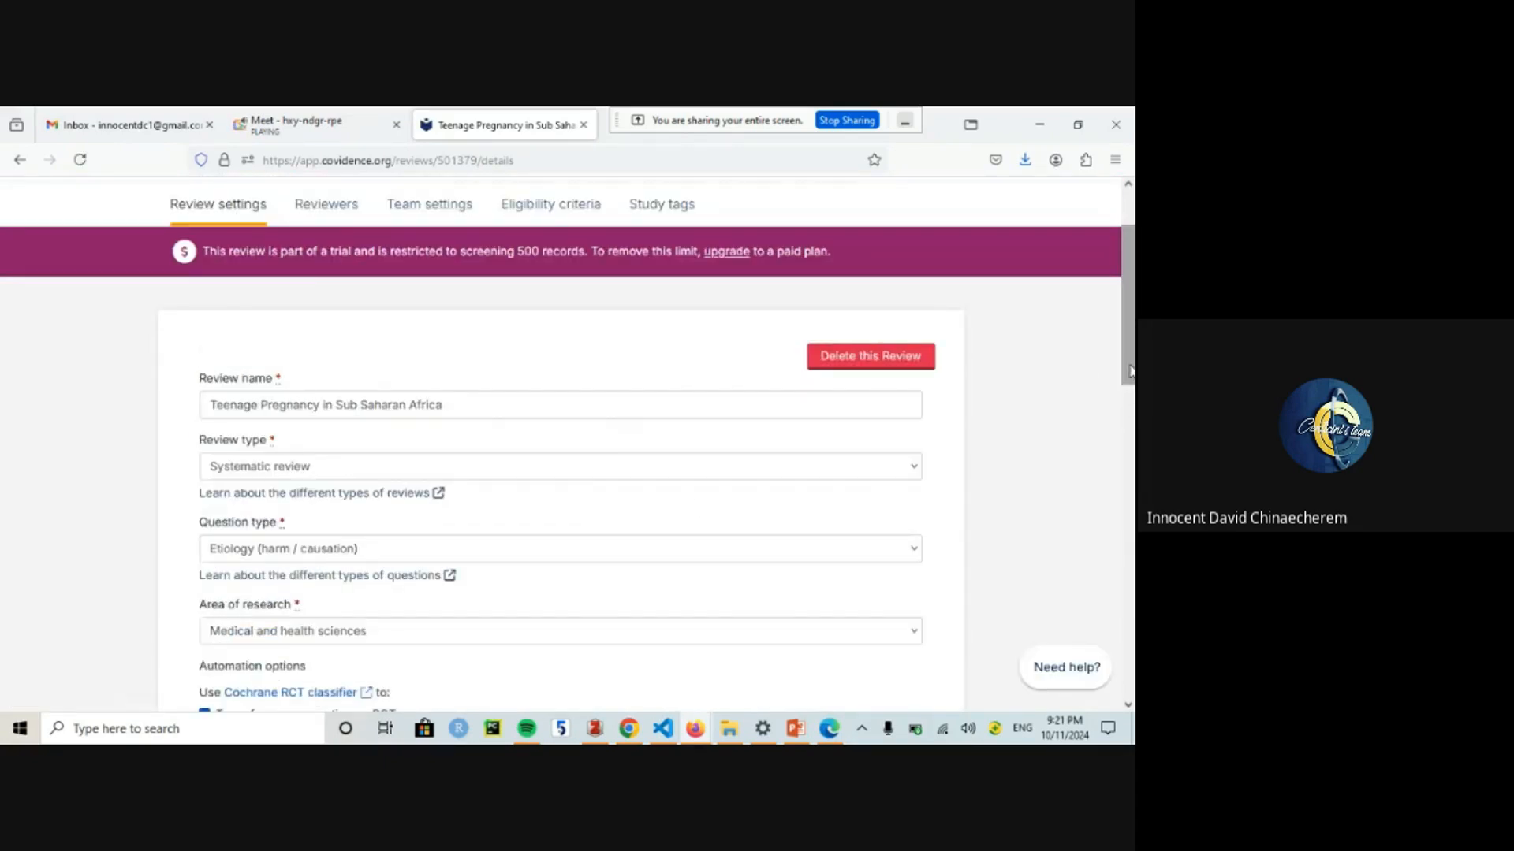
{"action": "scroll", "coordinate": [1130, 371], "scroll_direction": "down", "scroll_amount": 3}
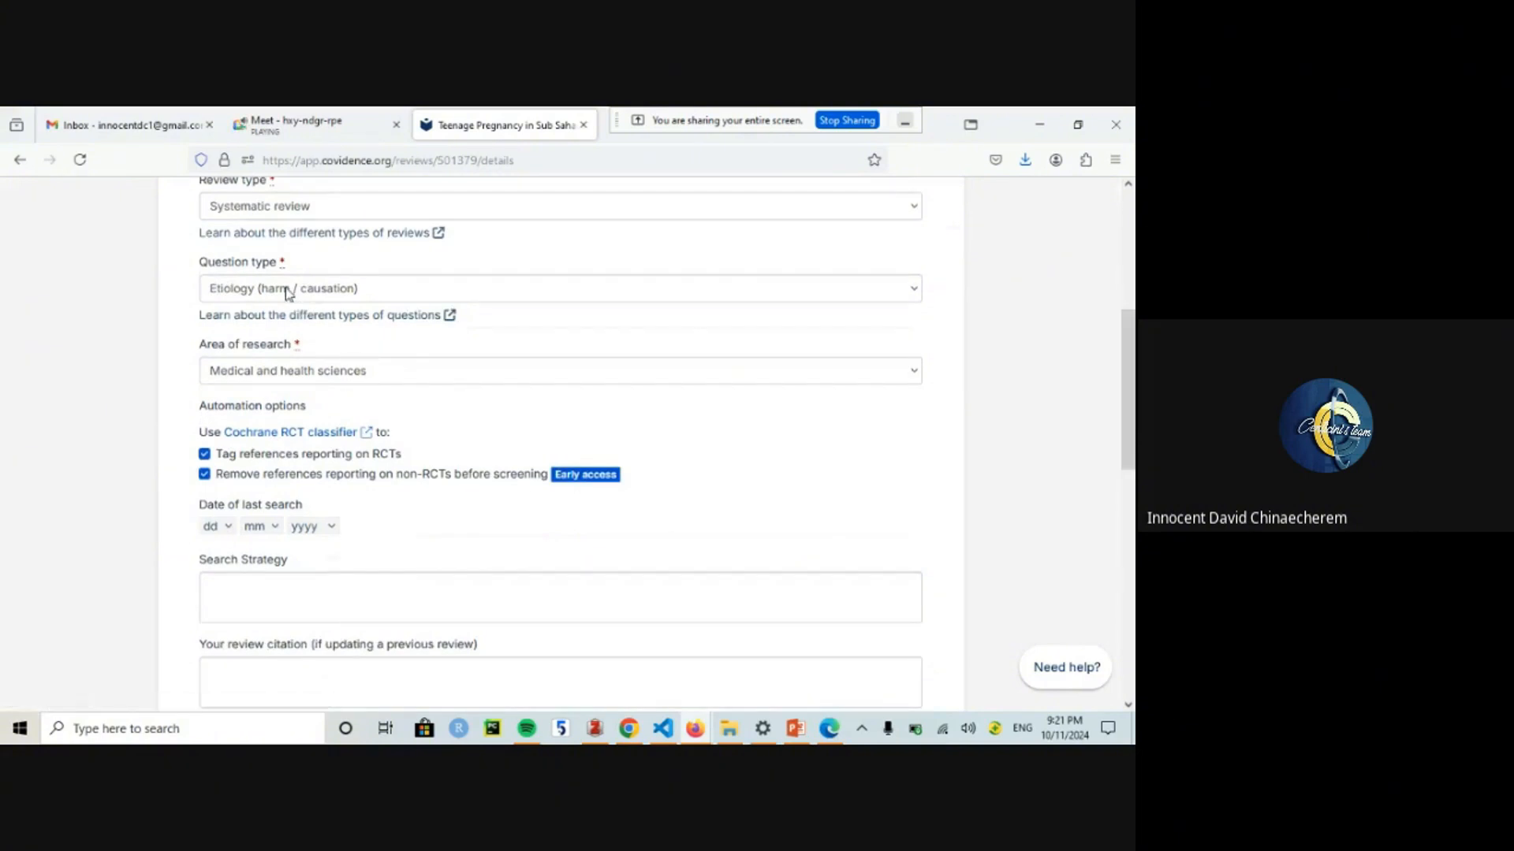
{"action": "left_click", "coordinate": [265, 581]}
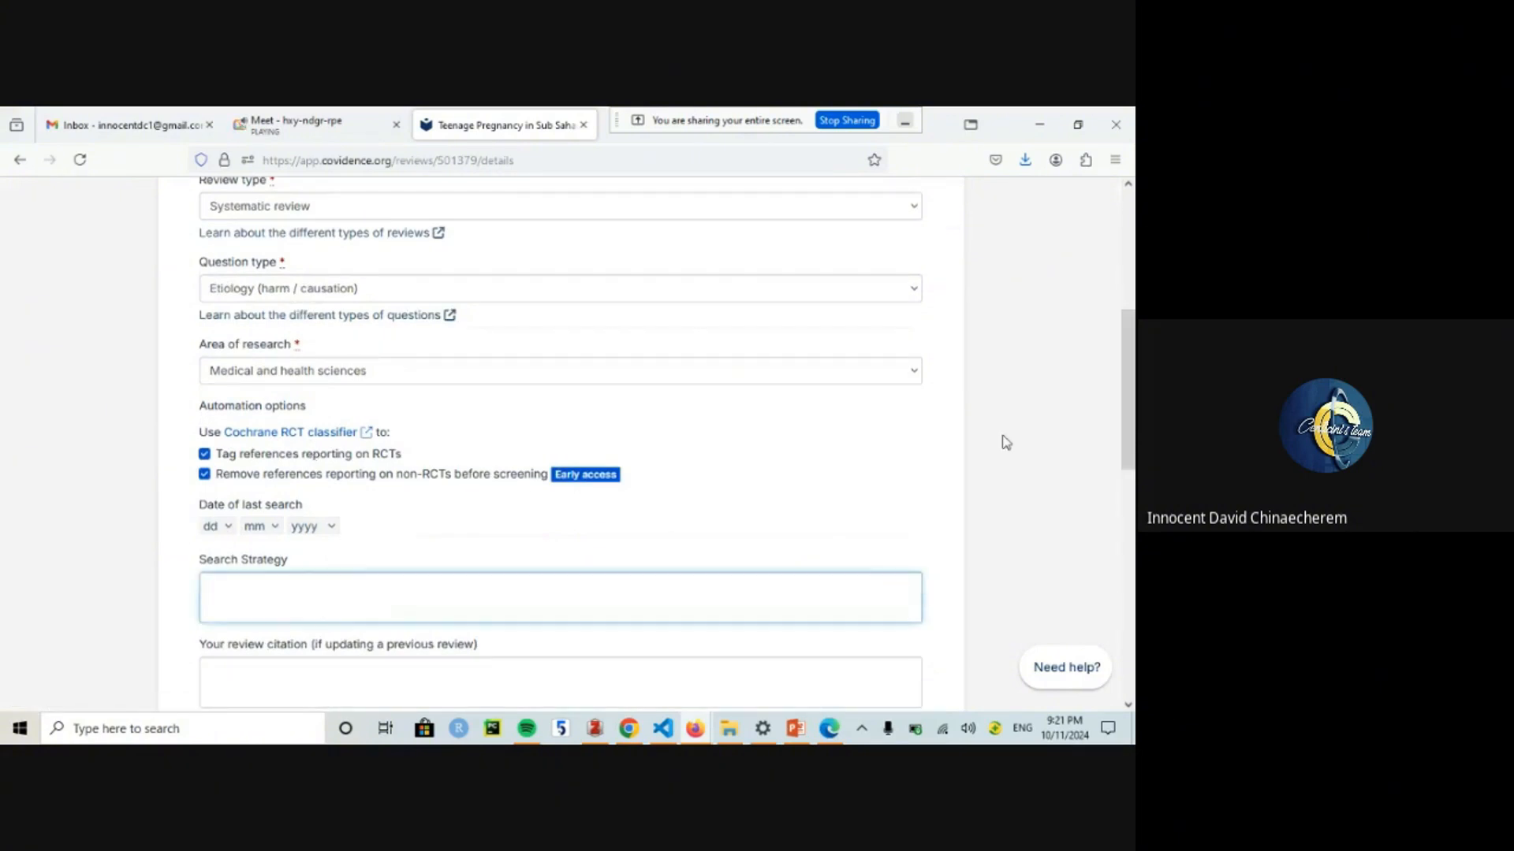
{"action": "scroll", "coordinate": [1128, 394], "scroll_direction": "down", "scroll_amount": 3}
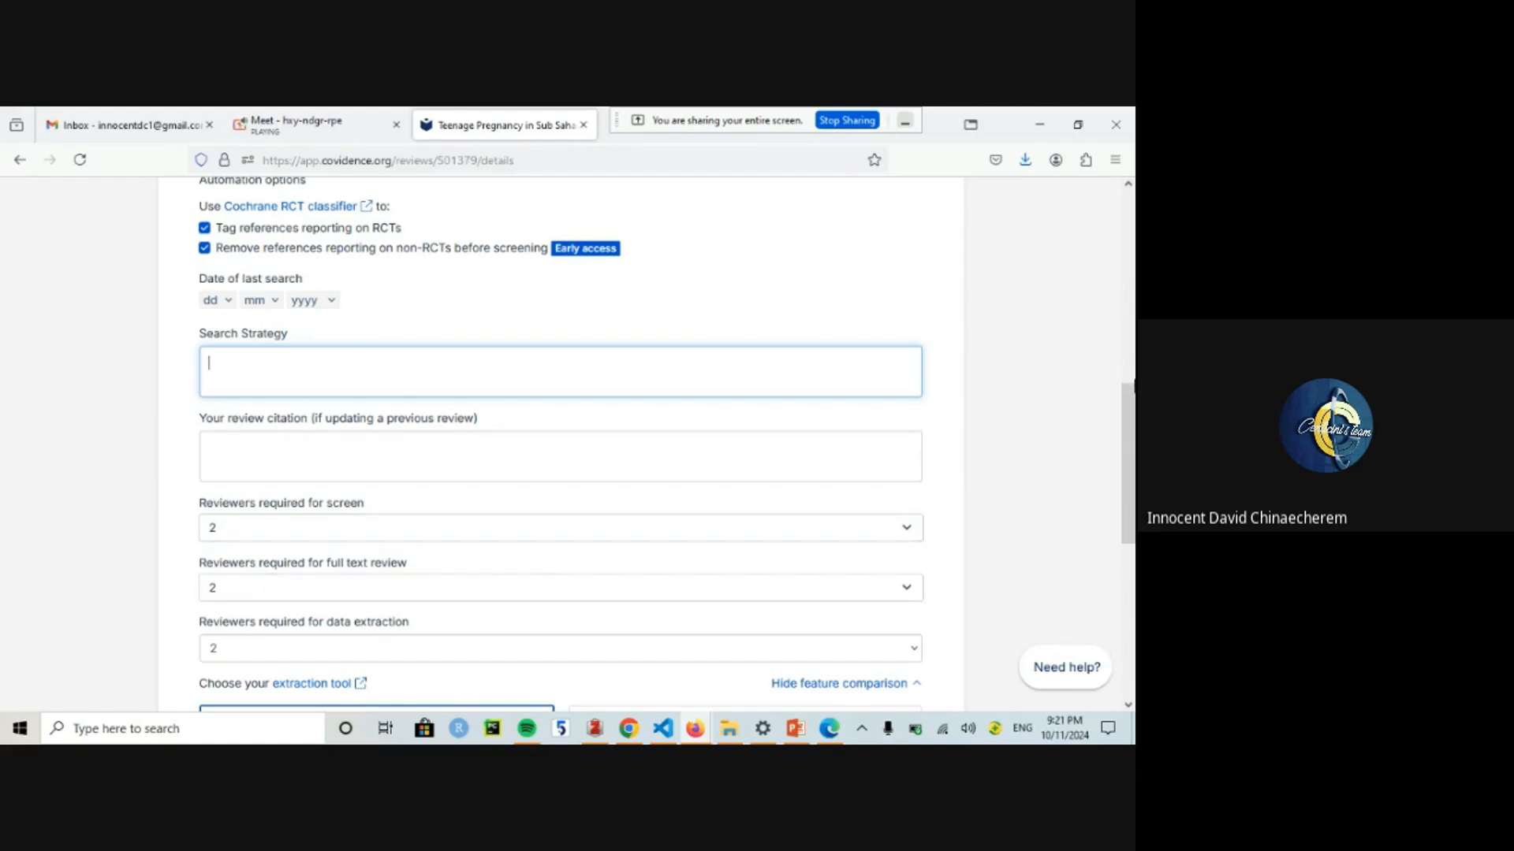
{"action": "left_click_drag", "start_coordinate": [1128, 406], "coordinate": [1128, 485]}
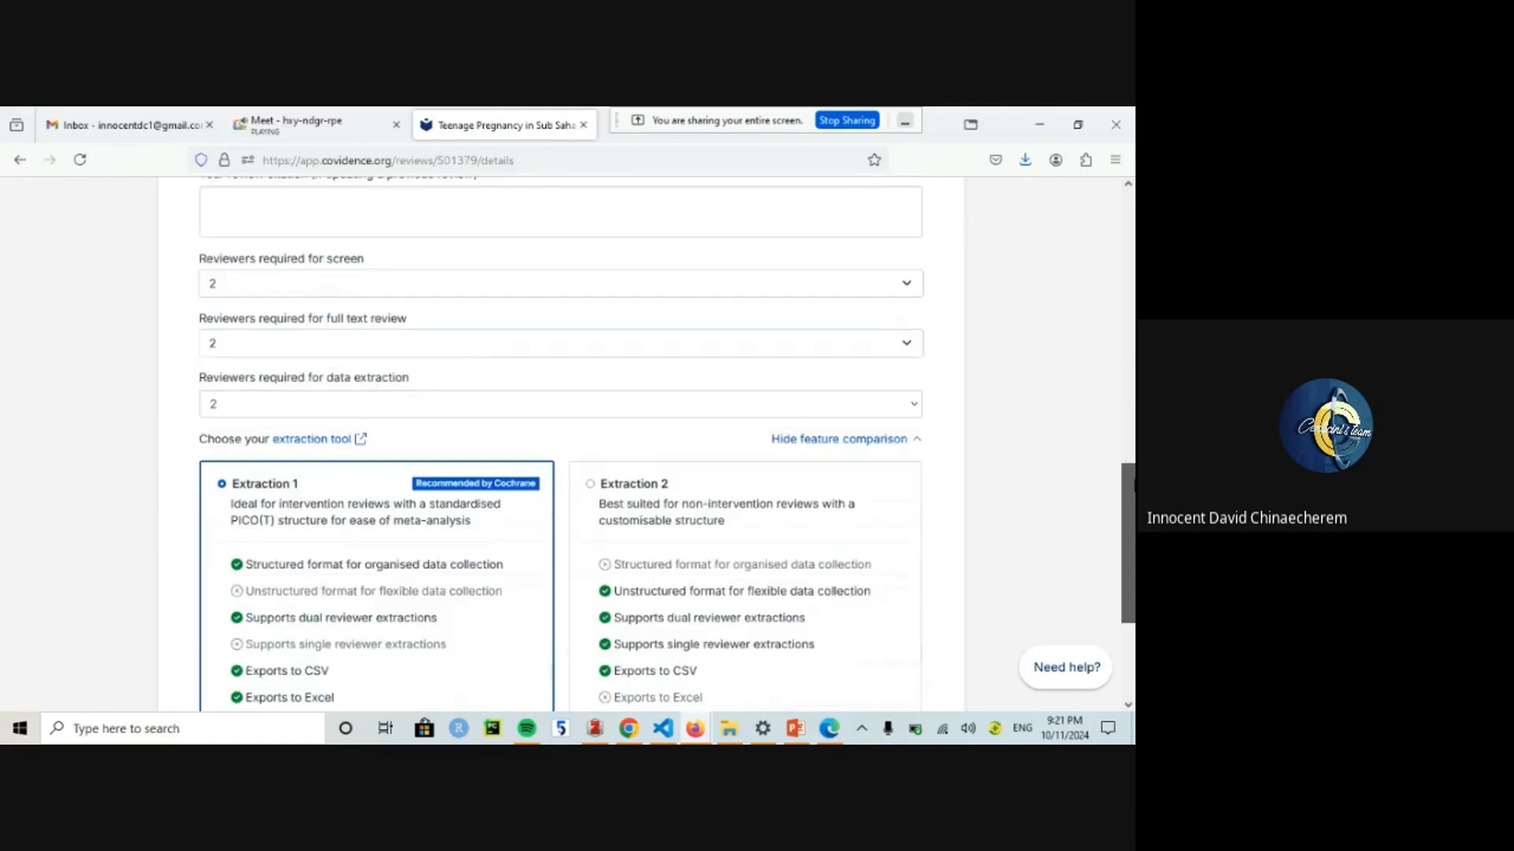
{"action": "left_click", "coordinate": [238, 352]}
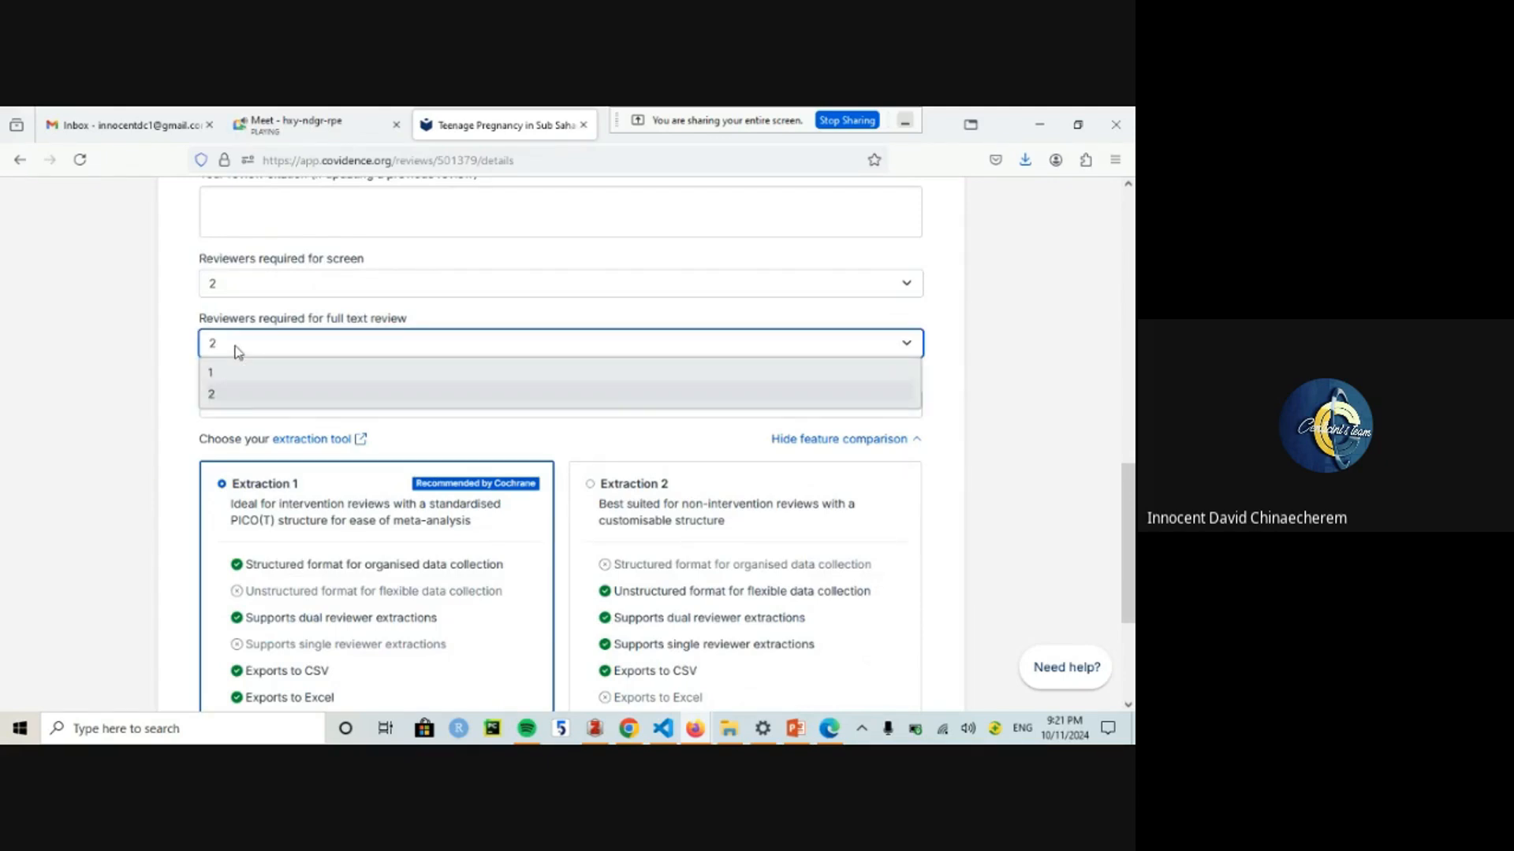
{"action": "left_click", "coordinate": [237, 351]}
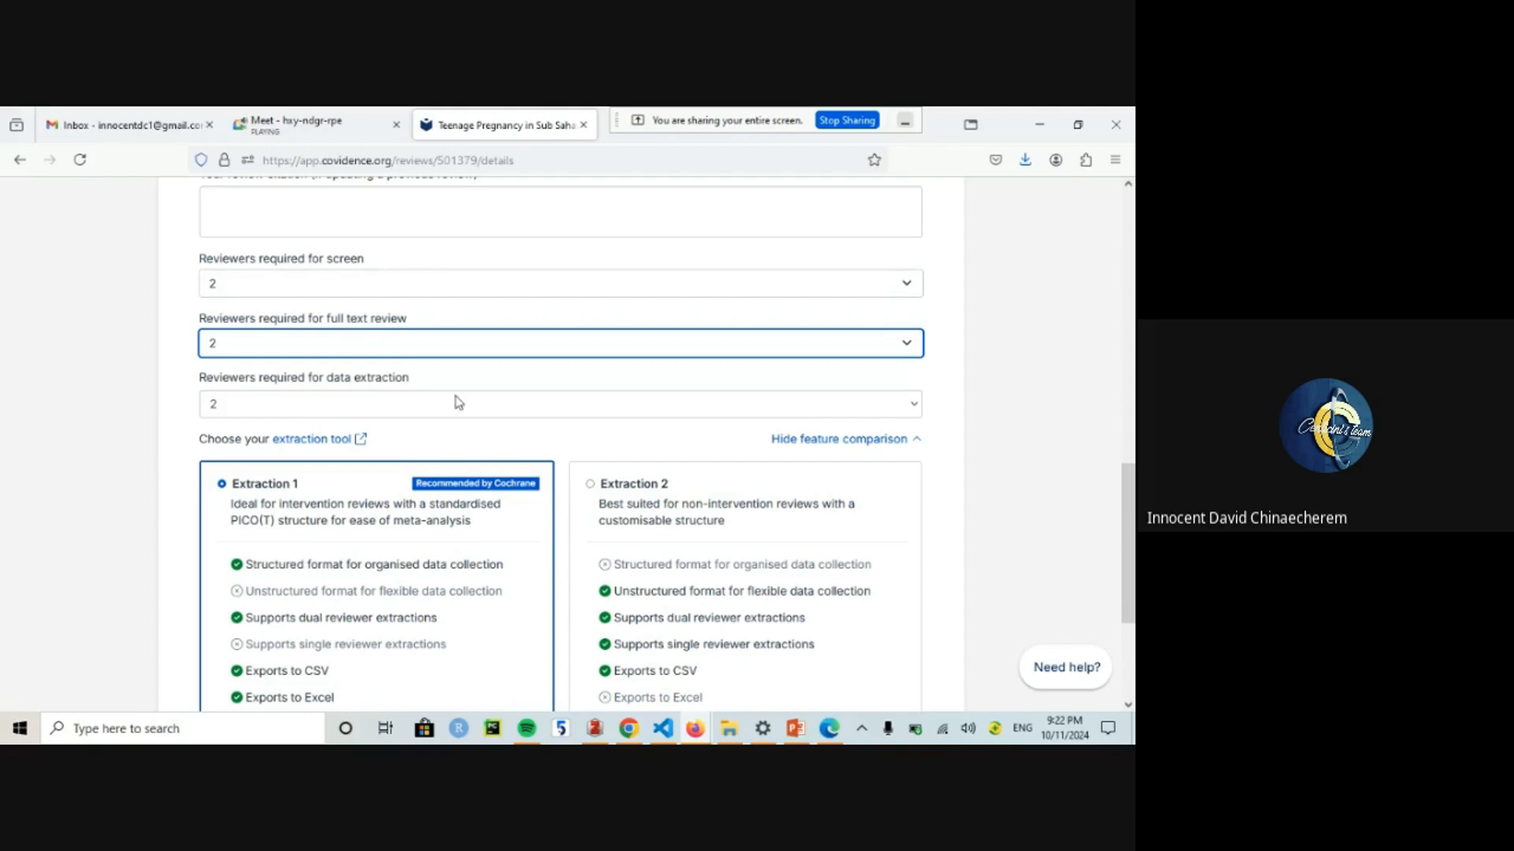
{"action": "scroll", "coordinate": [479, 451], "scroll_direction": "down", "scroll_amount": 2}
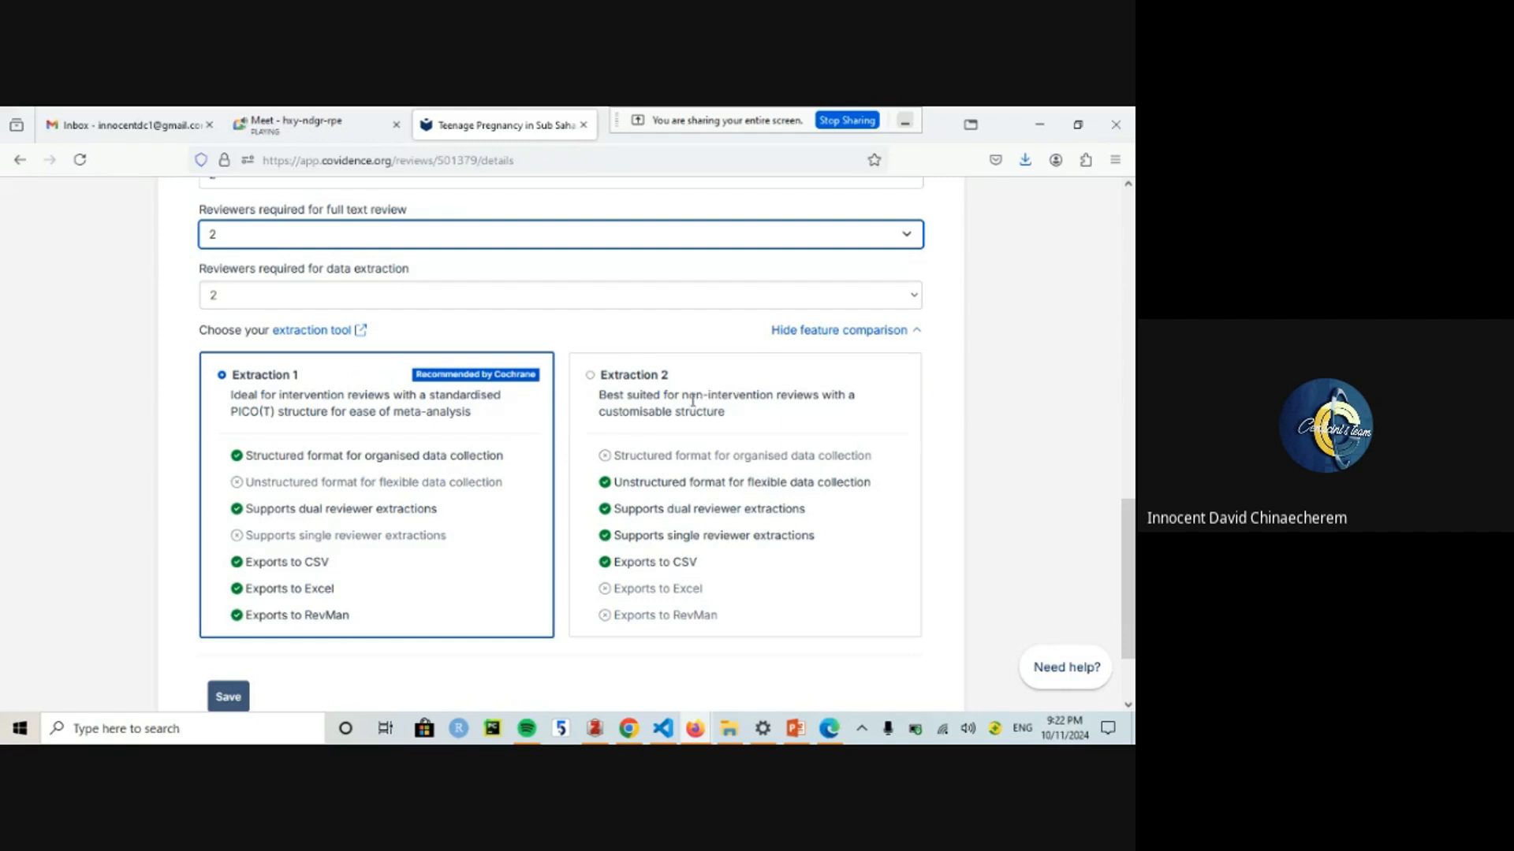
{"action": "left_click_drag", "start_coordinate": [1128, 535], "coordinate": [1131, 225]}
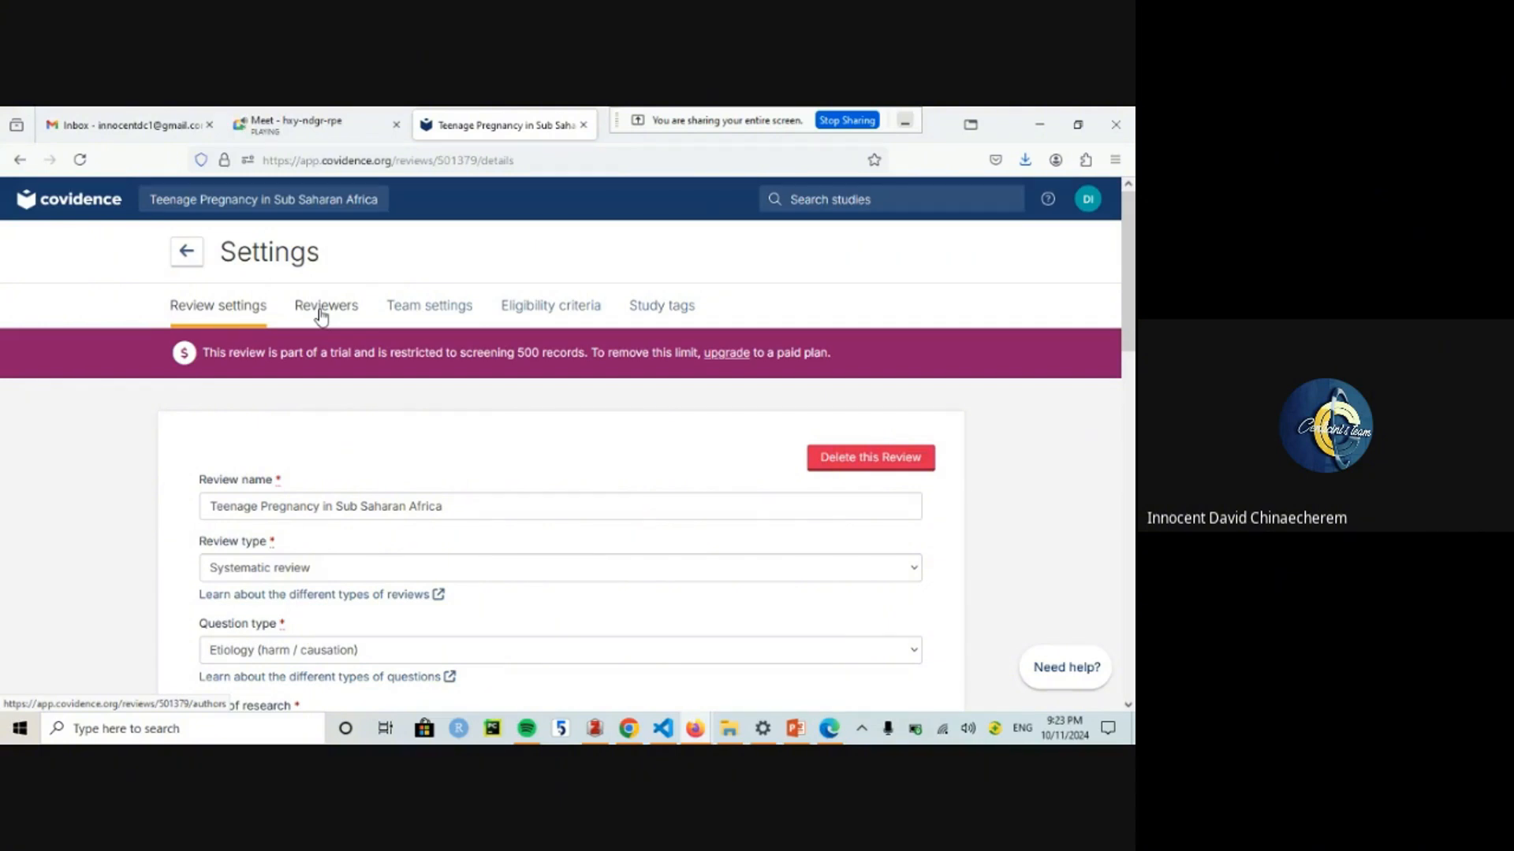
{"action": "left_click", "coordinate": [405, 310]}
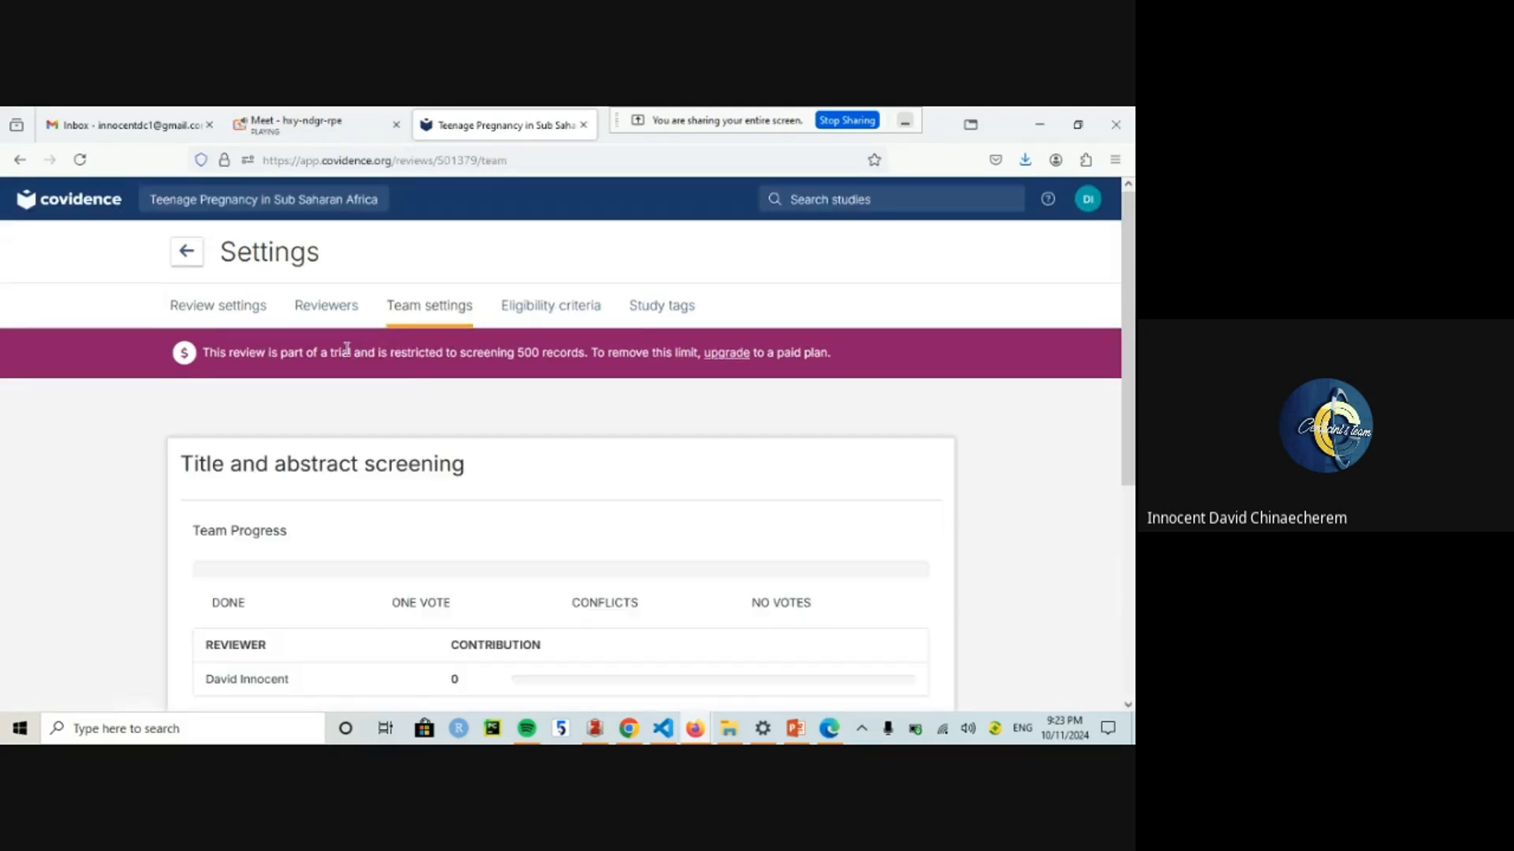
Step: Scroll the Team settings and collapse the Title and abstract screening stage
{"action": "scroll", "coordinate": [728, 394], "scroll_direction": "down", "scroll_amount": 3}
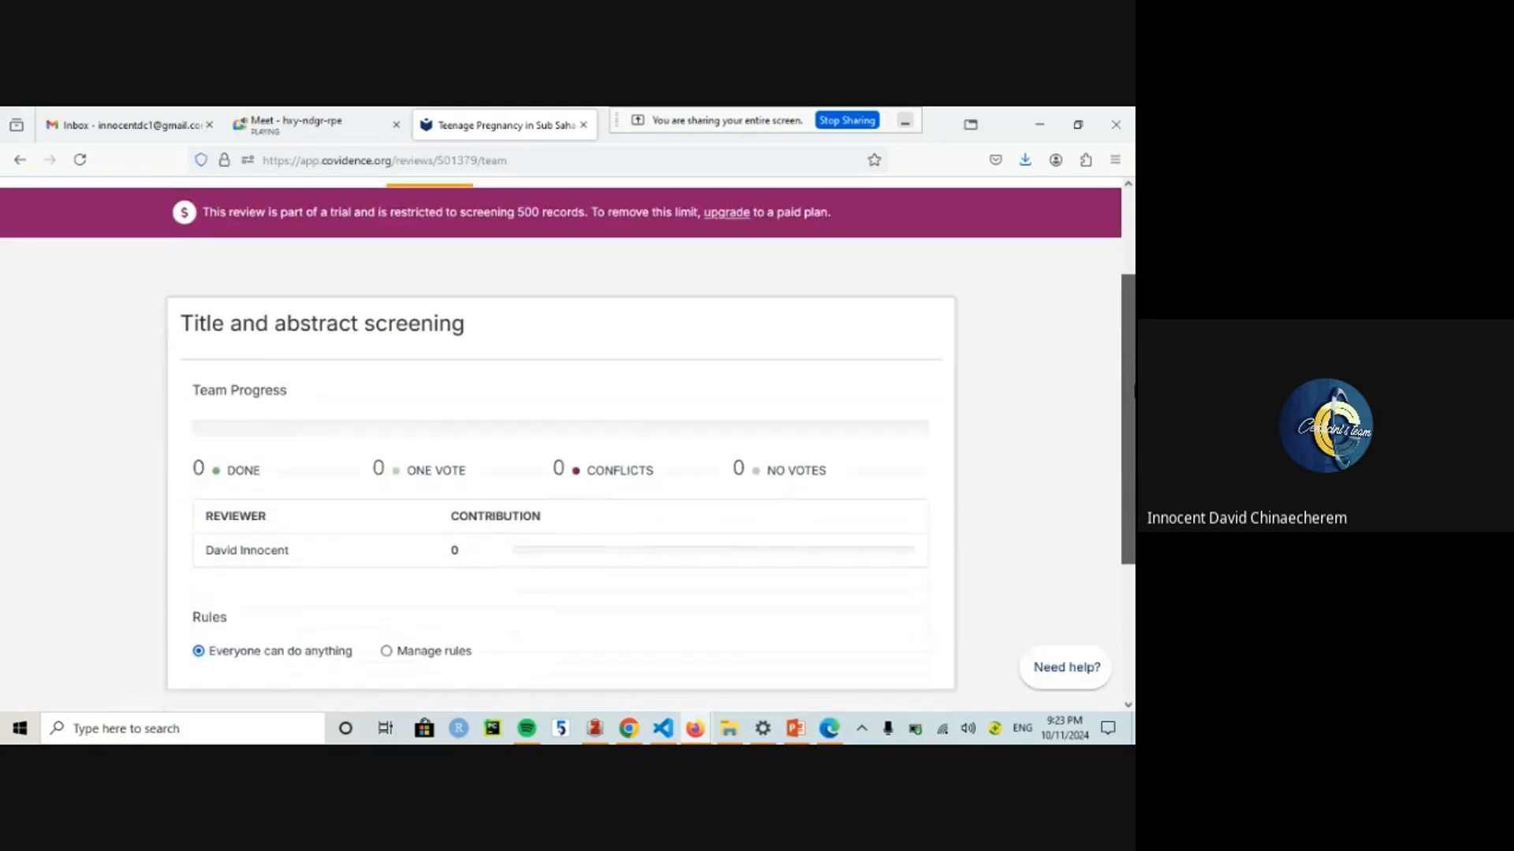
{"action": "scroll", "coordinate": [568, 438], "scroll_direction": "up", "scroll_amount": 3}
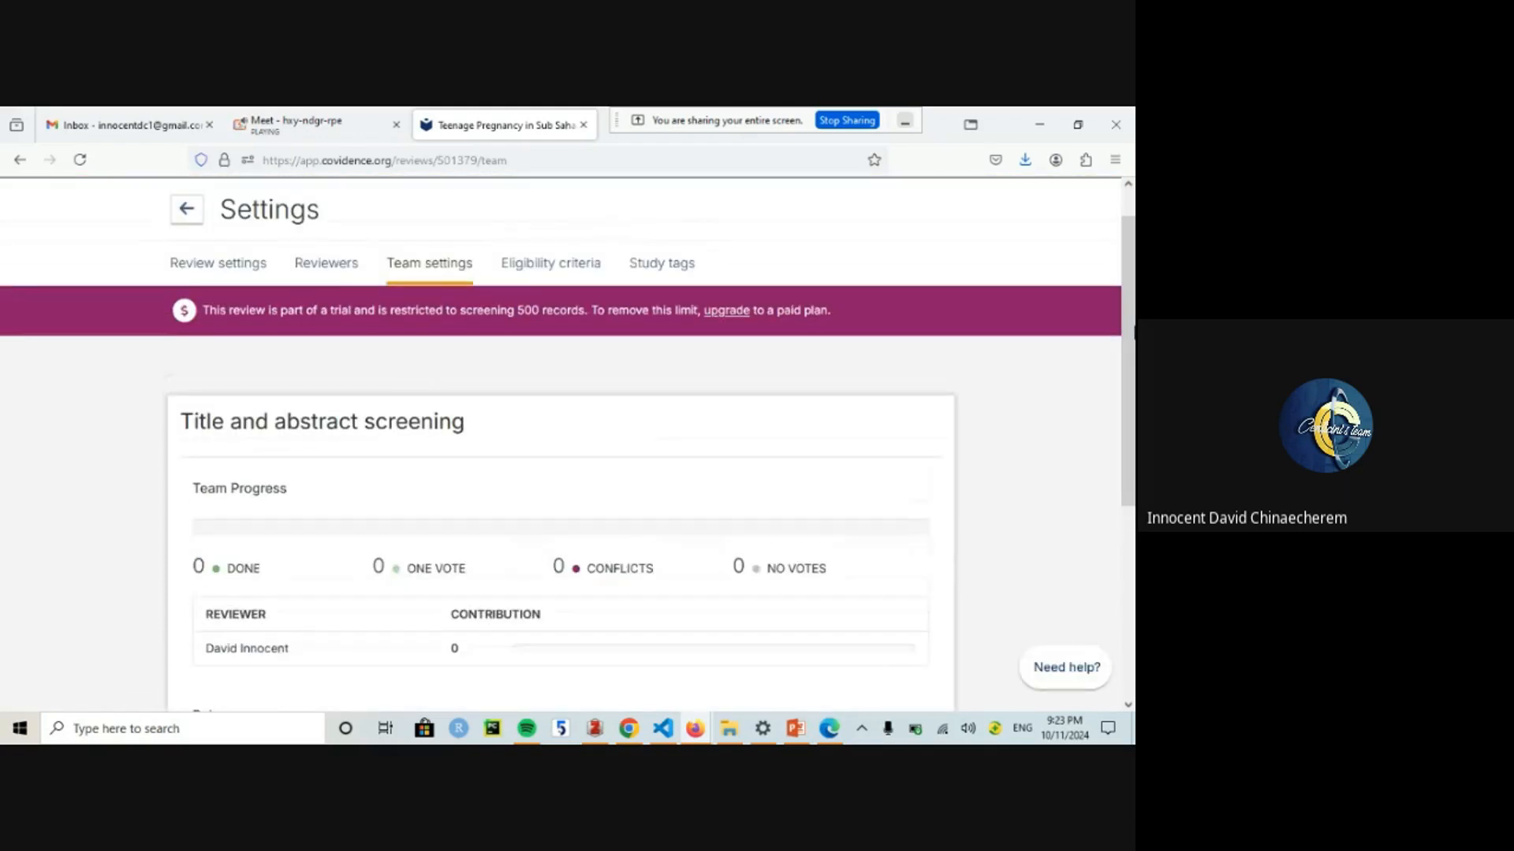
{"action": "left_click_drag", "start_coordinate": [1133, 364], "coordinate": [1132, 608]}
{"action": "left_click_drag", "start_coordinate": [1133, 538], "coordinate": [1122, 433]}
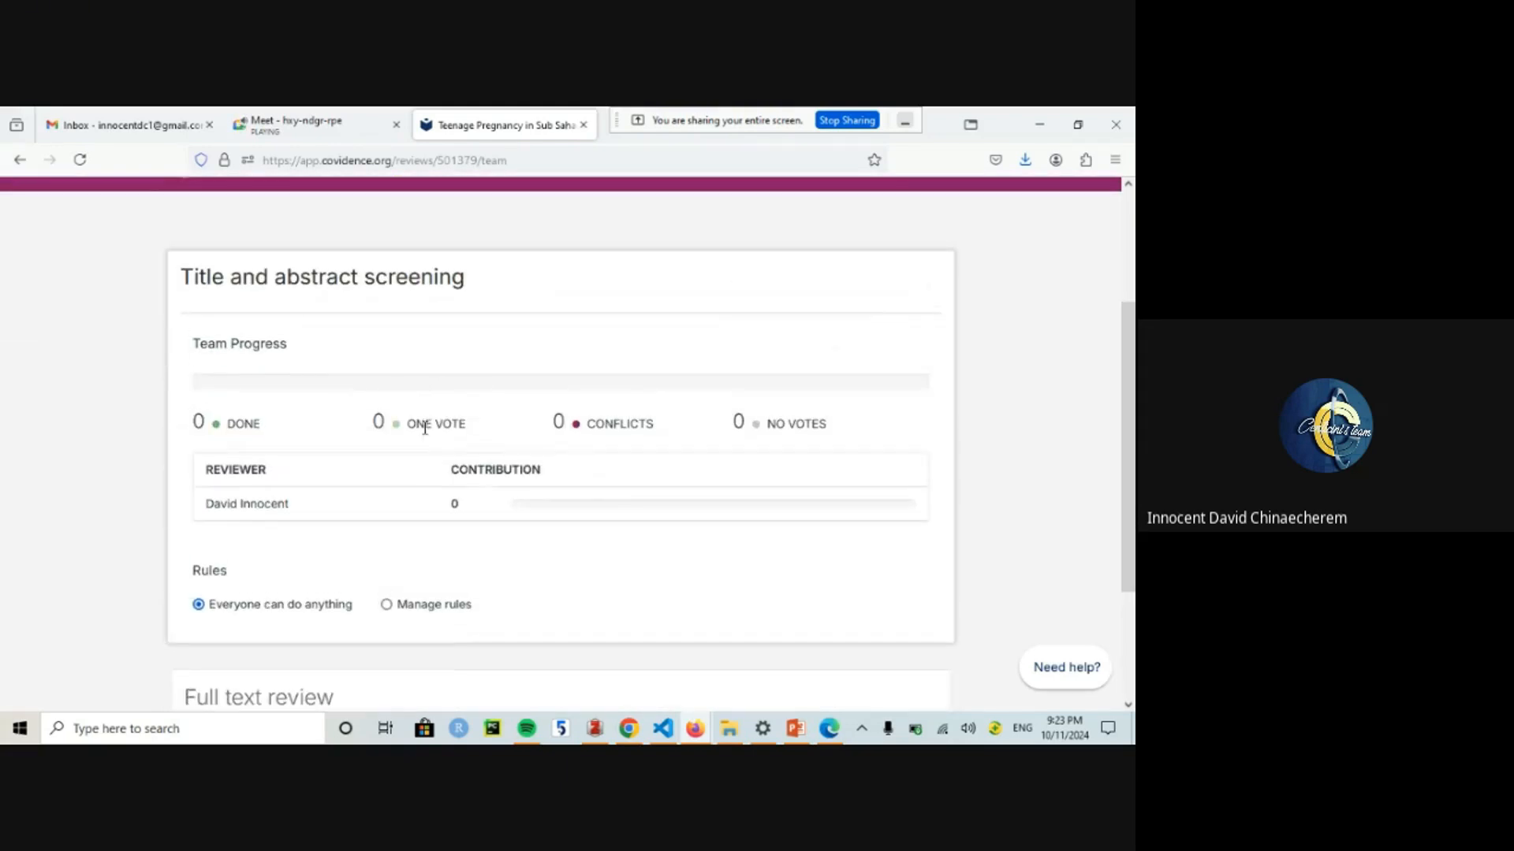
{"action": "left_click", "coordinate": [286, 289]}
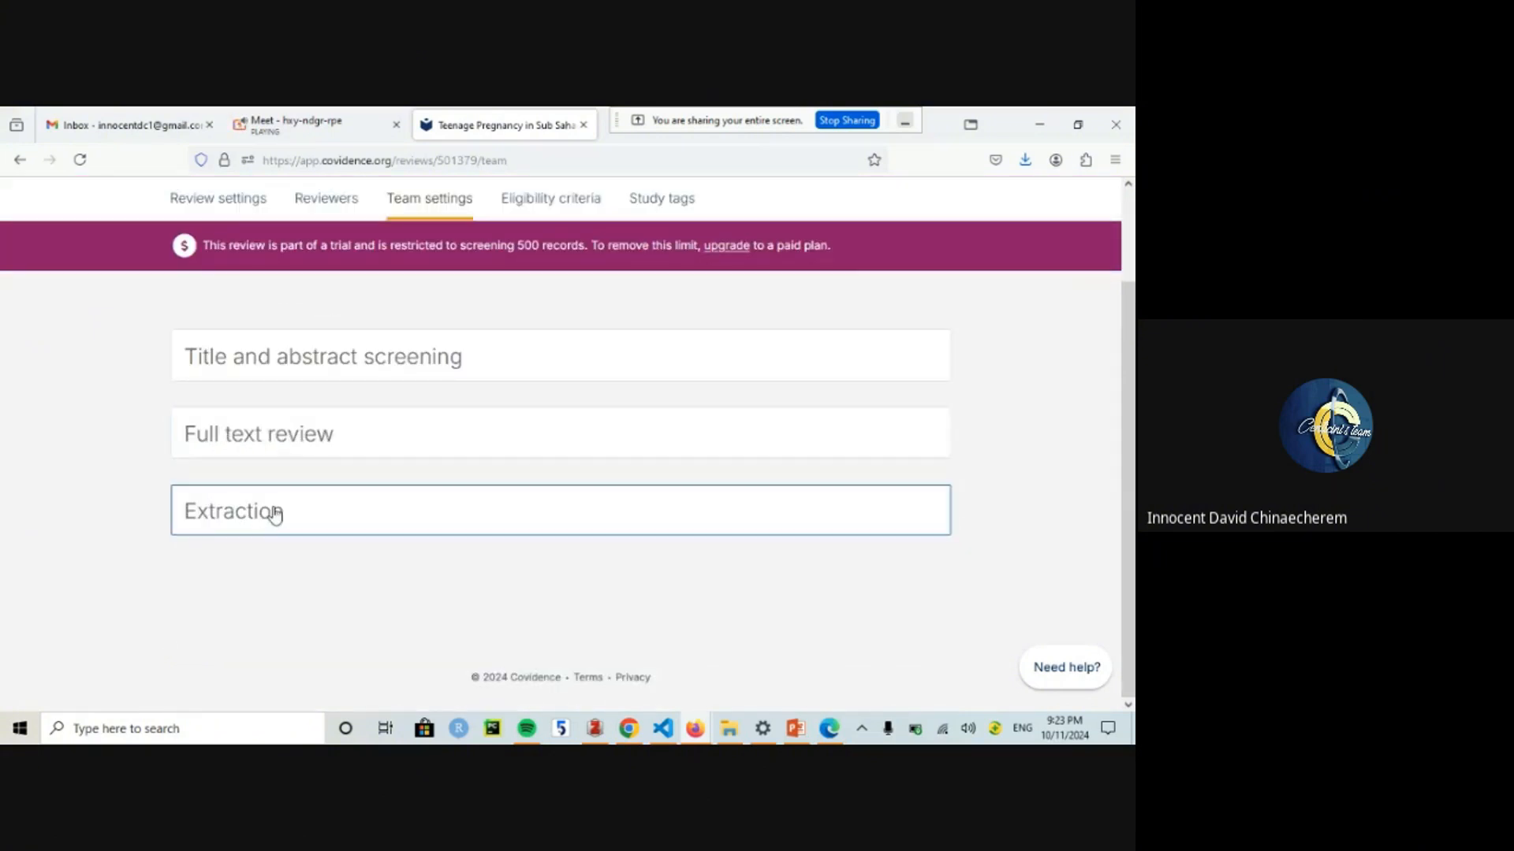
{"action": "scroll", "coordinate": [1122, 344], "scroll_direction": "up", "scroll_amount": 2}
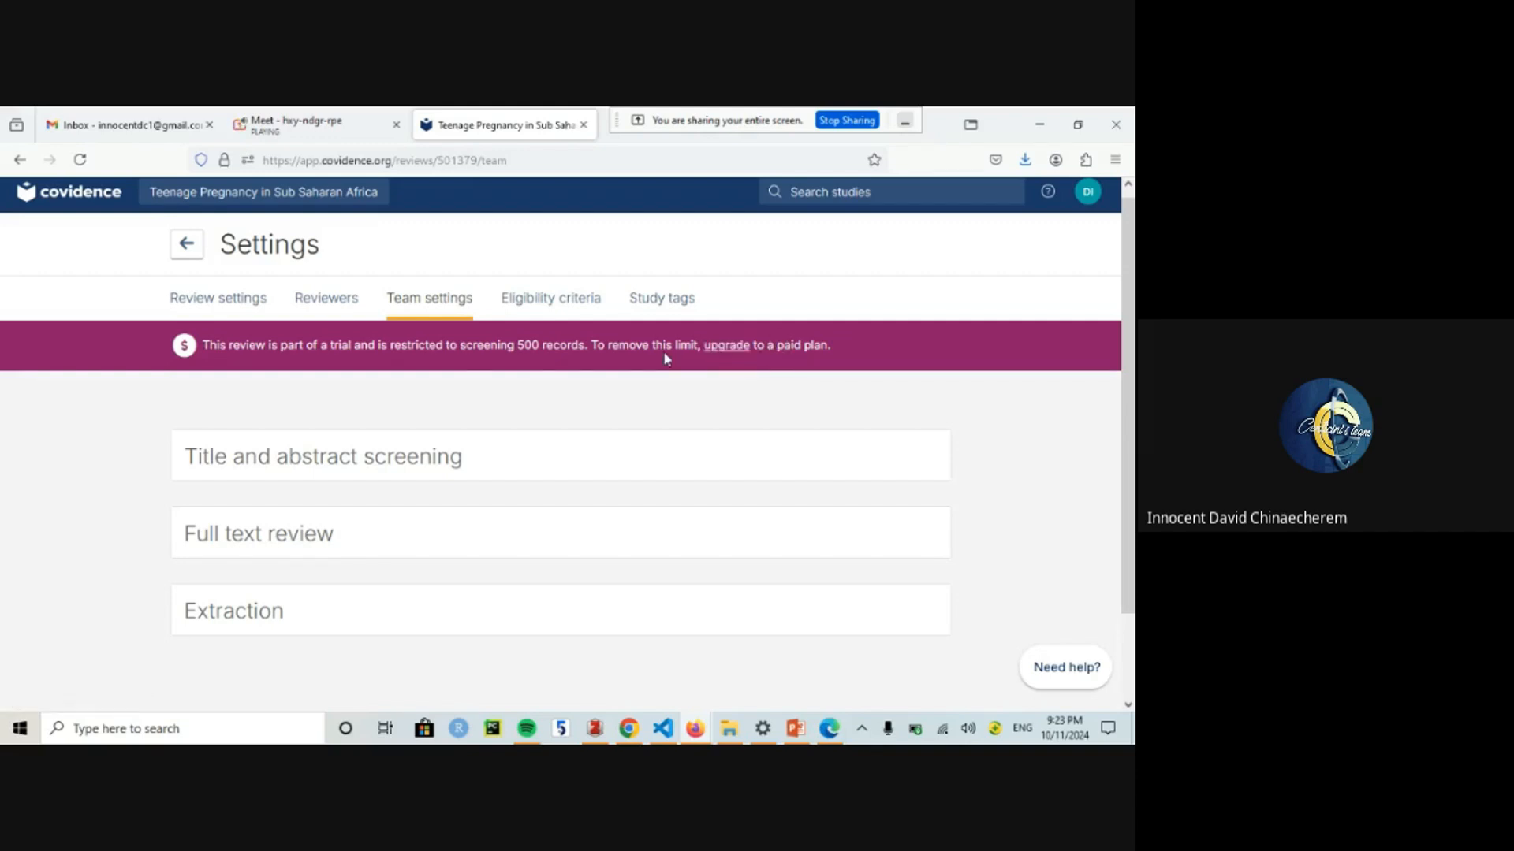
Step: Open Eligibility criteria and click into the Population Include and Exclude boxes
{"action": "left_click", "coordinate": [528, 302]}
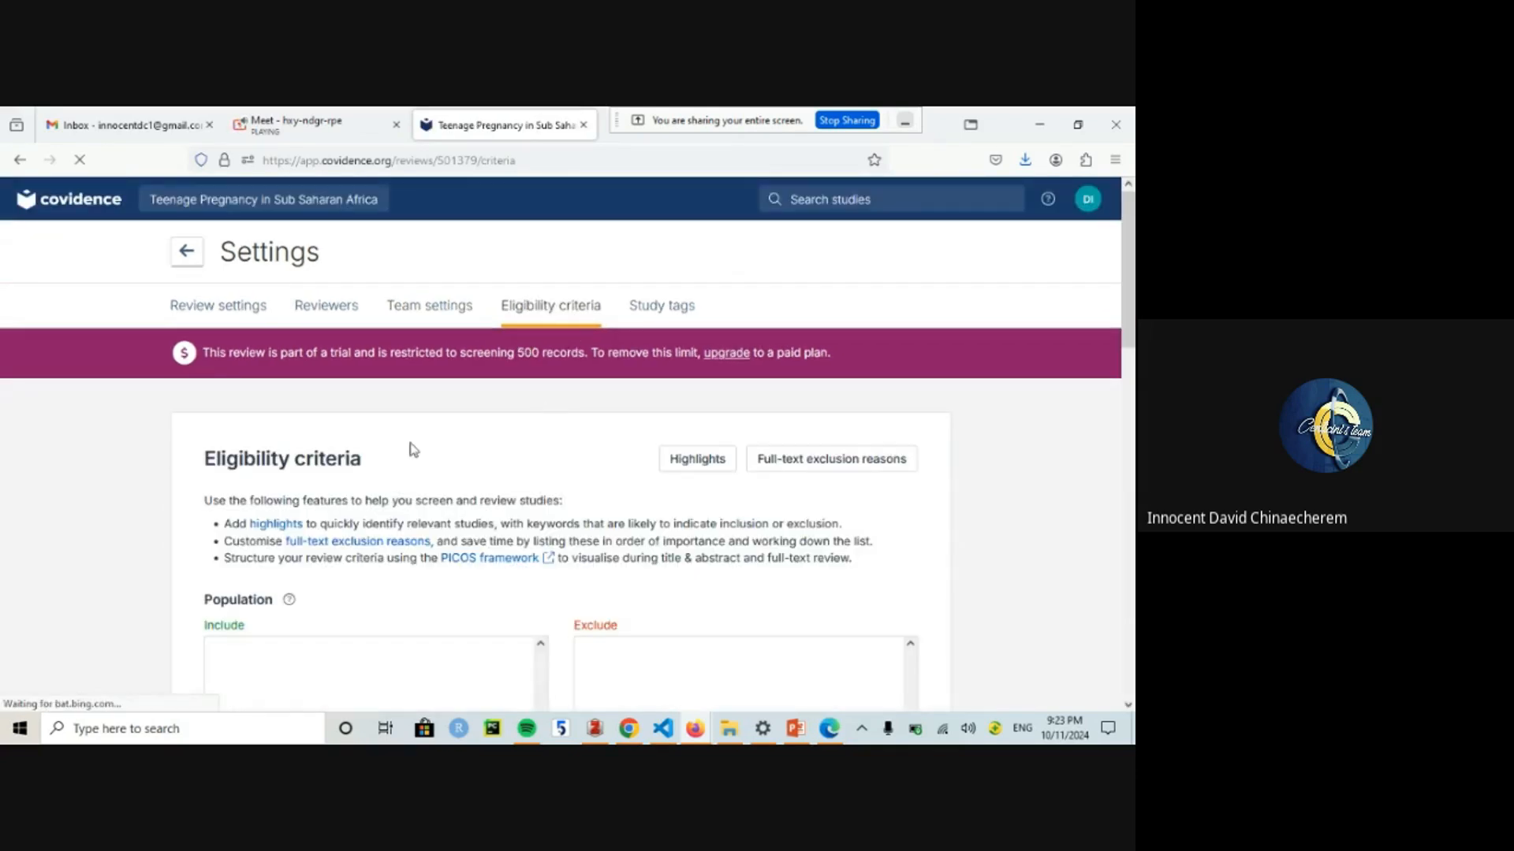
{"action": "scroll", "coordinate": [1133, 357], "scroll_direction": "down", "scroll_amount": 5}
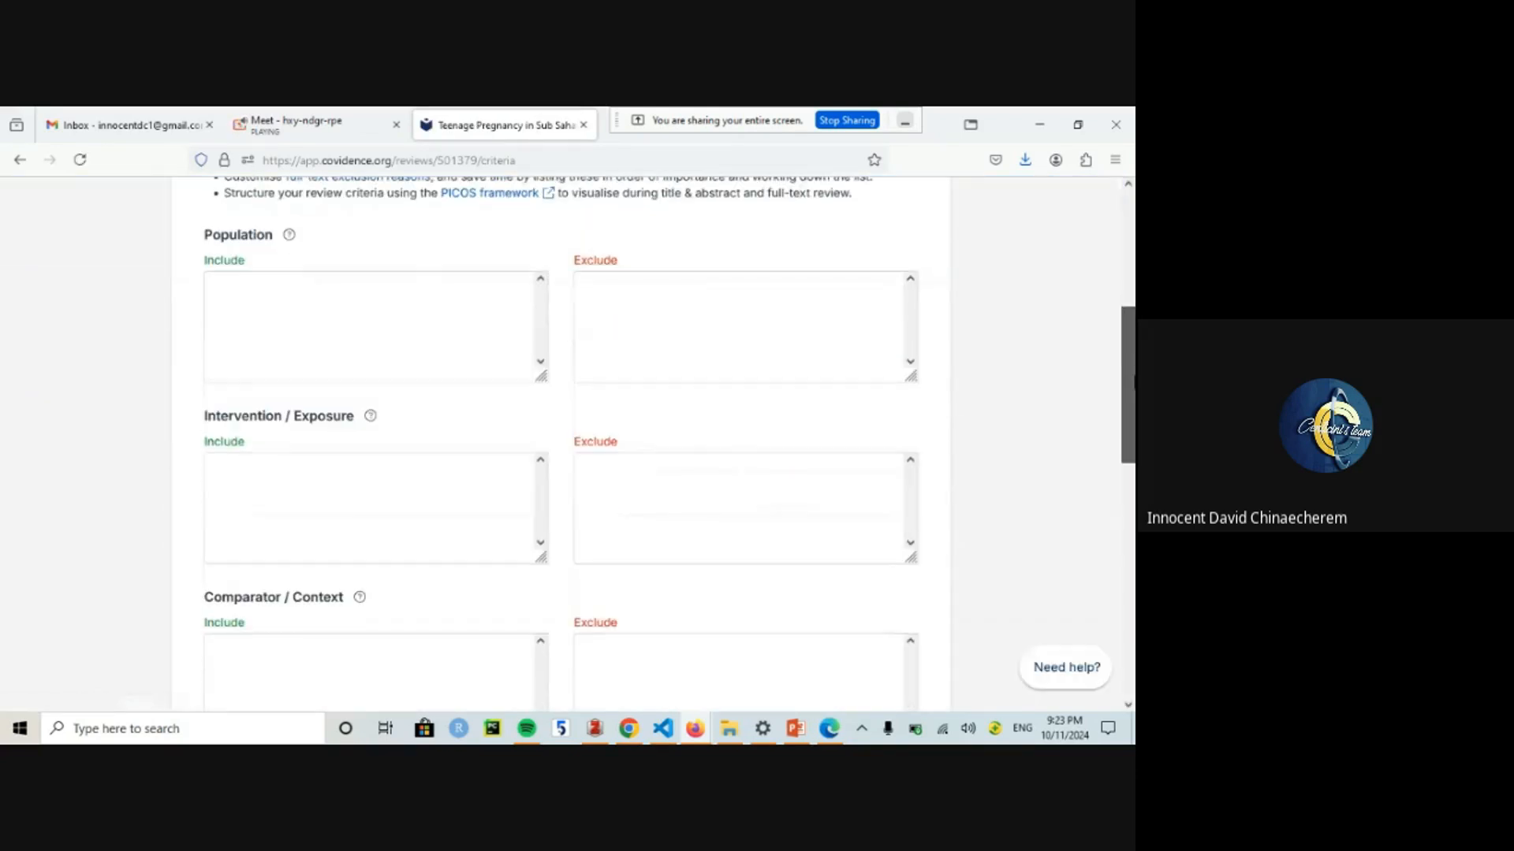
{"action": "scroll", "coordinate": [436, 369], "scroll_direction": "up", "scroll_amount": 2}
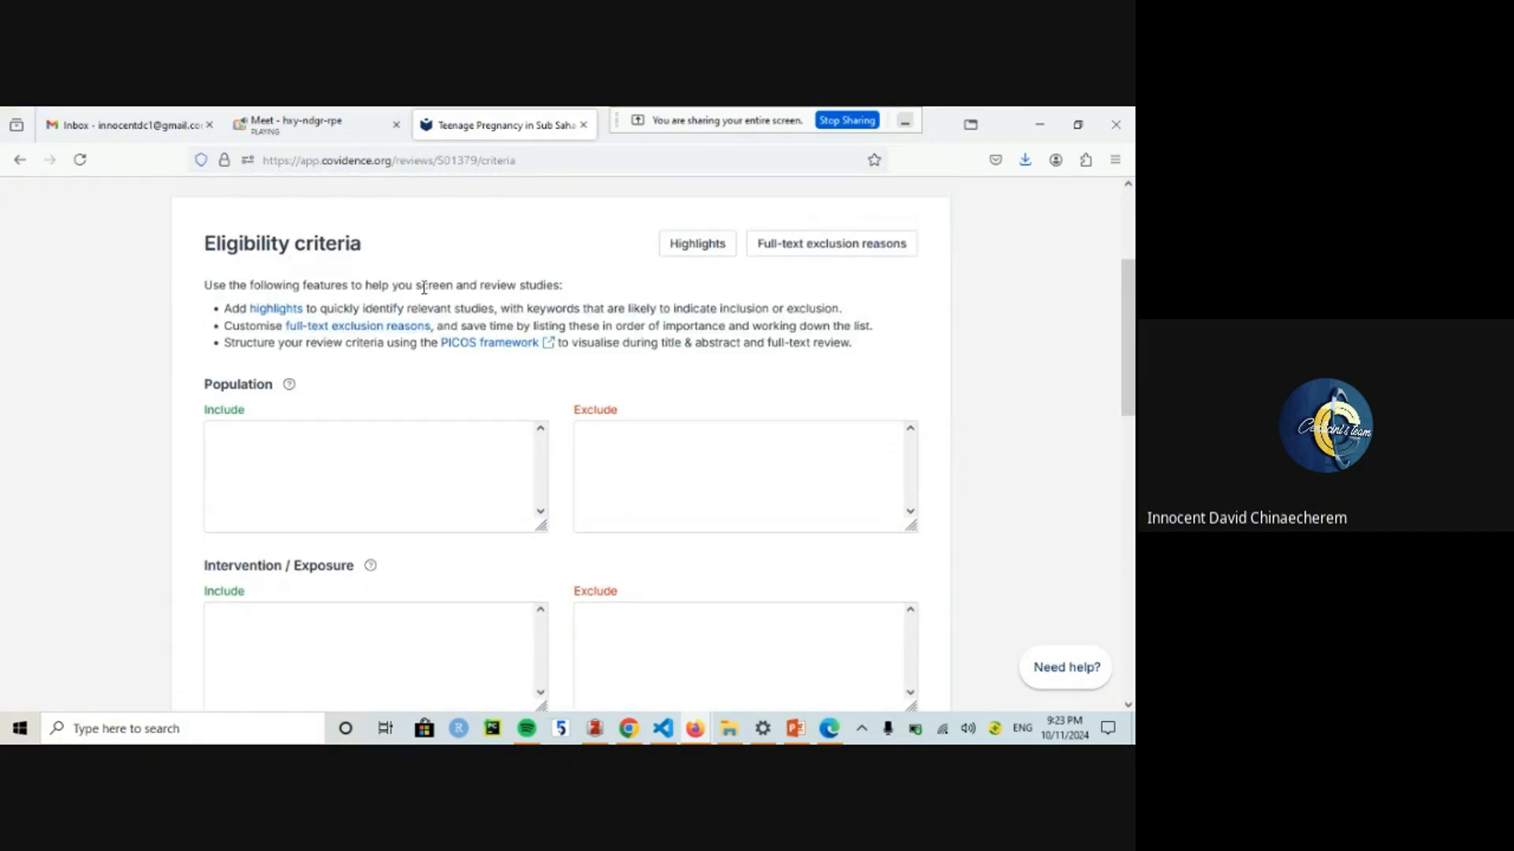
{"action": "left_click", "coordinate": [241, 473]}
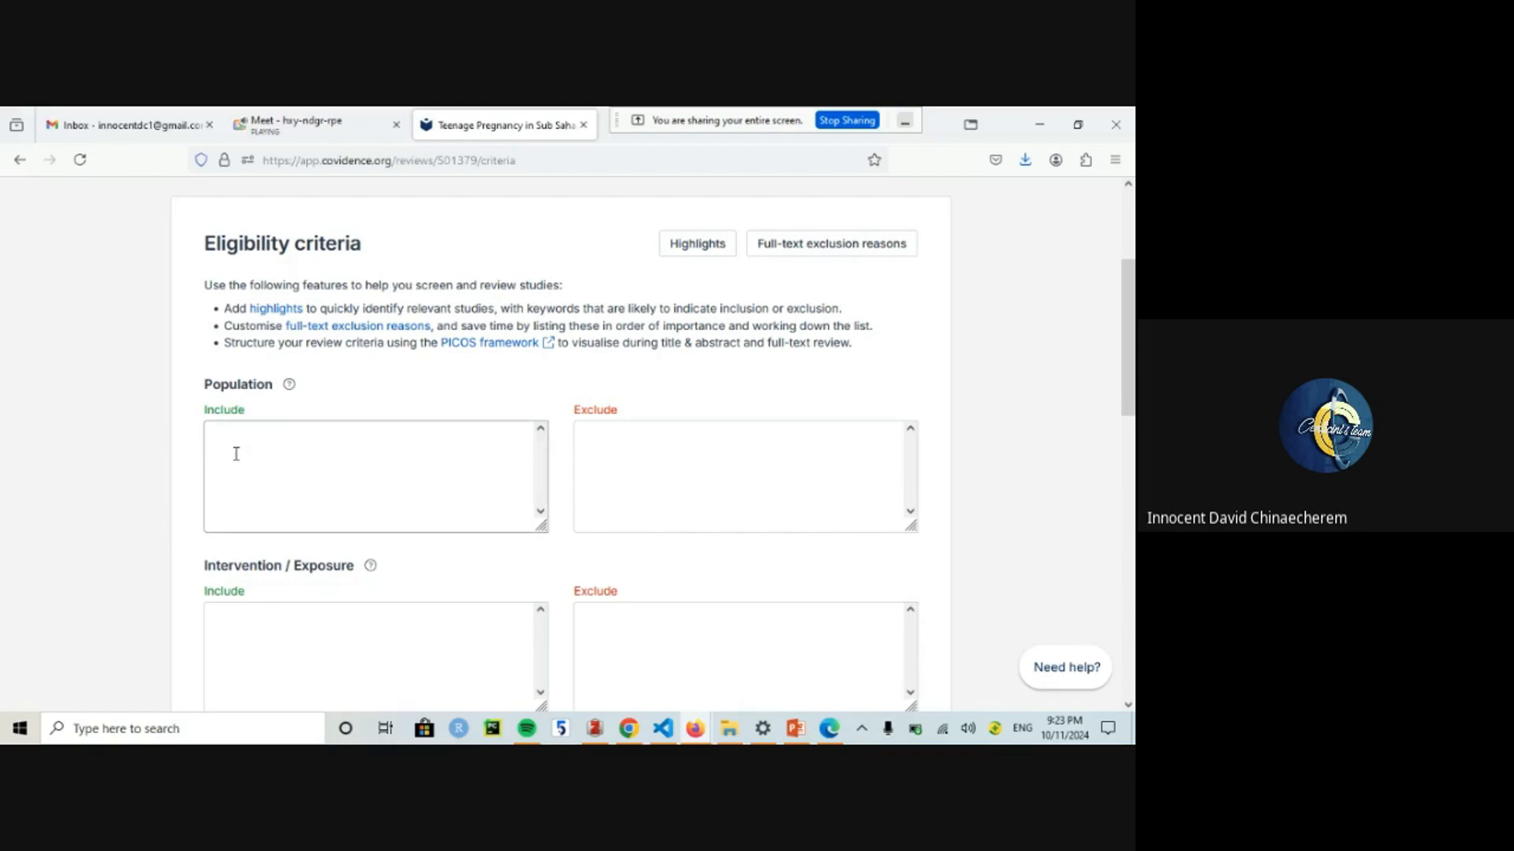
{"action": "left_click", "coordinate": [678, 473]}
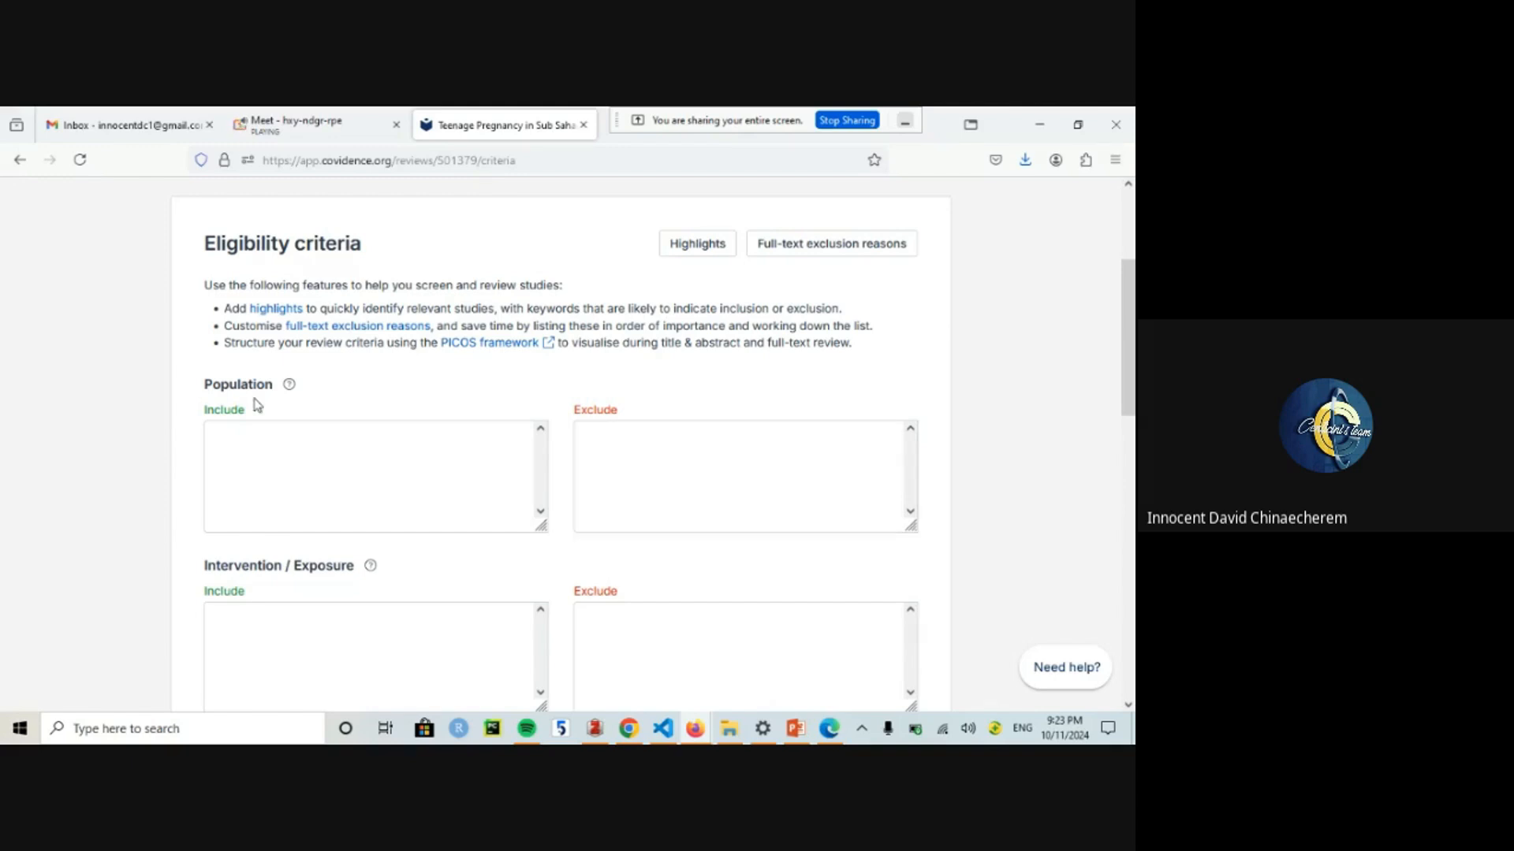
{"action": "left_click_drag", "start_coordinate": [1131, 342], "coordinate": [1134, 269]}
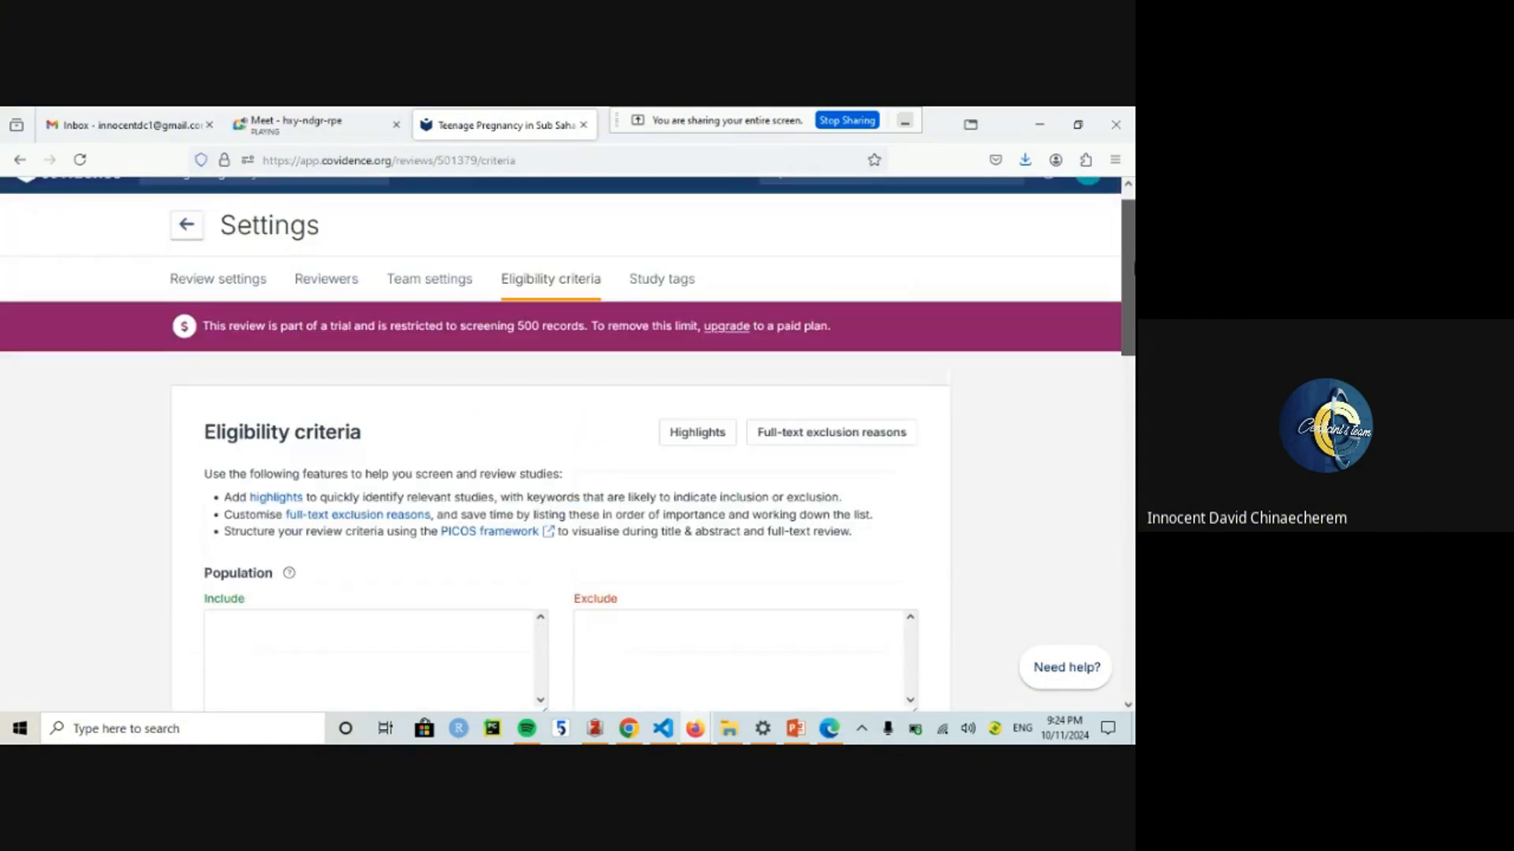
Step: Check Study tags showing only the default tags, then return to Team settings
{"action": "left_click", "coordinate": [646, 283]}
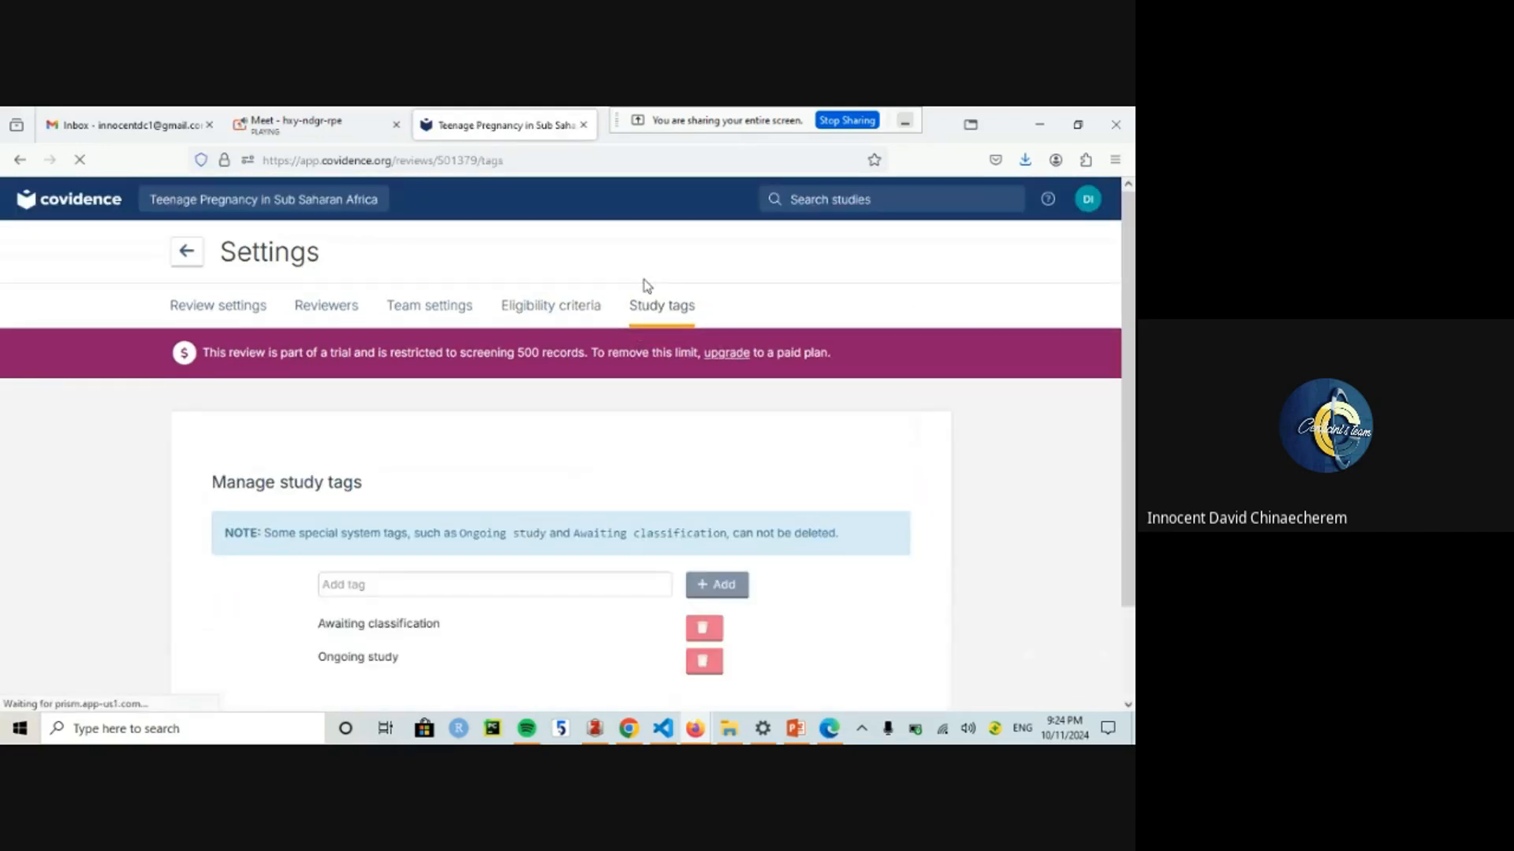
{"action": "left_click_drag", "start_coordinate": [1133, 361], "coordinate": [1133, 424]}
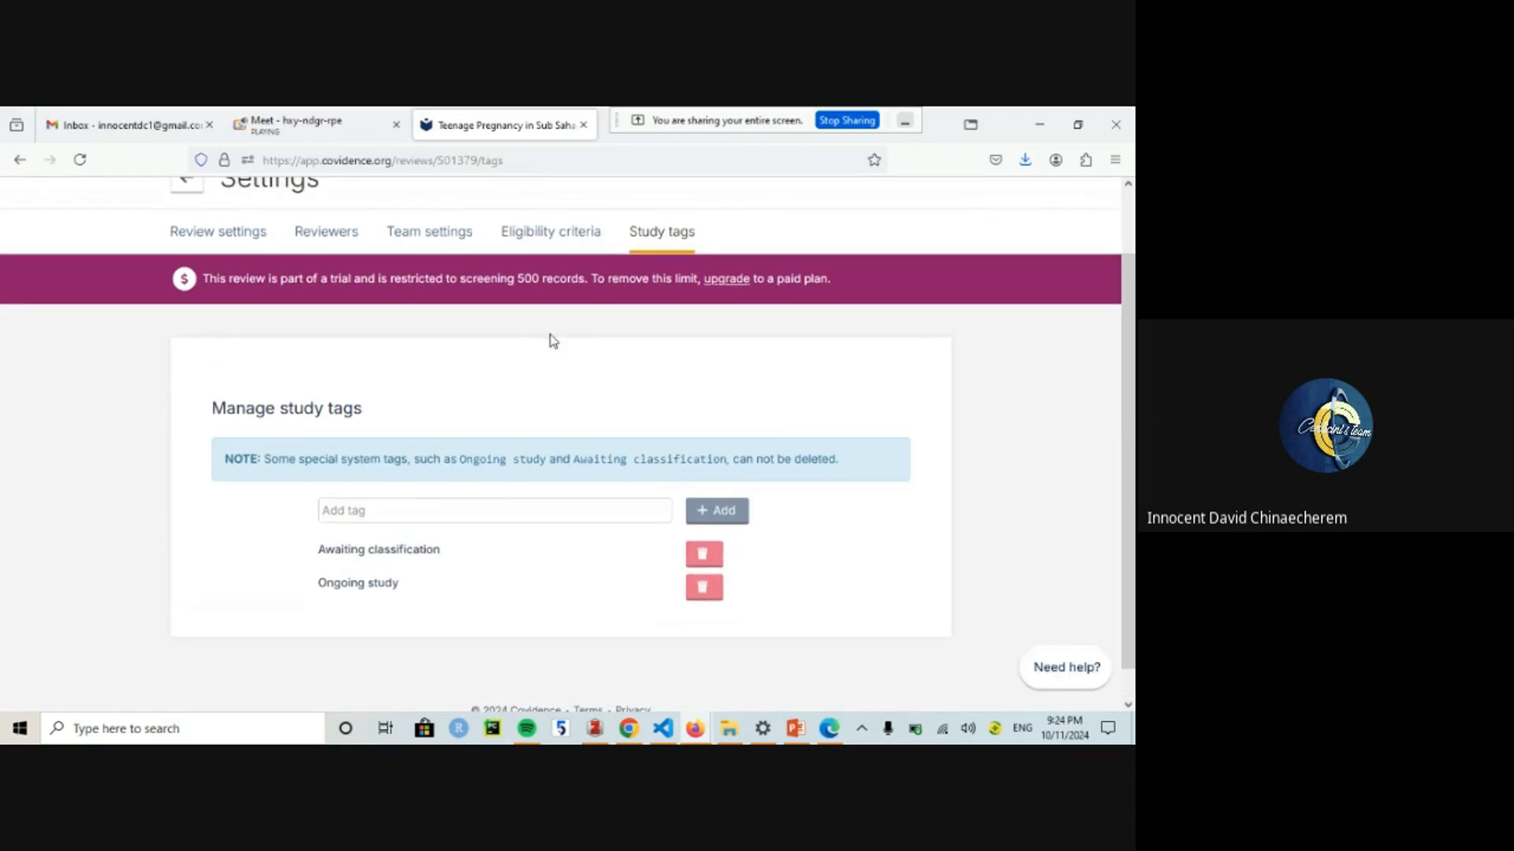
{"action": "left_click", "coordinate": [422, 246]}
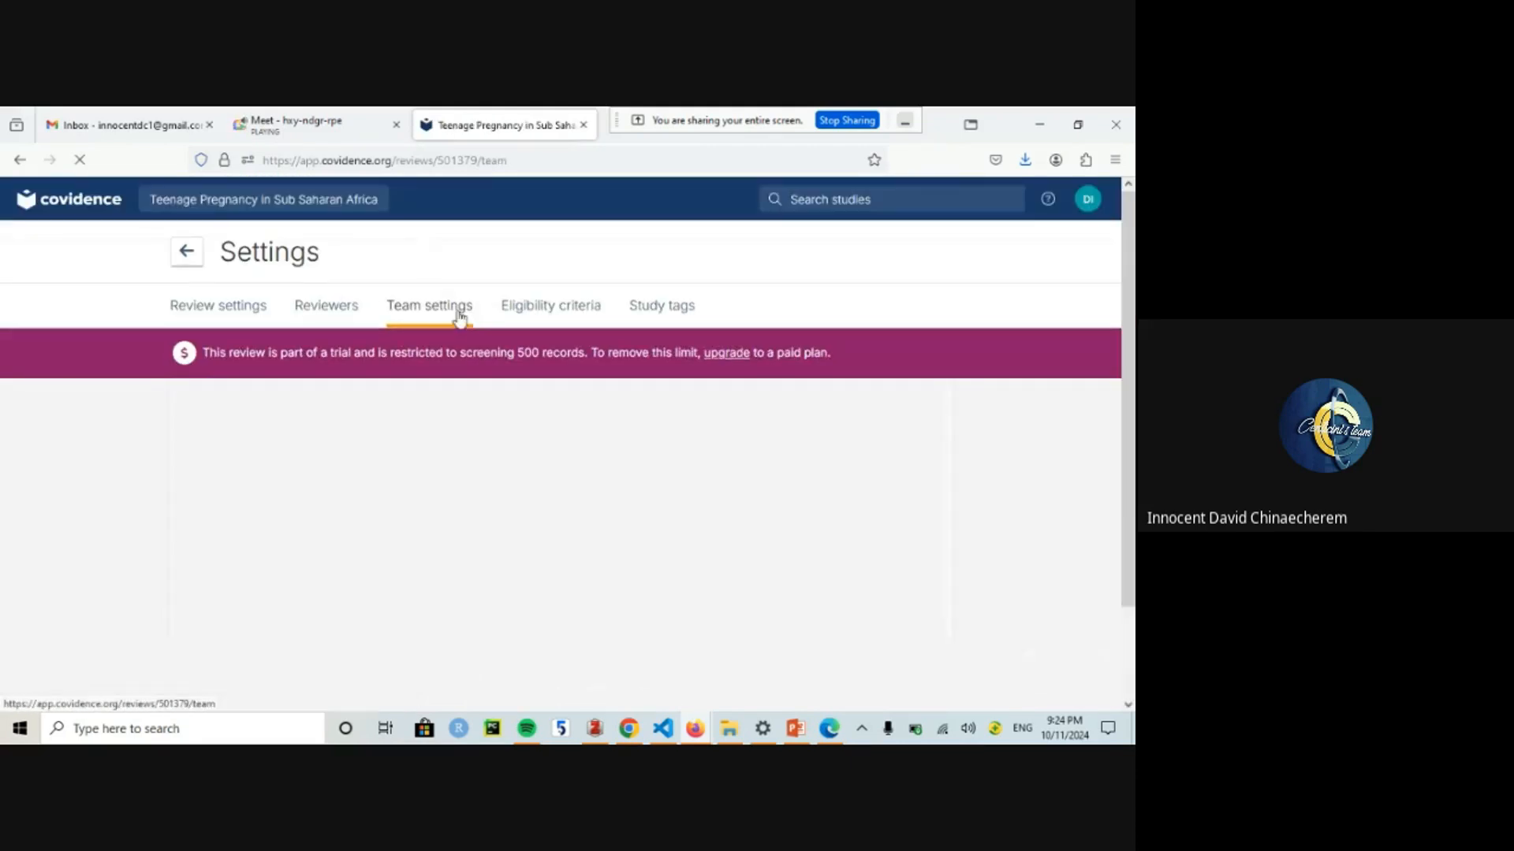
Step: Switch the title and abstract screening rules to Manage rules
{"action": "scroll", "coordinate": [1015, 347], "scroll_direction": "down", "scroll_amount": 2}
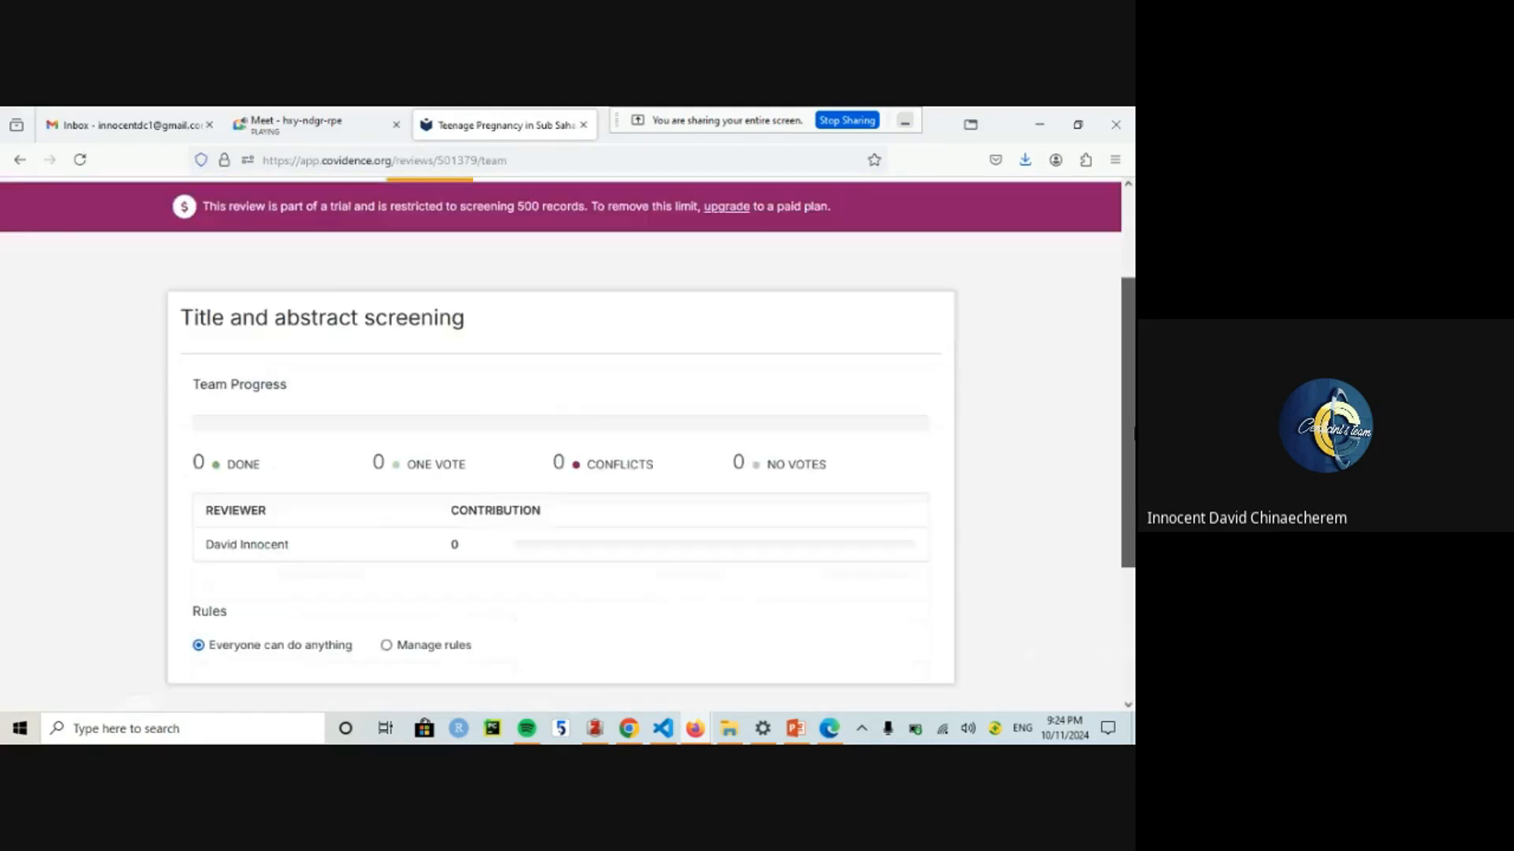
{"action": "left_click_drag", "start_coordinate": [1134, 433], "coordinate": [1133, 454]}
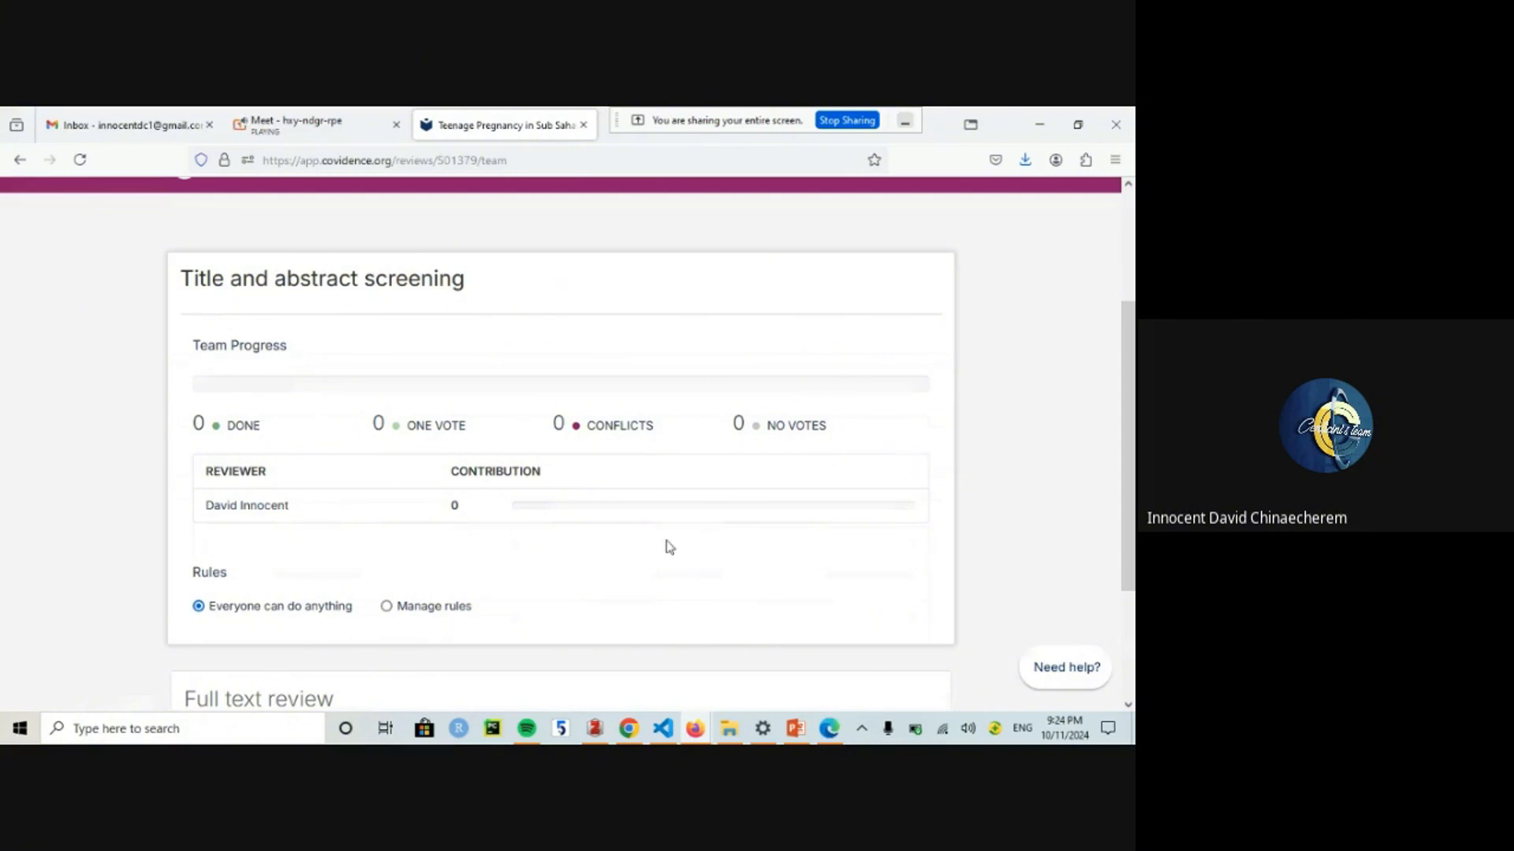
{"action": "left_click_drag", "start_coordinate": [1133, 412], "coordinate": [1133, 495]}
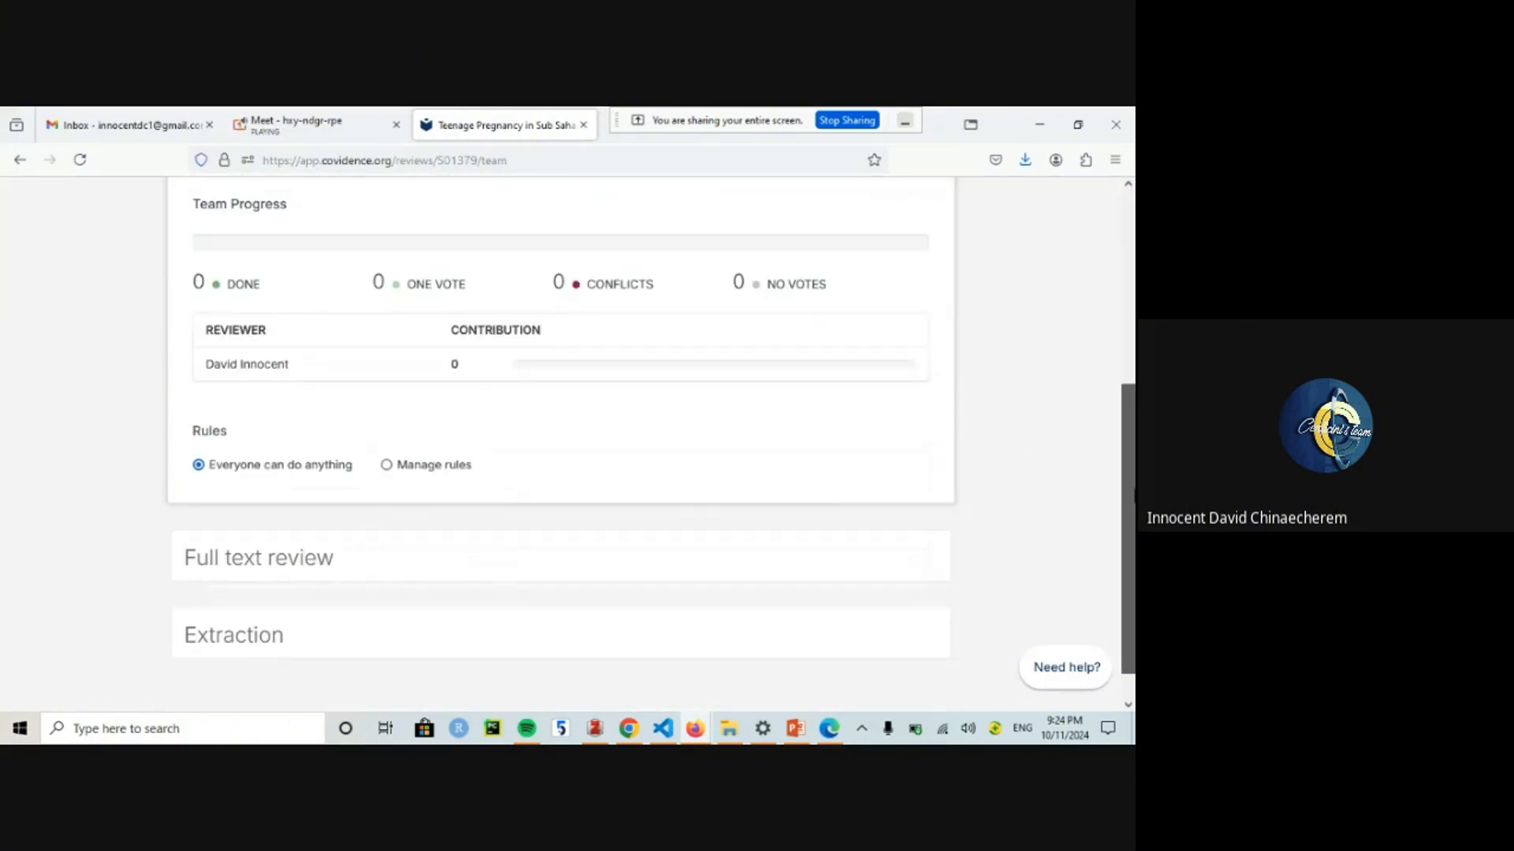
{"action": "left_click", "coordinate": [387, 466]}
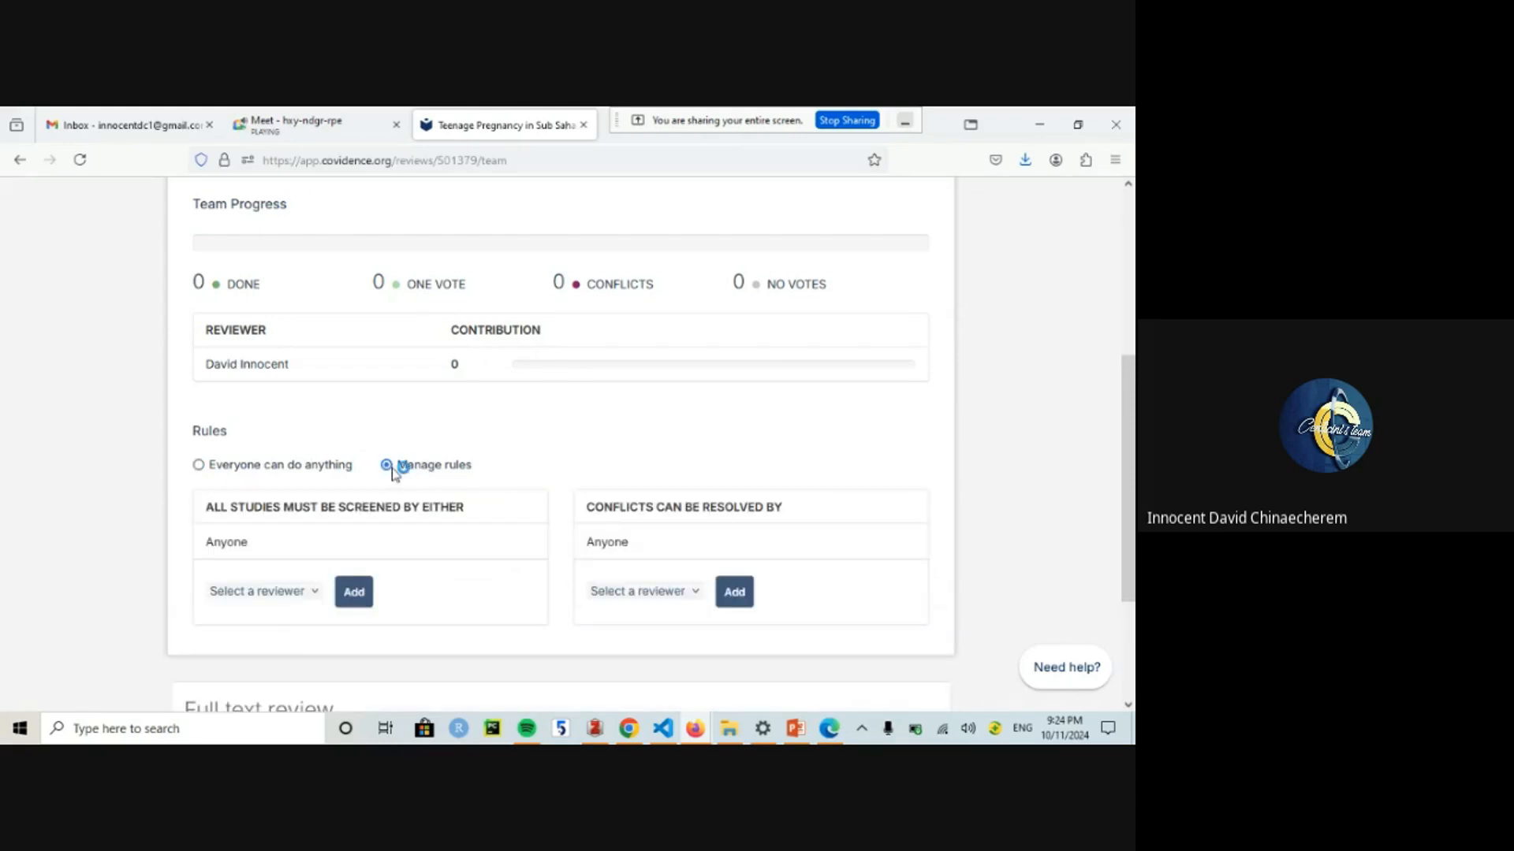
Step: Review the screening and conflict-resolution reviewer dropdowns, leave both on Anyone, and close the ad popup
{"action": "left_click", "coordinate": [312, 595]}
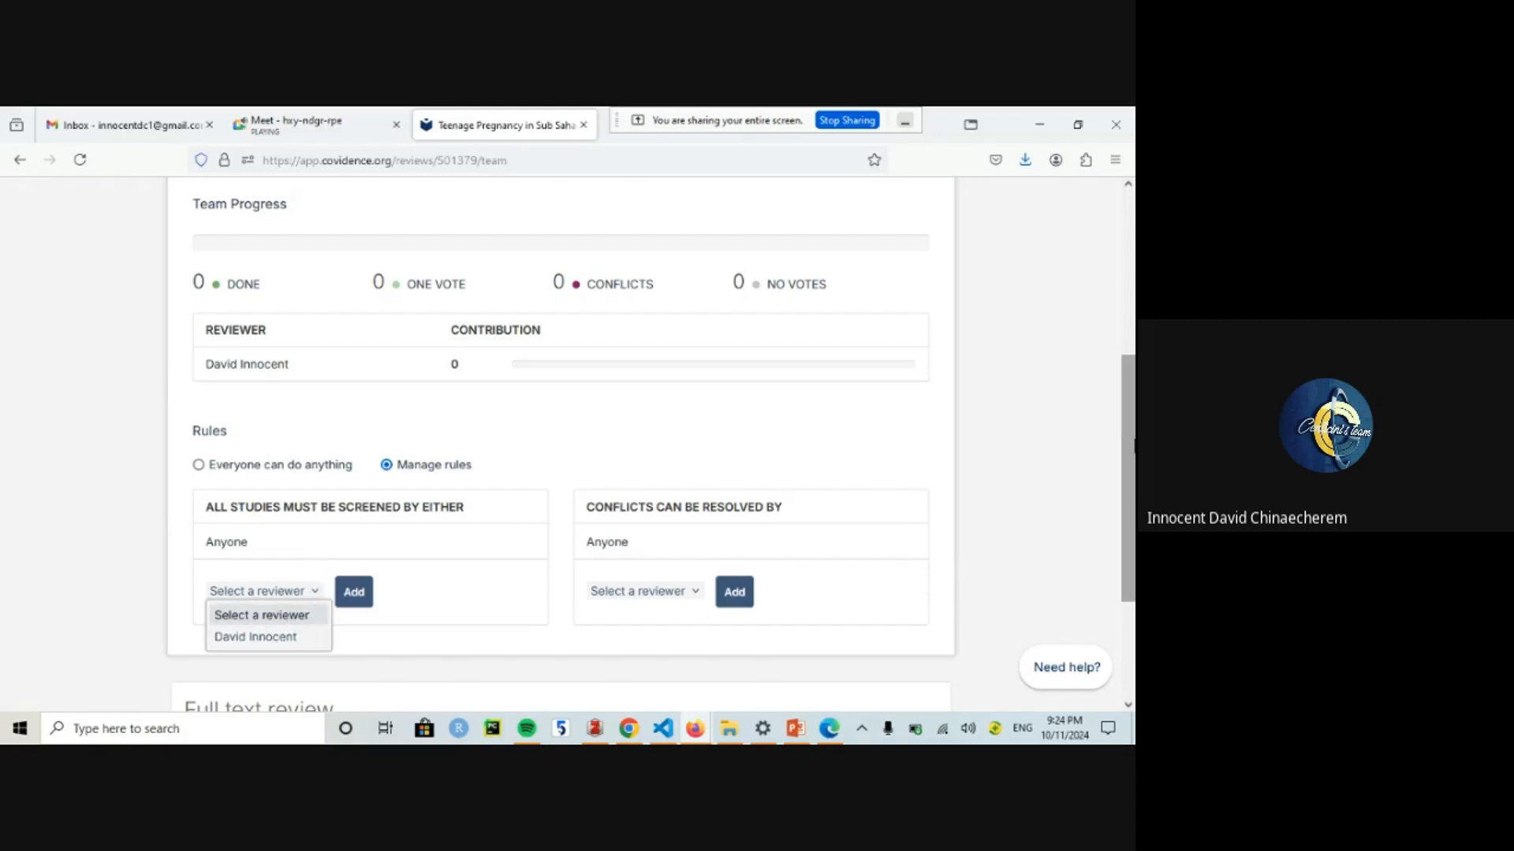
{"action": "scroll", "coordinate": [1130, 473], "scroll_direction": "down", "scroll_amount": 1}
{"action": "left_click", "coordinate": [312, 537]}
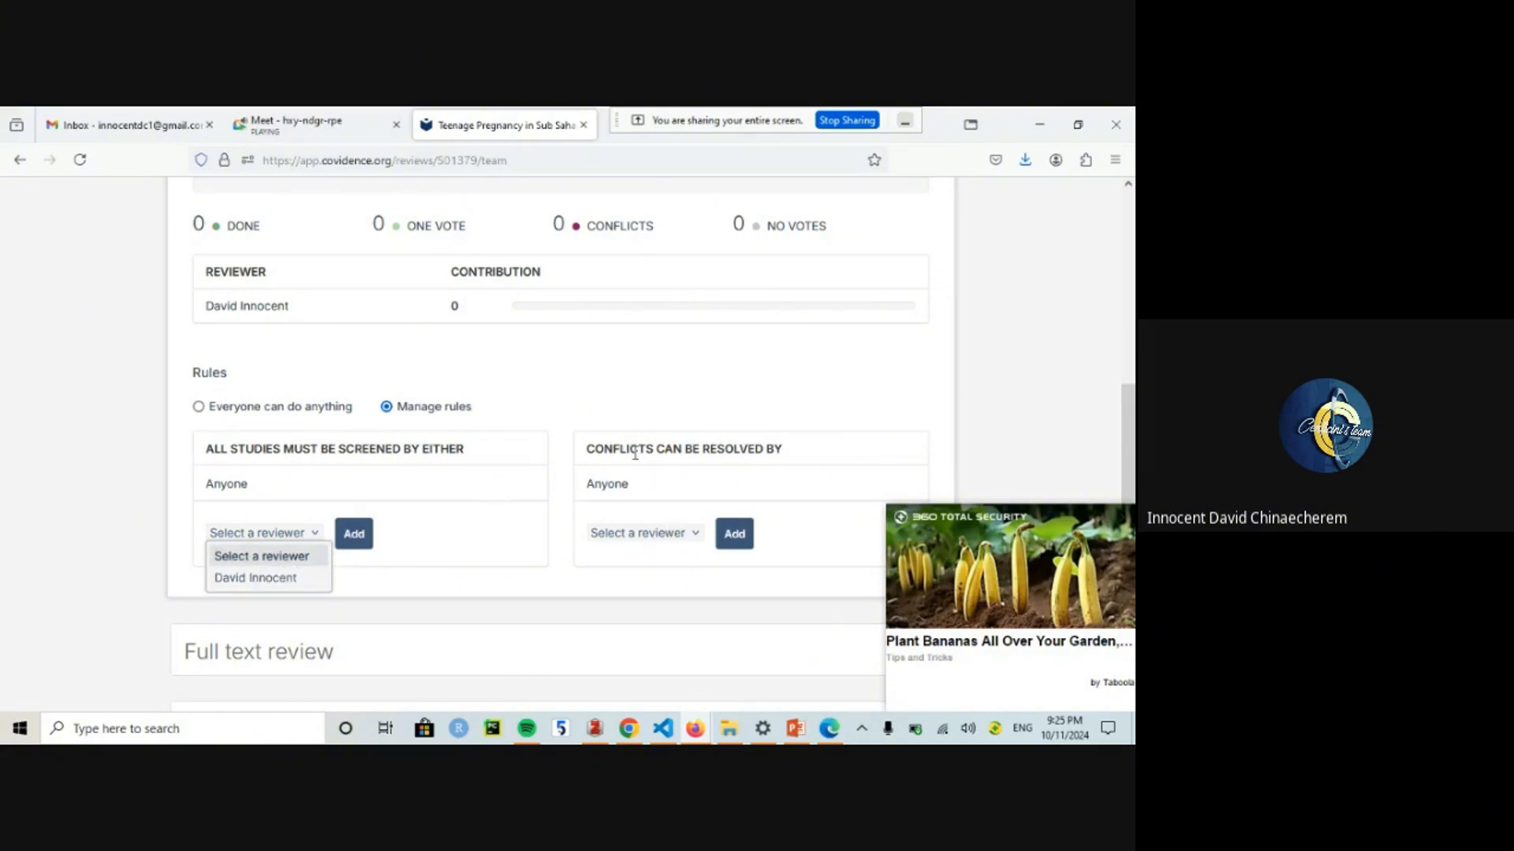
{"action": "left_click", "coordinate": [698, 534]}
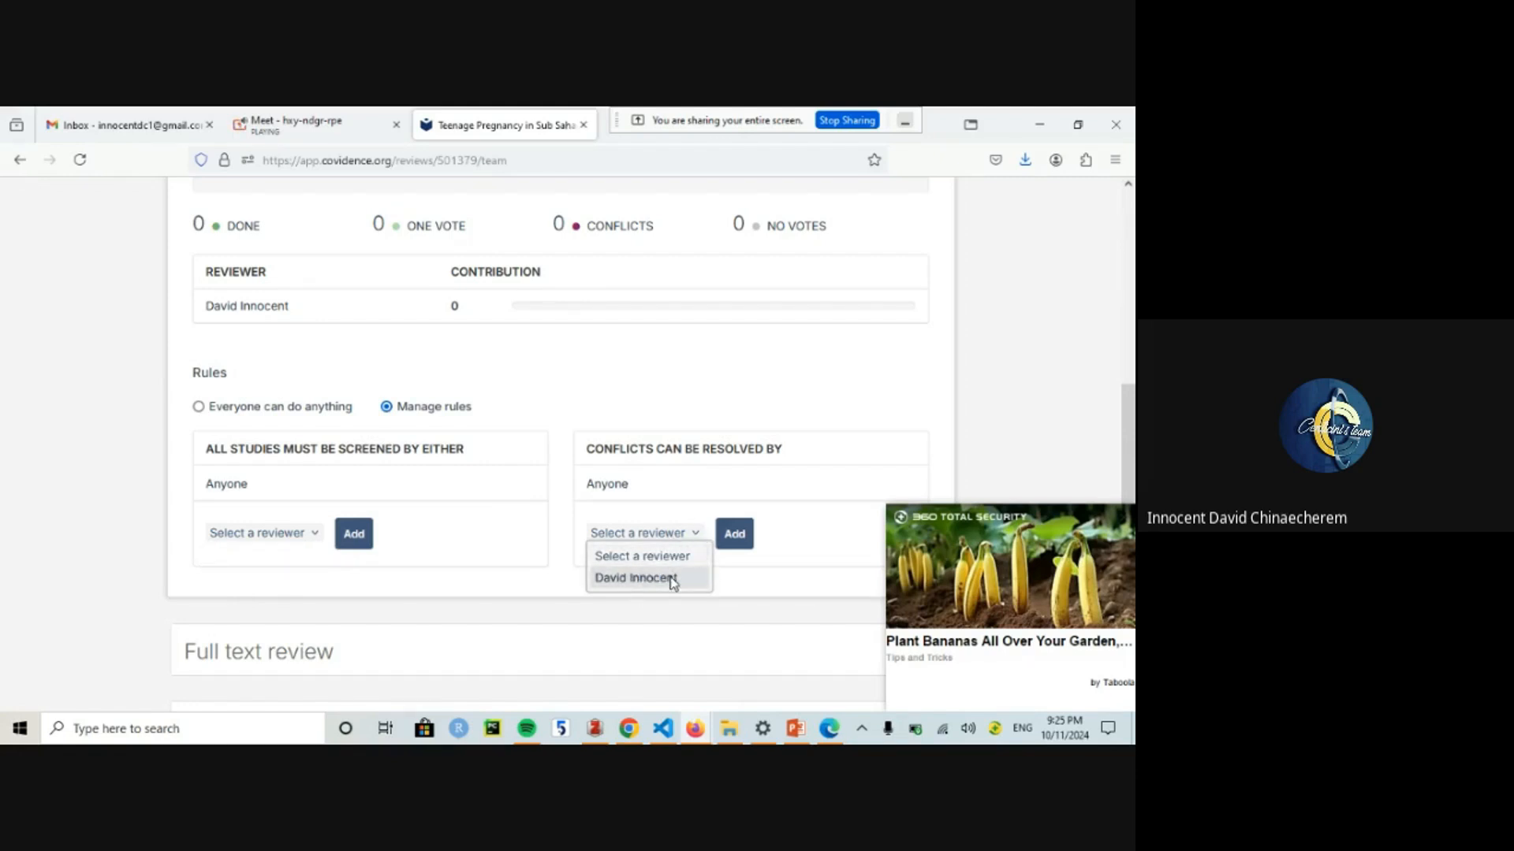
{"action": "left_click", "coordinate": [696, 536]}
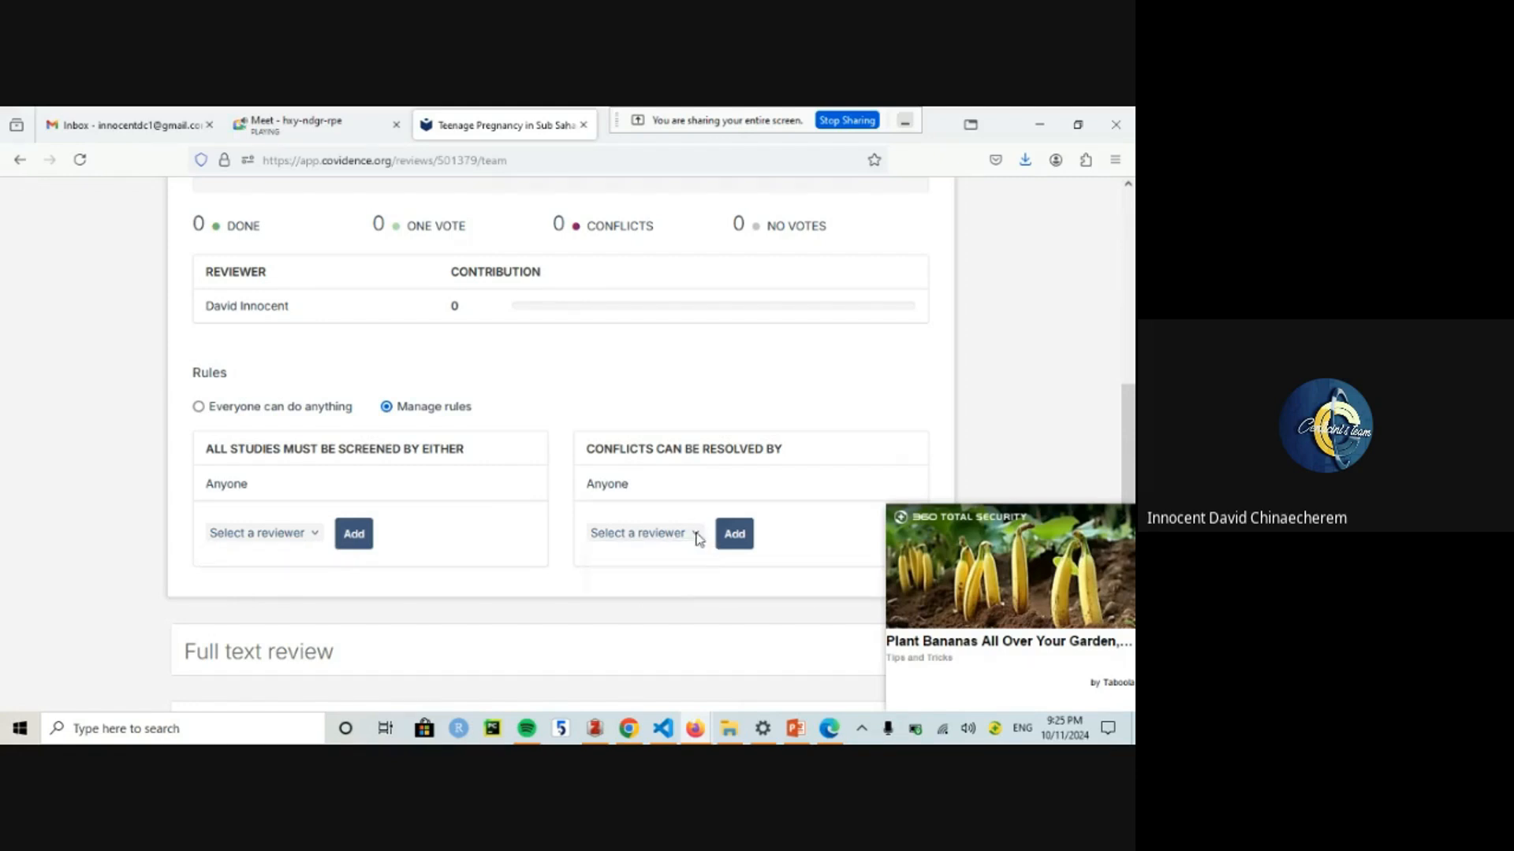
{"action": "left_click", "coordinate": [1121, 527]}
{"action": "scroll", "coordinate": [1082, 292], "scroll_direction": "up", "scroll_amount": 5}
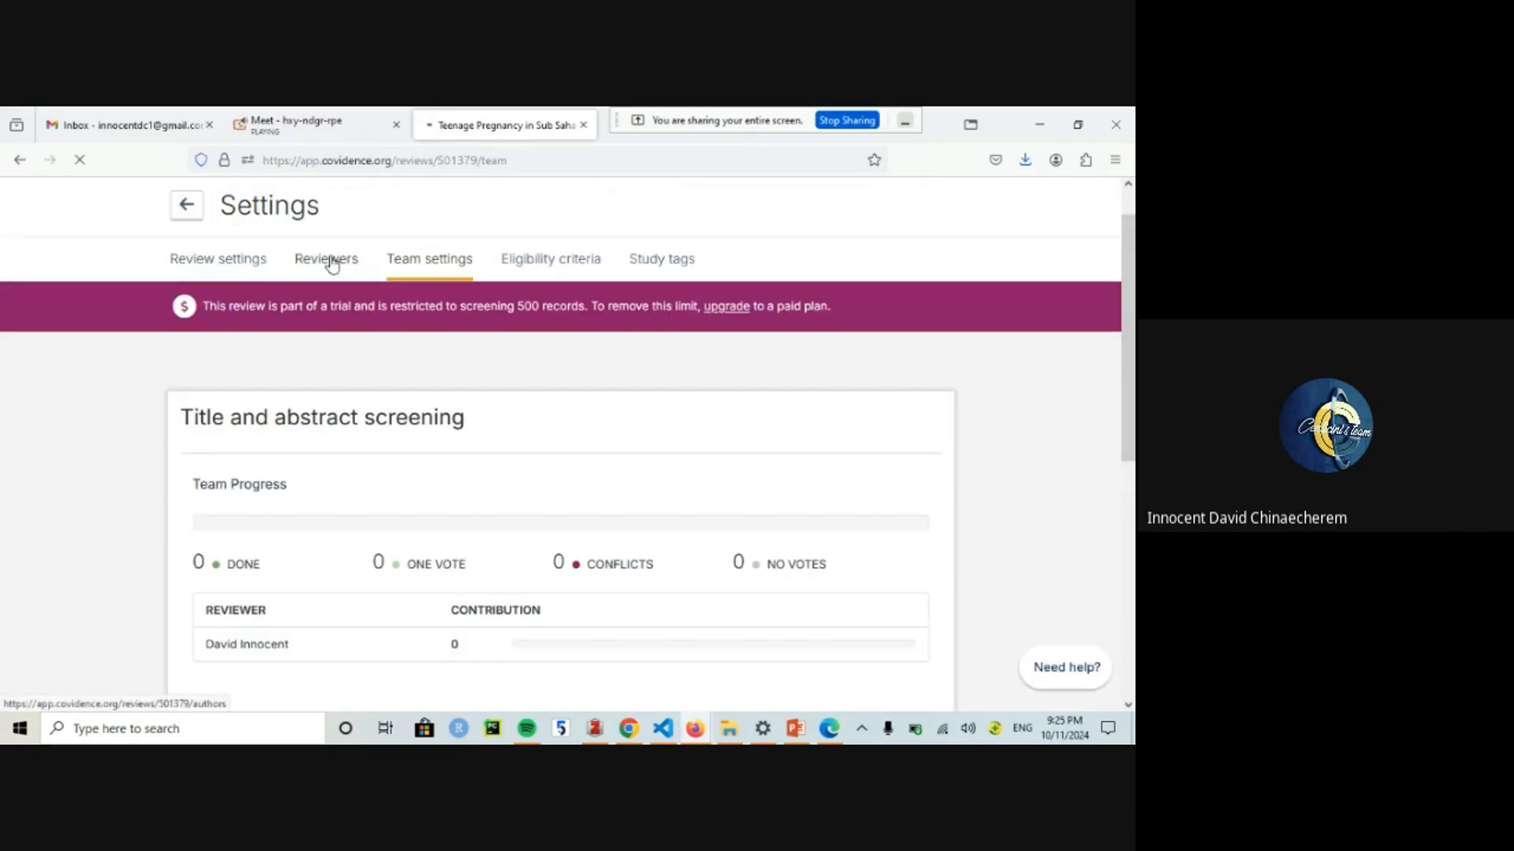
Step: Look through the Reviewers and Review settings tabs, then go back to the Reviewers settings
{"action": "left_click", "coordinate": [331, 264]}
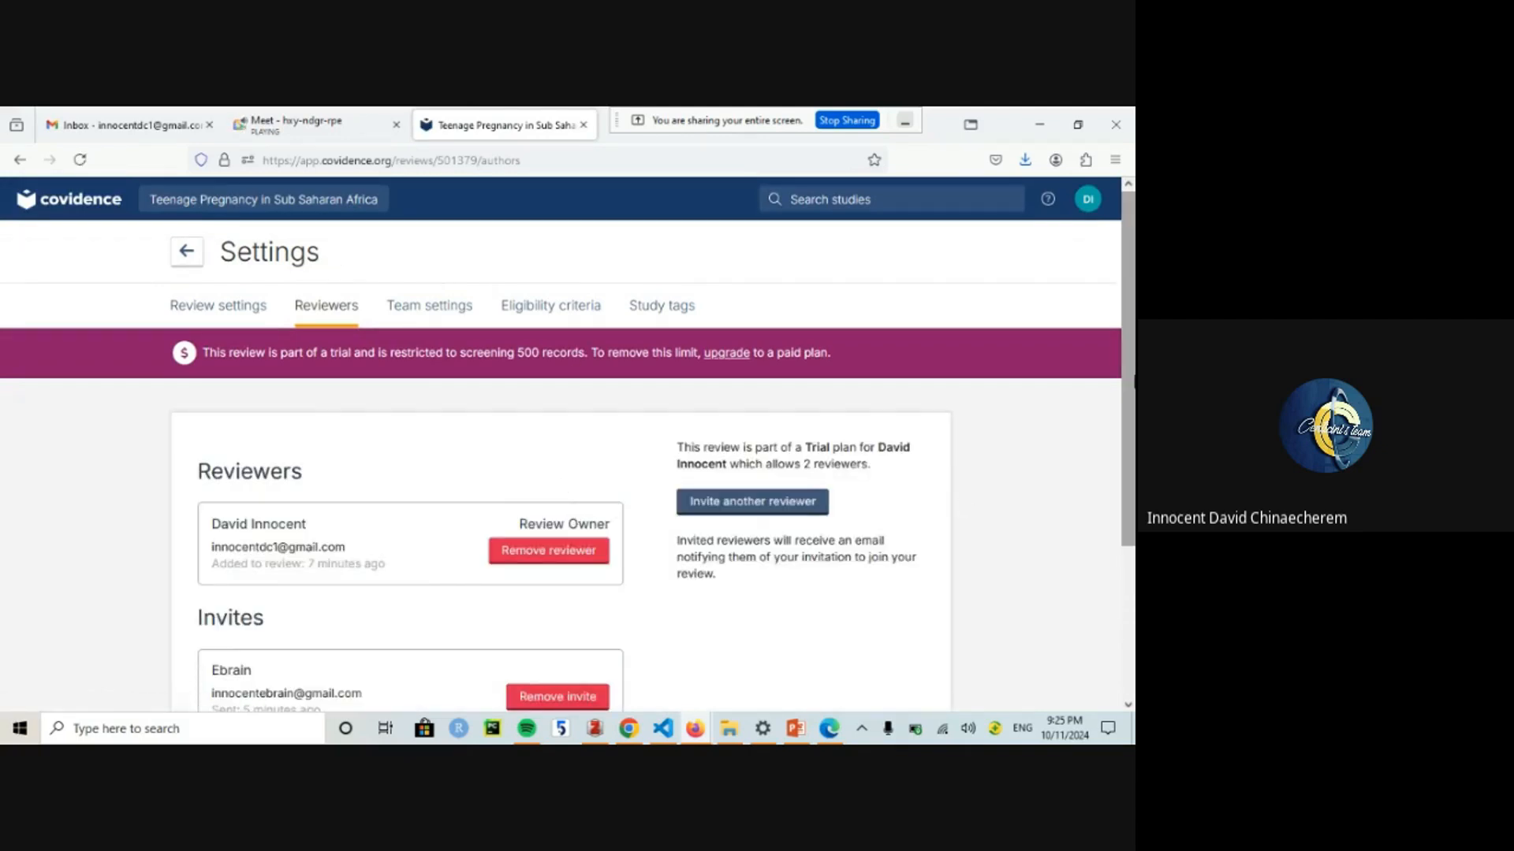
{"action": "mouse_move", "coordinate": [1134, 382]}
{"action": "left_mouse_down"}
{"action": "mouse_move", "coordinate": [1134, 537]}
{"action": "mouse_move", "coordinate": [1131, 410]}
{"action": "left_mouse_up"}
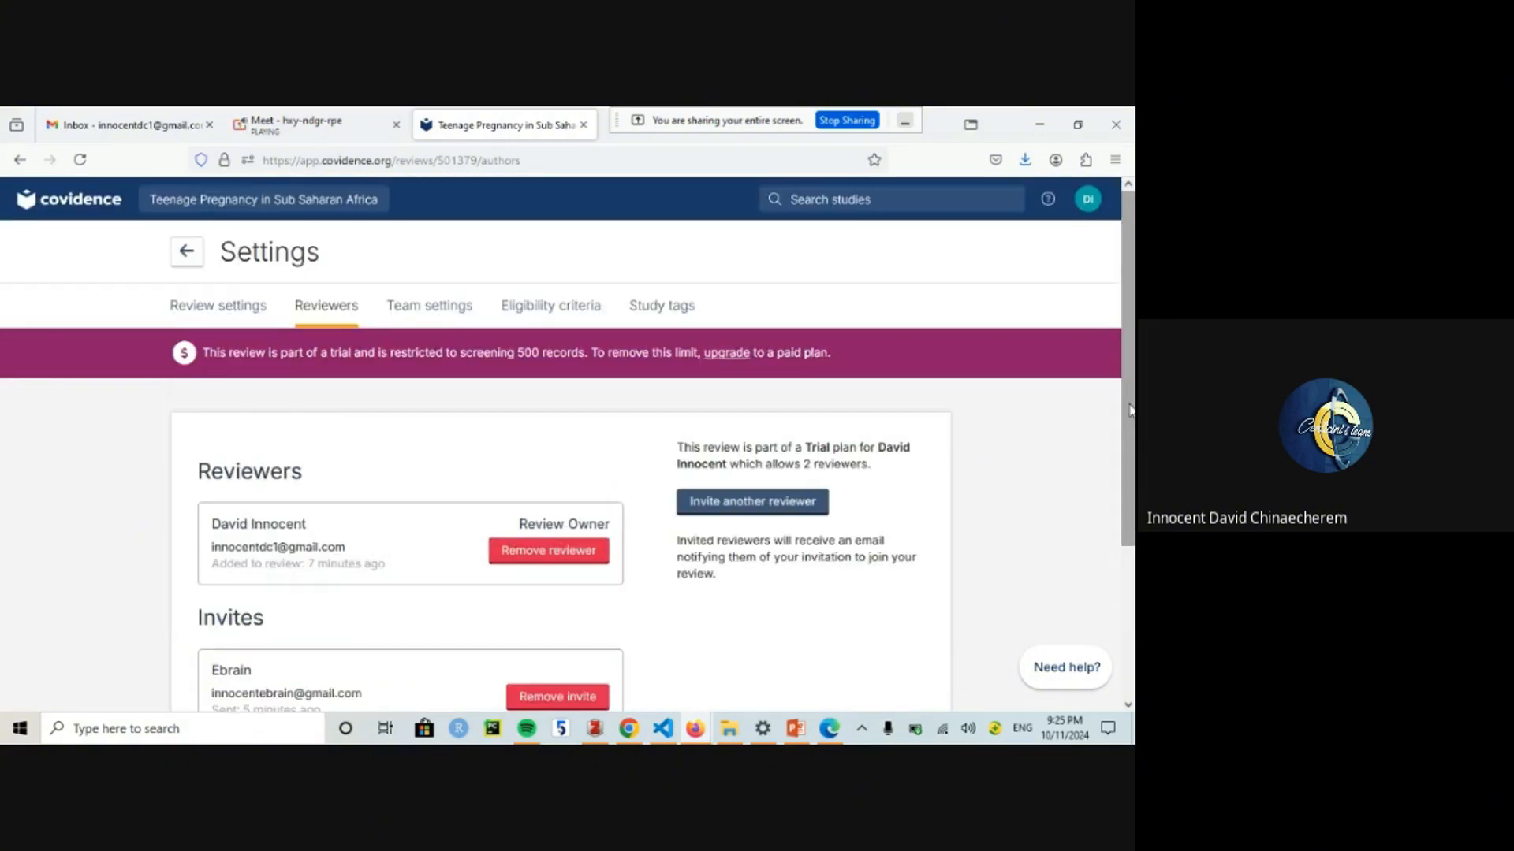
{"action": "left_click", "coordinate": [236, 308]}
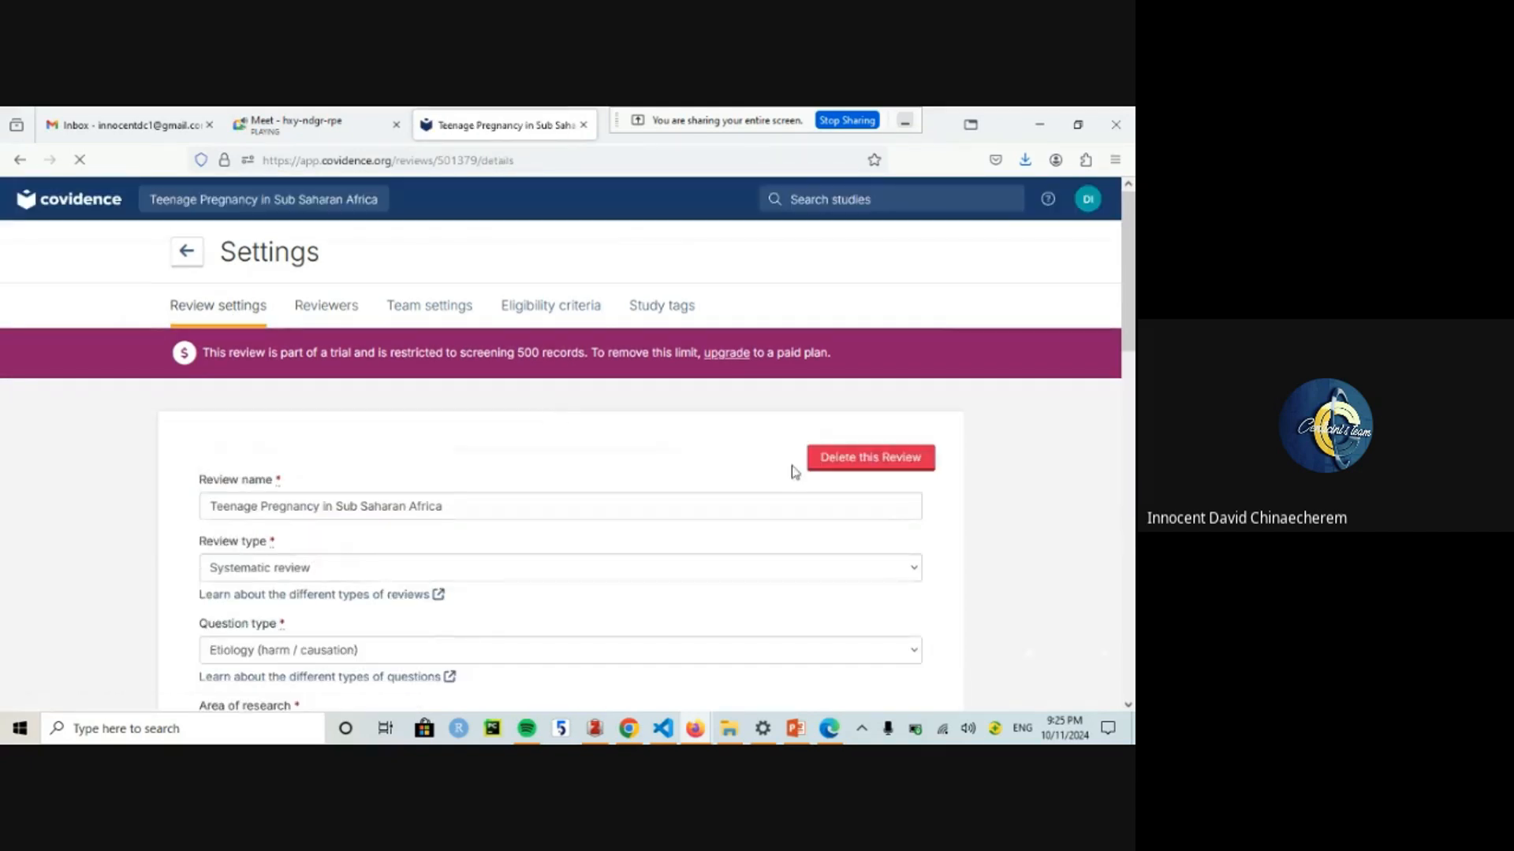
{"action": "left_click_drag", "start_coordinate": [1129, 276], "coordinate": [1129, 315]}
{"action": "left_click_drag", "start_coordinate": [1129, 392], "coordinate": [386, 270]}
{"action": "left_click", "coordinate": [309, 307]}
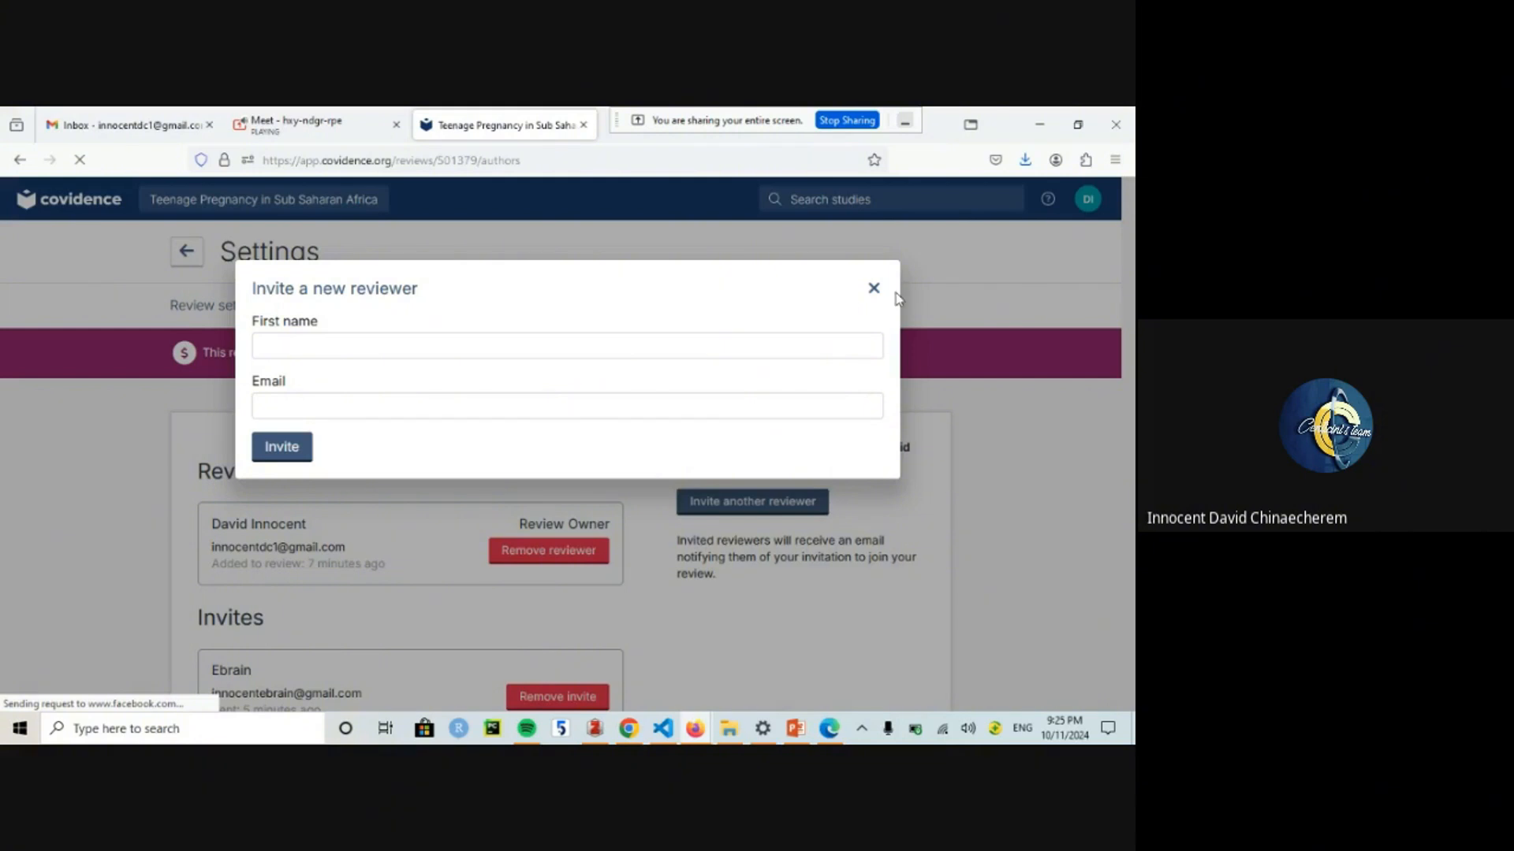
Step: Begin a new reviewer invitation with a first name, then clear the mistaken e-mail entry
{"action": "left_click", "coordinate": [367, 356]}
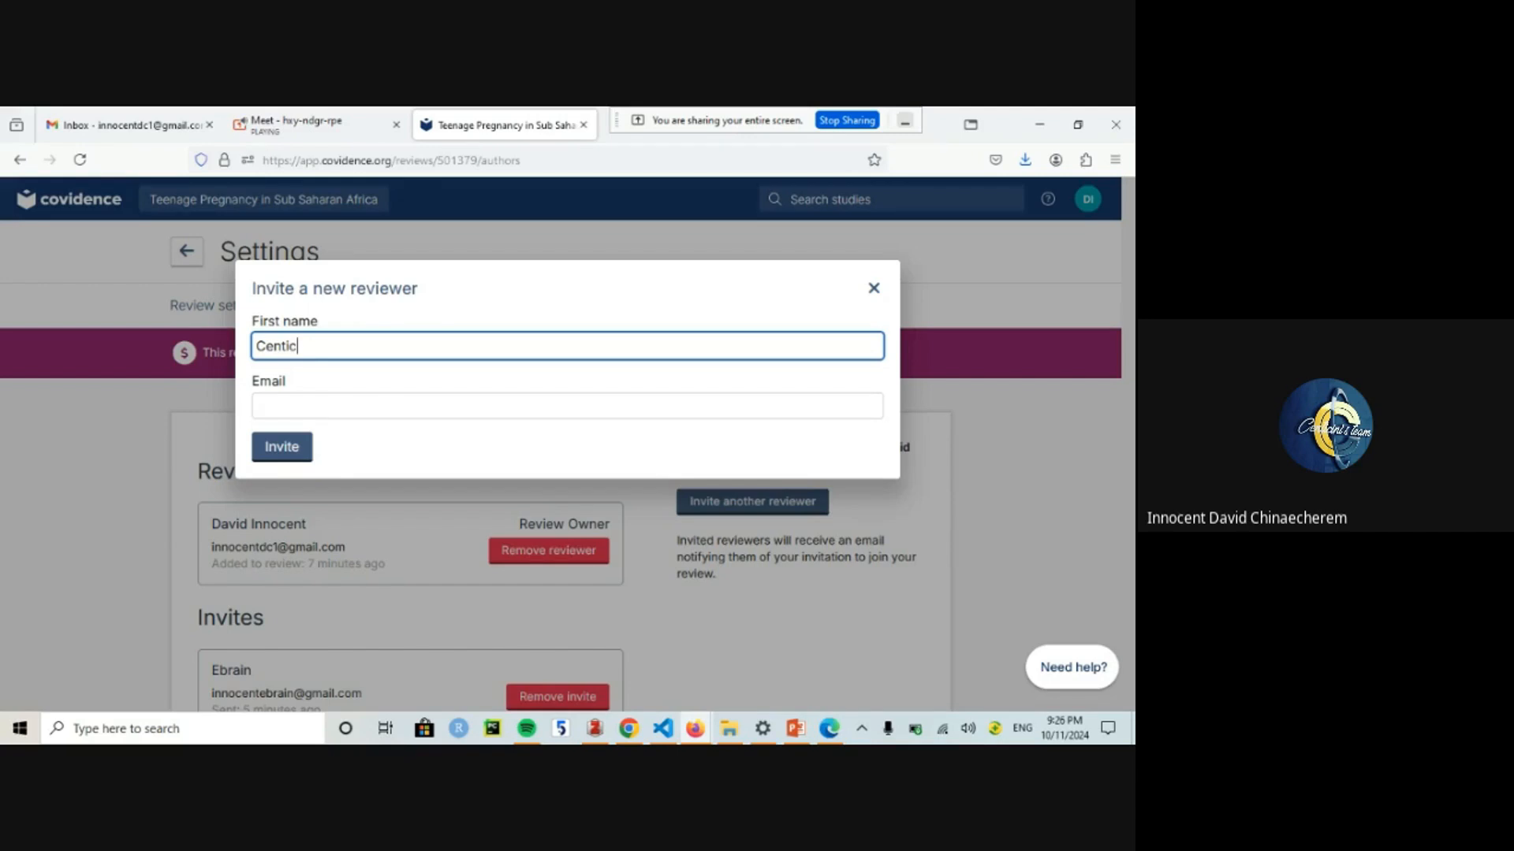
{"action": "left_click", "coordinate": [300, 410]}
{"action": "type", "text": "Centicini"}
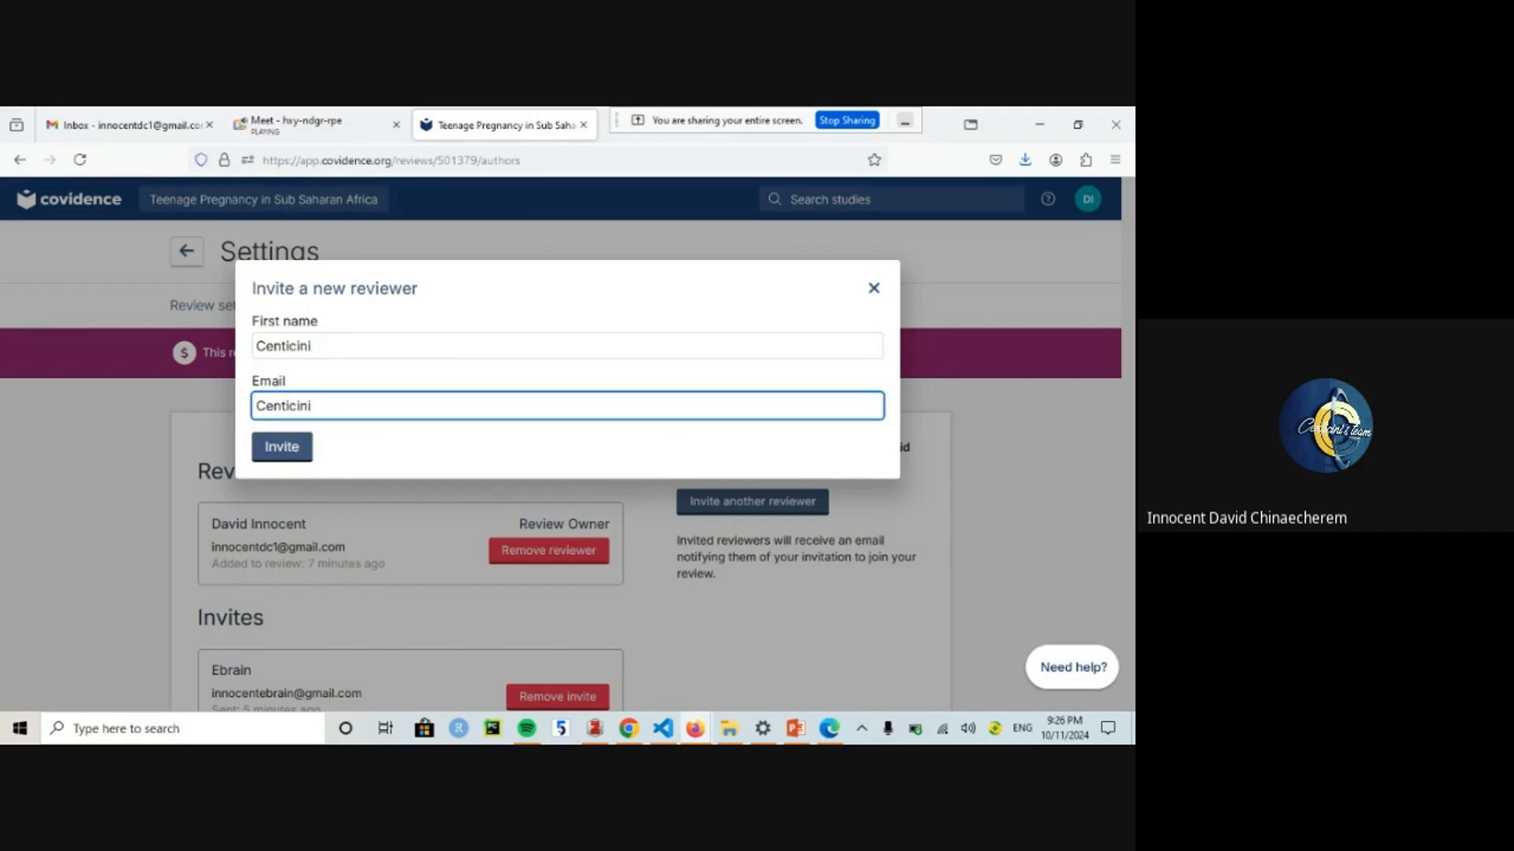
{"action": "key", "text": "ctrl+a"}
{"action": "key", "text": "ctrl+v"}
{"action": "double_click", "coordinate": [313, 407]}
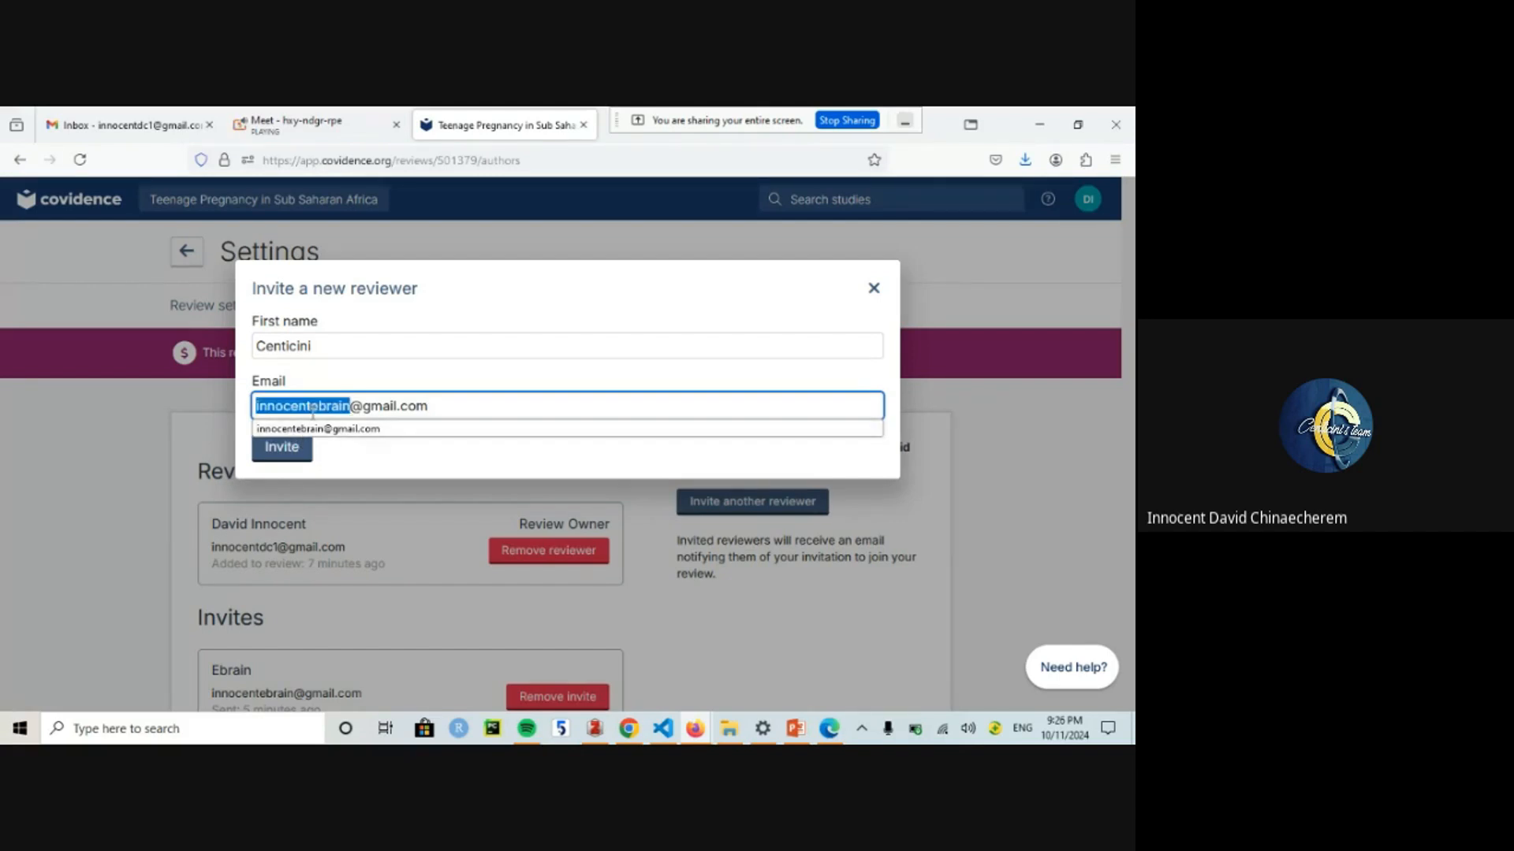
{"action": "key", "text": "ctrl+a"}
{"action": "key", "text": "BackSpace"}
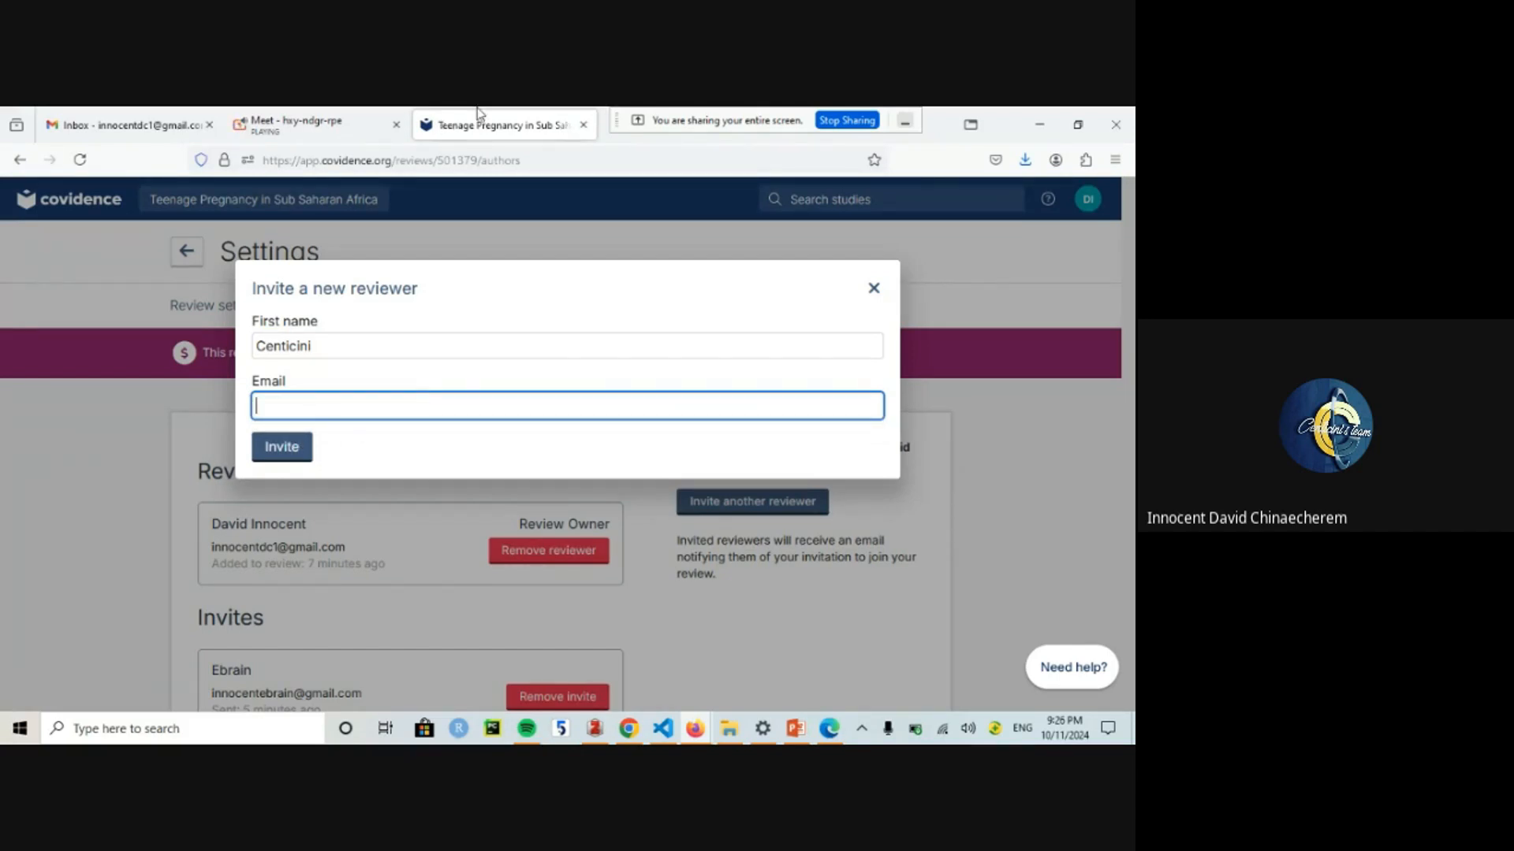
{"action": "left_click_drag", "start_coordinate": [636, 115], "coordinate": [797, 184]}
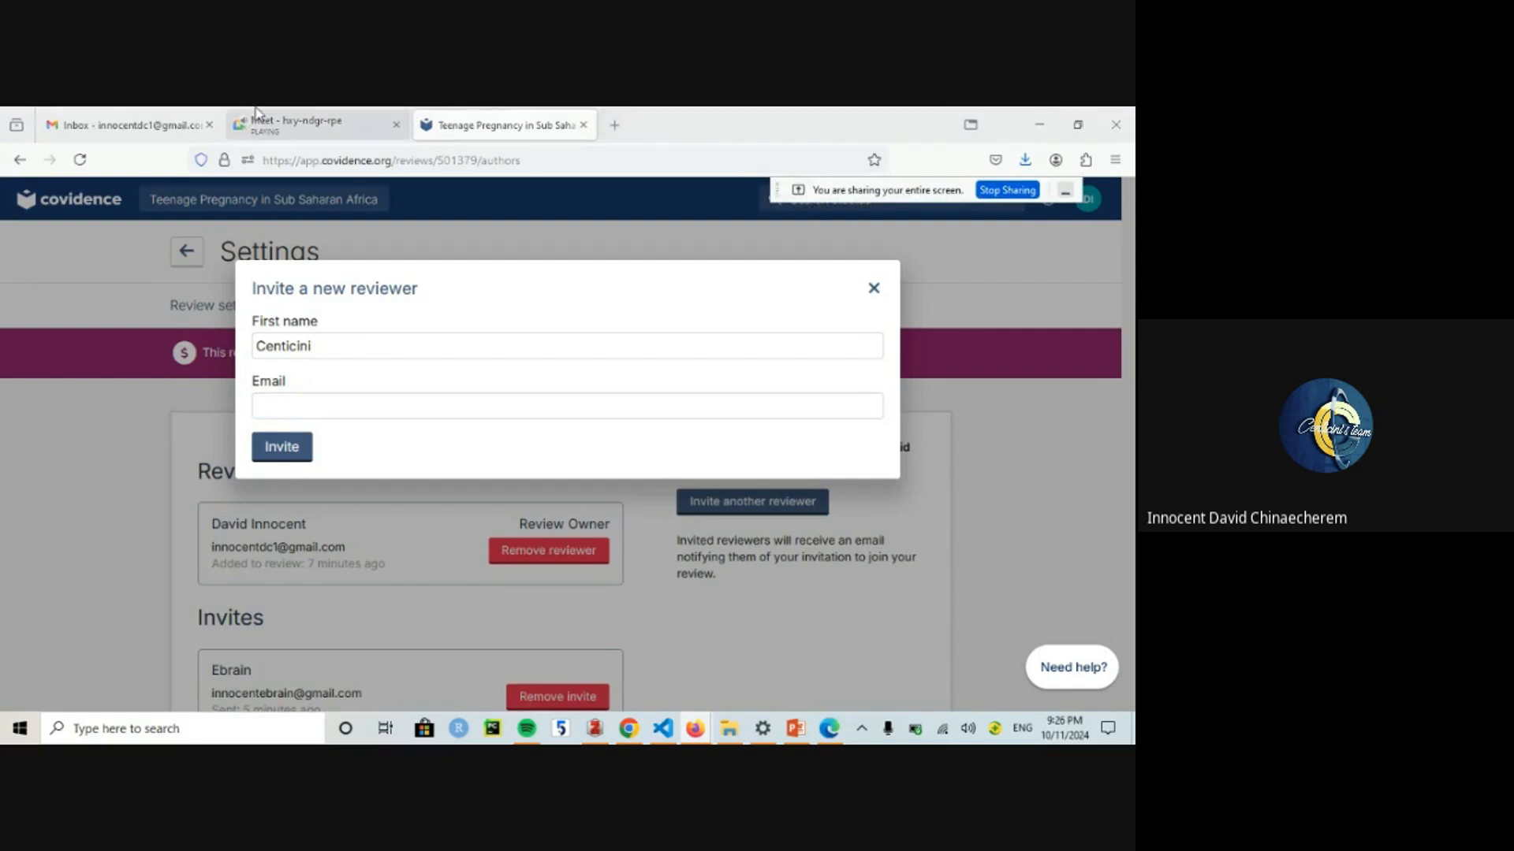
Step: Paste the team's e-mail address into the invite form, send the invitation, and return to Gmail
{"action": "left_click", "coordinate": [127, 125]}
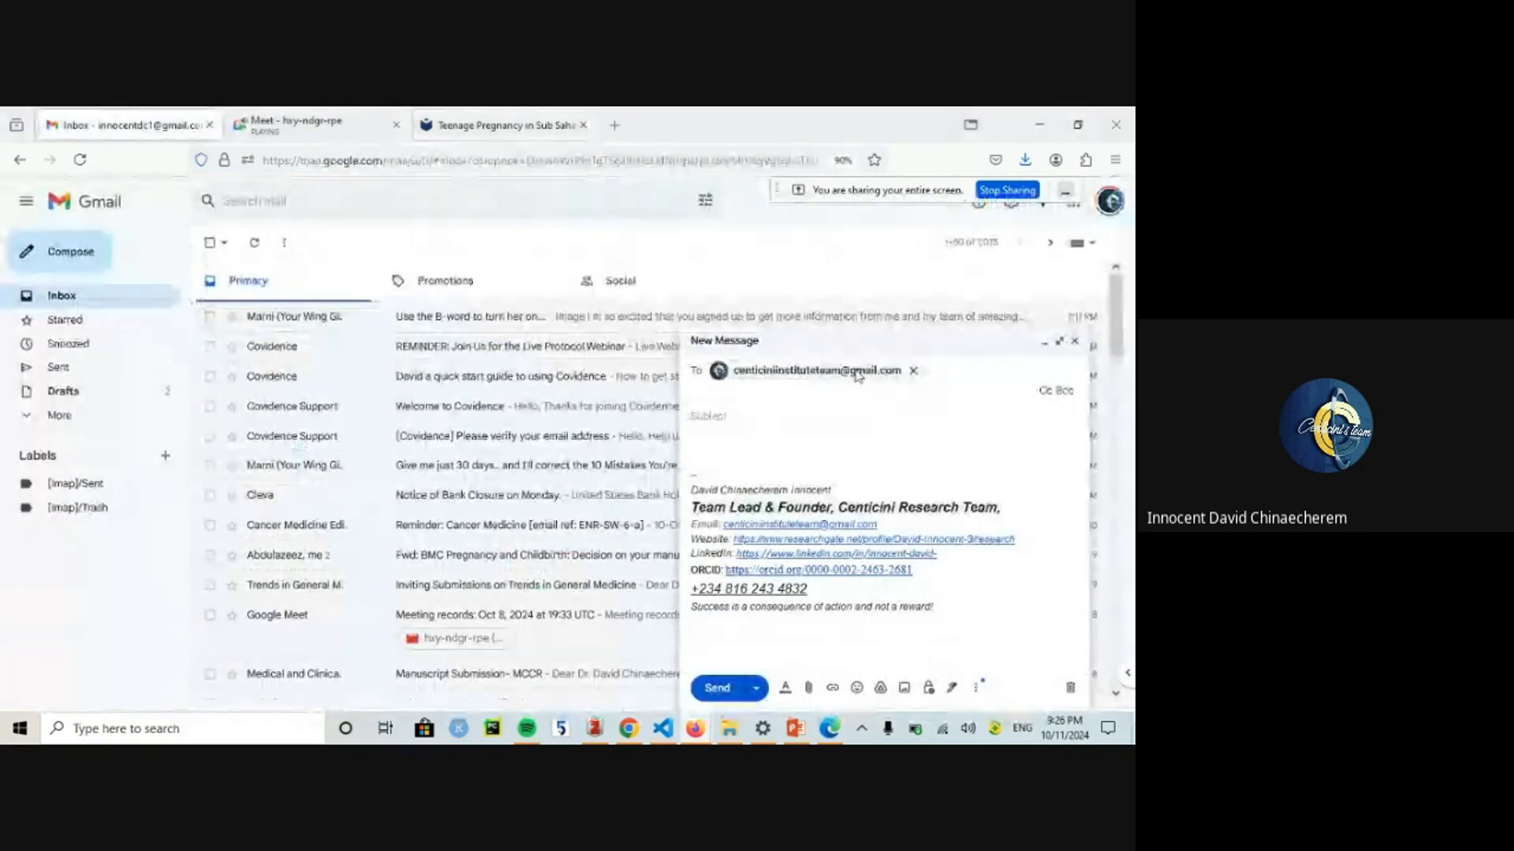
{"action": "mouse_move", "coordinate": [901, 365]}
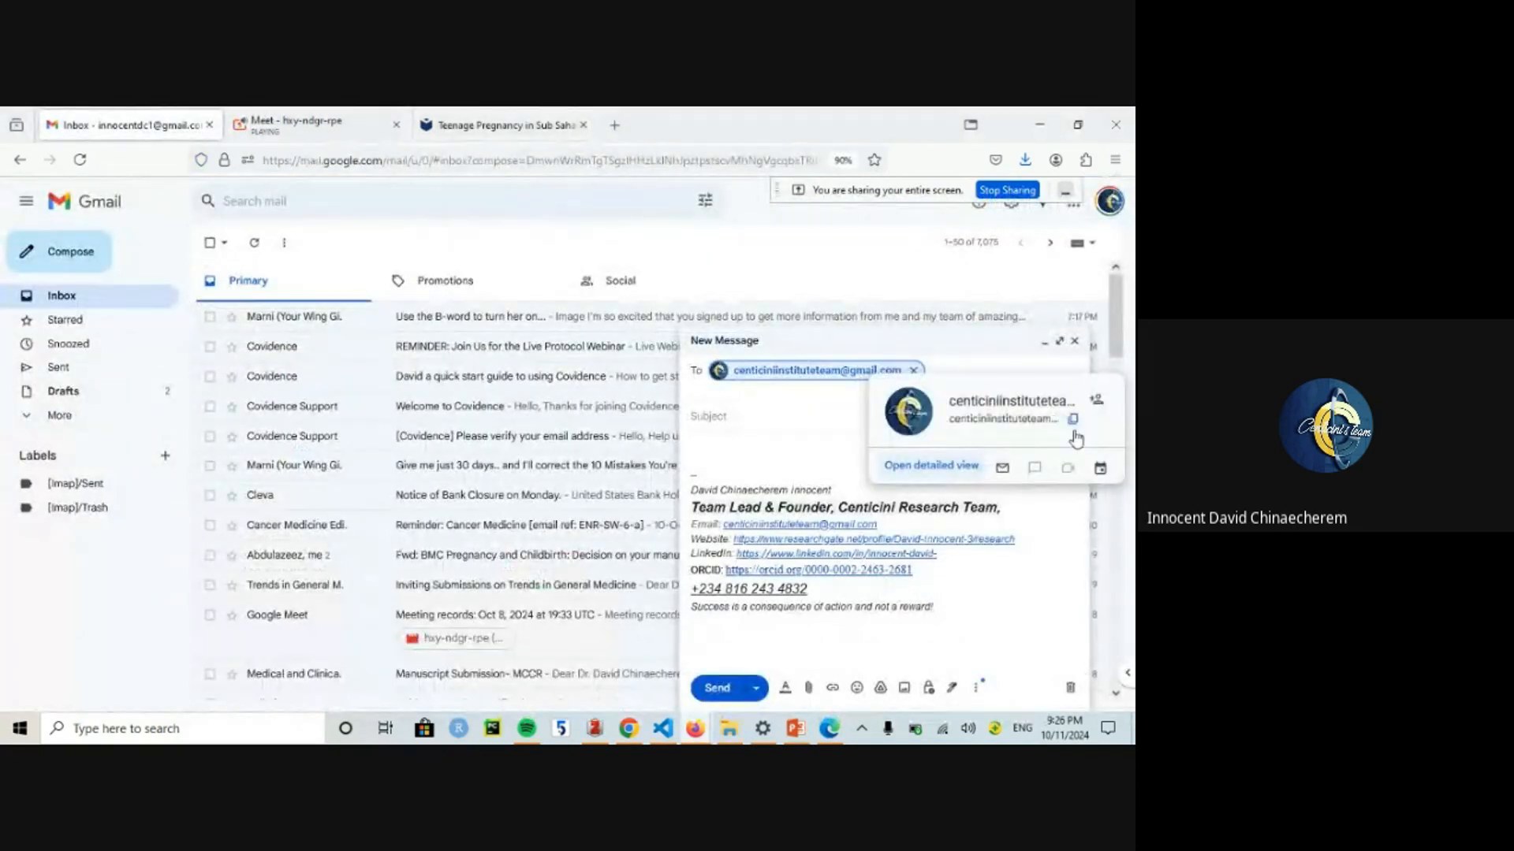
{"action": "left_click", "coordinate": [498, 115]}
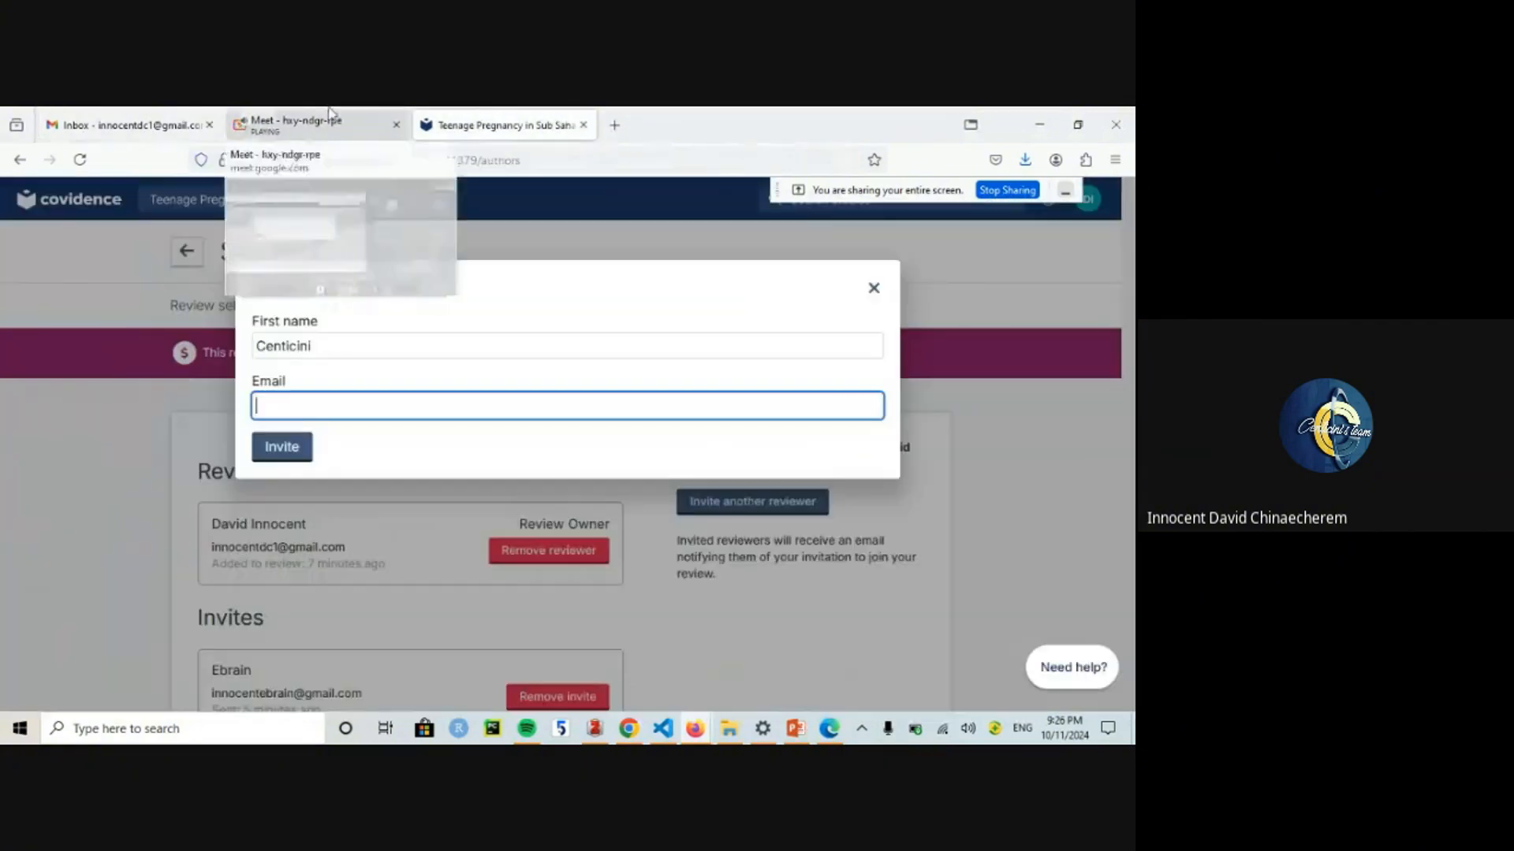
{"action": "left_click", "coordinate": [331, 120]}
{"action": "left_click", "coordinate": [476, 122]}
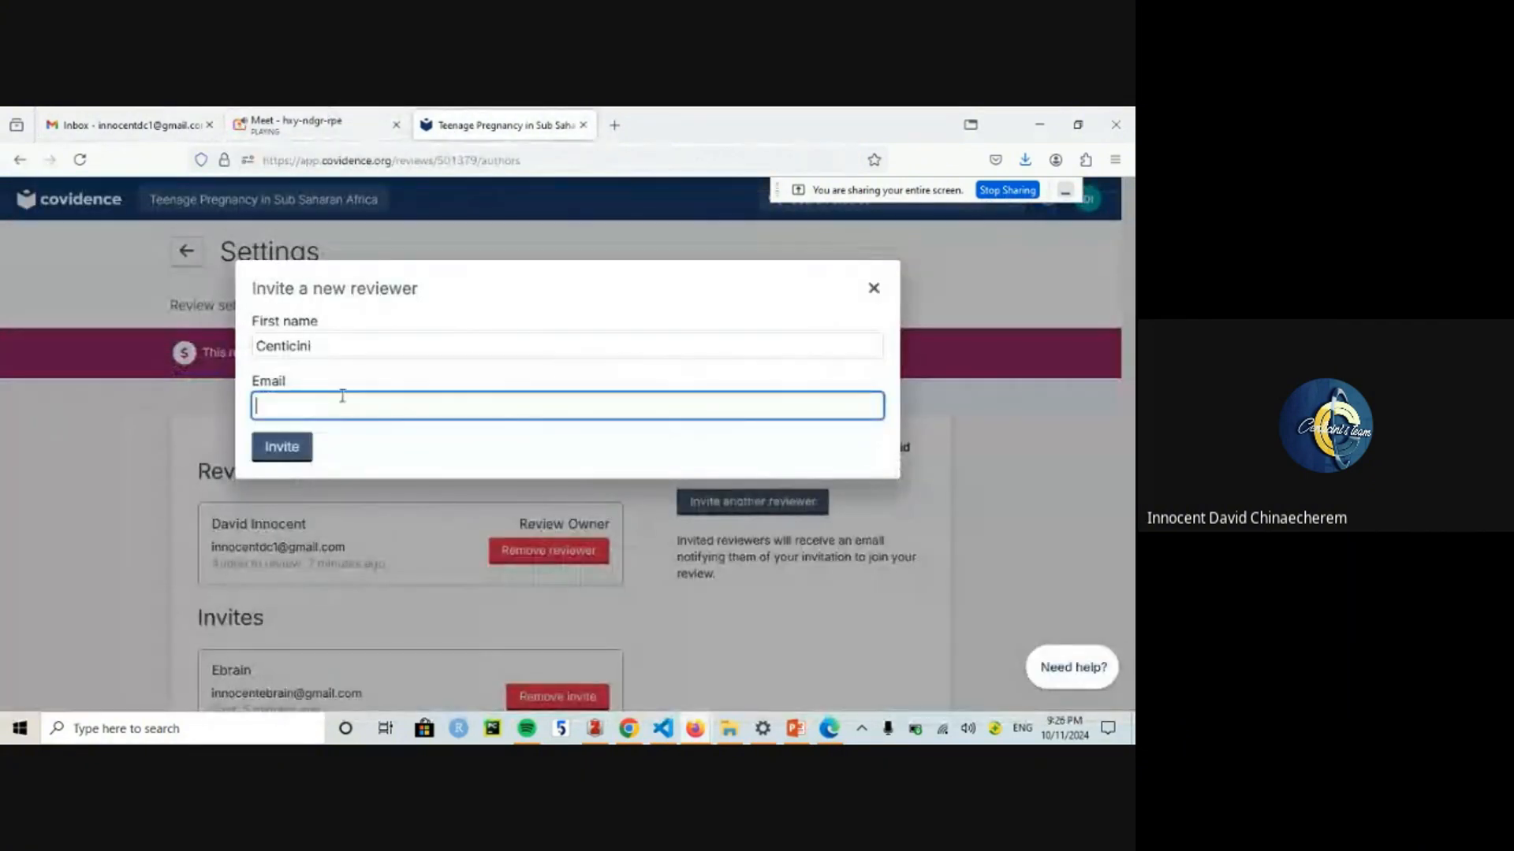
{"action": "key", "text": "ctrl+v"}
{"action": "left_click", "coordinate": [291, 445]}
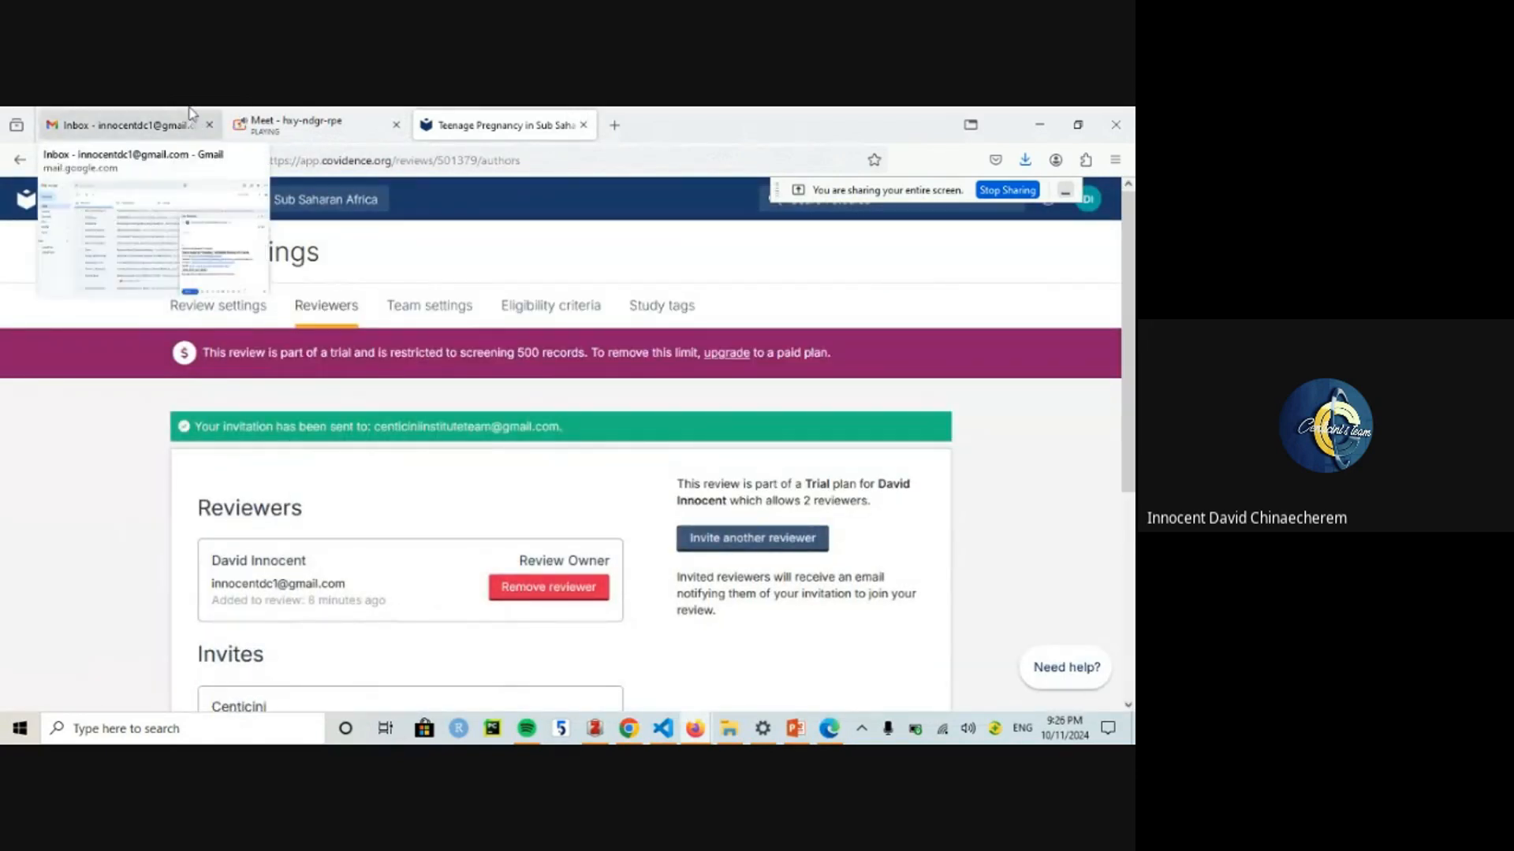
{"action": "left_click", "coordinate": [157, 124]}
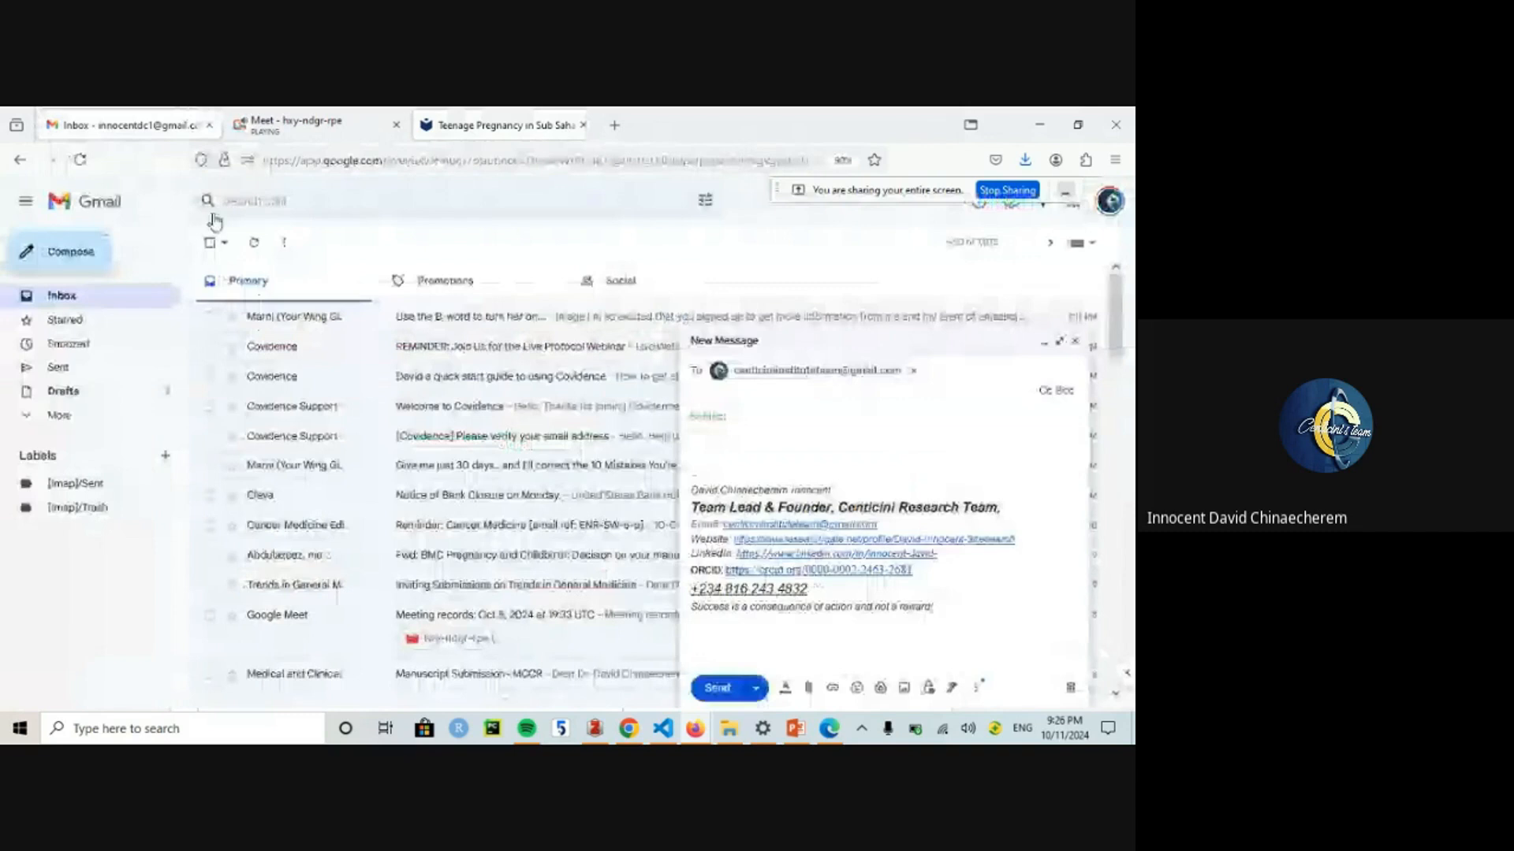
{"action": "left_click", "coordinate": [1069, 348]}
Step: Switch Gmail to the team account and accept the 'You've been invited to Covidence' email invitation
{"action": "left_click", "coordinate": [1111, 202]}
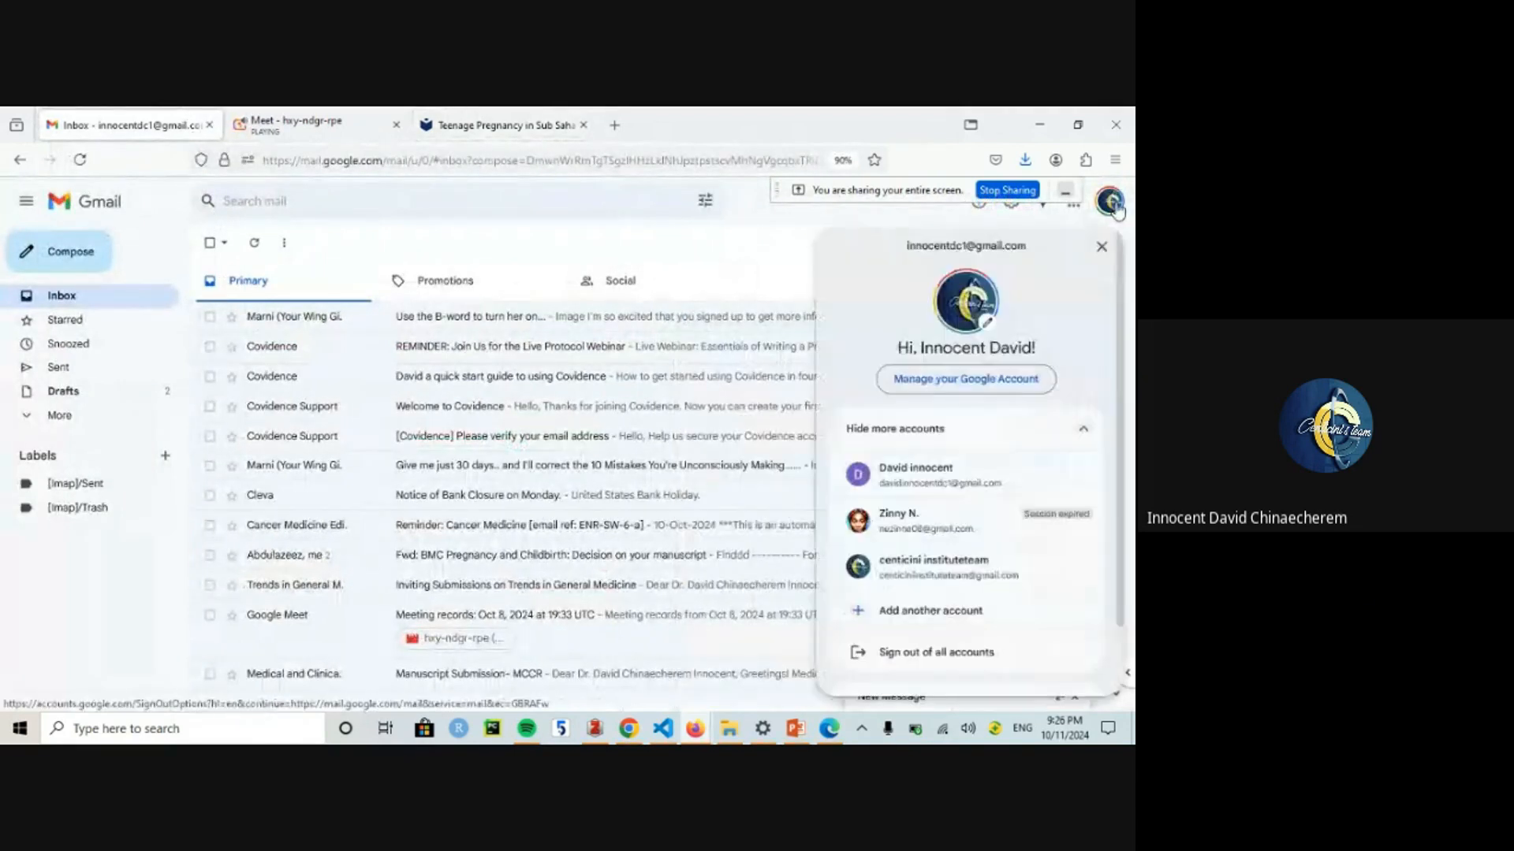
{"action": "left_click", "coordinate": [932, 569]}
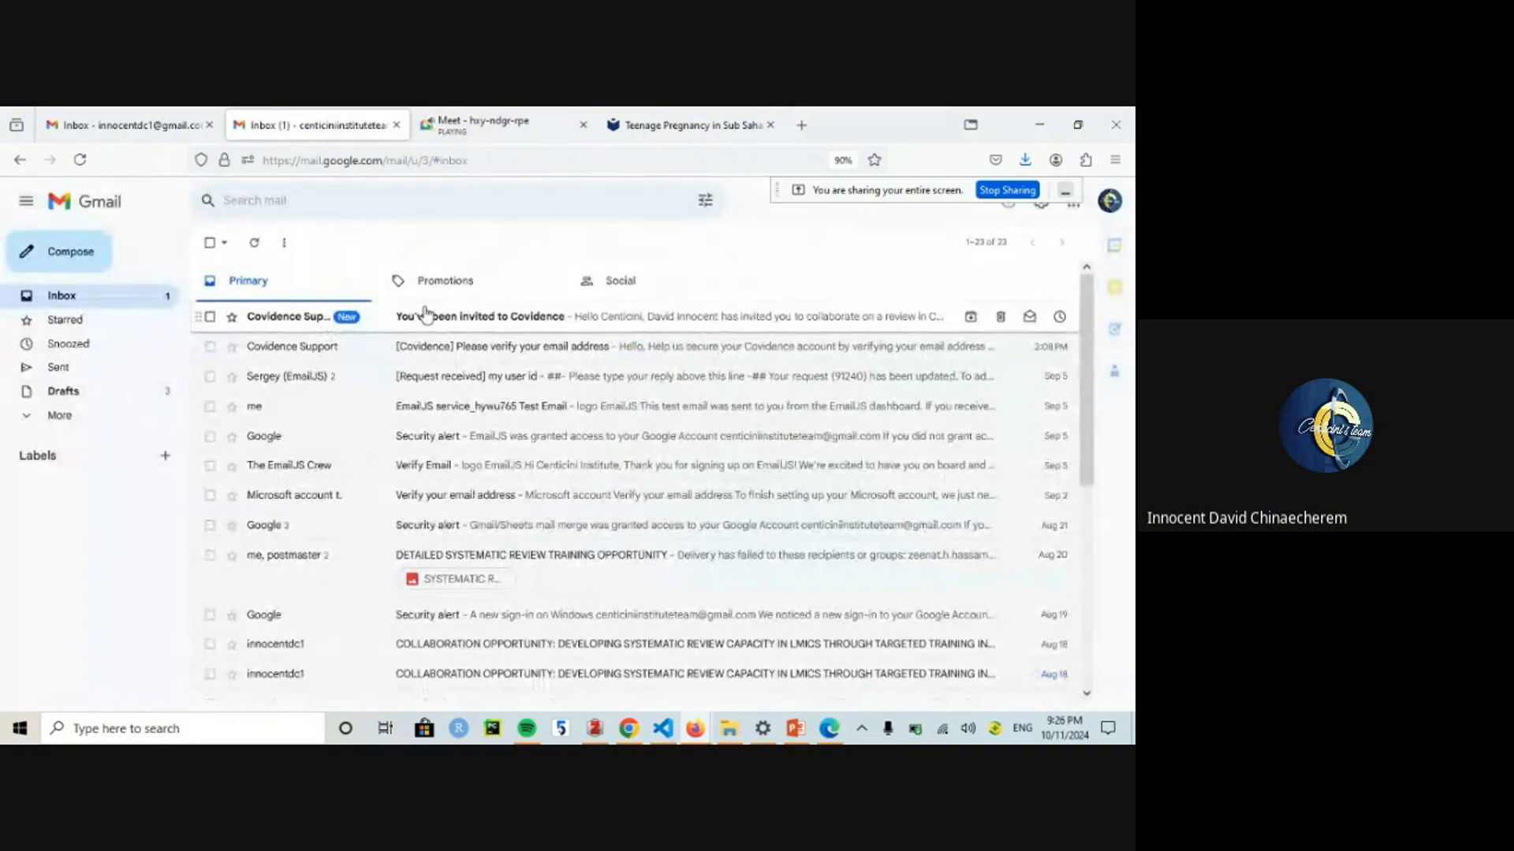
{"action": "left_click", "coordinate": [426, 315]}
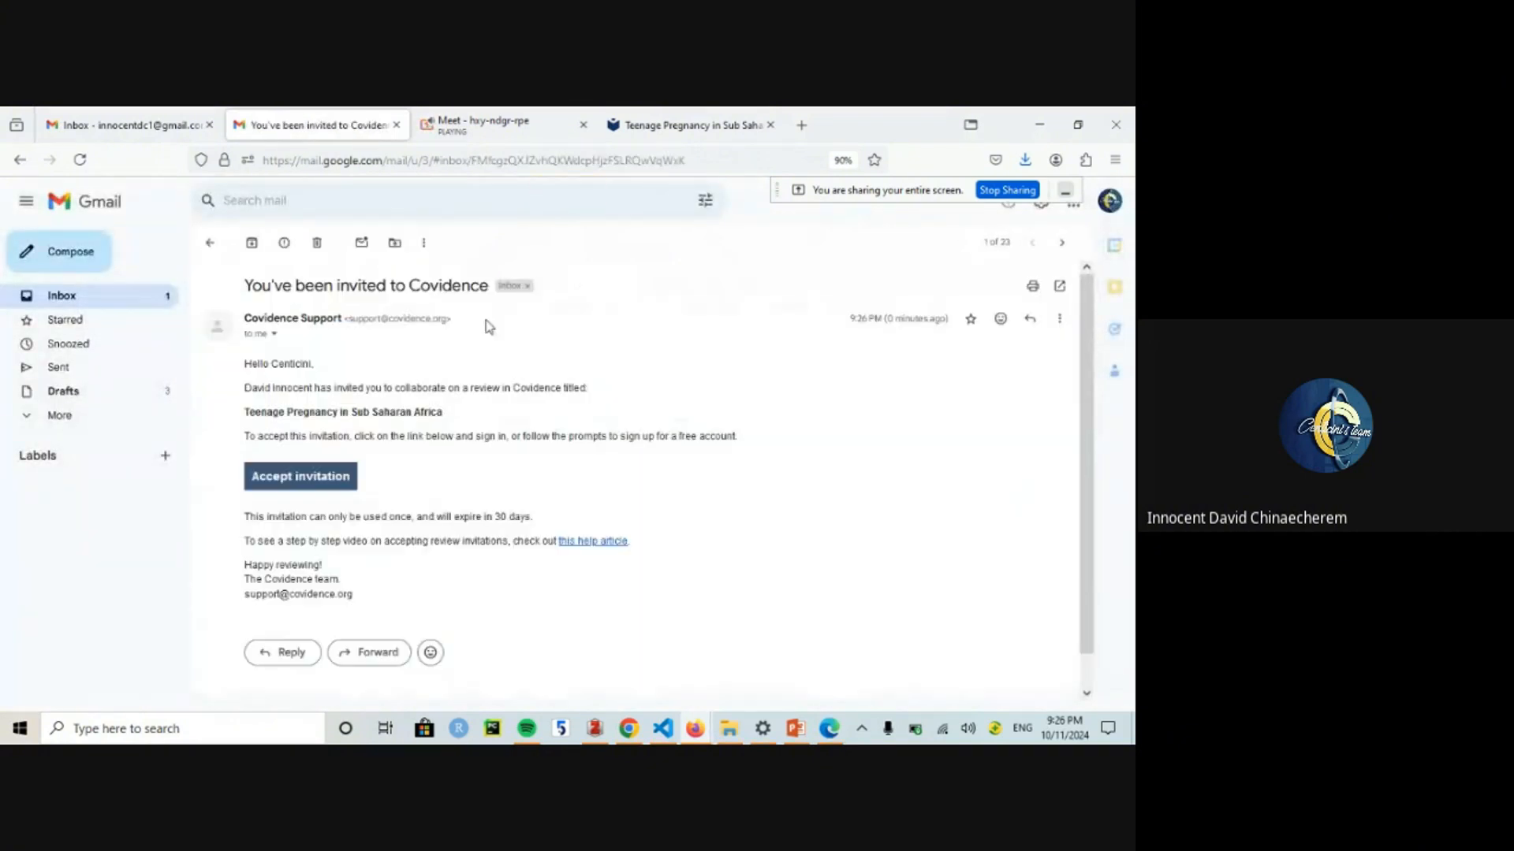
{"action": "left_click", "coordinate": [316, 486]}
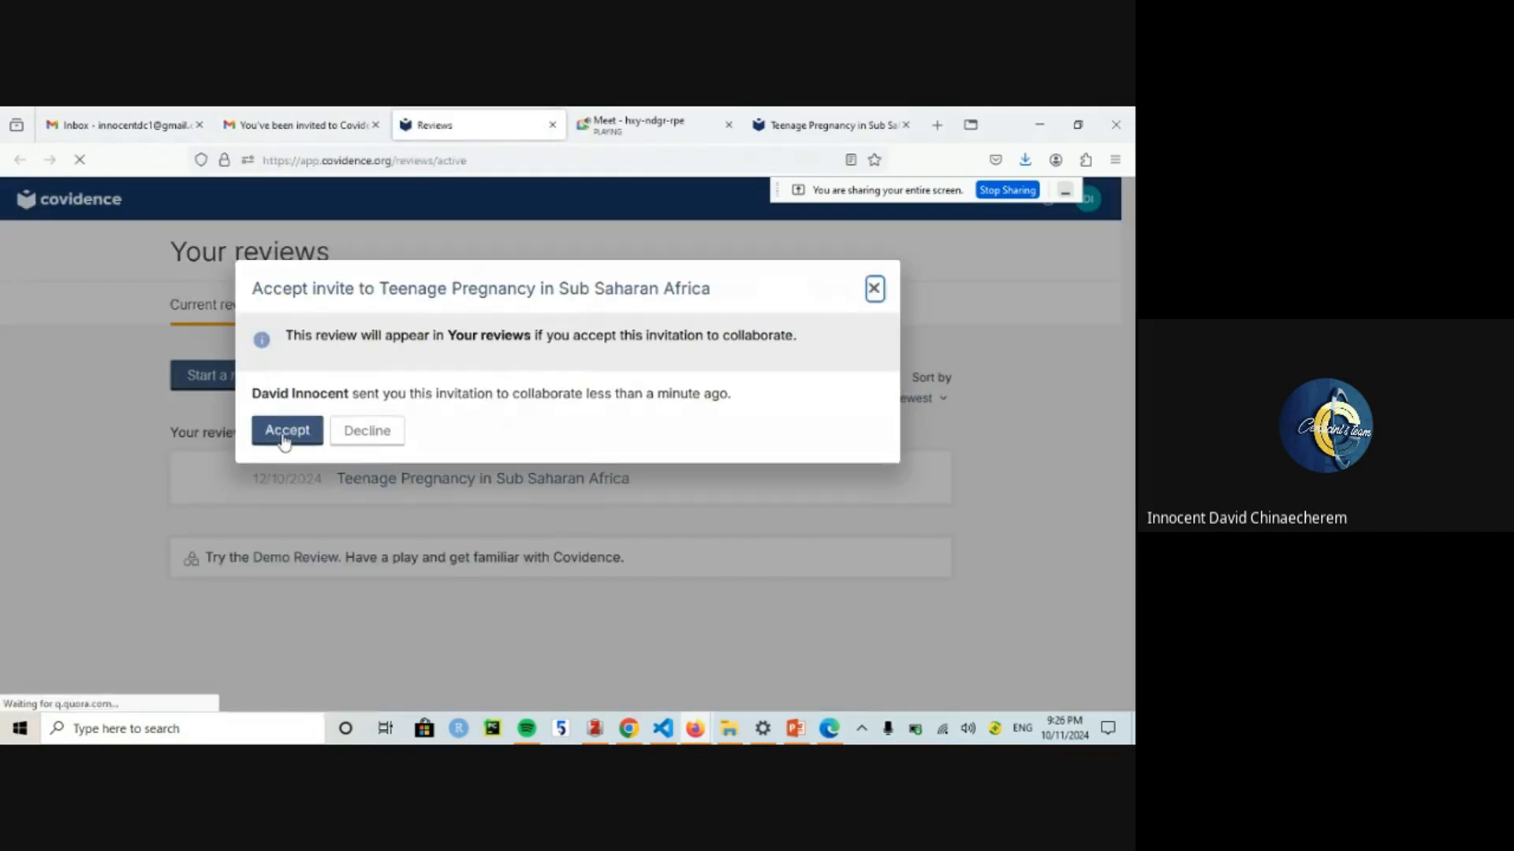
Step: Accept the invite to Teenage Pregnancy in Sub Saharan Africa and dismiss the screening tip
{"action": "left_click", "coordinate": [284, 436]}
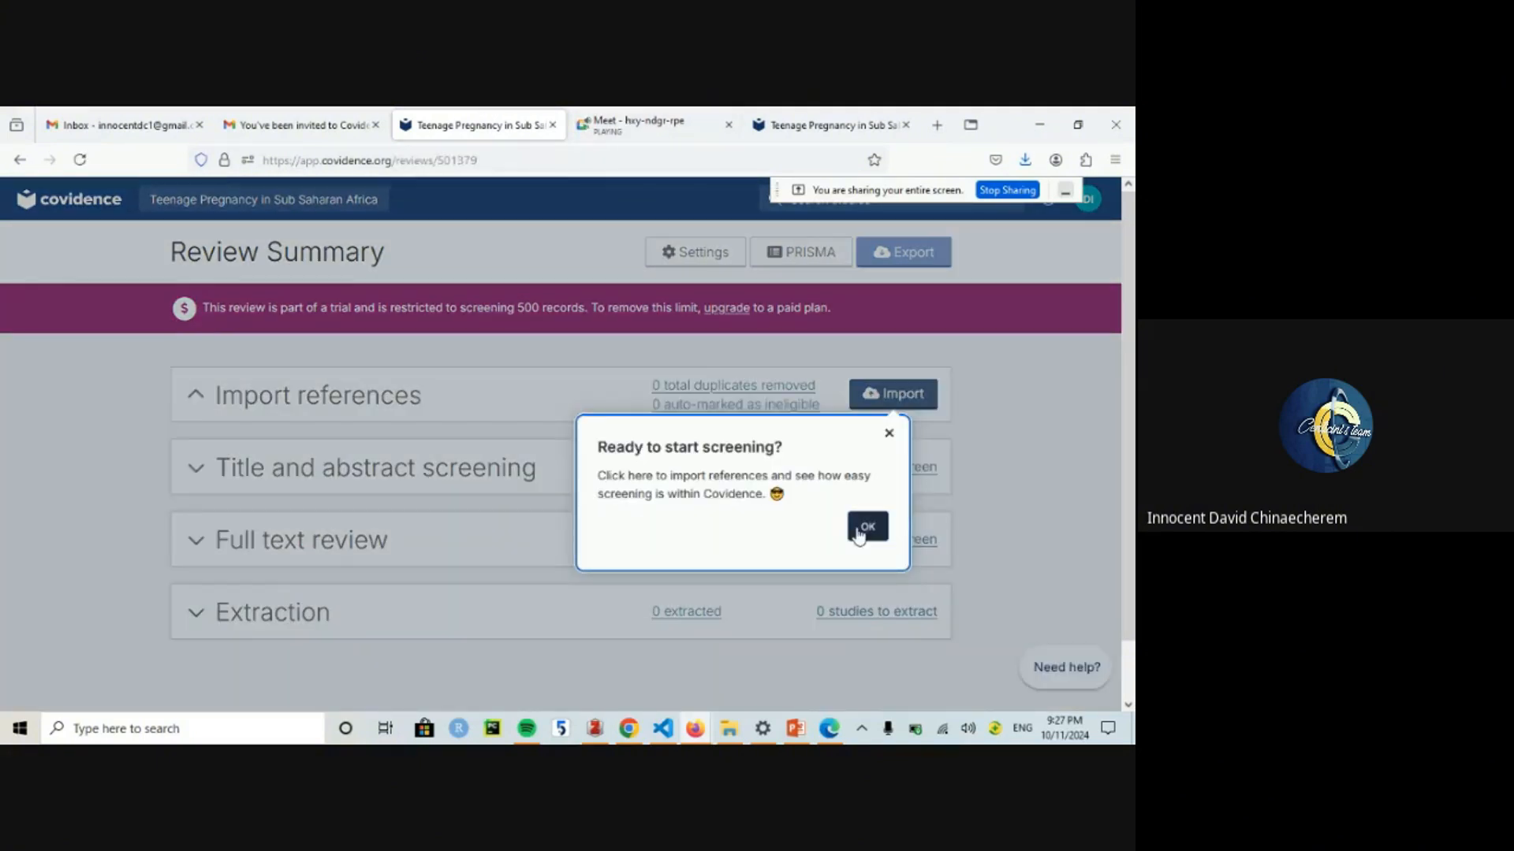
{"action": "left_click", "coordinate": [867, 527]}
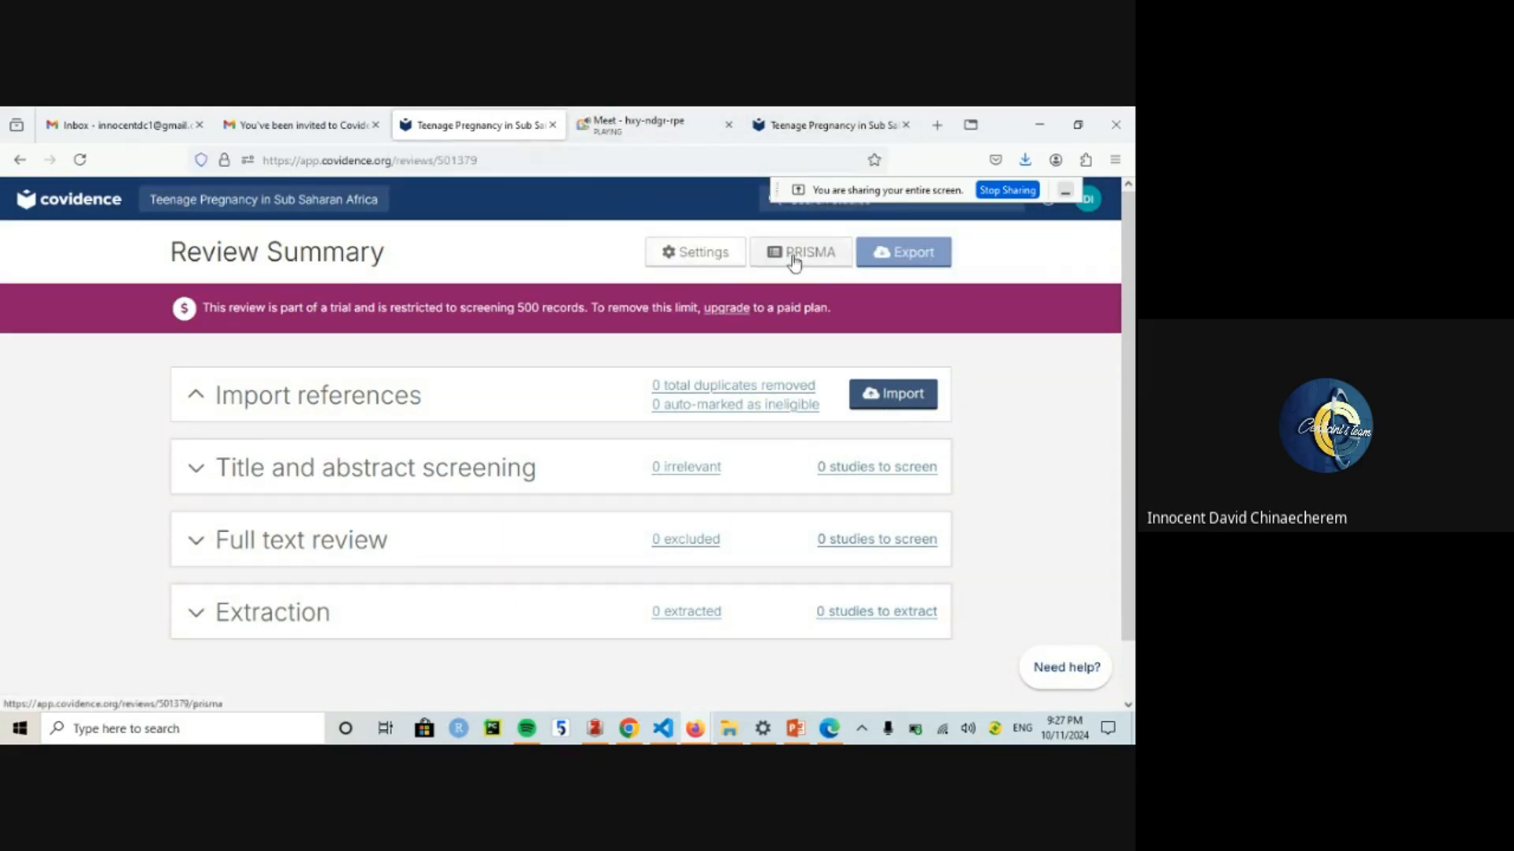
Step: Glance at the Settings > Reviewers tab, then return to the Review Summary
{"action": "left_click", "coordinate": [808, 123]}
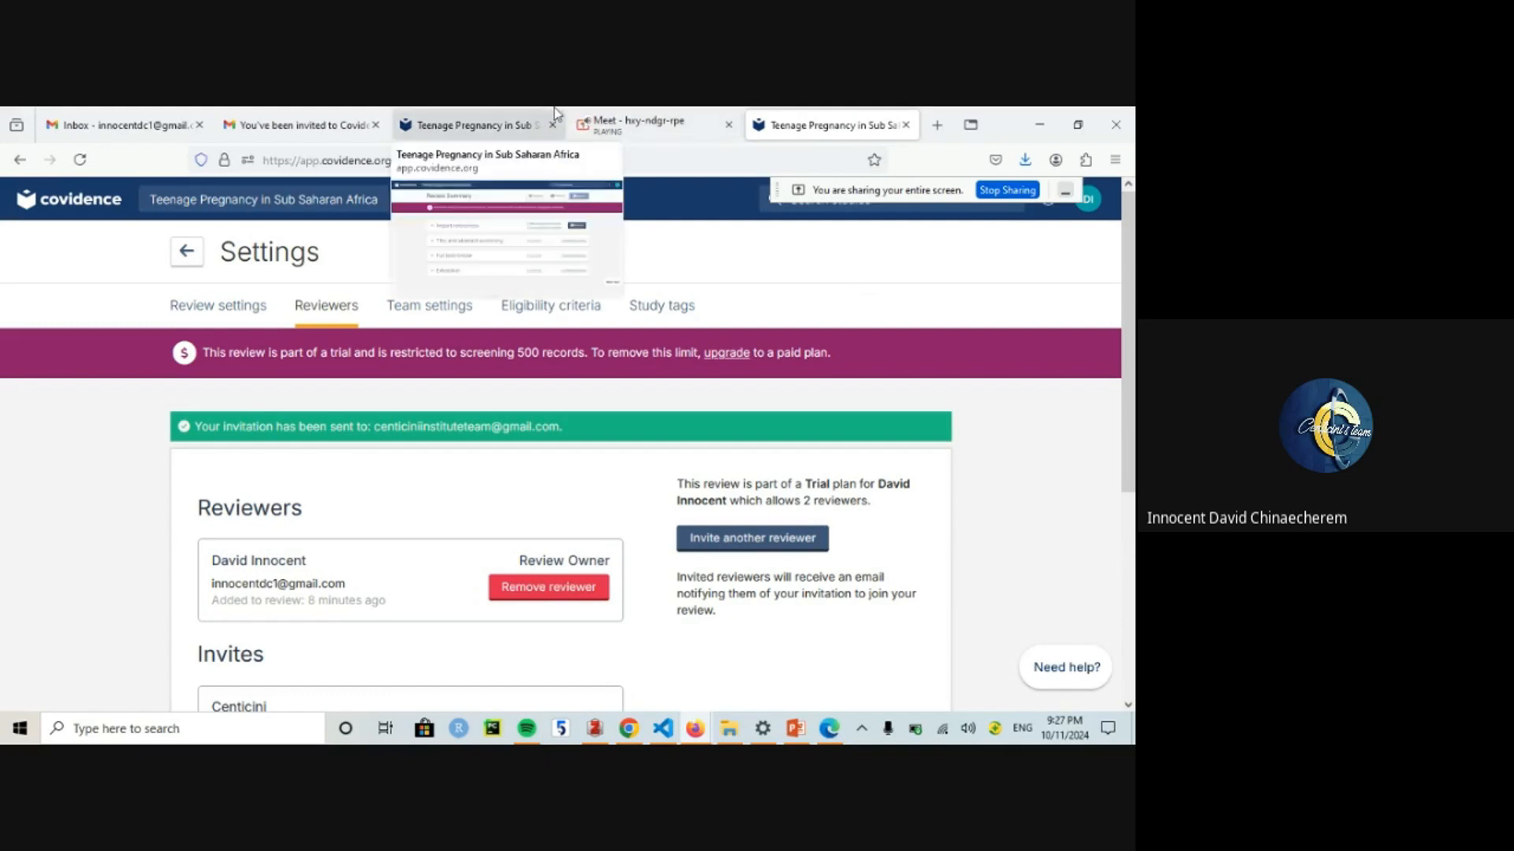
{"action": "left_click", "coordinate": [473, 125]}
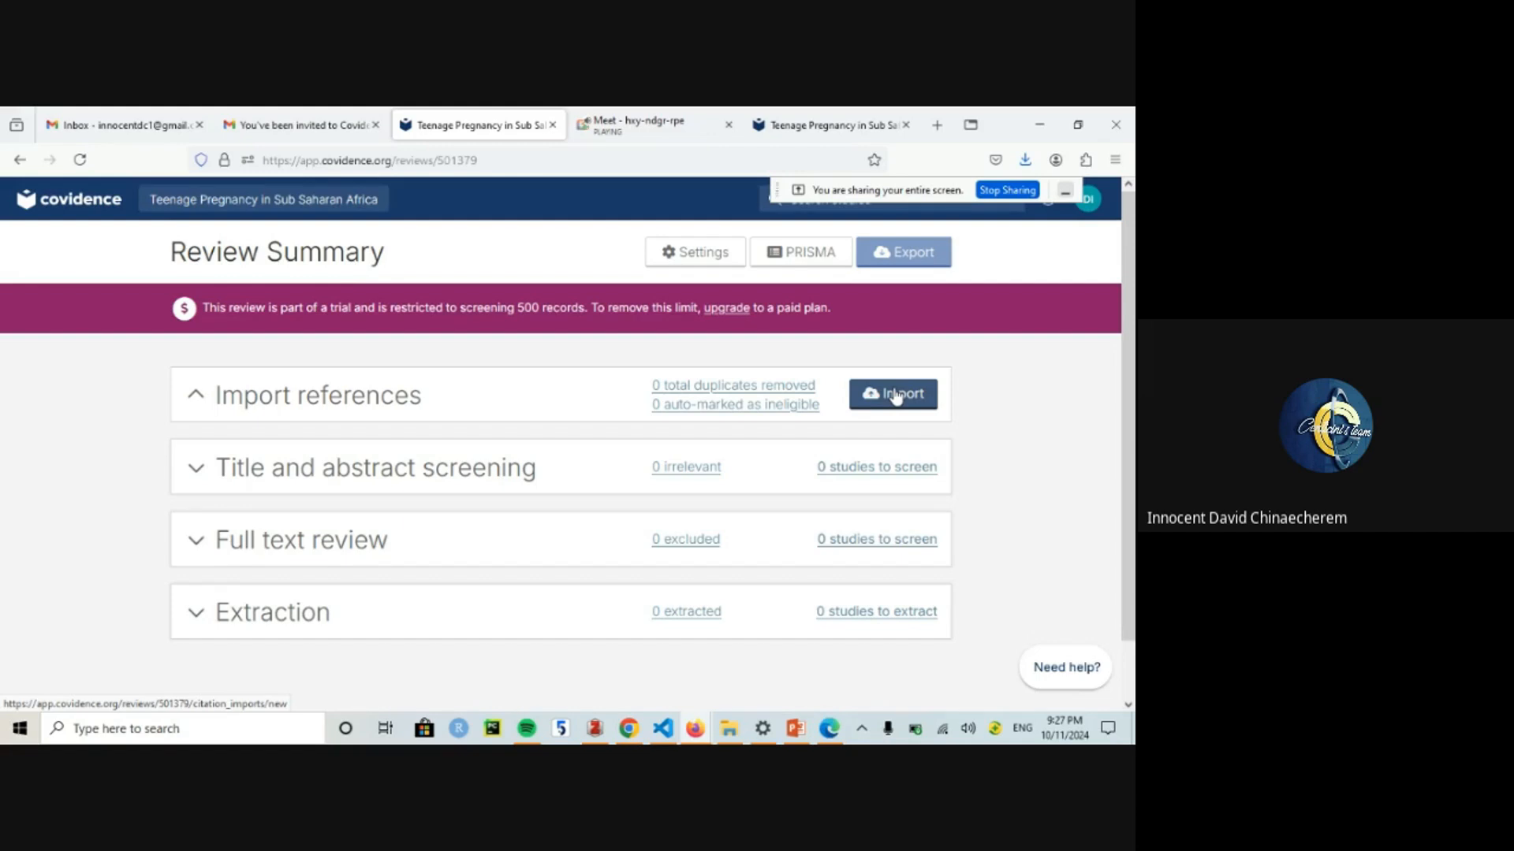
Step: Create a Word document named DOCUMENT FOR REFRESHER in the training folder and open it
{"action": "left_click", "coordinate": [729, 729]}
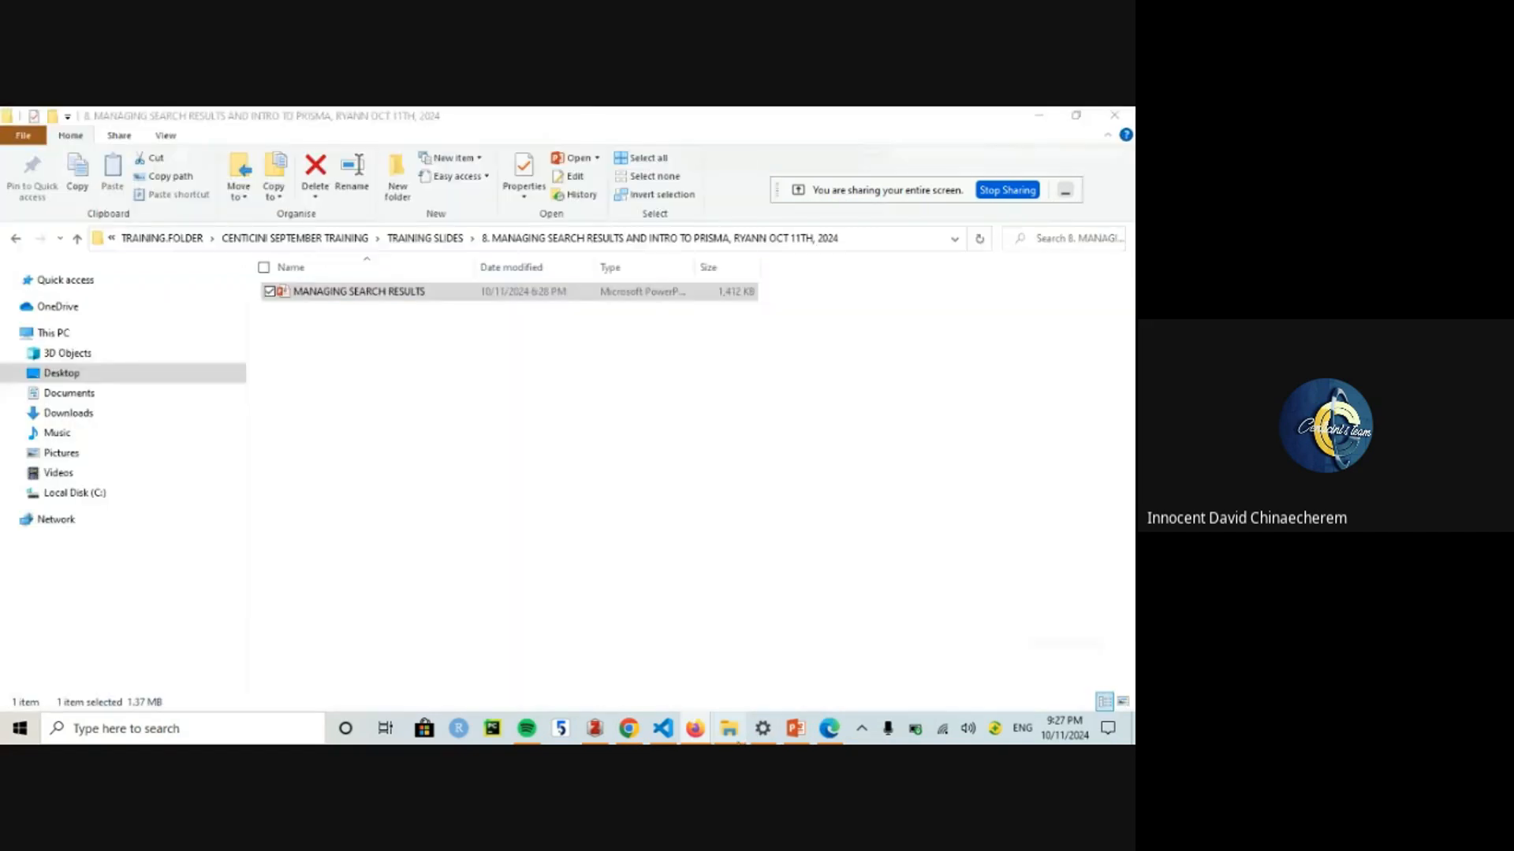
{"action": "right_click", "coordinate": [473, 407]}
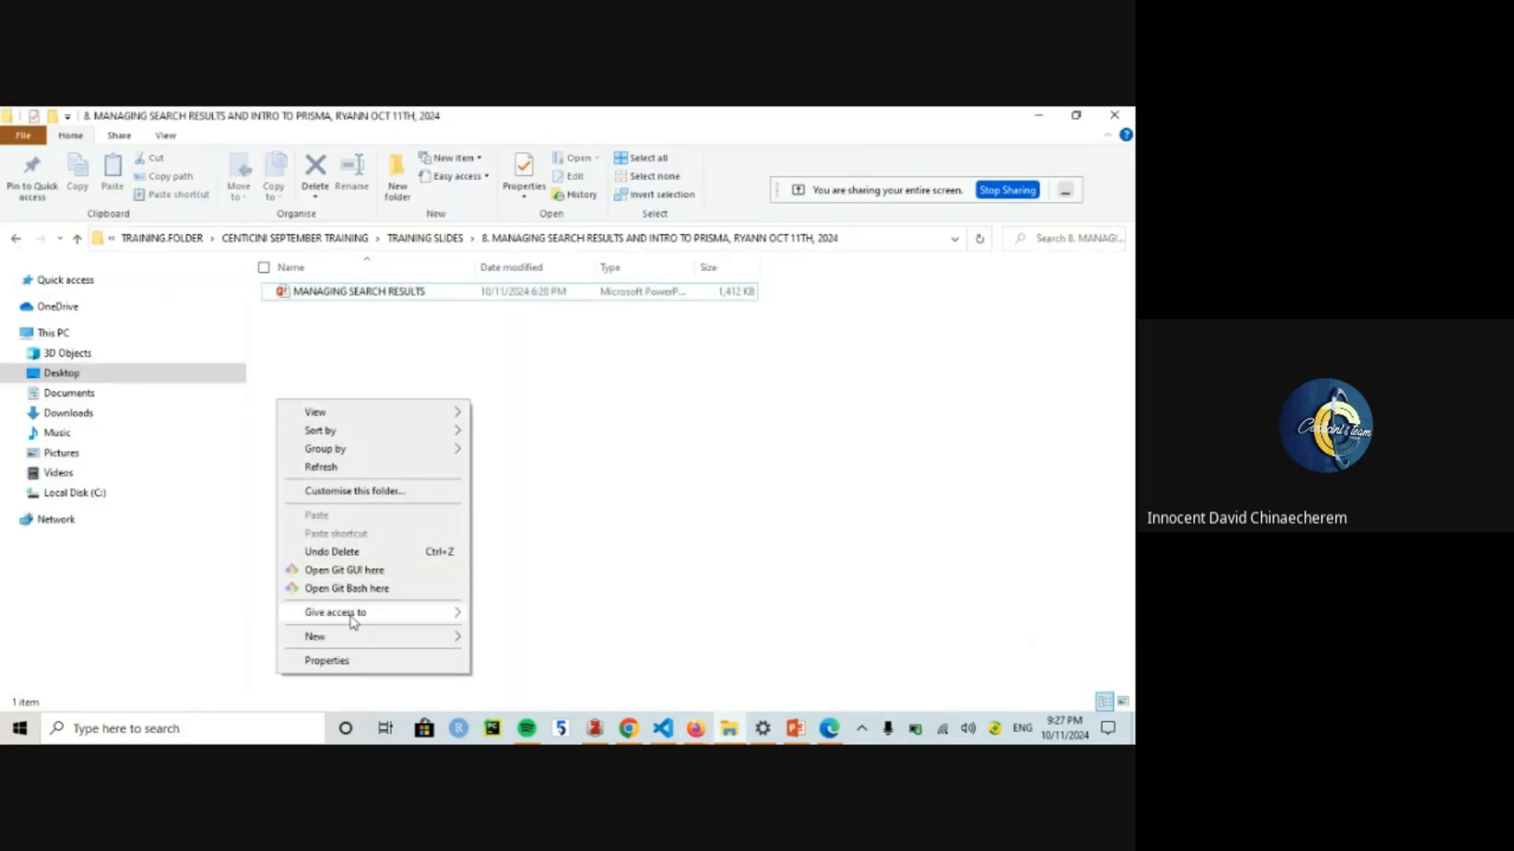
{"action": "mouse_move", "coordinate": [345, 640]}
{"action": "left_click", "coordinate": [562, 527]}
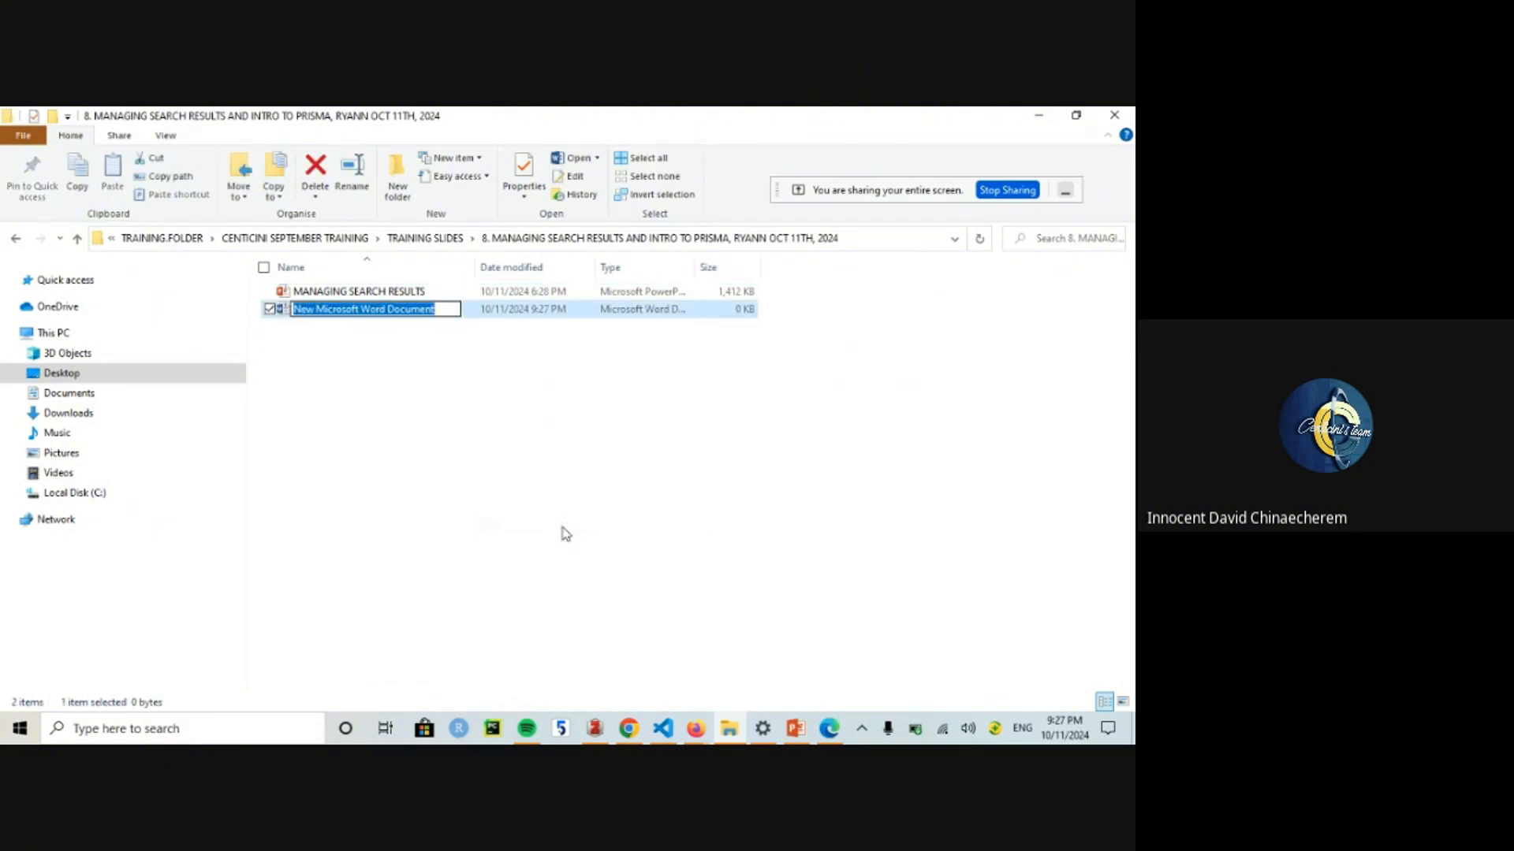
{"action": "type", "text": "DOCUMENT"}
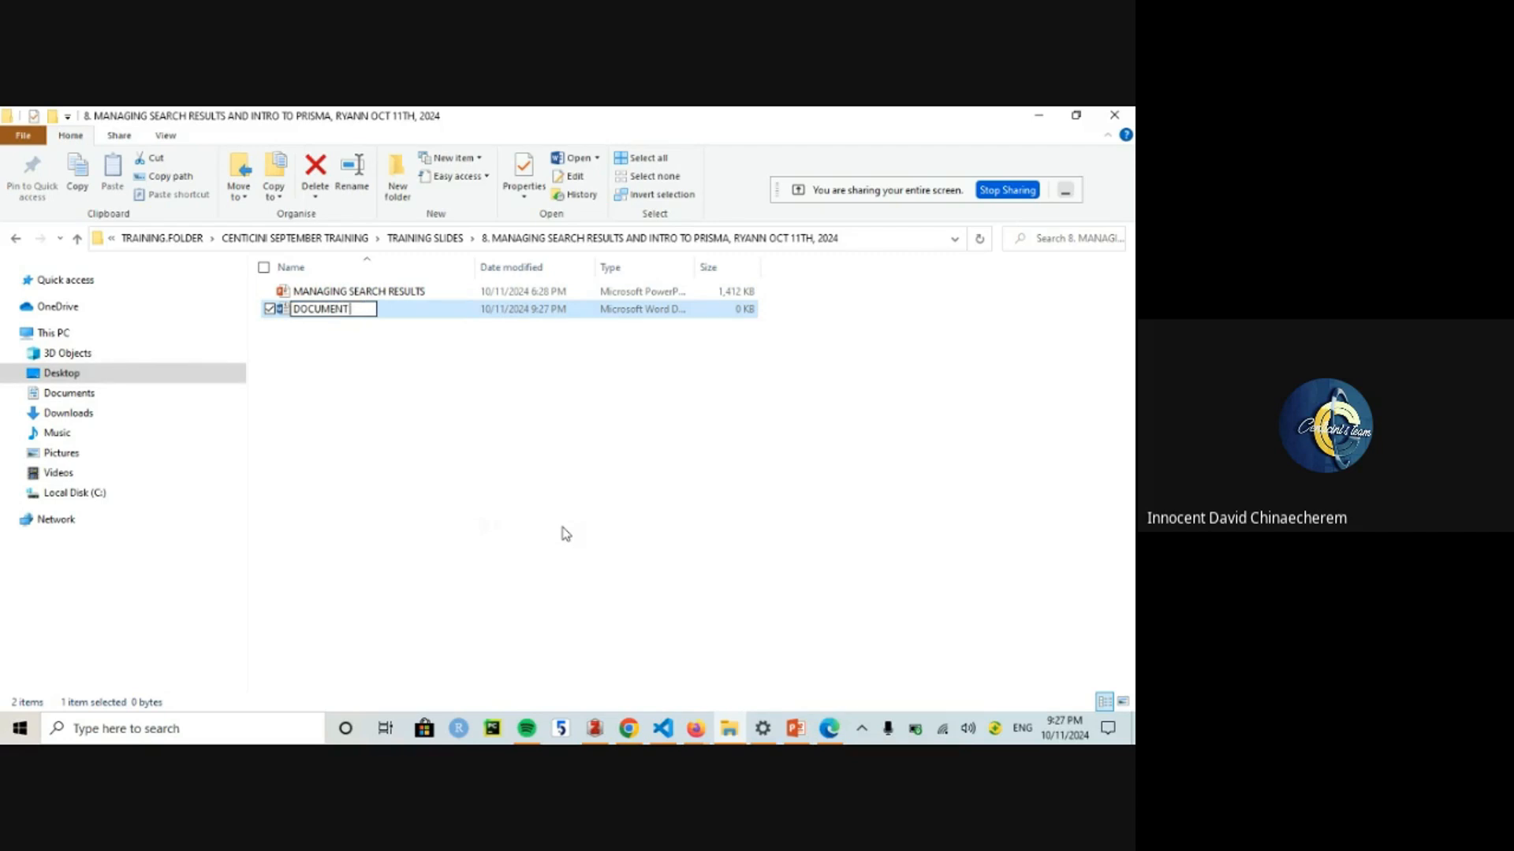
{"action": "type", "text": " FOR REFRESH"}
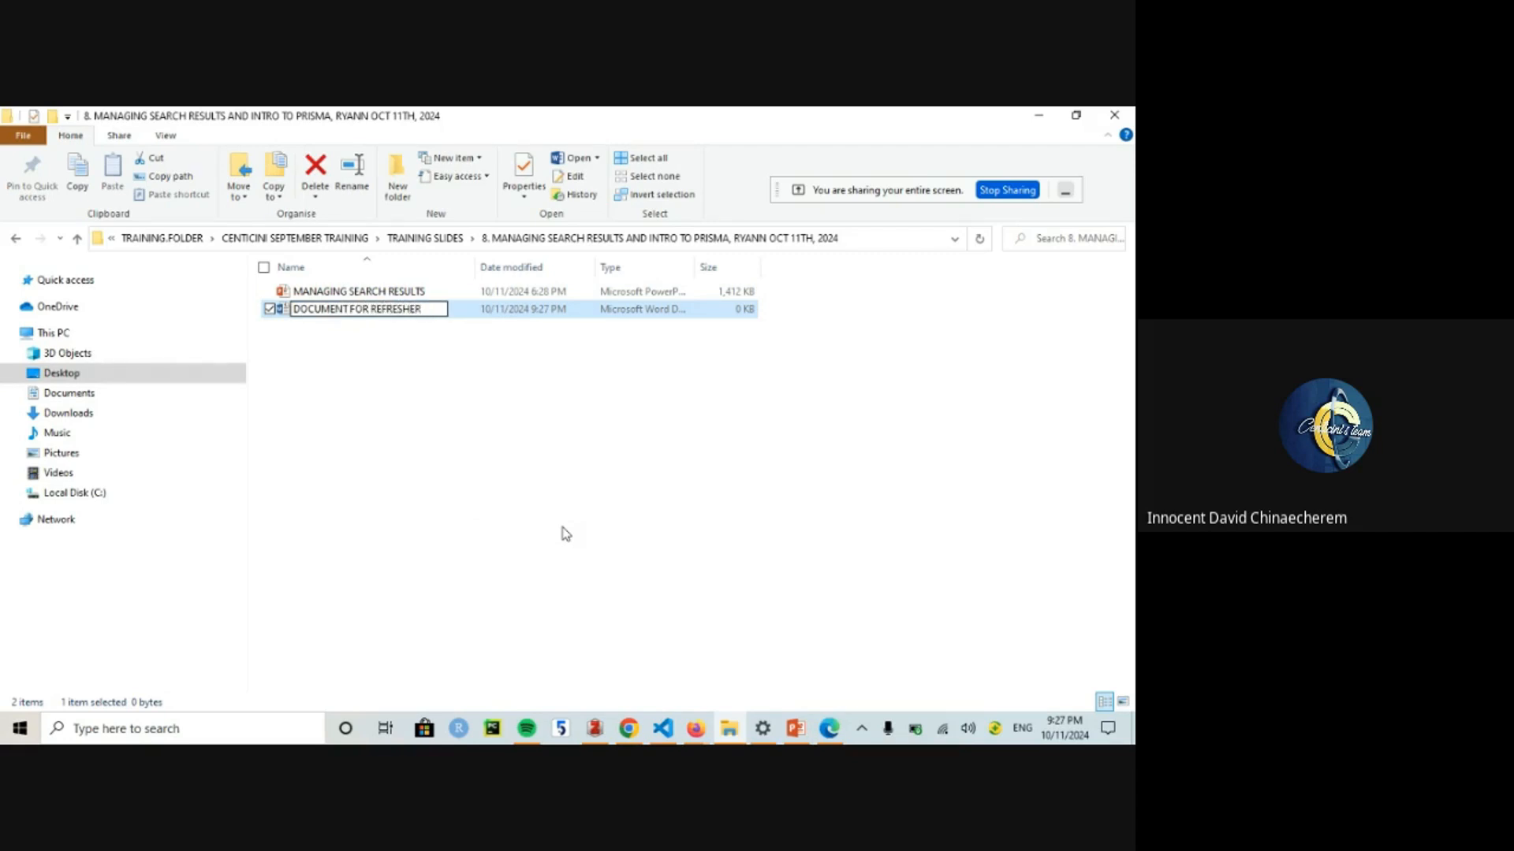
{"action": "type", "text": "ER"}
{"action": "key", "text": "Return"}
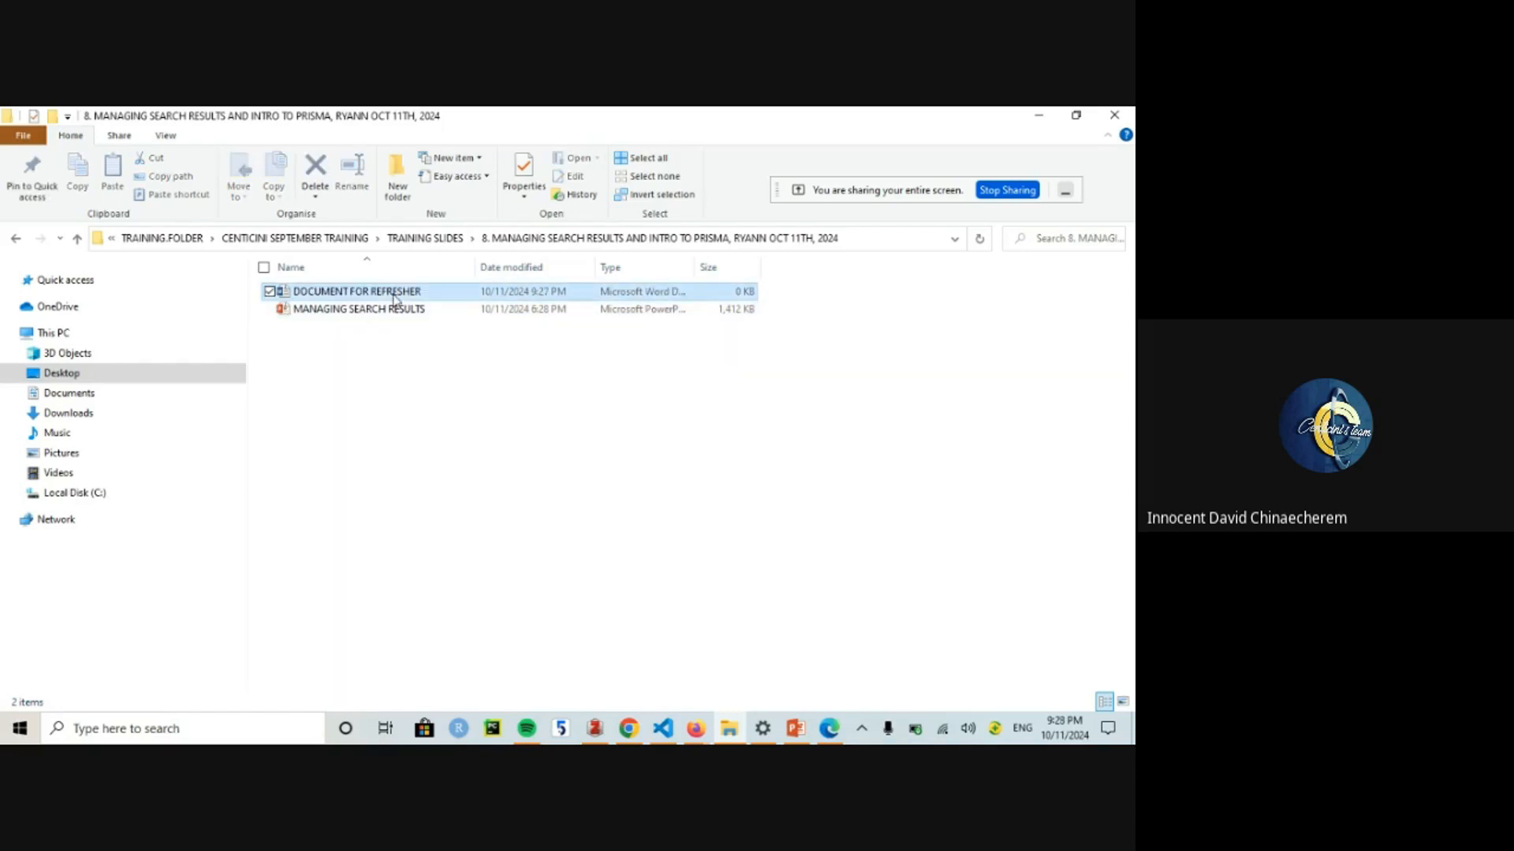
{"action": "double_click", "coordinate": [394, 296]}
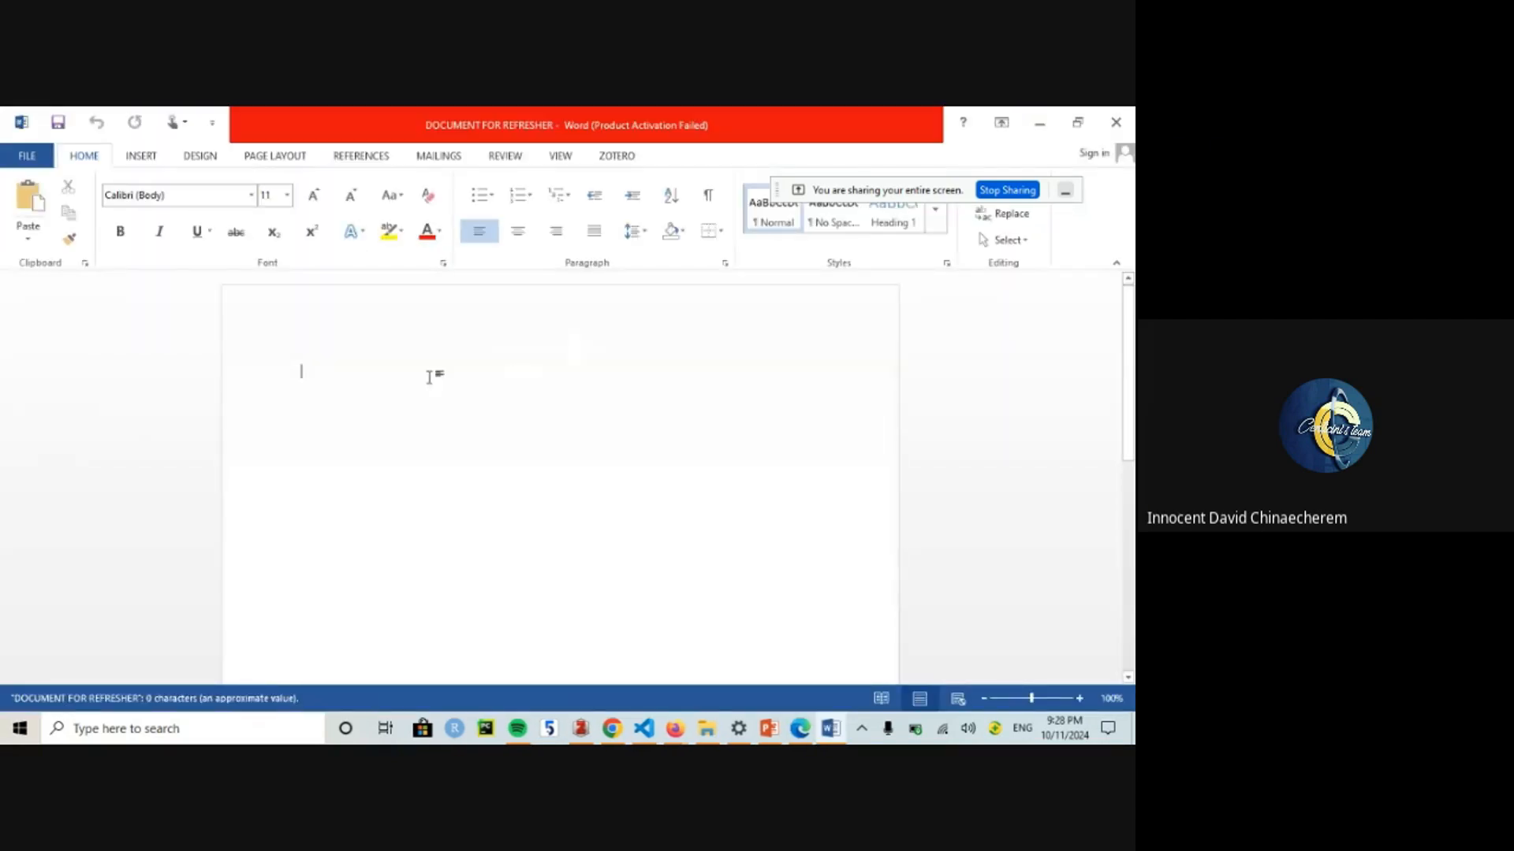
Step: Type the title 'Determinants of Teenage Pregnancy in Sub-saharan Africa'
{"action": "key", "text": "Escape"}
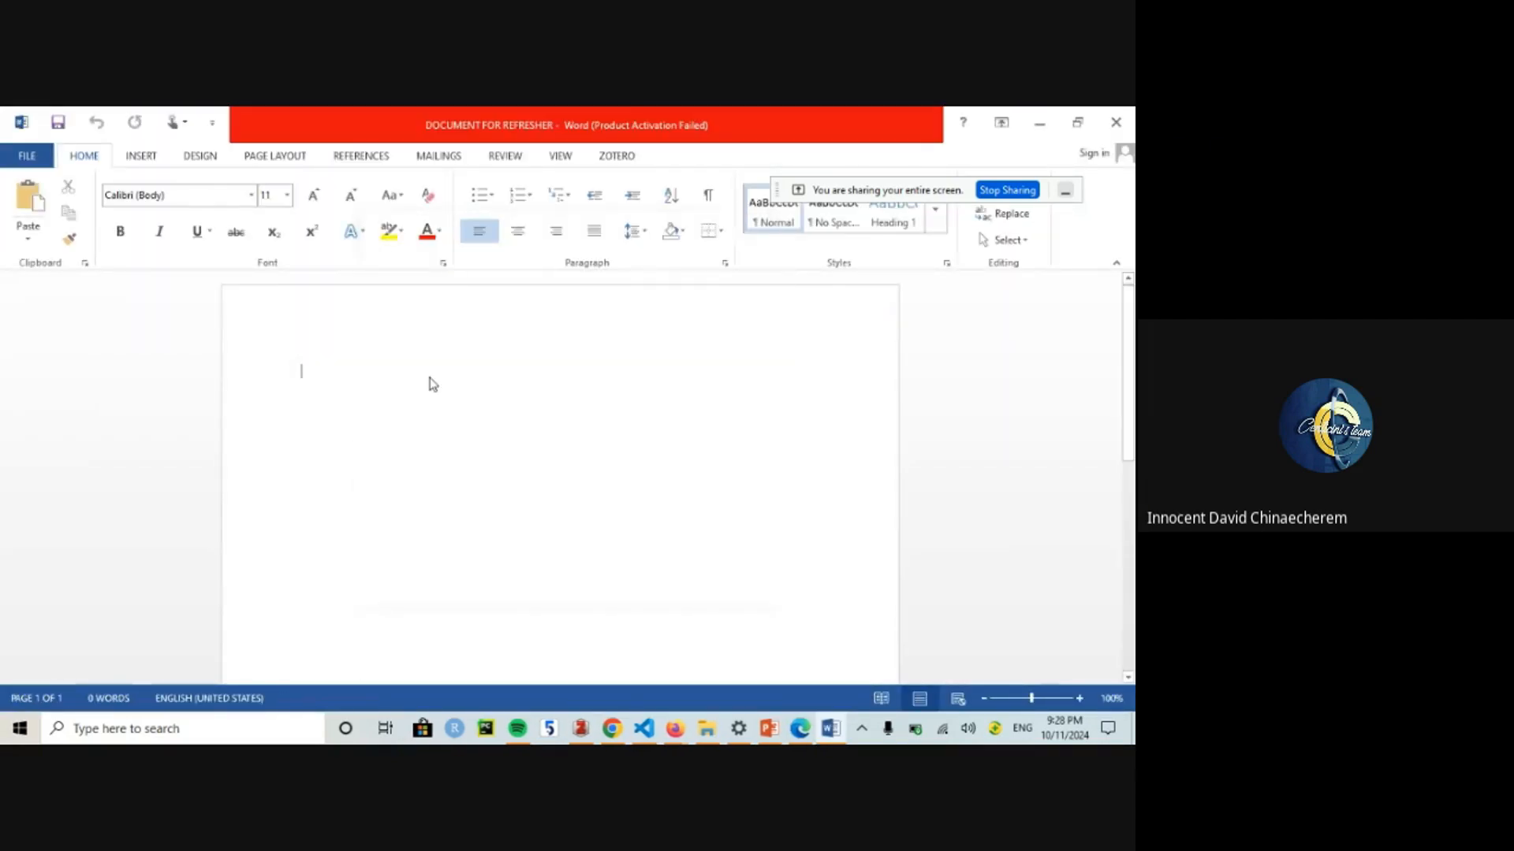
{"action": "type", "text": "Teenage"}
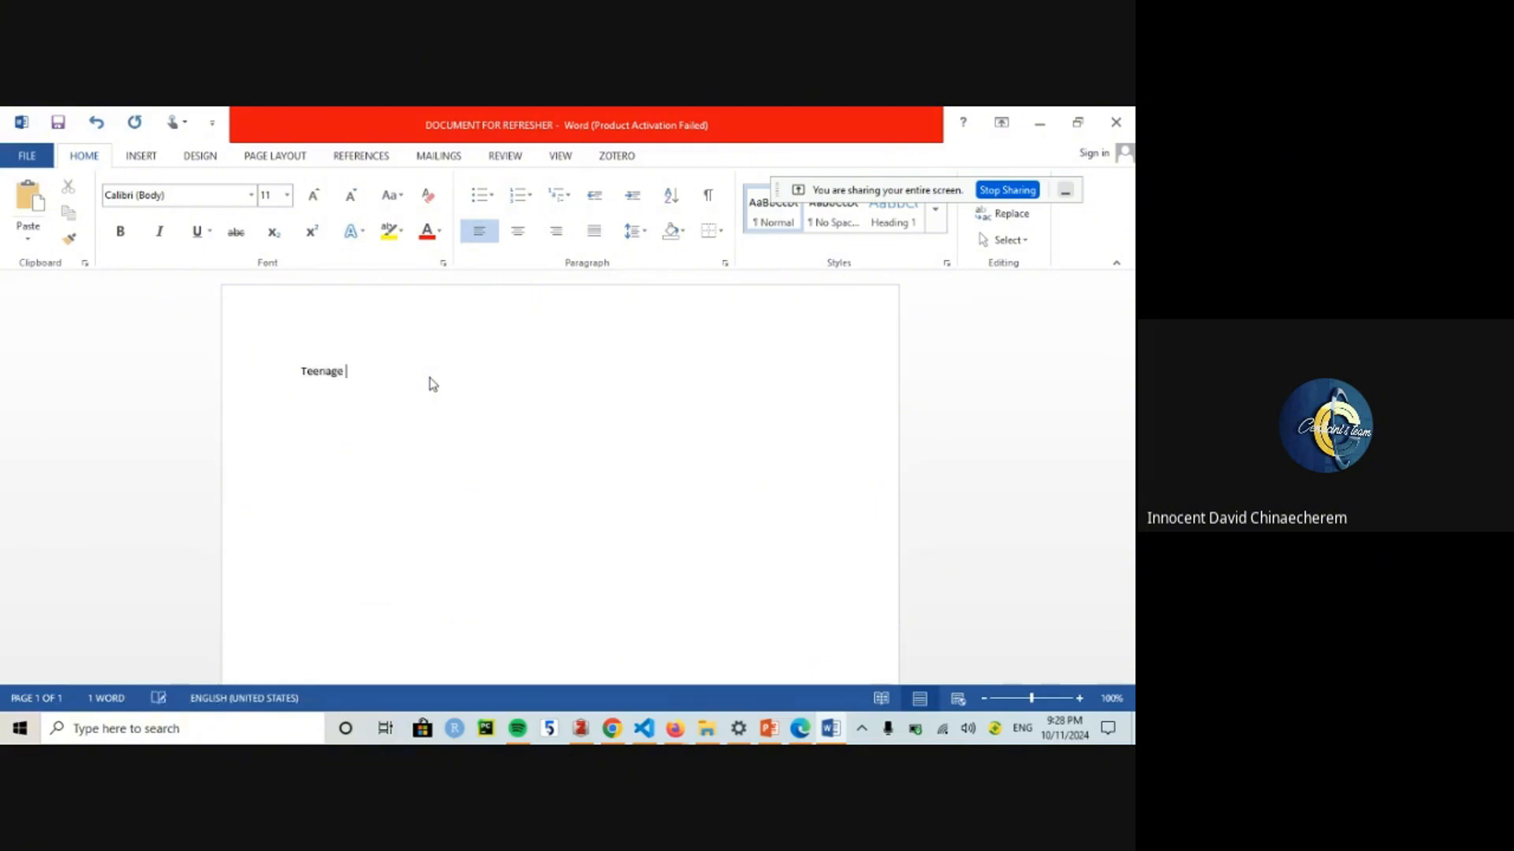
{"action": "key", "text": "BackSpace"}
{"action": "key", "text": "BackSpace"}
{"action": "key", "text": "BackSpace"}
{"action": "key", "text": "BackSpace"}
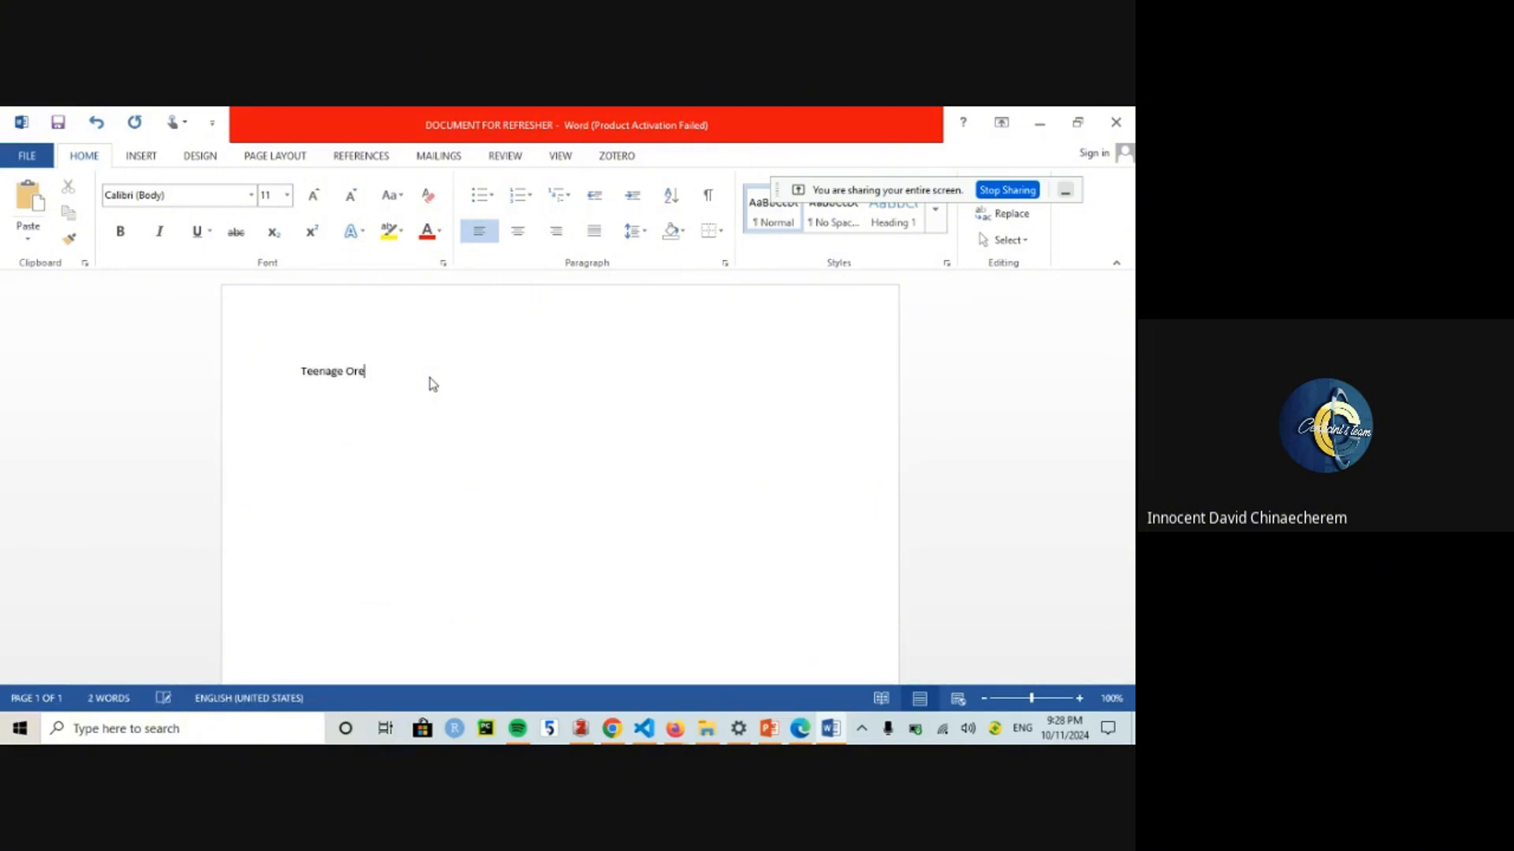
{"action": "type", "text": "Pregnancy for"}
{"action": "type", "text": "Su"}
{"action": "type", "text": "bsaharan Africa"}
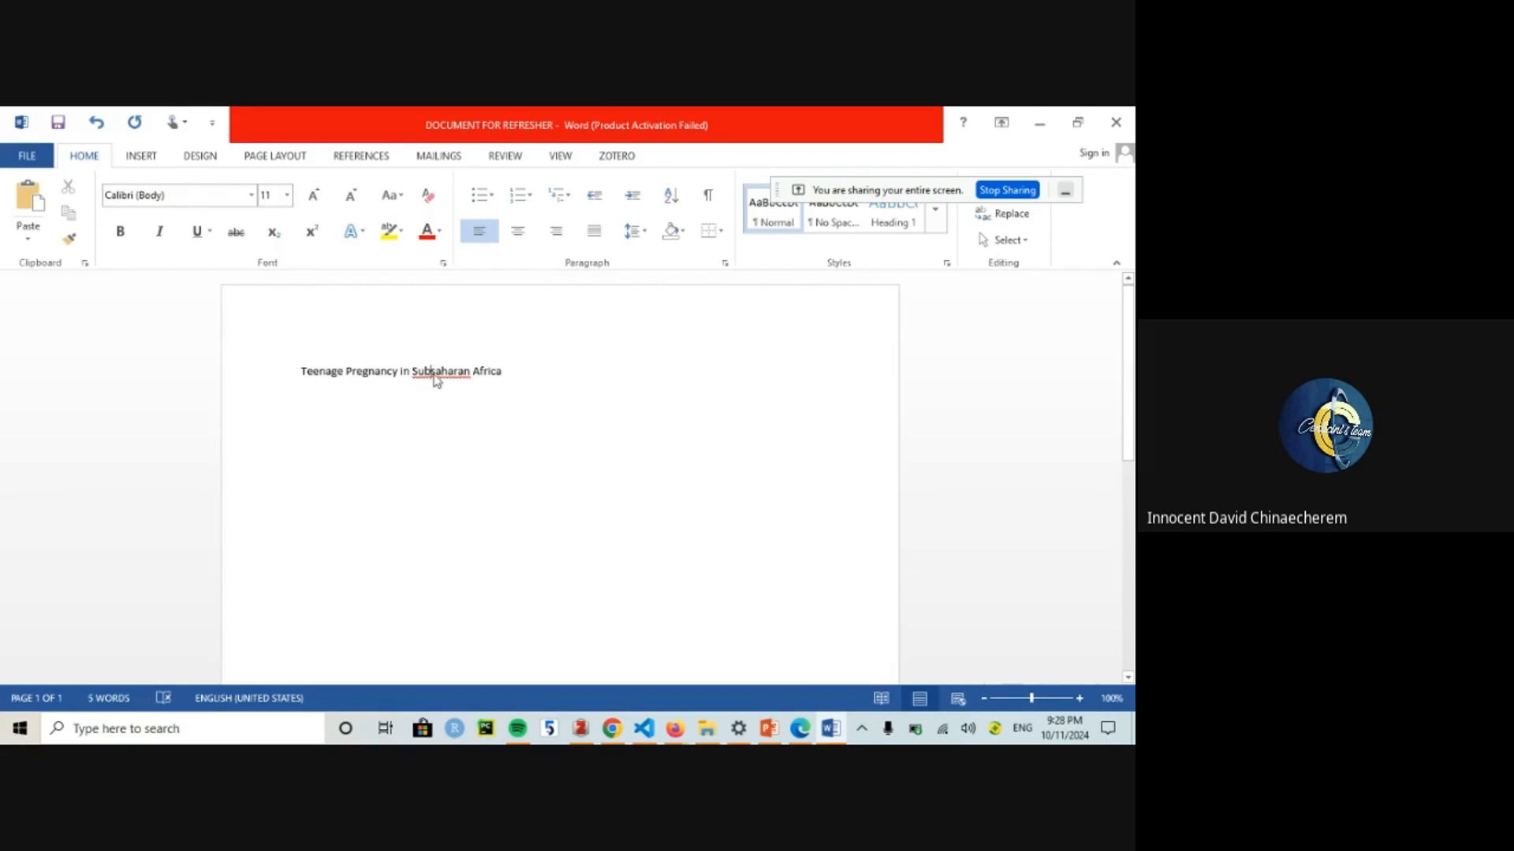
{"action": "type", "text": "-"}
{"action": "left_click", "coordinate": [299, 371]}
{"action": "type", "text": "Factor"}
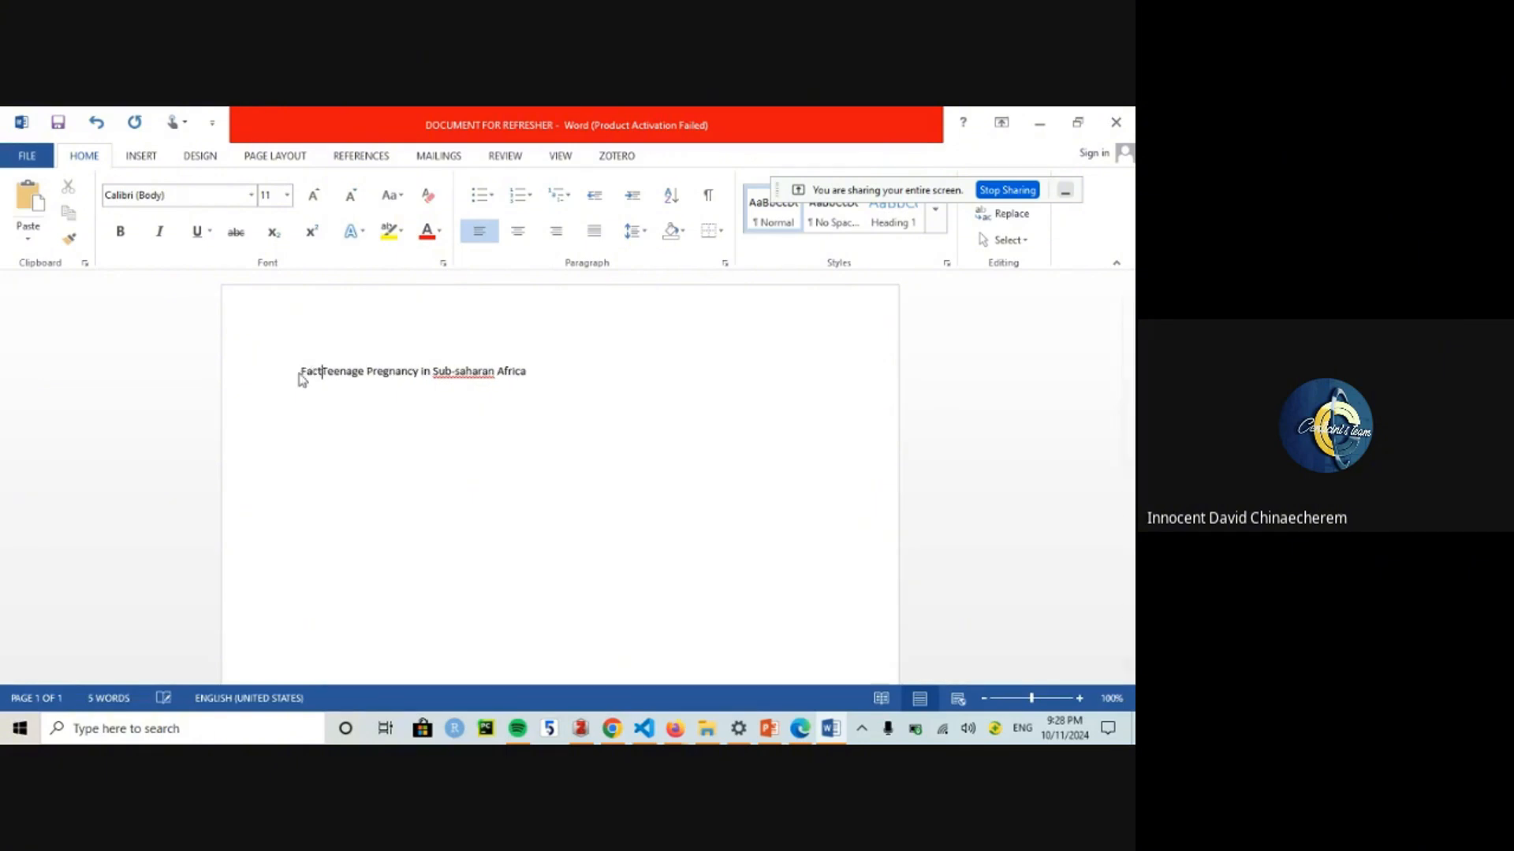
{"action": "type", "text": "s"}
{"action": "key", "text": "BackSpace"}
{"action": "key", "text": "BackSpace"}
{"action": "key", "text": "BackSpace"}
{"action": "key", "text": "BackSpace"}
{"action": "key", "text": "BackSpace"}
{"action": "key", "text": "BackSpace"}
{"action": "key", "text": "BackSpace"}
{"action": "key", "text": "BackSpace"}
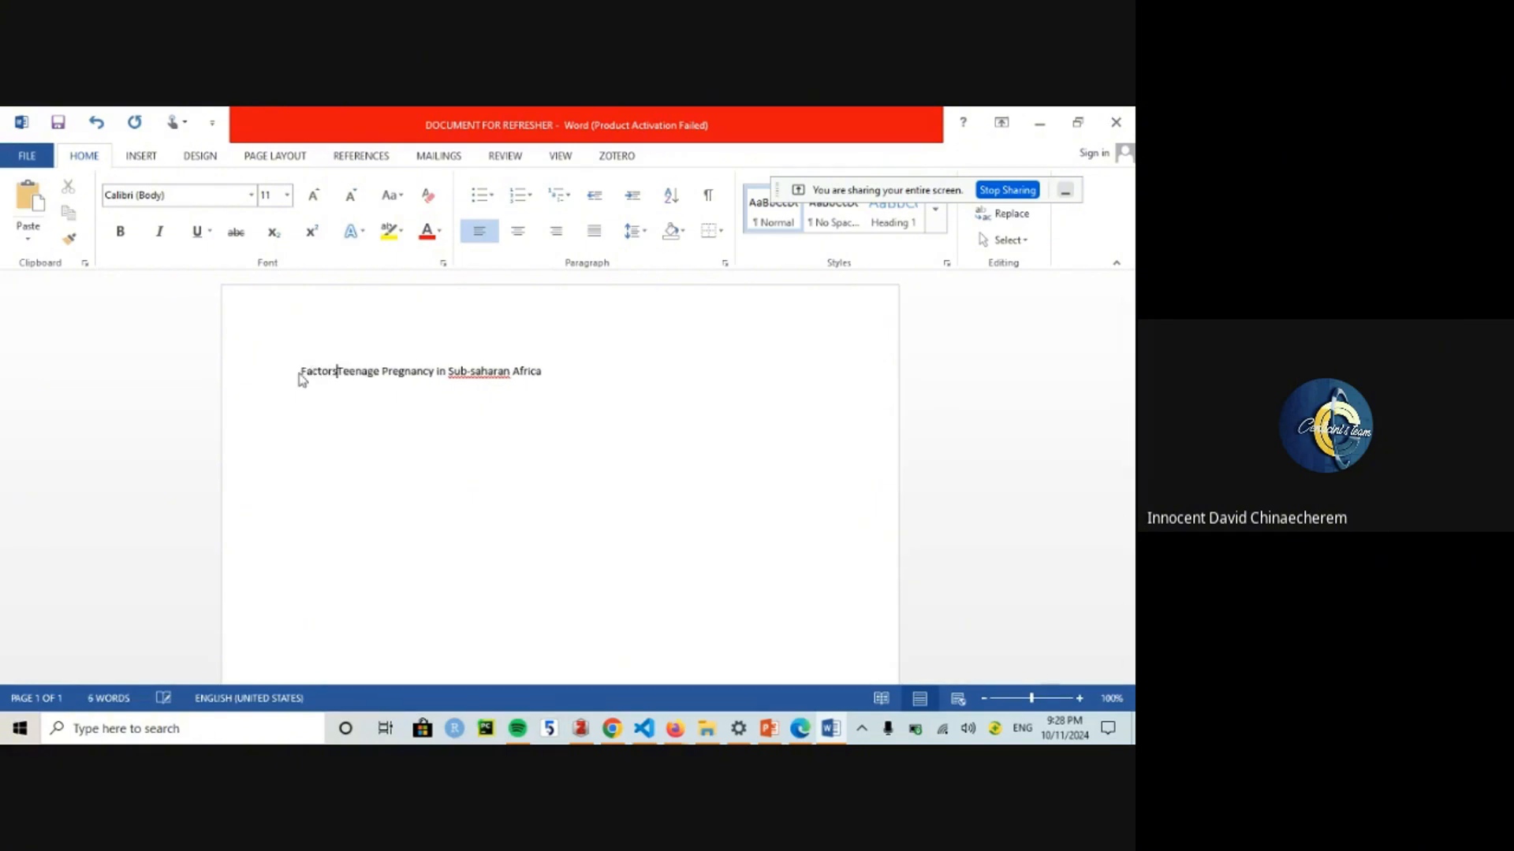
{"action": "type", "text": "Determinants of"}
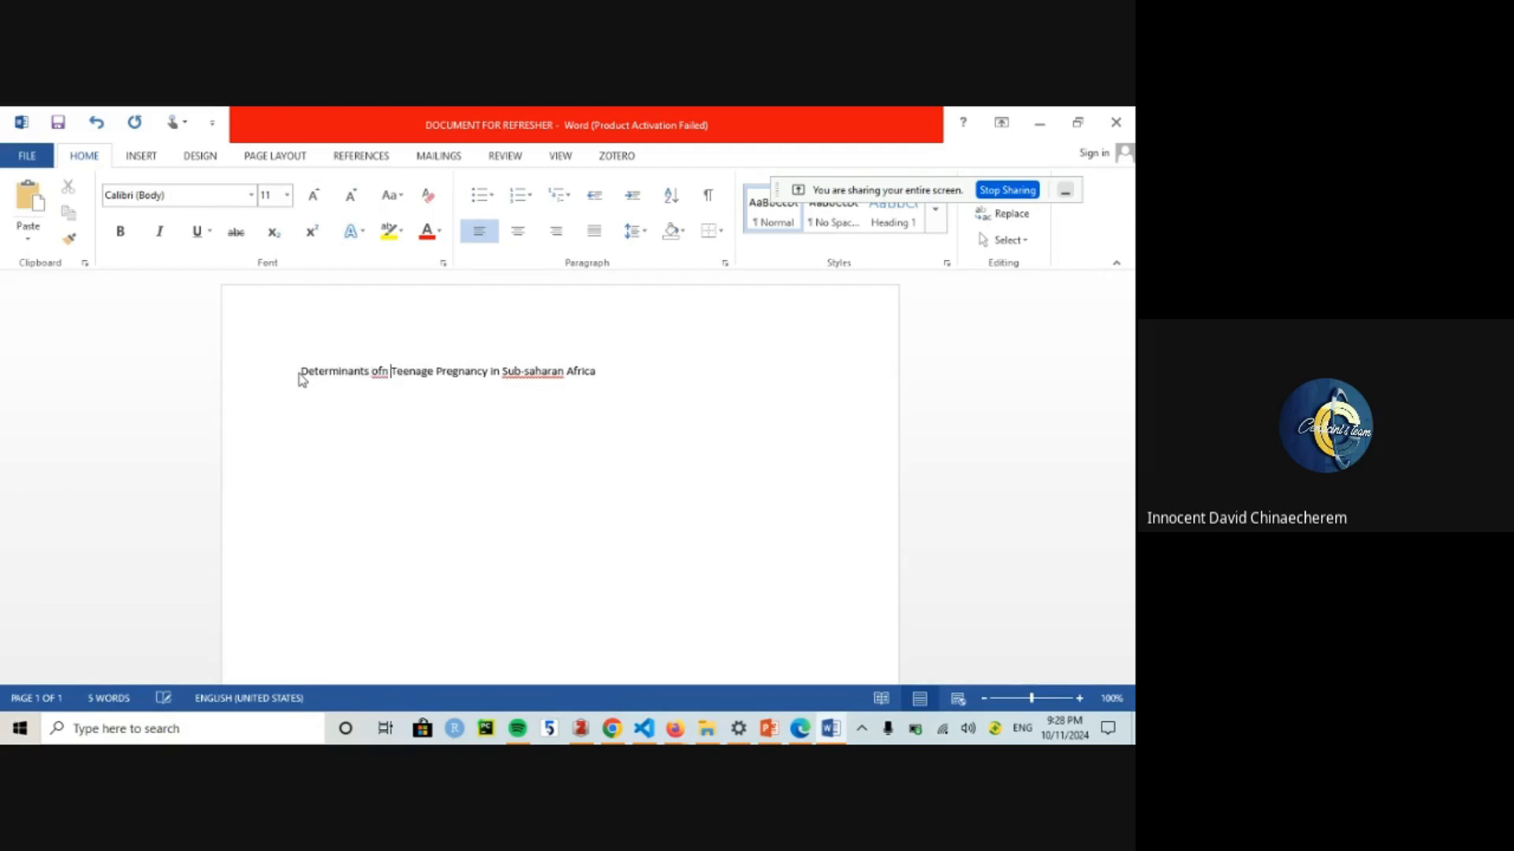
Step: Make the title bold at 19 pt and start a new line below it
{"action": "key", "text": "ctrl+a"}
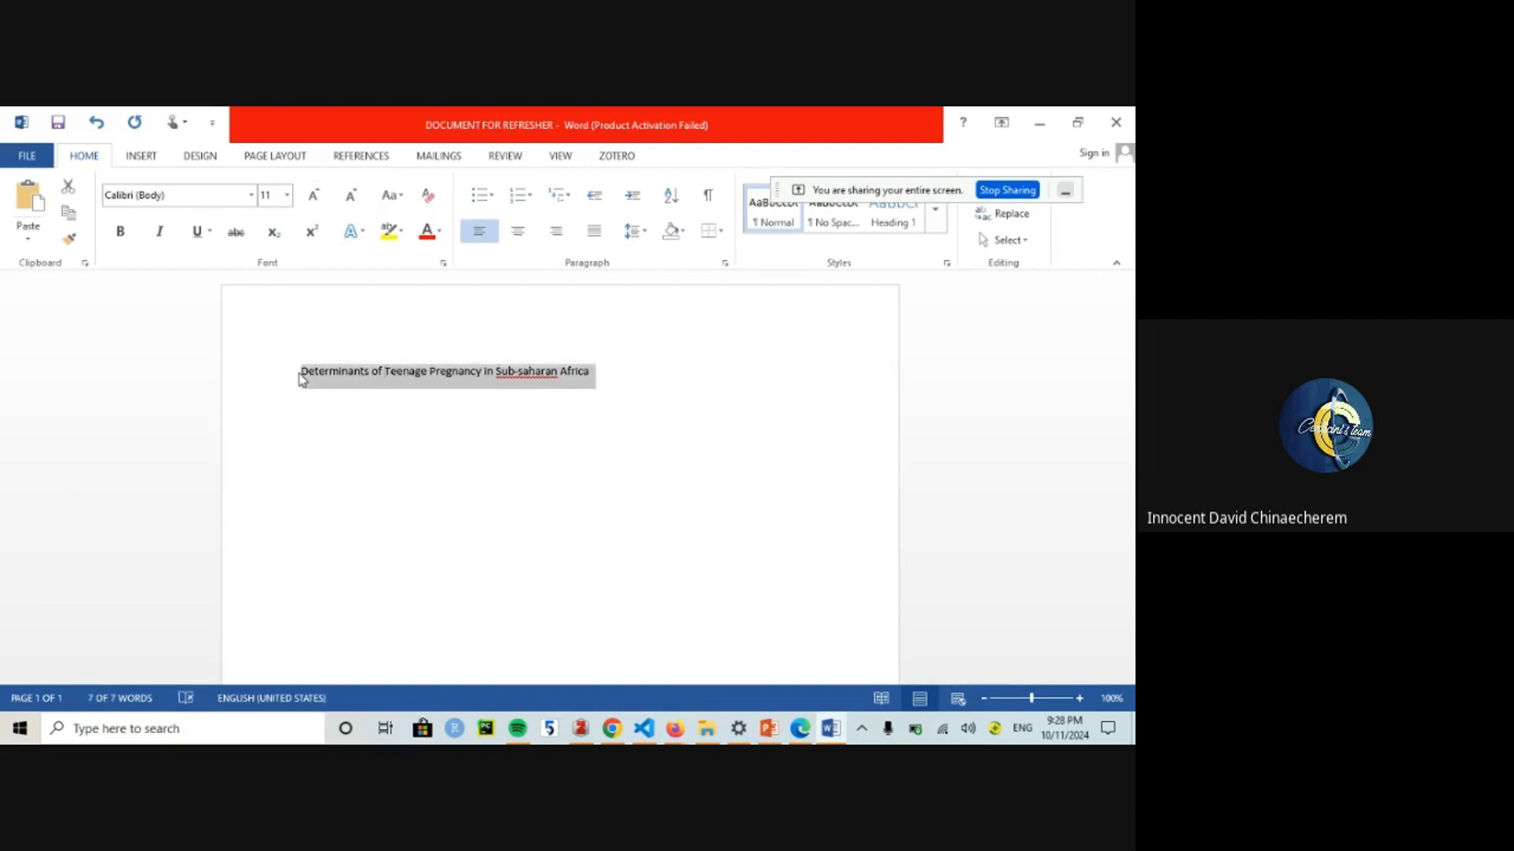
{"action": "key", "text": "ctrl+bracketright"}
{"action": "key", "text": "ctrl+bracketright"}
{"action": "key", "text": "ctrl+bracketright"}
{"action": "key", "text": "ctrl+bracketright"}
{"action": "key", "text": "ctrl+bracketright"}
{"action": "key", "text": "ctrl+bracketright"}
{"action": "key", "text": "ctrl+bracketright"}
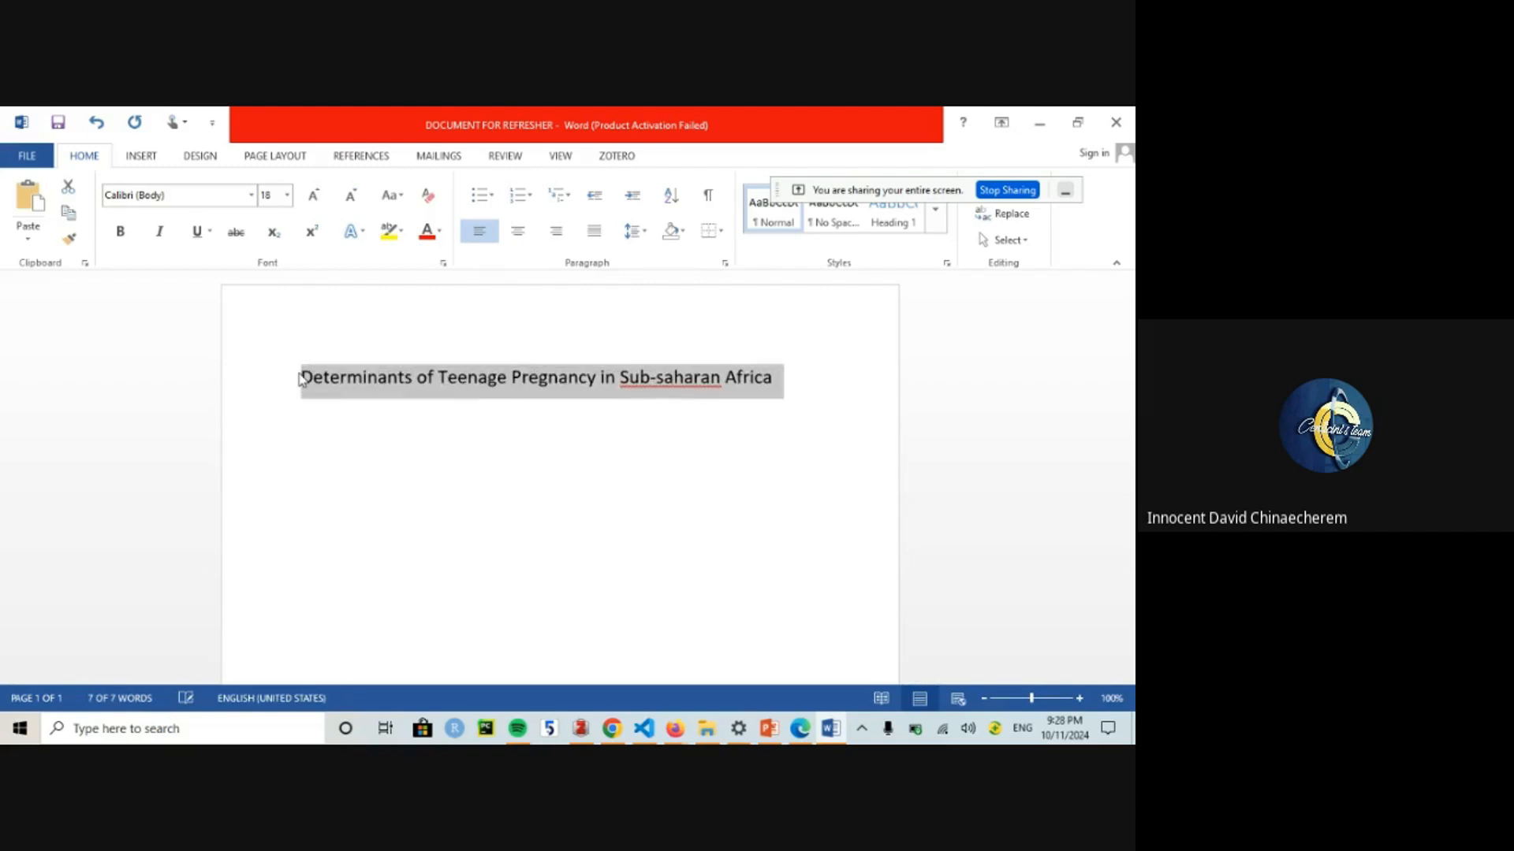
{"action": "key", "text": "ctrl+b"}
{"action": "left_click", "coordinate": [788, 377]}
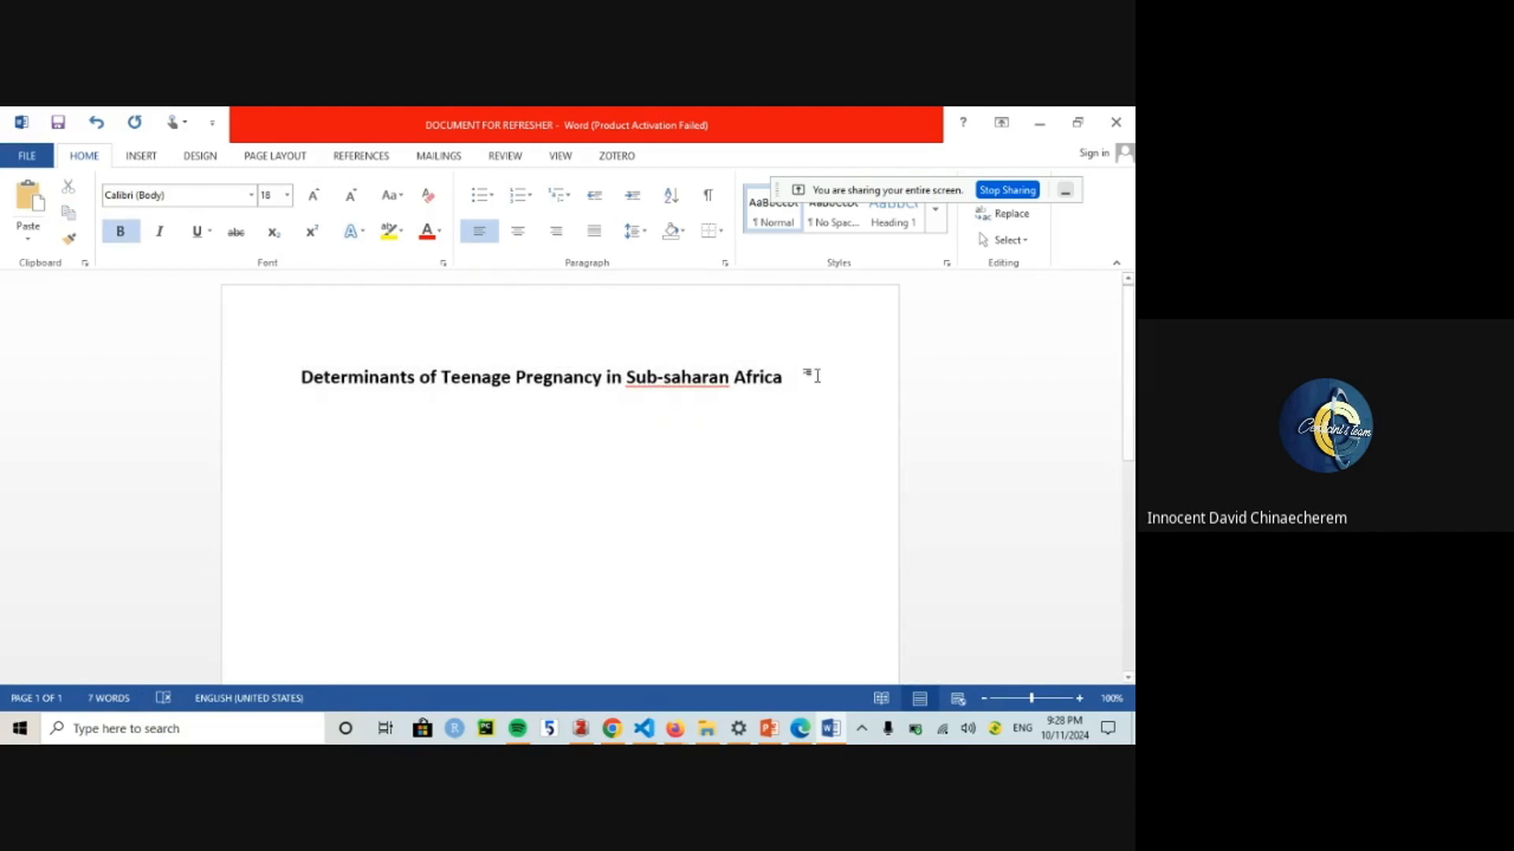
{"action": "key", "text": "ctrl+a"}
{"action": "key", "text": "ctrl+bracketright"}
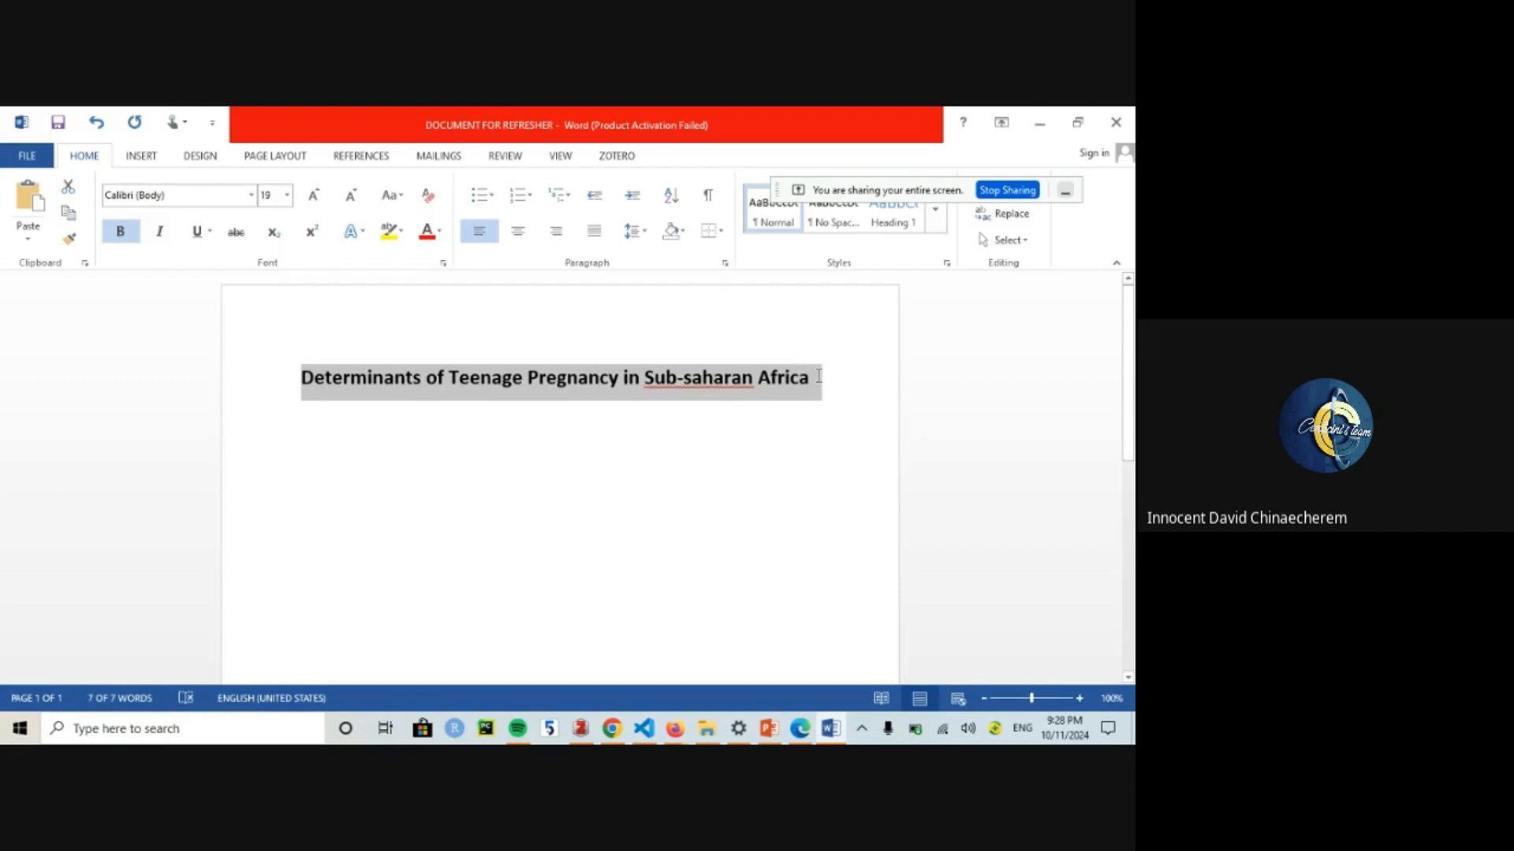
{"action": "left_click", "coordinate": [820, 378]}
{"action": "key", "text": "Return"}
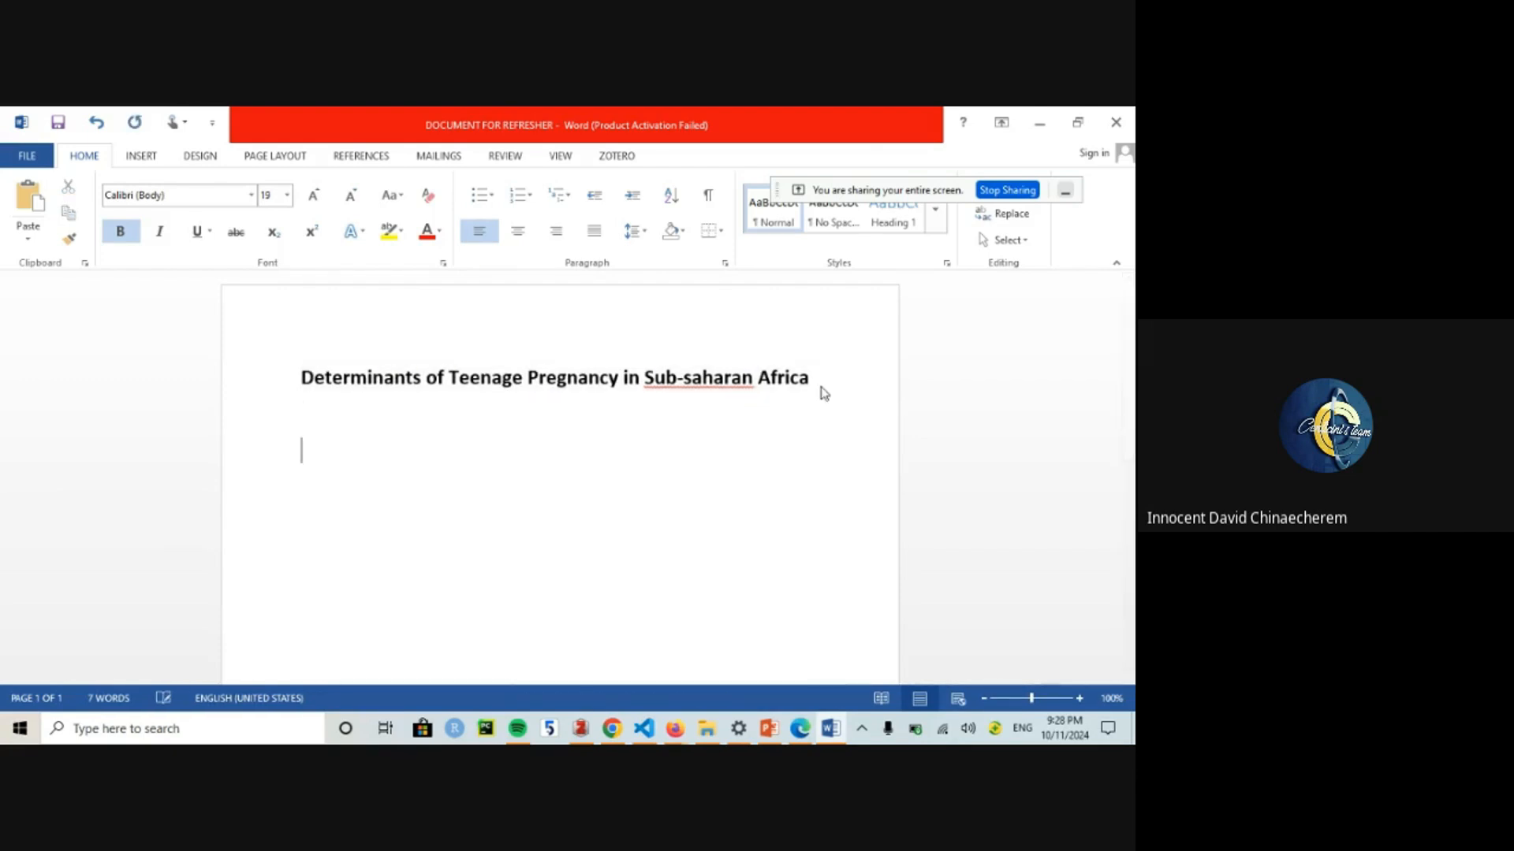
Step: List the keywords Teenagers and Pregnancy on separate lines below the title
{"action": "left_click", "coordinate": [288, 430]}
{"action": "left_click", "coordinate": [314, 435]}
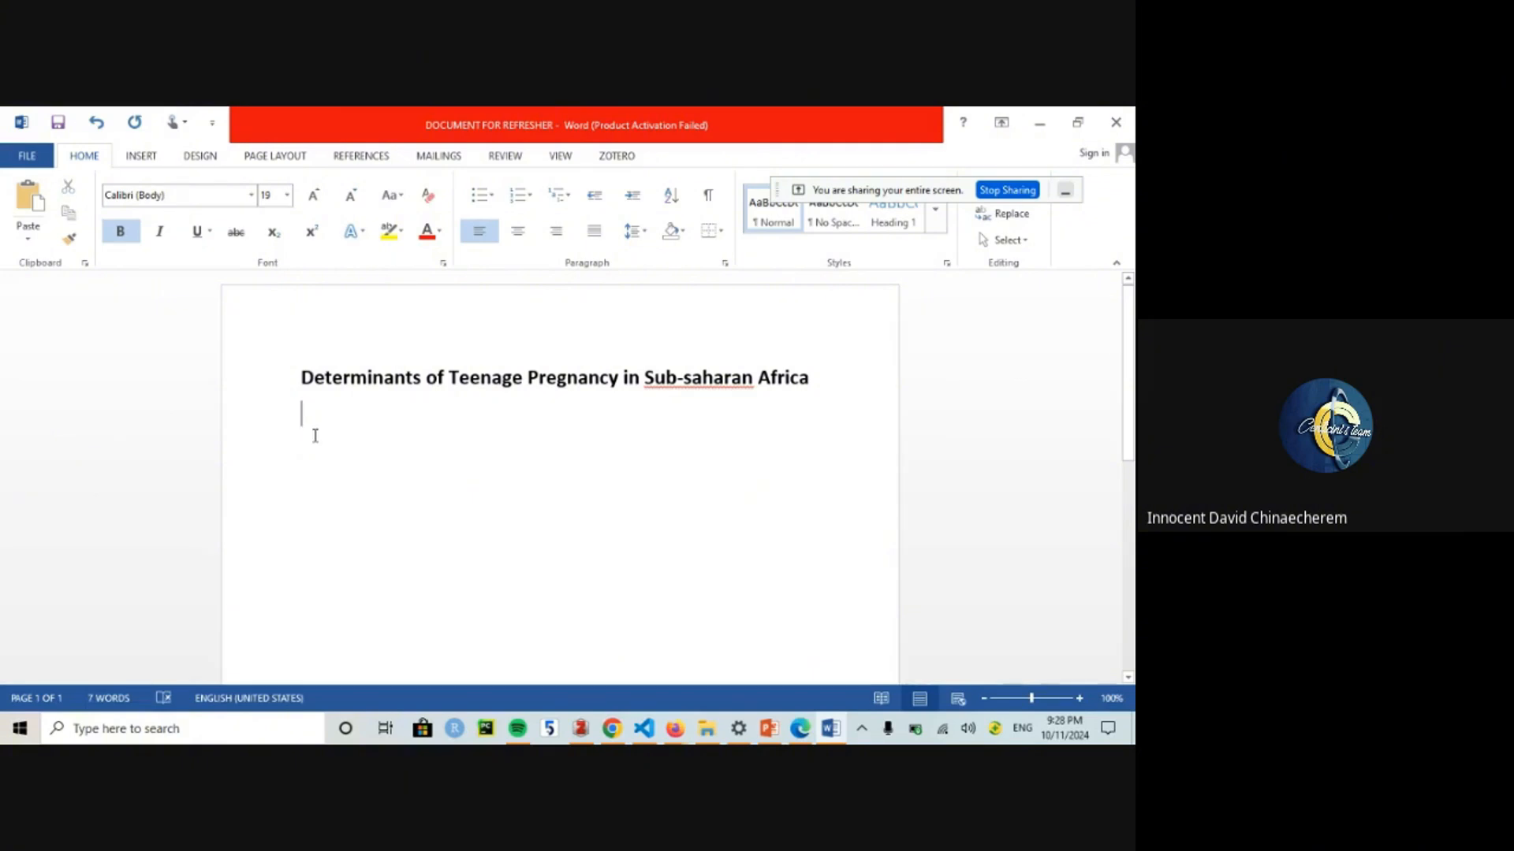
{"action": "type", "text": "Rt"}
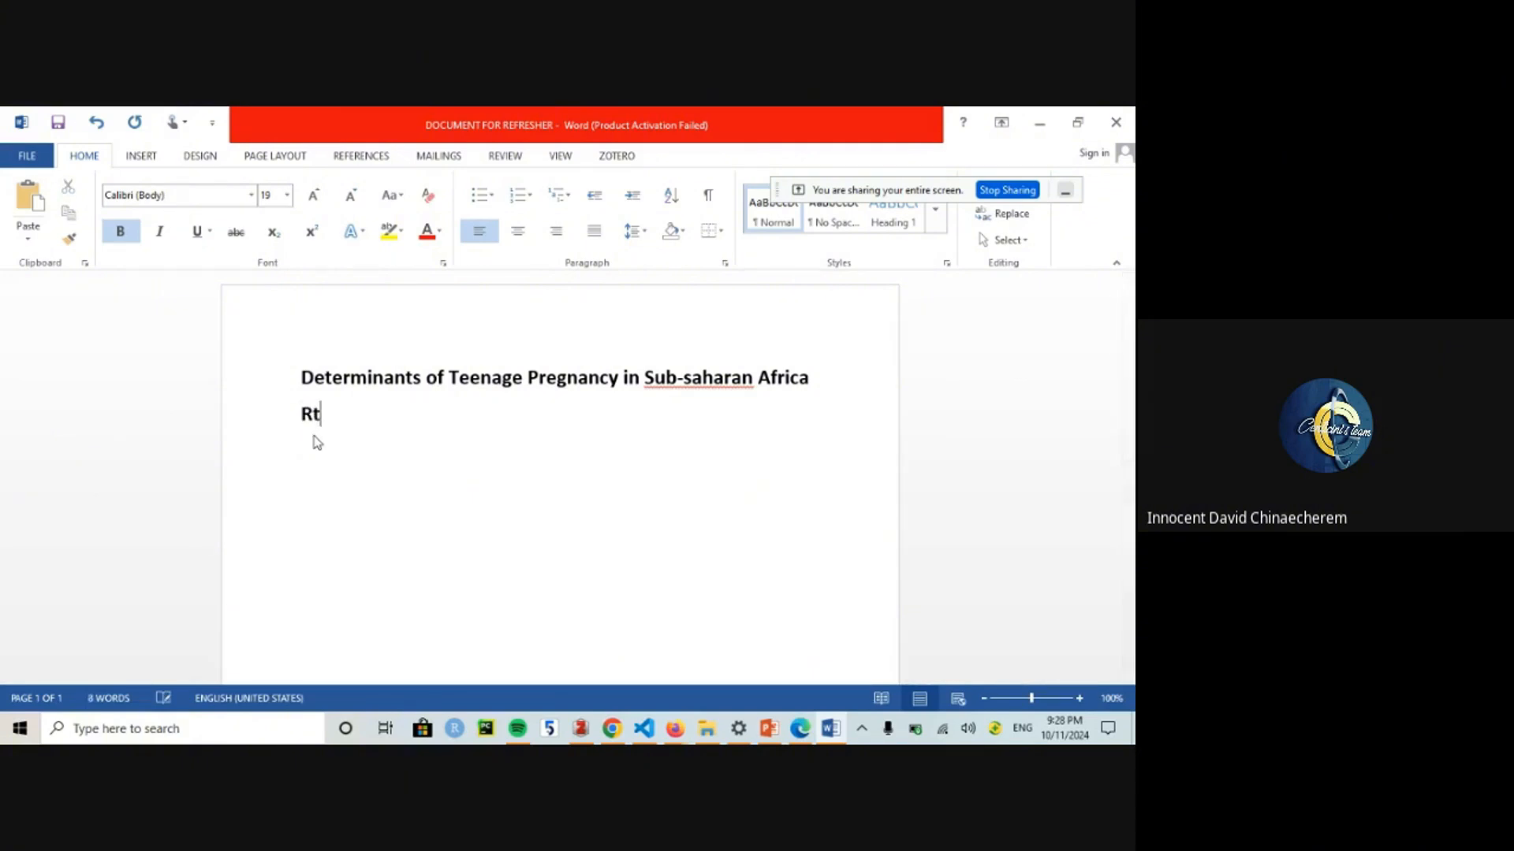
{"action": "key", "text": "BackSpace"}
{"action": "type", "text": "Teenage Pregnancy"}
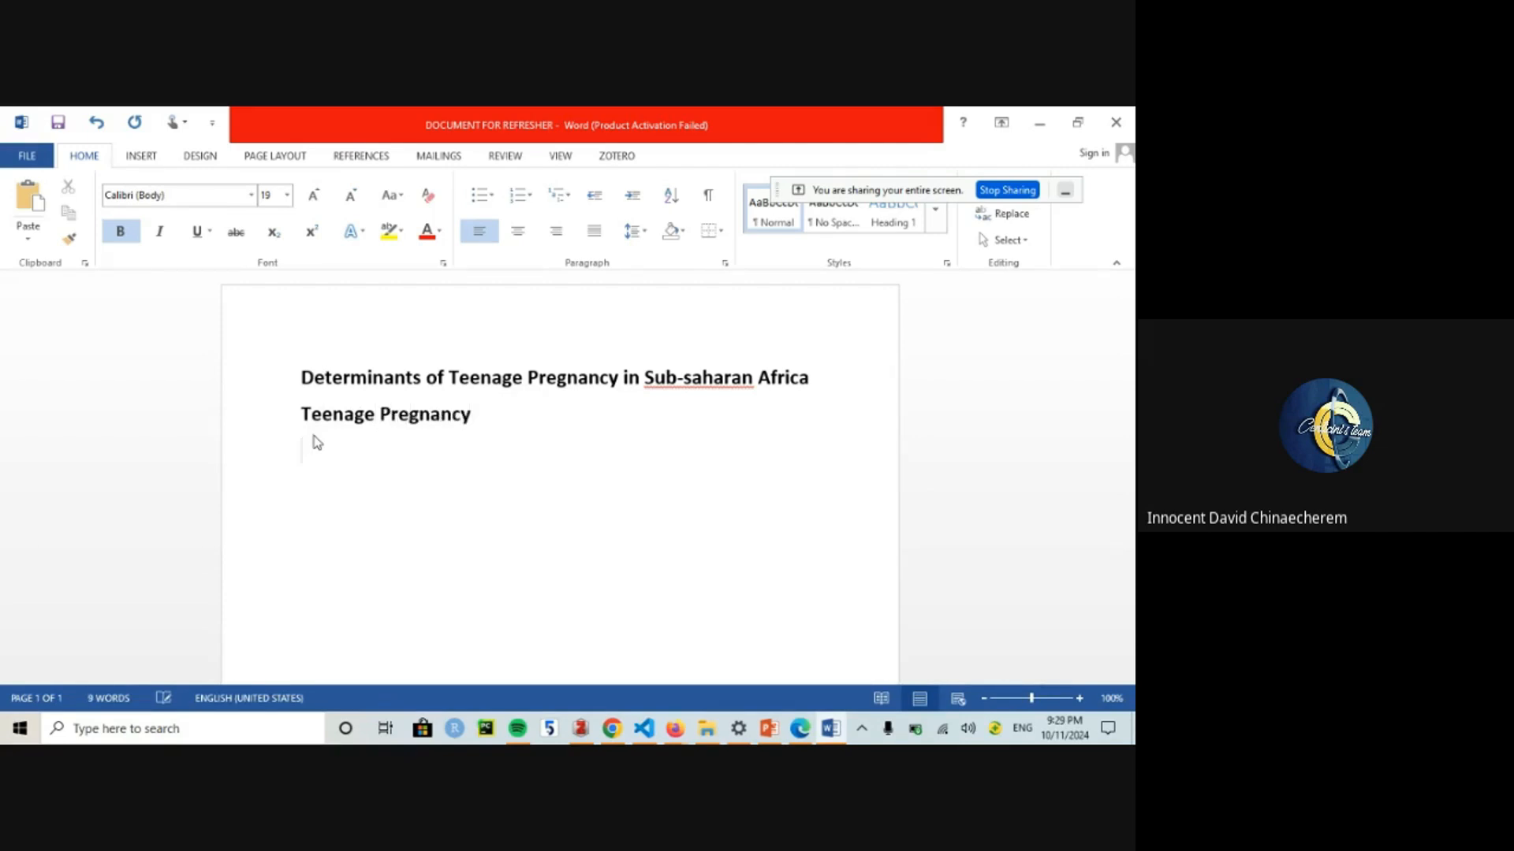
{"action": "key", "text": "Return"}
{"action": "type", "text": "Ad"}
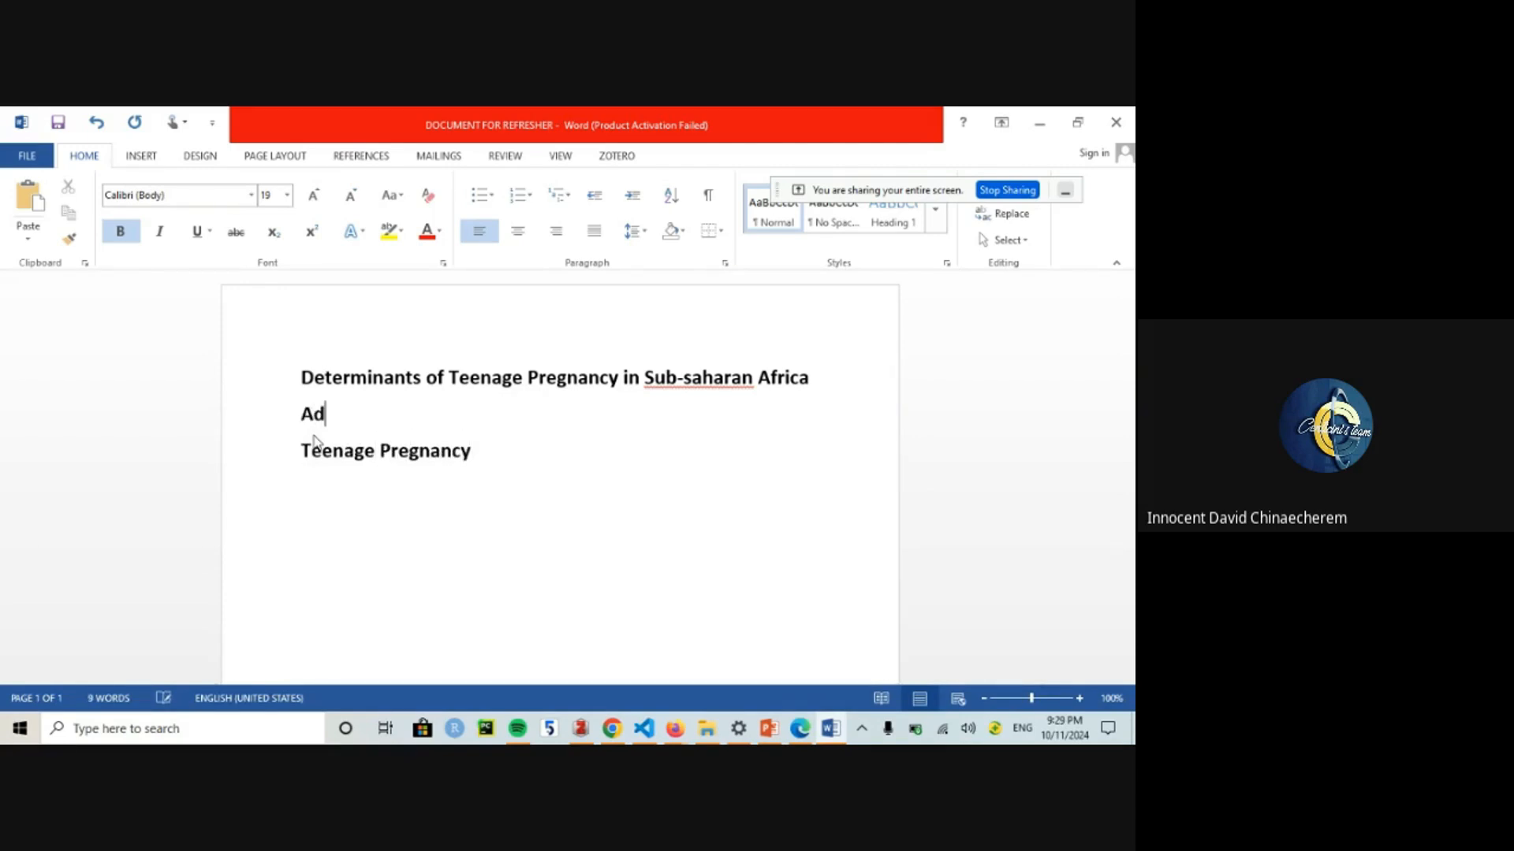
{"action": "type", "text": "olesc"}
{"action": "key", "text": "BackSpace"}
{"action": "key", "text": "BackSpace"}
{"action": "key", "text": "BackSpace"}
{"action": "key", "text": "BackSpace"}
{"action": "key", "text": "BackSpace"}
{"action": "key", "text": "BackSpace"}
{"action": "key", "text": "BackSpace"}
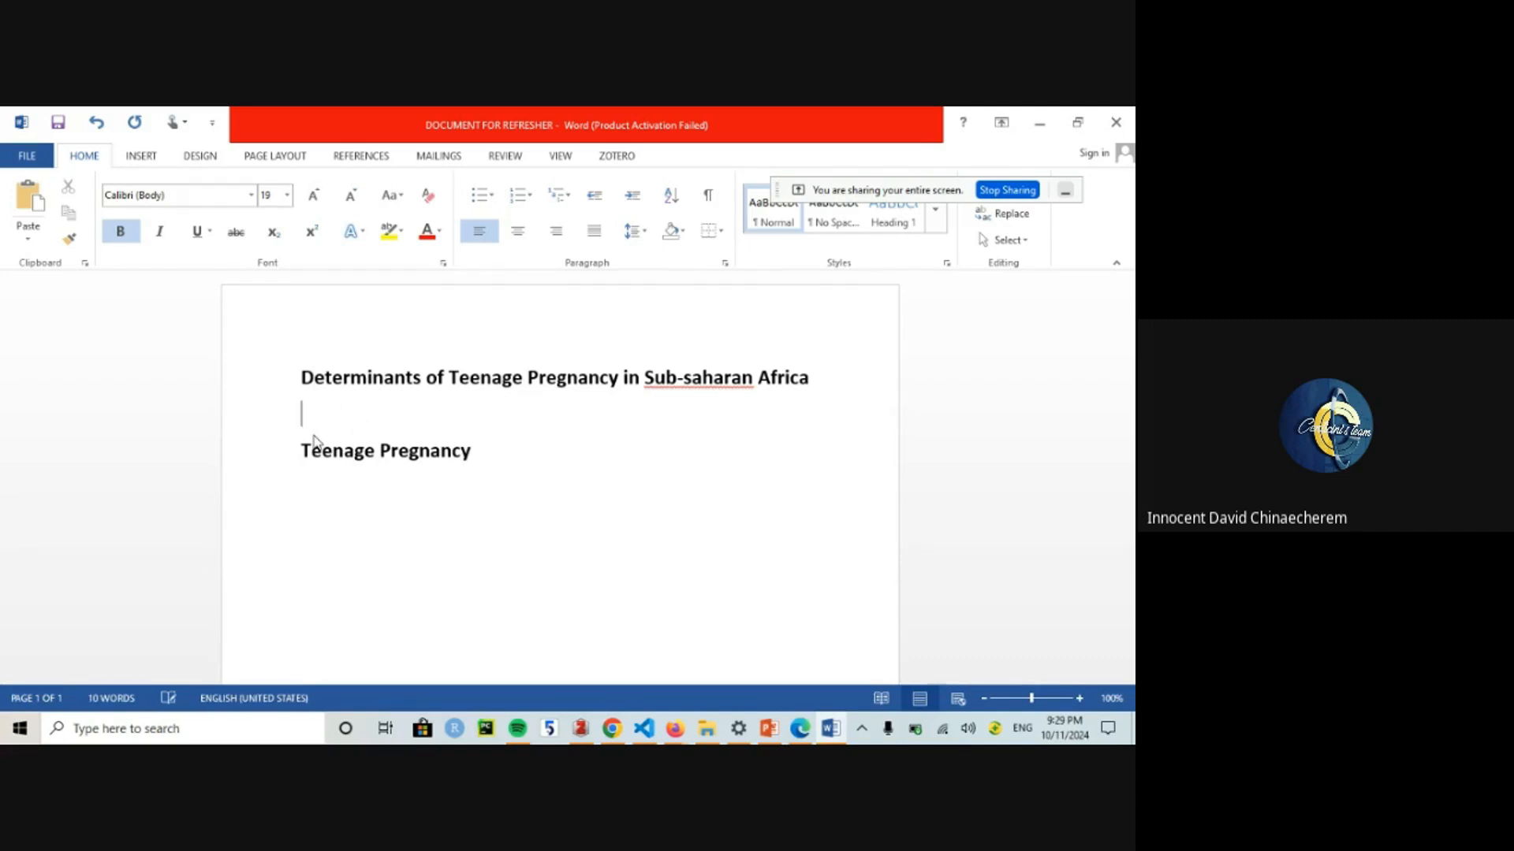
{"action": "type", "text": "Teenagee"}
{"action": "type", "text": "s"}
{"action": "key", "text": "Return"}
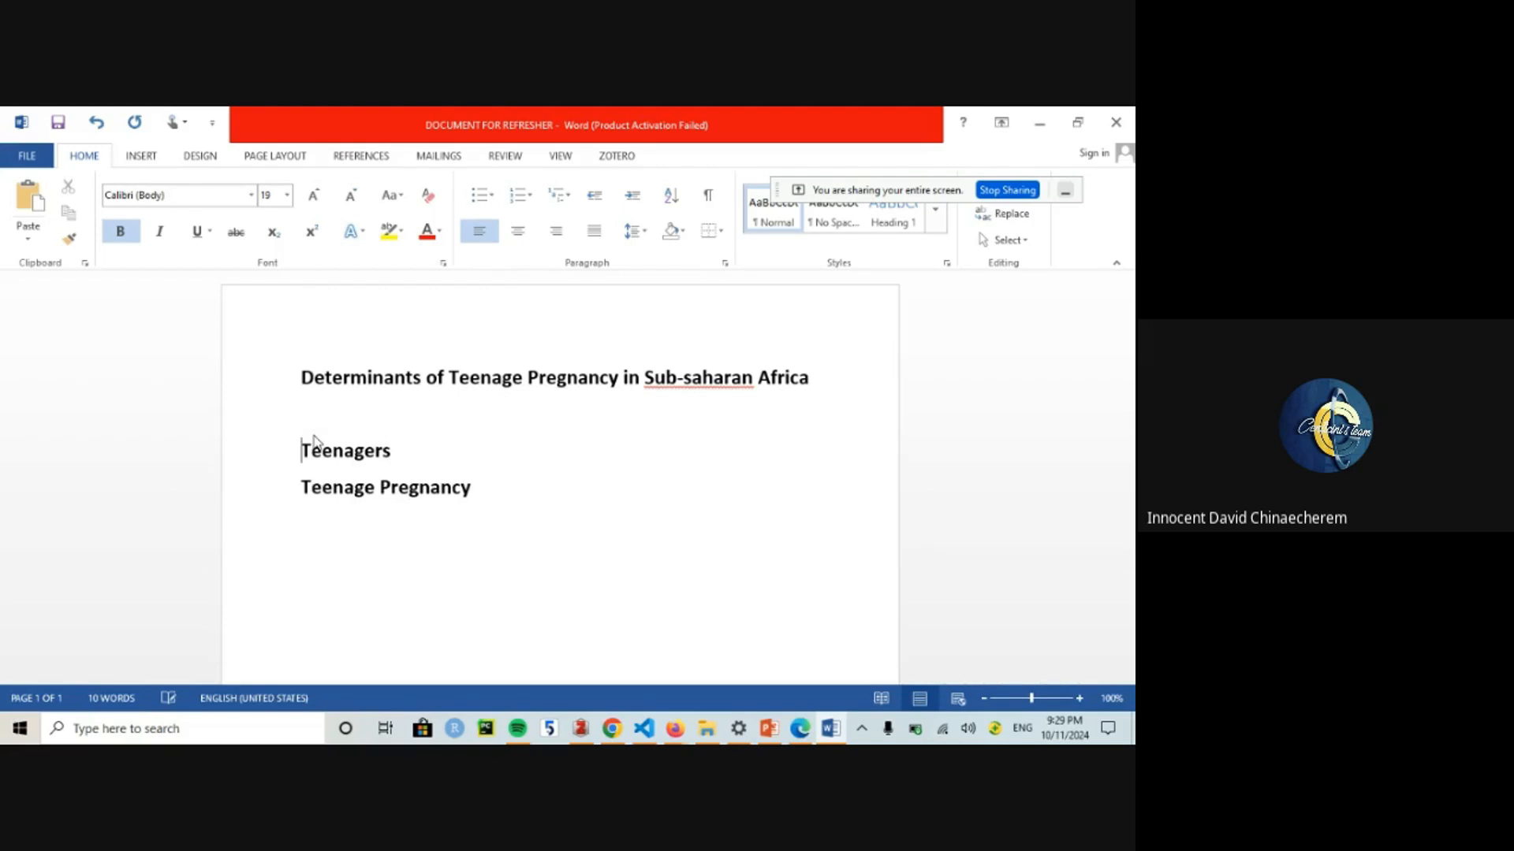
{"action": "double_click", "coordinate": [330, 487]}
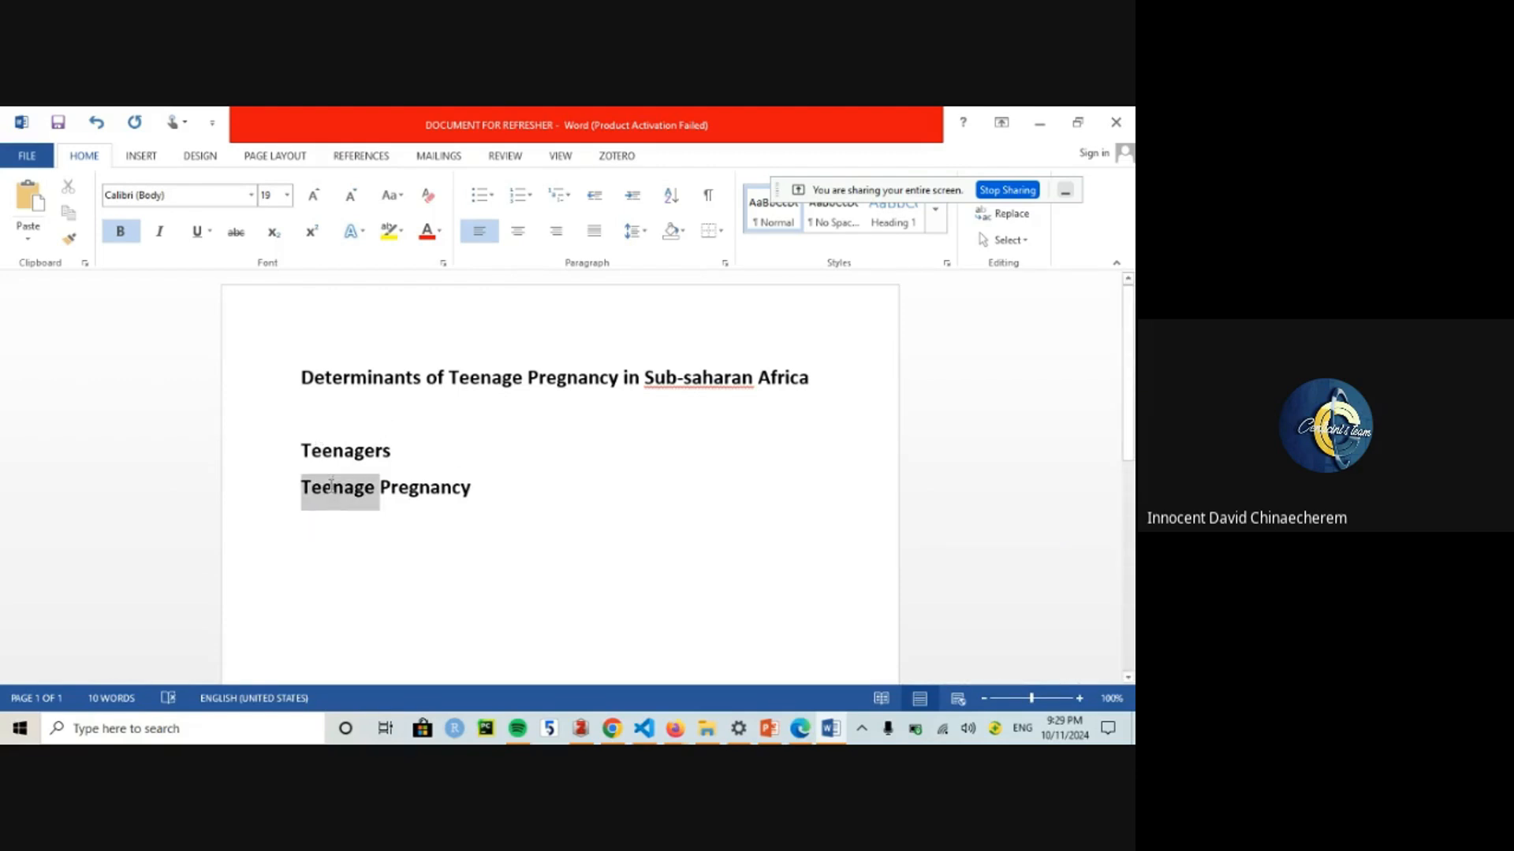
{"action": "key", "text": "BackSpace"}
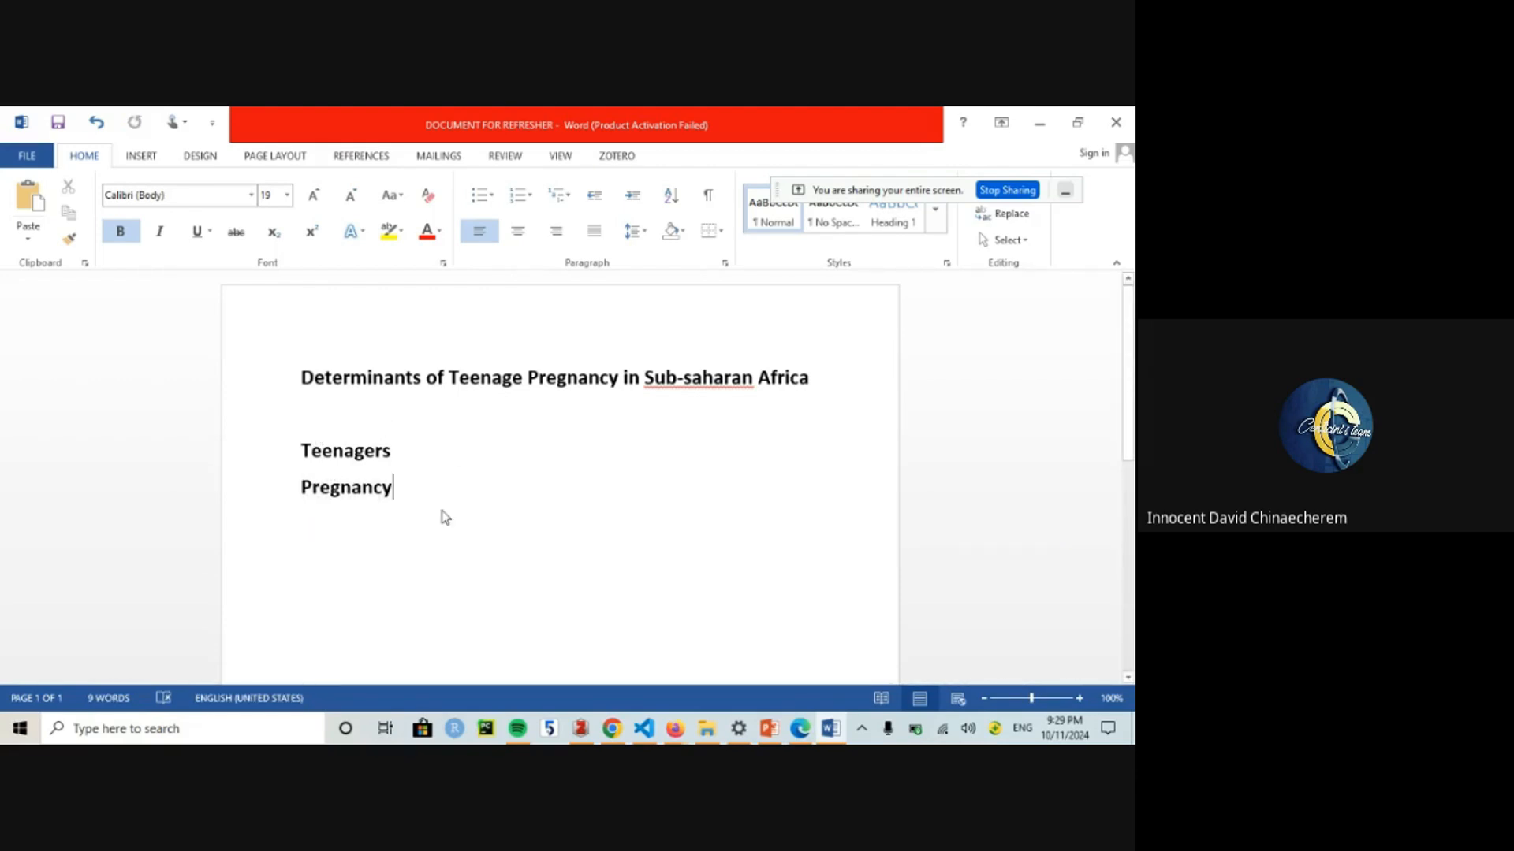
Step: Add the keywords Sub-Saharan Africa and Determinants, followed by a MESH TERMS heading
{"action": "key", "text": "Return"}
{"action": "type", "text": "Subsharav"}
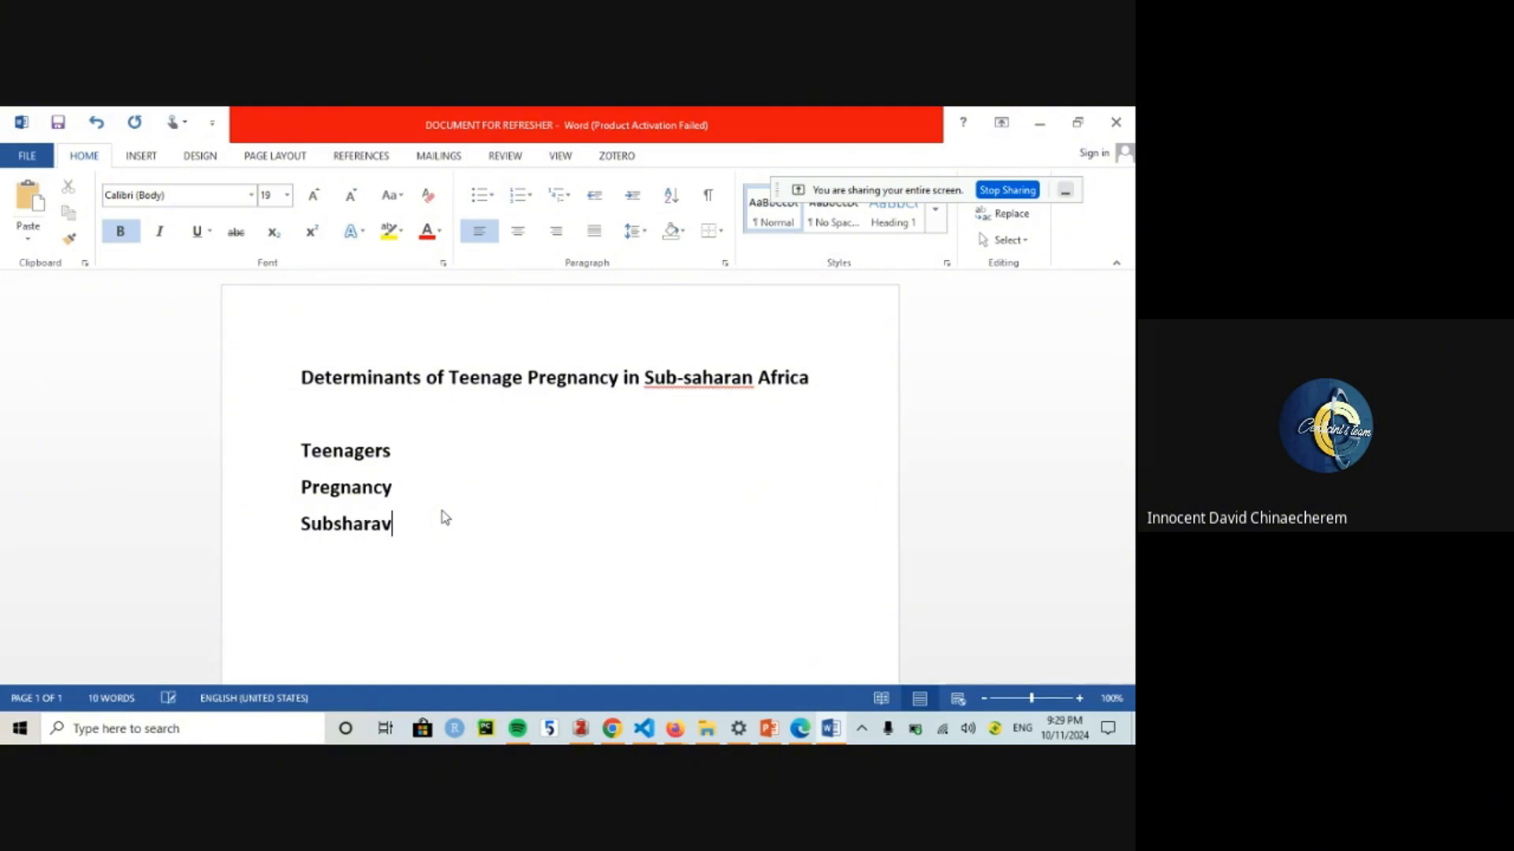
{"action": "type", "text": "\\"}
{"action": "key", "text": "BackSpace"}
{"action": "key", "text": "BackSpace"}
{"action": "key", "text": "BackSpace"}
{"action": "key", "text": "BackSpace"}
{"action": "type", "text": "-Saharan A"}
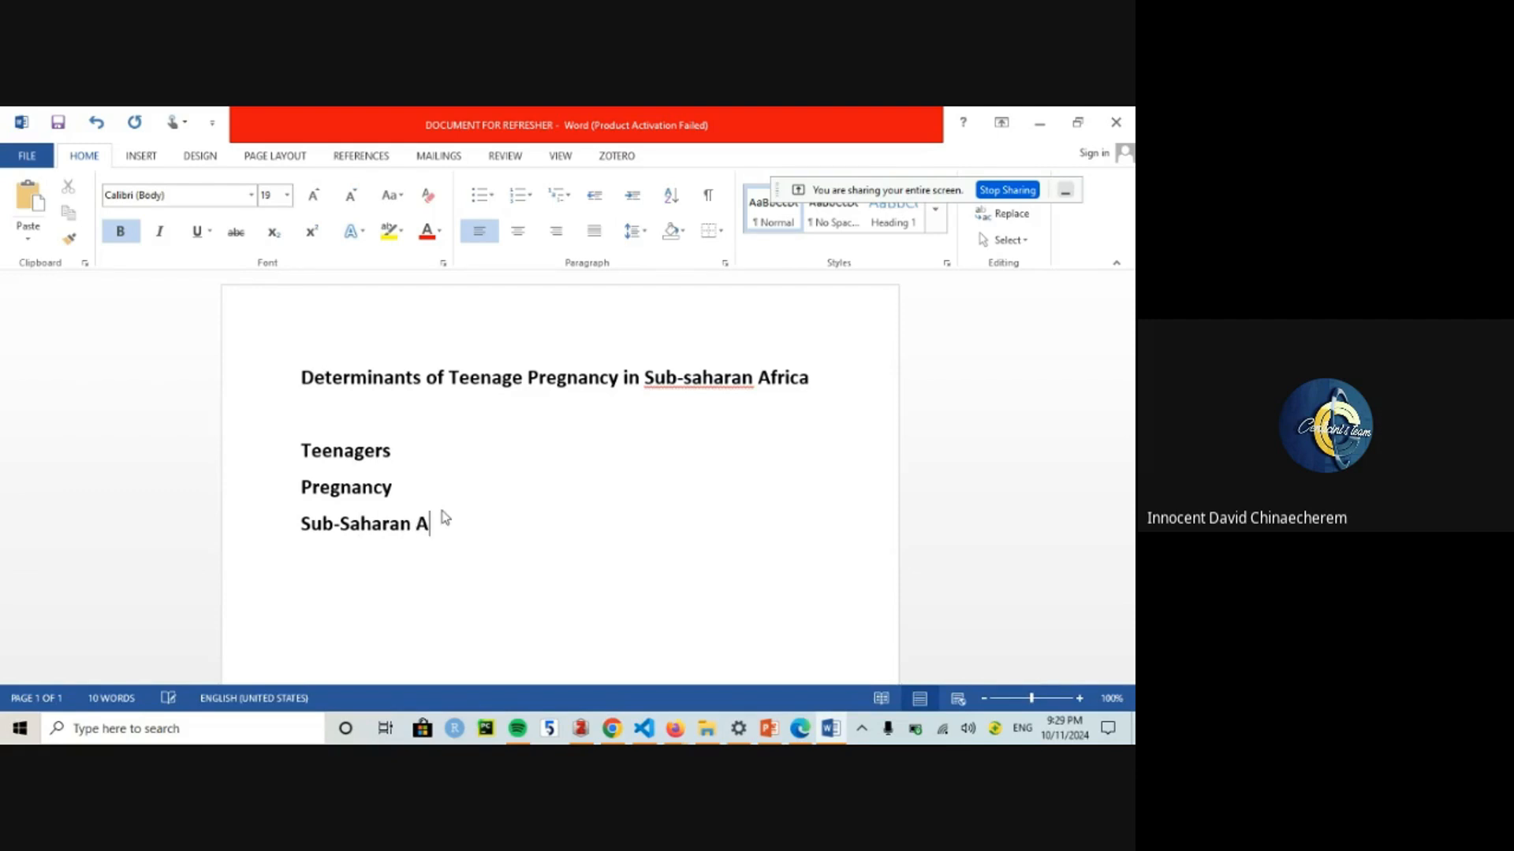
{"action": "type", "text": "frica"}
{"action": "key", "text": "Return"}
{"action": "type", "text": "Determinants"}
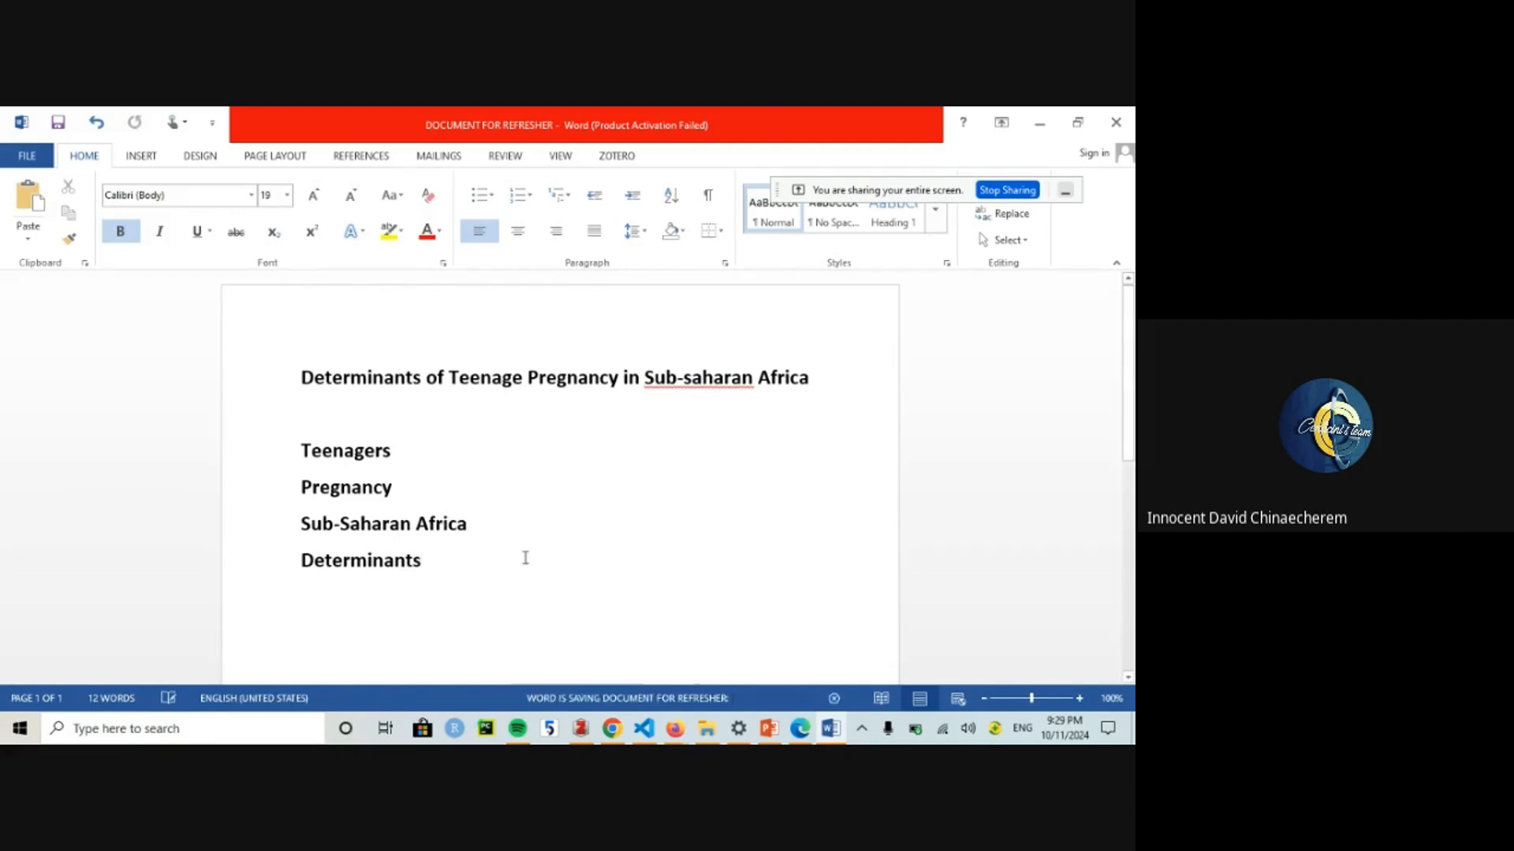
{"action": "key", "text": "Return"}
{"action": "key", "text": "Return"}
{"action": "key", "text": "Return"}
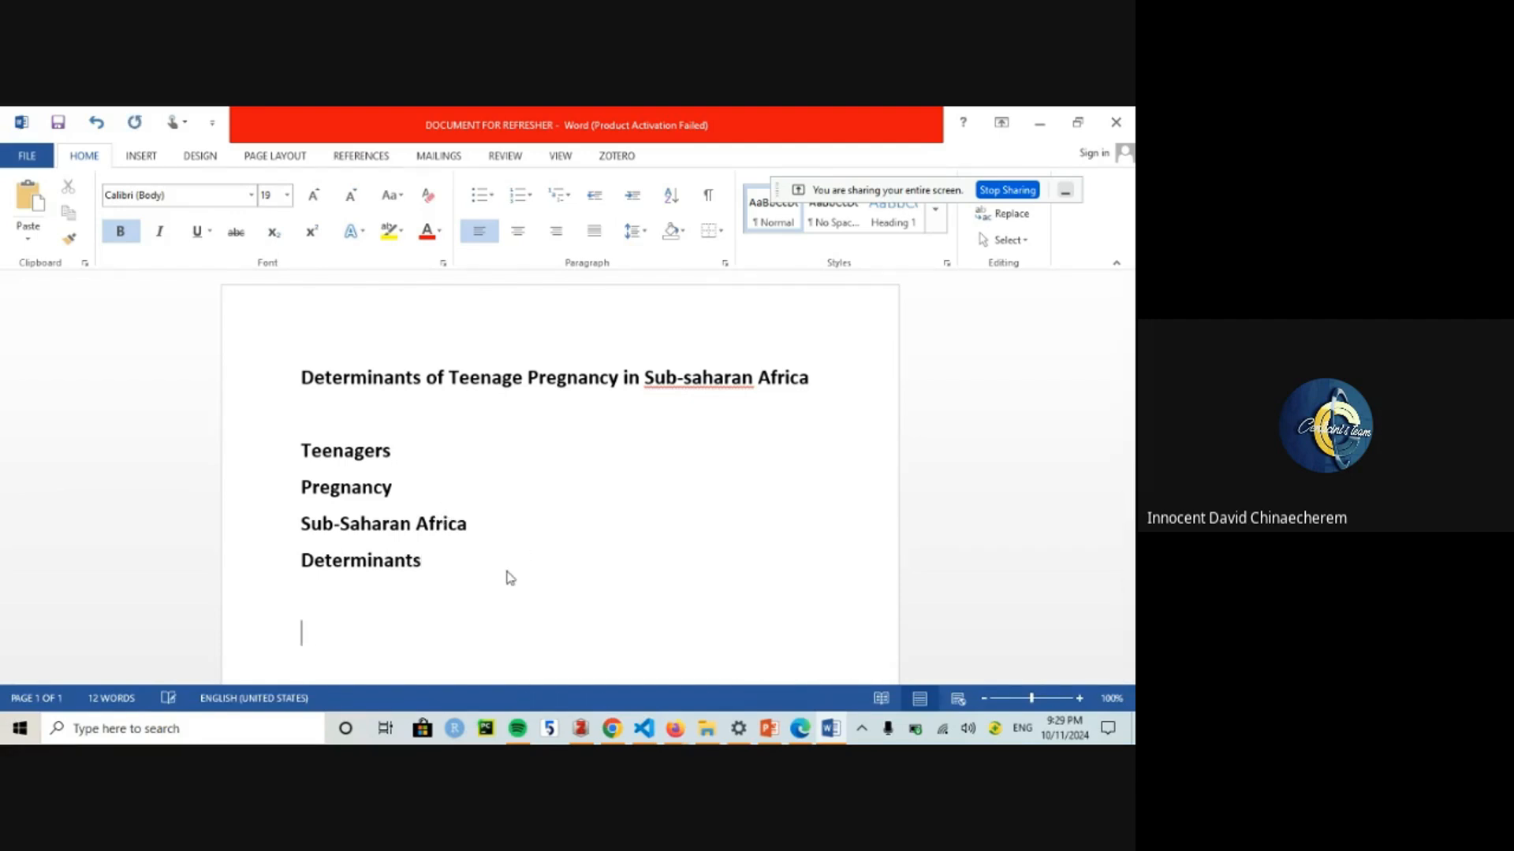
{"action": "type", "text": "MESH TERMS"}
{"action": "key", "text": "Return"}
{"action": "key", "text": "Return"}
{"action": "key", "text": "Return"}
{"action": "key", "text": "Return"}
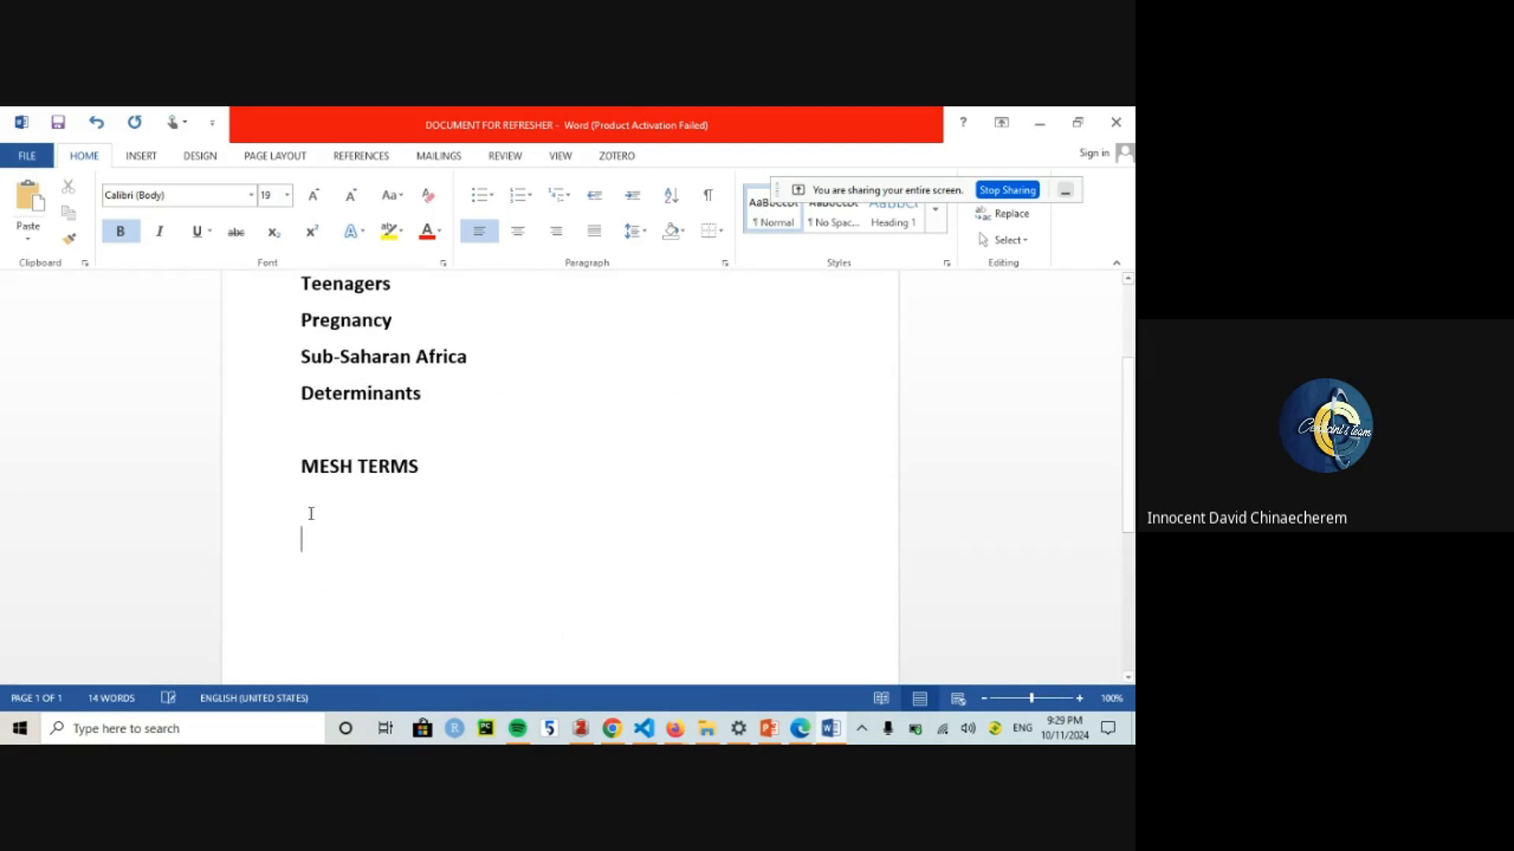
Step: Insert a 2-column, 7-row table with headers Keywords and Entry Terms, narrowing the first column
{"action": "left_click", "coordinate": [142, 156]}
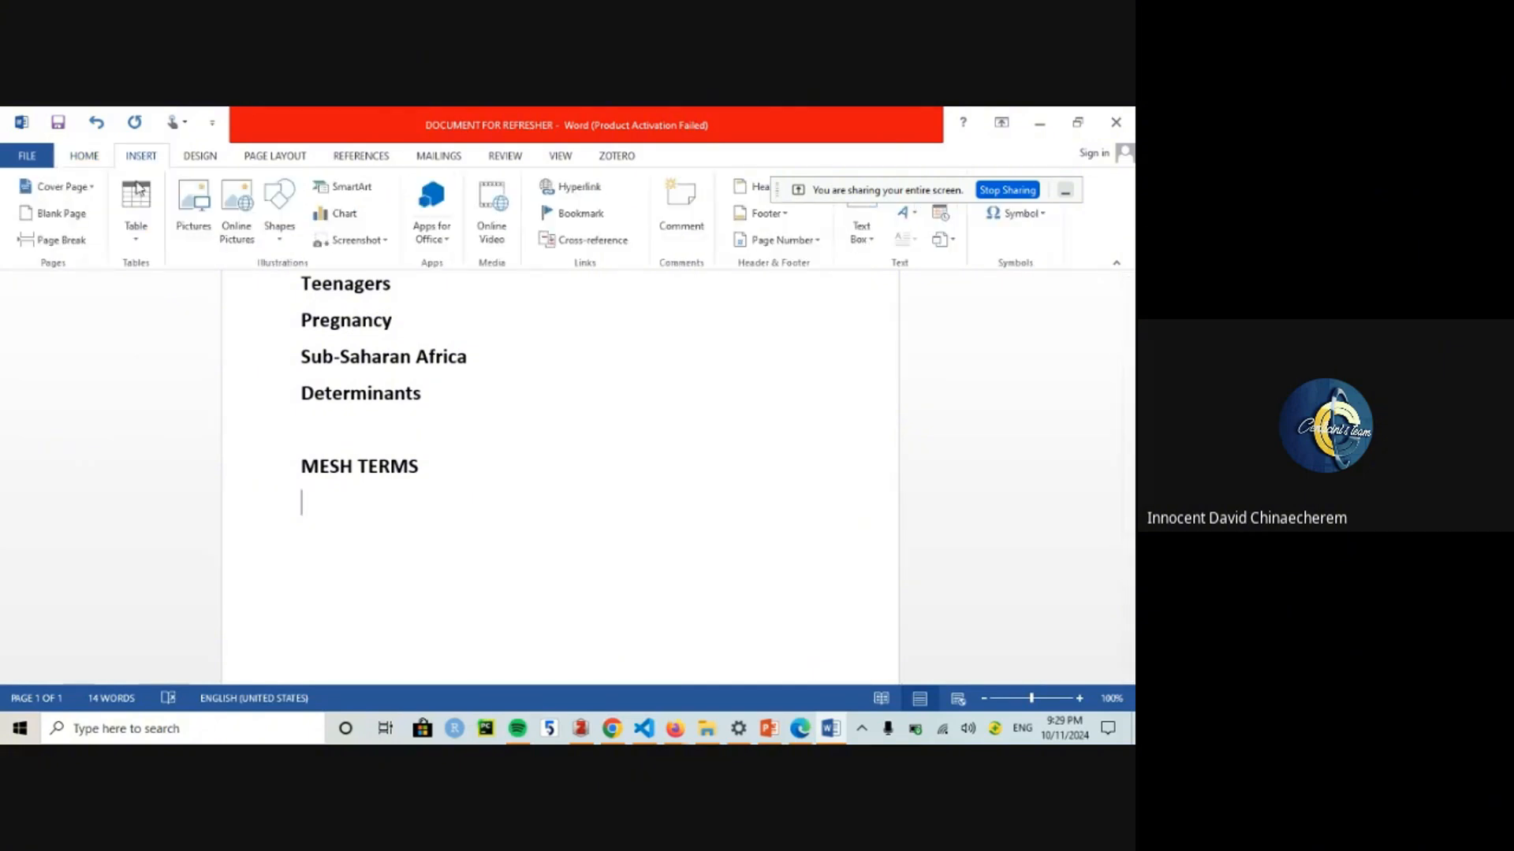
{"action": "left_click", "coordinate": [139, 207]}
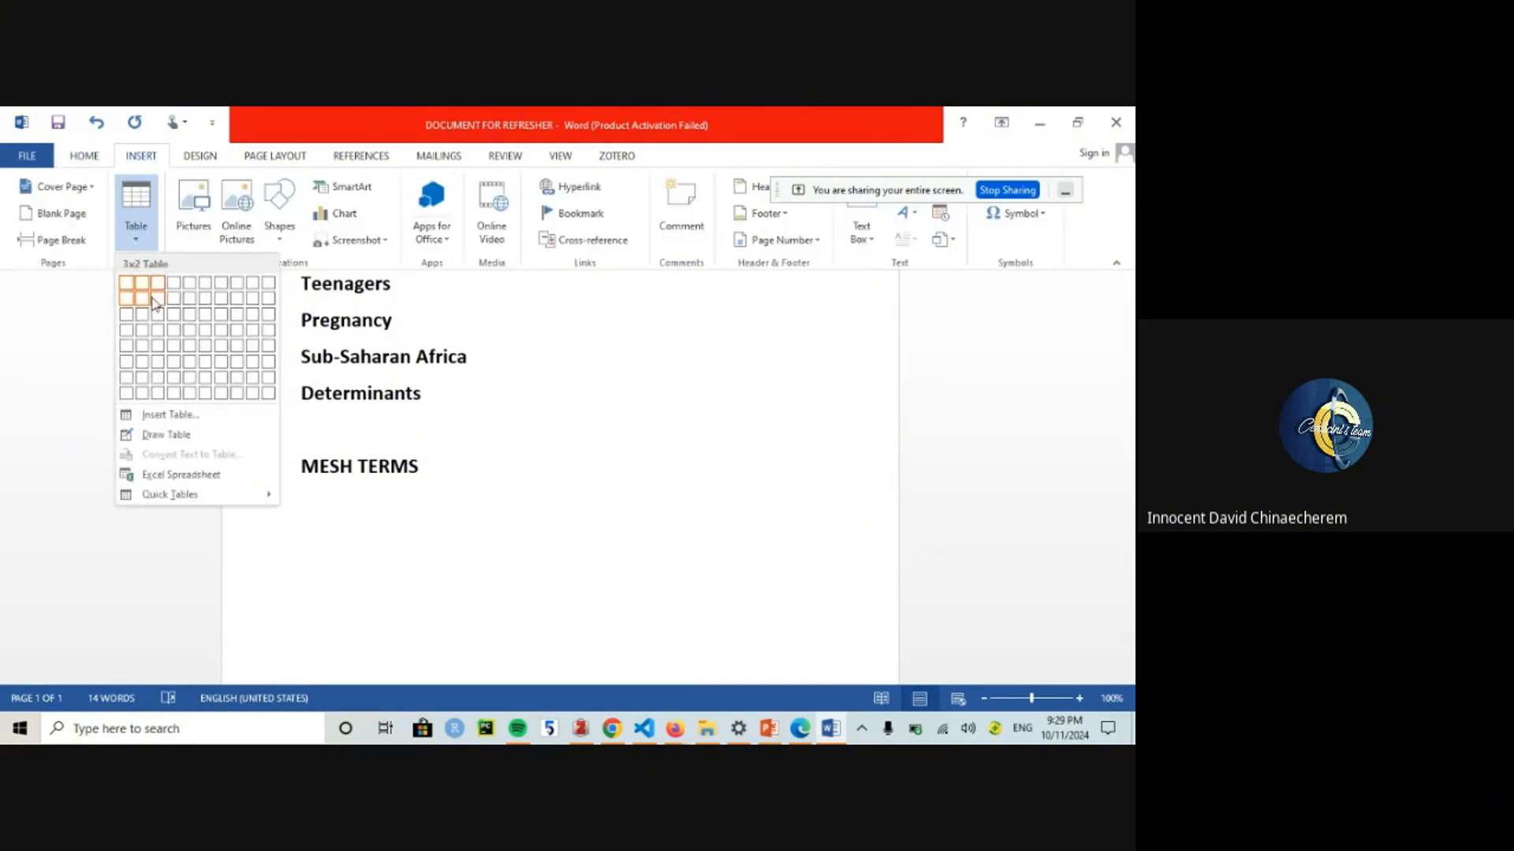
{"action": "left_click", "coordinate": [145, 380]}
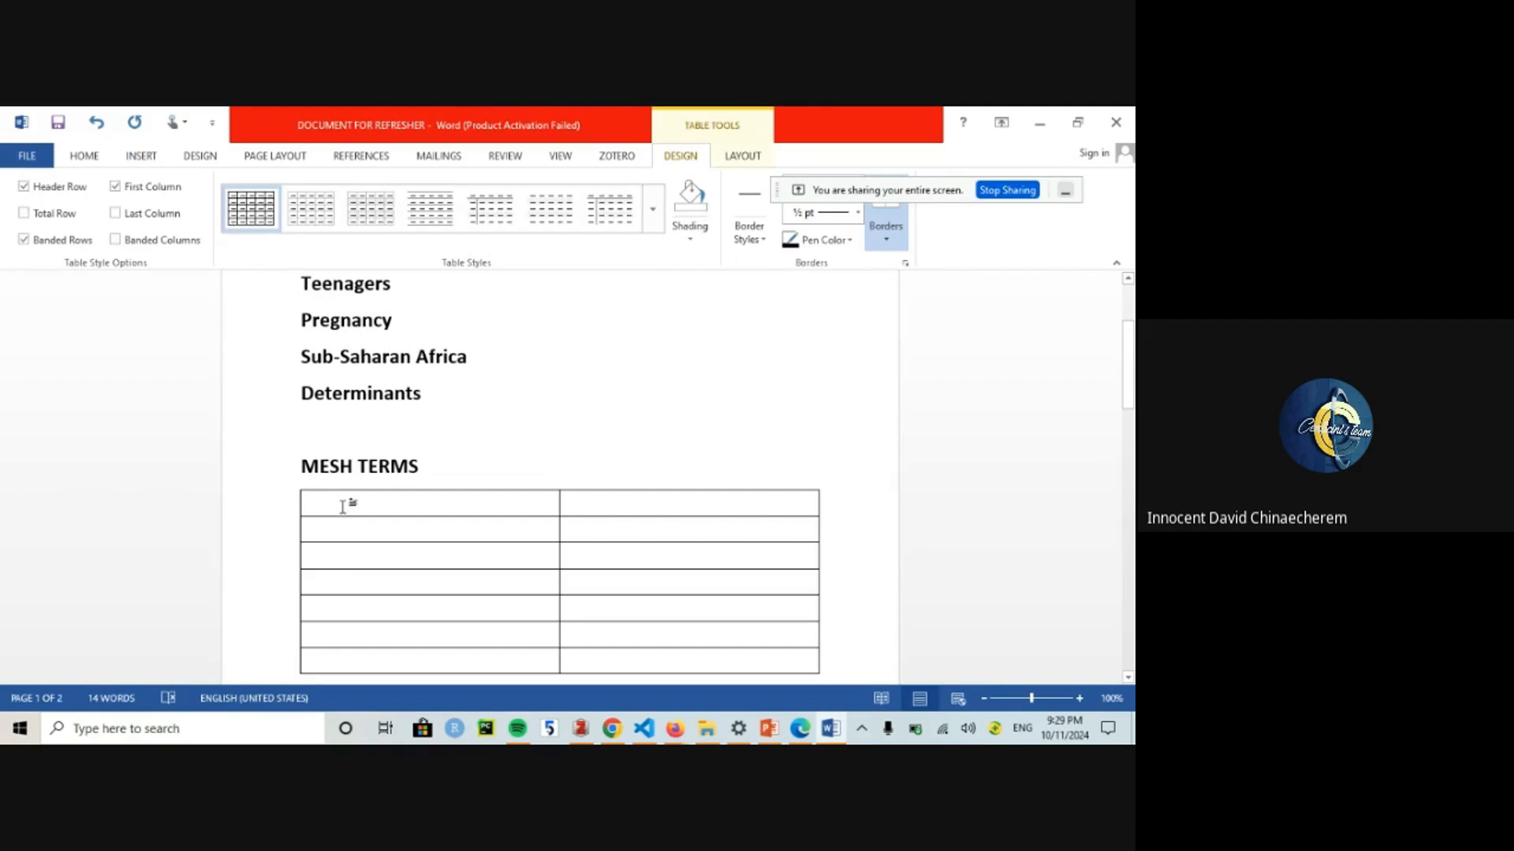
{"action": "type", "text": "Keywords"}
{"action": "left_click_drag", "start_coordinate": [560, 524], "coordinate": [439, 523]}
{"action": "left_click", "coordinate": [483, 512]}
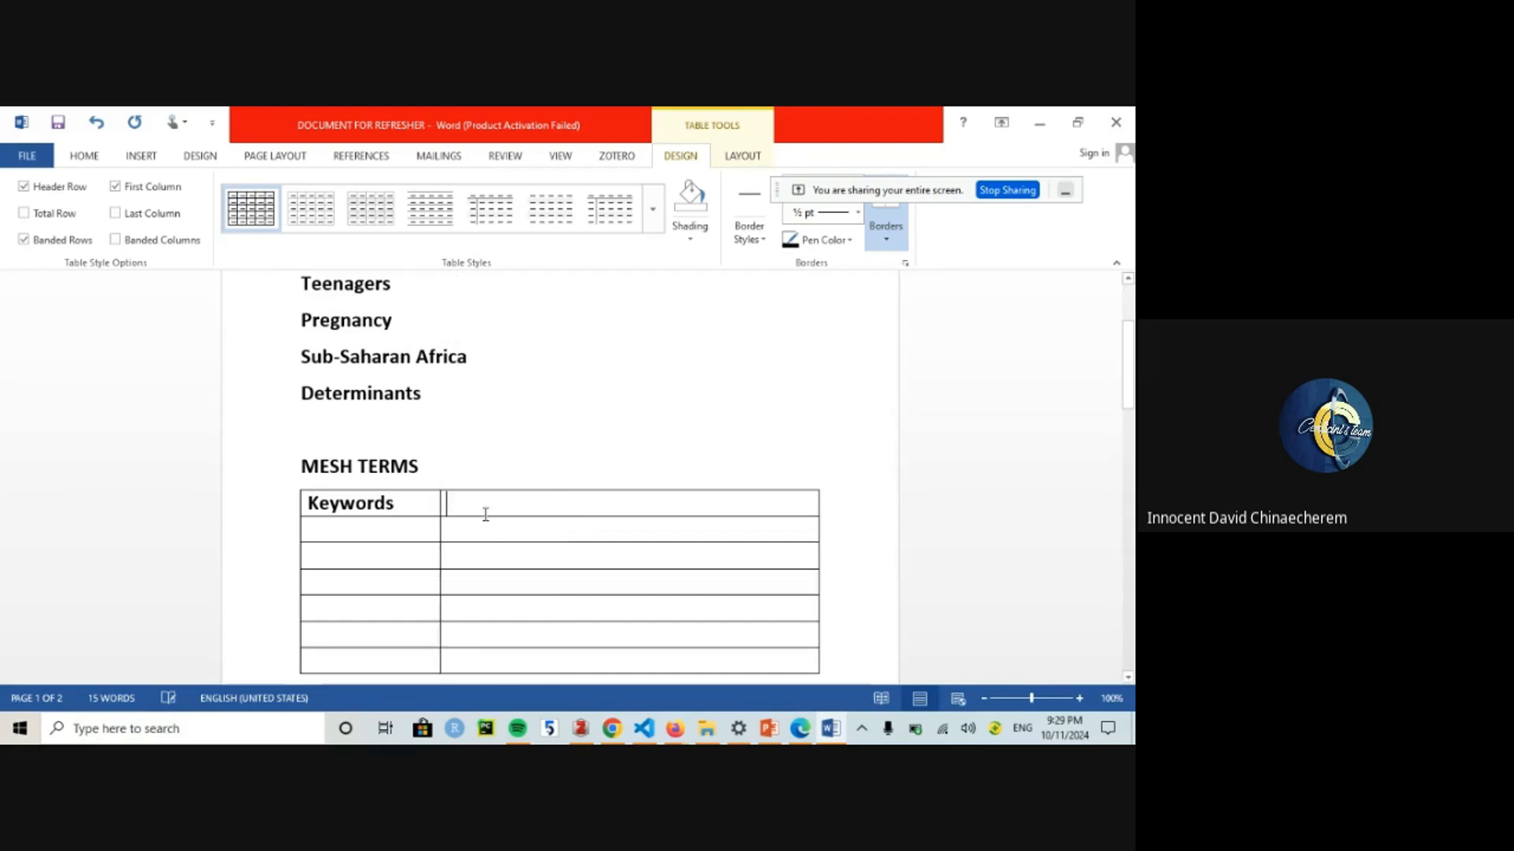
{"action": "type", "text": "Enrtu"}
{"action": "key", "text": "BackSpace"}
{"action": "key", "text": "BackSpace"}
{"action": "key", "text": "BackSpace"}
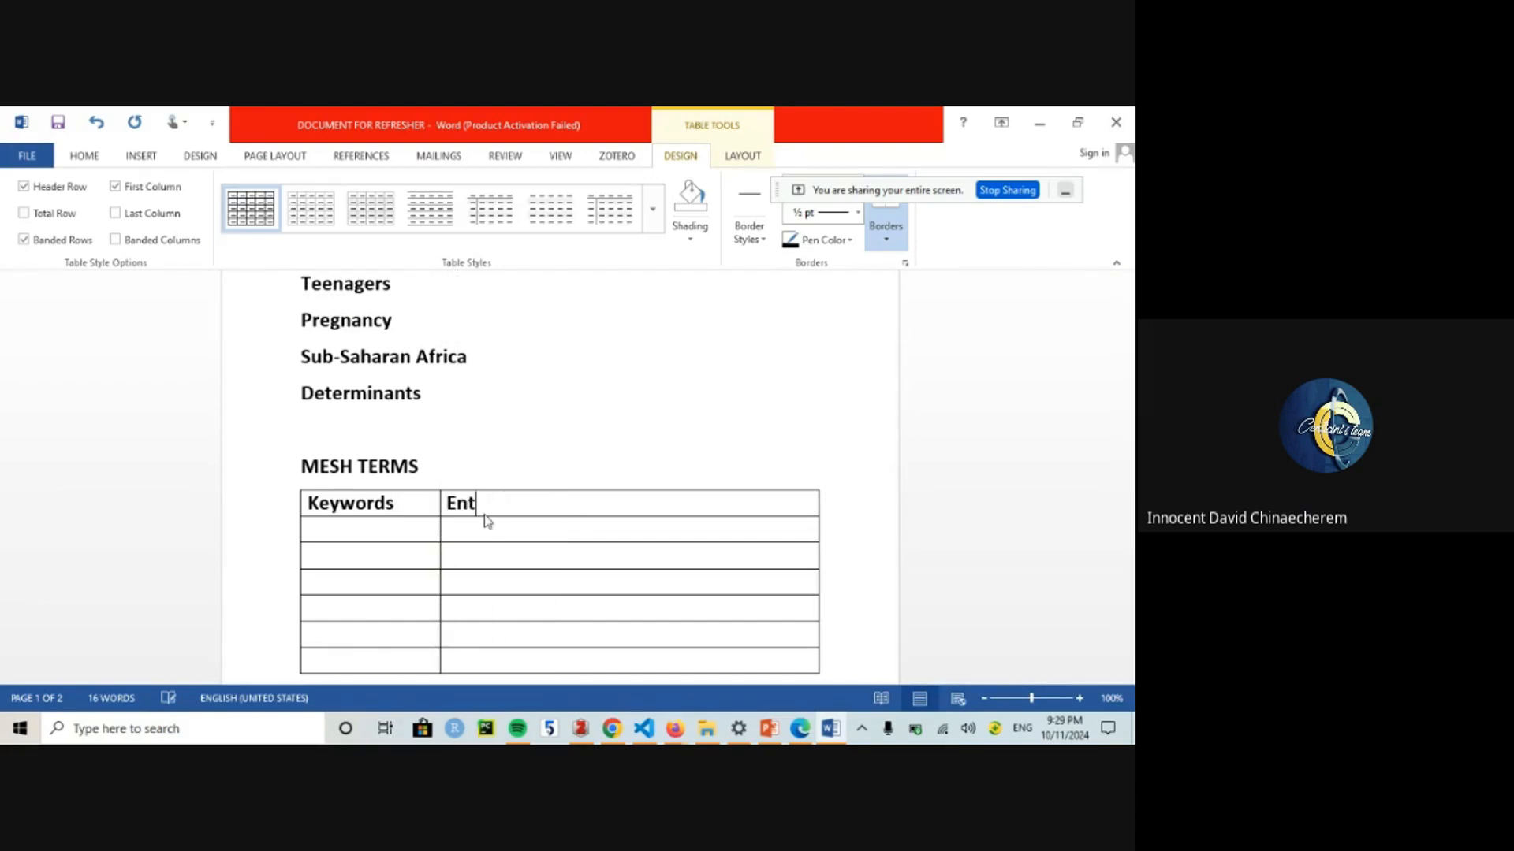
{"action": "type", "text": "try Terjms"}
{"action": "key", "text": "BackSpace"}
{"action": "key", "text": "BackSpace"}
{"action": "key", "text": "BackSpace"}
Step: Fill the Keywords column with Teenagers, Pregnancy and Sub-Saharan Africa
{"action": "type", "text": "Teenagers"}
{"action": "key", "text": "BackSpace"}
{"action": "key", "text": "BackSpace"}
{"action": "type", "text": "r"}
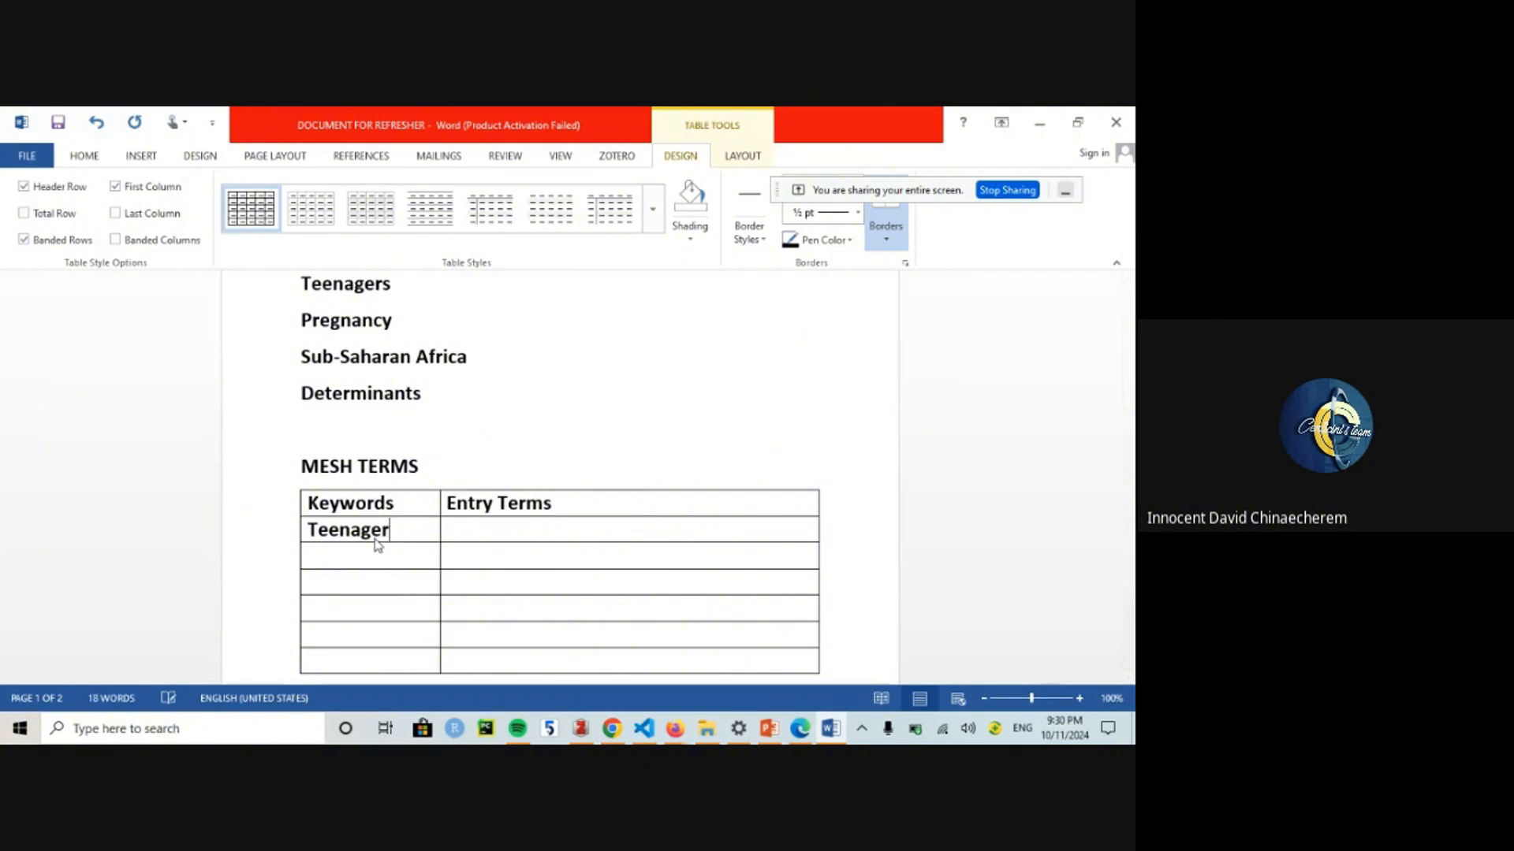
{"action": "type", "text": "s"}
{"action": "key", "text": "Down"}
{"action": "type", "text": "Pregnan"}
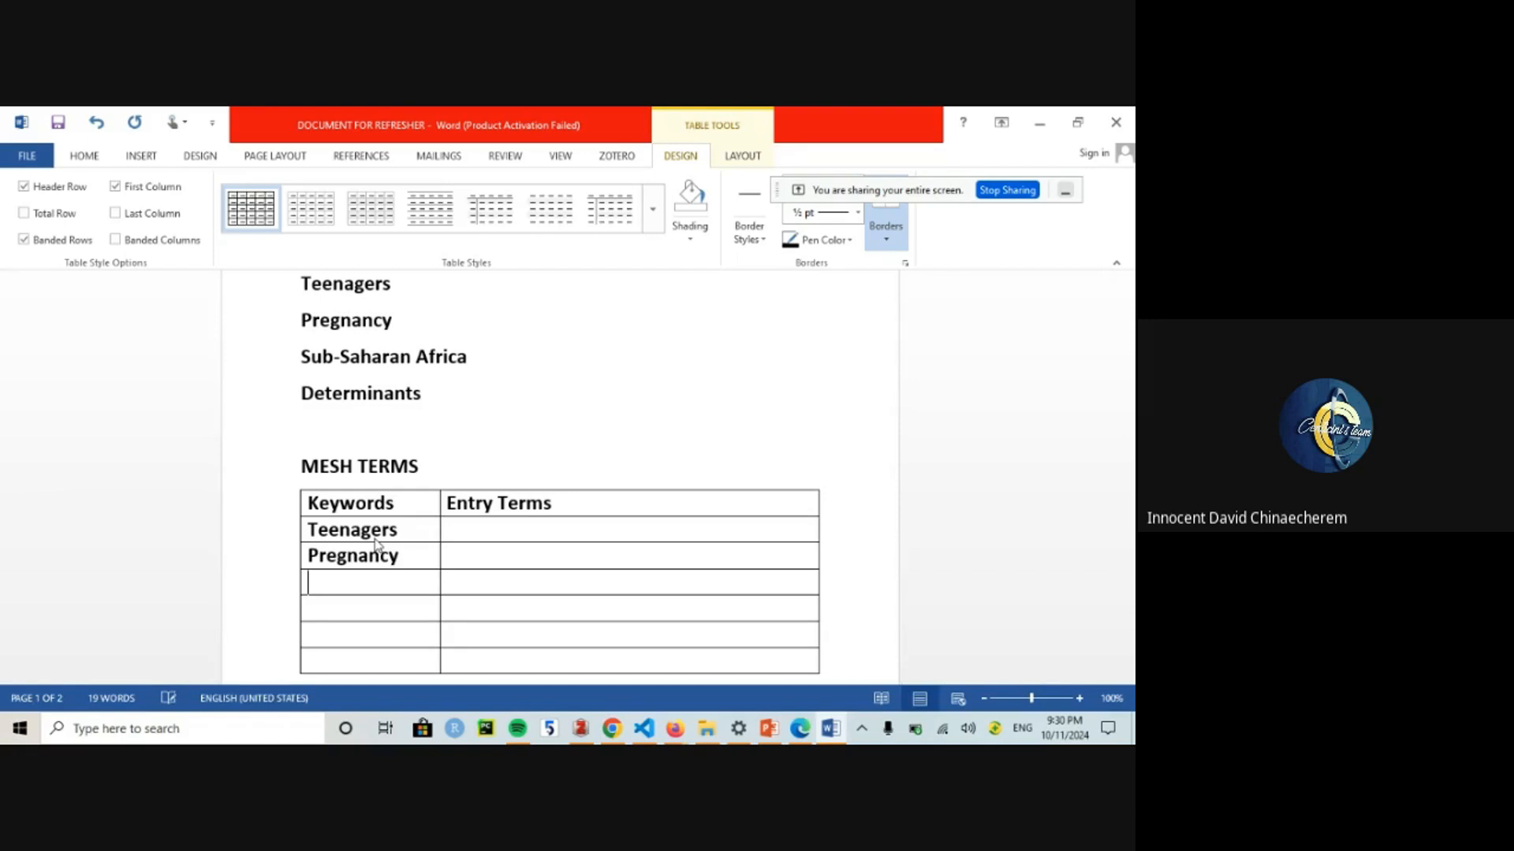
{"action": "type", "text": "Sub-Sahaaran A"}
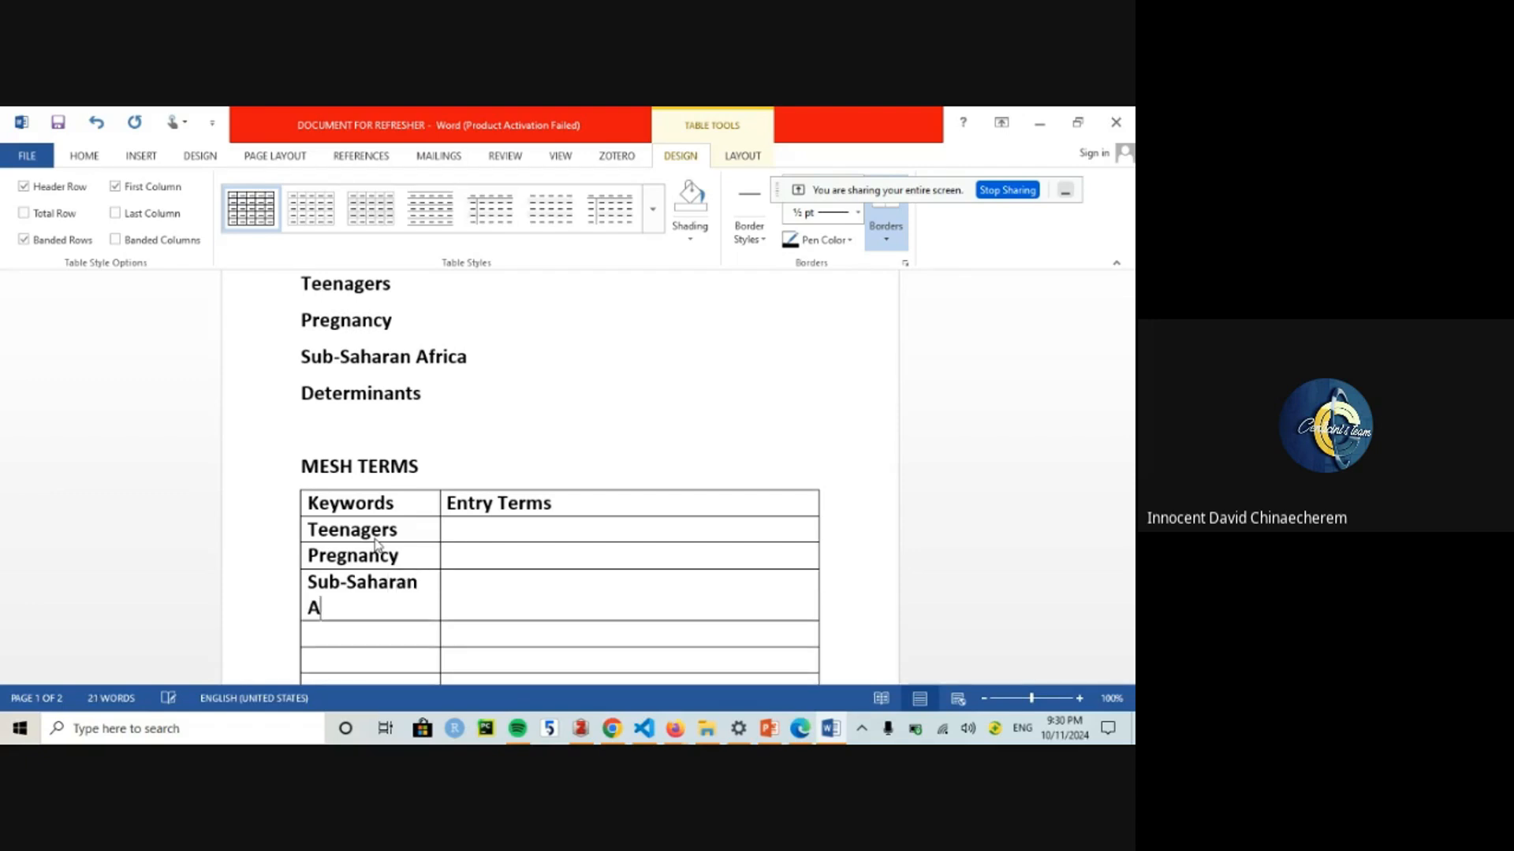
{"action": "type", "text": "frica"}
{"action": "key", "text": "Down"}
{"action": "key", "text": "Down"}
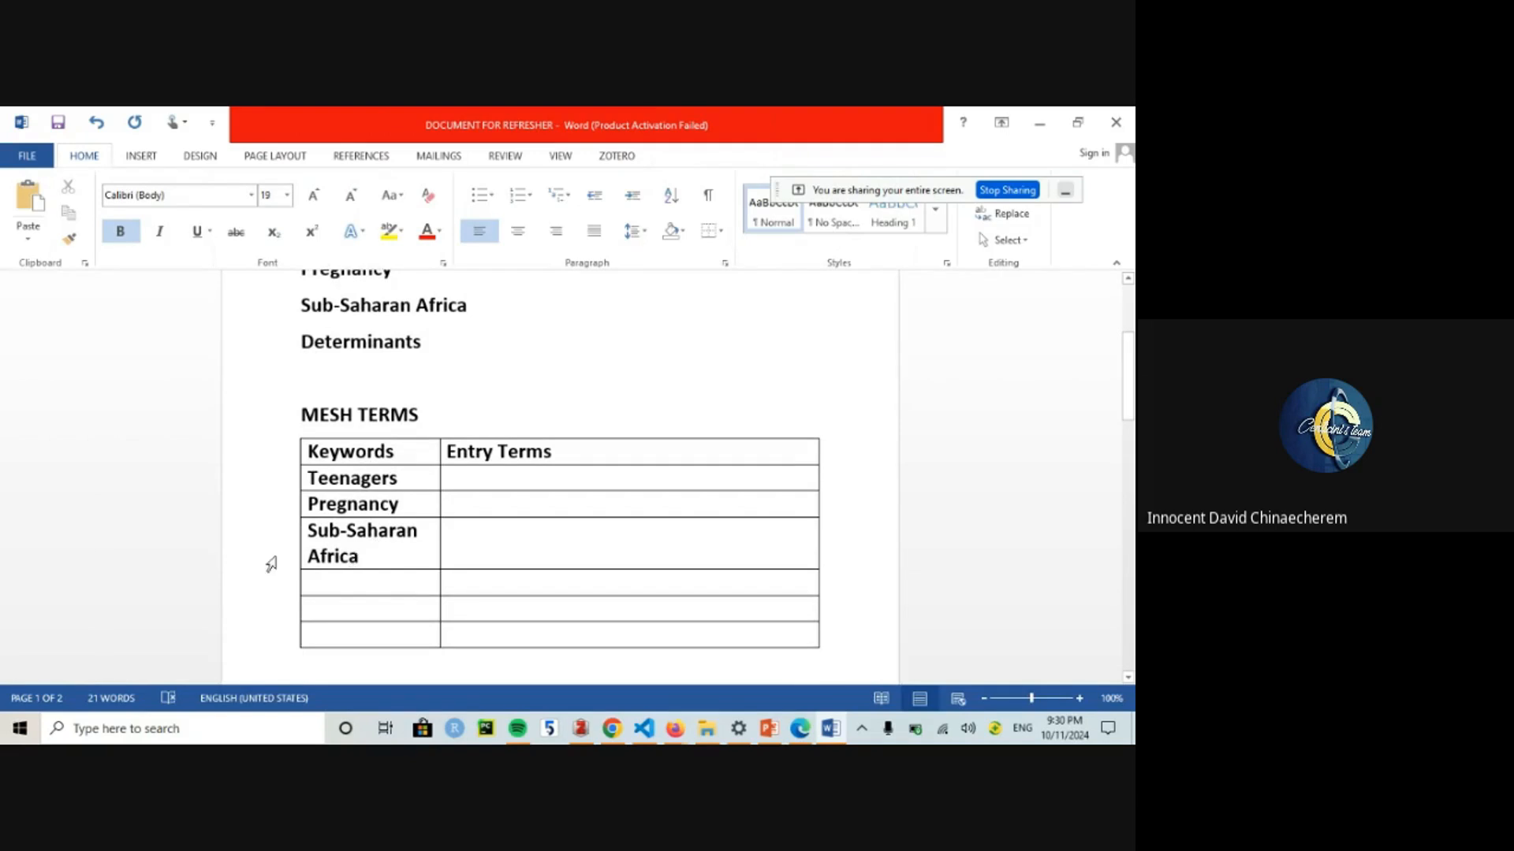
Step: Delete the two empty table rows and paste a copy of the MESH TERMS heading and table on a new page
{"action": "left_click_drag", "start_coordinate": [341, 609], "coordinate": [616, 610]}
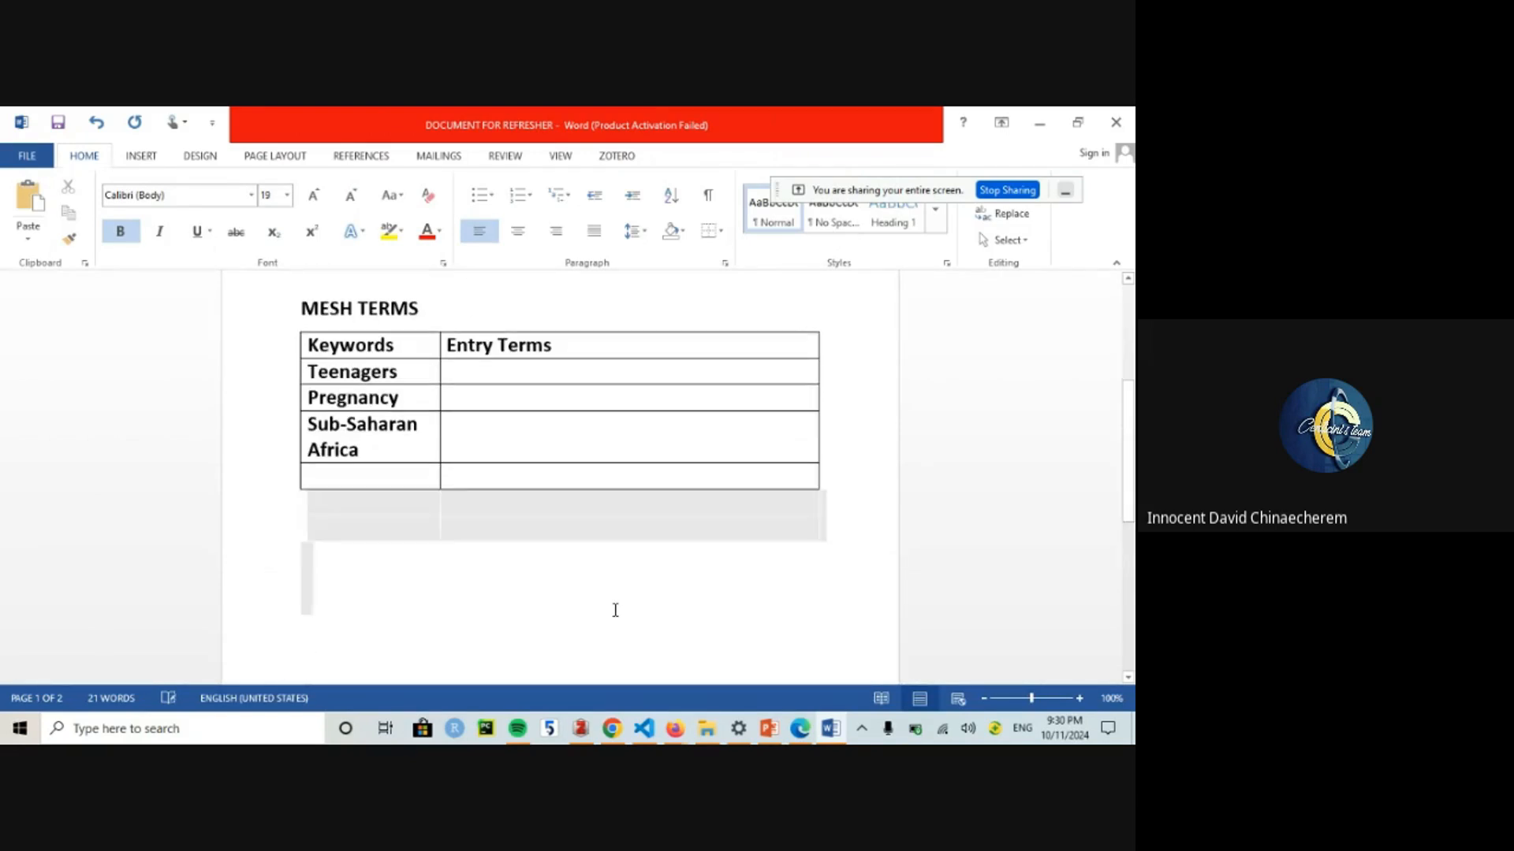
{"action": "key", "text": "BackSpace"}
{"action": "left_click", "coordinate": [371, 470]}
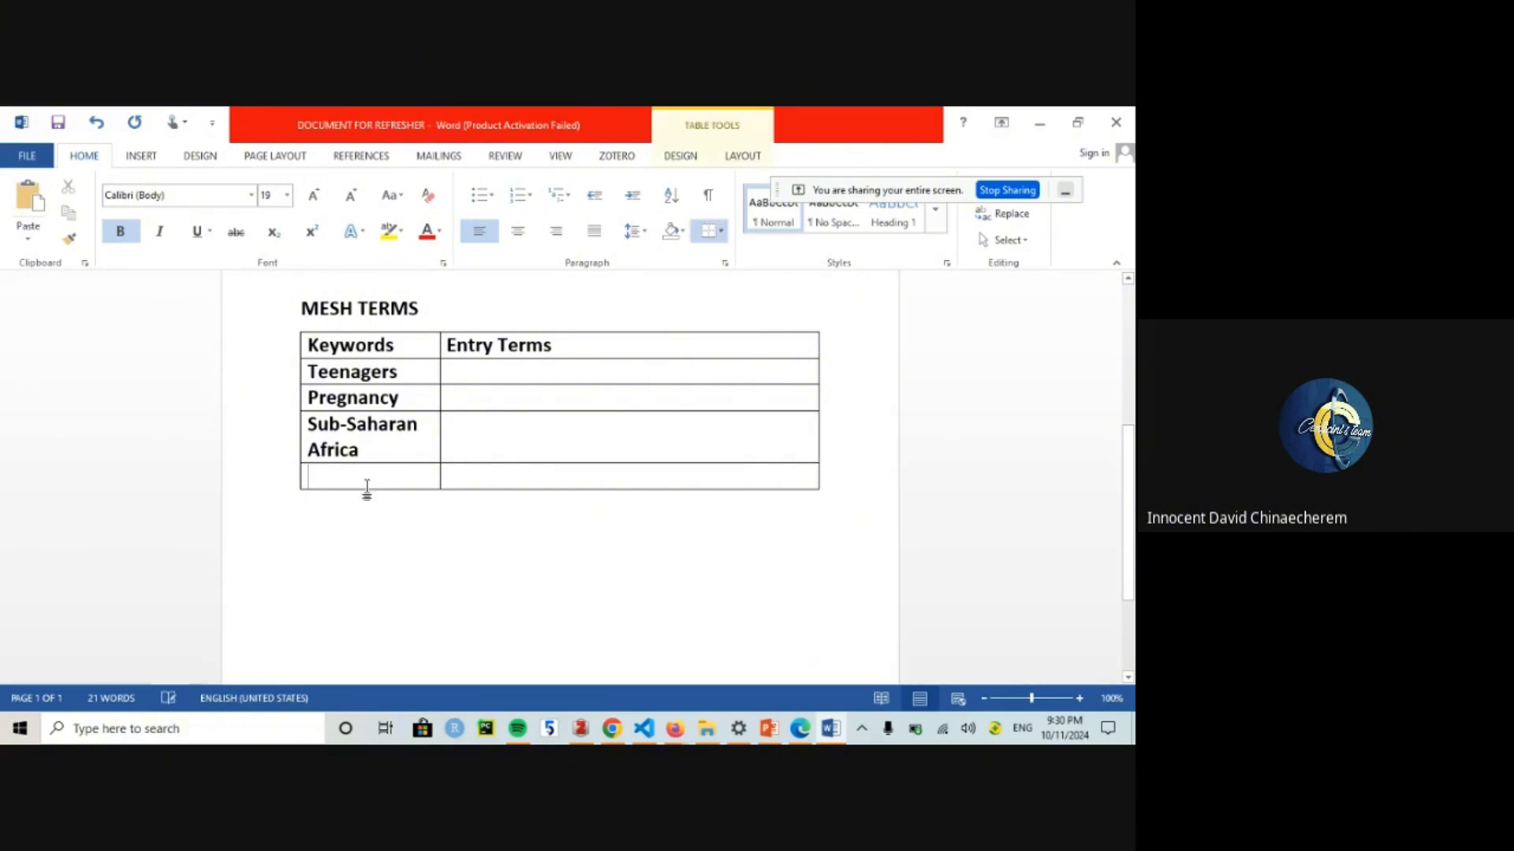
{"action": "left_click", "coordinate": [347, 527]}
{"action": "left_click_drag", "start_coordinate": [293, 303], "coordinate": [450, 497]}
{"action": "key", "text": "ctrl+c"}
{"action": "left_click", "coordinate": [417, 541]}
{"action": "key", "text": "ctrl+Return"}
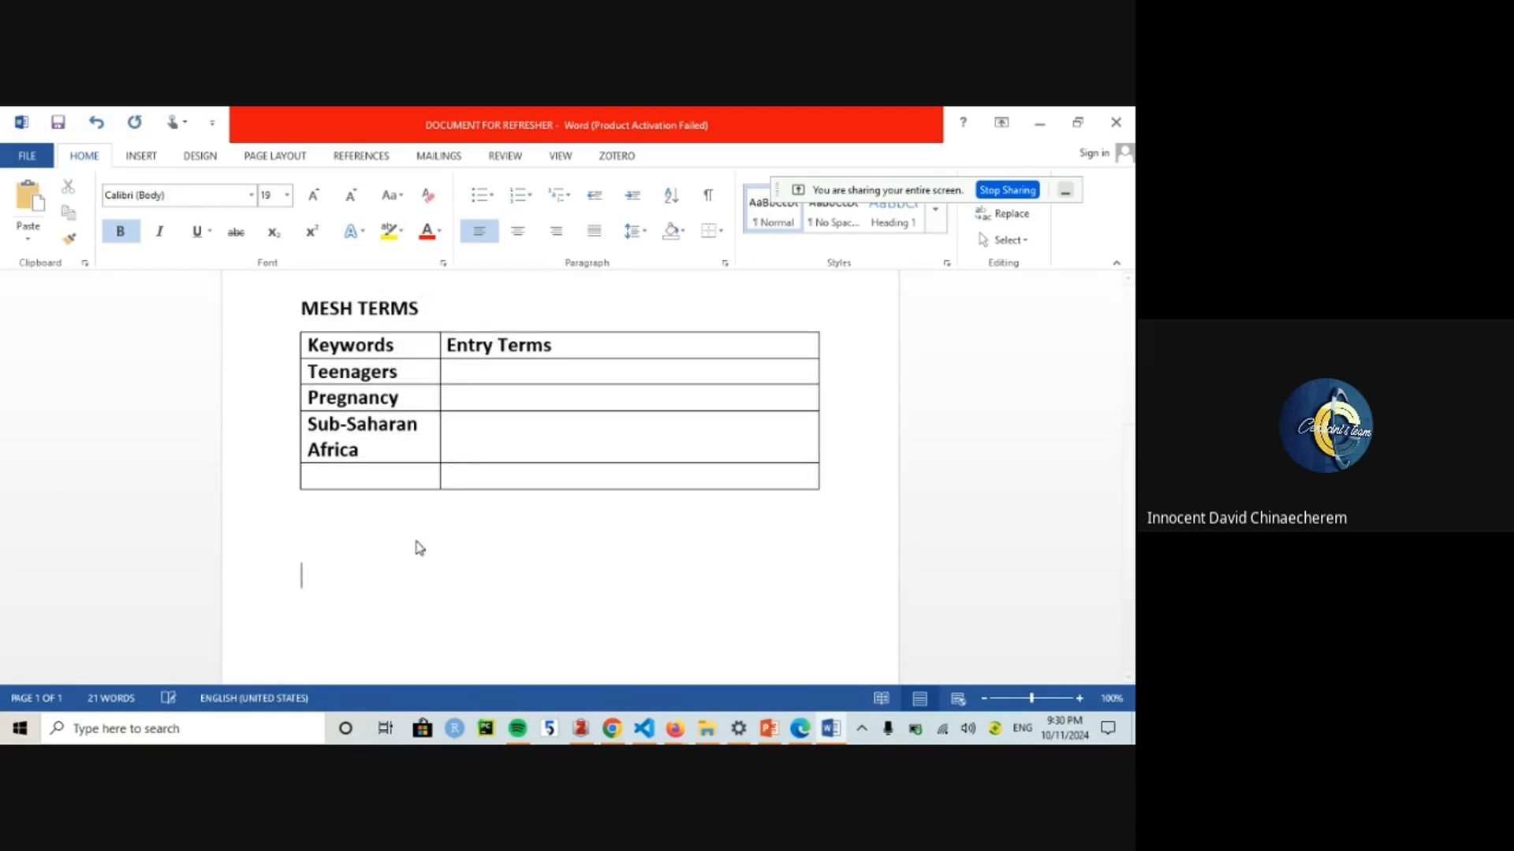
{"action": "key", "text": "ctrl+v"}
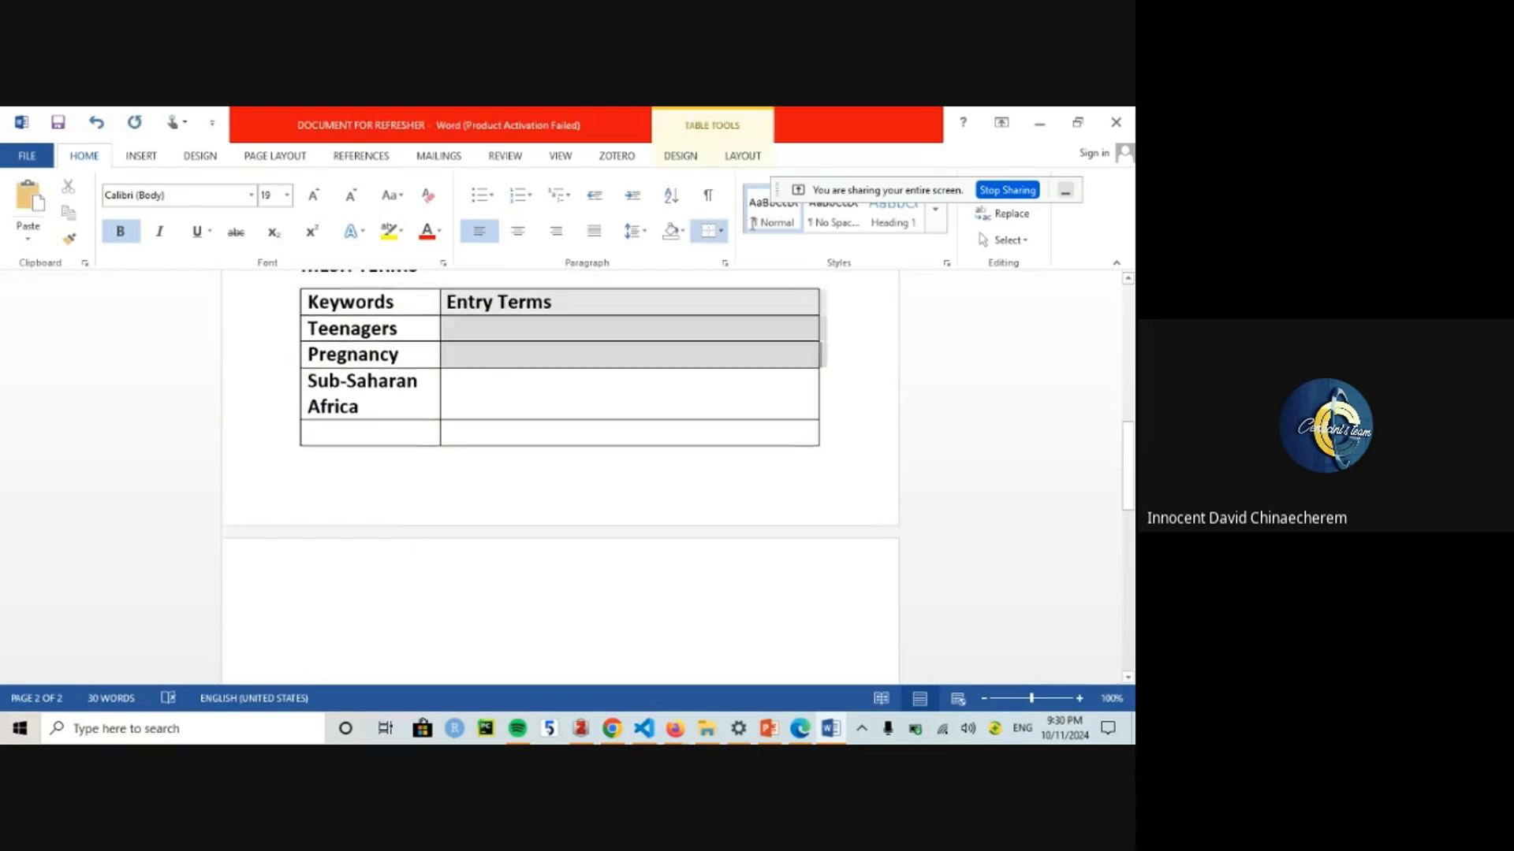
Step: Retitle the copied heading from MESH TERMS to Tiab TERMS
{"action": "left_click", "coordinate": [300, 487]}
{"action": "double_click", "coordinate": [300, 487]}
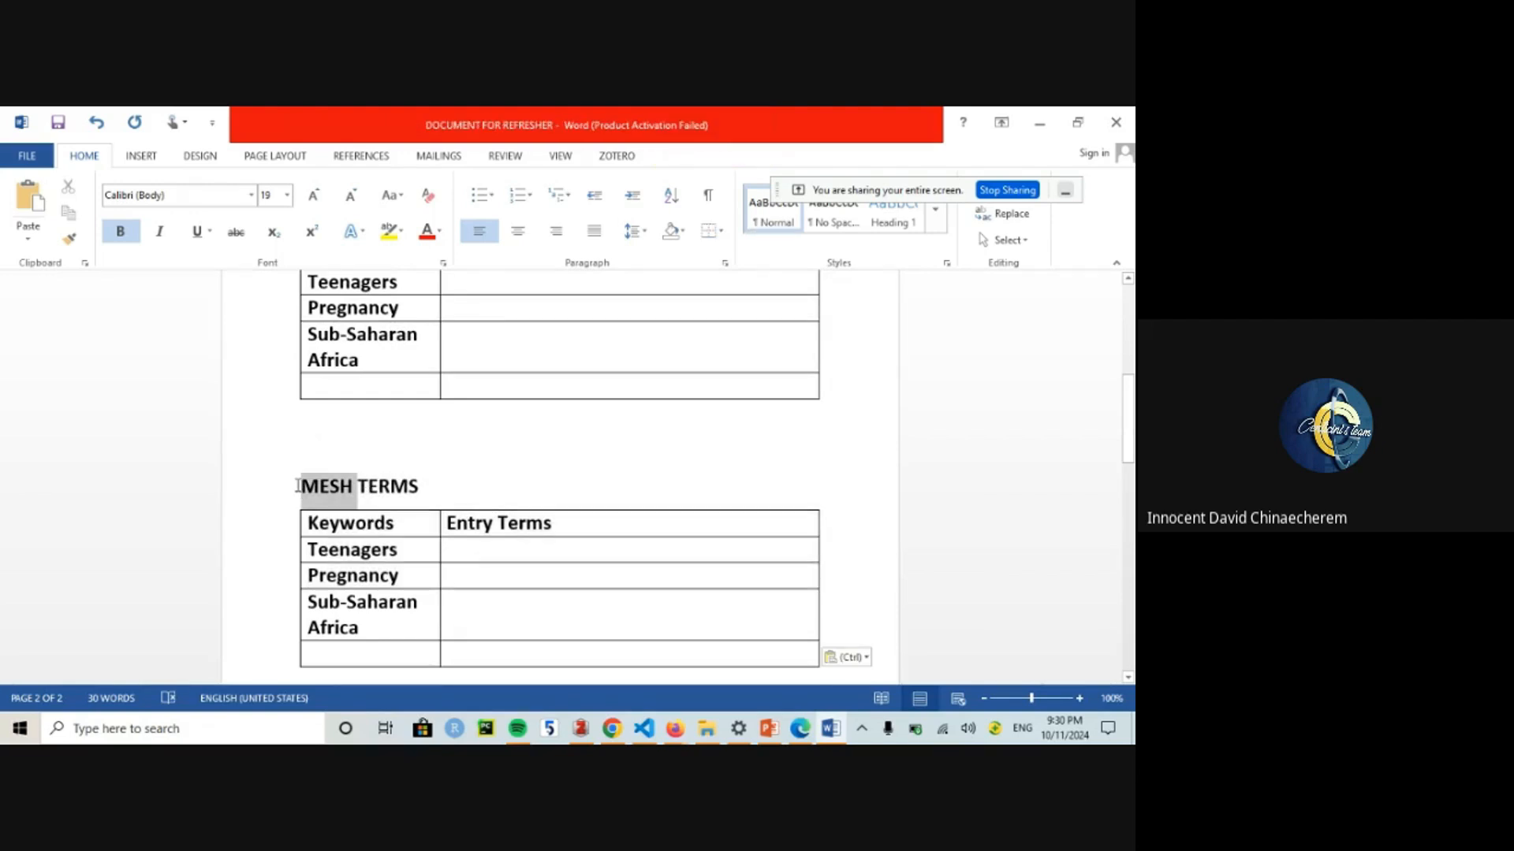
{"action": "type", "text": "Tir"}
{"action": "key", "text": "BackSpace"}
{"action": "type", "text": "ab"}
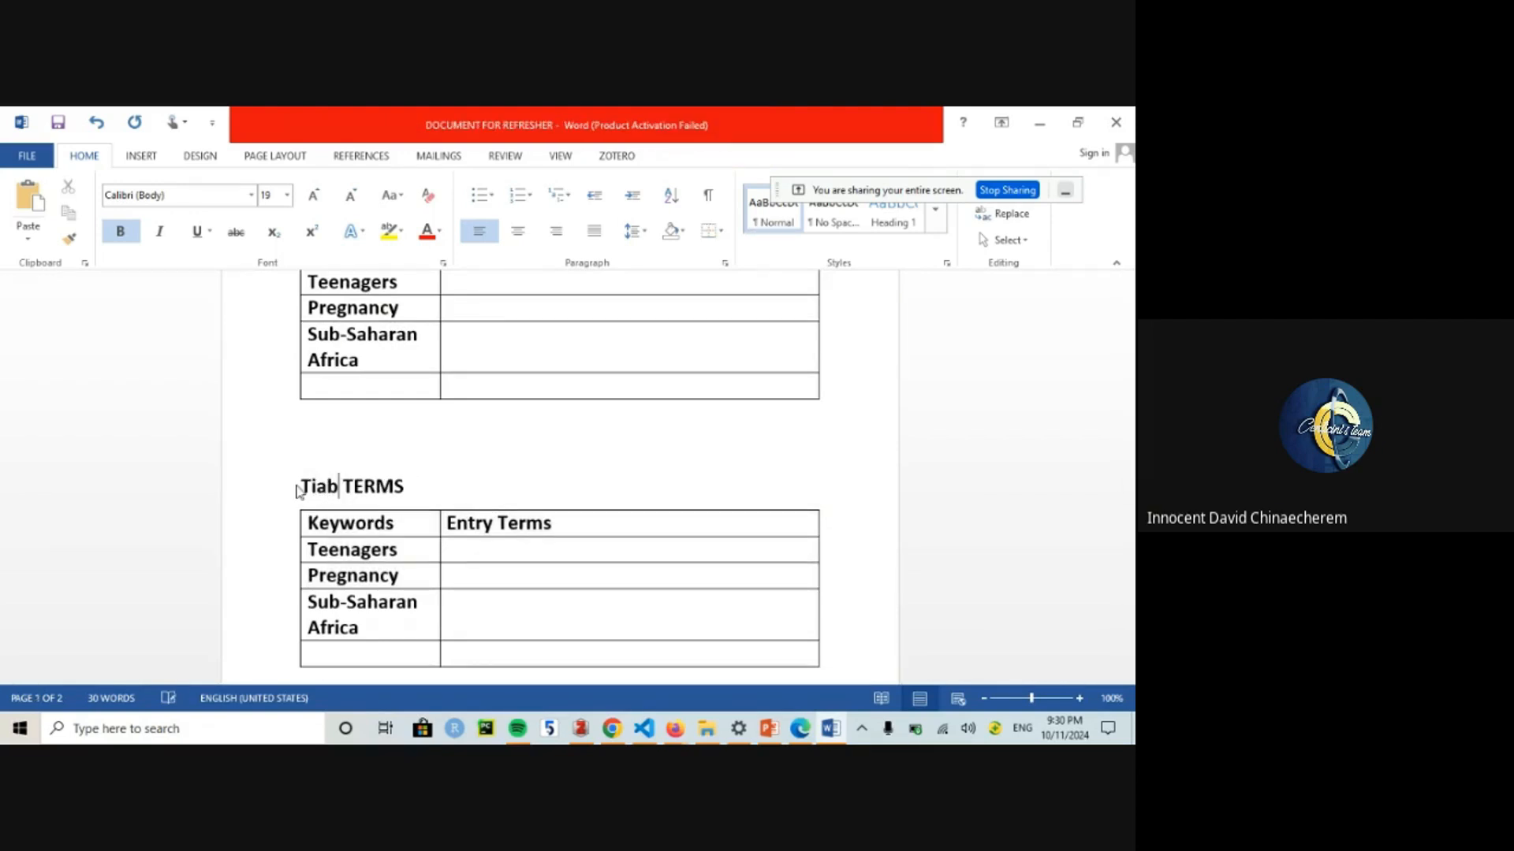
Step: Put the cursor in the Entry Terms cell of the Teenagers row
{"action": "left_click_drag", "start_coordinate": [446, 436], "coordinate": [347, 406]}
{"action": "left_click", "coordinate": [458, 479]}
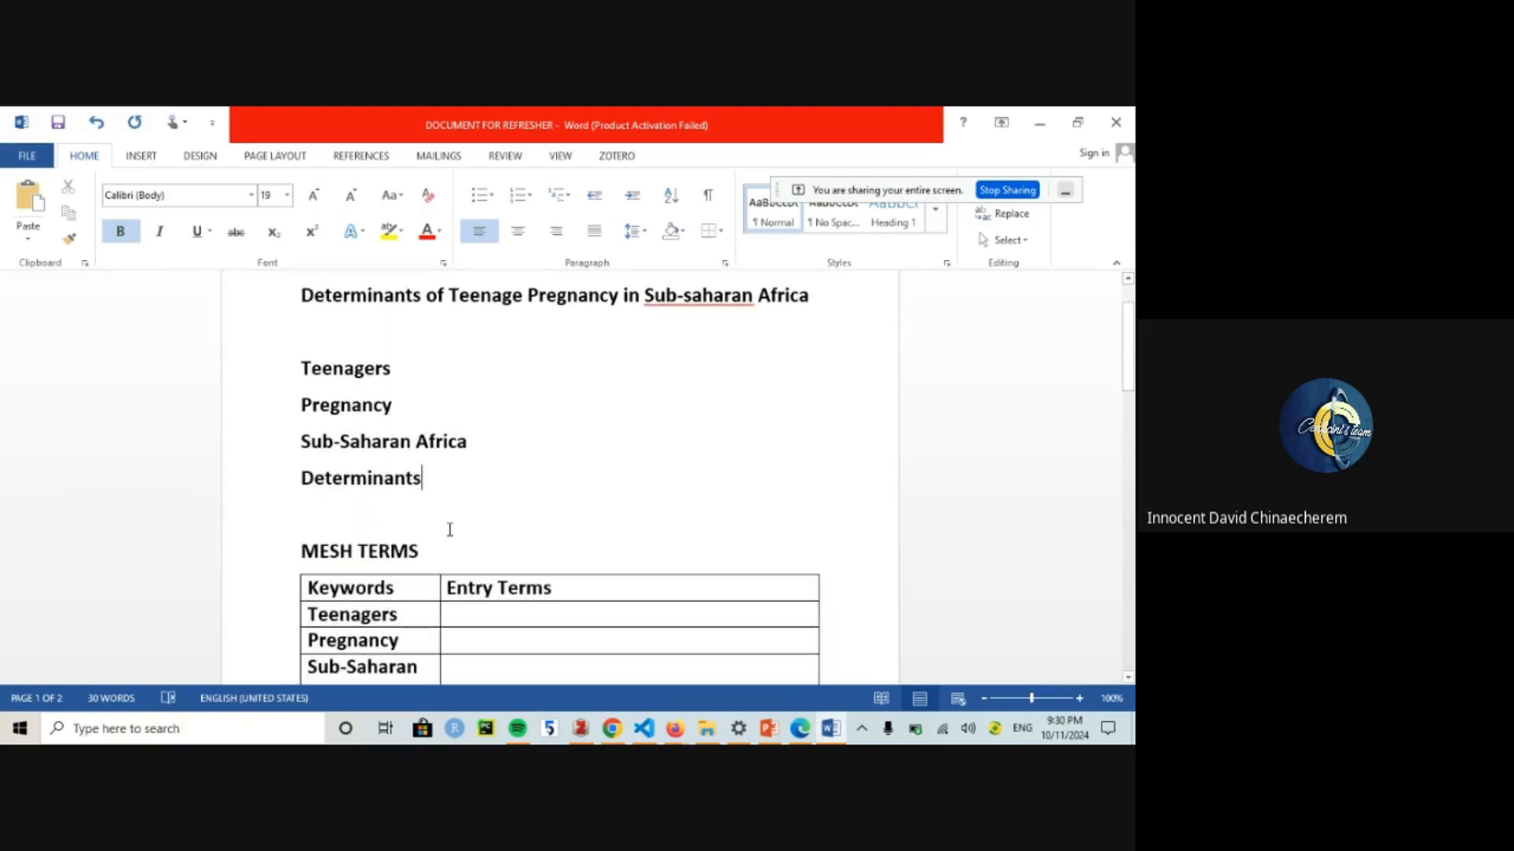
{"action": "left_click_drag", "start_coordinate": [450, 530], "coordinate": [306, 558]}
{"action": "key", "text": "ctrl+c"}
{"action": "left_click", "coordinate": [397, 539]}
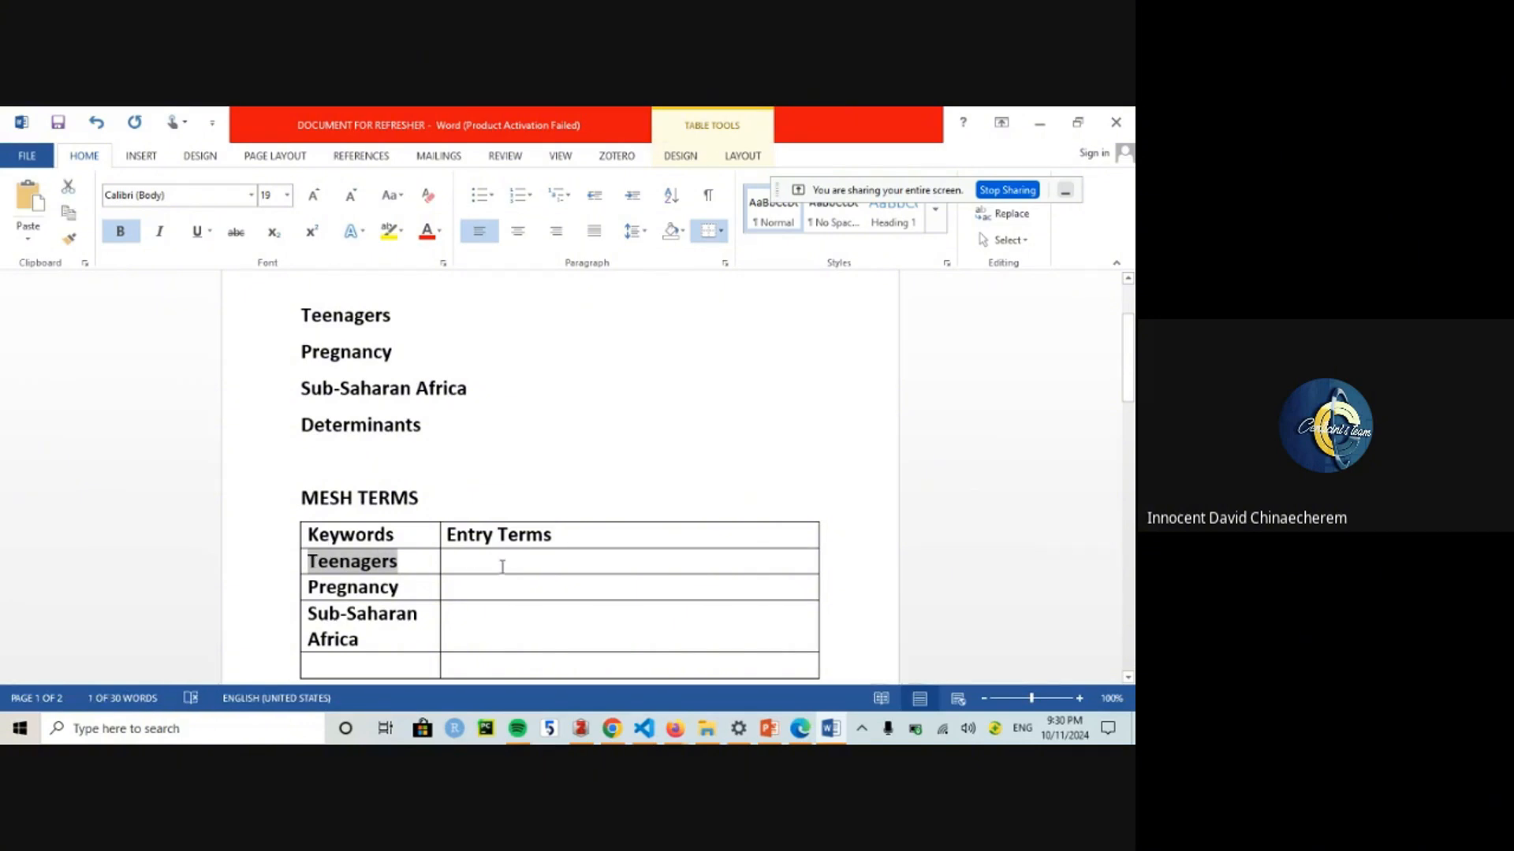
{"action": "left_click", "coordinate": [502, 566]}
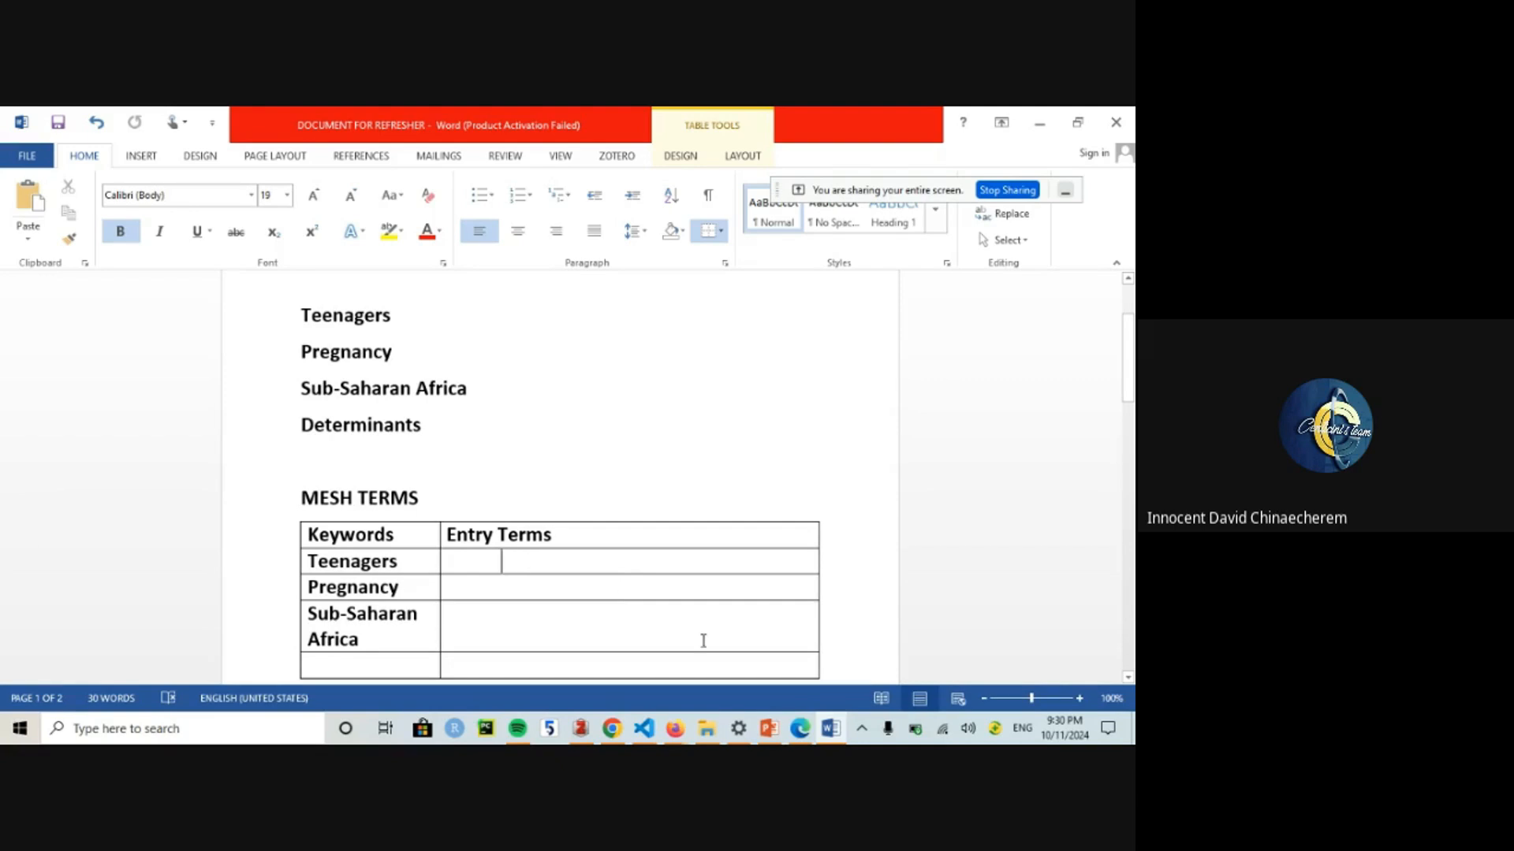
Step: Load pubmed.ncbi.nlm.nih.gov in a new Firefox tab and follow its MeSH Database link
{"action": "mouse_move", "coordinate": [674, 728]}
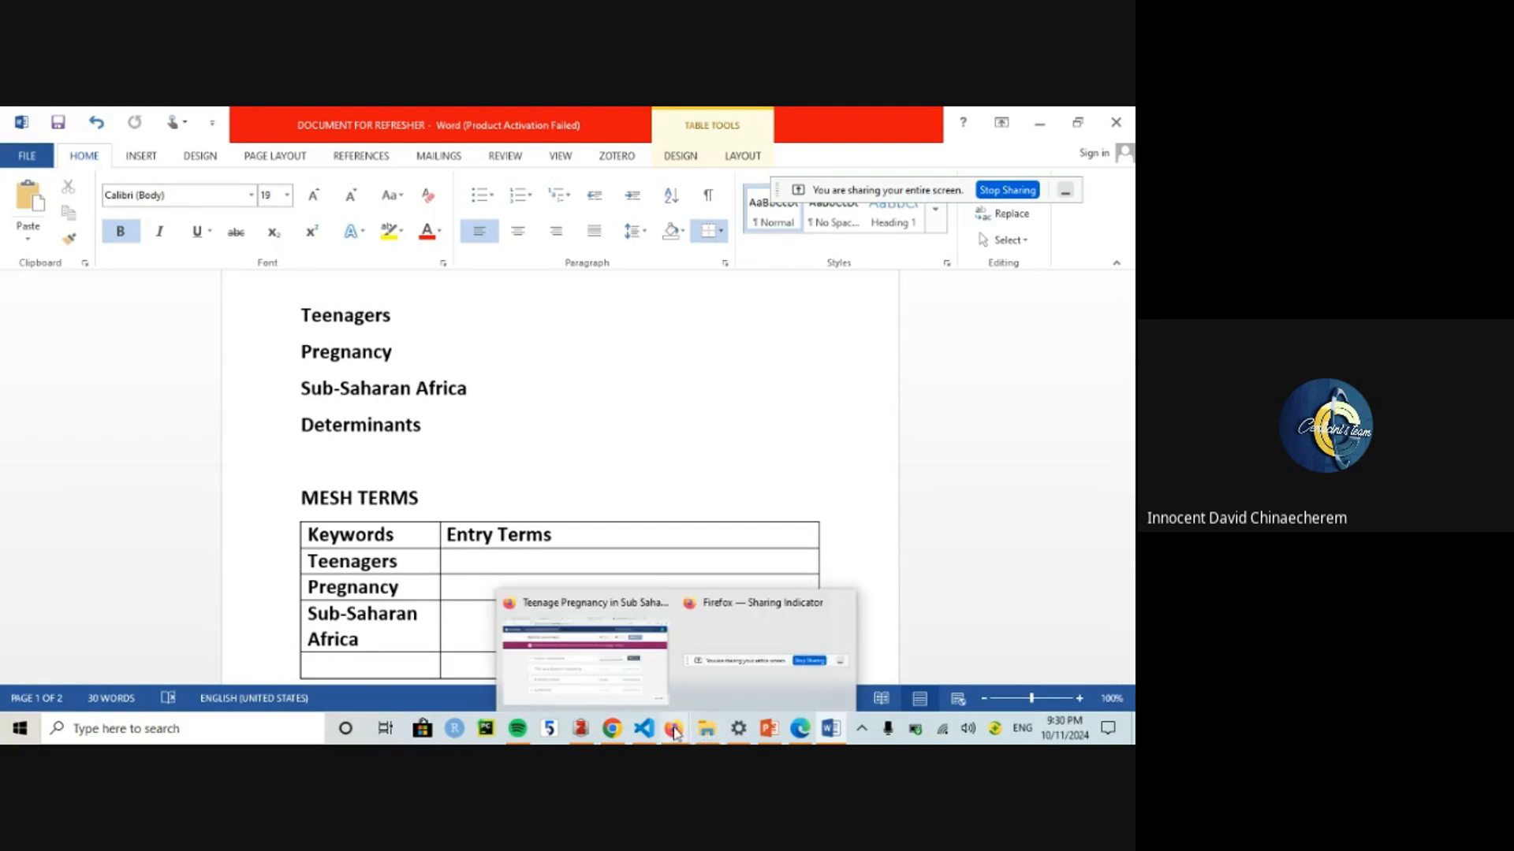
{"action": "left_click", "coordinate": [614, 663]}
{"action": "left_click", "coordinate": [936, 126]}
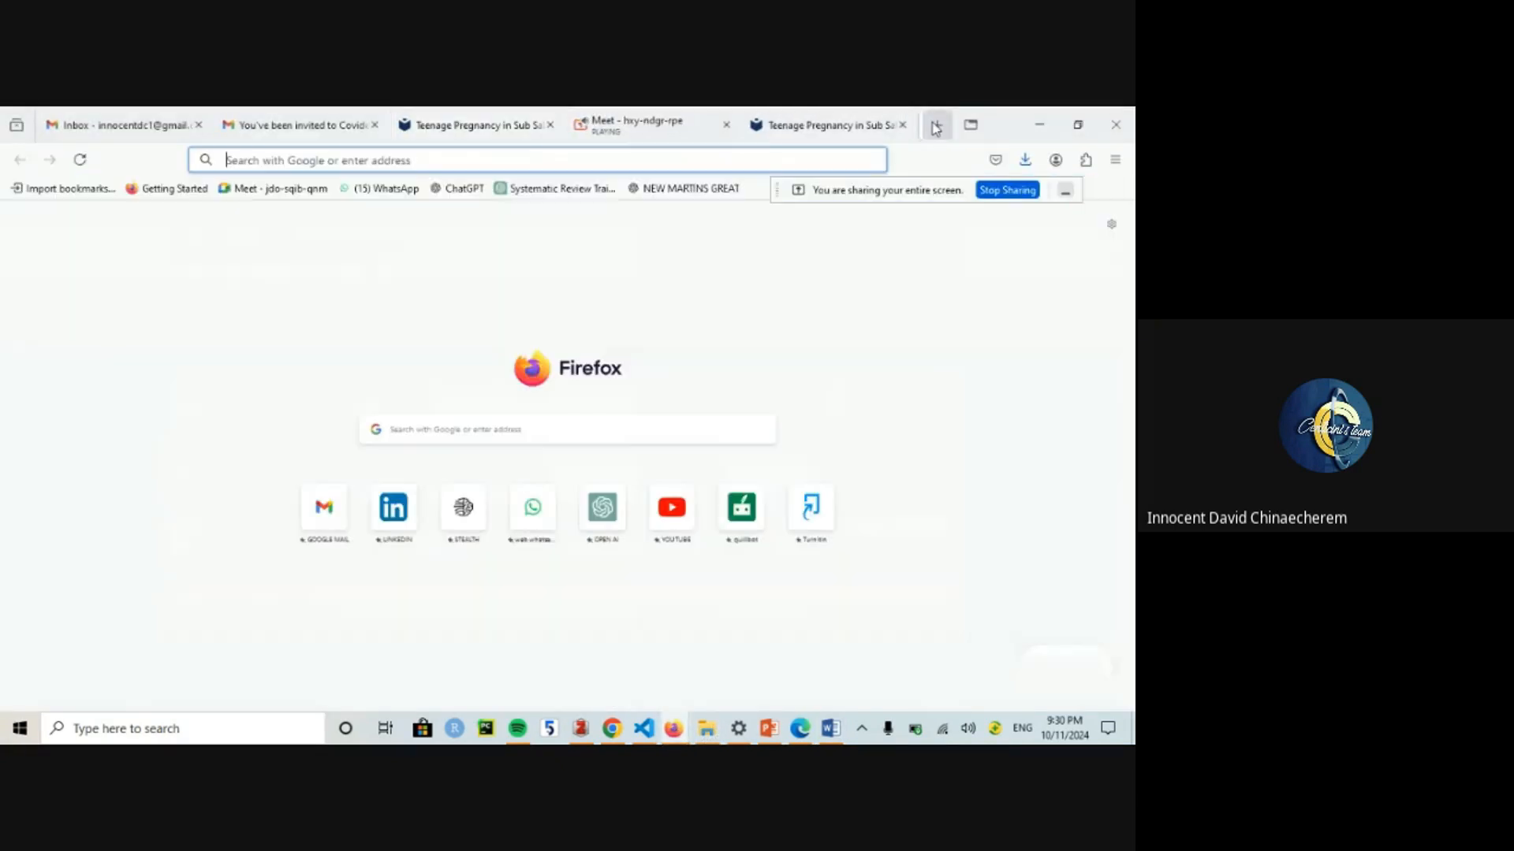
{"action": "left_click_drag", "start_coordinate": [882, 183], "coordinate": [254, 221]}
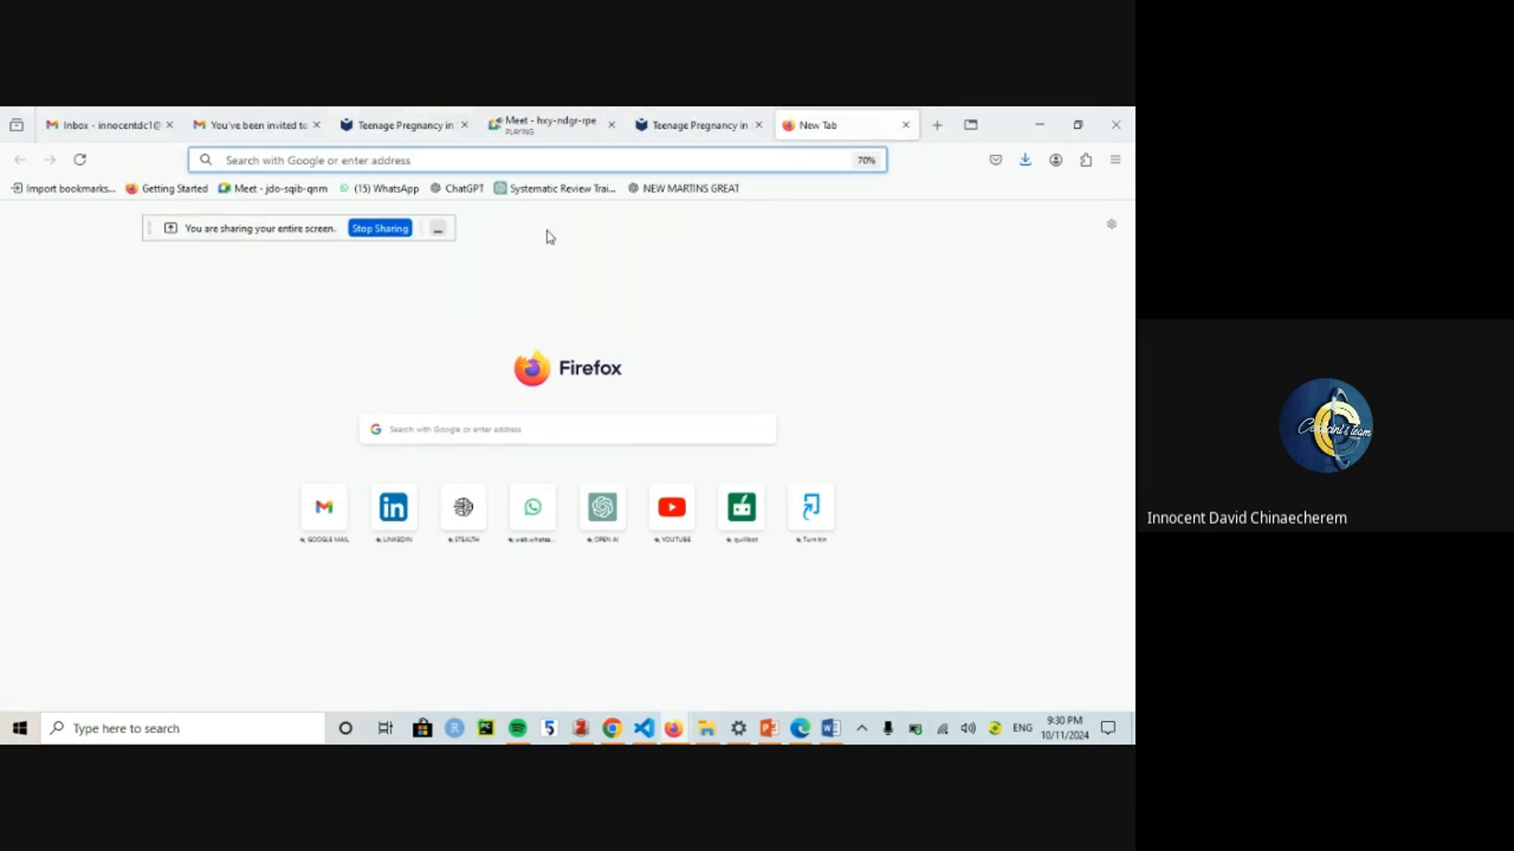
{"action": "type", "text": "ps://pubmed.ncbi.nlm.nih.gov"}
{"action": "key", "text": "Return"}
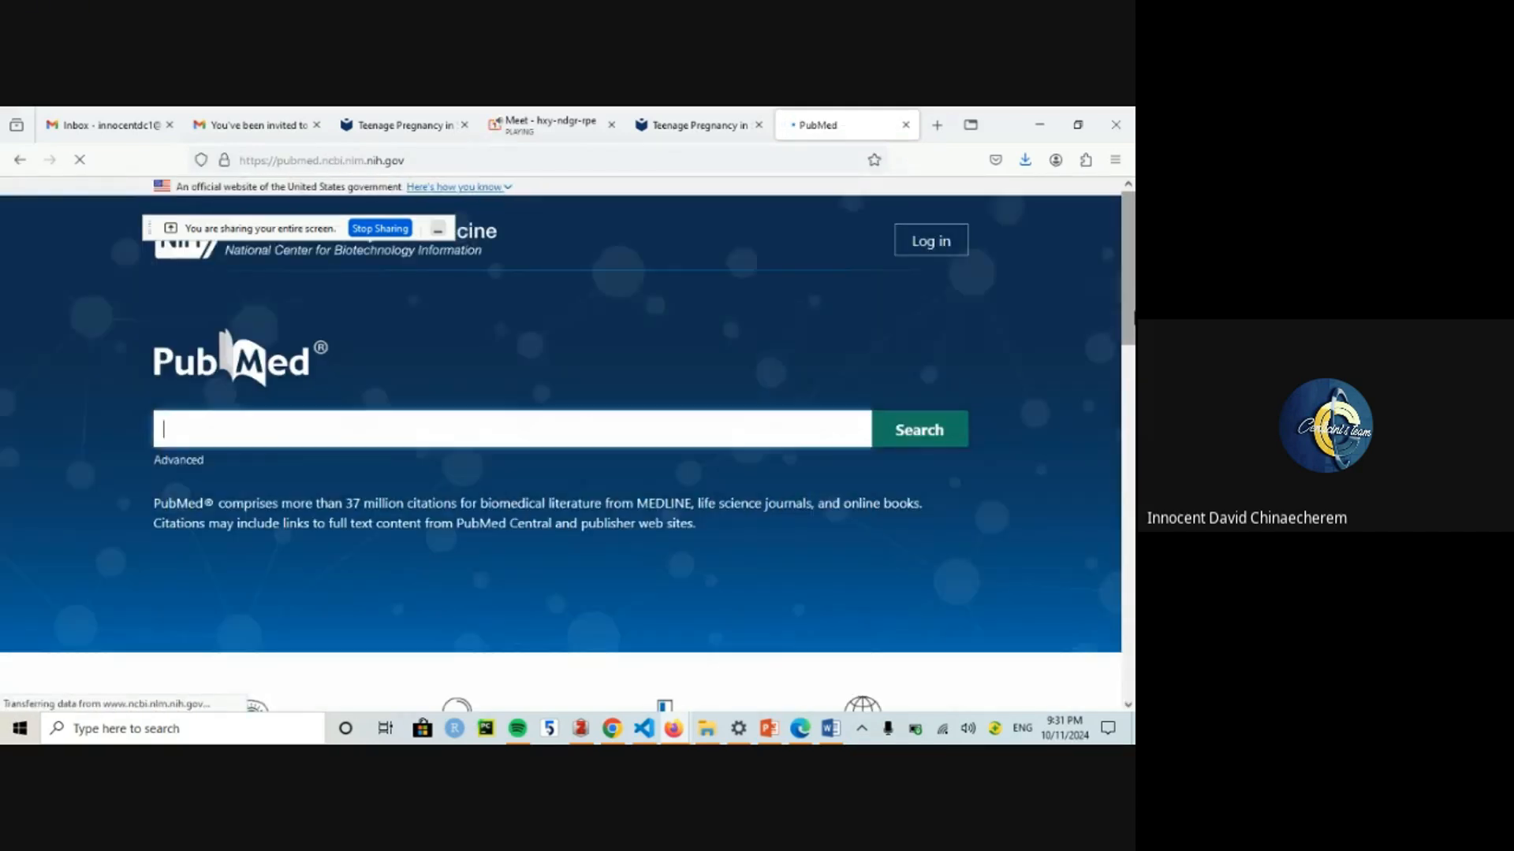
{"action": "left_click_drag", "start_coordinate": [1131, 339], "coordinate": [1128, 475]}
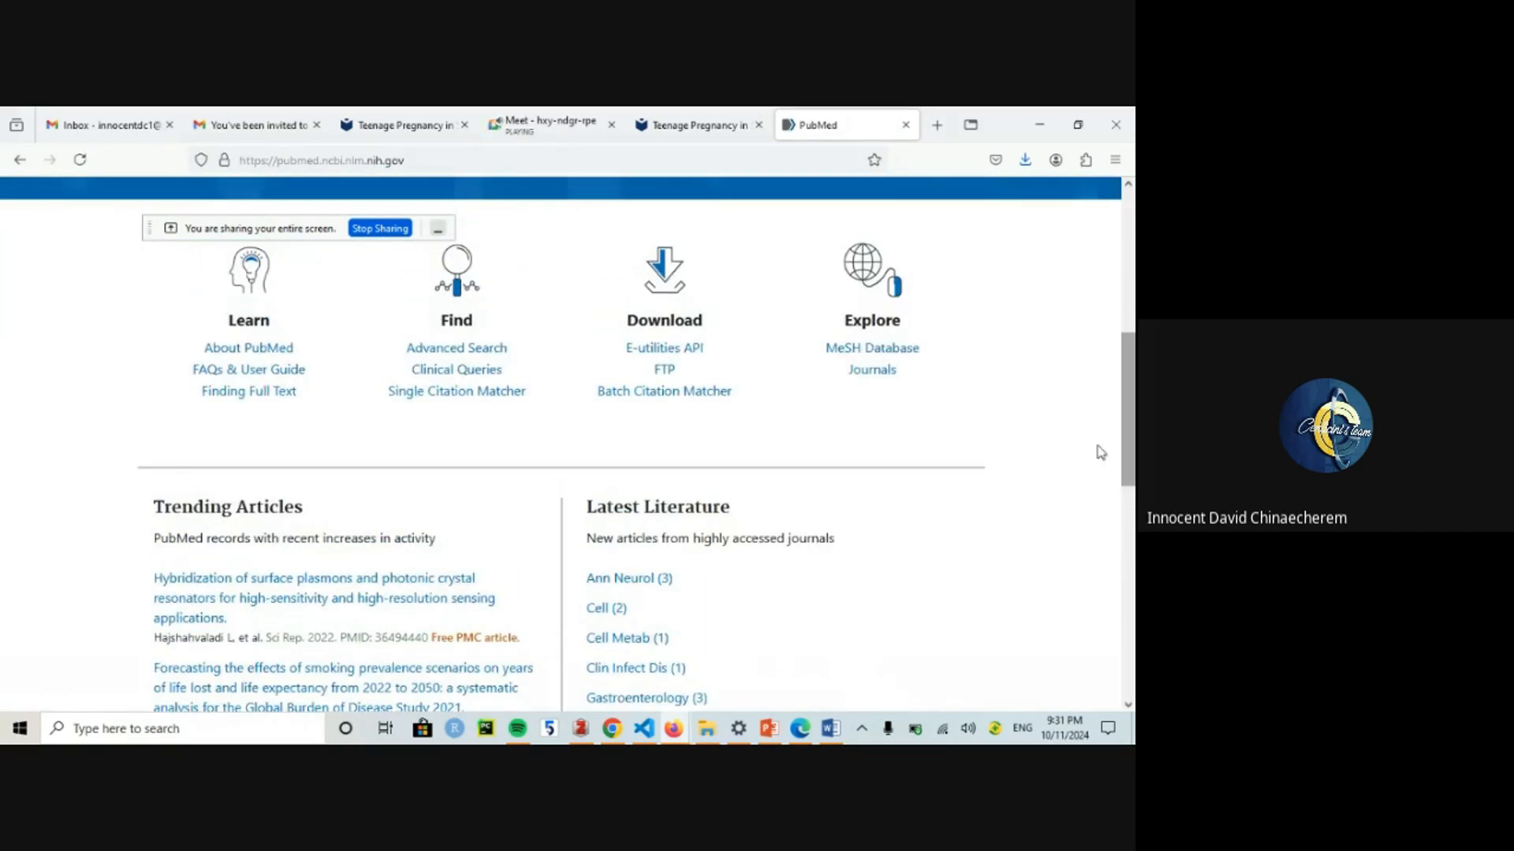
{"action": "left_click", "coordinate": [868, 352]}
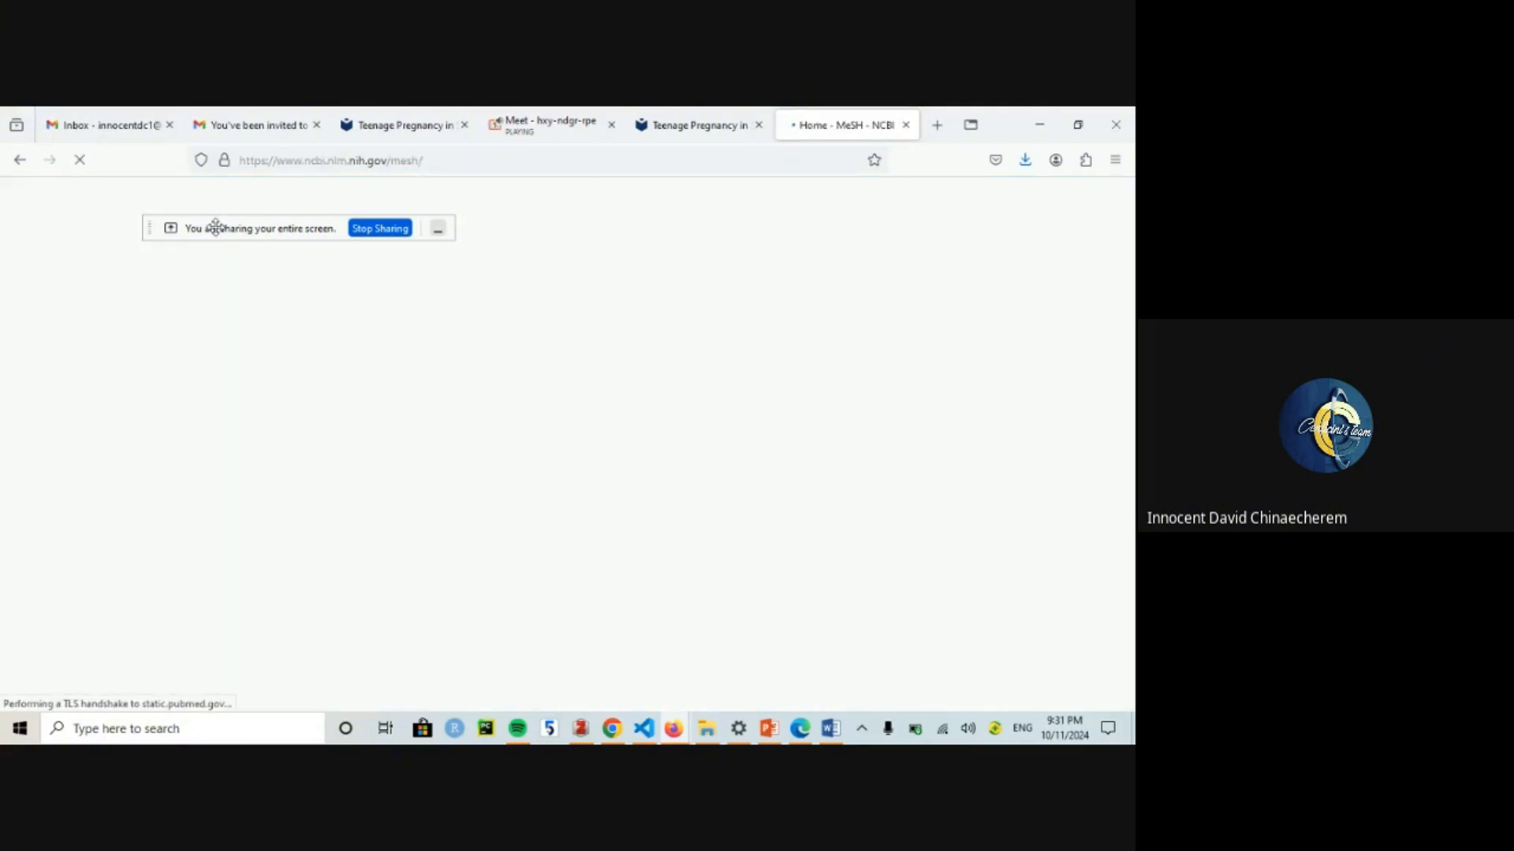
{"action": "left_click_drag", "start_coordinate": [215, 227], "coordinate": [1001, 114]}
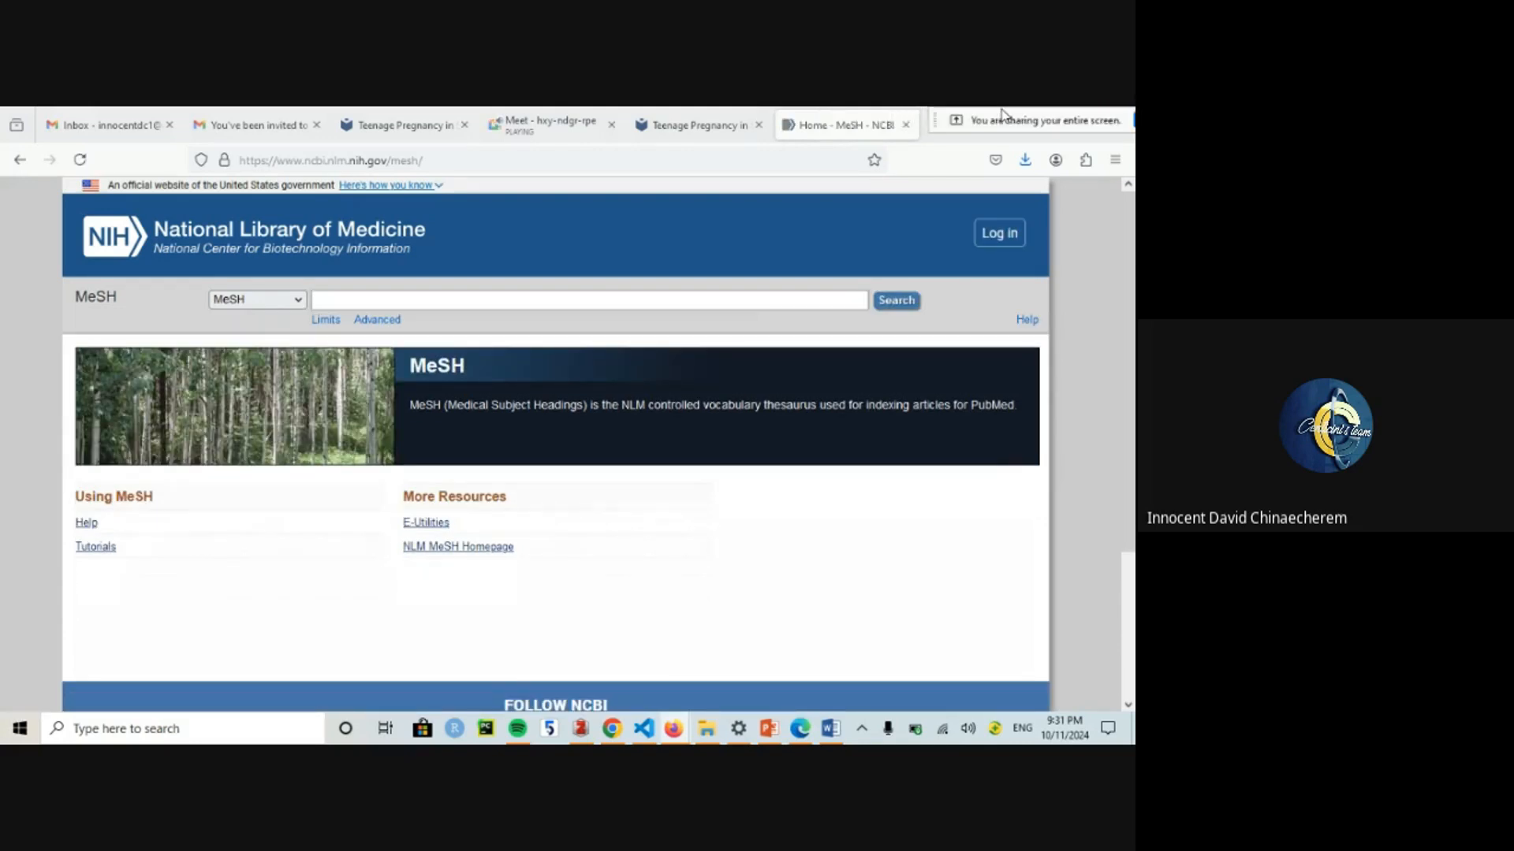
Step: Search MeSH for Teenagers, add the Adolescent heading to the search builder, and select "Adolescent"[Mesh]
{"action": "left_click", "coordinate": [368, 302]}
{"action": "key", "text": "ctrl+v"}
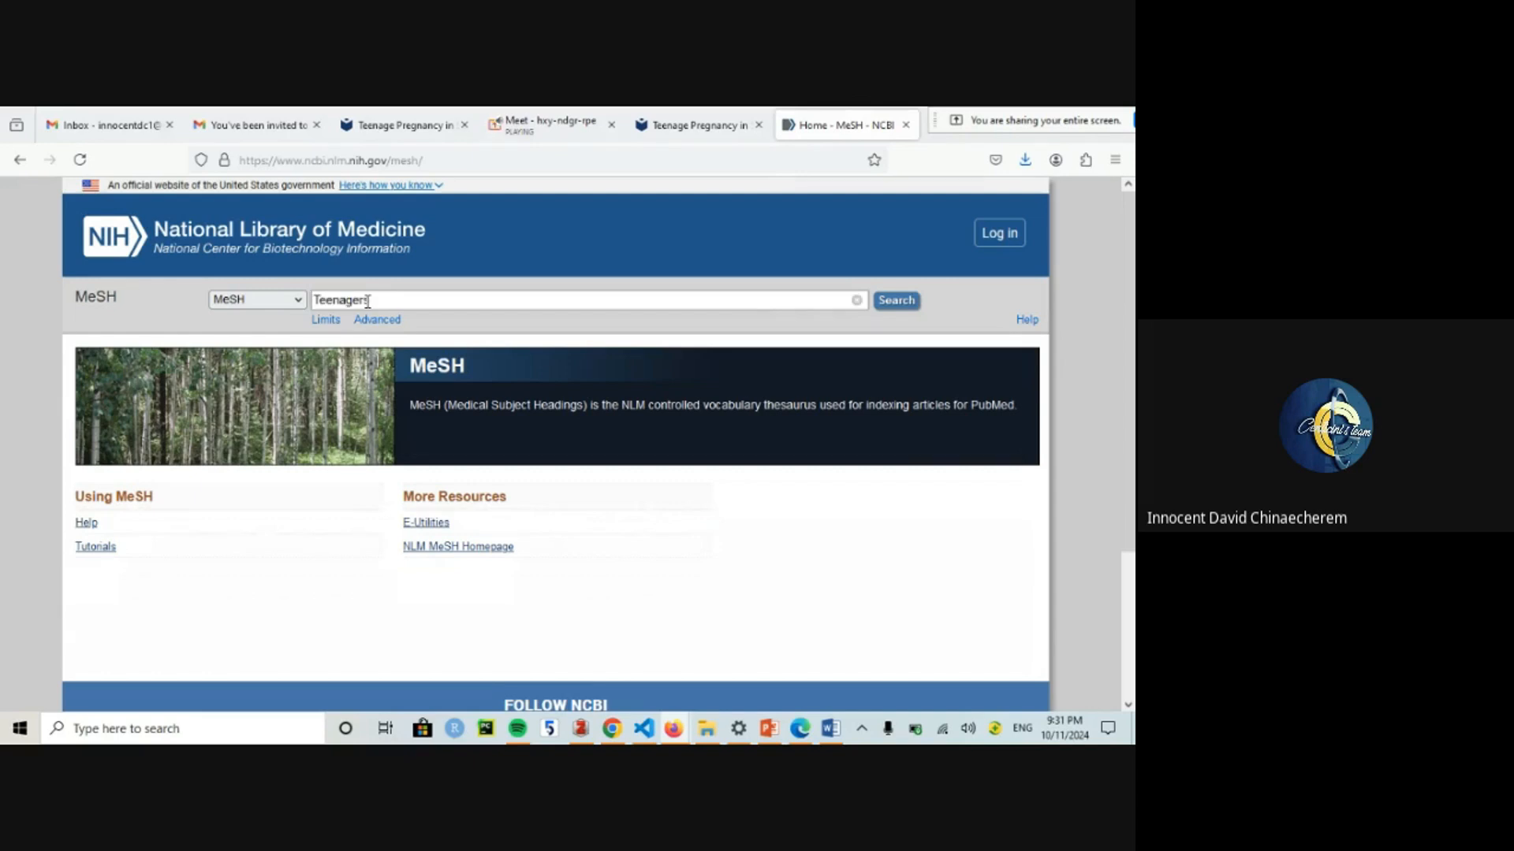
{"action": "left_click", "coordinate": [896, 304]}
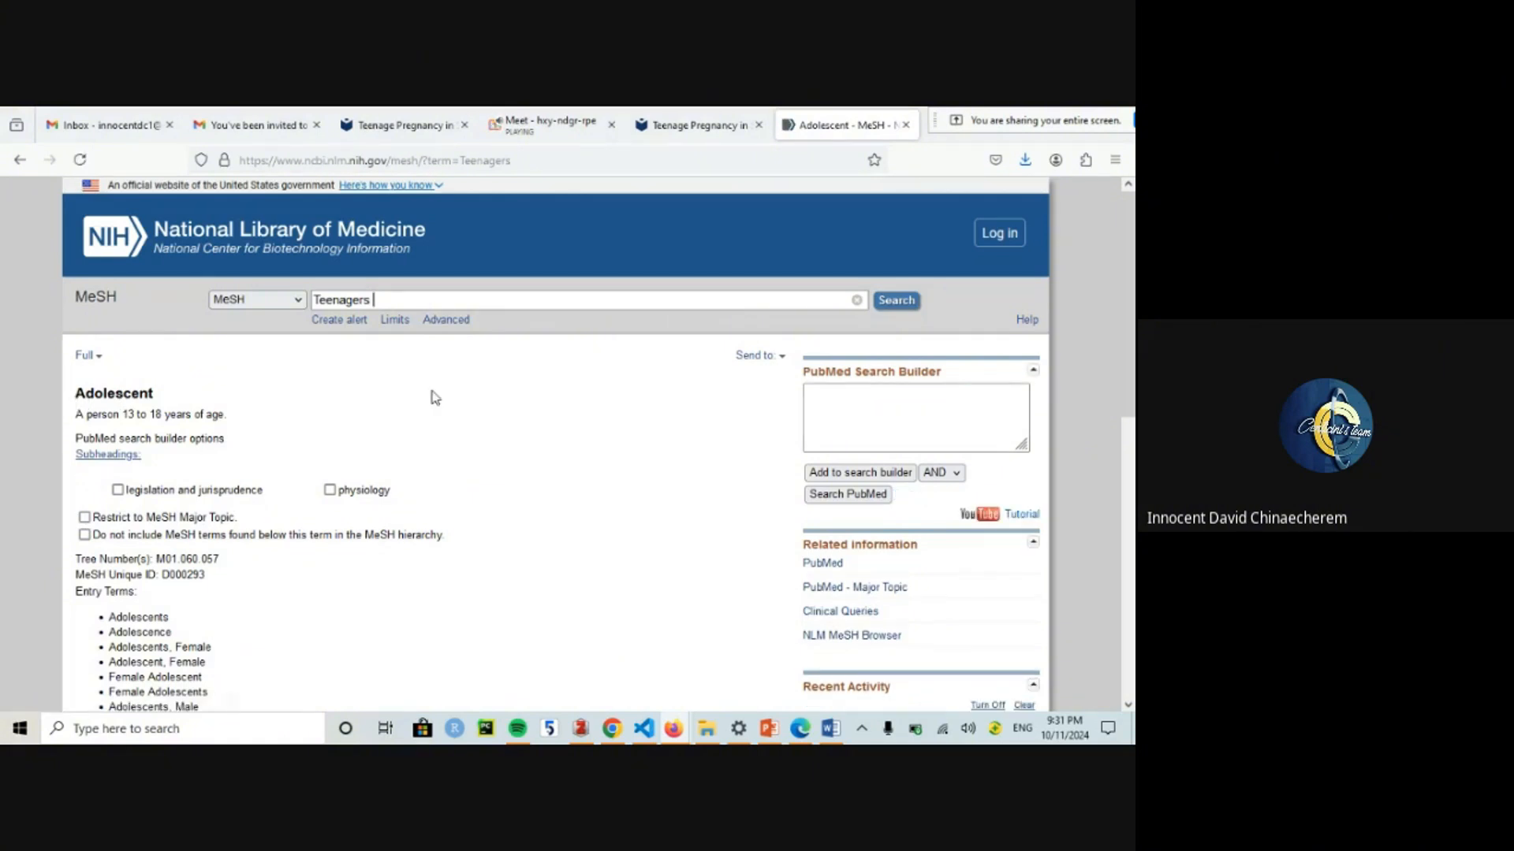
{"action": "left_click", "coordinate": [844, 477]}
{"action": "left_click_drag", "start_coordinate": [916, 395], "coordinate": [787, 398]}
{"action": "key", "text": "ctrl+c"}
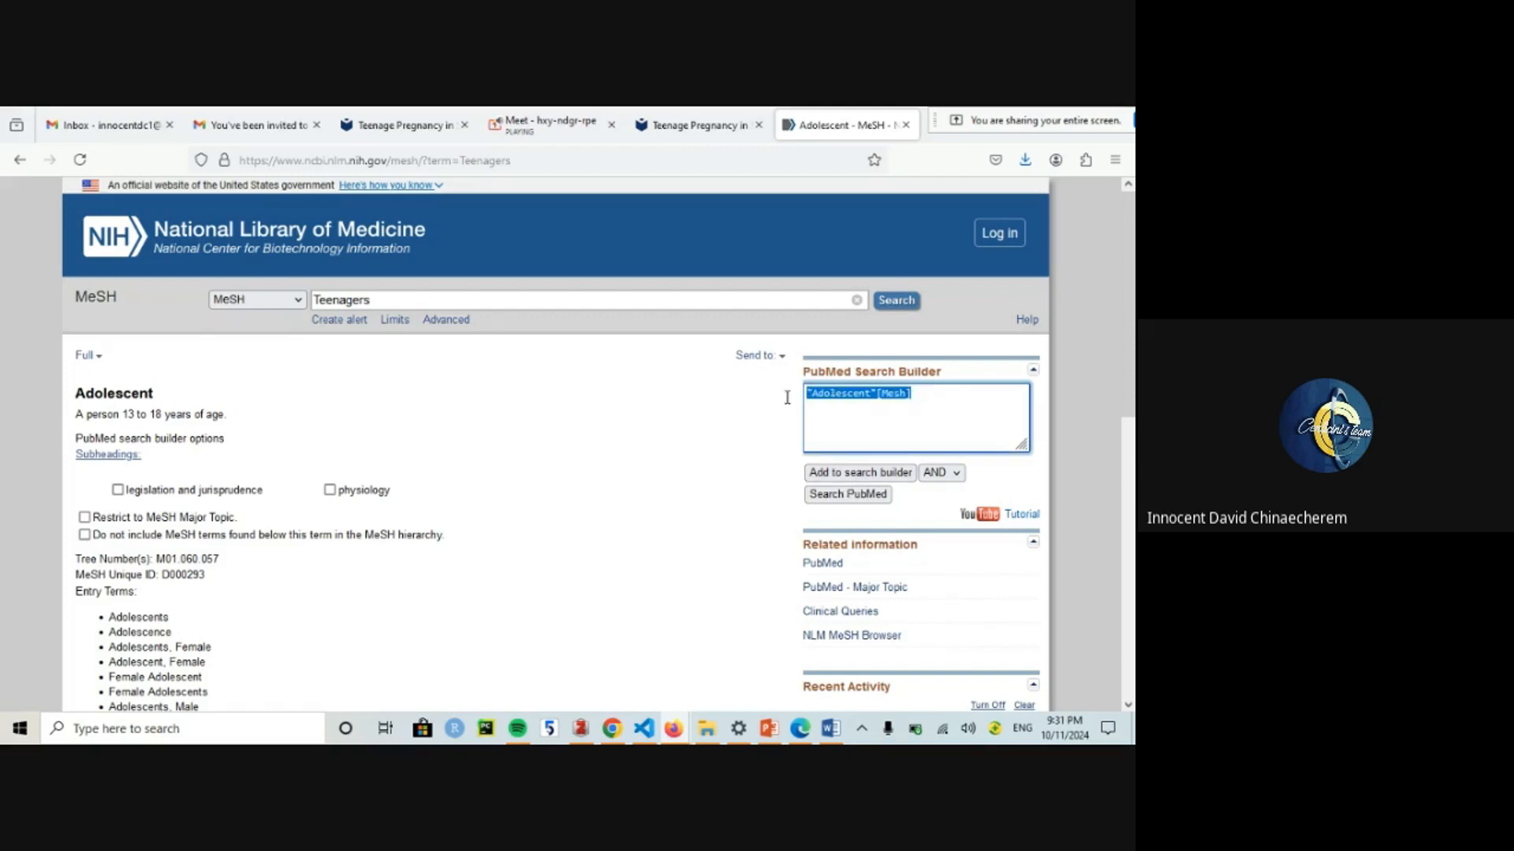
Step: Paste "Adolescent"[Mesh] into the Teenagers Entry Terms cell and select the Pregnancy keyword
{"action": "left_click", "coordinate": [831, 730]}
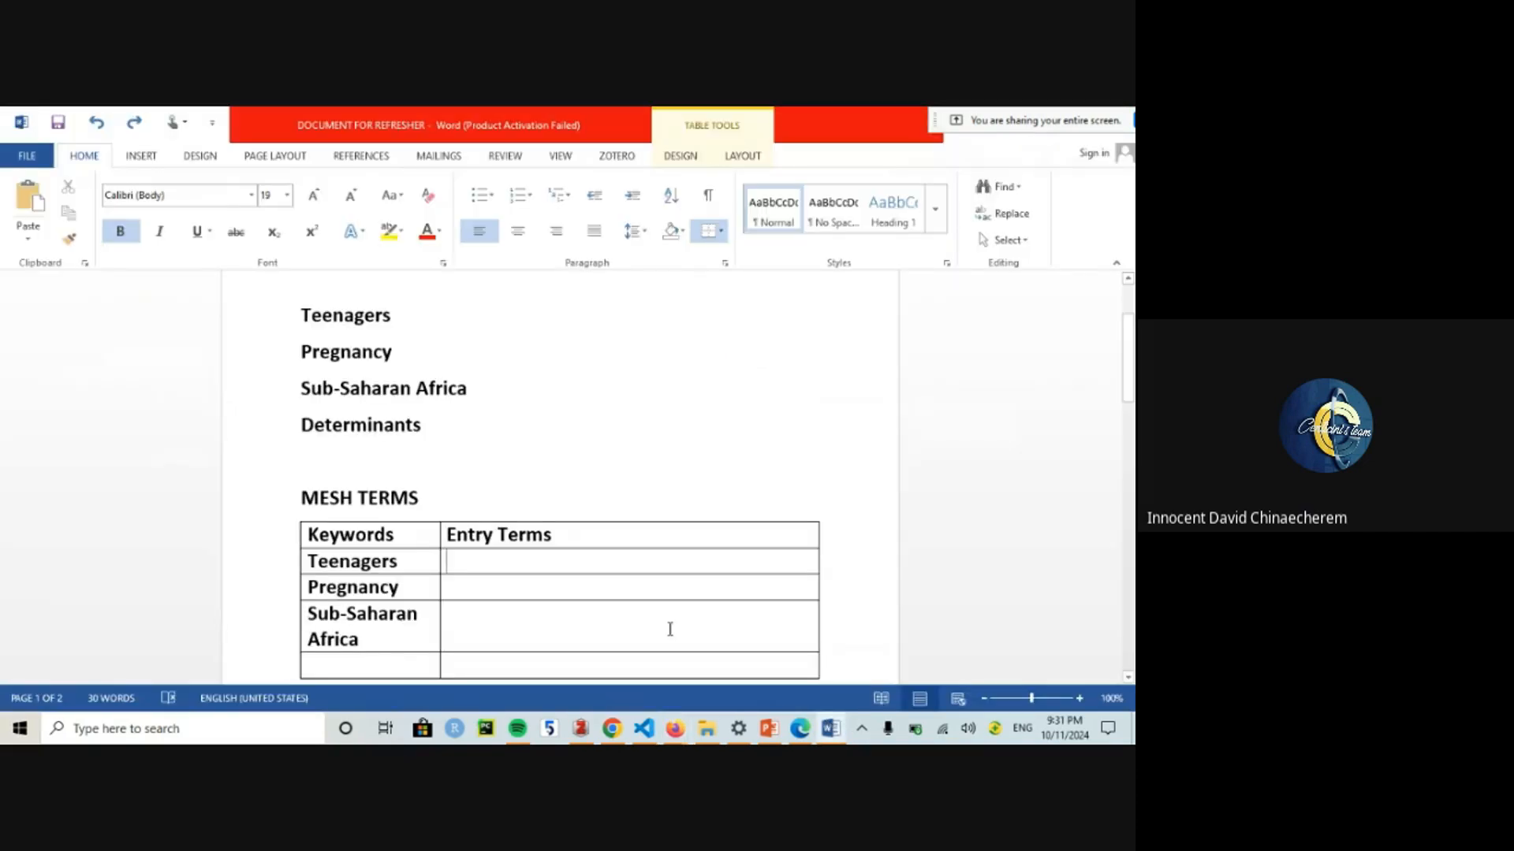
{"action": "key", "text": "ctrl+v"}
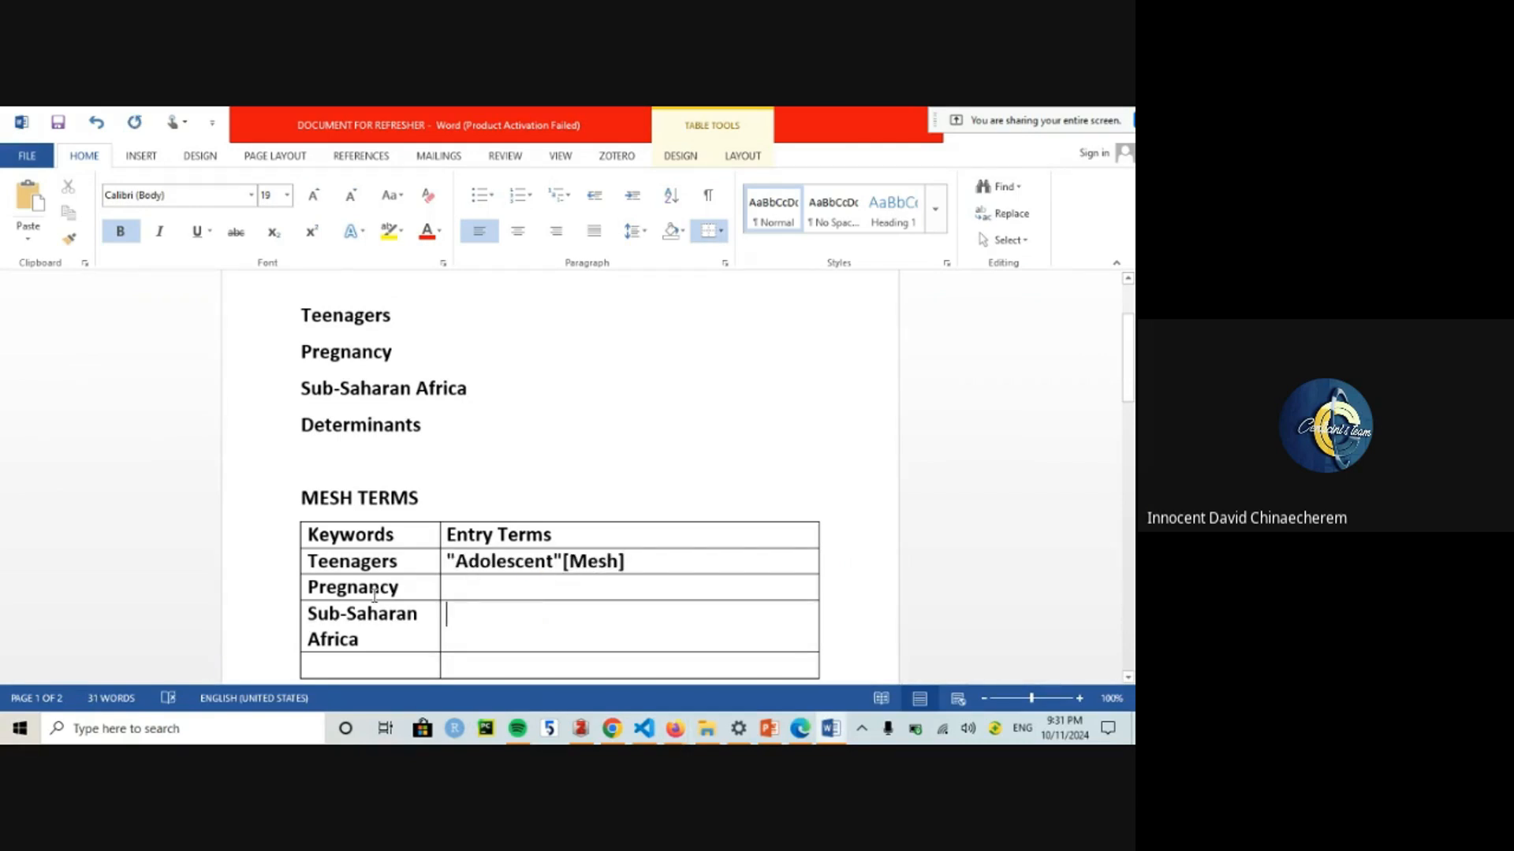
{"action": "left_click_drag", "start_coordinate": [400, 589], "coordinate": [303, 588]}
{"action": "key", "text": "ctrl+c"}
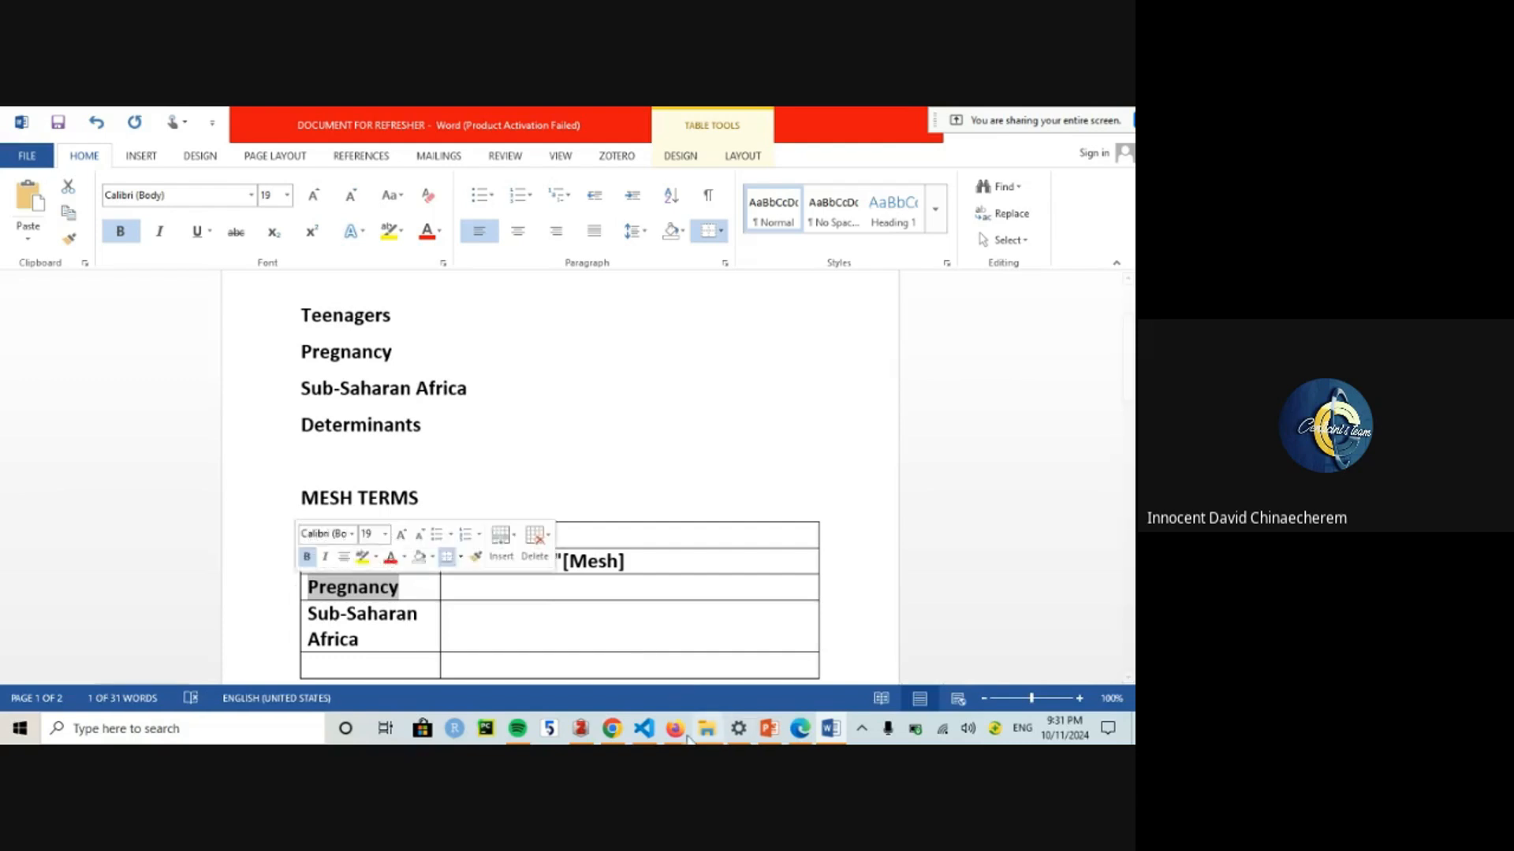
{"action": "mouse_move", "coordinate": [673, 728]}
{"action": "left_click", "coordinate": [626, 657]}
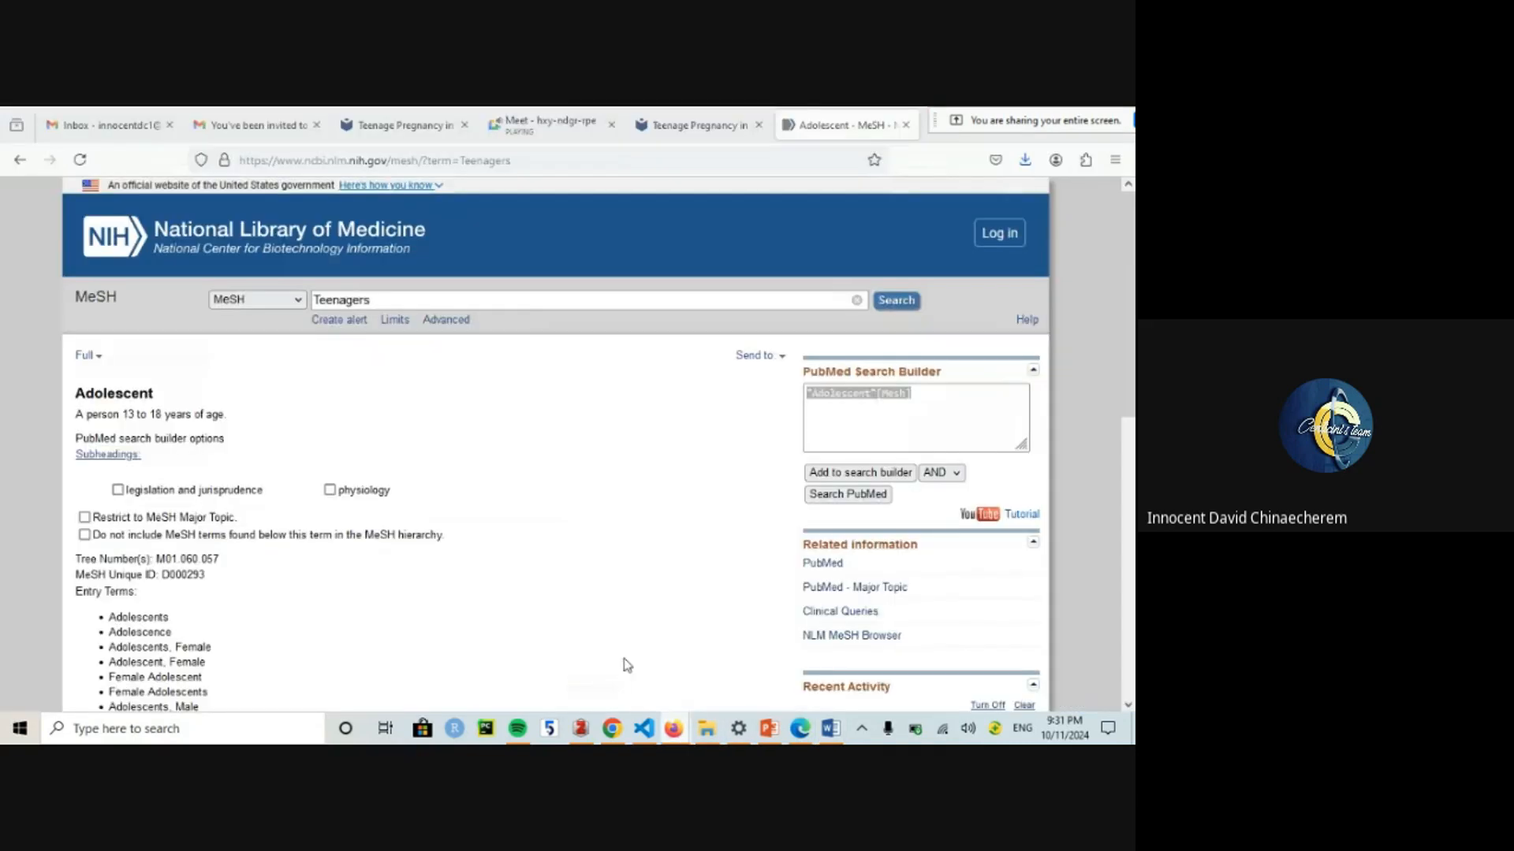
Step: Search MeSH for Pregnancy, empty the search builder, choose OR, and tick the main Pregnancy heading
{"action": "double_click", "coordinate": [430, 304]}
{"action": "key", "text": "ctrl+v"}
{"action": "key", "text": "Return"}
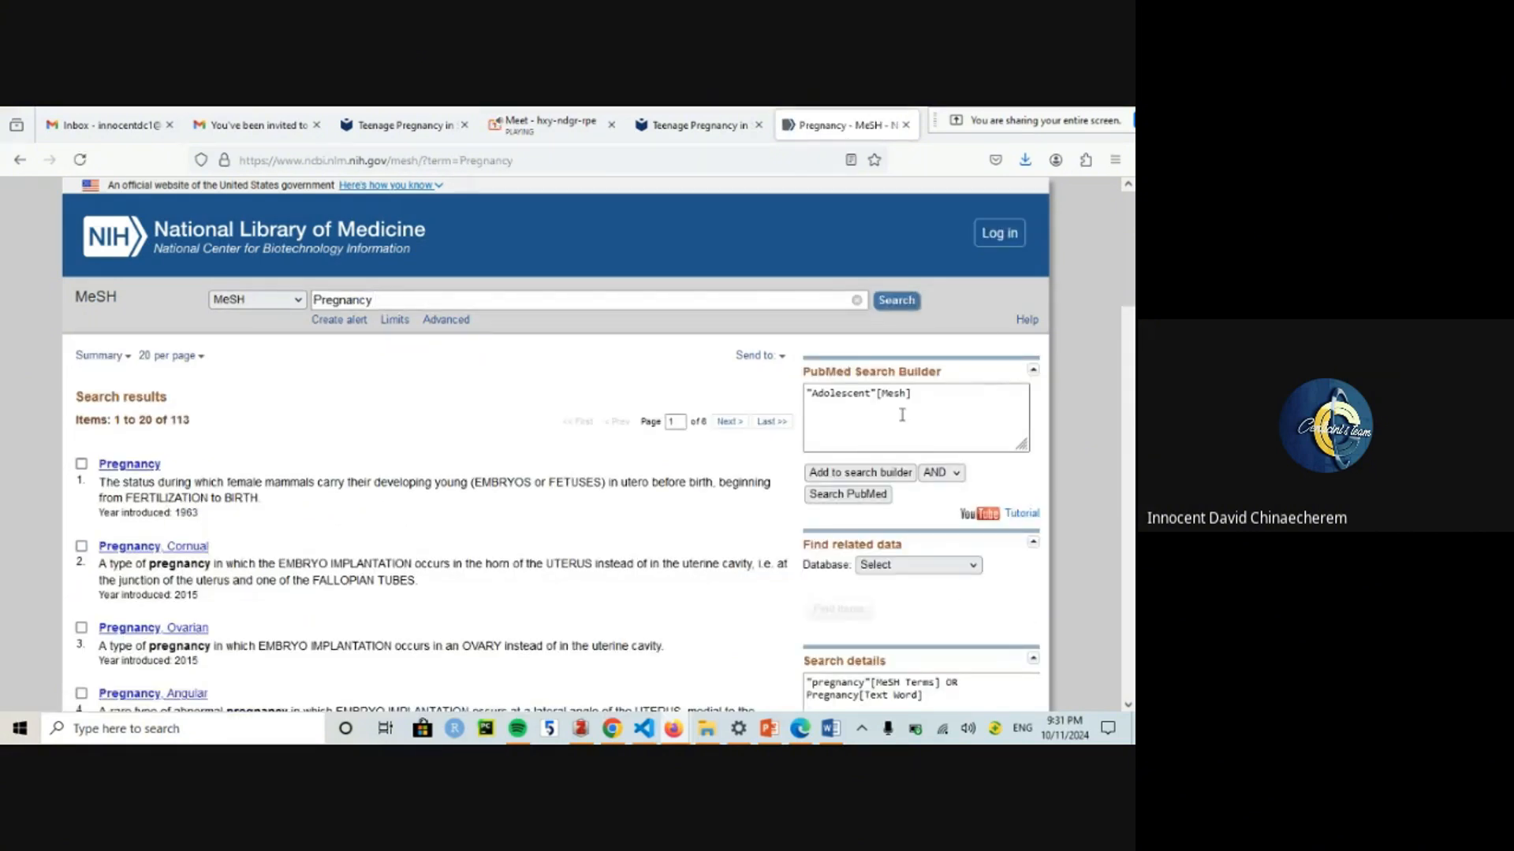
{"action": "left_click_drag", "start_coordinate": [902, 414], "coordinate": [805, 376]}
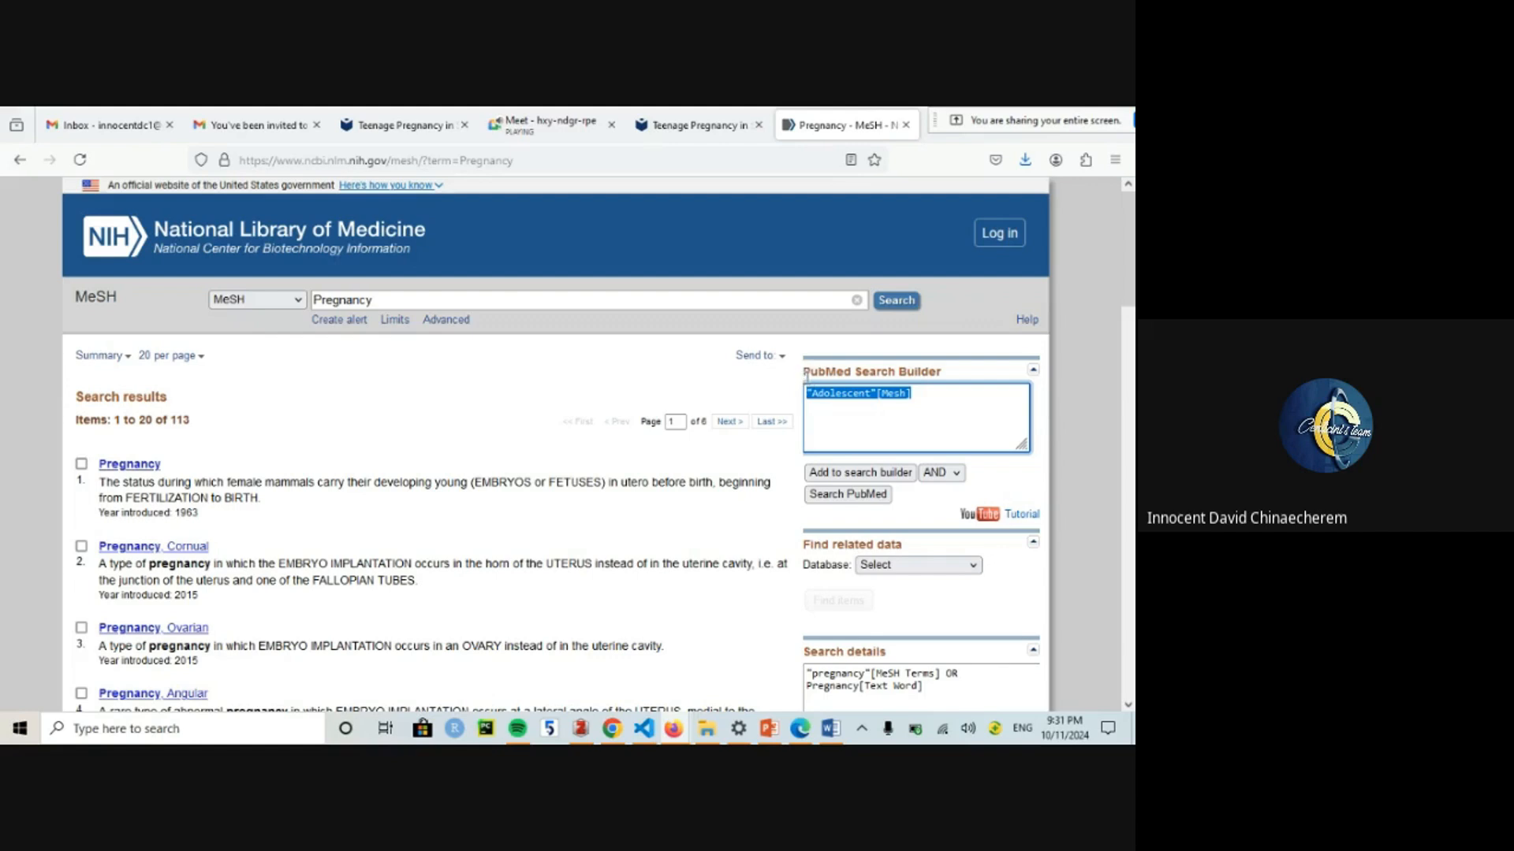
{"action": "key", "text": "BackSpace"}
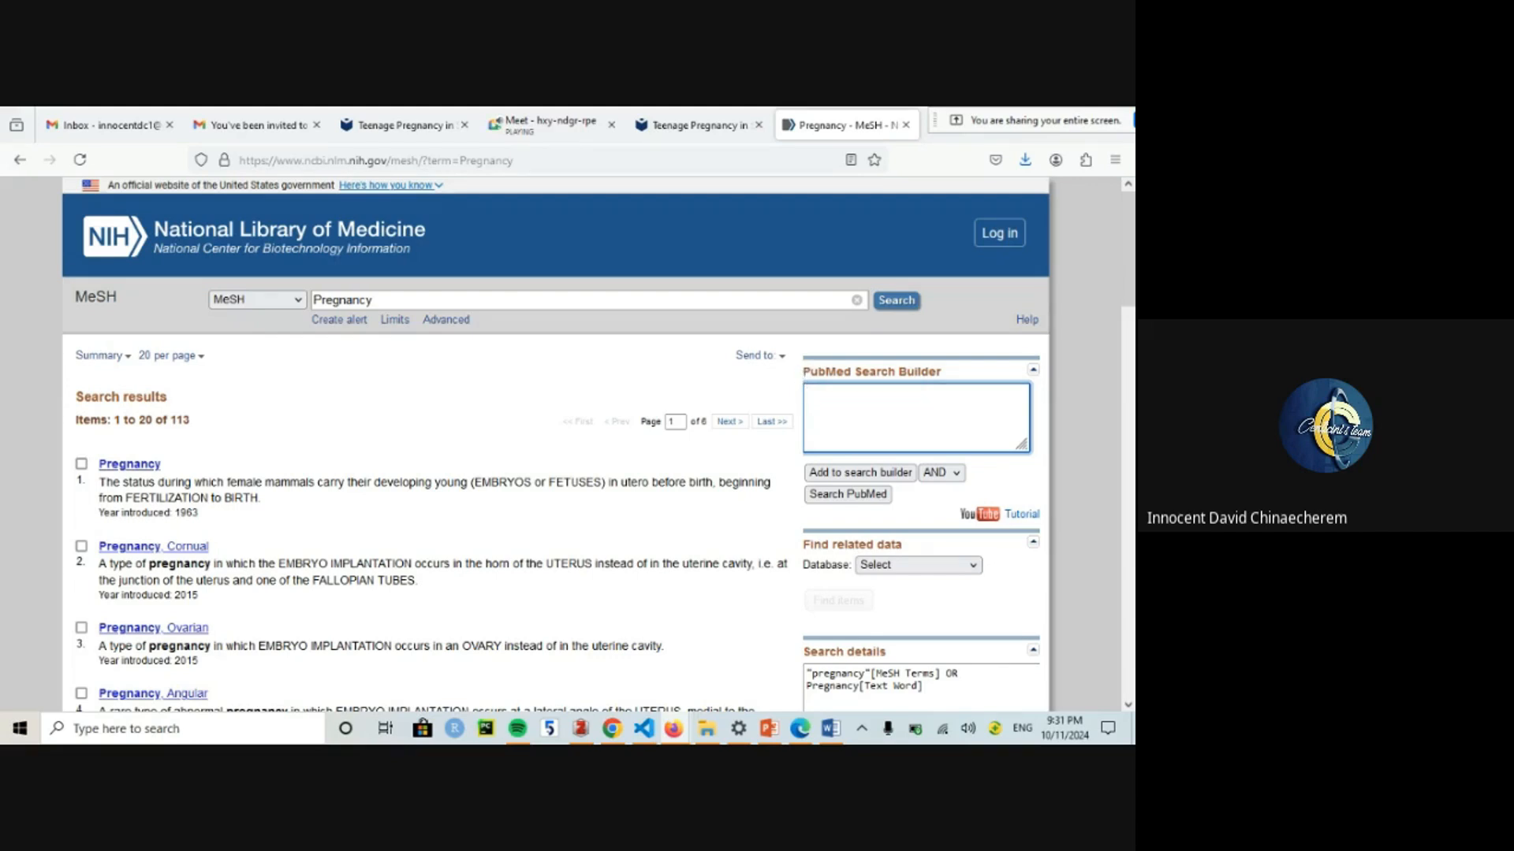
{"action": "scroll", "coordinate": [1094, 302], "scroll_direction": "down", "scroll_amount": 3}
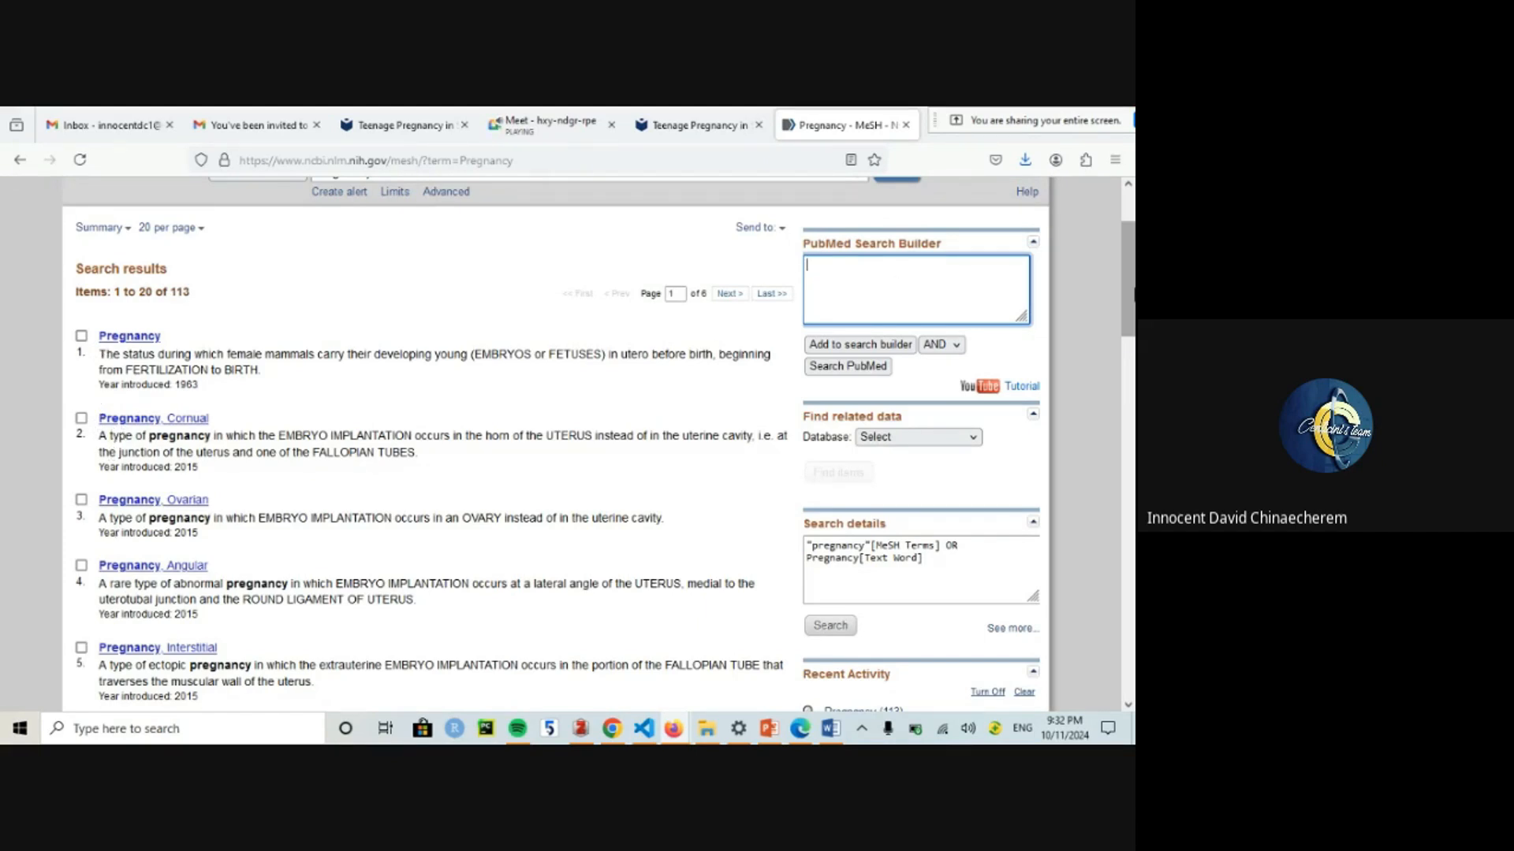
{"action": "scroll", "coordinate": [1025, 398], "scroll_direction": "up", "scroll_amount": 1}
{"action": "left_click", "coordinate": [959, 408]}
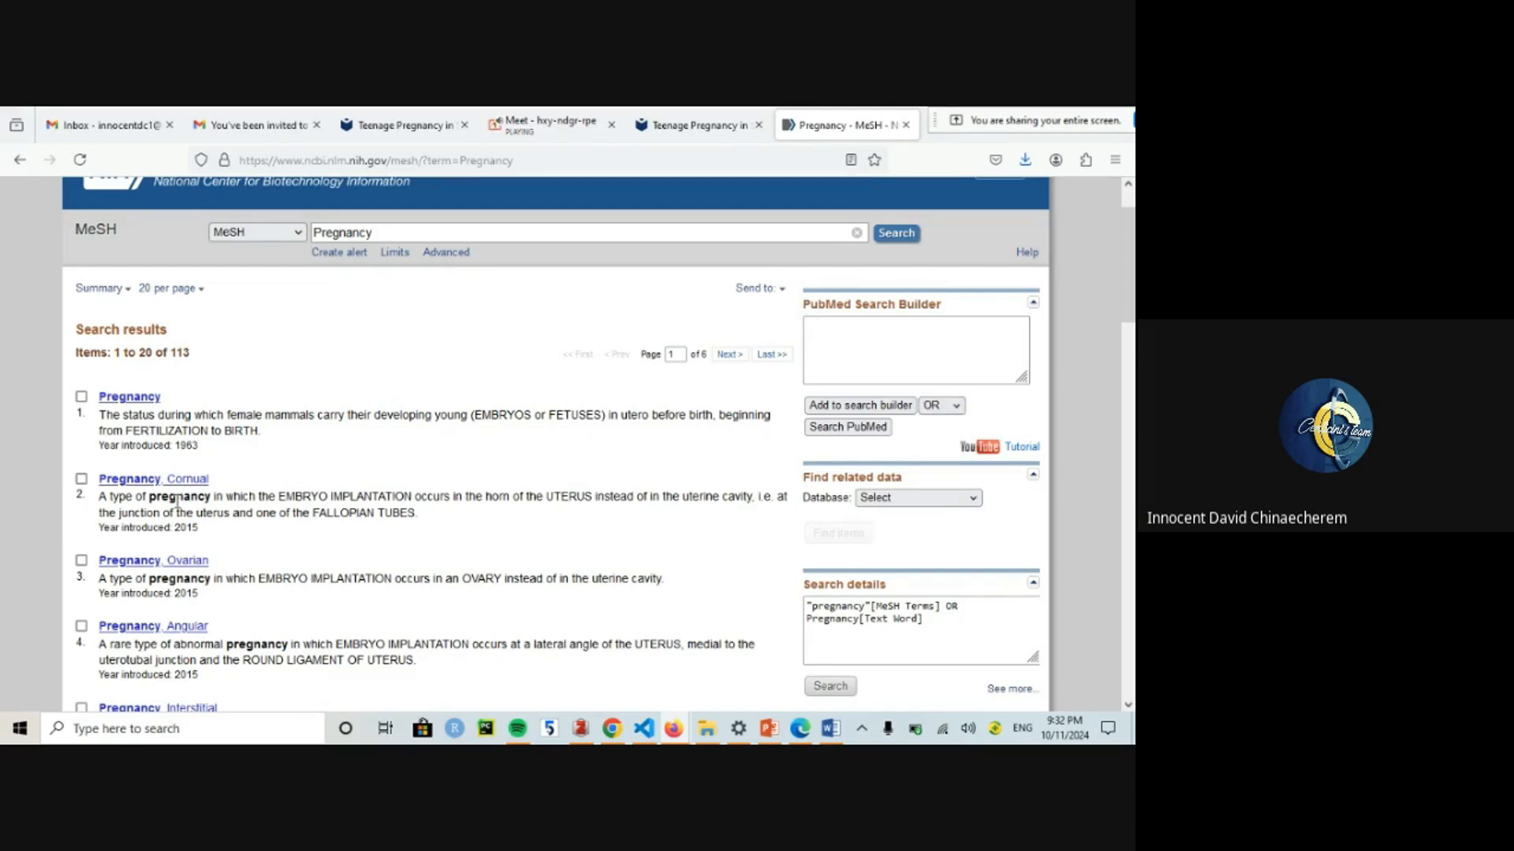
{"action": "left_click", "coordinate": [82, 397]}
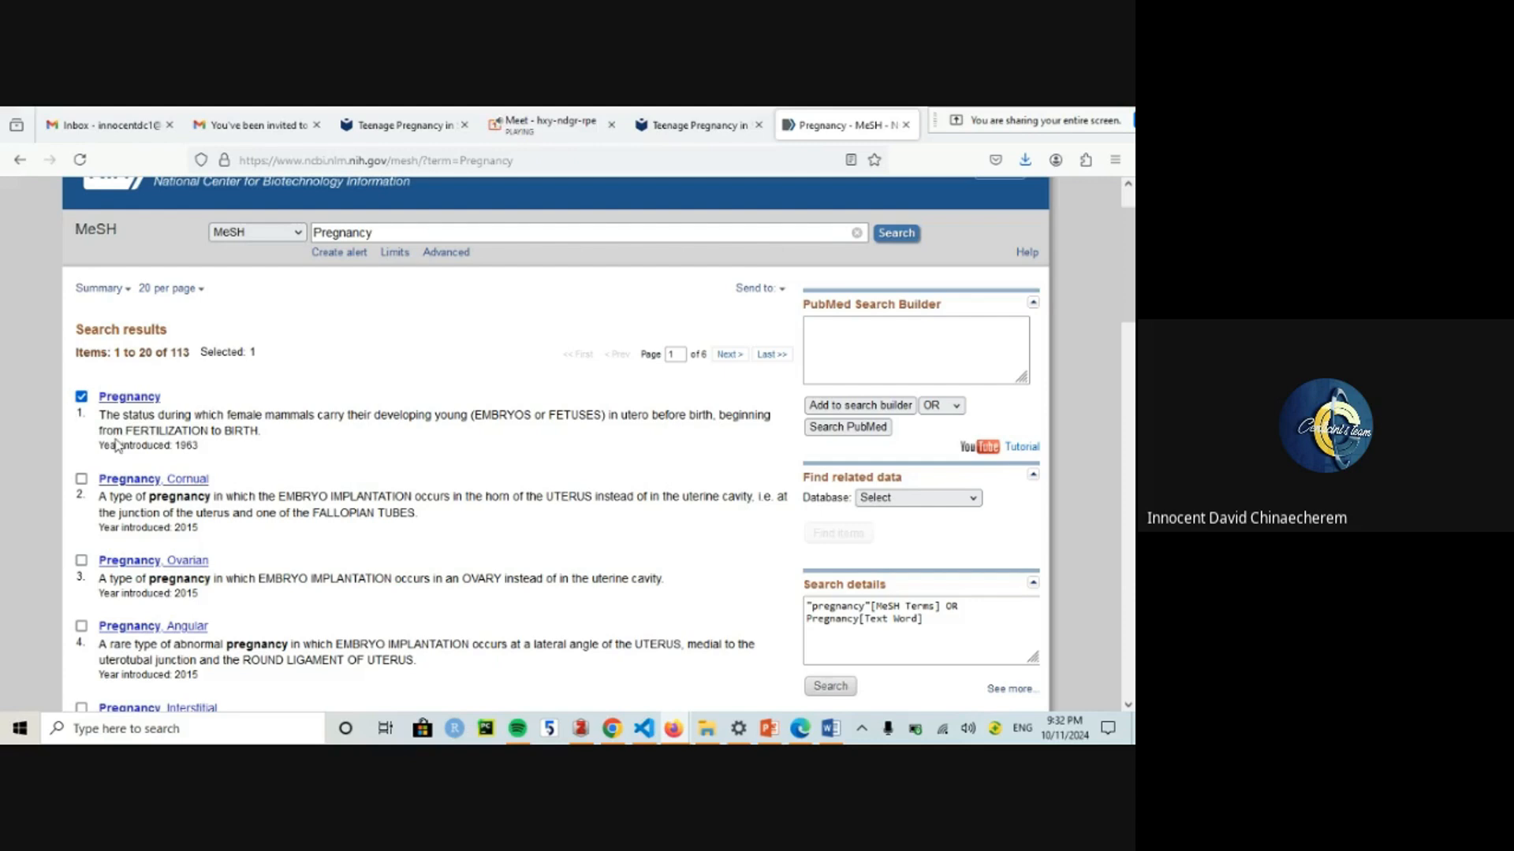
Step: Tick the Pregnancy Ovarian, Angular and Cornual headings and add all six to the search builder with OR
{"action": "left_click", "coordinate": [81, 561]}
{"action": "left_click", "coordinate": [81, 626]}
{"action": "left_click_drag", "start_coordinate": [1128, 282], "coordinate": [1133, 374]}
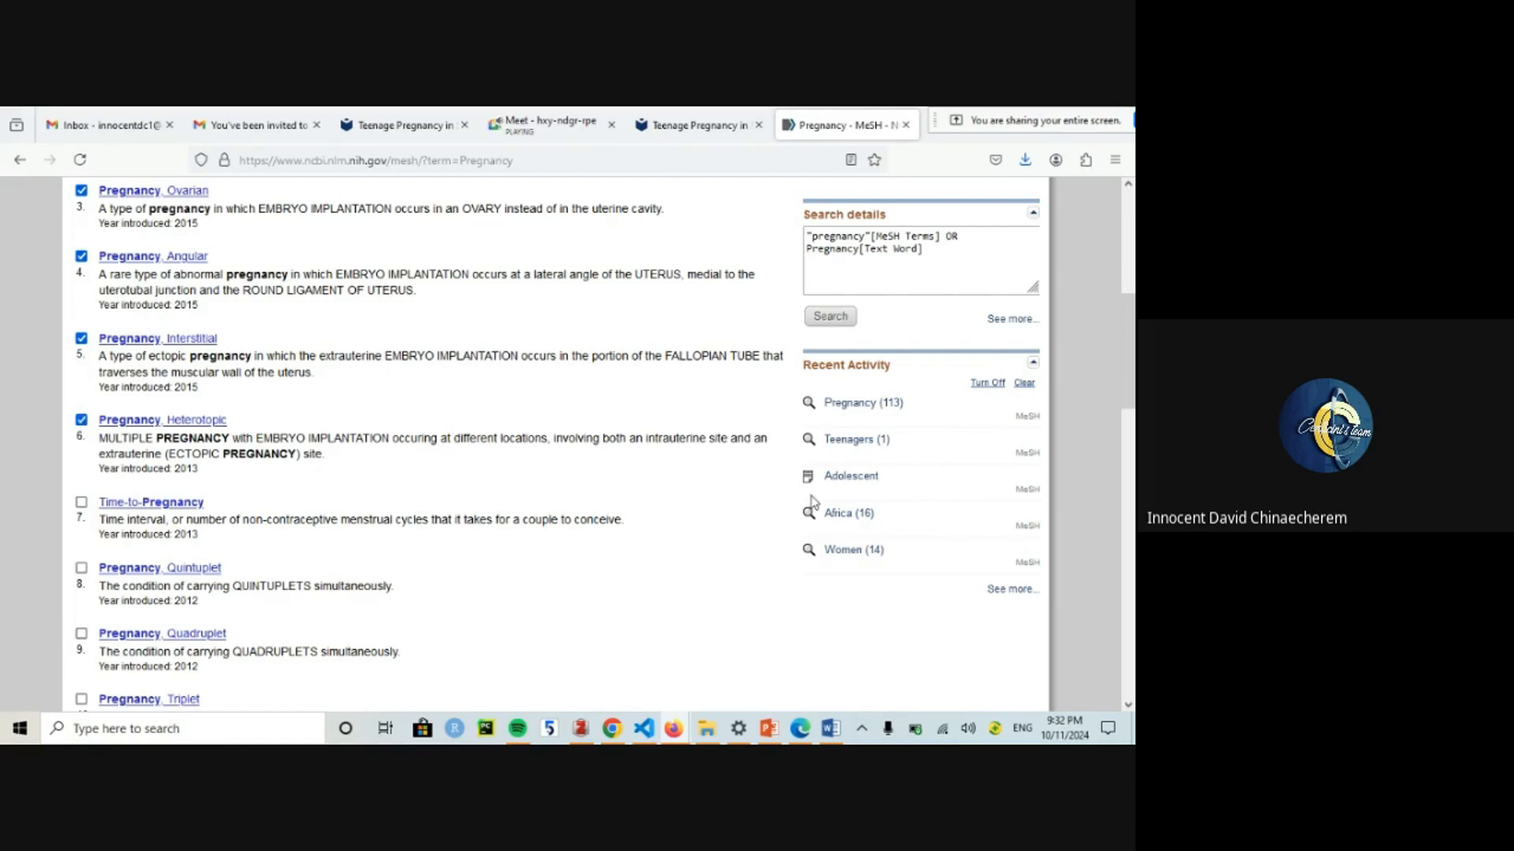
{"action": "left_click_drag", "start_coordinate": [1130, 403], "coordinate": [1134, 296]}
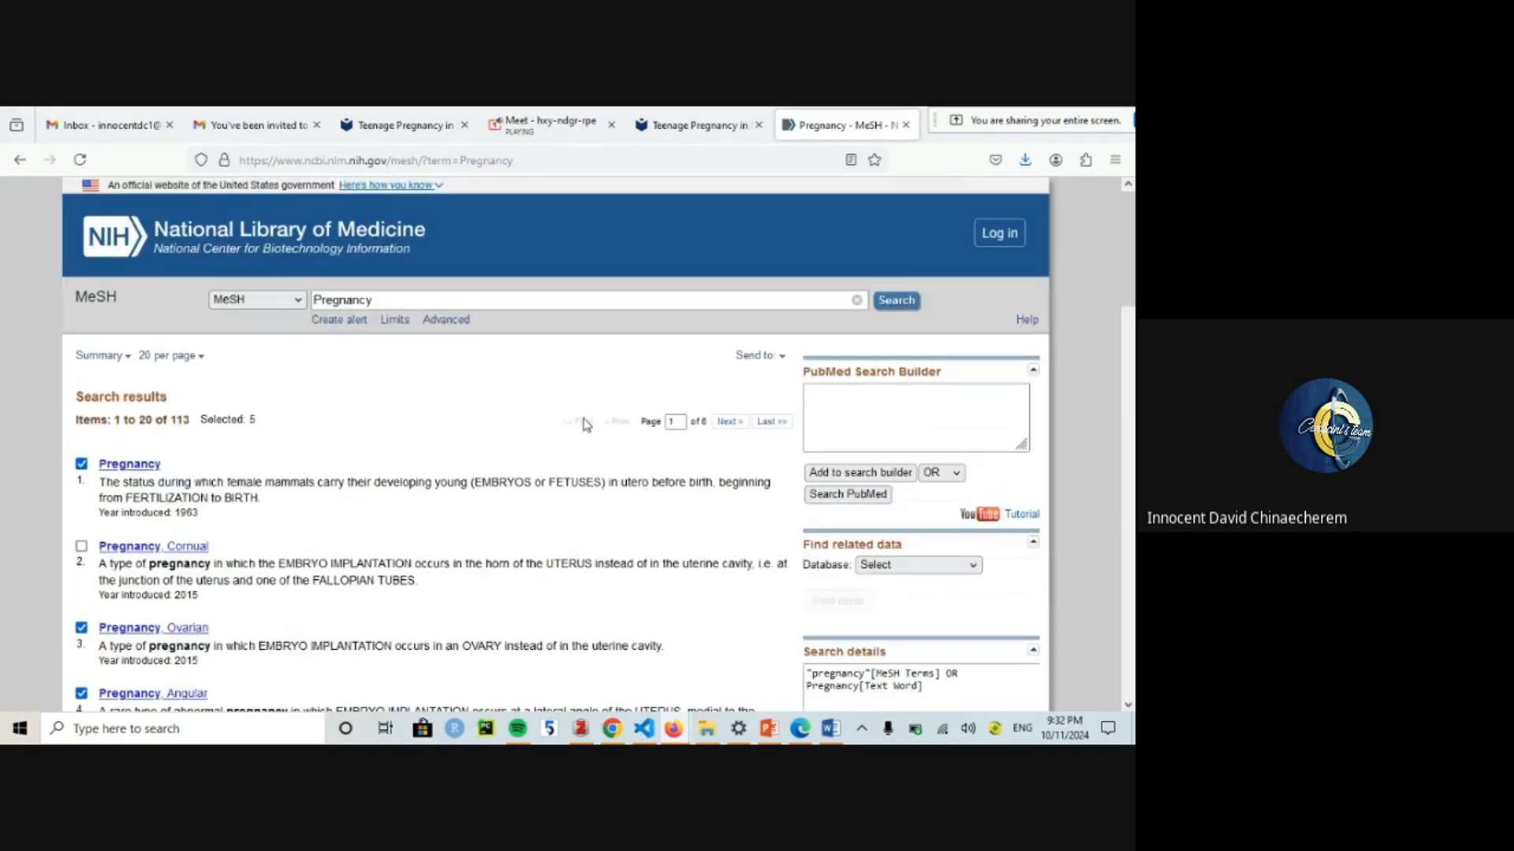
{"action": "left_click", "coordinate": [81, 547]}
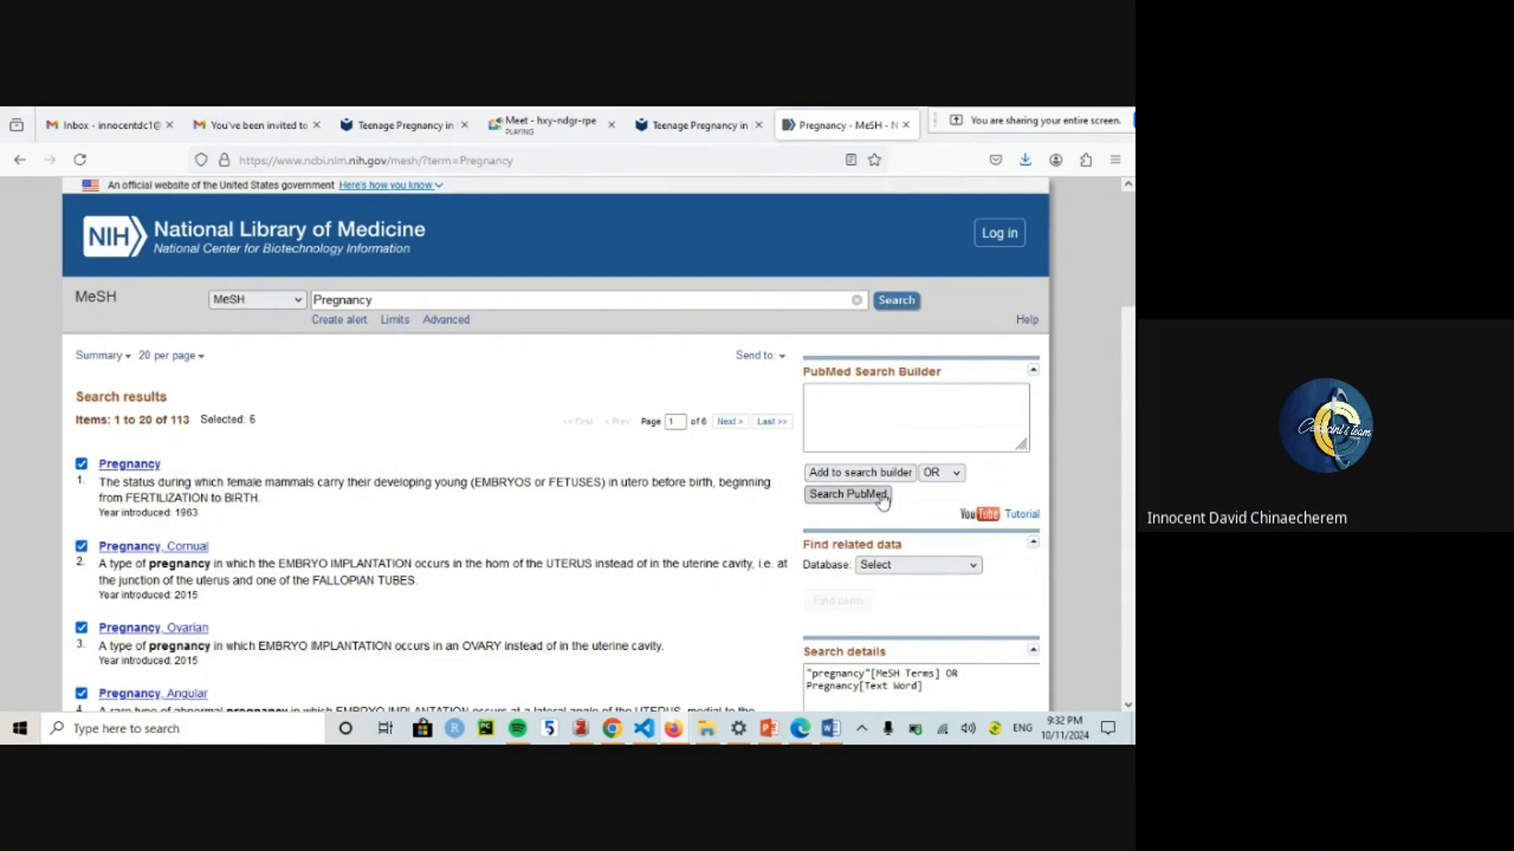
{"action": "left_click", "coordinate": [865, 478]}
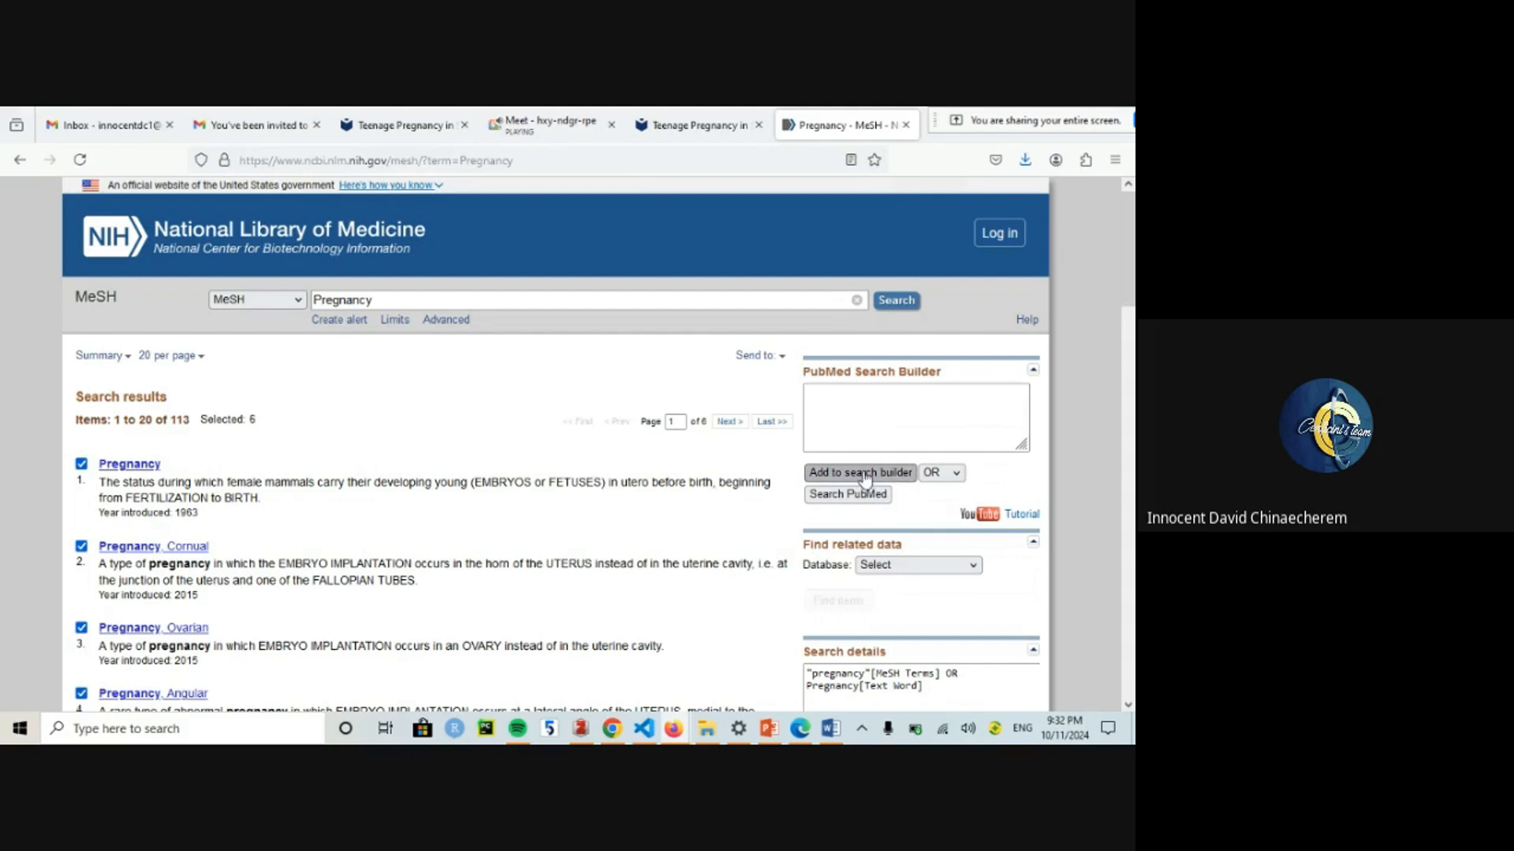
Step: Copy the combined Pregnancy query and go to the Pregnancy Entry Terms cell in Word
{"action": "triple_click", "coordinate": [841, 424]}
{"action": "key", "text": "ctrl+c"}
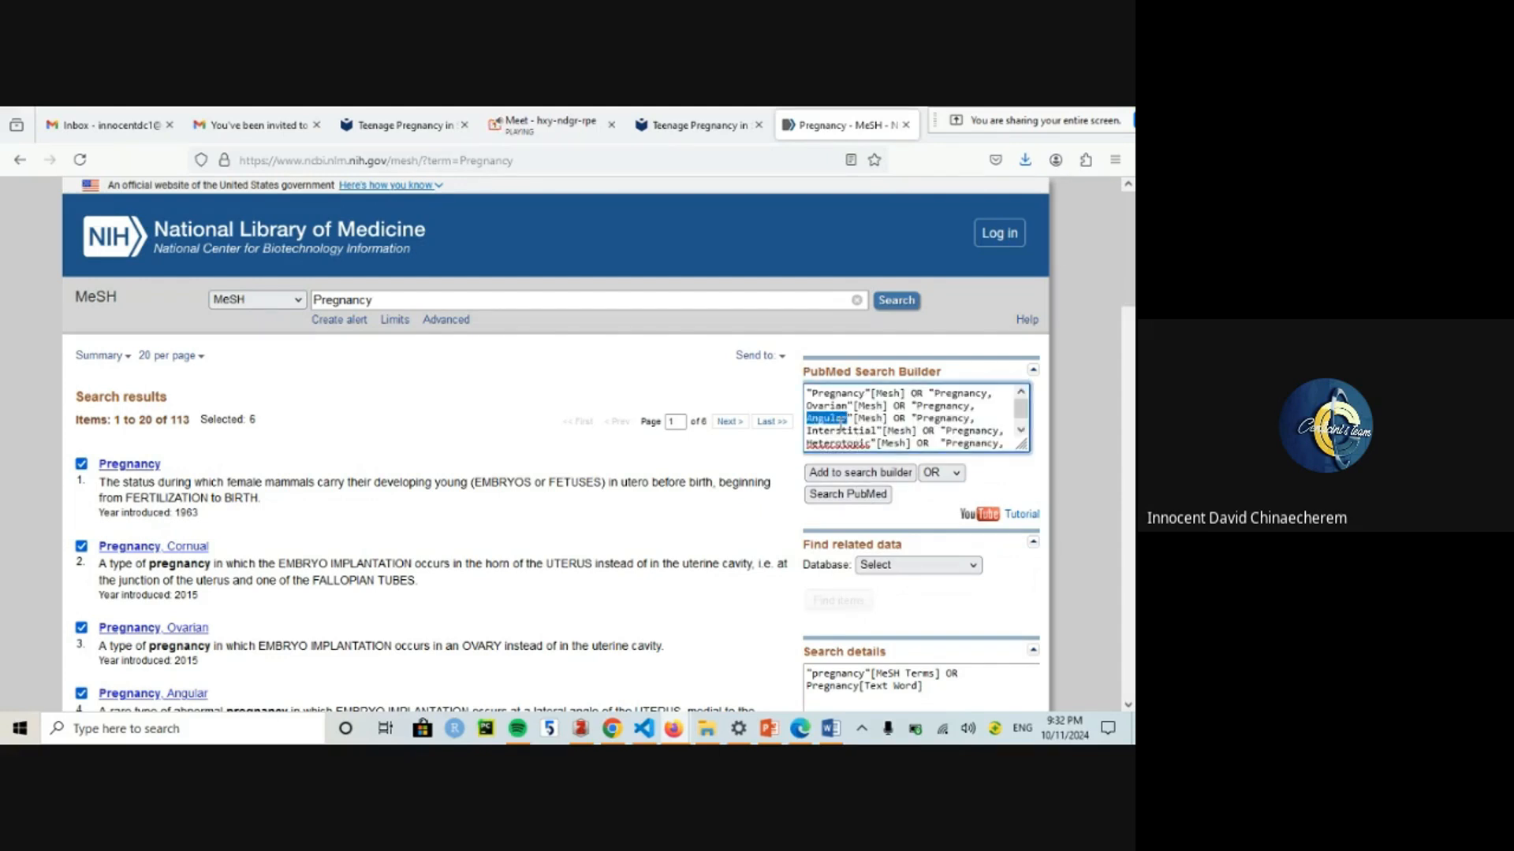
{"action": "left_click", "coordinate": [834, 728]}
{"action": "left_click", "coordinate": [512, 586]}
Step: Paste the six-heading Pregnancy OR query into its Entry Terms cell and select the Sub-Saharan Africa keyword
{"action": "key", "text": "ctrl+v"}
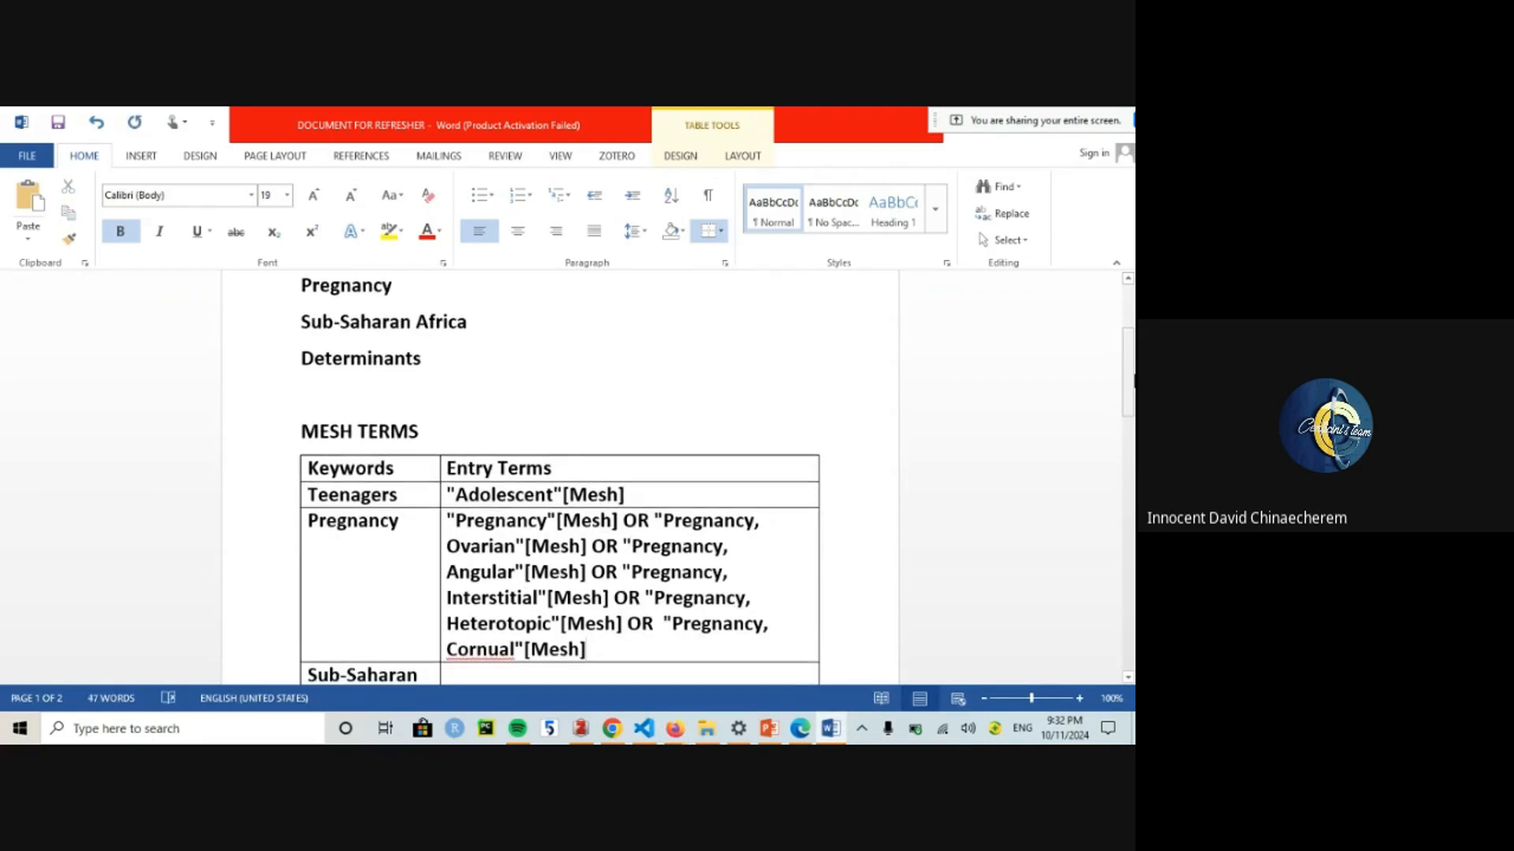
{"action": "left_click_drag", "start_coordinate": [1132, 384], "coordinate": [1131, 442]}
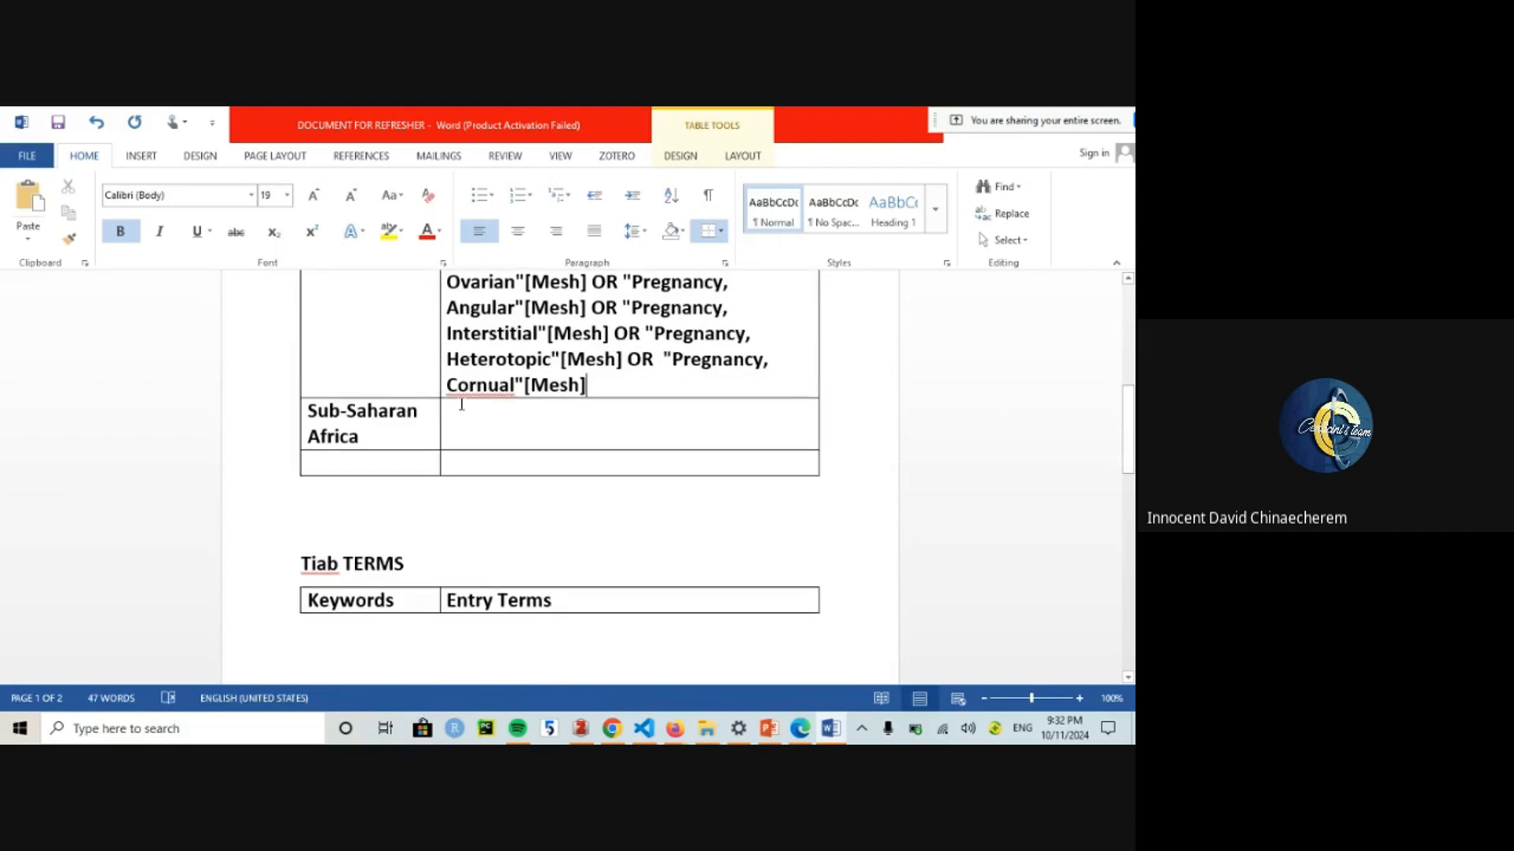
{"action": "left_click_drag", "start_coordinate": [389, 433], "coordinate": [303, 411]}
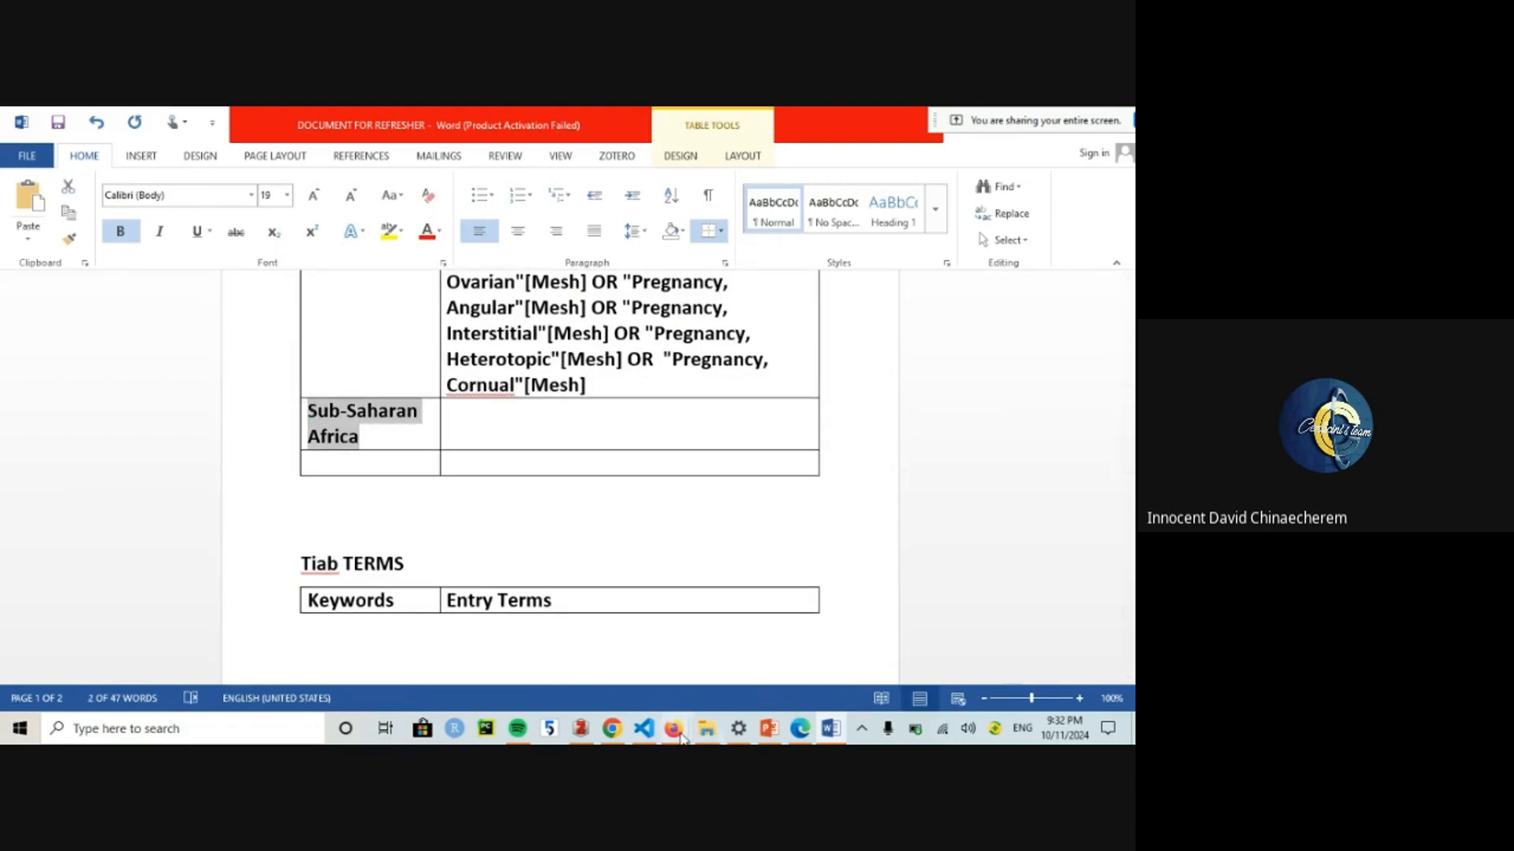
Step: Search MeSH for Sub-Saharan Africa and put only Africa South of the Sahara in the search builder
{"action": "mouse_move", "coordinate": [674, 729]}
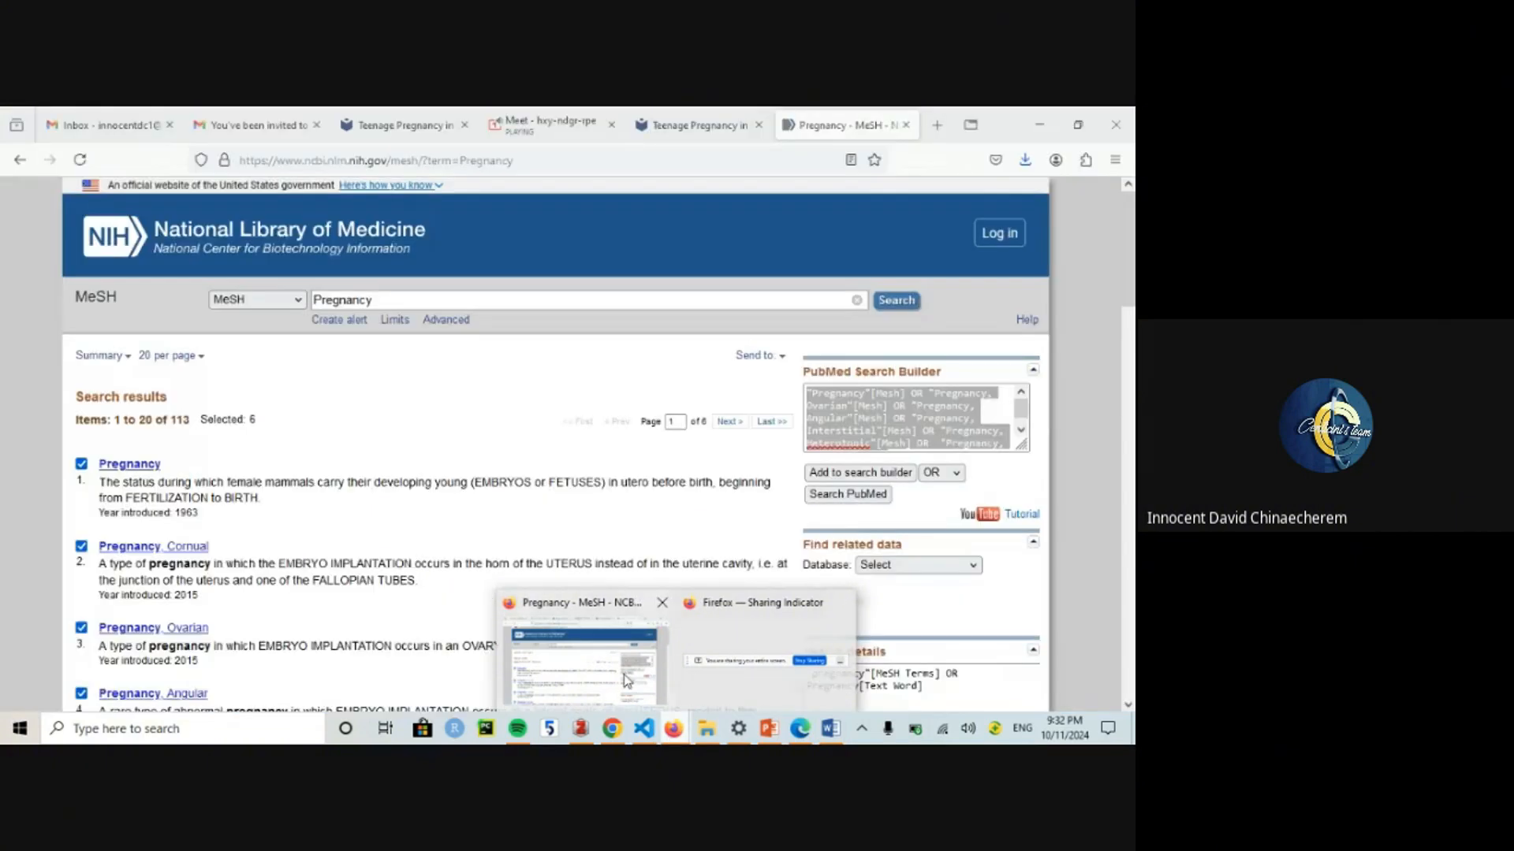
{"action": "left_click", "coordinate": [623, 678]}
{"action": "double_click", "coordinate": [365, 300]}
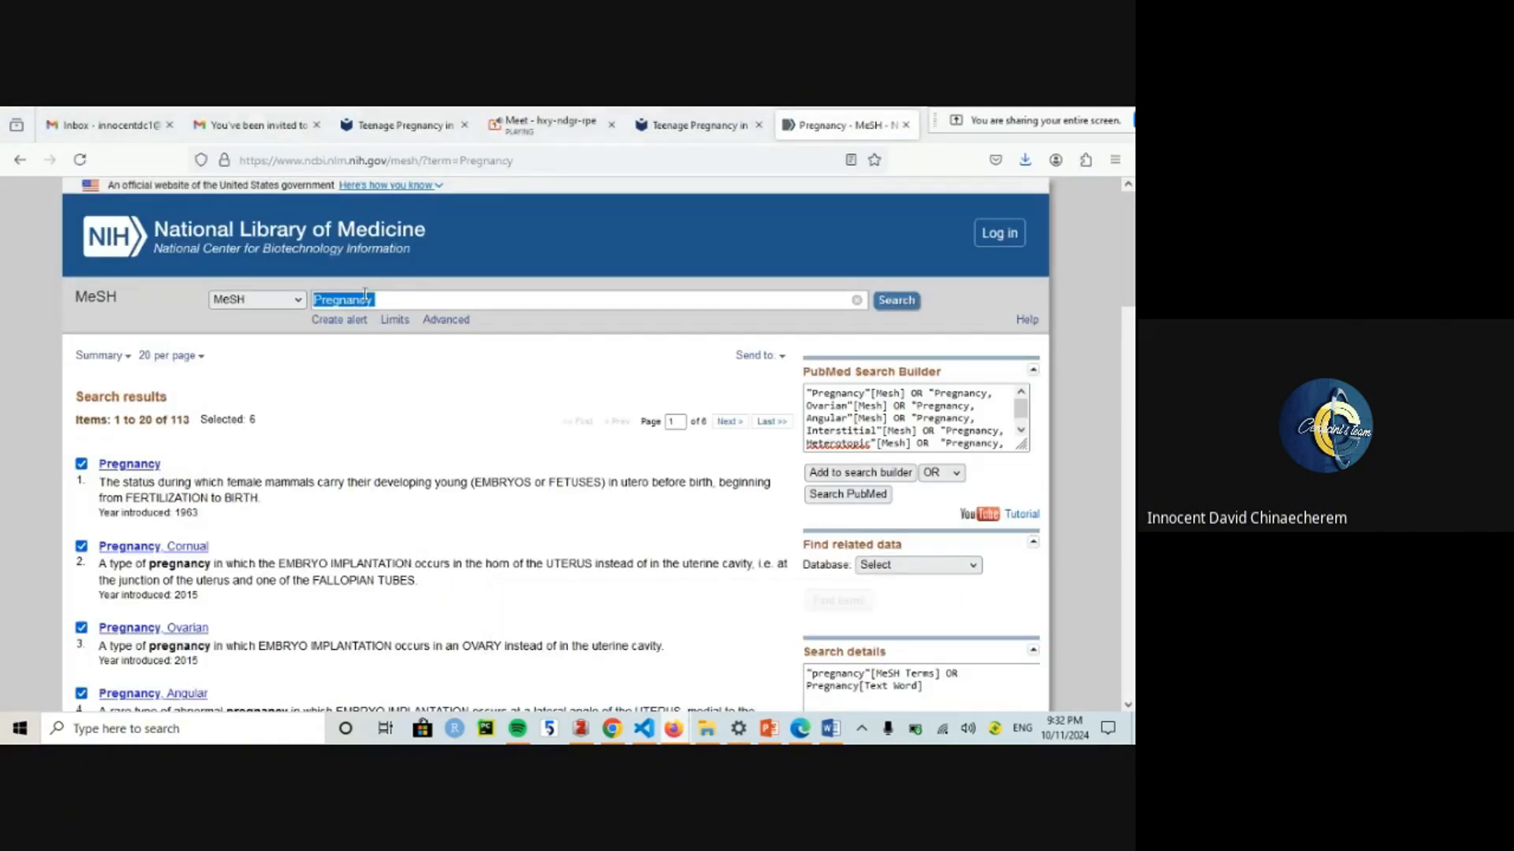
{"action": "type", "text": "Sub-Saharan Africa"}
{"action": "key", "text": "Return"}
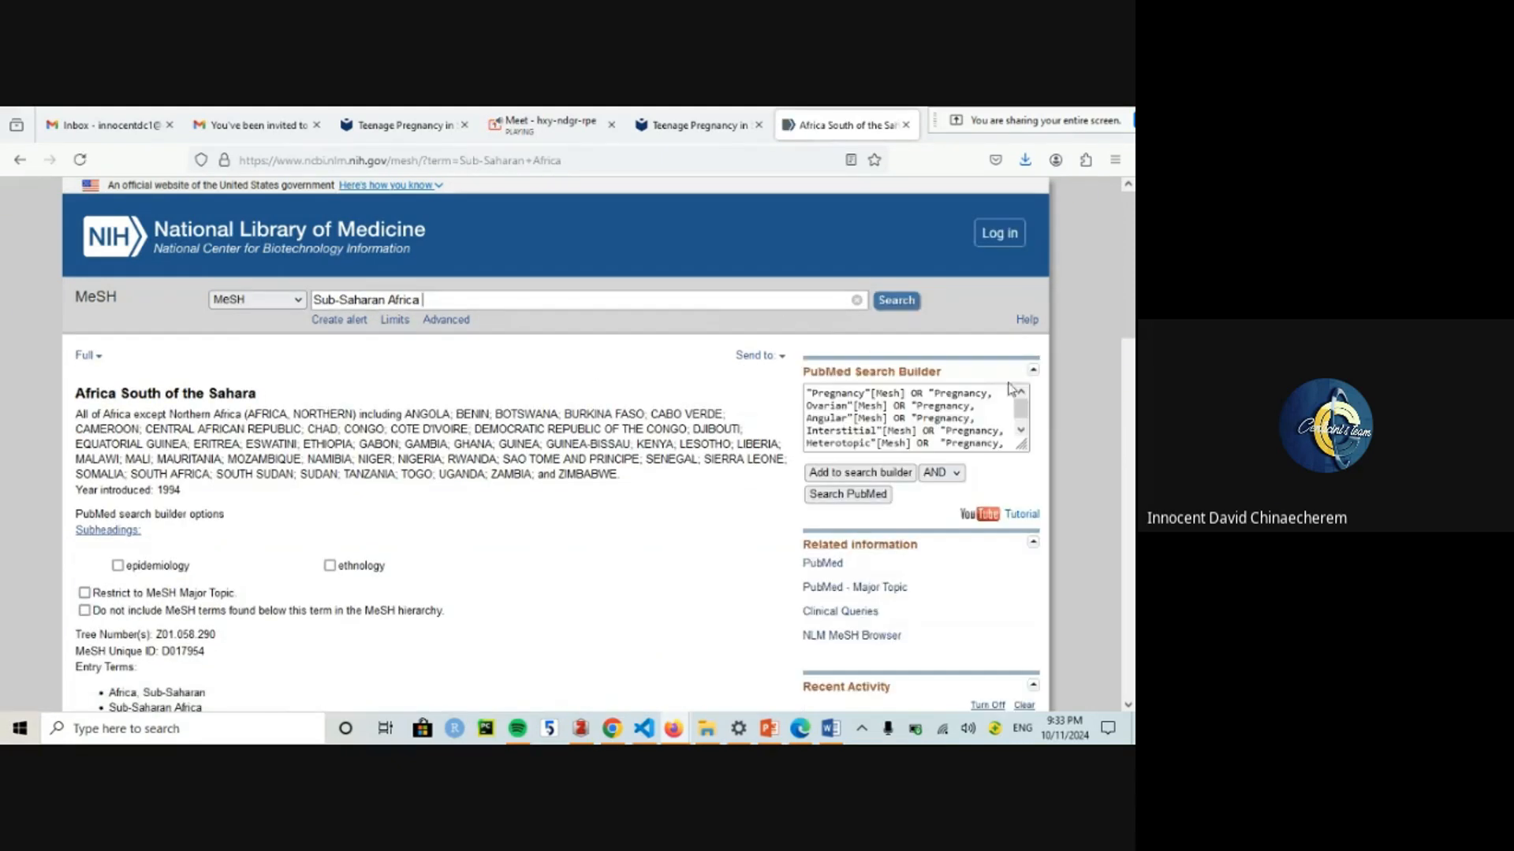
{"action": "key", "text": "BackSpace"}
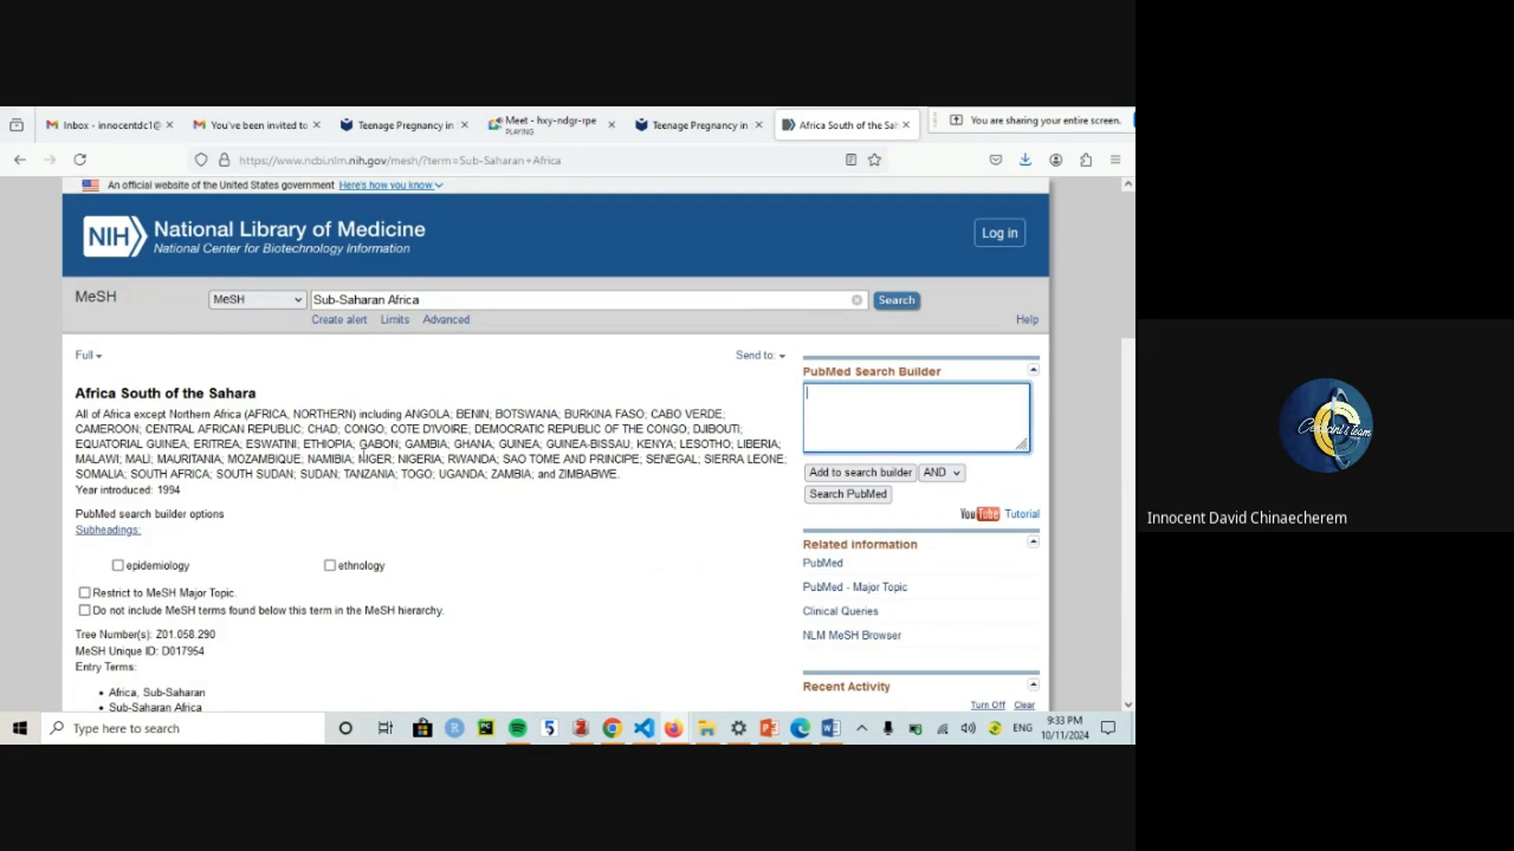
{"action": "left_click", "coordinate": [820, 475]}
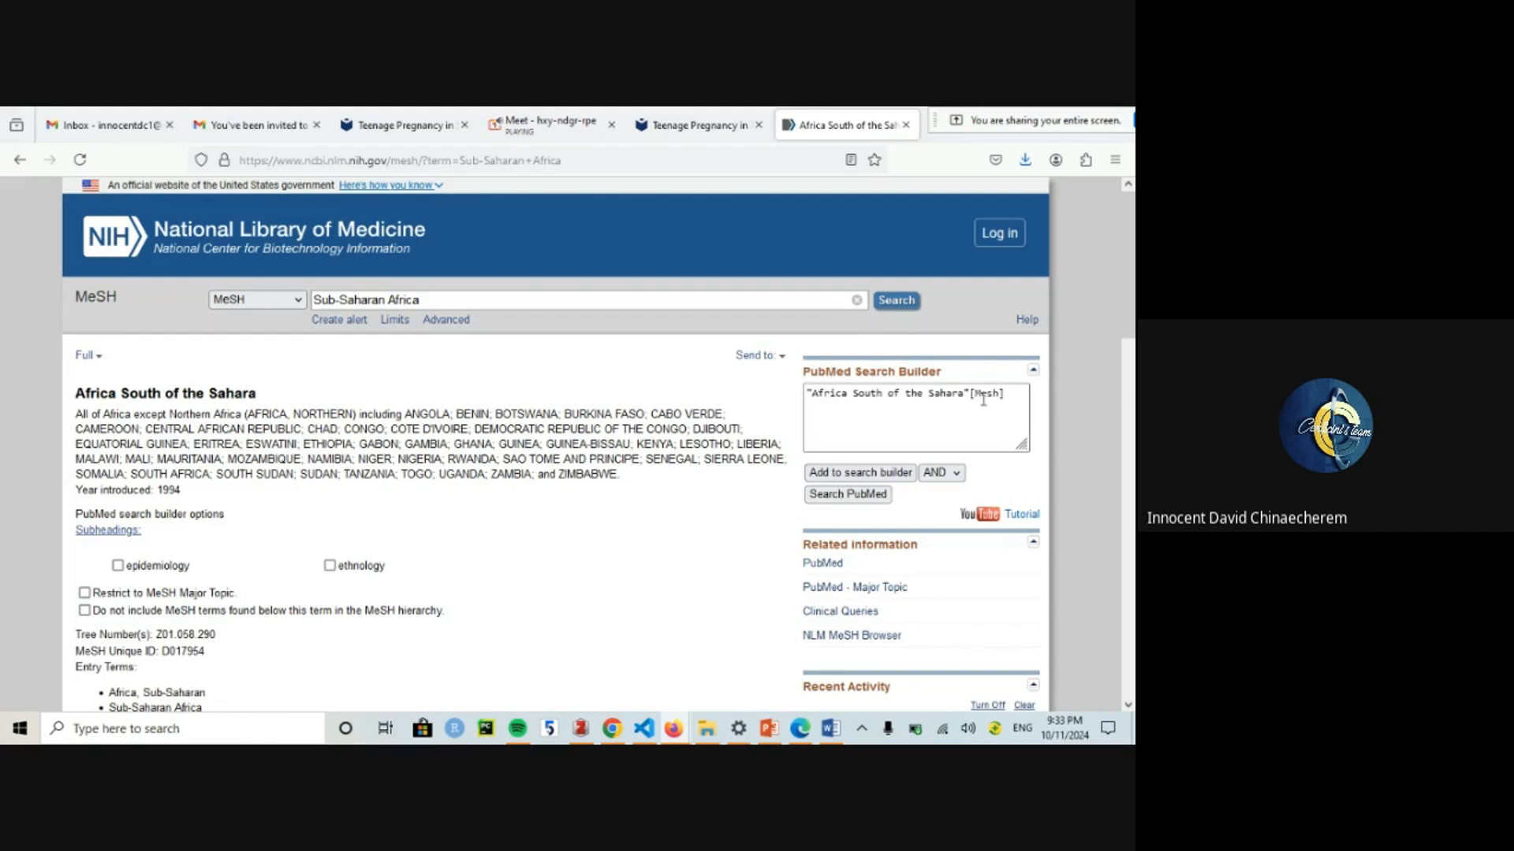
Step: Copy the "Africa South of the Sahara"[Mesh] query from the builder and return to Word
{"action": "left_click", "coordinate": [862, 414]}
{"action": "key", "text": "ctrl+a"}
{"action": "key", "text": "ctrl+c"}
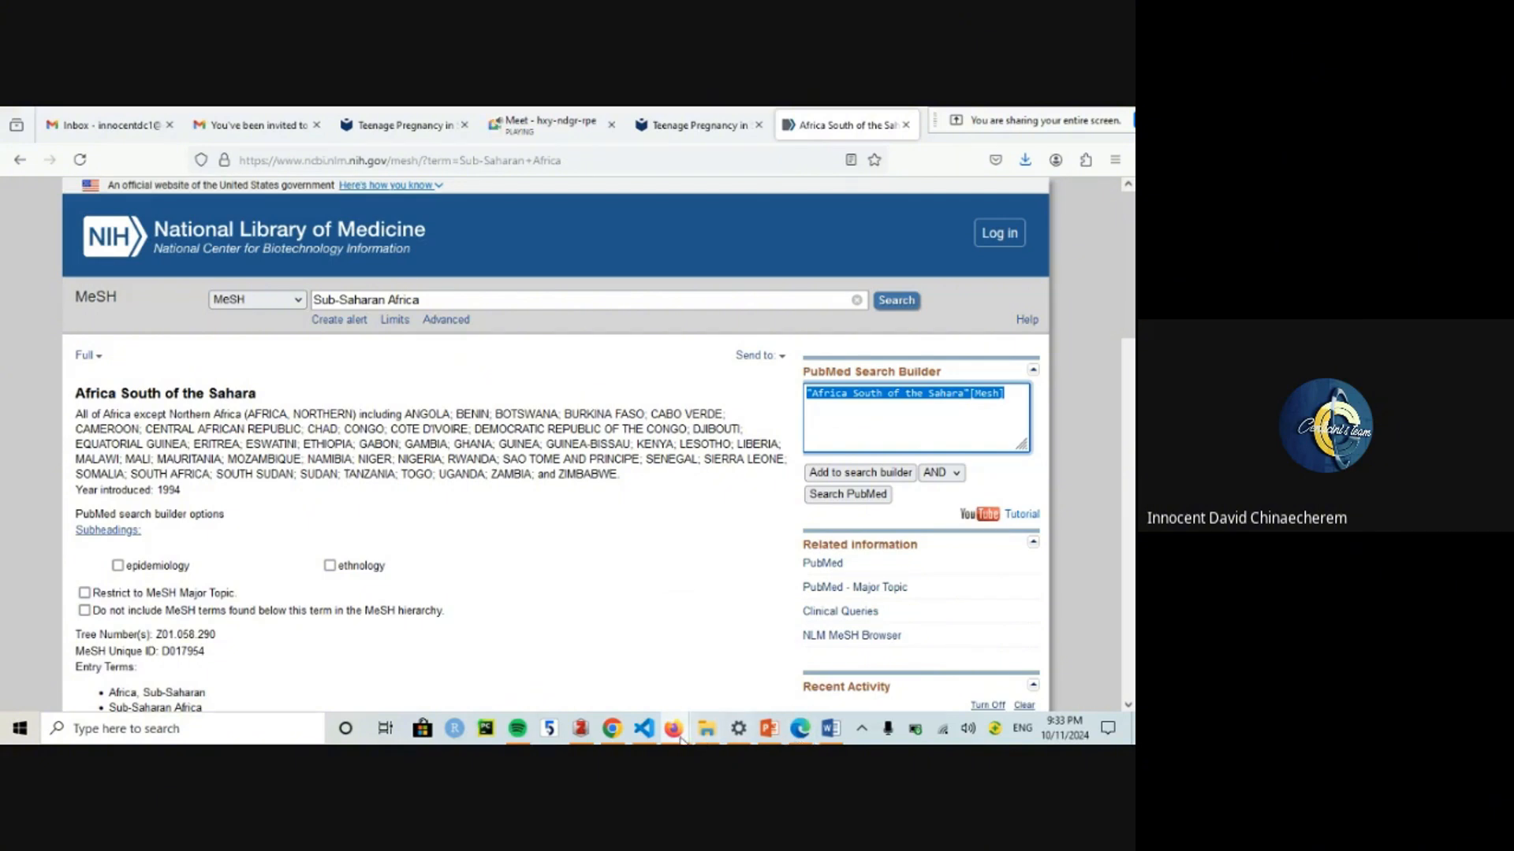
{"action": "mouse_move", "coordinate": [677, 733]}
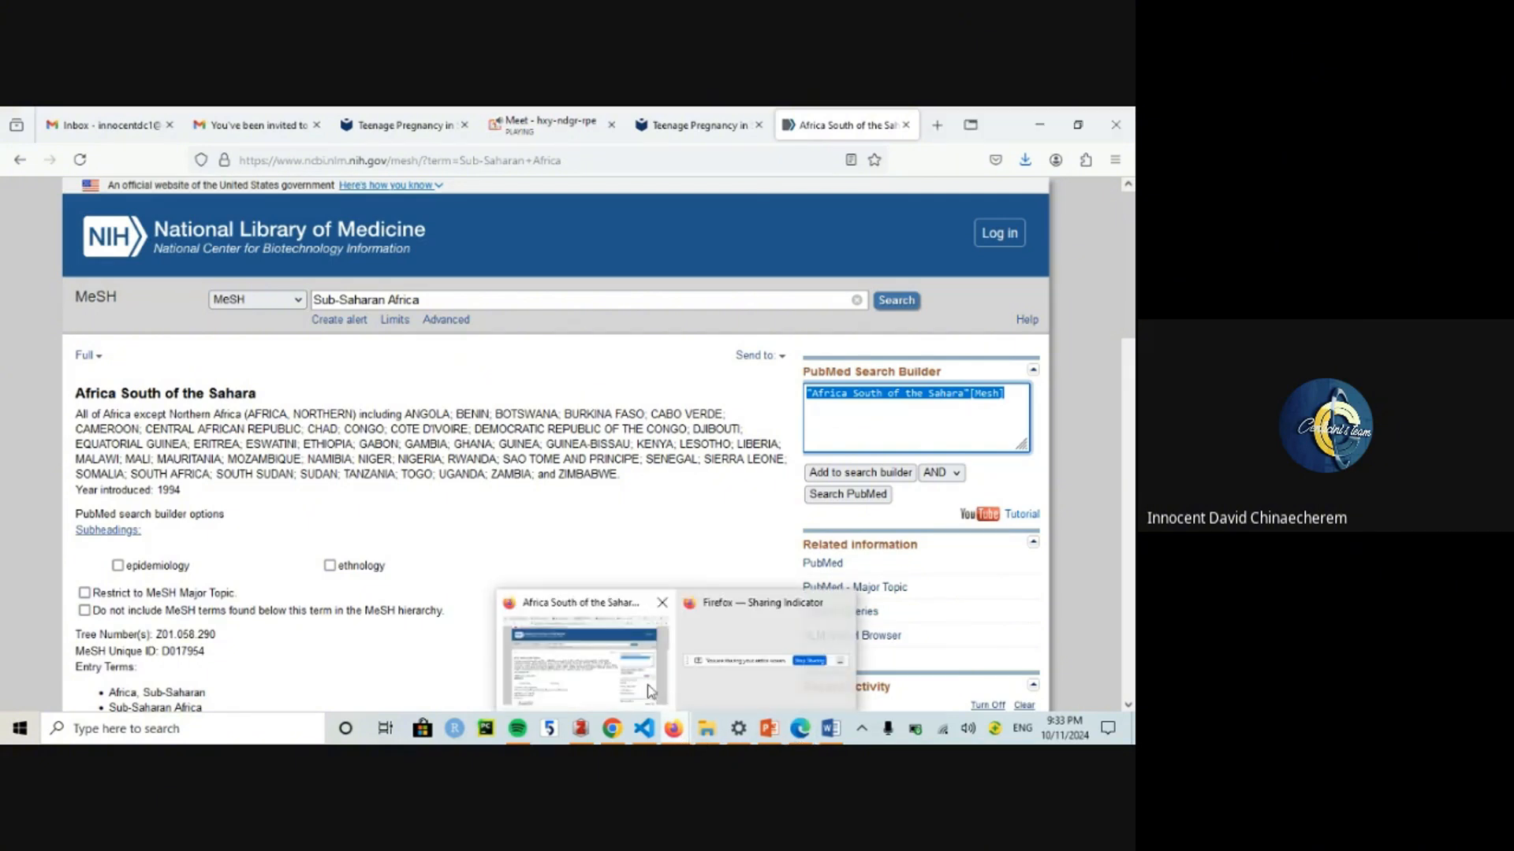
{"action": "left_click", "coordinate": [600, 475]}
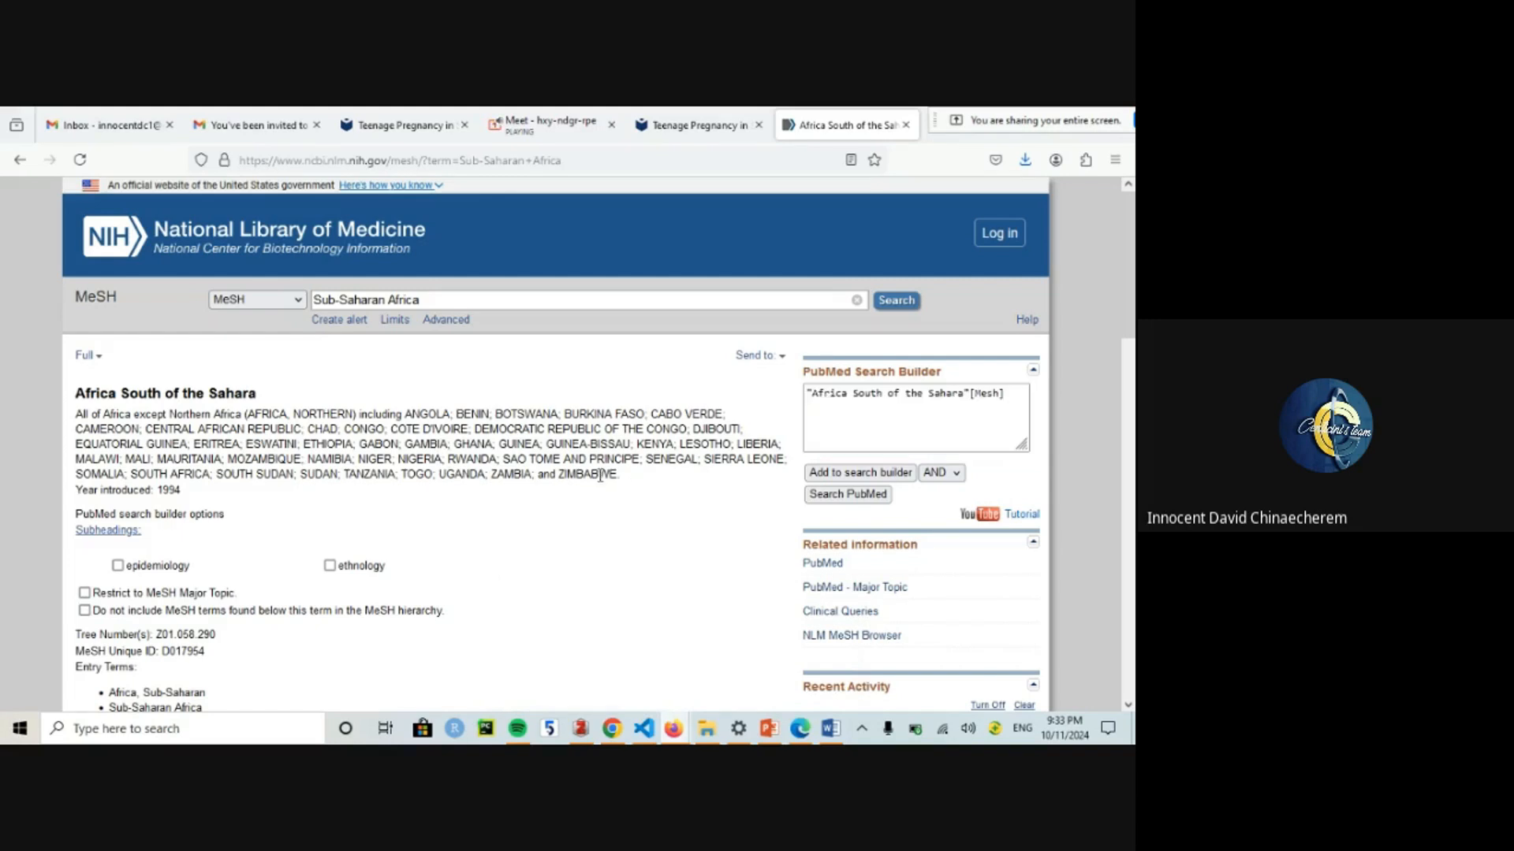
{"action": "left_click_drag", "start_coordinate": [600, 475], "coordinate": [410, 413]}
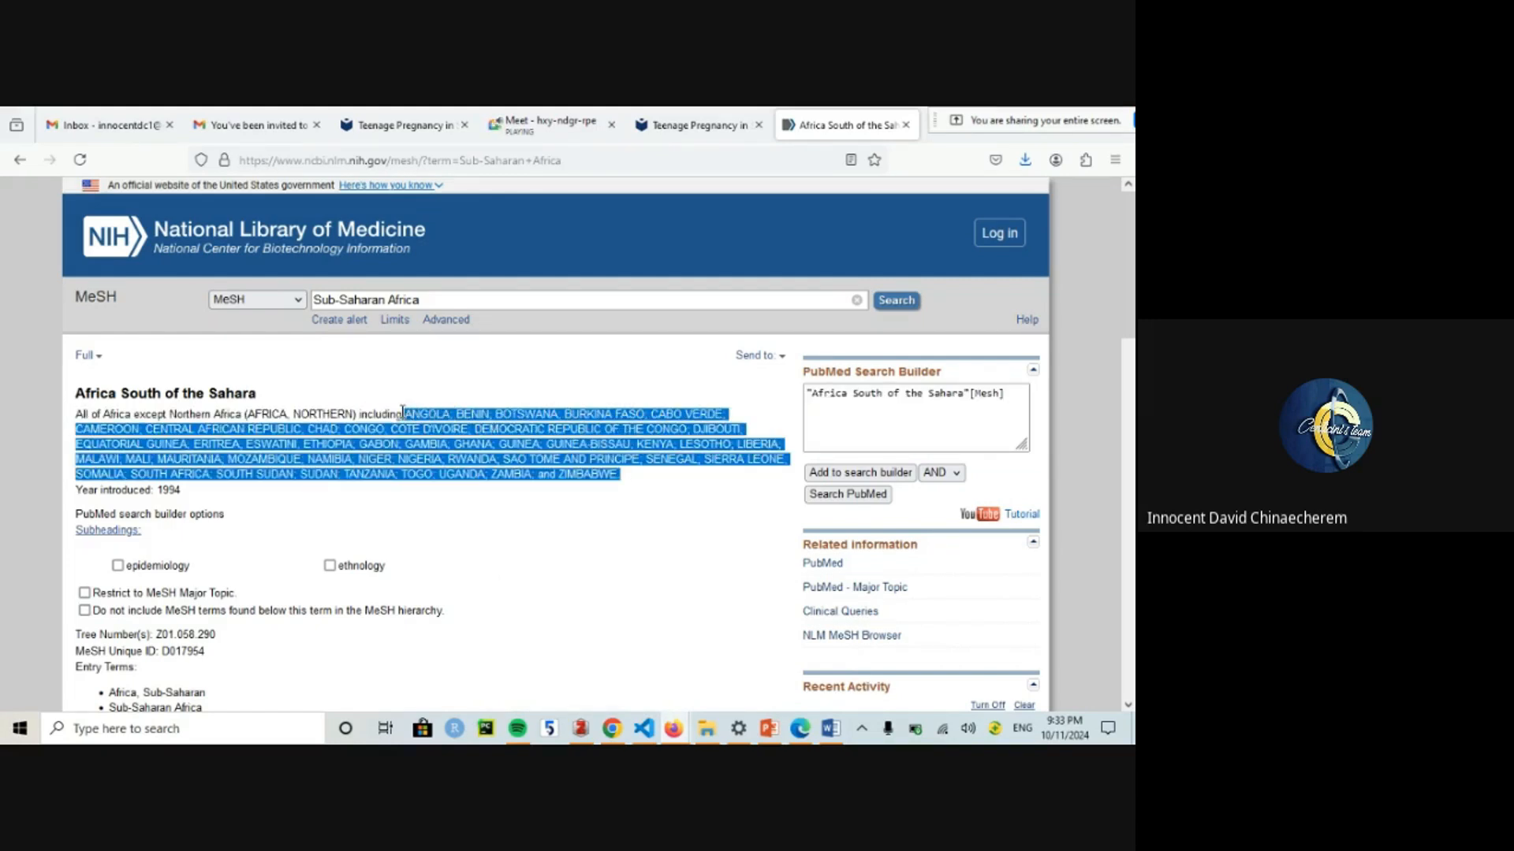
{"action": "left_click", "coordinate": [402, 411]}
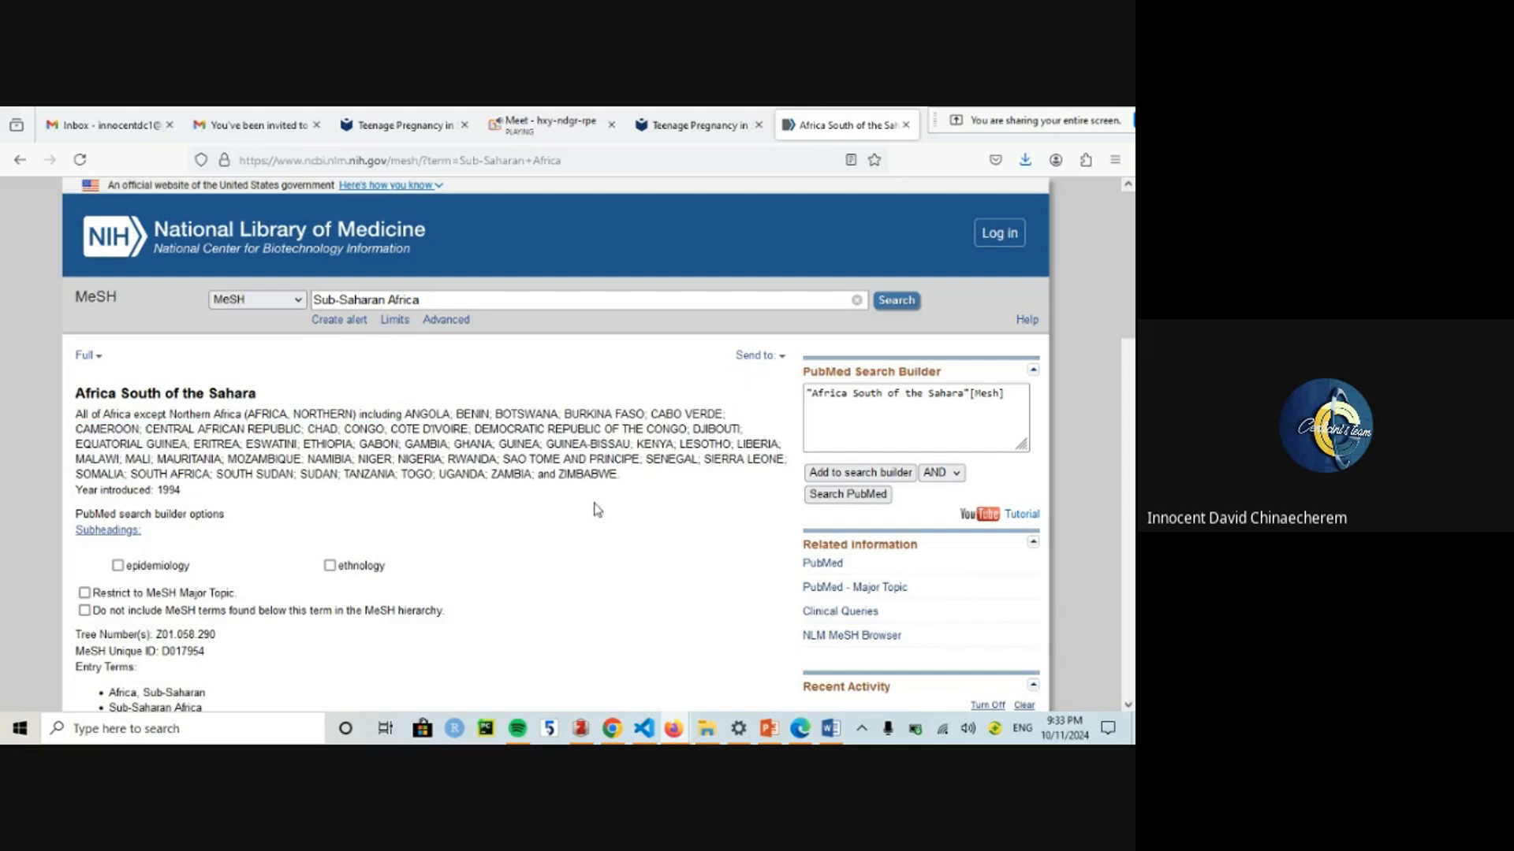
{"action": "left_click", "coordinate": [830, 728]}
Step: Paste "Africa South of the Sahara"[Mesh] into the cell beside Sub-Saharan Africa
{"action": "left_click", "coordinate": [492, 427]}
{"action": "key", "text": "ctrl+v"}
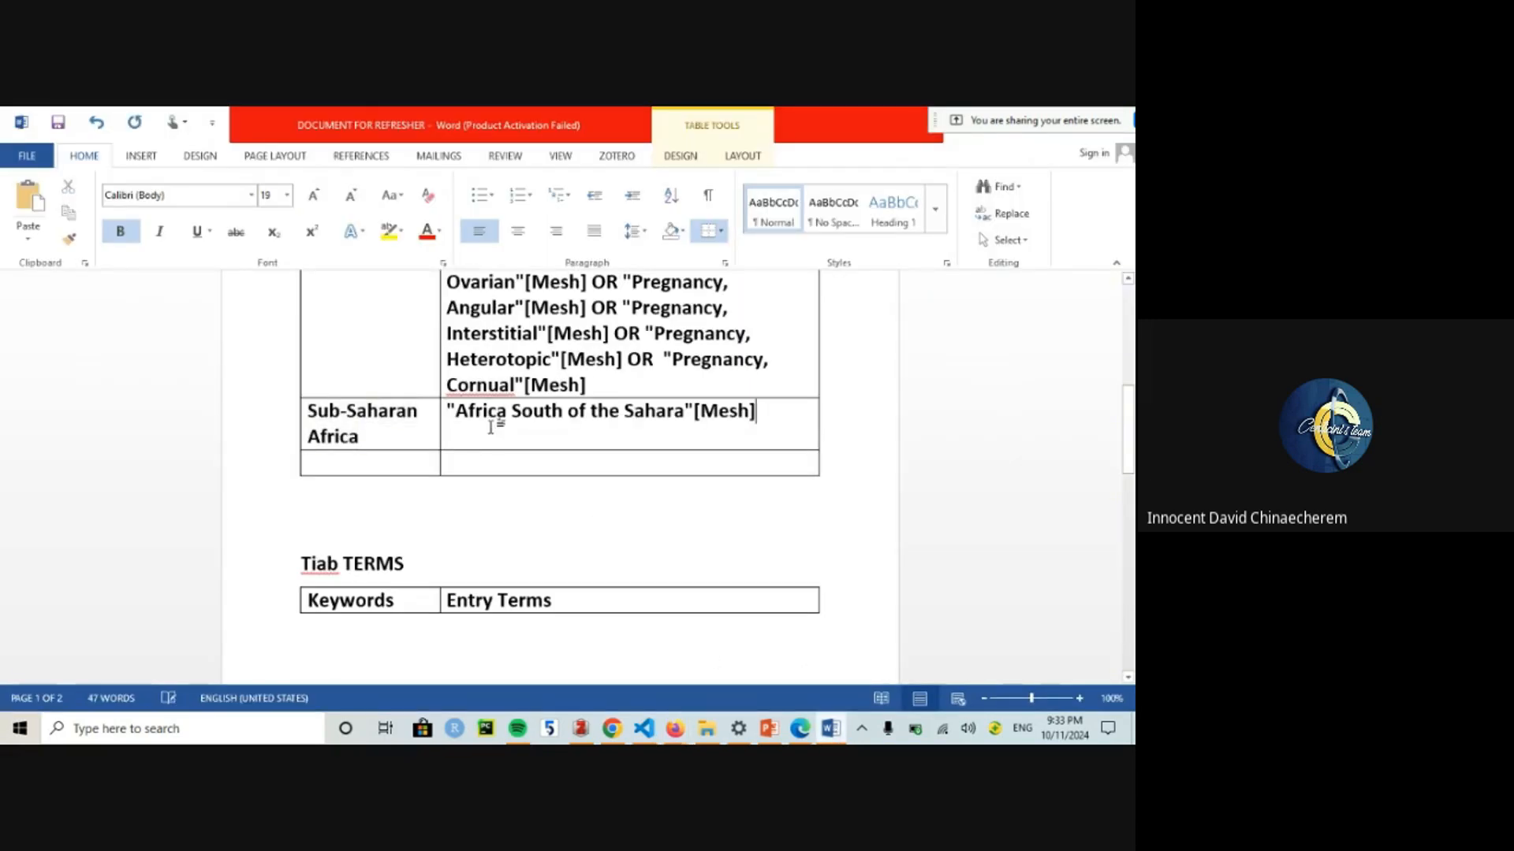
{"action": "left_click", "coordinate": [475, 469]}
{"action": "left_click", "coordinate": [393, 497]}
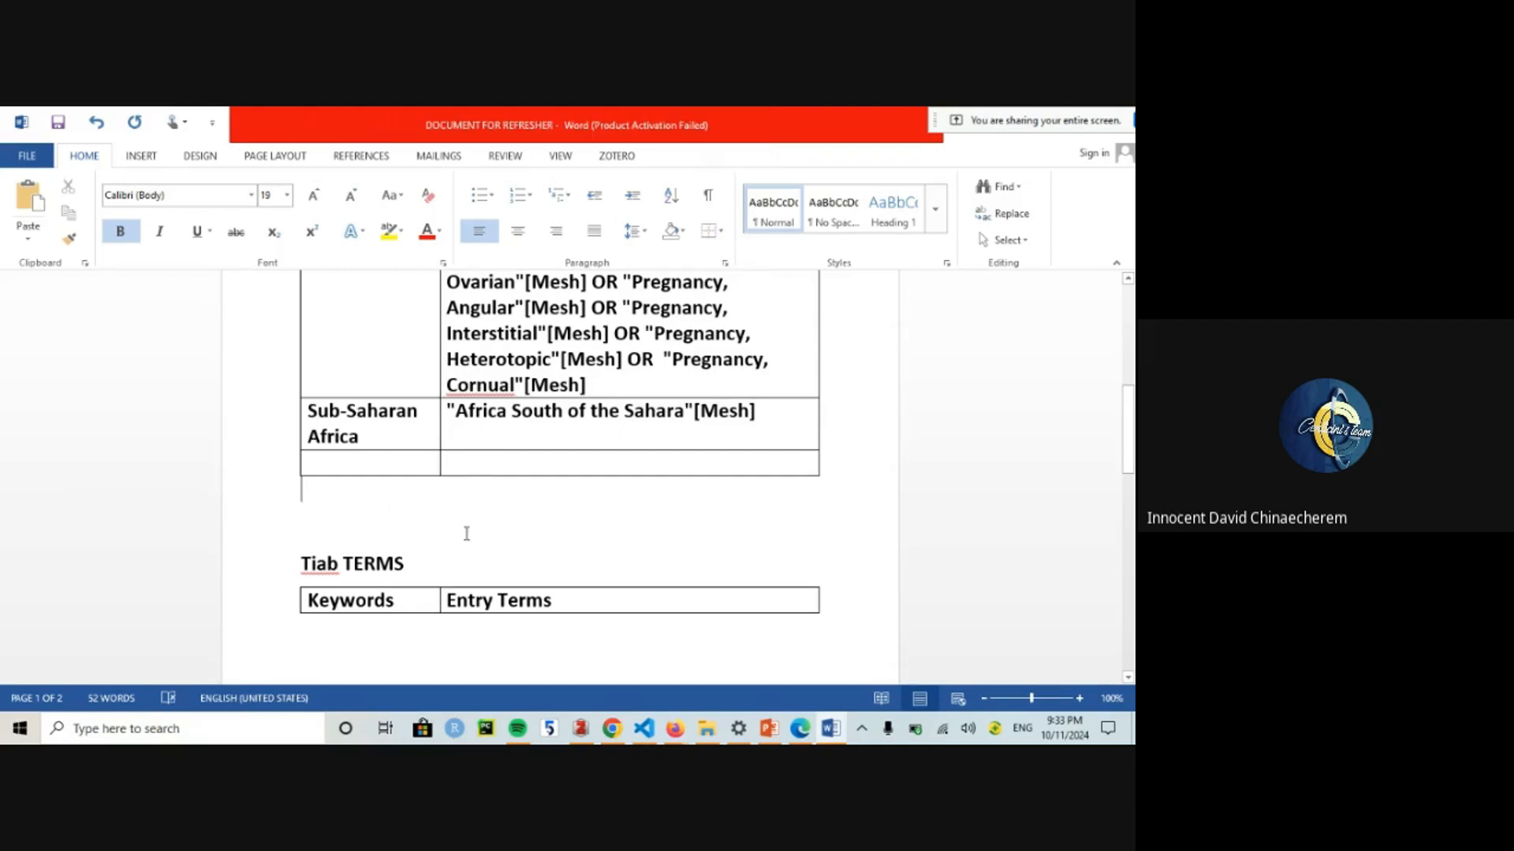
{"action": "left_click_drag", "start_coordinate": [488, 557], "coordinate": [445, 628]}
{"action": "left_click", "coordinate": [473, 631]}
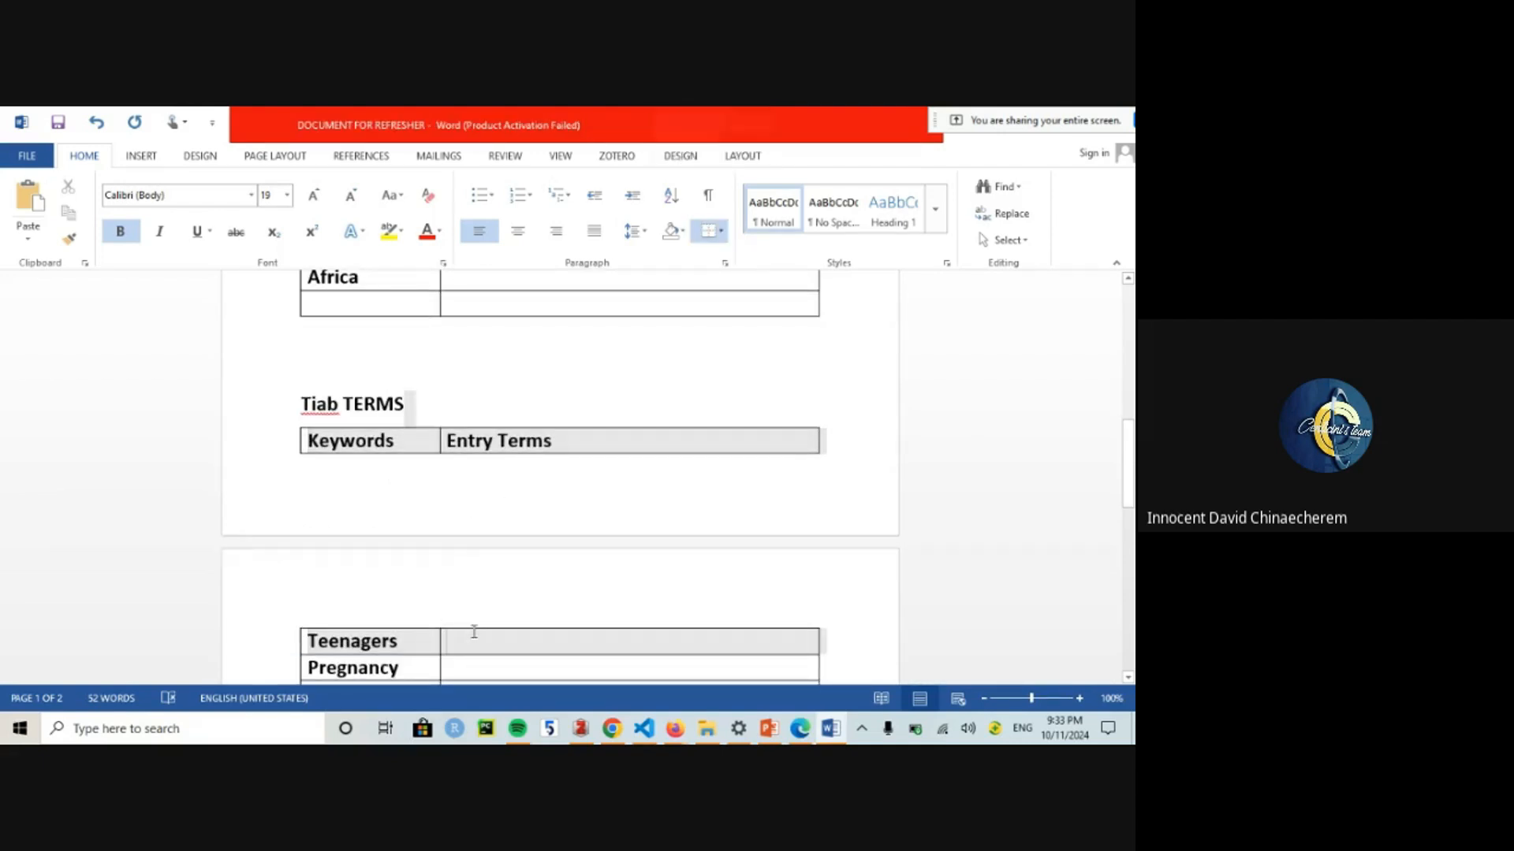
Step: Select the "Adolescent"[Mesh] entry in the Teenagers row for copying
{"action": "mouse_move", "coordinate": [1134, 448]}
{"action": "left_mouse_down"}
{"action": "mouse_move", "coordinate": [1133, 375]}
{"action": "mouse_move", "coordinate": [1133, 449]}
{"action": "left_mouse_up"}
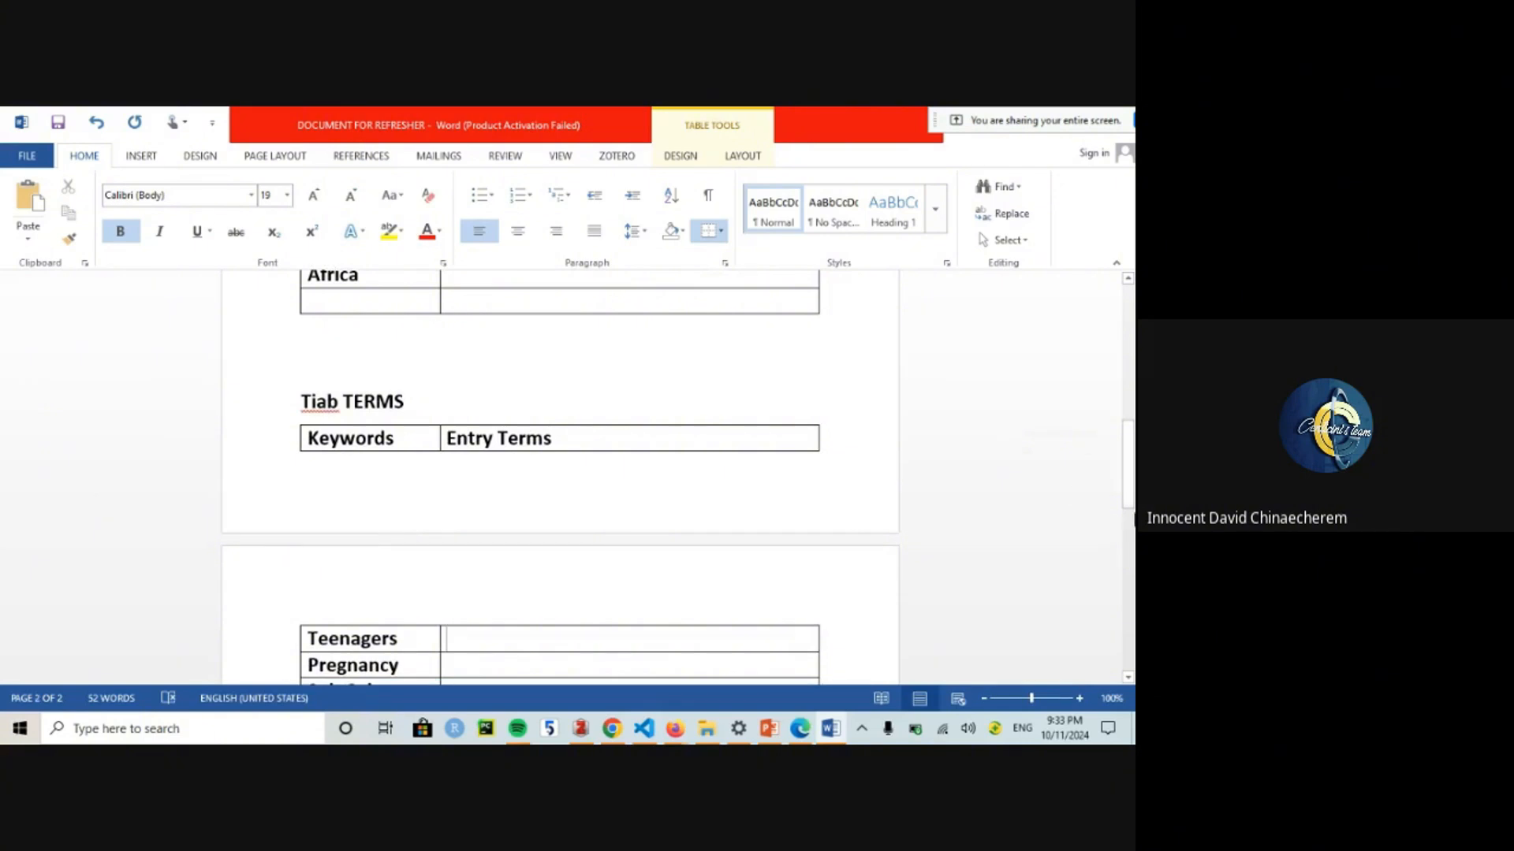
{"action": "scroll", "coordinate": [564, 414], "scroll_direction": "up", "scroll_amount": 6}
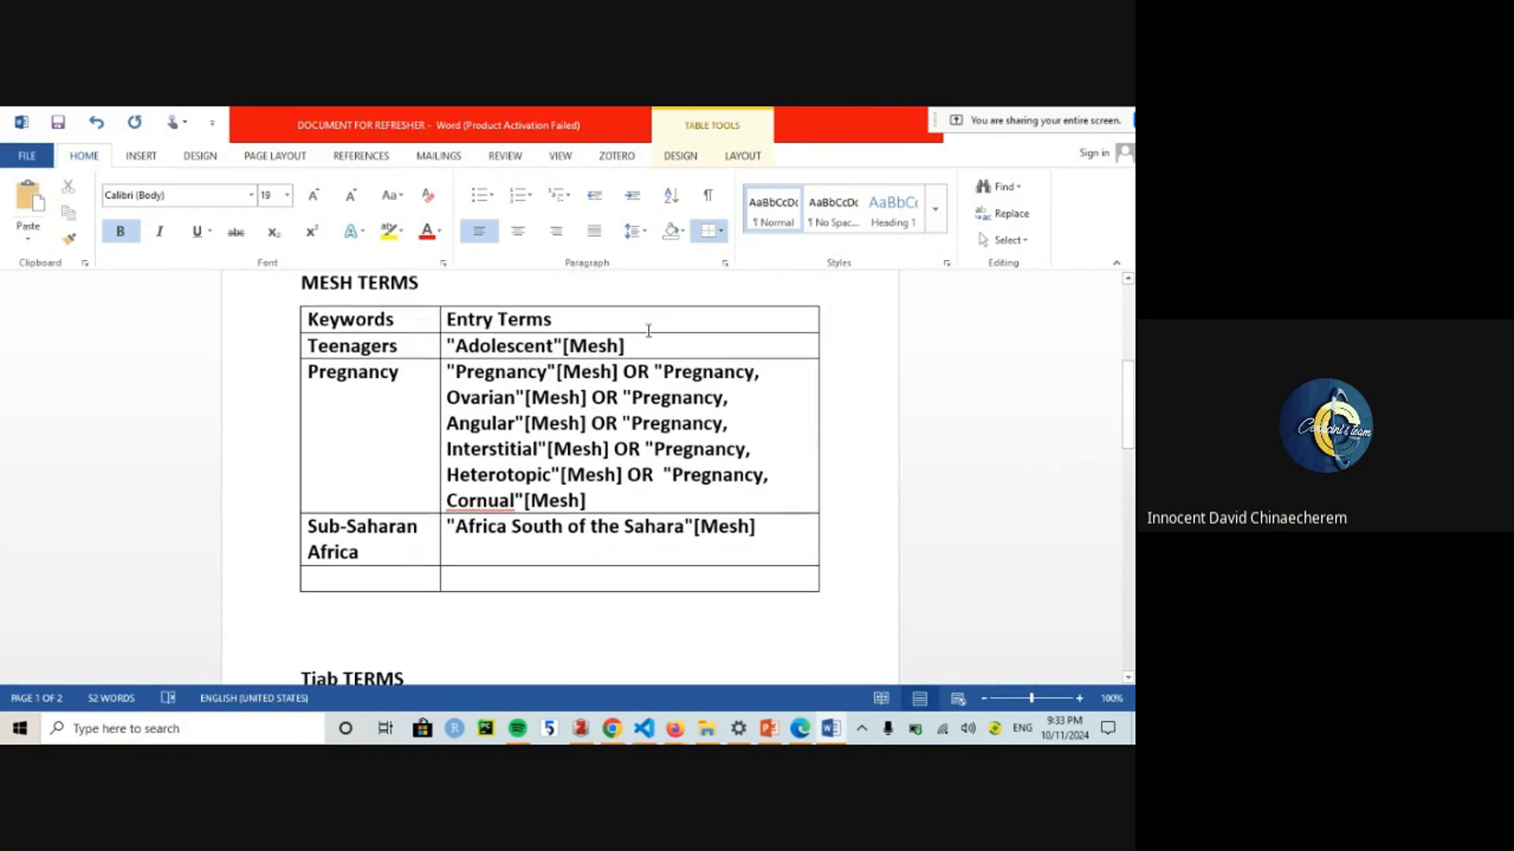
{"action": "left_click_drag", "start_coordinate": [641, 349], "coordinate": [446, 347]}
{"action": "key", "text": "ctrl+c"}
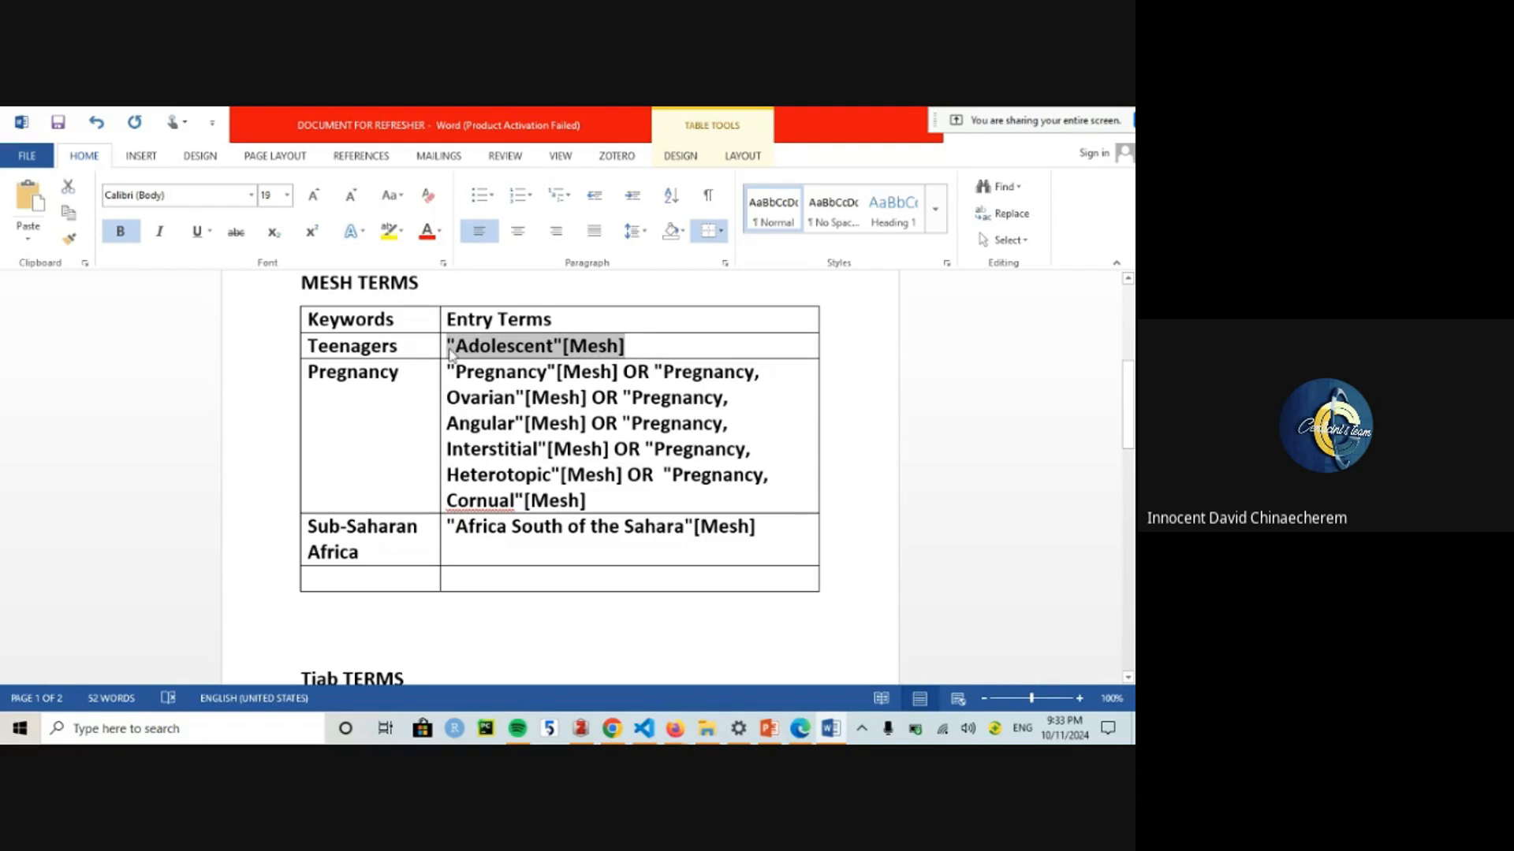
Step: Fill the Tiab Teenagers cell with "Adolescent"[tiab] OR Teen*[tiab]
{"action": "scroll", "coordinate": [517, 388], "scroll_direction": "down", "scroll_amount": 6}
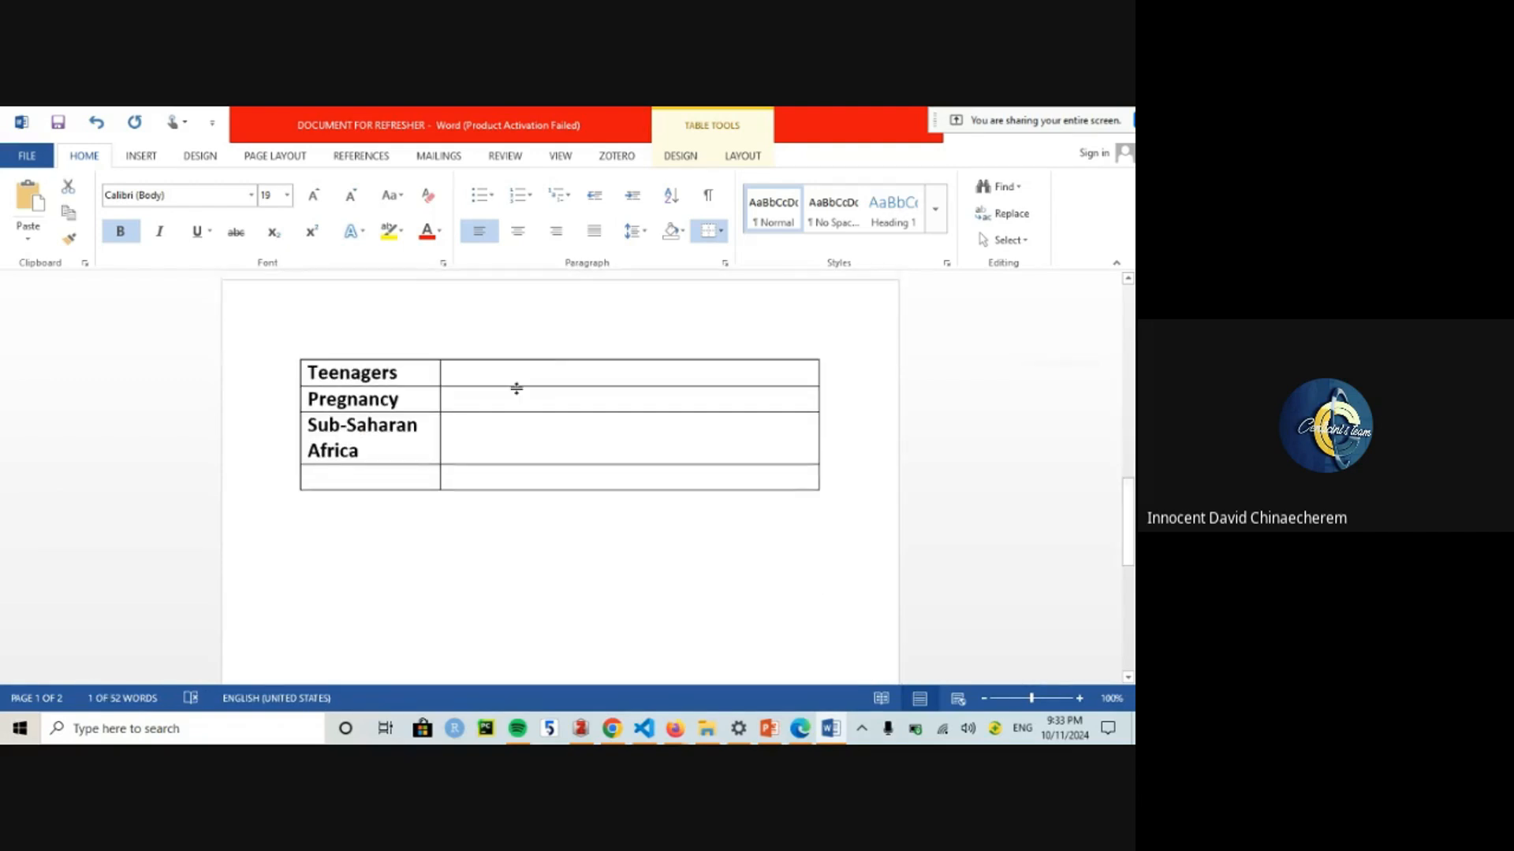
{"action": "left_click", "coordinate": [465, 377]}
{"action": "key", "text": "ctrl+v"}
{"action": "double_click", "coordinate": [603, 369]}
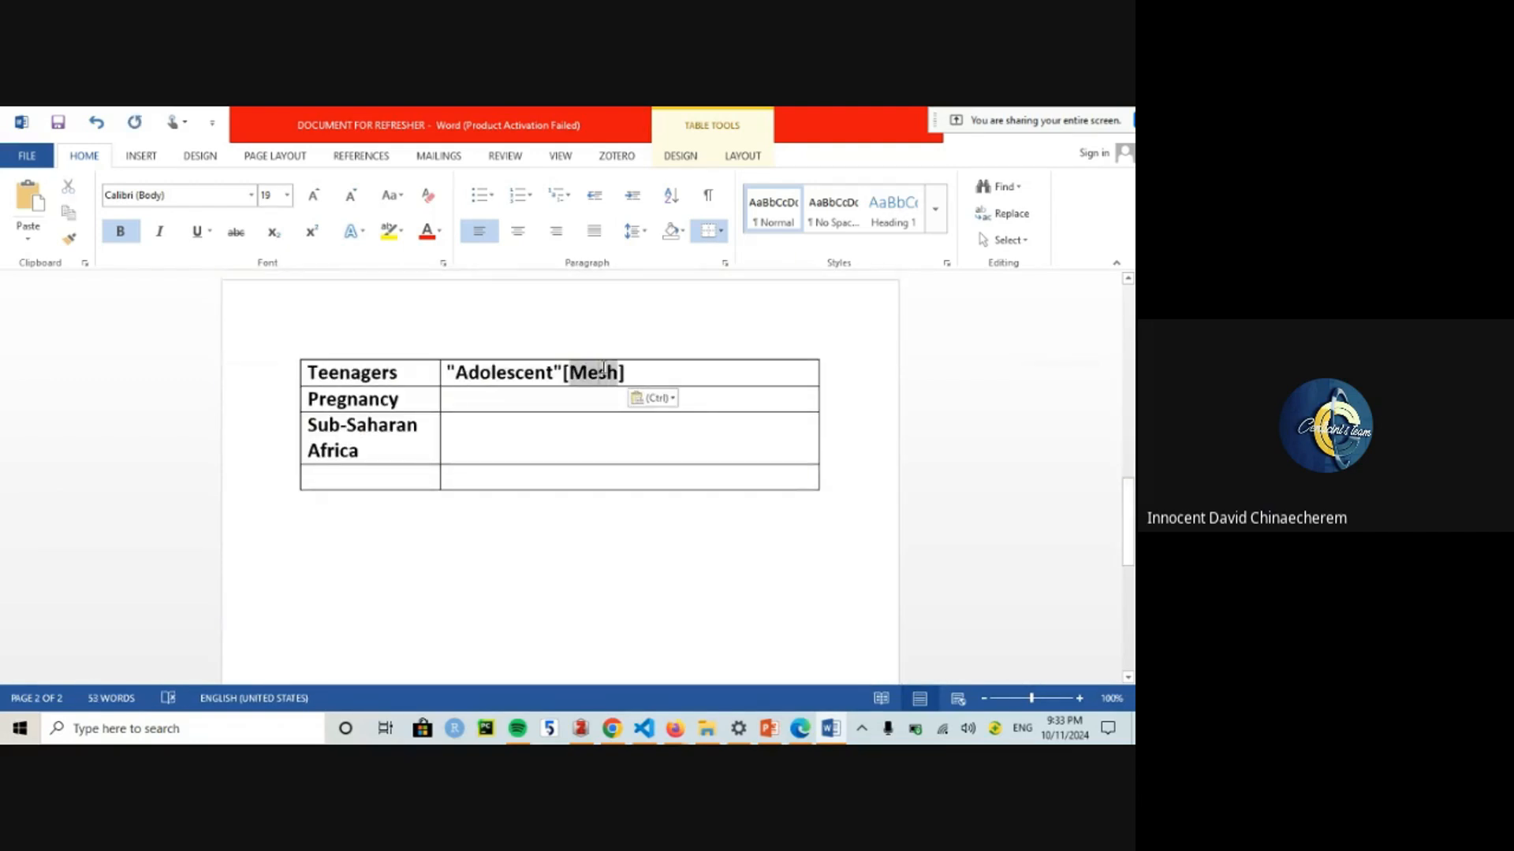
{"action": "type", "text": "tiab]"}
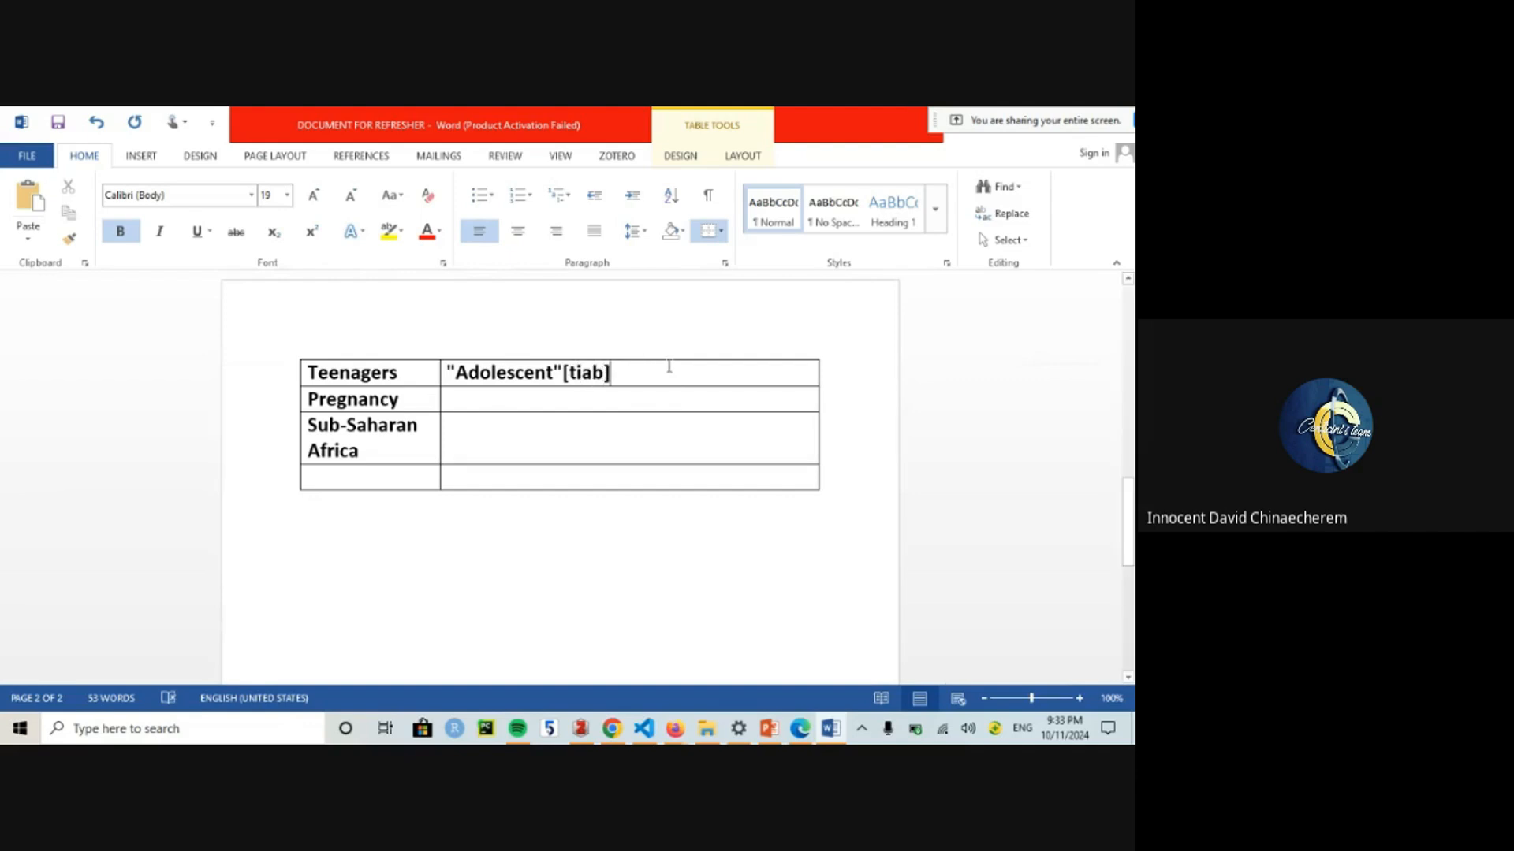
{"action": "type", "text": " OR "}
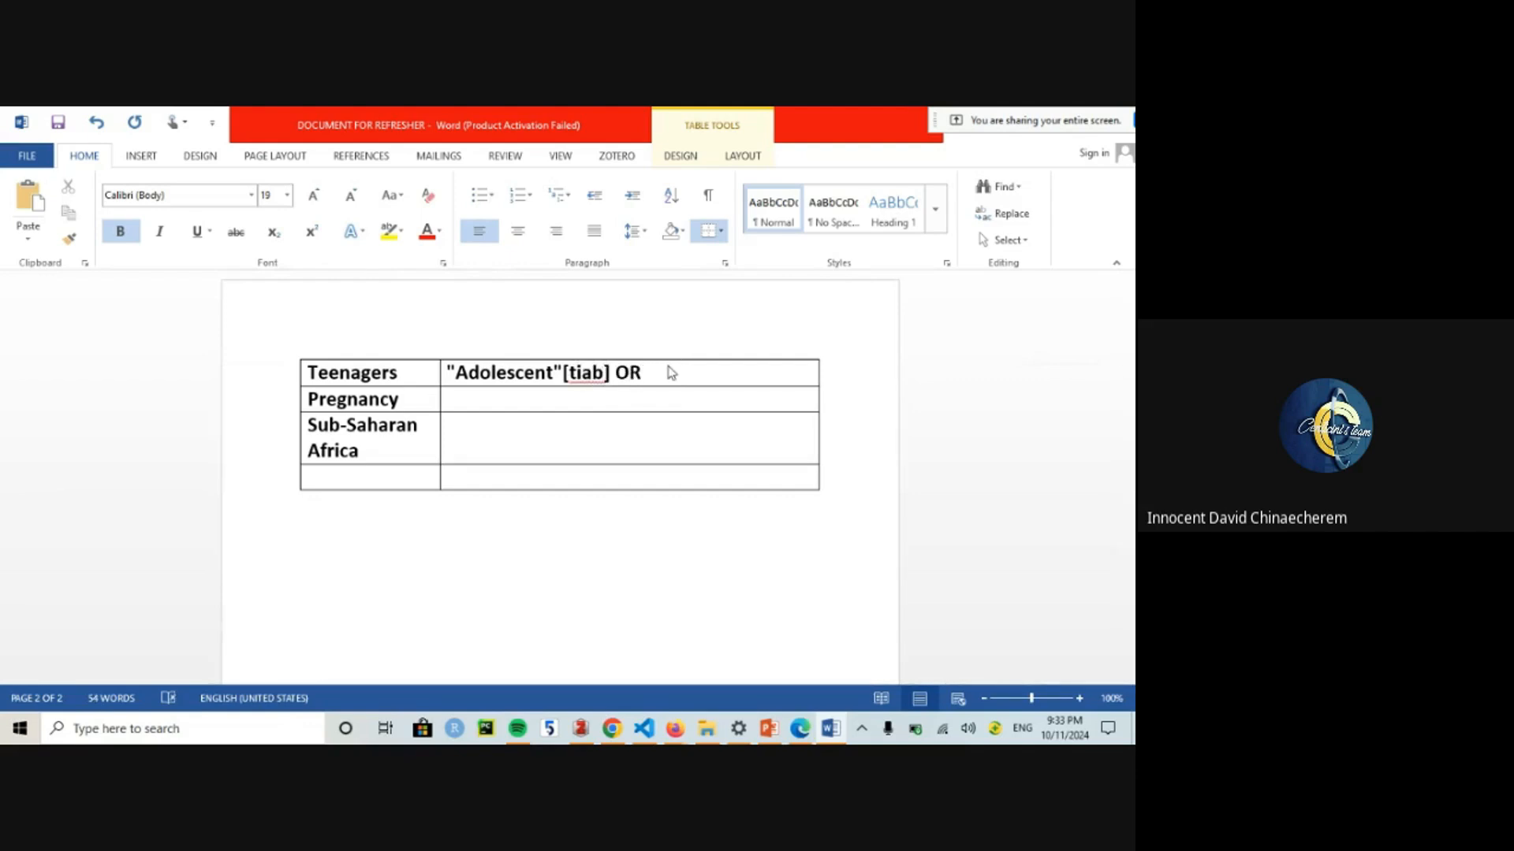
{"action": "type", "text": "Teen*[tiab"}
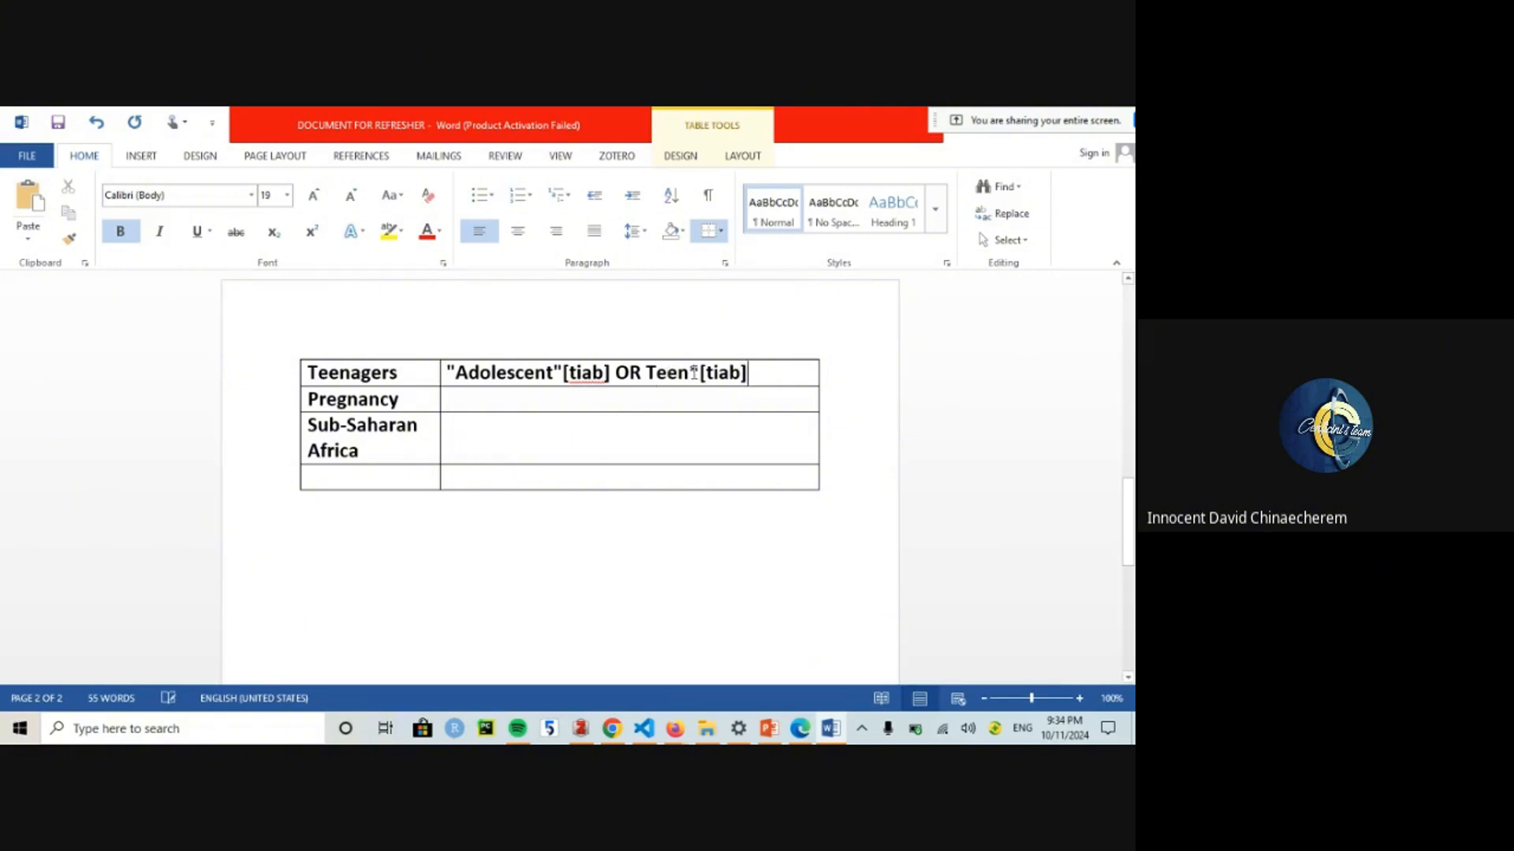
{"action": "left_click_drag", "start_coordinate": [700, 372], "coordinate": [693, 373]}
{"action": "left_click", "coordinate": [733, 368]}
Step: Copy "Pregnancy"[Mesh] into the Tiab Pregnancy cell and change it to "Pregnancy"[tiab]
{"action": "left_click_drag", "start_coordinate": [1127, 497], "coordinate": [1114, 392]}
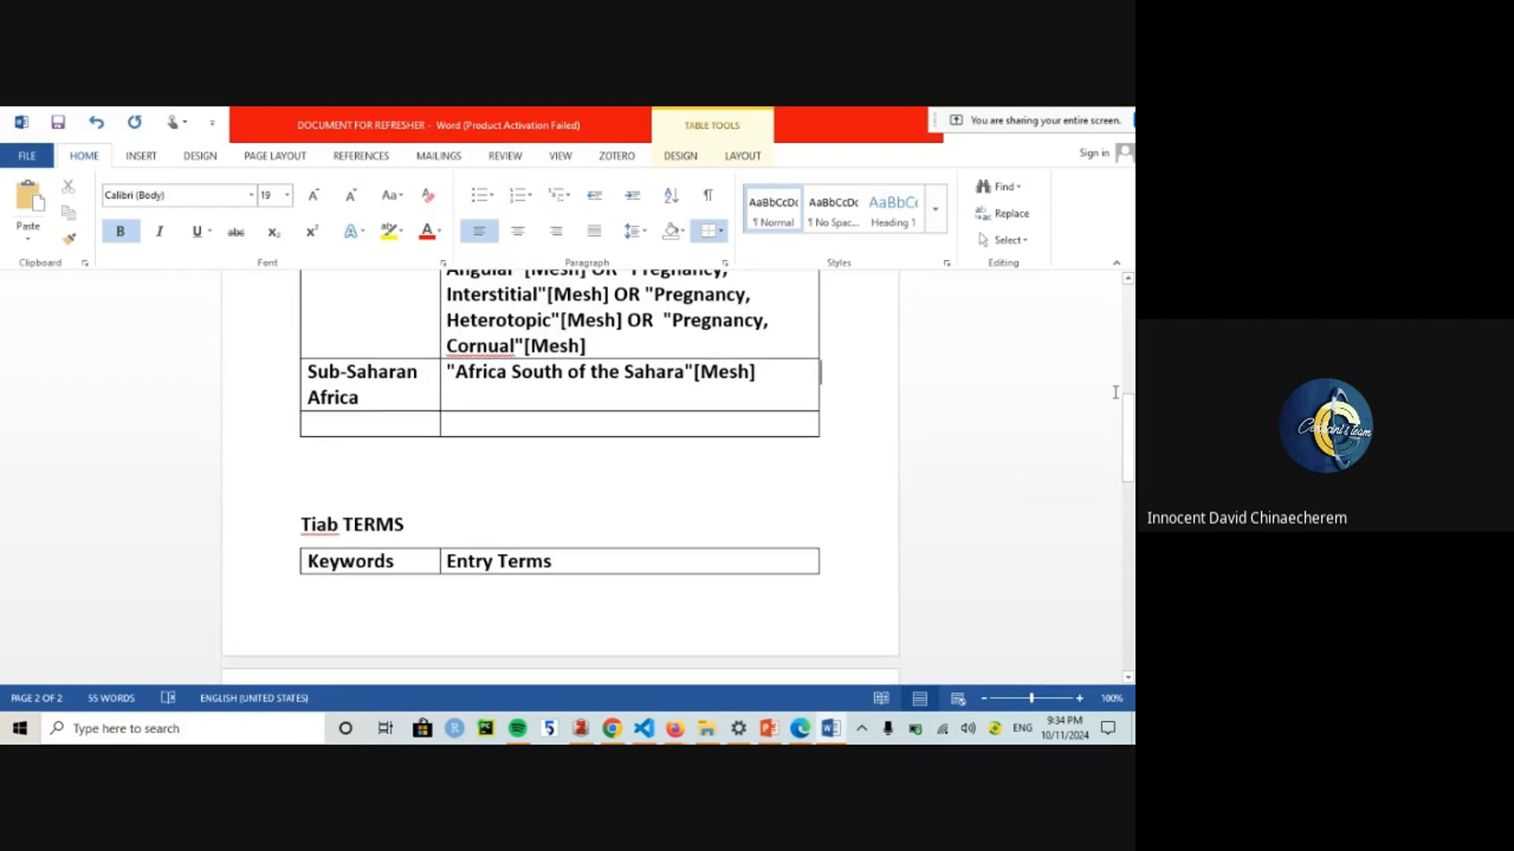
{"action": "scroll", "coordinate": [426, 413], "scroll_direction": "up", "scroll_amount": 2}
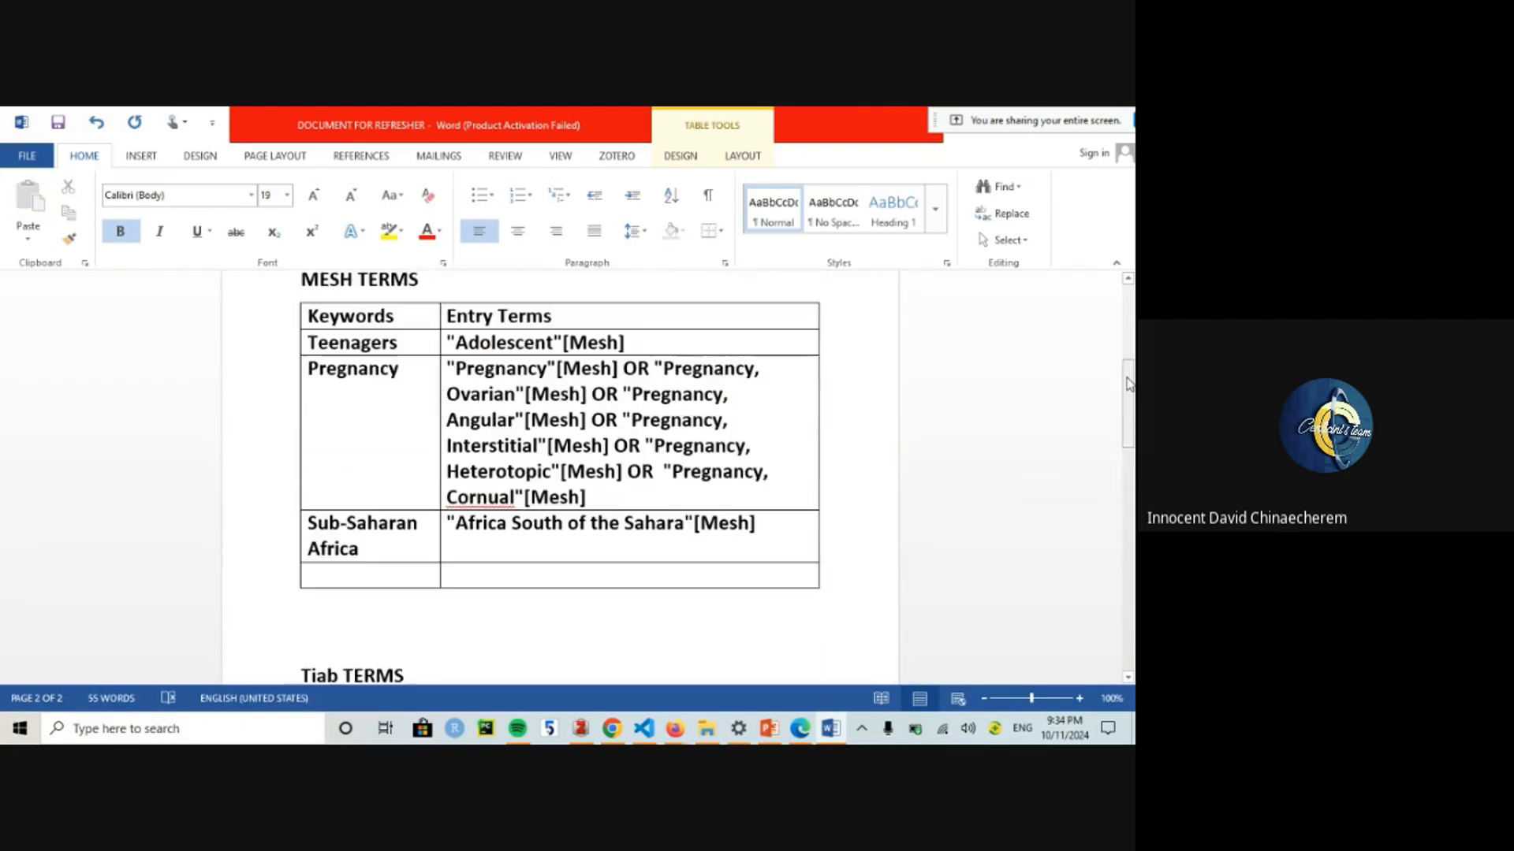
{"action": "left_click", "coordinate": [440, 376]}
{"action": "left_click", "coordinate": [453, 376]}
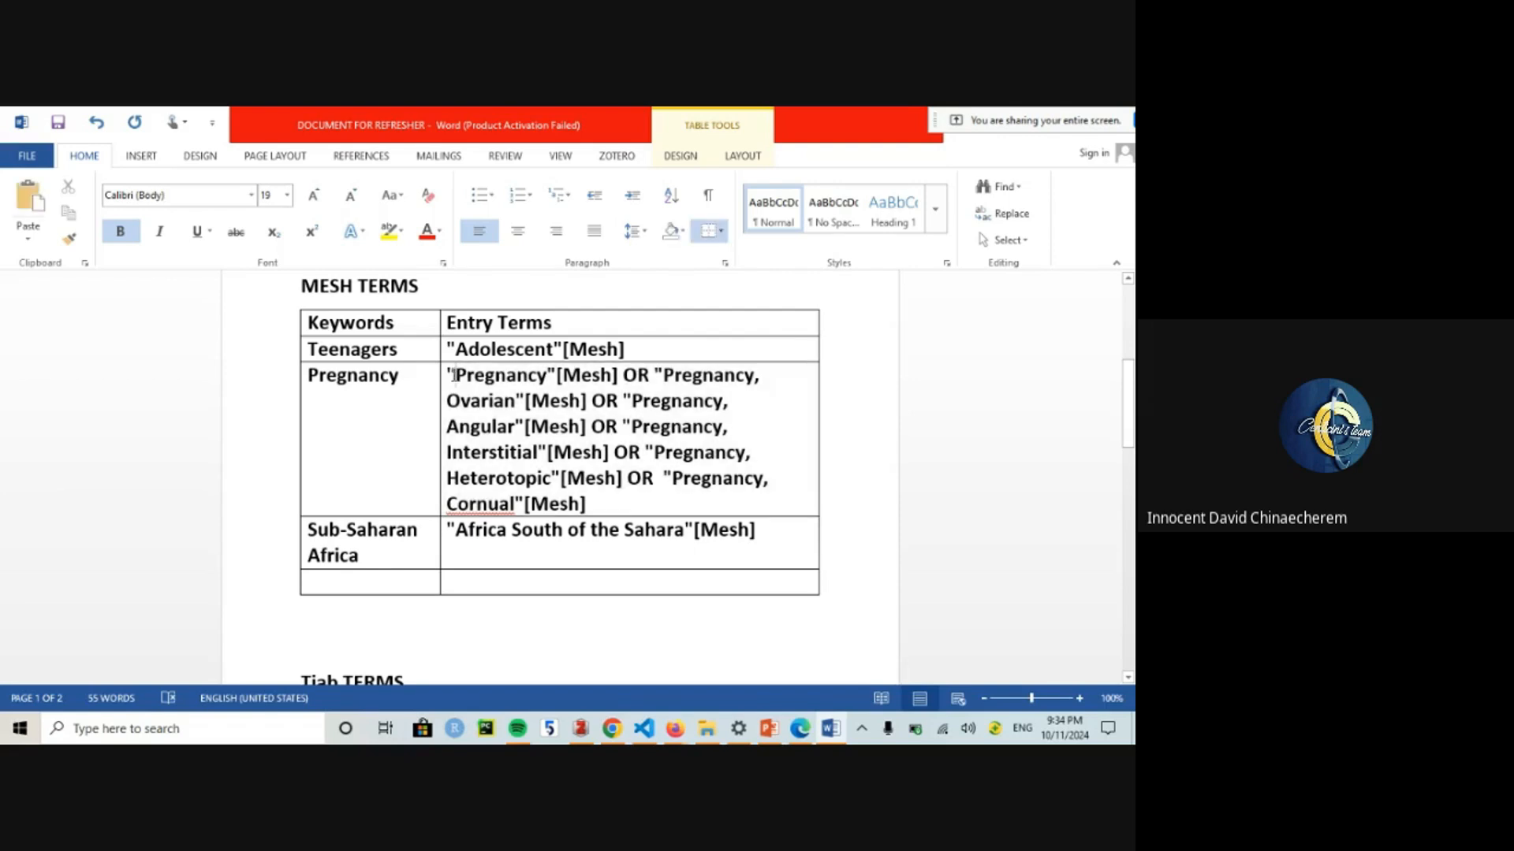
{"action": "left_click_drag", "start_coordinate": [452, 375], "coordinate": [620, 376]}
{"action": "key", "text": "ctrl+c"}
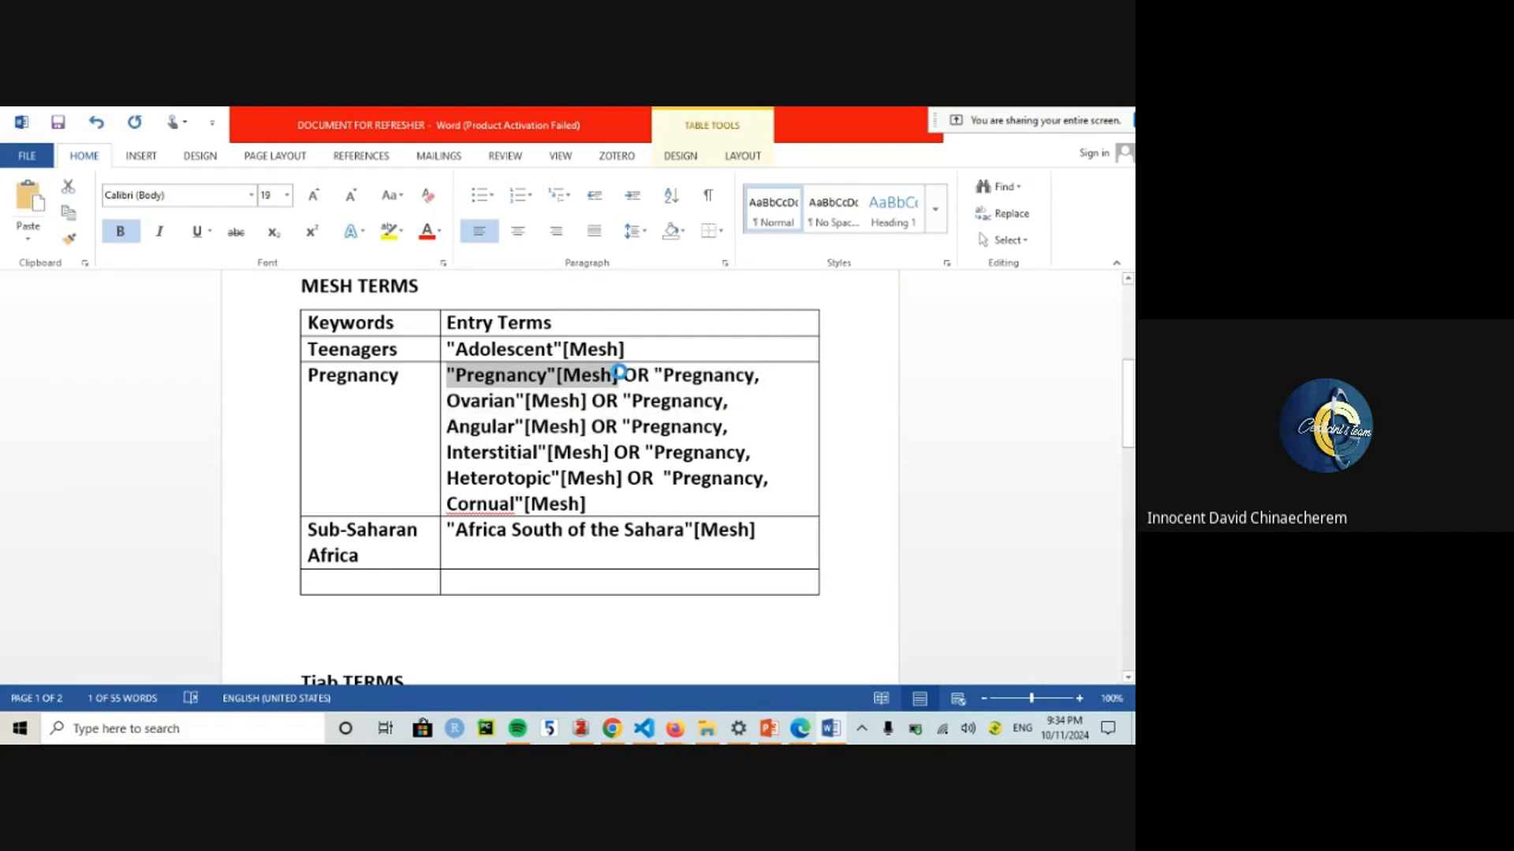
{"action": "left_click_drag", "start_coordinate": [1128, 404], "coordinate": [1128, 502]}
{"action": "left_click", "coordinate": [467, 489]}
{"action": "key", "text": "ctrl+v"}
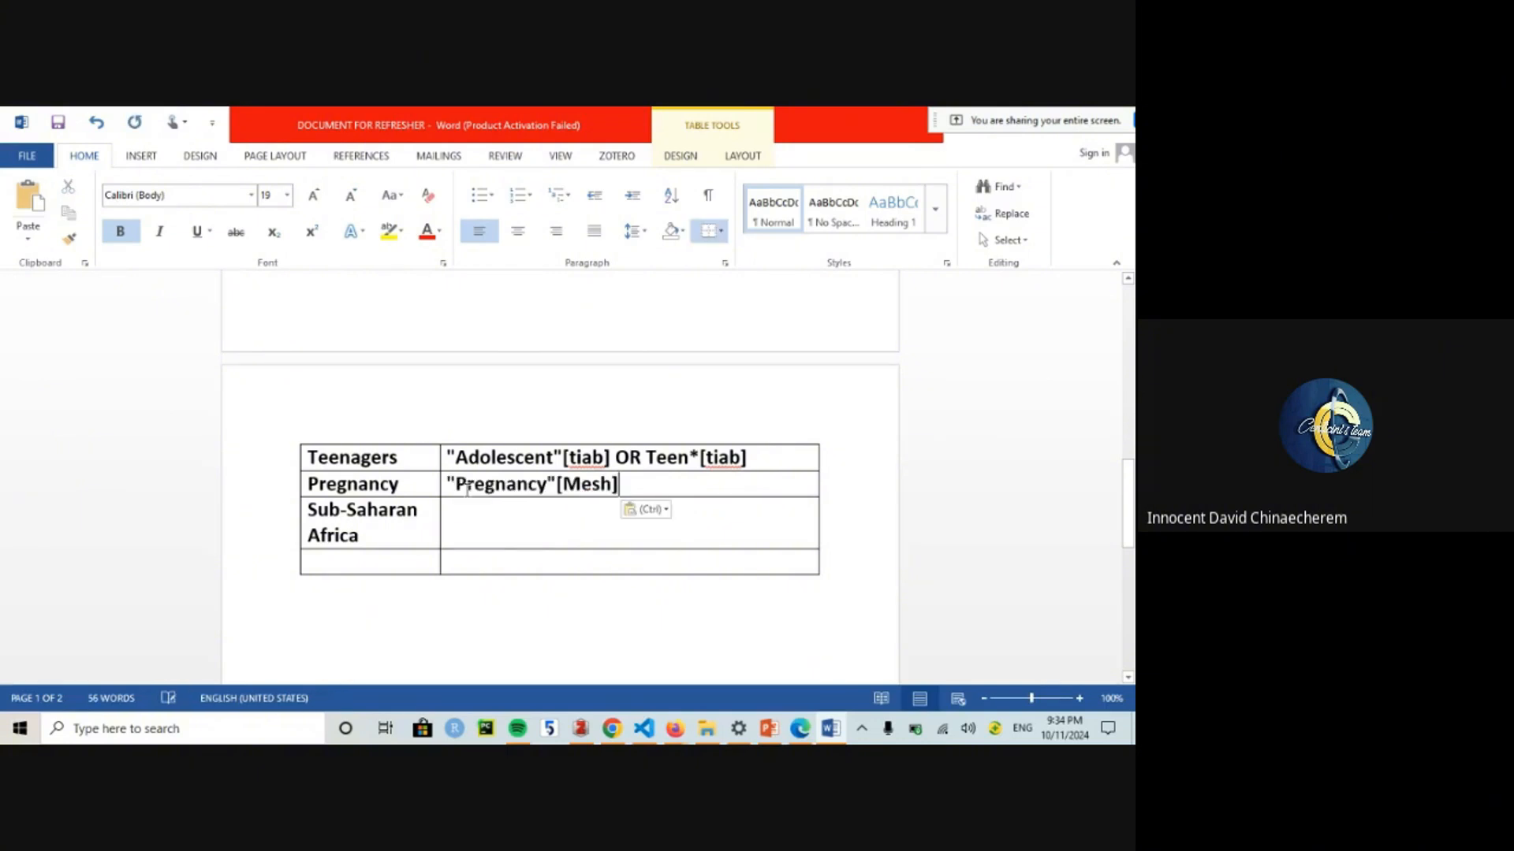
{"action": "double_click", "coordinate": [599, 487]}
{"action": "type", "text": "tiab"}
{"action": "left_click", "coordinate": [520, 510]}
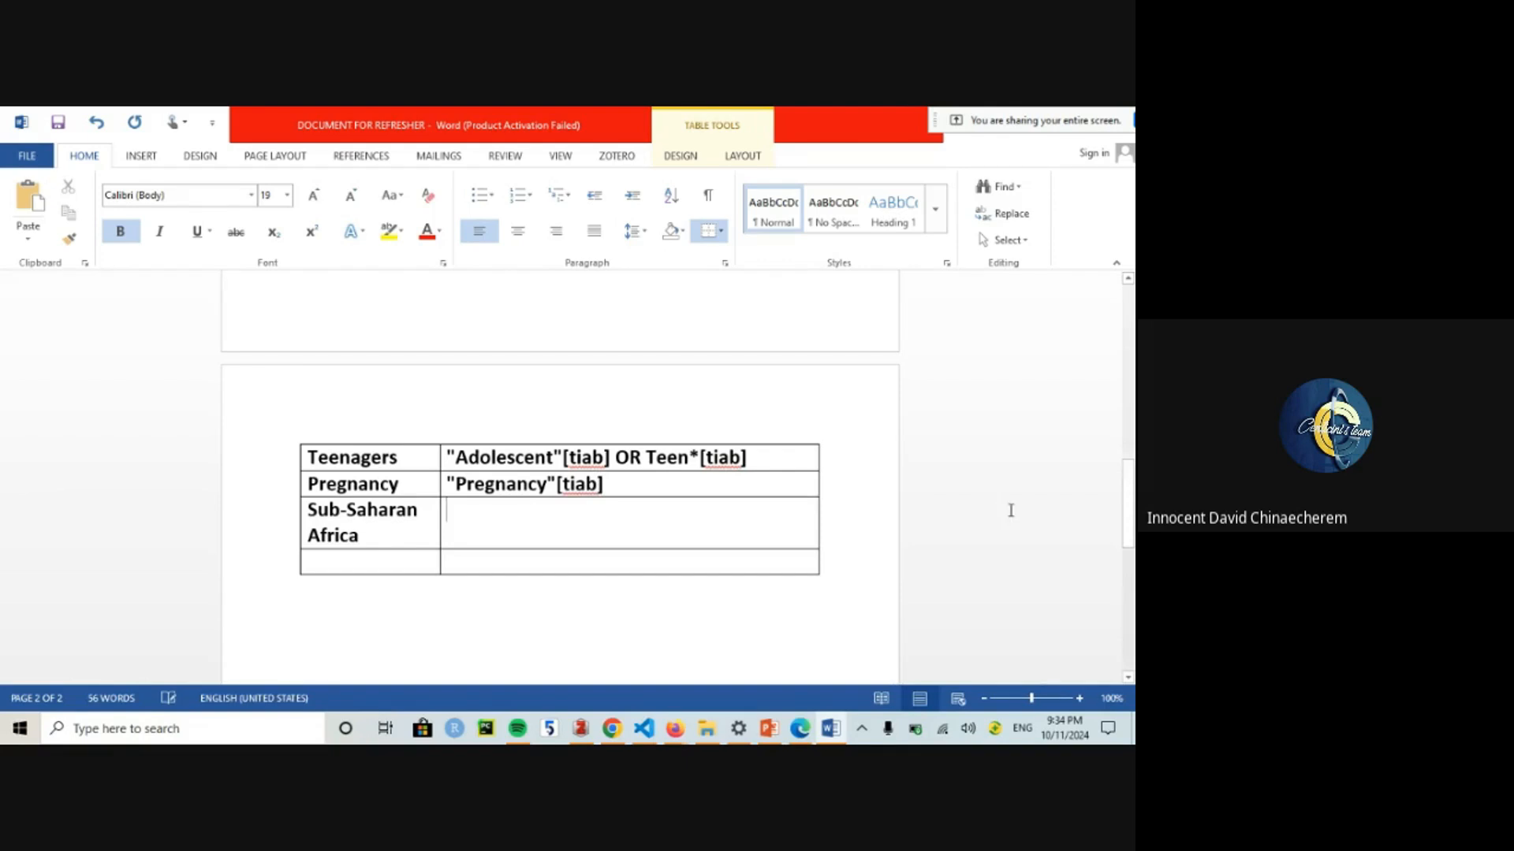
{"action": "scroll", "coordinate": [439, 584], "scroll_direction": "up", "scroll_amount": 2}
Step: Append "/Free text terms/Title and Abstract" to the Tiab TERMS heading
{"action": "scroll", "coordinate": [439, 585], "scroll_direction": "down", "scroll_amount": 1}
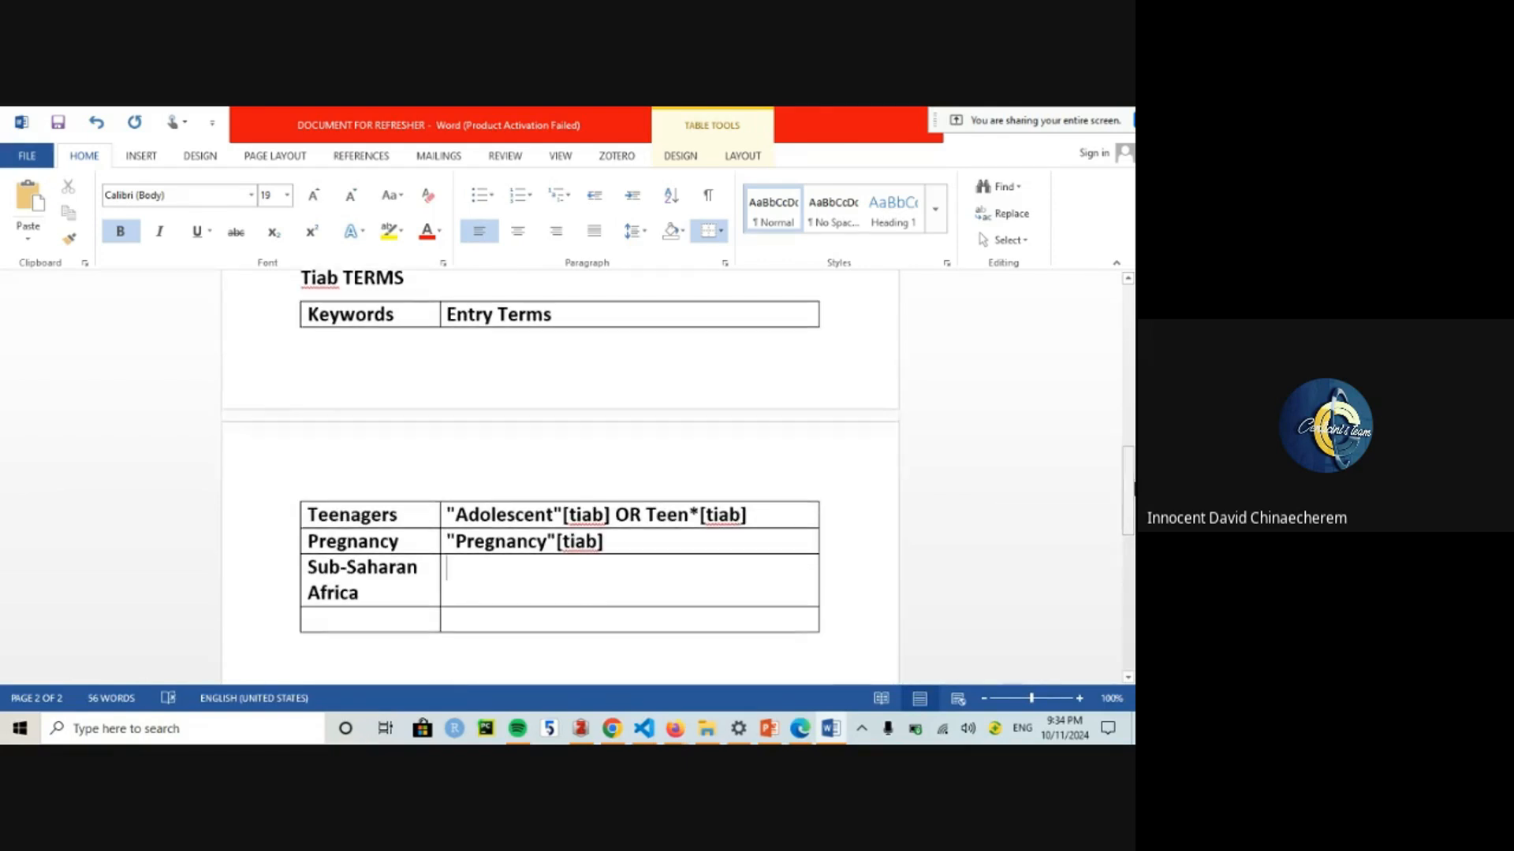
{"action": "left_click", "coordinate": [404, 279]}
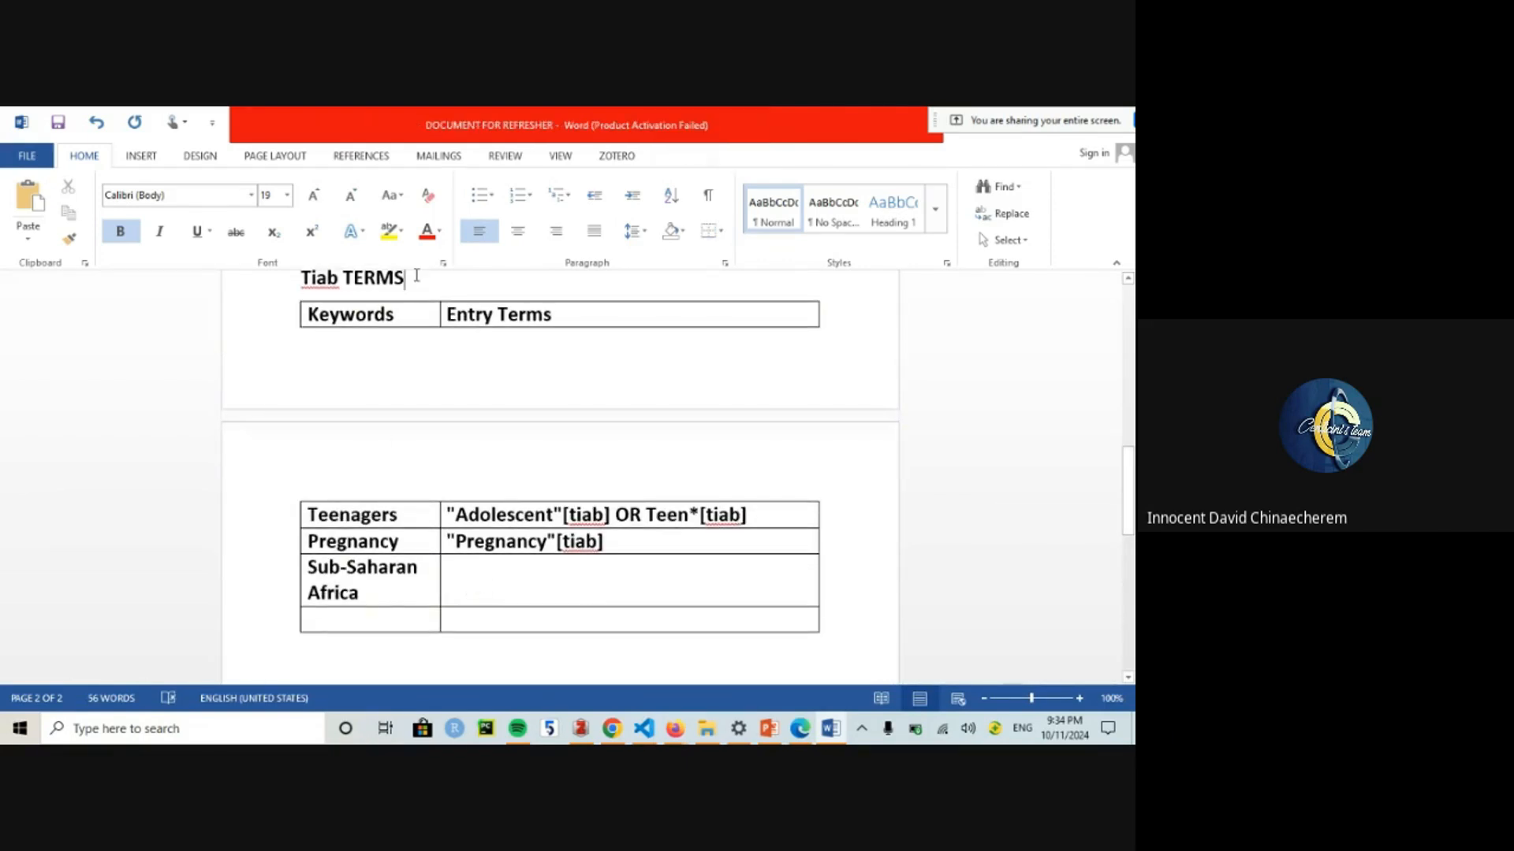
{"action": "type", "text": "/Free t"}
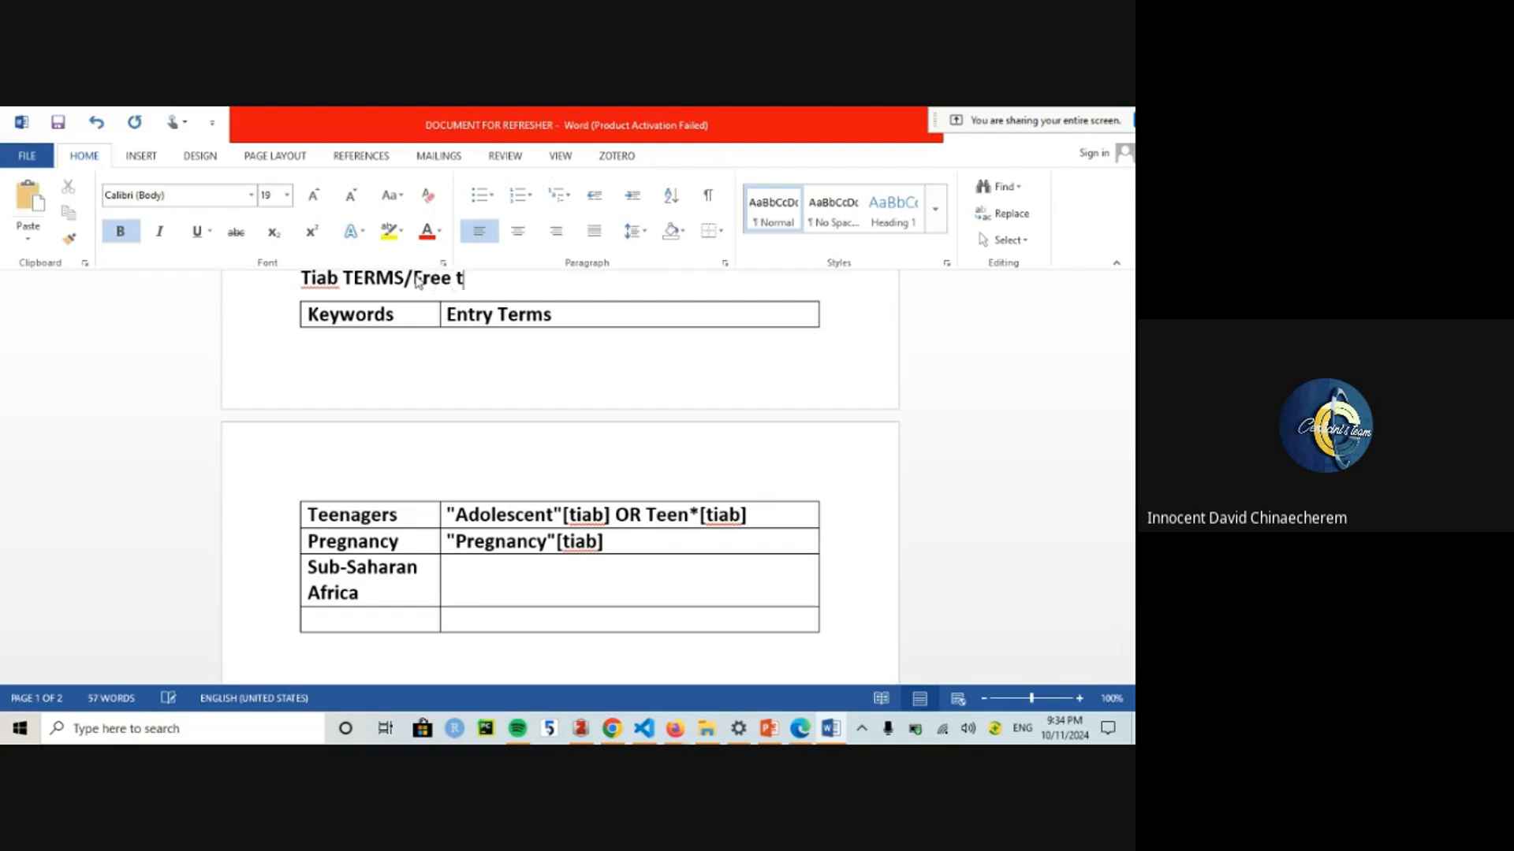
{"action": "type", "text": "ext terms"}
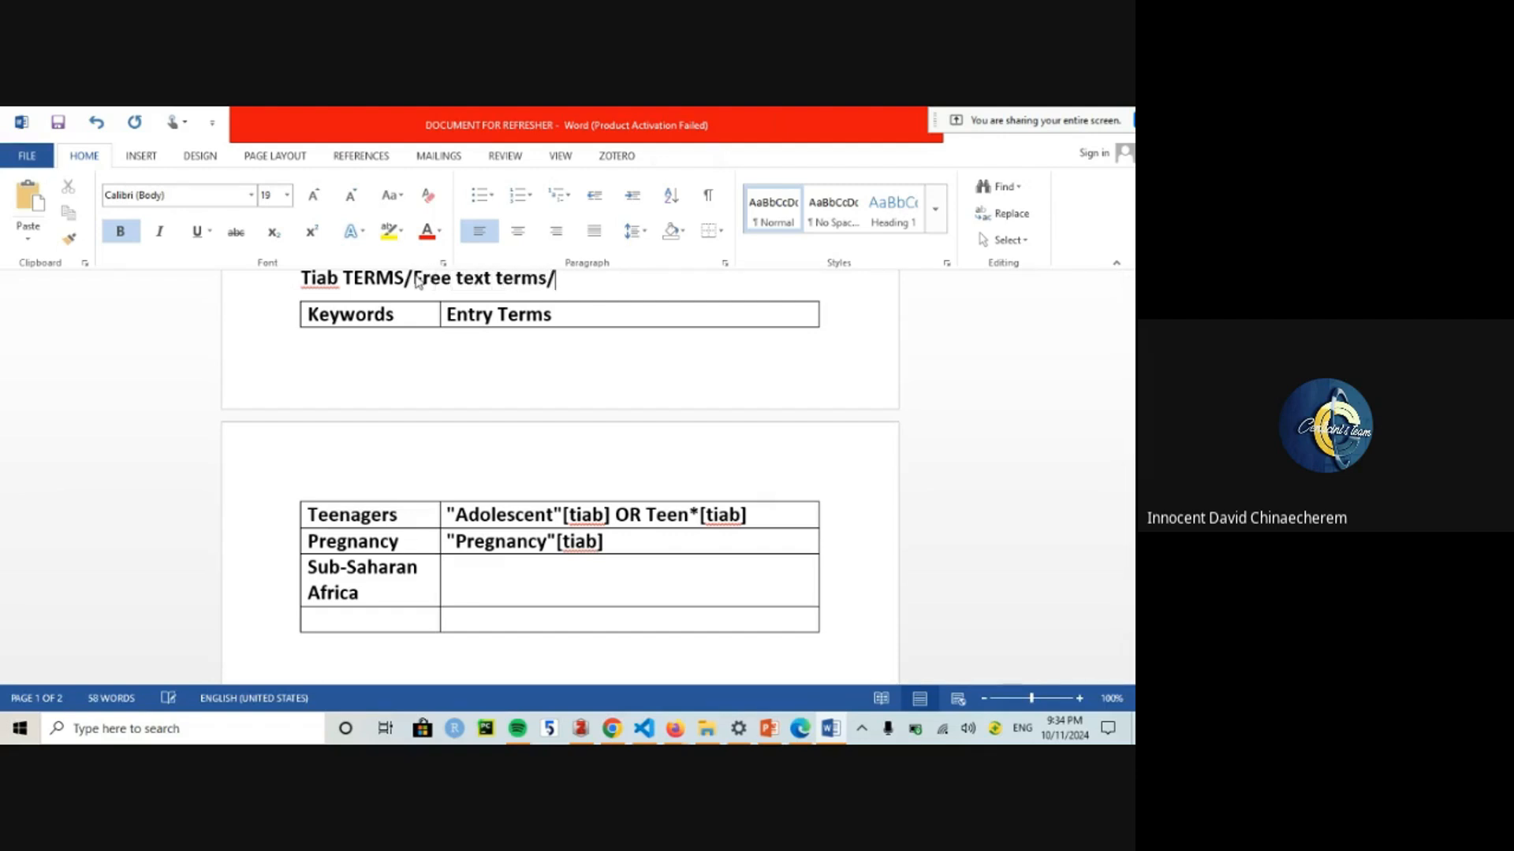
{"action": "type", "text": "/Titi"}
{"action": "type", "text": "e and Abstract"}
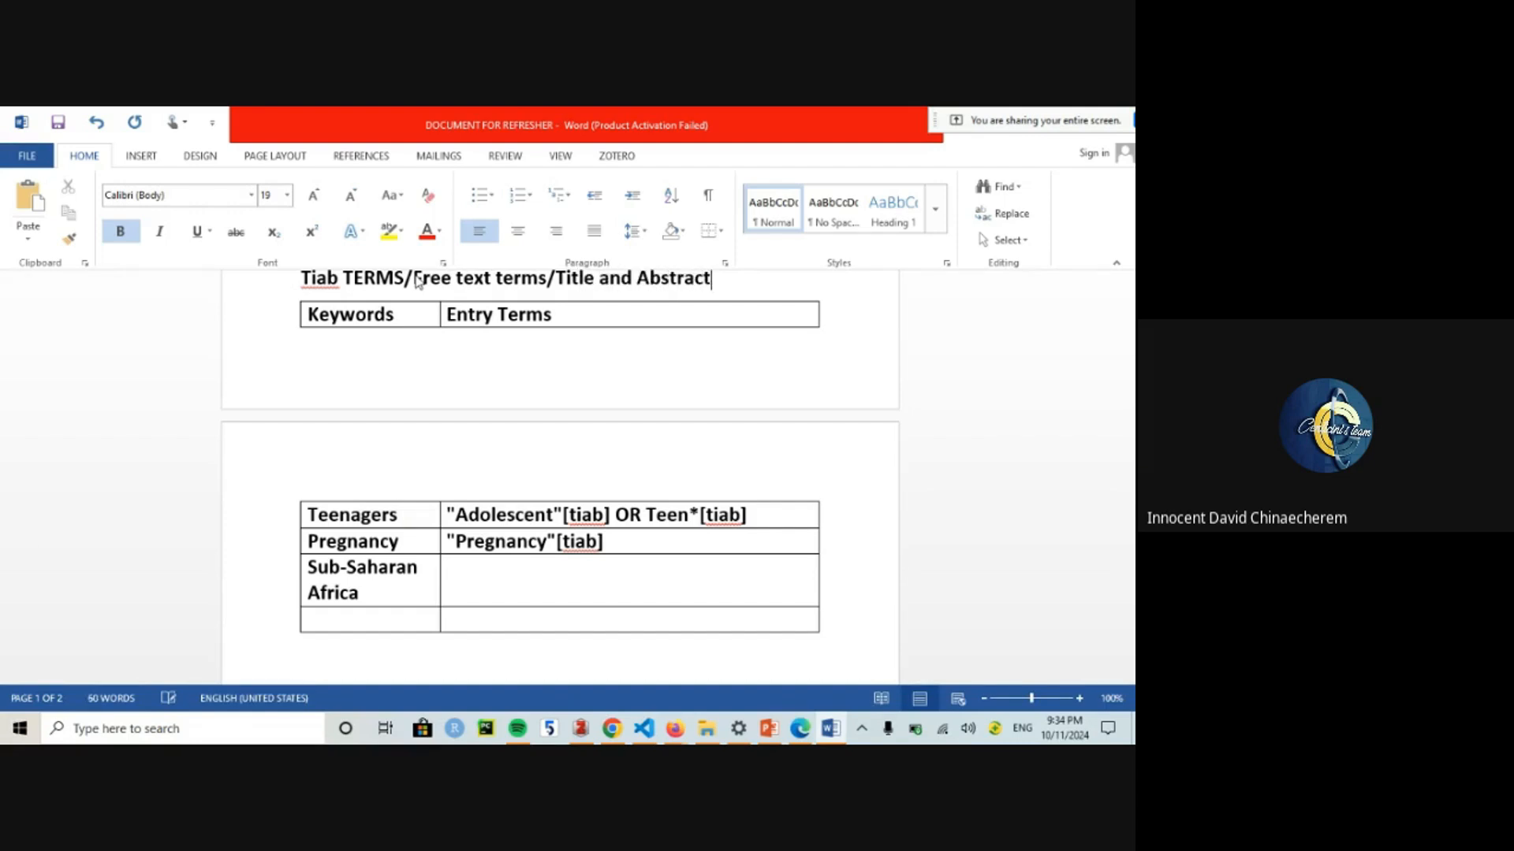
Step: Start the Tiab Sub-Saharan Africa entry with the quoted phrase Sub-Saharan Africa
{"action": "left_click", "coordinate": [477, 569]}
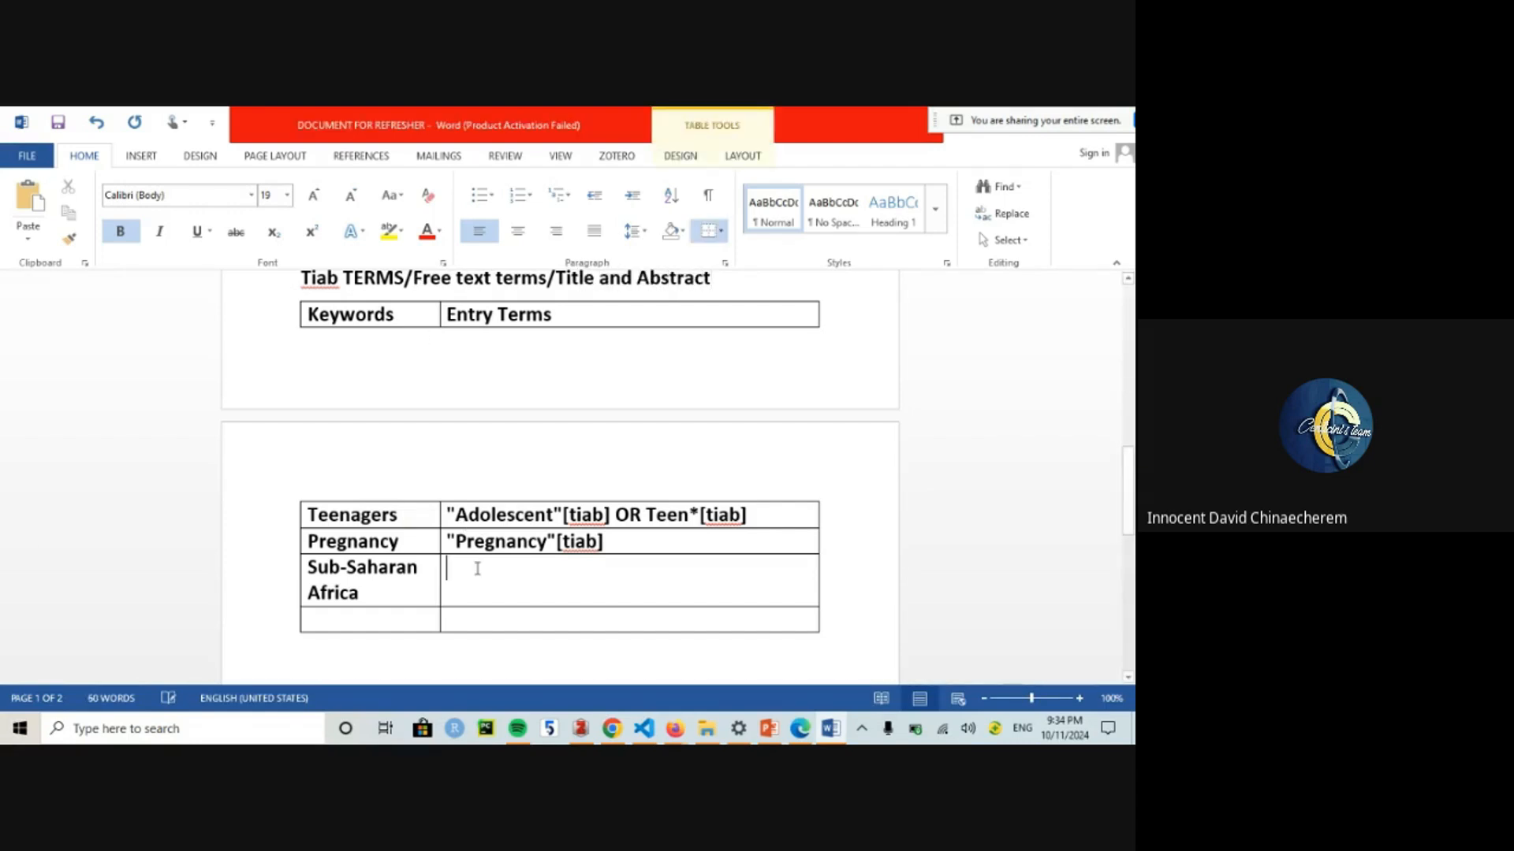
{"action": "type", "text": "Sub"}
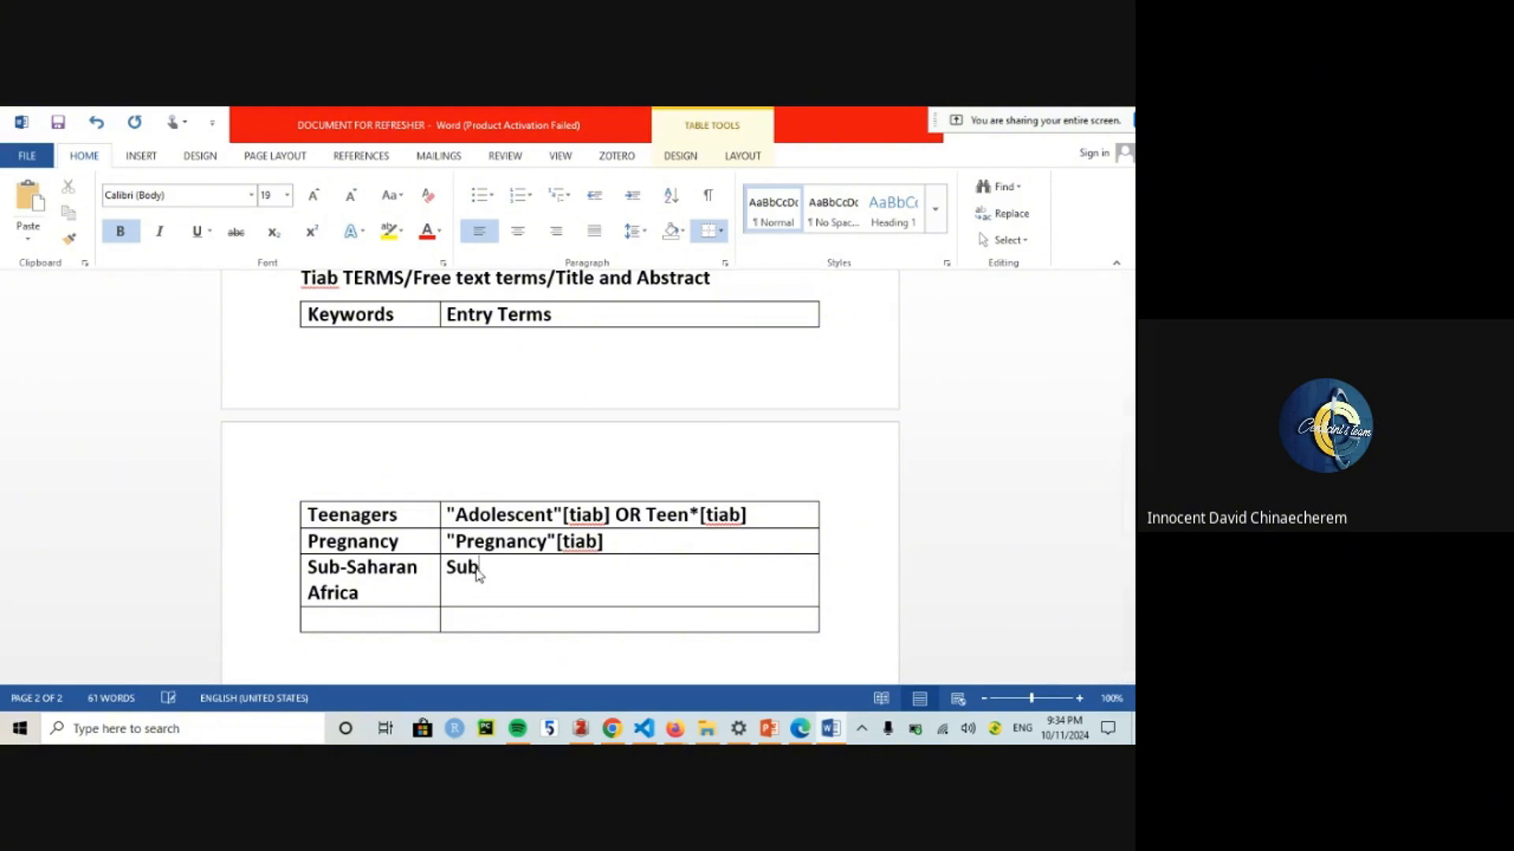
{"action": "type", "text": "-Saharan Africa"}
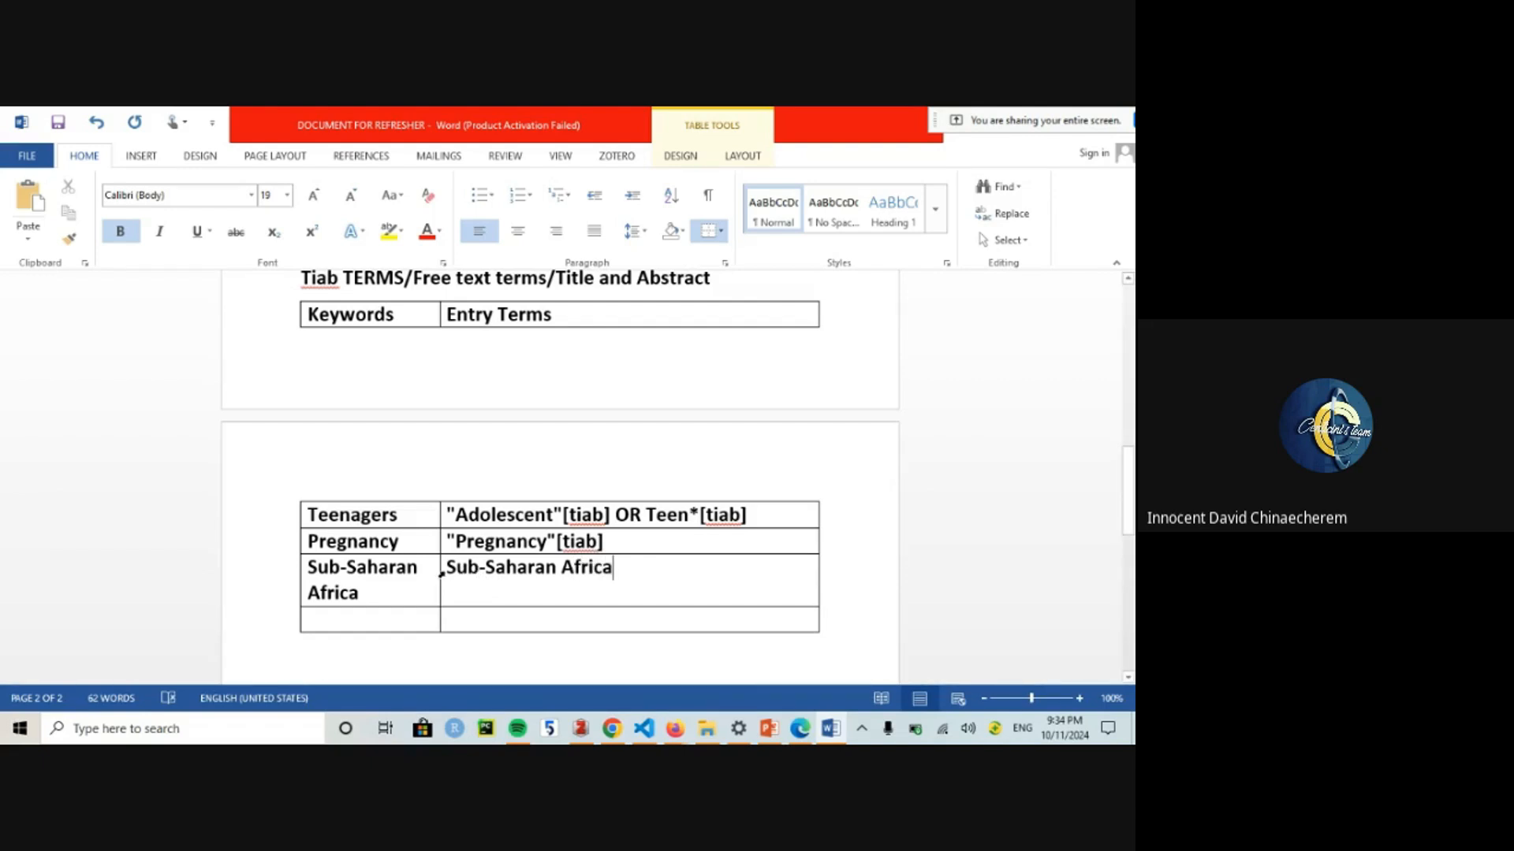
{"action": "left_click", "coordinate": [447, 568]}
{"action": "type", "text": "\""}
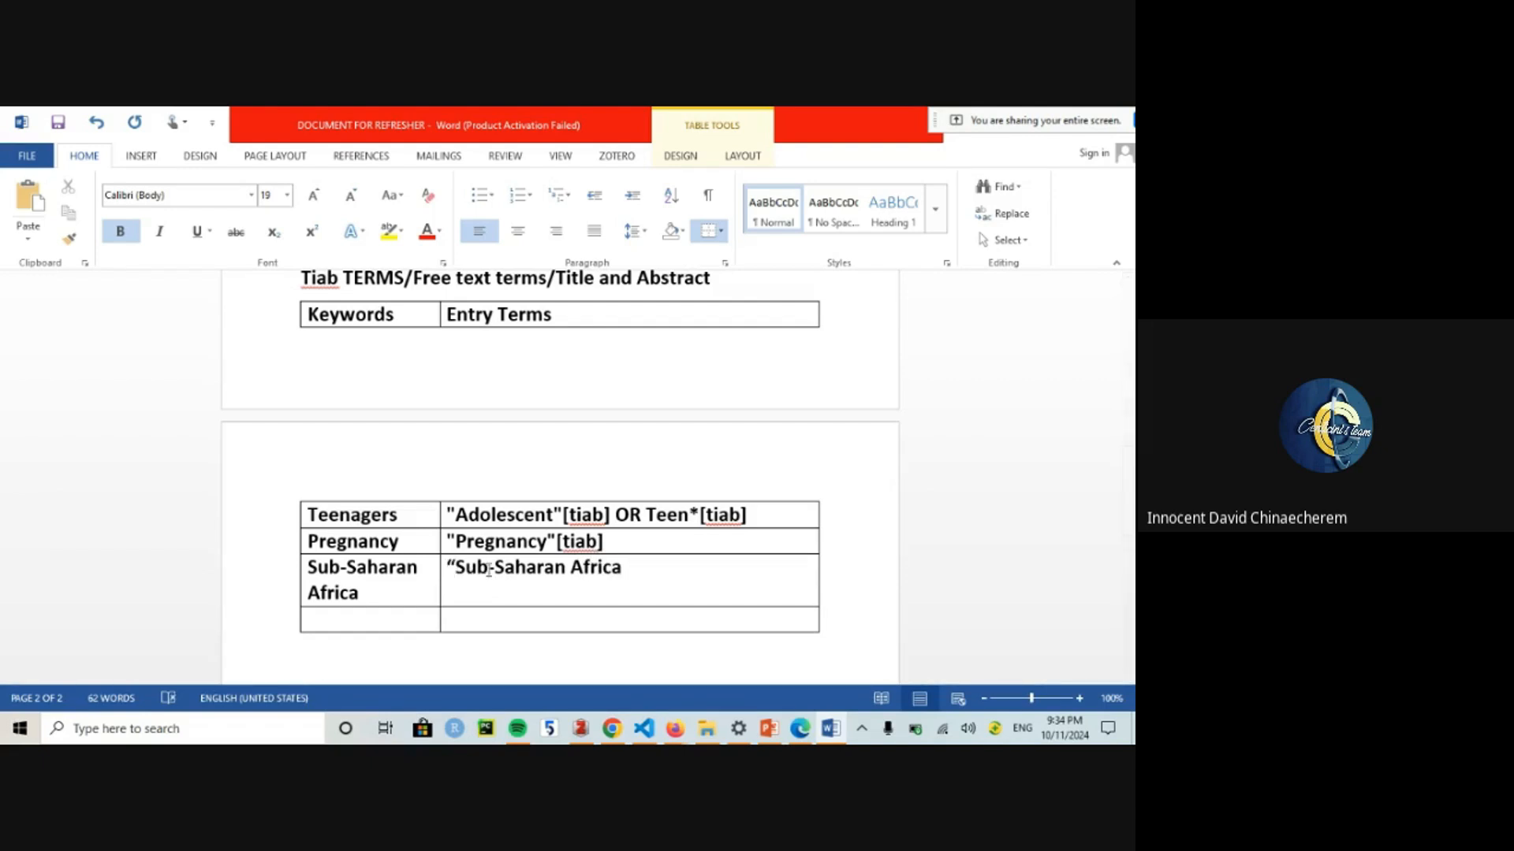
Step: Tag it [tiab] and add OR "Nigeria"[tiab] OR "Ghana"[tiab] to the entry
{"action": "left_click", "coordinate": [620, 569]}
{"action": "type", "text": "\""}
{"action": "type", "text": "[tiab] OR \"Nigeria"}
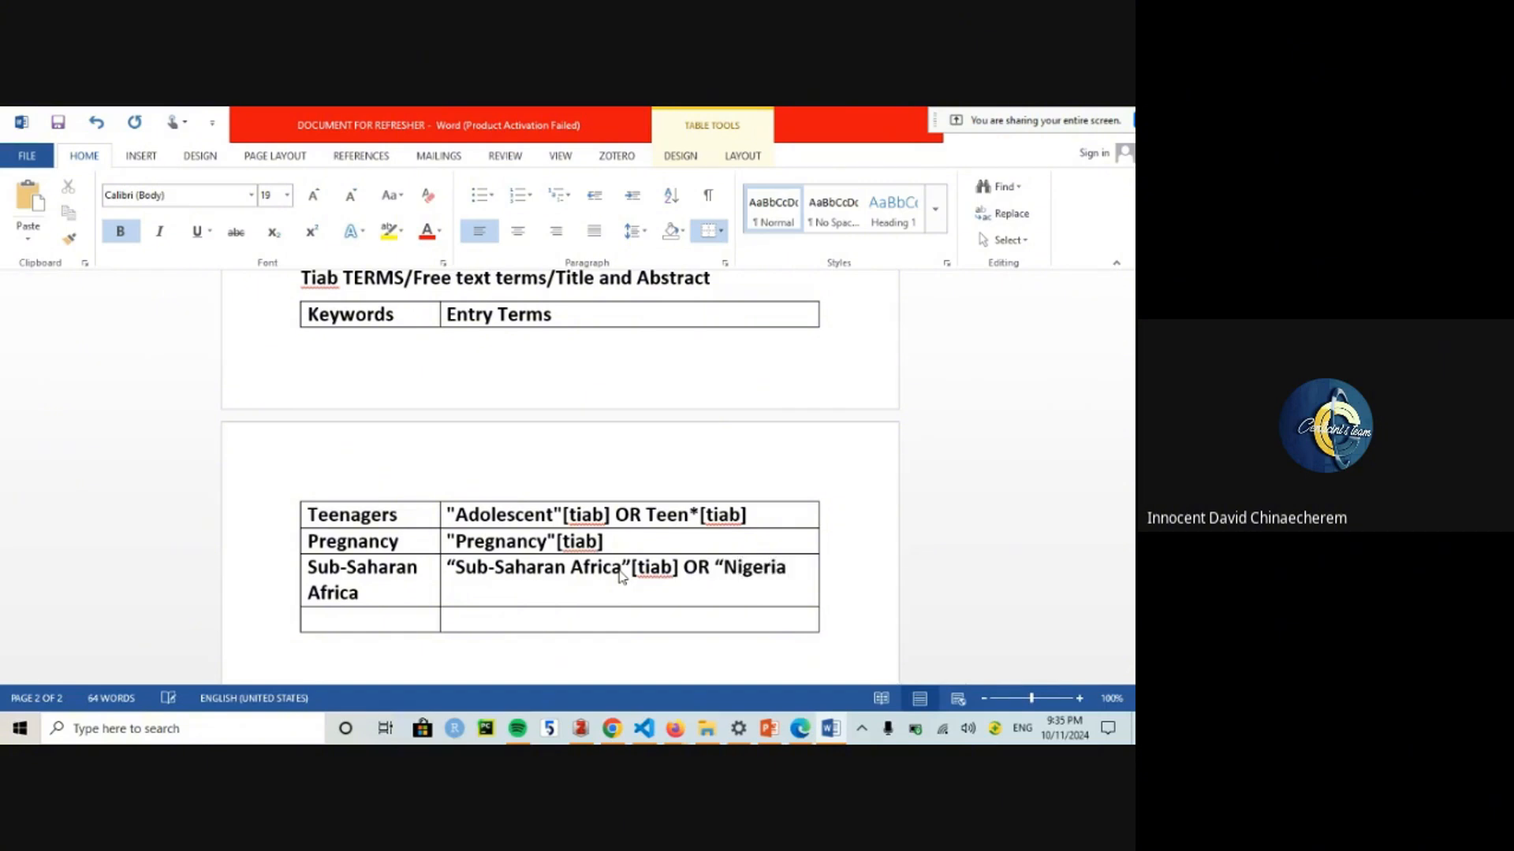
{"action": "type", "text": "\" OR"}
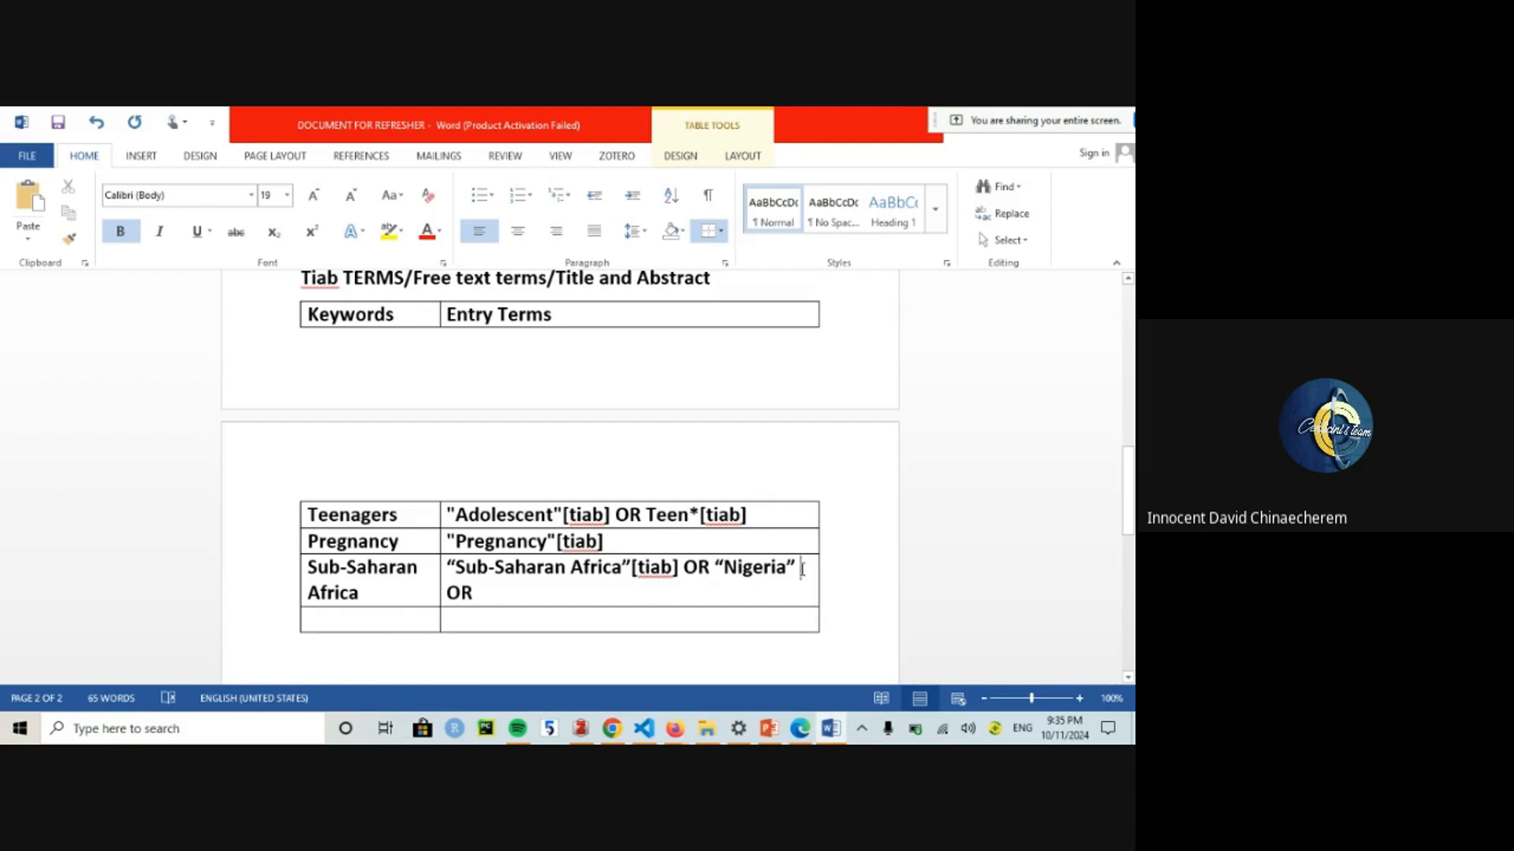
{"action": "left_click", "coordinate": [802, 569]}
{"action": "type", "text": "[tiab]"}
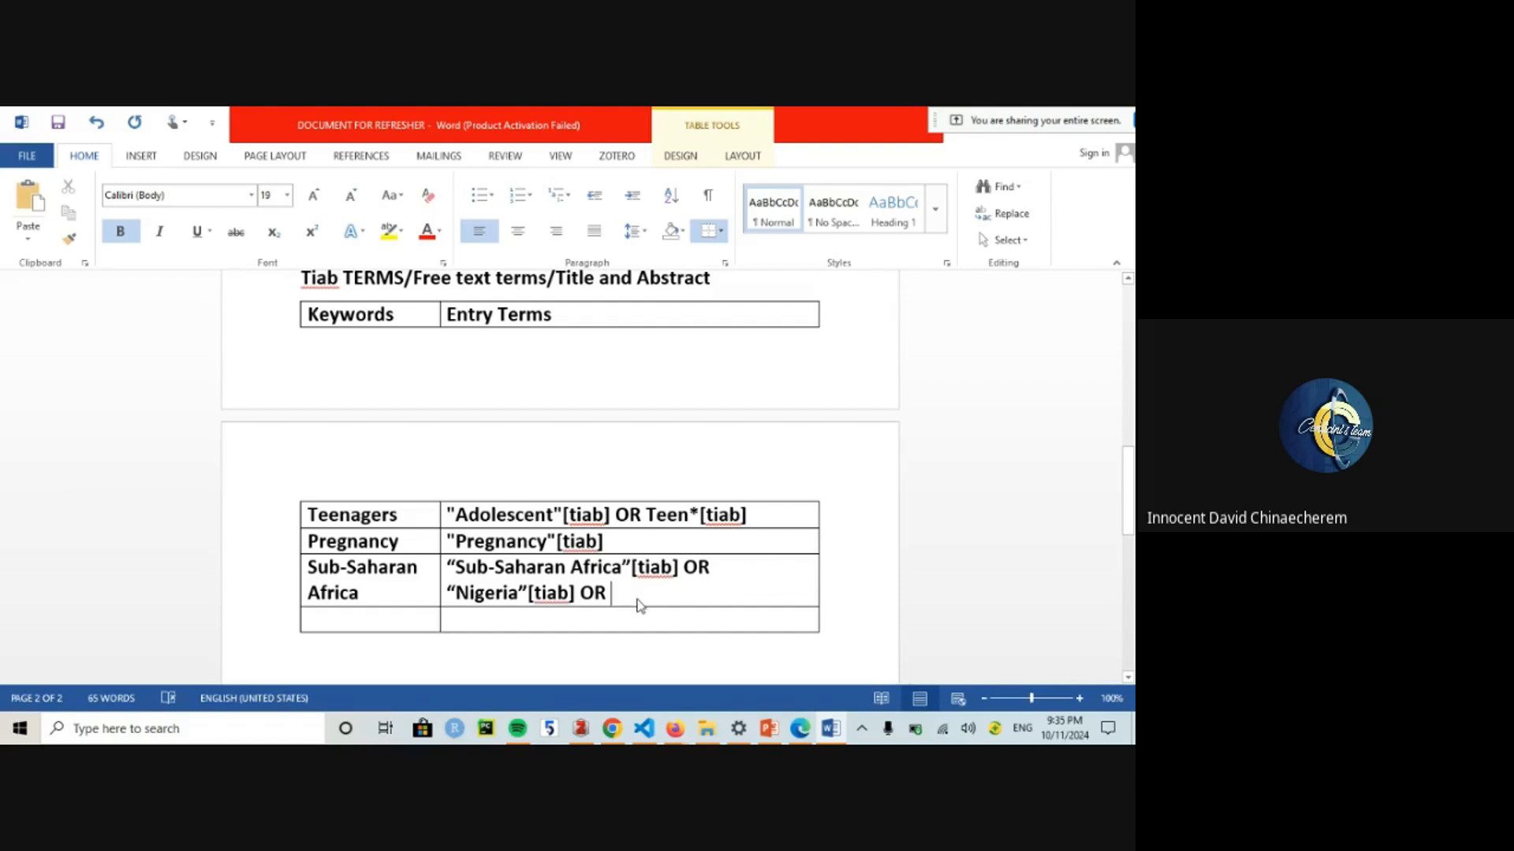
{"action": "type", "text": "Ghan"}
{"action": "key", "text": "BackSpace"}
{"action": "key", "text": "BackSpace"}
{"action": "key", "text": "BackSpace"}
{"action": "key", "text": "BackSpace"}
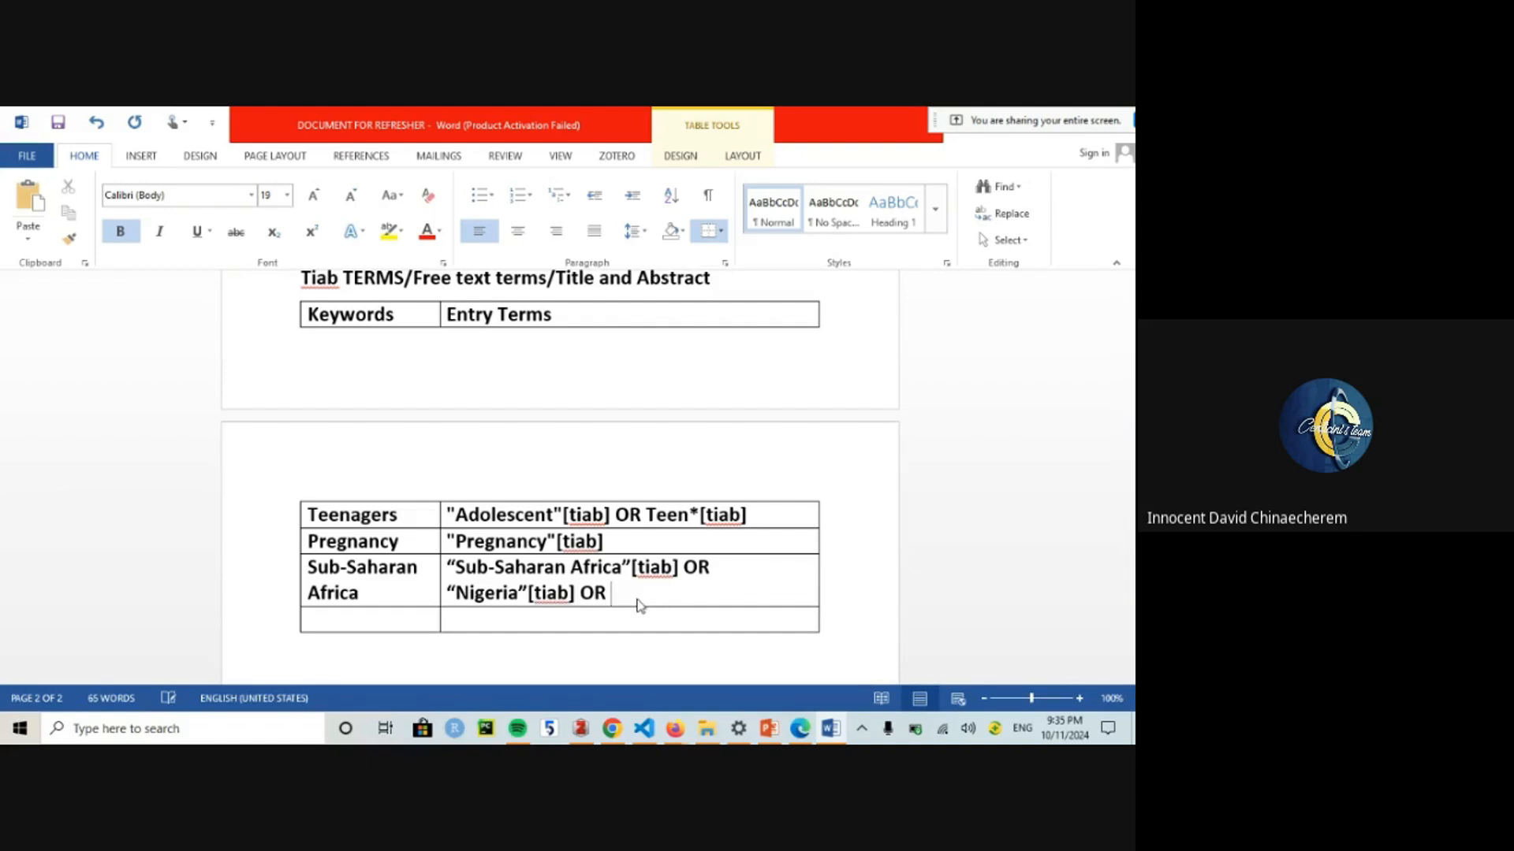
{"action": "type", "text": "\"Ghana\"[tiab]"}
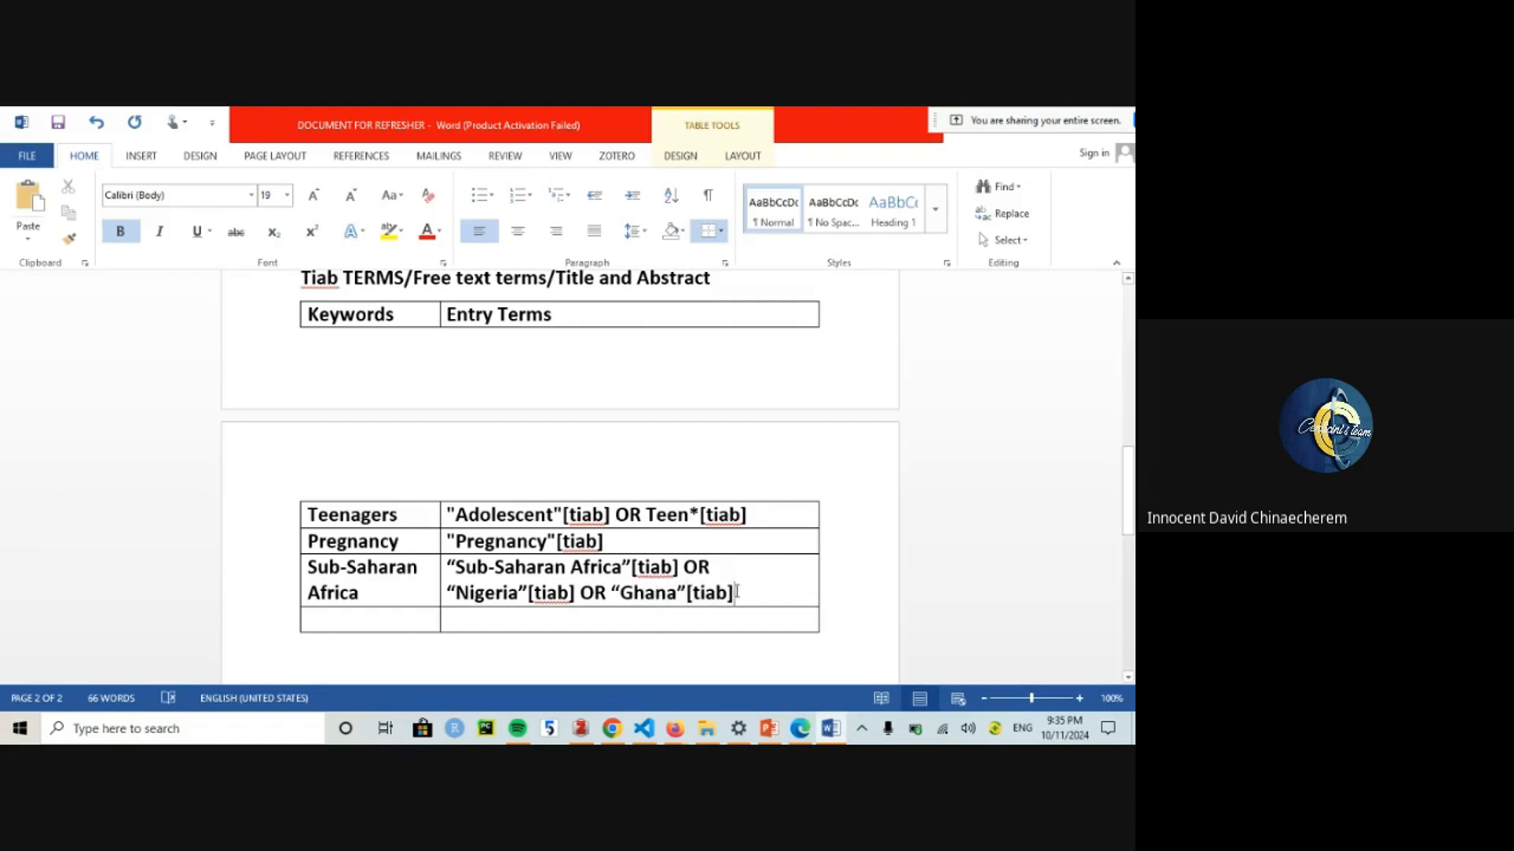
{"action": "left_click_drag", "start_coordinate": [1128, 482], "coordinate": [1128, 522]}
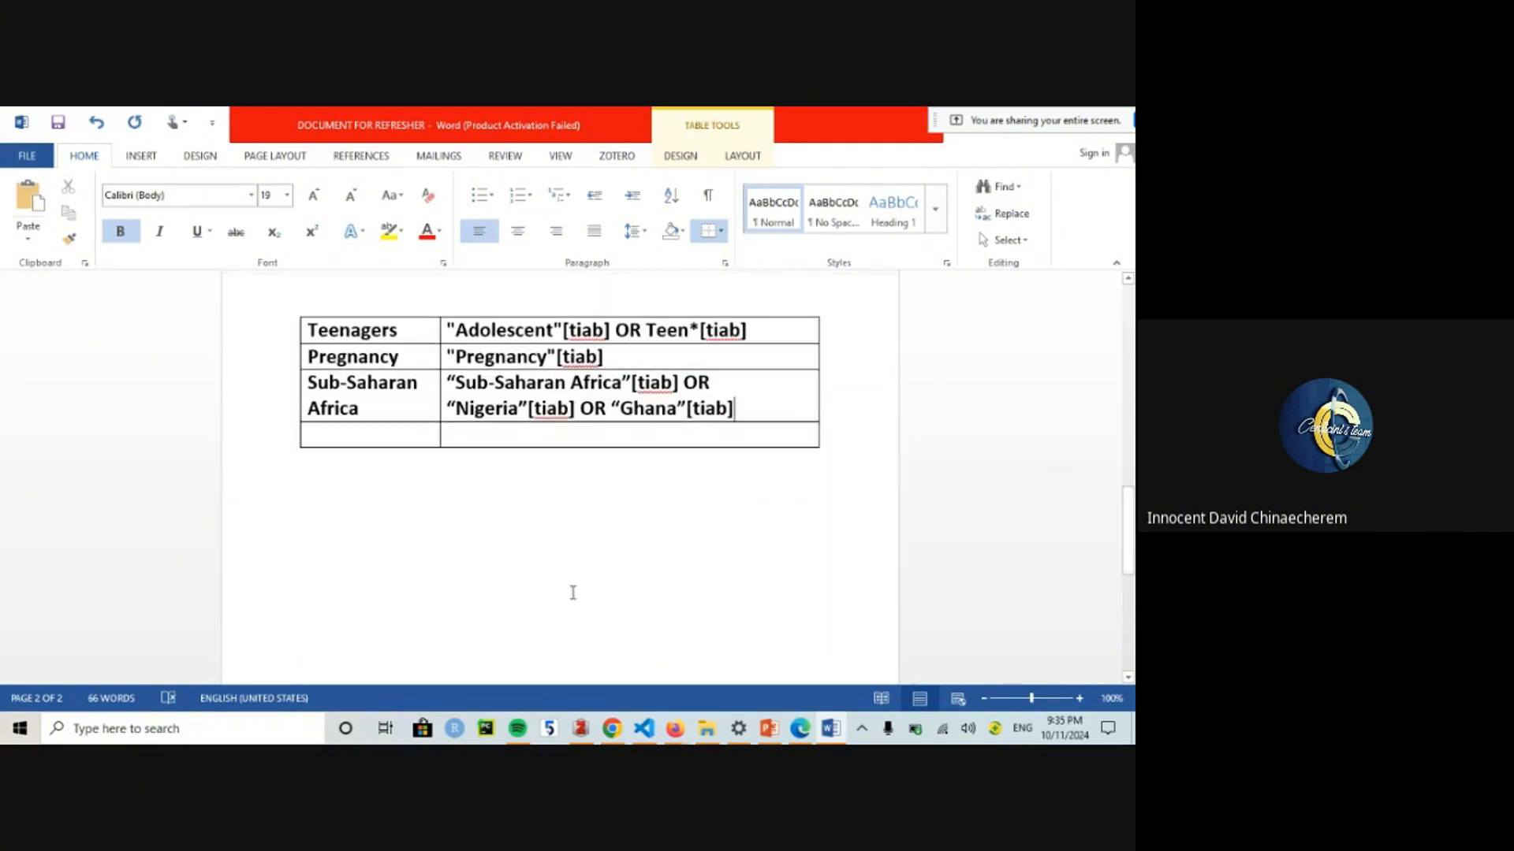
{"action": "left_click", "coordinate": [574, 593]}
{"action": "type", "text": "Forum"}
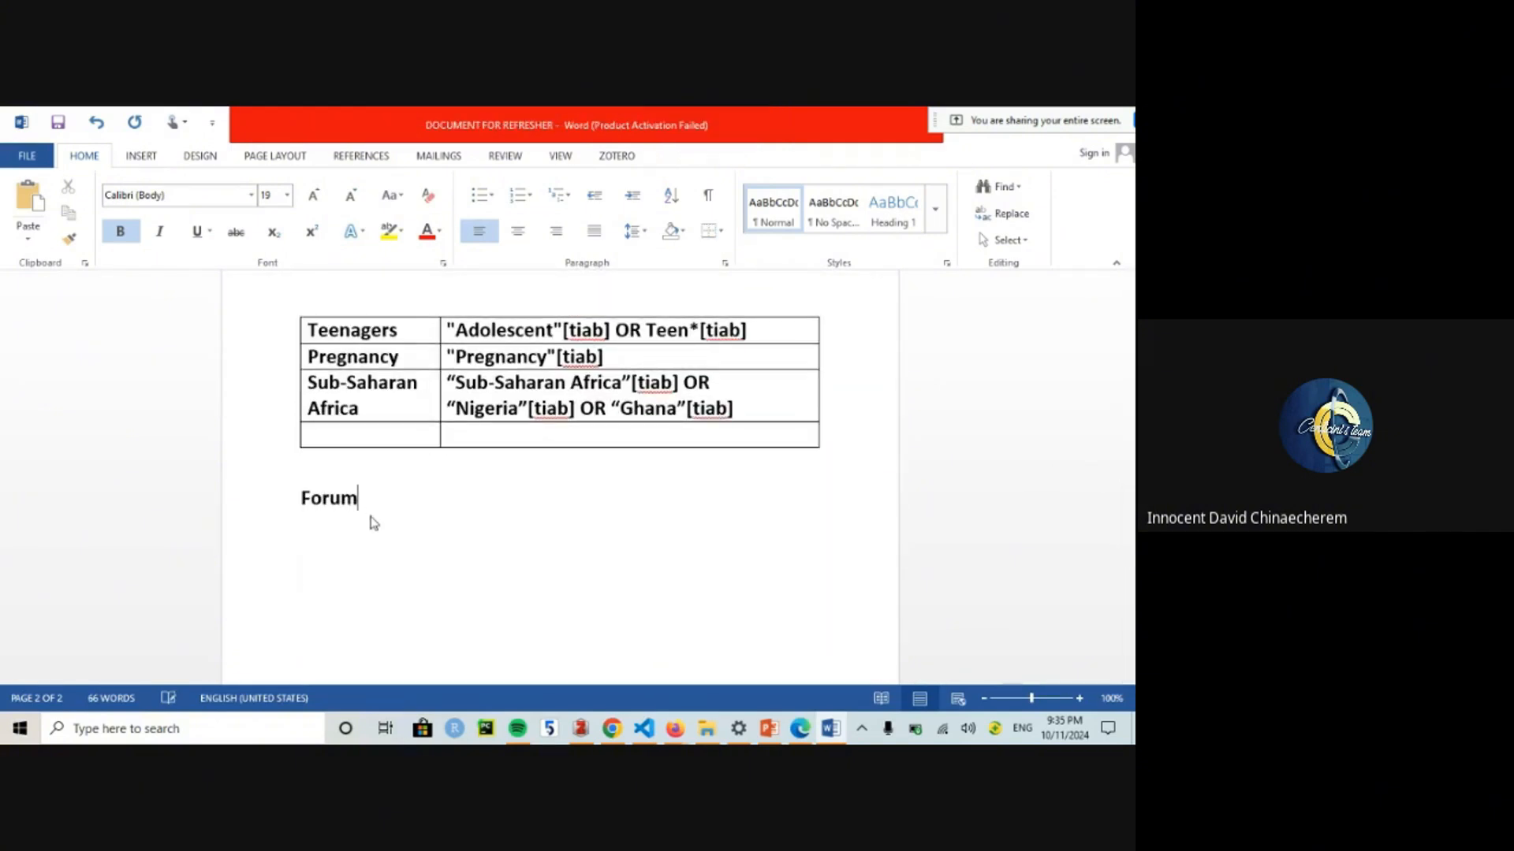
{"action": "key", "text": "BackSpace"}
{"action": "key", "text": "BackSpace"}
{"action": "key", "text": "BackSpace"}
{"action": "type", "text": "rmulate our Full "}
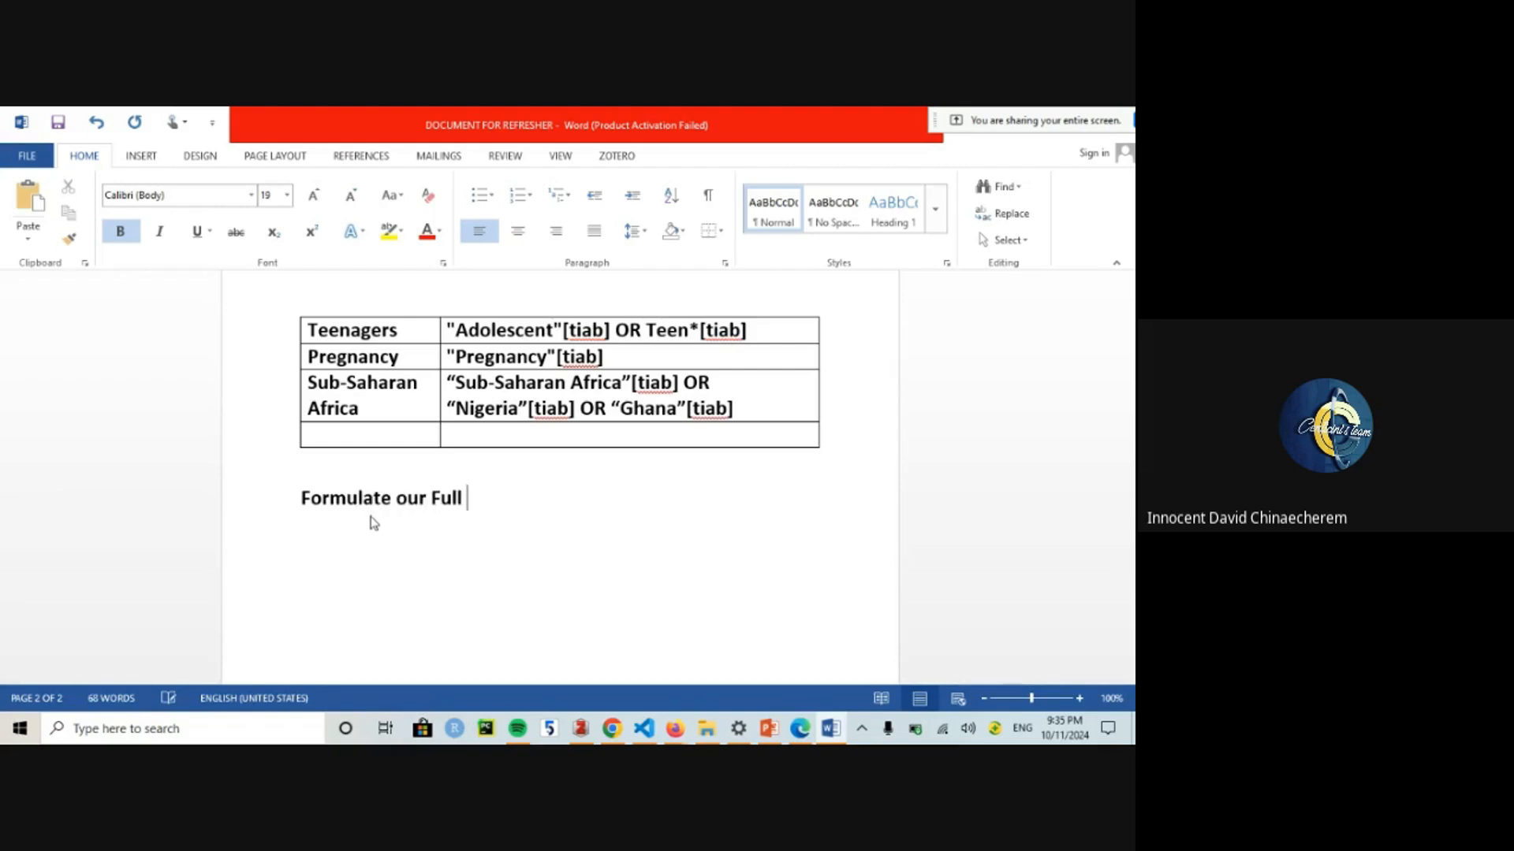
{"action": "type", "text": "search Terma"}
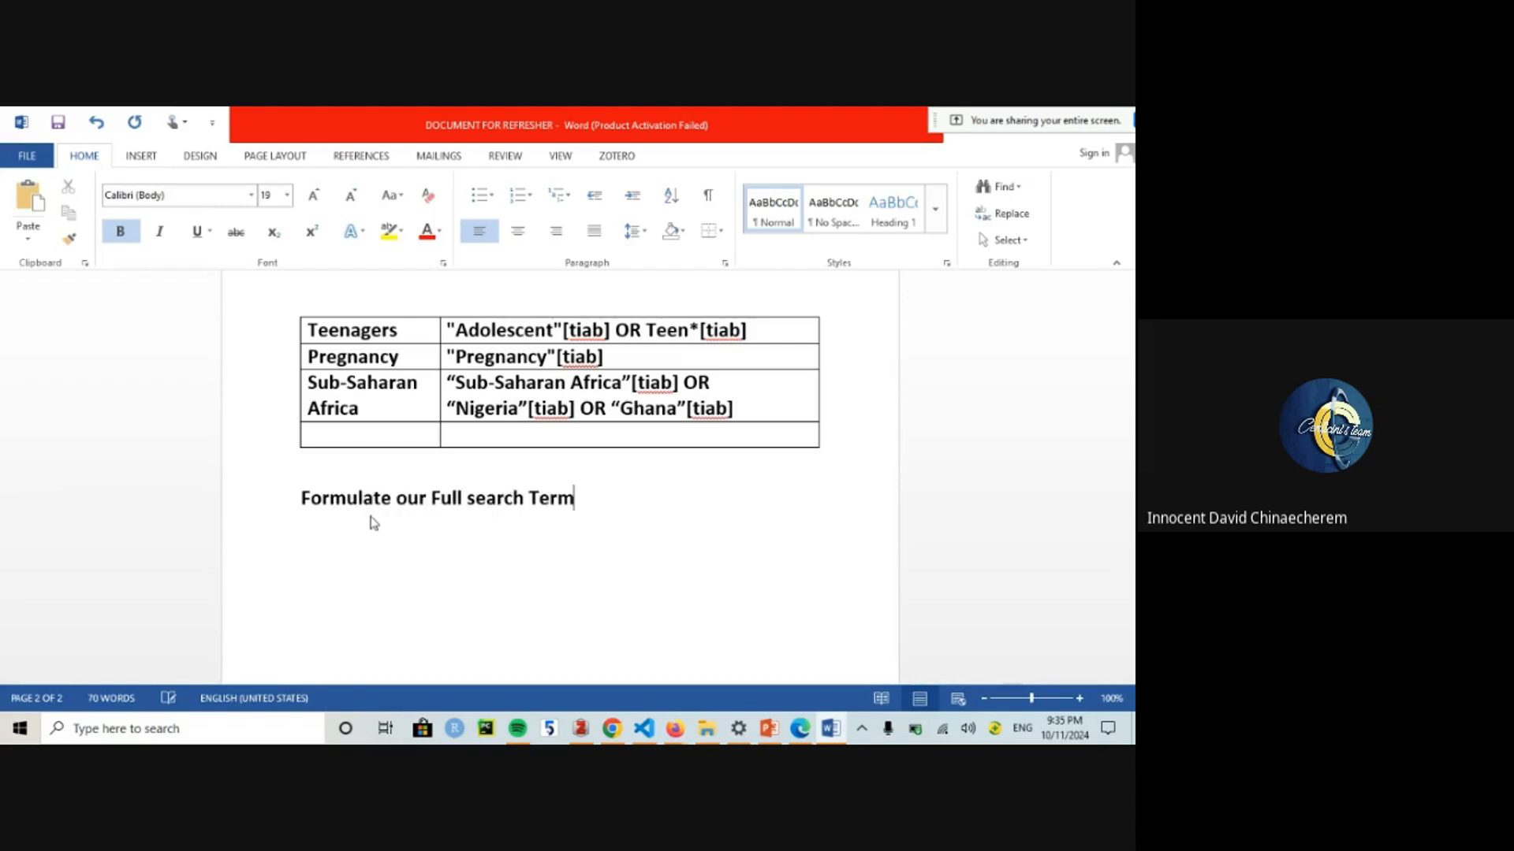
{"action": "key", "text": "Return"}
{"action": "key", "text": "BackSpace"}
{"action": "key", "text": "BackSpace"}
{"action": "type", "text": "s"}
{"action": "key", "text": "Return"}
{"action": "key", "text": "Return"}
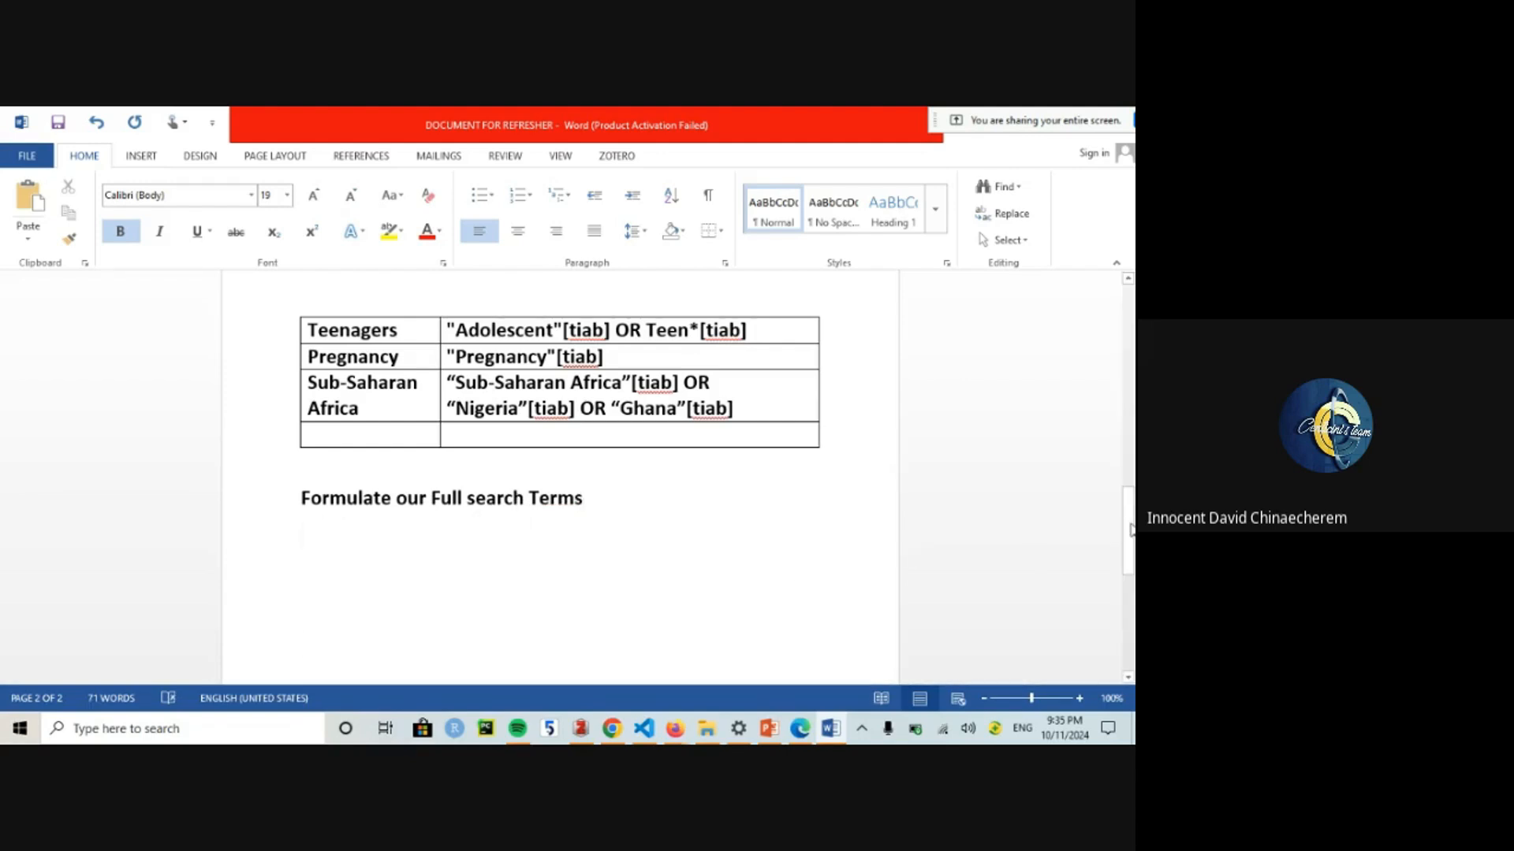
{"action": "left_click_drag", "start_coordinate": [1131, 530], "coordinate": [1132, 403]}
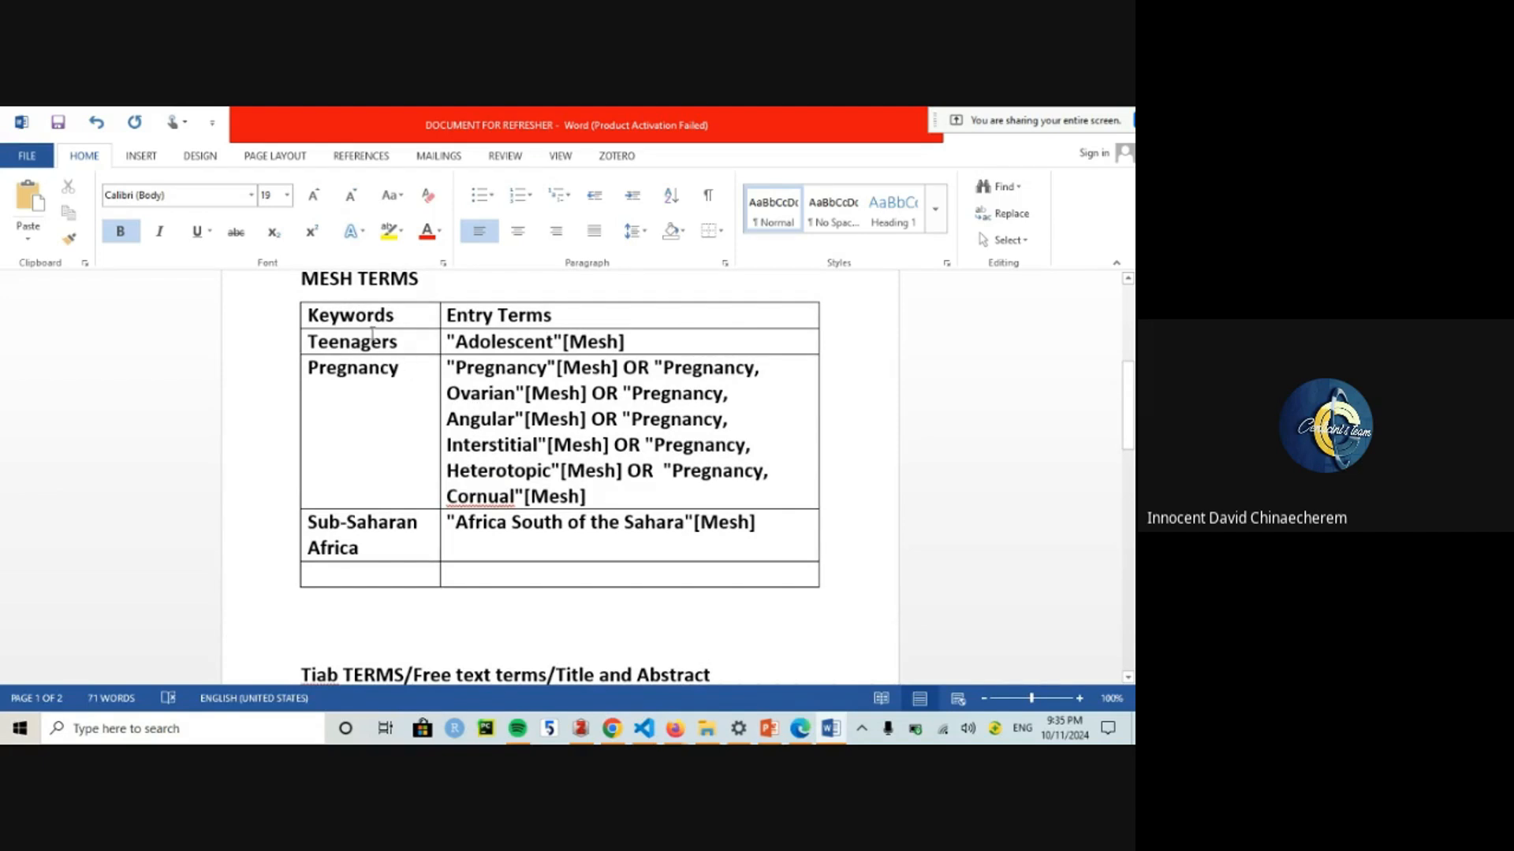
{"action": "left_click_drag", "start_coordinate": [637, 345], "coordinate": [444, 339]}
{"action": "key", "text": "ctrl+c"}
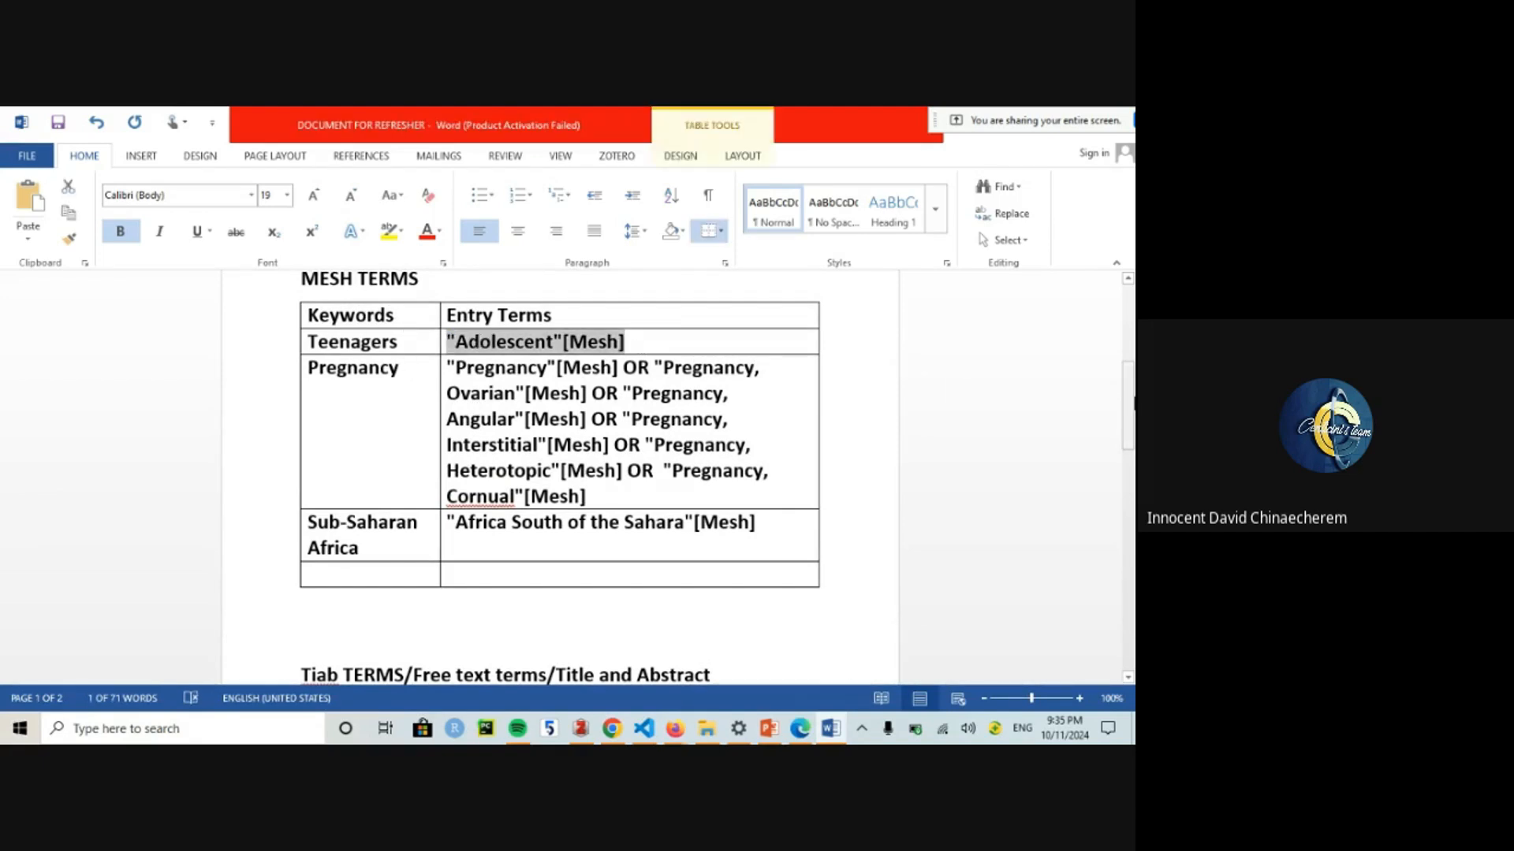
{"action": "left_click_drag", "start_coordinate": [1128, 398], "coordinate": [1128, 516]}
{"action": "left_click", "coordinate": [358, 572]}
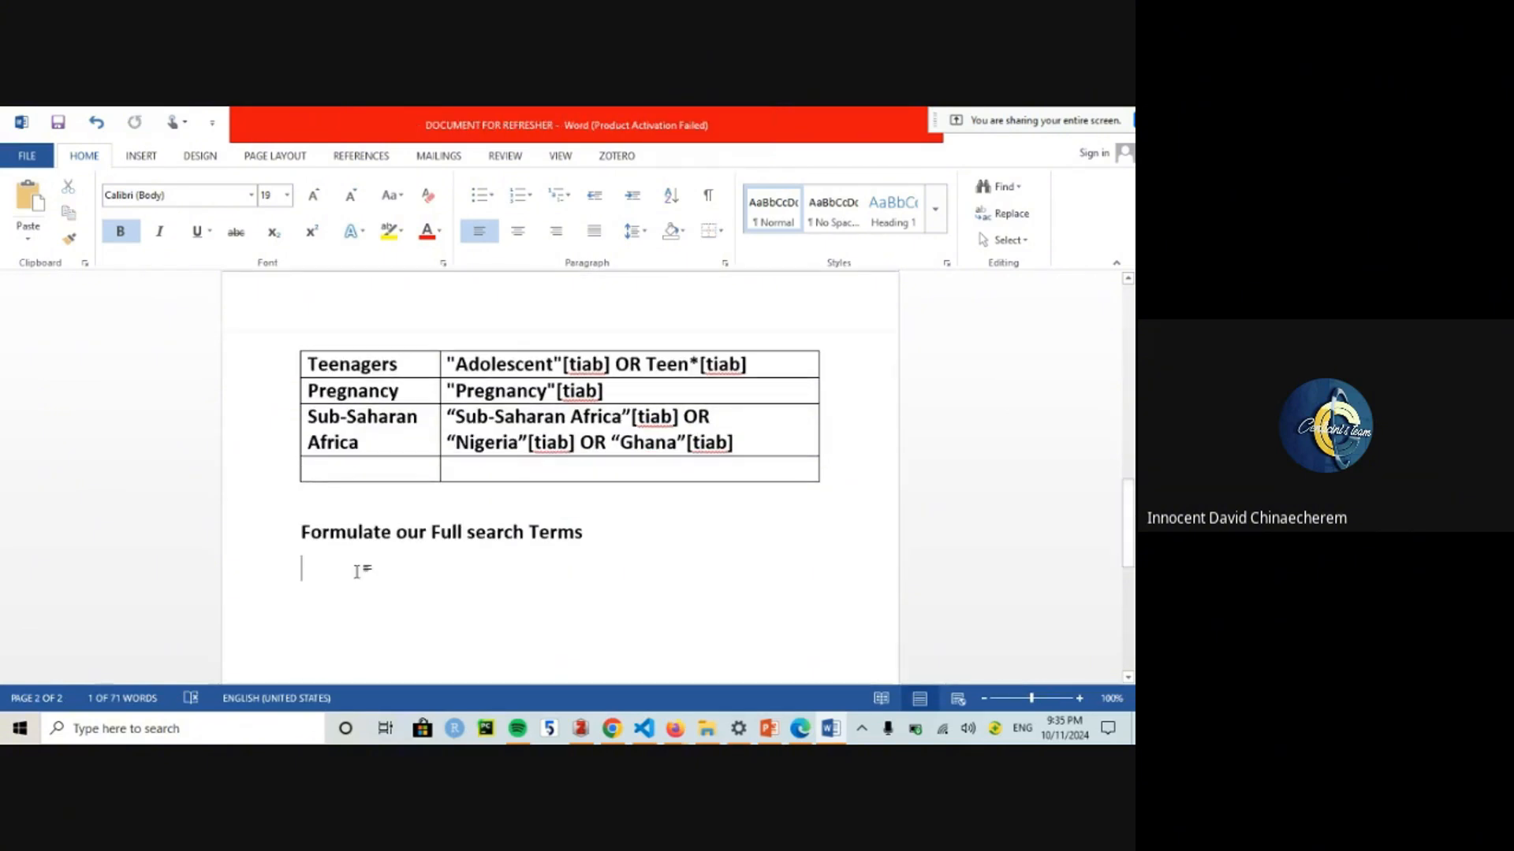
{"action": "key", "text": "ctrl+v"}
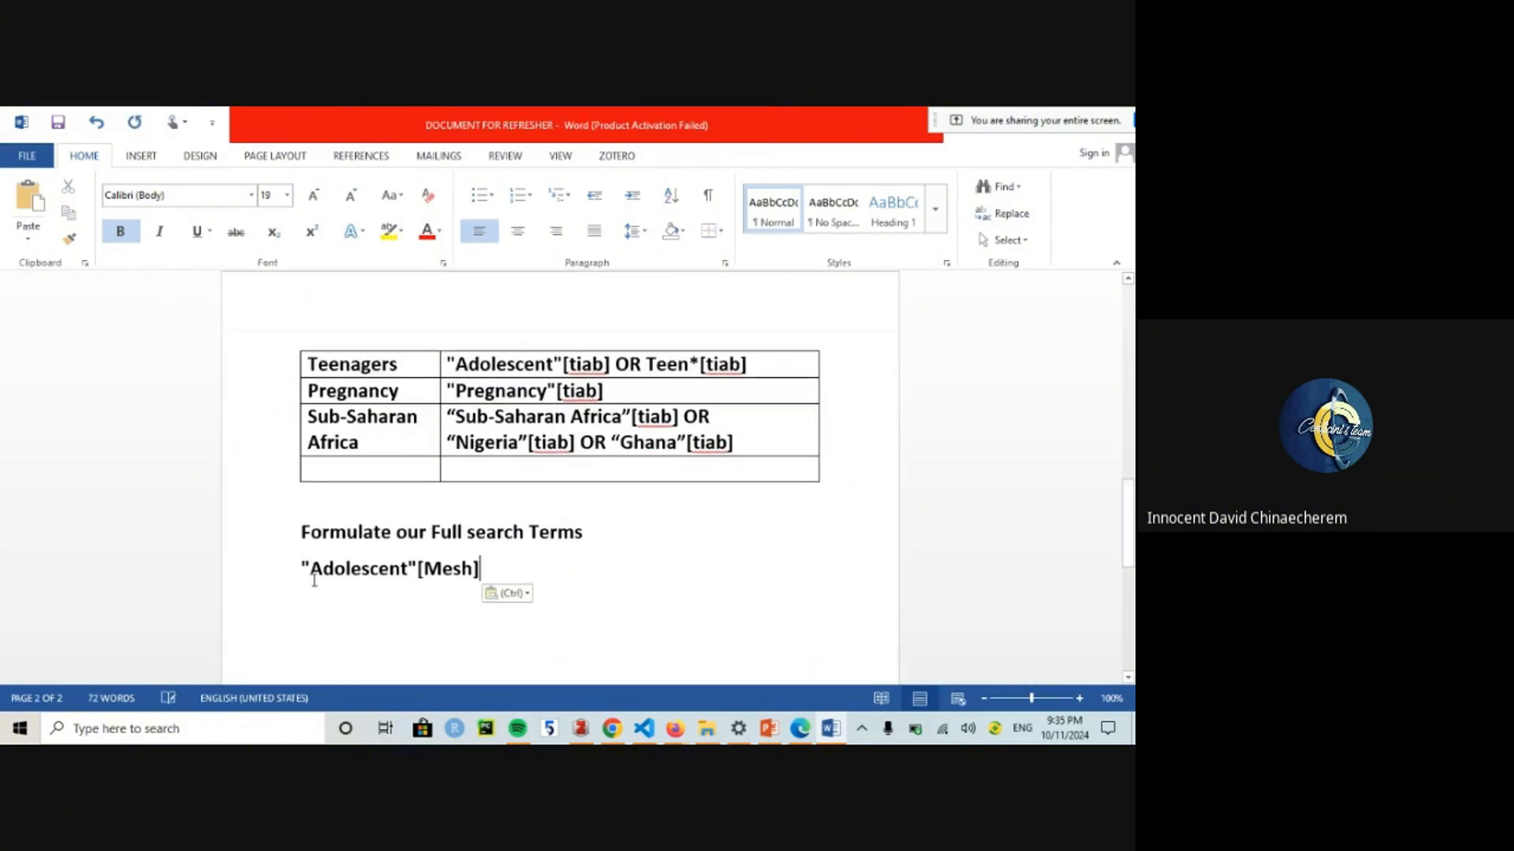
{"action": "left_click", "coordinate": [293, 577]}
{"action": "left_click_drag", "start_coordinate": [298, 561], "coordinate": [494, 584]}
{"action": "key", "text": "Delete"}
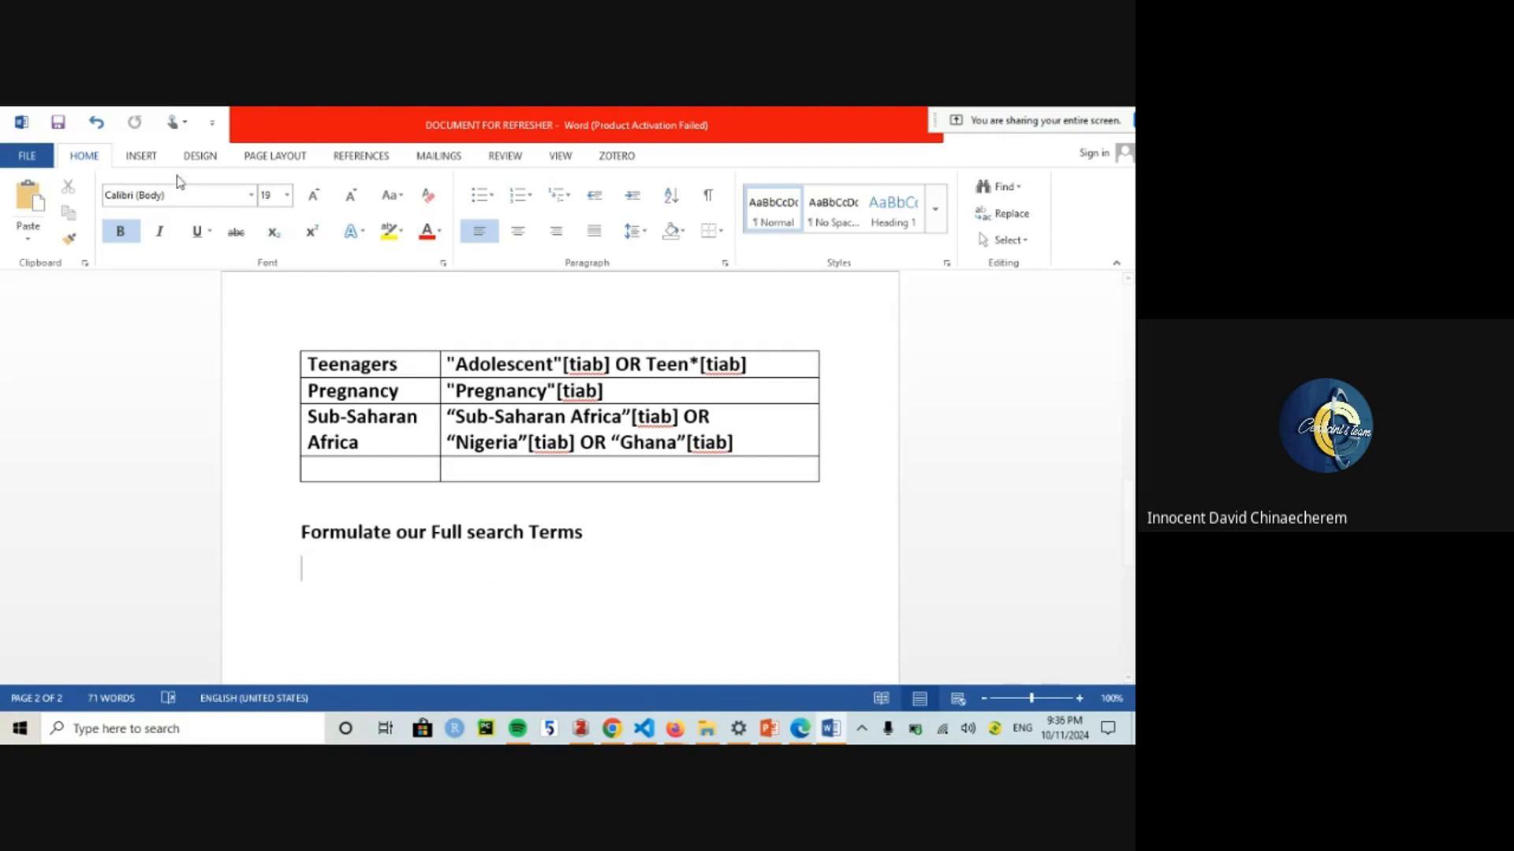
Step: Insert a two-column, six-row table below the heading and narrow its first column
{"action": "left_click", "coordinate": [138, 156]}
{"action": "left_click", "coordinate": [136, 211]}
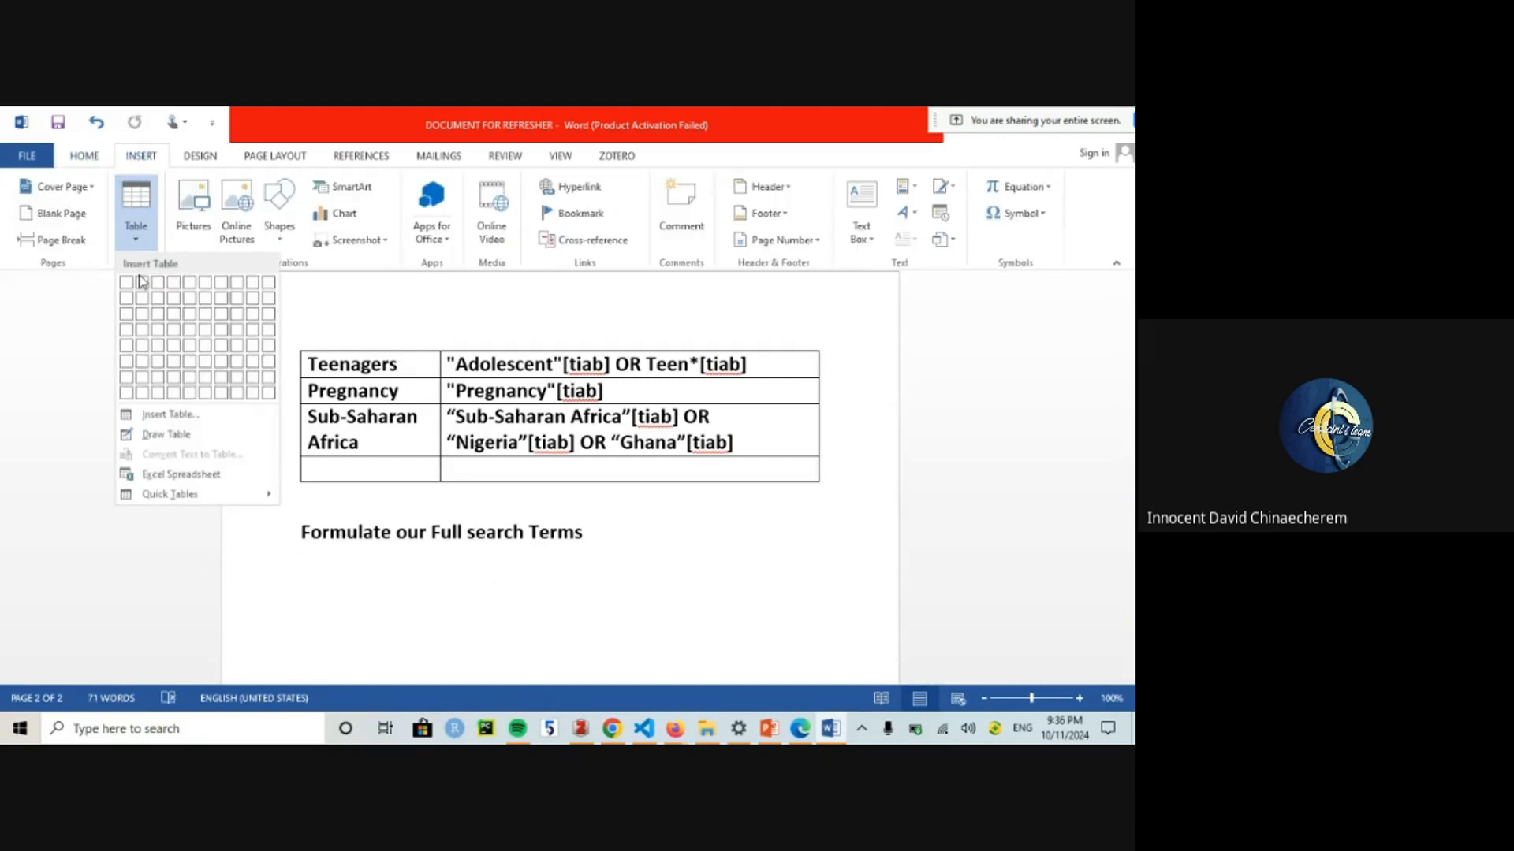
{"action": "left_click", "coordinate": [143, 367]}
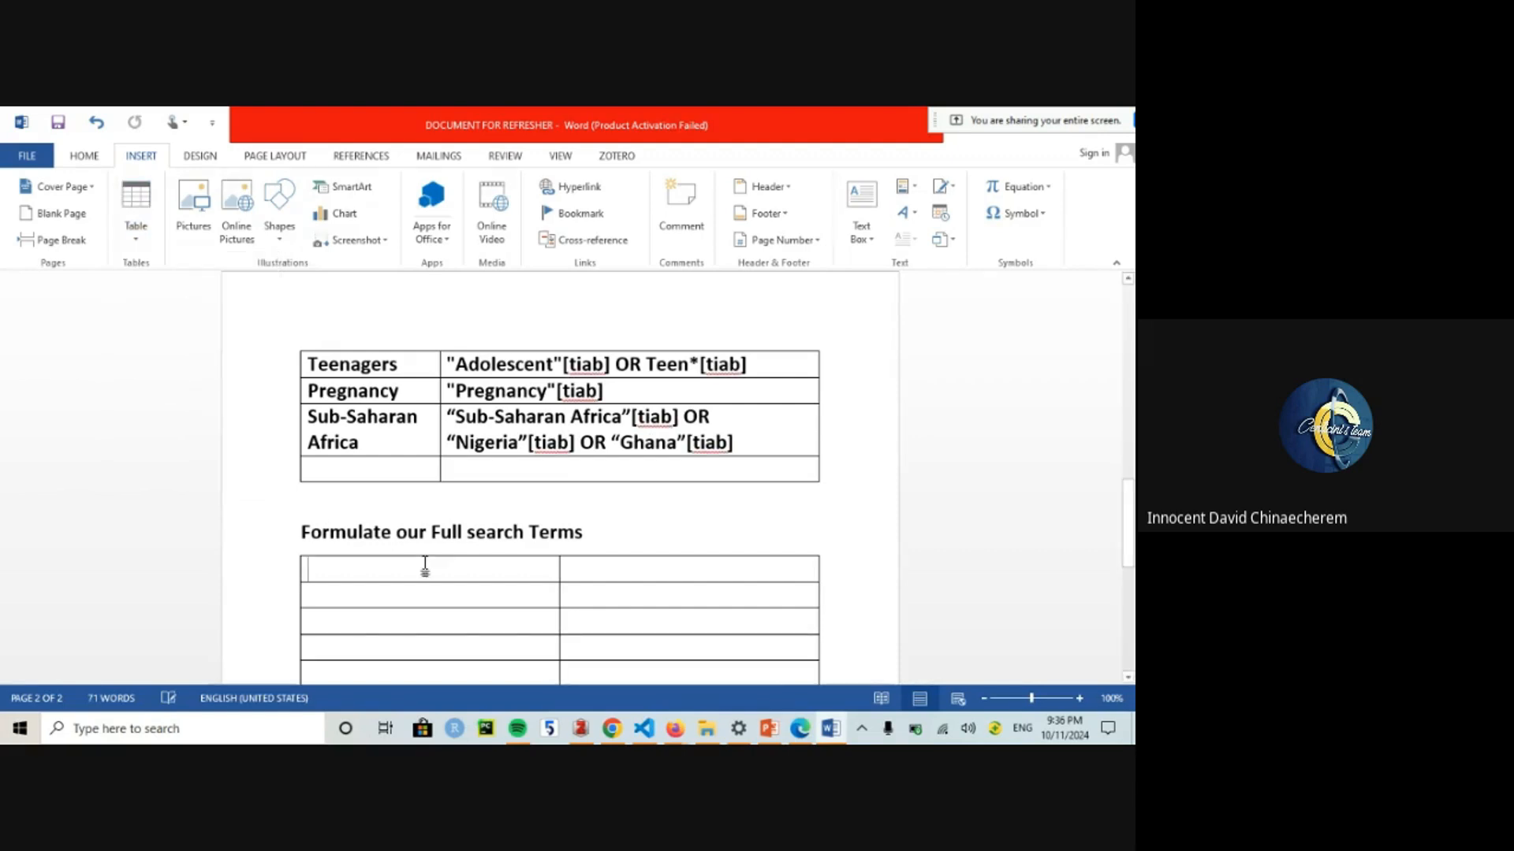
{"action": "double_click", "coordinate": [557, 589]}
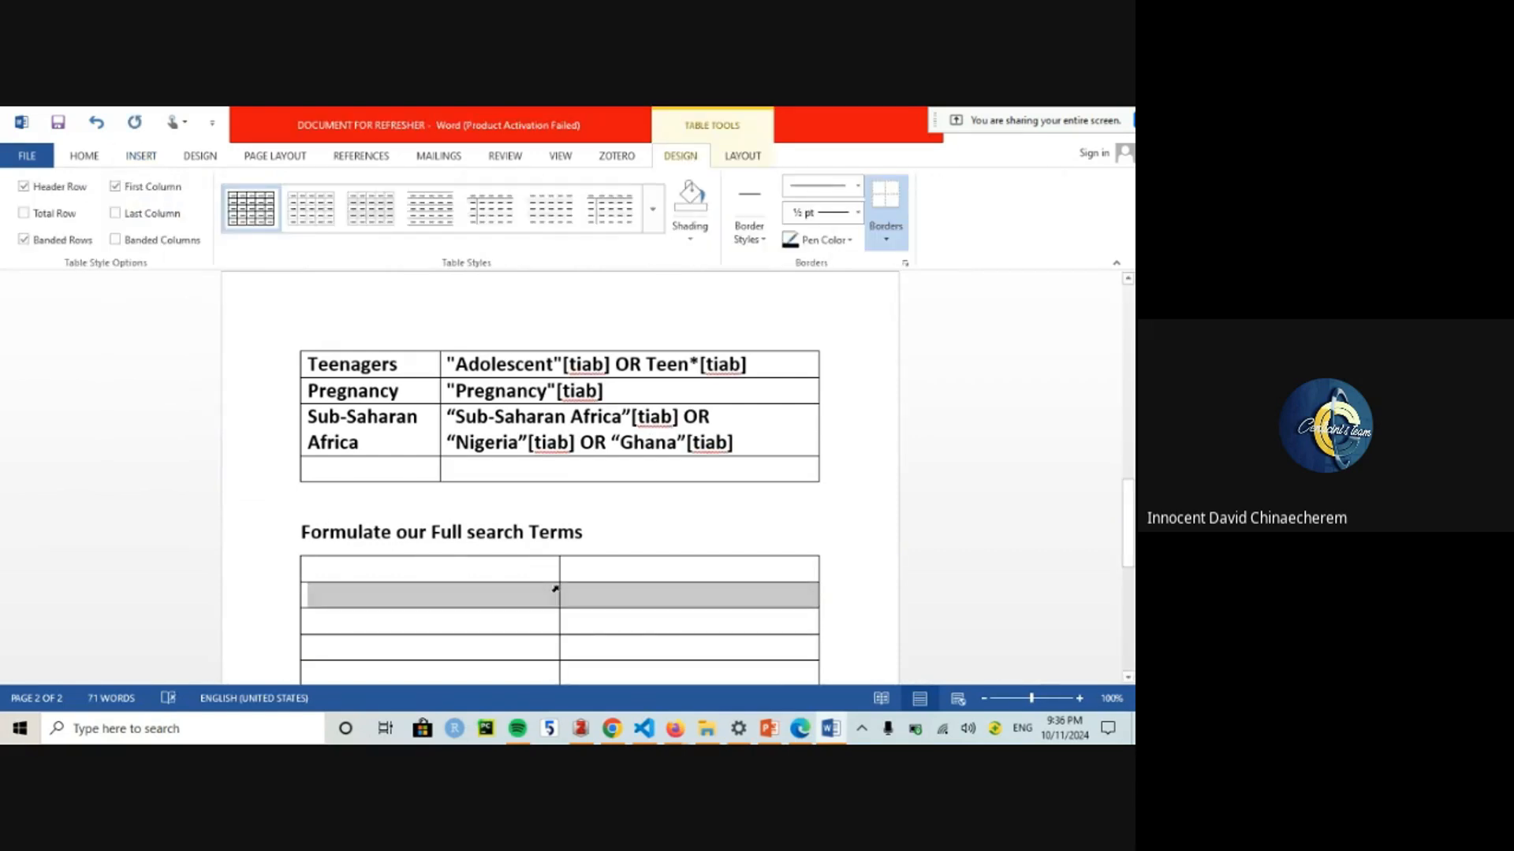
{"action": "left_click", "coordinate": [556, 593]}
{"action": "left_click_drag", "start_coordinate": [558, 596], "coordinate": [410, 593]}
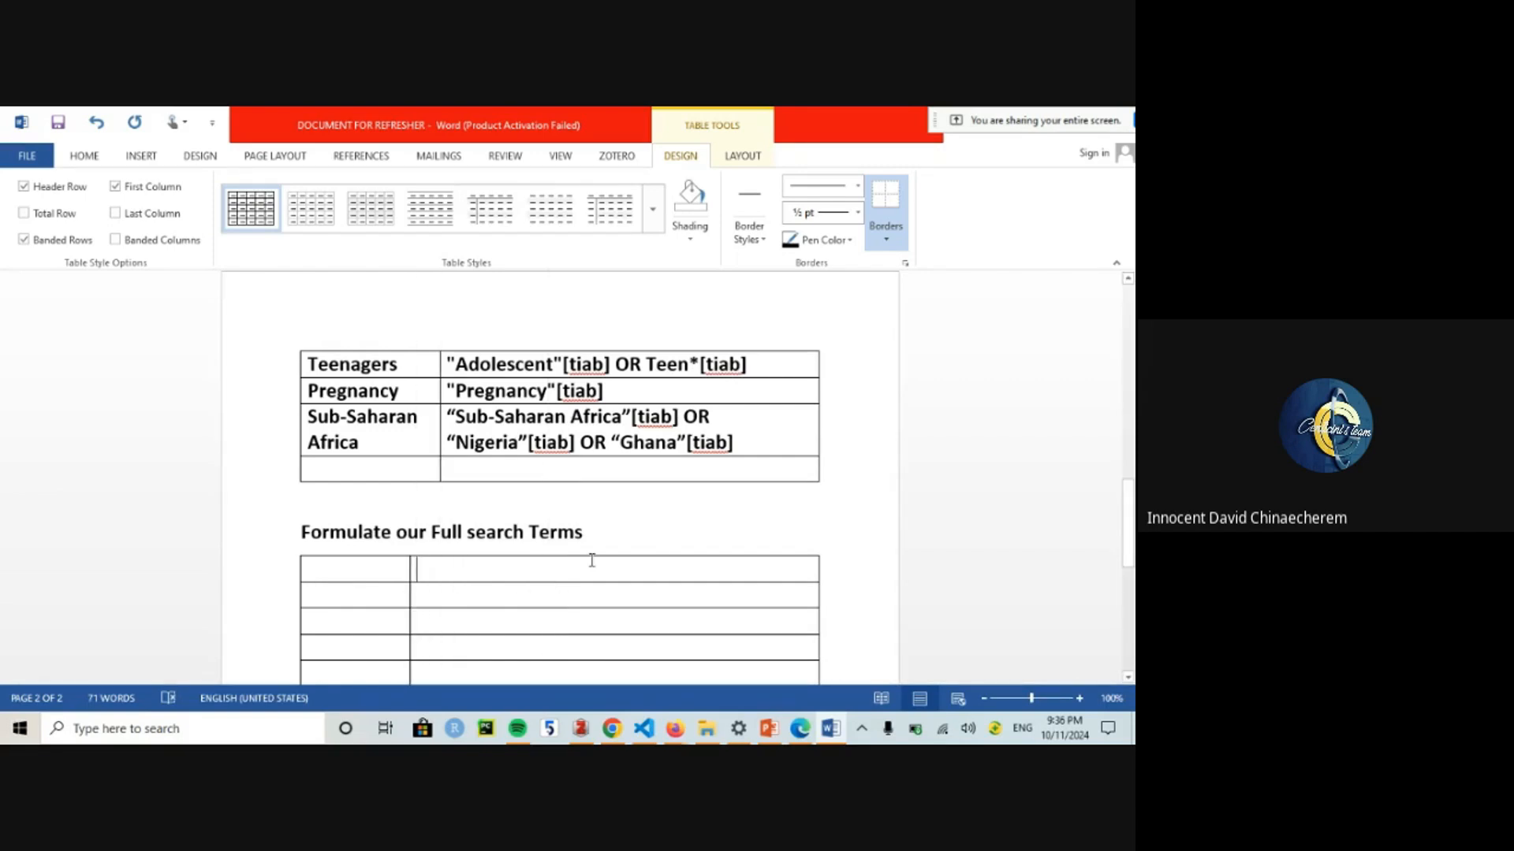
{"action": "type", "text": "PO"}
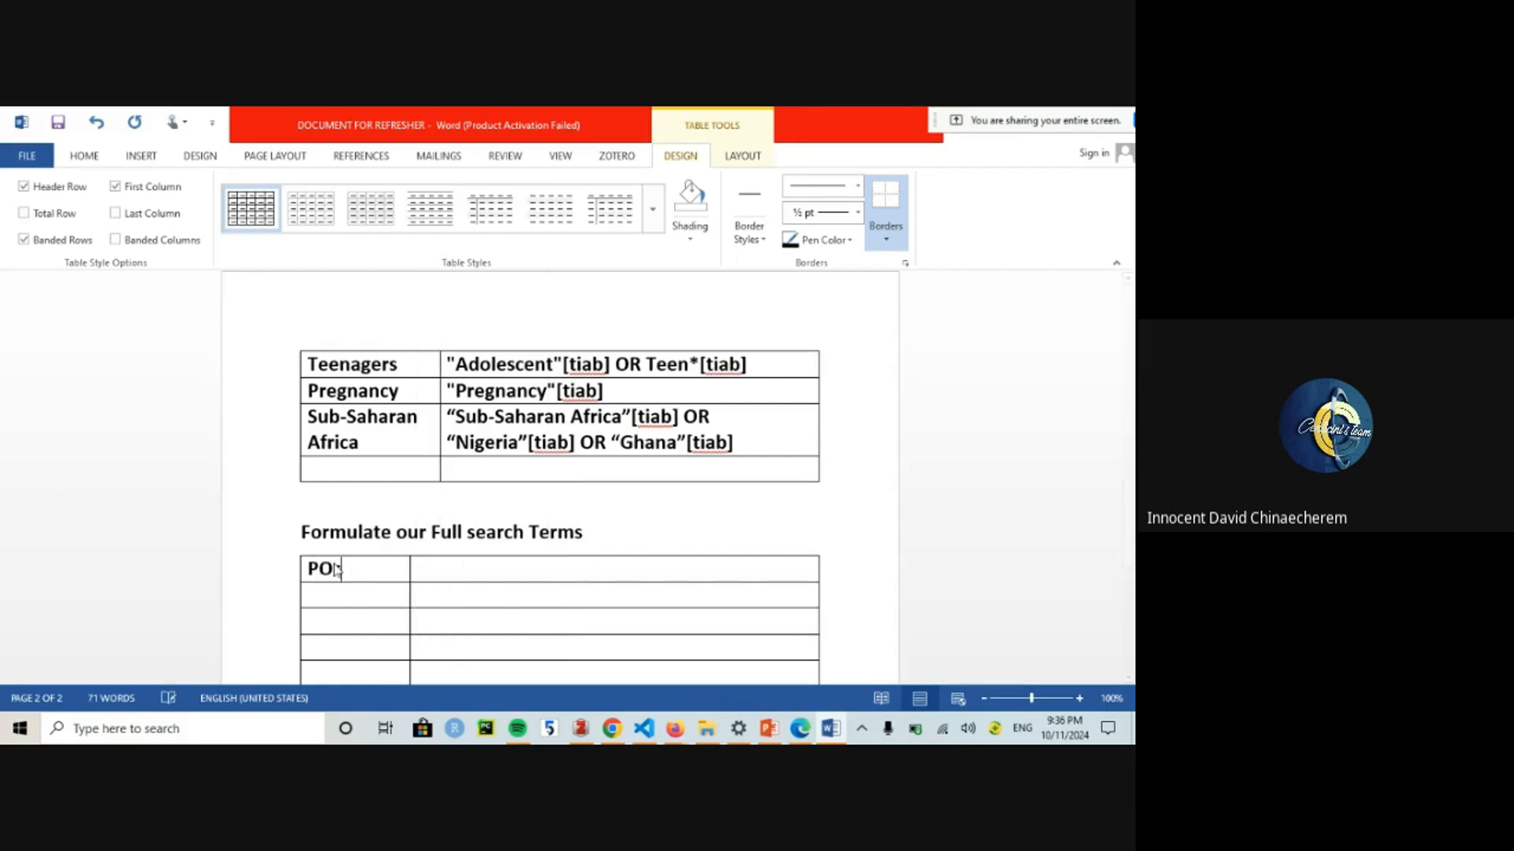
{"action": "key", "text": "BackSpace"}
{"action": "key", "text": "BackSpace"}
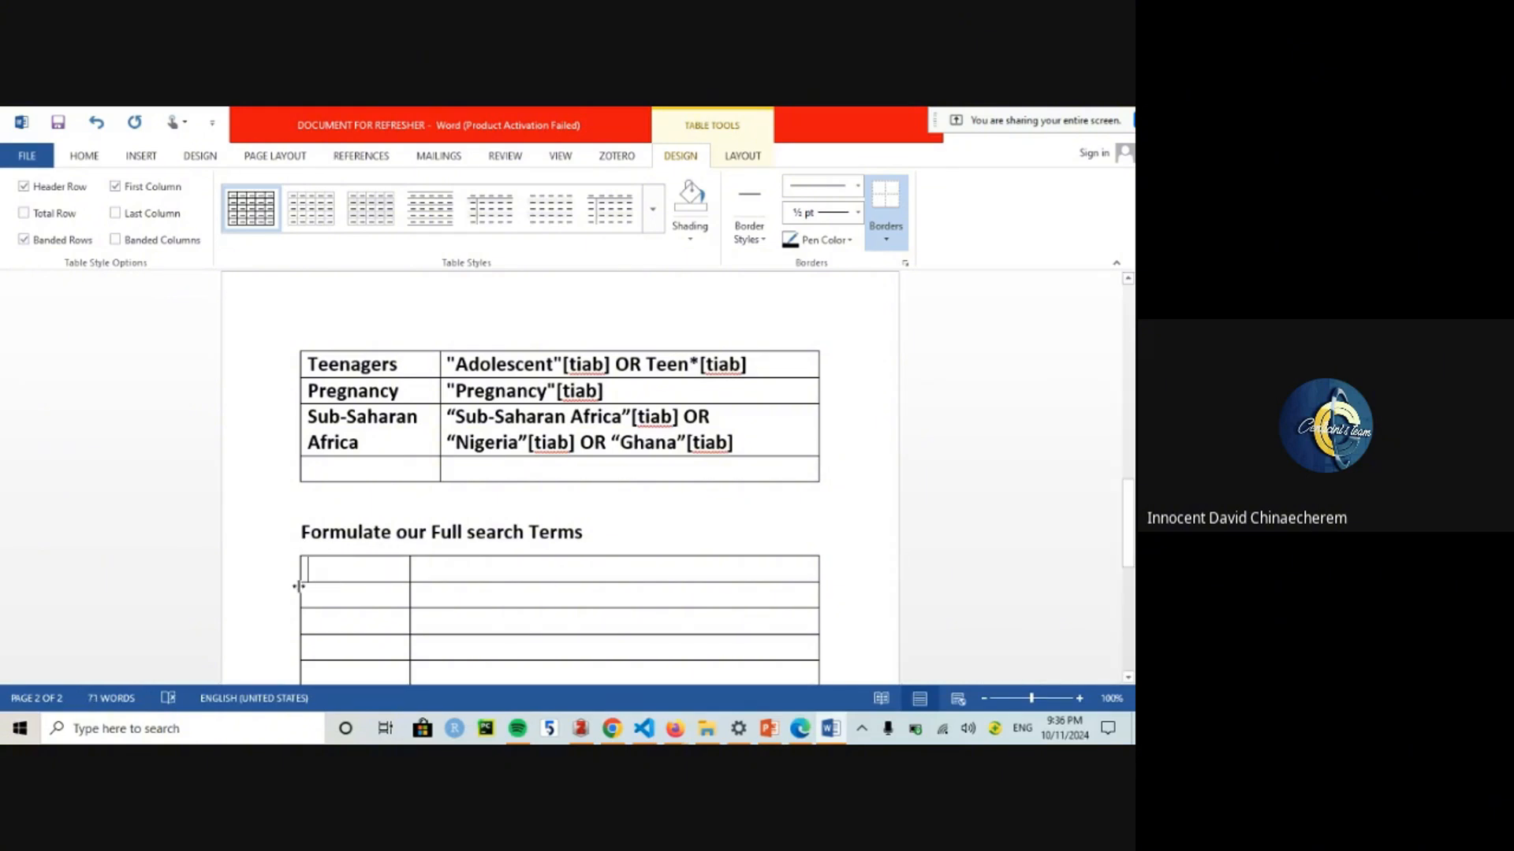
{"action": "left_click_drag", "start_coordinate": [300, 581], "coordinate": [335, 583]}
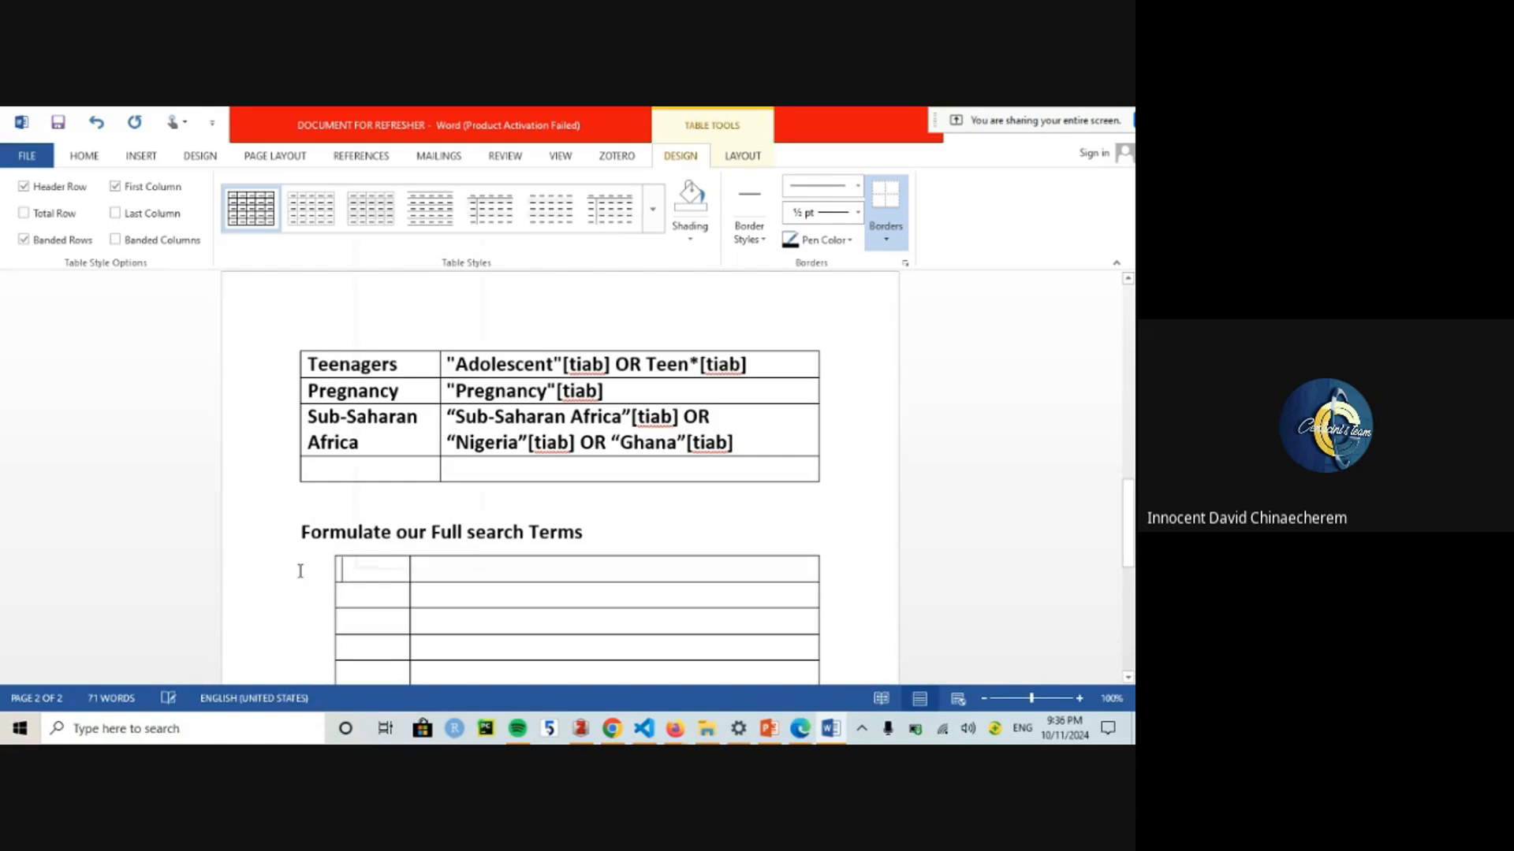
Step: Add a column to the left of the table and resize it to a narrow width
{"action": "right_click", "coordinate": [359, 568]}
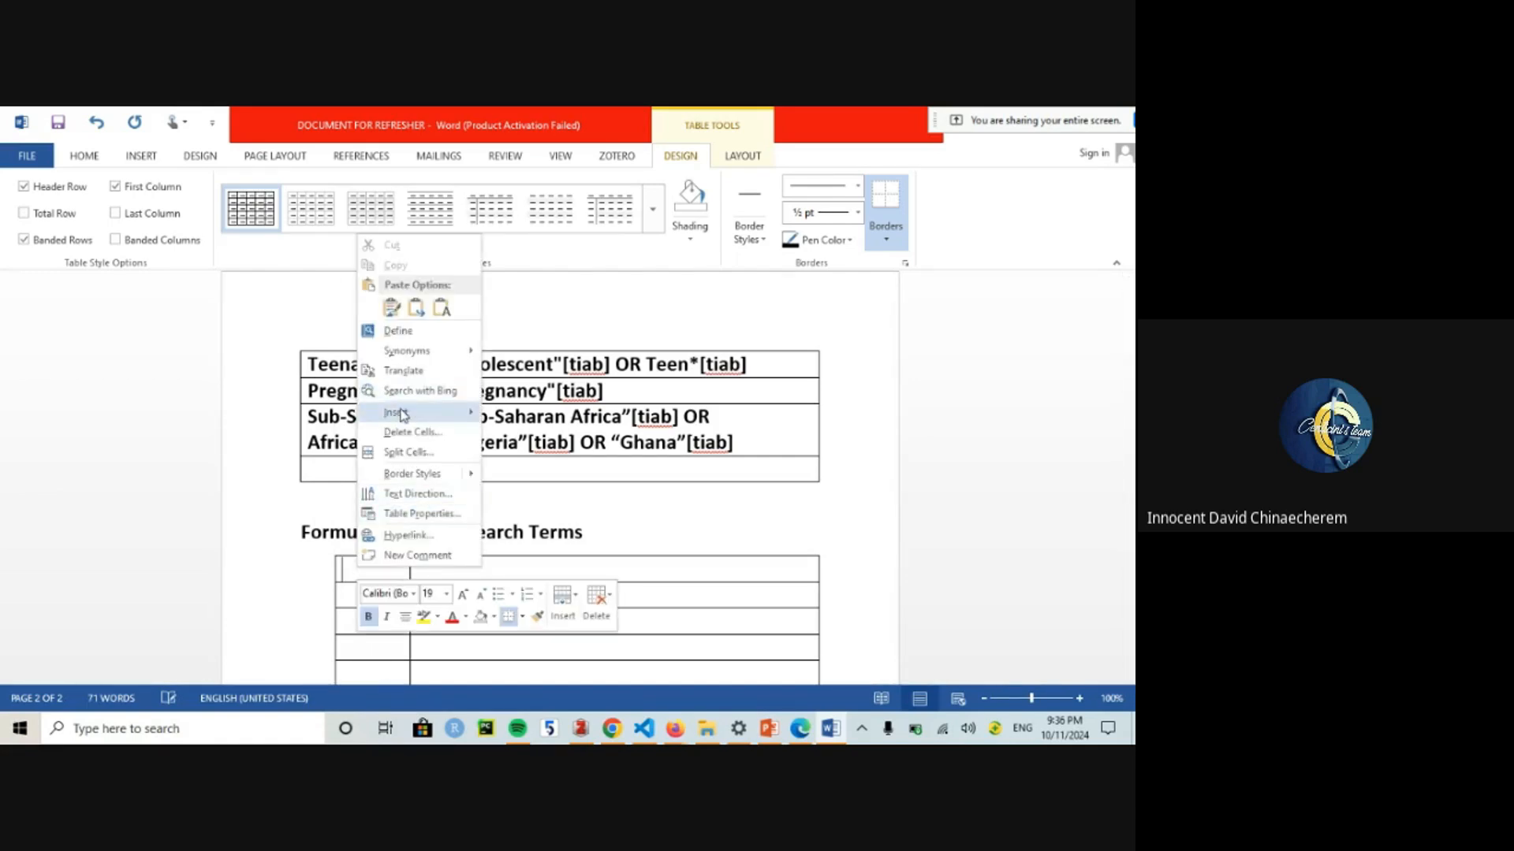
{"action": "mouse_move", "coordinate": [404, 413]}
{"action": "left_click", "coordinate": [549, 422]}
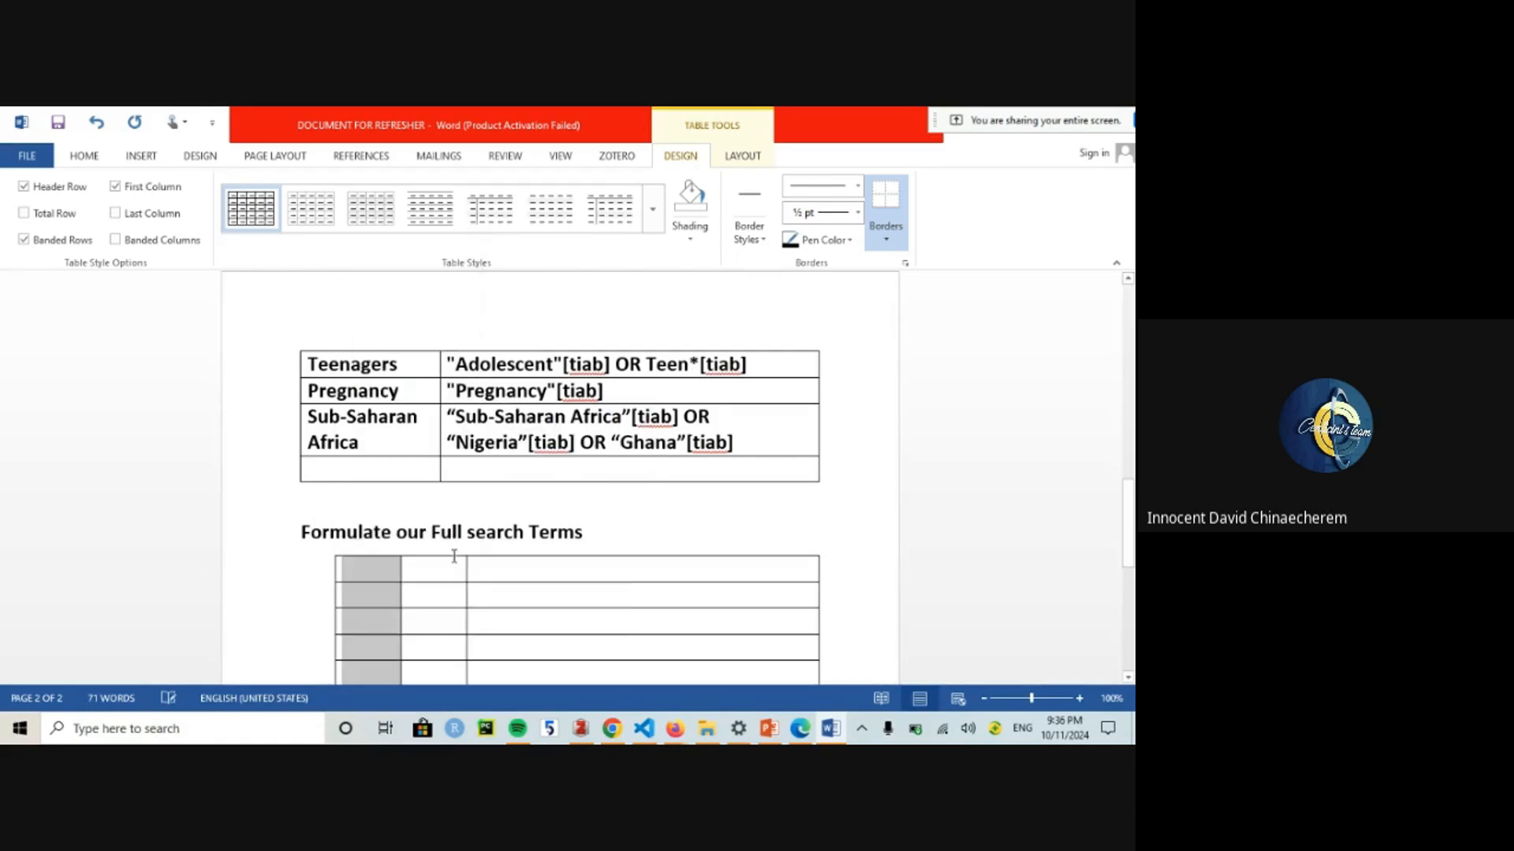
{"action": "left_click", "coordinate": [354, 578]}
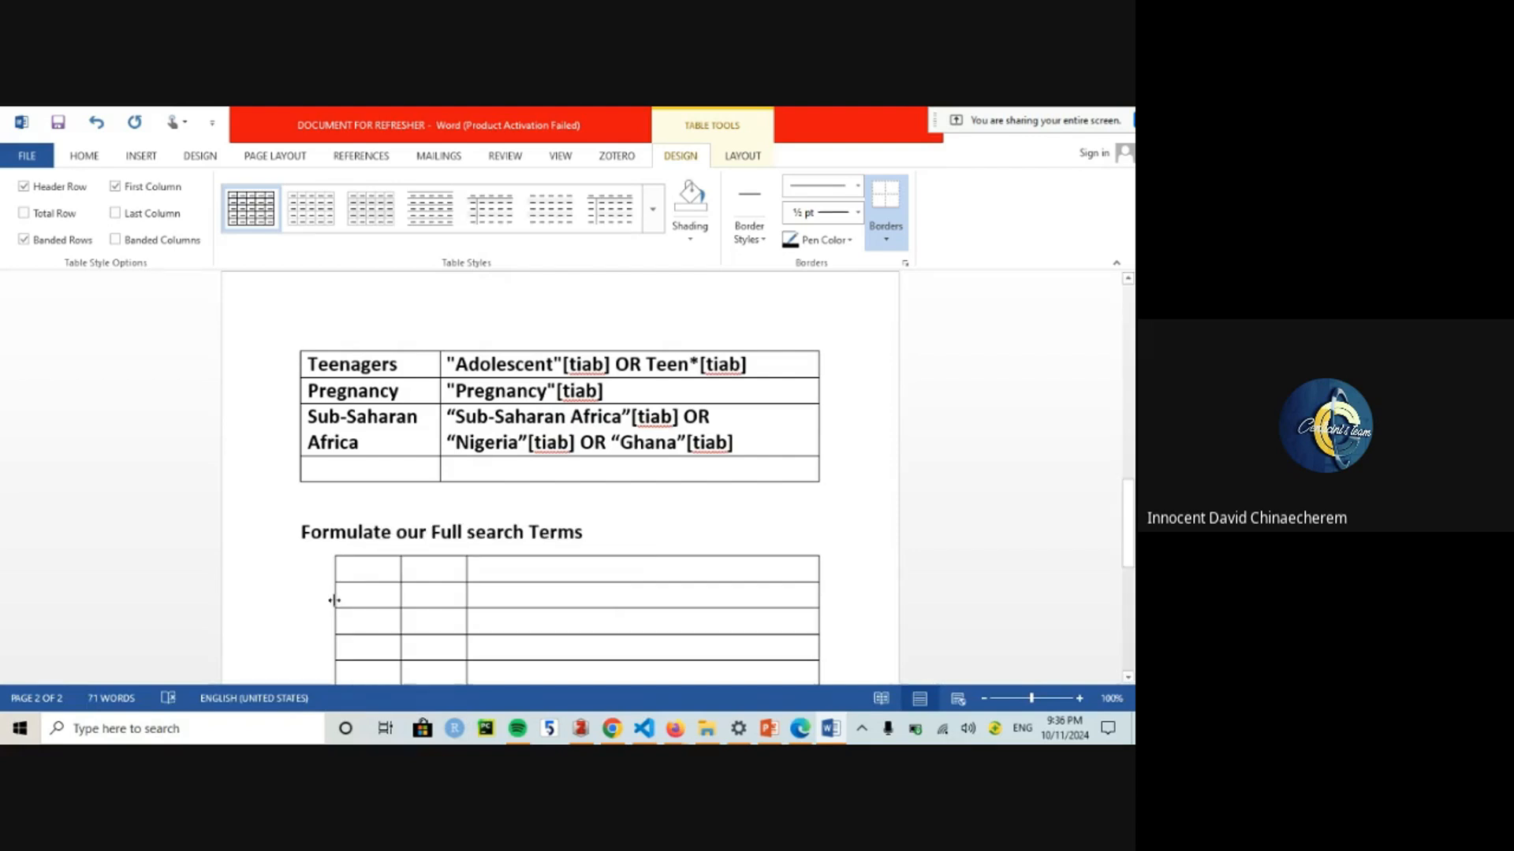
{"action": "left_click_drag", "start_coordinate": [334, 597], "coordinate": [260, 595]}
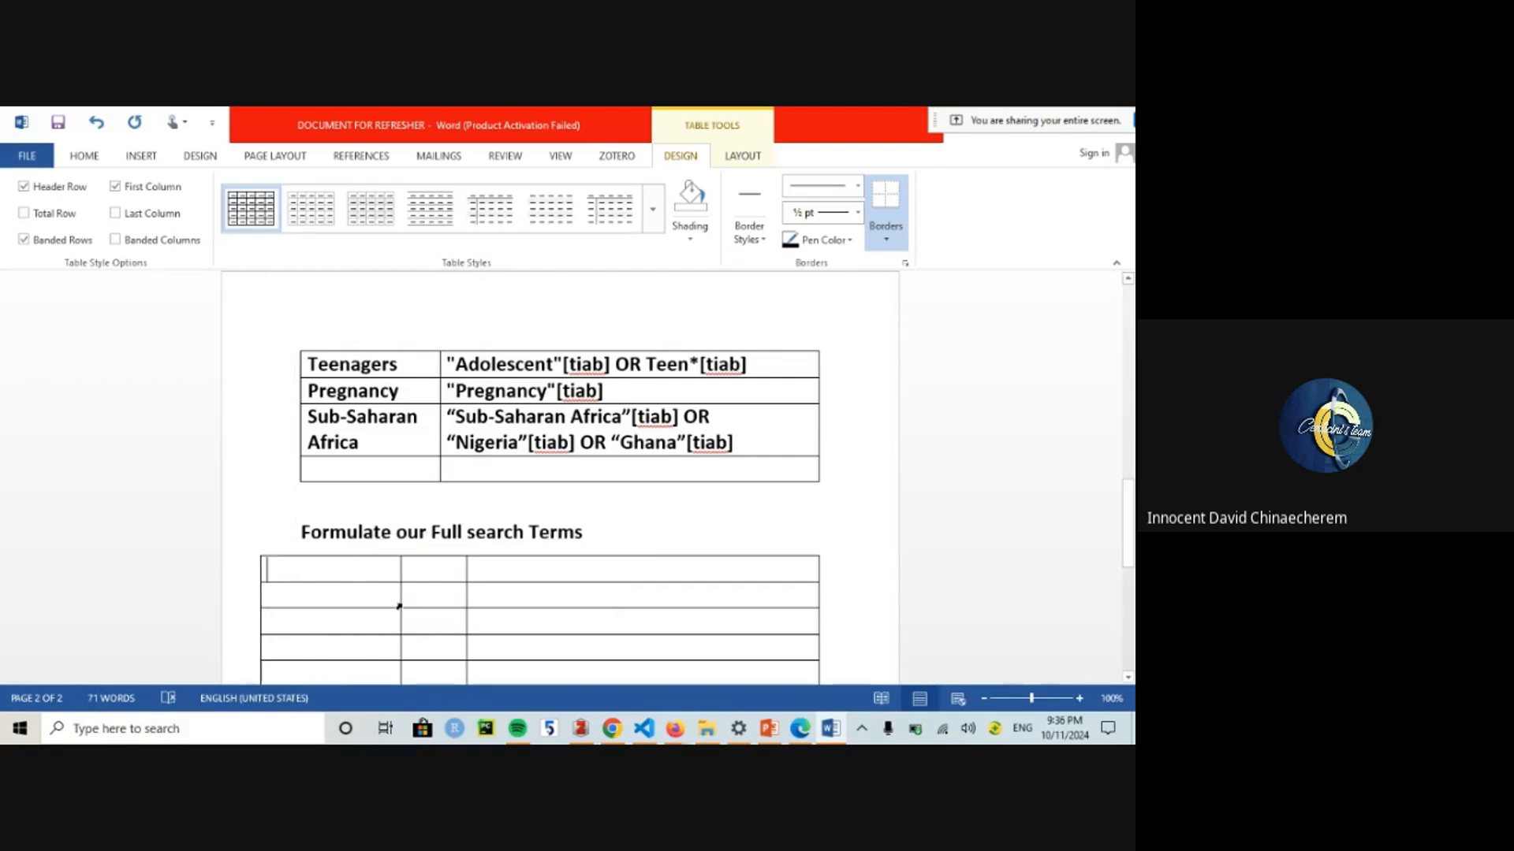
{"action": "left_click_drag", "start_coordinate": [399, 605], "coordinate": [331, 599]}
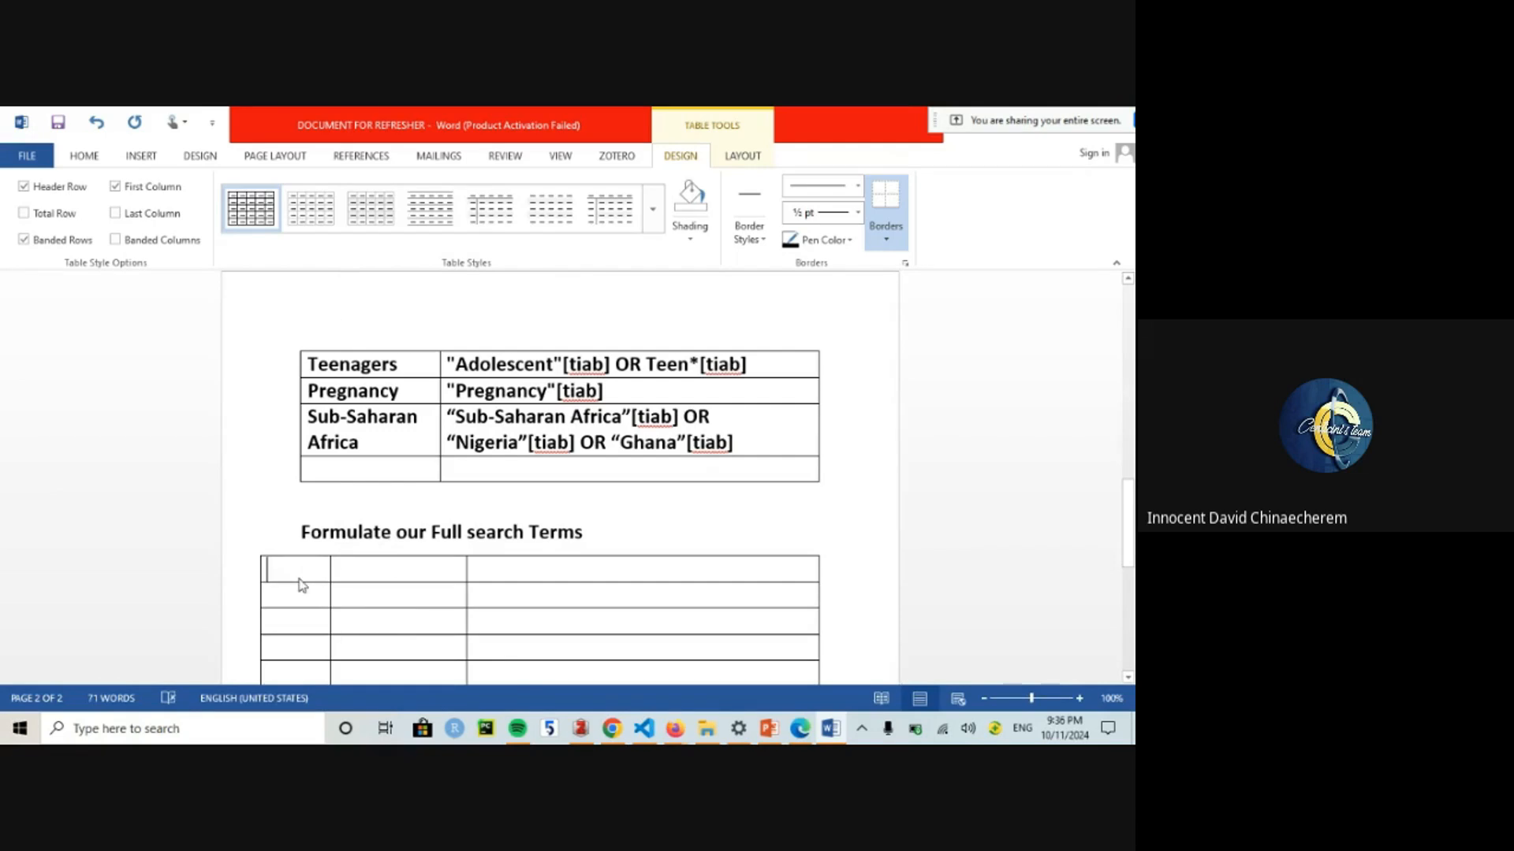
Step: Number the first column with an s/n header and rows #1 to #3
{"action": "type", "text": "S"}
{"action": "key", "text": "Down"}
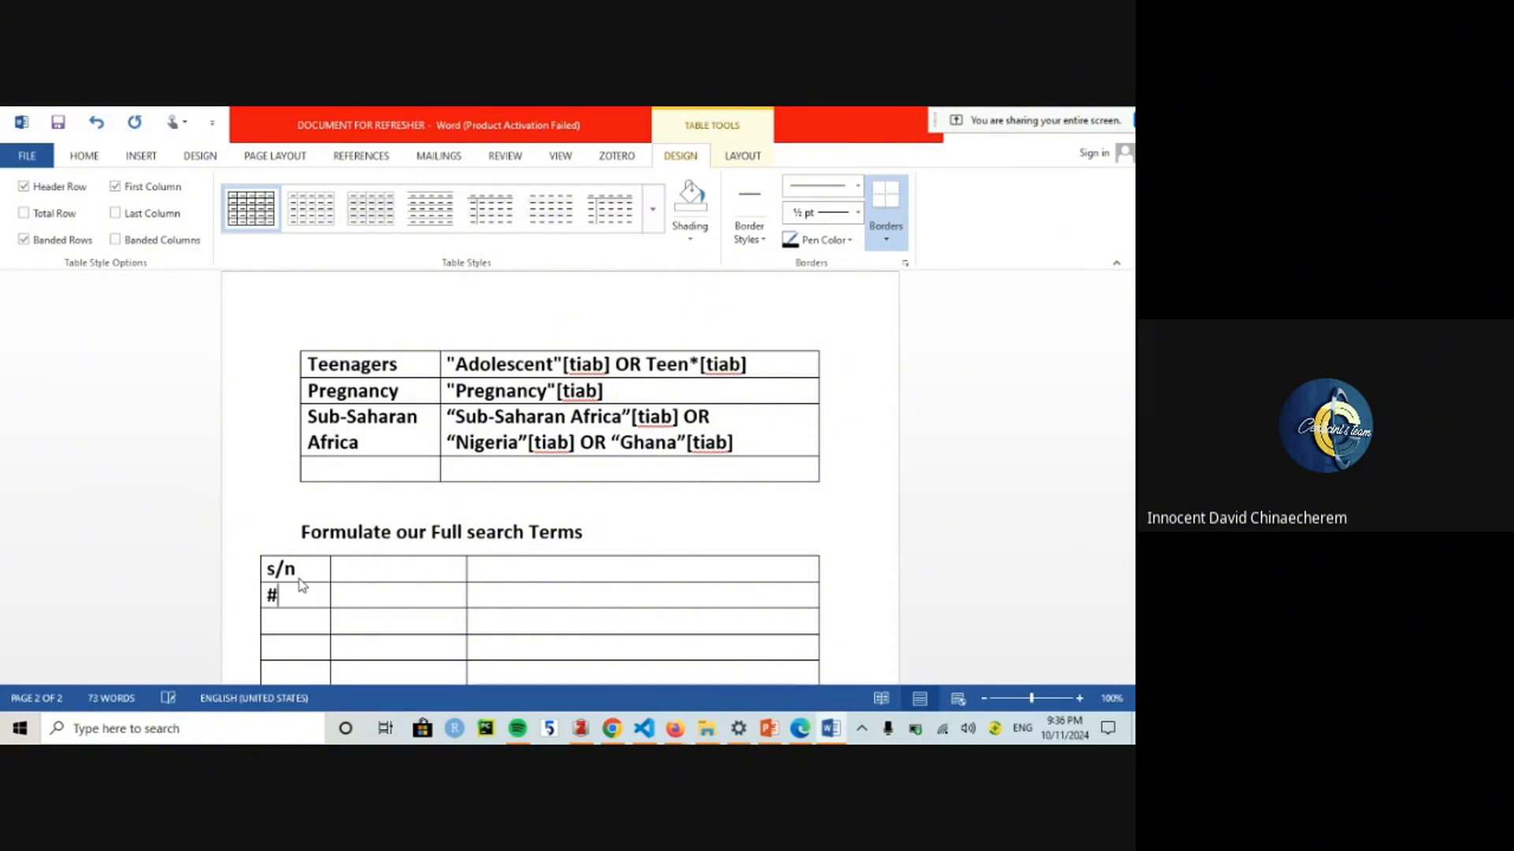
{"action": "type", "text": "1"}
{"action": "key", "text": "Down"}
{"action": "type", "text": "#2"}
{"action": "key", "text": "Down"}
{"action": "type", "text": "#3"}
{"action": "key", "text": "Down"}
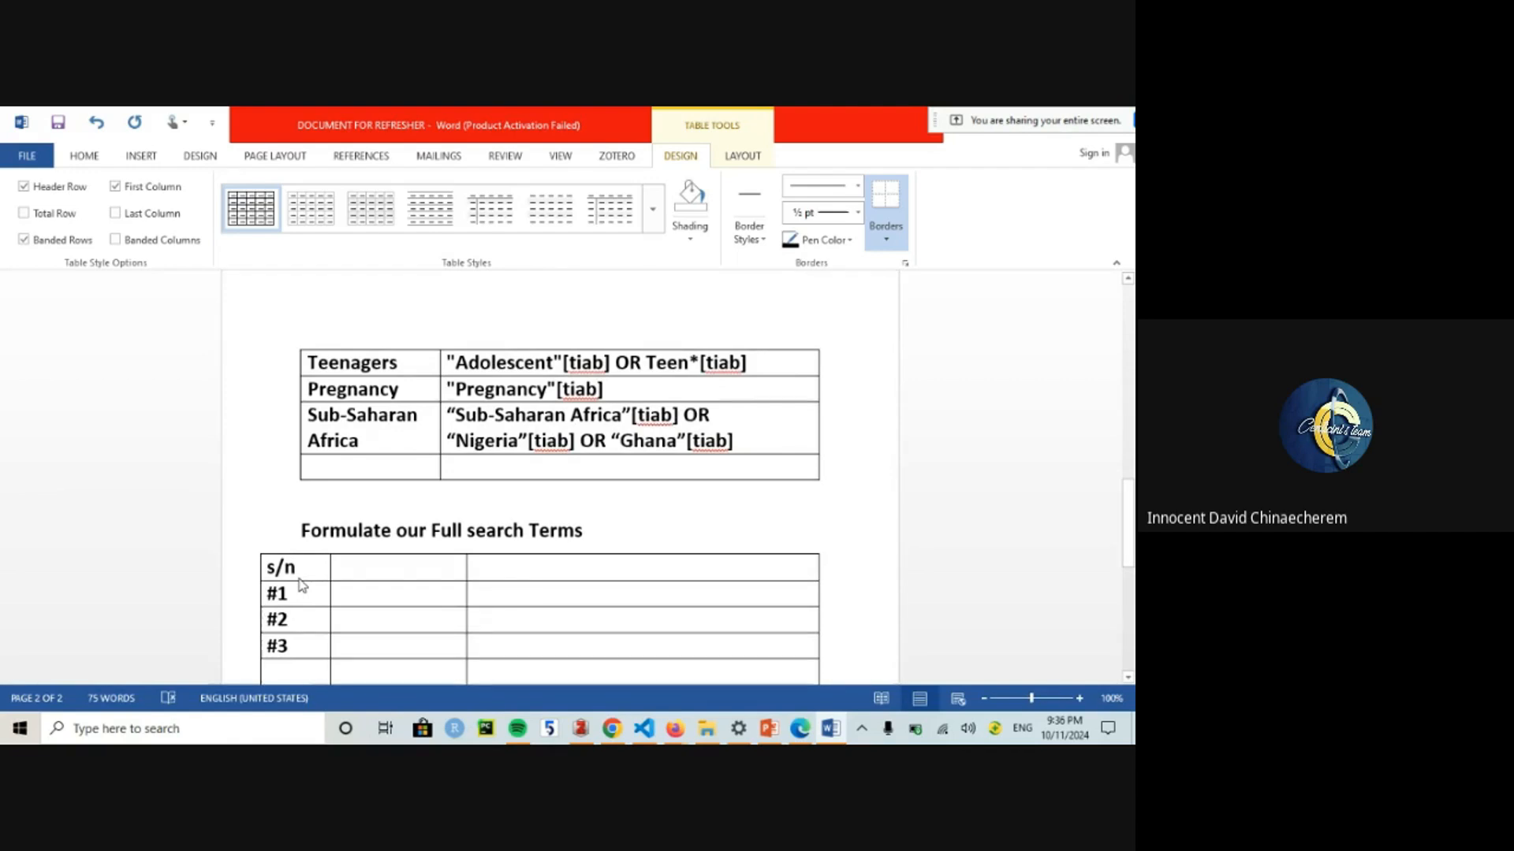
Step: Enter Determinants in row #4 with the search term "Determinants"[tiab
{"action": "type", "text": "#4"}
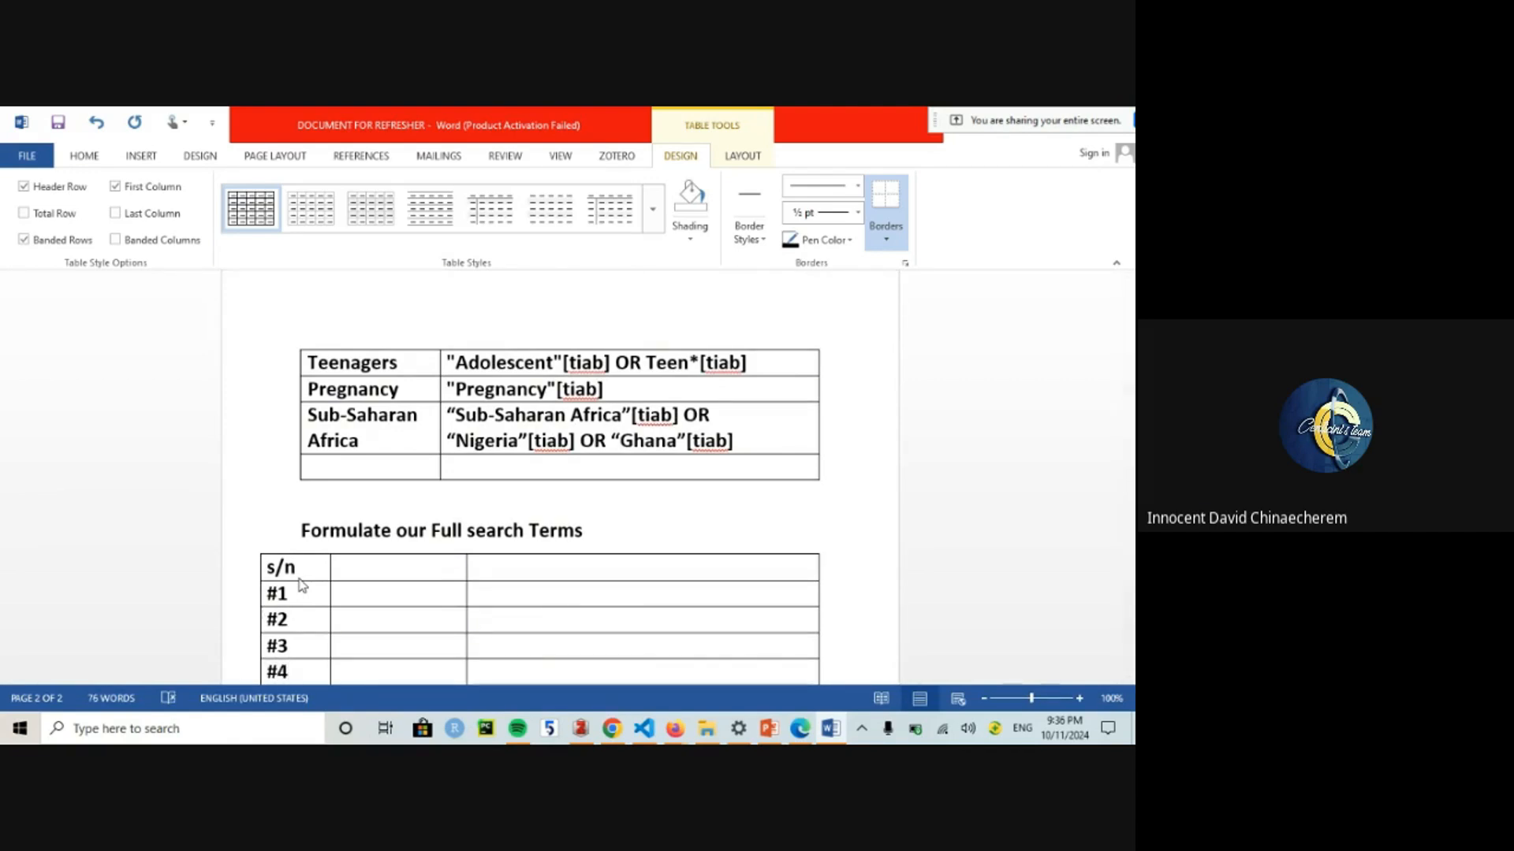
{"action": "type", "text": "Determin"}
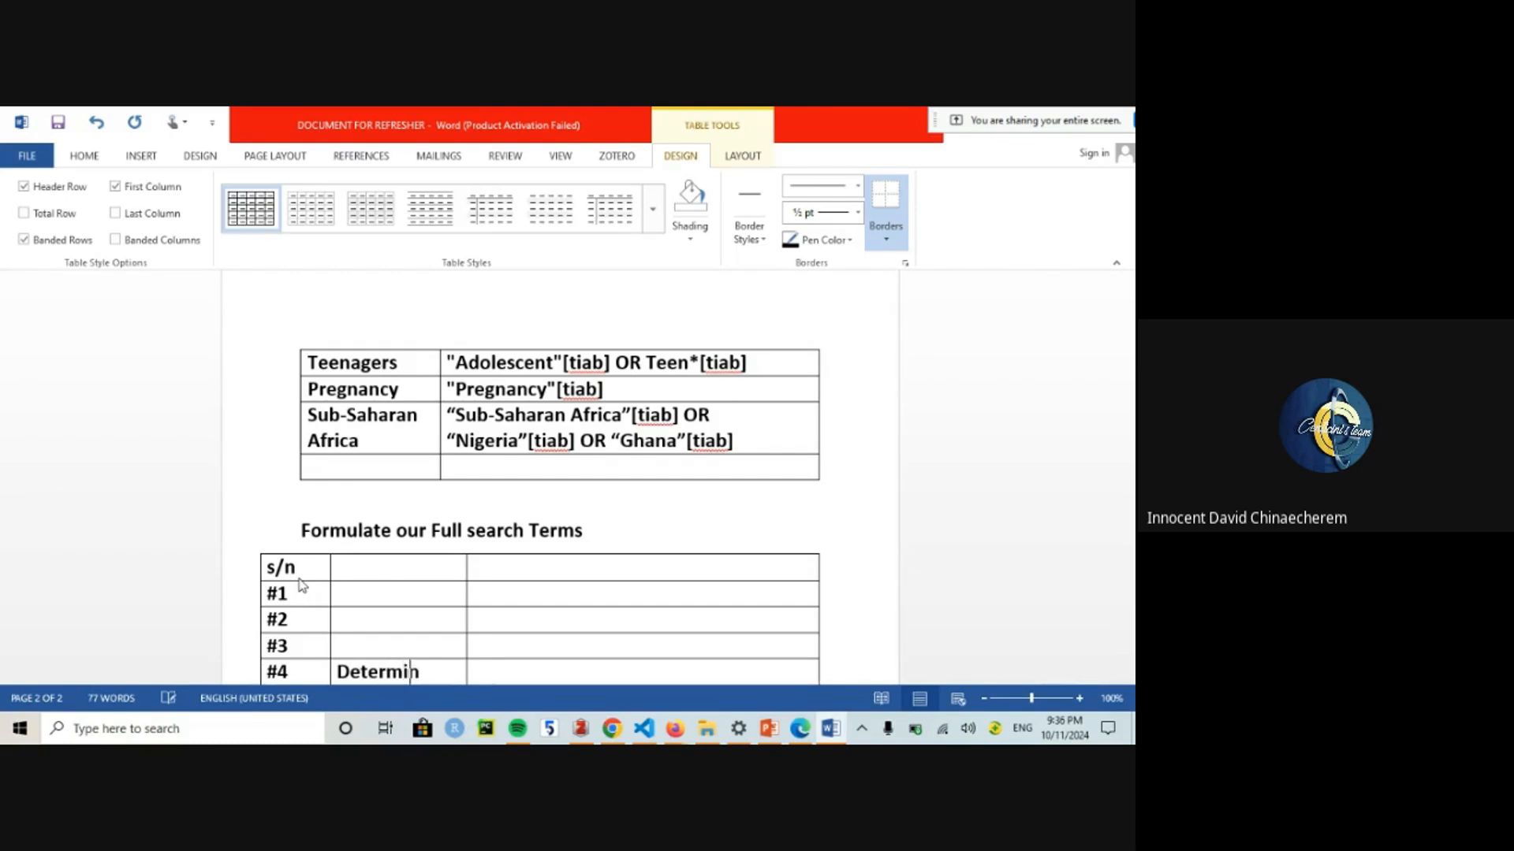
{"action": "type", "text": "ants"}
{"action": "key", "text": "Tab"}
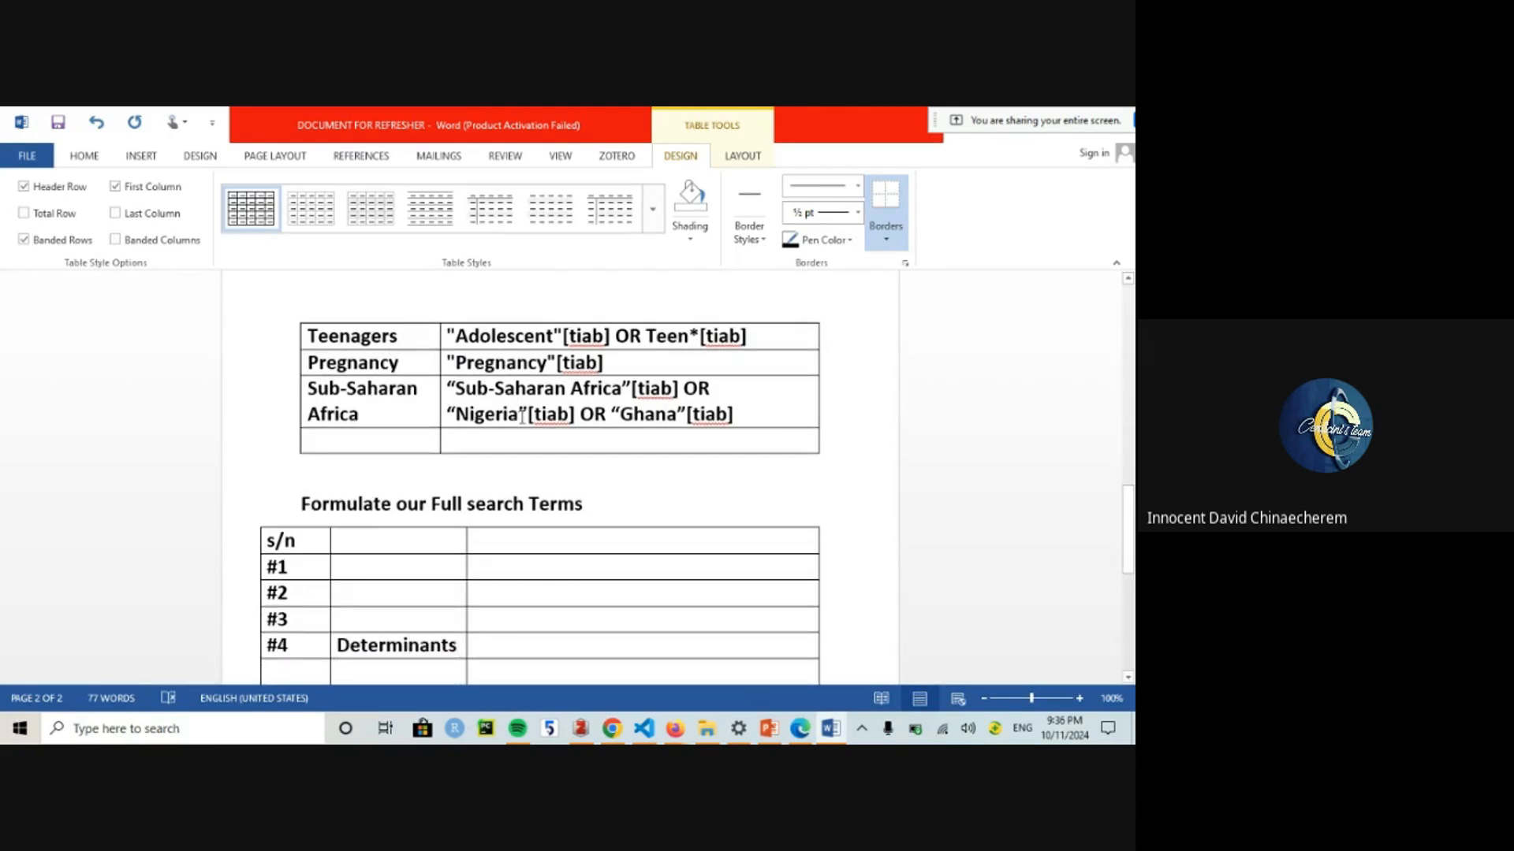
{"action": "type", "text": "“Determ"}
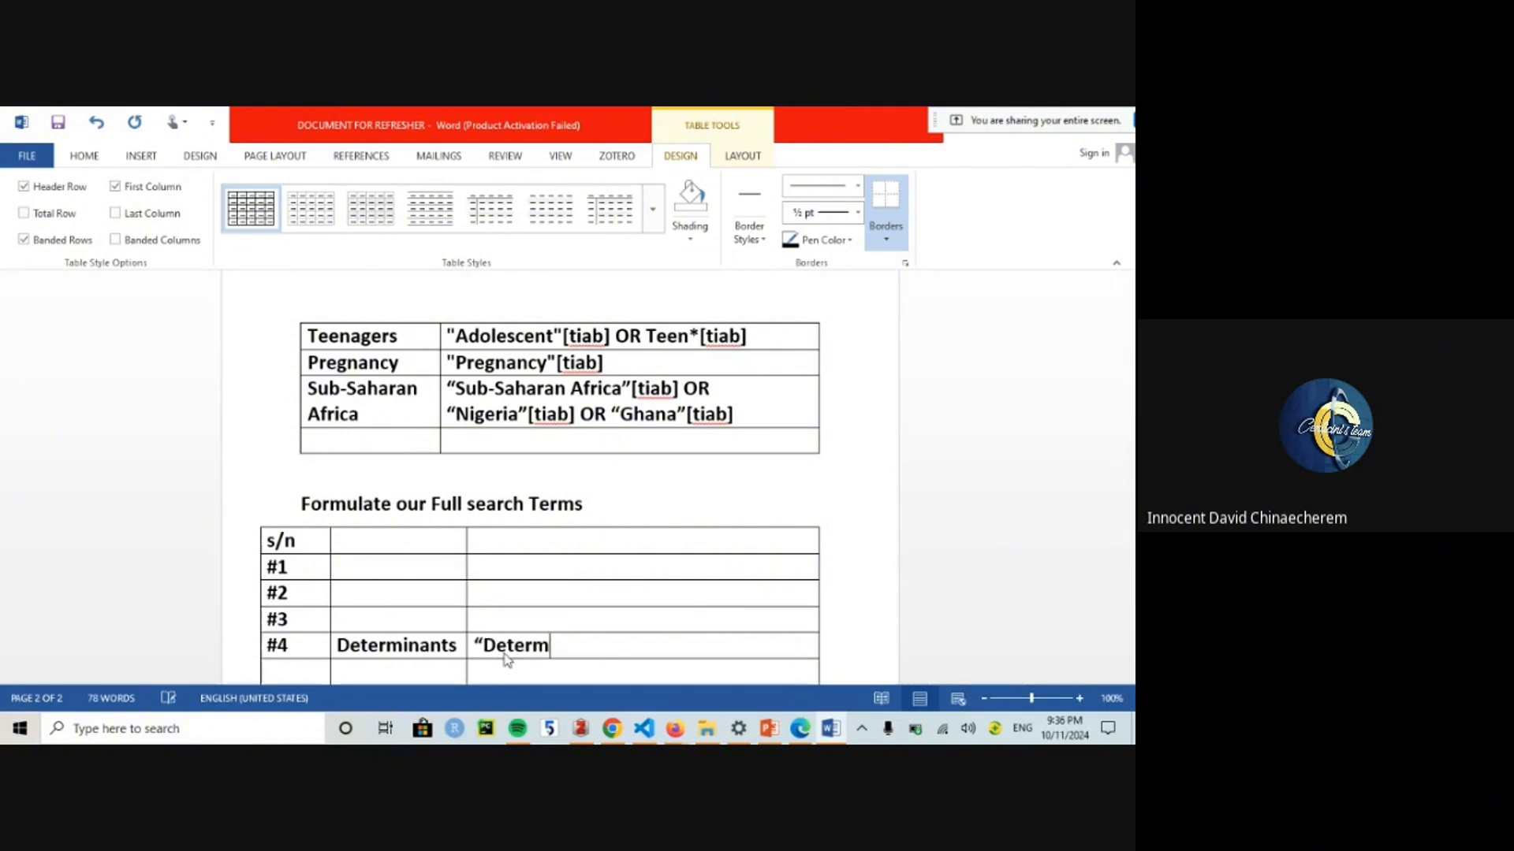
{"action": "type", "text": "inants”"}
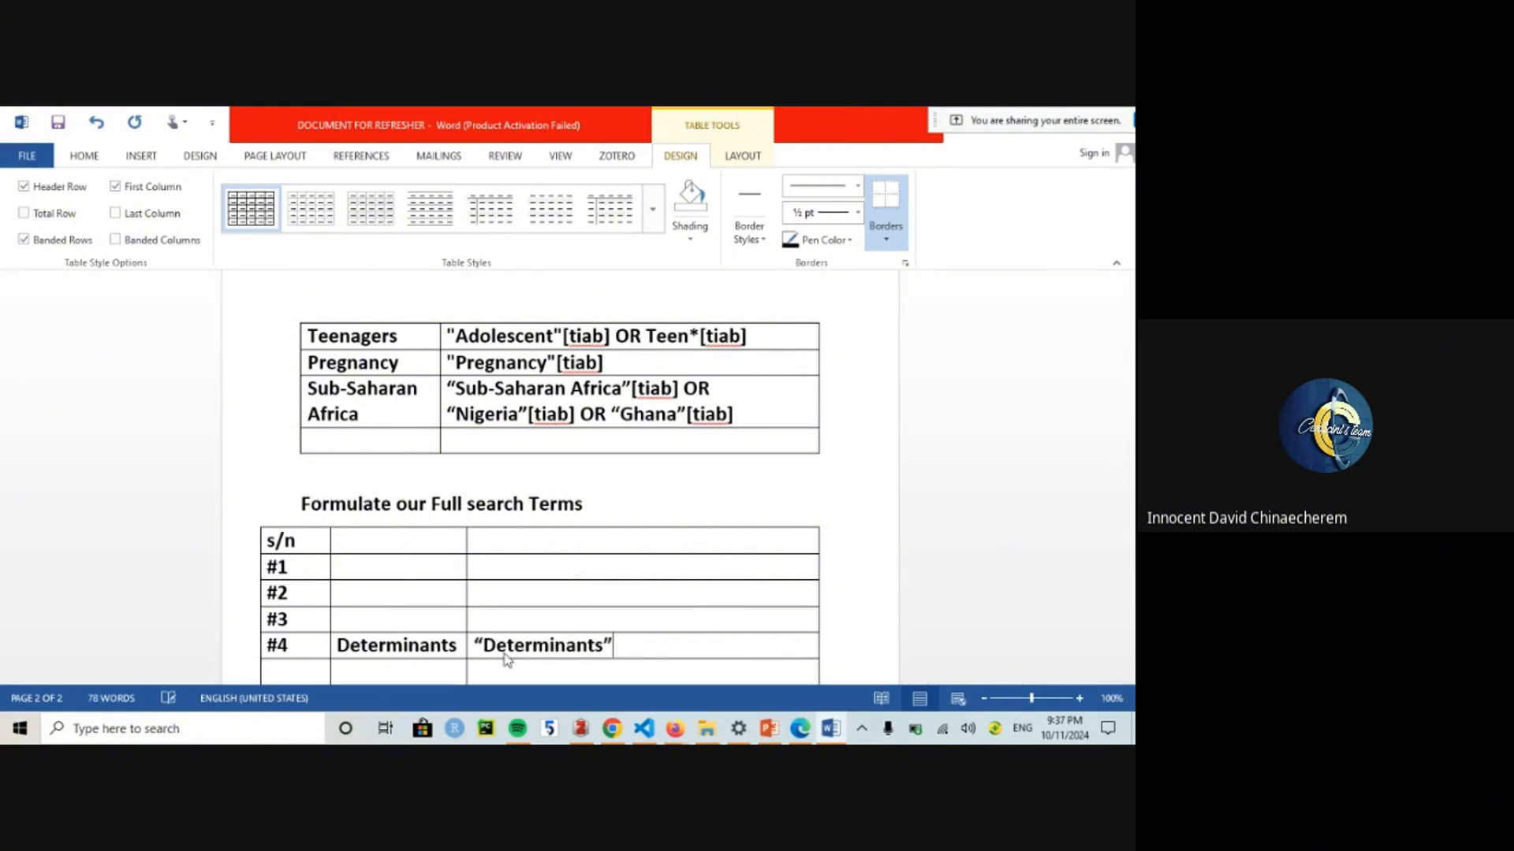
{"action": "type", "text": "[title"}
{"action": "key", "text": "BackSpace"}
{"action": "key", "text": "BackSpace"}
{"action": "key", "text": "BackSpace"}
{"action": "type", "text": "ab"}
Step: Search MeSH for Determinants and tick the Social Determinants of Health result
{"action": "mouse_move", "coordinate": [676, 731]}
{"action": "left_click", "coordinate": [583, 662]}
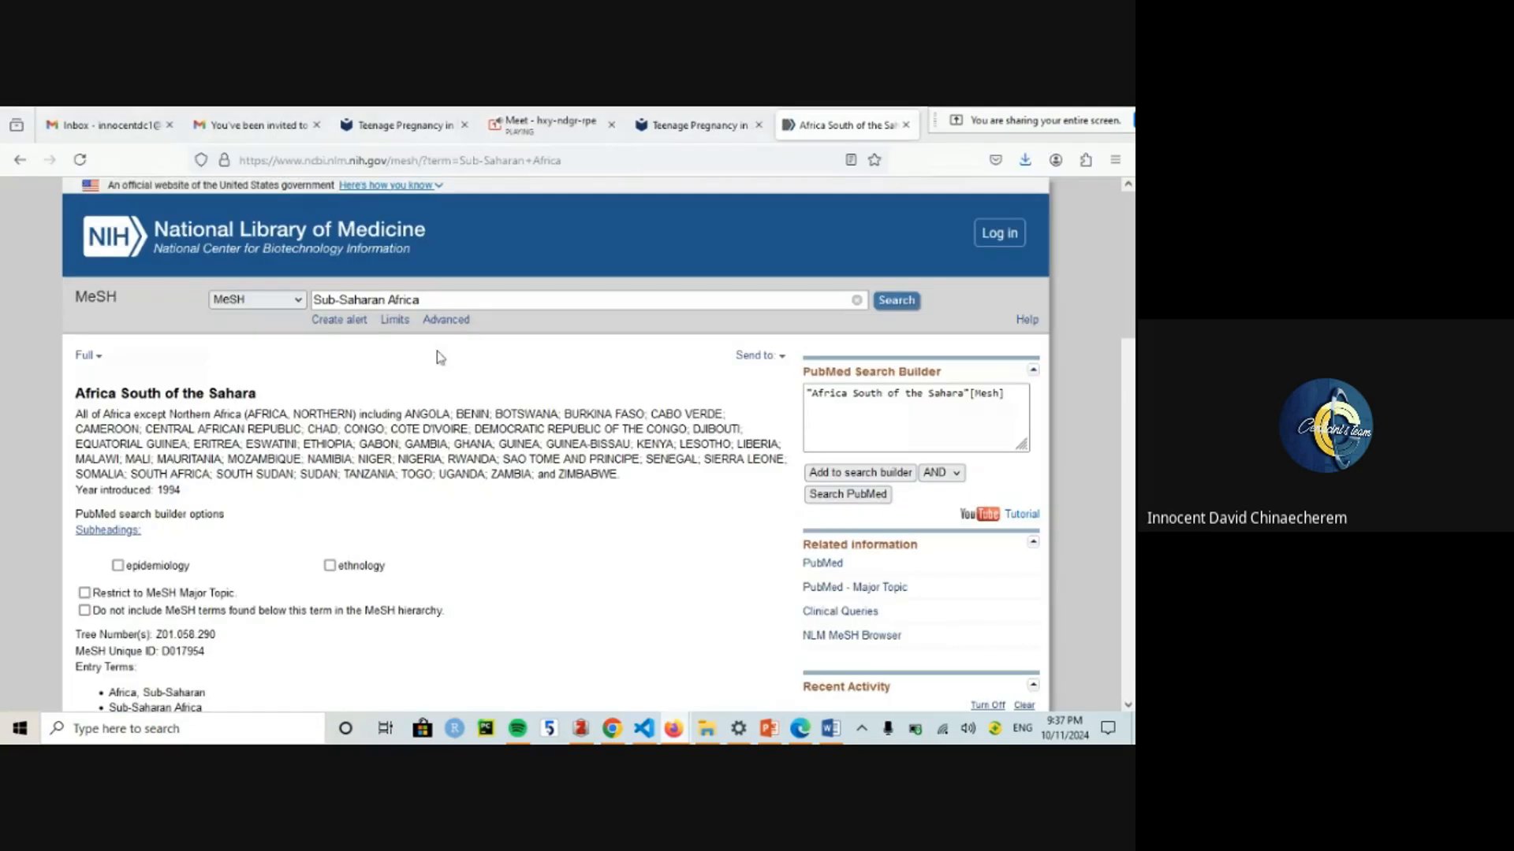
{"action": "triple_click", "coordinate": [375, 298]}
{"action": "type", "text": "Determinants"}
{"action": "key", "text": "Return"}
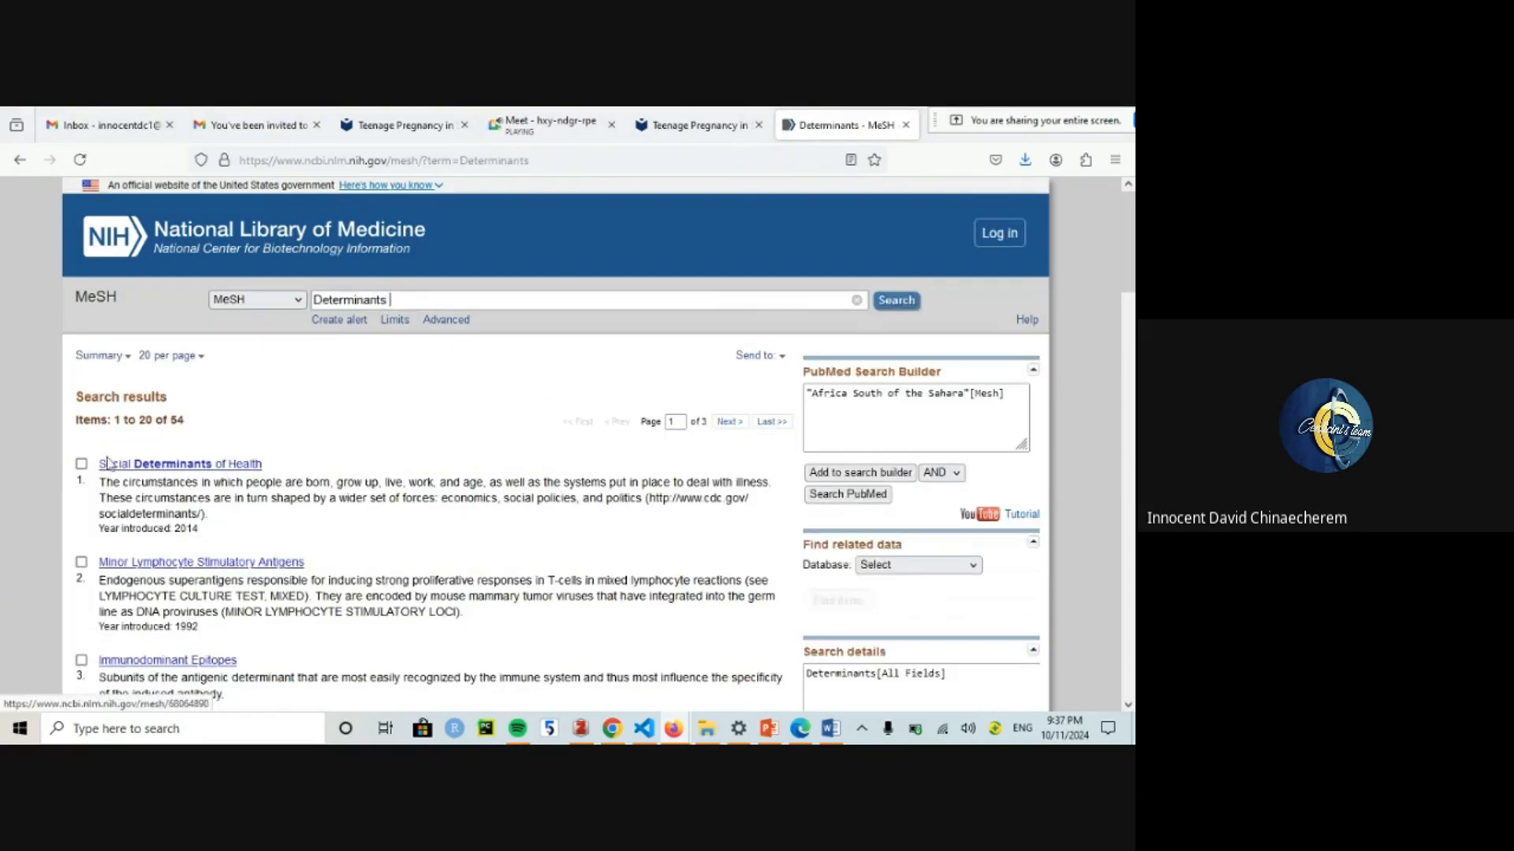
{"action": "left_click", "coordinate": [81, 464]}
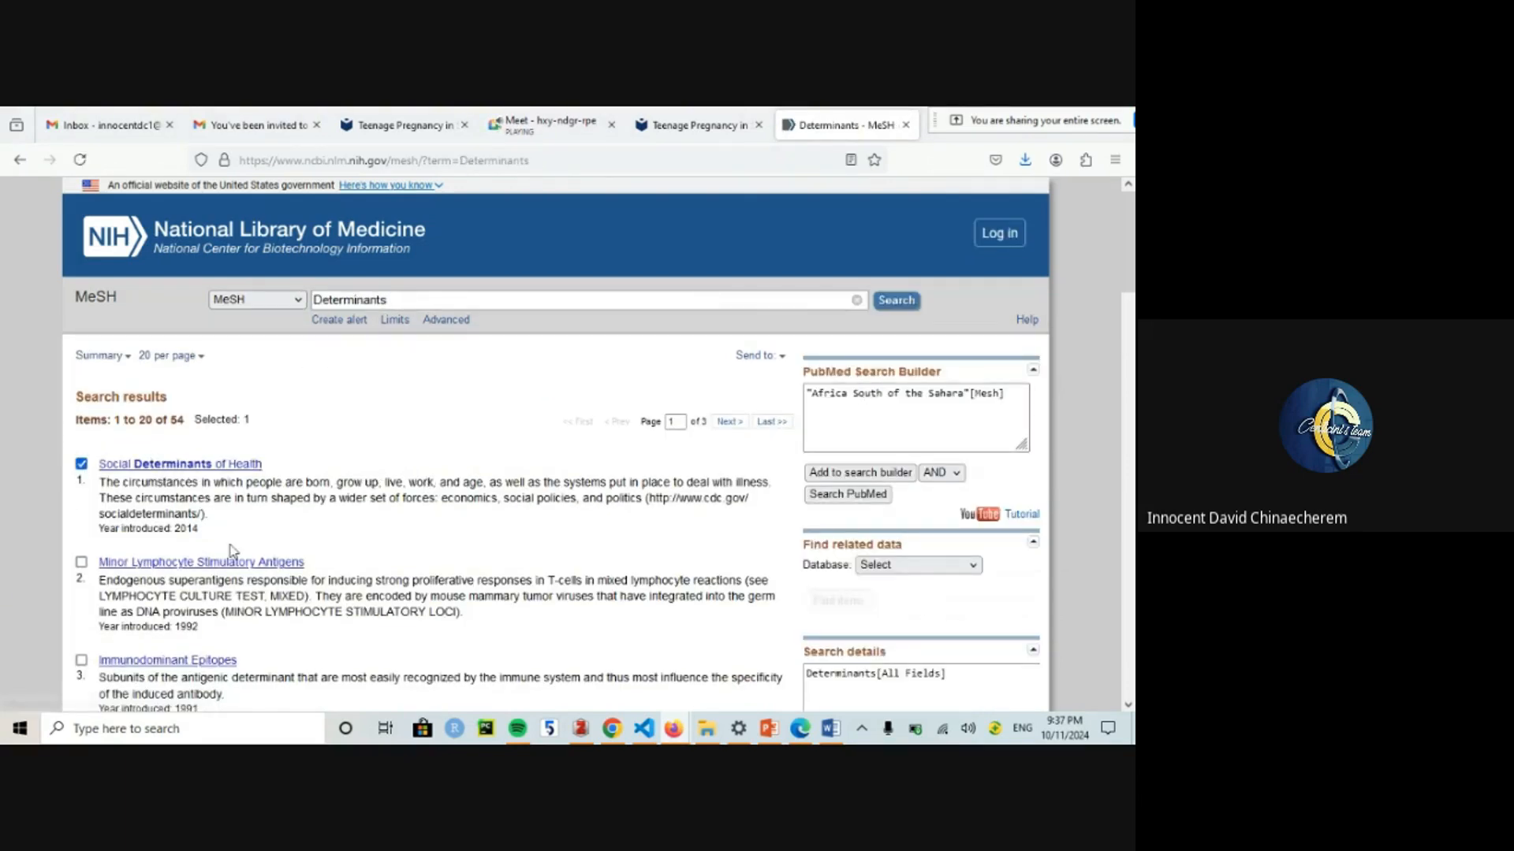
Step: Replace the builder contents with Social Determinants of Health[Mesh], copy it, and return to Word
{"action": "triple_click", "coordinate": [876, 423]}
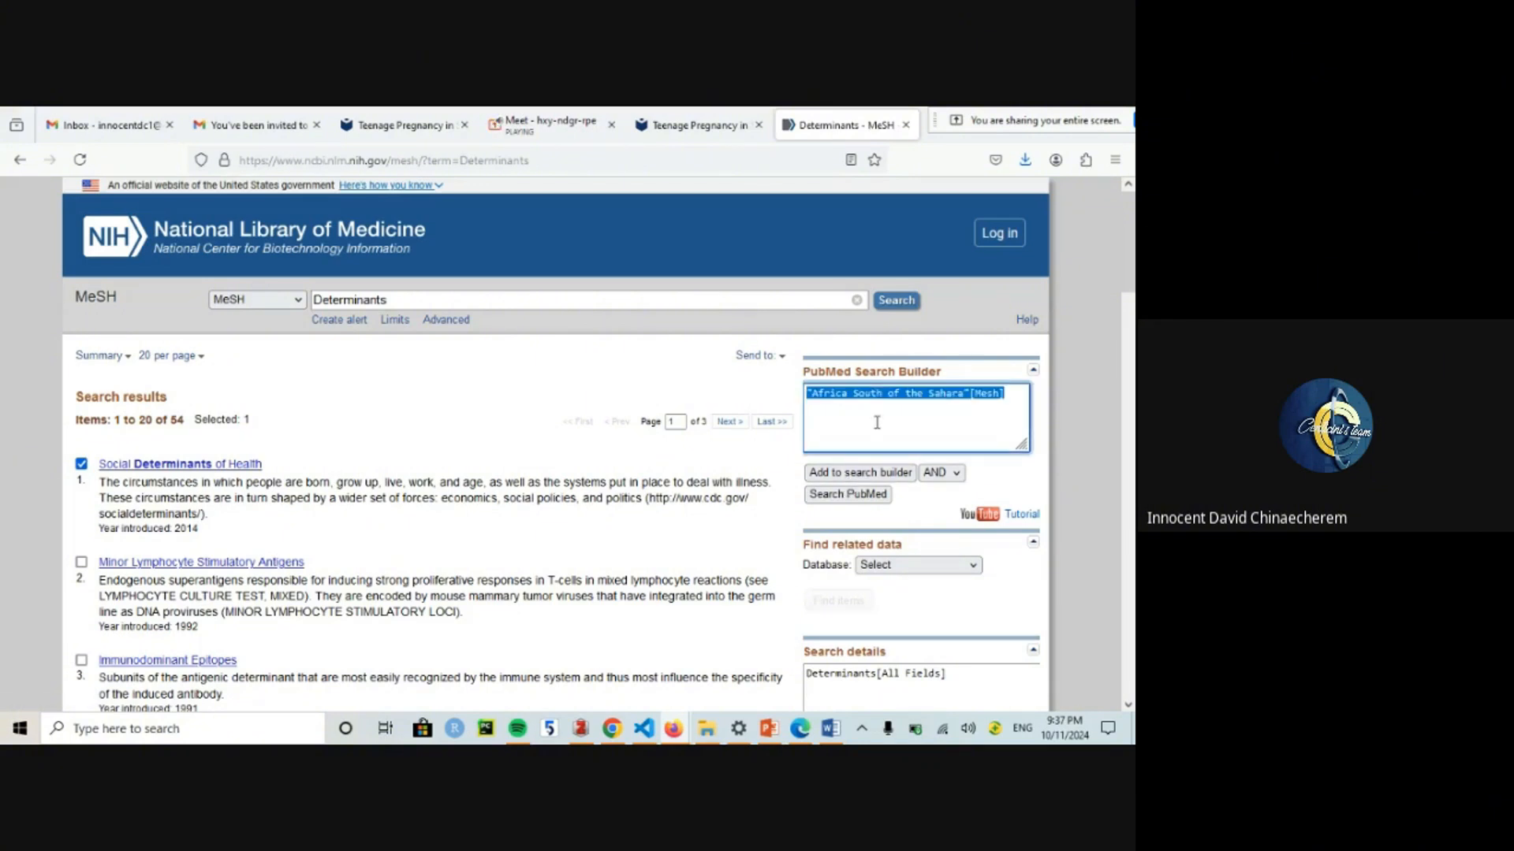
{"action": "key", "text": "BackSpace"}
{"action": "left_click", "coordinate": [850, 471]}
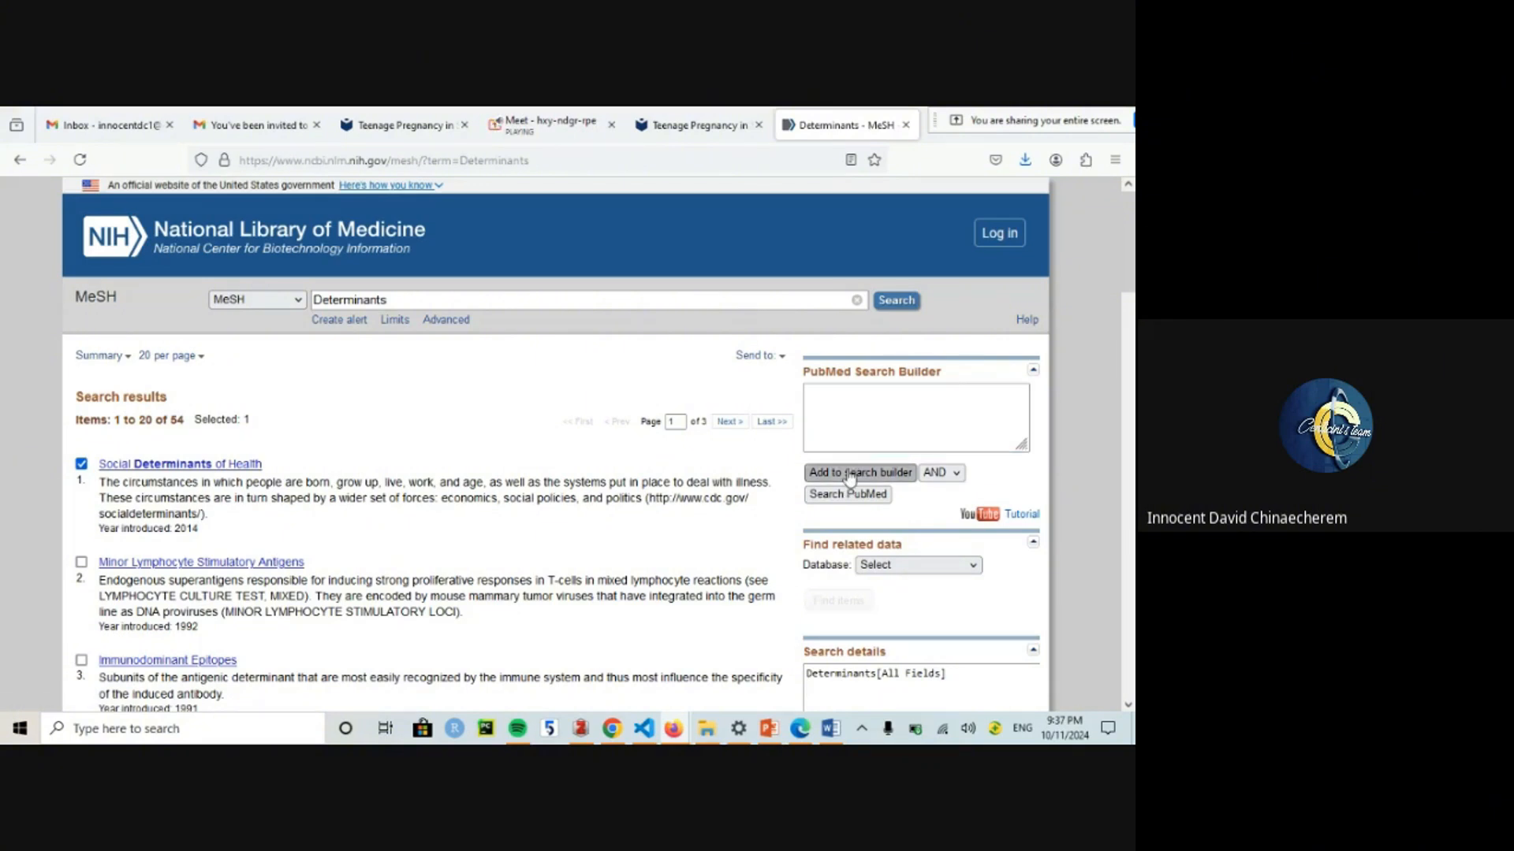
{"action": "triple_click", "coordinate": [944, 392]}
{"action": "key", "text": "ctrl+c"}
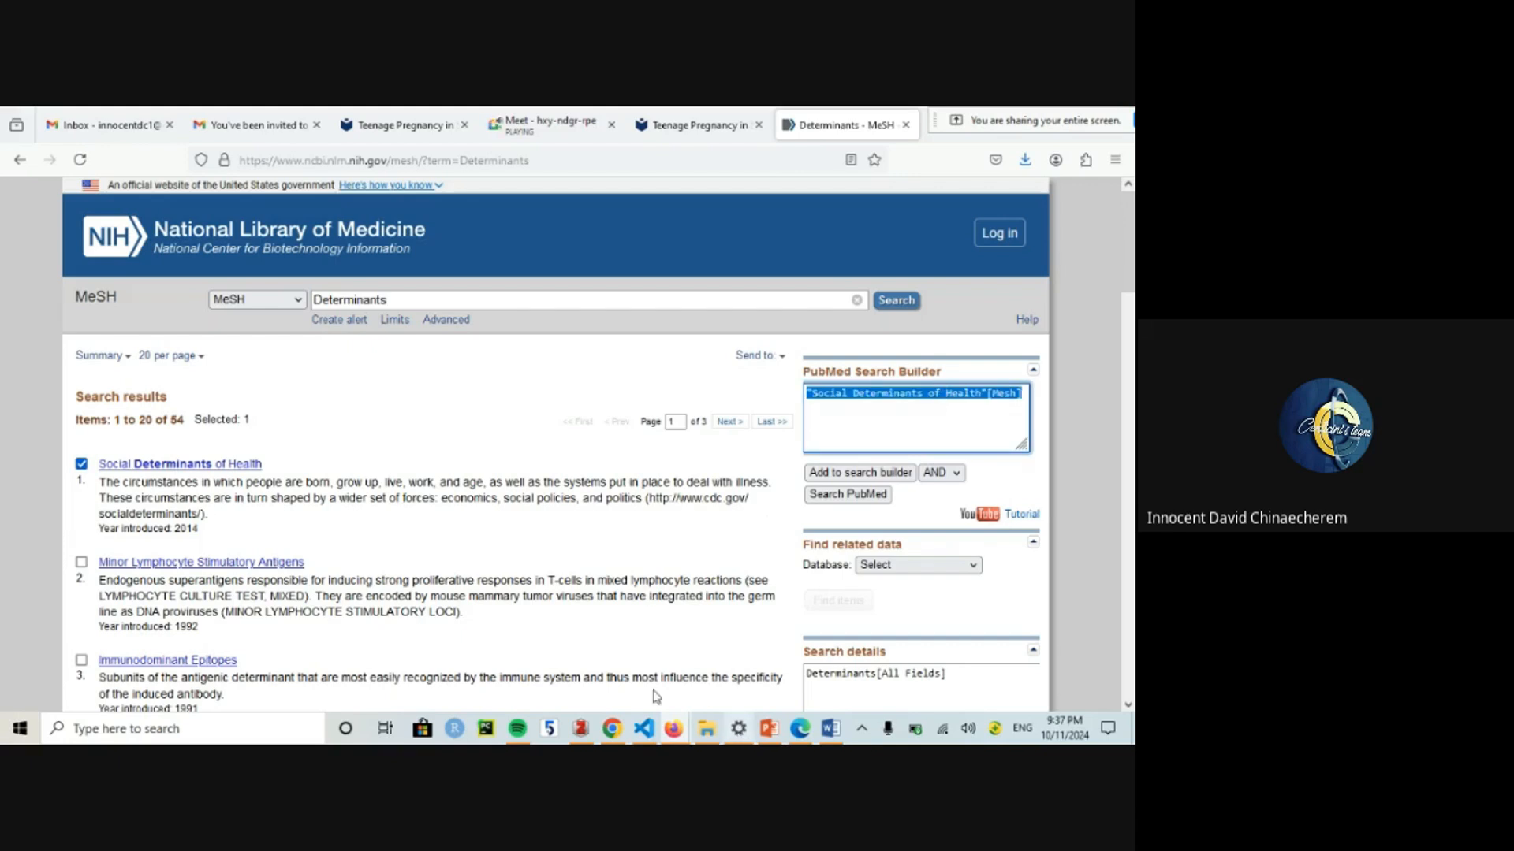
{"action": "left_click", "coordinate": [830, 729]}
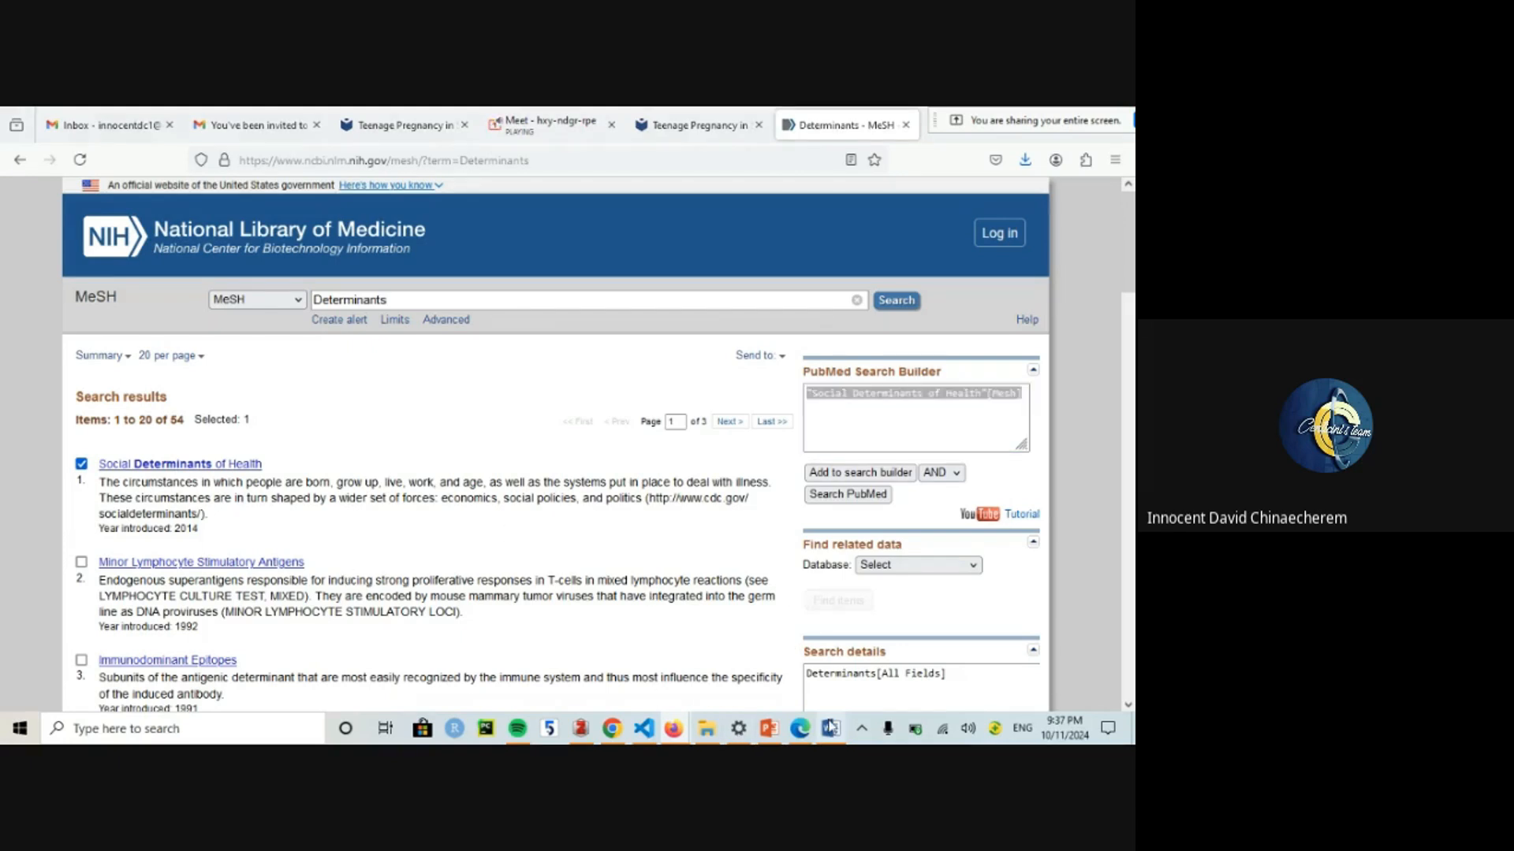
{"action": "left_click", "coordinate": [673, 728]}
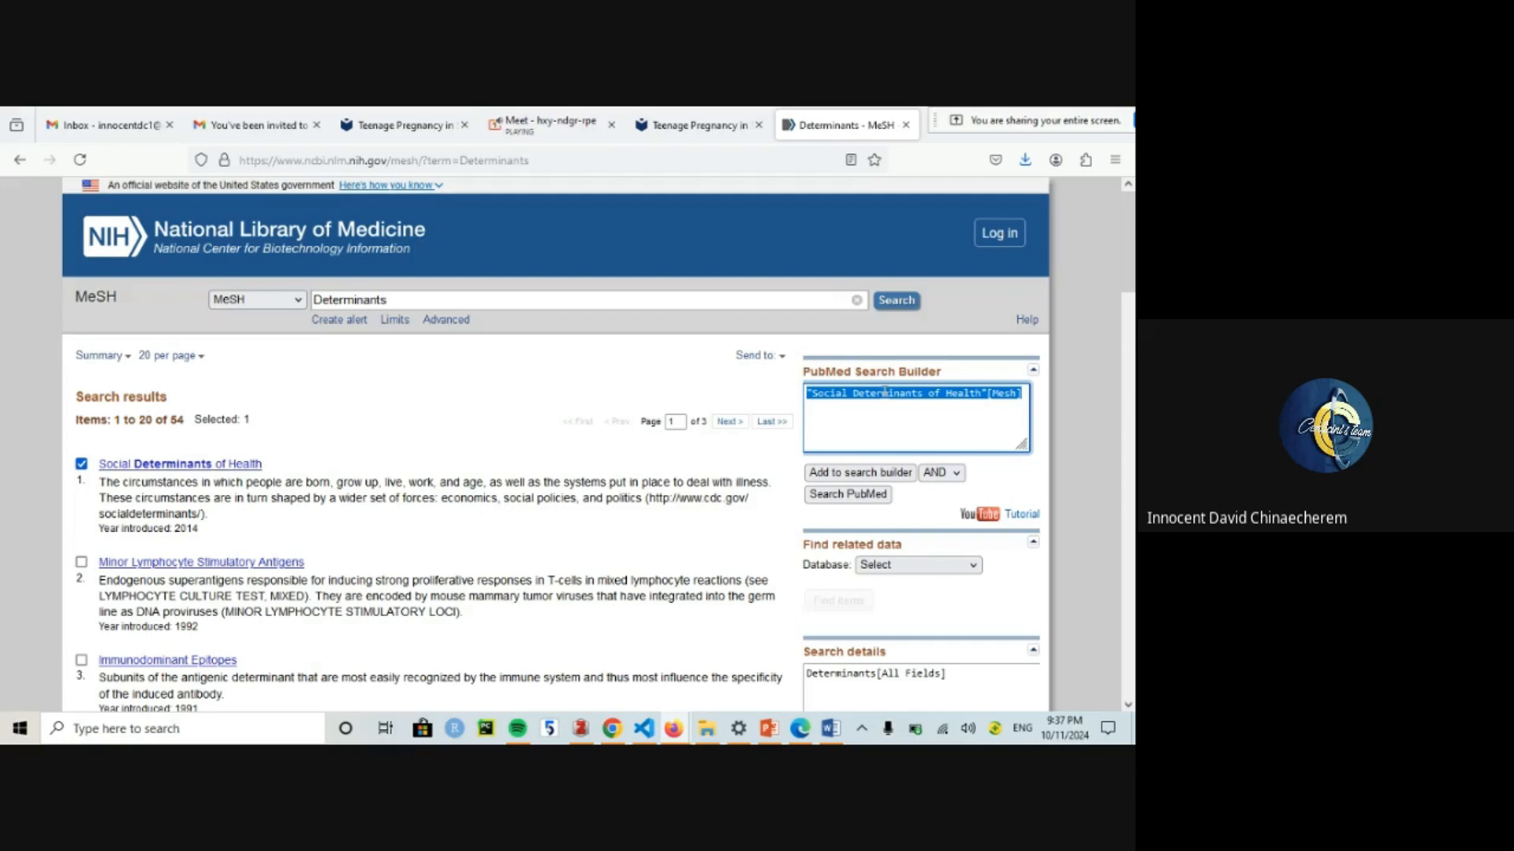
{"action": "left_click", "coordinate": [830, 729]}
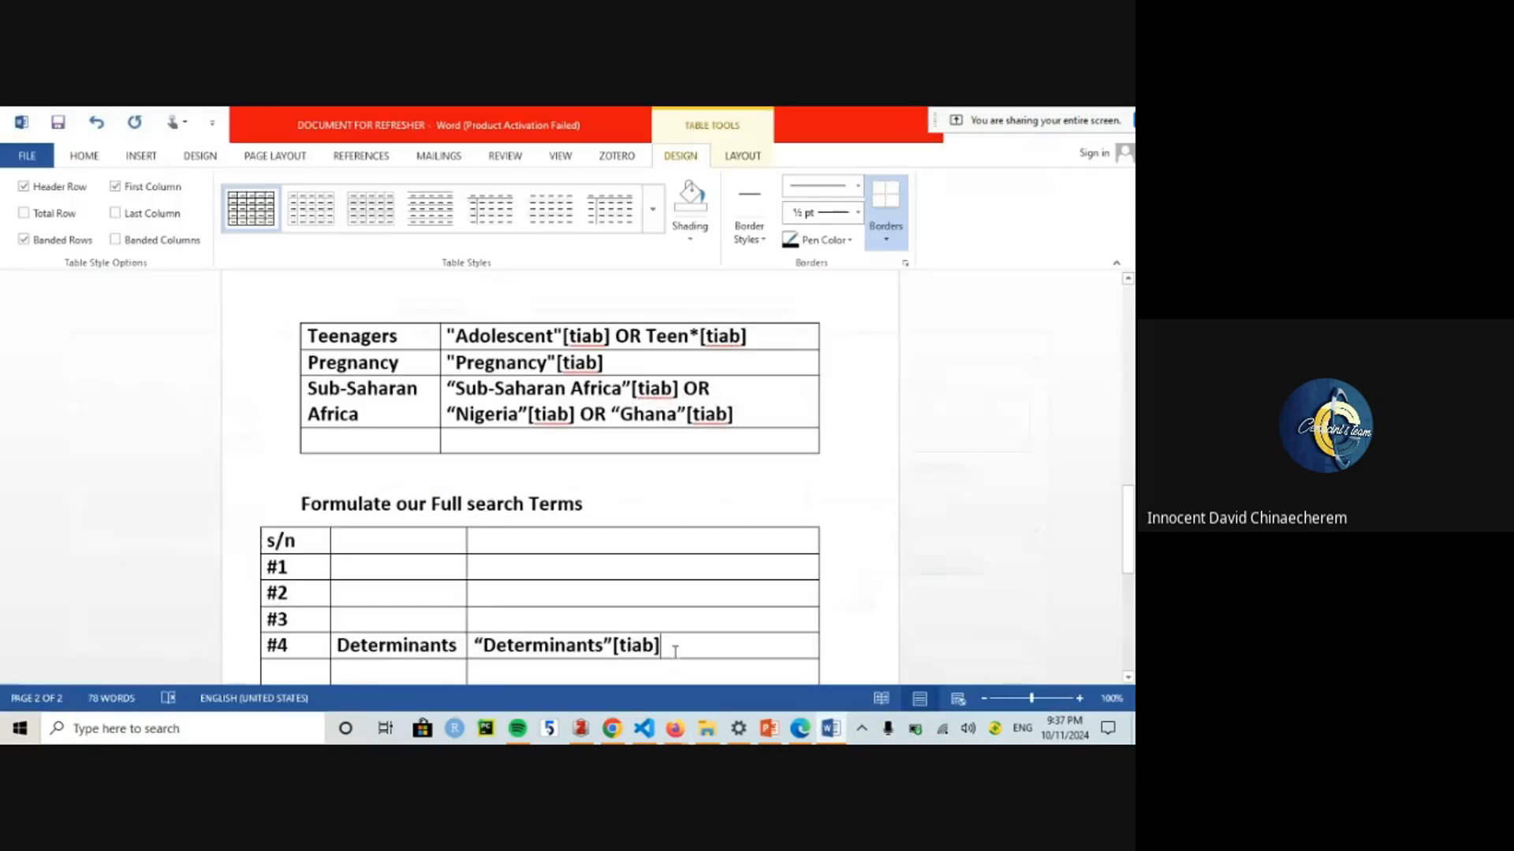
{"action": "scroll", "coordinate": [429, 471], "scroll_direction": "up", "scroll_amount": 5}
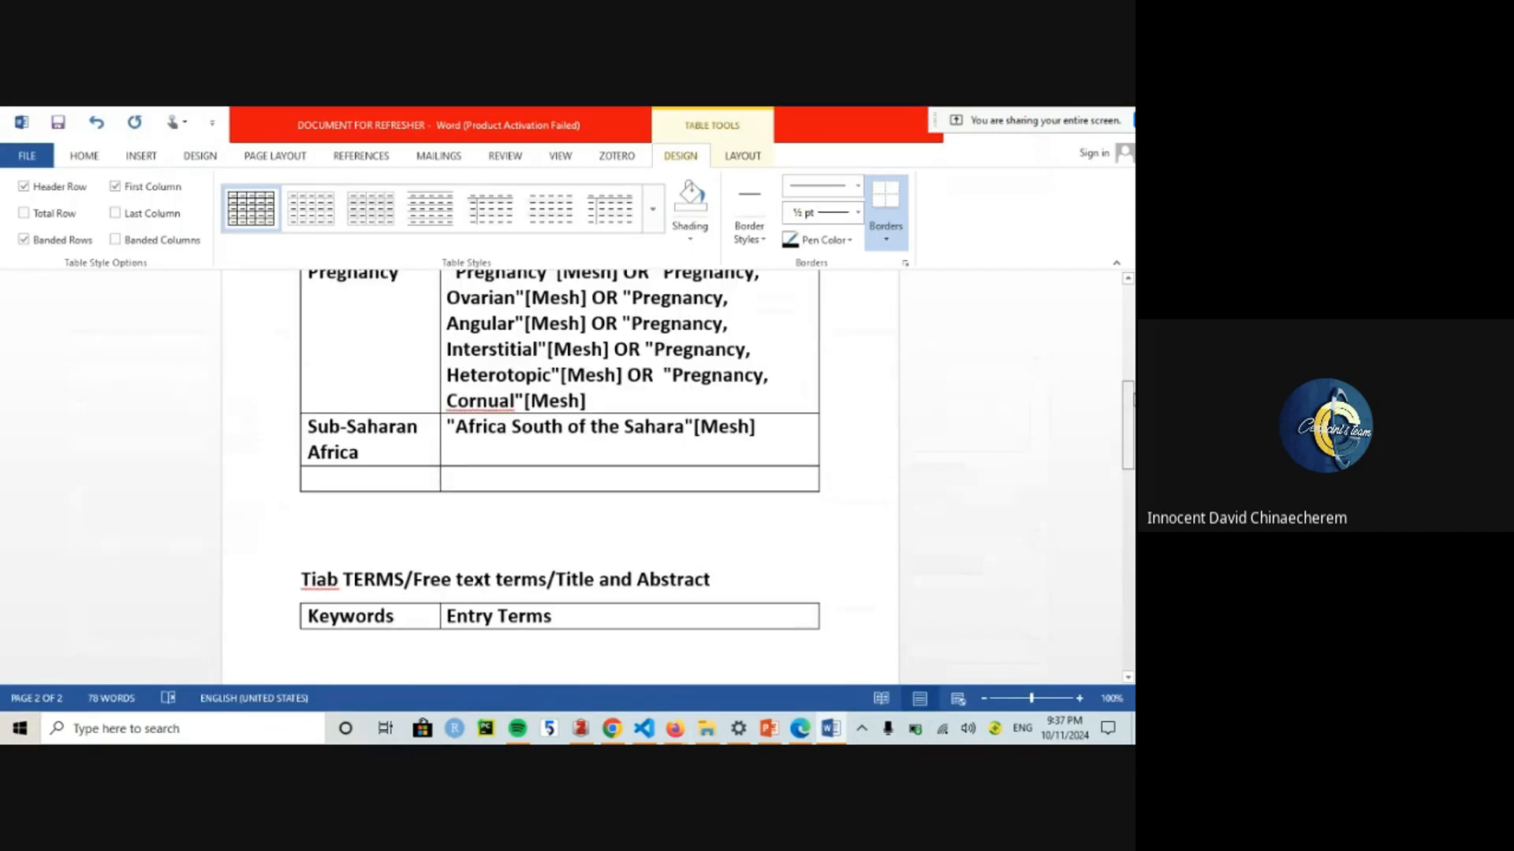
Step: Add a Determinants row holding "Social Determinants of Health"[Mesh] to the last table row
{"action": "scroll", "coordinate": [338, 493], "scroll_direction": "down", "scroll_amount": 6}
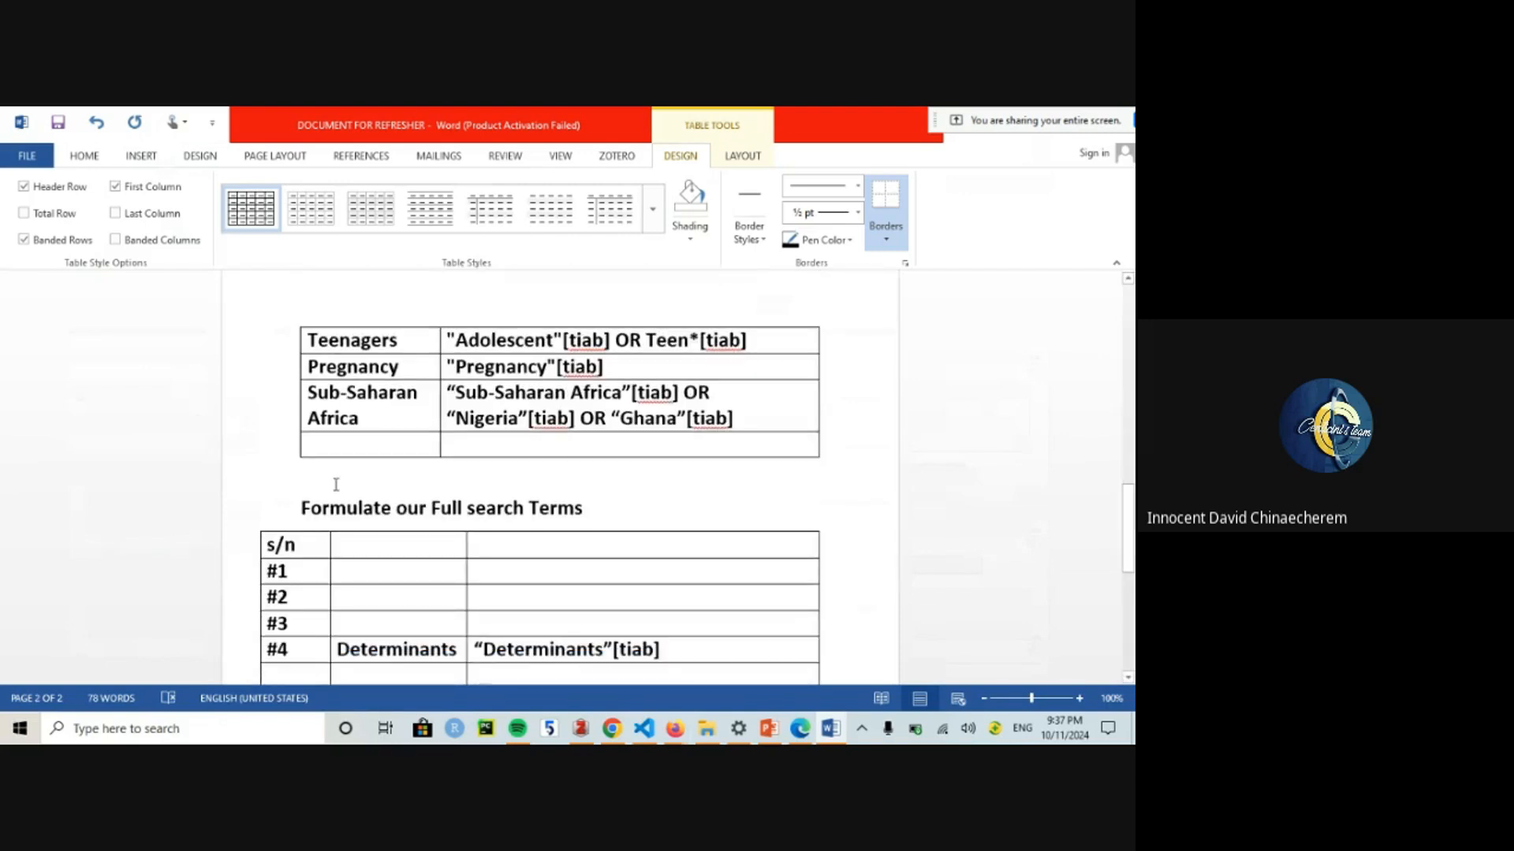
{"action": "left_click", "coordinate": [392, 444]}
{"action": "type", "text": "Determinants"}
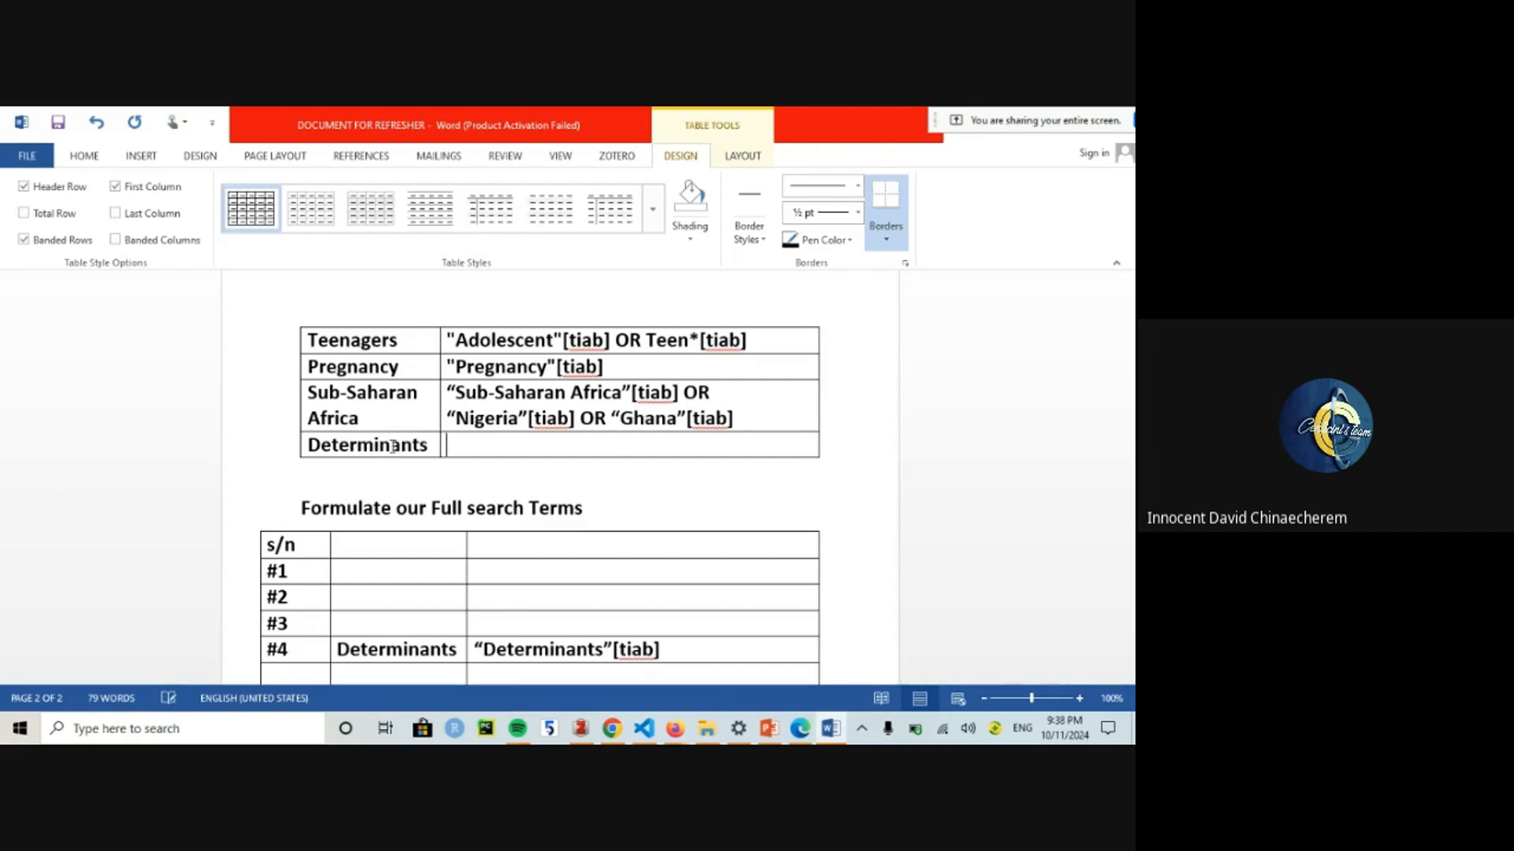
{"action": "key", "text": "ctrl+v"}
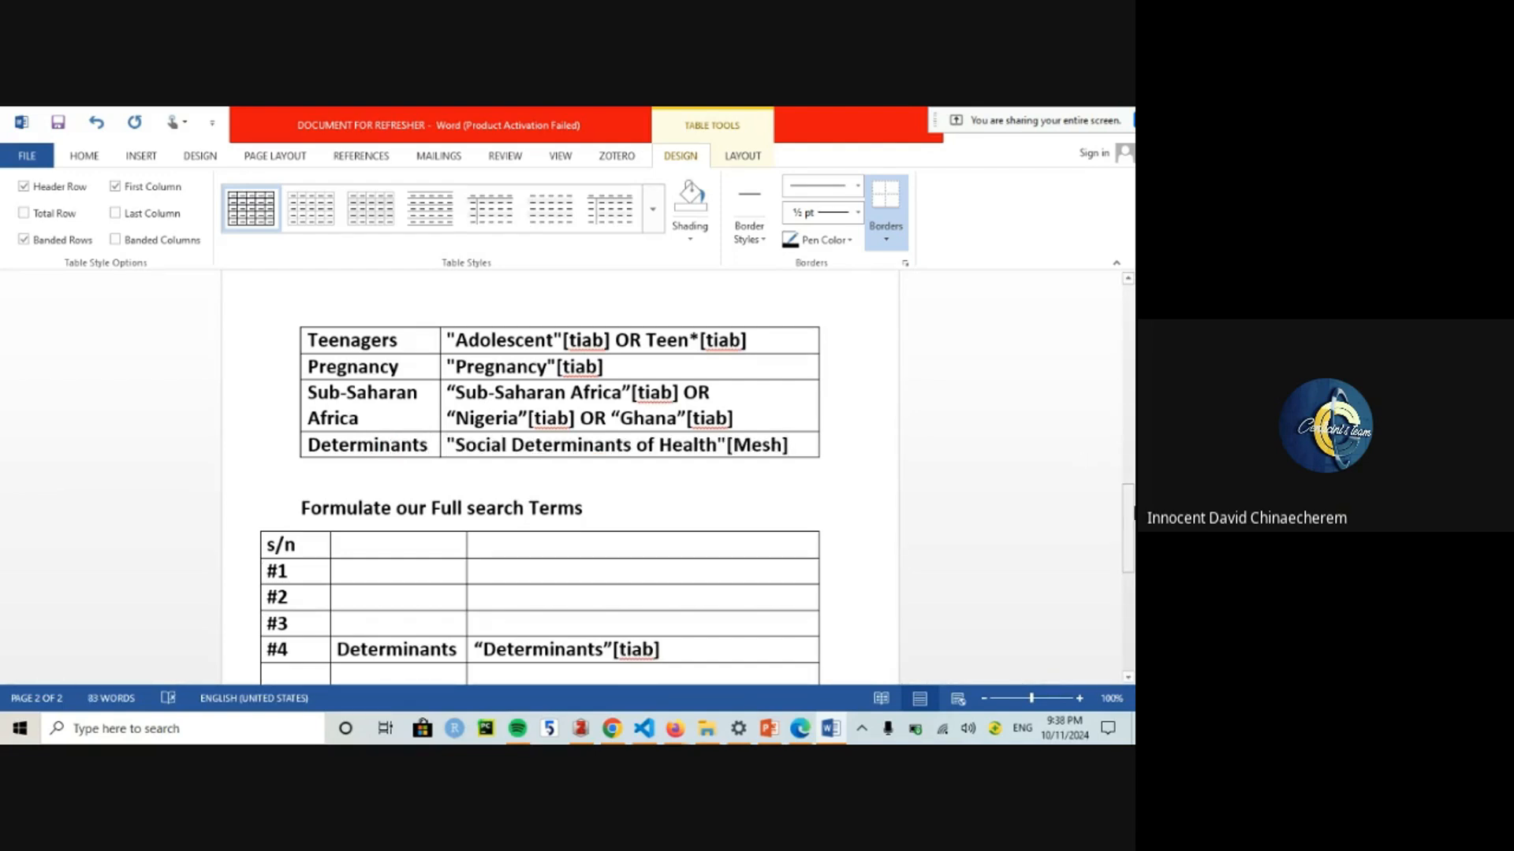
Step: Undo an accidental table-border shift and scroll back to the MESH TERMS table
{"action": "left_click_drag", "start_coordinate": [1128, 527], "coordinate": [1132, 366]}
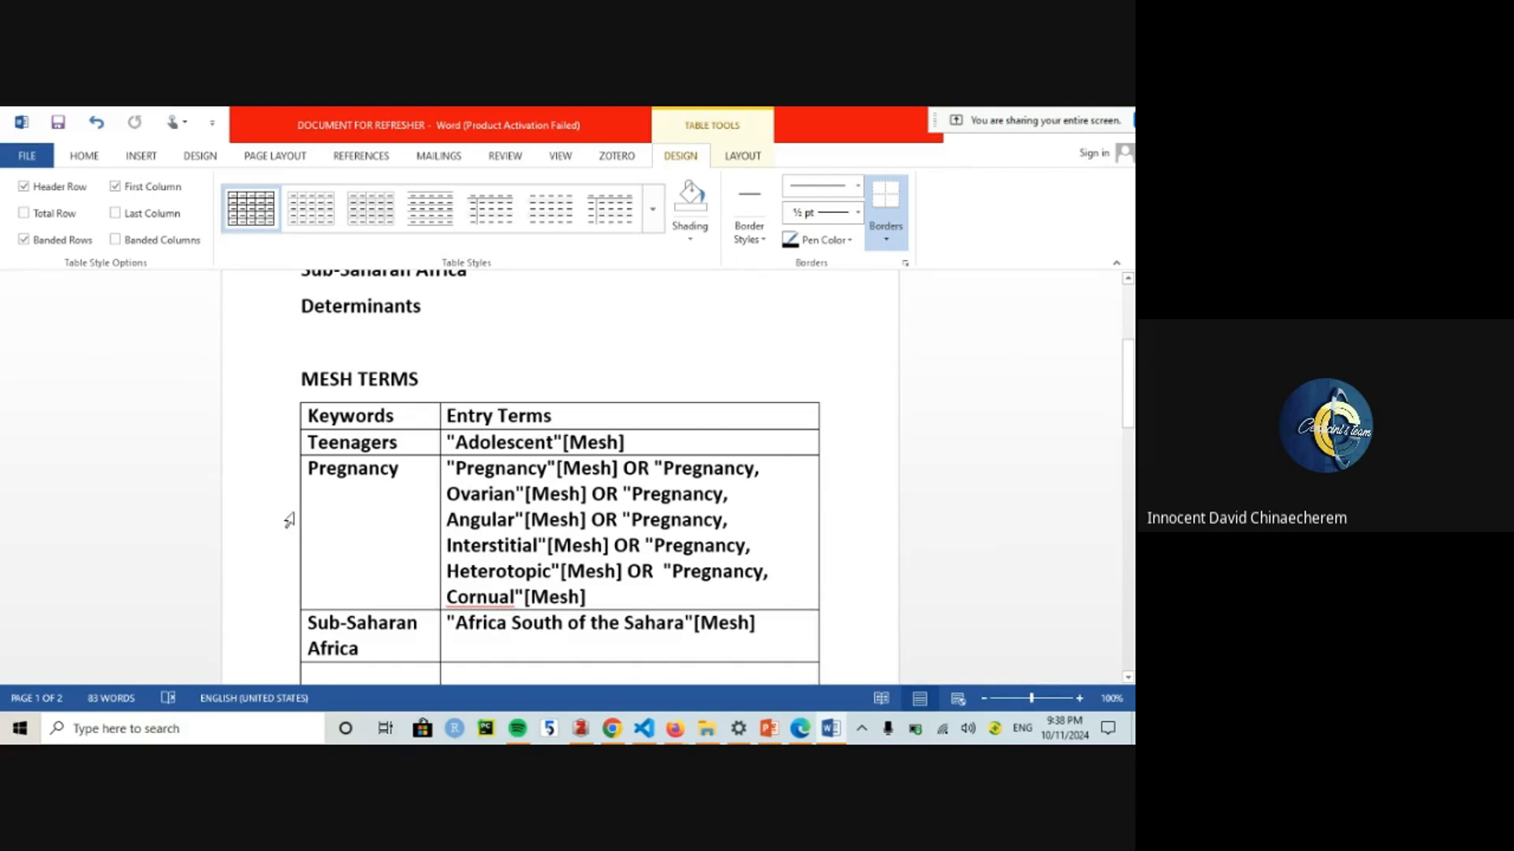
{"action": "left_click_drag", "start_coordinate": [299, 513], "coordinate": [232, 511]}
{"action": "key", "text": "ctrl+z"}
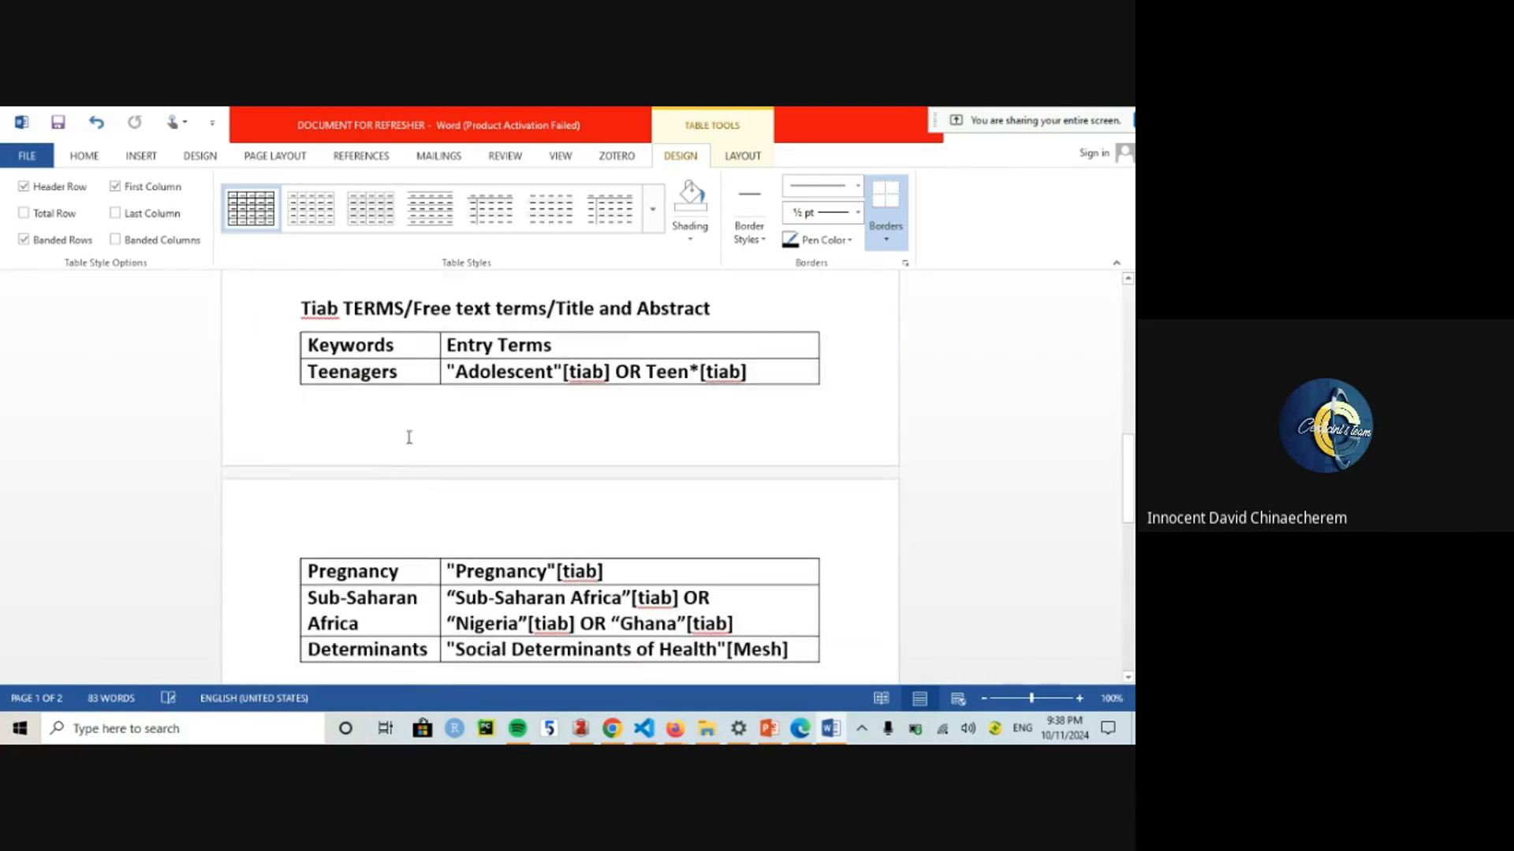
{"action": "left_click", "coordinate": [1133, 374]}
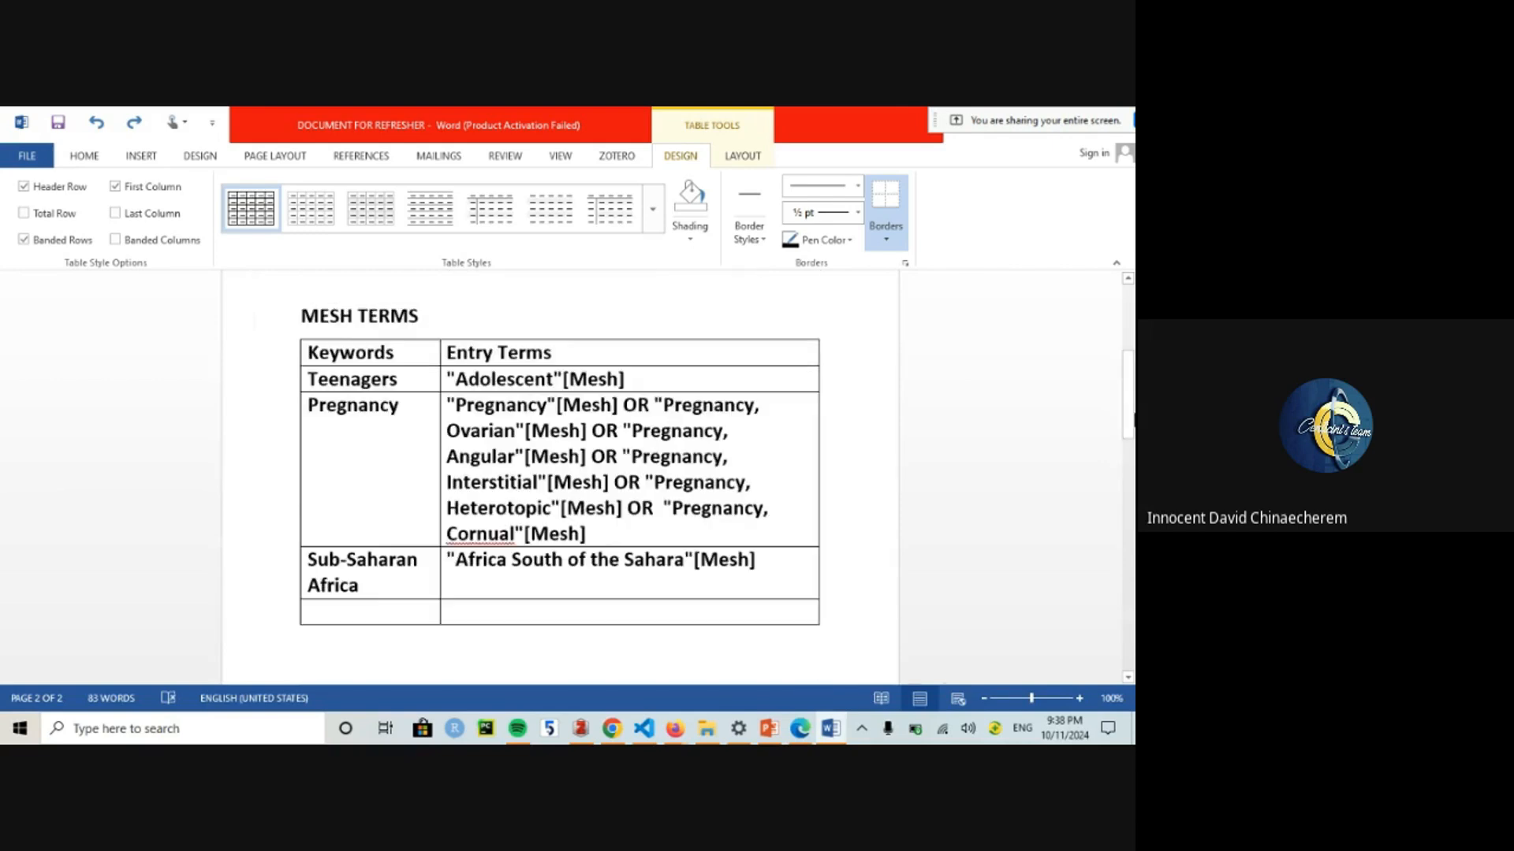
{"action": "left_click_drag", "start_coordinate": [1133, 424], "coordinate": [1134, 494]}
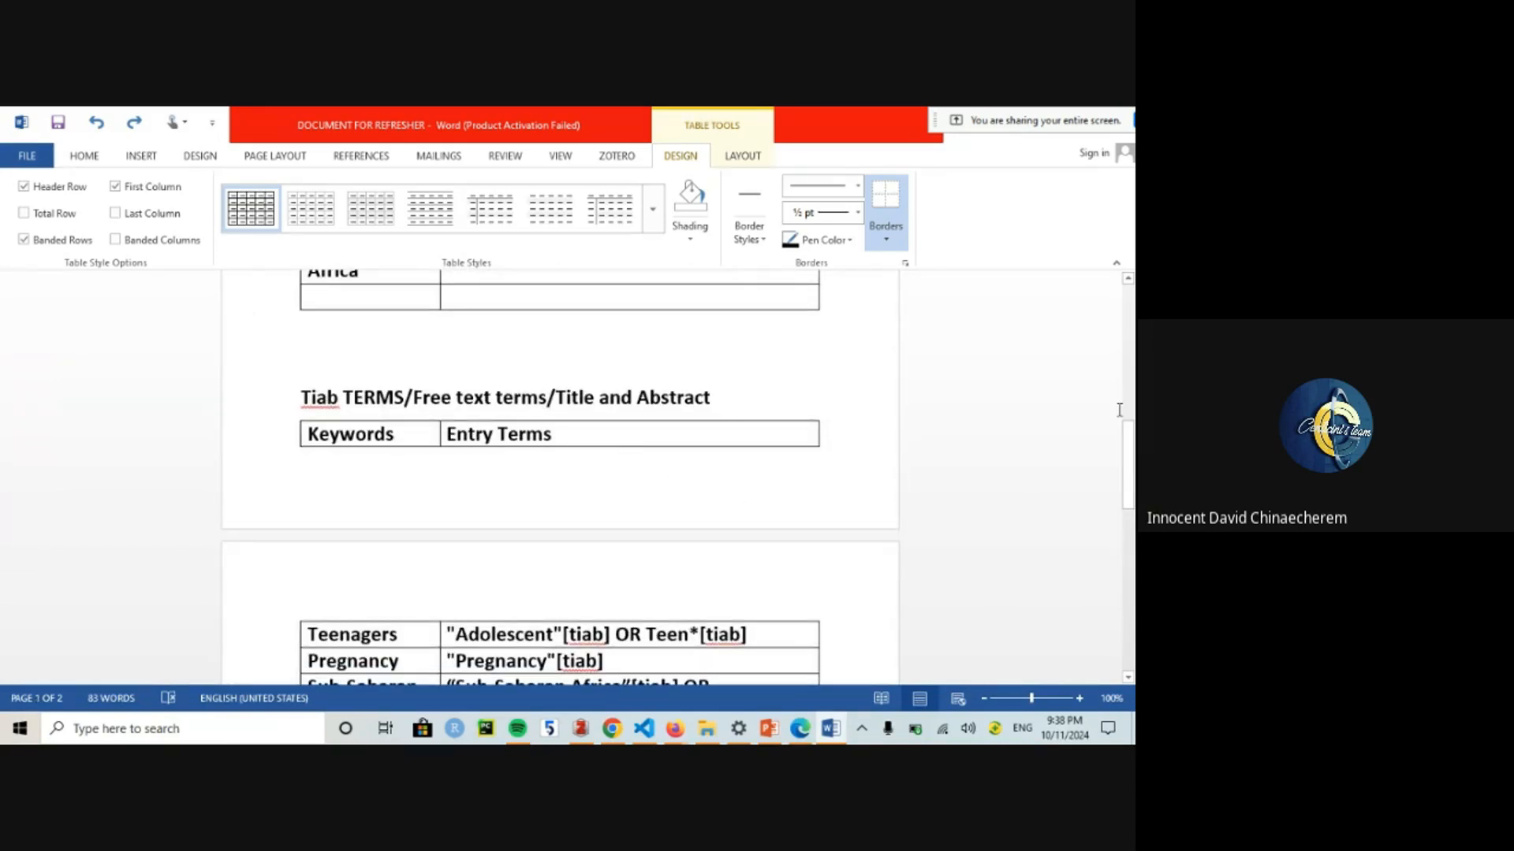
{"action": "left_click_drag", "start_coordinate": [1128, 426], "coordinate": [1128, 499]}
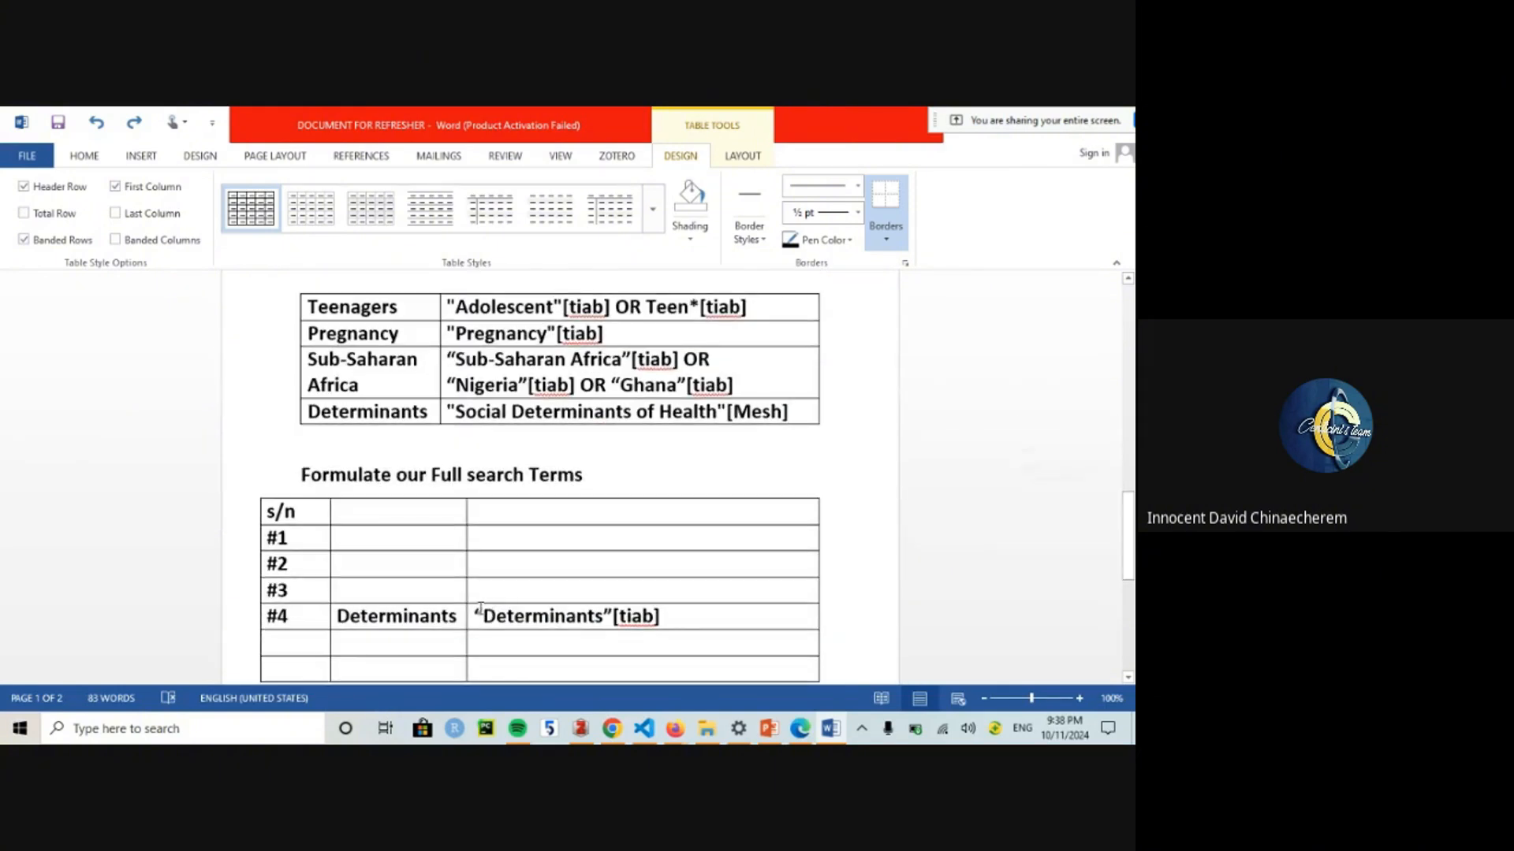
Step: Enter Teenagers in row #1 and type the Primary Keywords column header
{"action": "left_click", "coordinate": [358, 539]}
{"action": "type", "text": "Teenagers"}
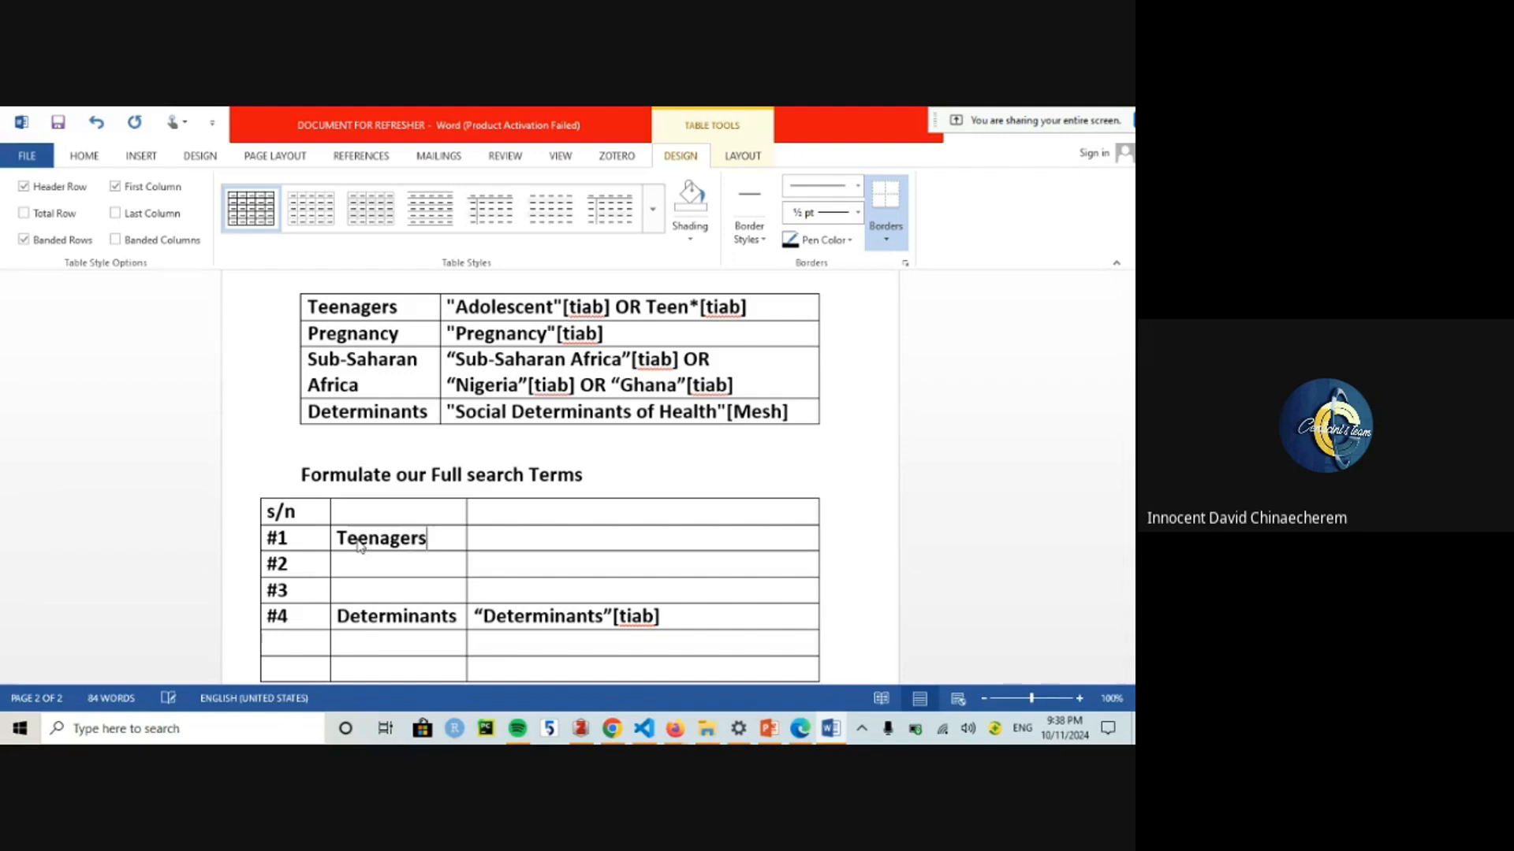
{"action": "type", "text": "Pprimary"}
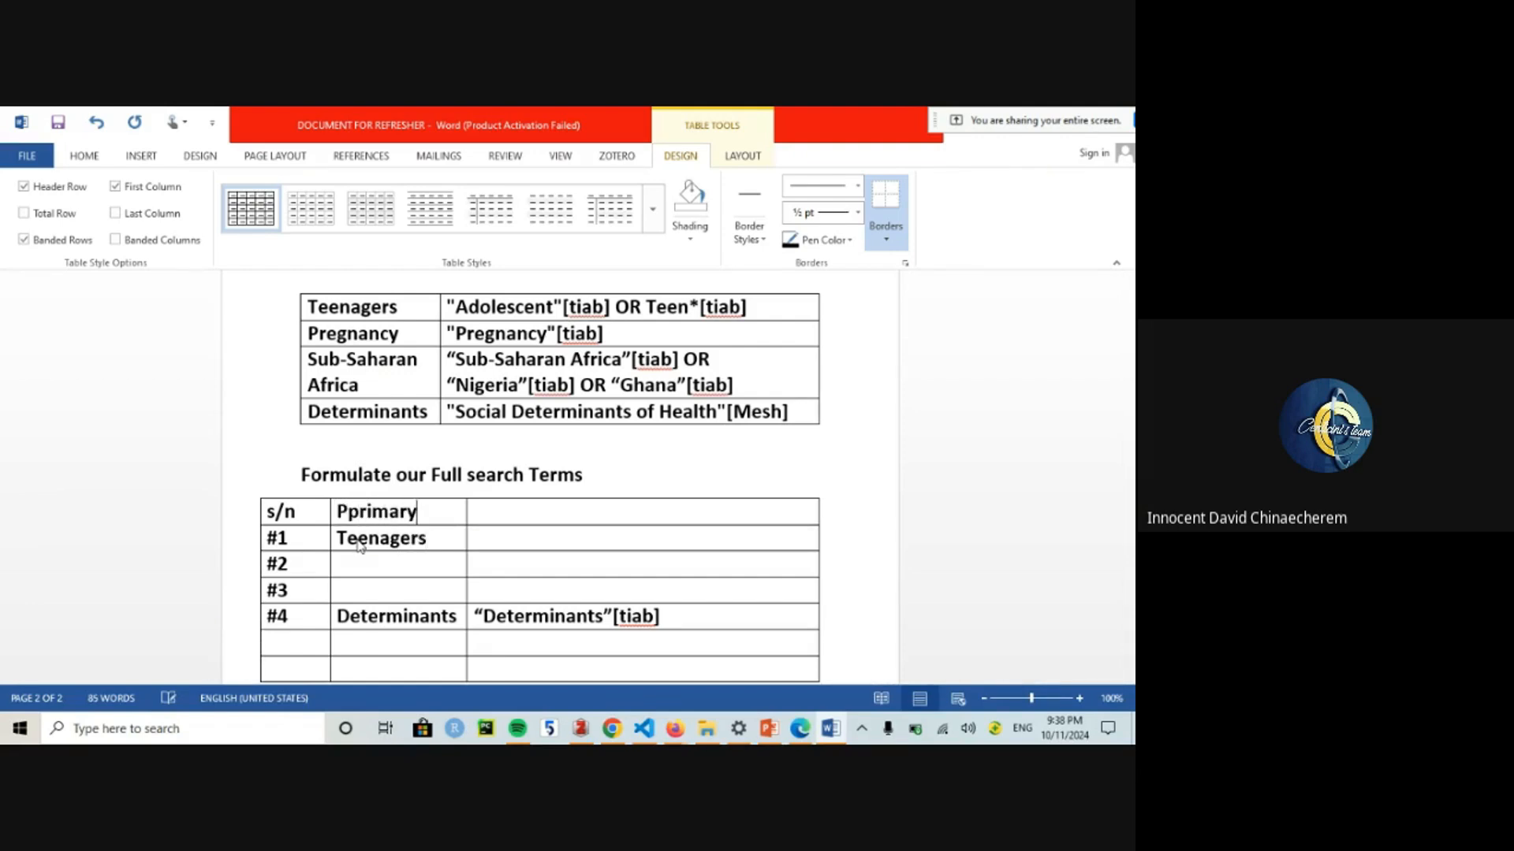
{"action": "key", "text": "BackSpace"}
{"action": "key", "text": "BackSpace"}
{"action": "key", "text": "BackSpace"}
{"action": "key", "text": "BackSpace"}
{"action": "key", "text": "BackSpace"}
{"action": "key", "text": "BackSpace"}
{"action": "key", "text": "BackSpace"}
{"action": "type", "text": "rimary Key"}
{"action": "key", "text": "BackSpace"}
{"action": "key", "text": "BackSpace"}
{"action": "type", "text": "euy"}
{"action": "key", "text": "BackSpace"}
{"action": "key", "text": "BackSpace"}
{"action": "type", "text": "ywors"}
{"action": "key", "text": "Tab"}
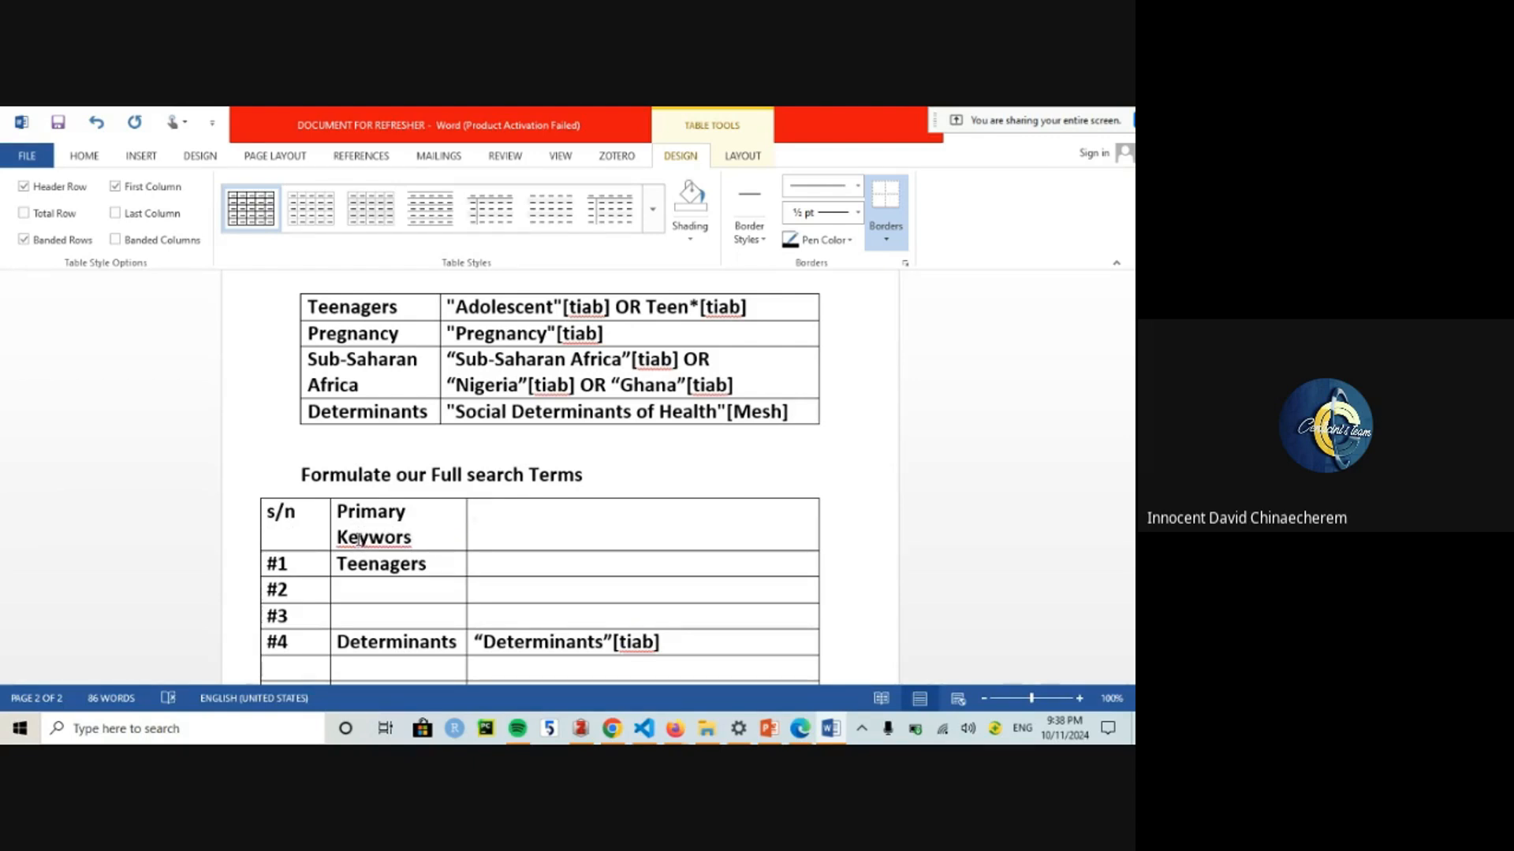
Step: Correct the header to 'Primary Keywords' and narrow the table's third column
{"action": "left_click", "coordinate": [430, 537]}
{"action": "key", "text": "BackSpace"}
{"action": "type", "text": "ds"}
{"action": "left_click_drag", "start_coordinate": [817, 556], "coordinate": [695, 555]}
Step: Insert a column right of the third and head it 'Search Results'
{"action": "right_click", "coordinate": [682, 516]}
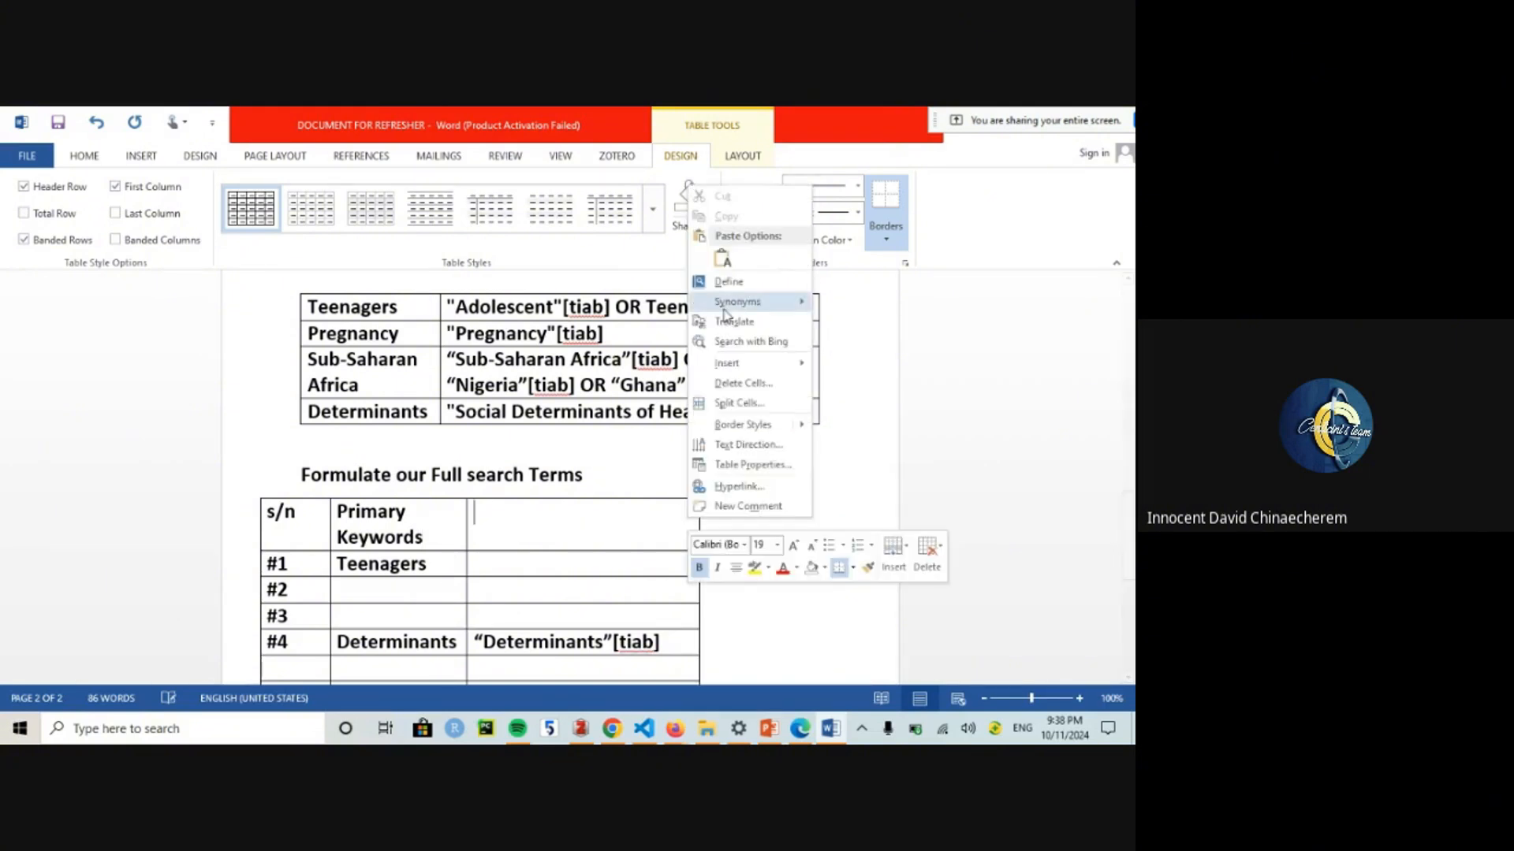
{"action": "mouse_move", "coordinate": [749, 366]}
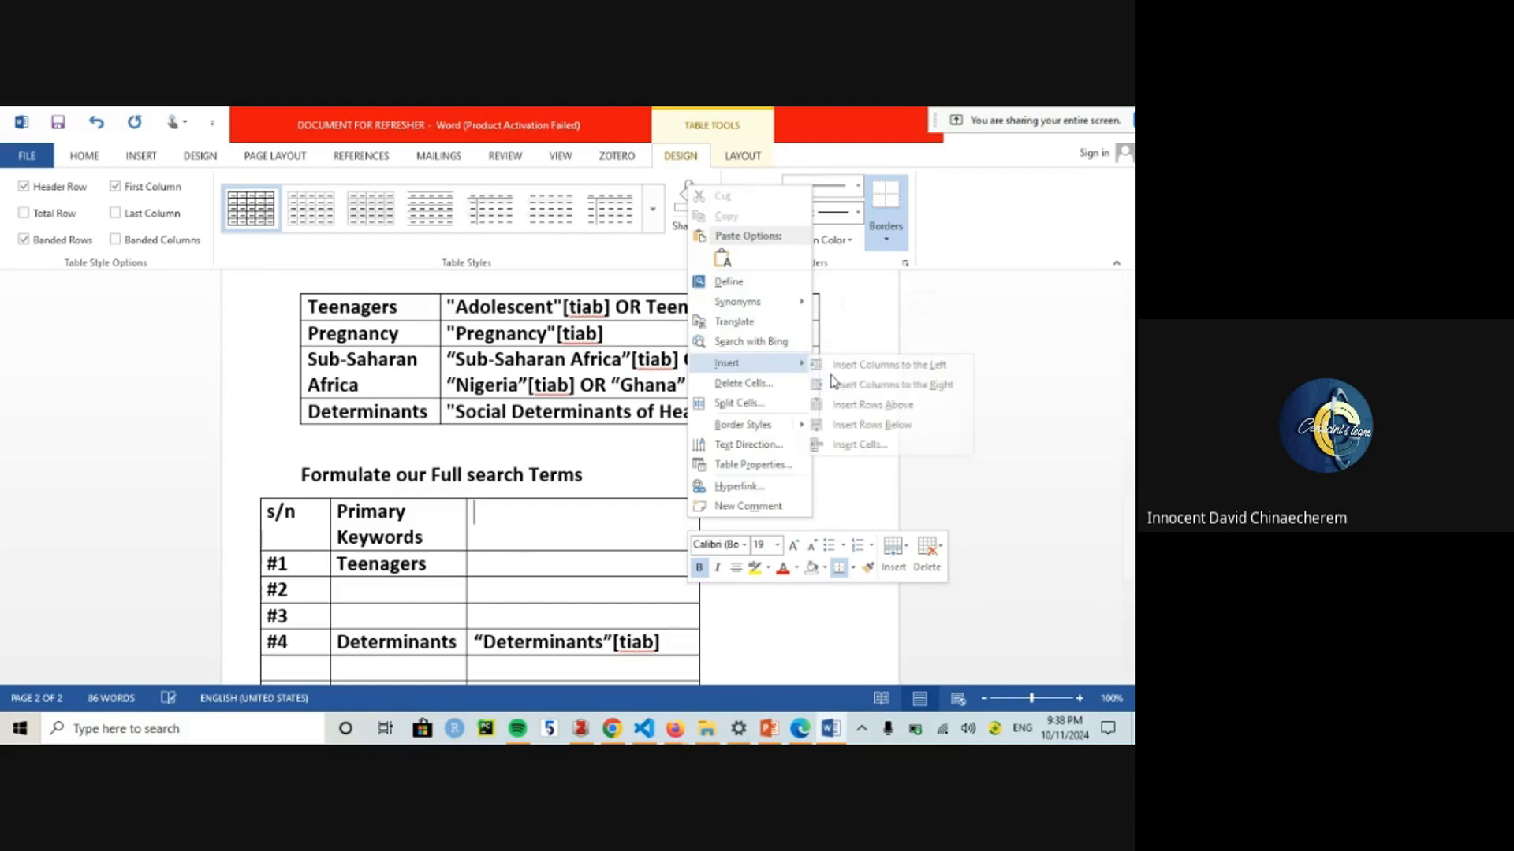
{"action": "left_click", "coordinate": [881, 385]}
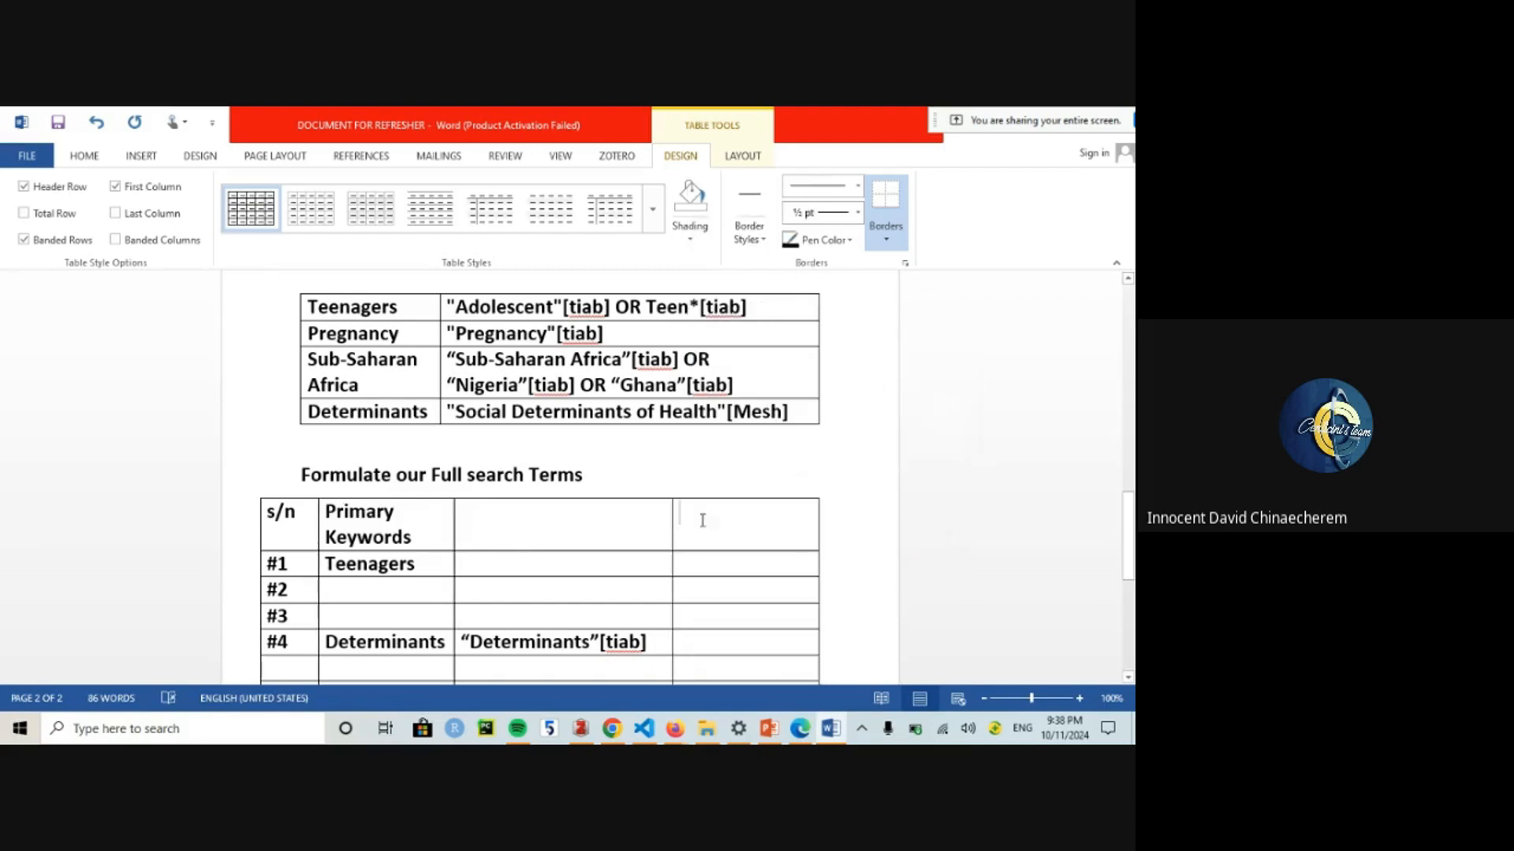
{"action": "left_click", "coordinate": [698, 510]}
{"action": "type", "text": "Search Results"}
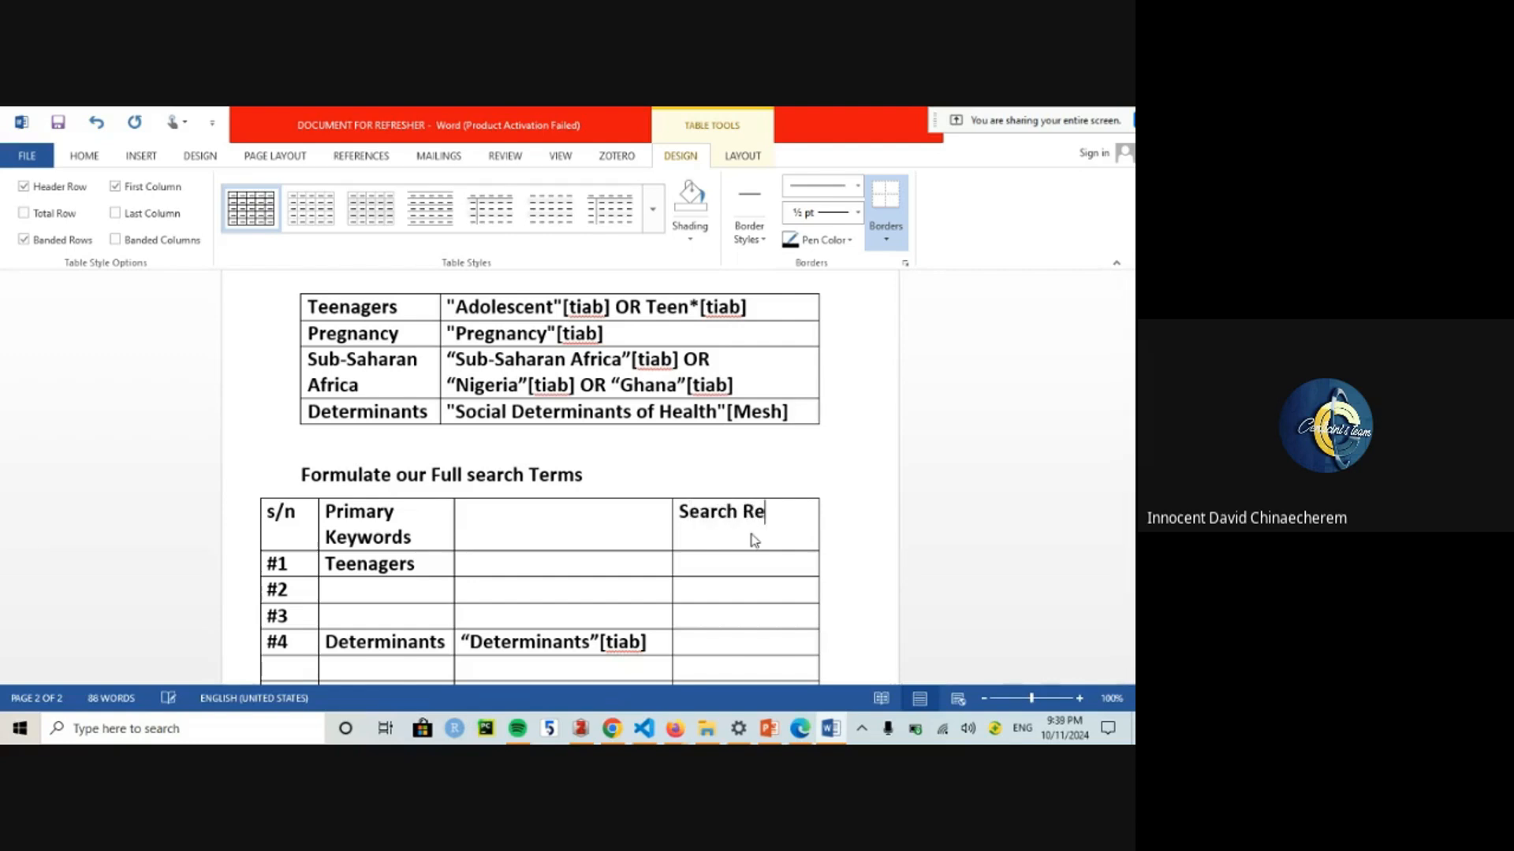
Step: Head the third column 'MeSH/Freetext terms'
{"action": "left_click", "coordinate": [637, 523]}
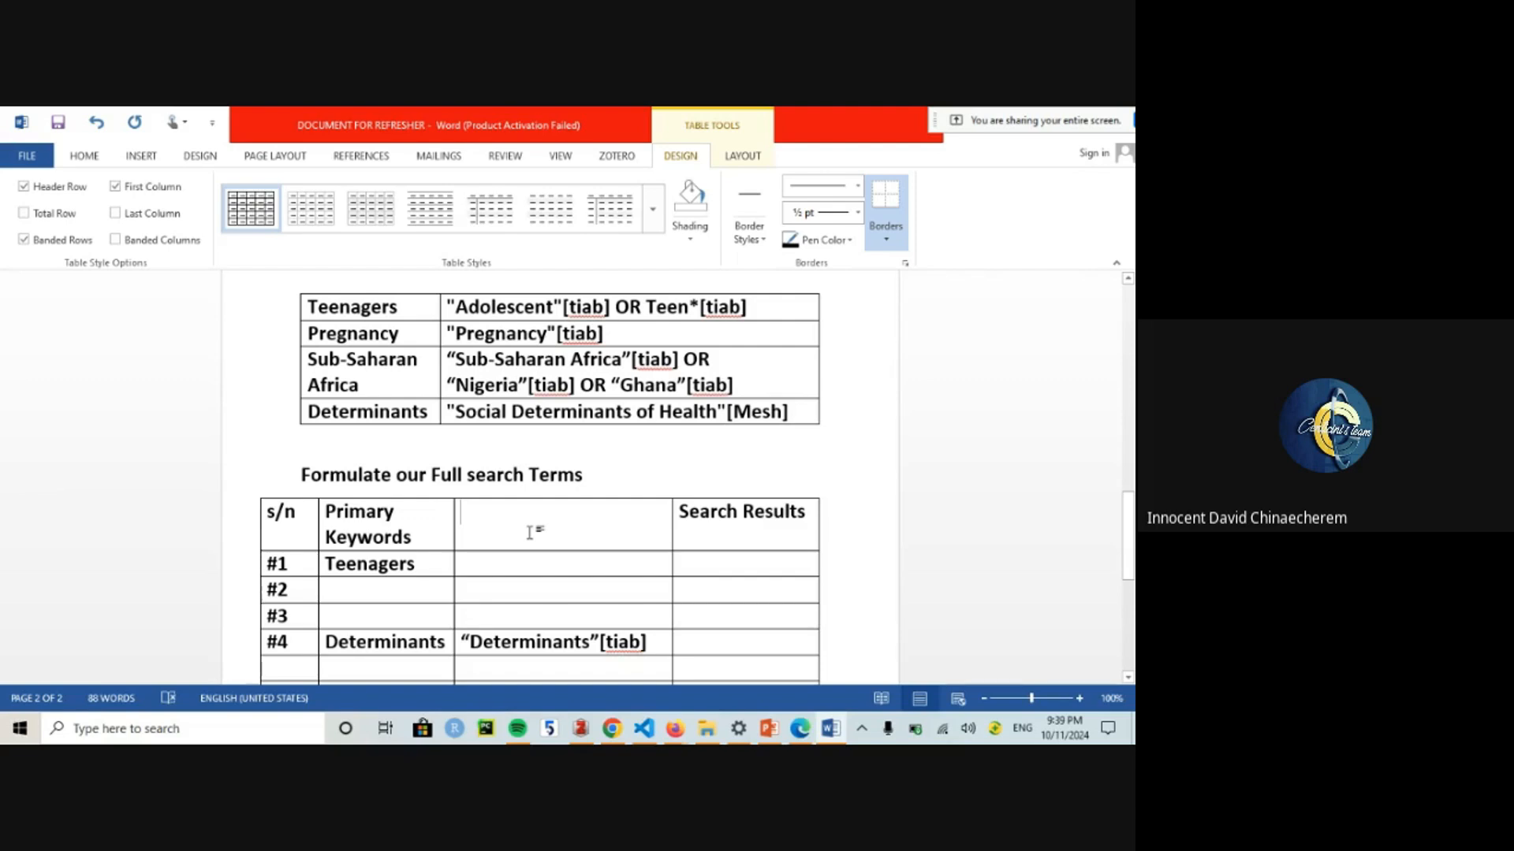
{"action": "type", "text": "Joini"}
{"action": "key", "text": "BackSpace"}
{"action": "key", "text": "BackSpace"}
{"action": "key", "text": "BackSpace"}
{"action": "key", "text": "BackSpace"}
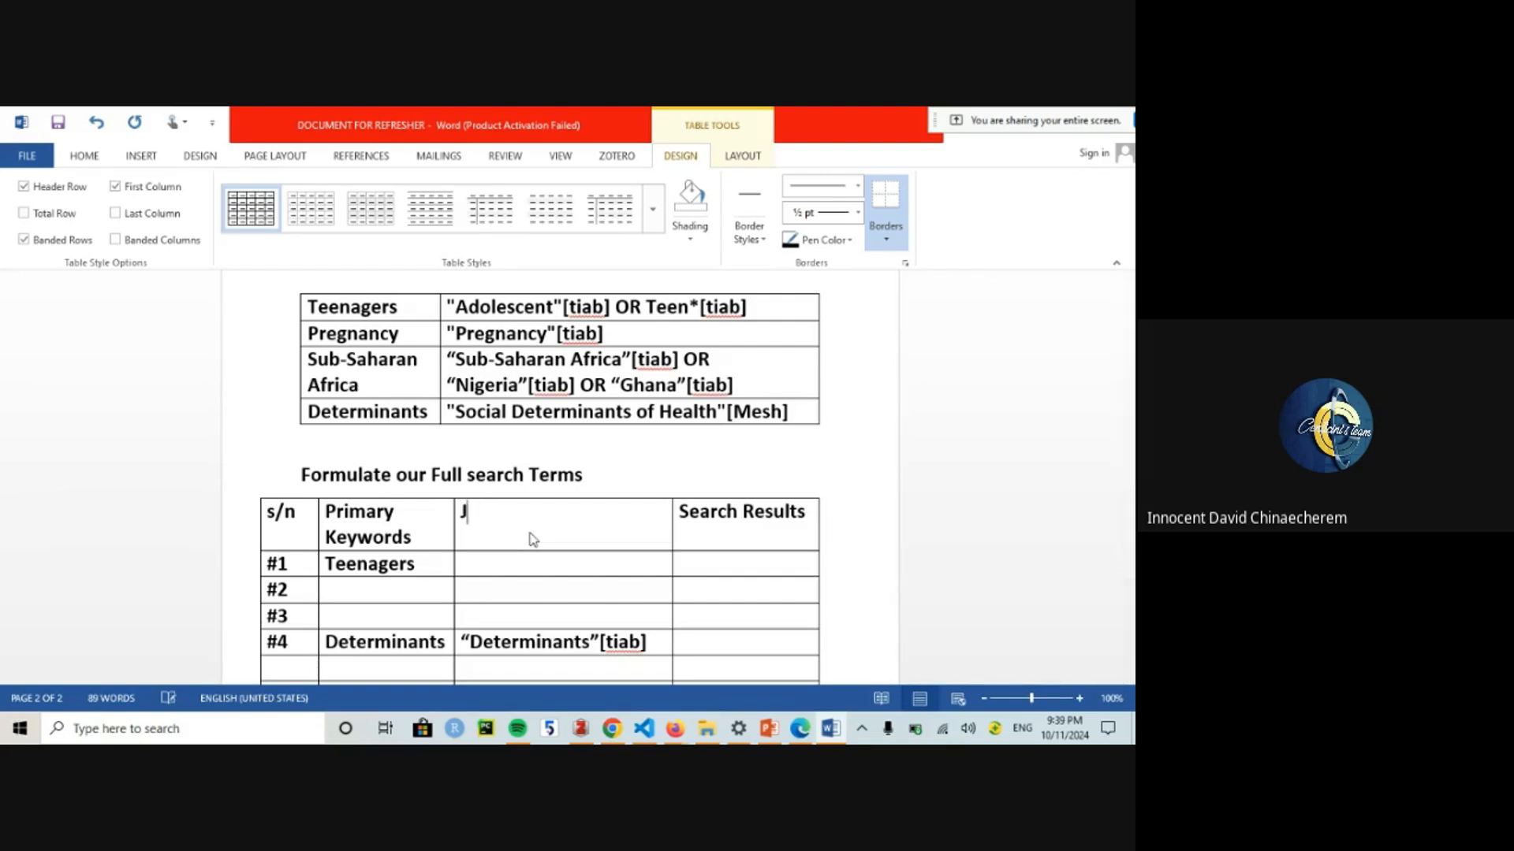
{"action": "type", "text": "MESH"}
{"action": "key", "text": "BackSpace"}
{"action": "key", "text": "BackSpace"}
{"action": "type", "text": "SH/Freetext"}
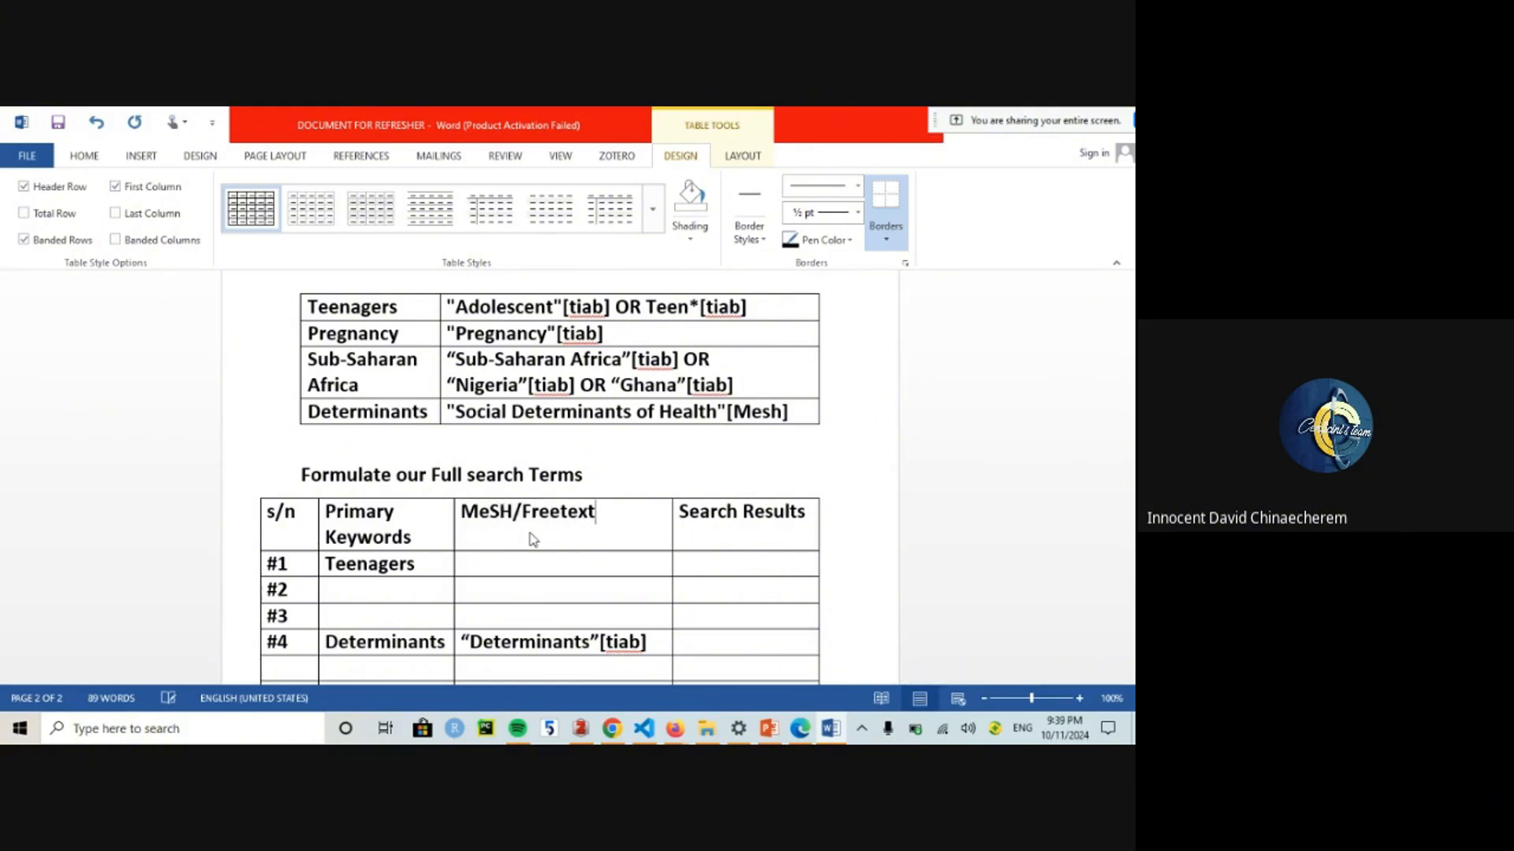
{"action": "type", "text": " terms"}
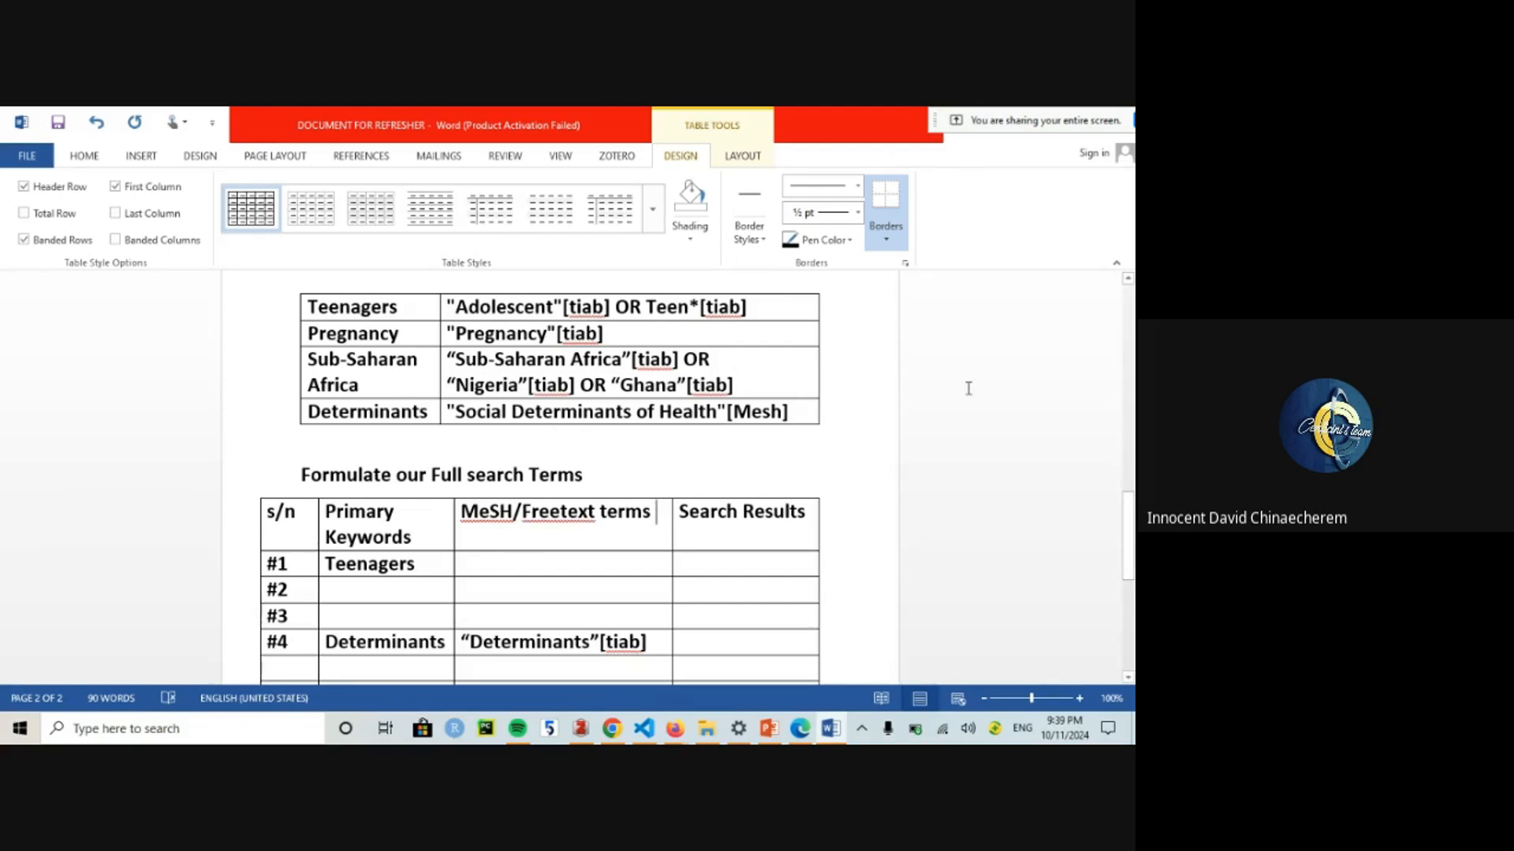
Step: Copy "Adolescent"[Mesh] into row #1's search-terms cell followed by OR
{"action": "scroll", "coordinate": [1058, 427], "scroll_direction": "up", "scroll_amount": 10}
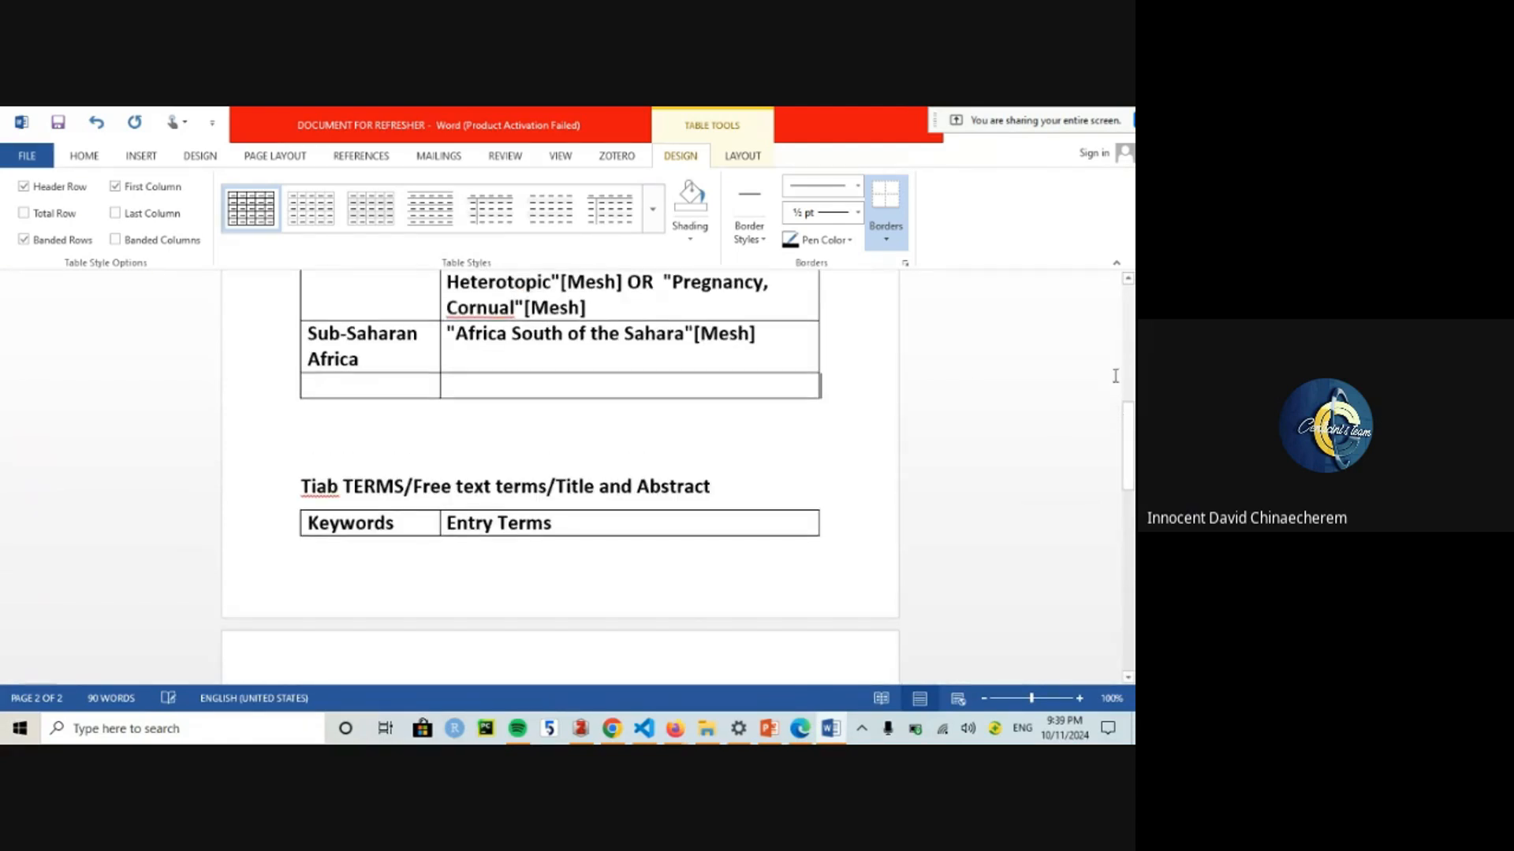
{"action": "scroll", "coordinate": [1057, 442], "scroll_direction": "up", "scroll_amount": 5}
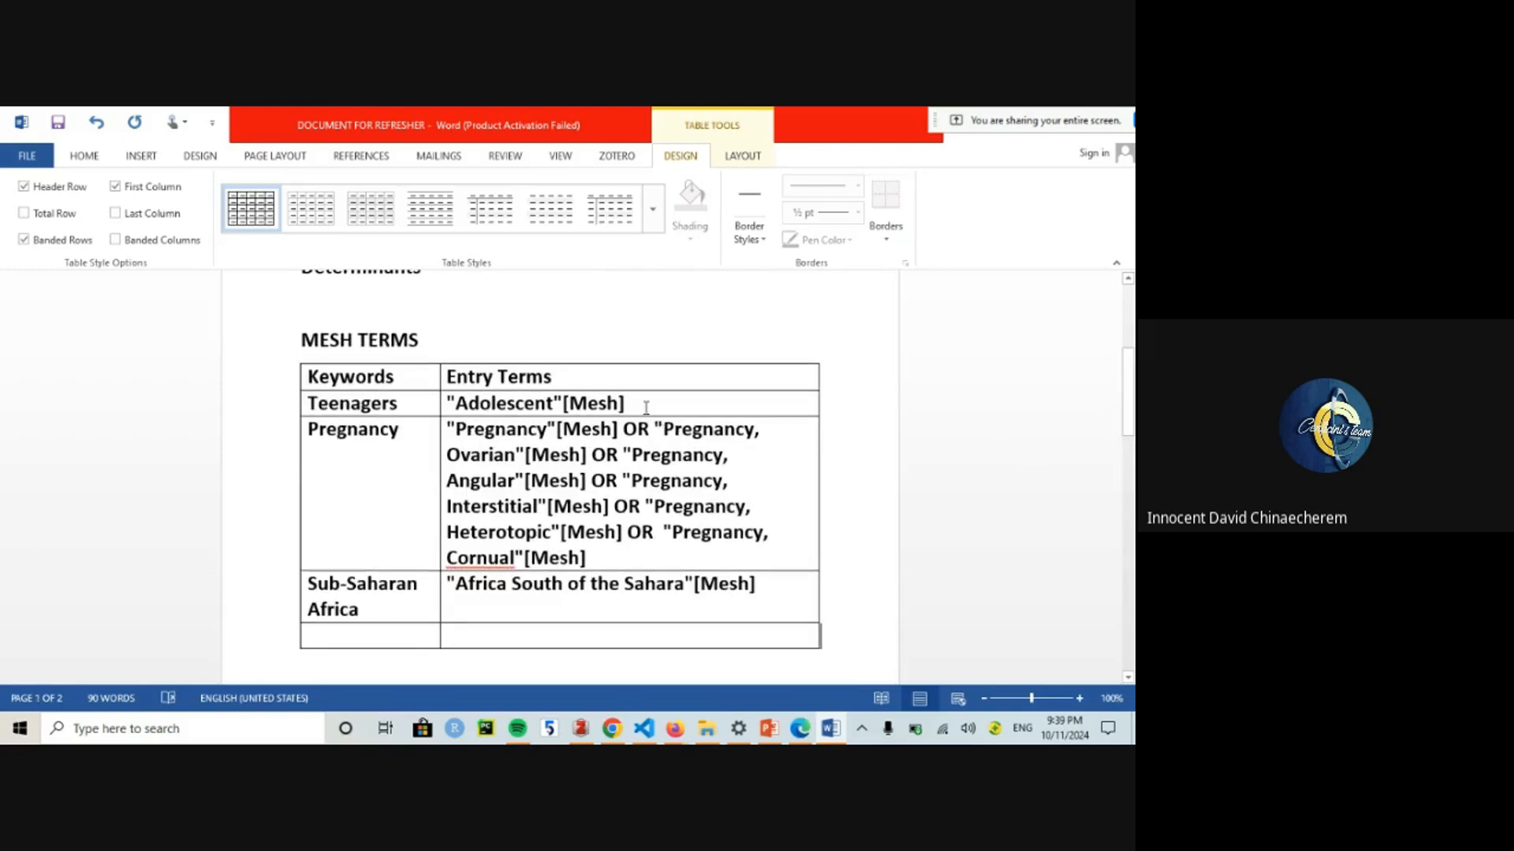
{"action": "left_click_drag", "start_coordinate": [646, 408], "coordinate": [451, 413]}
{"action": "key", "text": "ctrl+c"}
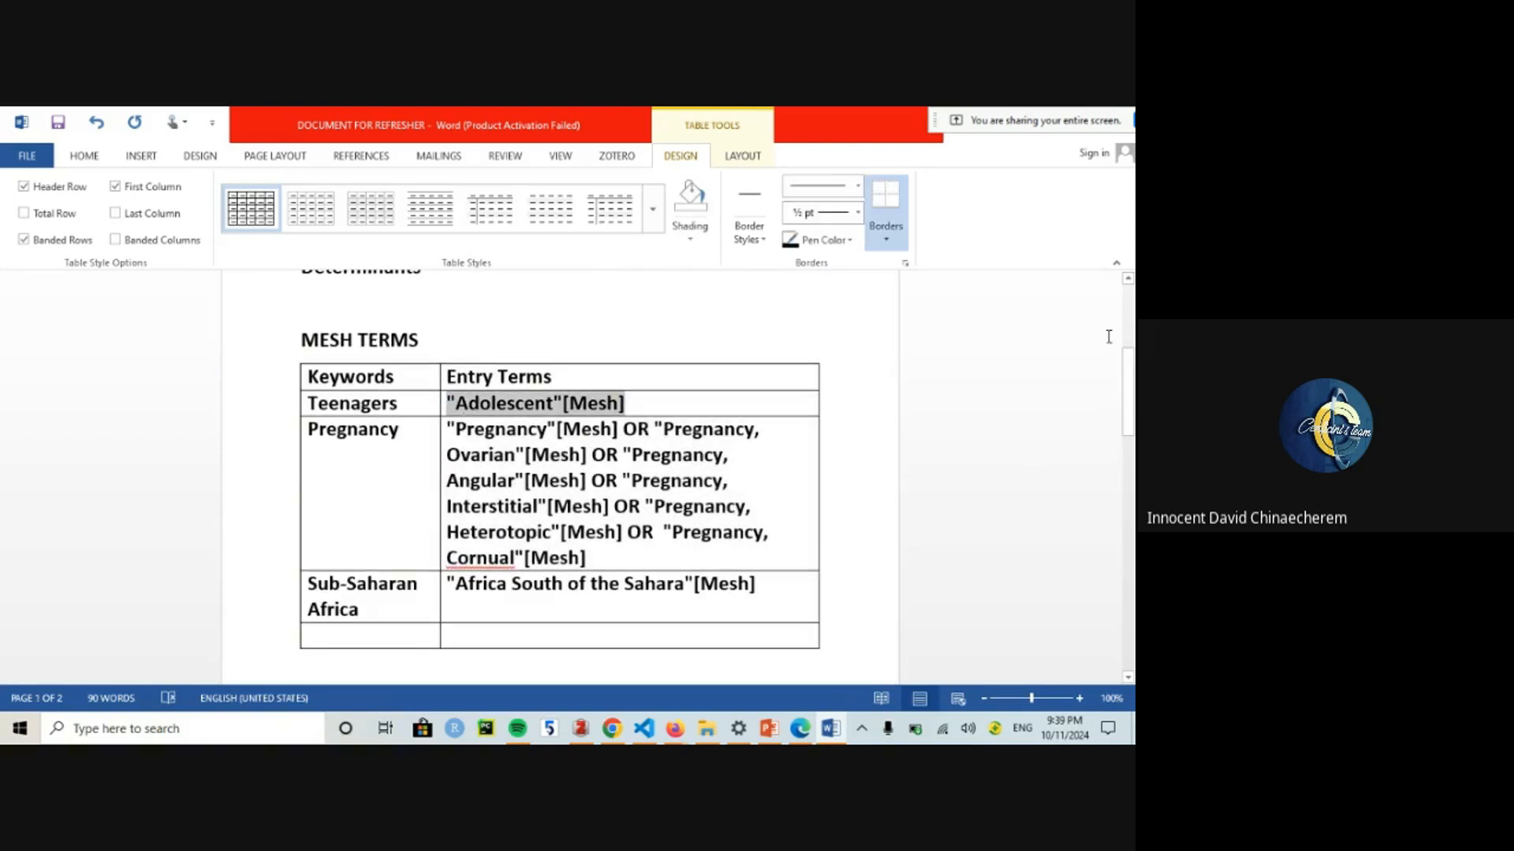
{"action": "left_click_drag", "start_coordinate": [1128, 392], "coordinate": [1129, 518]}
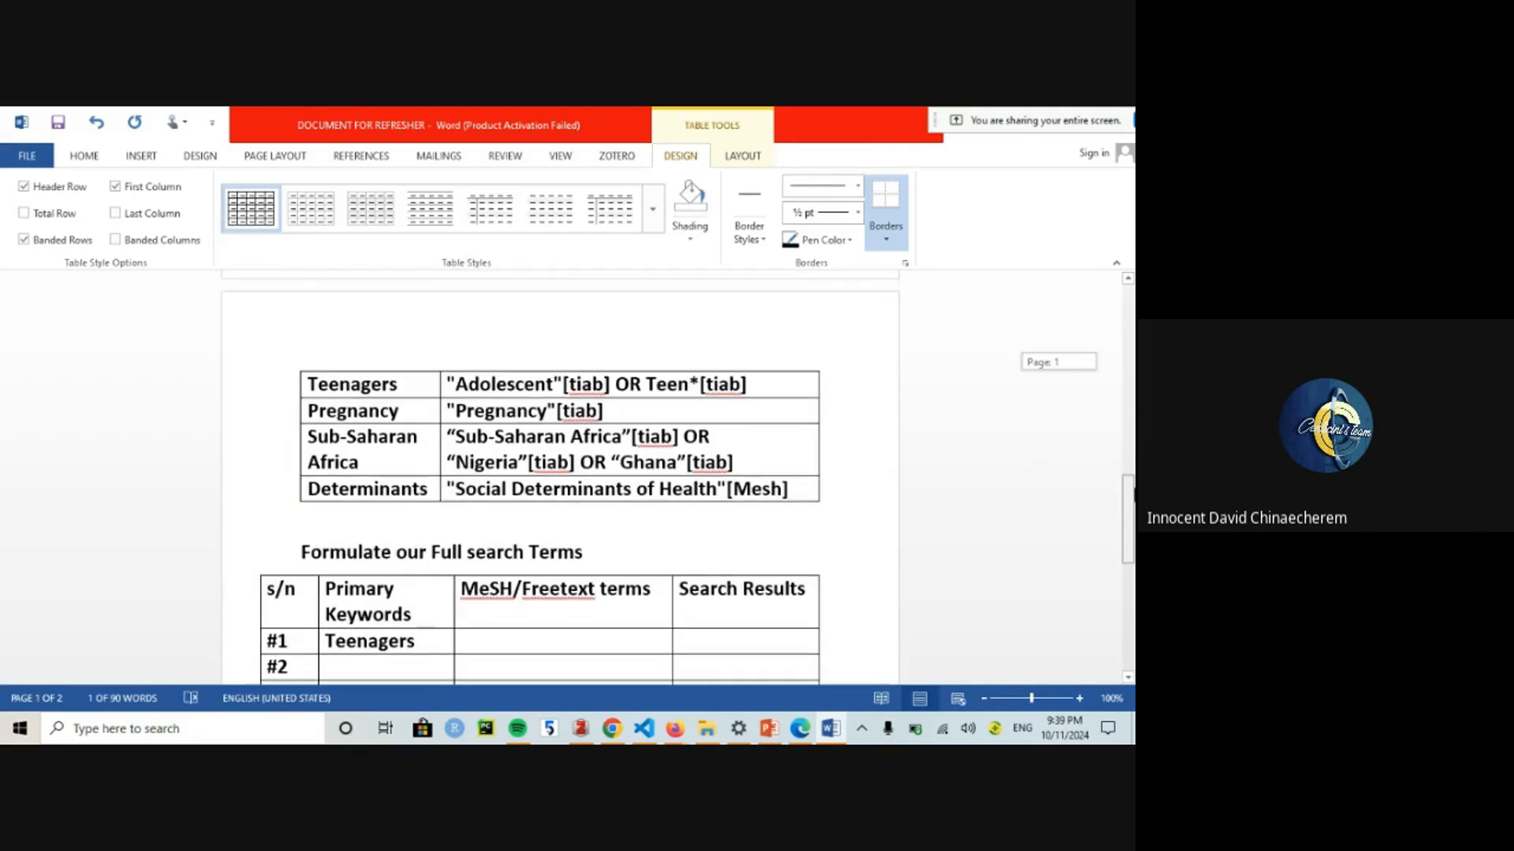
{"action": "left_click", "coordinate": [498, 641]}
{"action": "key", "text": "ctrl+v"}
{"action": "type", "text": "O"}
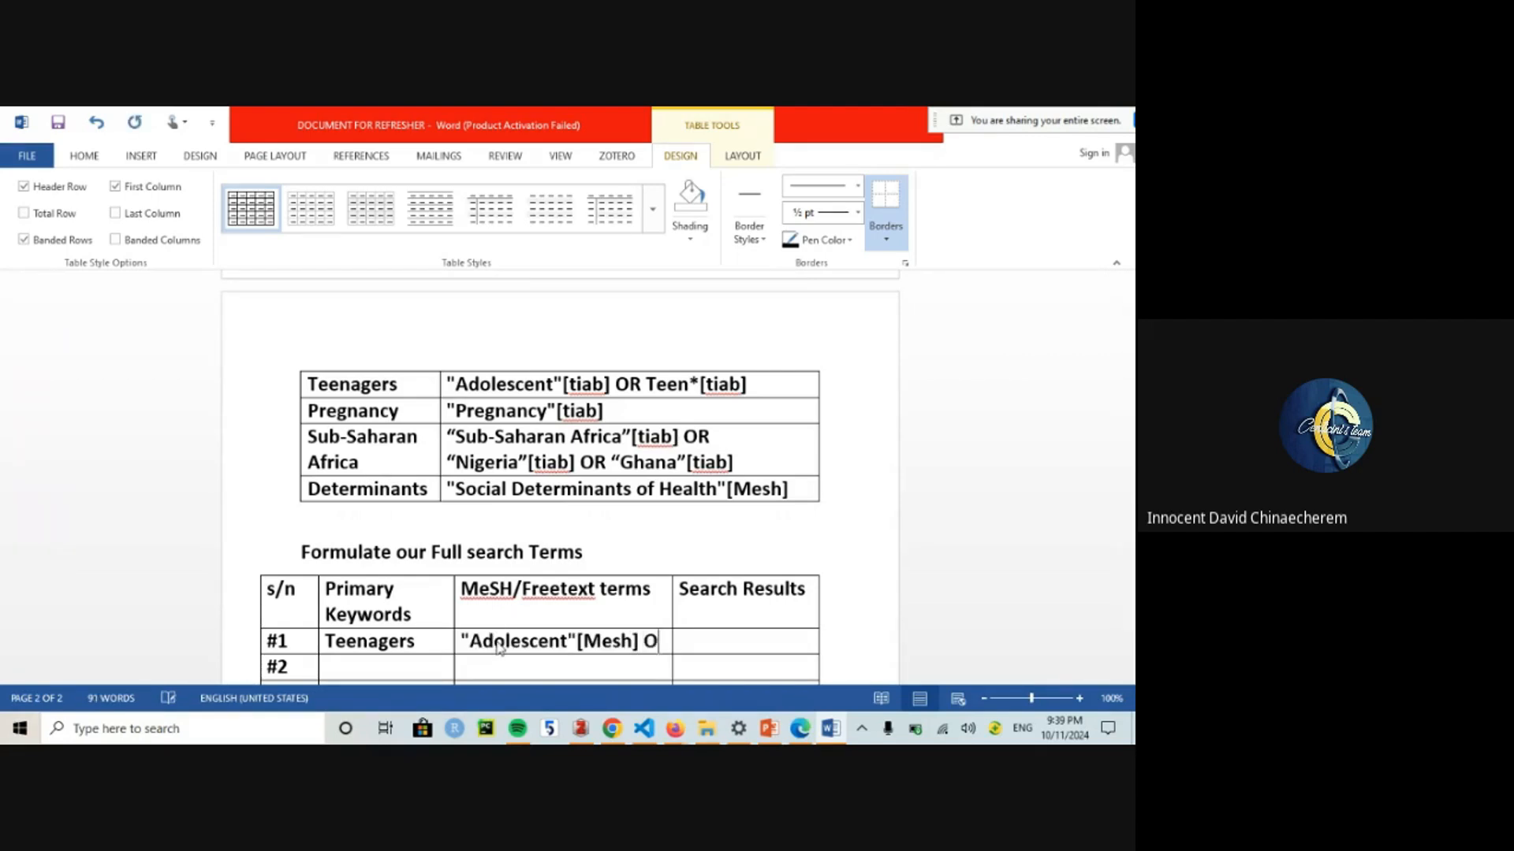
{"action": "type", "text": "R"}
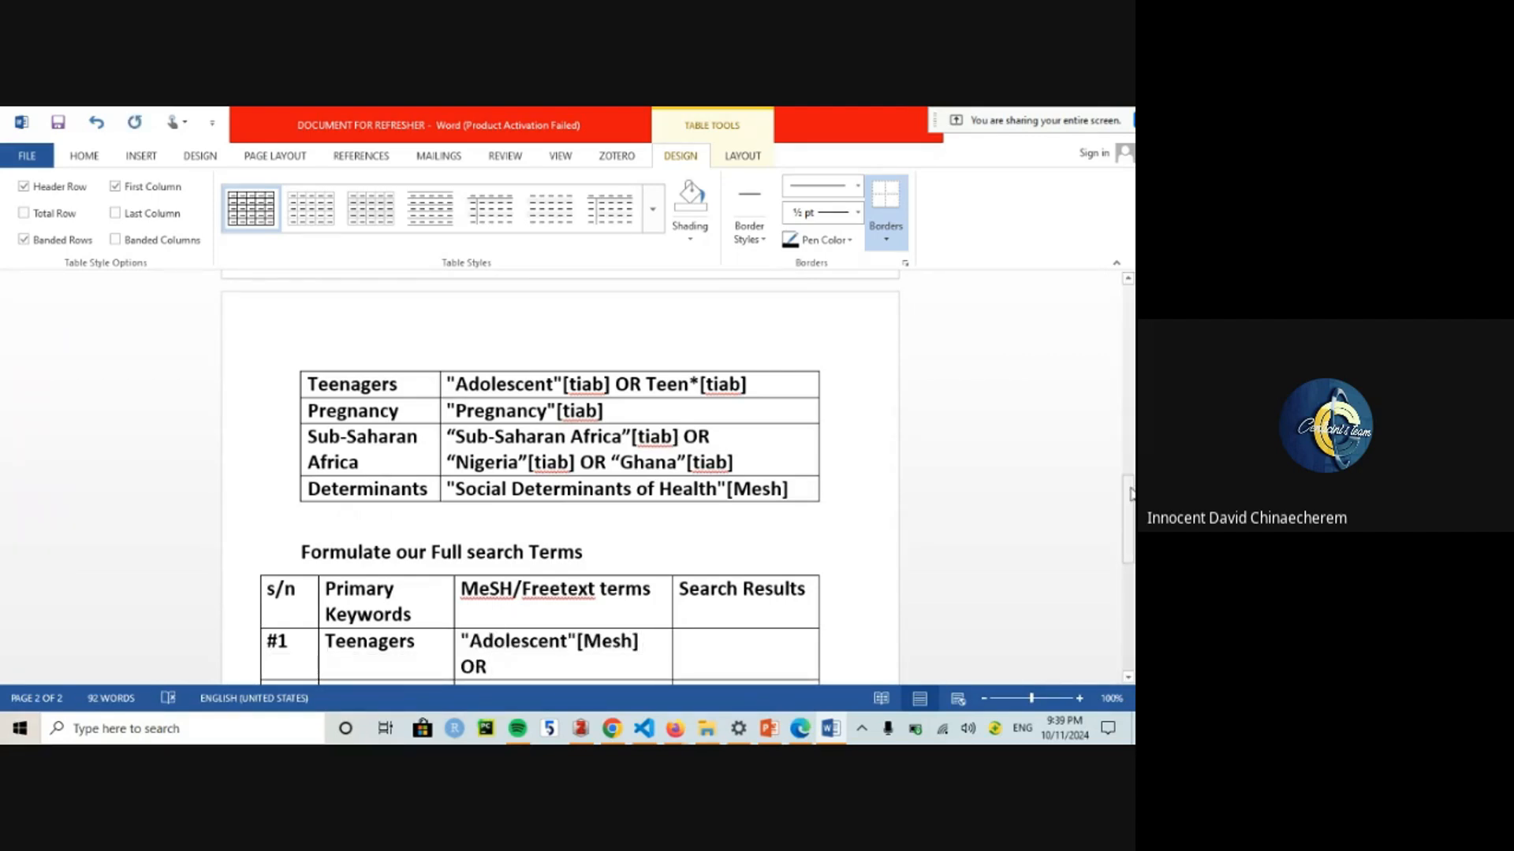
{"action": "left_click_drag", "start_coordinate": [1131, 493], "coordinate": [1132, 365]}
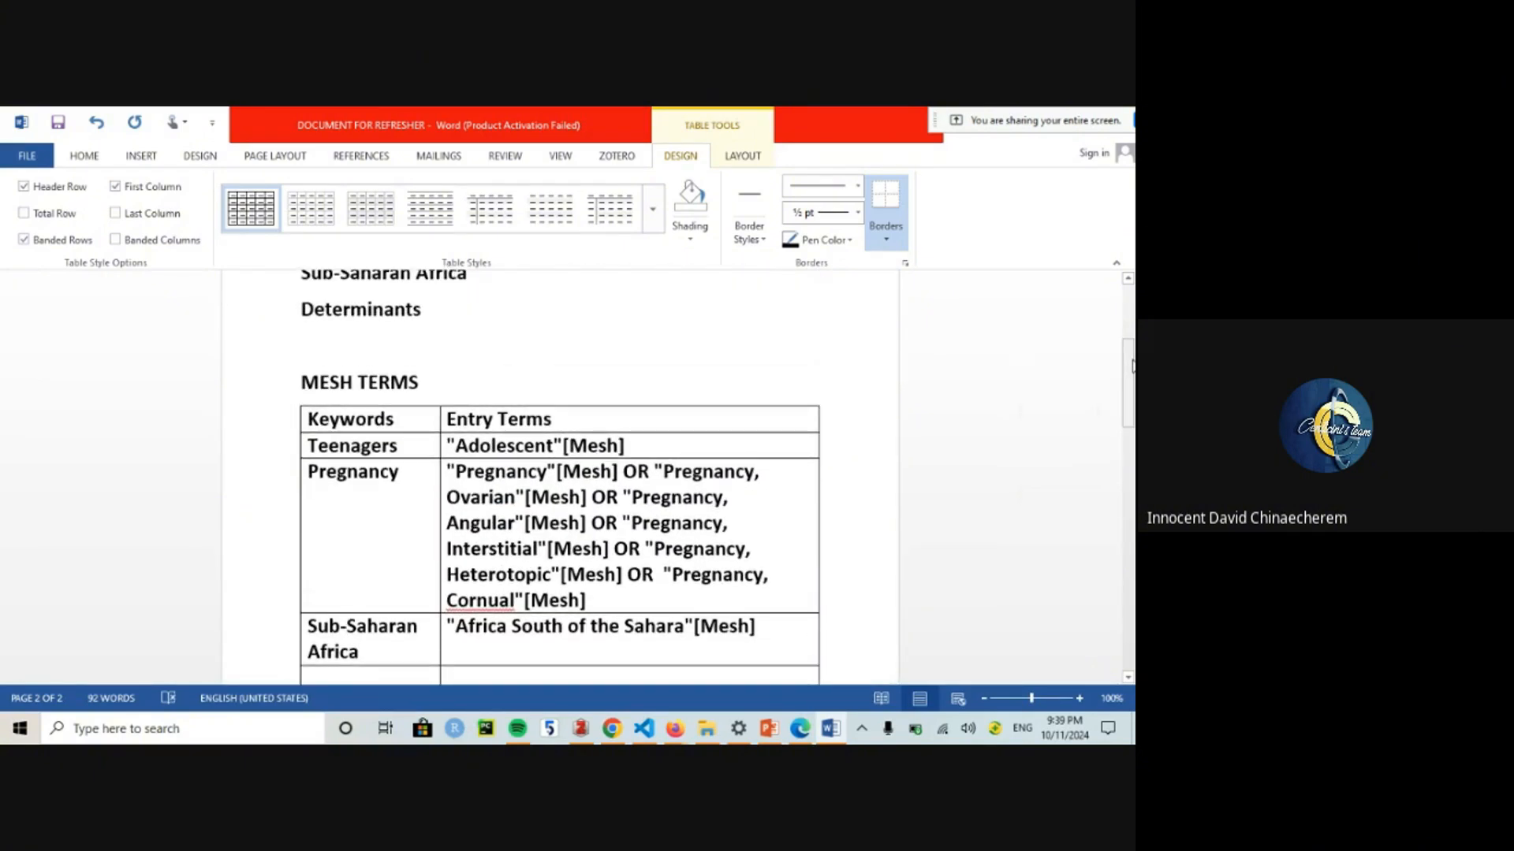
Step: Enter Pregnancy as the #2 keyword and paste its six MeSH terms beside it
{"action": "left_click_drag", "start_coordinate": [588, 603], "coordinate": [446, 472]}
{"action": "key", "text": "ctrl+c"}
{"action": "scroll", "coordinate": [378, 656], "scroll_direction": "down", "scroll_amount": 10}
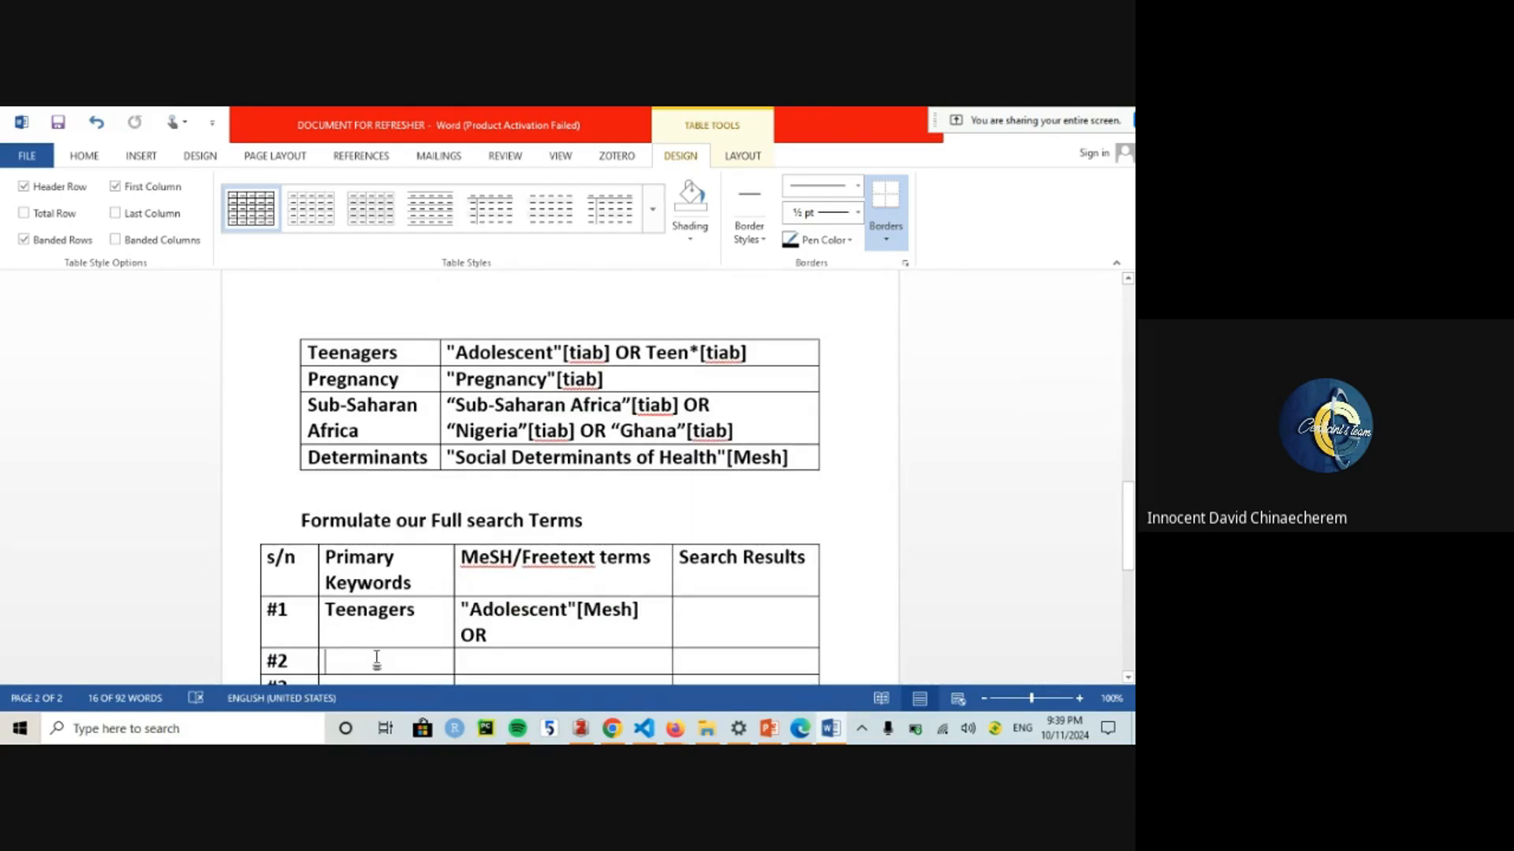
{"action": "left_click", "coordinate": [378, 659]}
{"action": "type", "text": "Pregn"}
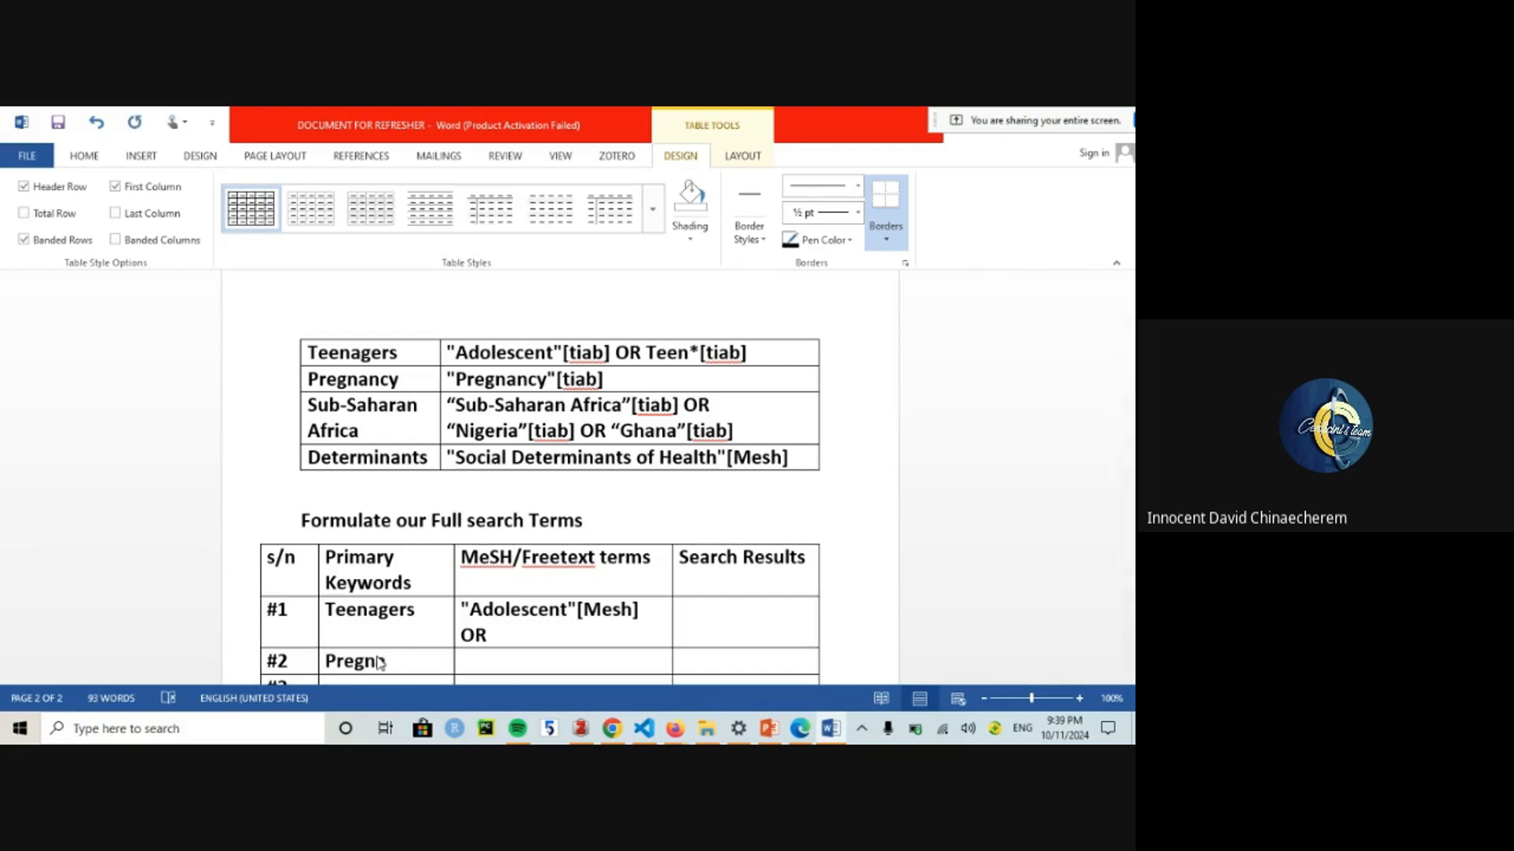
{"action": "type", "text": "ancy"}
{"action": "key", "text": "ctrl+v"}
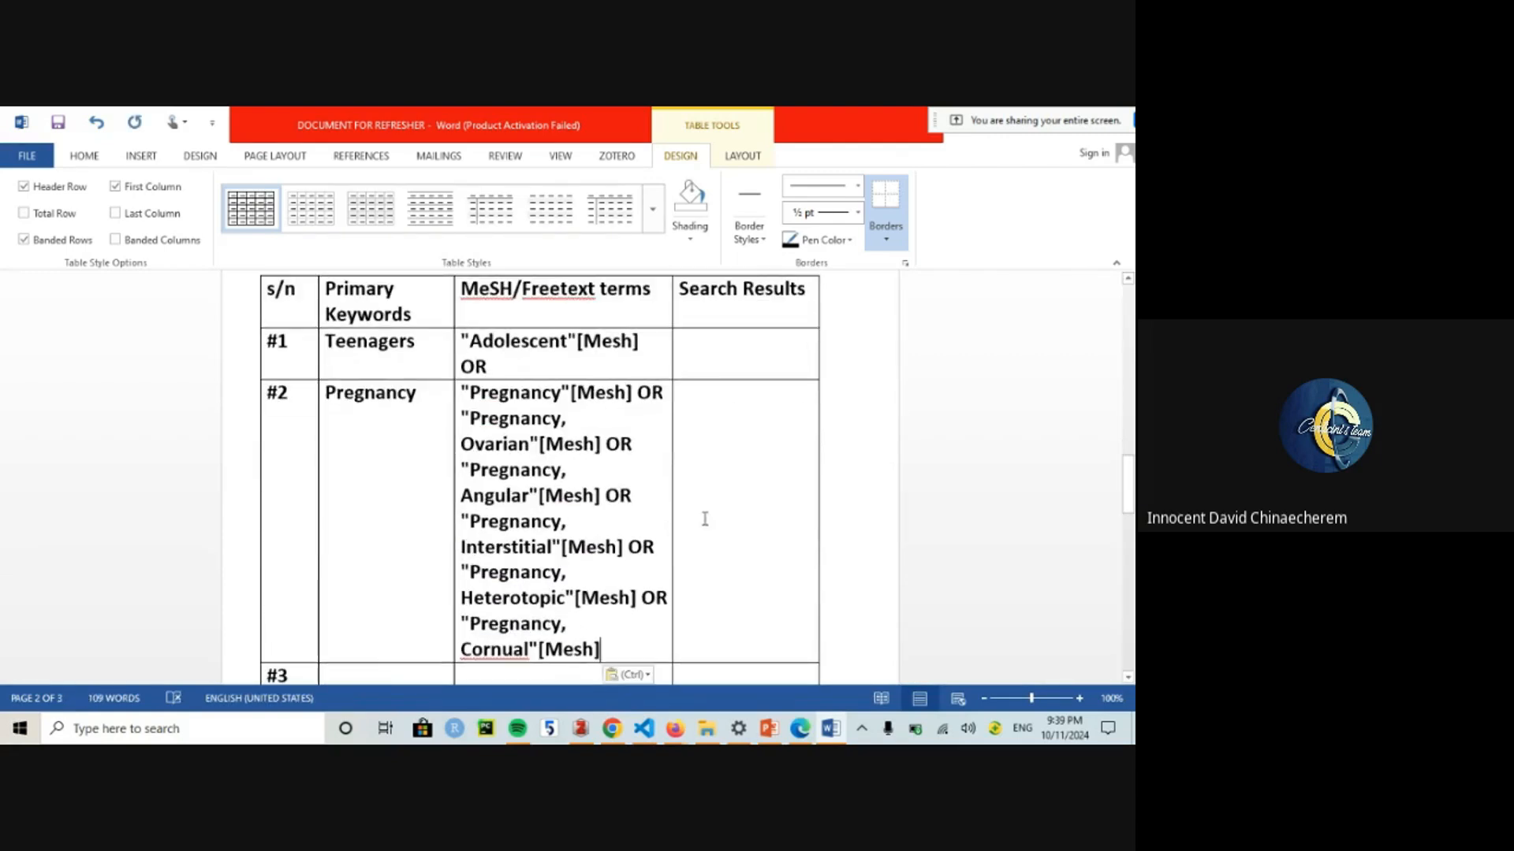
{"action": "left_click_drag", "start_coordinate": [1133, 477], "coordinate": [1133, 381]}
Step: Copy the "Africa South of the Sahara"[Mesh] term
{"action": "double_click", "coordinate": [531, 368]}
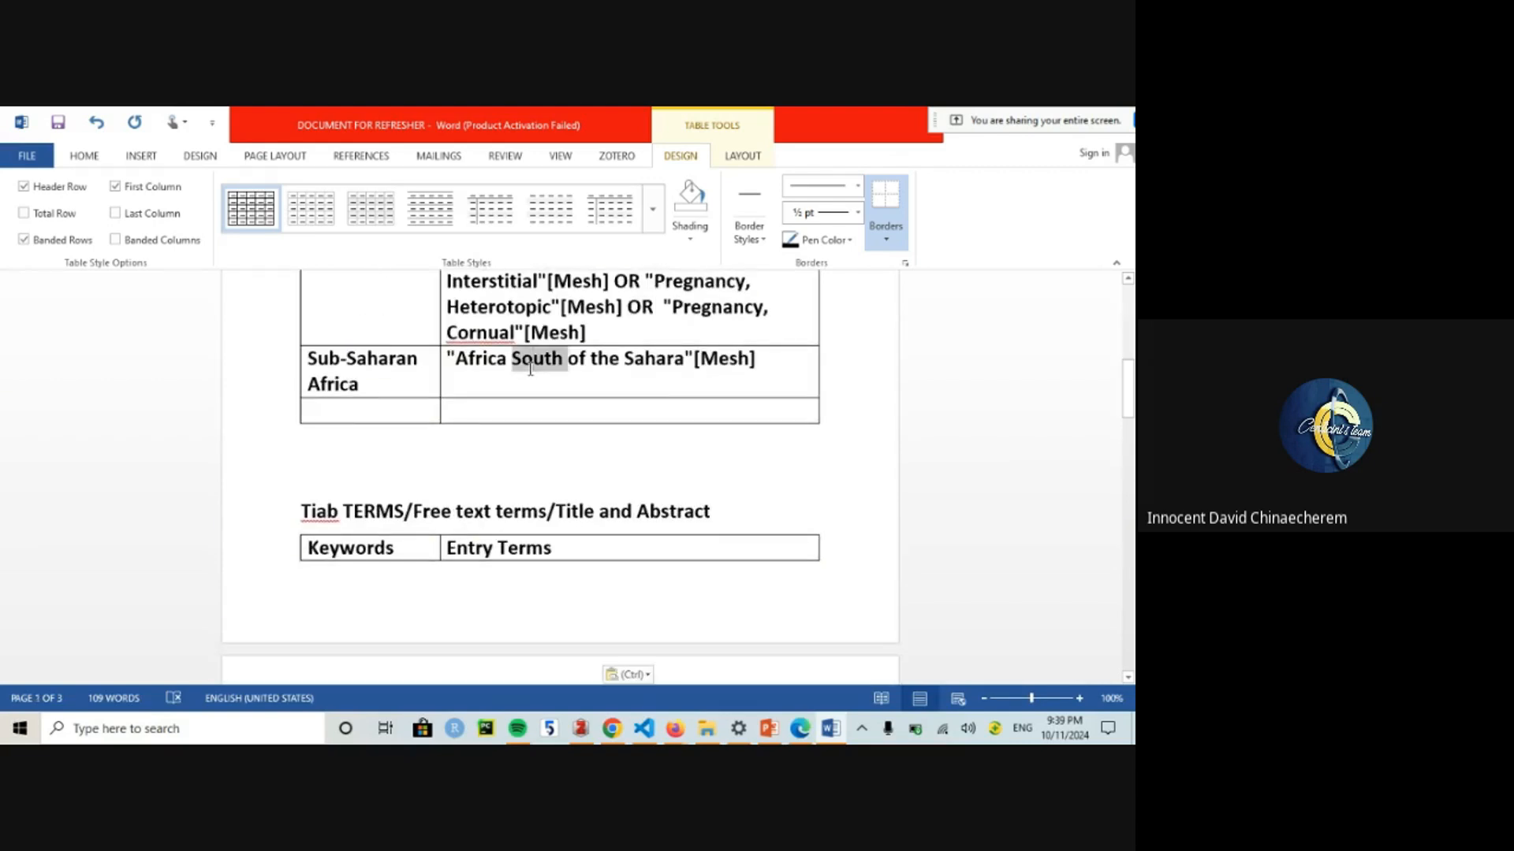
{"action": "triple_click", "coordinate": [530, 370]}
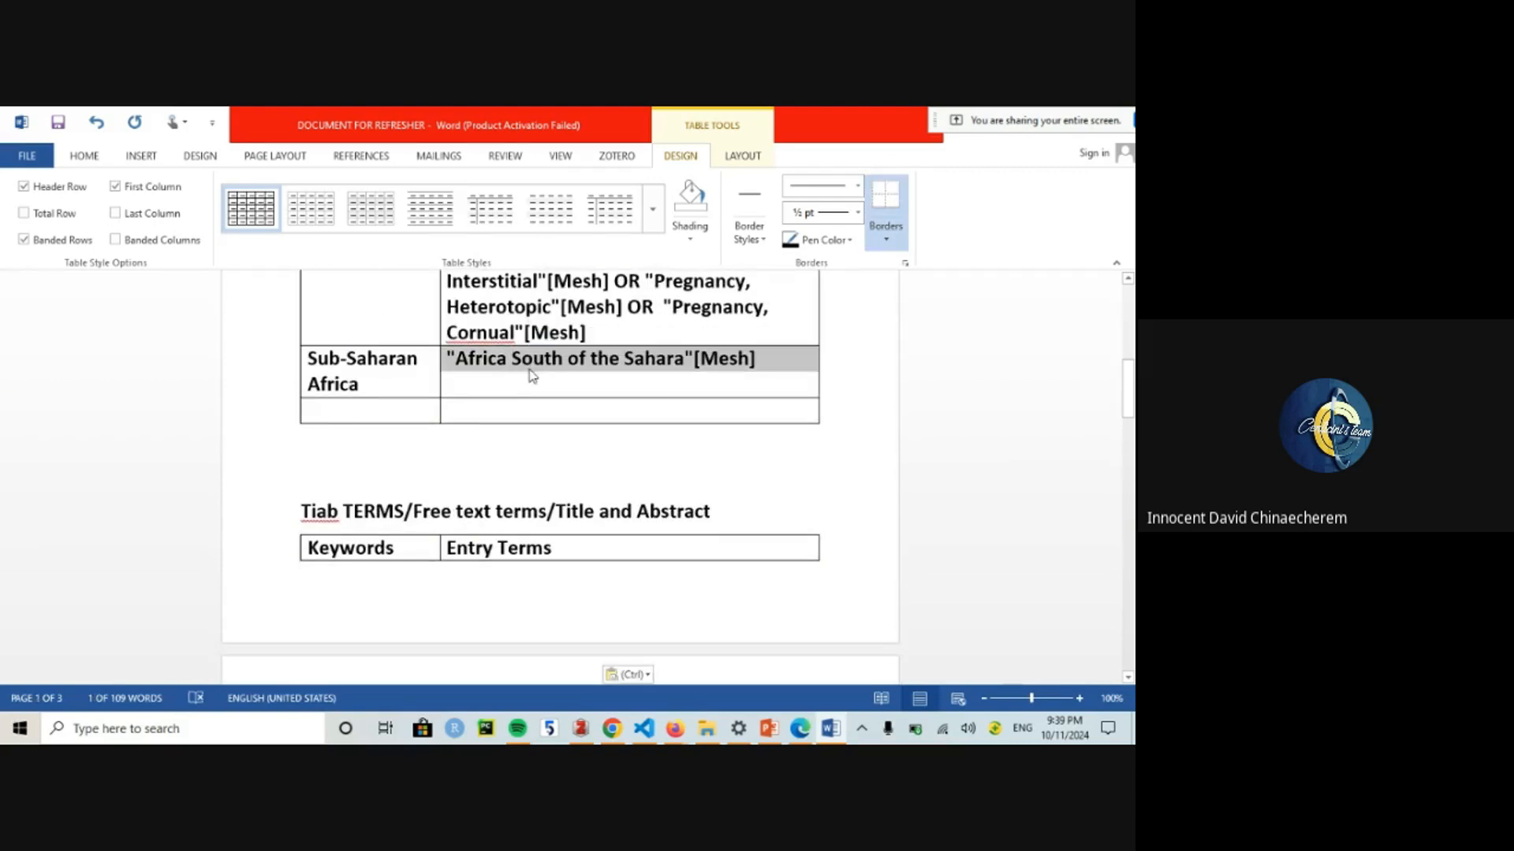
{"action": "key", "text": "ctrl+c"}
{"action": "left_click_drag", "start_coordinate": [1133, 415], "coordinate": [1133, 540]}
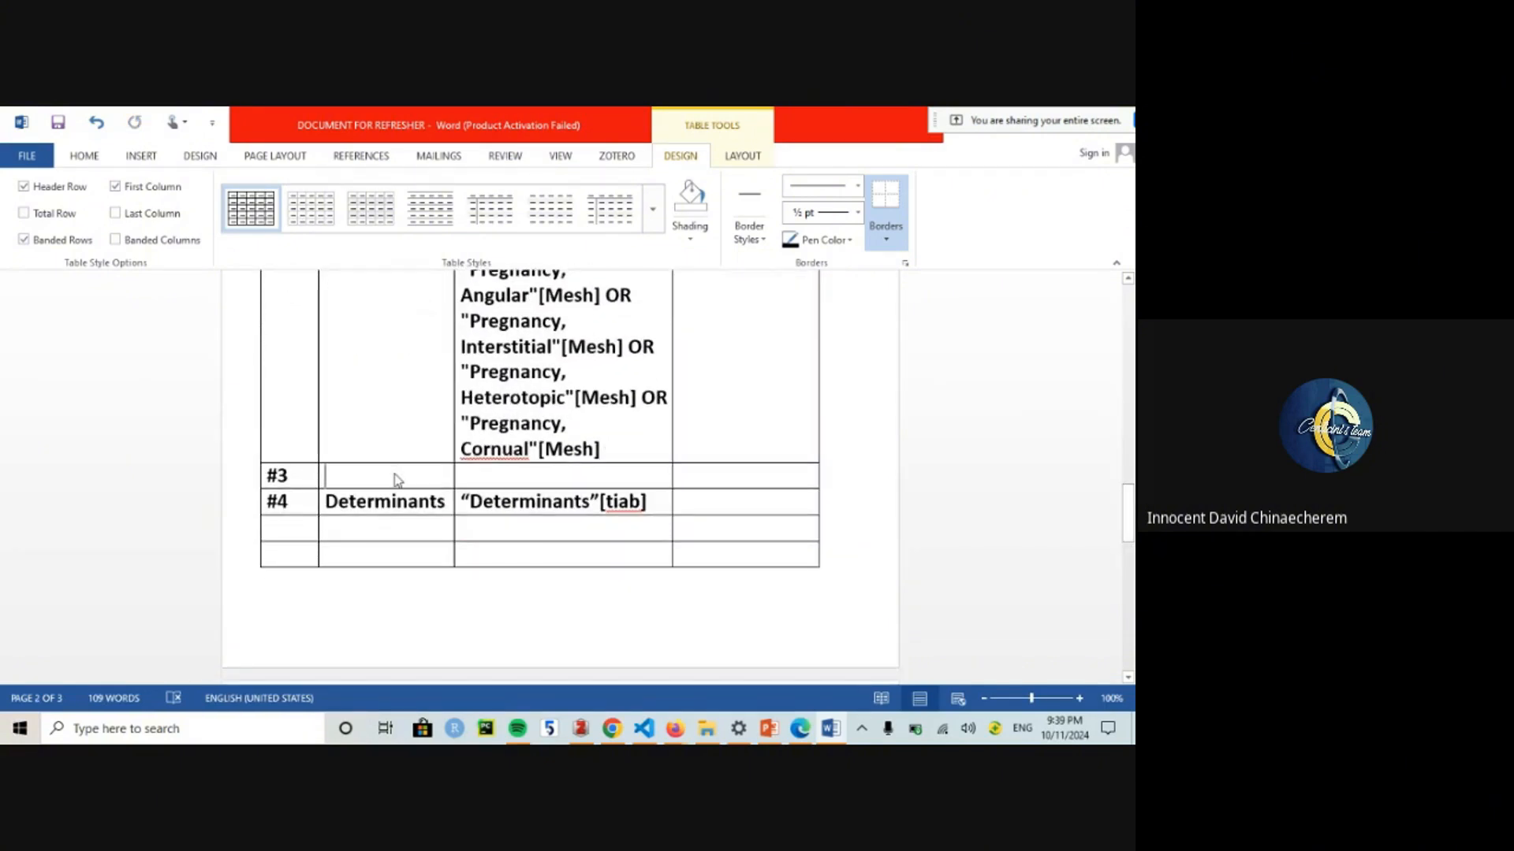
Step: Enter Sub-Saharan Africa as keyword #3 with "Africa South of the Sahara"[Mesh] pasted beside it
{"action": "type", "text": "Sub Sahara"}
{"action": "key", "text": "BackSpace"}
{"action": "key", "text": "BackSpace"}
{"action": "key", "text": "BackSpace"}
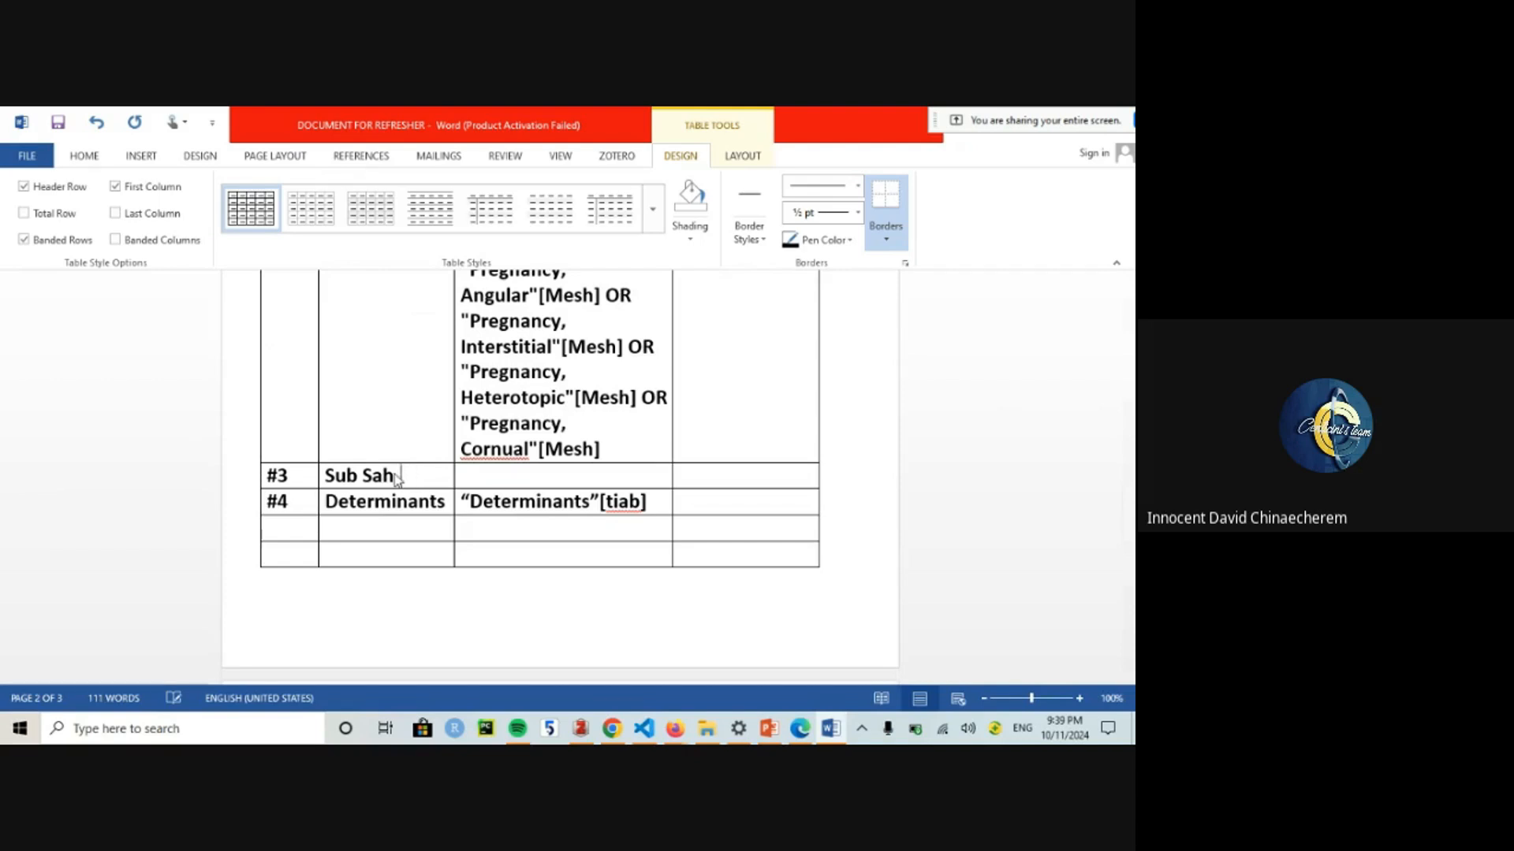
{"action": "type", "text": "aran Africa"}
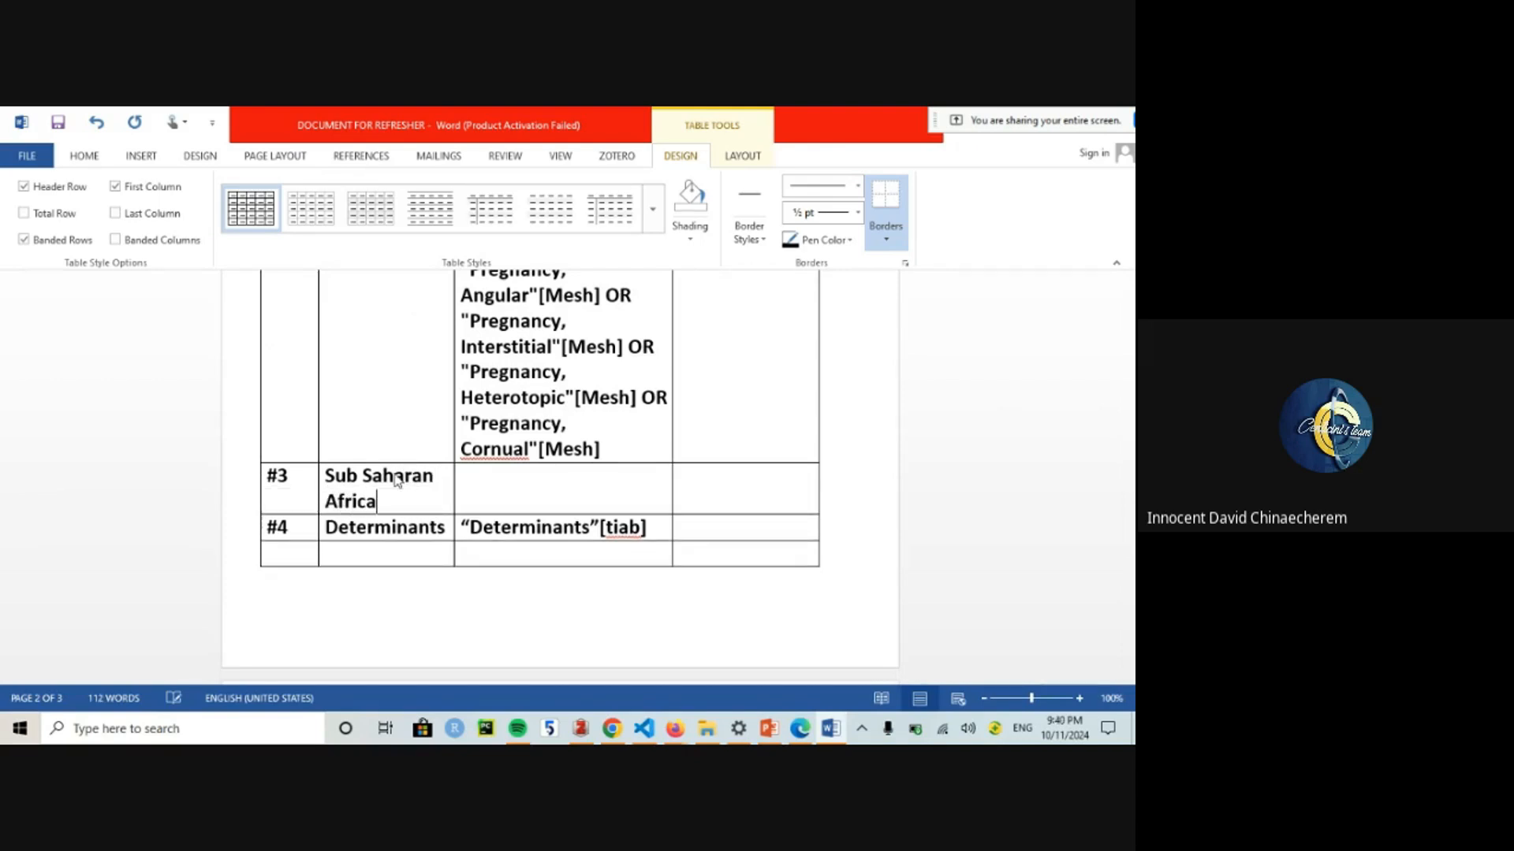
{"action": "key", "text": "Delete"}
{"action": "type", "text": "-"}
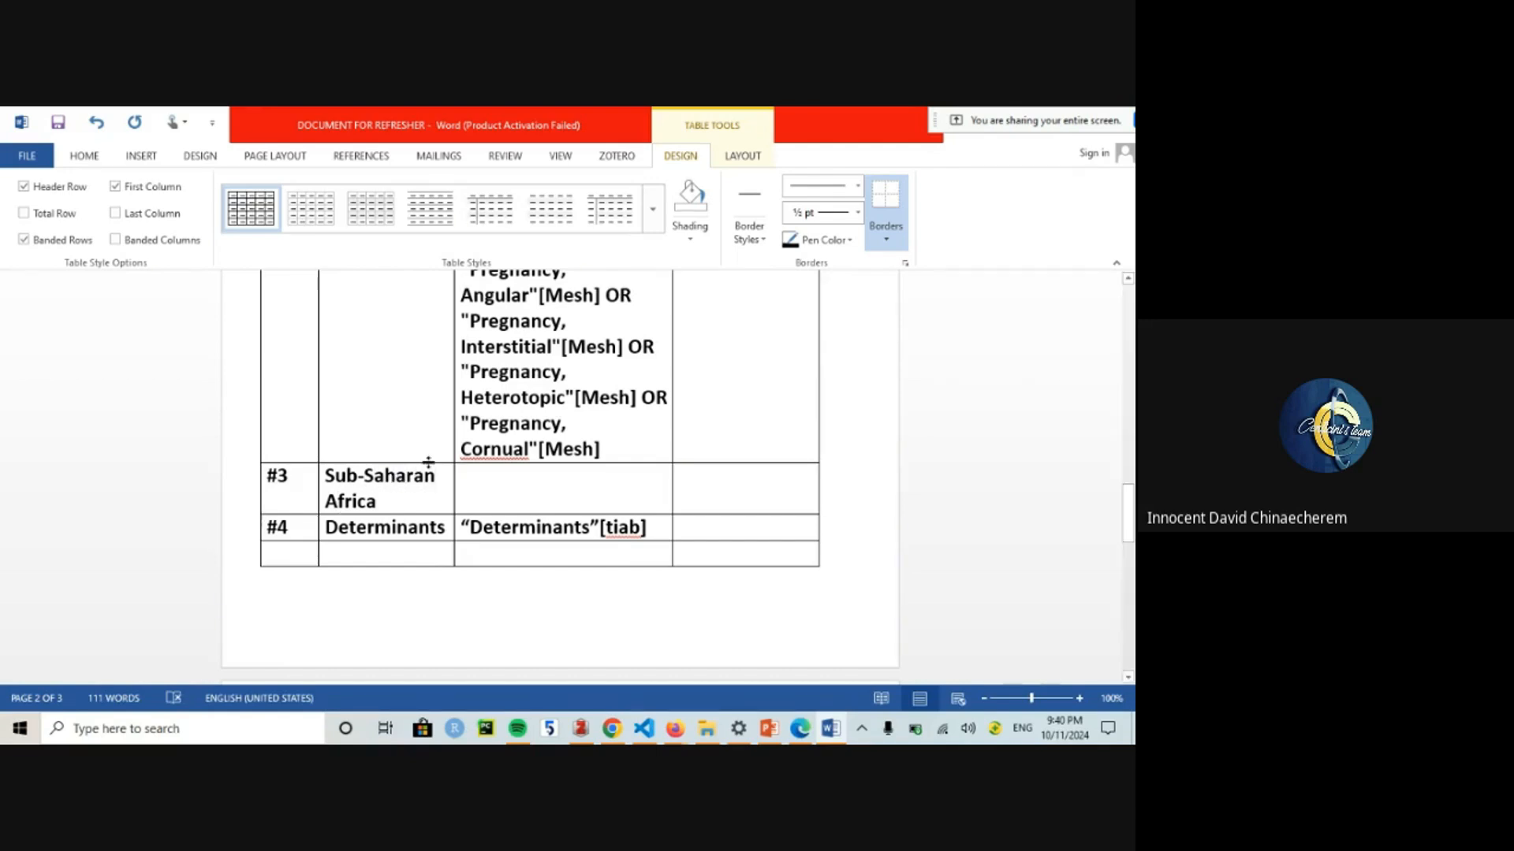
{"action": "left_click", "coordinate": [494, 483]}
{"action": "key", "text": "ctrl+v"}
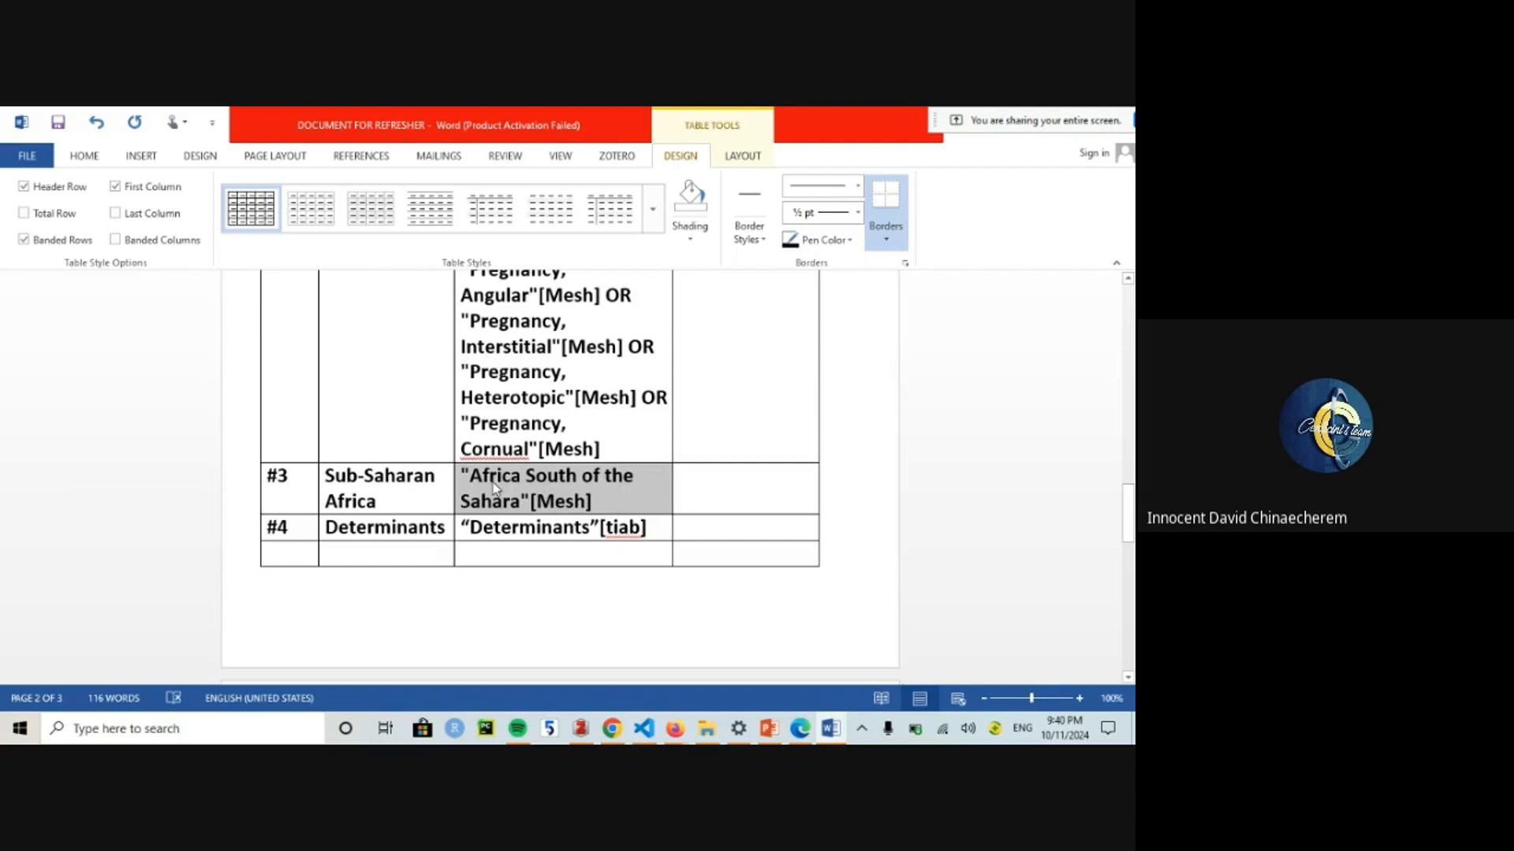
{"action": "left_click", "coordinate": [564, 492]}
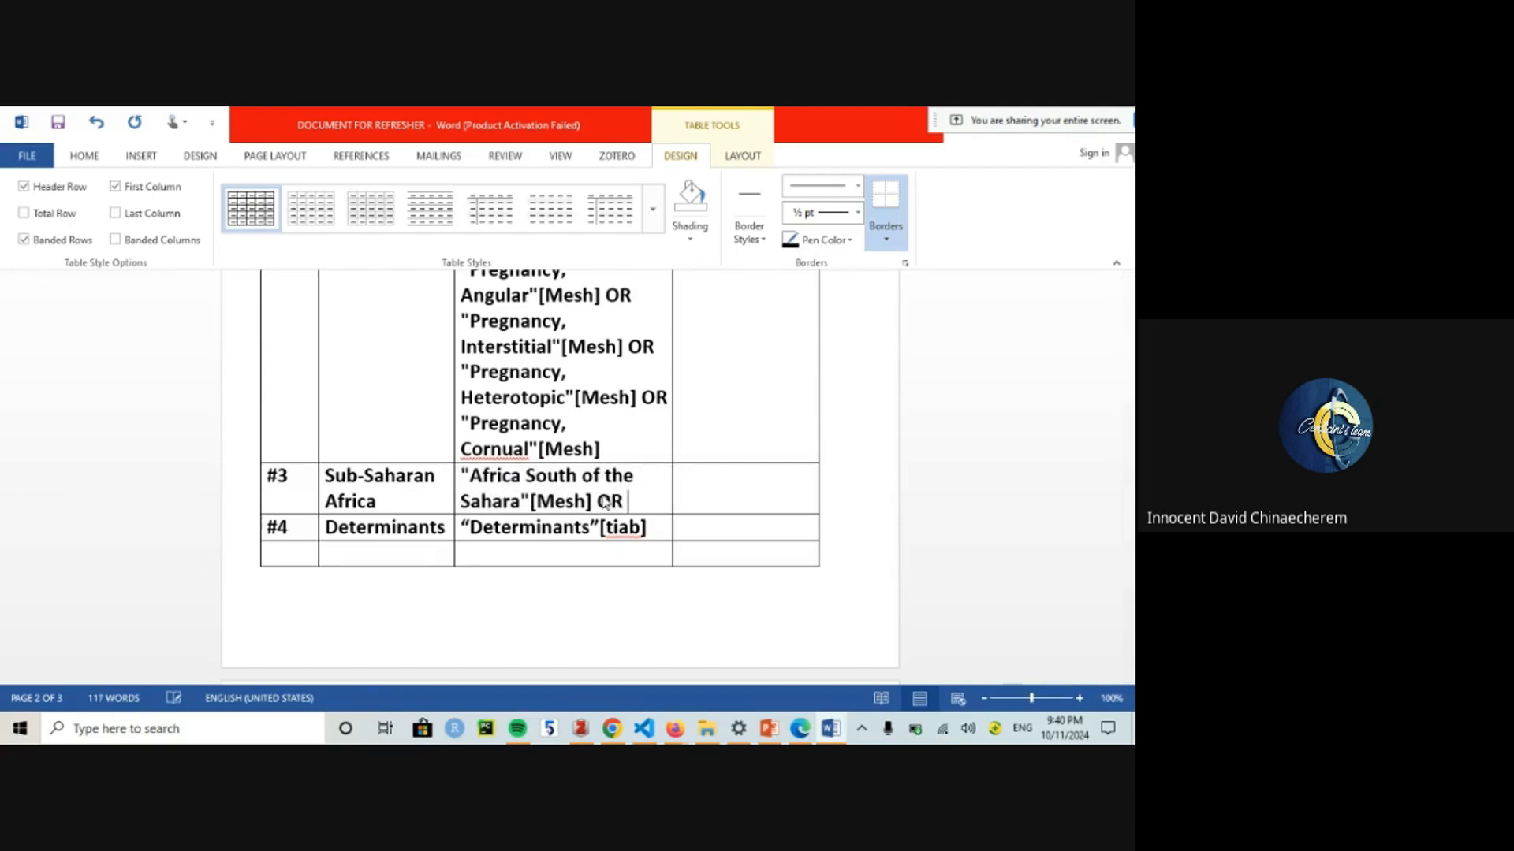
{"action": "left_click_drag", "start_coordinate": [1128, 513], "coordinate": [1128, 439]}
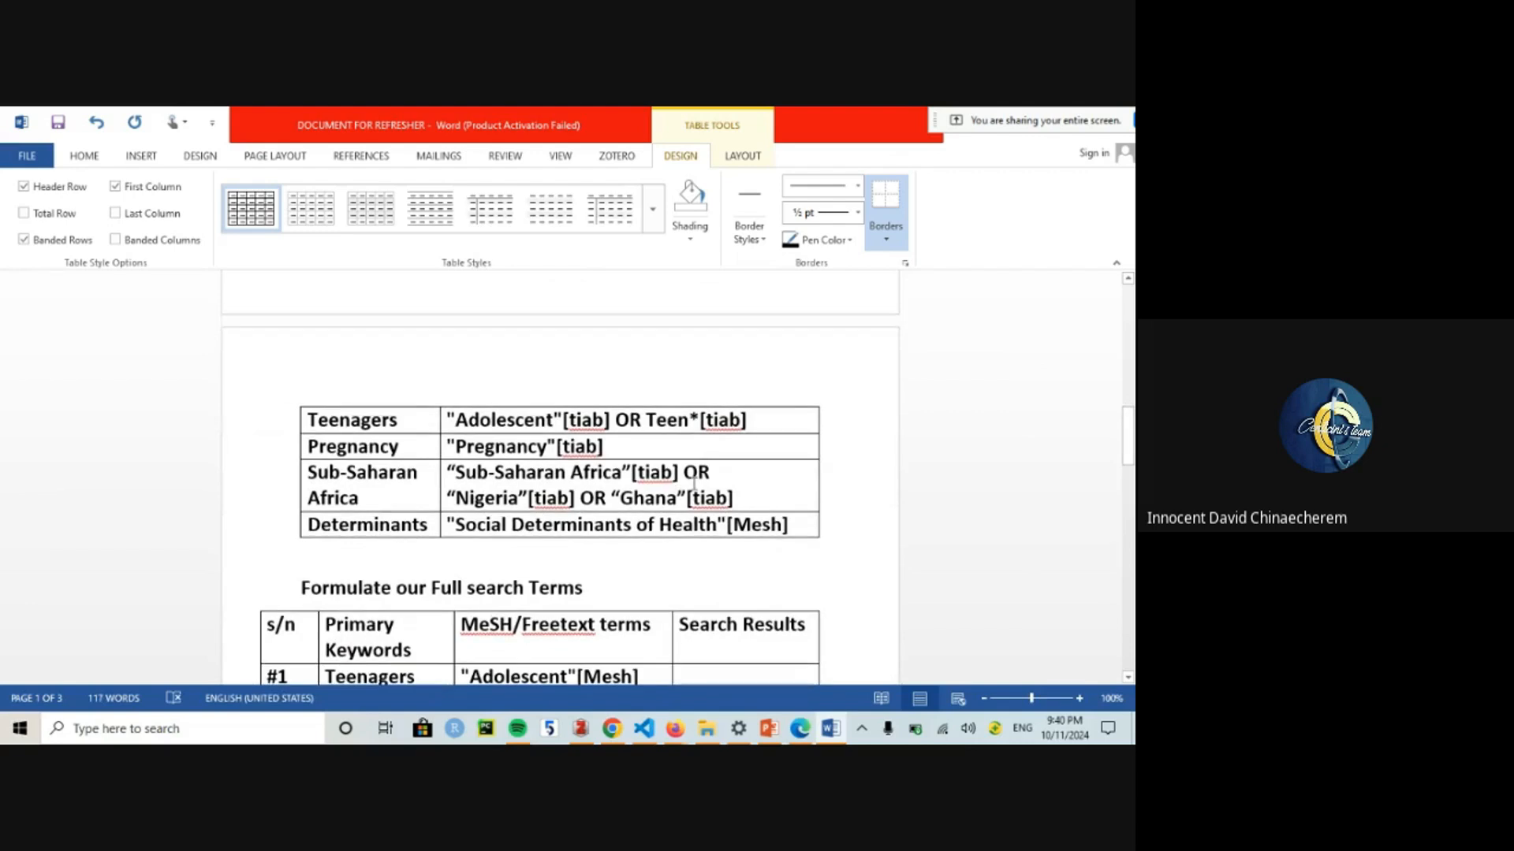
Step: Undo two accidental edits, restoring row #1 to "Adolescent"[Mesh] OR
{"action": "left_click_drag", "start_coordinate": [734, 499], "coordinate": [452, 473]}
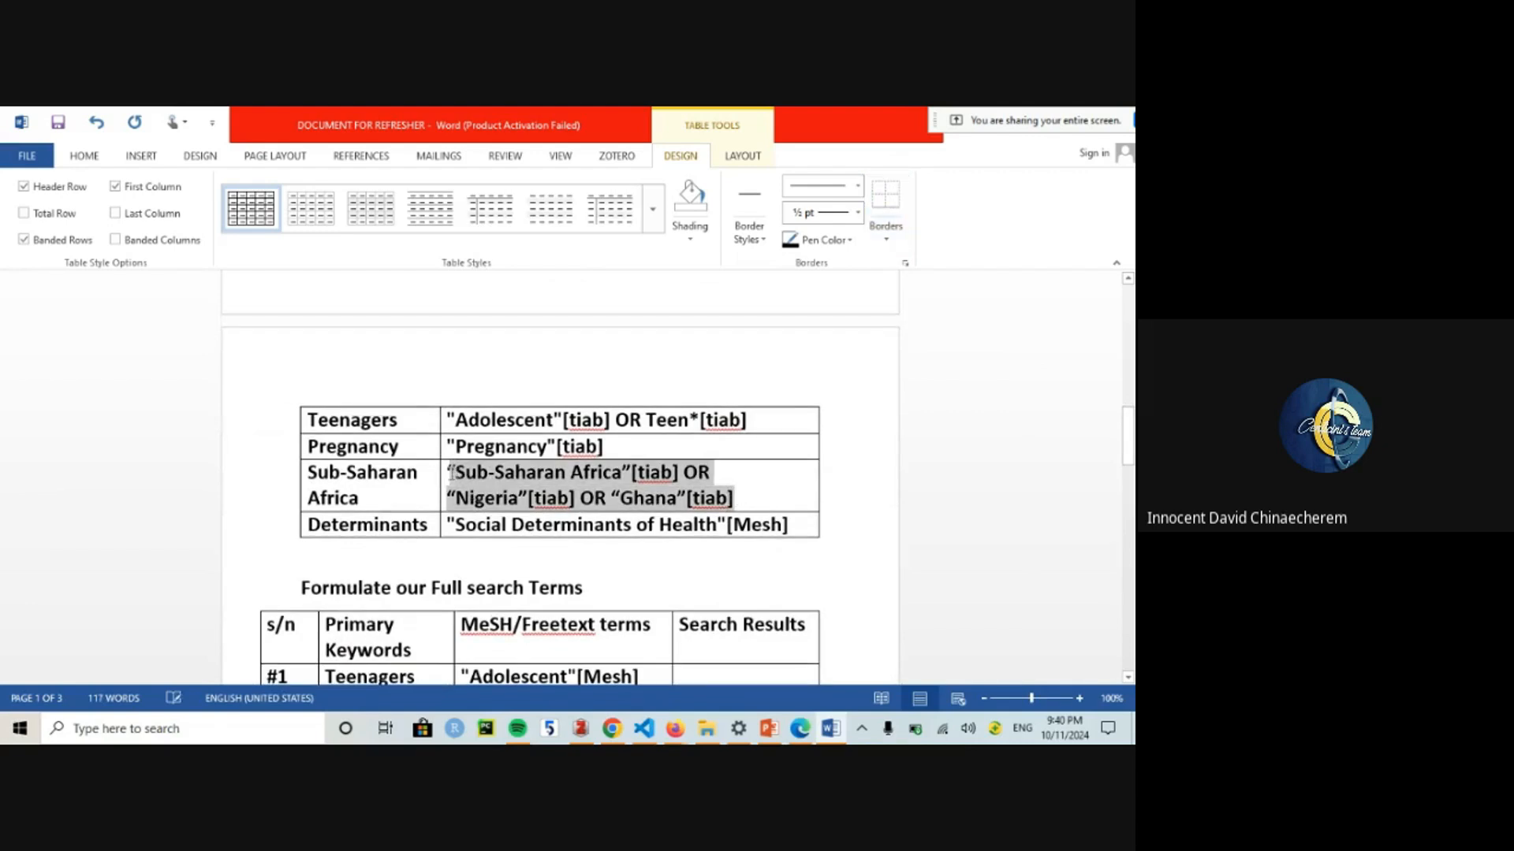
{"action": "left_click_drag", "start_coordinate": [747, 419], "coordinate": [443, 424]}
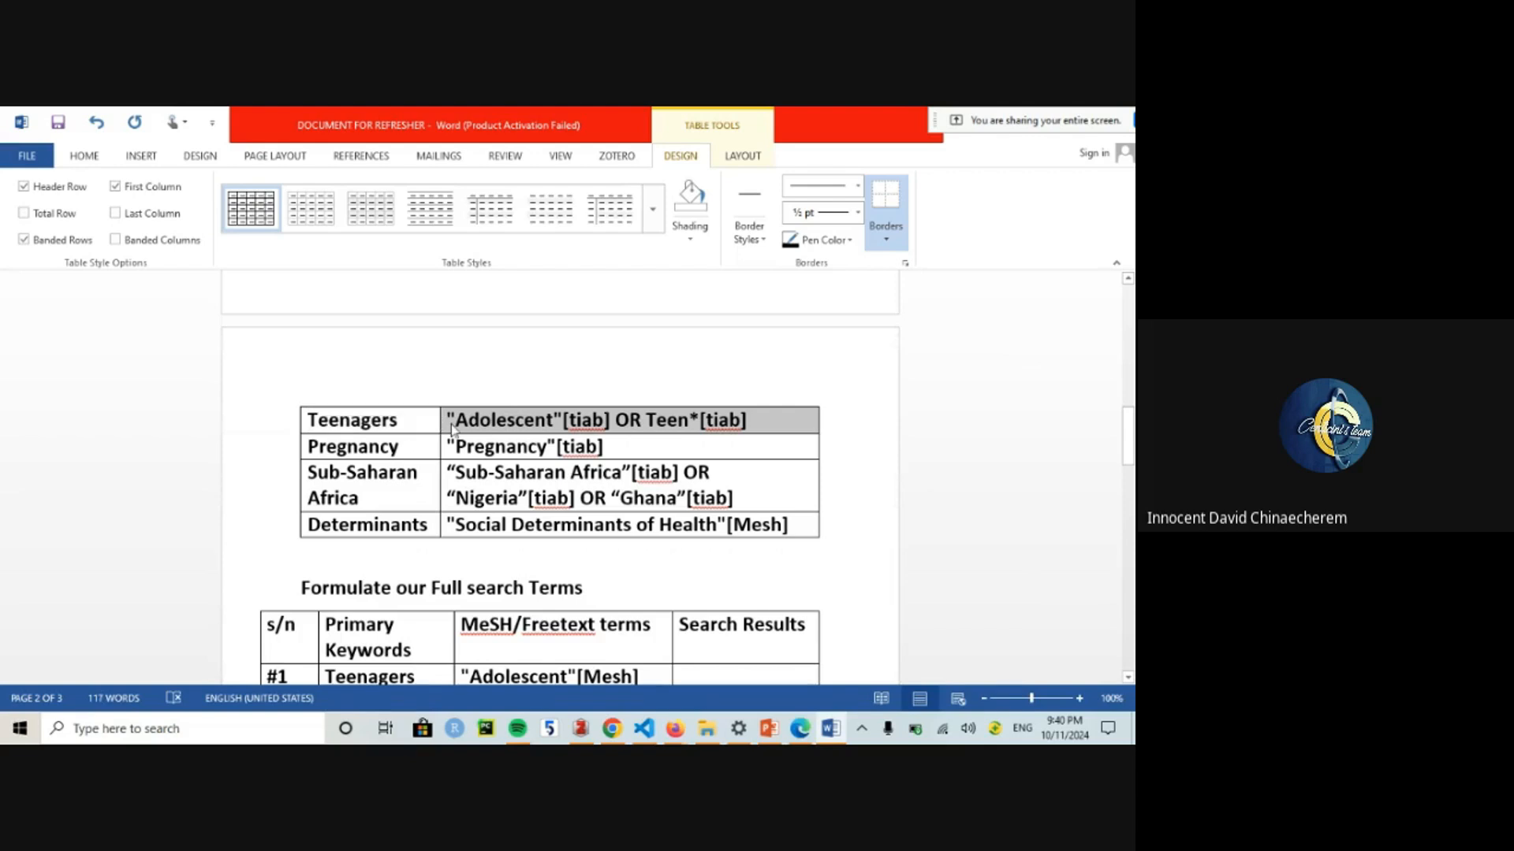
{"action": "left_click_drag", "start_coordinate": [554, 627], "coordinate": [615, 436]}
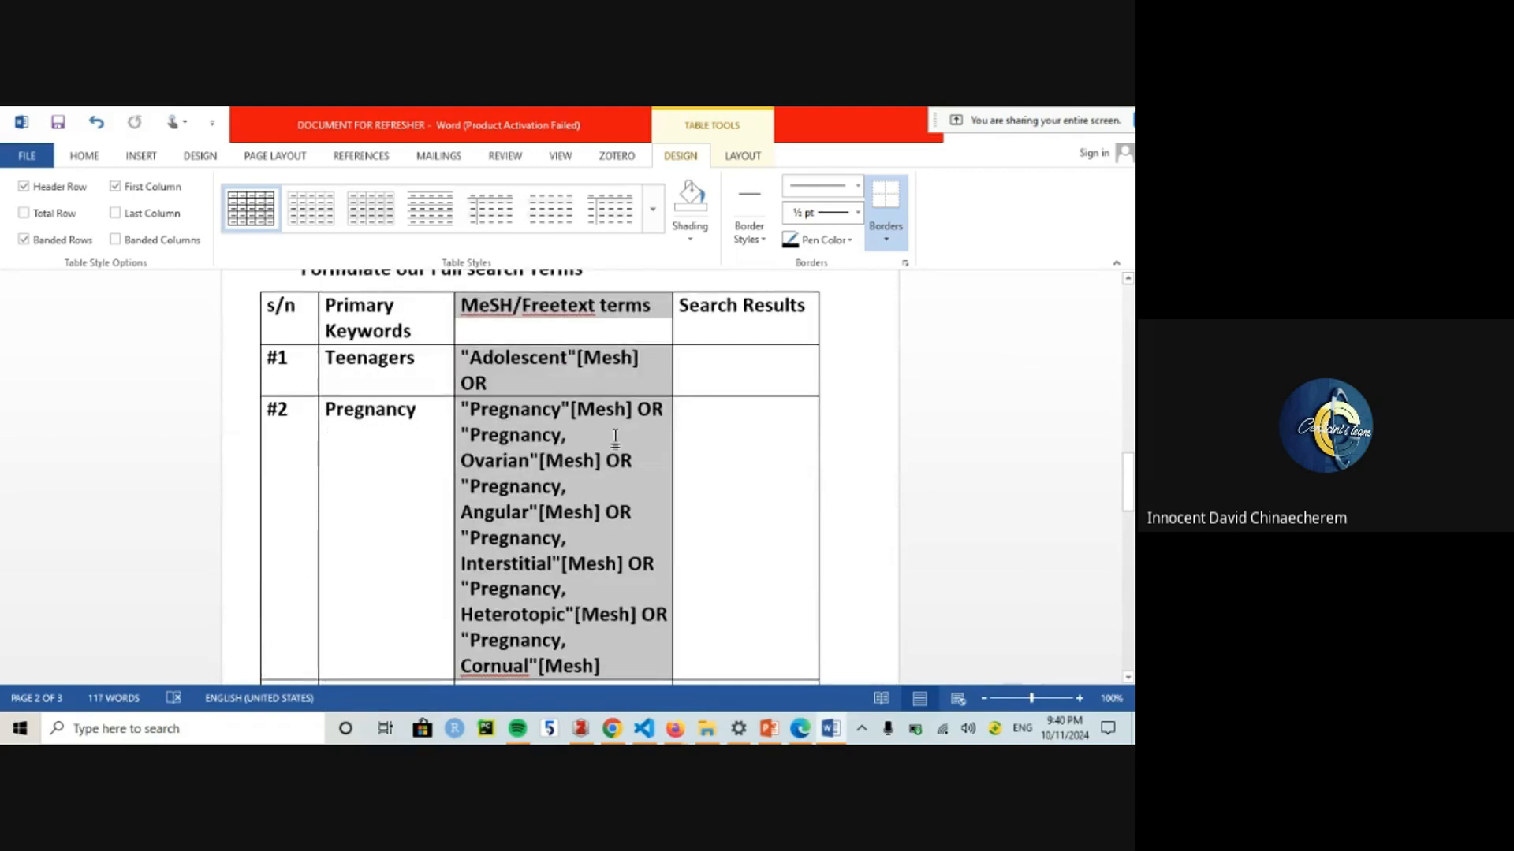
{"action": "left_click", "coordinate": [615, 437]}
{"action": "key", "text": "ctrl+z"}
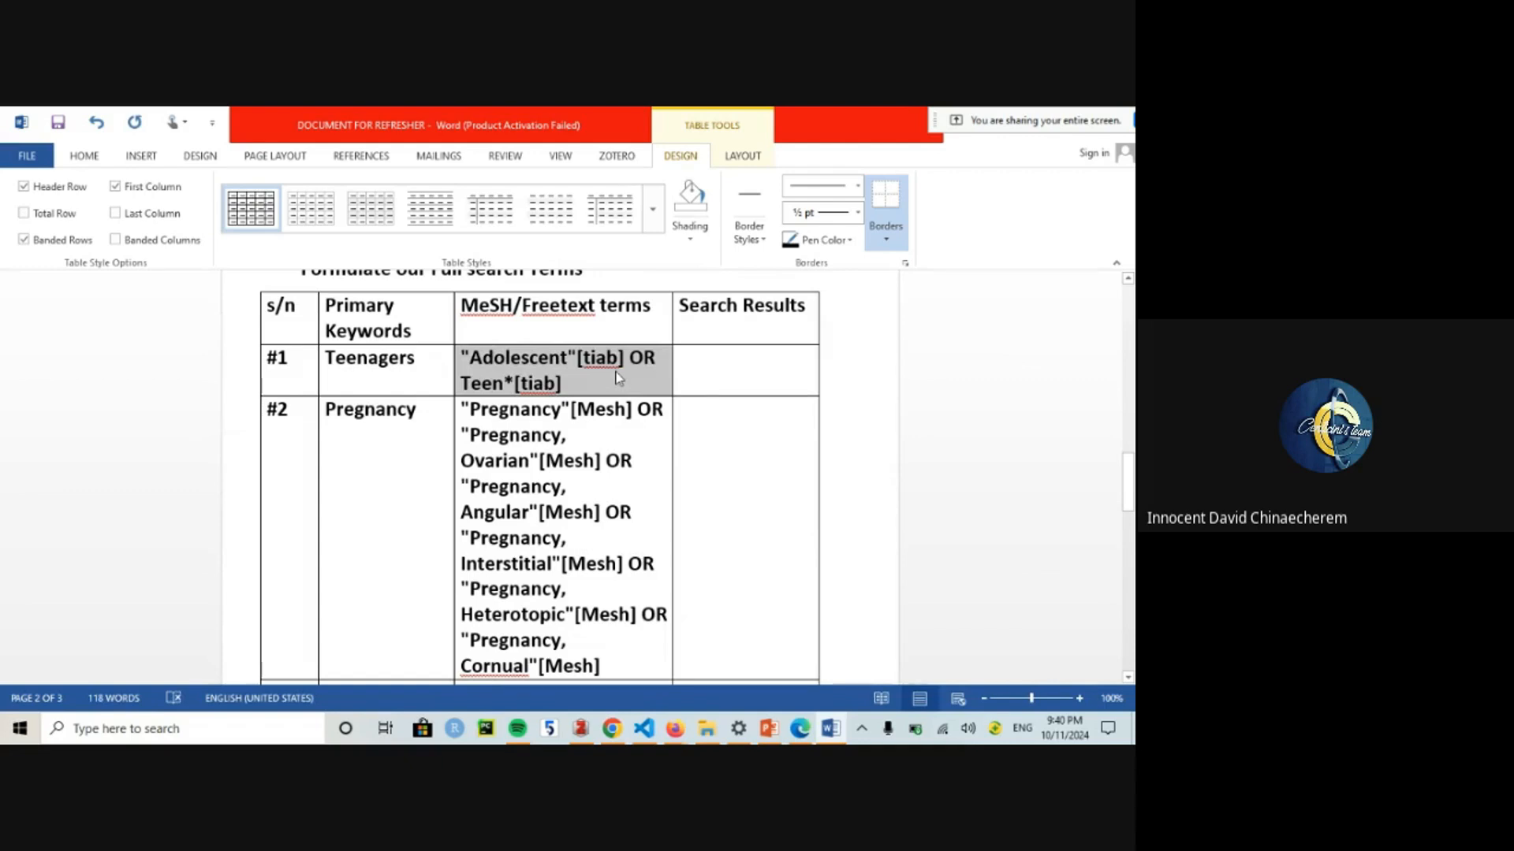
{"action": "key", "text": "ctrl+z"}
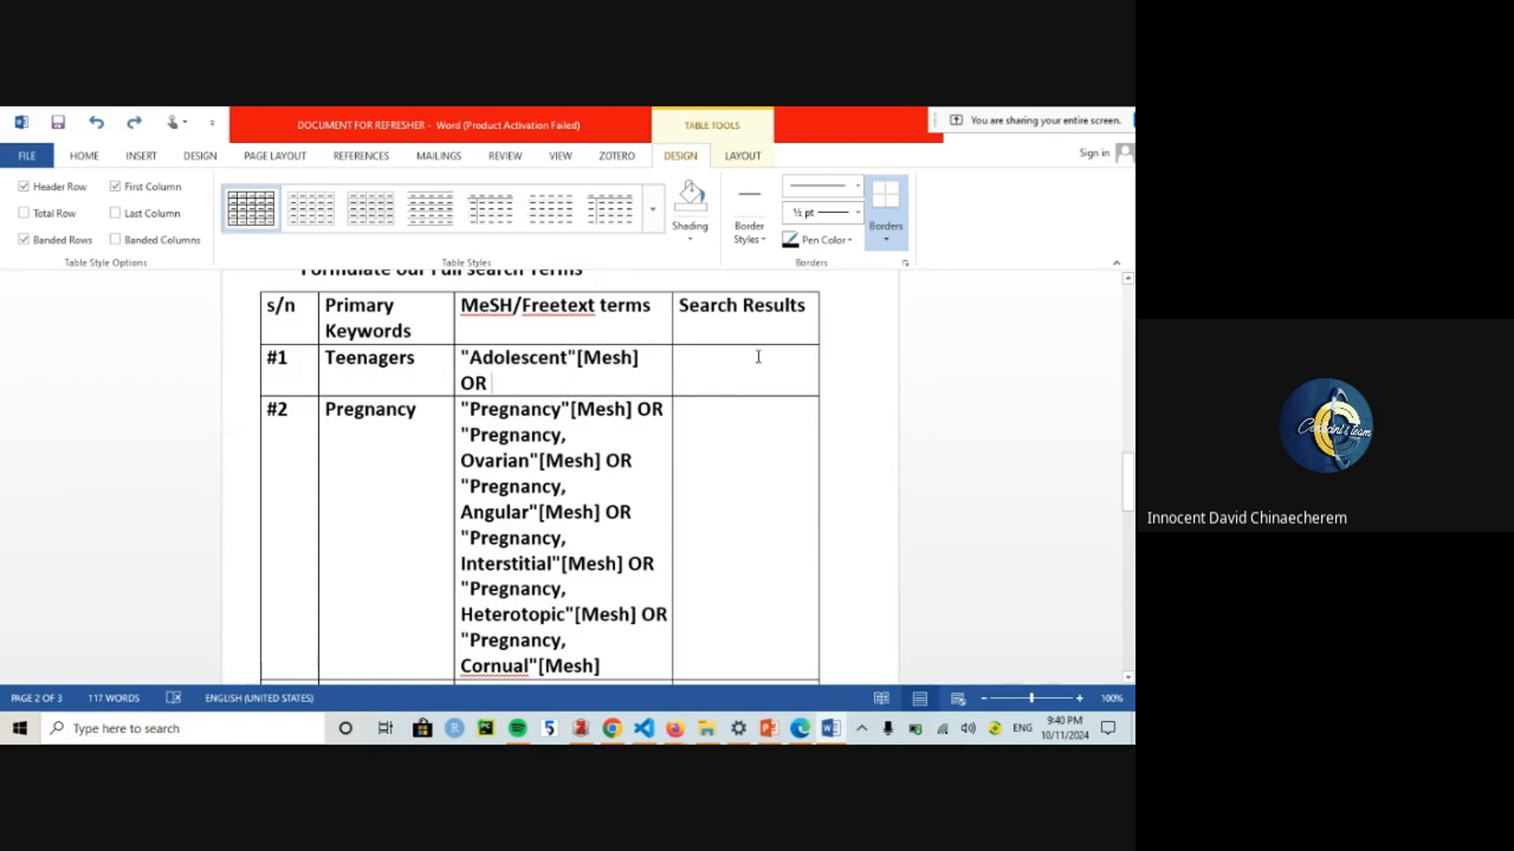
Step: Append the Teenagers tiab free-text terms to row #1
{"action": "scroll", "coordinate": [757, 356], "scroll_direction": "up", "scroll_amount": 5}
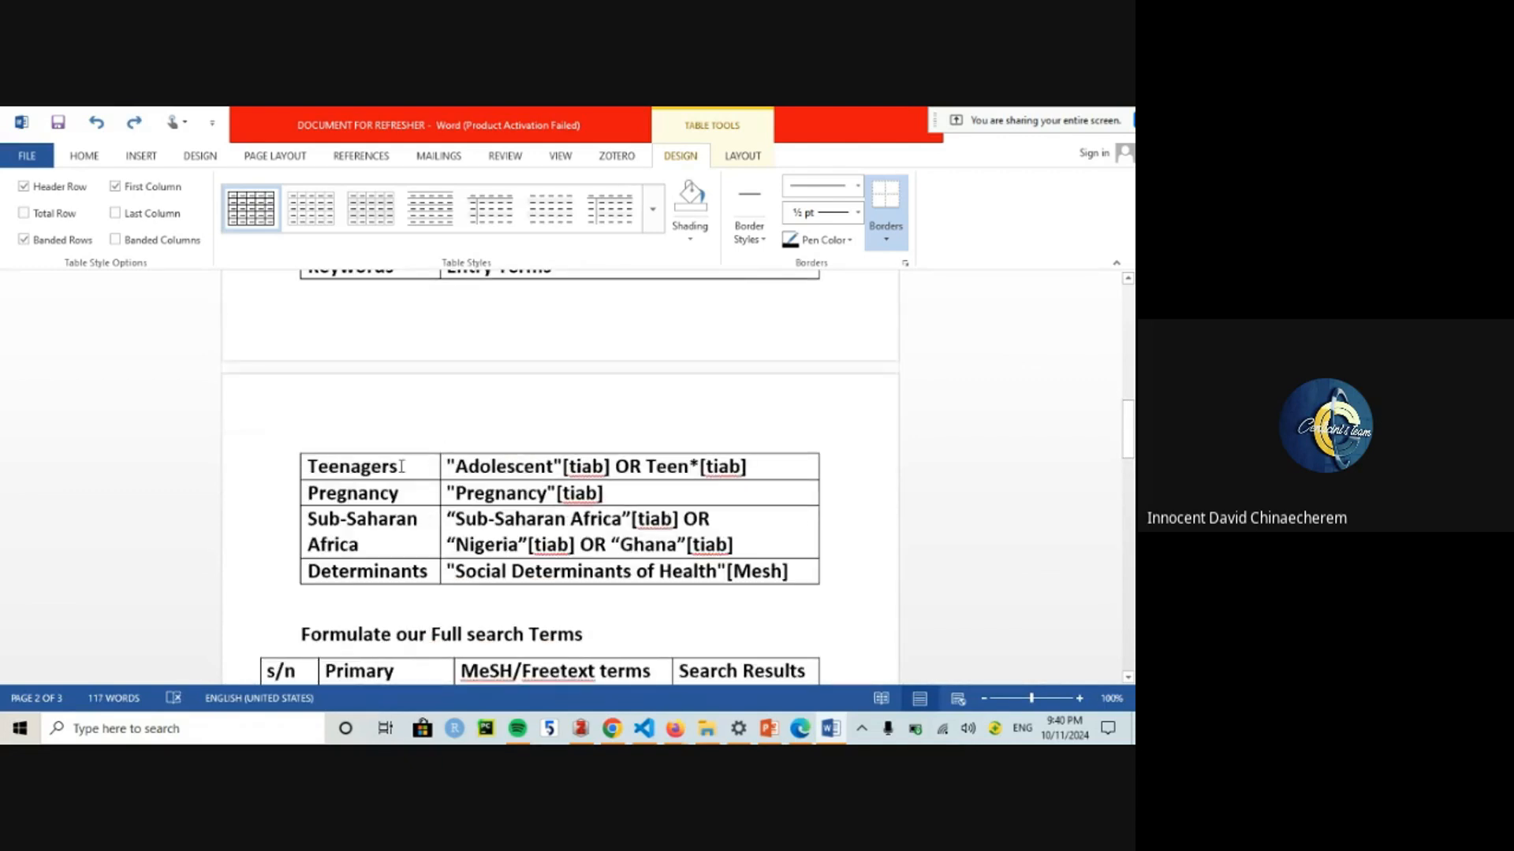
{"action": "left_click_drag", "start_coordinate": [449, 466], "coordinate": [759, 452]}
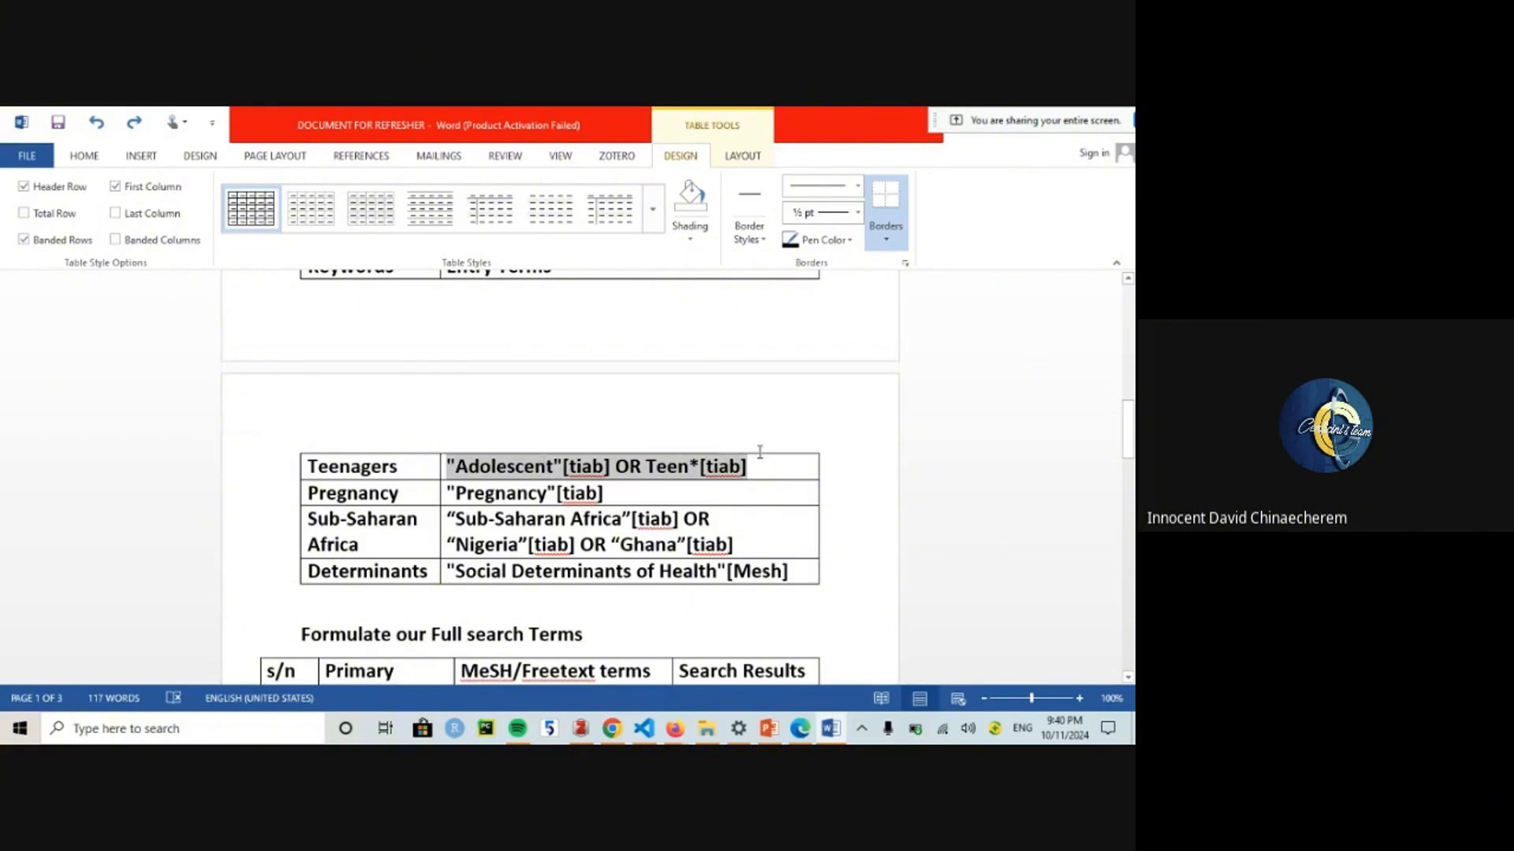
{"action": "left_click_drag", "start_coordinate": [1128, 429], "coordinate": [1128, 462]}
{"action": "left_click", "coordinate": [521, 512]}
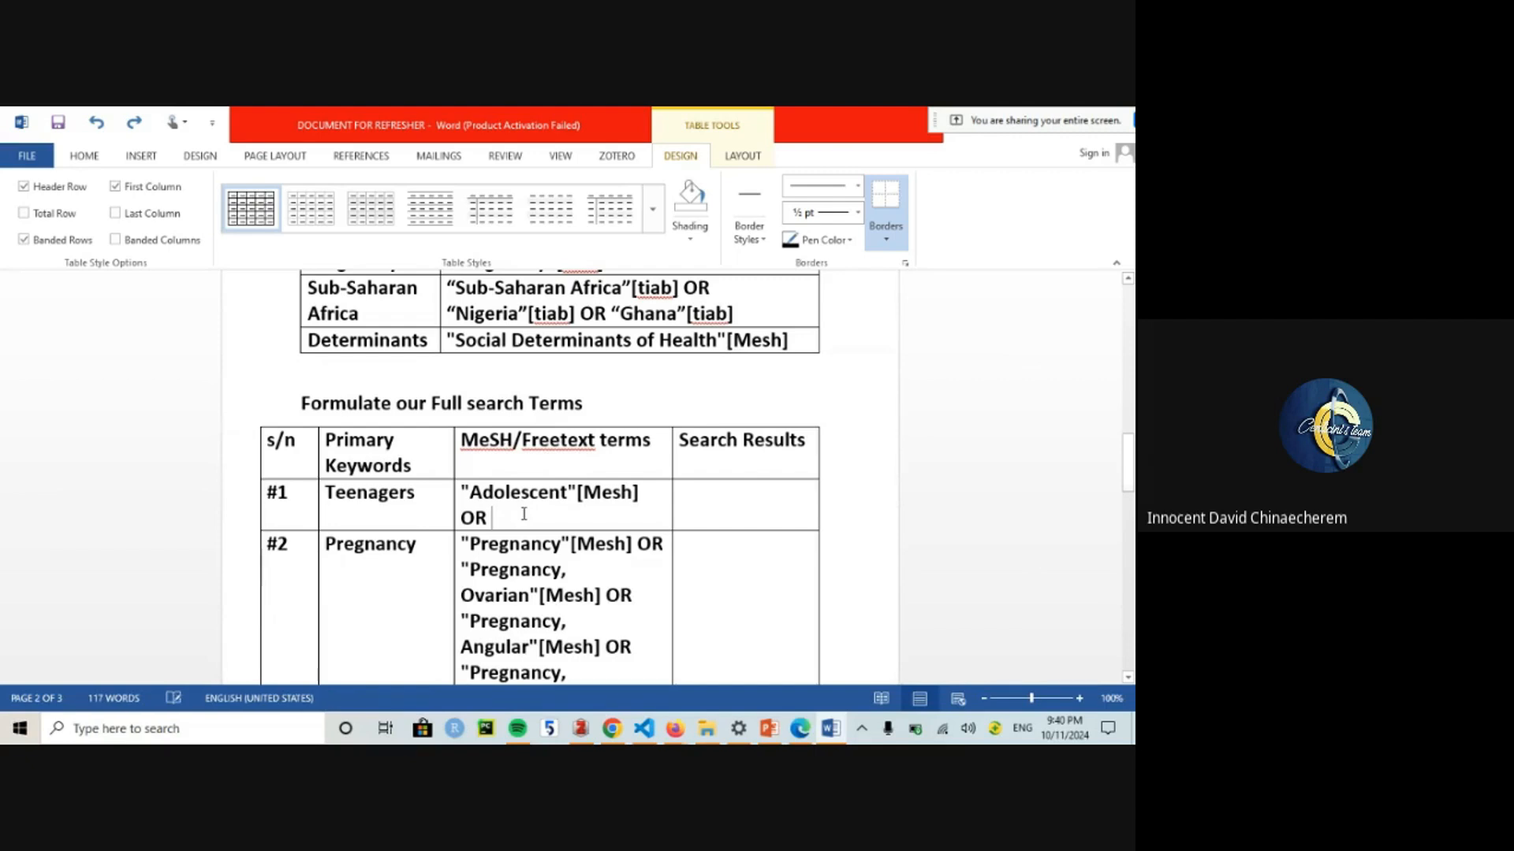
{"action": "key", "text": "ctrl+v"}
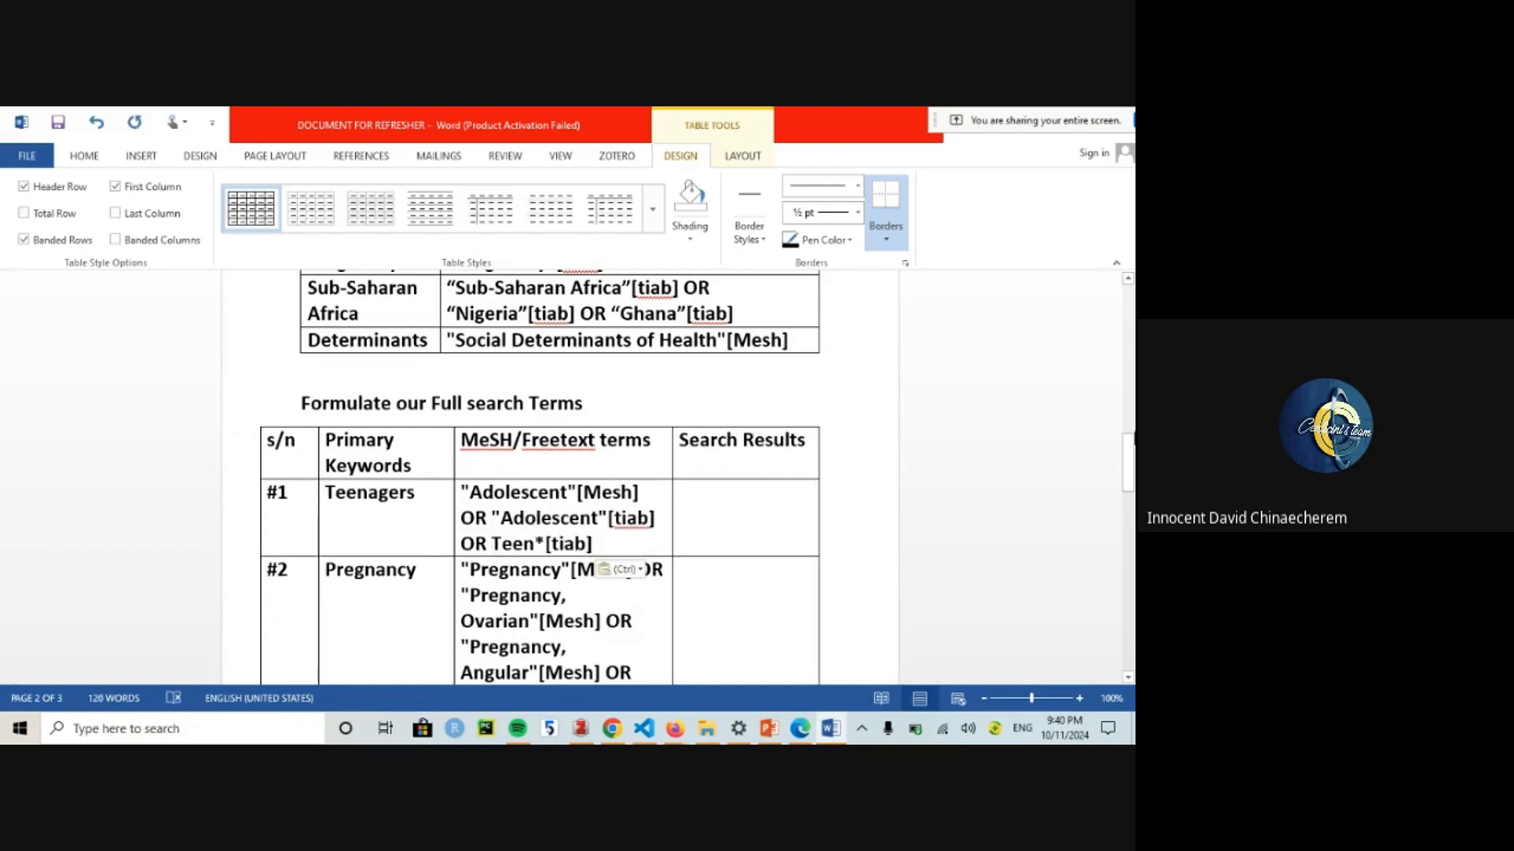
{"action": "left_click_drag", "start_coordinate": [1128, 459], "coordinate": [1128, 435]}
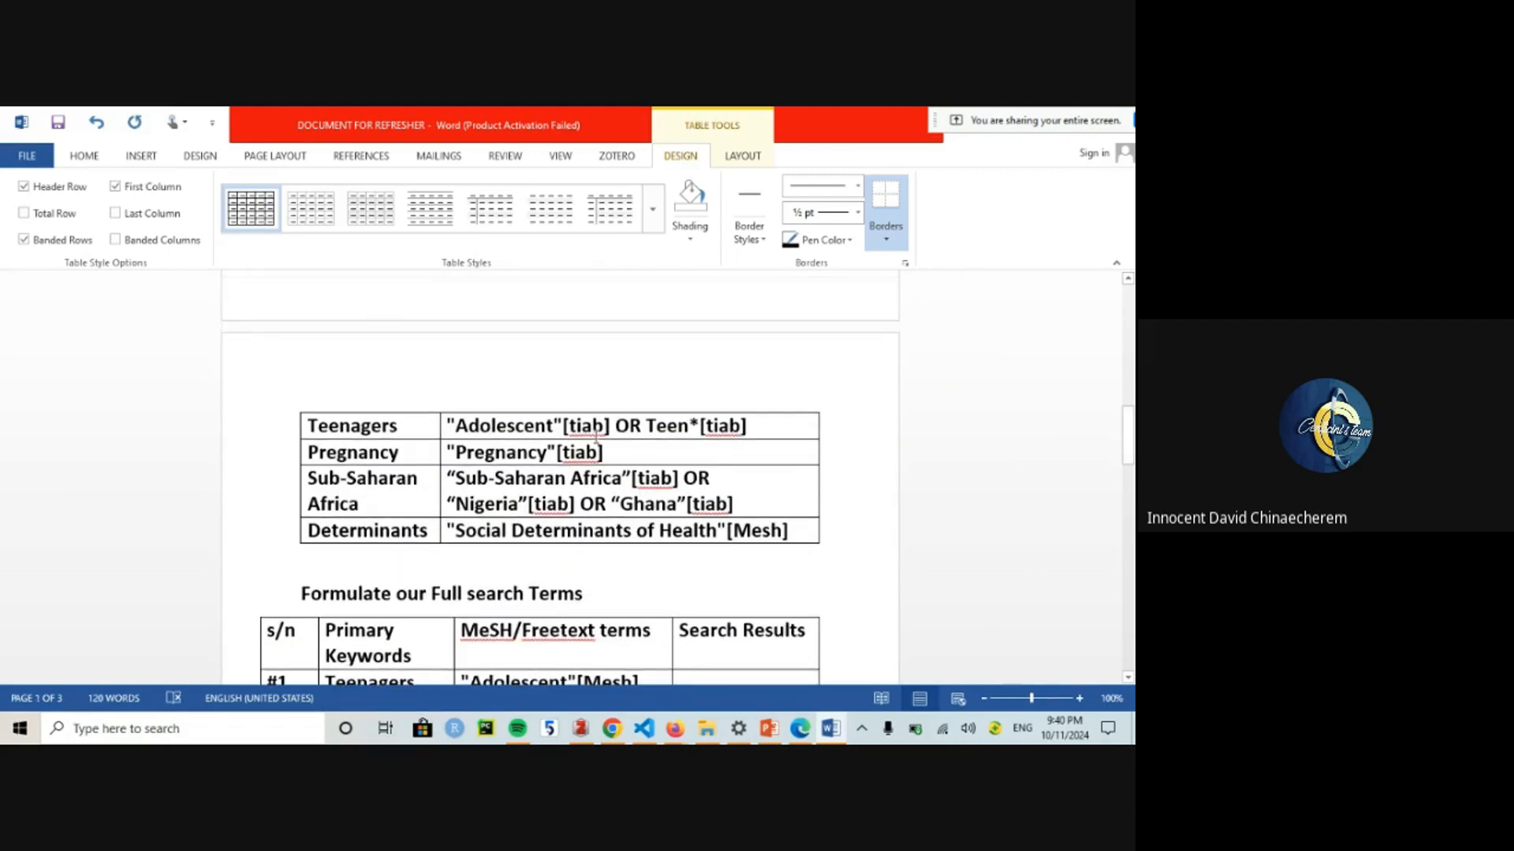
Step: Add OR "Pregnancy"[tiab] after the Pregnancy MeSH terms in row #2
{"action": "left_click_drag", "start_coordinate": [604, 453], "coordinate": [448, 455]}
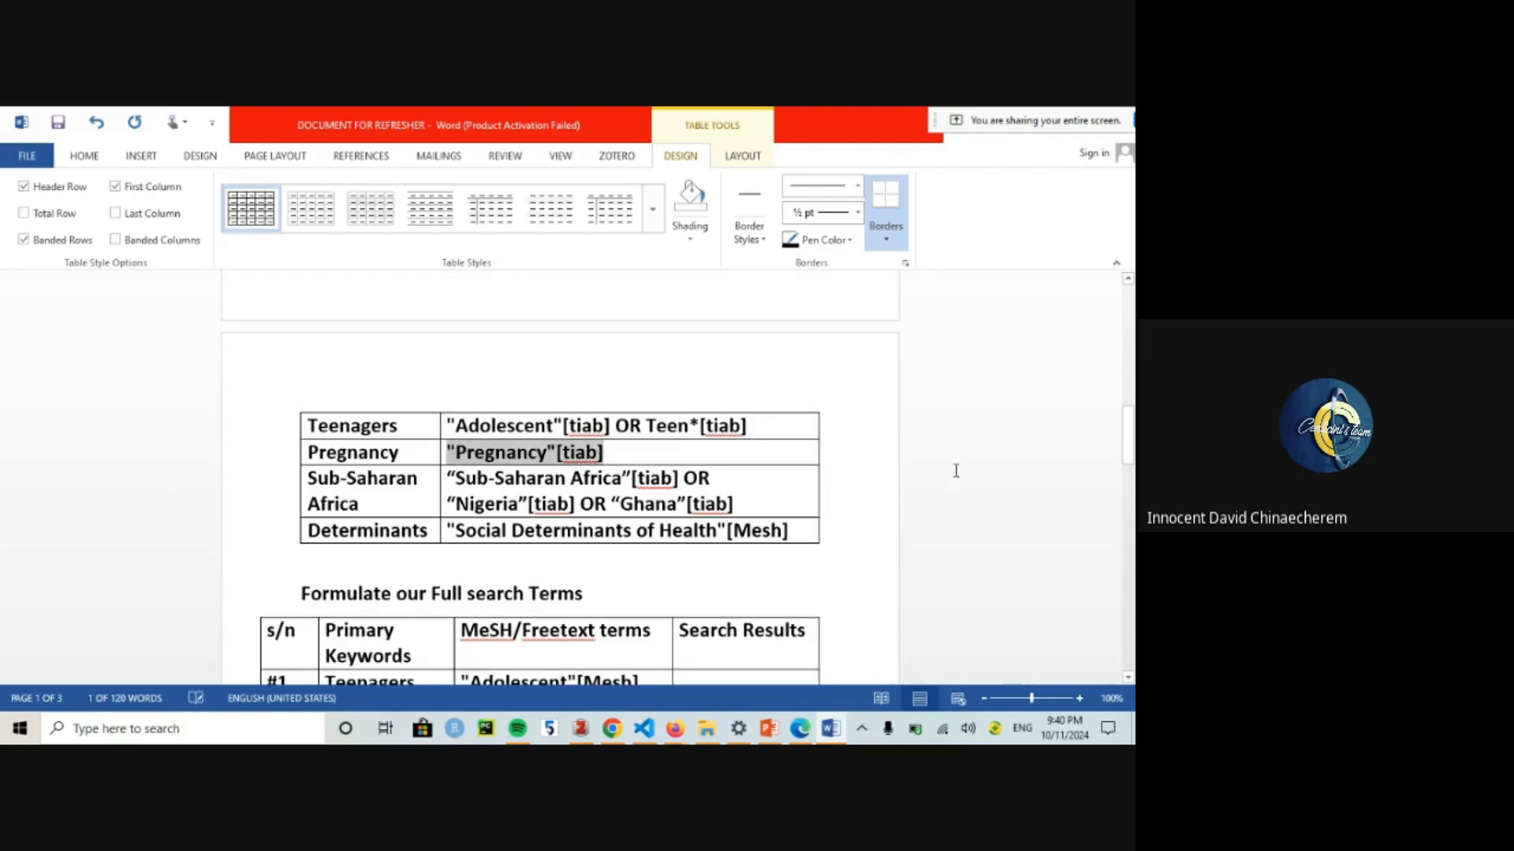
{"action": "left_click_drag", "start_coordinate": [1128, 438], "coordinate": [1128, 514]}
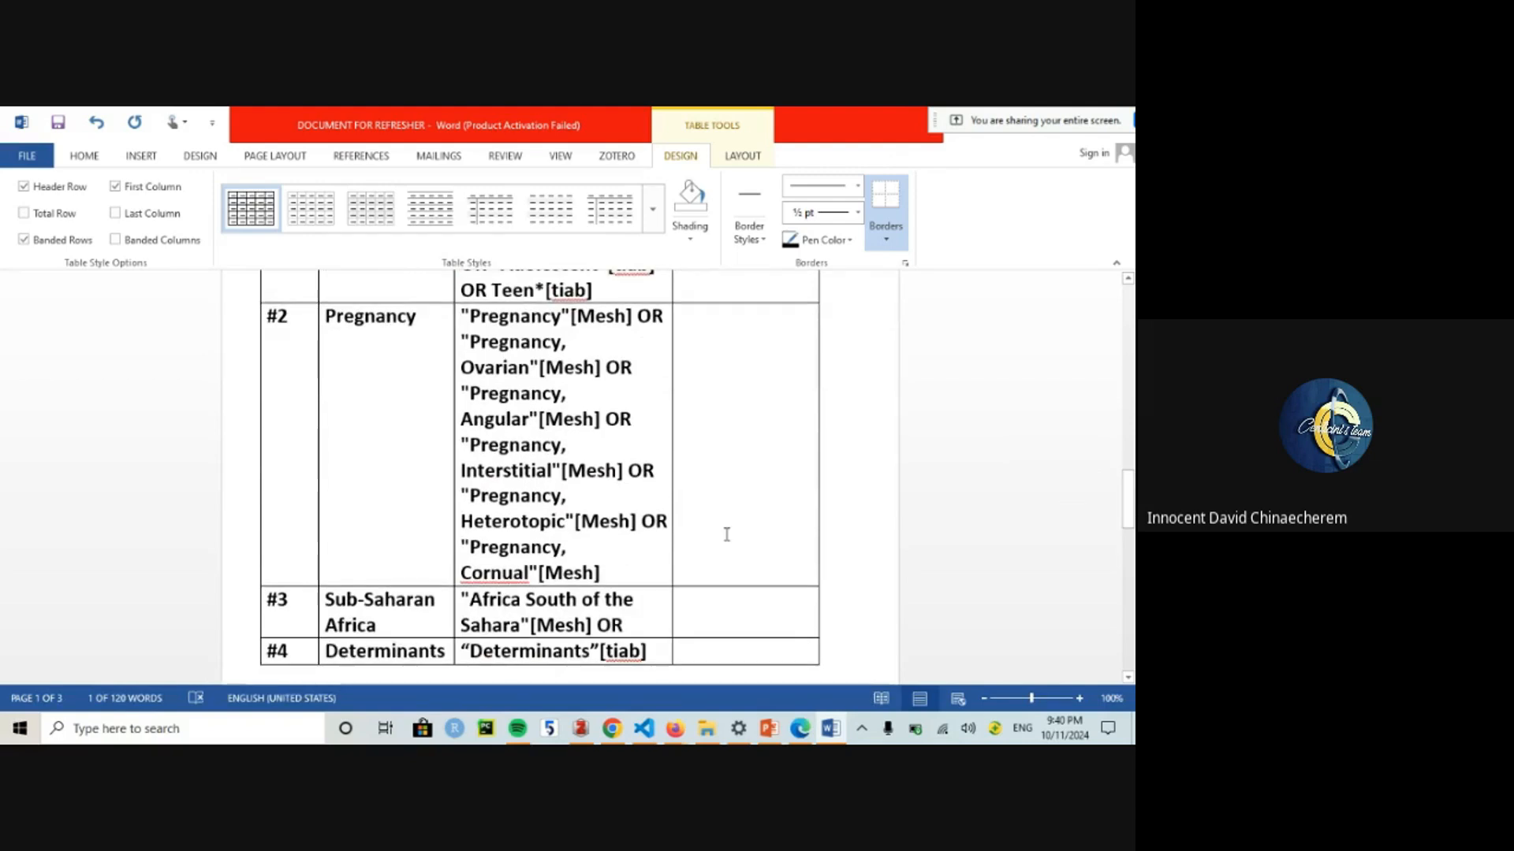
{"action": "left_click", "coordinate": [615, 573]}
{"action": "type", "text": "OR"}
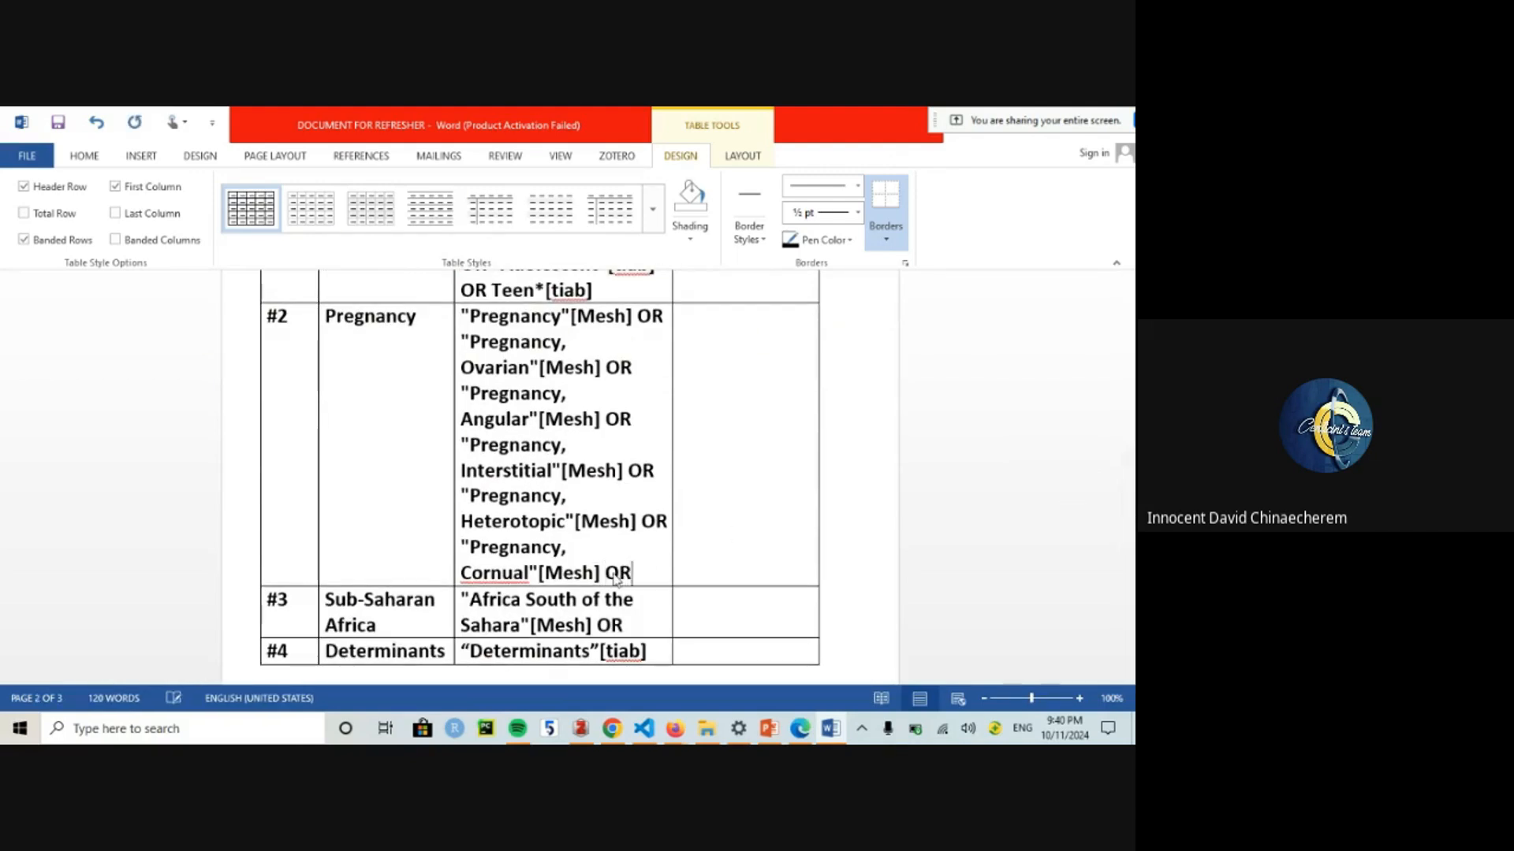
{"action": "key", "text": "ctrl+v"}
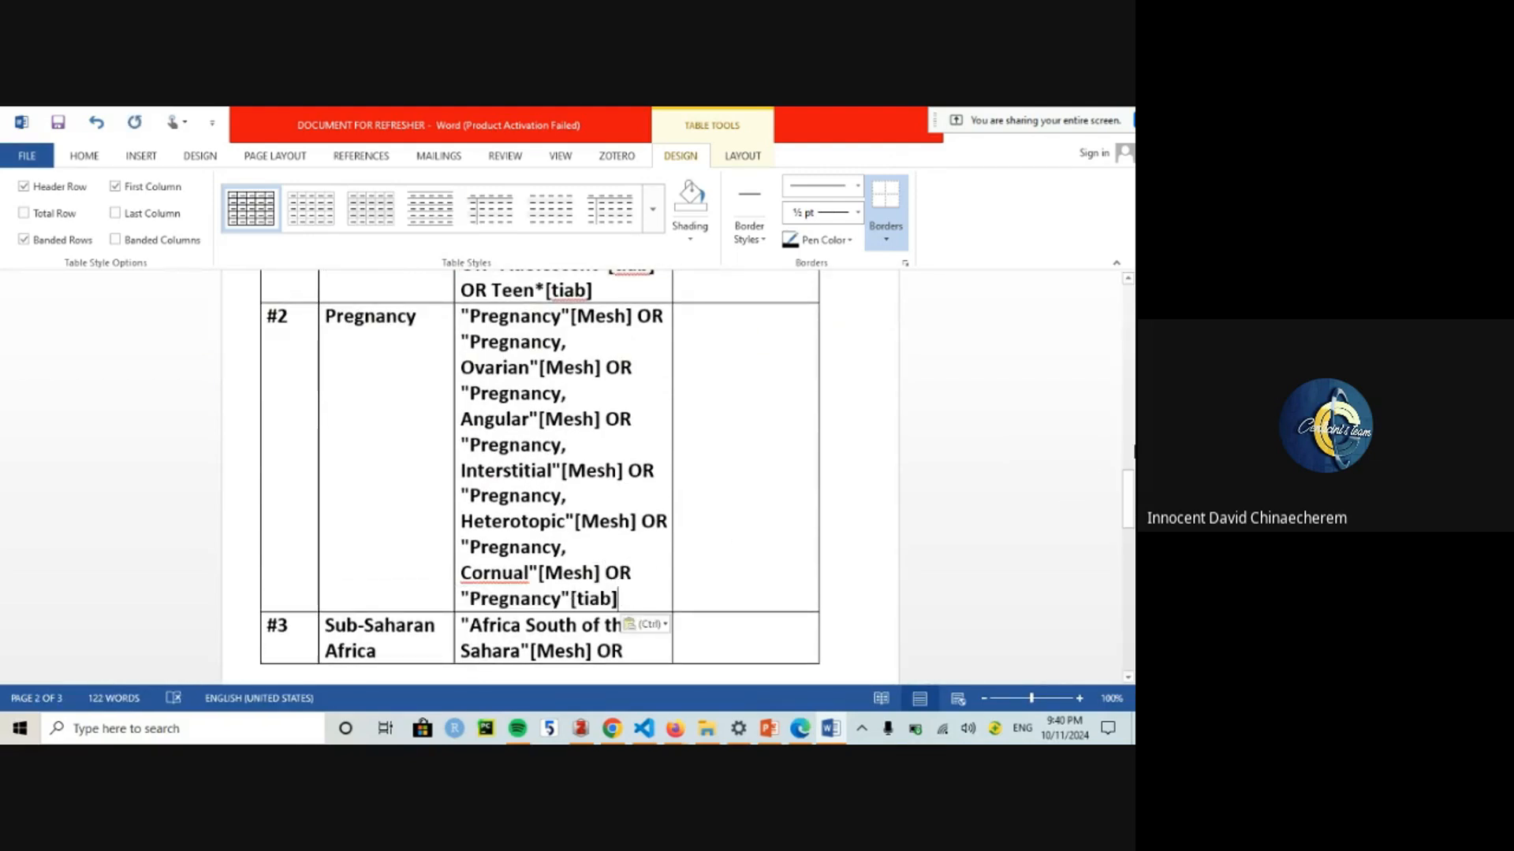
{"action": "left_click_drag", "start_coordinate": [1128, 495], "coordinate": [1128, 430]}
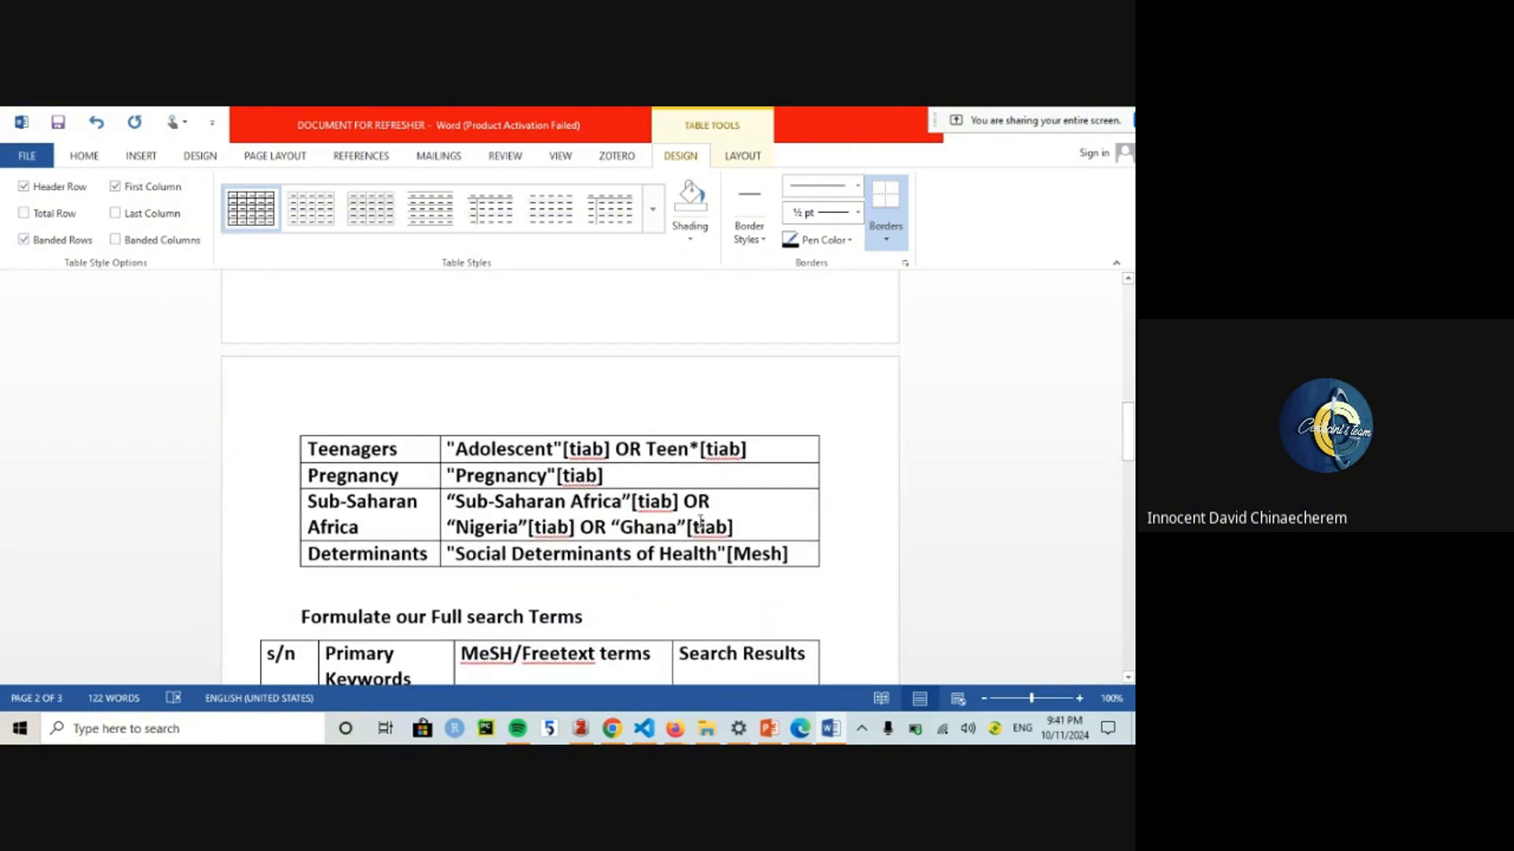
Step: Append the Sub-Saharan Africa tiab terms to row #3 and fix the broken line
{"action": "left_click_drag", "start_coordinate": [742, 526], "coordinate": [445, 505]}
{"action": "key", "text": "ctrl+c"}
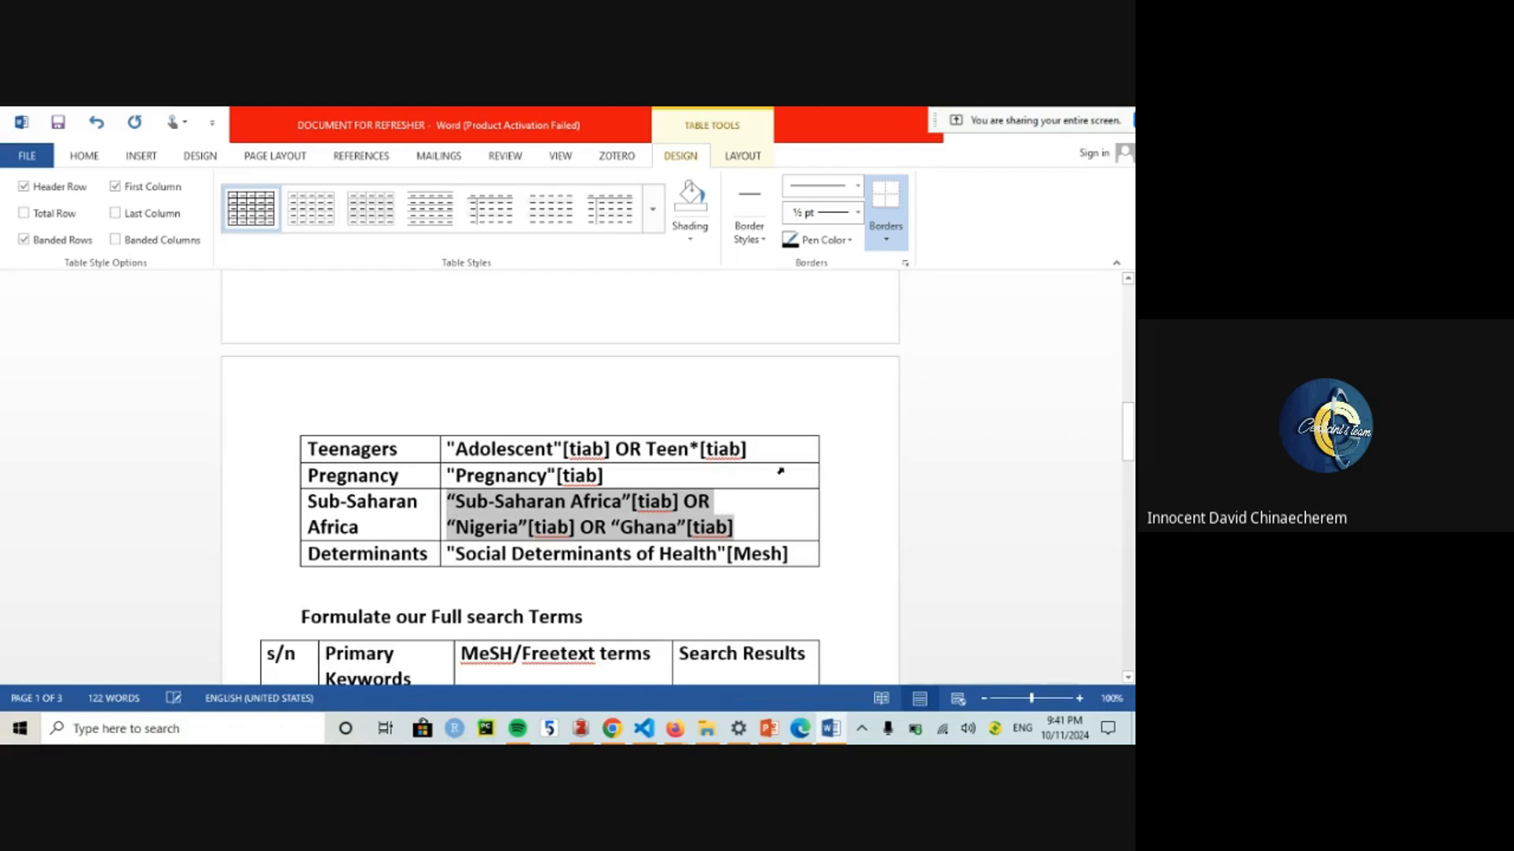
{"action": "left_click_drag", "start_coordinate": [1128, 436], "coordinate": [1132, 553]}
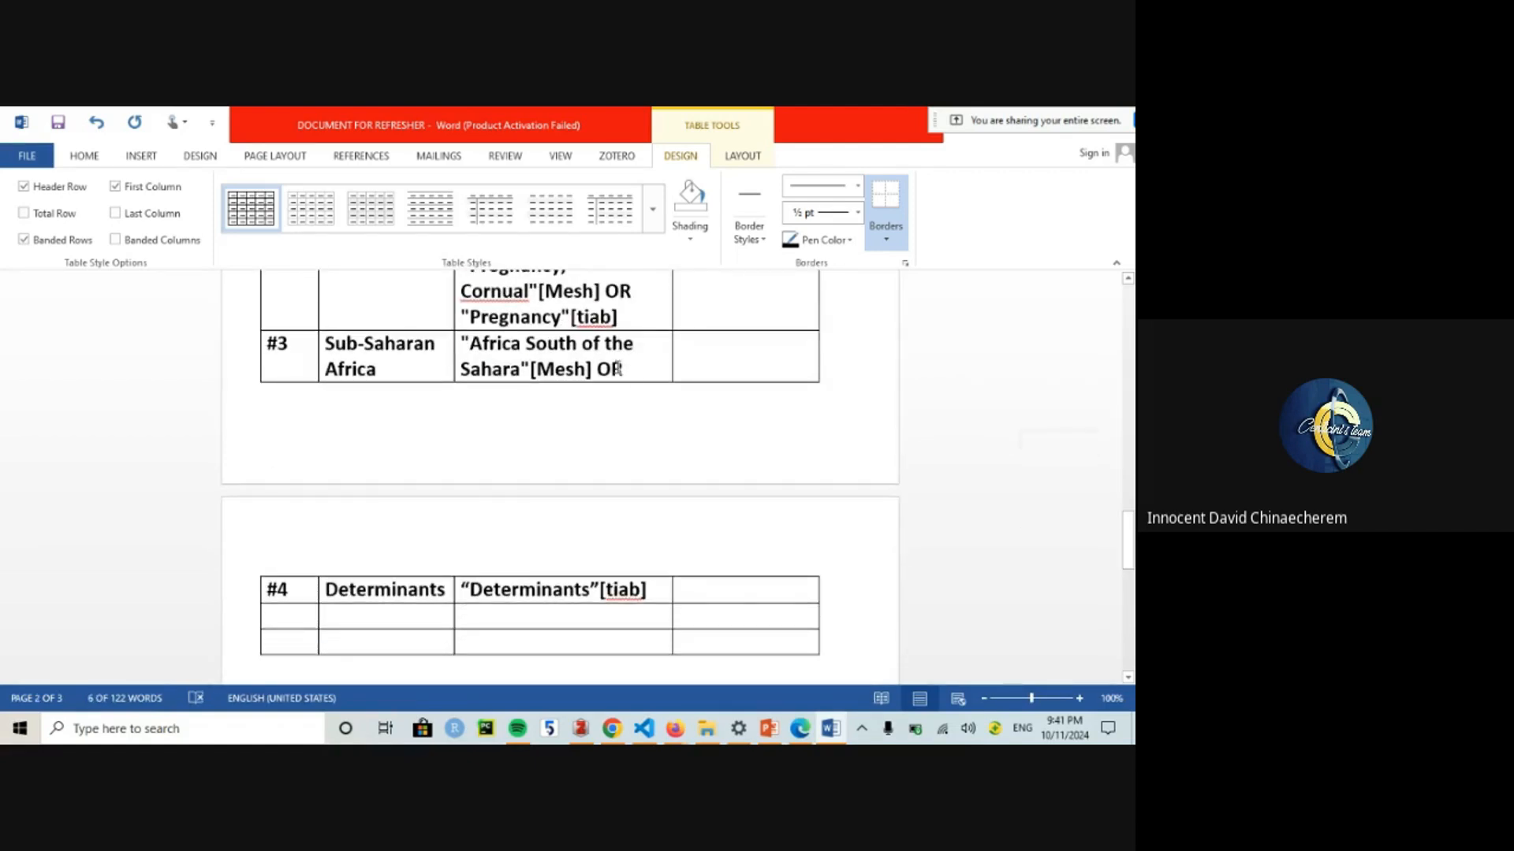
{"action": "left_click", "coordinate": [618, 368]}
{"action": "key", "text": "ctrl+v"}
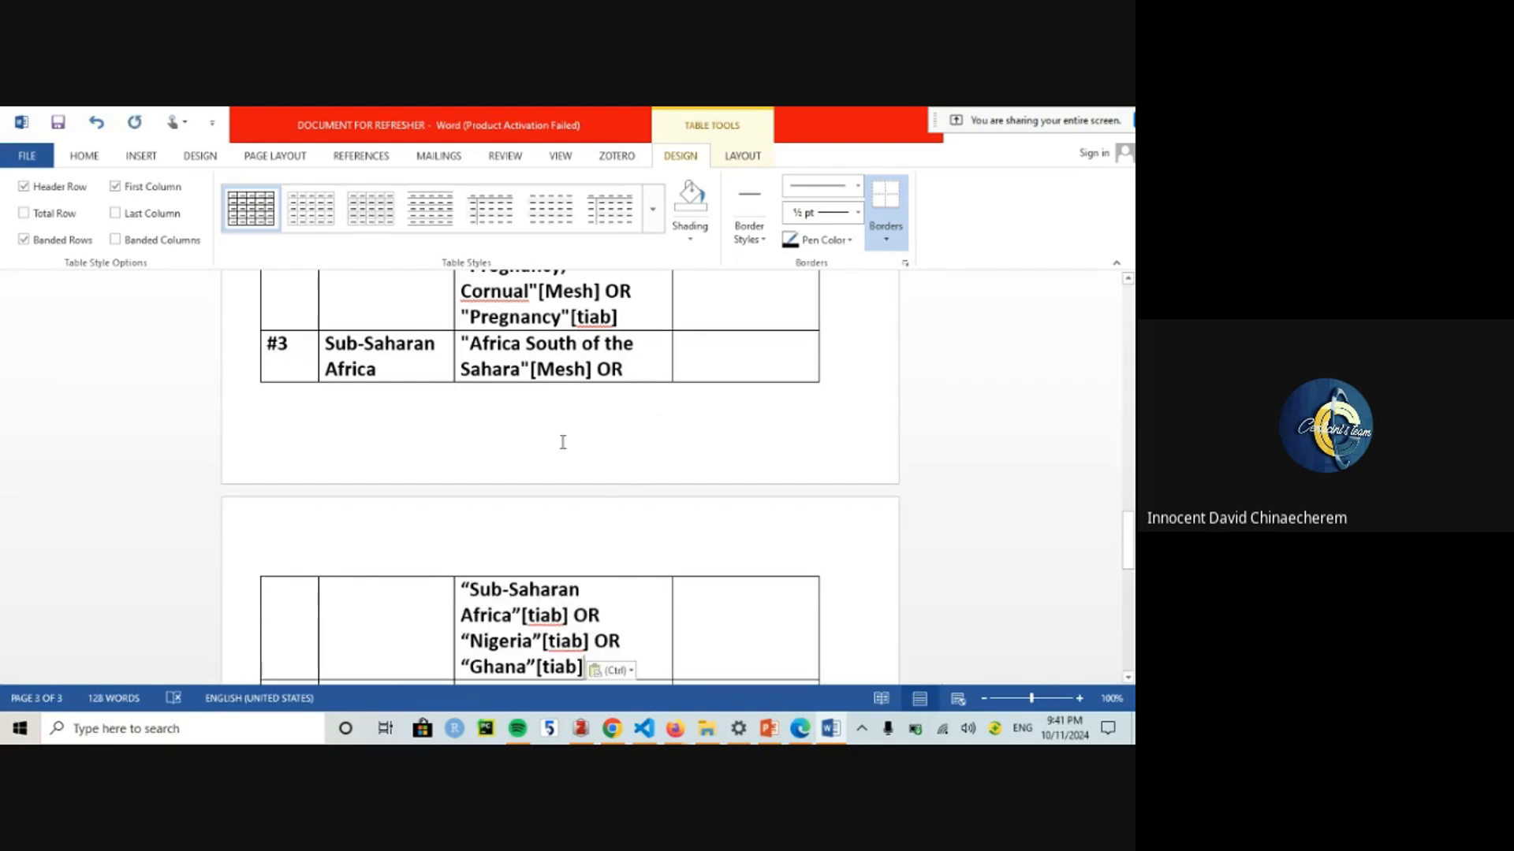
{"action": "left_click", "coordinate": [466, 588]}
{"action": "key", "text": "BackSpace"}
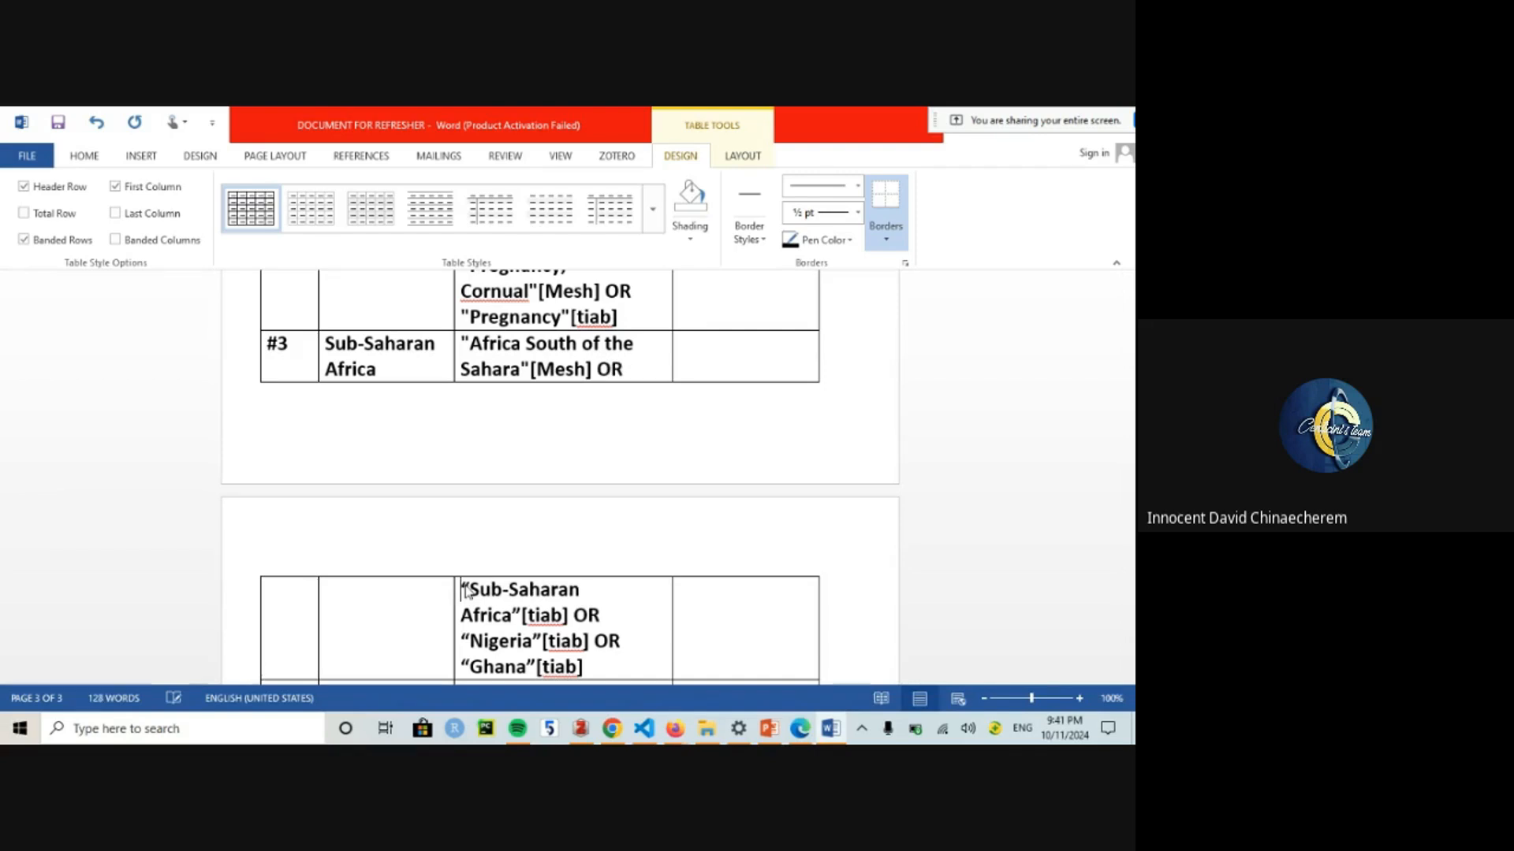
Step: Add OR after "Determinants"[tiab] in row #4
{"action": "key", "text": "ctrl+End"}
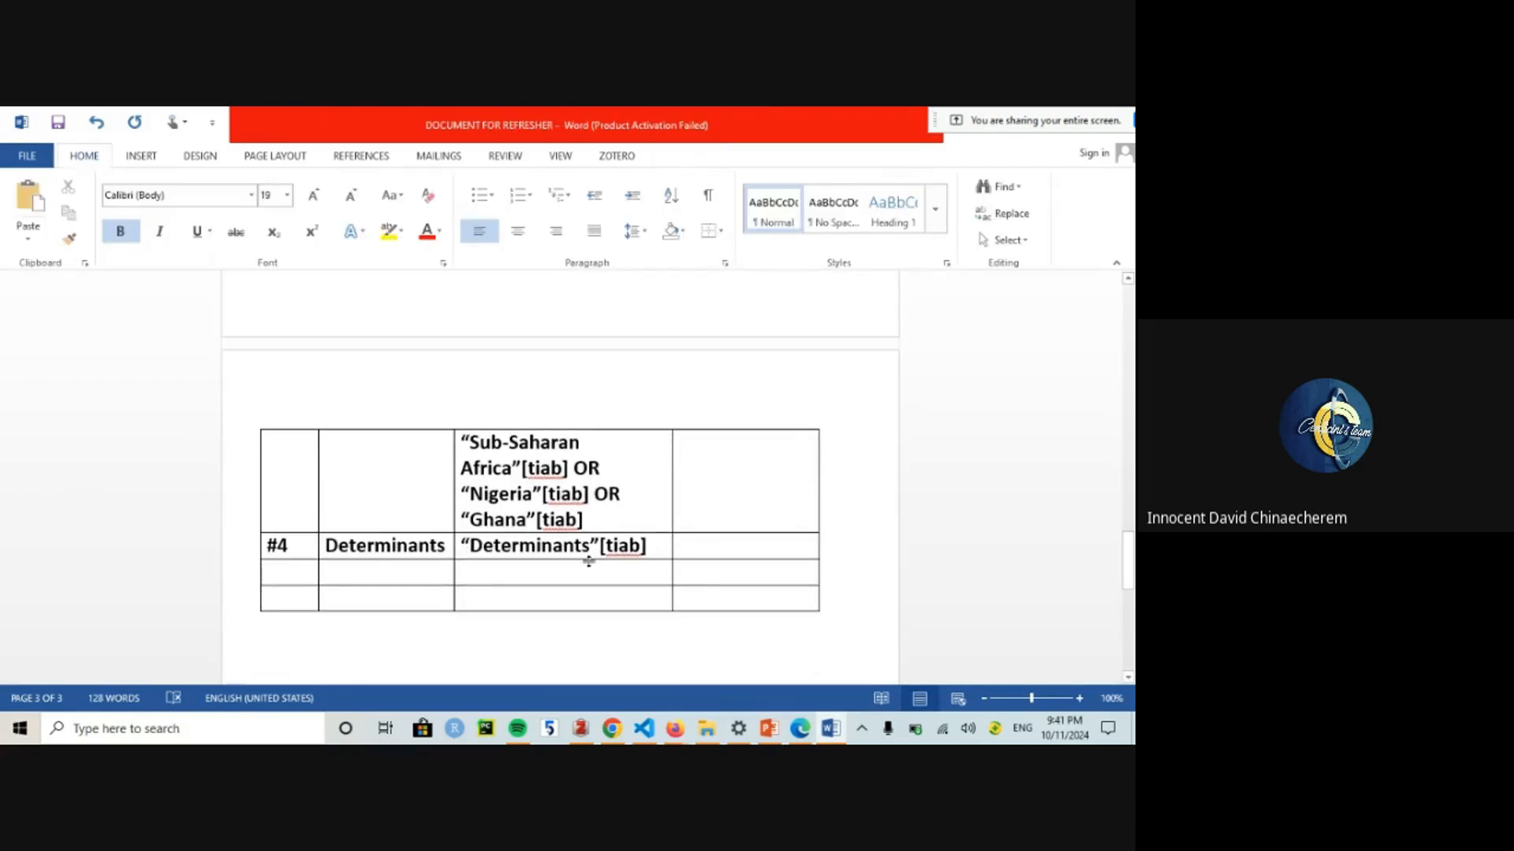
{"action": "left_click", "coordinate": [655, 549]}
{"action": "type", "text": "OR"}
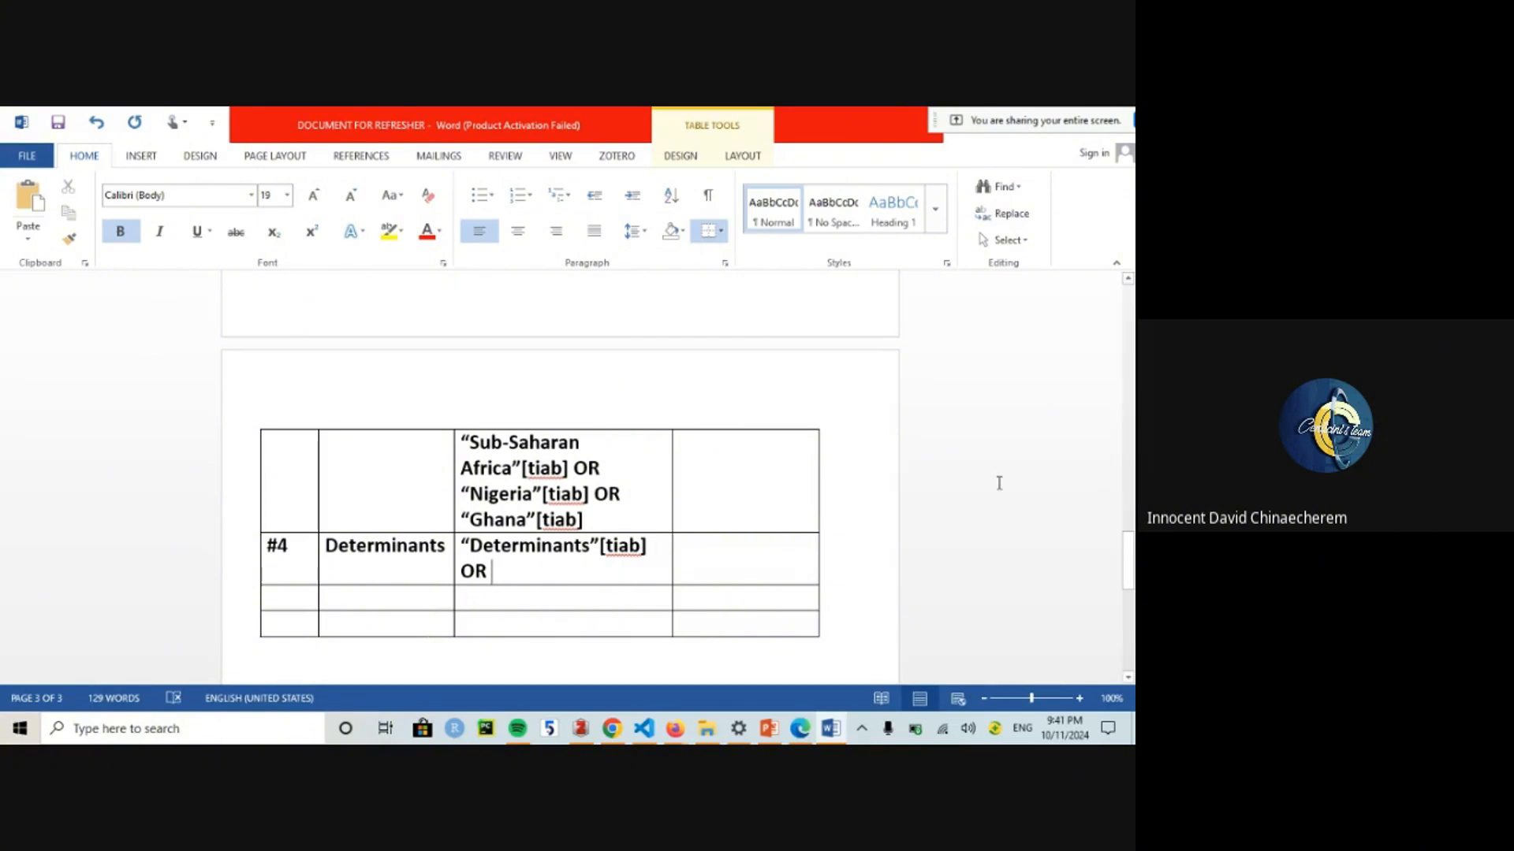
{"action": "left_click_drag", "start_coordinate": [1133, 551], "coordinate": [1129, 442]}
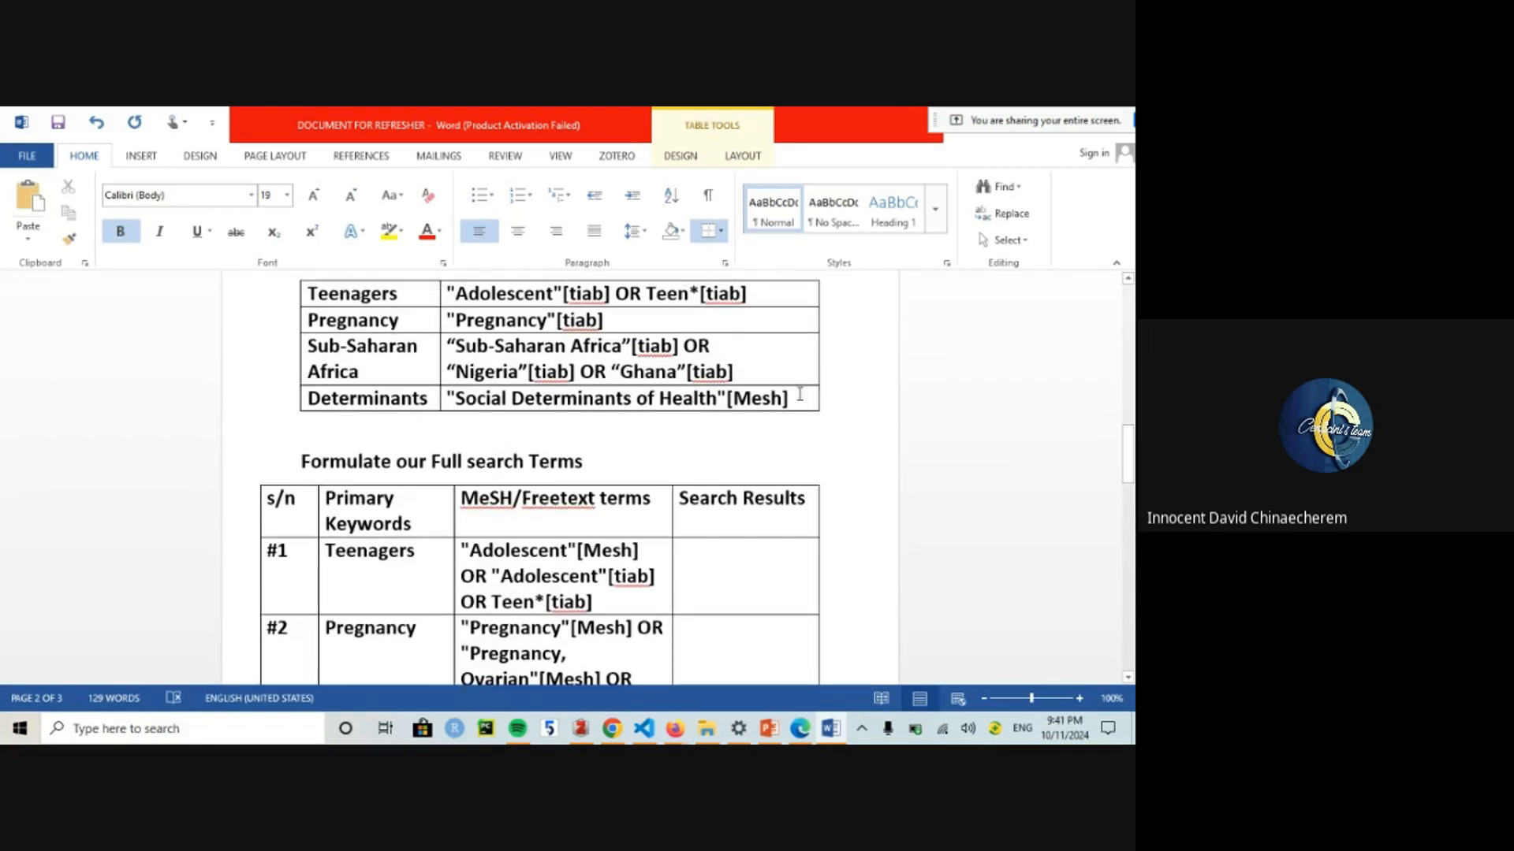
Step: Change the Social Determinants of Health entry's [Mesh] tag to [tiab]
{"action": "mouse_move", "coordinate": [799, 394]}
{"action": "left_mouse_down"}
{"action": "mouse_move", "coordinate": [473, 429]}
{"action": "mouse_move", "coordinate": [477, 398]}
{"action": "mouse_move", "coordinate": [456, 394]}
{"action": "left_mouse_up"}
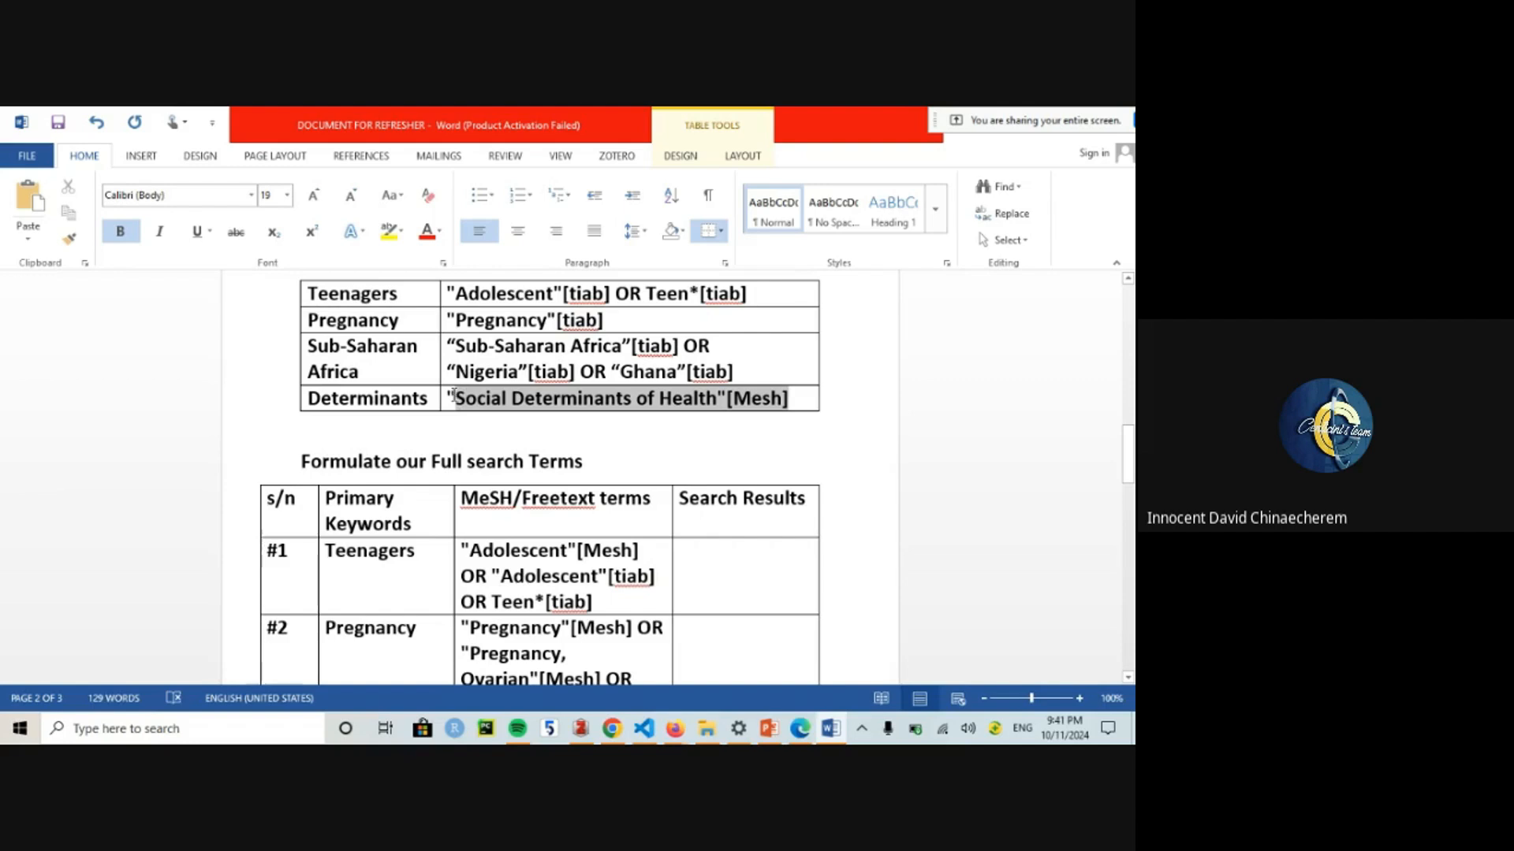
{"action": "double_click", "coordinate": [759, 399]}
{"action": "type", "text": "tiab"}
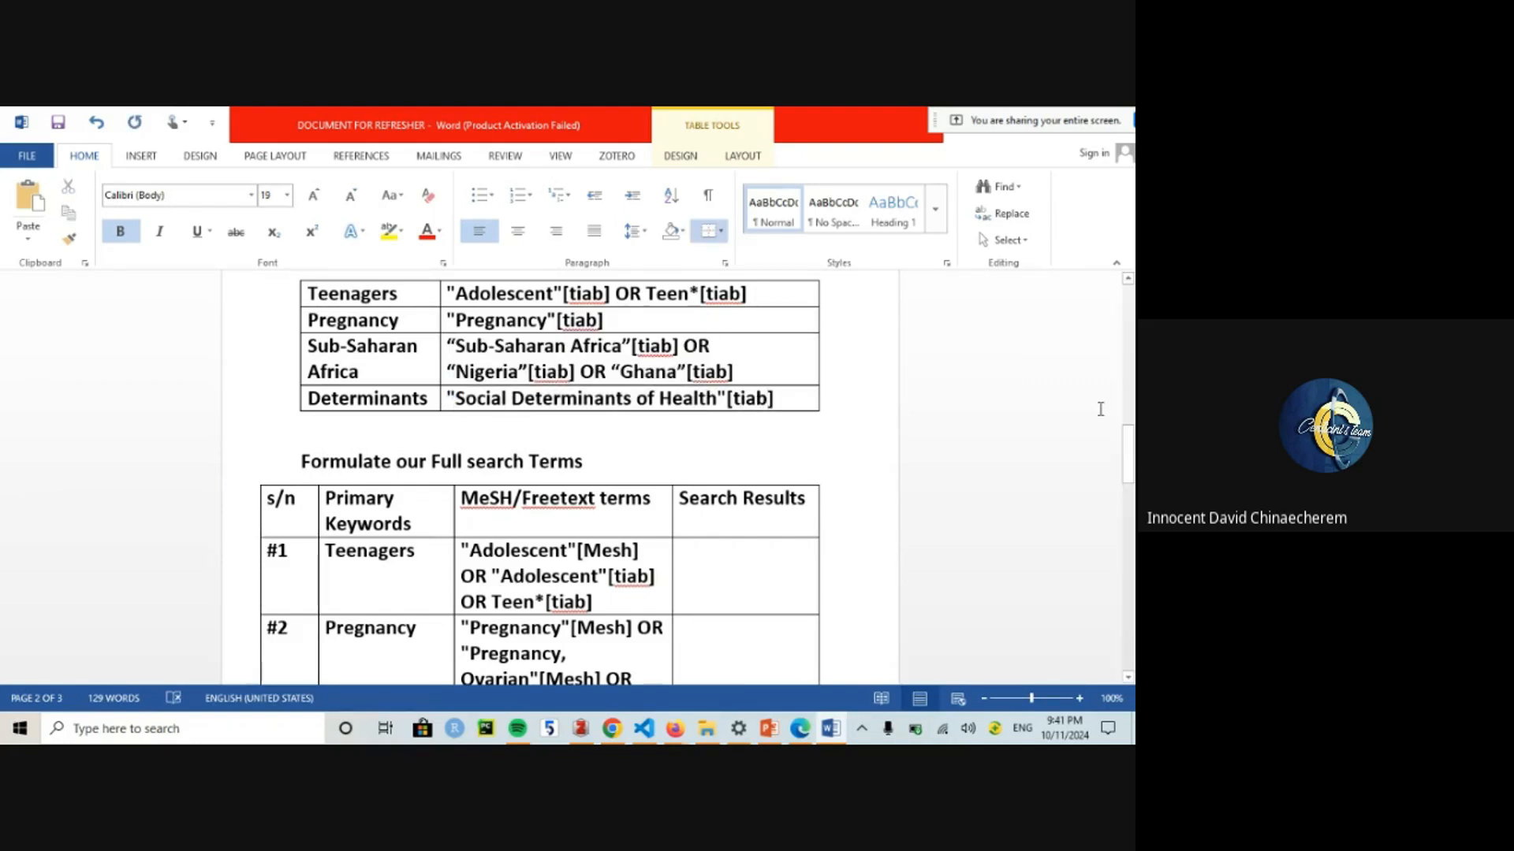
{"action": "left_click_drag", "start_coordinate": [1131, 494], "coordinate": [1130, 408]}
Step: Add a Determinants row to the MeSH table with Social Determinants of Health pasted
{"action": "left_click", "coordinate": [386, 559]}
{"action": "type", "text": "D"}
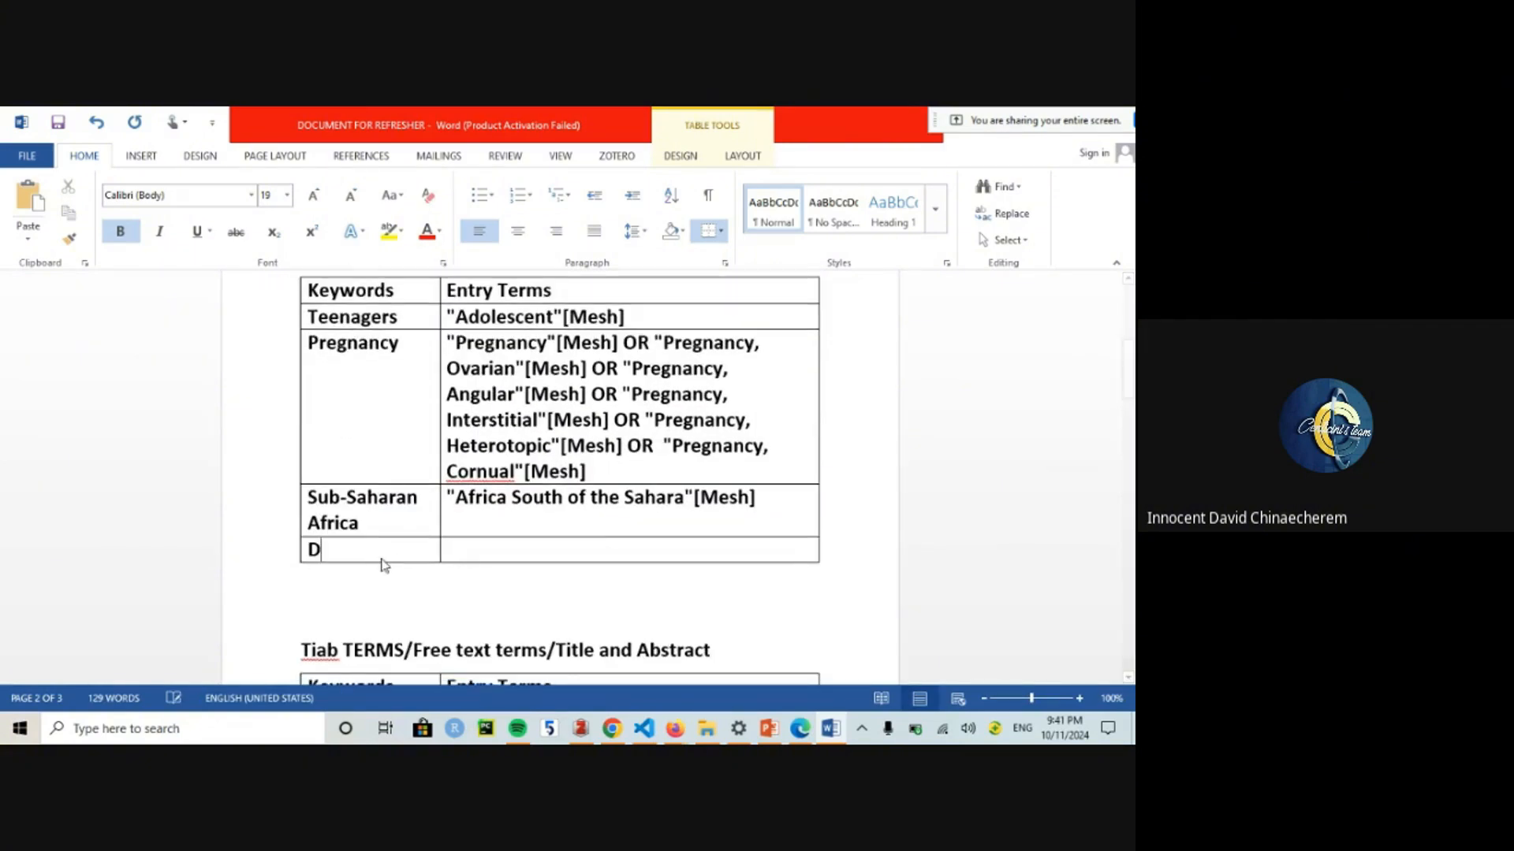
{"action": "type", "text": "eterminants"}
{"action": "key", "text": "Tab"}
{"action": "type", "text": "\"Social Determinants of Health\"[Mesh]"}
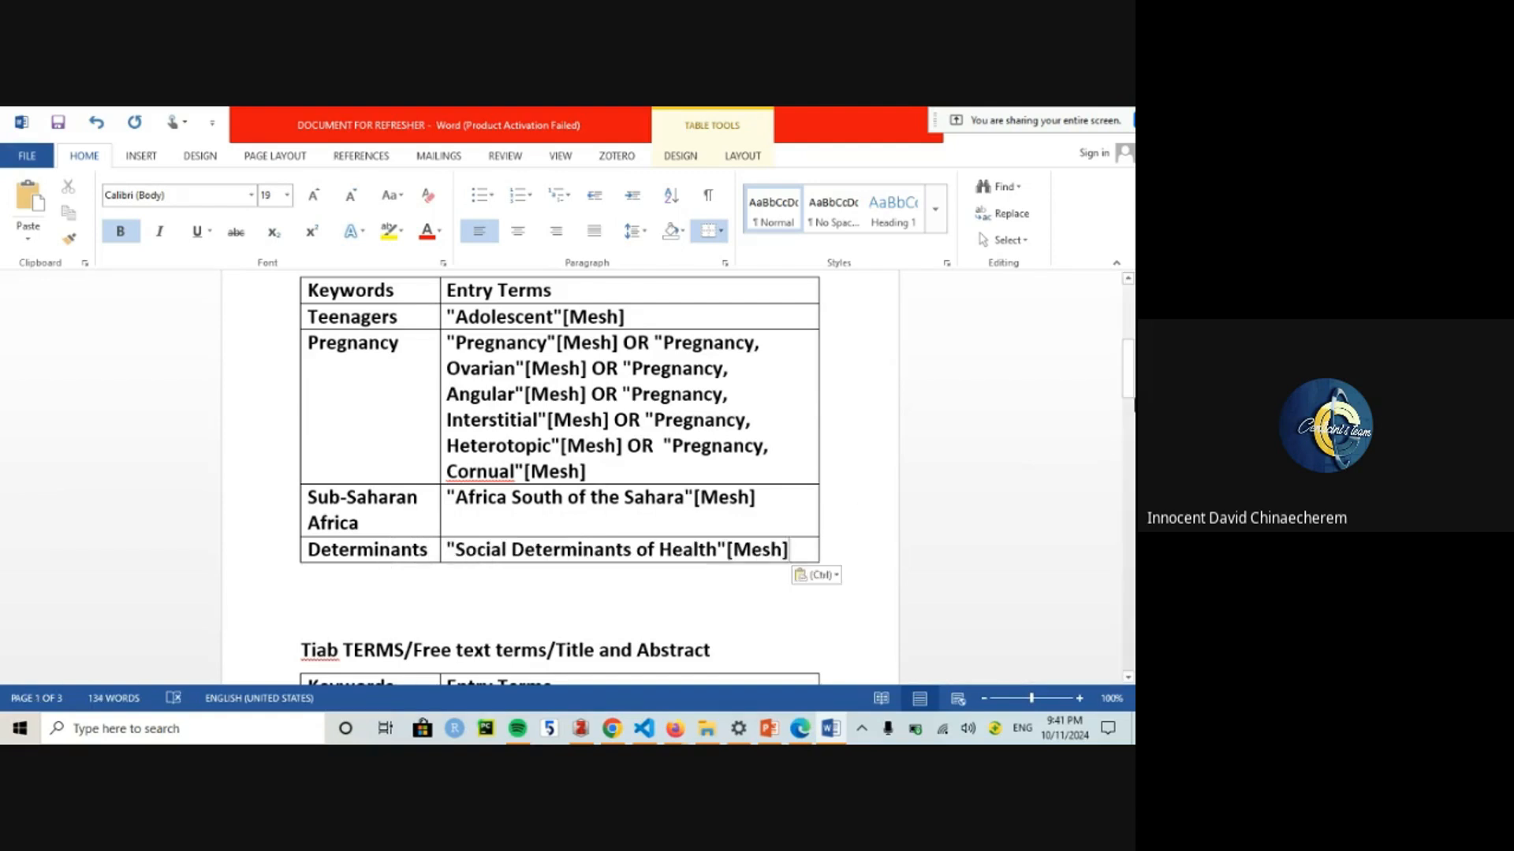
{"action": "left_click_drag", "start_coordinate": [1132, 357], "coordinate": [1133, 577]}
Step: Extend row #4 with "Social Determinants of Health"[Mesh] OR "factors"[tiab] OR "Influences"[tiab]
{"action": "type", "text": "\"Social Determinants of Health\"[Mesh]"}
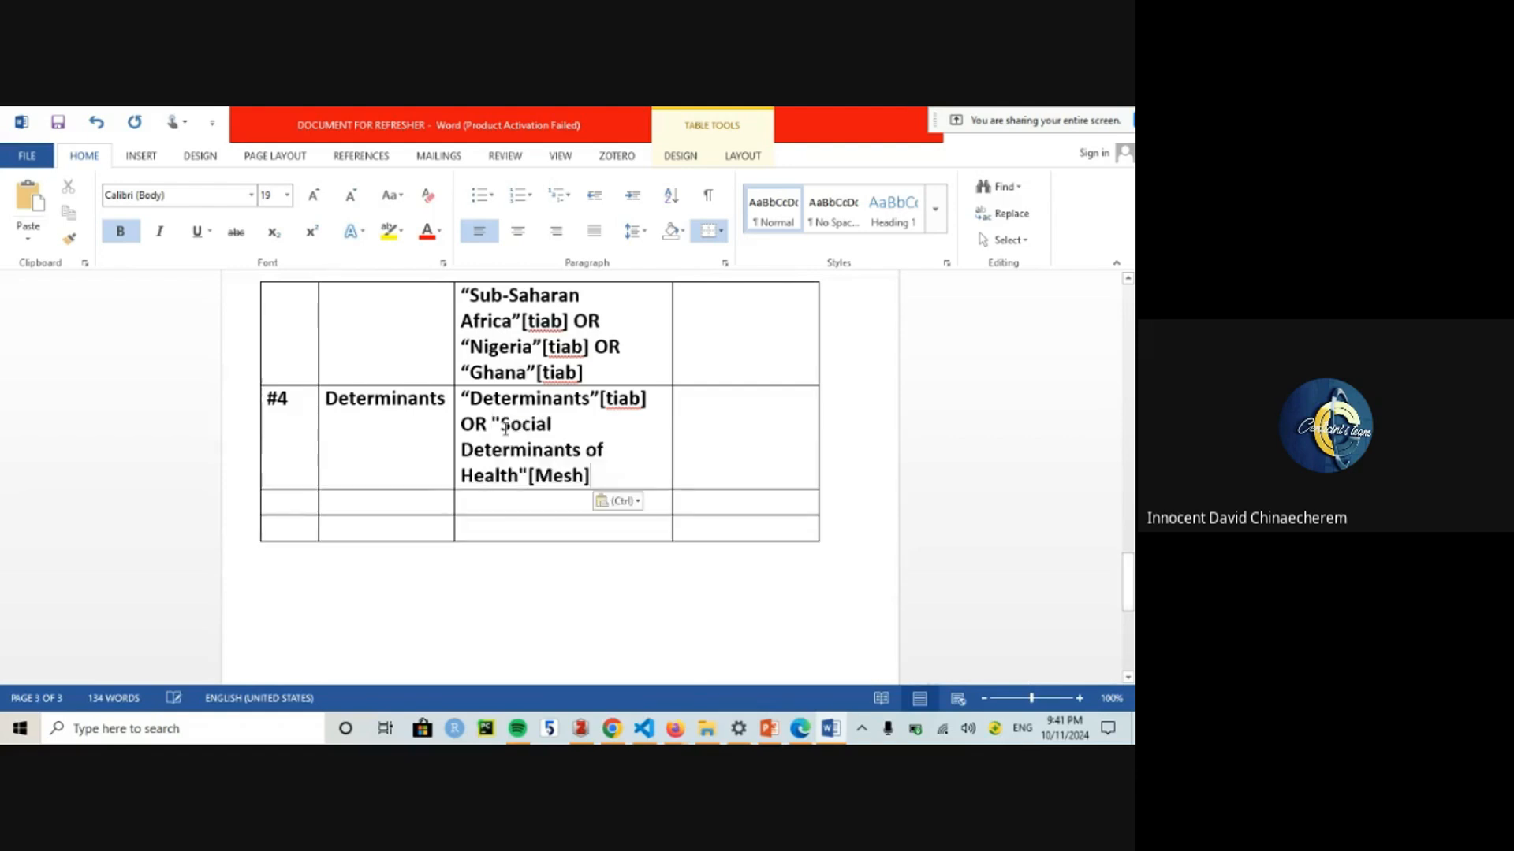
{"action": "type", "text": "OR "}
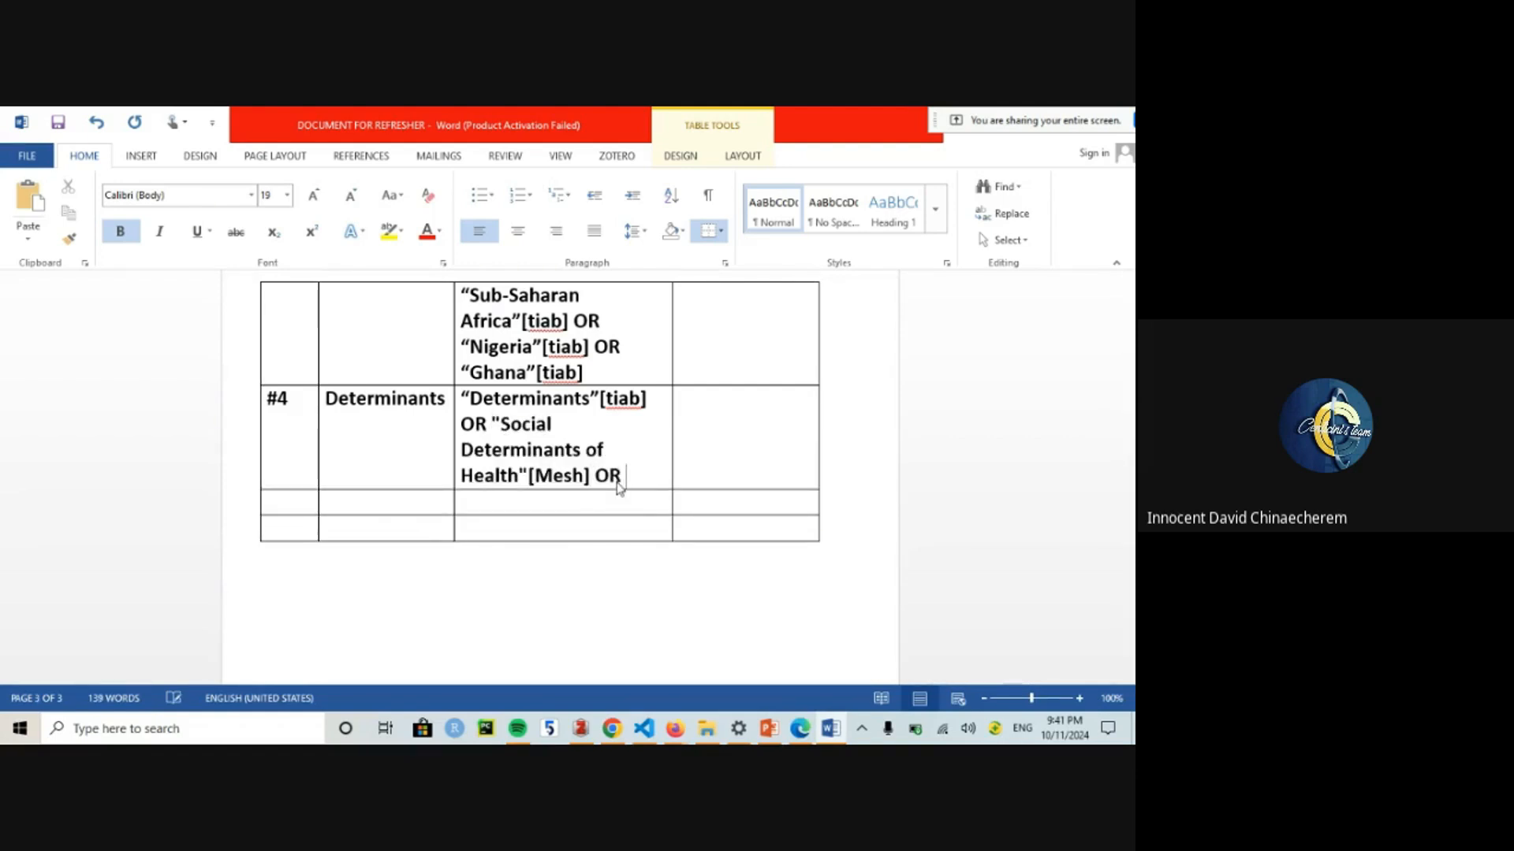
{"action": "type", "text": "Fac"}
{"action": "key", "text": "BackSpace"}
{"action": "type", "text": "\"factord"}
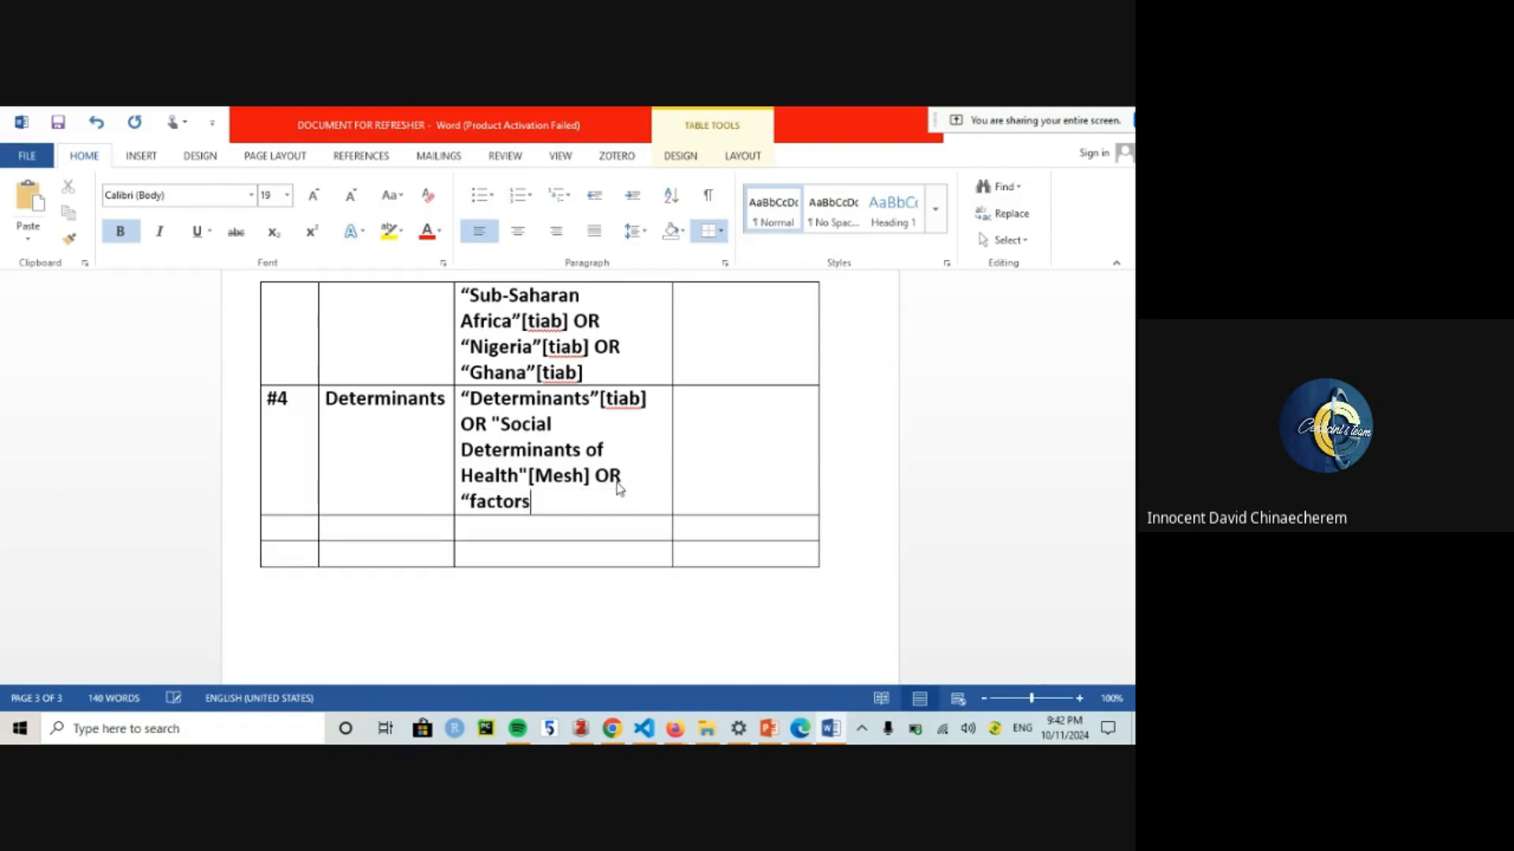
{"action": "type", "text": "\" OR \"Influences"}
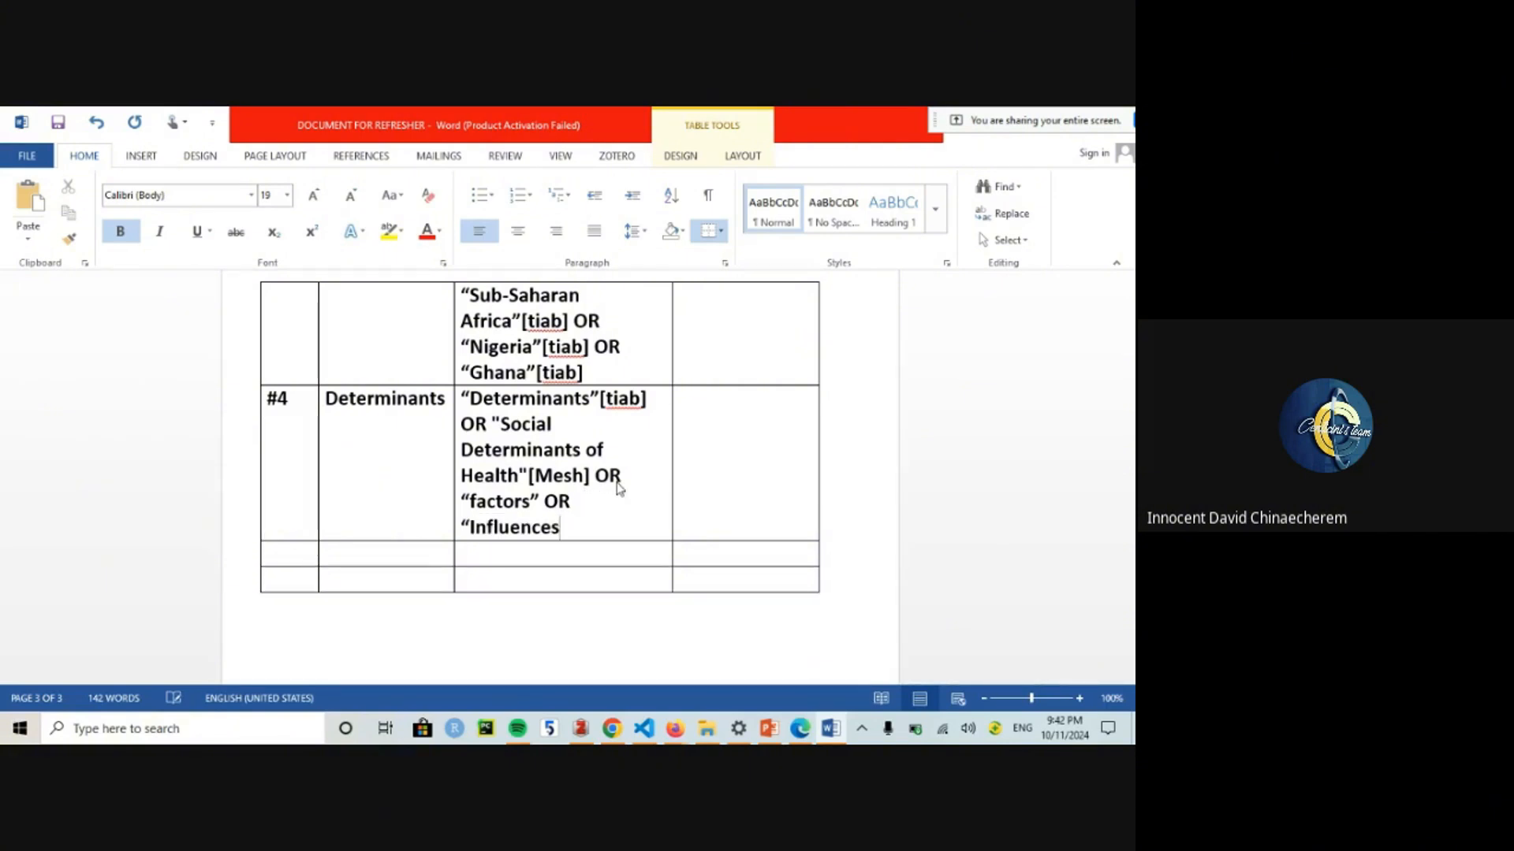
{"action": "type", "text": "\"[tiab"}
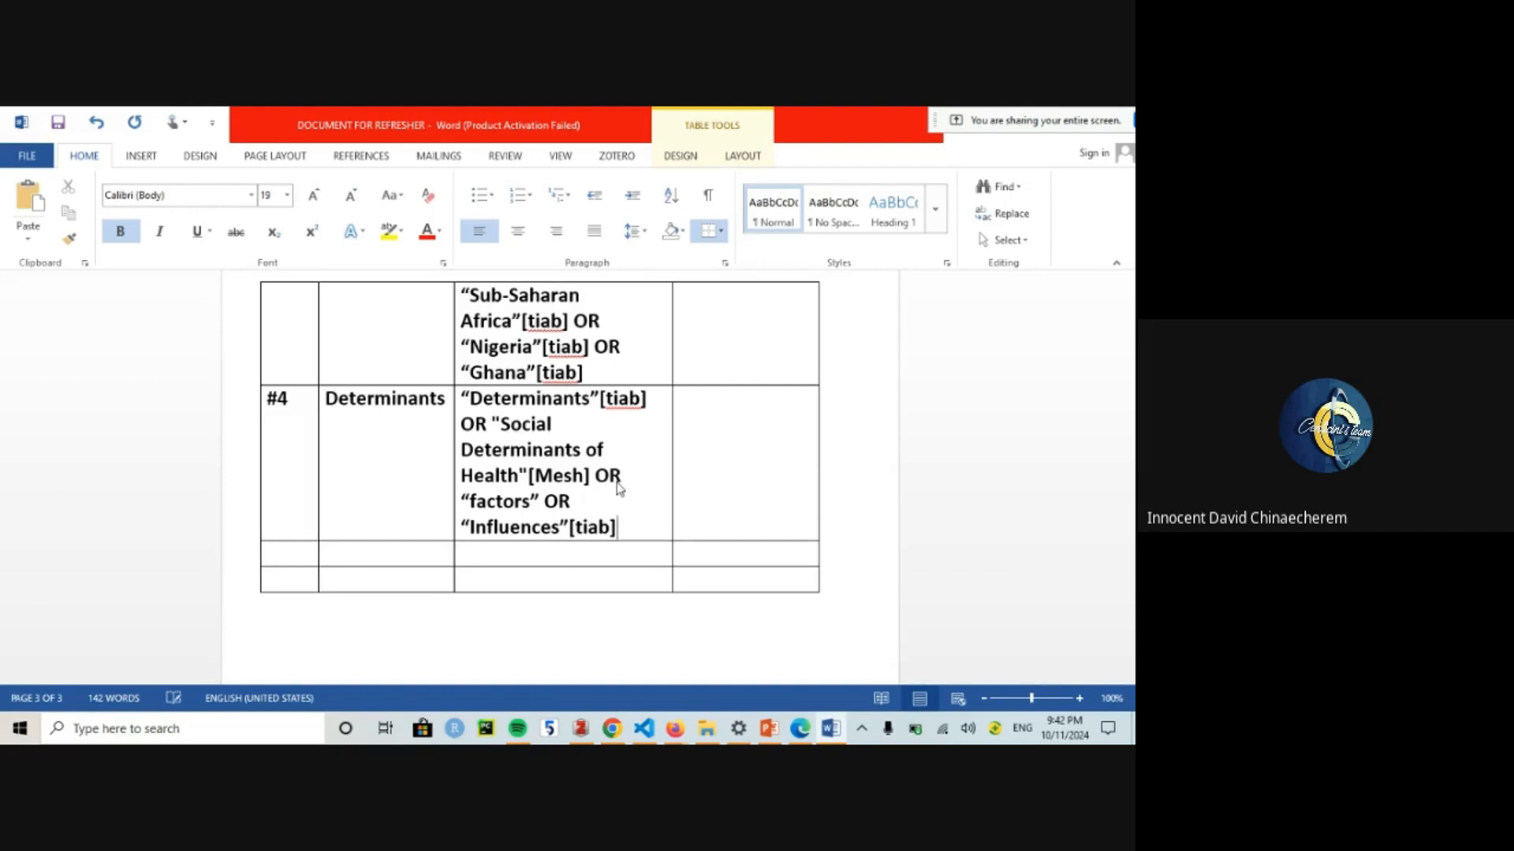
{"action": "left_click", "coordinate": [538, 502]}
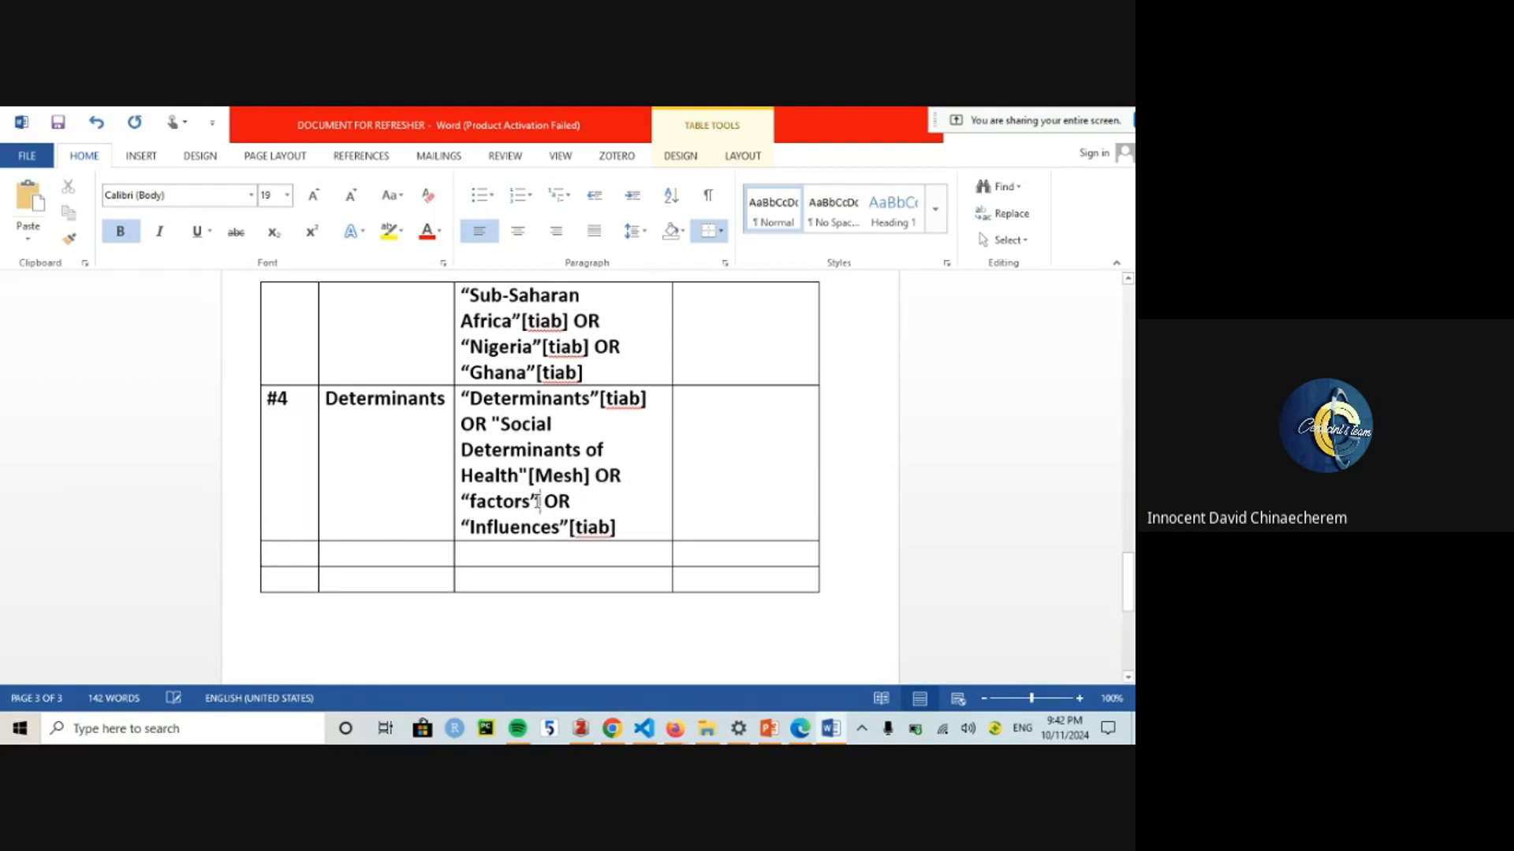
{"action": "type", "text": "[tiab]"}
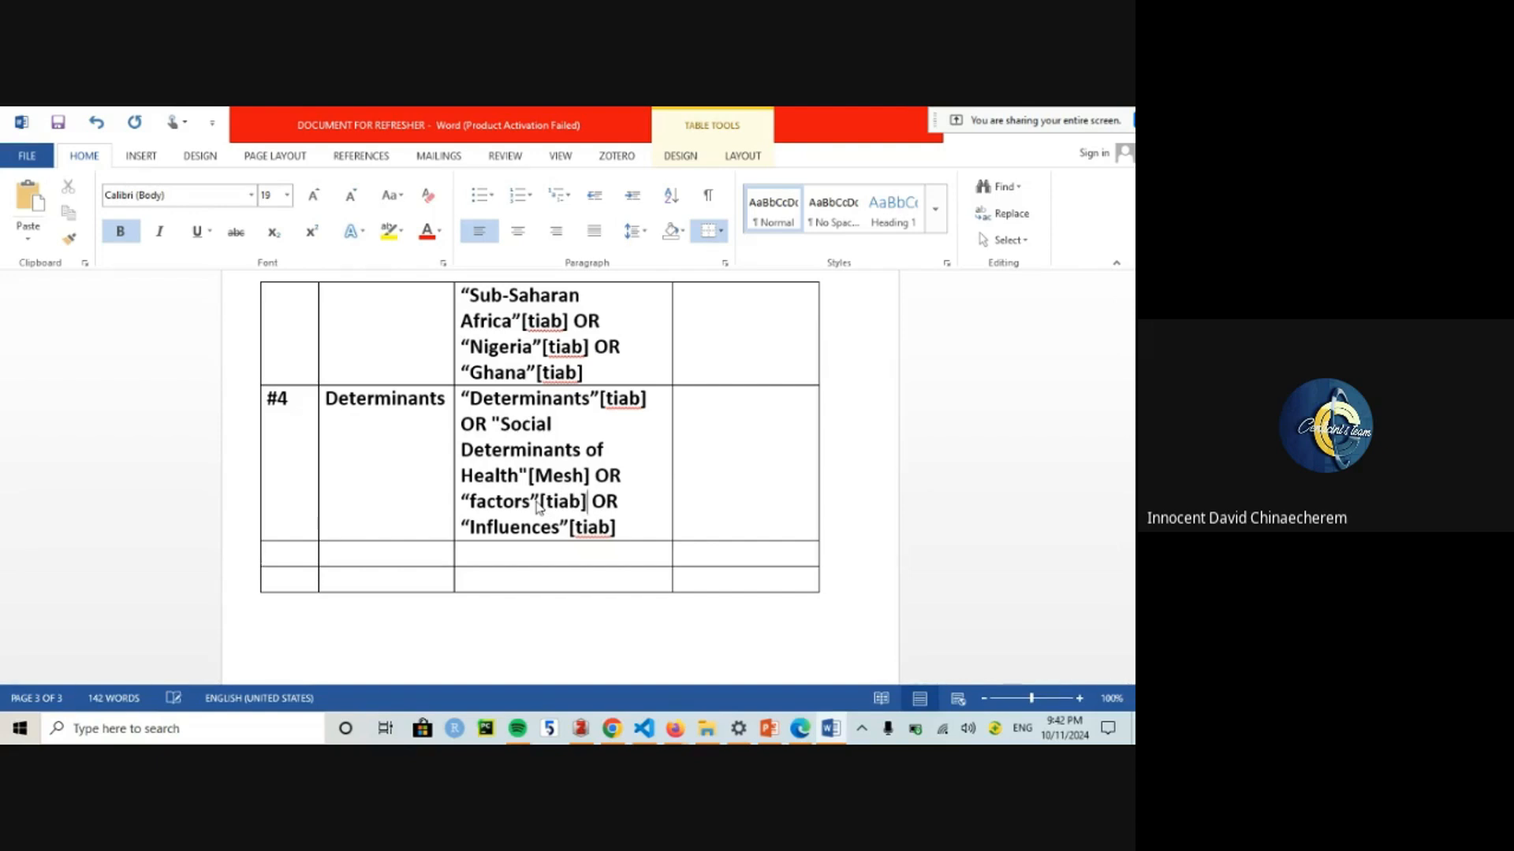
{"action": "left_click", "coordinate": [637, 534]}
{"action": "type", "text": "OR"}
{"action": "key", "text": "BackSpace"}
{"action": "key", "text": "BackSpace"}
{"action": "key", "text": "BackSpace"}
{"action": "key", "text": "BackSpace"}
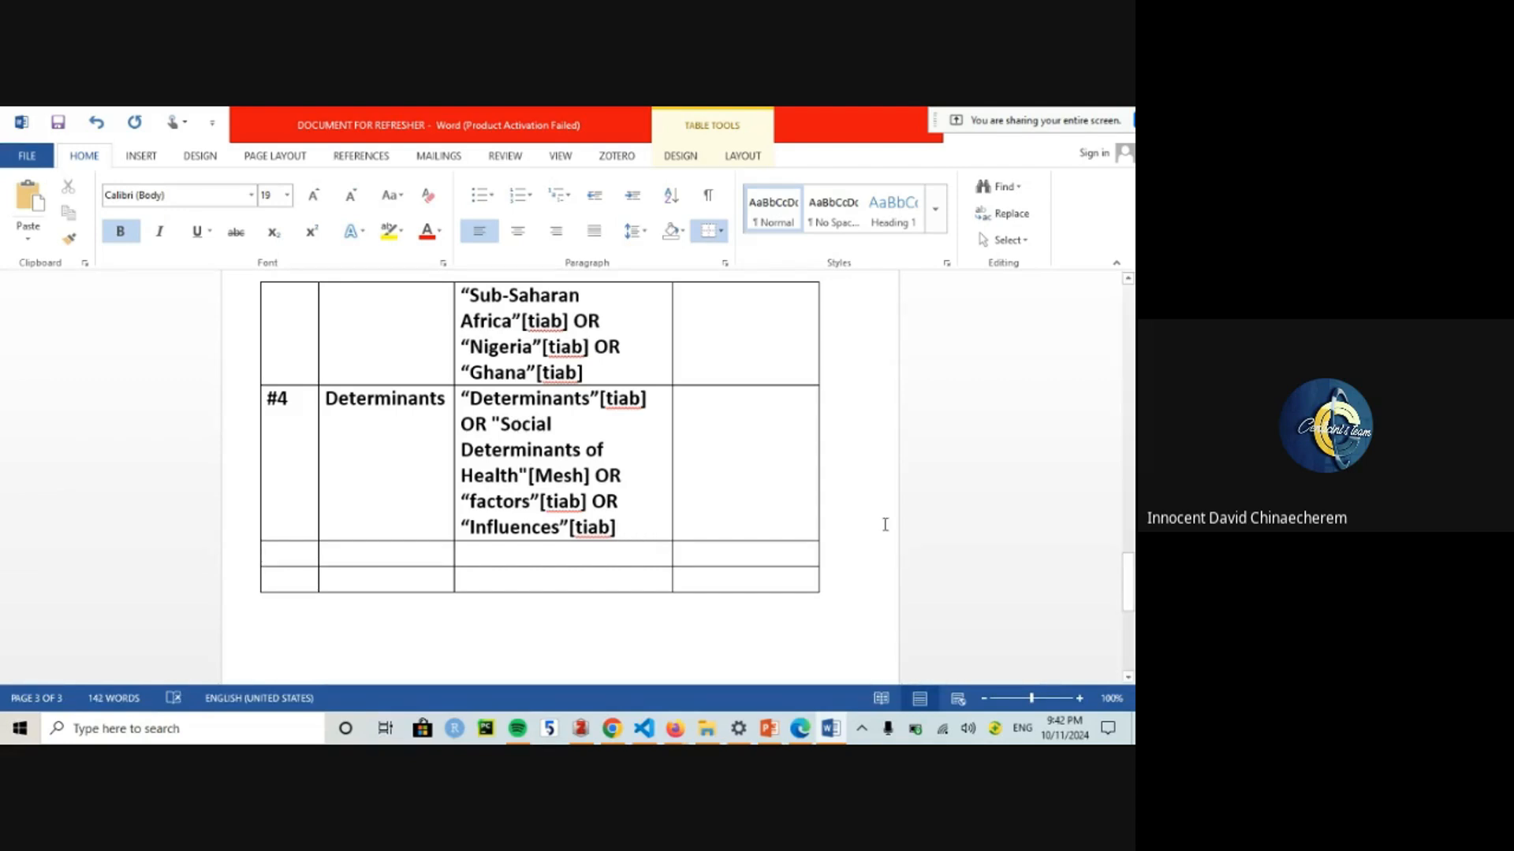
{"action": "left_click_drag", "start_coordinate": [629, 513], "coordinate": [505, 406]}
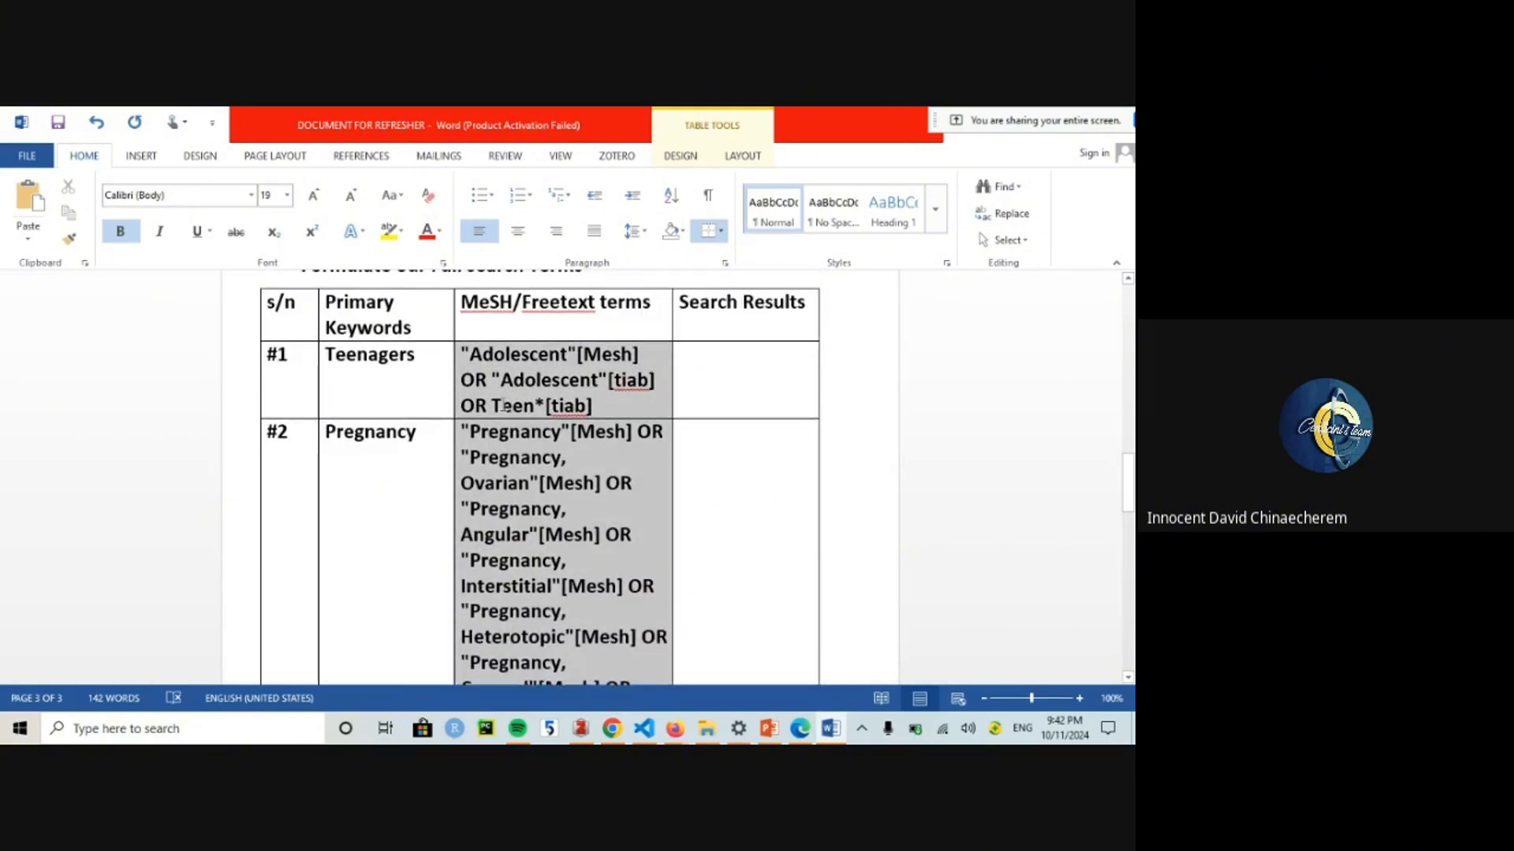
Step: Centre-align the selected MeSH/Freetext term cells with Ctrl+E
{"action": "key", "text": "ctrl+e"}
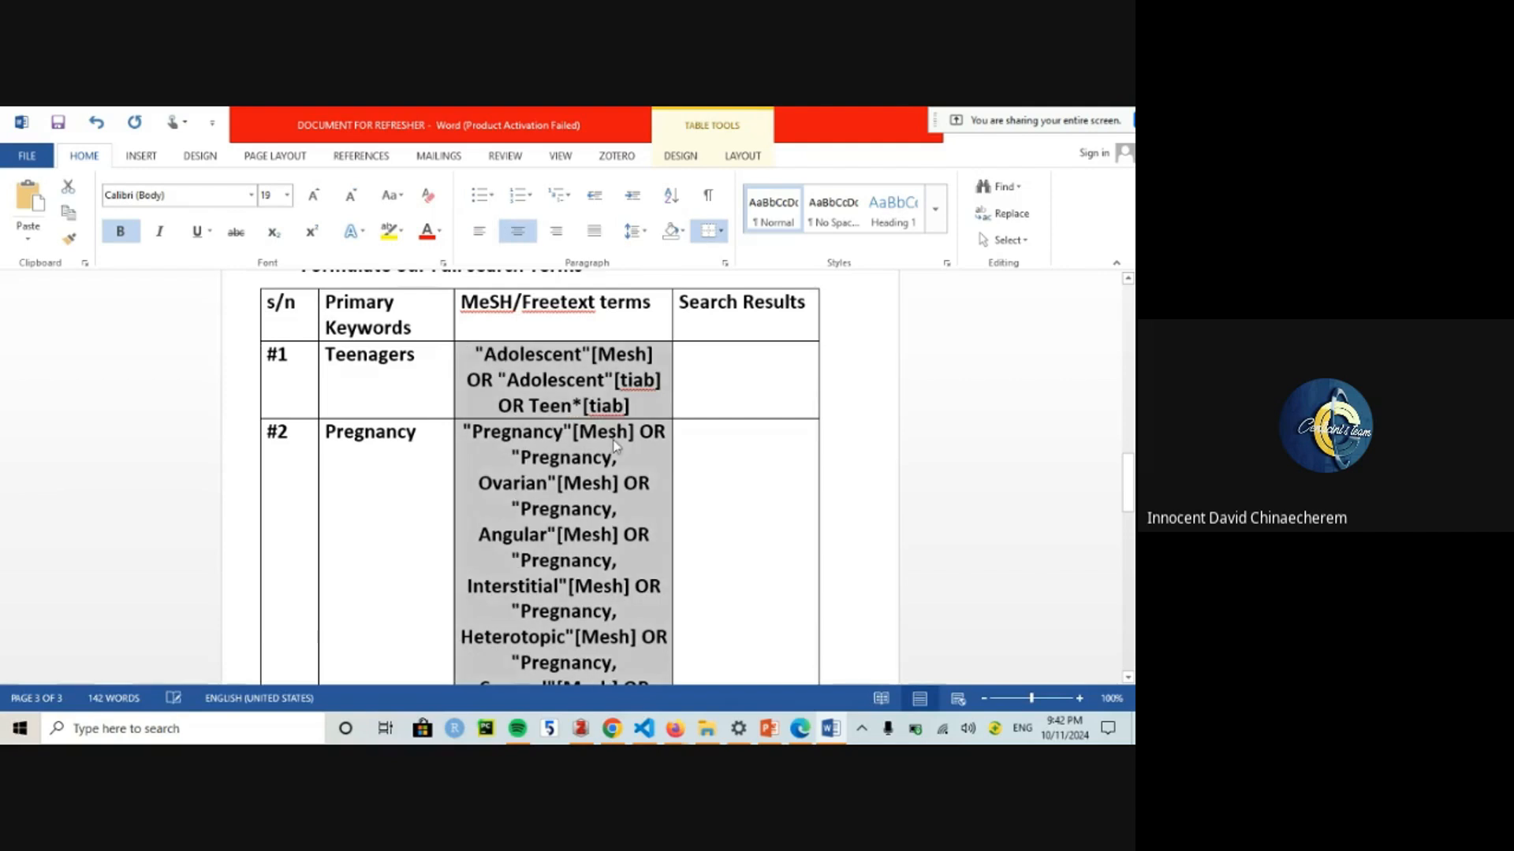
{"action": "left_click", "coordinate": [617, 432]}
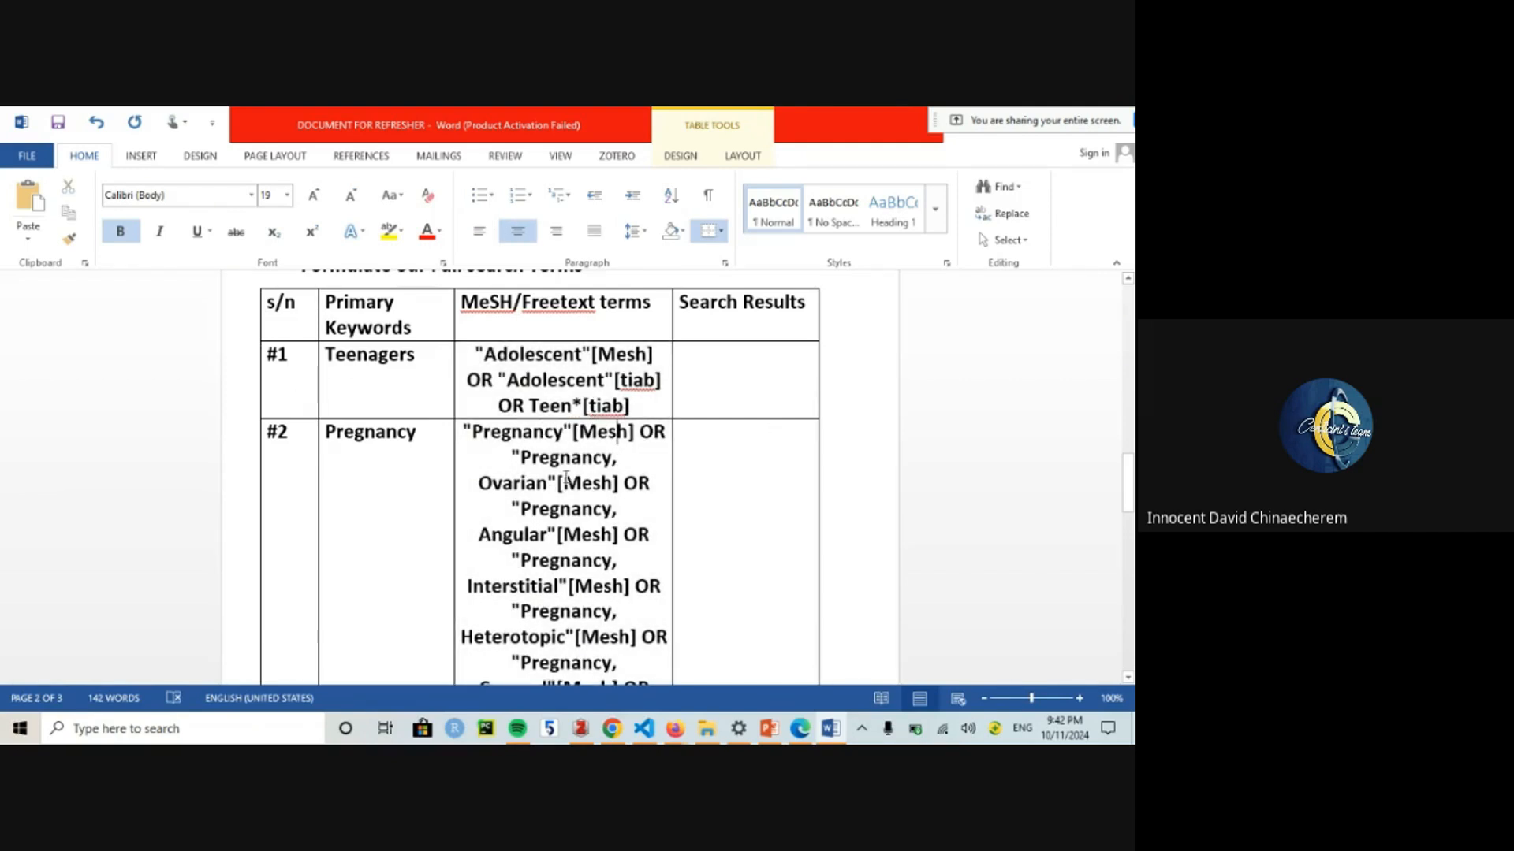
{"action": "left_click_drag", "start_coordinate": [566, 477], "coordinate": [522, 544]}
{"action": "left_click", "coordinate": [563, 534]}
{"action": "left_click", "coordinate": [522, 499]}
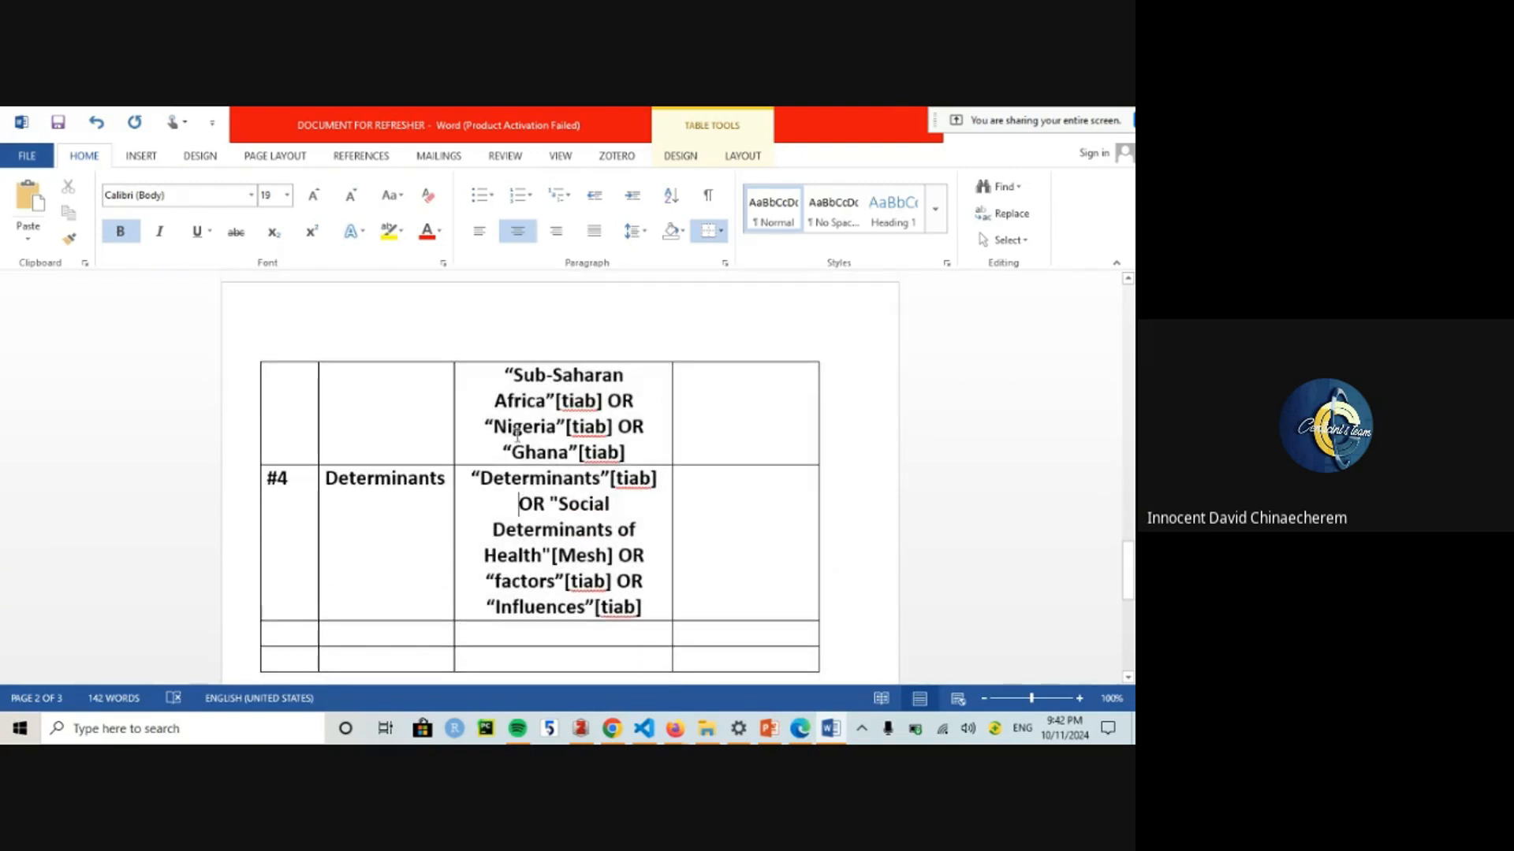
Step: Select the full #1 Teenagers search string
{"action": "left_click_drag", "start_coordinate": [517, 435], "coordinate": [482, 419]}
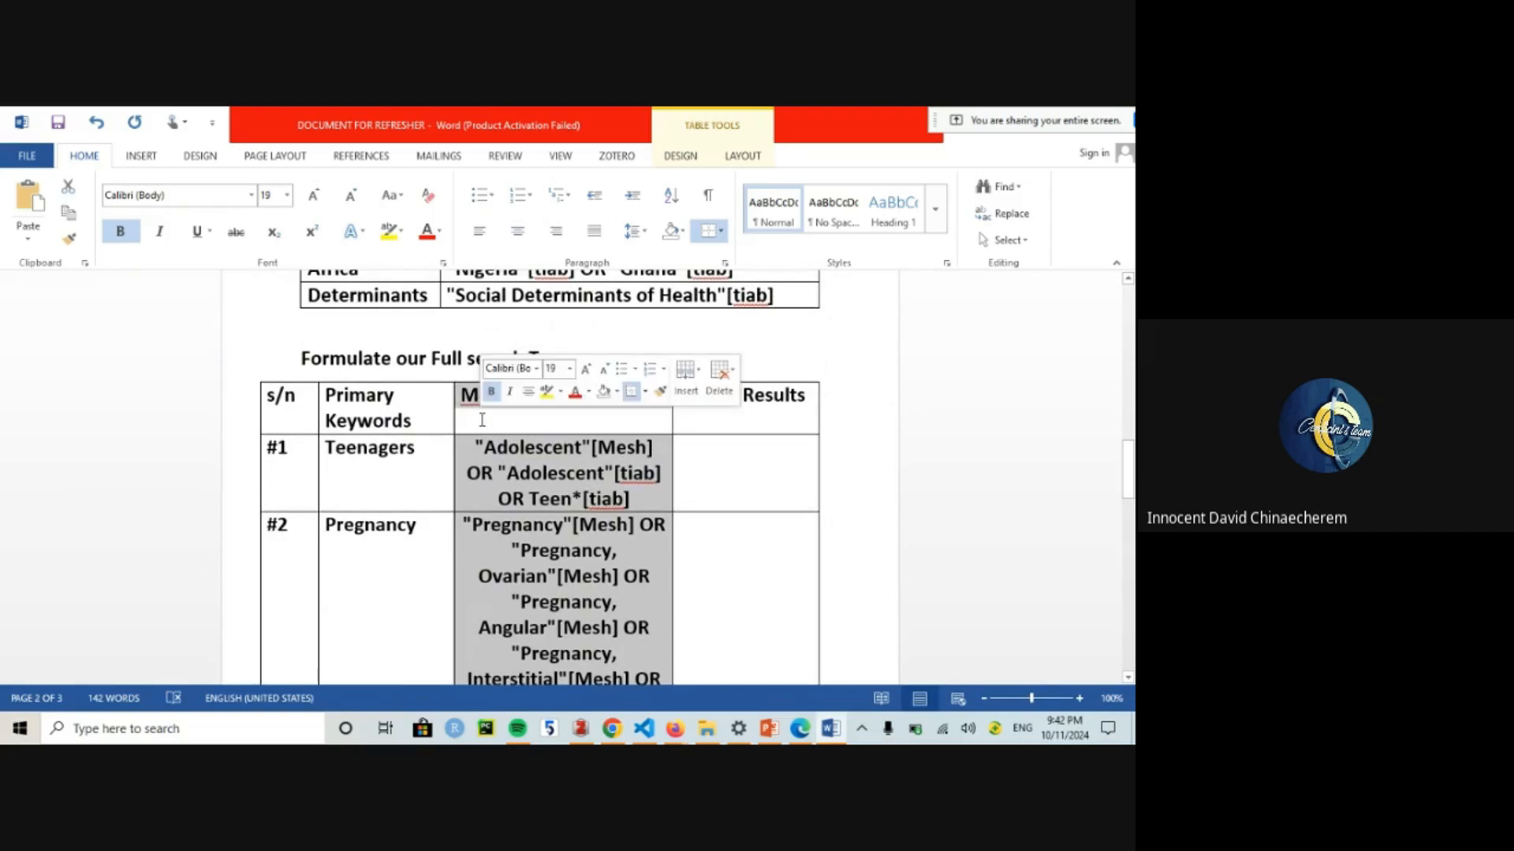
{"action": "left_click", "coordinate": [486, 420]}
{"action": "left_click_drag", "start_coordinate": [475, 439], "coordinate": [654, 504]}
{"action": "key", "text": "ctrl+c"}
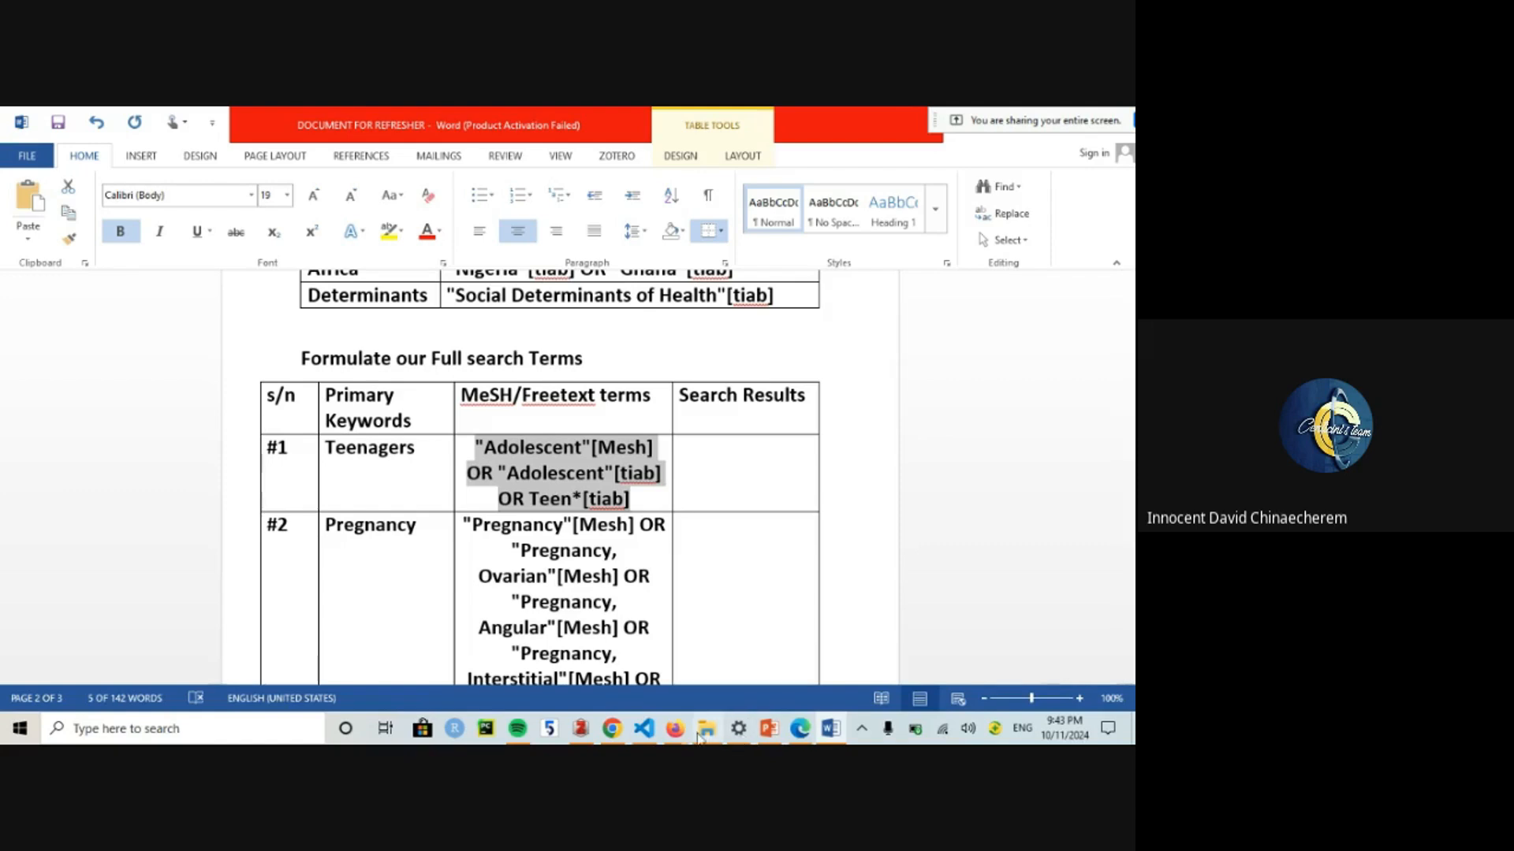
Step: Return to the Determinants MeSH page in Firefox and open the Advanced Search Builder
{"action": "mouse_move", "coordinate": [677, 732]}
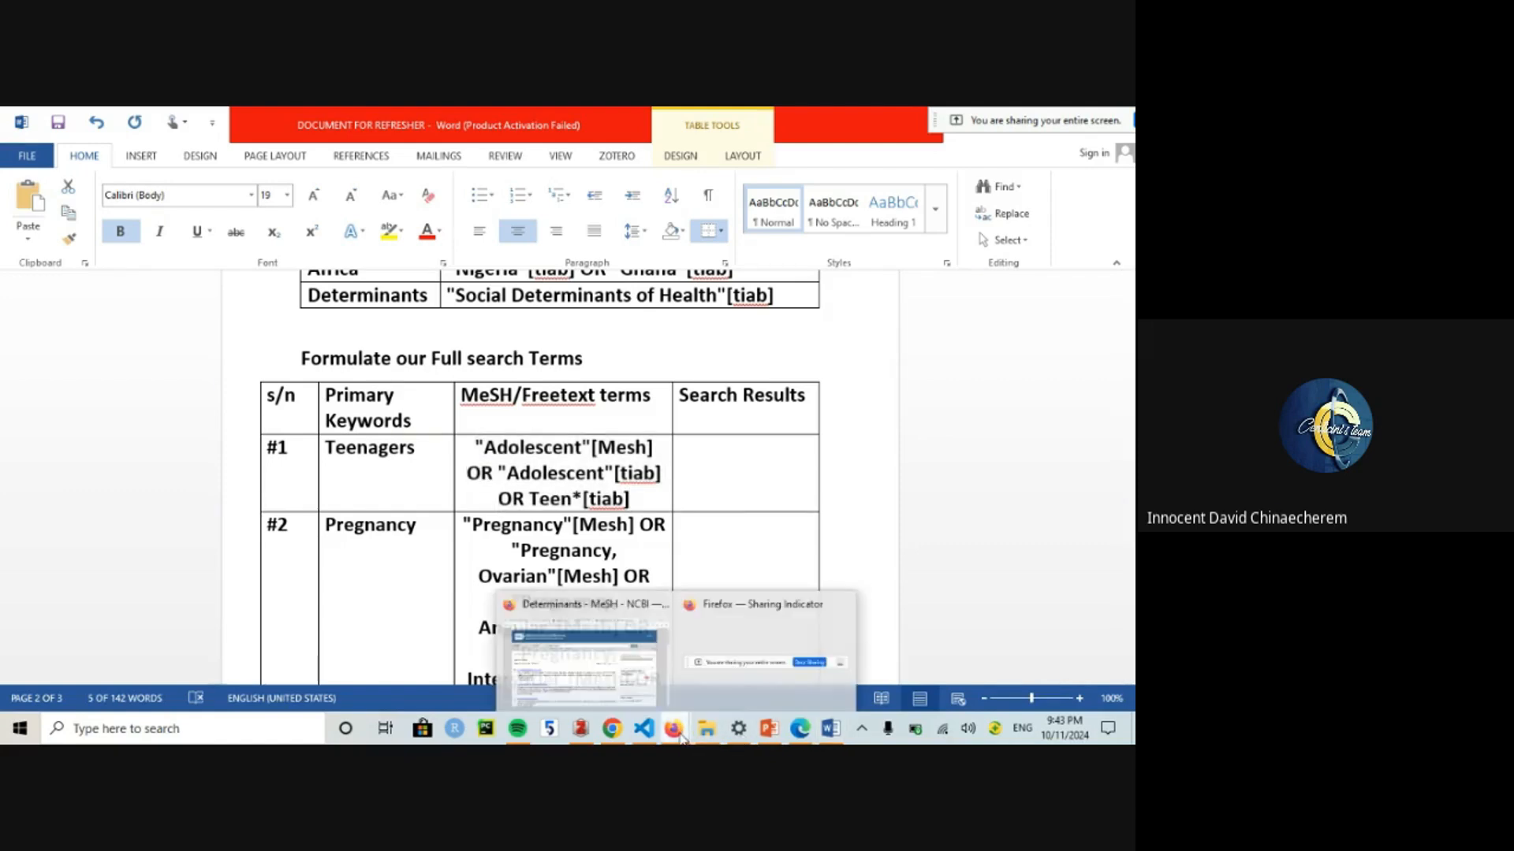
{"action": "left_click", "coordinate": [609, 667]}
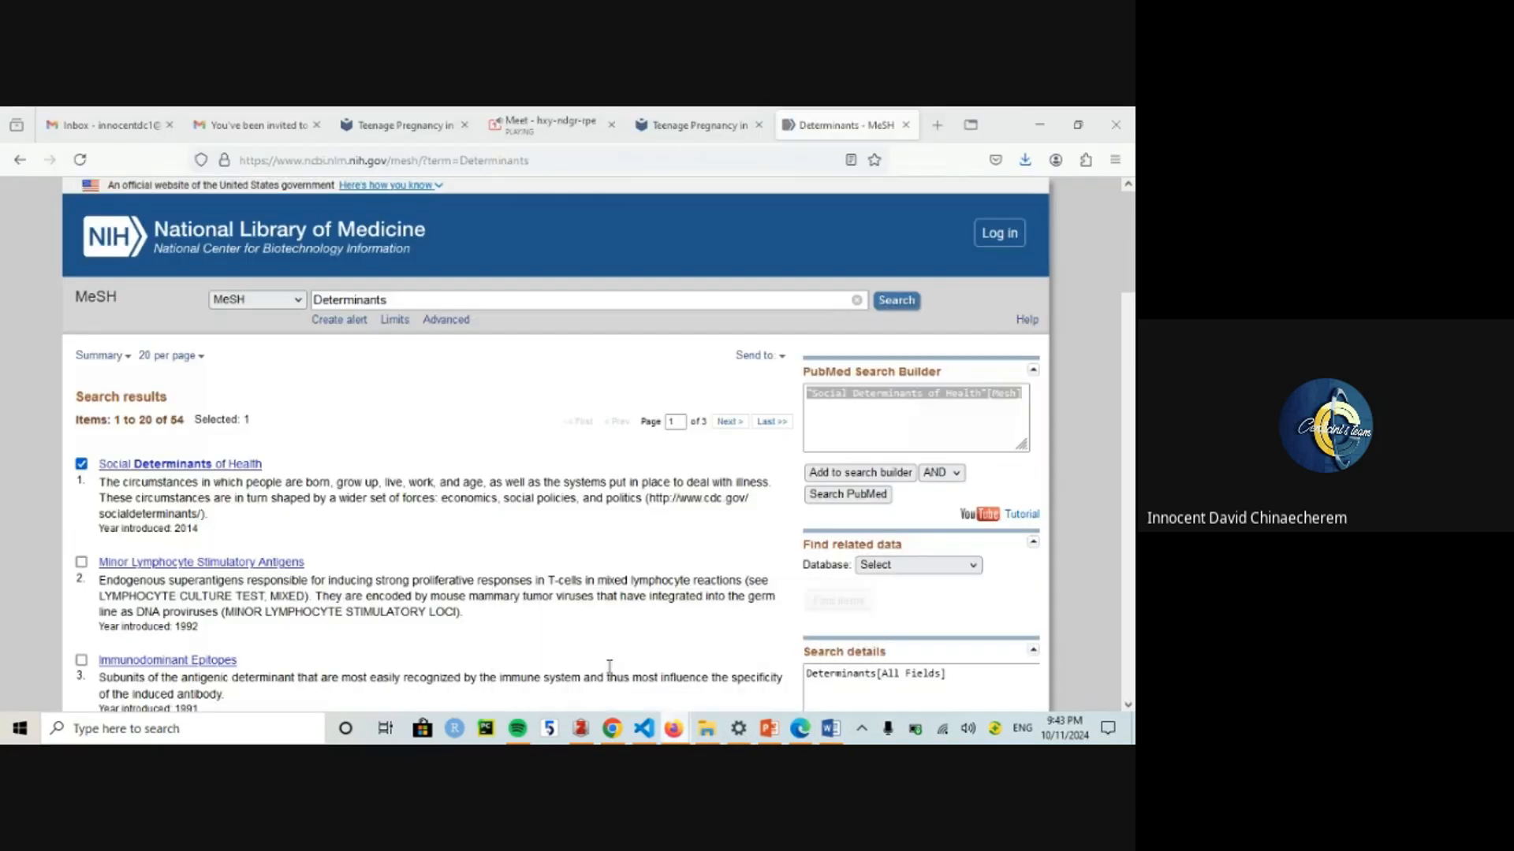
{"action": "left_click", "coordinate": [771, 730]}
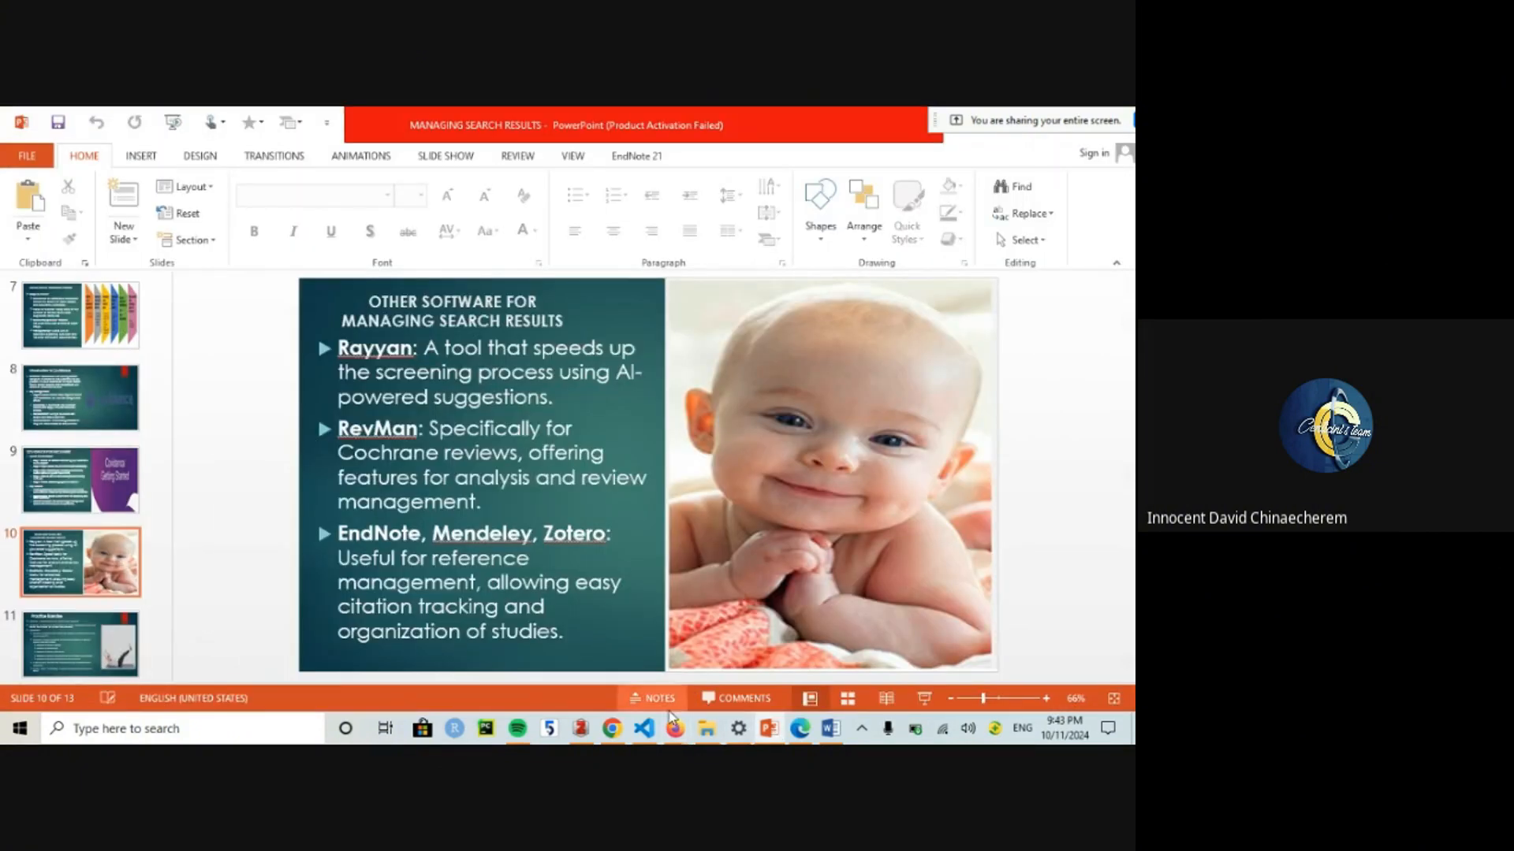
{"action": "mouse_move", "coordinate": [674, 730]}
{"action": "left_click", "coordinate": [585, 625]}
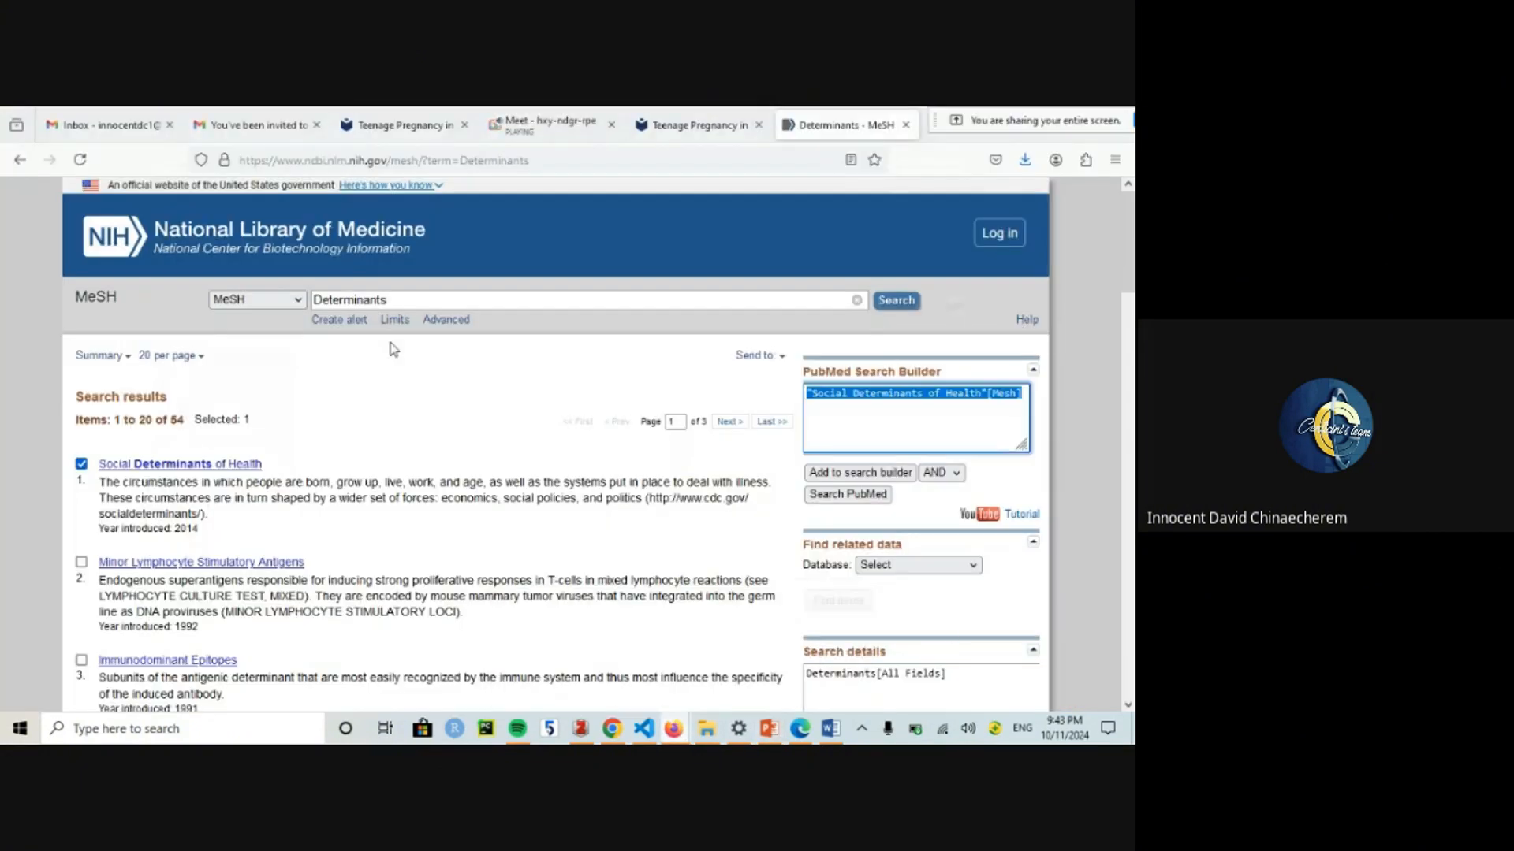
{"action": "left_click", "coordinate": [449, 326]}
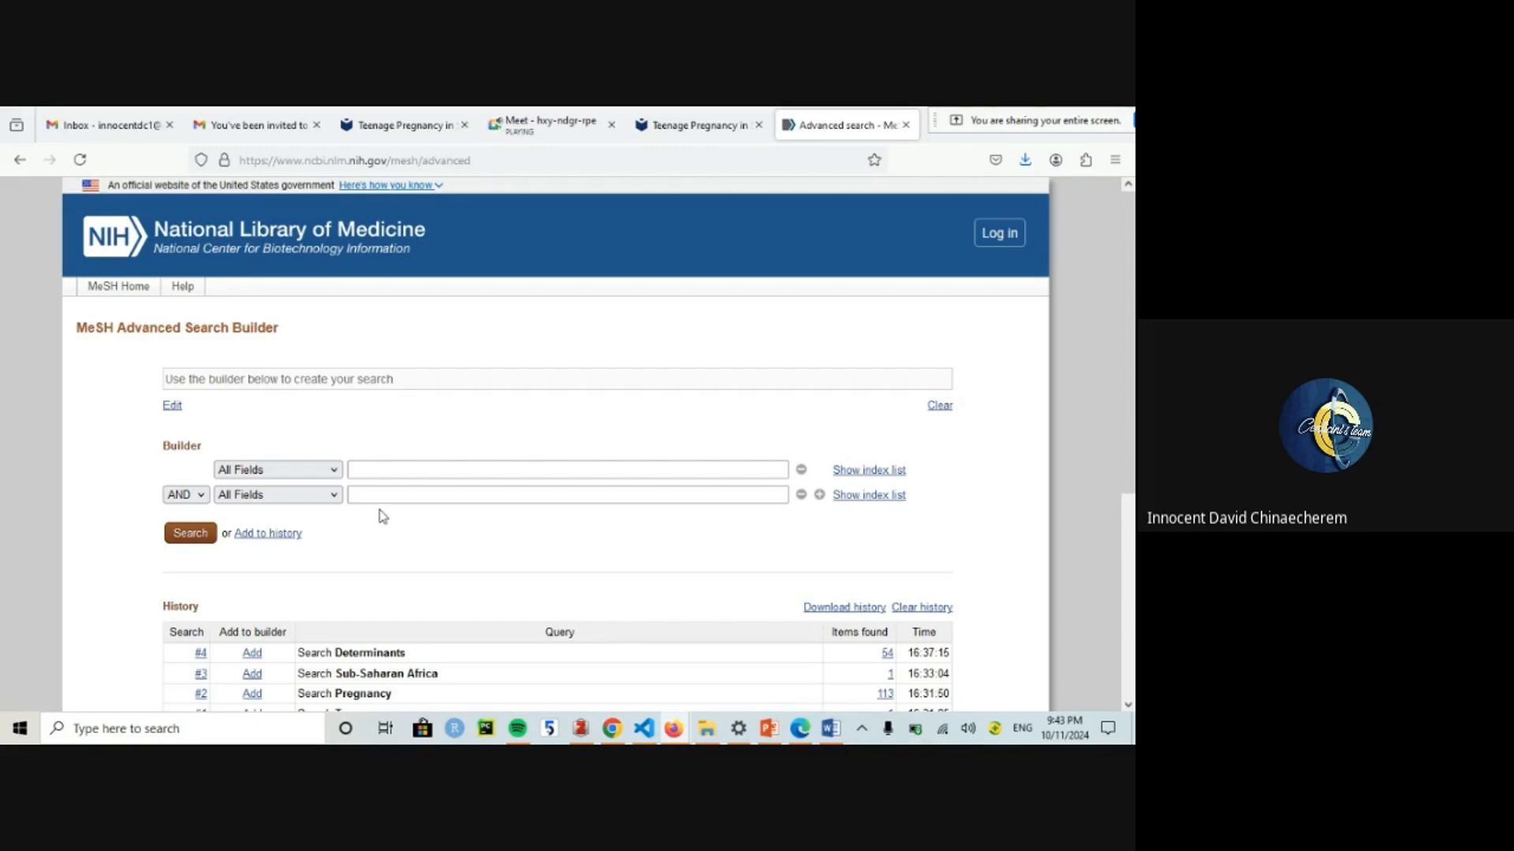
Step: Clear the entire MeSH search history
{"action": "left_click", "coordinate": [907, 609]}
{"action": "left_click", "coordinate": [643, 473]}
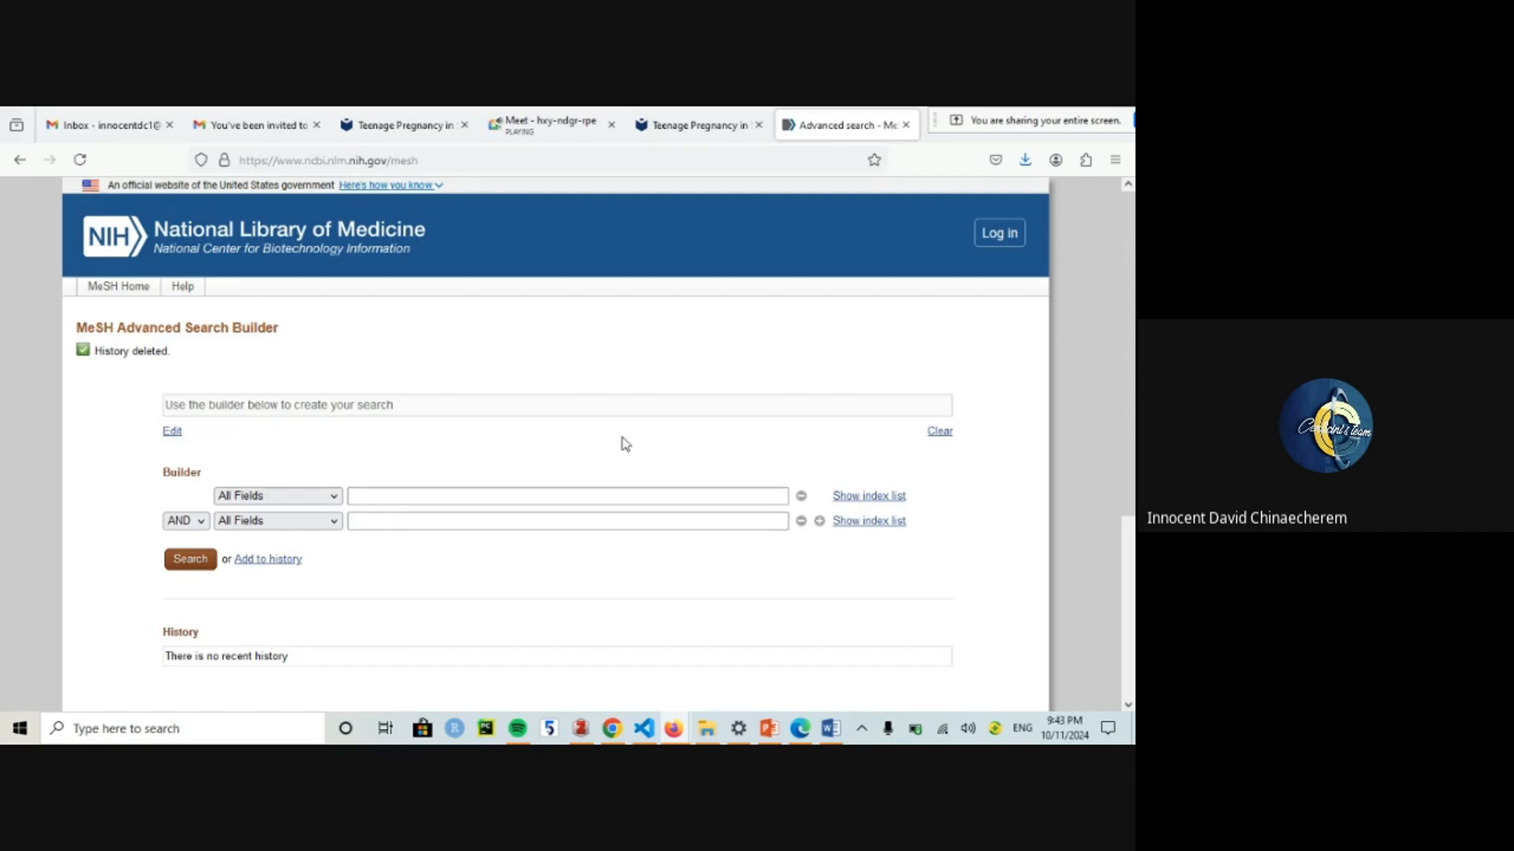
{"action": "scroll", "coordinate": [1133, 513], "scroll_direction": "down", "scroll_amount": 5}
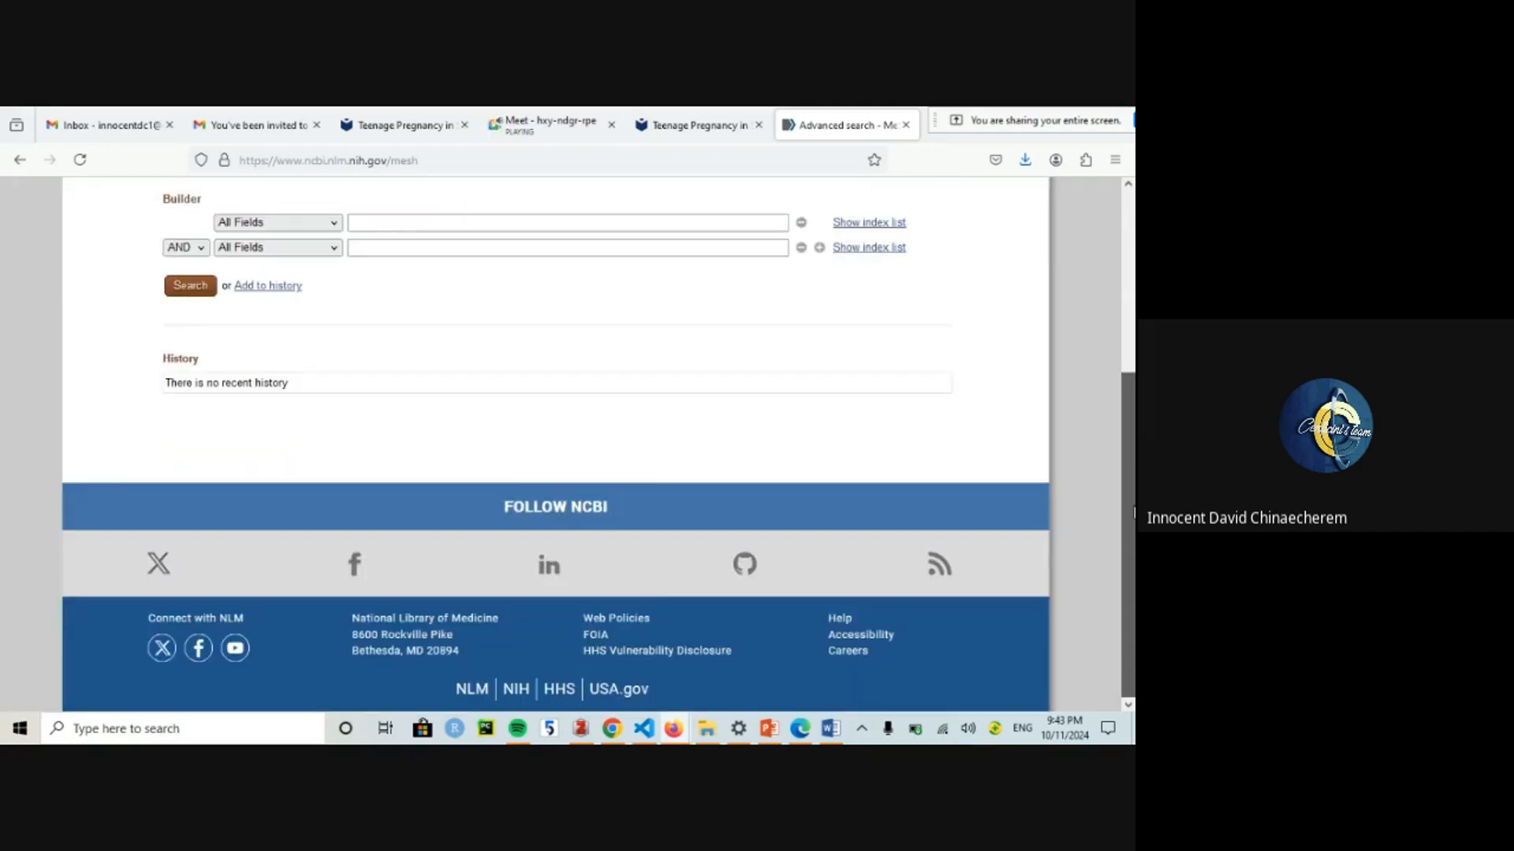
{"action": "left_click_drag", "start_coordinate": [1133, 512], "coordinate": [1129, 412]}
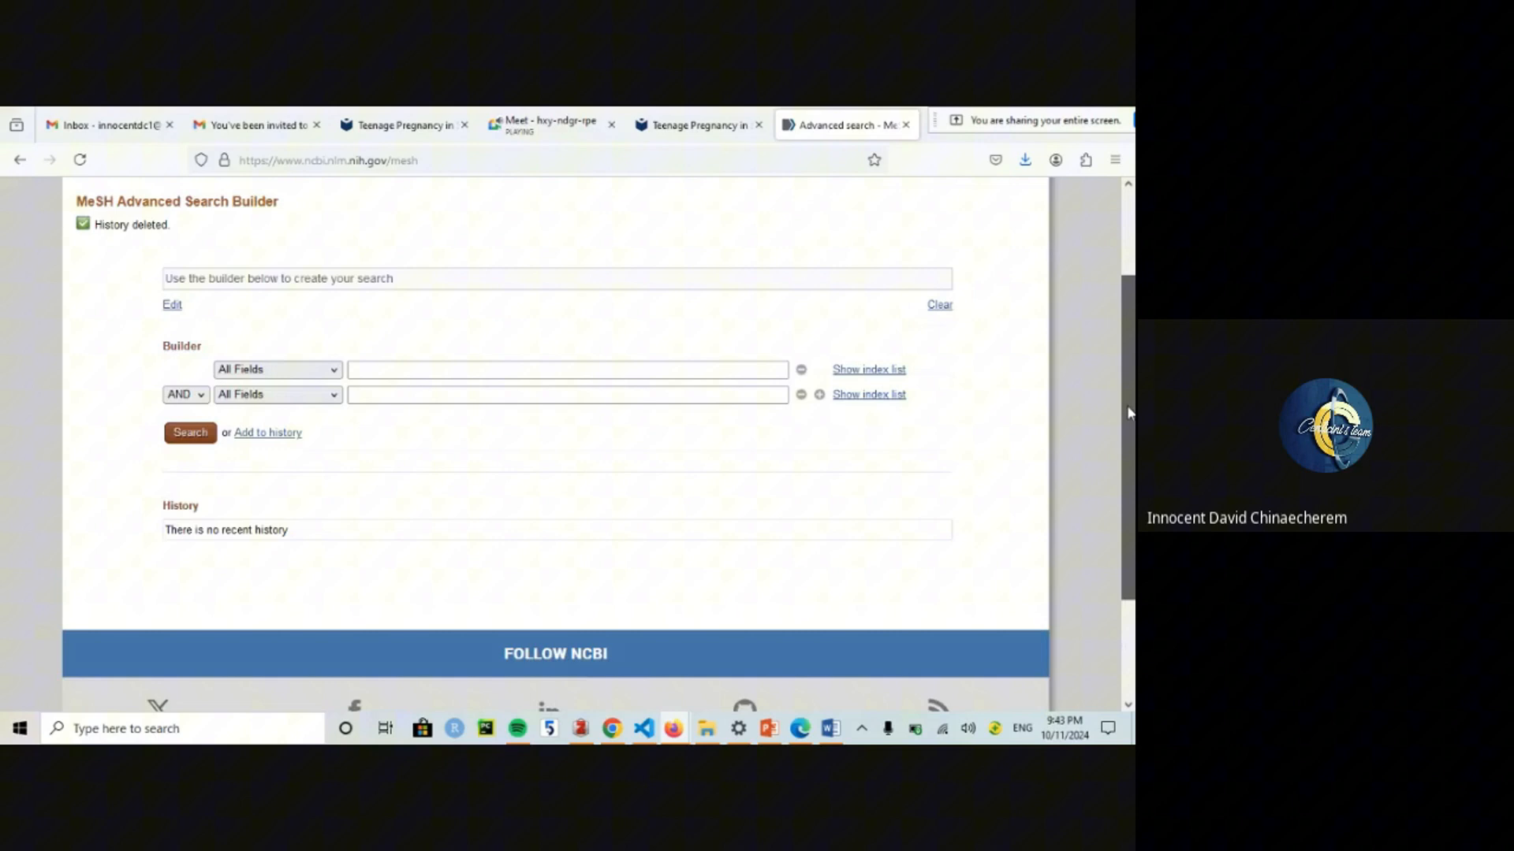
Step: Move the screen-share bar aside and close the MeSH advanced search tab
{"action": "left_click", "coordinate": [379, 389]}
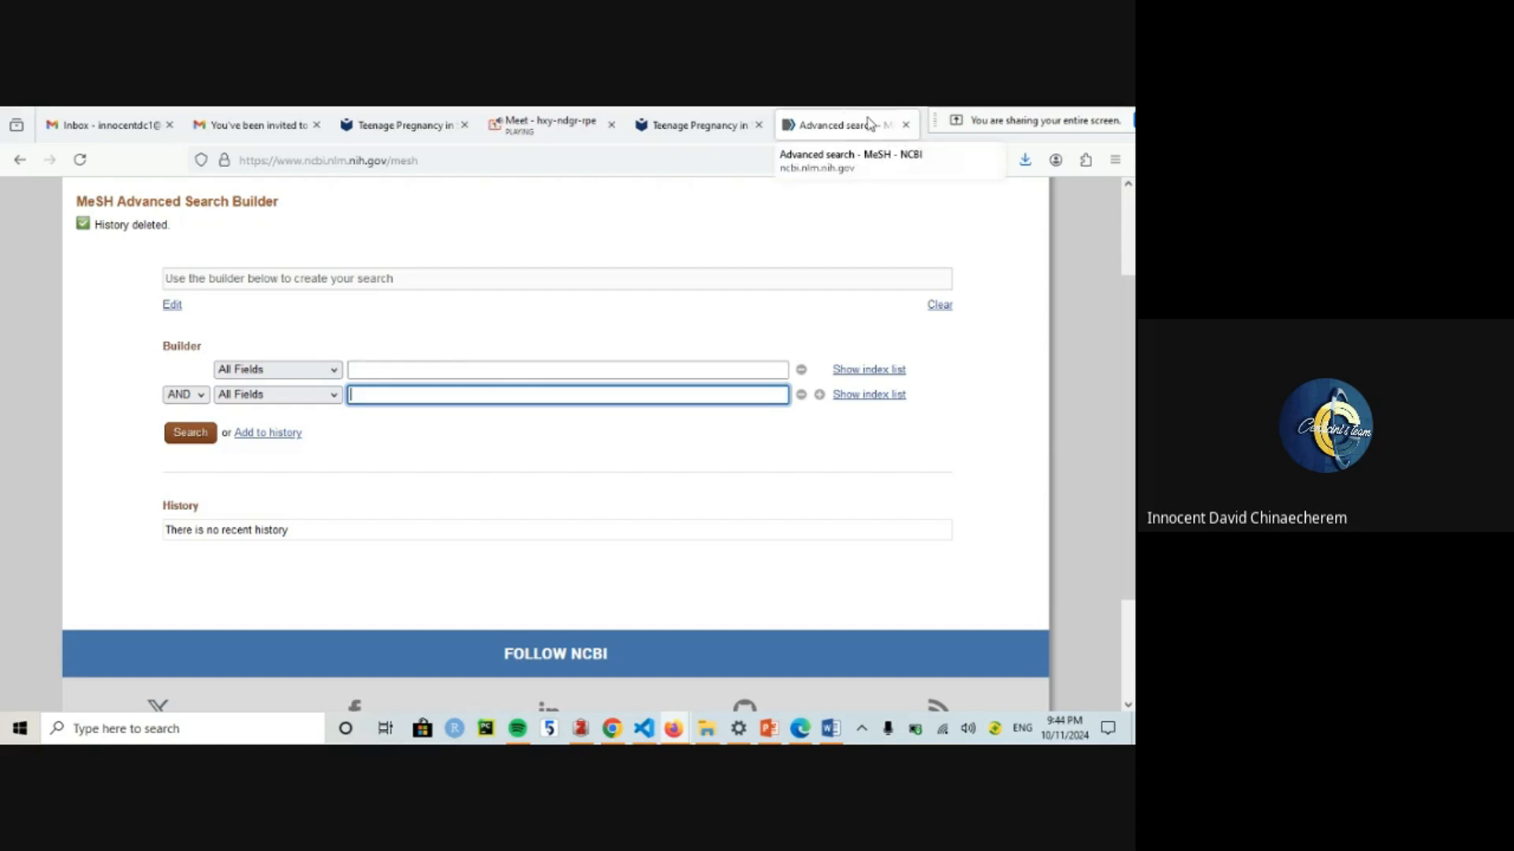
{"action": "left_click", "coordinate": [693, 125]}
{"action": "left_click", "coordinate": [859, 125]}
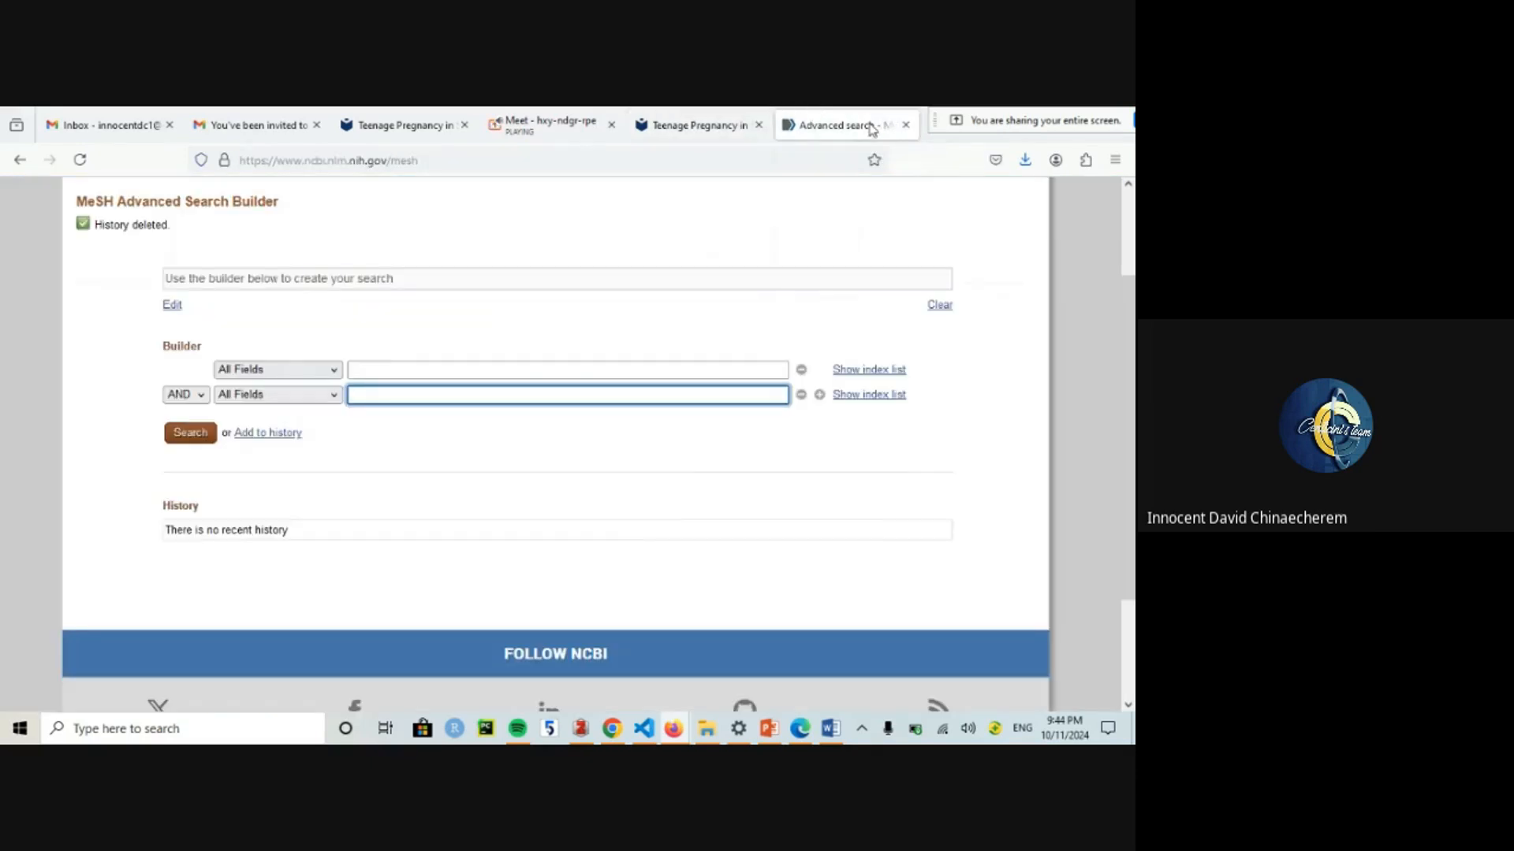
{"action": "left_click", "coordinate": [1019, 113]}
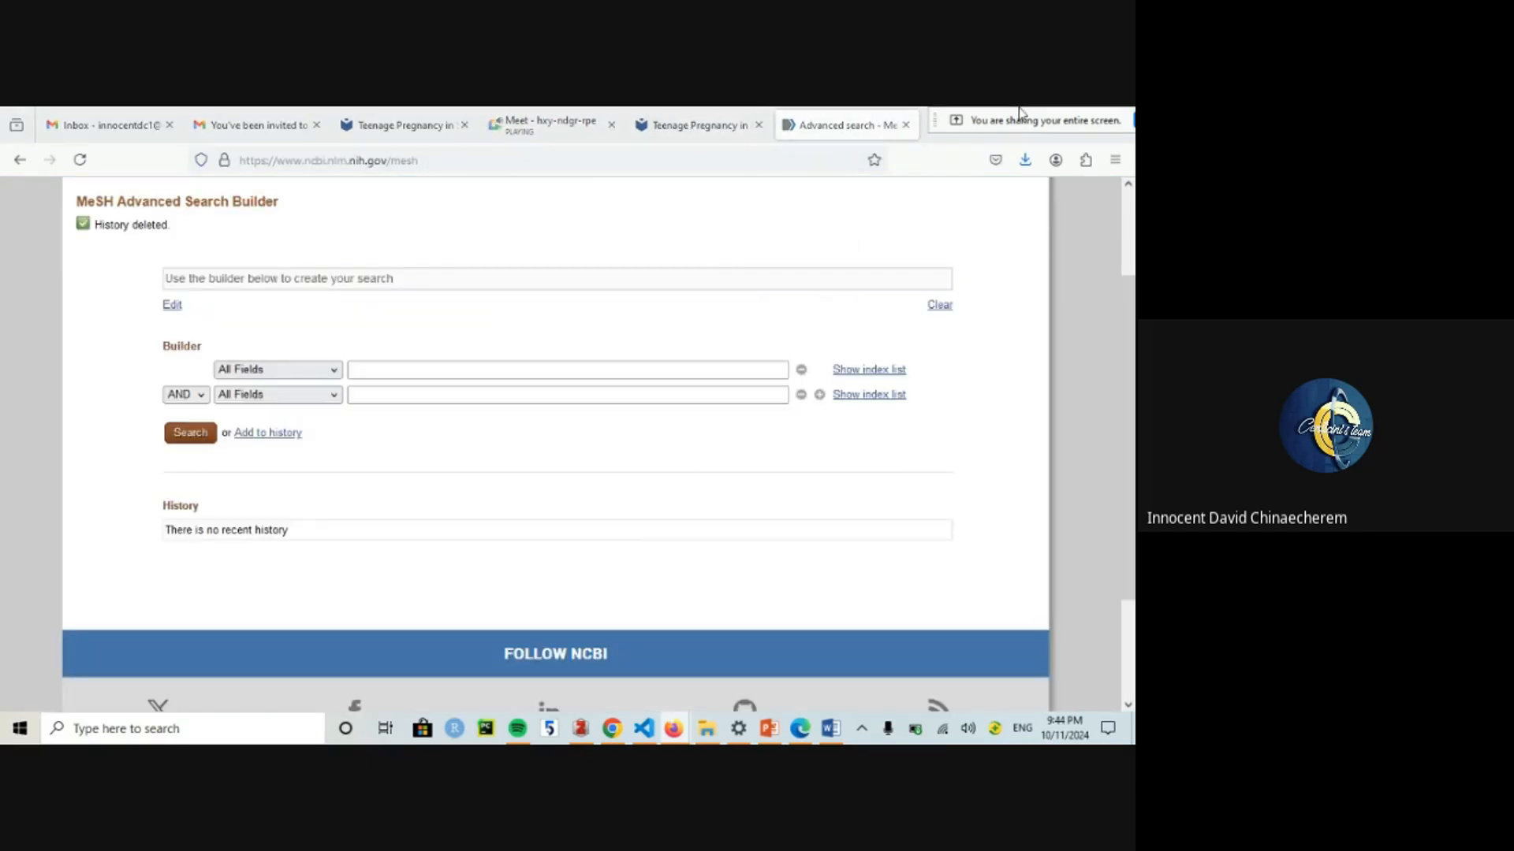
{"action": "left_click_drag", "start_coordinate": [1015, 113], "coordinate": [678, 222]}
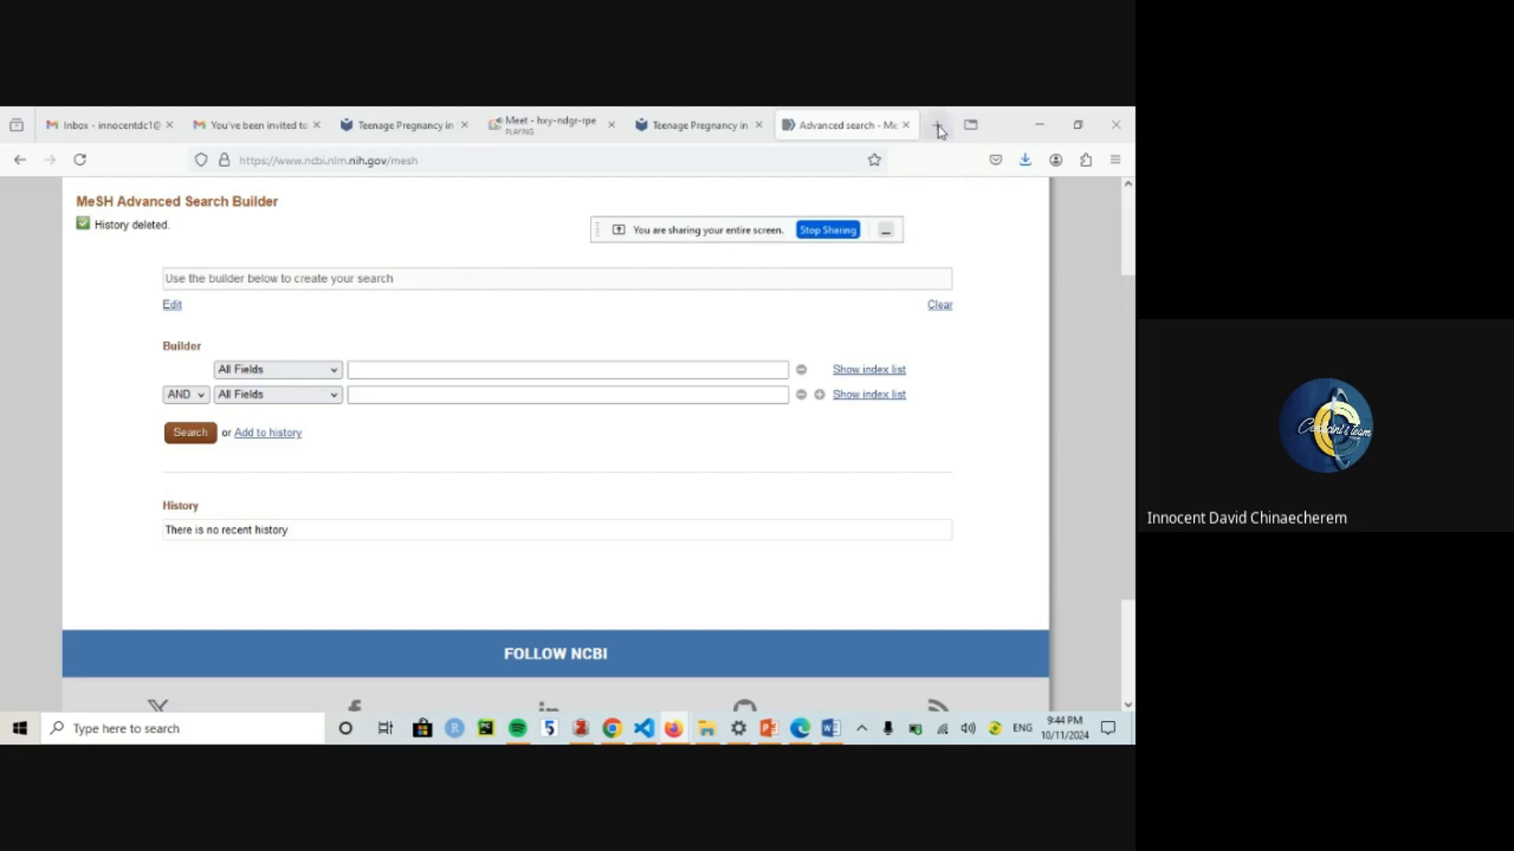
{"action": "left_click", "coordinate": [899, 128]}
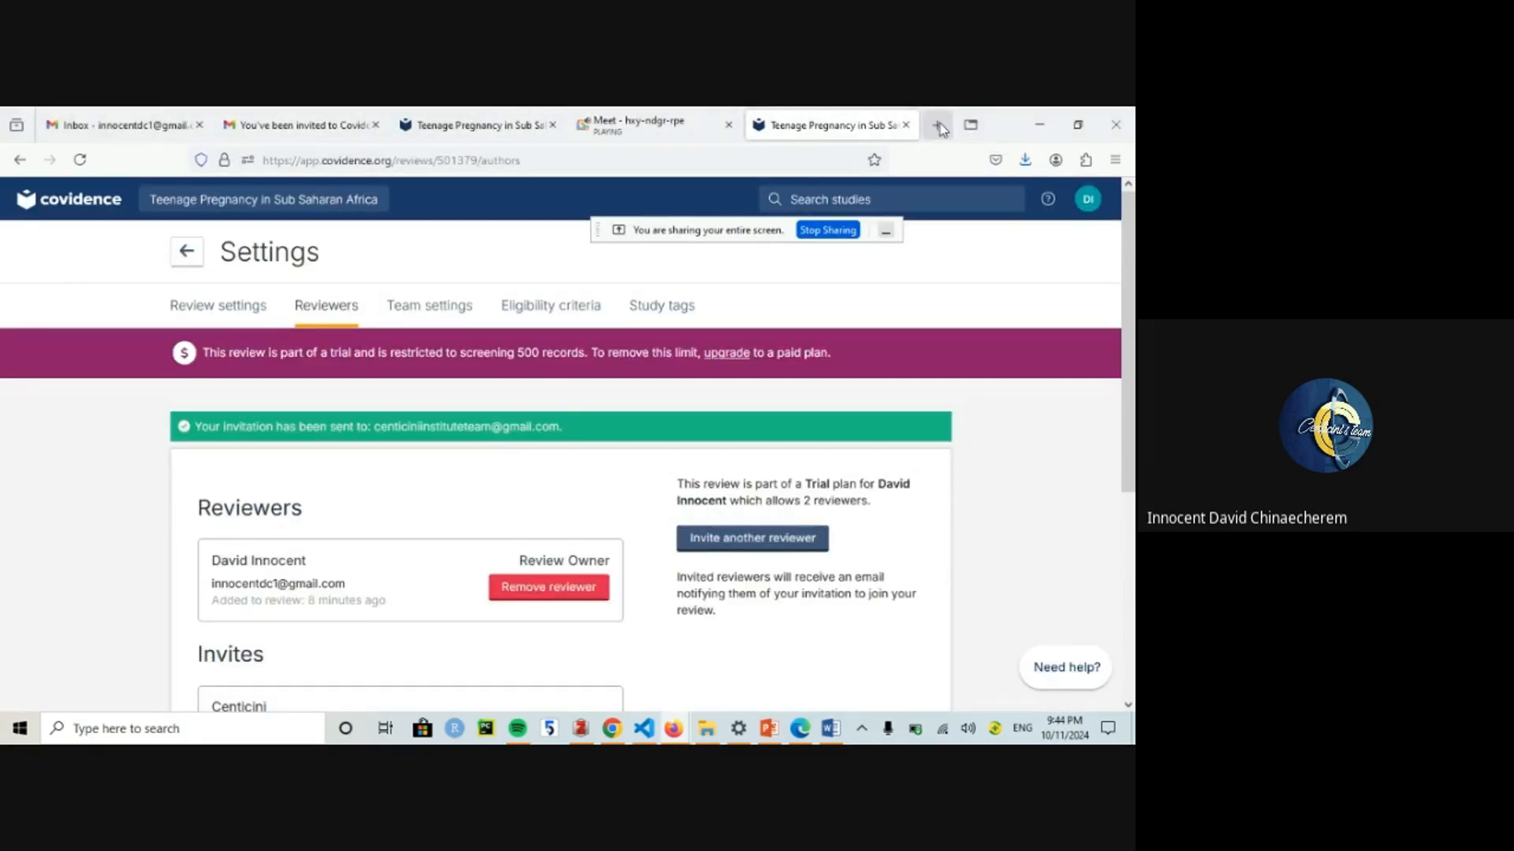
Step: Open PubMed's Advanced Search Builder in a new tab
{"action": "left_click", "coordinate": [936, 126]}
{"action": "type", "text": "pubmed.ncbi.nlm.nih.gov/"}
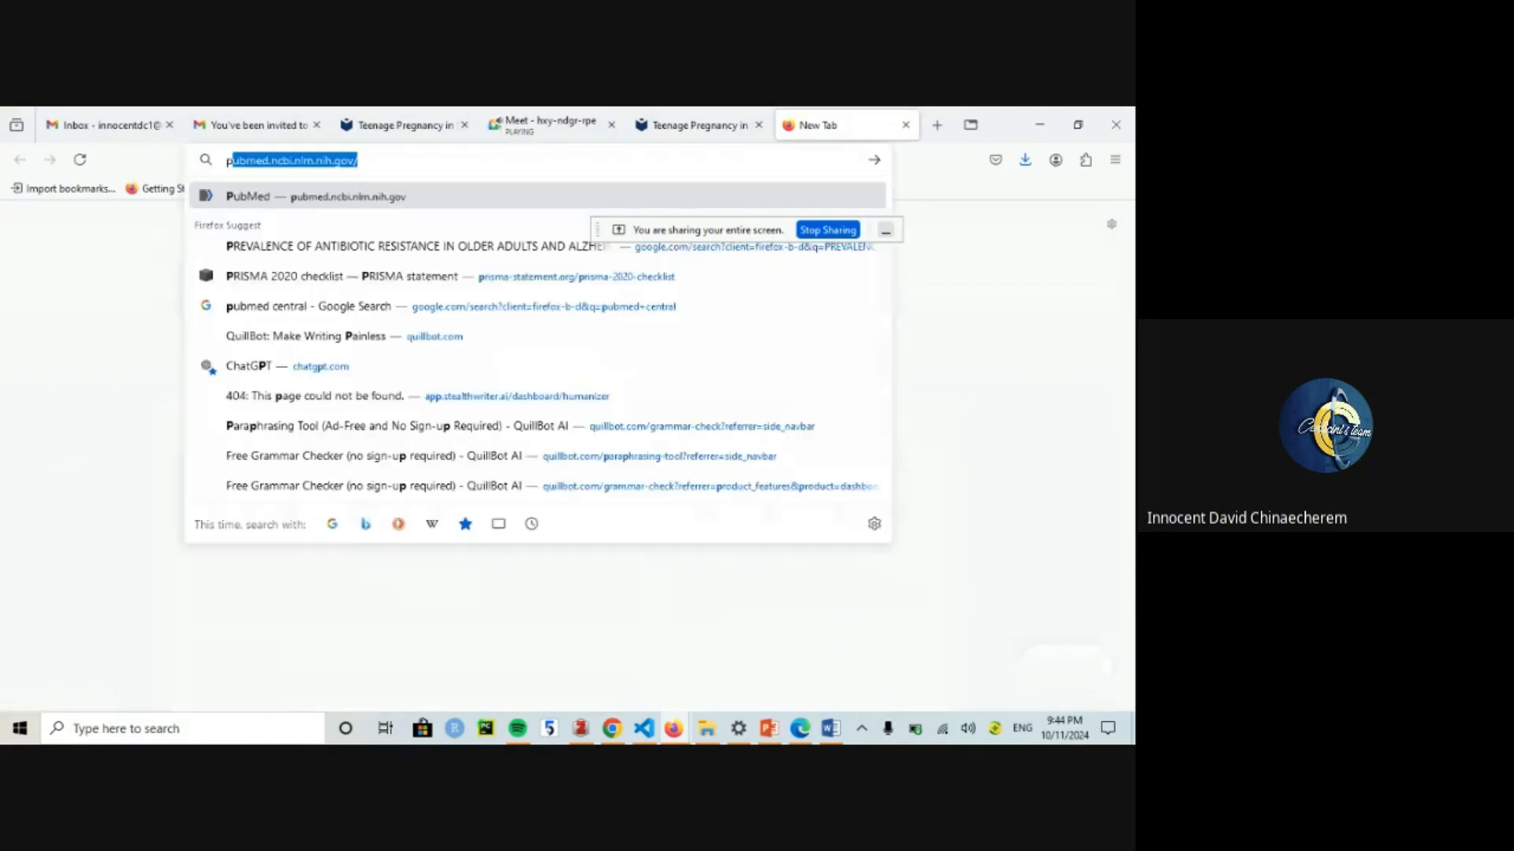
{"action": "key", "text": "Return"}
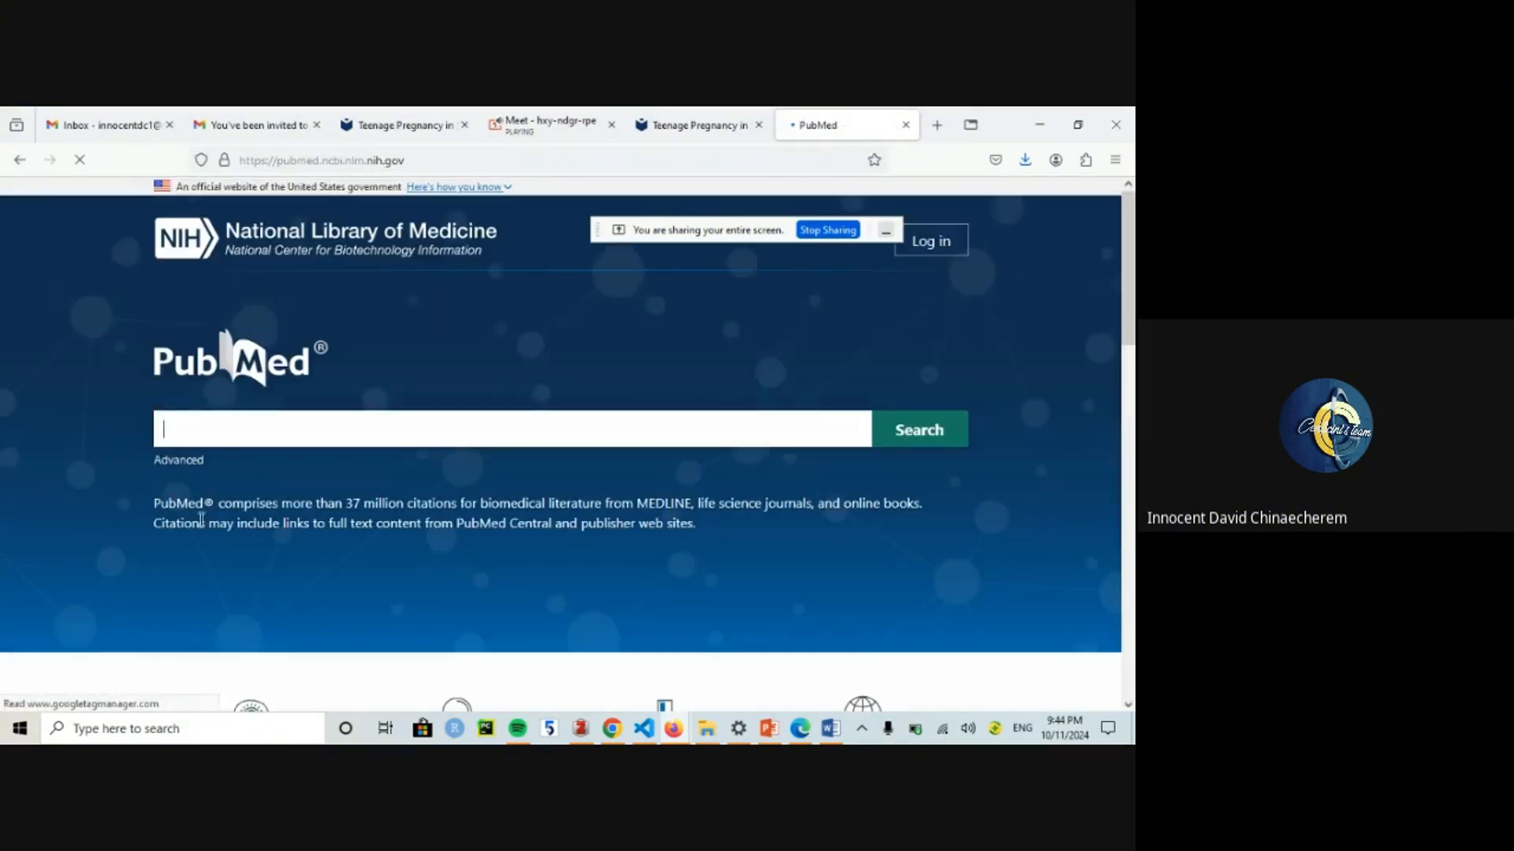
{"action": "left_click", "coordinate": [186, 462]}
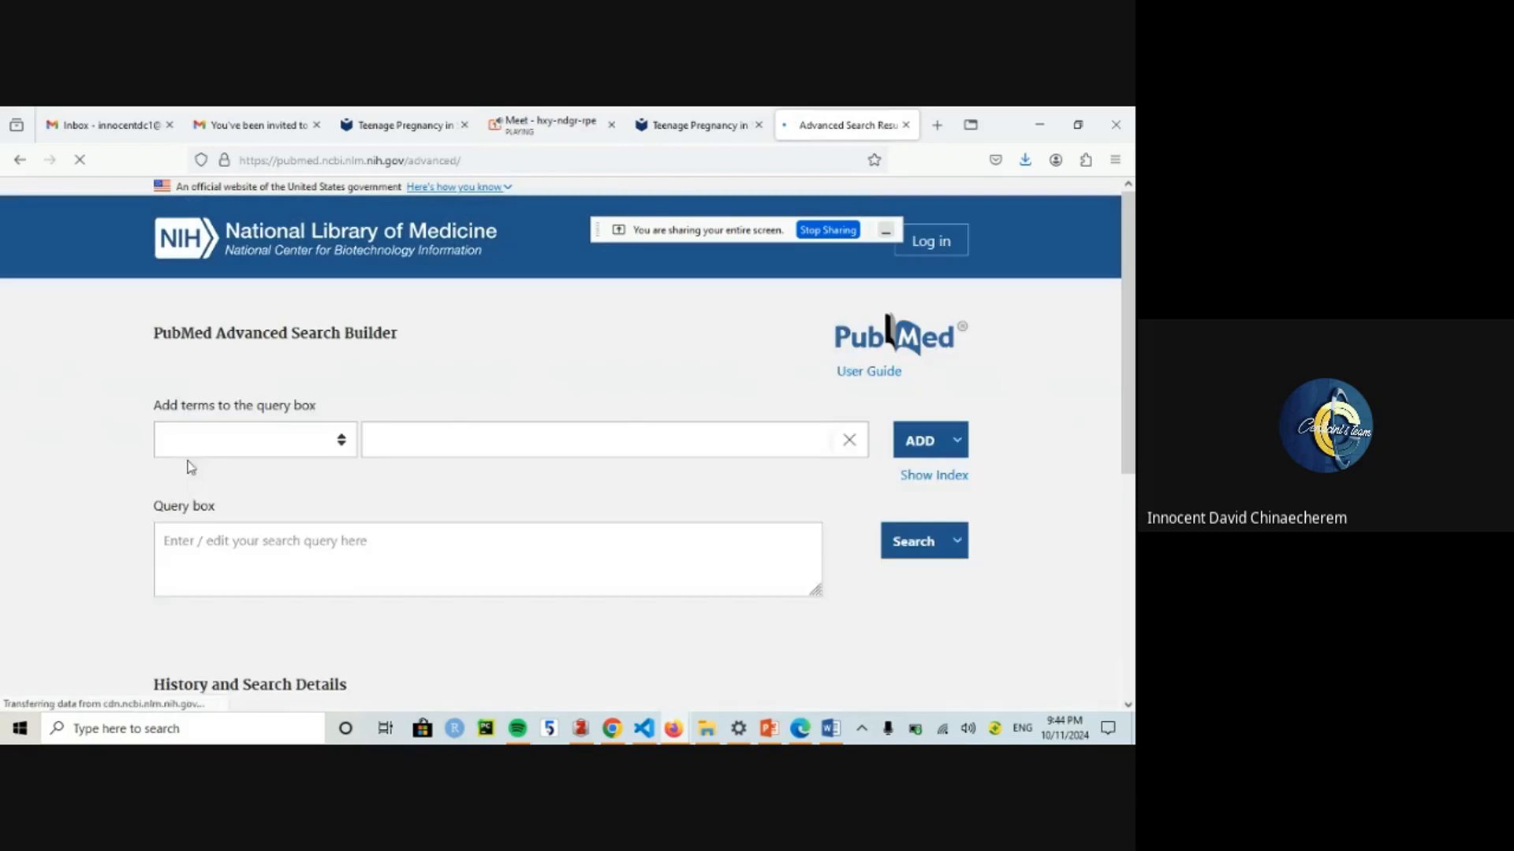
{"action": "scroll", "coordinate": [410, 510], "scroll_direction": "down", "scroll_amount": 2}
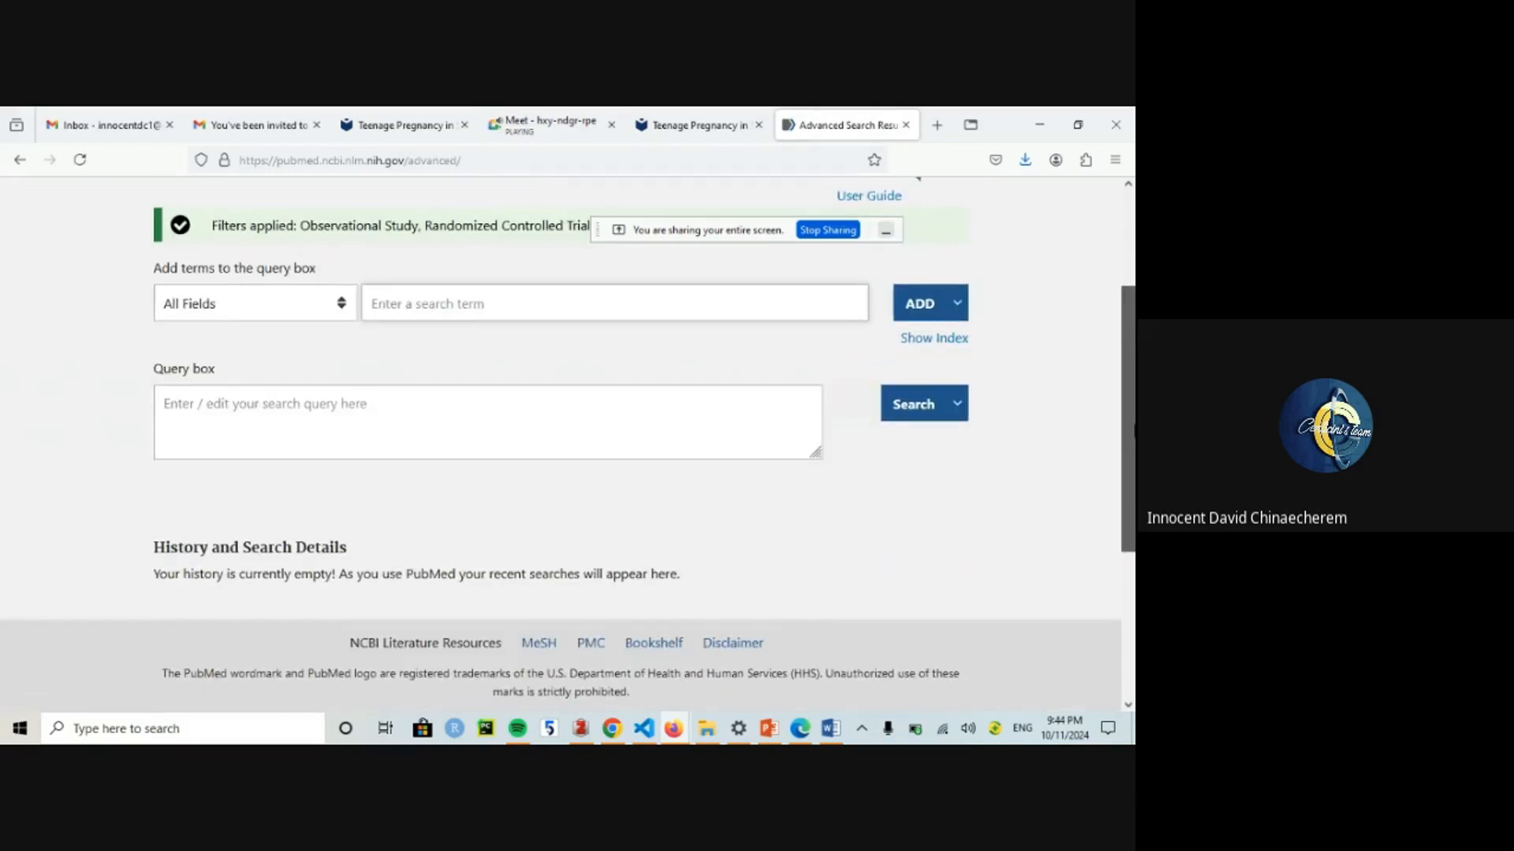
{"action": "scroll", "coordinate": [410, 510], "scroll_direction": "up", "scroll_amount": 2}
{"action": "scroll", "coordinate": [410, 510], "scroll_direction": "down", "scroll_amount": 1}
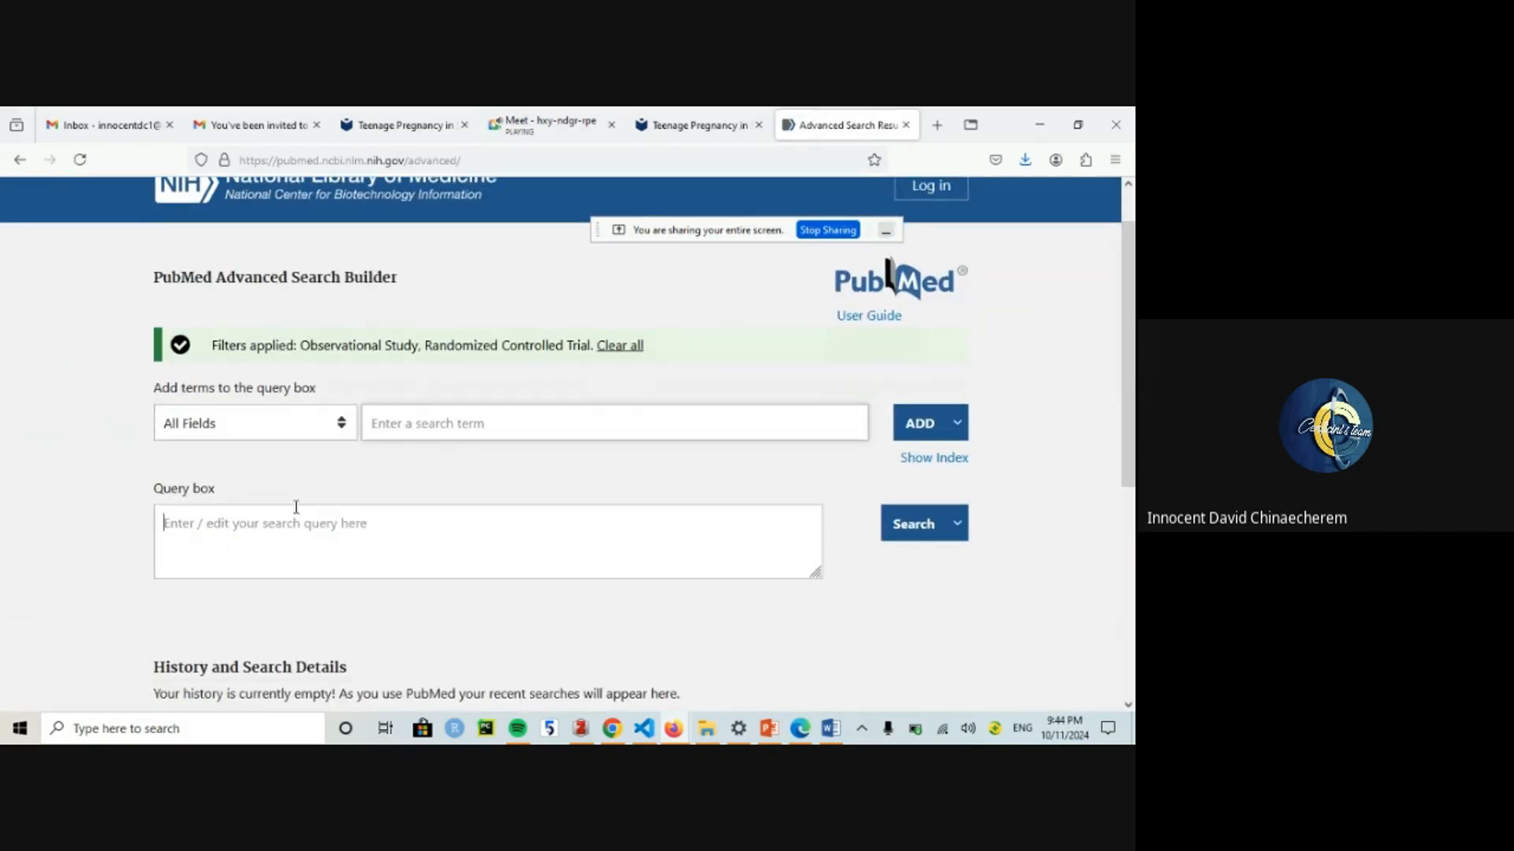
Step: Paste "Adolescent"[Mesh] OR "Adolescent"[tiab] OR "Teen*"[tiab] into the query box, fixing the missing quote
{"action": "left_click", "coordinate": [276, 520]}
{"action": "key", "text": "ctrl+v"}
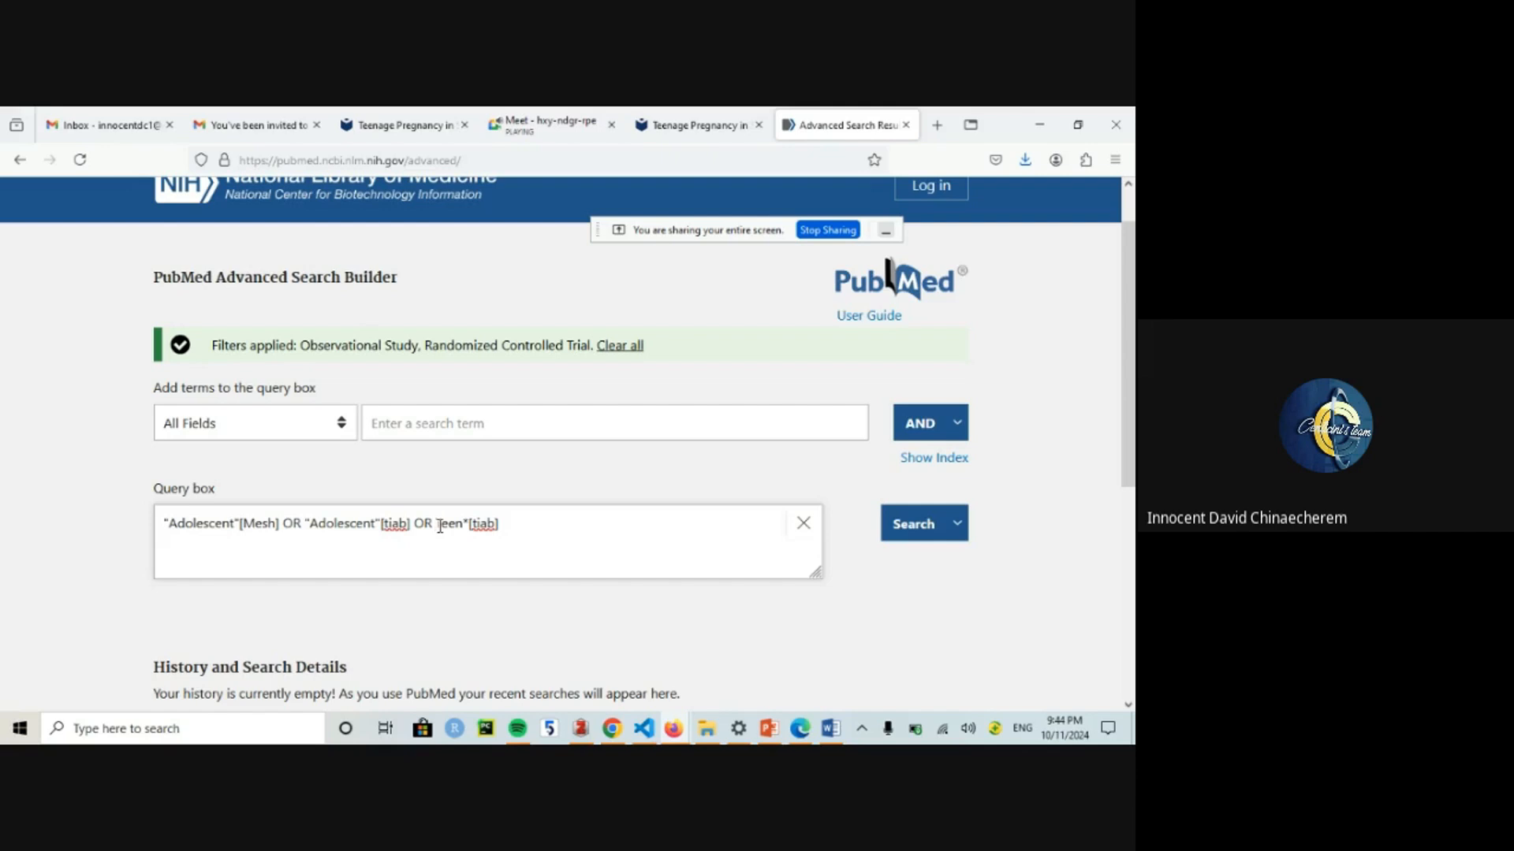
{"action": "left_click", "coordinate": [439, 525]}
{"action": "type", "text": "\""}
{"action": "type", "text": "\""}
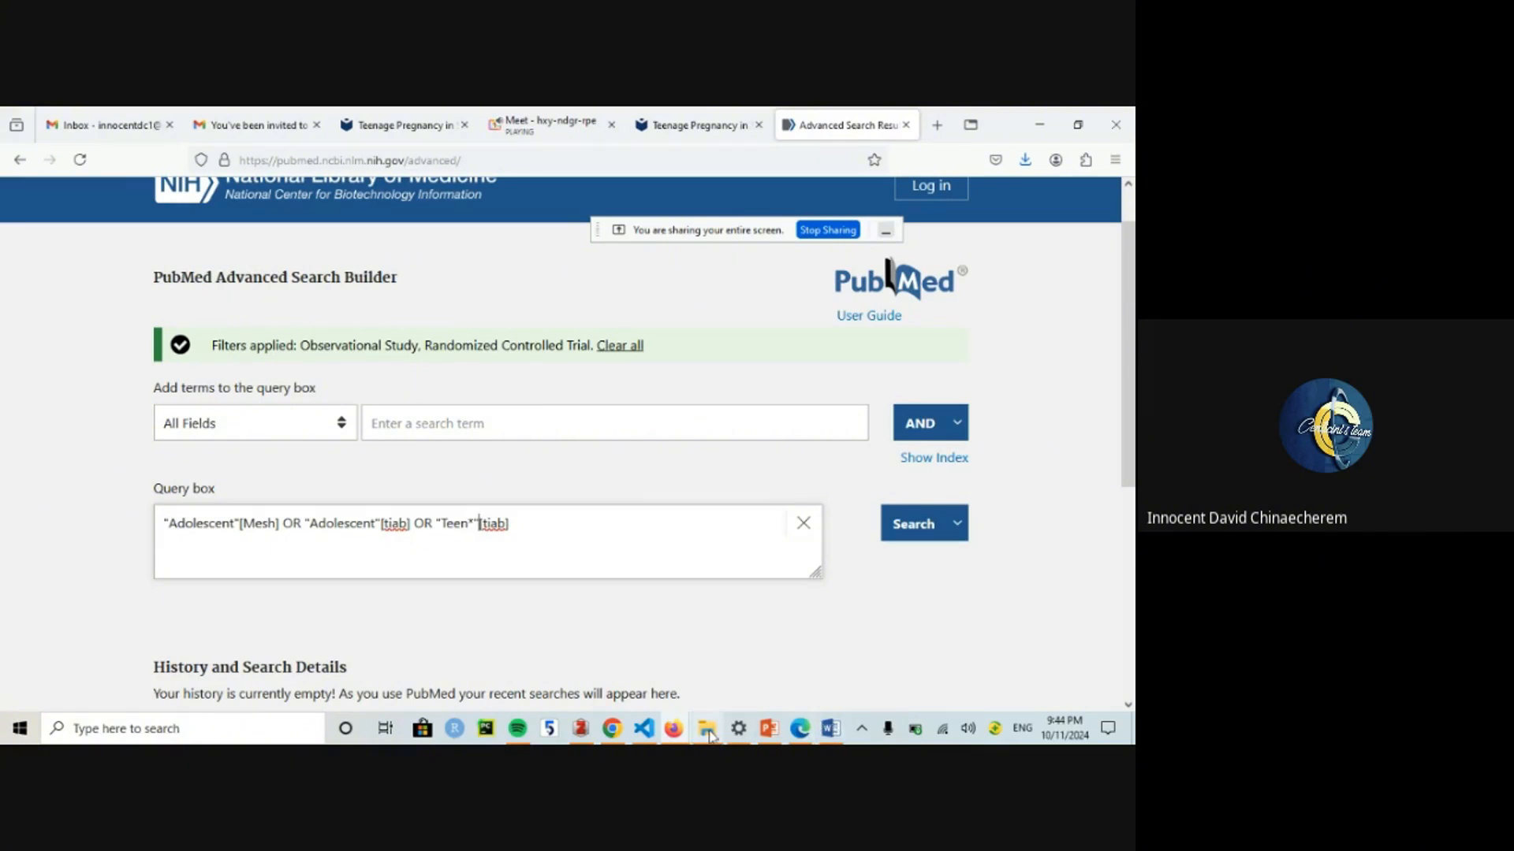
{"action": "left_click", "coordinate": [706, 728]}
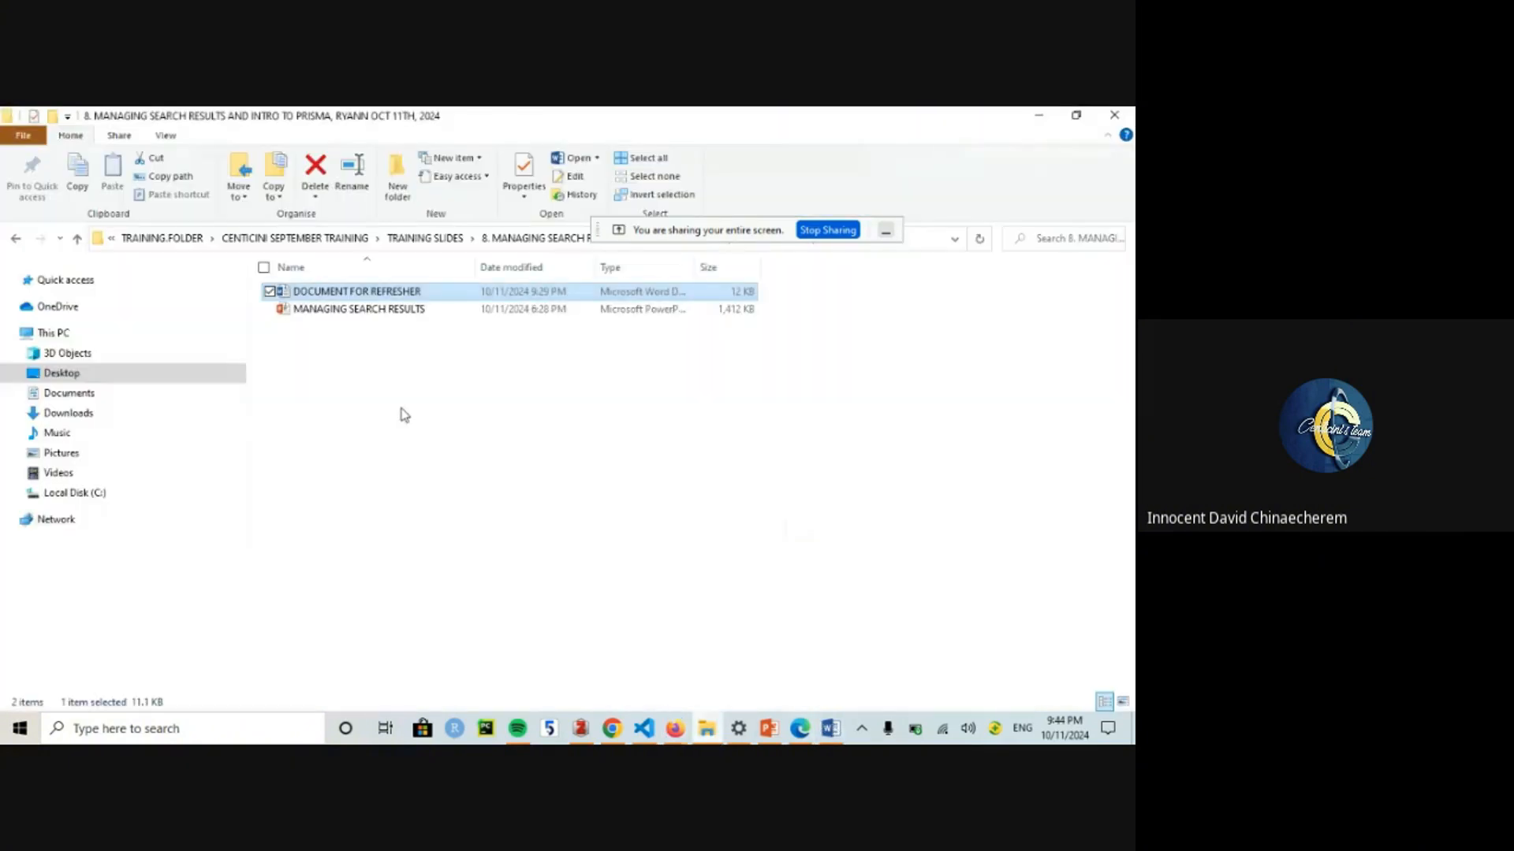
Step: Open the SEARCH STRATEGY document from the 7. DATABASE SEARCHING TECHNIQUES folder under TRAINING SLIDES
{"action": "left_click", "coordinate": [430, 238]}
{"action": "double_click", "coordinate": [355, 382]}
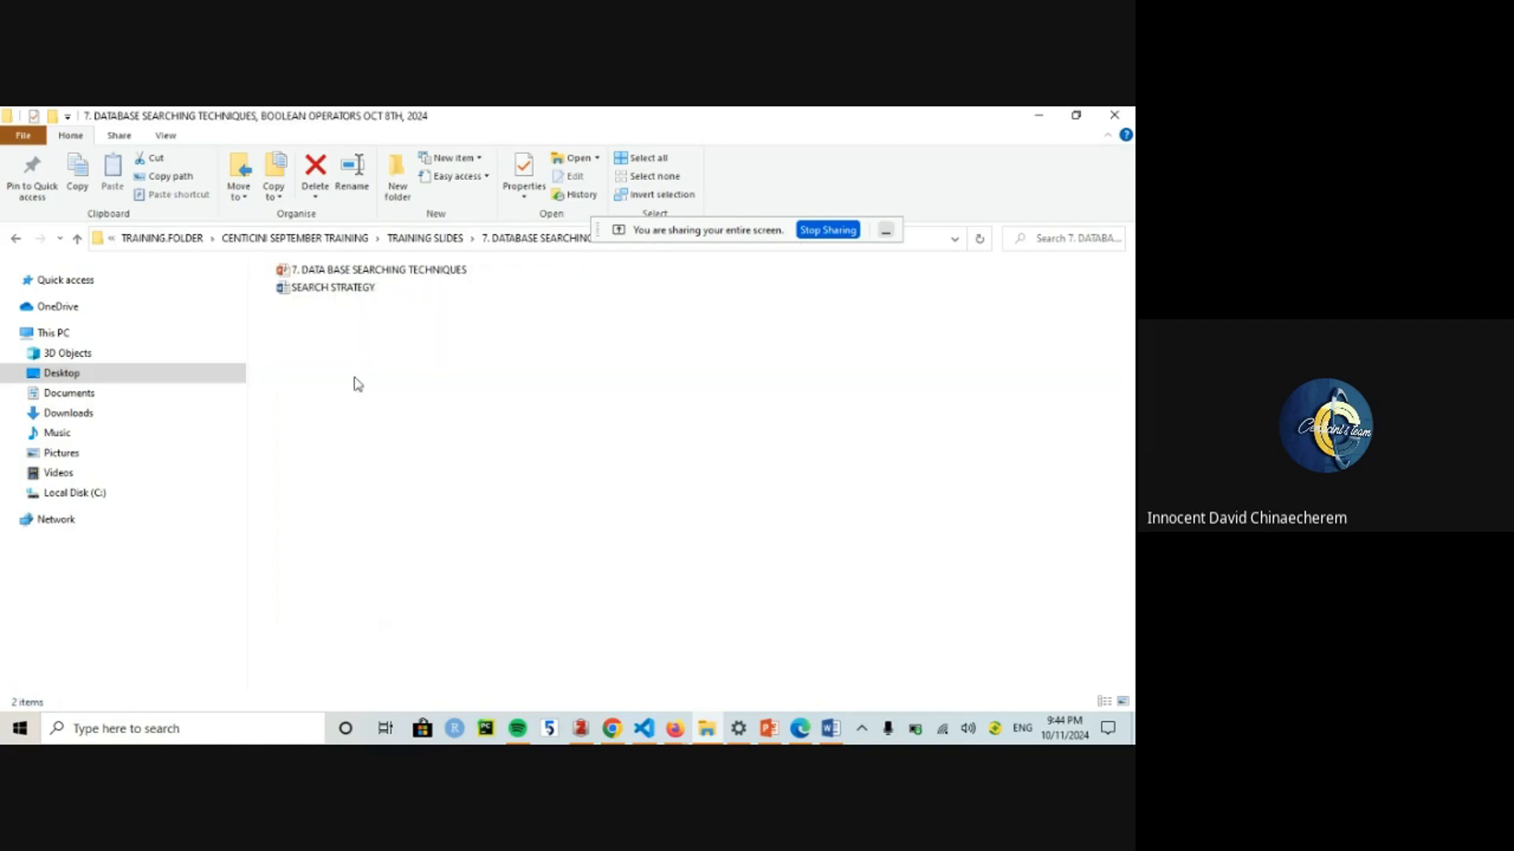
{"action": "left_click", "coordinate": [329, 295]}
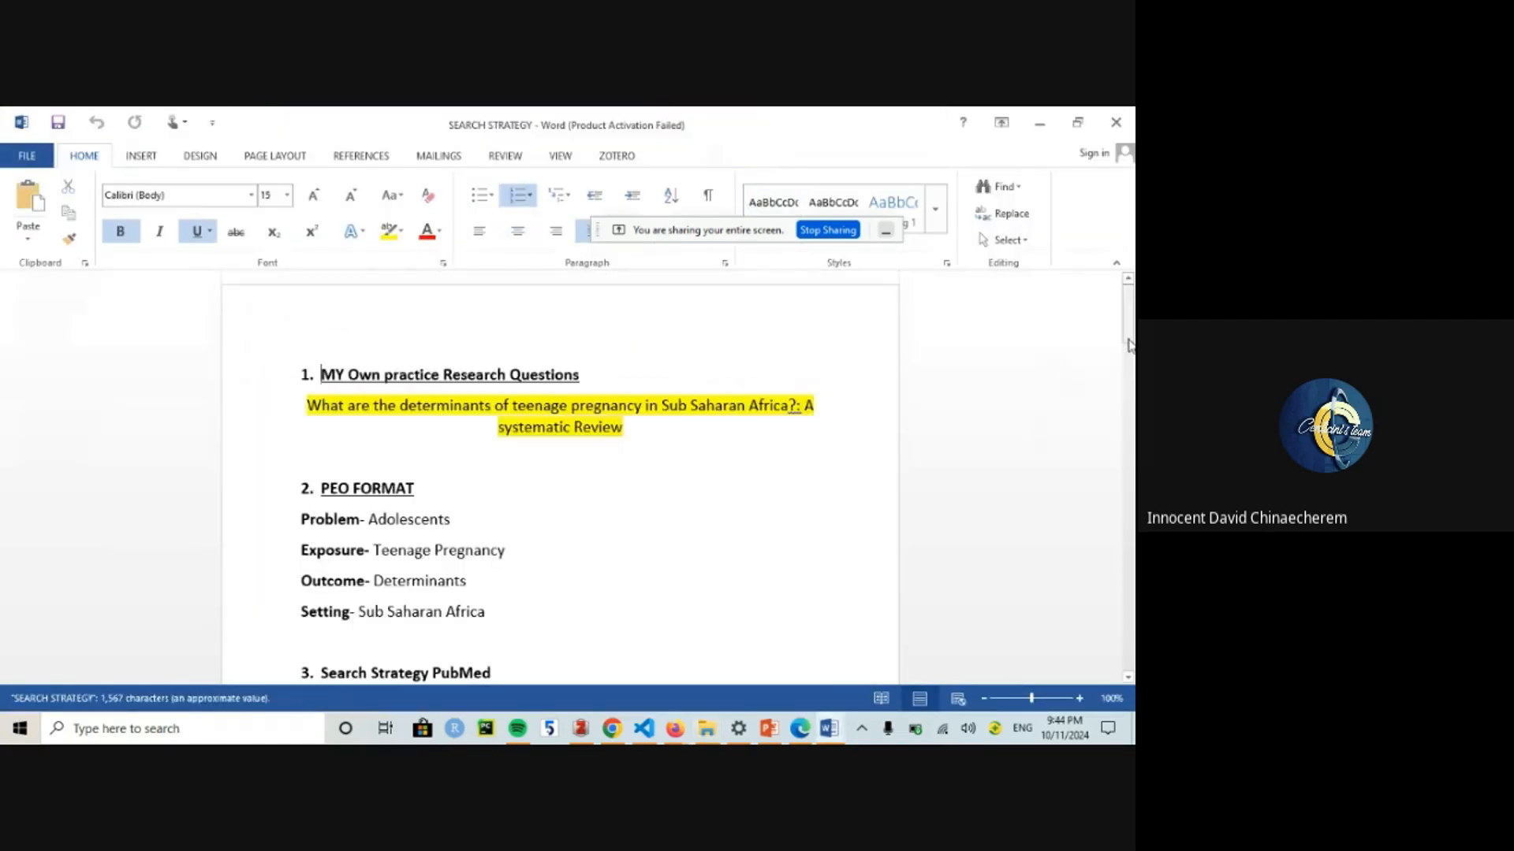
{"action": "left_click_drag", "start_coordinate": [1128, 344], "coordinate": [1114, 250]}
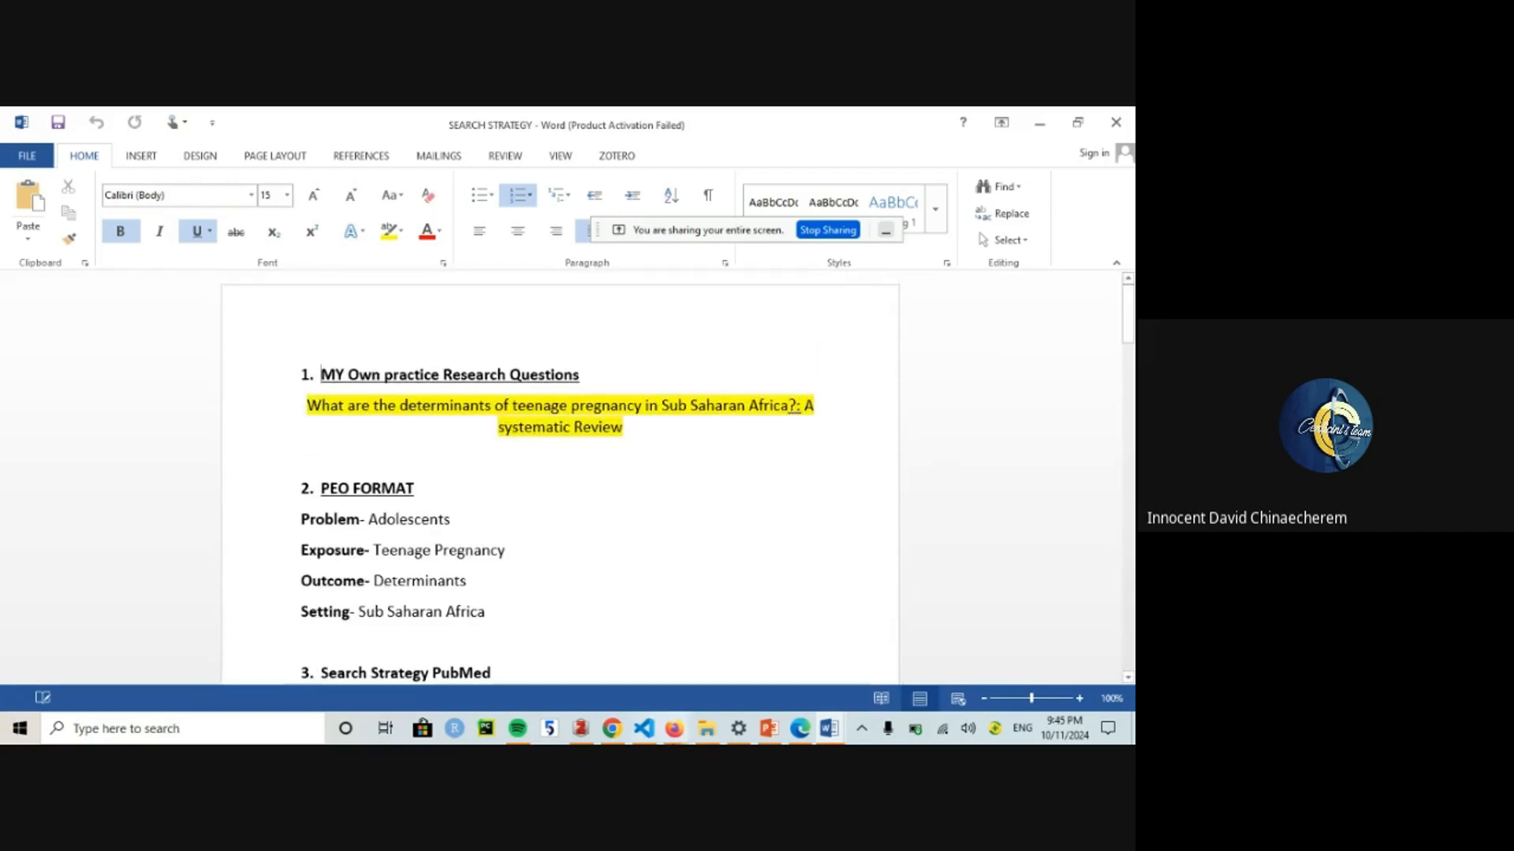
Step: Add the Adolescent/Teen* query to PubMed's history as search #1, giving 122,726 results
{"action": "left_click", "coordinate": [592, 640]}
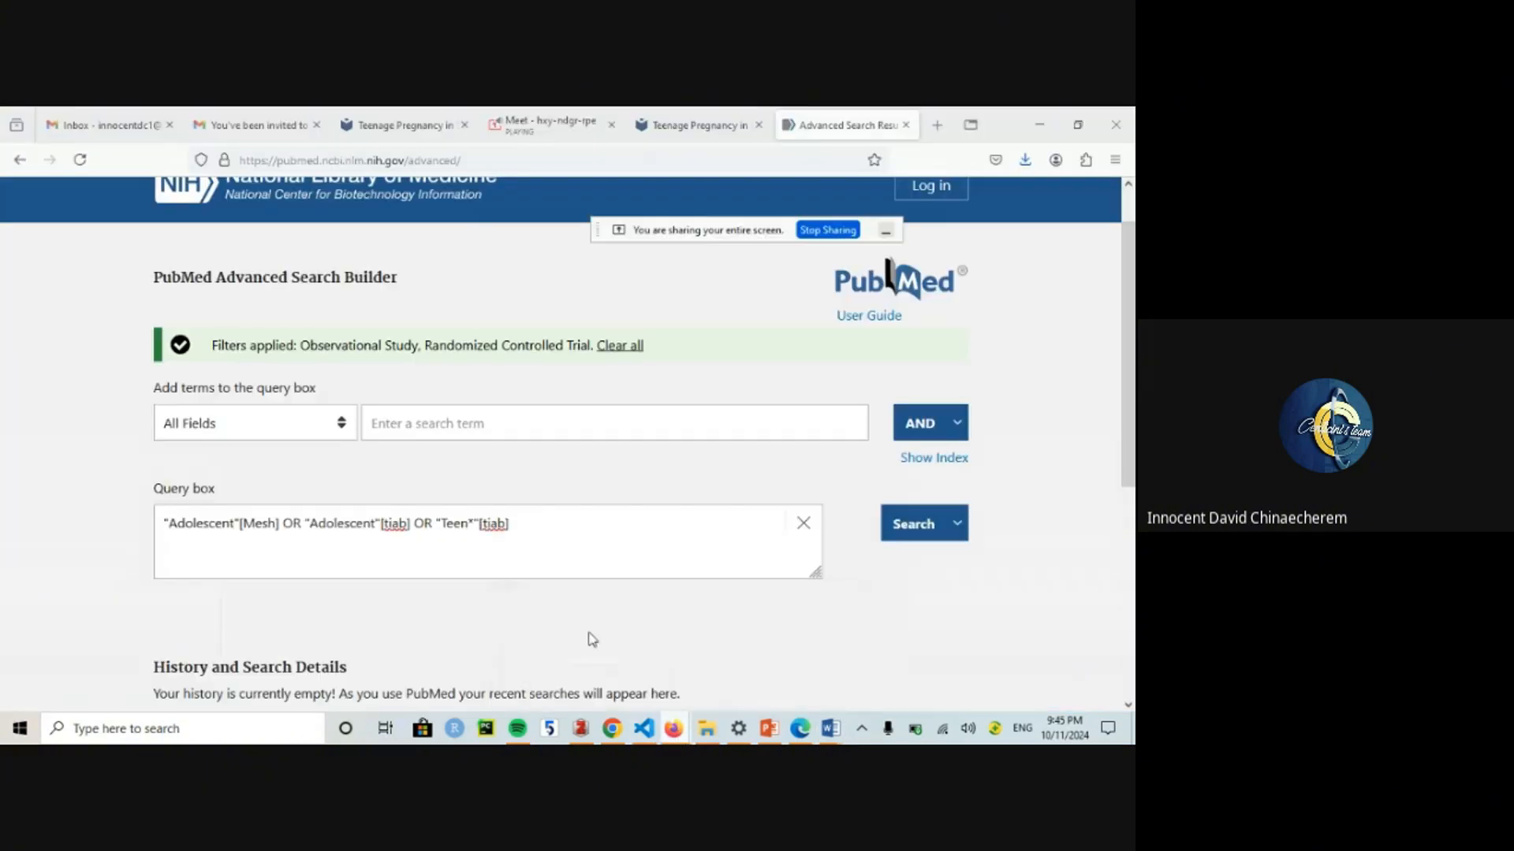
{"action": "left_click", "coordinate": [953, 527]}
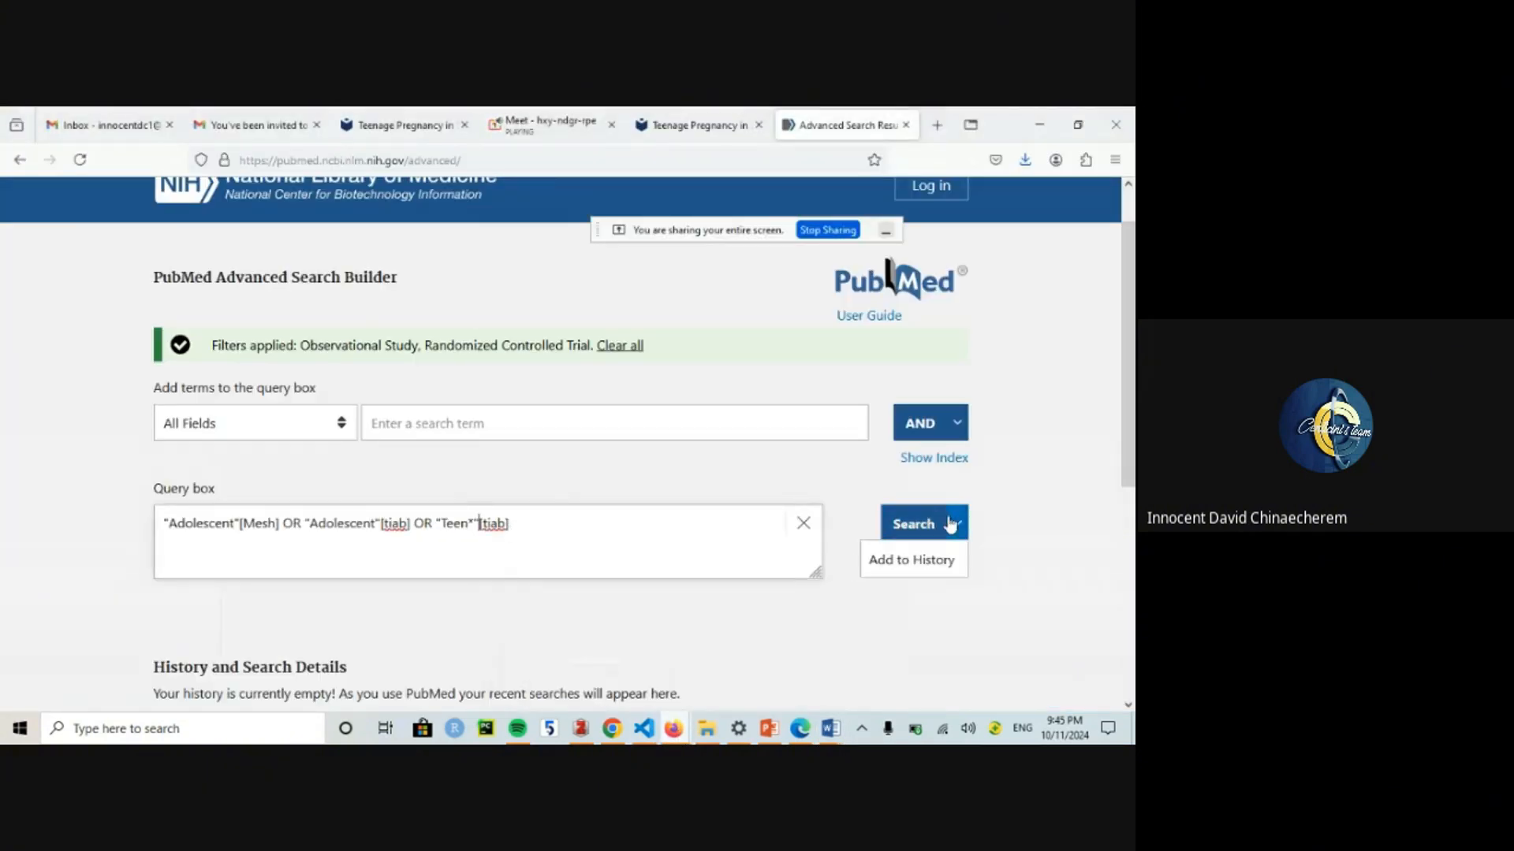
{"action": "left_click", "coordinate": [935, 561]}
{"action": "left_click", "coordinate": [952, 536]}
{"action": "left_click", "coordinate": [944, 562]}
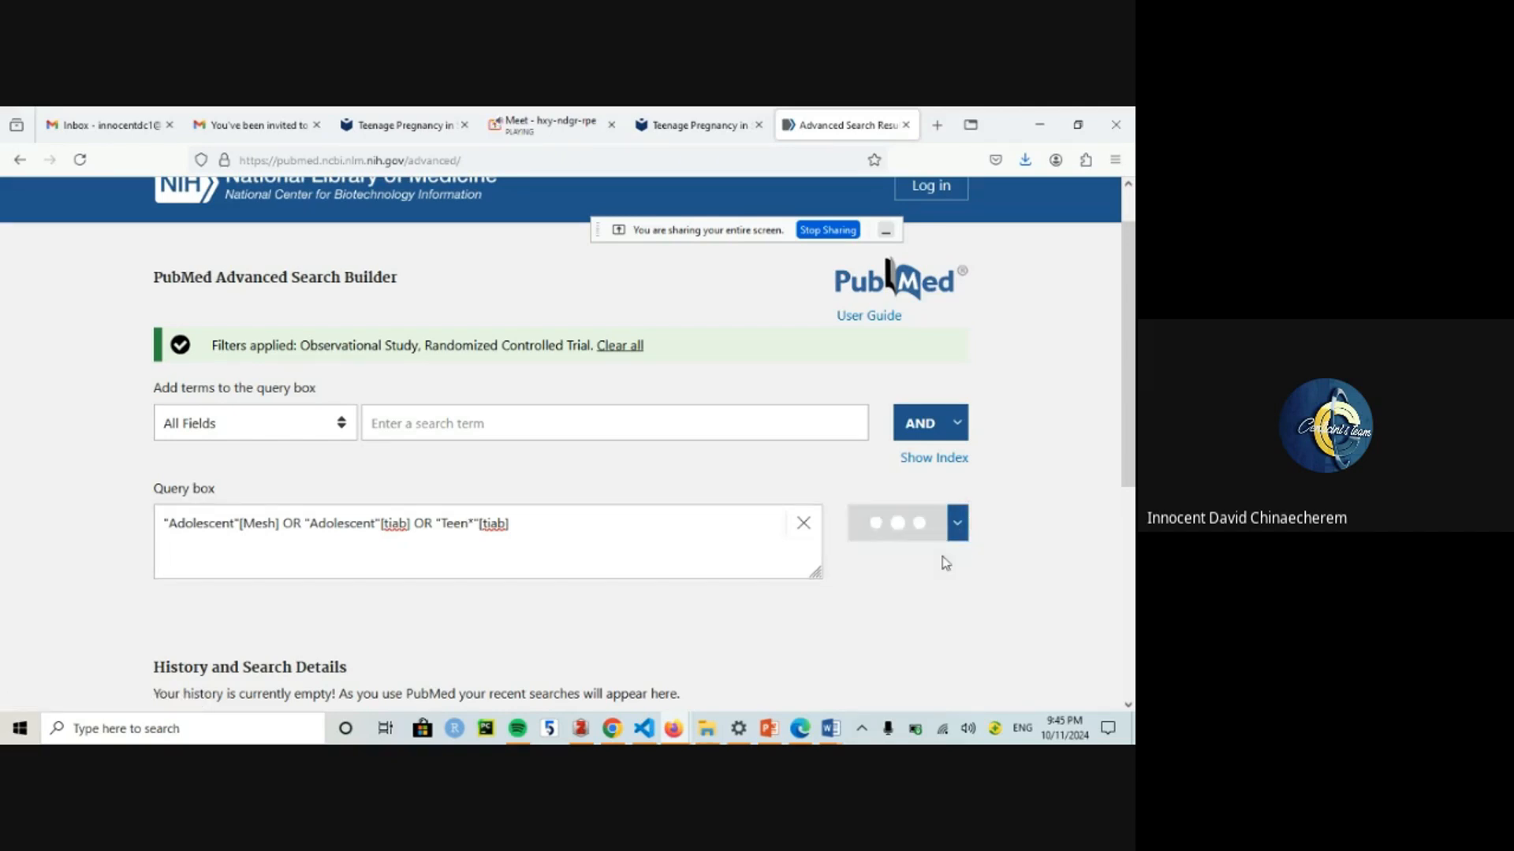
{"action": "scroll", "coordinate": [1074, 487], "scroll_direction": "down", "scroll_amount": 3}
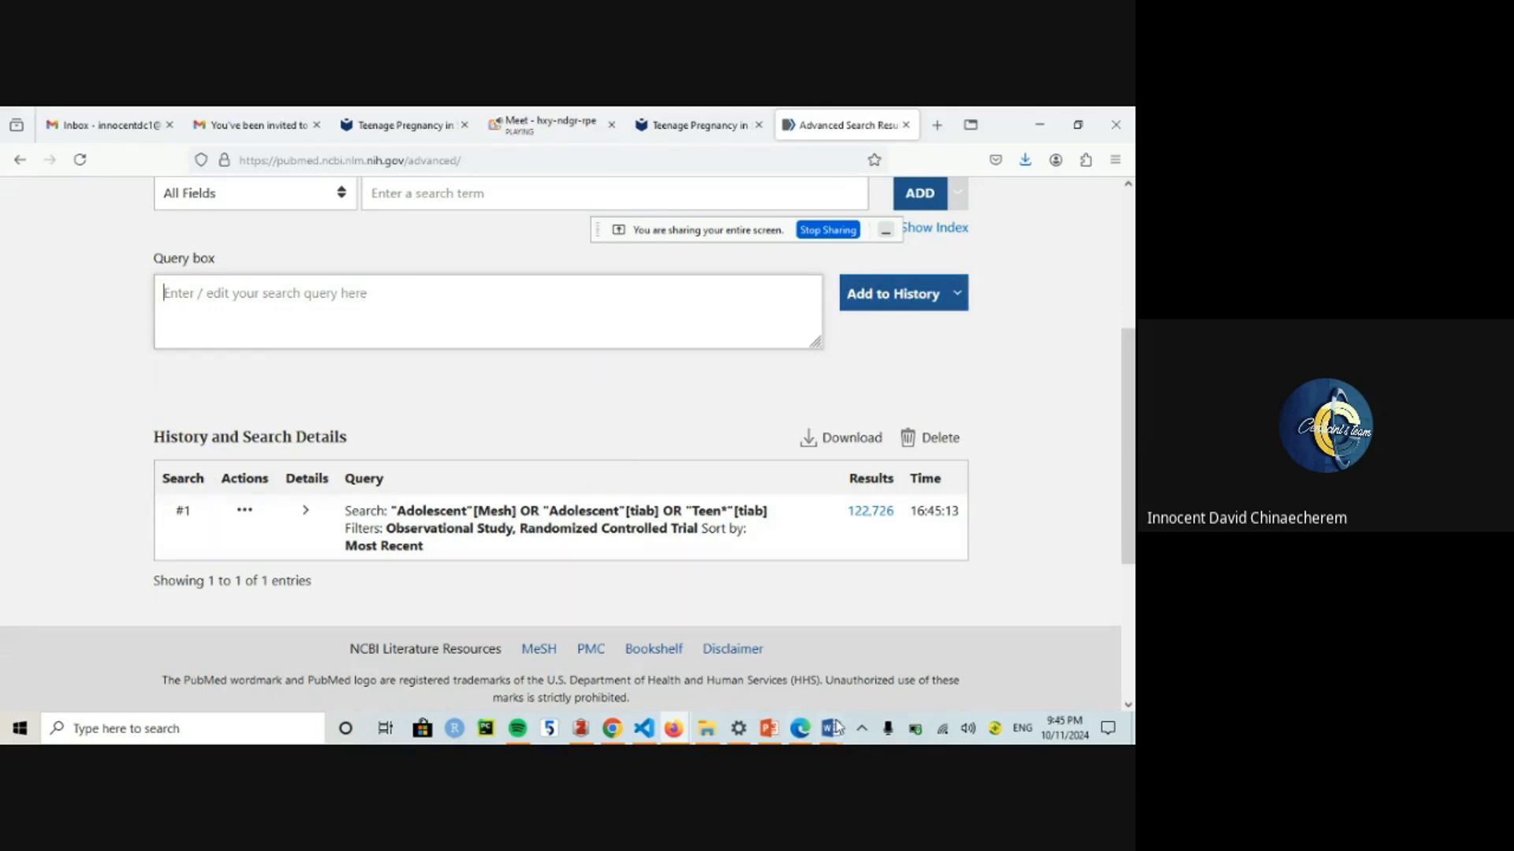
Step: Copy the #2 Pregnancy MeSH/Freetext terms from the DOCUMENT FOR REFRESHER search table
{"action": "mouse_move", "coordinate": [837, 727]}
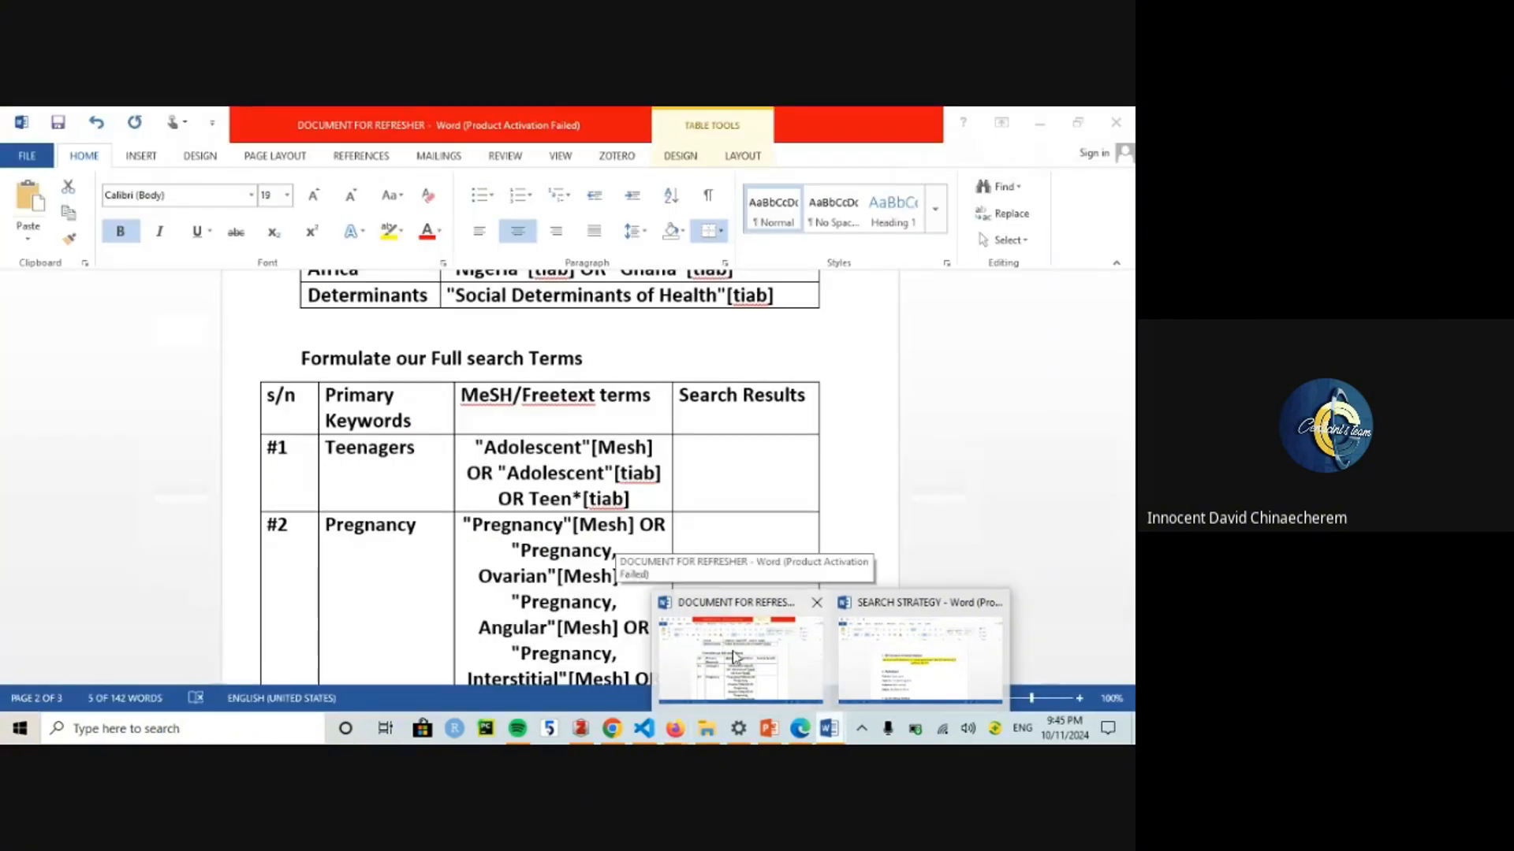
{"action": "left_click", "coordinate": [732, 651]}
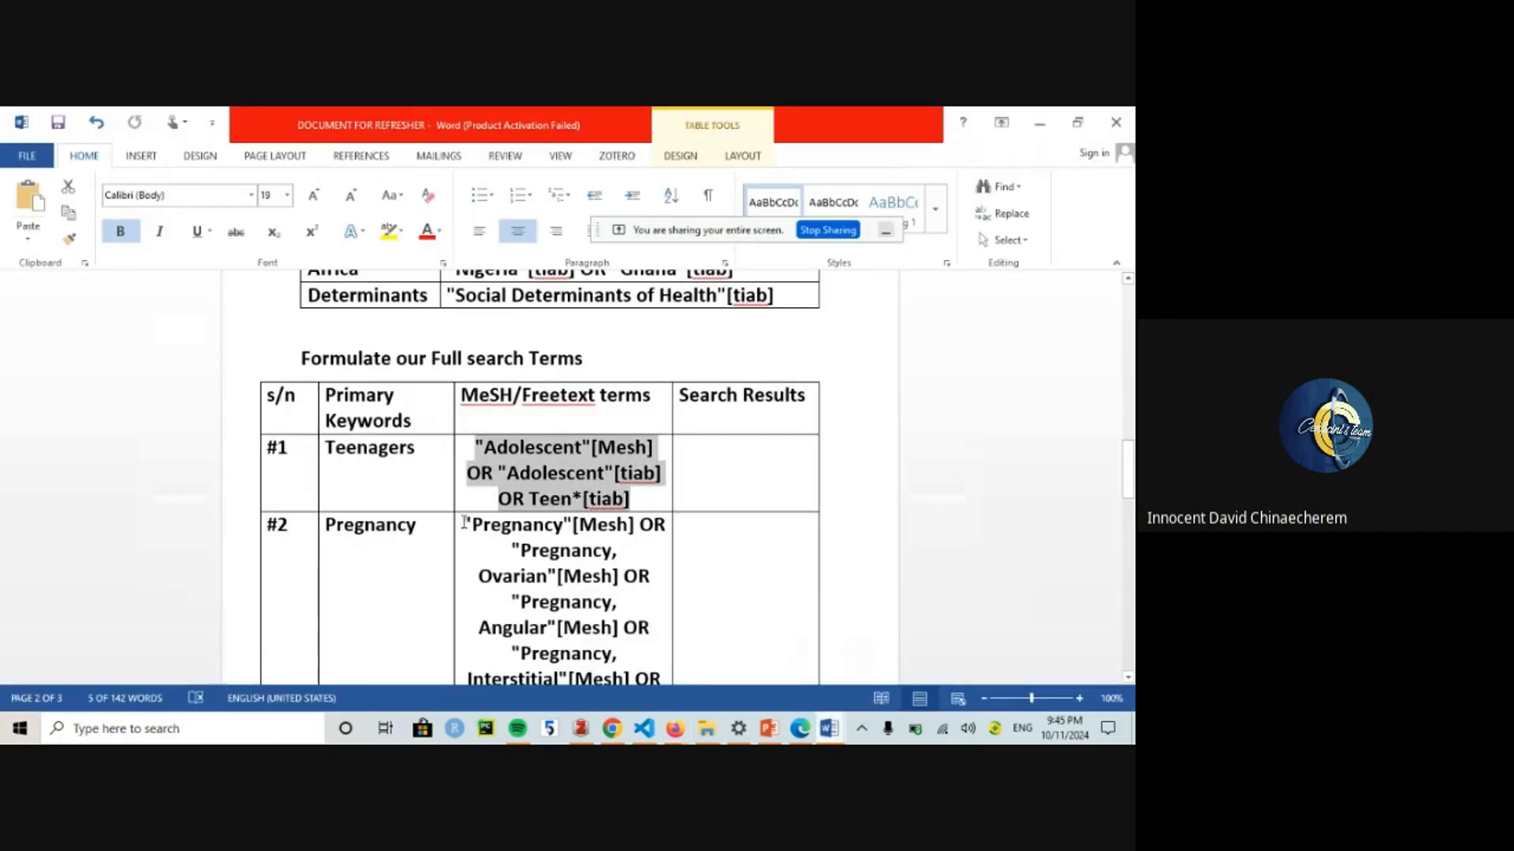
{"action": "left_click_drag", "start_coordinate": [465, 522], "coordinate": [650, 389]}
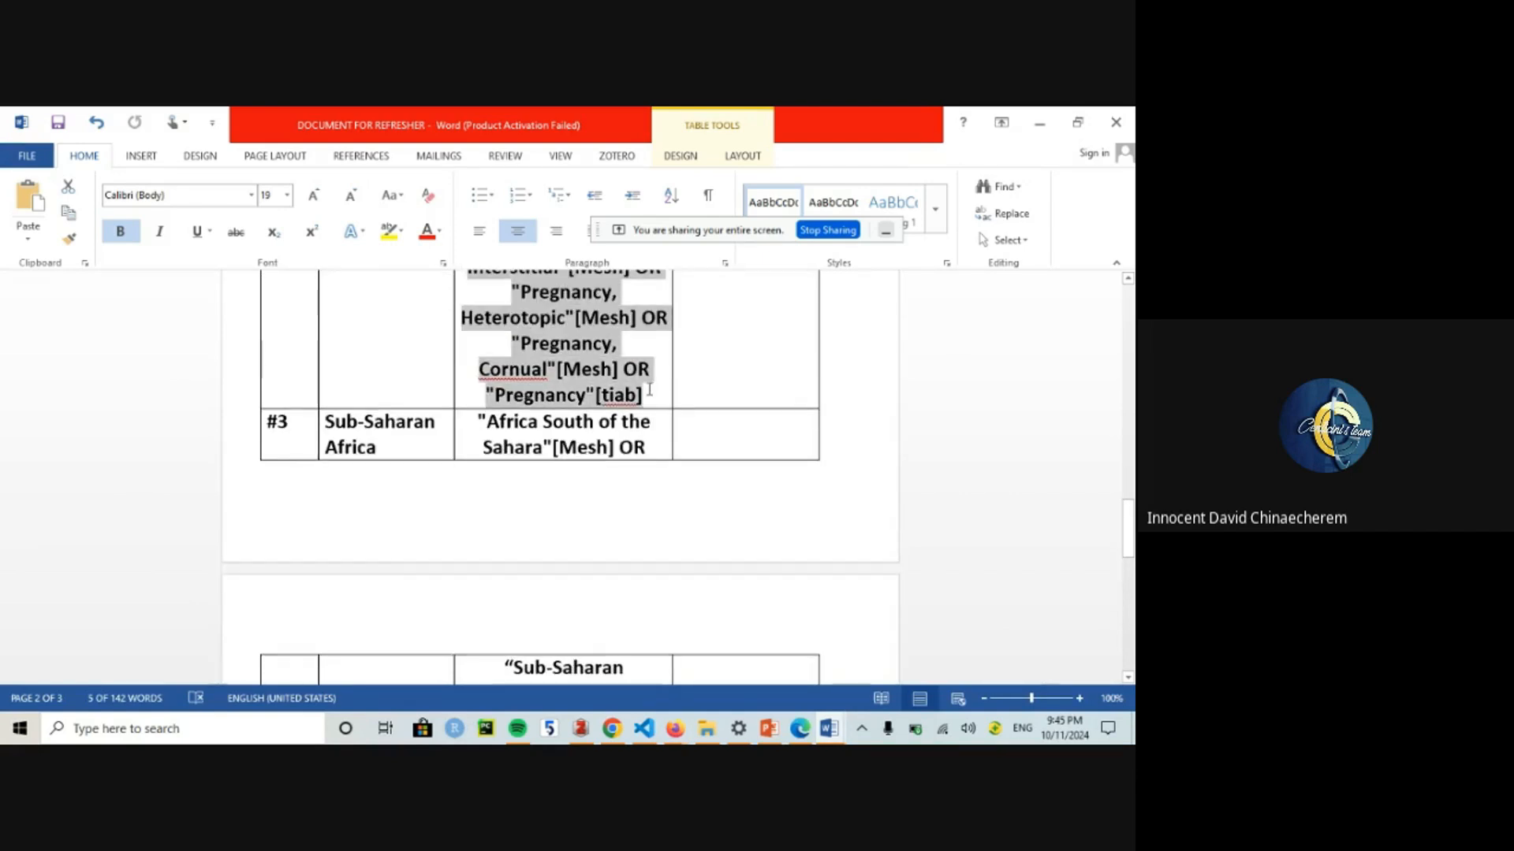
{"action": "key", "text": "ctrl+c"}
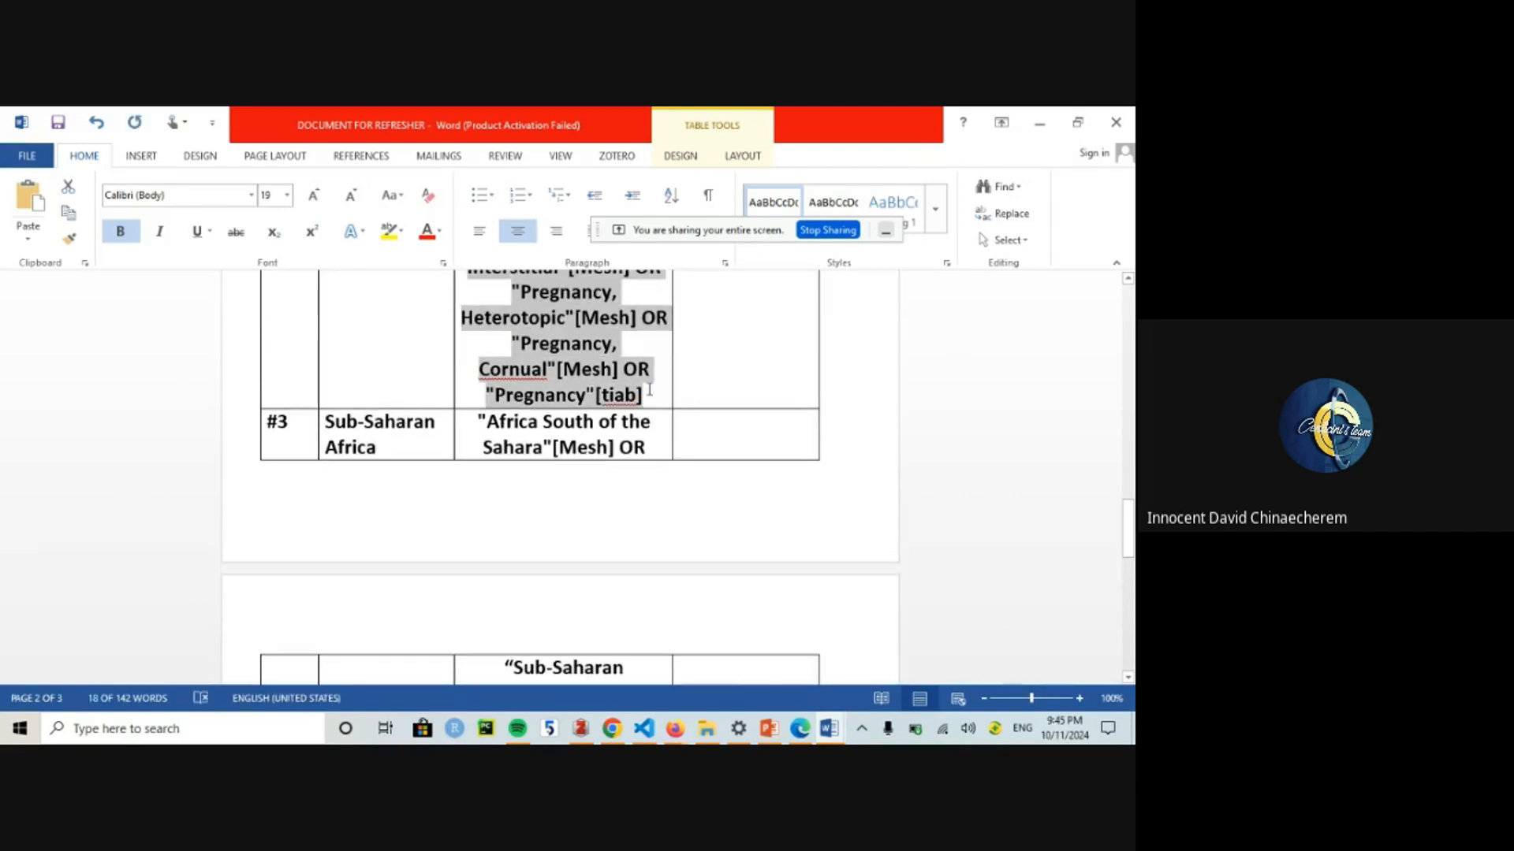
{"action": "left_click", "coordinate": [650, 389]}
{"action": "right_click", "coordinate": [649, 389]}
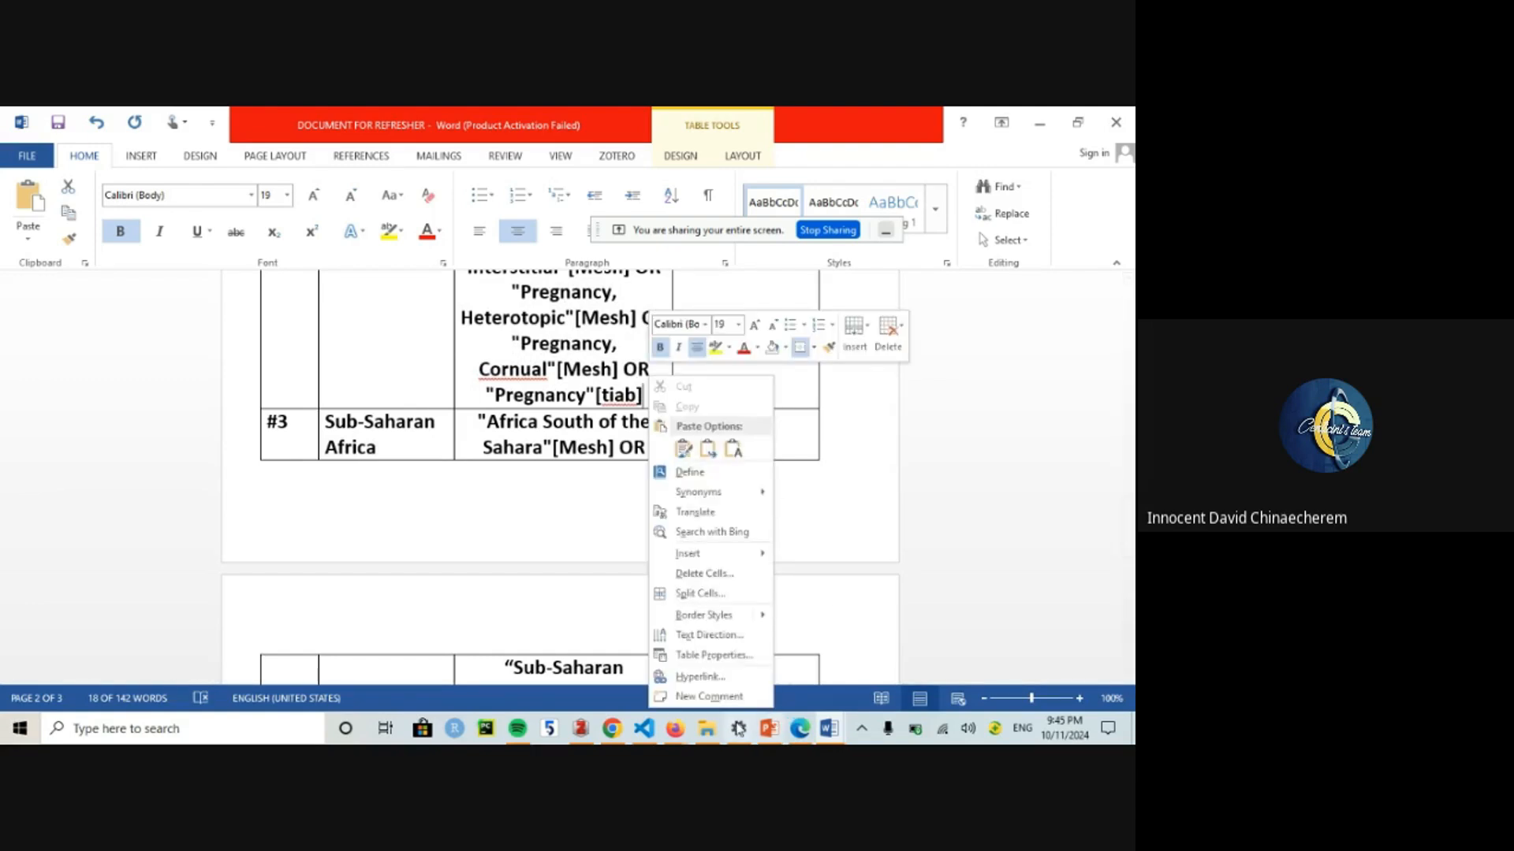
{"action": "left_click", "coordinate": [674, 729]}
{"action": "left_click", "coordinate": [605, 667]}
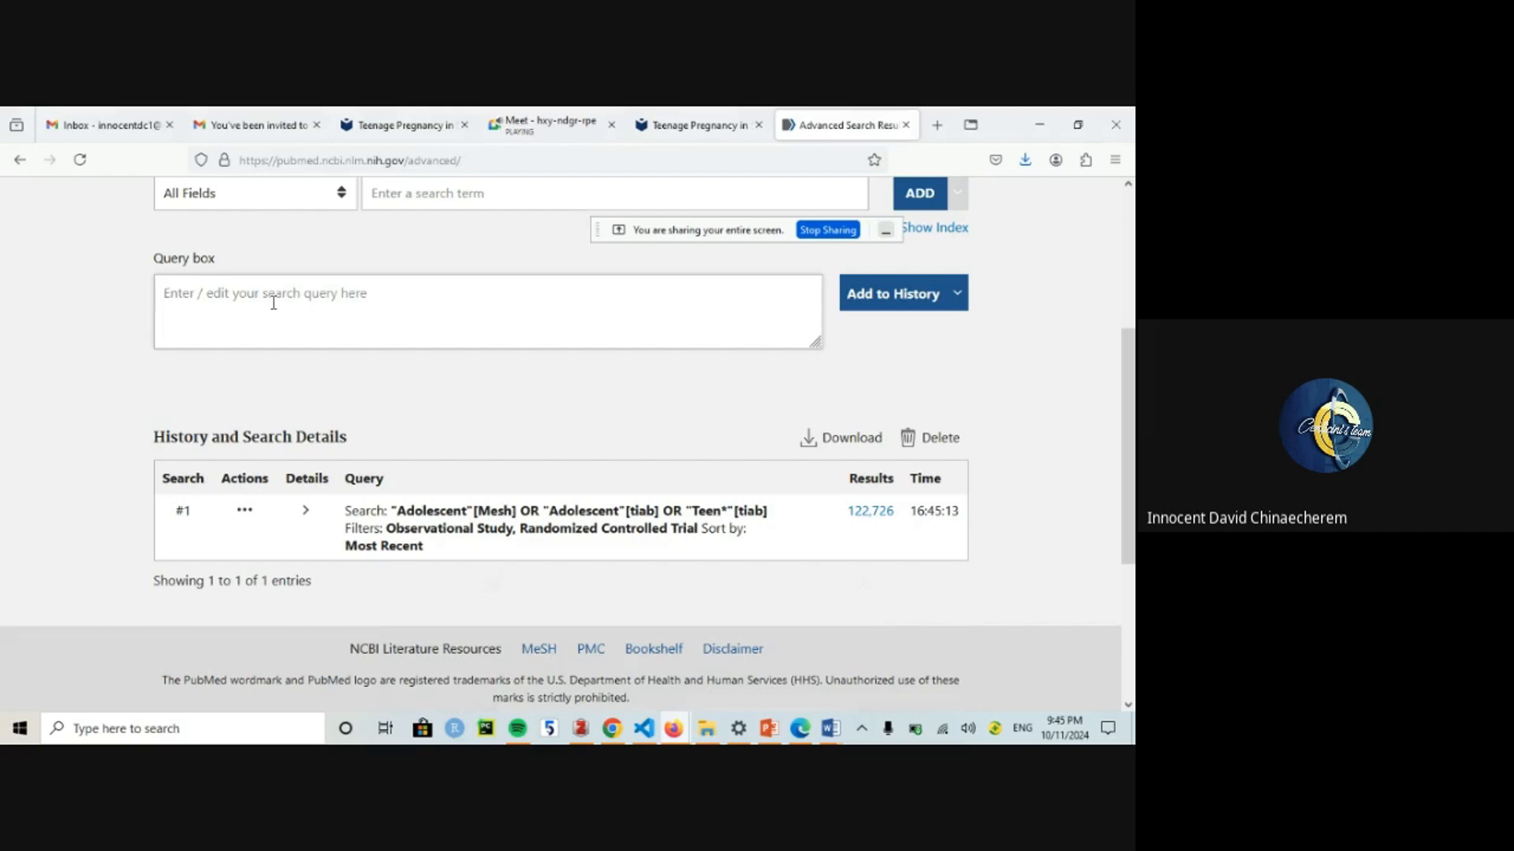
Step: Paste the Pregnancy MeSH/tiab terms and add them to history as search #2, giving 34,194 results
{"action": "key", "text": "ctrl+v"}
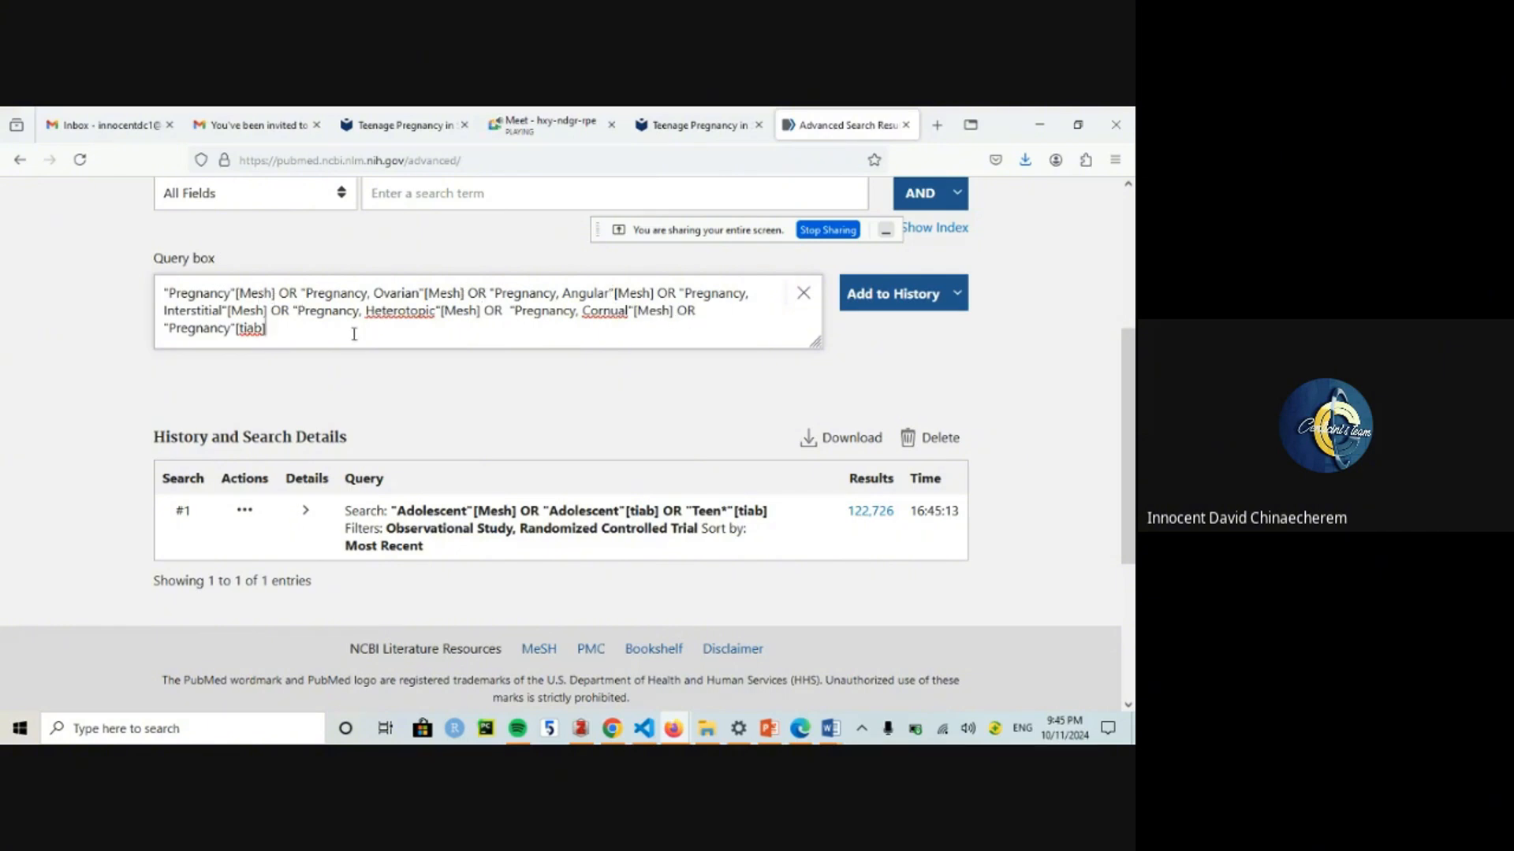
{"action": "left_click", "coordinate": [956, 294]}
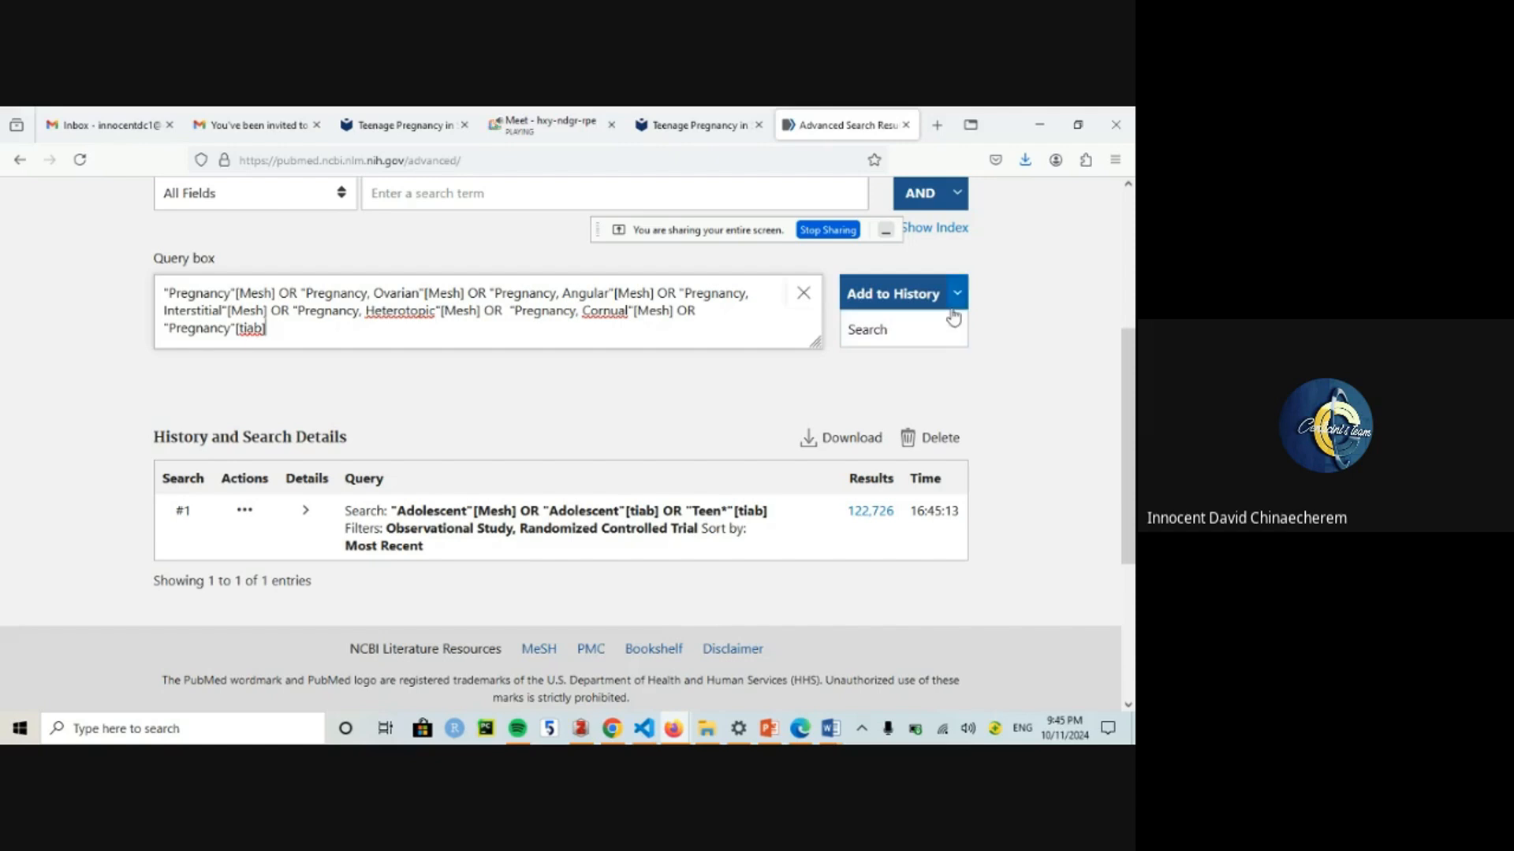
{"action": "left_click", "coordinate": [957, 296]}
{"action": "left_click", "coordinate": [958, 298]}
{"action": "left_click", "coordinate": [957, 300]}
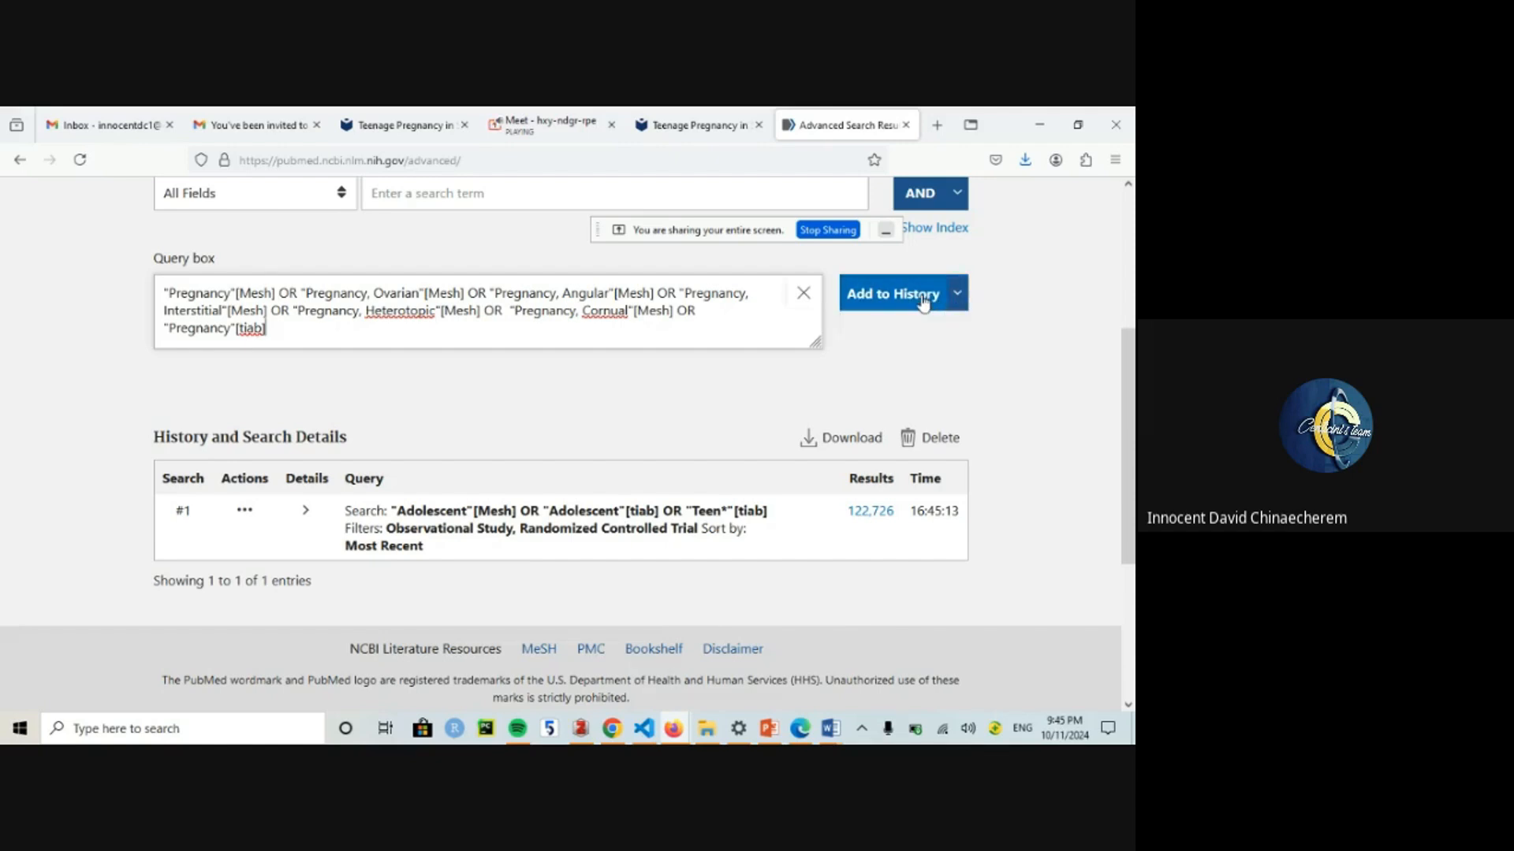
{"action": "left_click", "coordinate": [924, 297]}
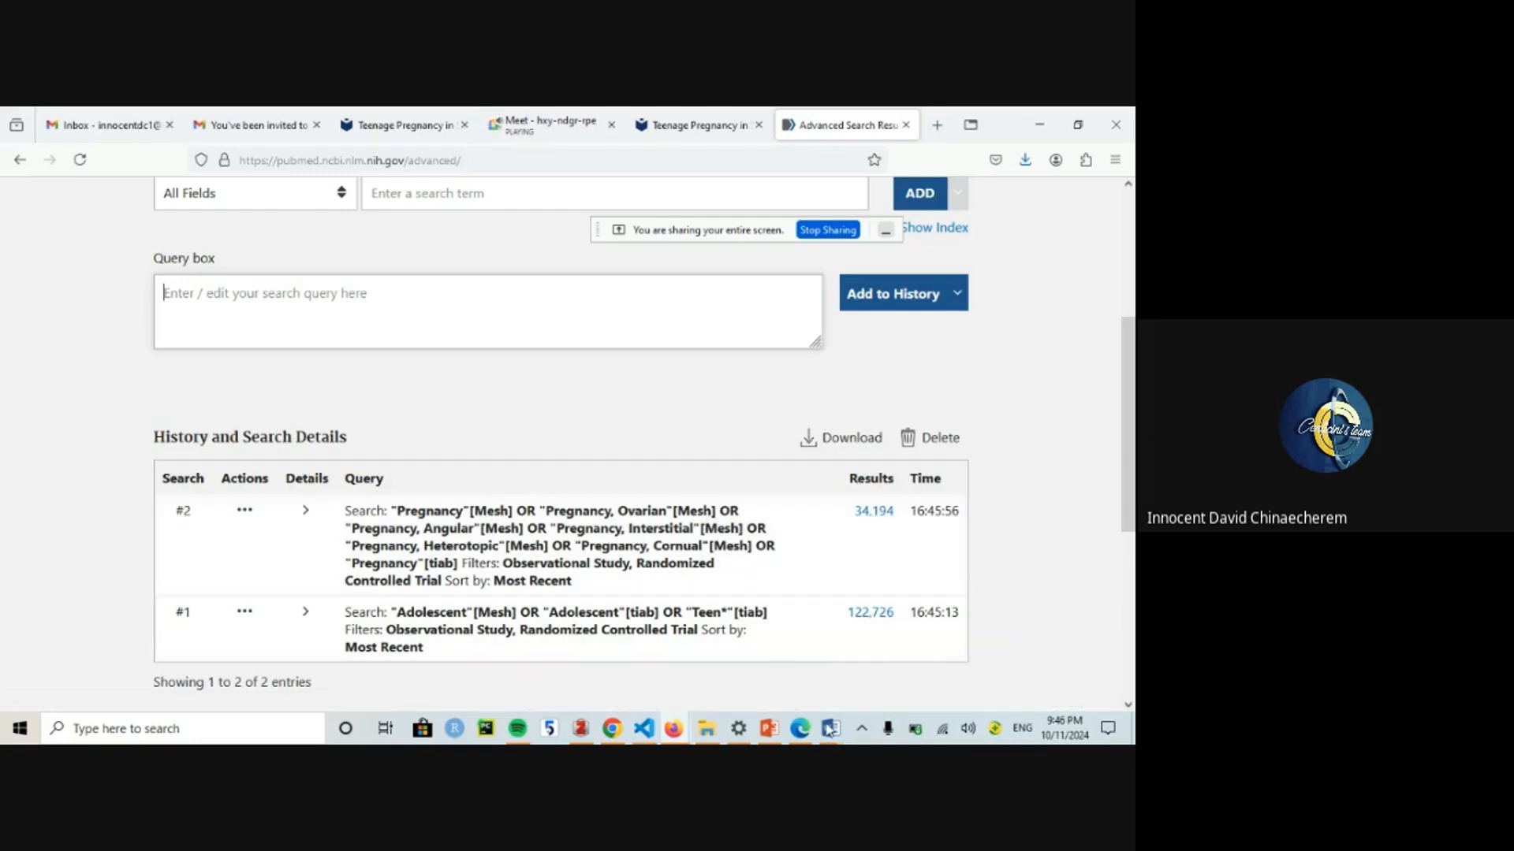
Step: Narrow the Search Results column, insert a column to its right, and merge the two headings
{"action": "mouse_move", "coordinate": [829, 729]}
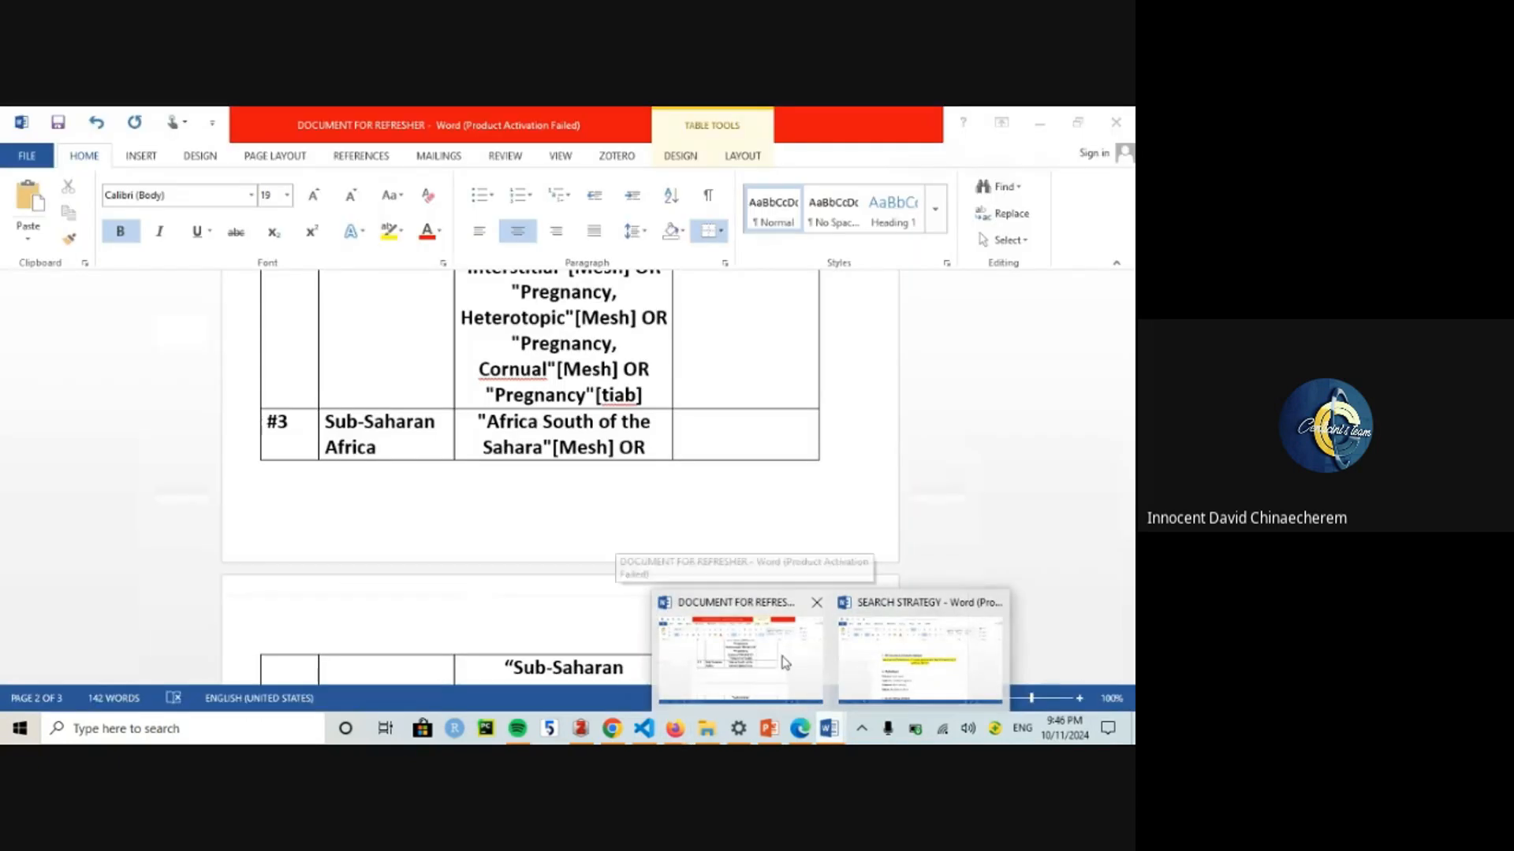
{"action": "left_click", "coordinate": [785, 661]}
{"action": "left_click_drag", "start_coordinate": [1131, 506], "coordinate": [1133, 451]}
{"action": "left_click", "coordinate": [722, 559]}
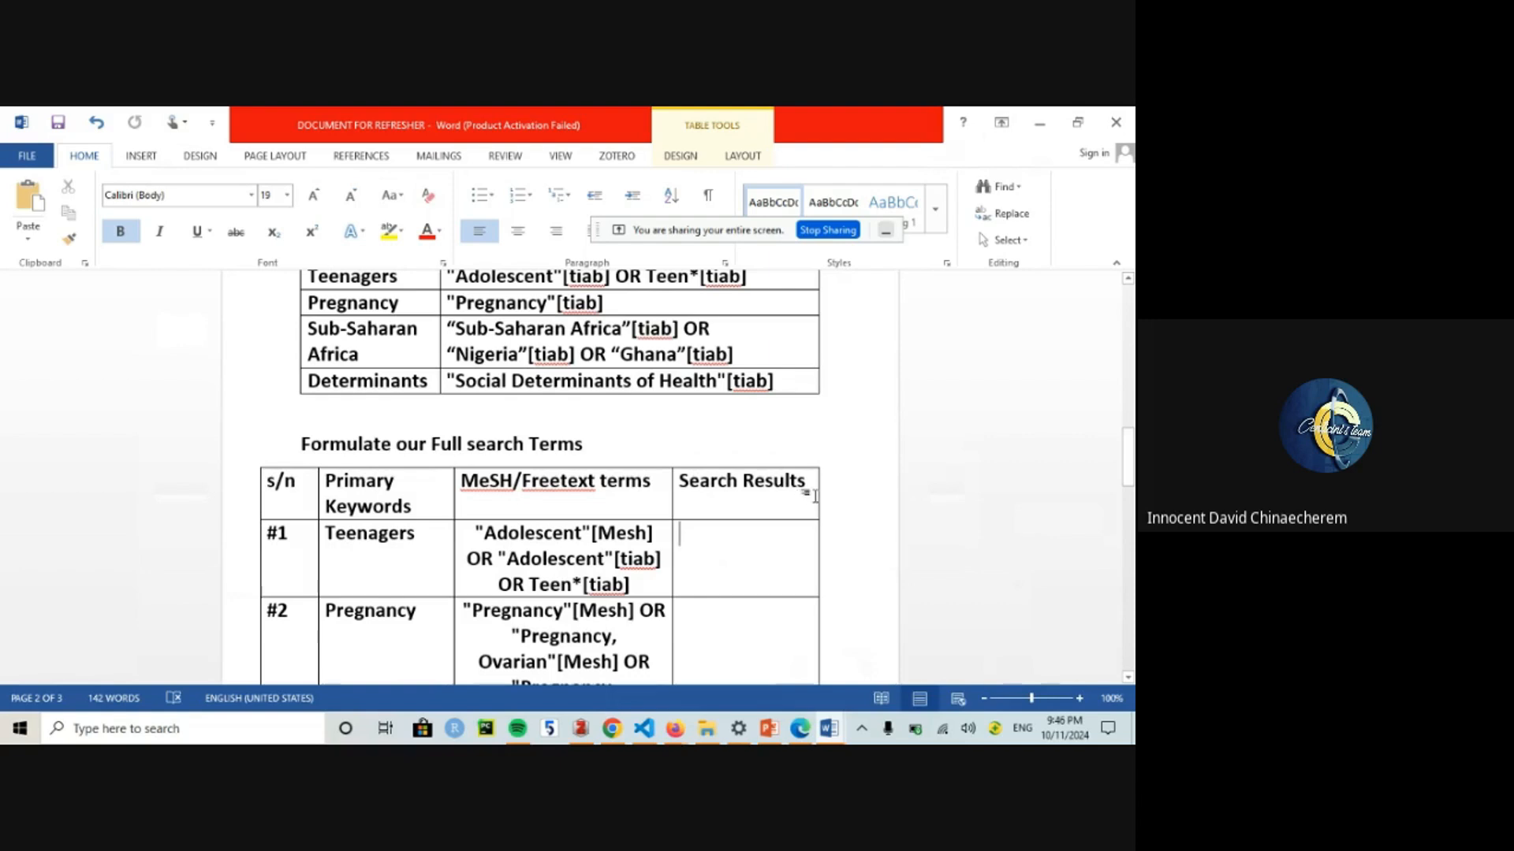
{"action": "left_click_drag", "start_coordinate": [820, 492], "coordinate": [755, 492]}
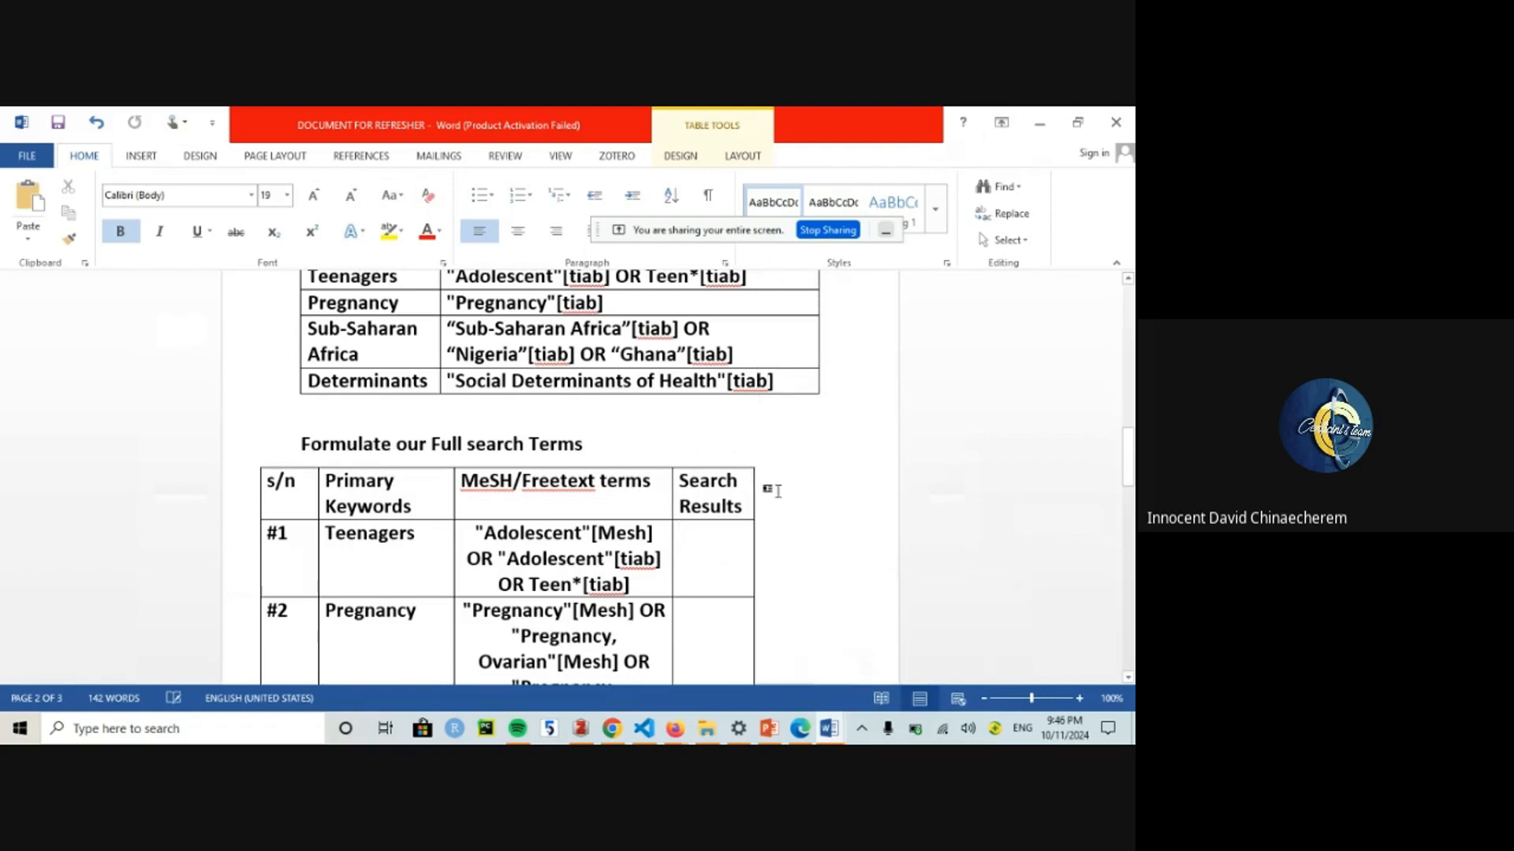
{"action": "right_click", "coordinate": [739, 493]}
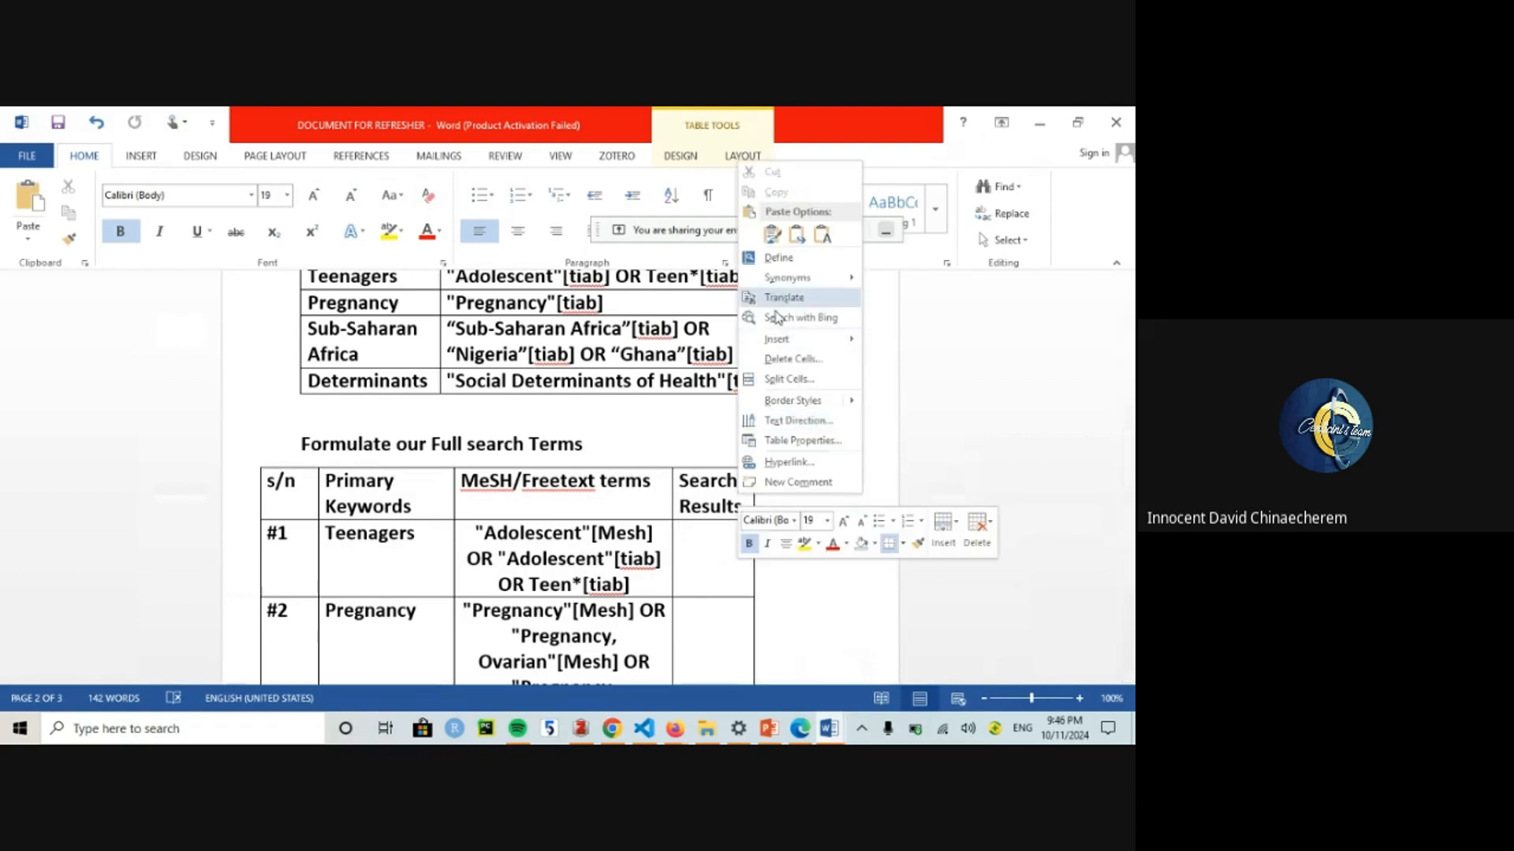
{"action": "mouse_move", "coordinate": [859, 343]}
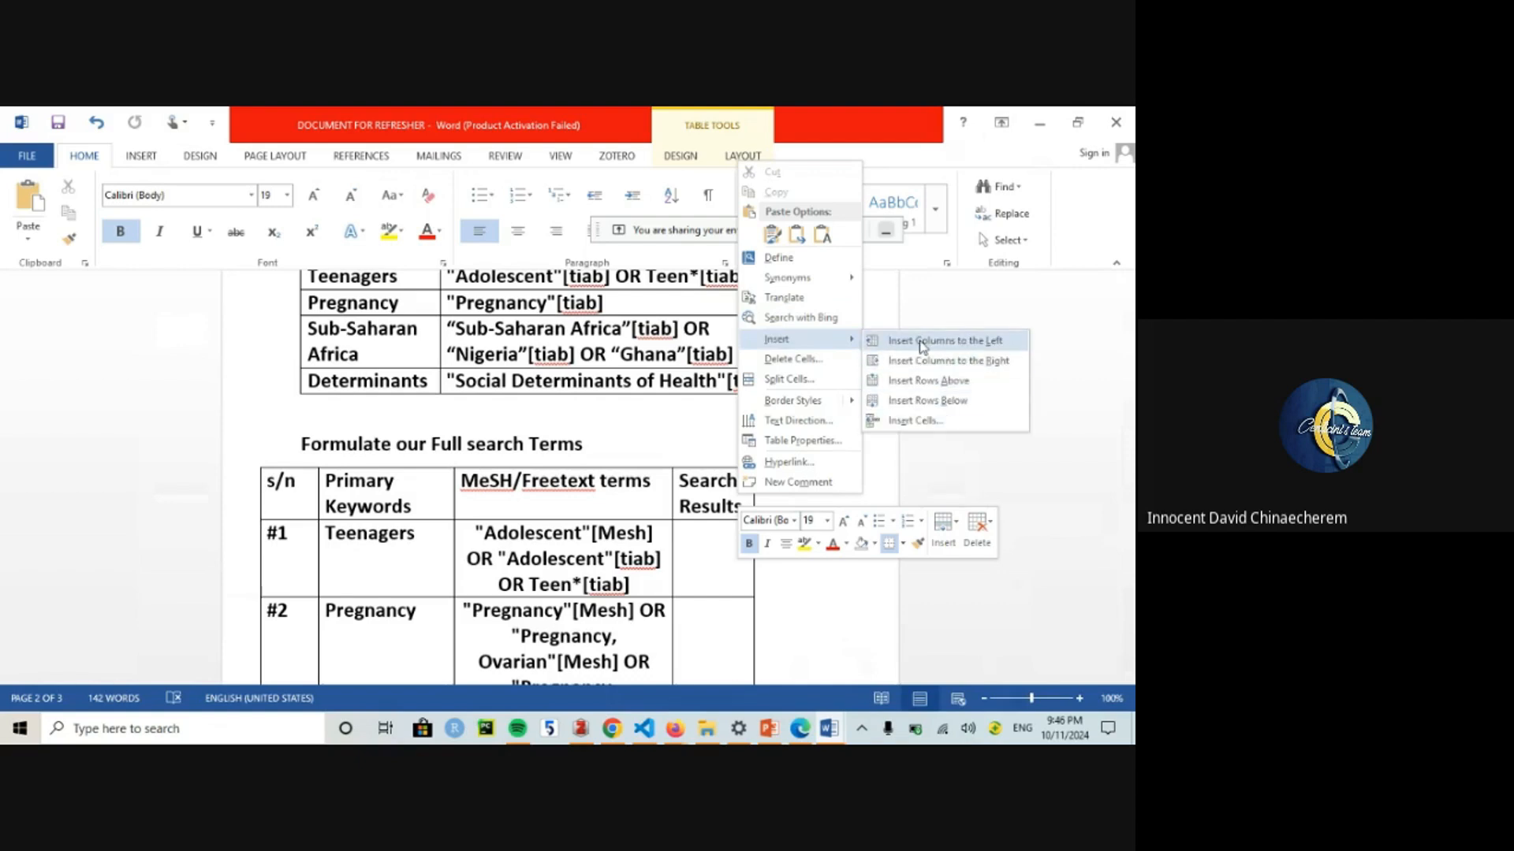
{"action": "left_click", "coordinate": [924, 359]}
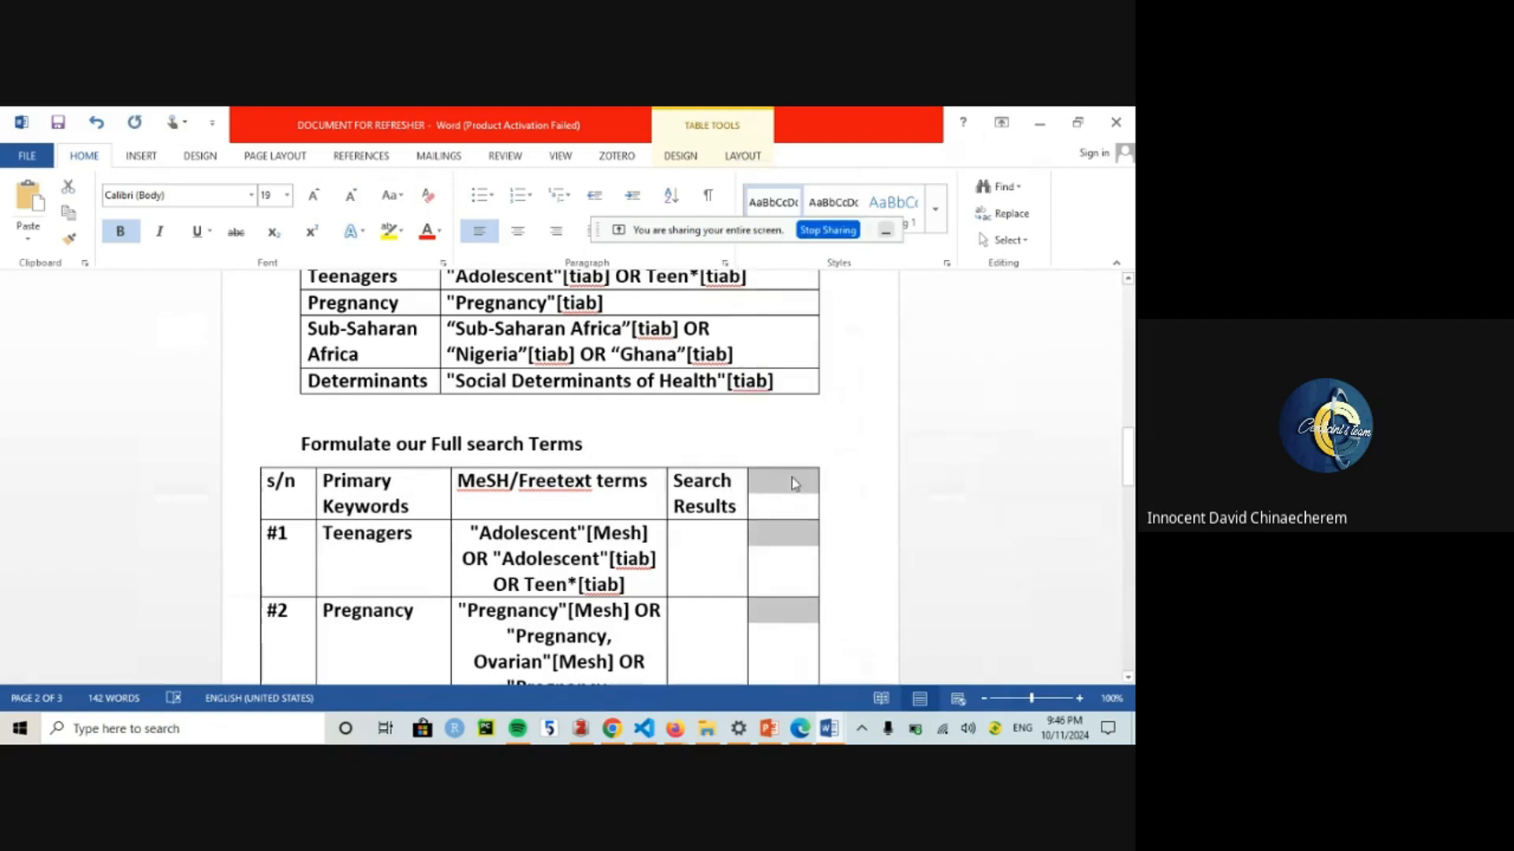
{"action": "left_click_drag", "start_coordinate": [792, 476], "coordinate": [733, 489]}
{"action": "right_click", "coordinate": [733, 488]}
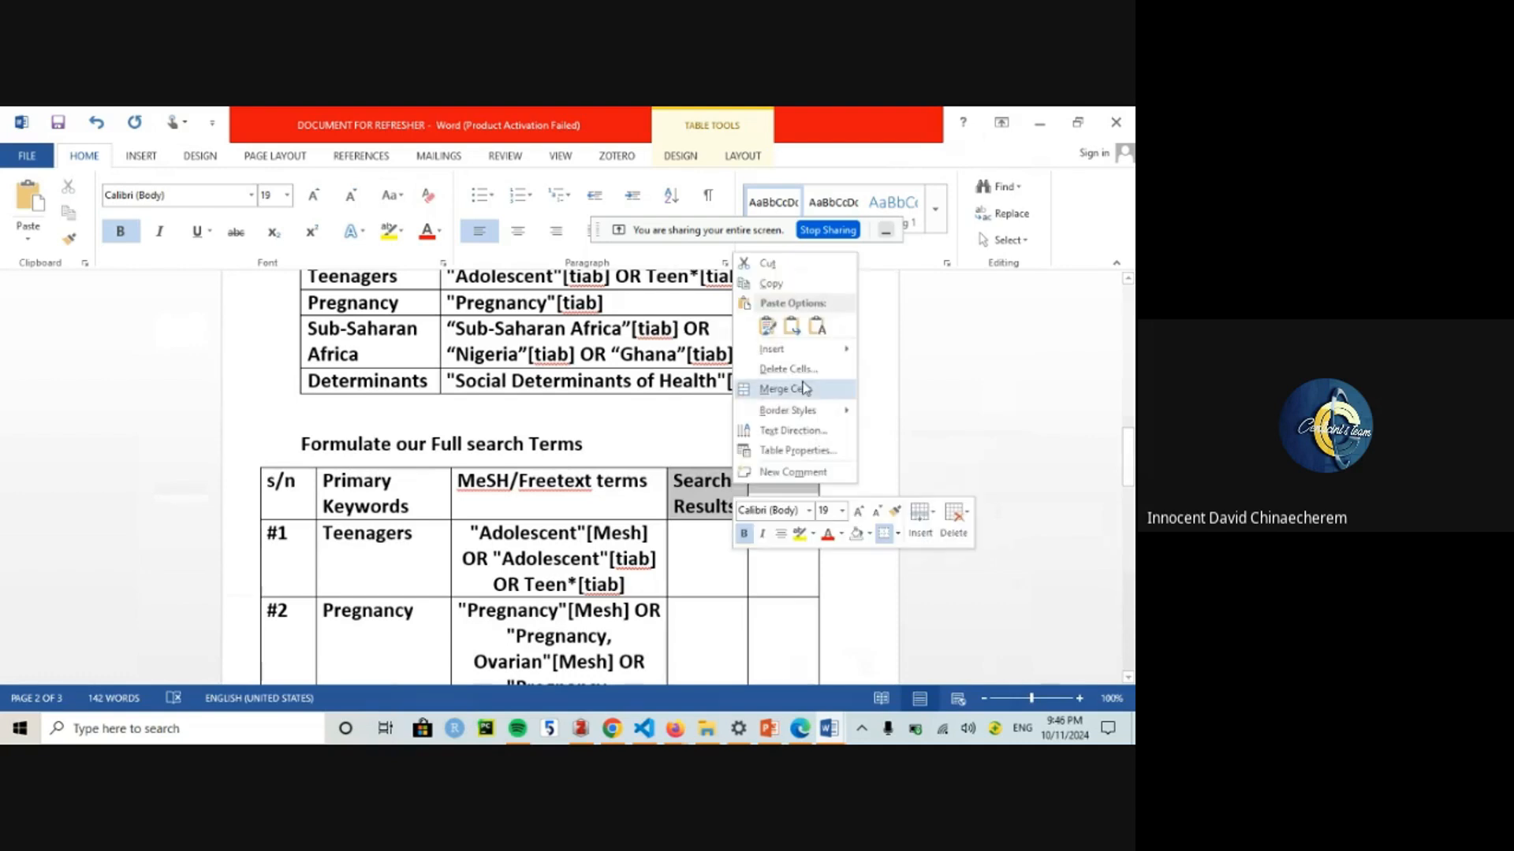
{"action": "left_click", "coordinate": [792, 388]}
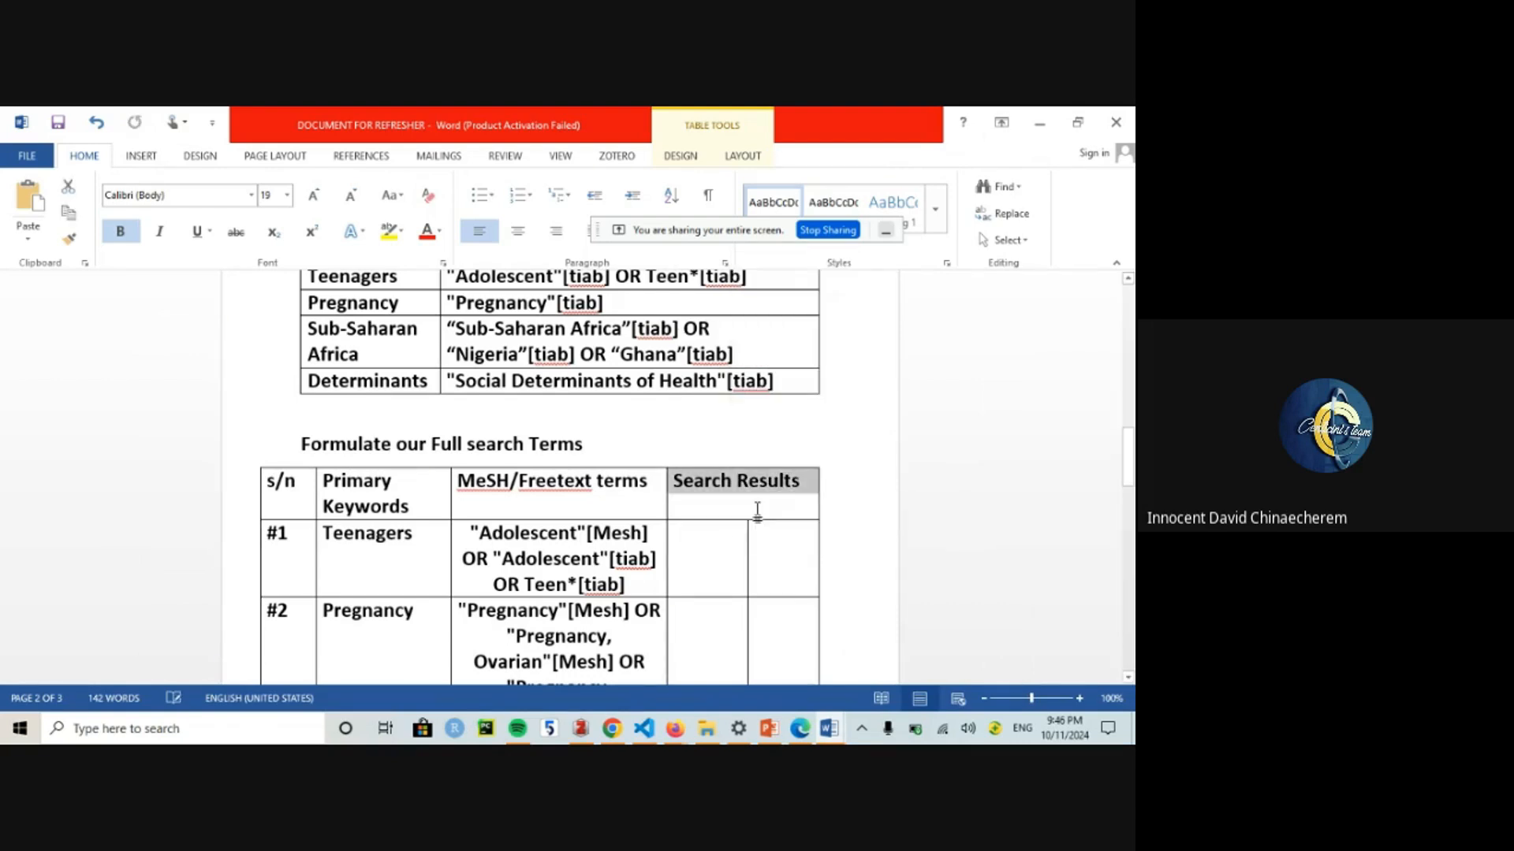
Step: Try PubMed and Scopus entries in row #1, undo them, then select row #3's Sub-Saharan Africa terms
{"action": "left_click", "coordinate": [725, 550]}
{"action": "type", "text": "Pubmed"}
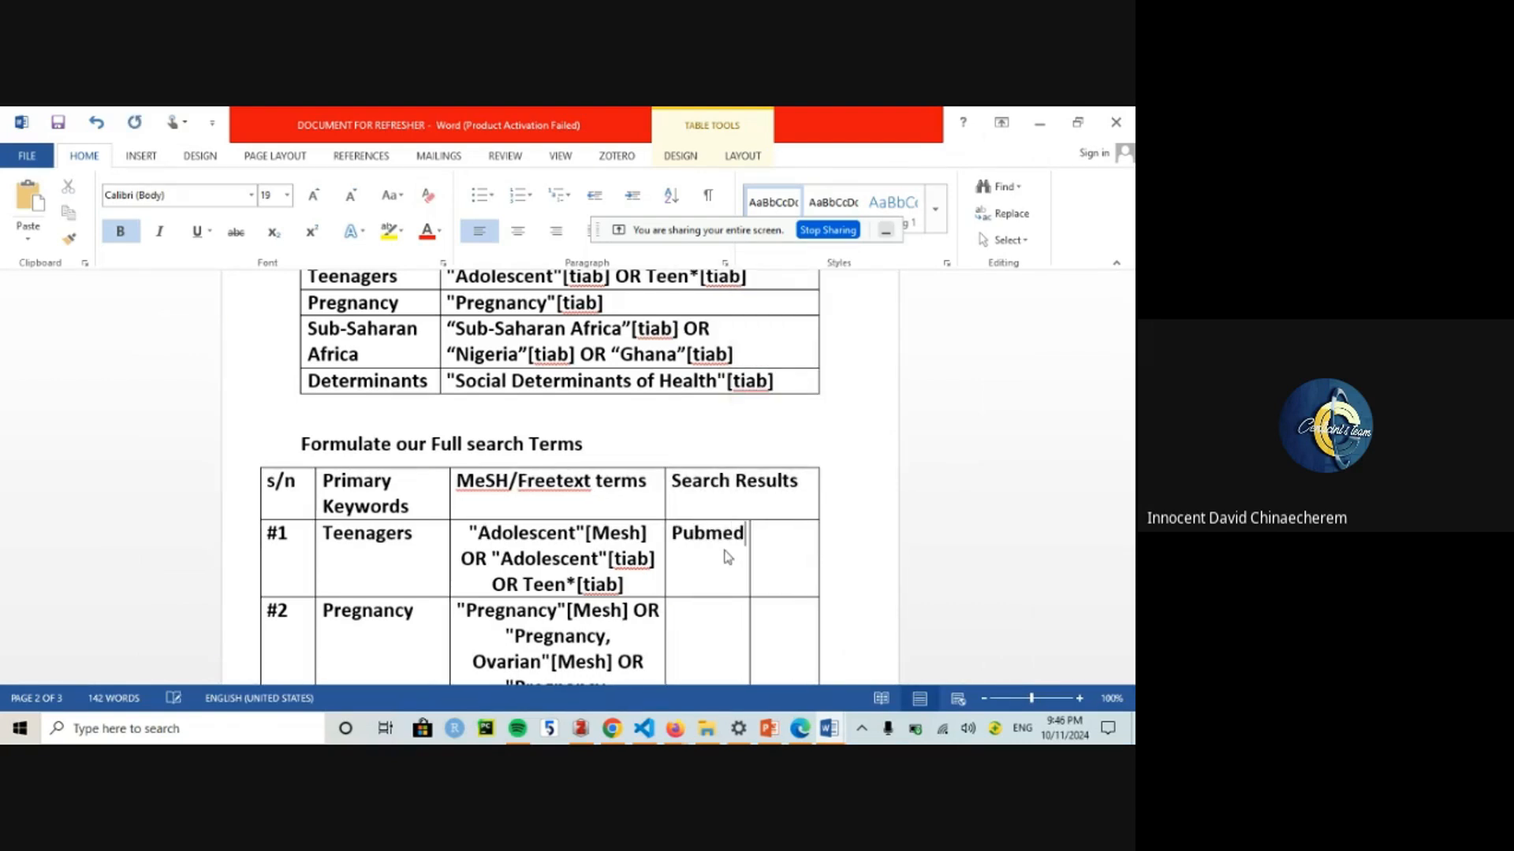
{"action": "key", "text": "BackSpace"}
{"action": "key", "text": "BackSpace"}
{"action": "key", "text": "BackSpace"}
{"action": "type", "text": "Med"}
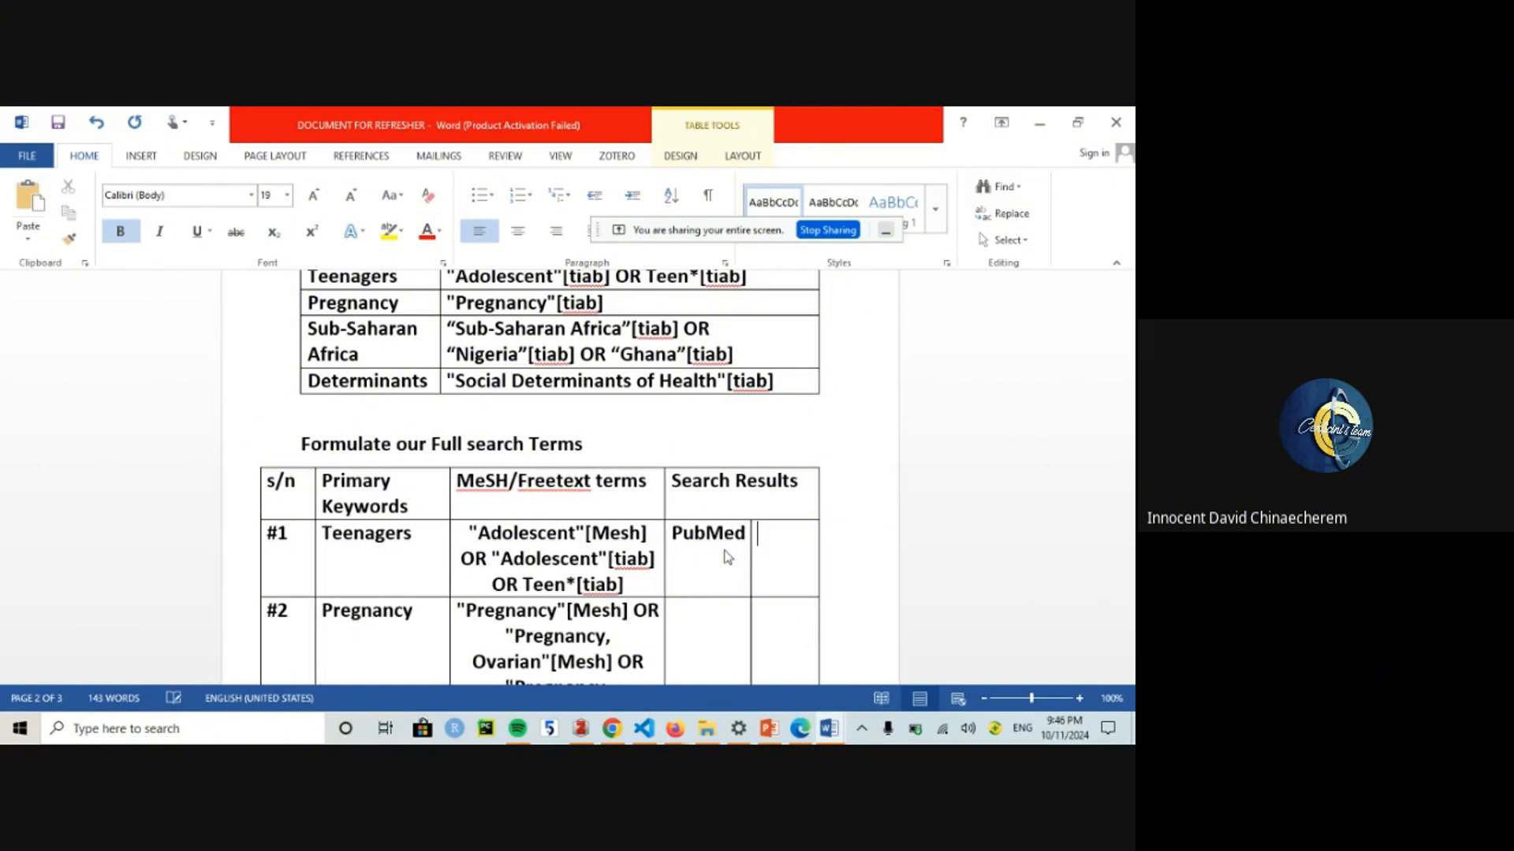
{"action": "key", "text": "Tab"}
{"action": "type", "text": "Scopus"}
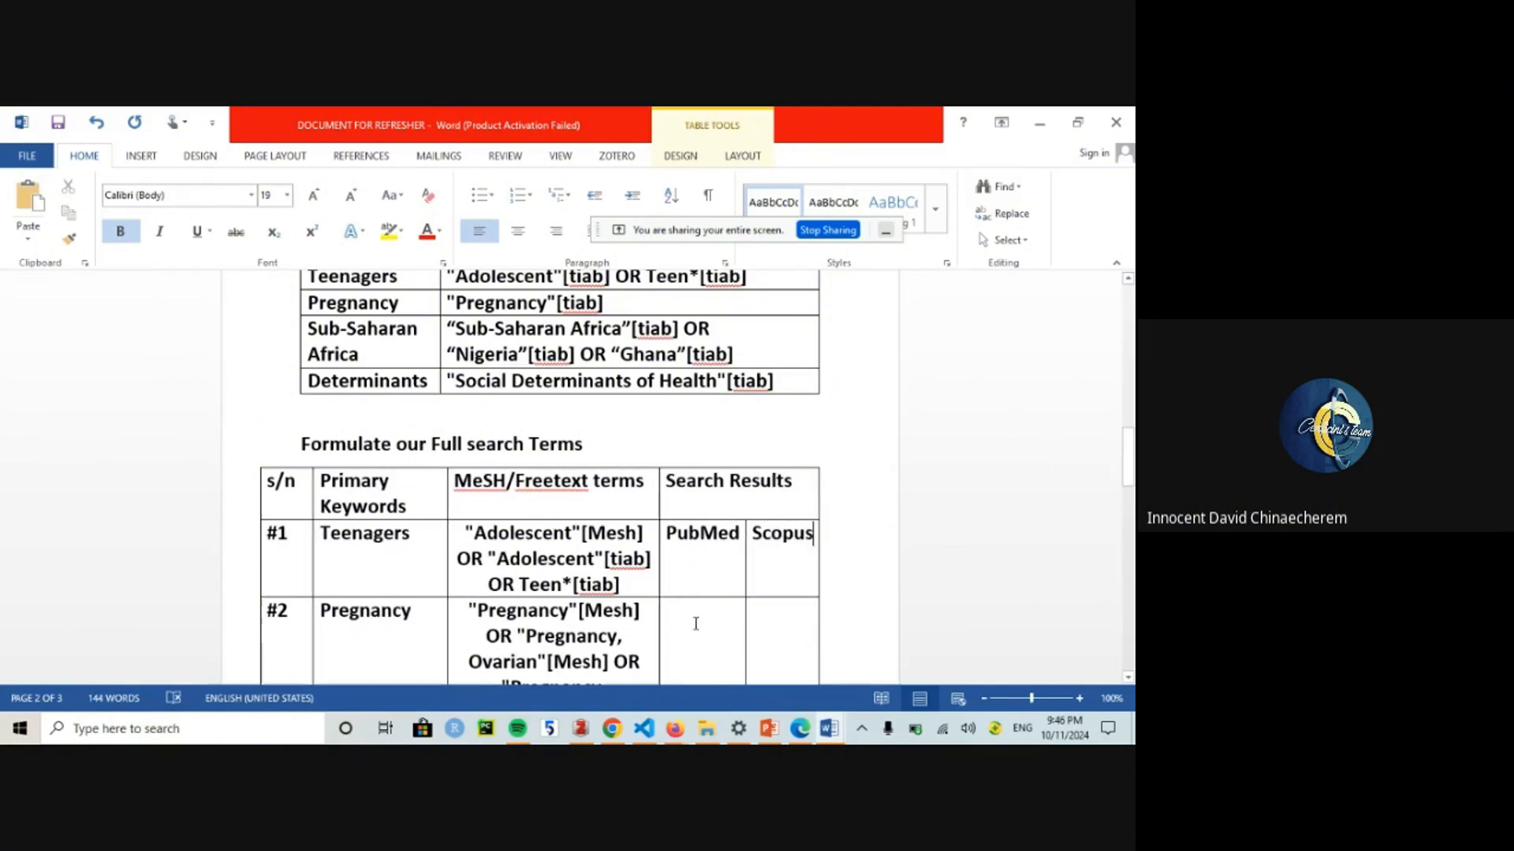
{"action": "key", "text": "Down"}
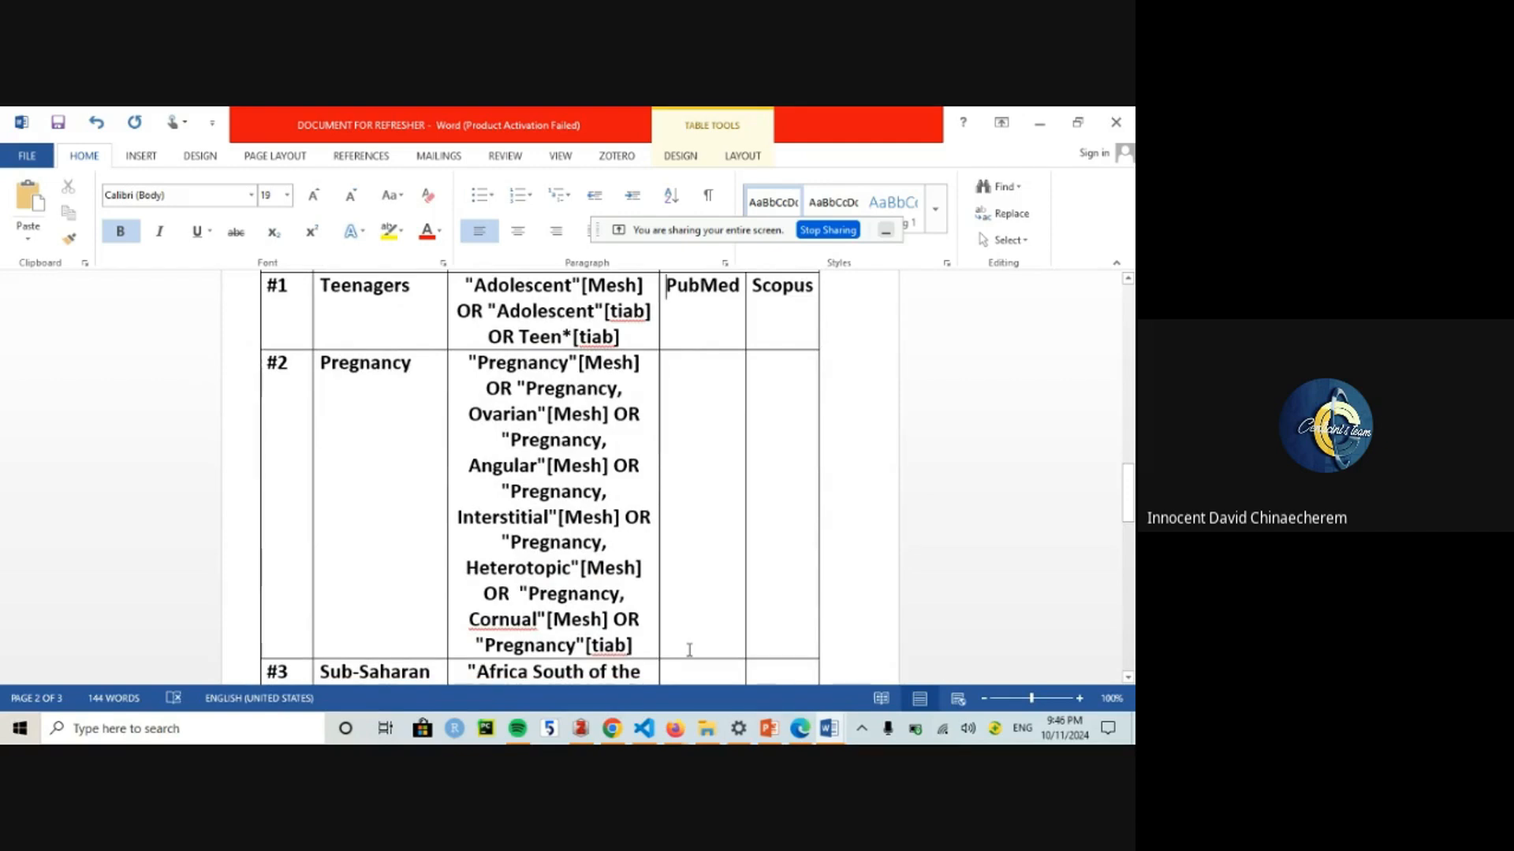
{"action": "key", "text": "Up"}
{"action": "key", "text": "Up"}
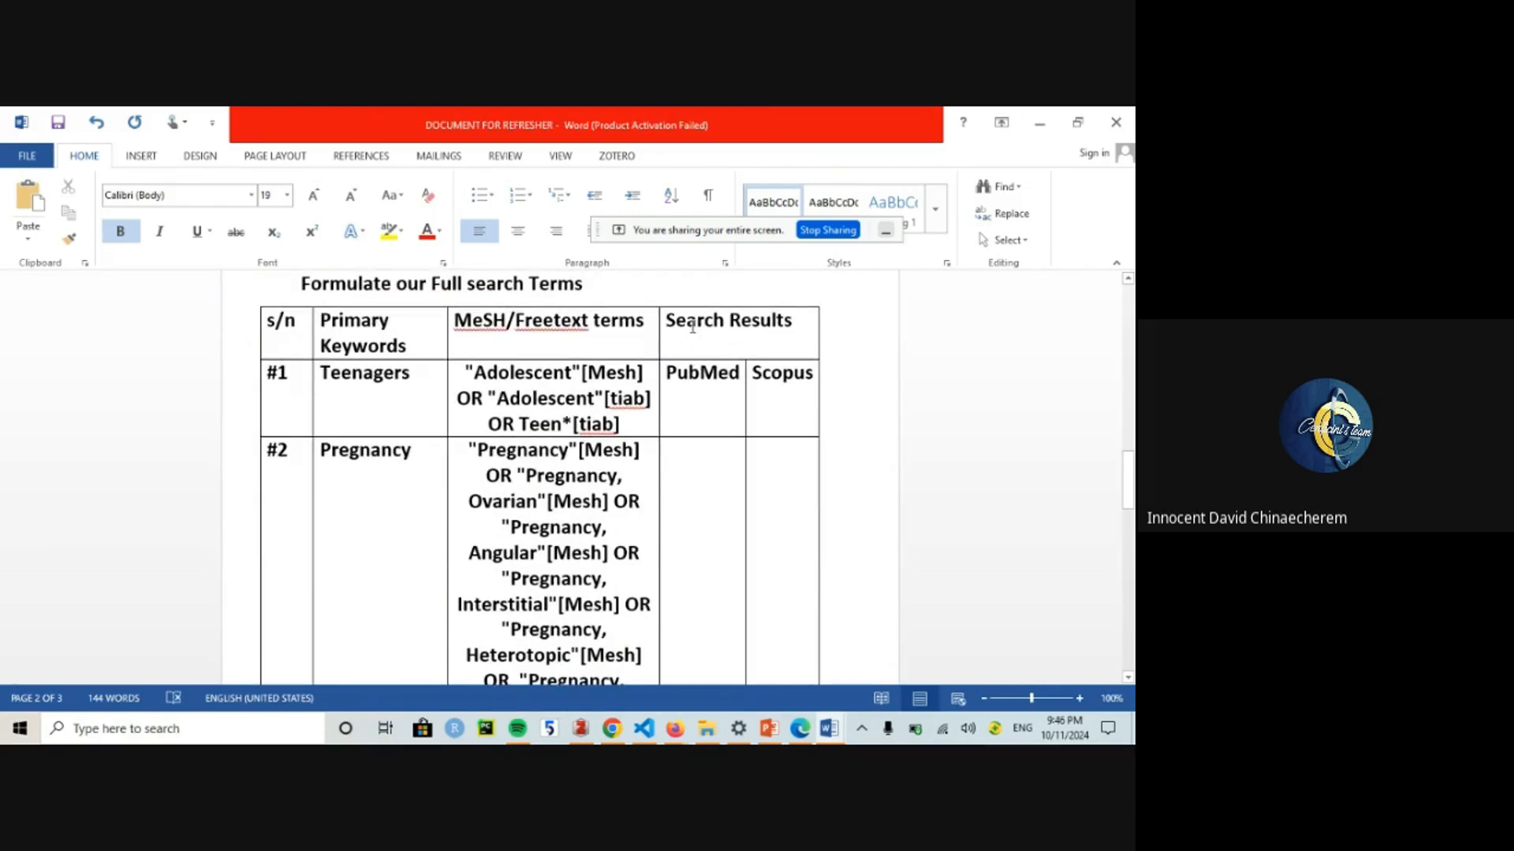
{"action": "key", "text": "ctrl+z"}
{"action": "key", "text": "ctrl+z"}
{"action": "key", "text": "ctrl+z"}
{"action": "key", "text": "ctrl+z"}
{"action": "key", "text": "ctrl+z"}
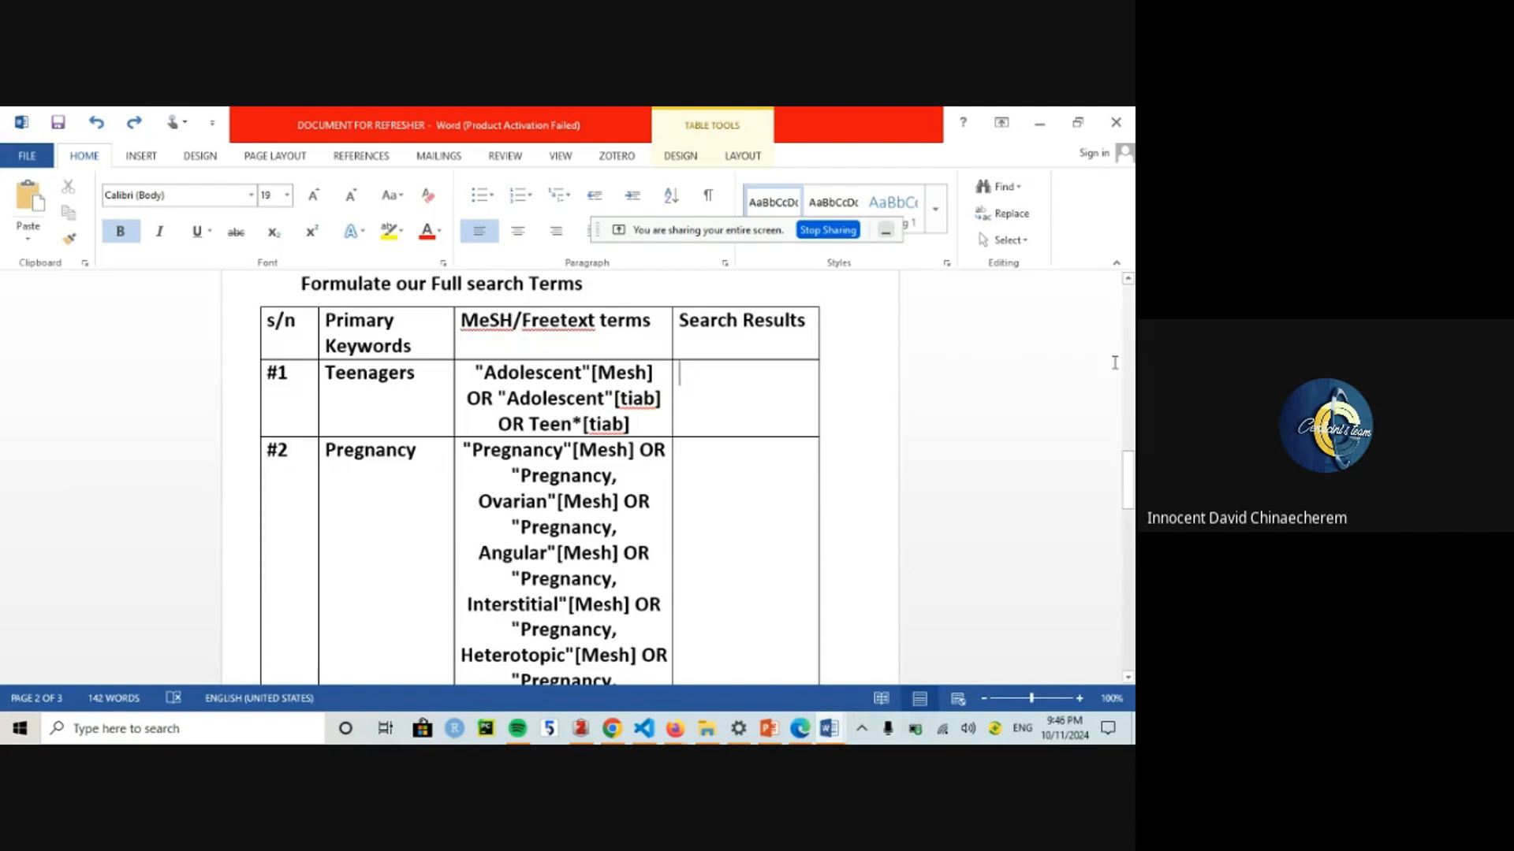
{"action": "left_click_drag", "start_coordinate": [1131, 475], "coordinate": [1132, 545]}
{"action": "left_click_drag", "start_coordinate": [627, 593], "coordinate": [477, 461]}
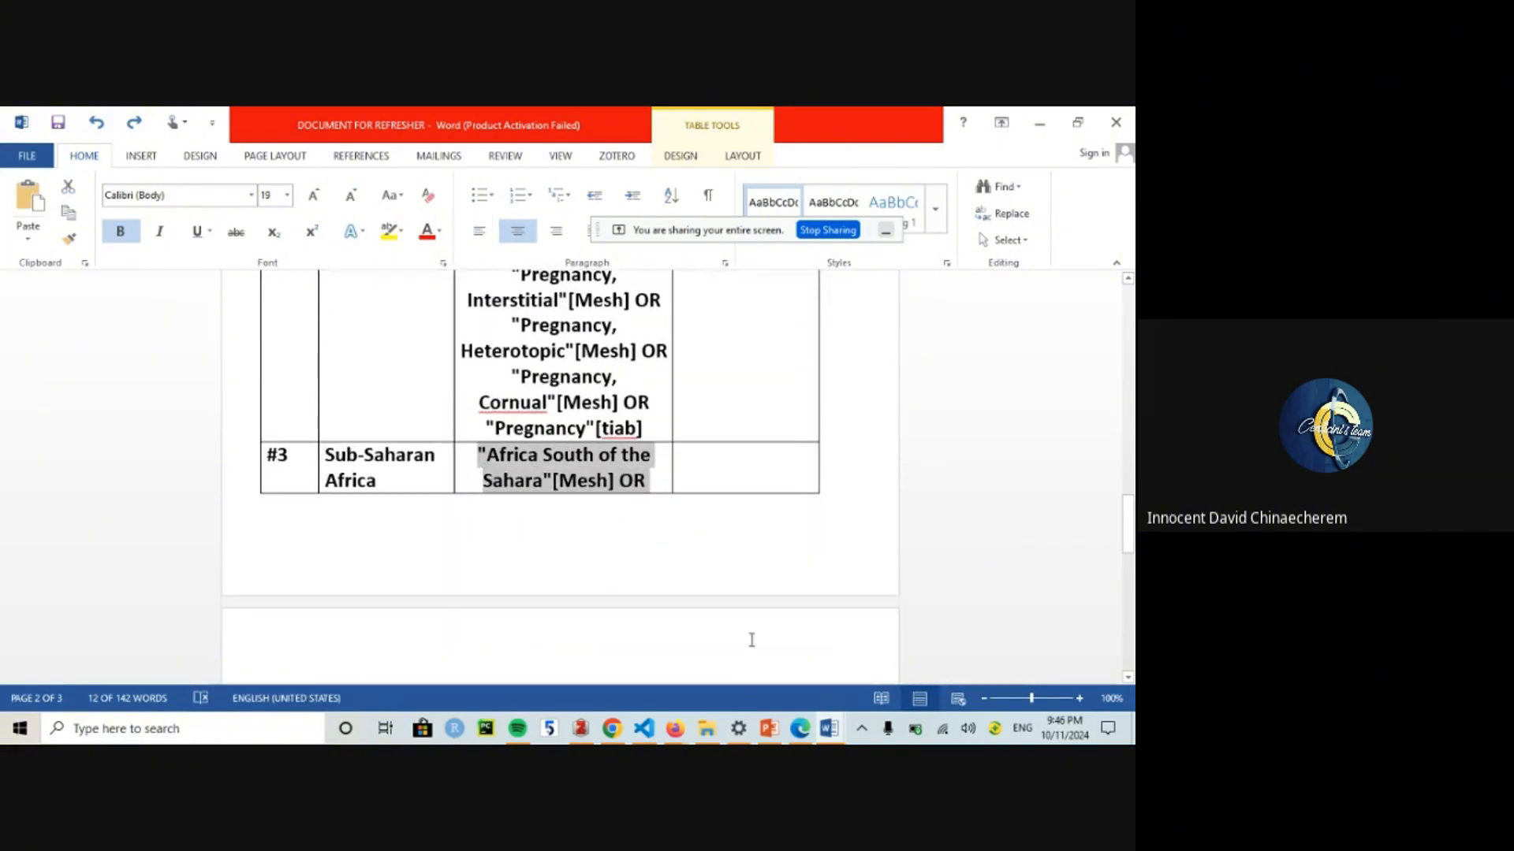
Step: Paste the Sub-Saharan Africa search terms into PubMed's query box and append OR "Kenya"
{"action": "left_click", "coordinate": [683, 727]}
{"action": "left_click", "coordinate": [607, 649]}
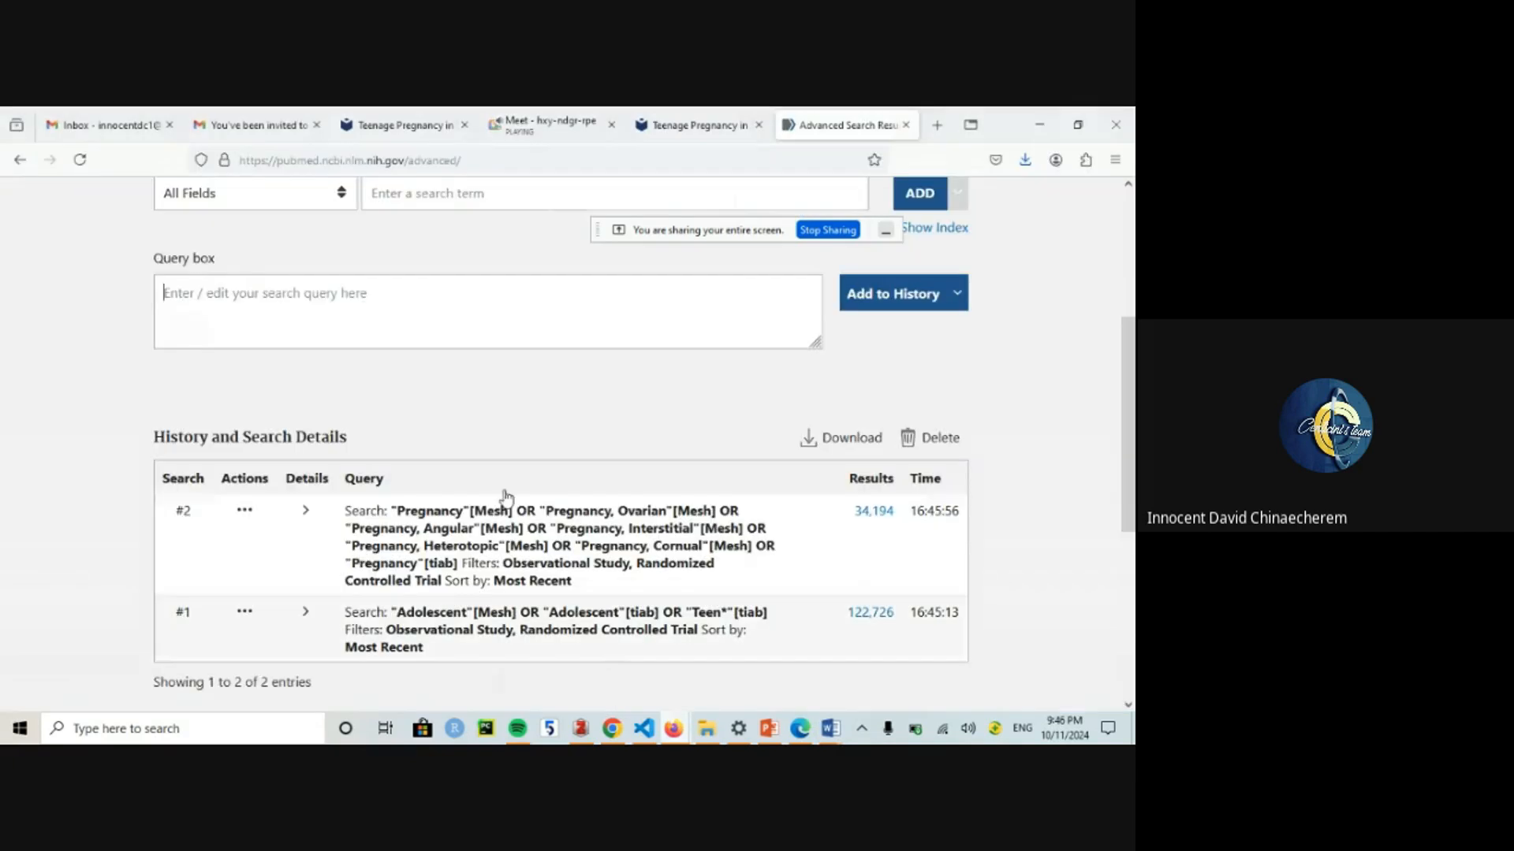
{"action": "left_click", "coordinate": [370, 317]}
{"action": "key", "text": "ctrl+v"}
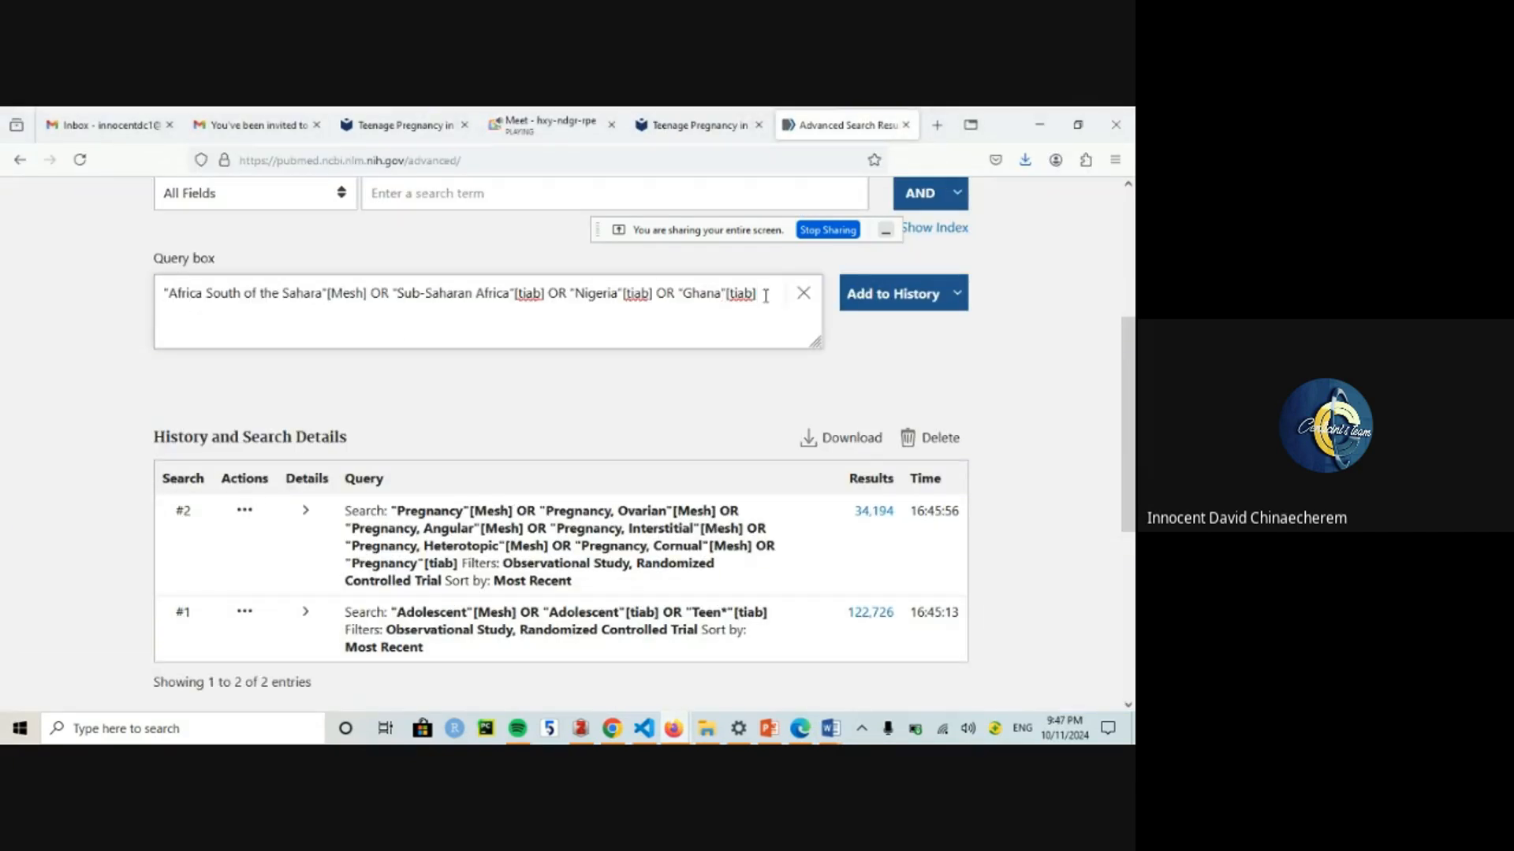
{"action": "type", "text": "OR"}
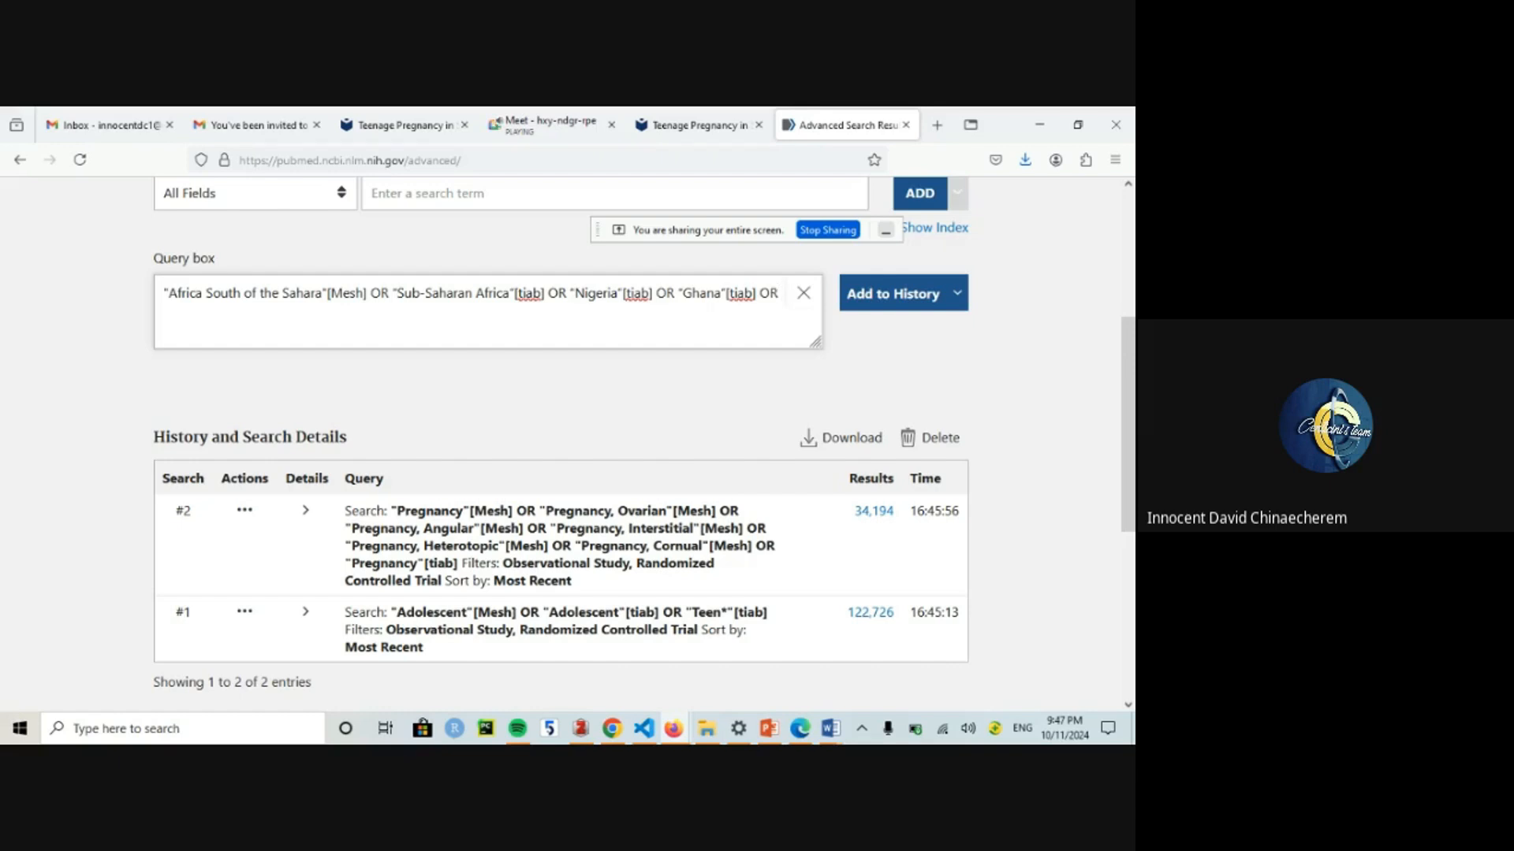
{"action": "type", "text": " \""}
{"action": "type", "text": "Kenya\"[tiab"}
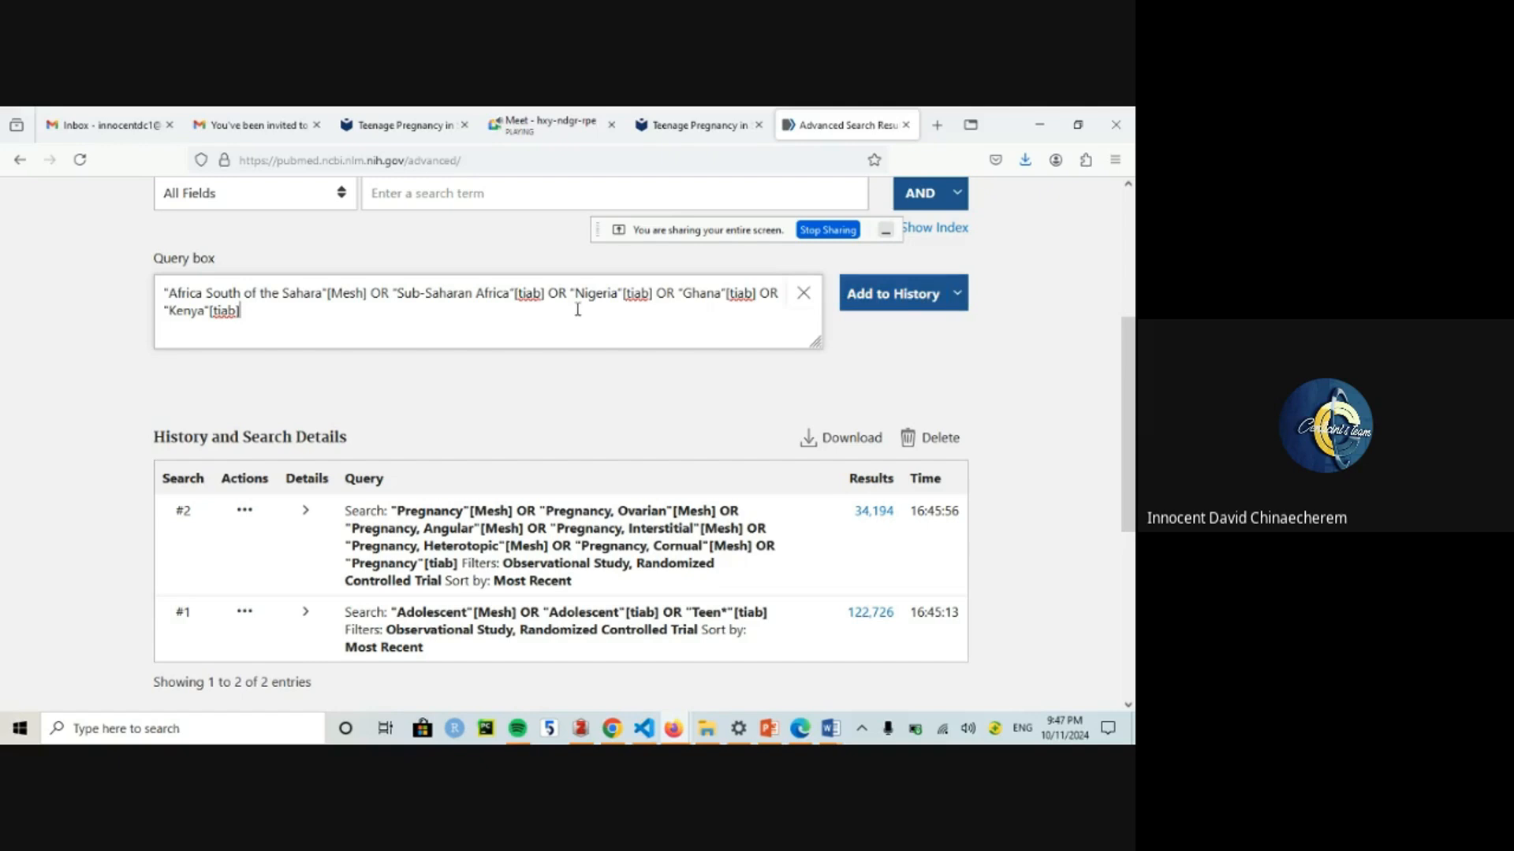
Step: Run the Sub-Saharan Africa/Nigeria/Ghana/Kenya query as search #3, returning 10,966 results
{"action": "left_click", "coordinate": [881, 295]}
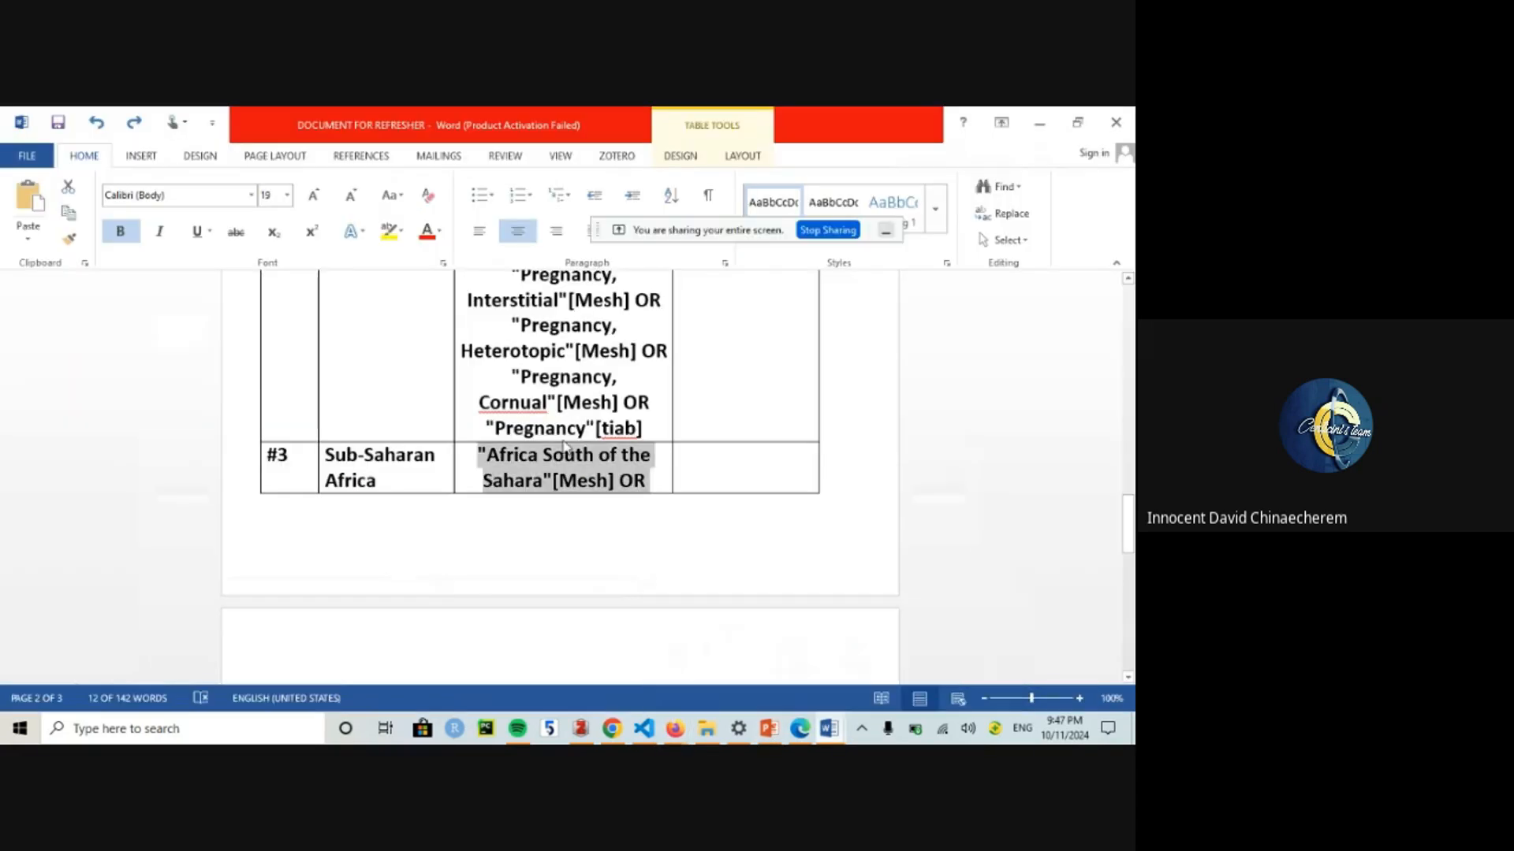
Step: Copy the #4 Determinants string from the Word table and run it in PubMed as search #4 (85,496 results)
{"action": "left_click", "coordinate": [741, 642]}
{"action": "left_click_drag", "start_coordinate": [1128, 521], "coordinate": [1128, 591]}
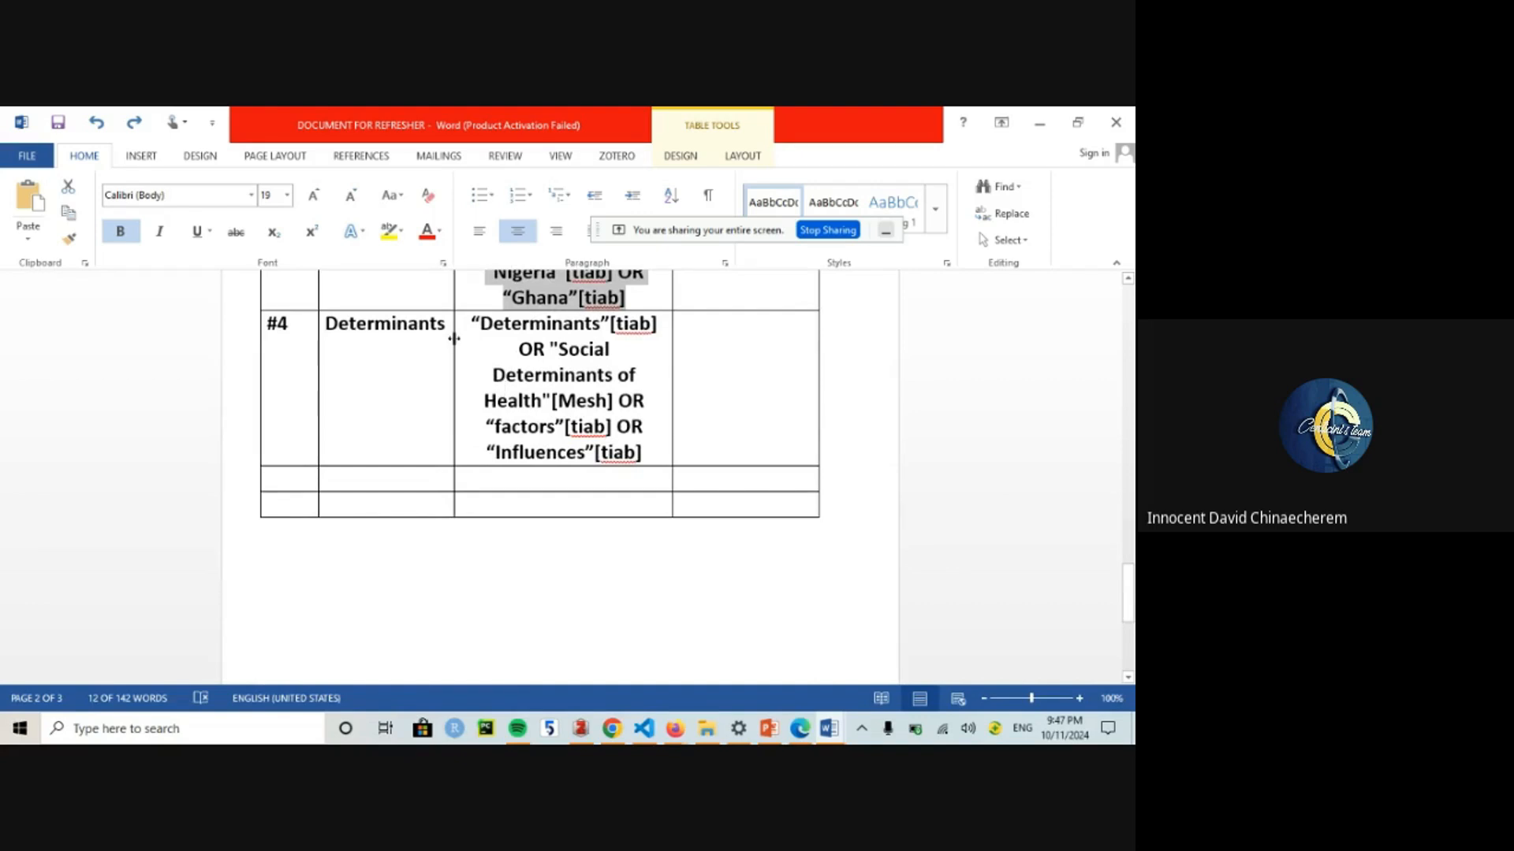
{"action": "left_click_drag", "start_coordinate": [466, 324], "coordinate": [667, 452]}
{"action": "key", "text": "ctrl+c"}
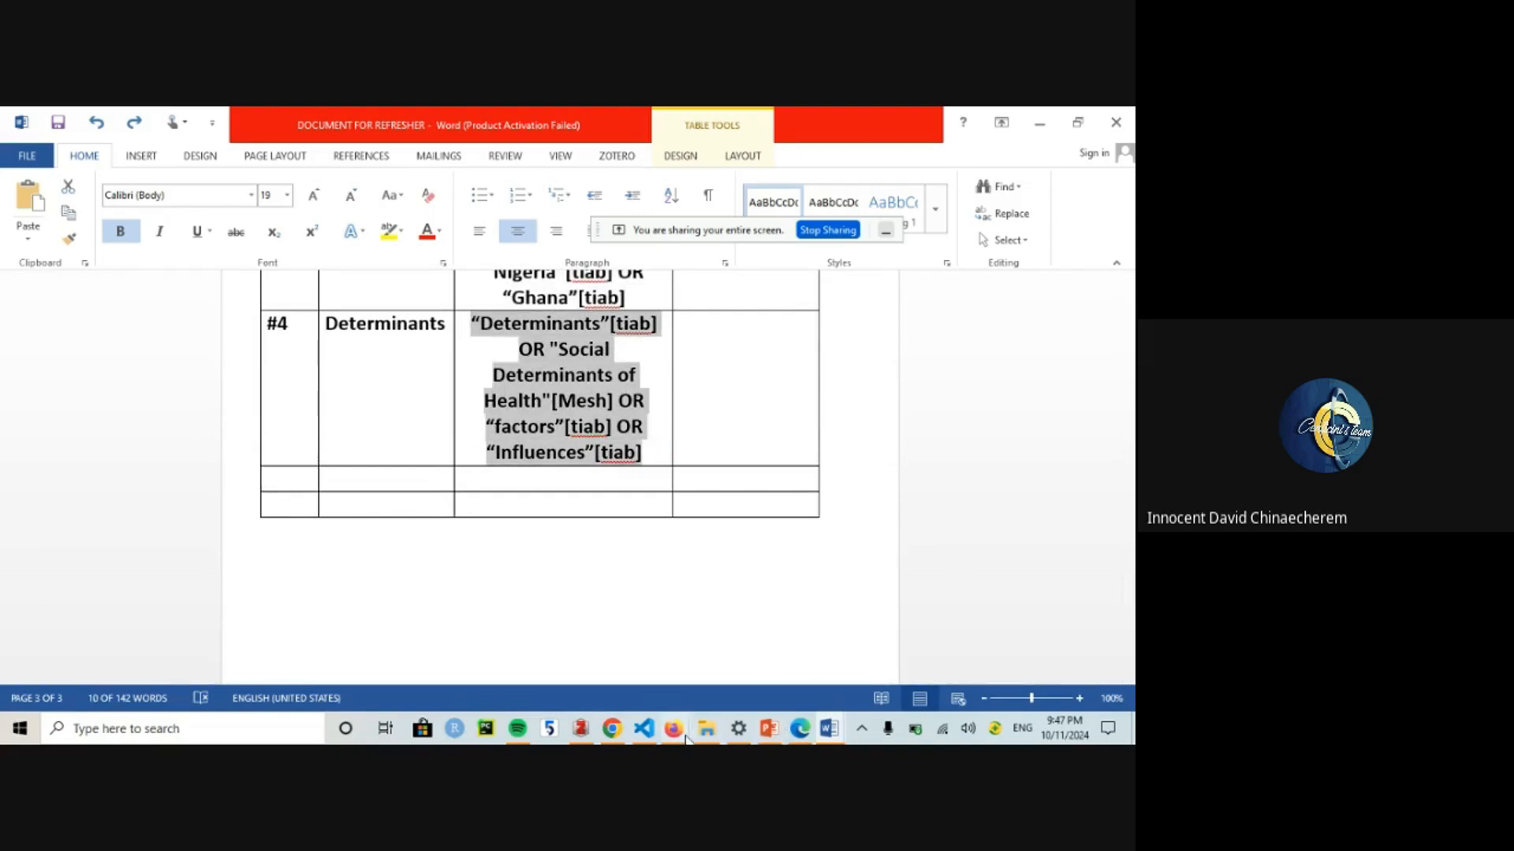
{"action": "mouse_move", "coordinate": [679, 732]}
{"action": "left_click", "coordinate": [631, 678]}
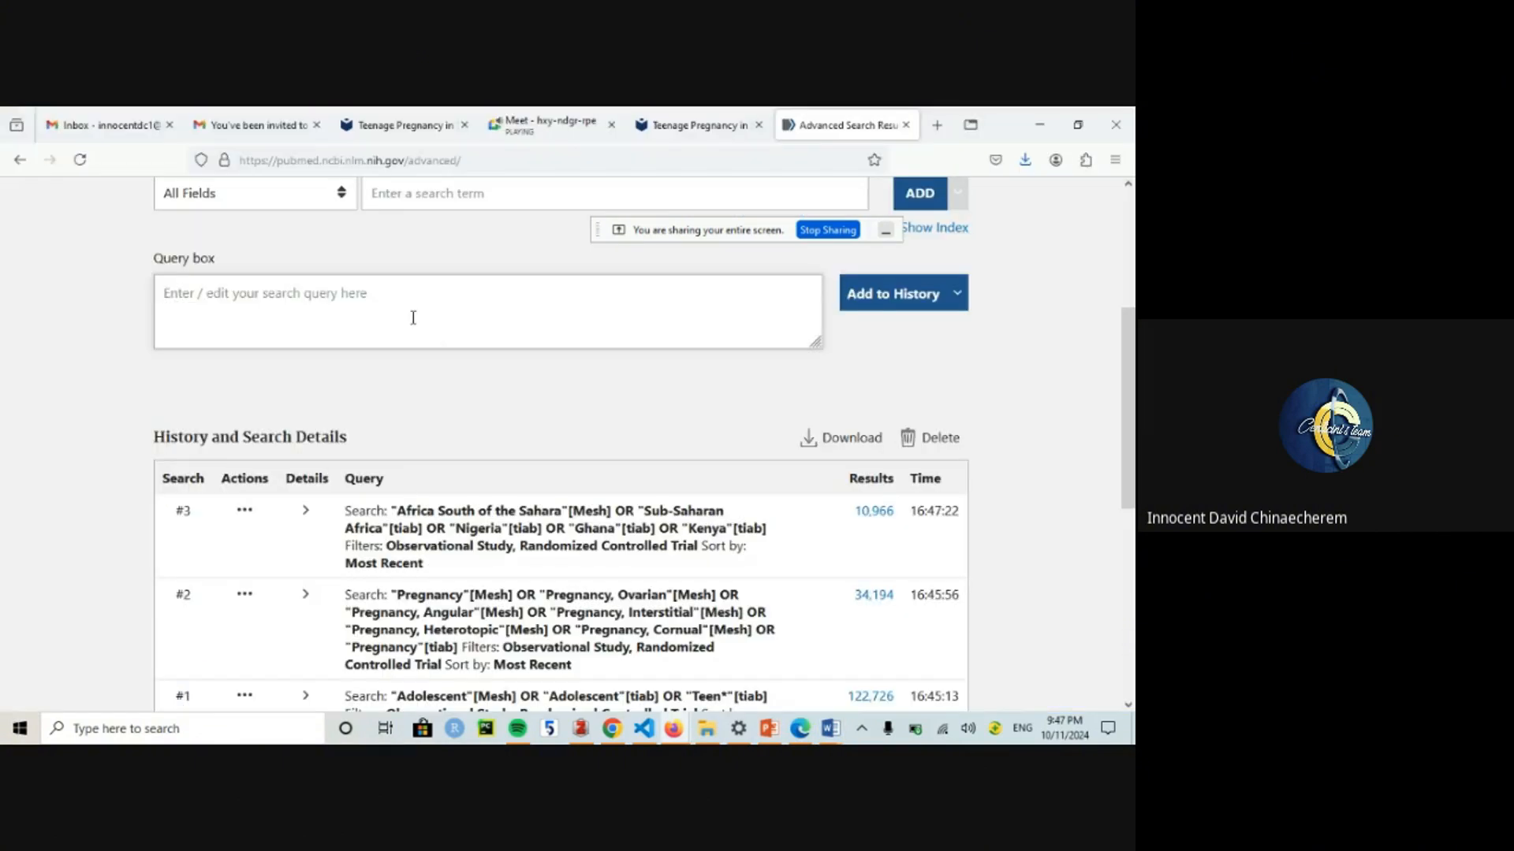
{"action": "key", "text": "ctrl+v"}
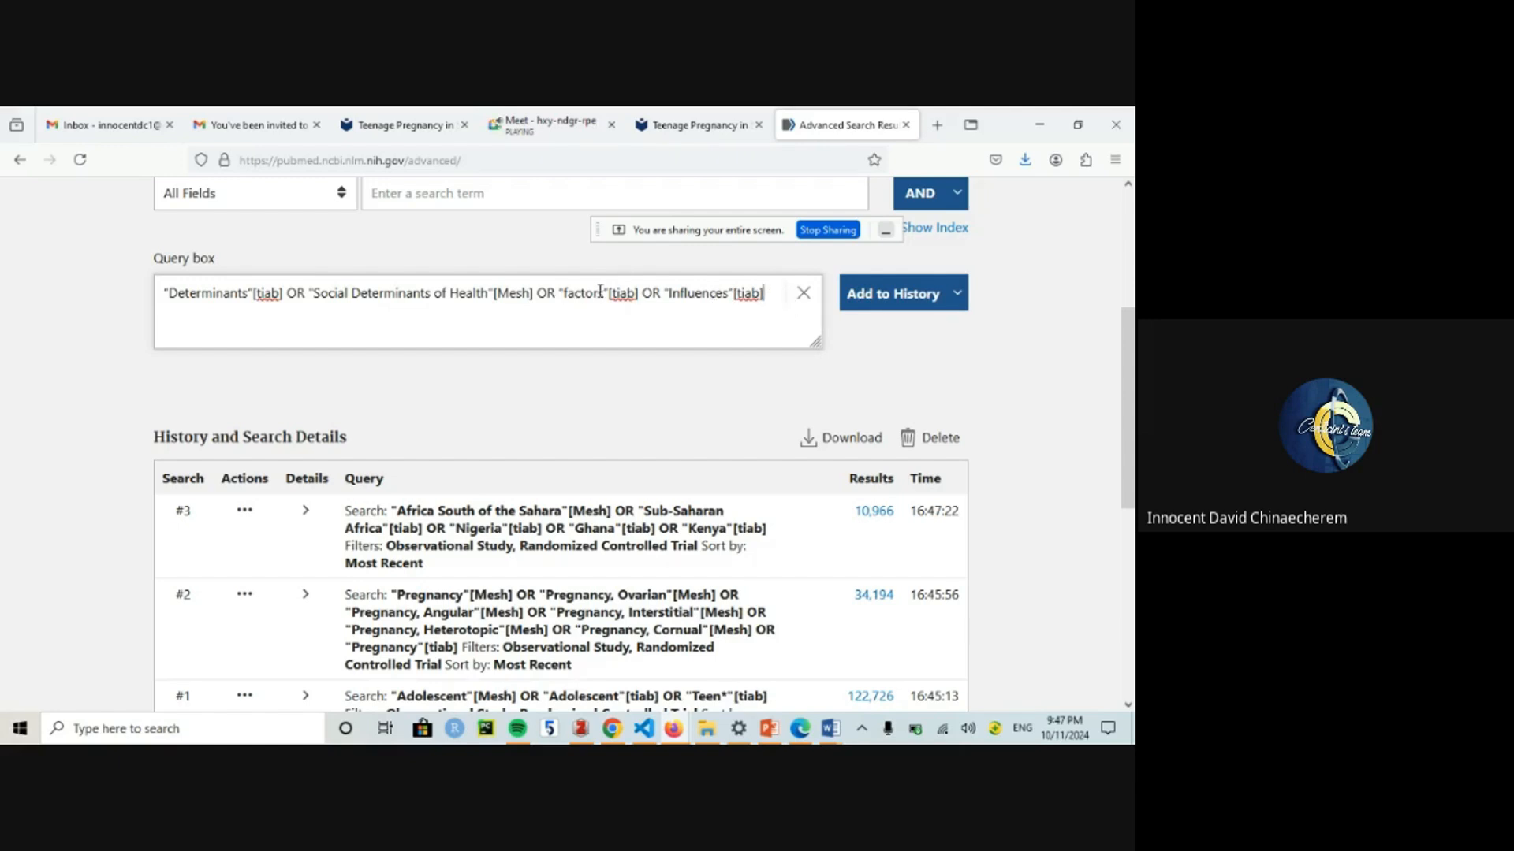
{"action": "left_click", "coordinate": [910, 295]}
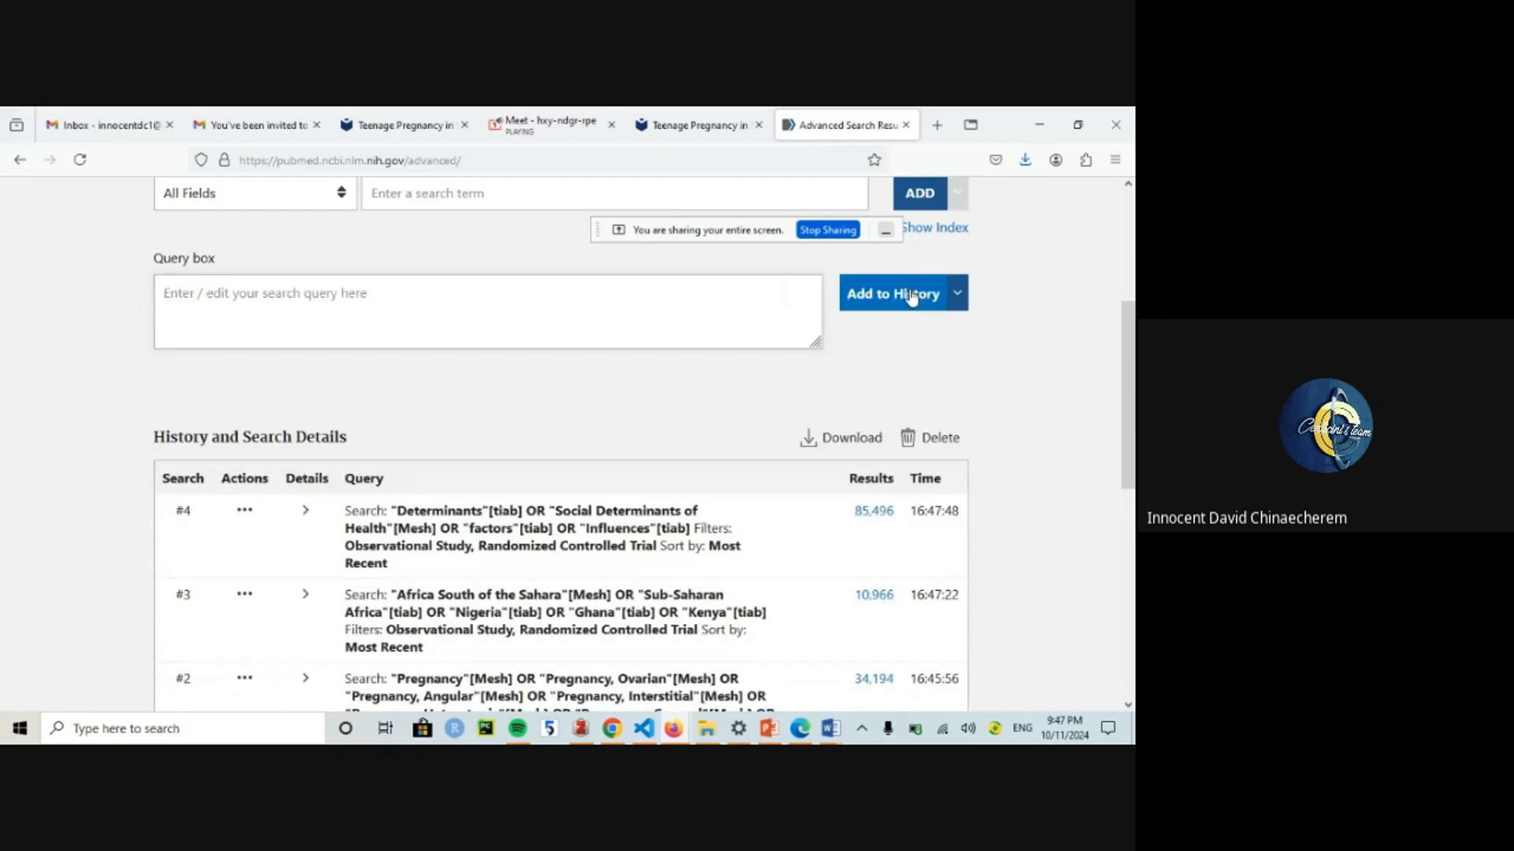
{"action": "scroll", "coordinate": [906, 629], "scroll_direction": "down", "scroll_amount": 3}
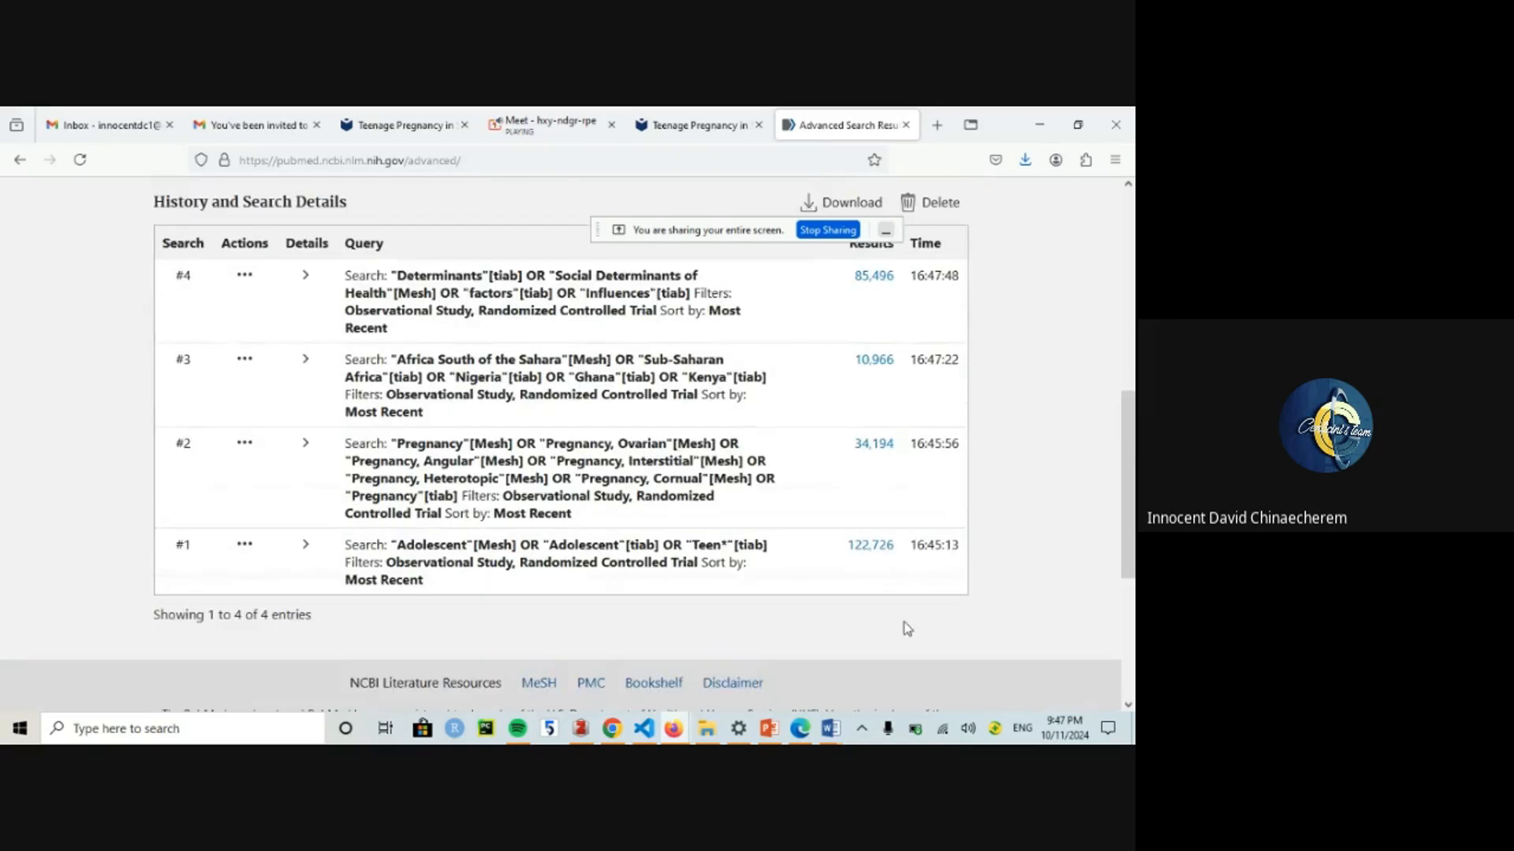
Step: Fill the empty table row with '#5' and the combined search '#1 AND #2 AND #3 AND #4'
{"action": "mouse_move", "coordinate": [830, 728]}
{"action": "left_click", "coordinate": [734, 647]}
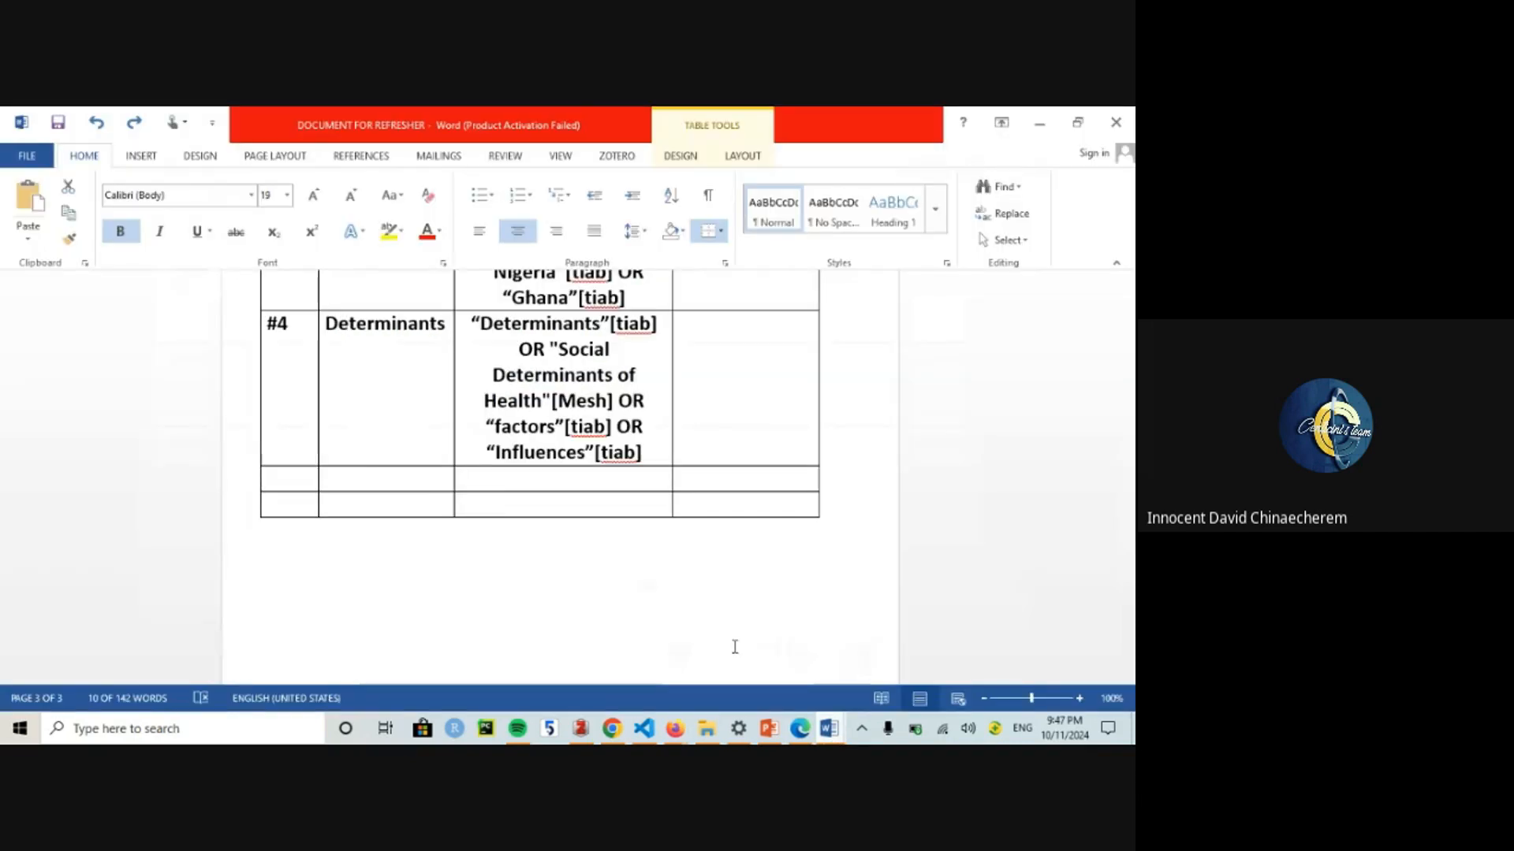
{"action": "left_click", "coordinate": [308, 479]}
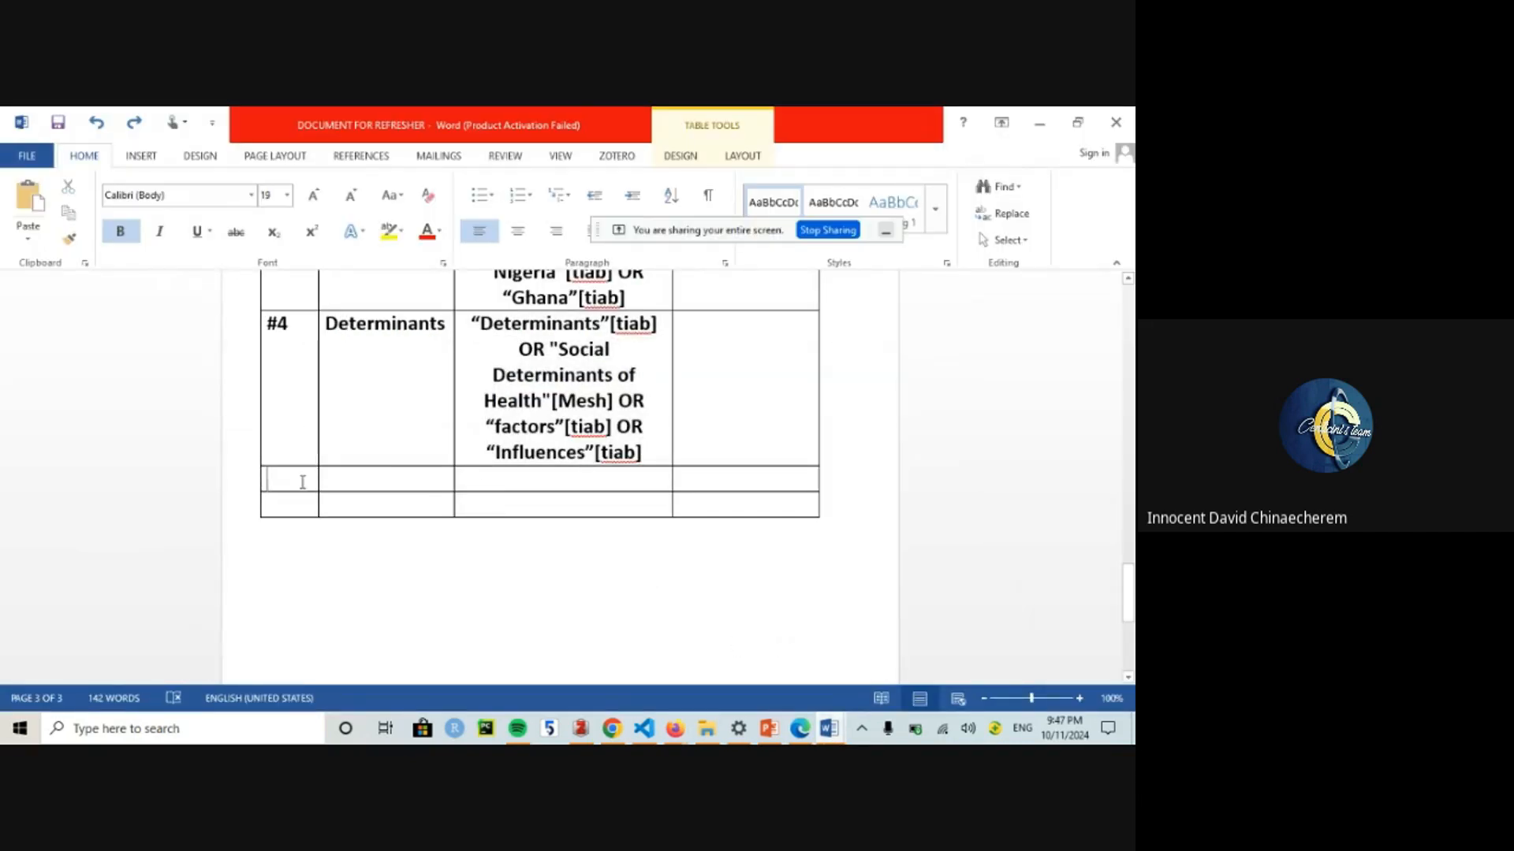
{"action": "type", "text": "#5"}
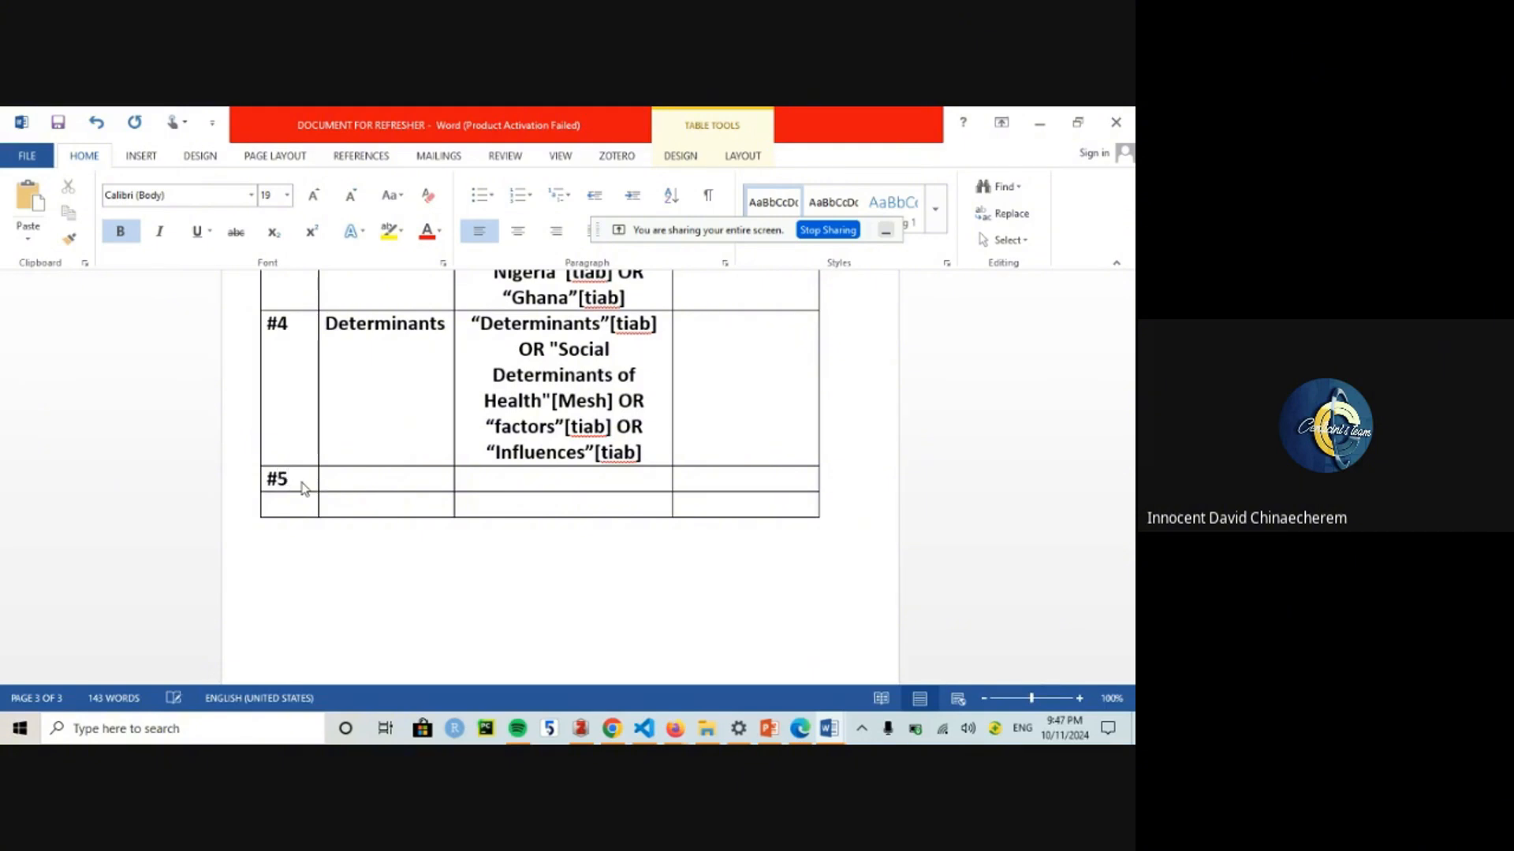
{"action": "key", "text": "Tab"}
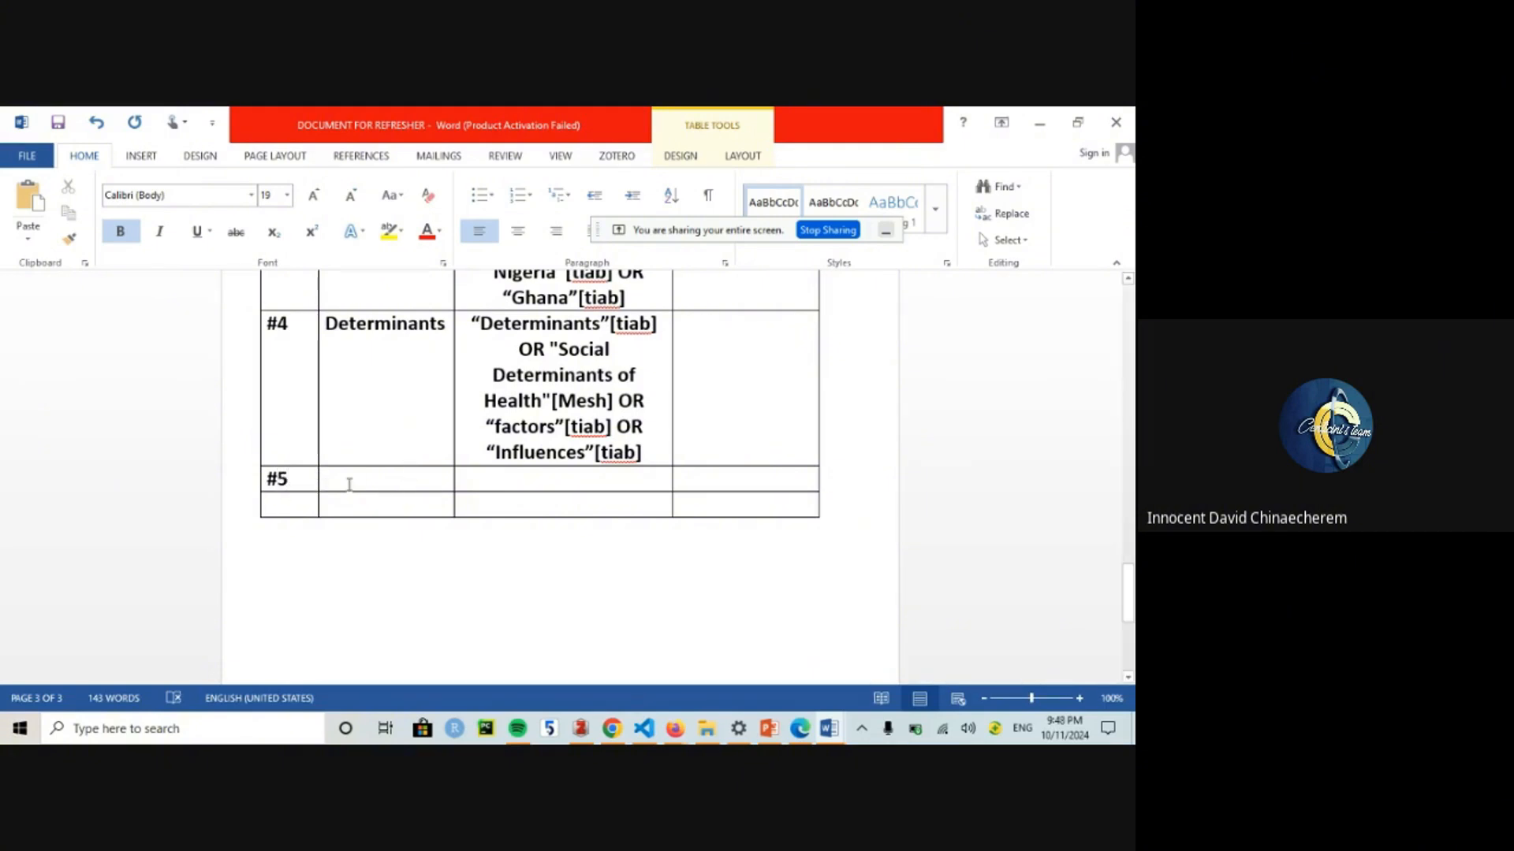
{"action": "type", "text": "#1"}
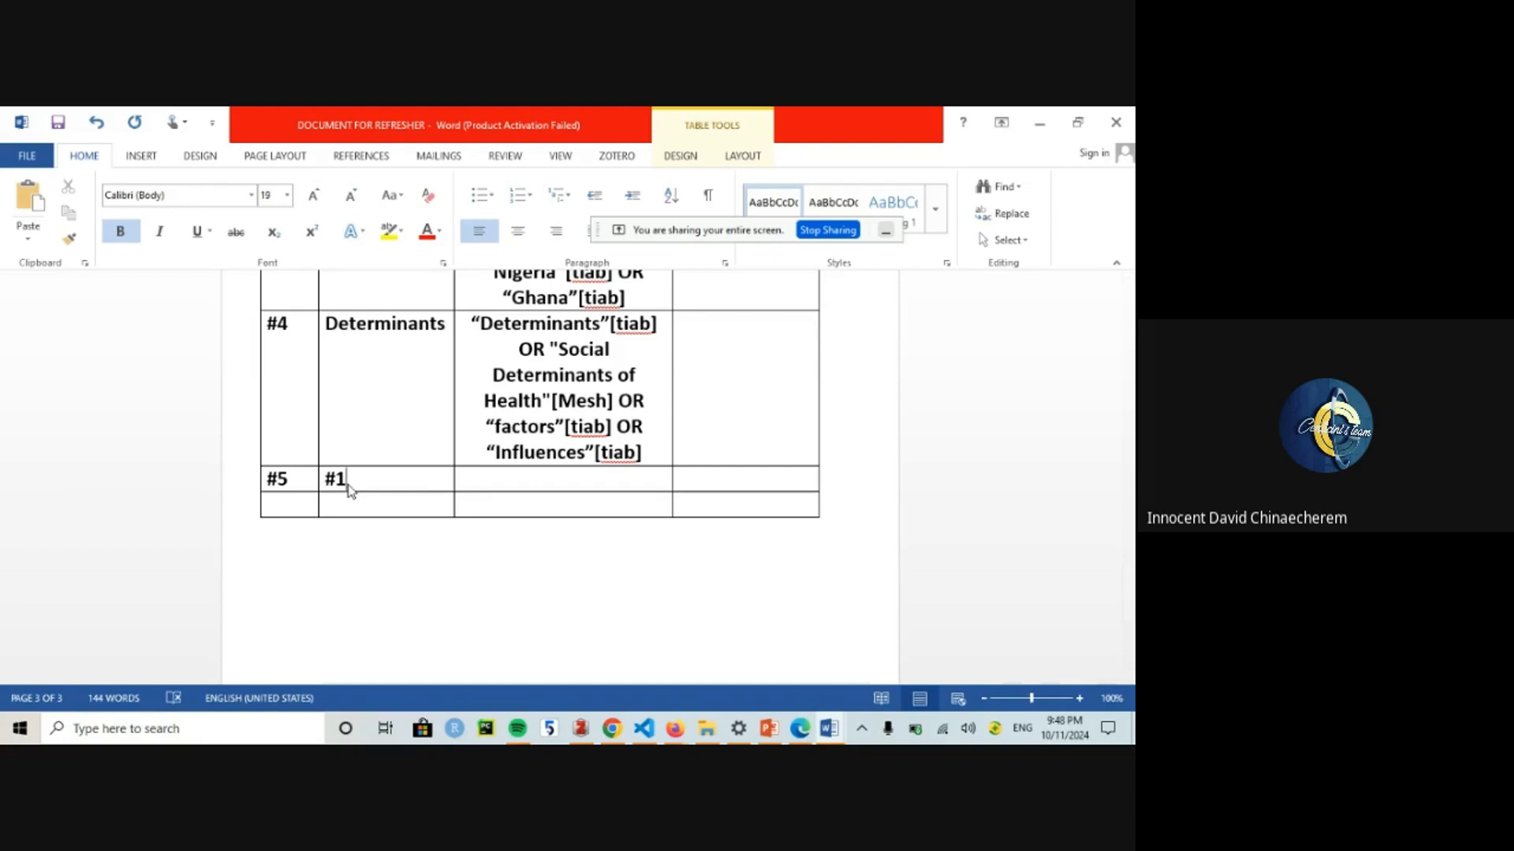
{"action": "type", "text": " AND #2 AND #"}
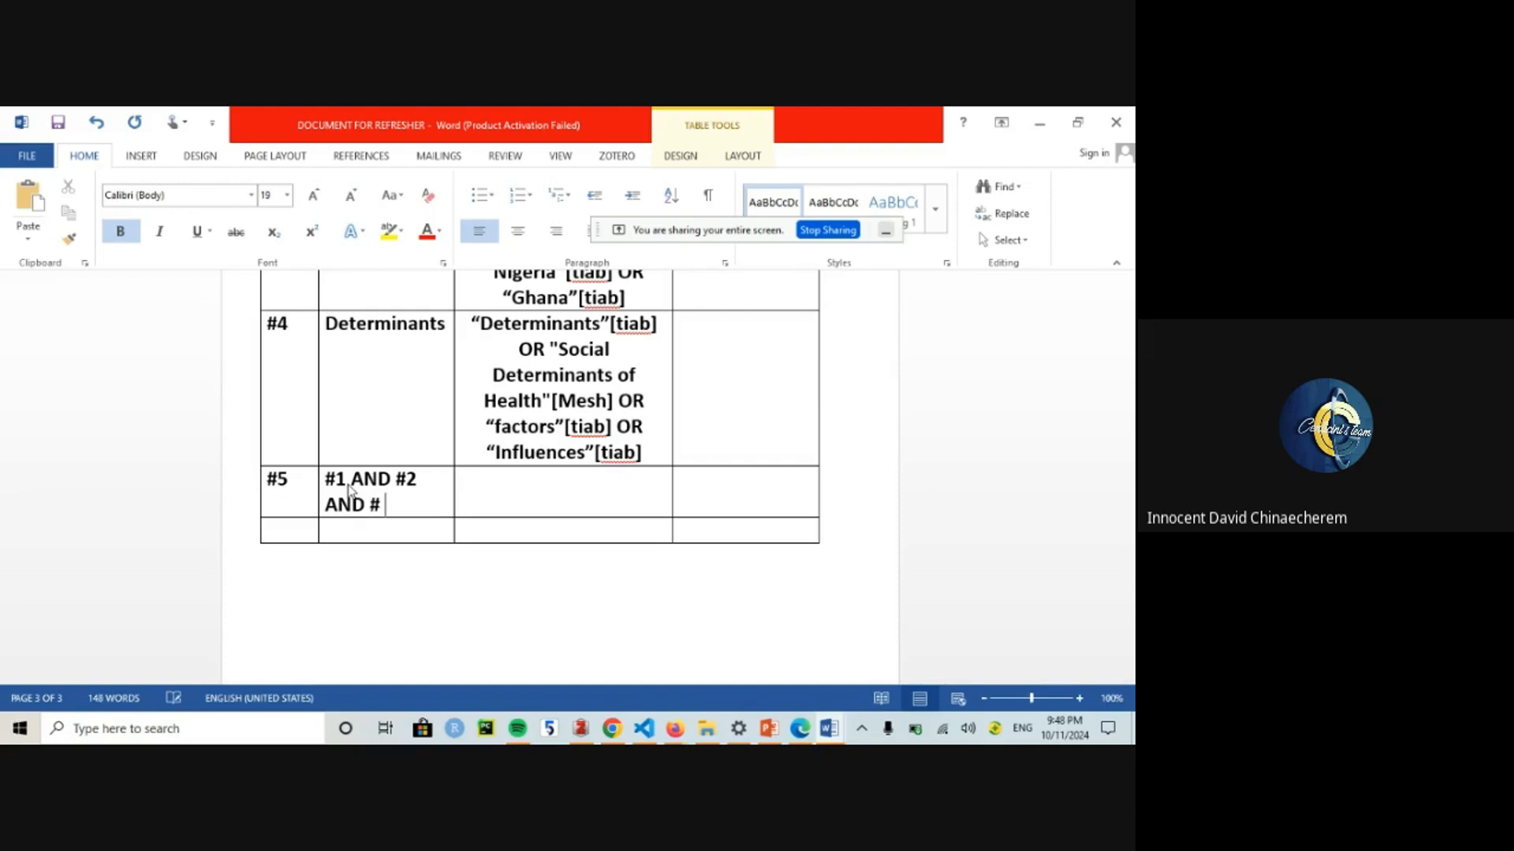
{"action": "type", "text": "3 AND #4"}
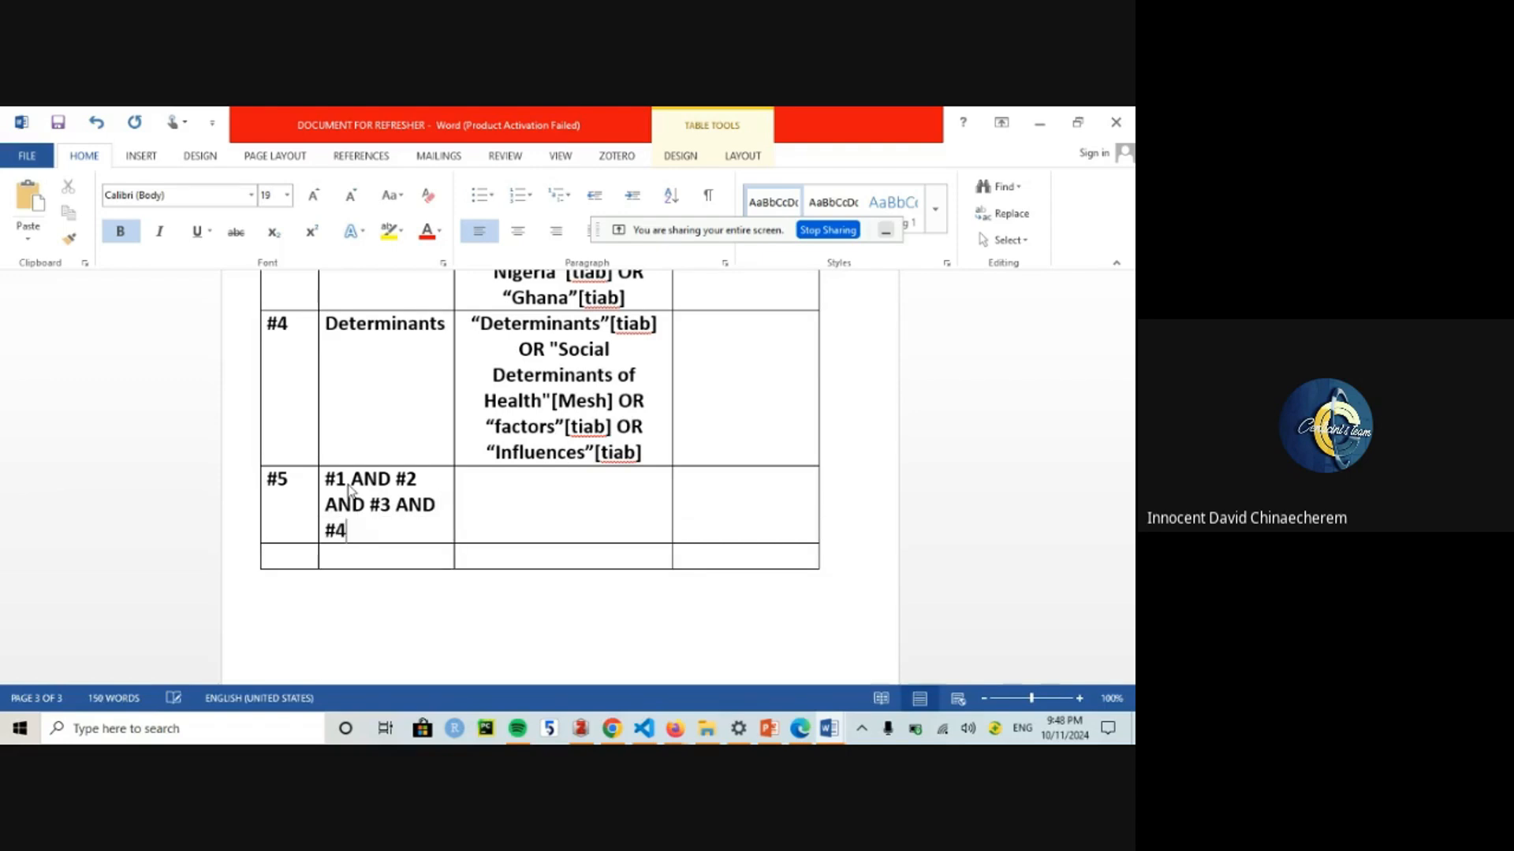
Step: Merge the #5 row's combined-search cell with the empty cell beside it
{"action": "left_click_drag", "start_coordinate": [459, 507], "coordinate": [442, 507]}
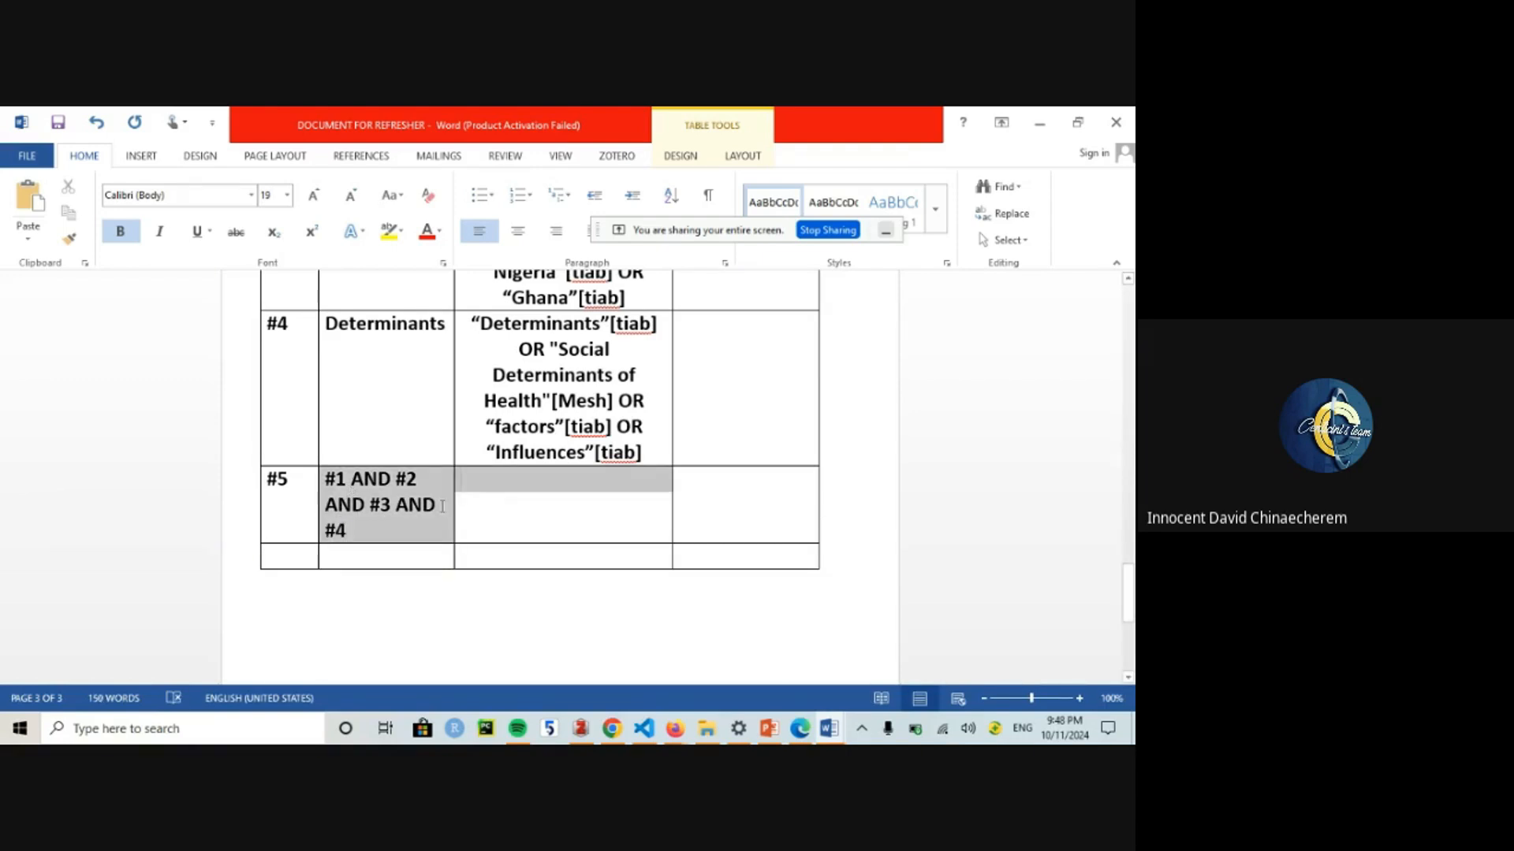
{"action": "right_click", "coordinate": [443, 507]}
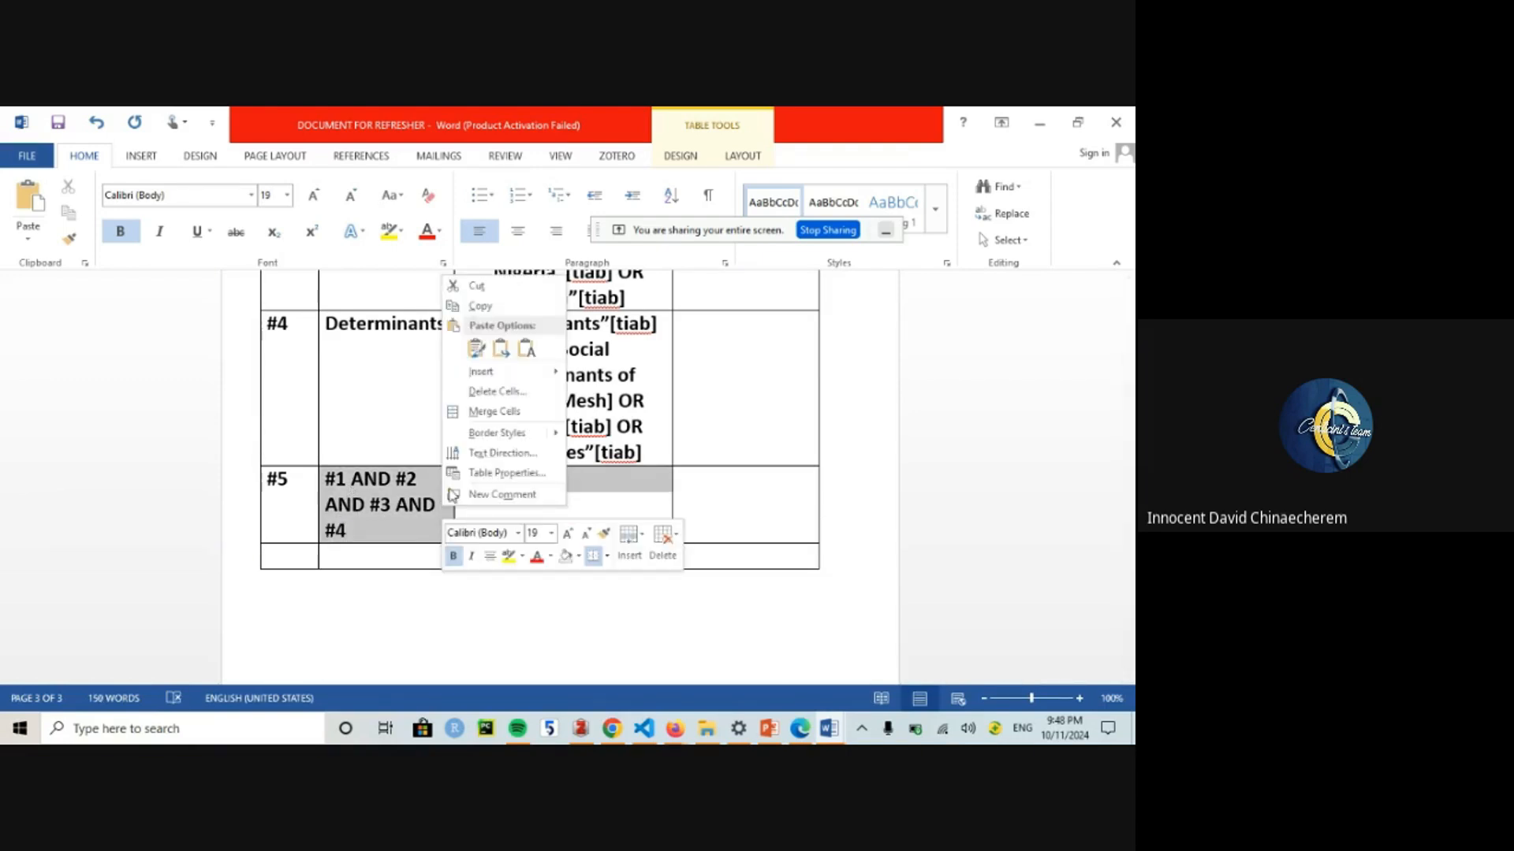
{"action": "left_click", "coordinate": [493, 411]}
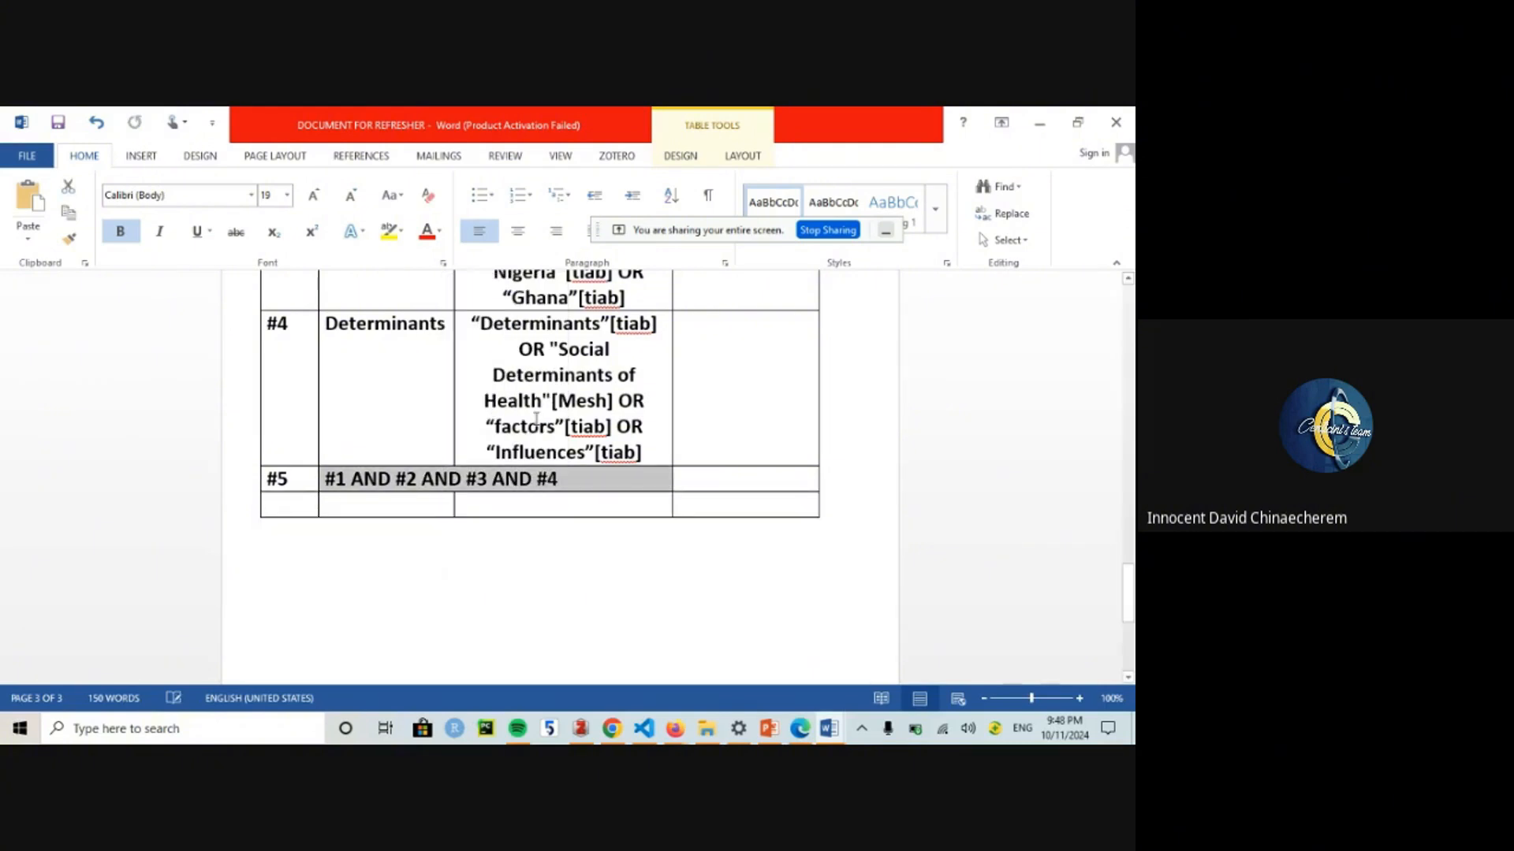
{"action": "left_click", "coordinate": [712, 481]}
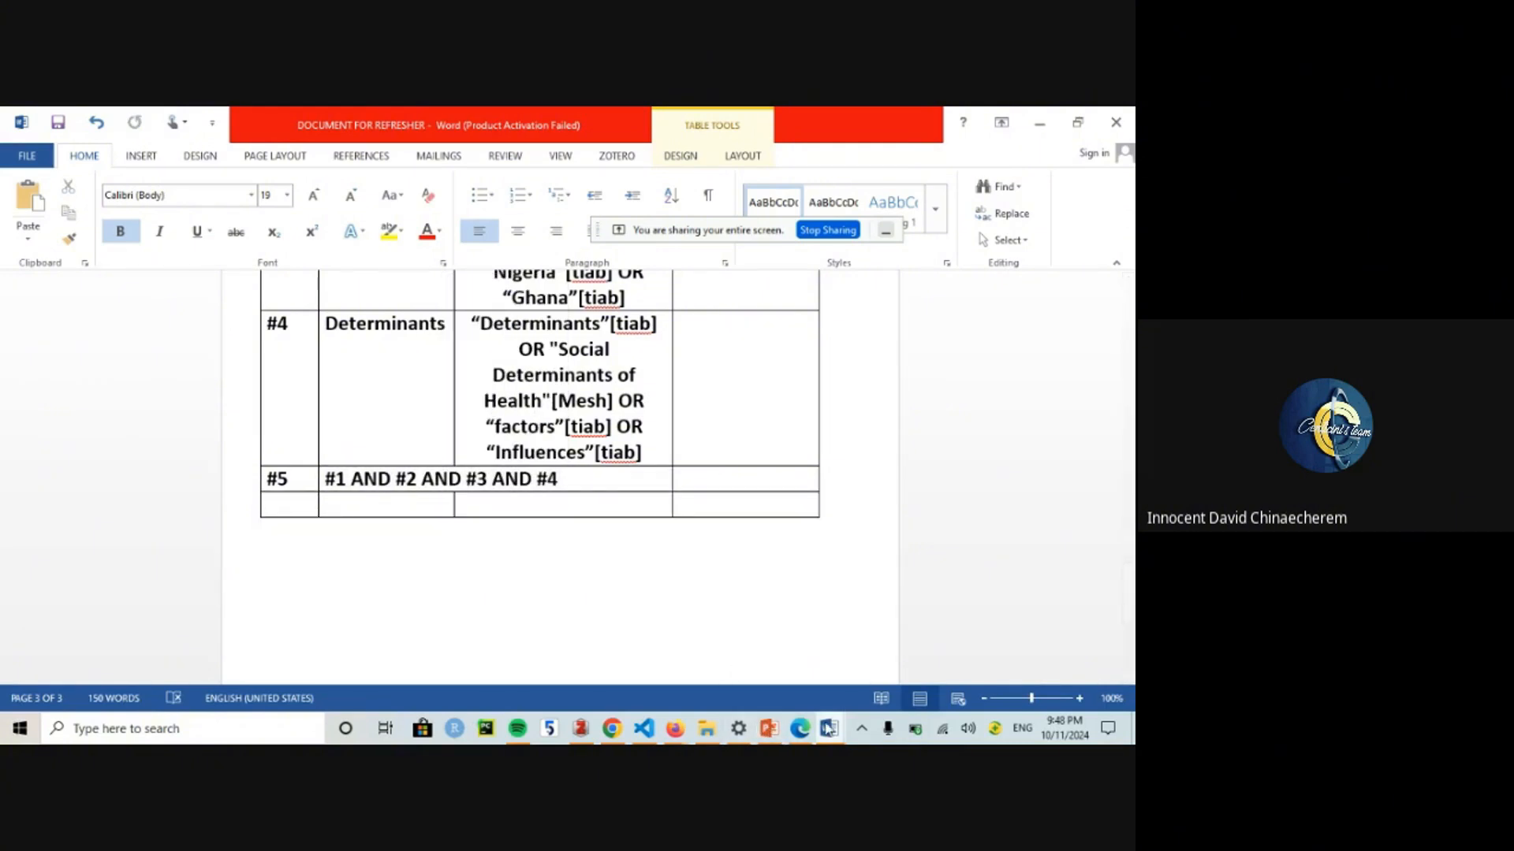
Step: In PubMed's Query box, look over the combine options and begin the query with '#1 AND'
{"action": "mouse_move", "coordinate": [682, 735]}
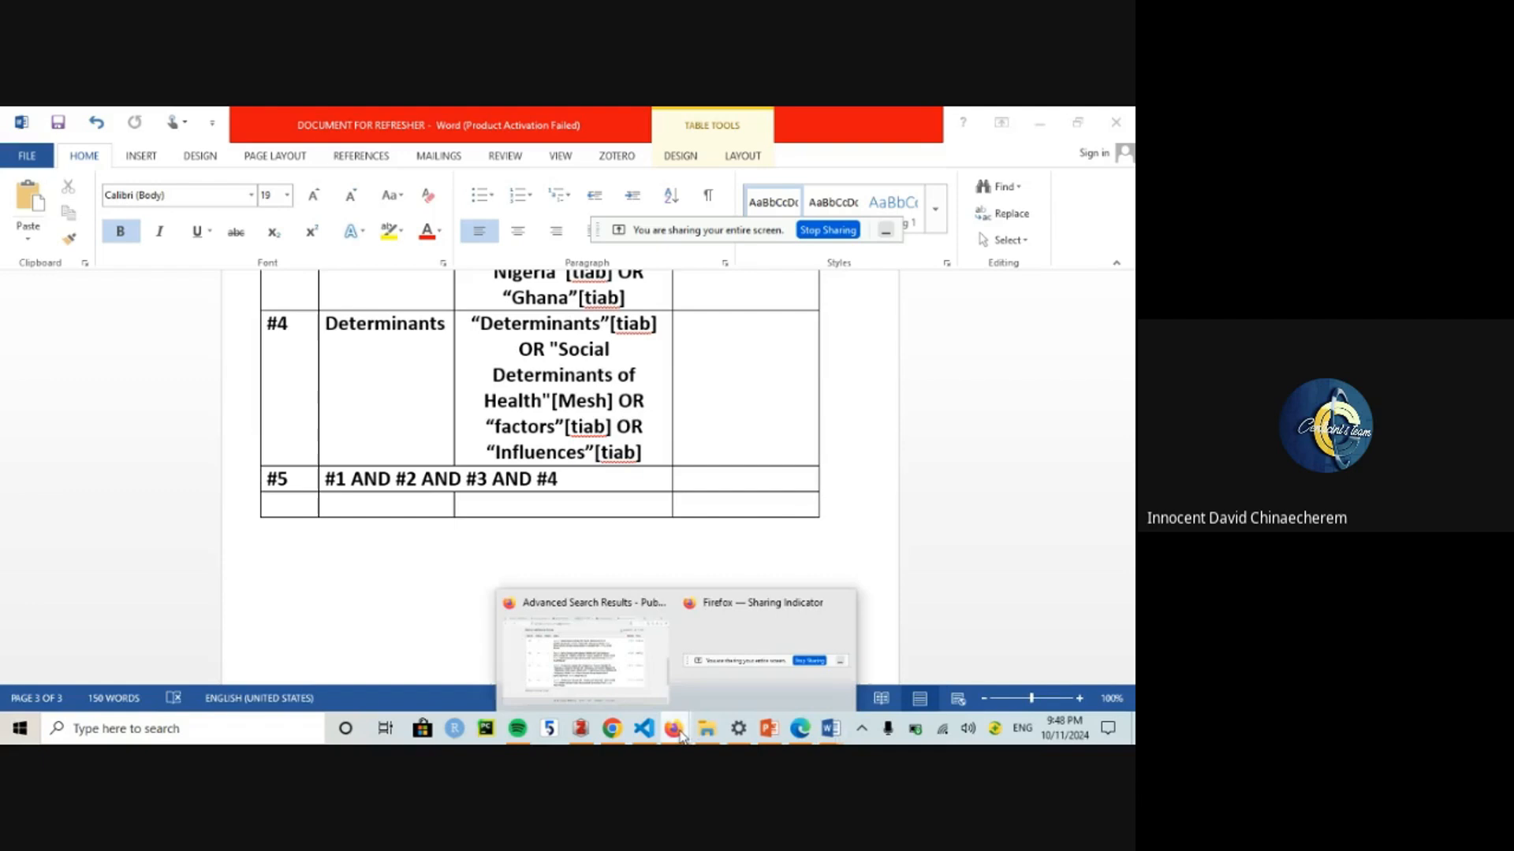
{"action": "left_click", "coordinate": [614, 662]}
{"action": "scroll", "coordinate": [206, 450], "scroll_direction": "up", "scroll_amount": 6}
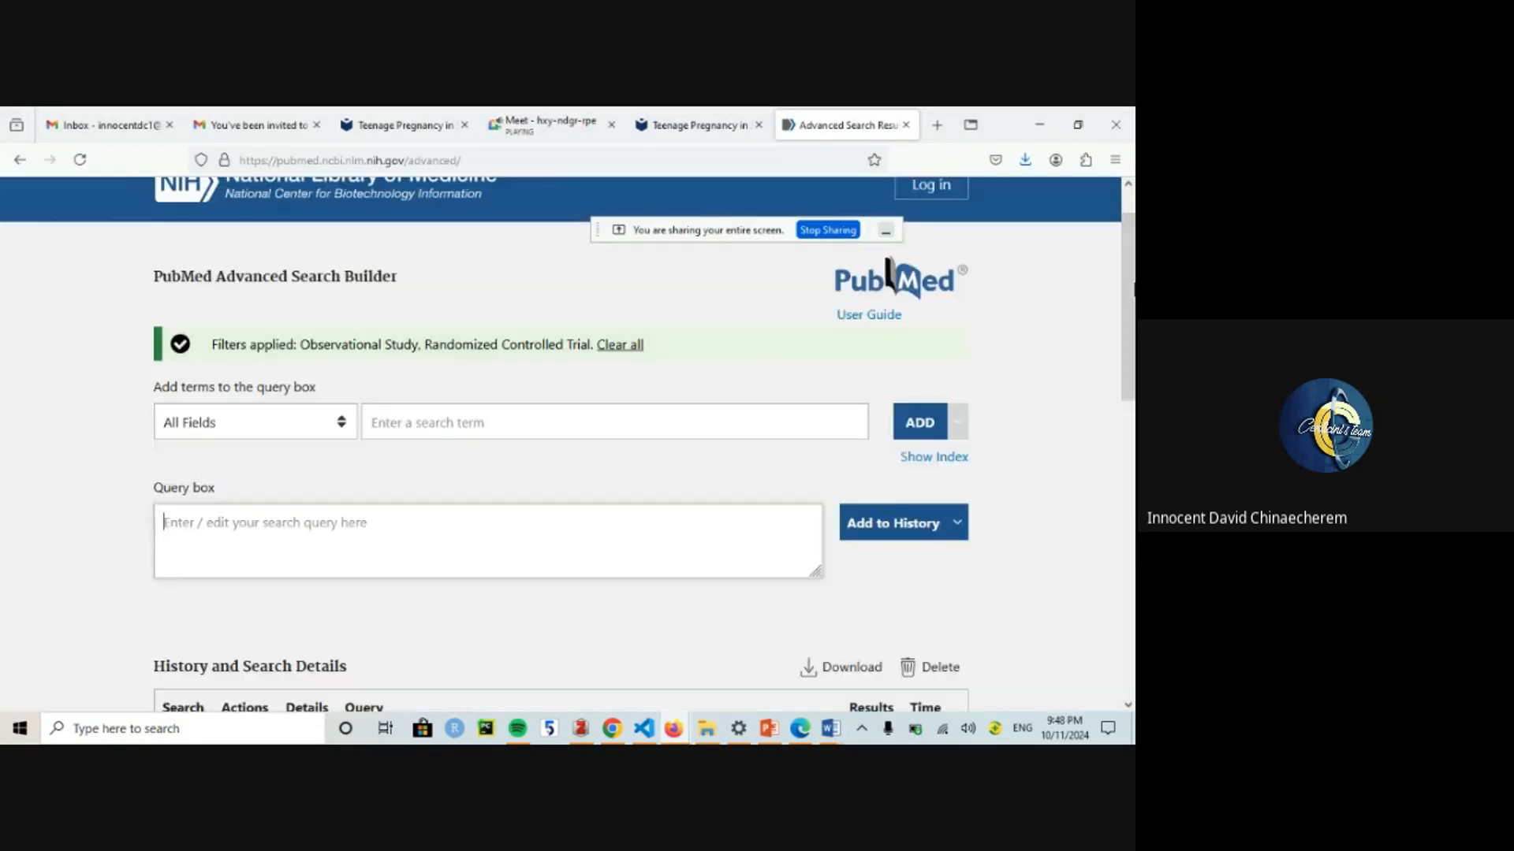
{"action": "scroll", "coordinate": [206, 451], "scroll_direction": "down", "scroll_amount": 1}
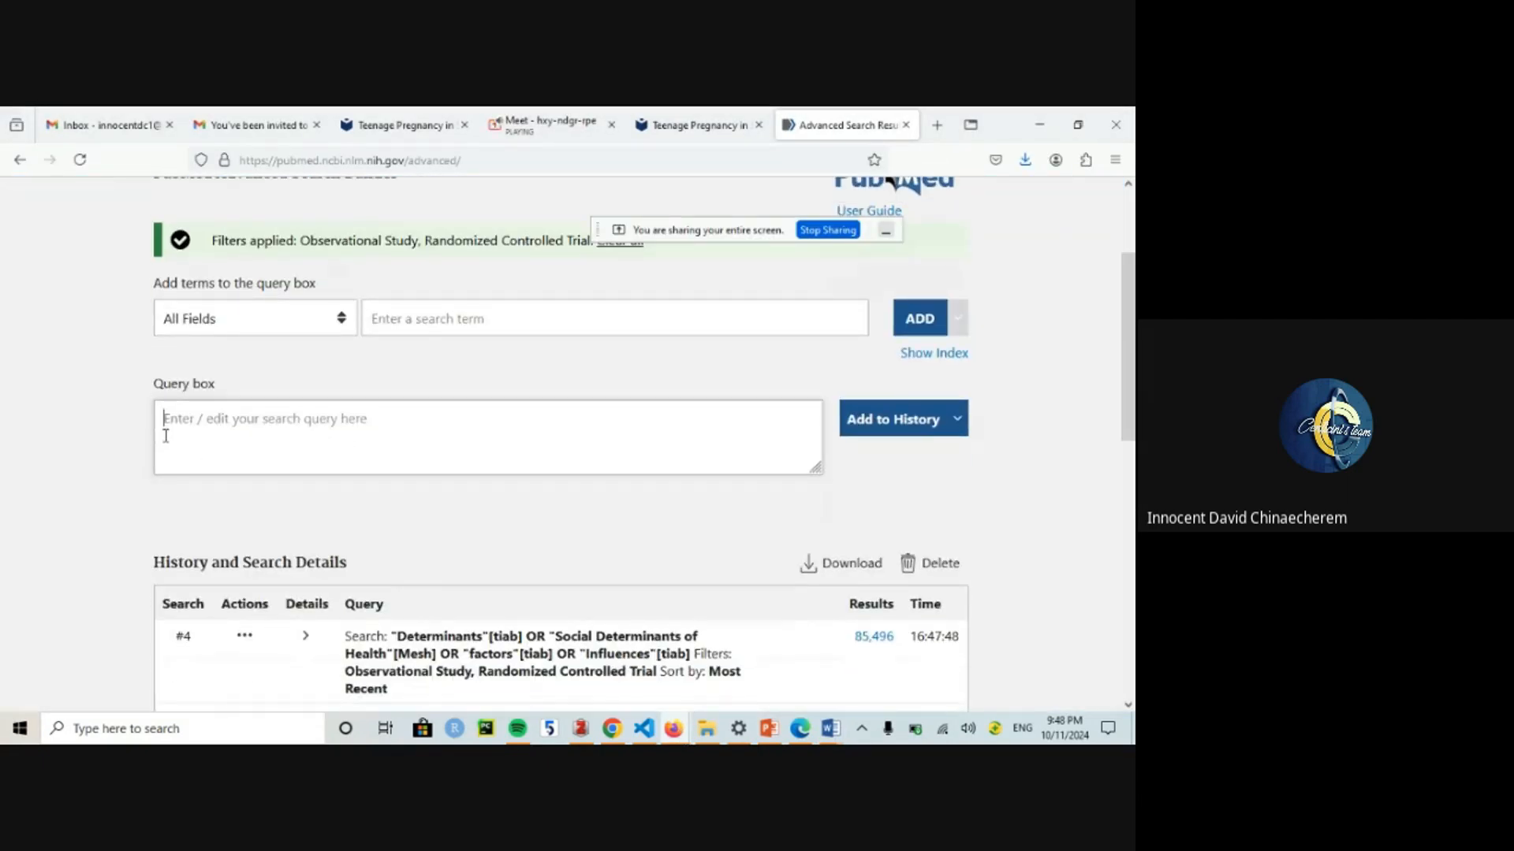
{"action": "type", "text": "#1"}
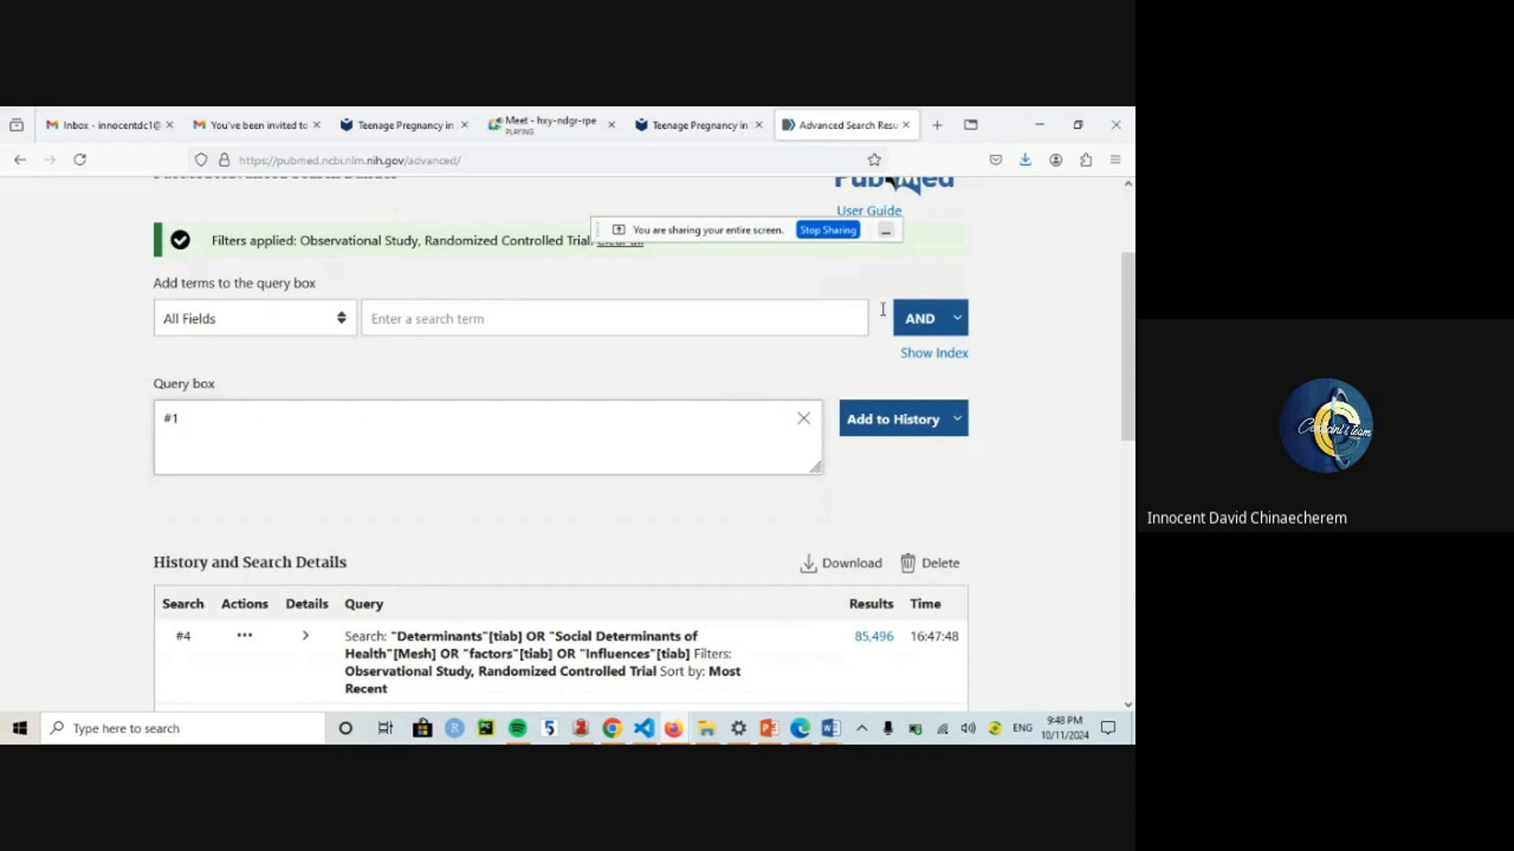
{"action": "left_click", "coordinate": [956, 318]}
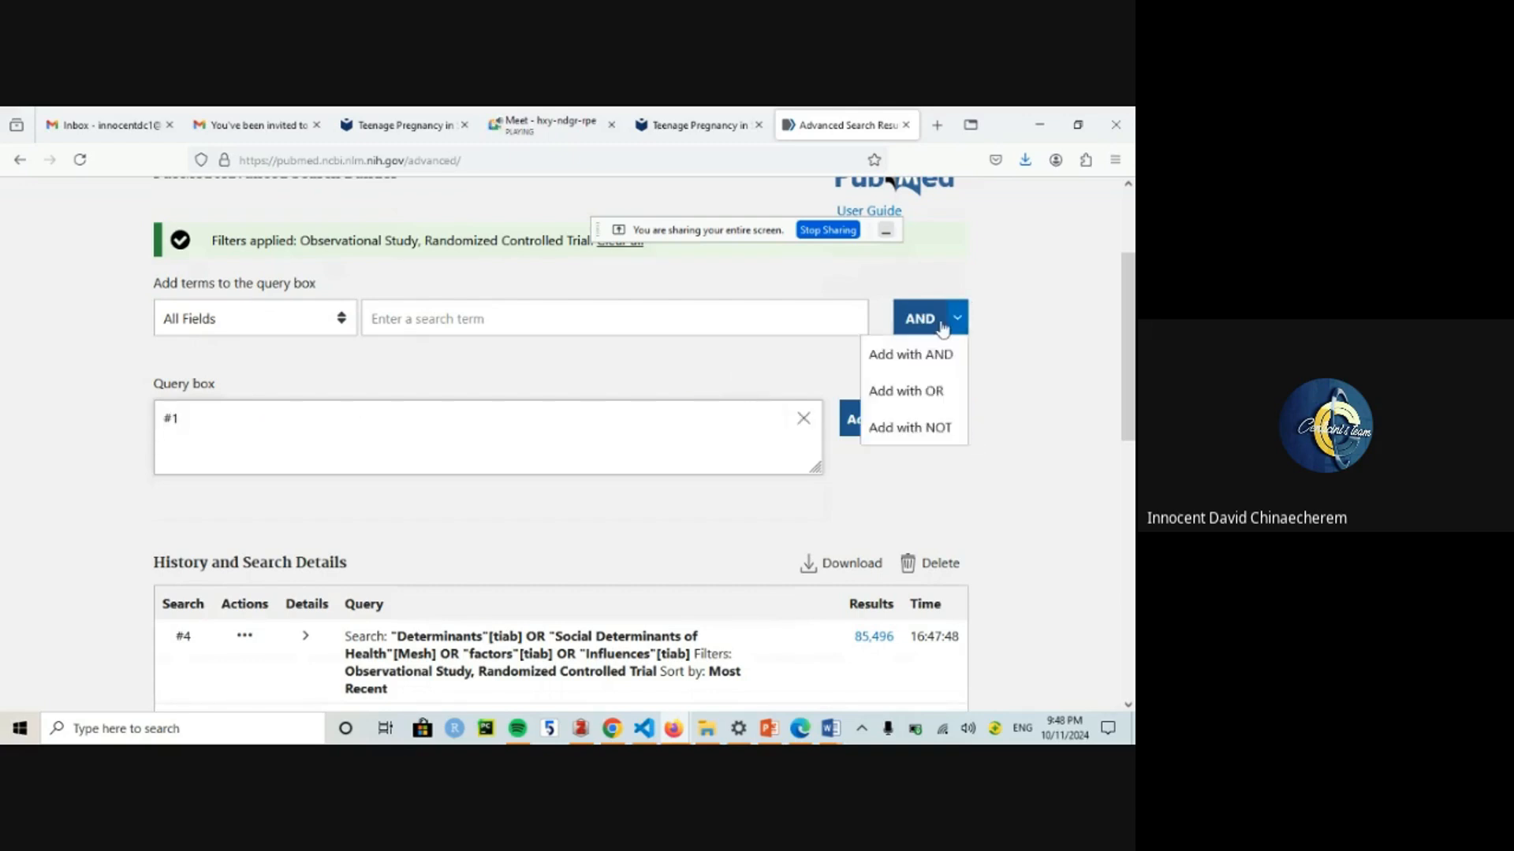
{"action": "left_click", "coordinate": [581, 395]}
{"action": "key", "text": "BackSpace"}
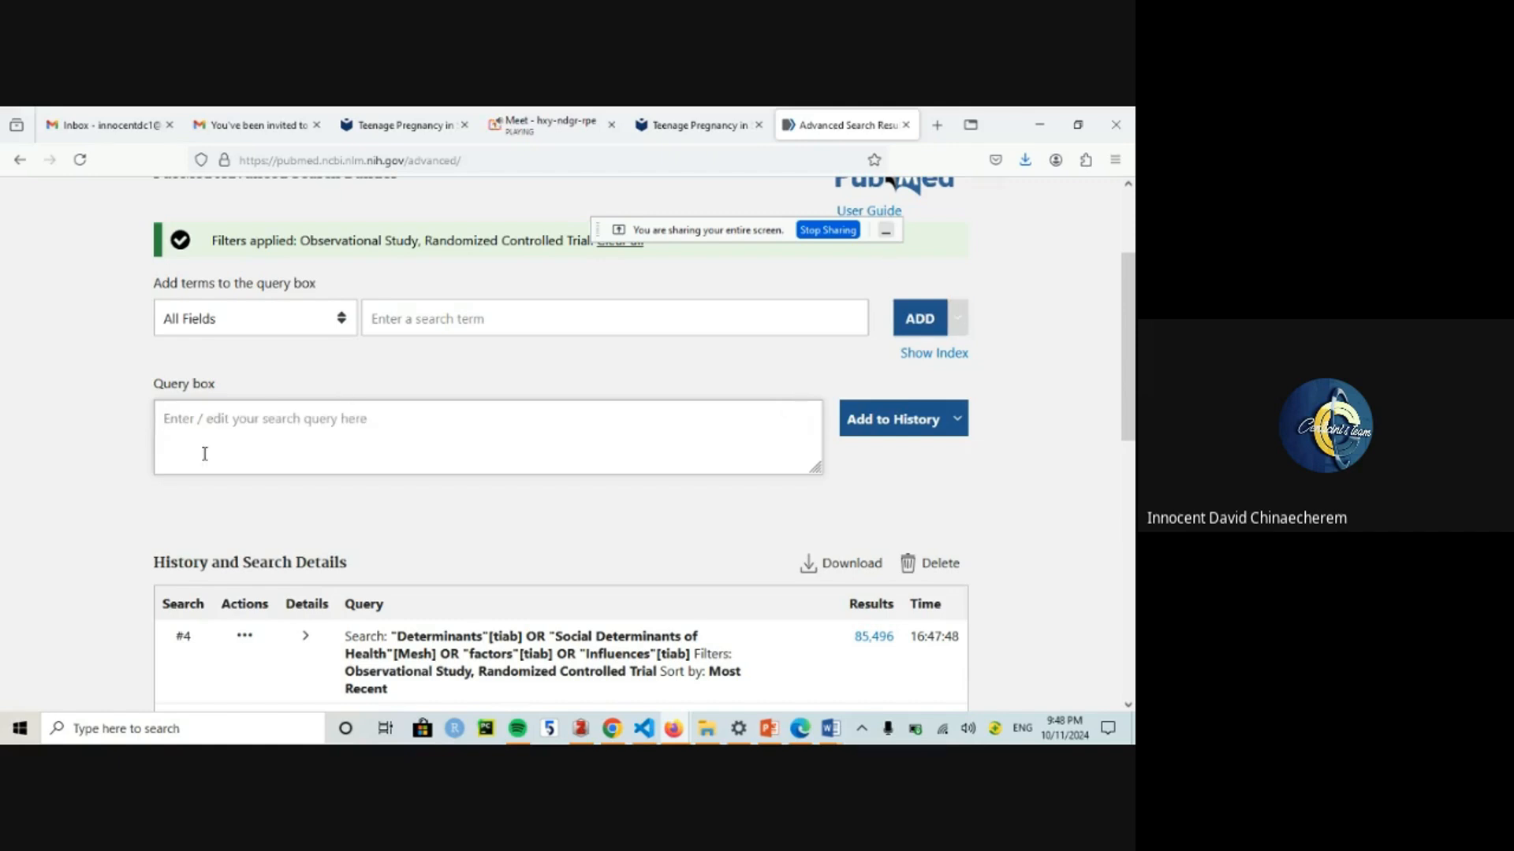
{"action": "type", "text": "#1"}
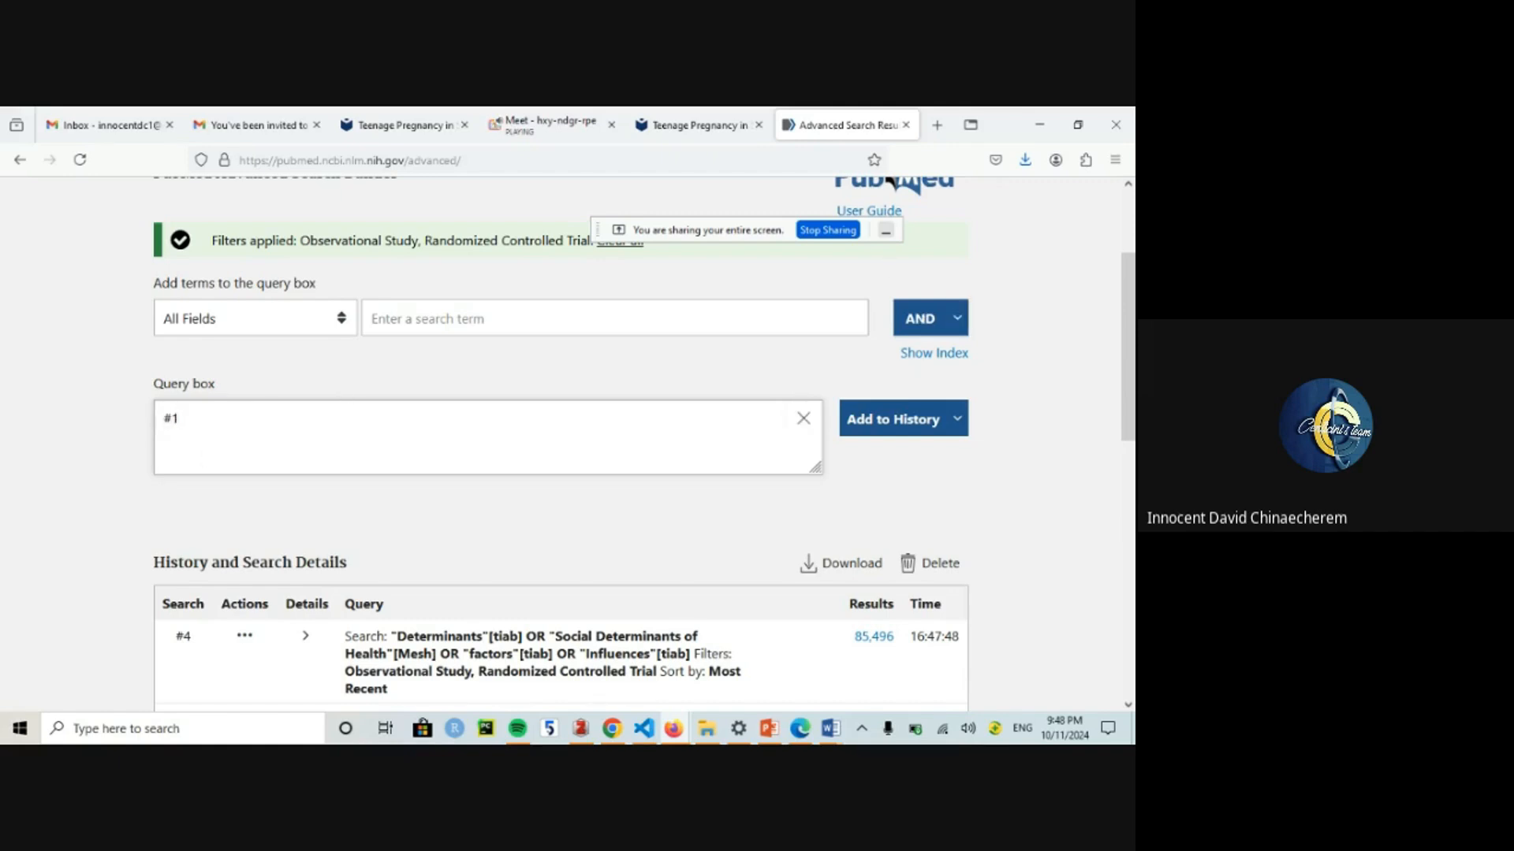
{"action": "type", "text": " AND"}
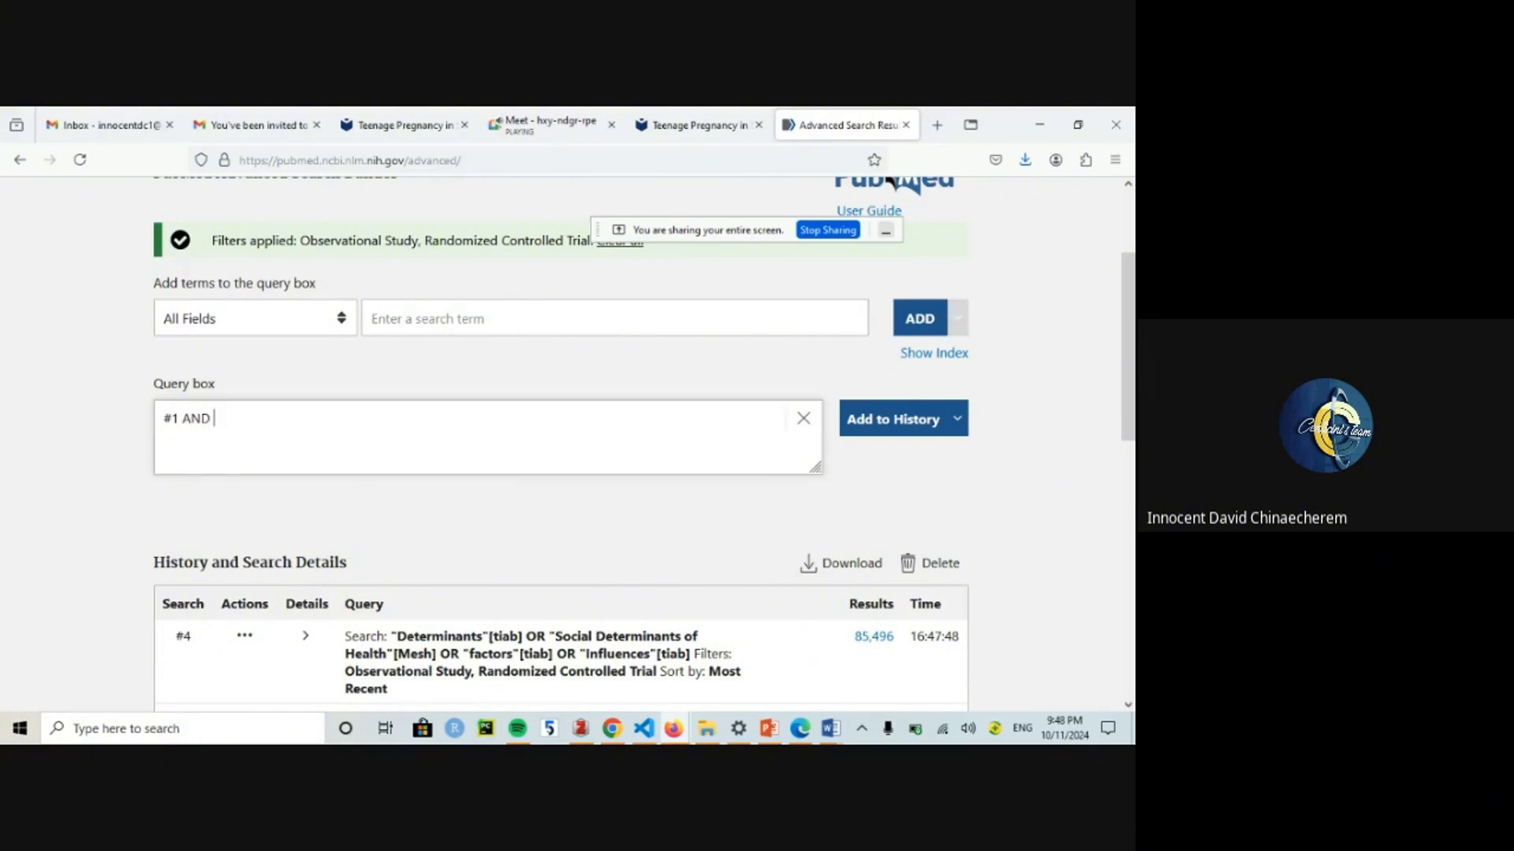
Step: Complete the query as #1 AND #2 AND #3 AND #4 and add it as search #5 (130 results)
{"action": "left_click_drag", "start_coordinate": [1128, 368], "coordinate": [1133, 487]}
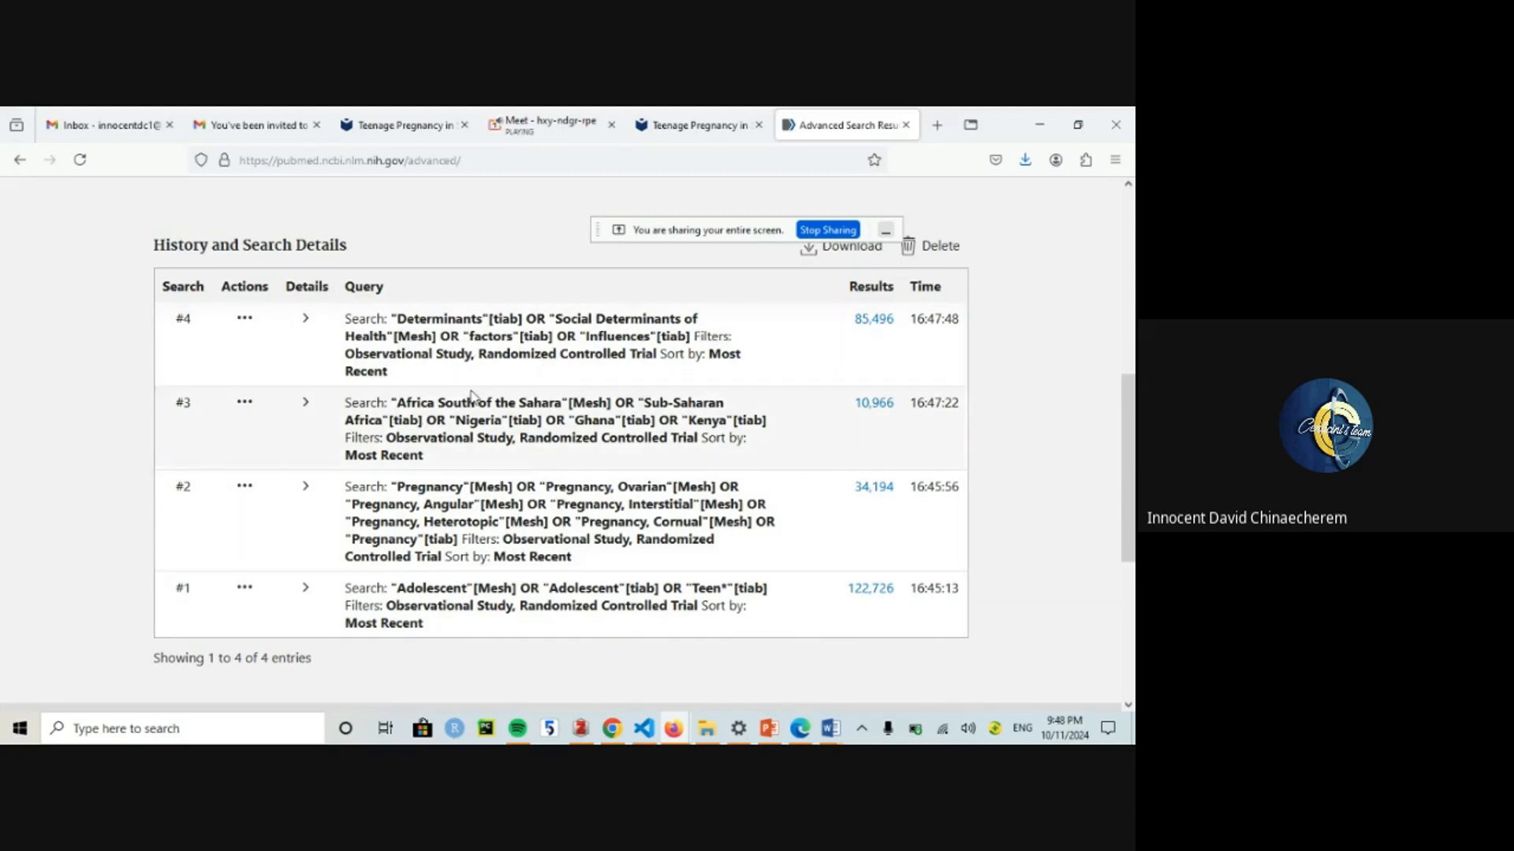
{"action": "scroll", "coordinate": [627, 419], "scroll_direction": "up", "scroll_amount": 6}
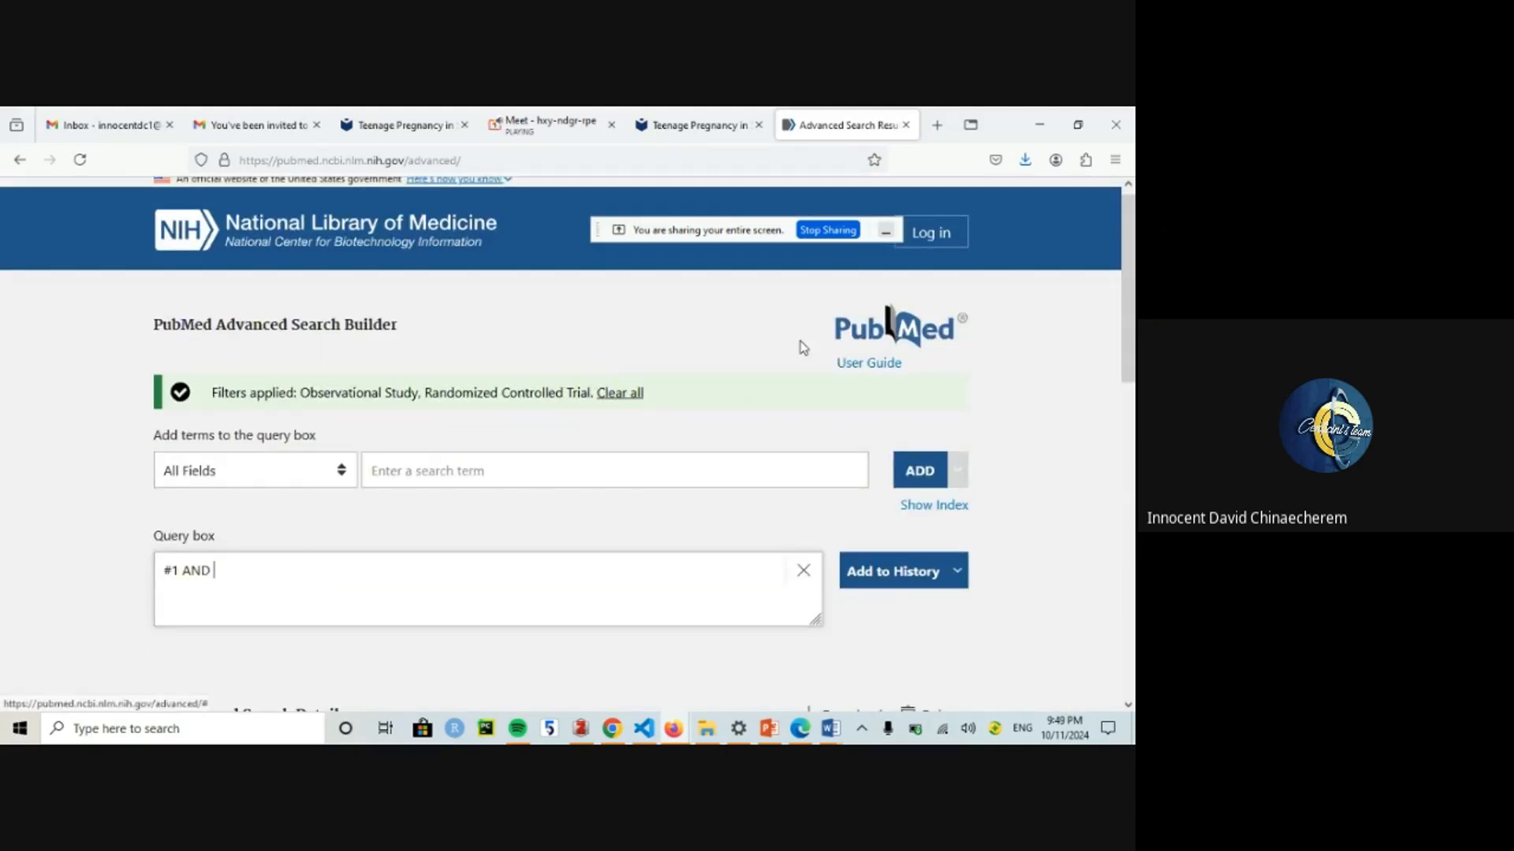
{"action": "scroll", "coordinate": [1133, 341], "scroll_direction": "down", "scroll_amount": 2}
{"action": "scroll", "coordinate": [1133, 341], "scroll_direction": "down", "scroll_amount": 4}
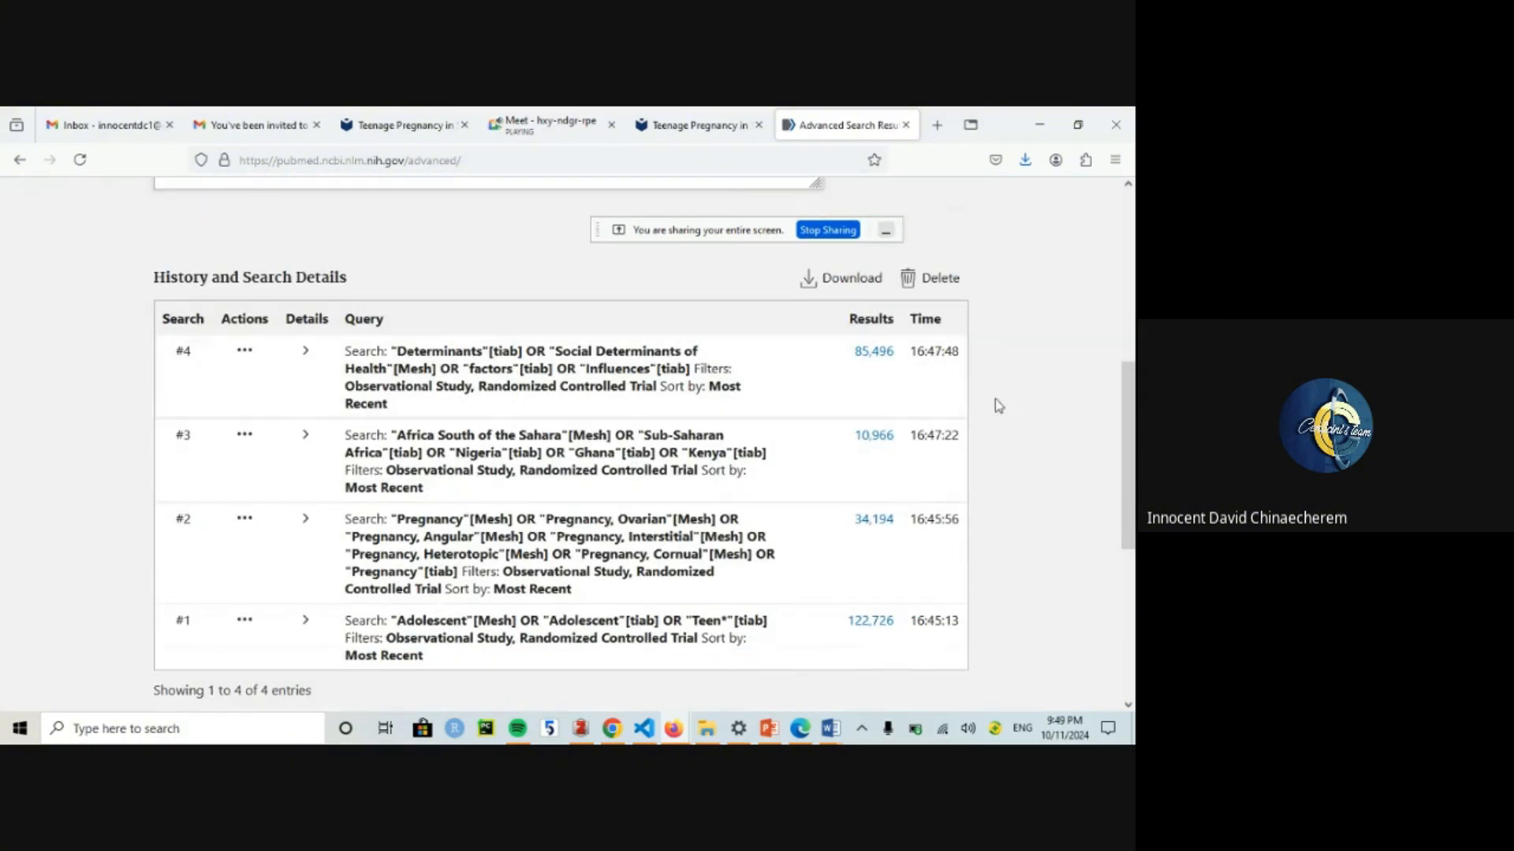
{"action": "left_click_drag", "start_coordinate": [1127, 446], "coordinate": [1125, 172]}
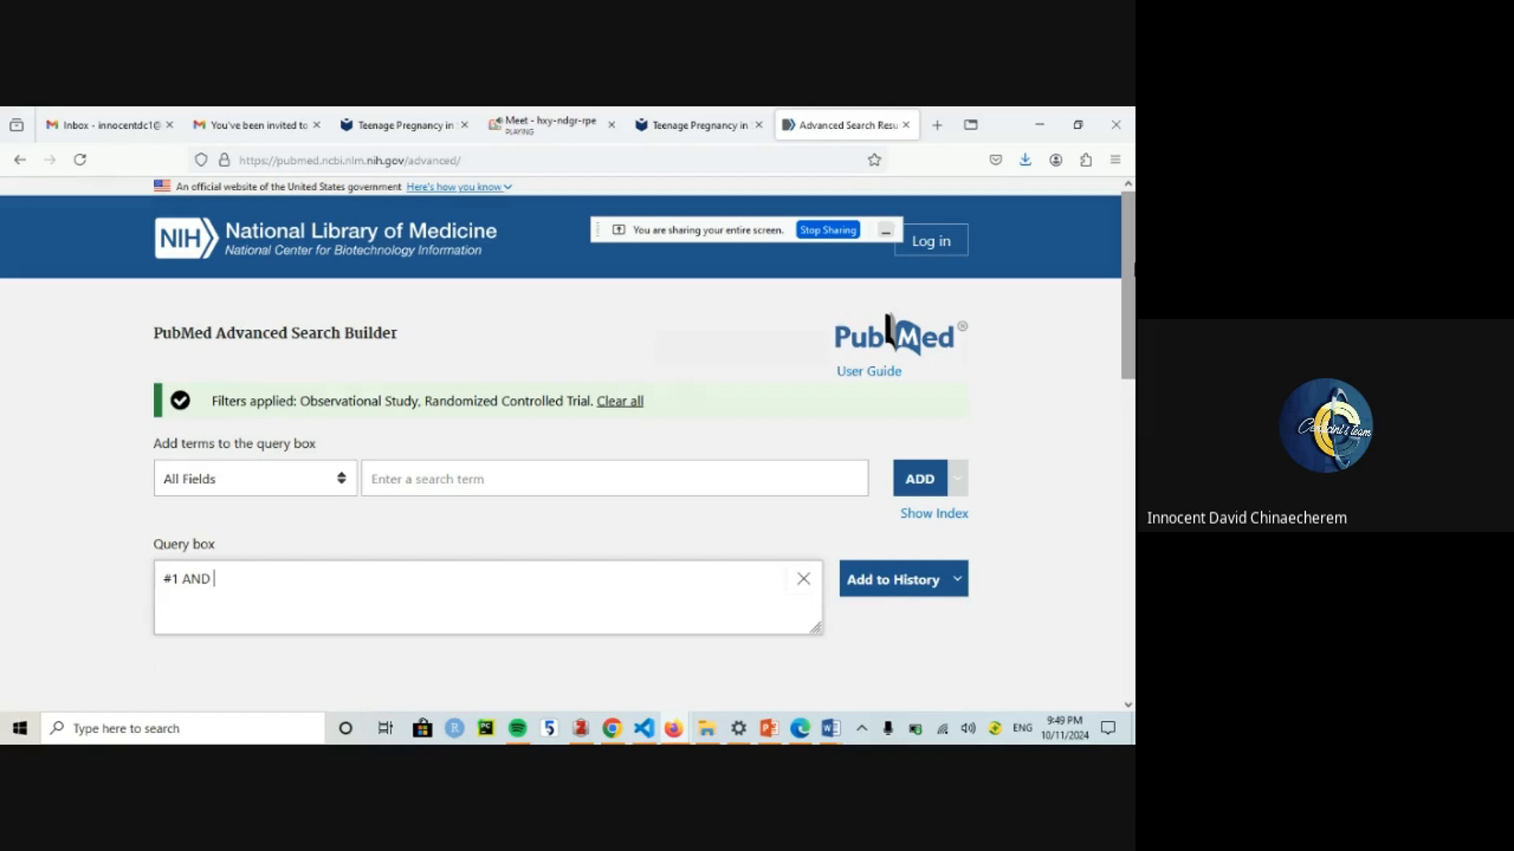
{"action": "scroll", "coordinate": [1132, 497], "scroll_direction": "down", "scroll_amount": 5}
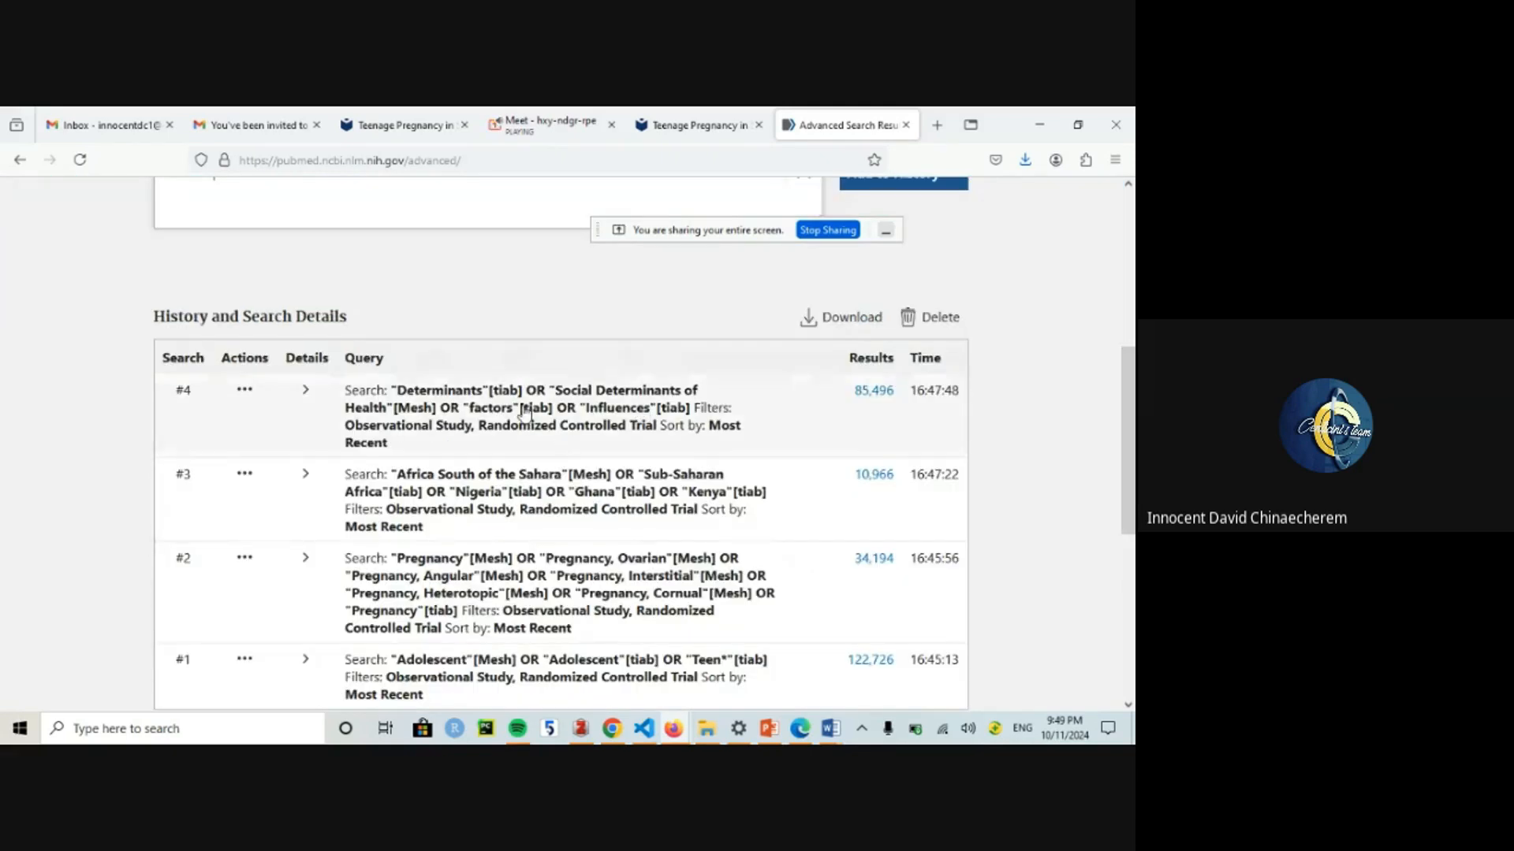
{"action": "scroll", "coordinate": [1133, 410], "scroll_direction": "up", "scroll_amount": 3}
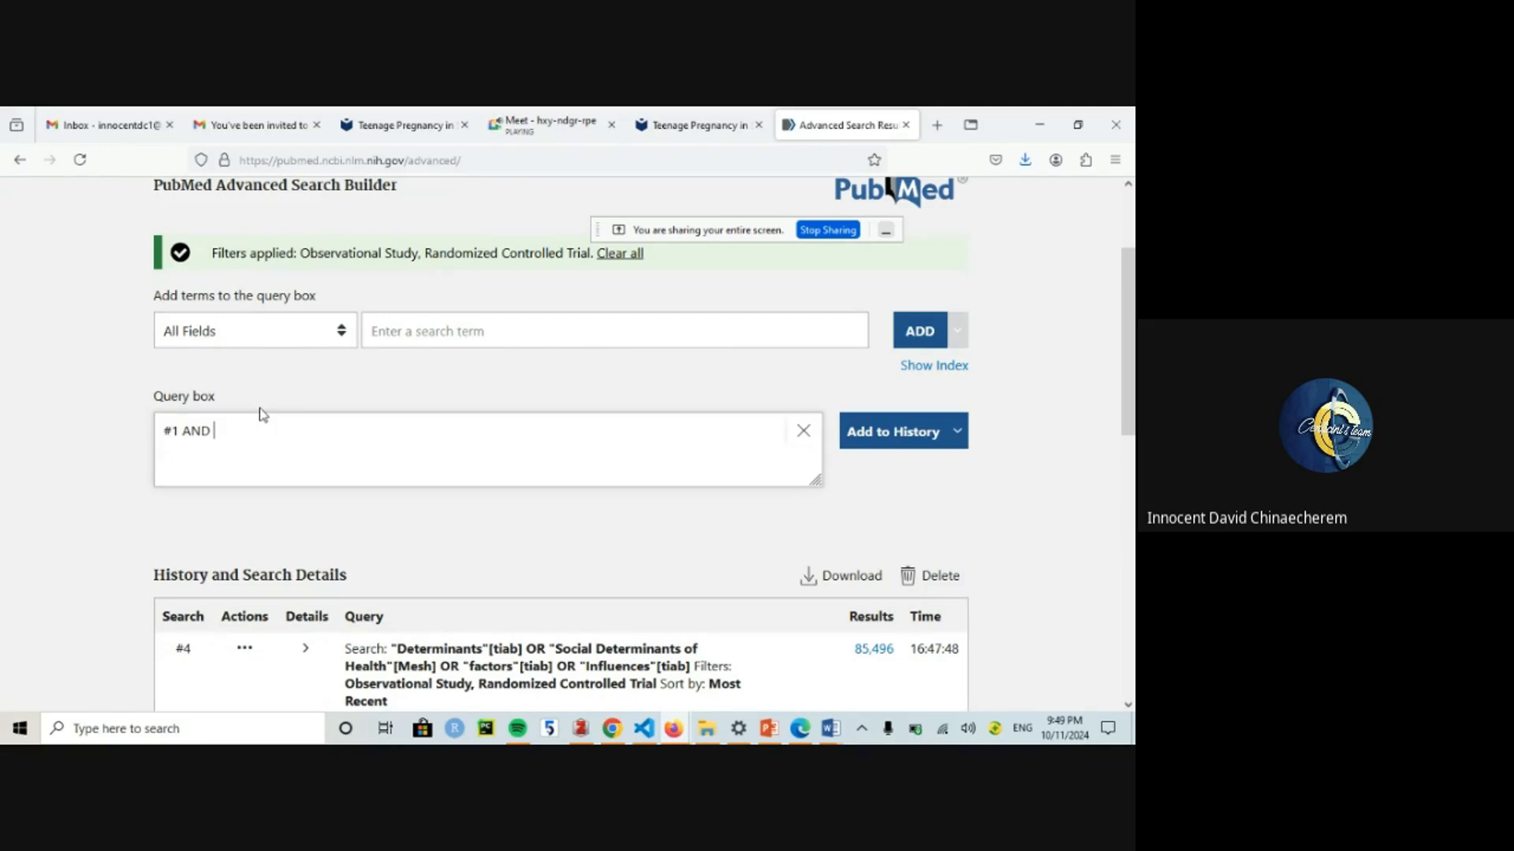
{"action": "type", "text": "#2"}
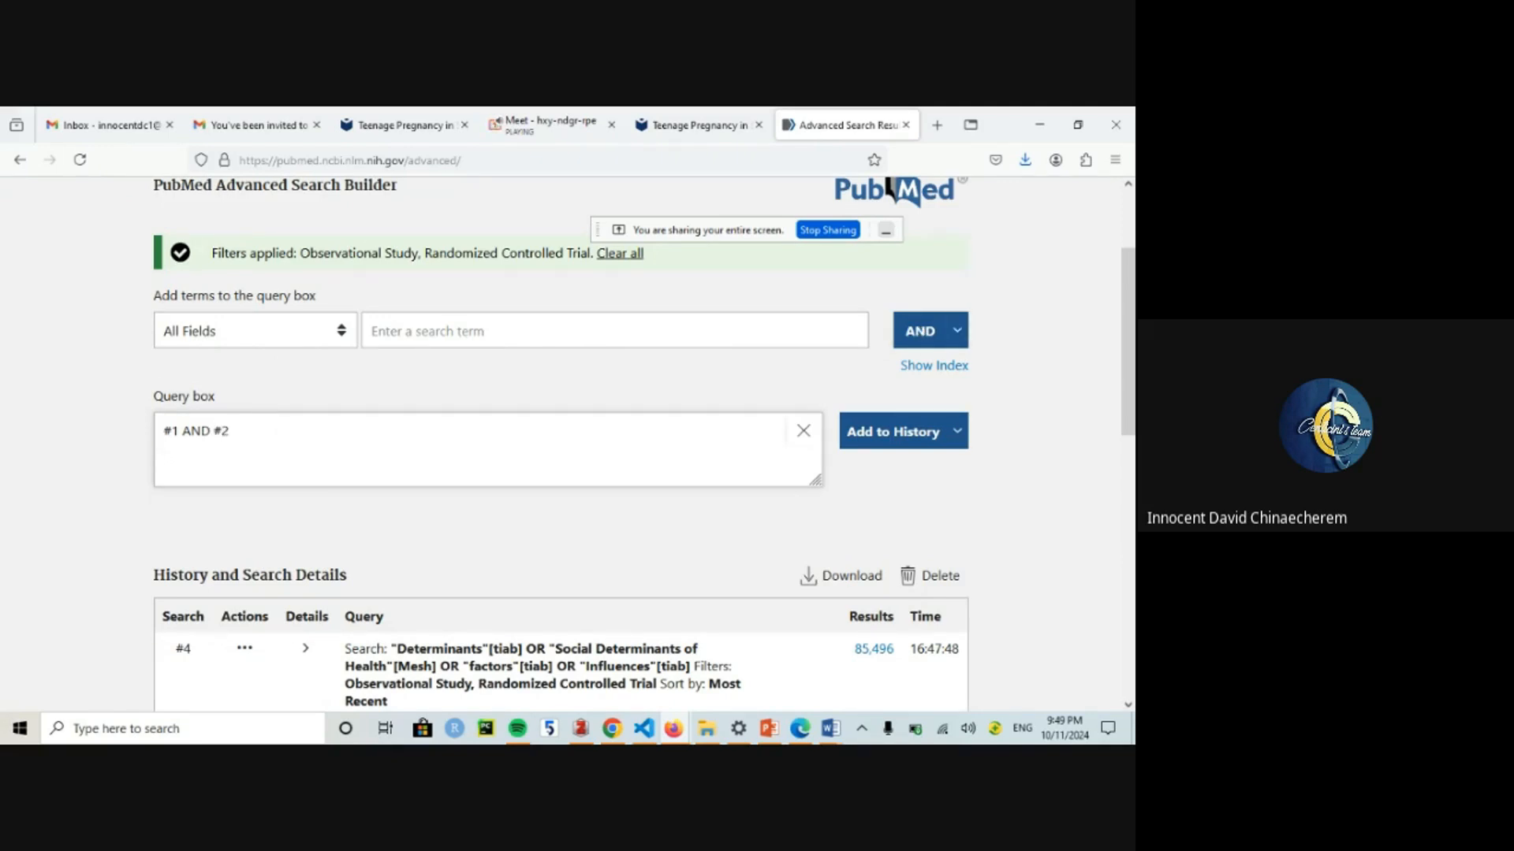
{"action": "type", "text": " AND #3 AND #4"}
{"action": "mouse_move", "coordinate": [1128, 390]}
{"action": "left_mouse_down"}
{"action": "mouse_move", "coordinate": [1132, 579]}
{"action": "mouse_move", "coordinate": [1131, 408]}
{"action": "left_mouse_up"}
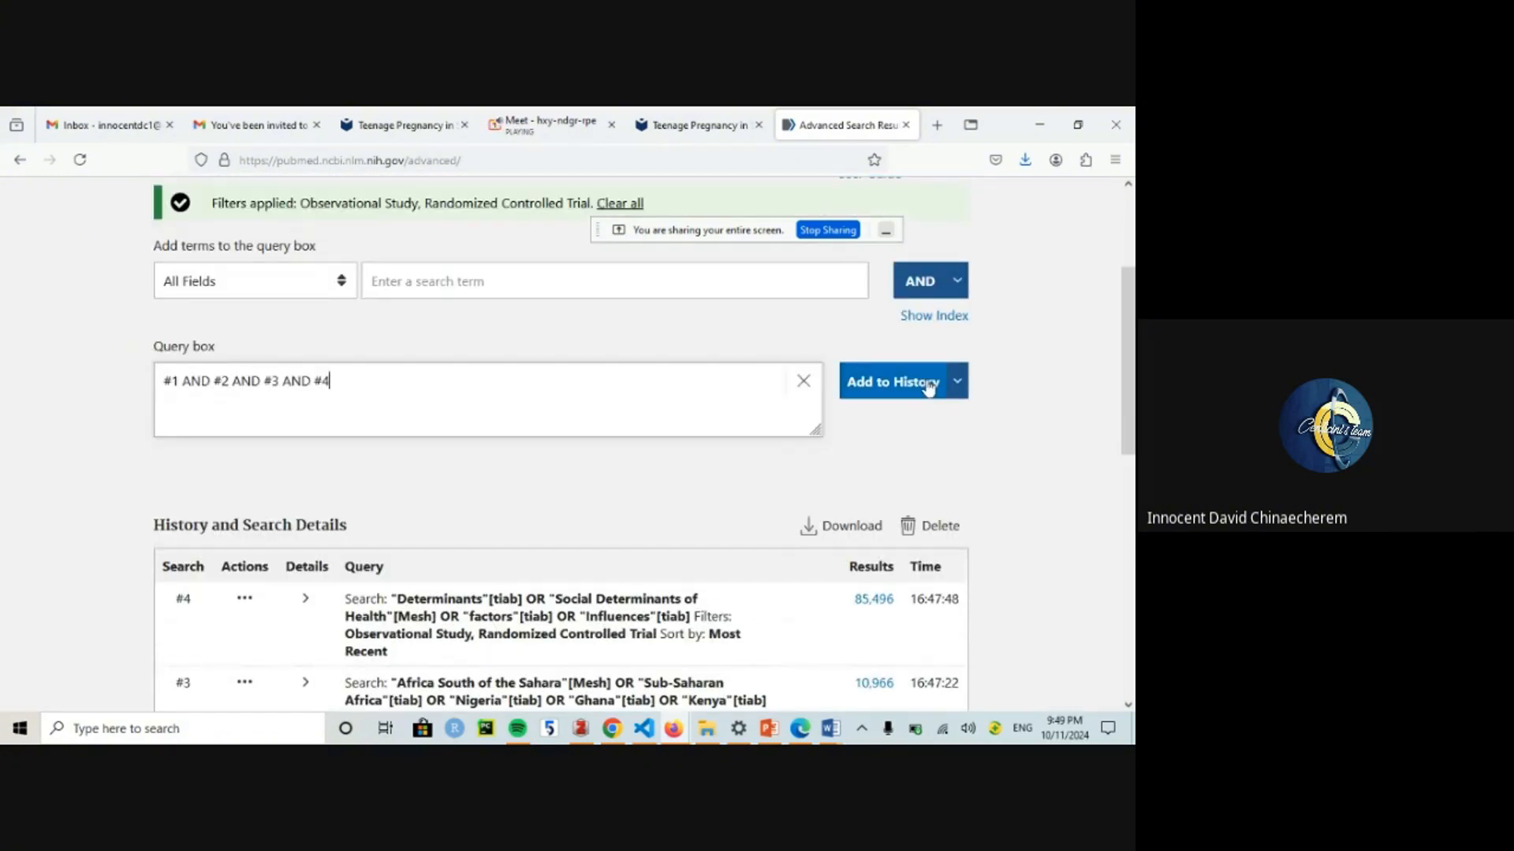
{"action": "left_click", "coordinate": [929, 386]}
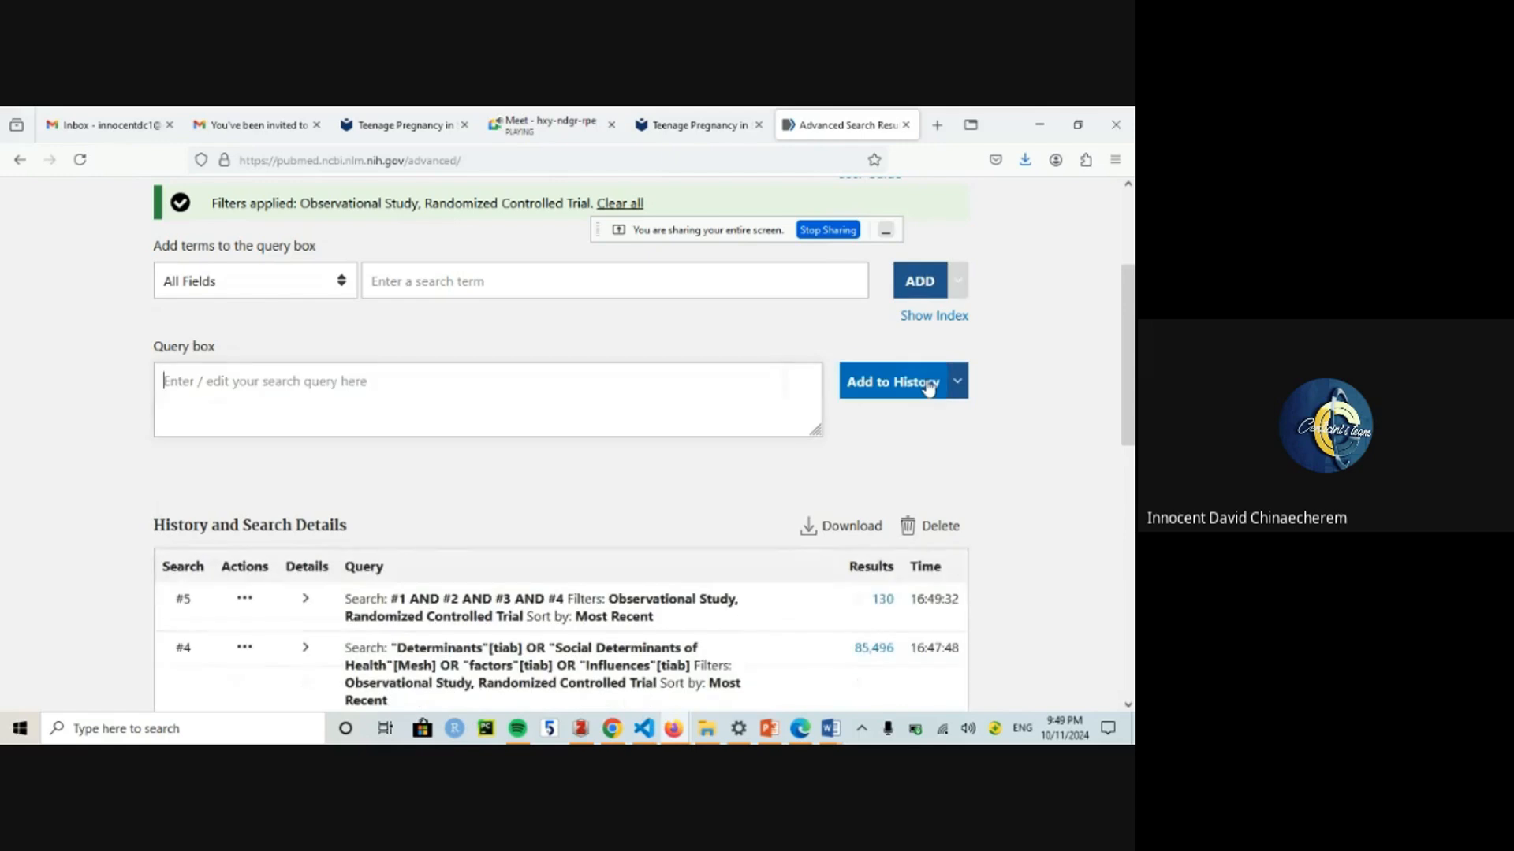
{"action": "scroll", "coordinate": [914, 386], "scroll_direction": "down", "scroll_amount": 3}
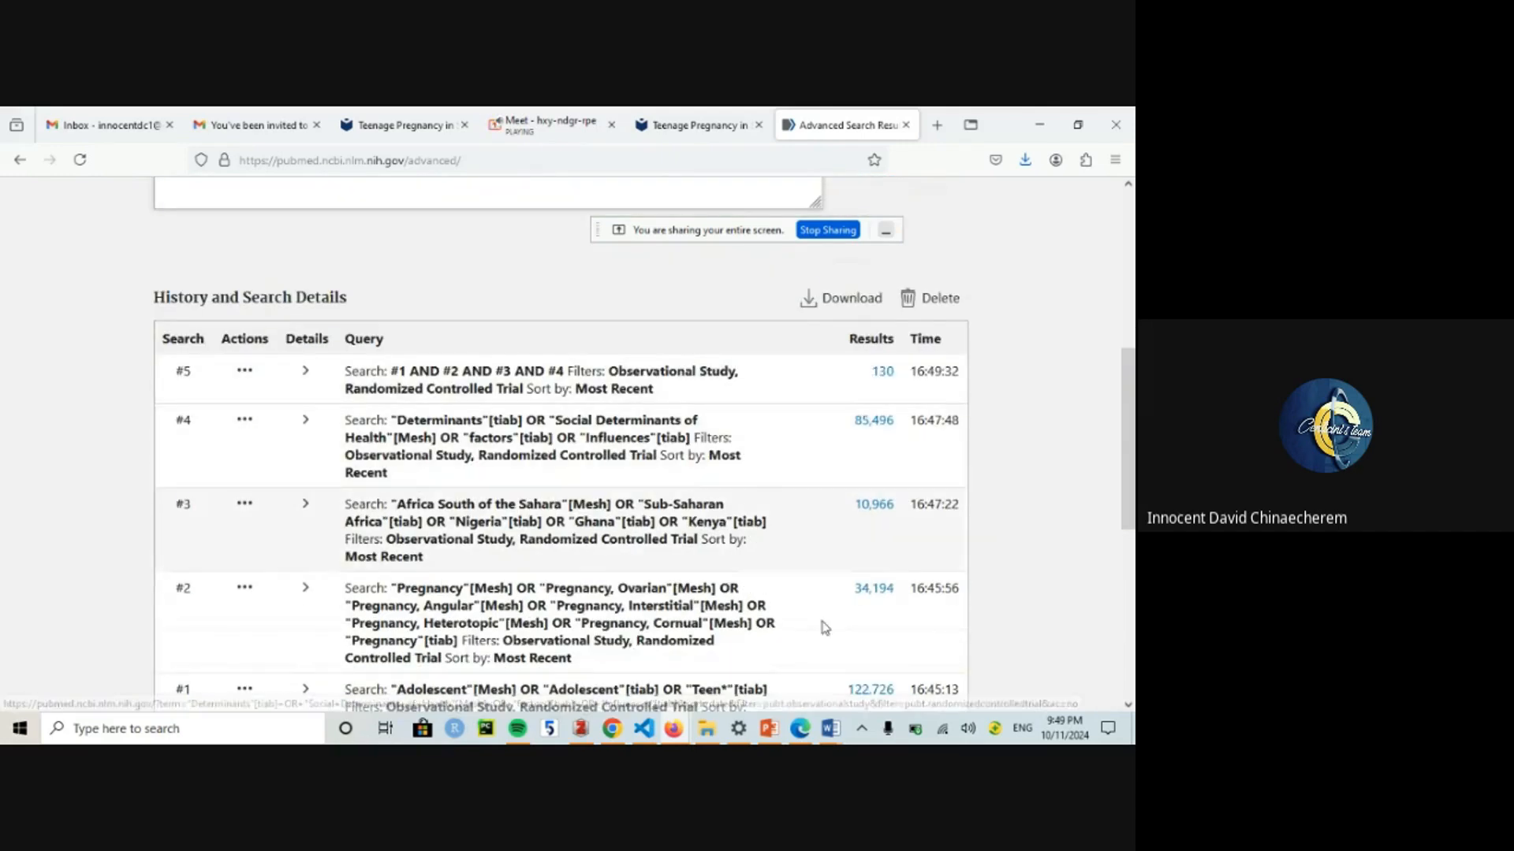
Step: Open the PRISMA_2020_flow_diagram SAMPLE via Windows Search and enter 'Pubmed' in the Records identified from databases box
{"action": "left_click", "coordinate": [828, 729]}
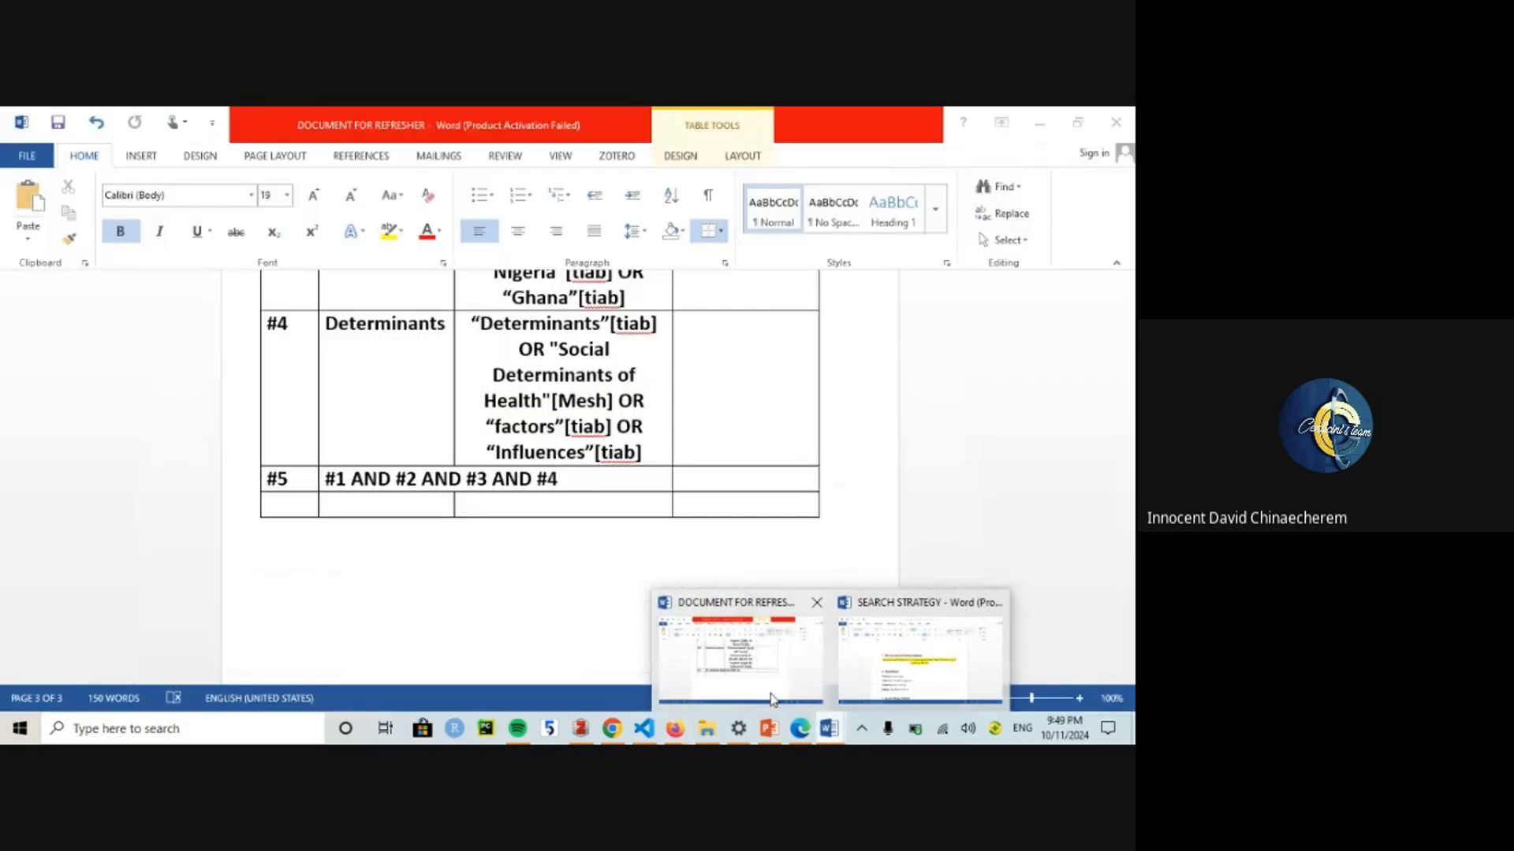
{"action": "left_click", "coordinate": [188, 730]}
{"action": "type", "text": "Pr"}
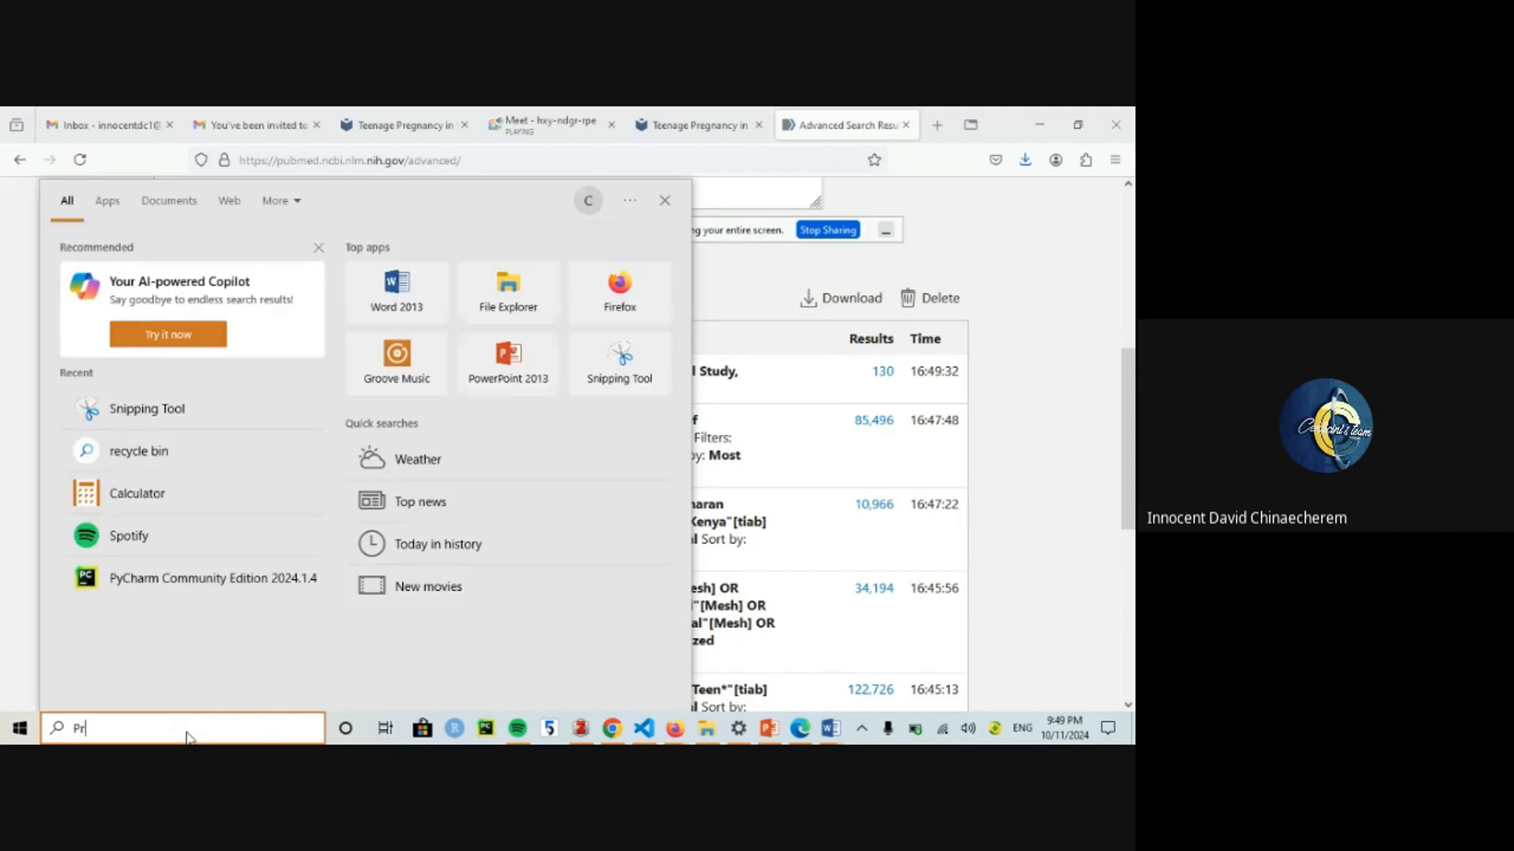
{"action": "type", "text": "imas"}
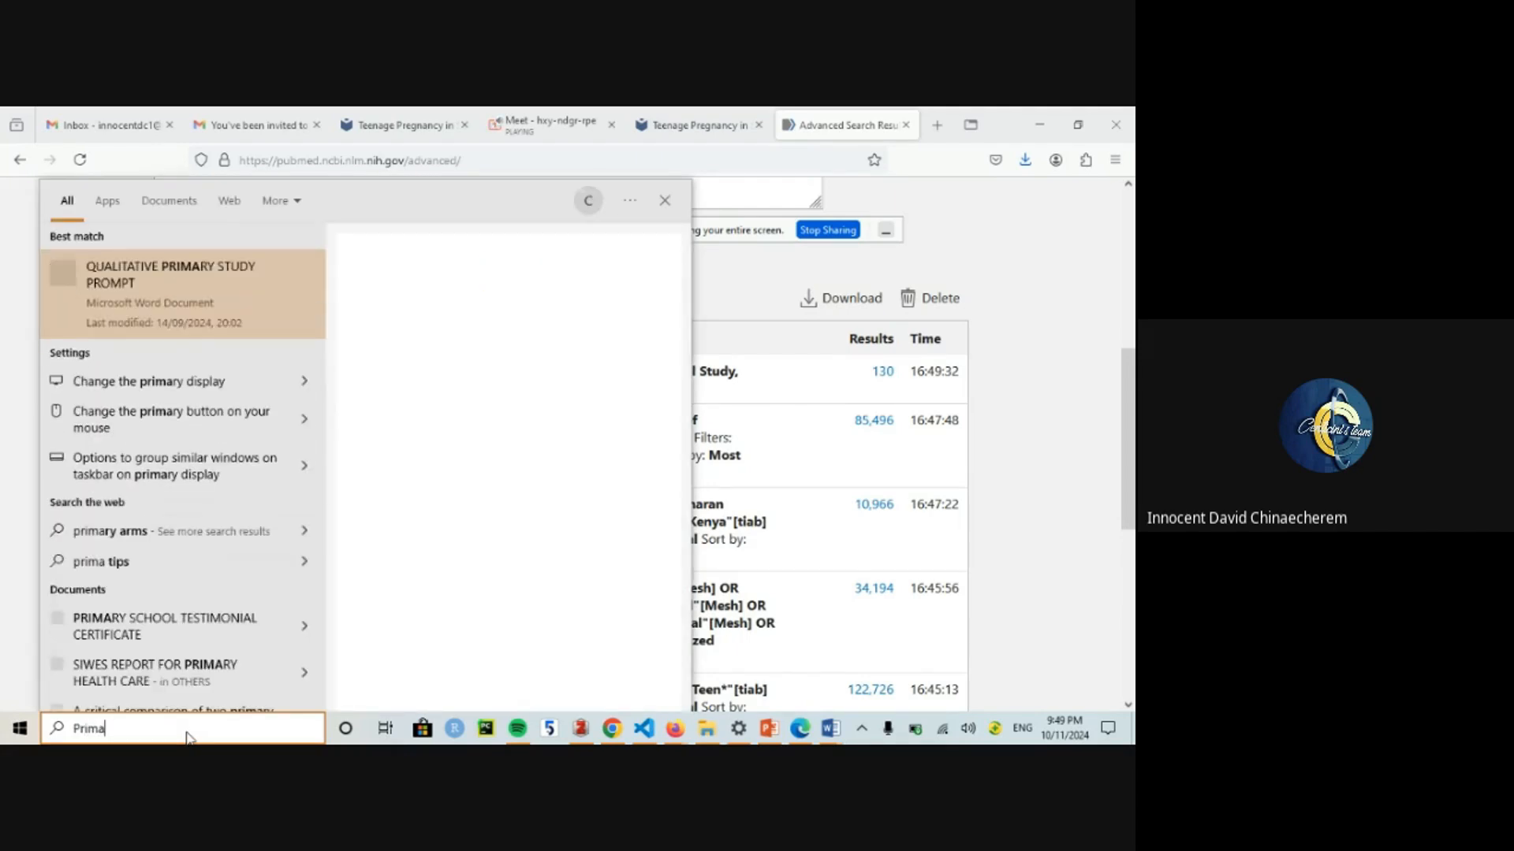
{"action": "key", "text": "BackSpace"}
{"action": "key", "text": "BackSpace"}
{"action": "key", "text": "BackSpace"}
{"action": "key", "text": "BackSpace"}
{"action": "key", "text": "BackSpace"}
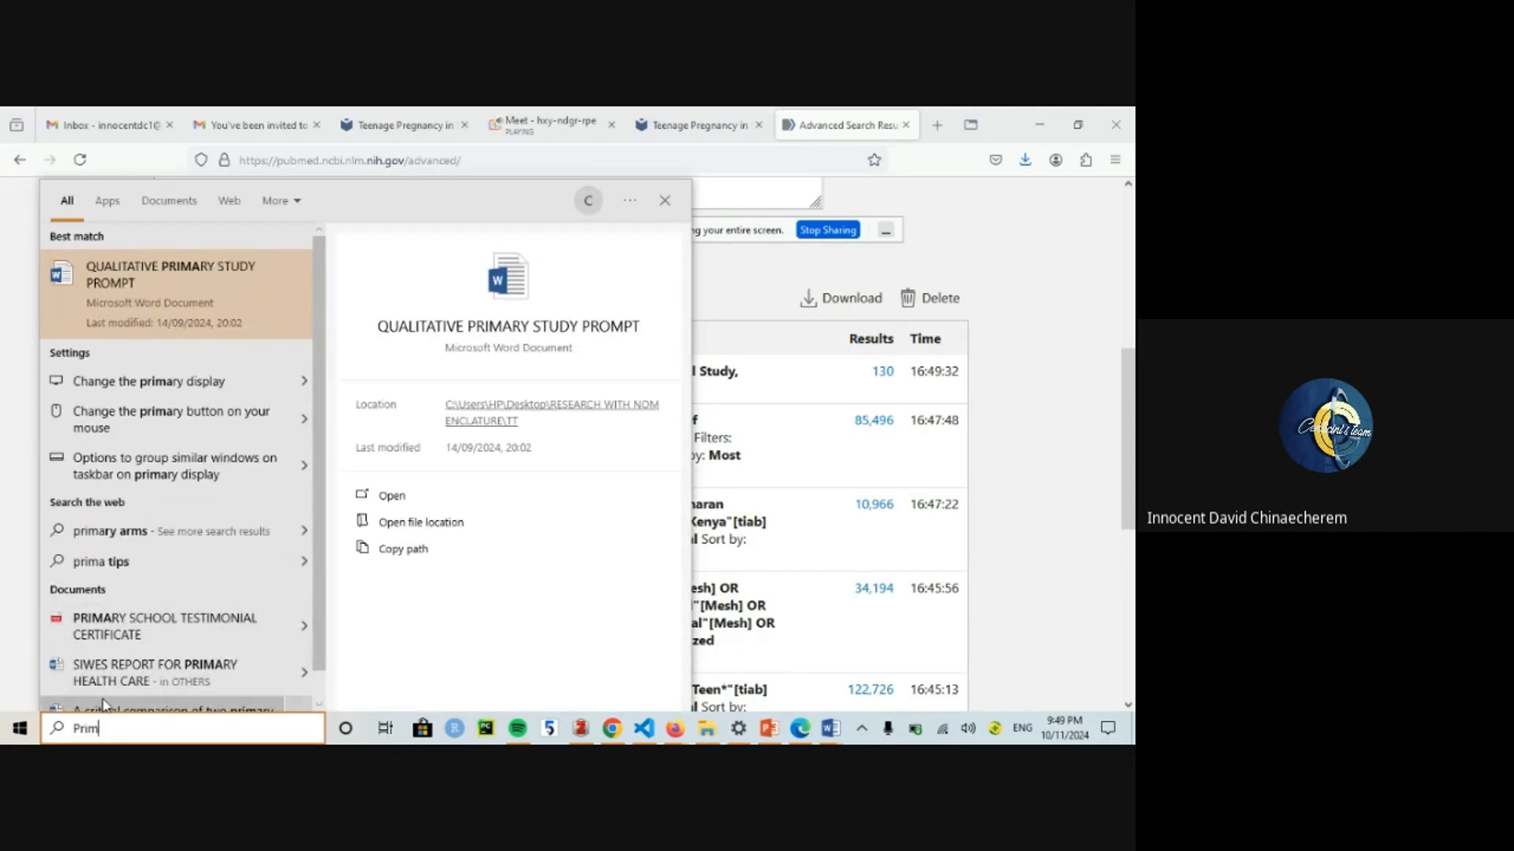
{"action": "type", "text": "PRISMA"}
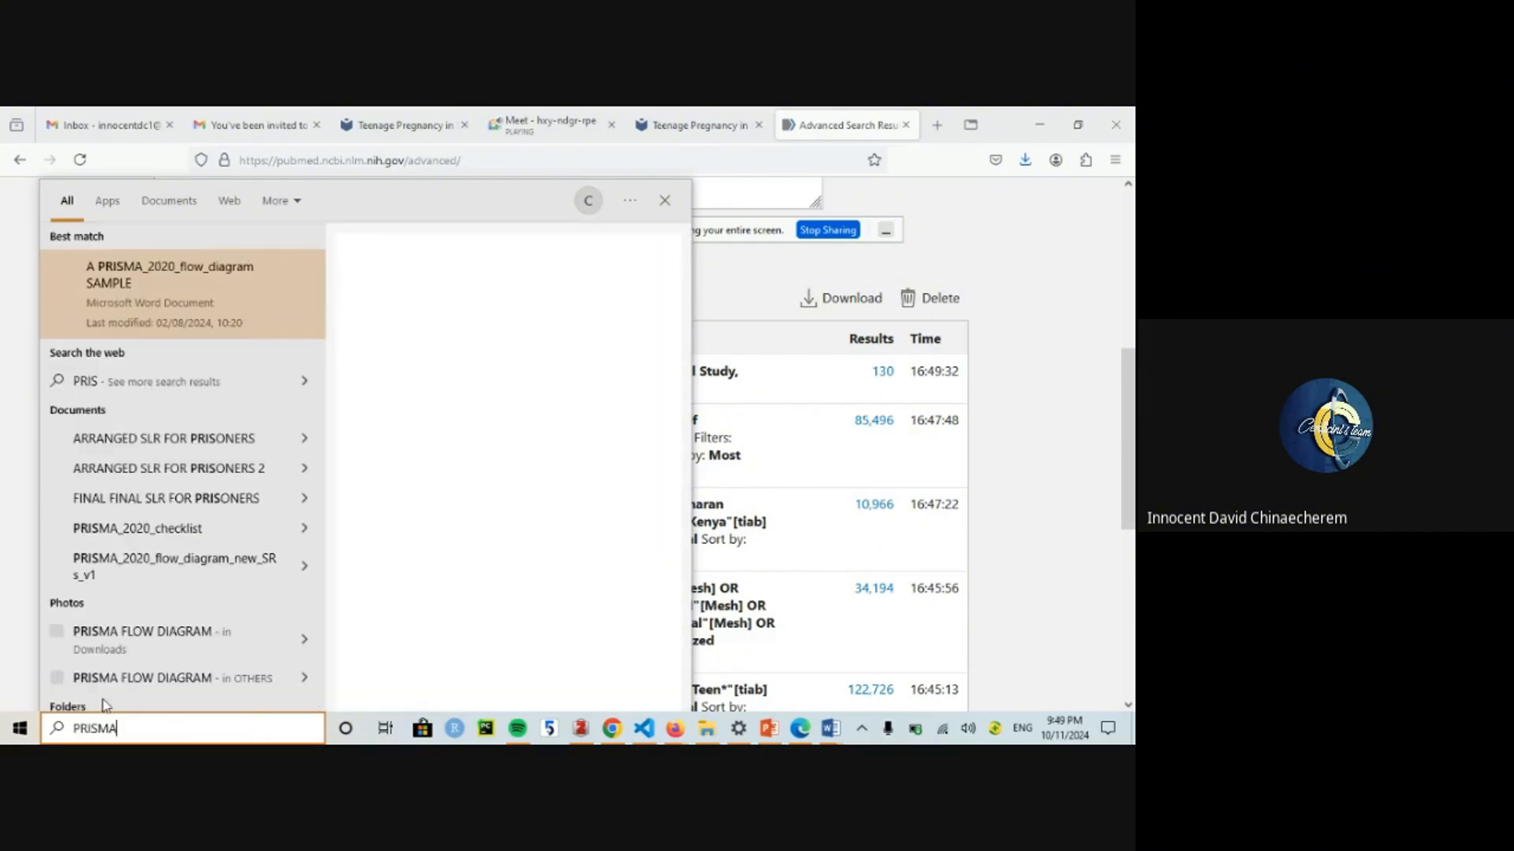
{"action": "left_click", "coordinate": [180, 321]}
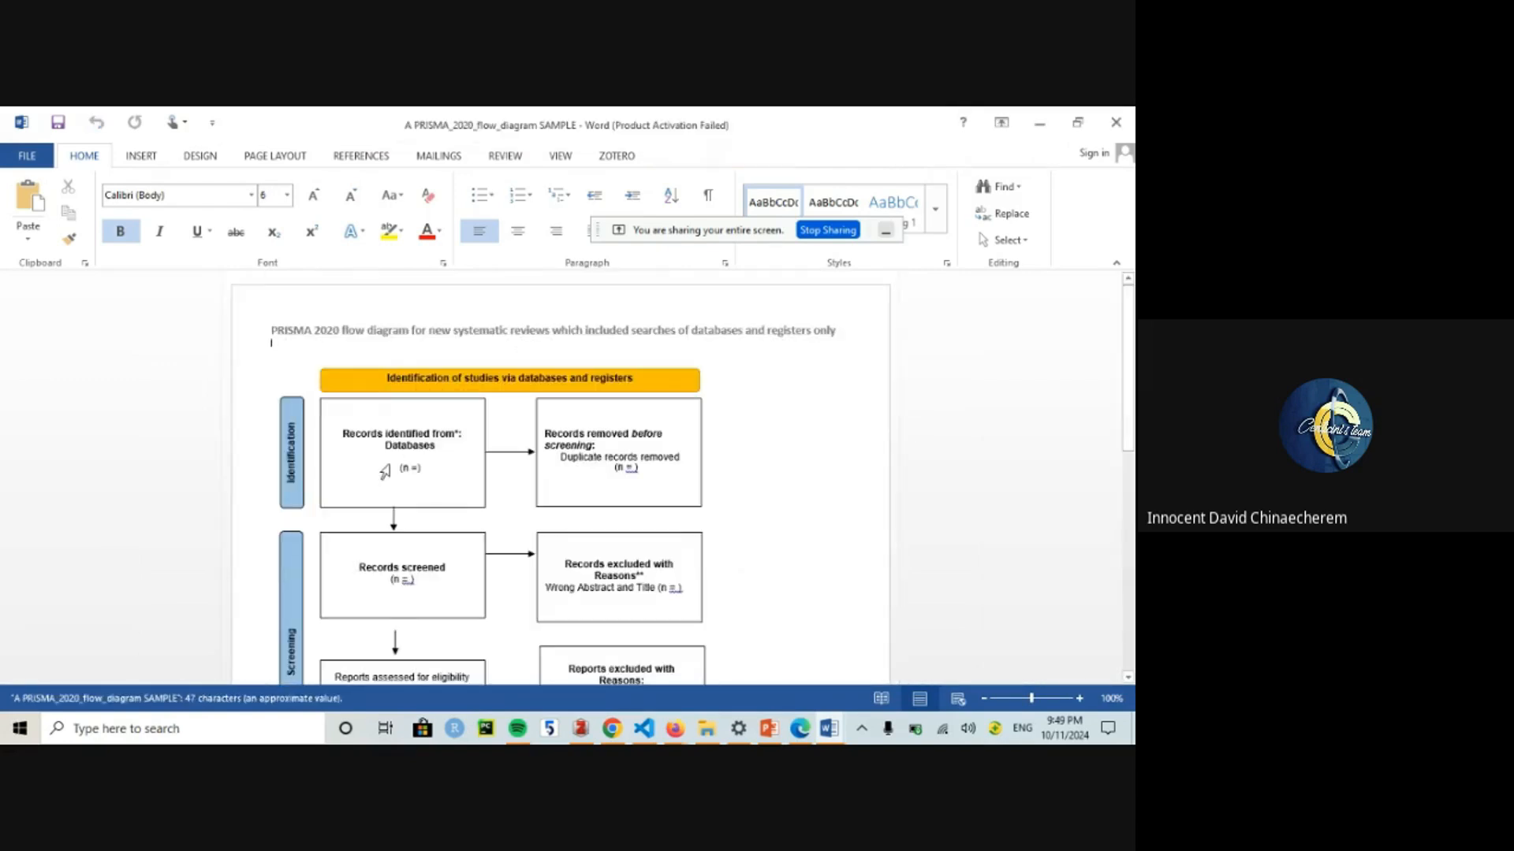
{"action": "left_click", "coordinate": [392, 472]}
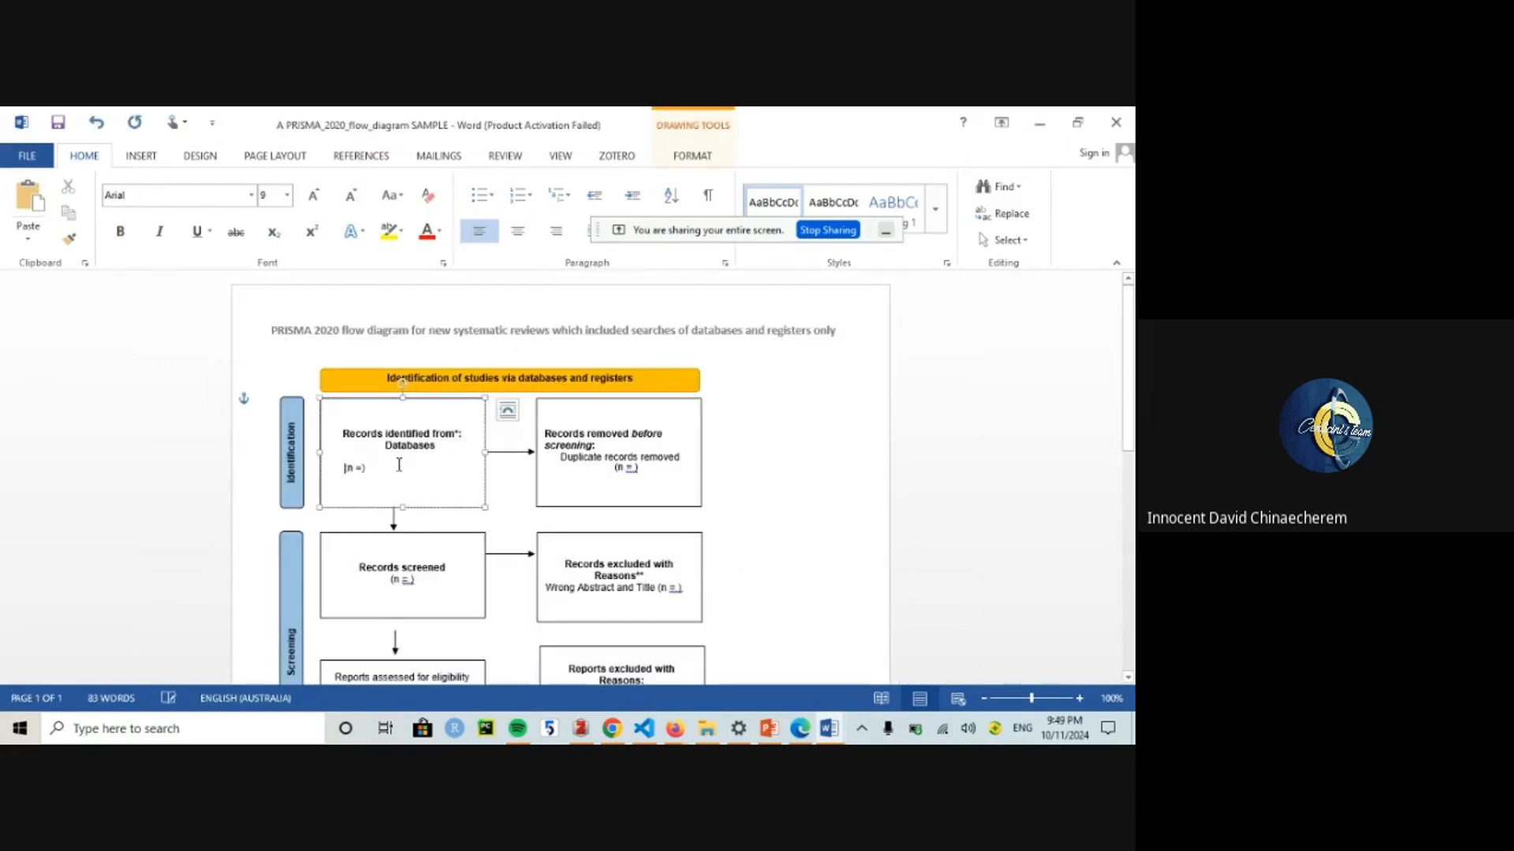
{"action": "type", "text": "Pubmed"}
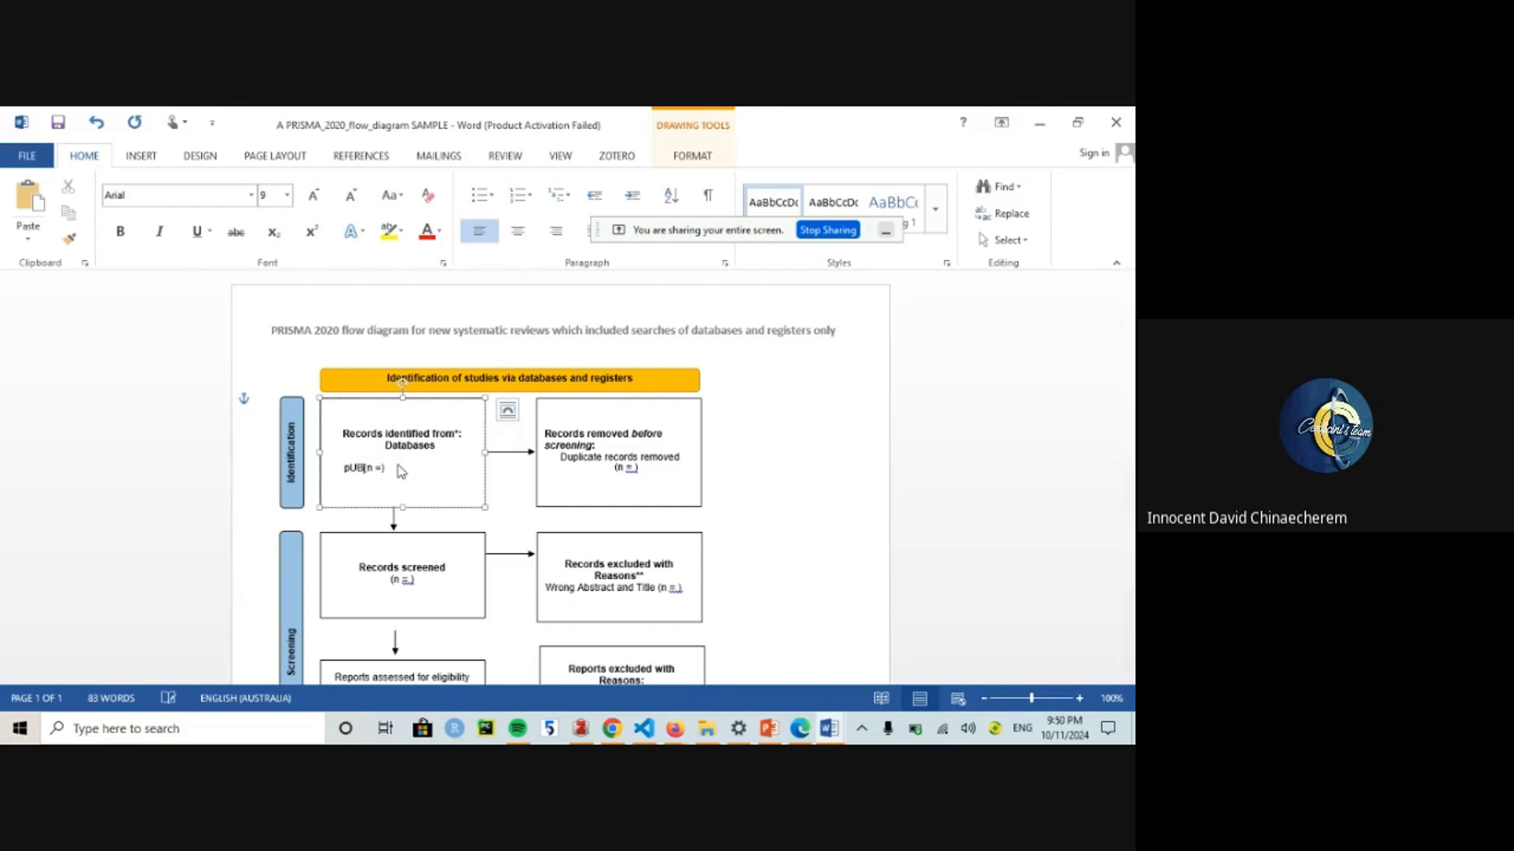
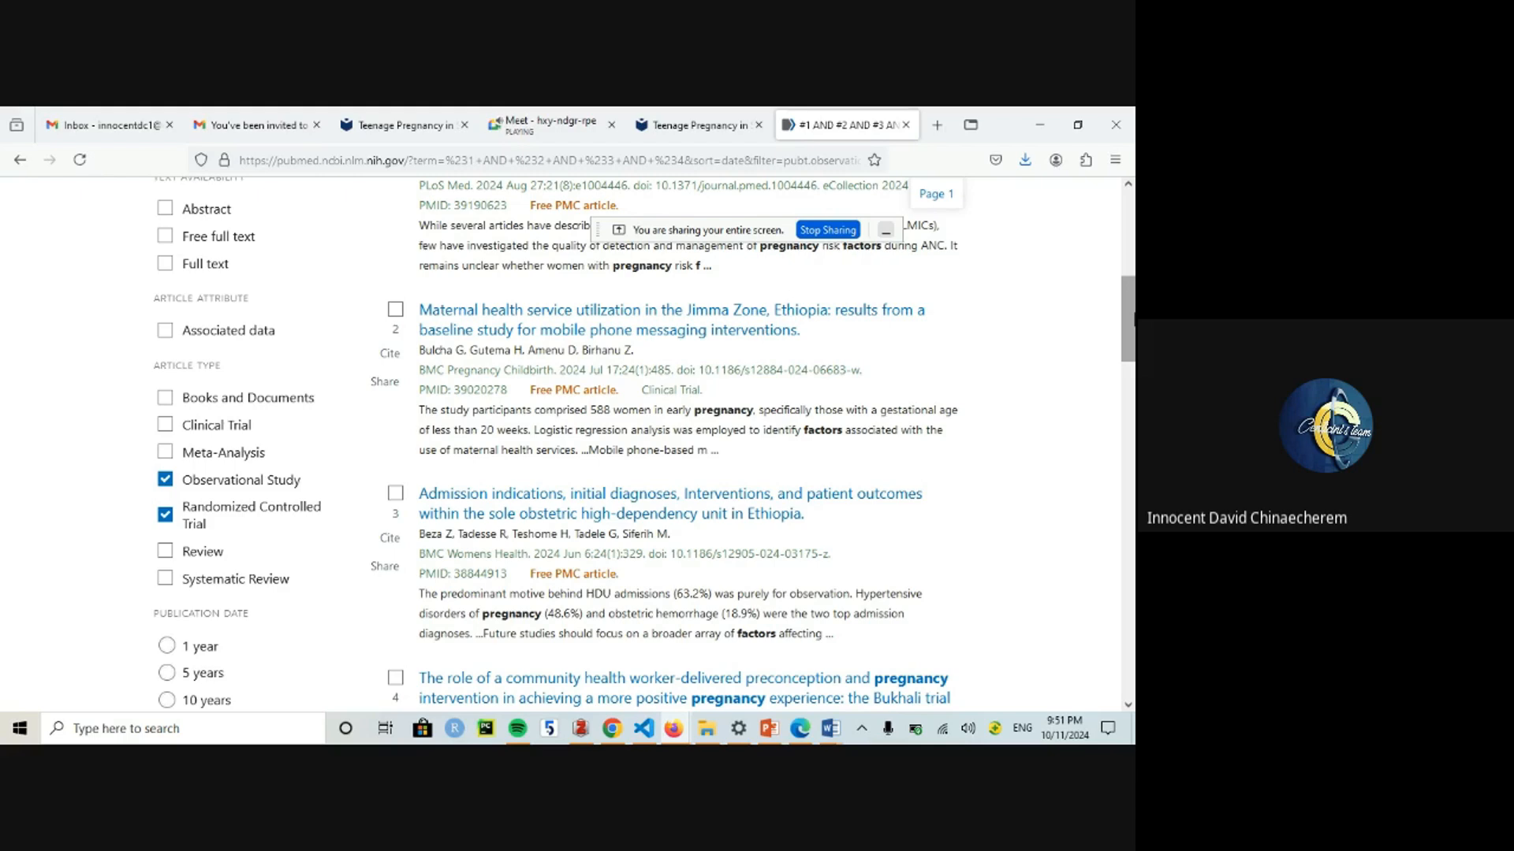
{"action": "mouse_move", "coordinate": [1134, 319]}
{"action": "left_mouse_down"}
{"action": "mouse_move", "coordinate": [1134, 473]}
{"action": "mouse_move", "coordinate": [1135, 311]}
{"action": "left_mouse_up"}
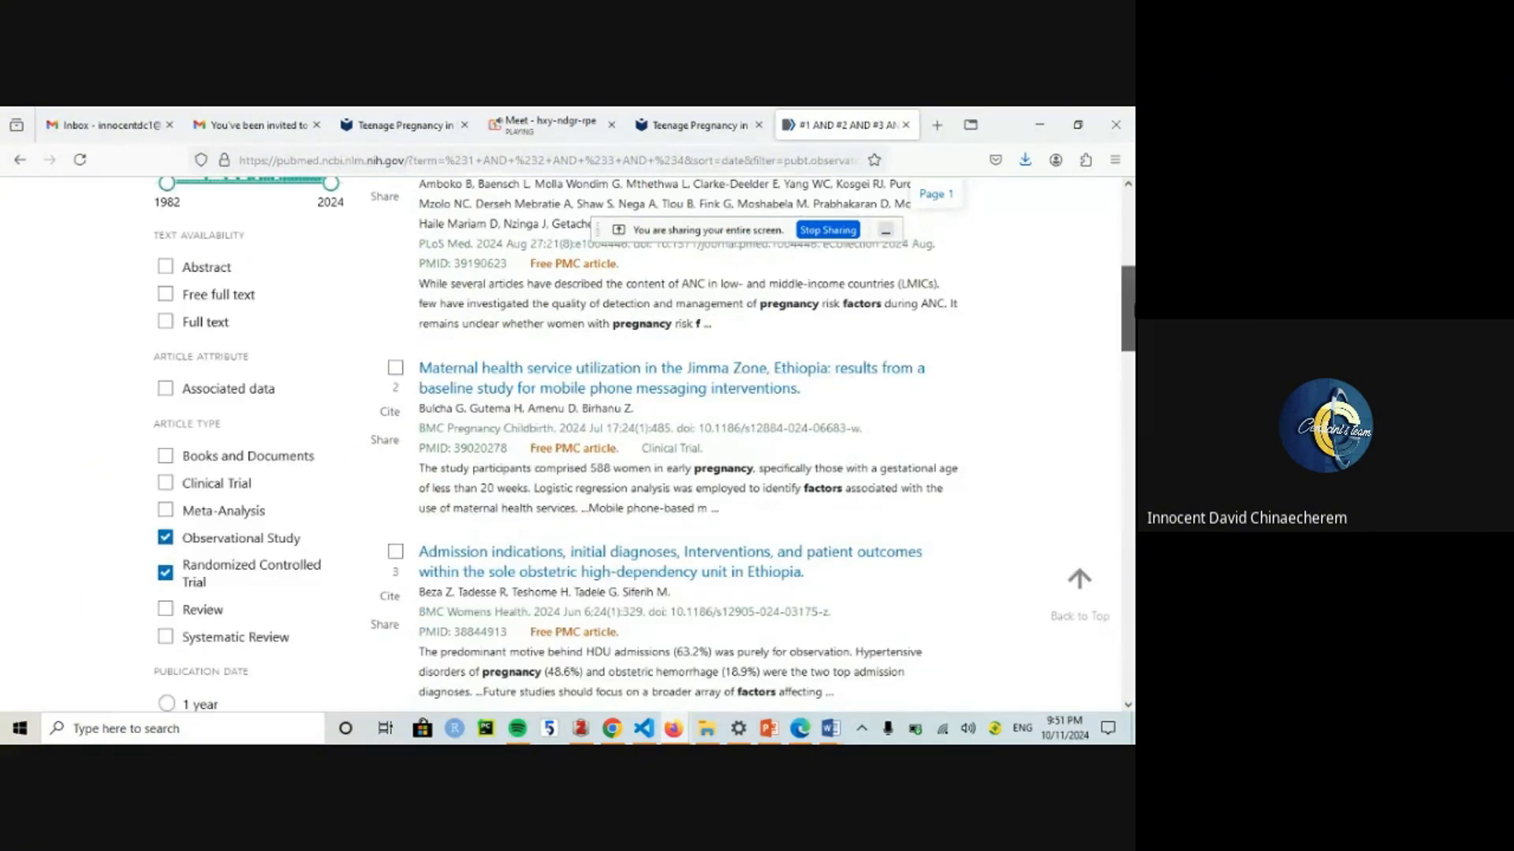
{"action": "left_click", "coordinate": [1079, 580]}
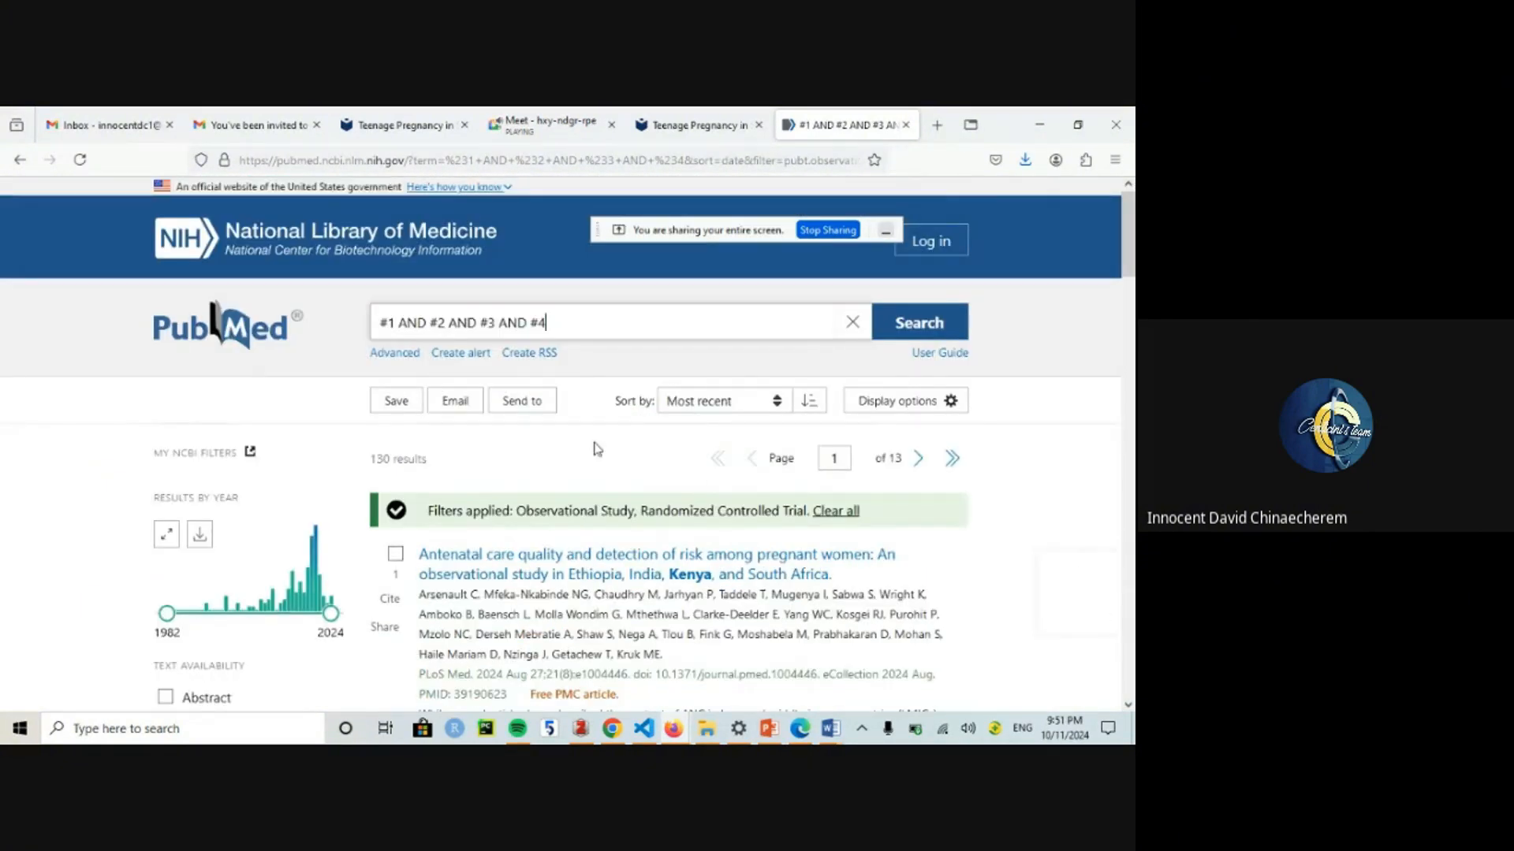
{"action": "left_click", "coordinate": [679, 112]}
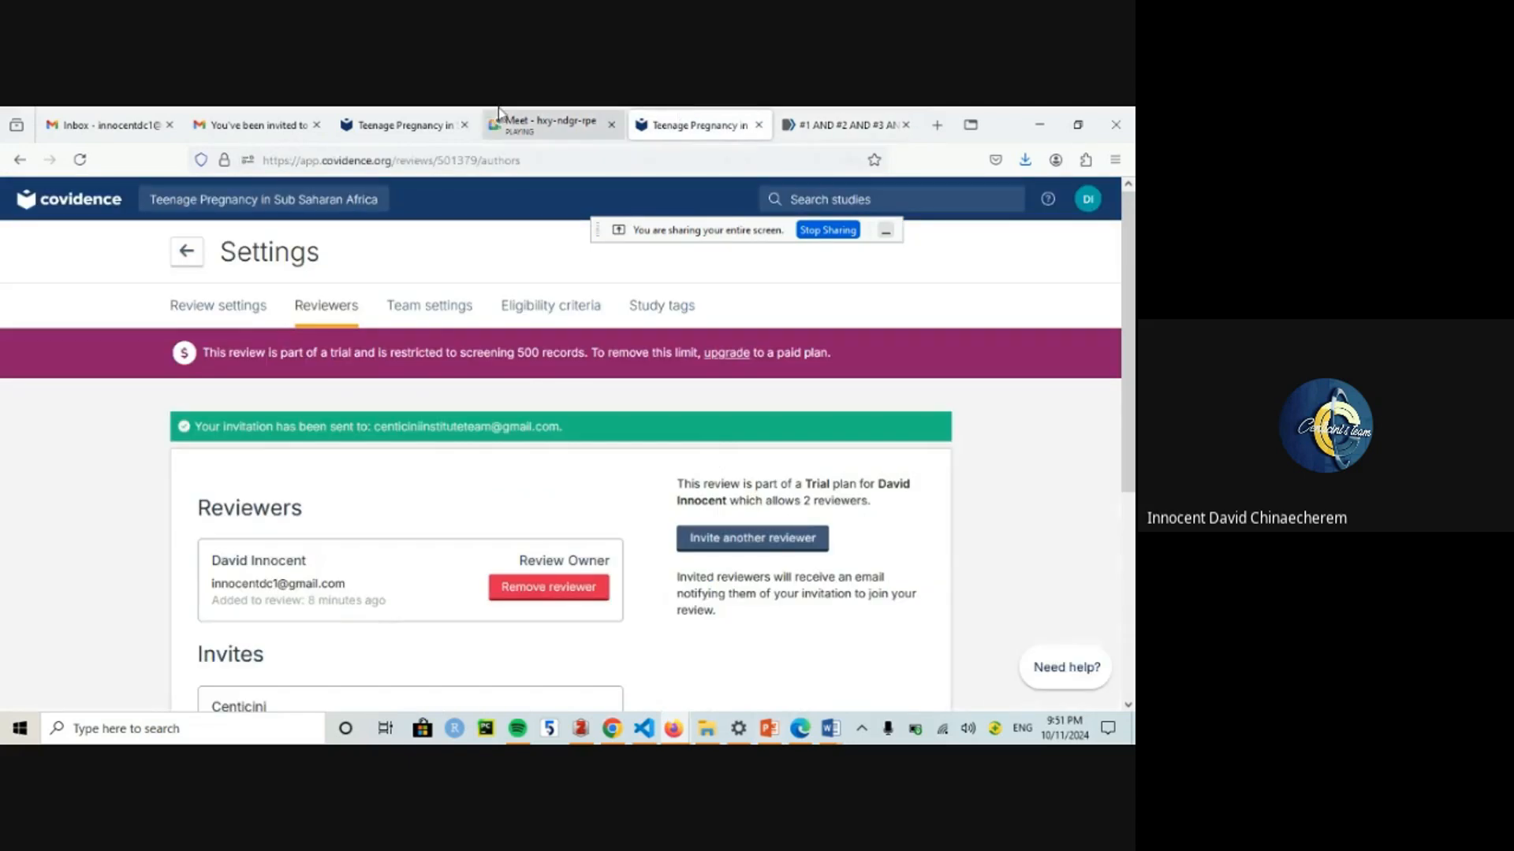
{"action": "left_click", "coordinate": [400, 110]}
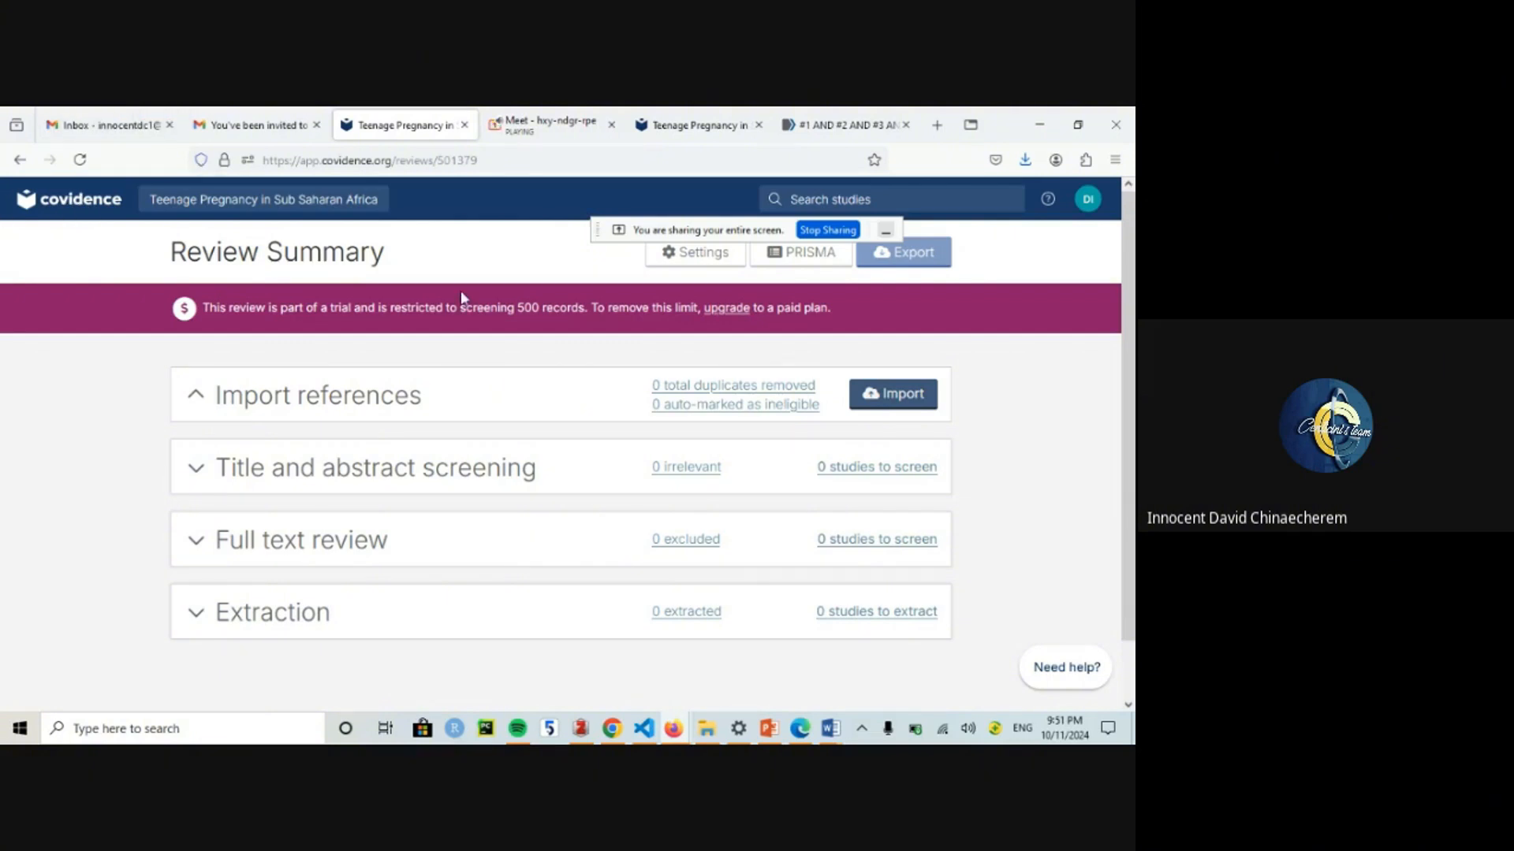
{"action": "left_click_drag", "start_coordinate": [695, 230], "coordinate": [884, 161]}
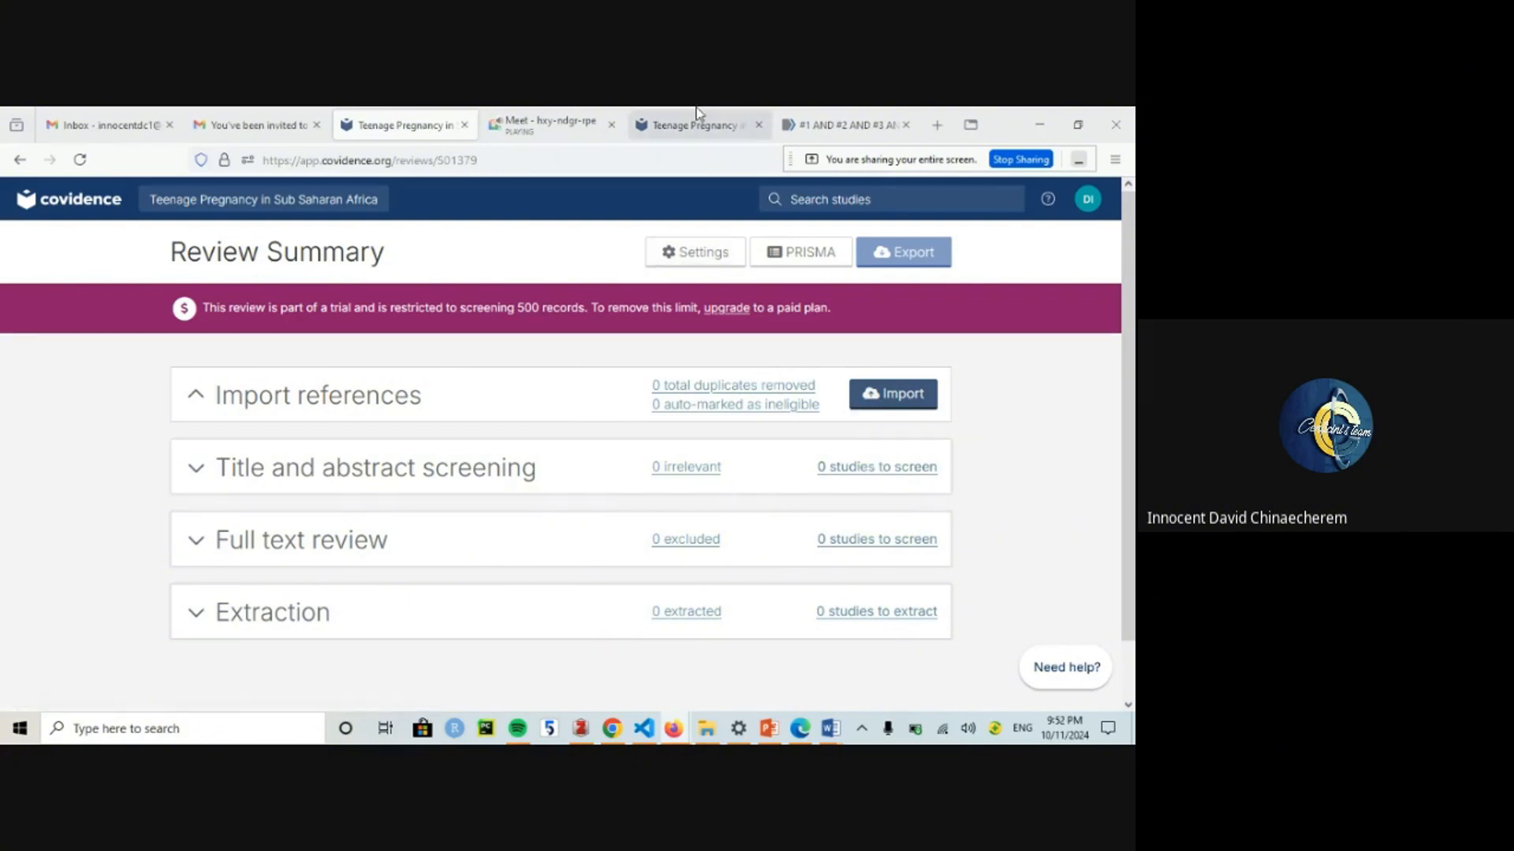
{"action": "left_click", "coordinate": [846, 107]}
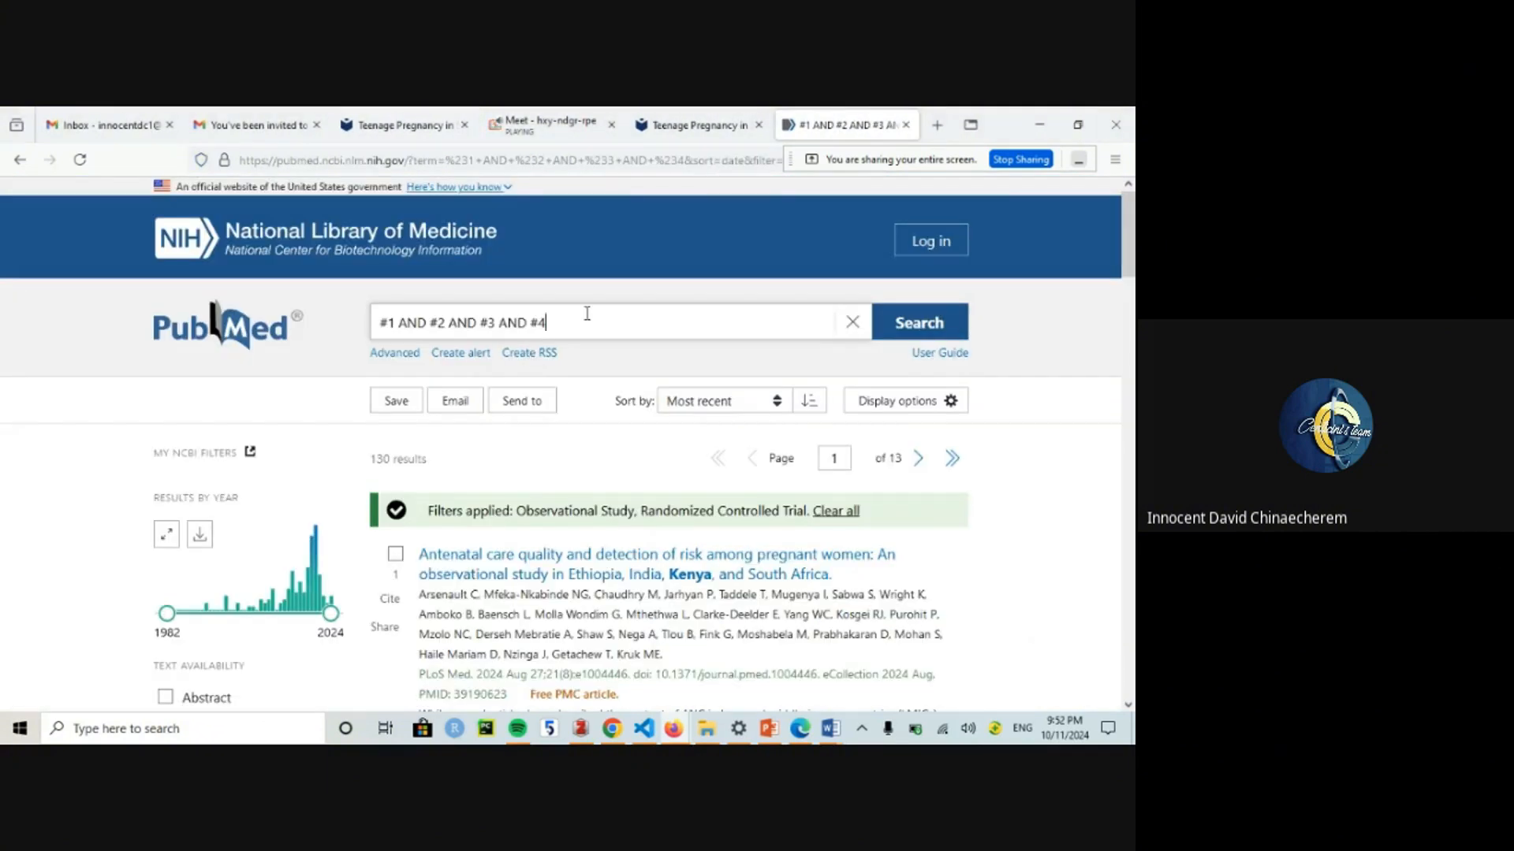
Step: Set PubMed's citation saving to All results, then enter 'Google Scholar' in a new browser tab
{"action": "left_click", "coordinate": [390, 405]}
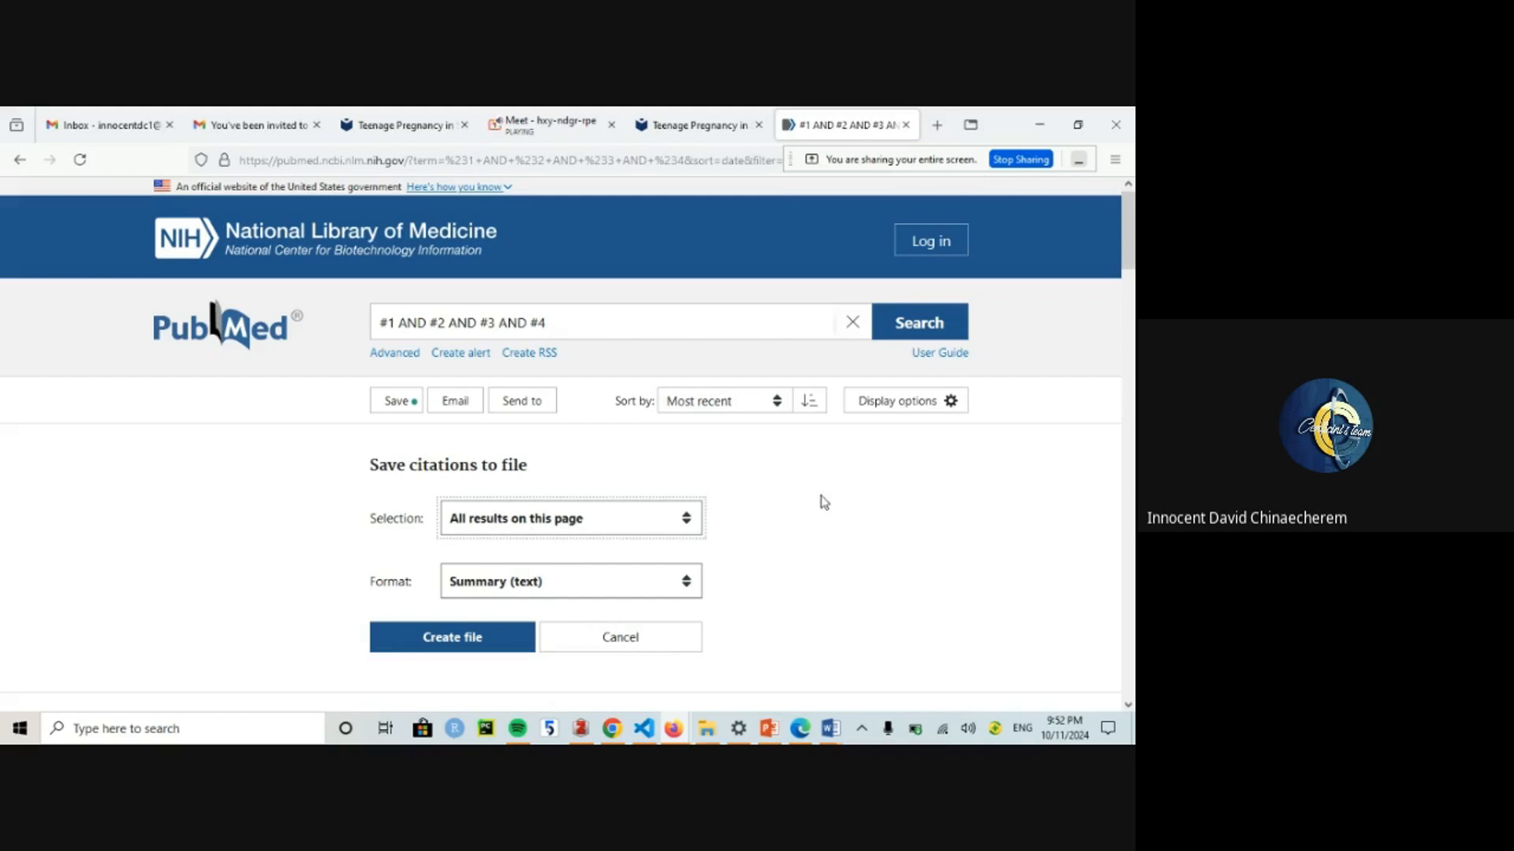
{"action": "left_click_drag", "start_coordinate": [1133, 281], "coordinate": [1133, 462]}
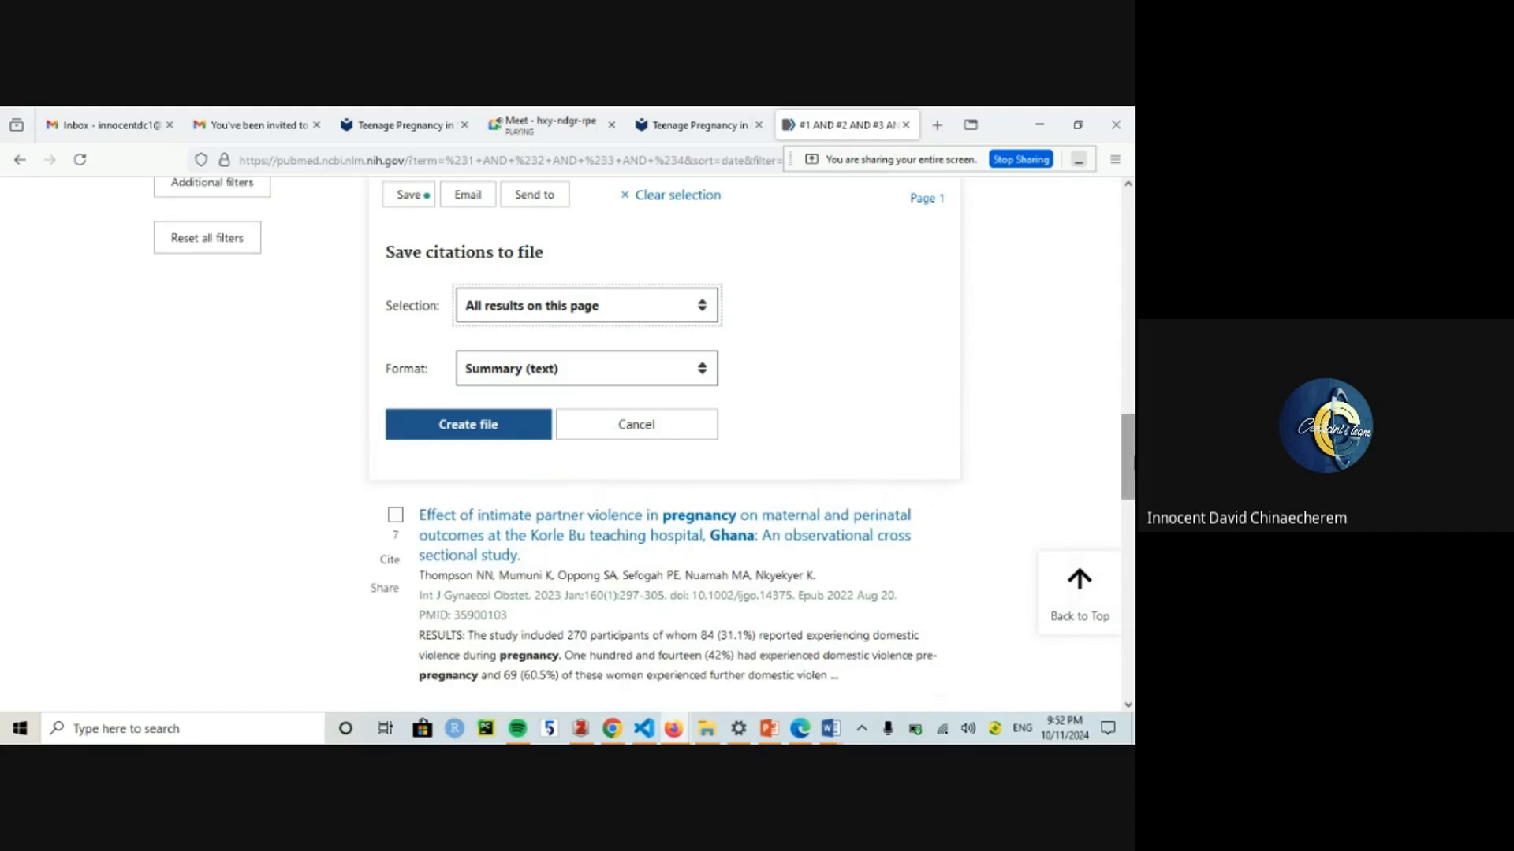
{"action": "left_click", "coordinate": [549, 313]}
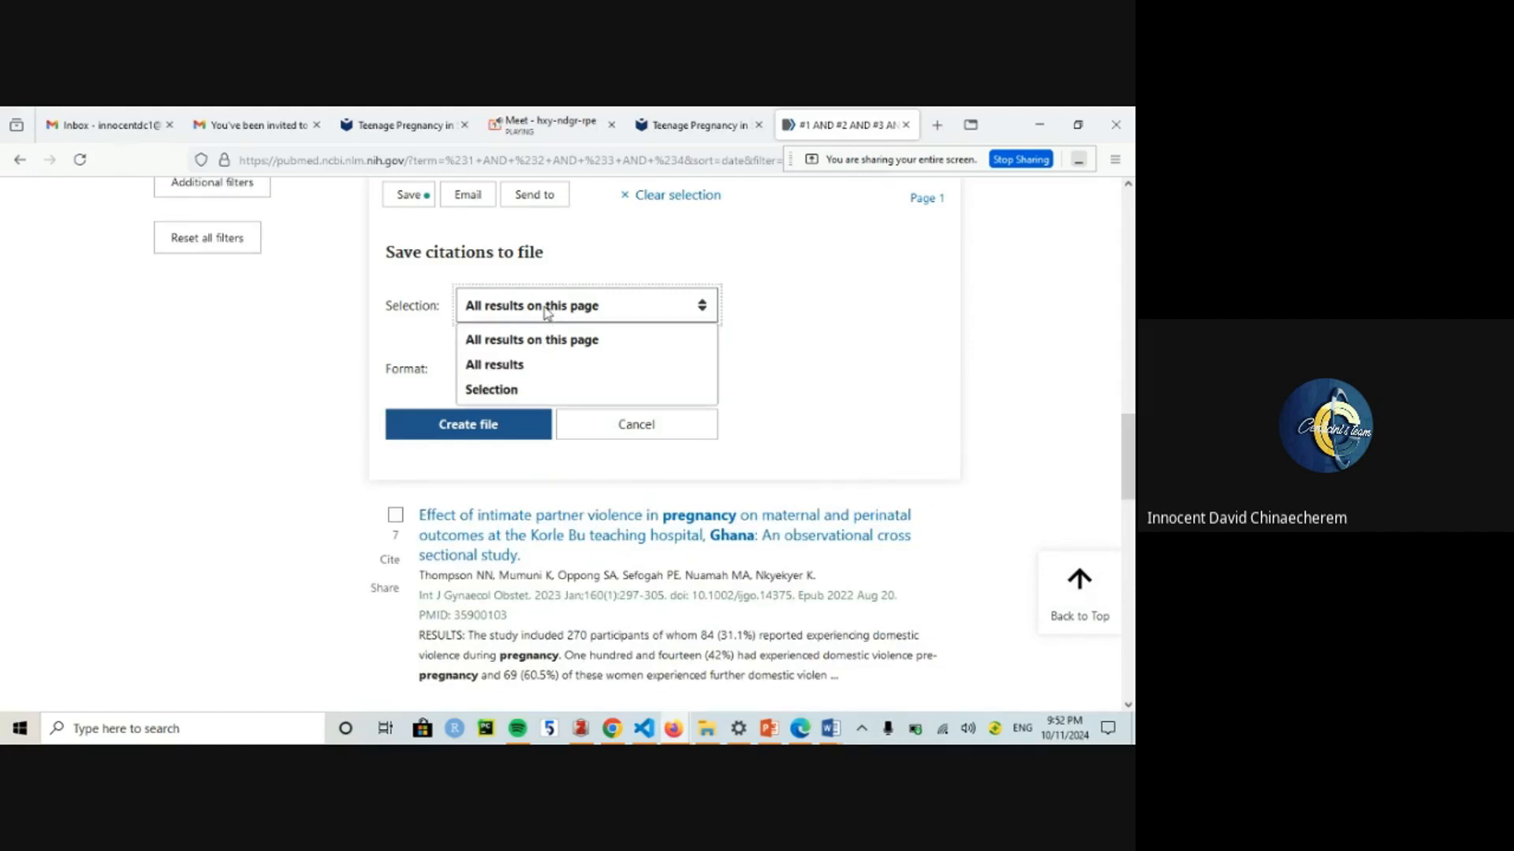
{"action": "left_click", "coordinate": [511, 366]}
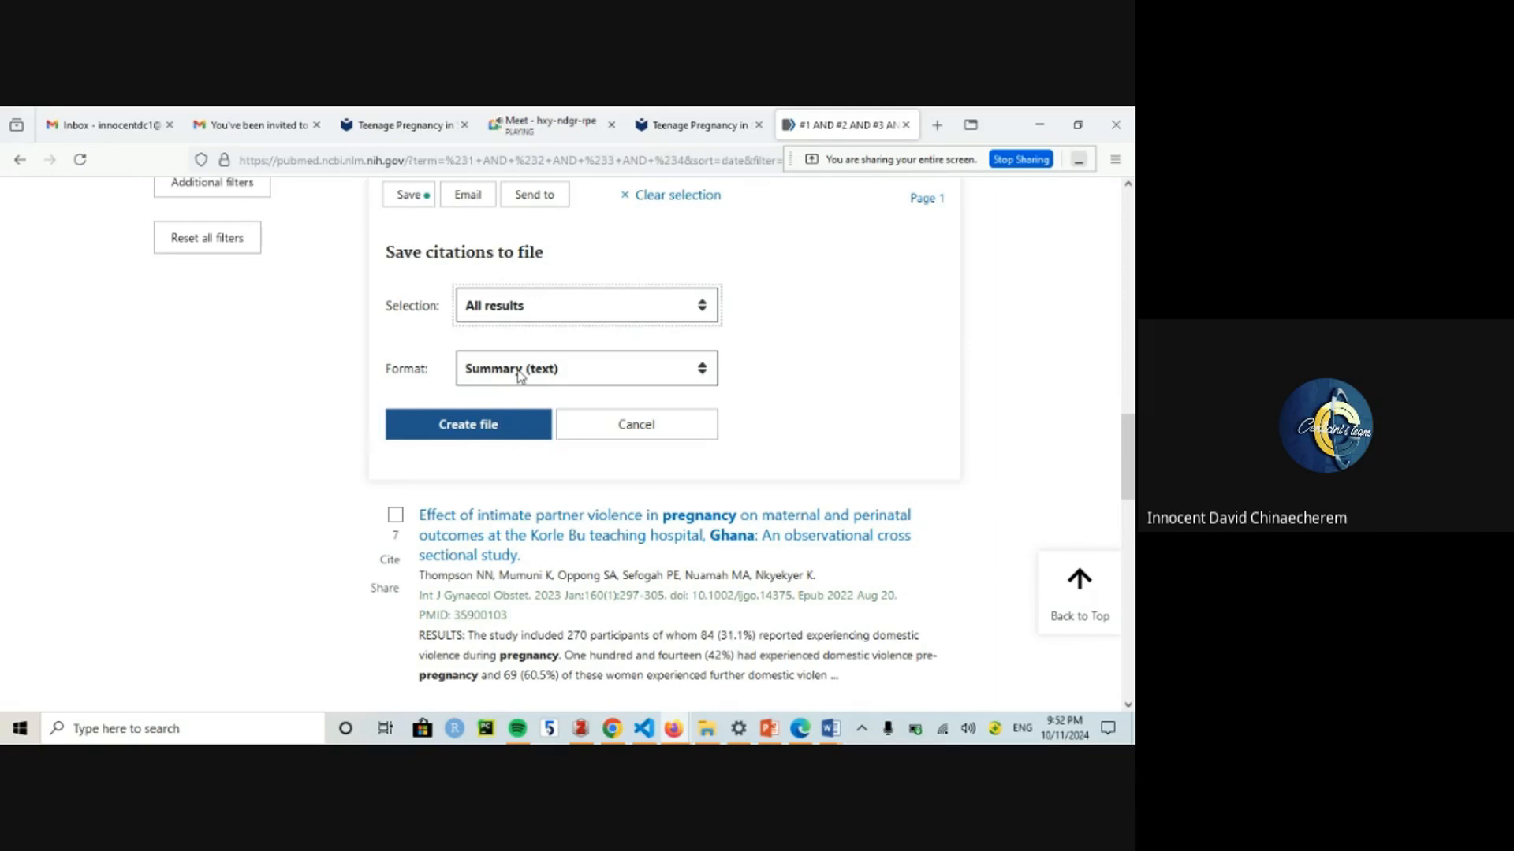
{"action": "left_click", "coordinate": [520, 376]}
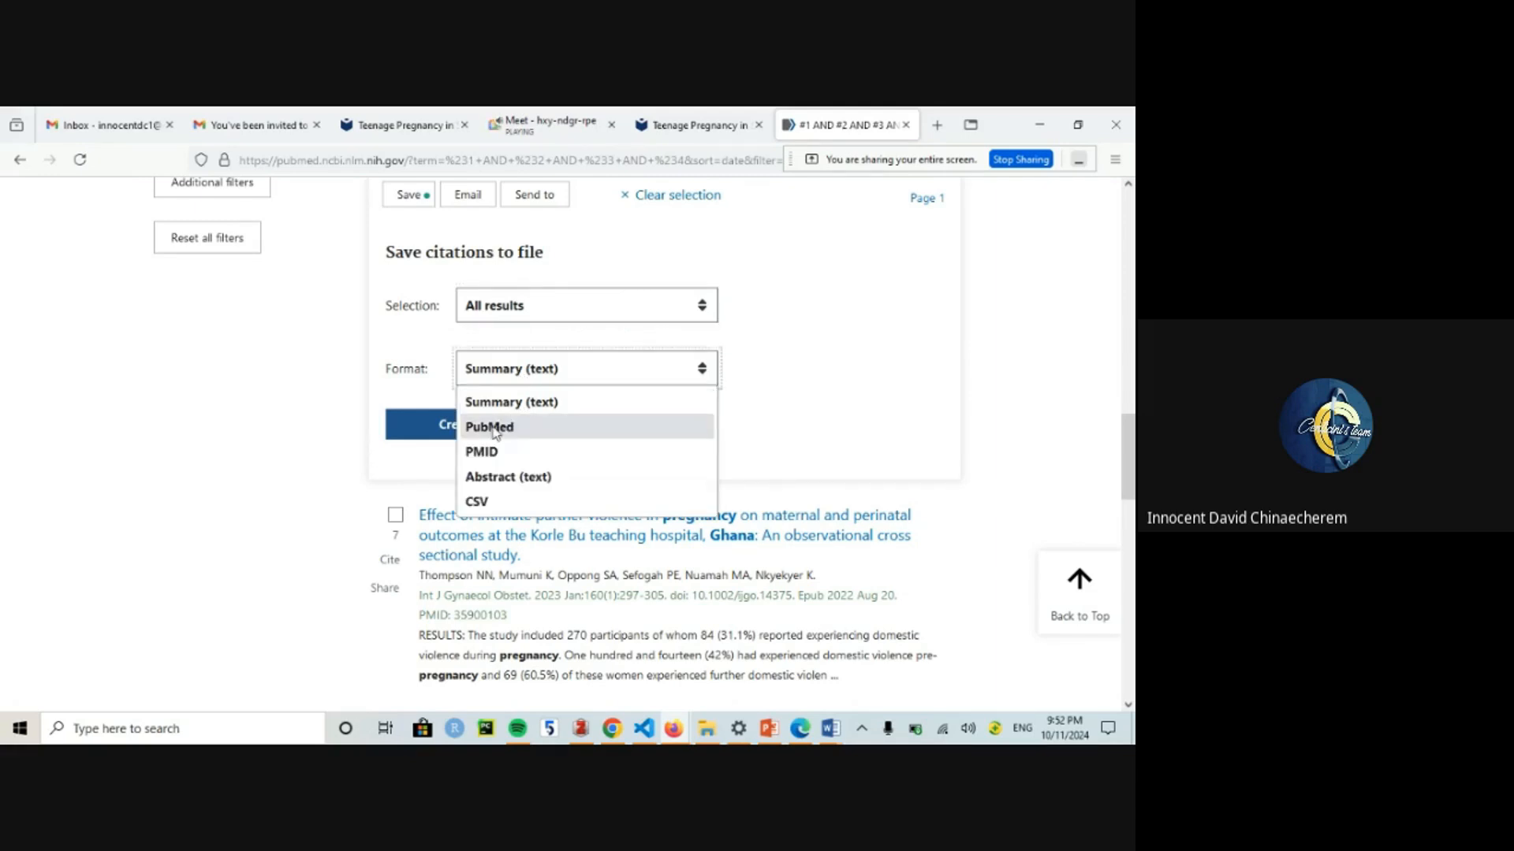
{"action": "left_click", "coordinate": [940, 124]}
{"action": "type", "text": "Goog"}
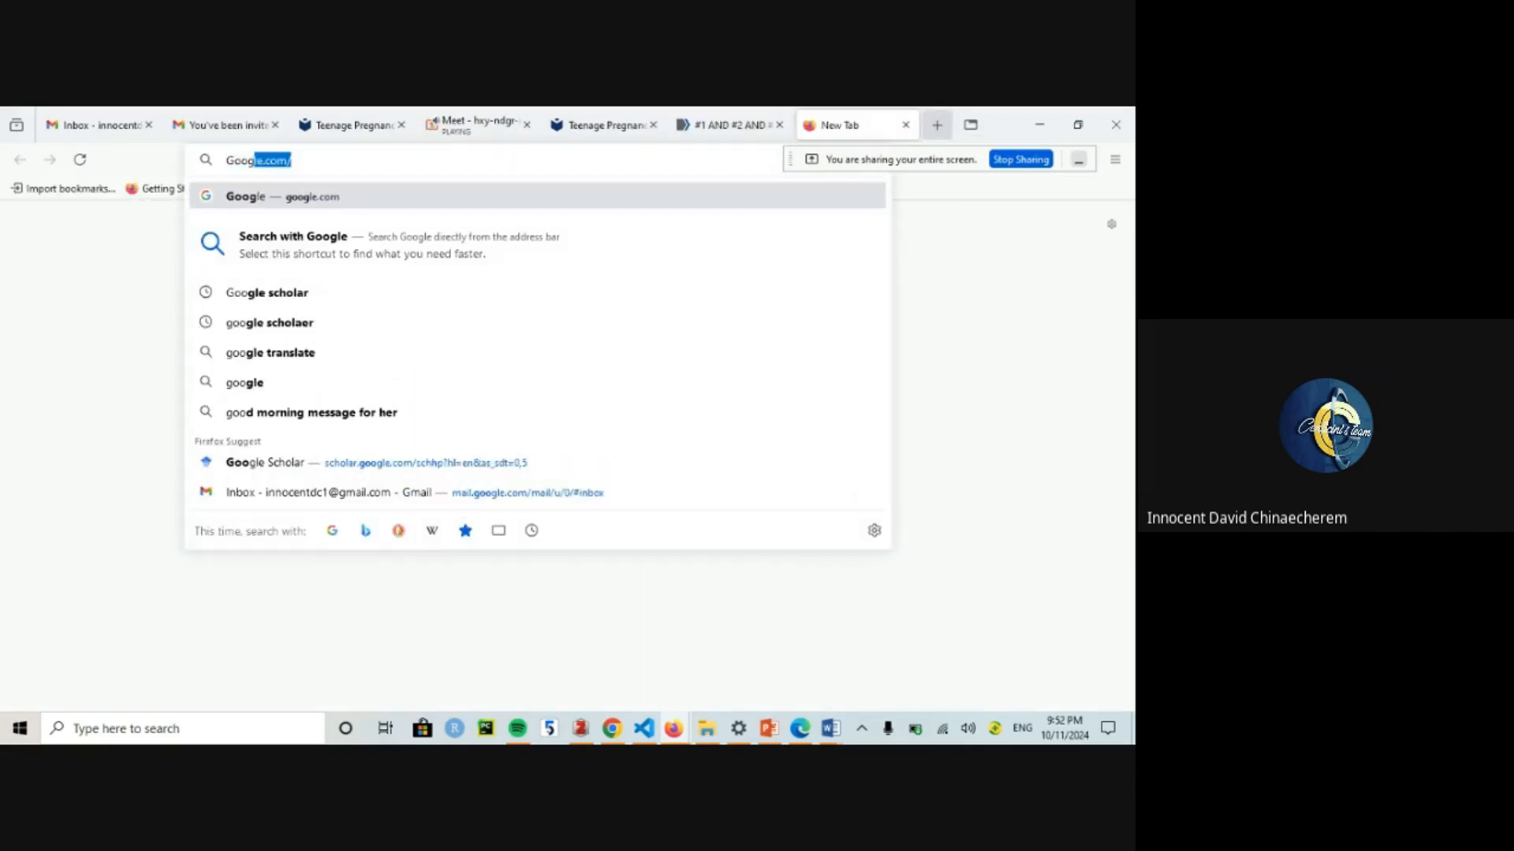
{"action": "type", "text": "le Scholar"}
Step: Open Google Scholar and search for 'Teenage Pregnancy'
{"action": "key", "text": "Return"}
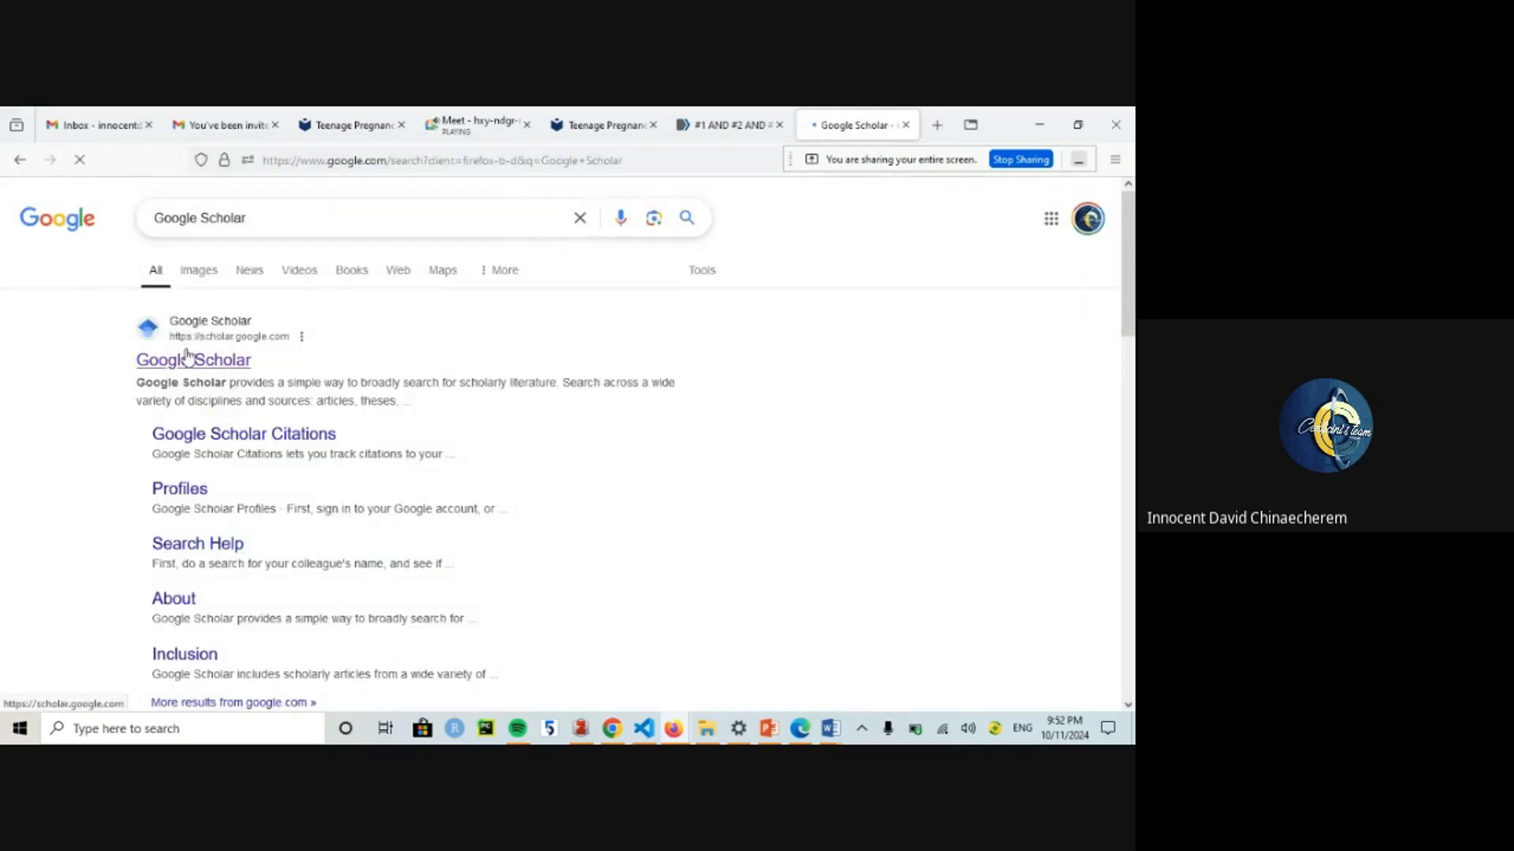
{"action": "left_click", "coordinate": [191, 359]}
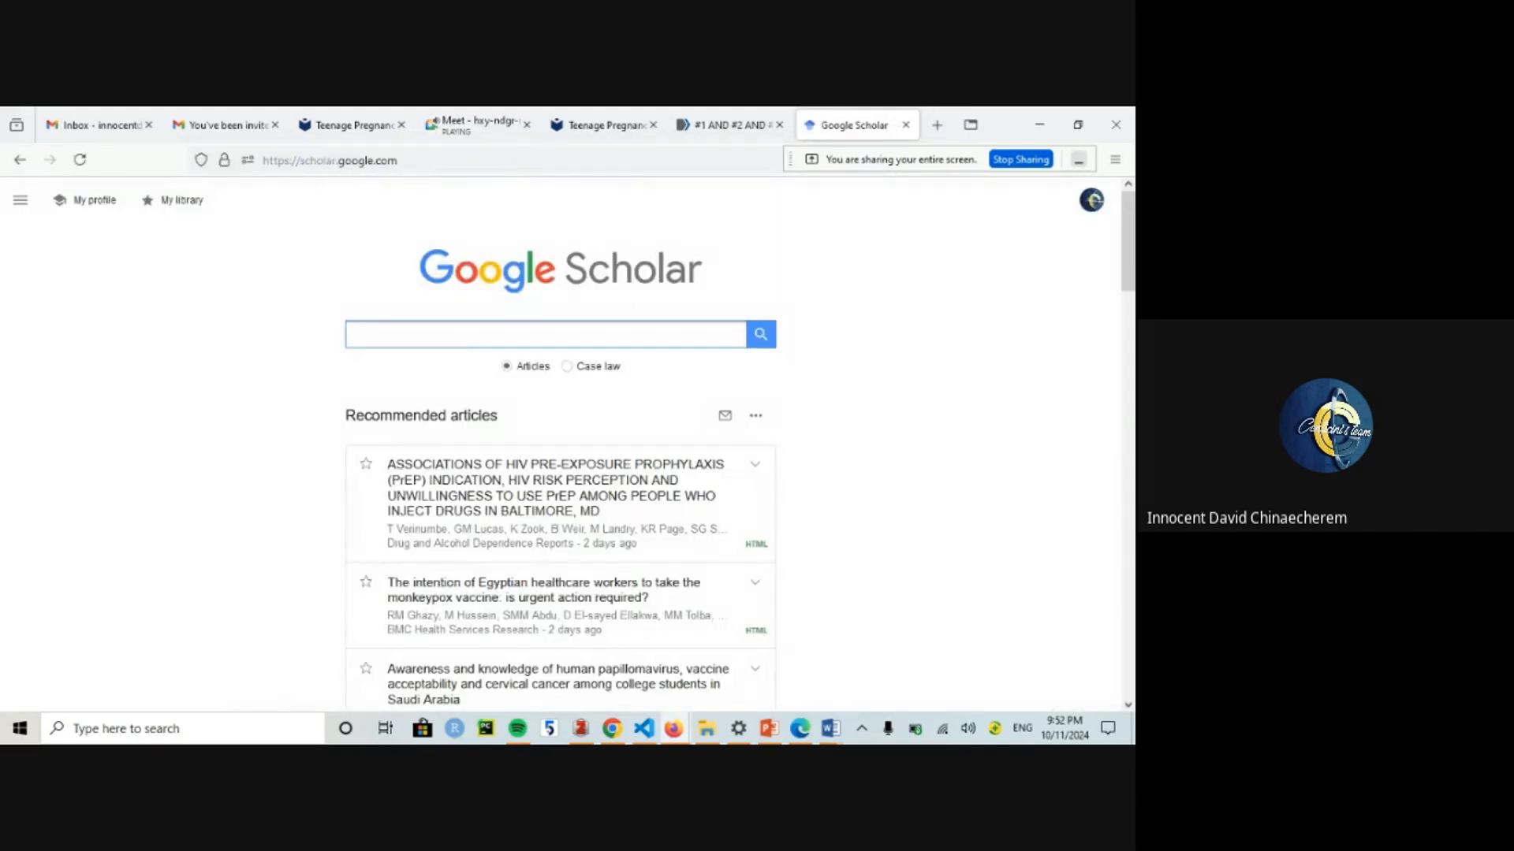
{"action": "type", "text": "Tre"}
{"action": "key", "text": "BackSpace"}
{"action": "key", "text": "BackSpace"}
{"action": "type", "text": "eenage Pregnancy"}
{"action": "key", "text": "Return"}
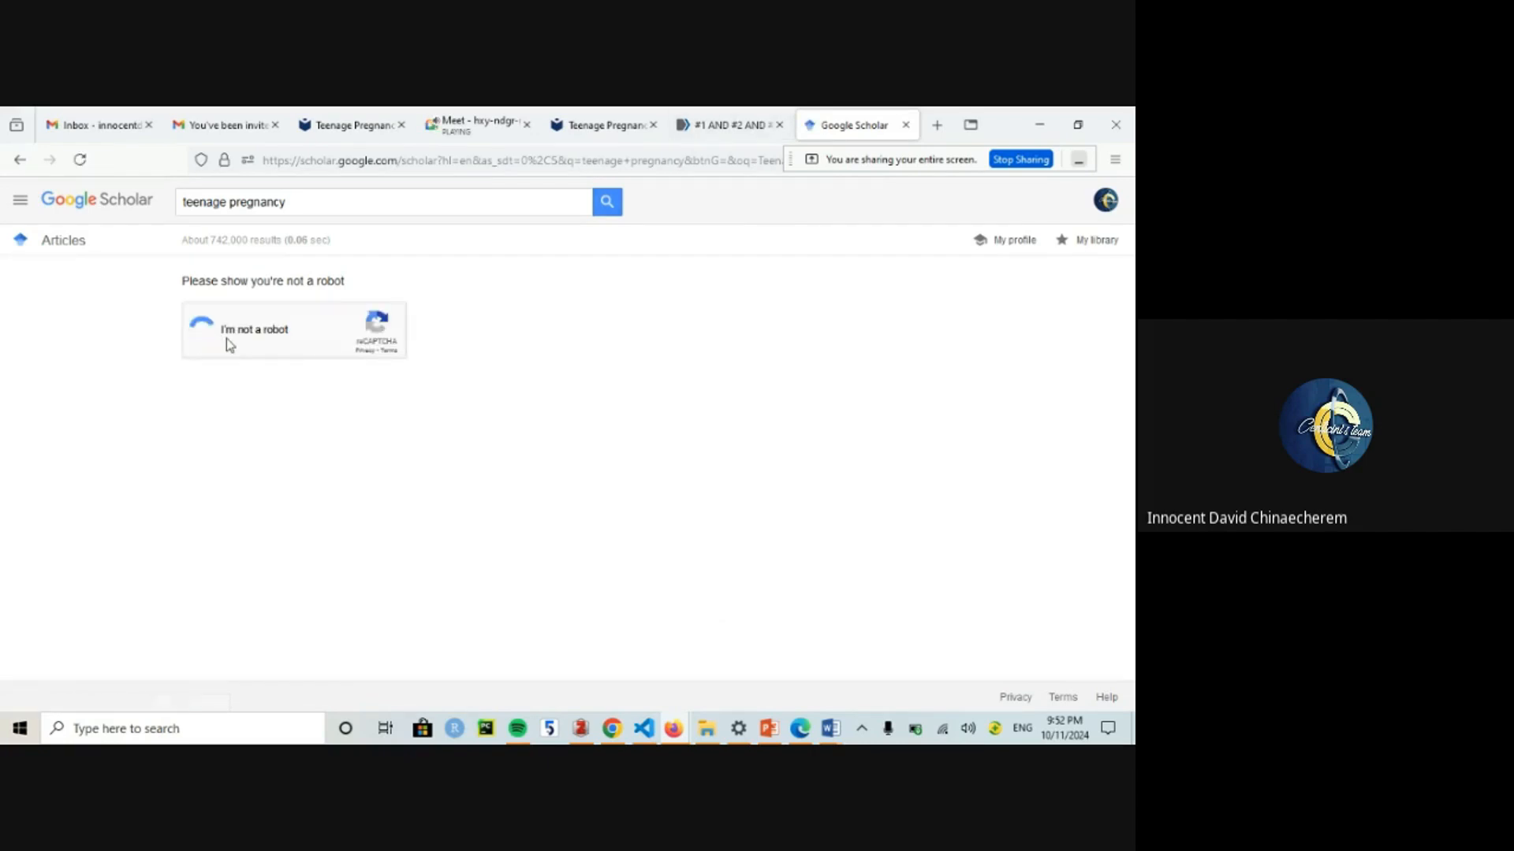
Step: Pass the reCAPTCHA by selecting the motorcycle squares to reach the results
{"action": "left_click", "coordinate": [254, 346]}
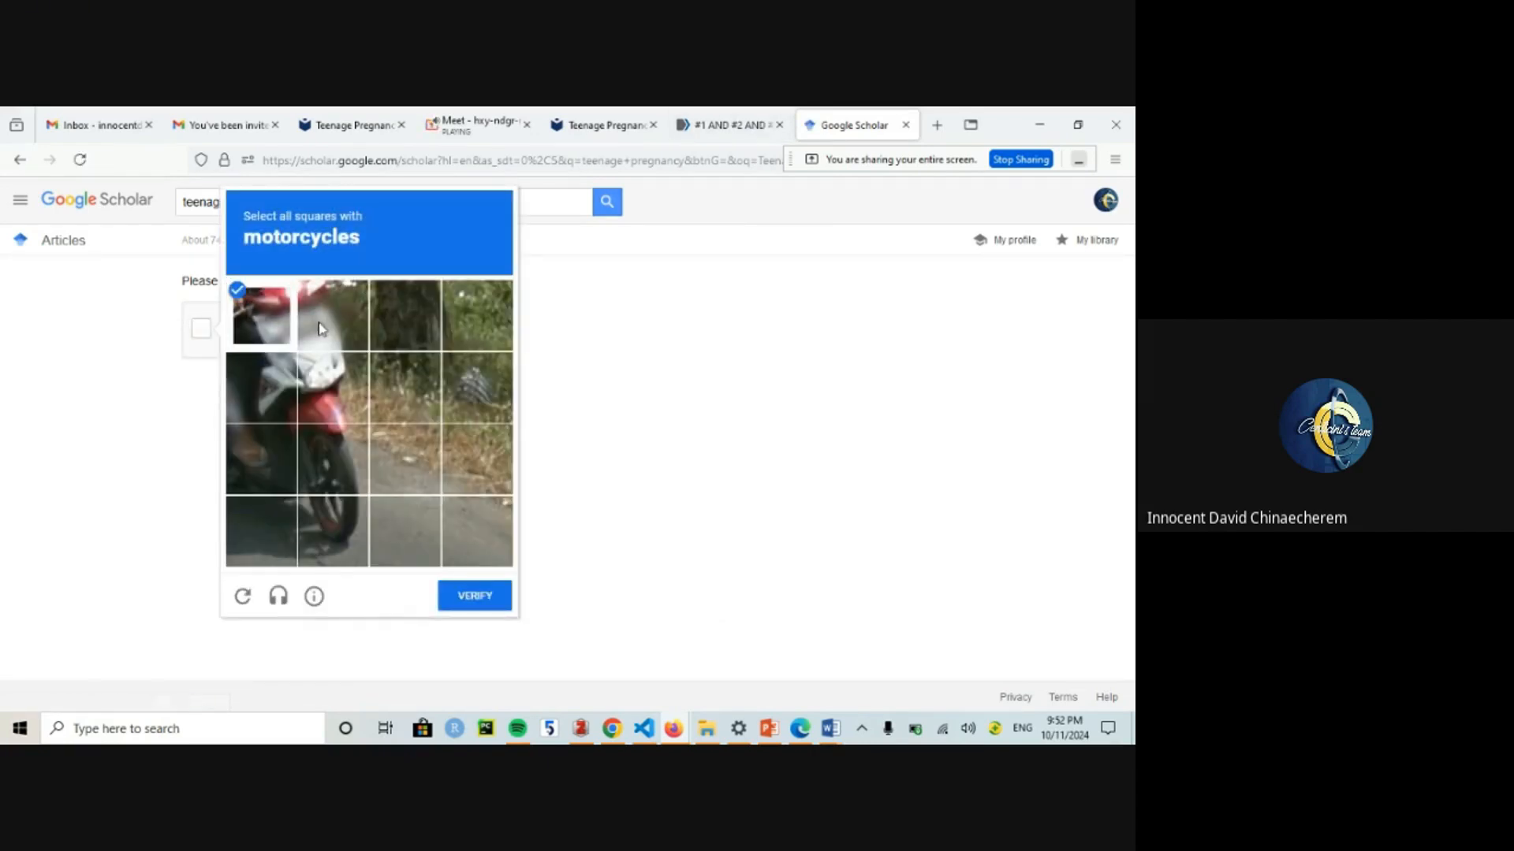
{"action": "left_click", "coordinate": [340, 399]}
{"action": "left_click", "coordinate": [249, 380]}
{"action": "left_click", "coordinate": [332, 316]}
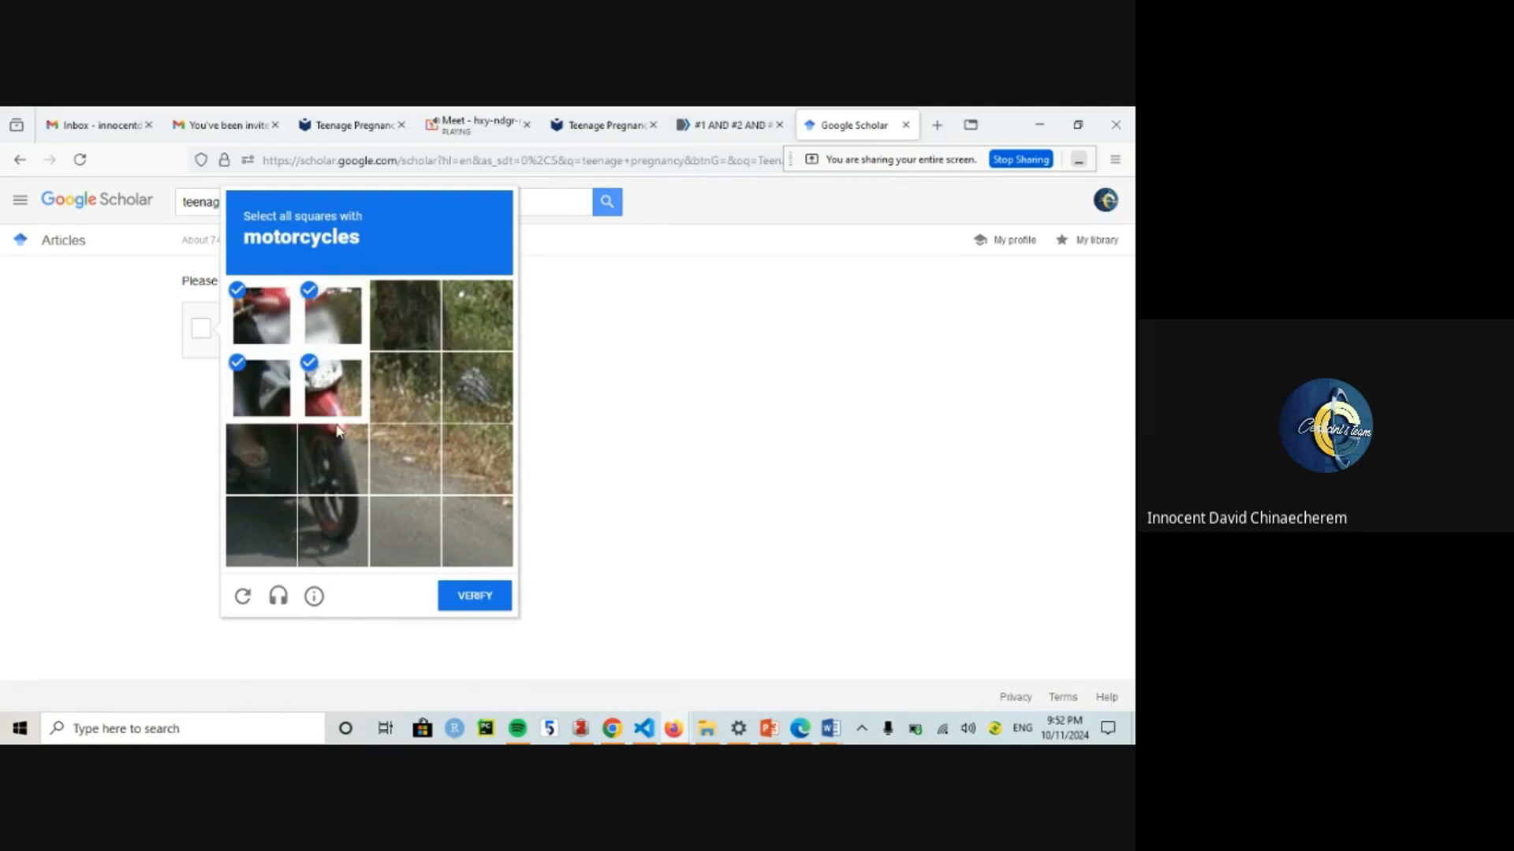
{"action": "left_click", "coordinate": [335, 457]}
{"action": "left_click", "coordinate": [247, 460]}
{"action": "left_click", "coordinate": [268, 527]}
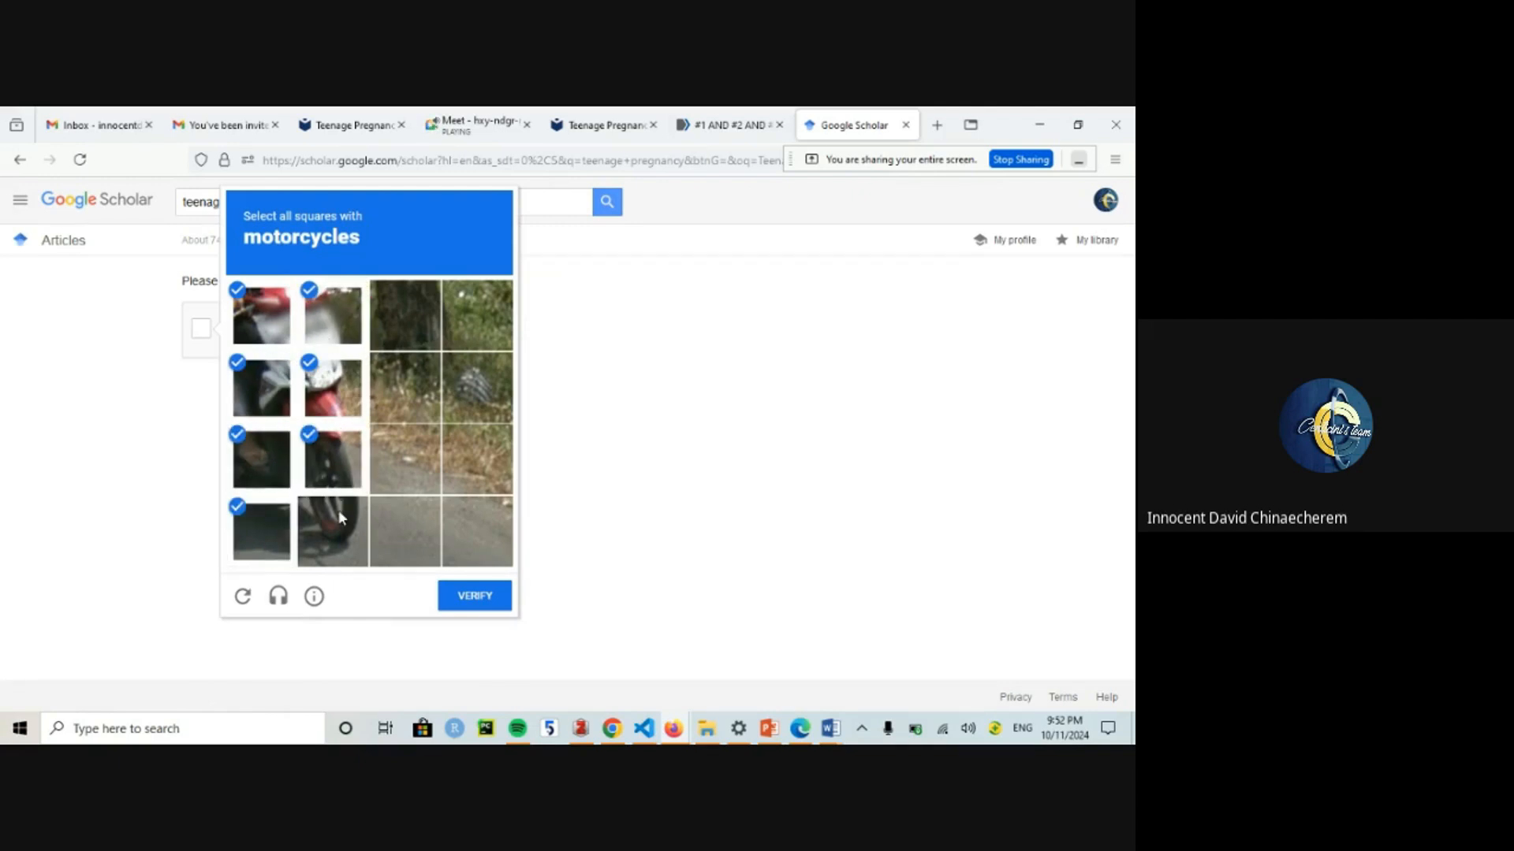
{"action": "left_click", "coordinate": [332, 530]}
{"action": "left_click", "coordinate": [474, 595]}
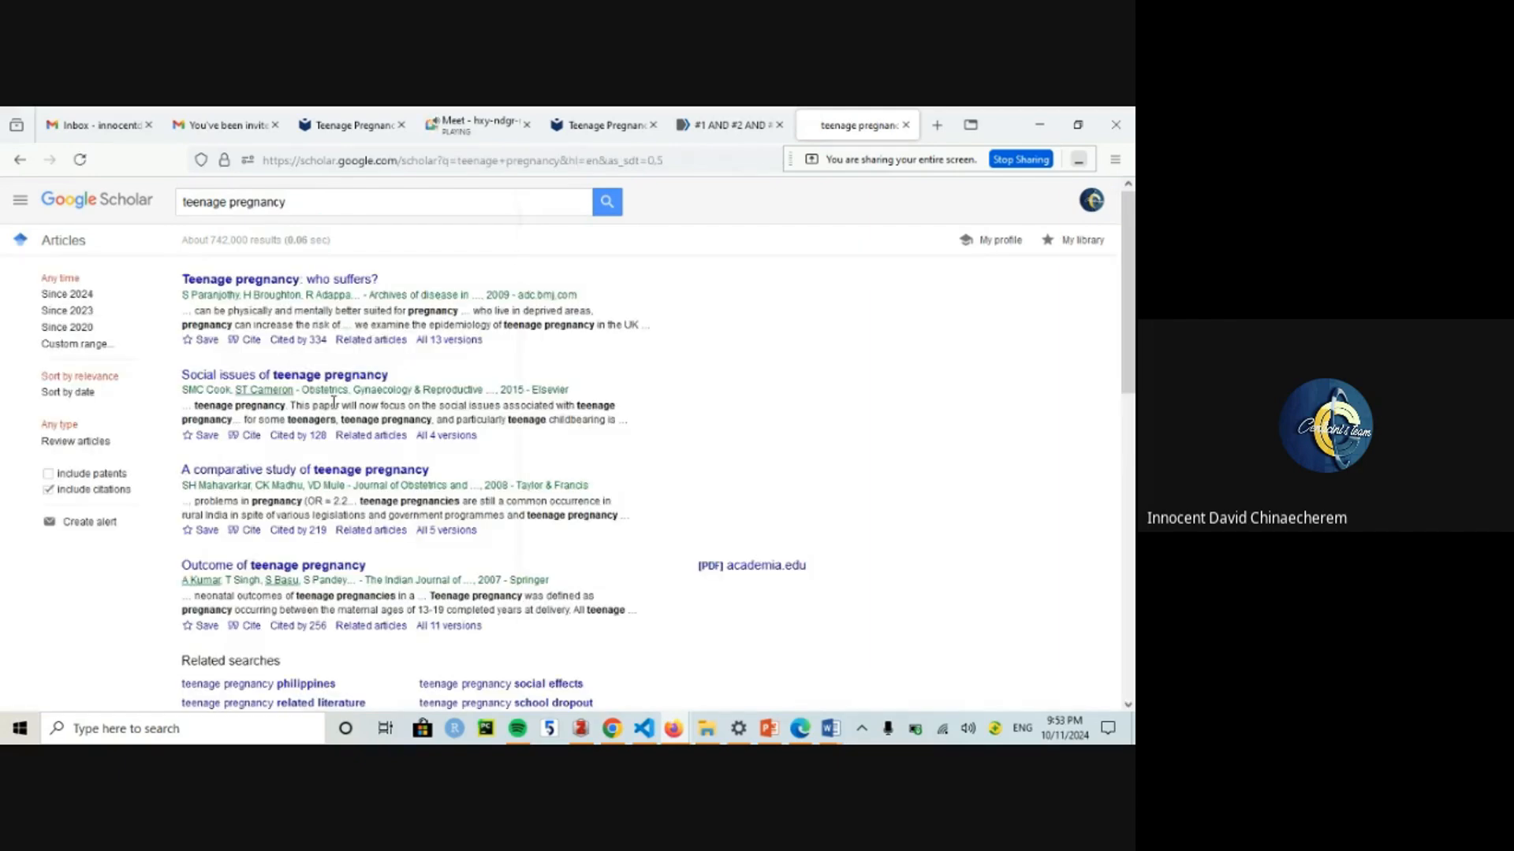
Step: Save the first result to the library under a new 'Teenage Pregnancy' label
{"action": "left_click", "coordinate": [203, 342]}
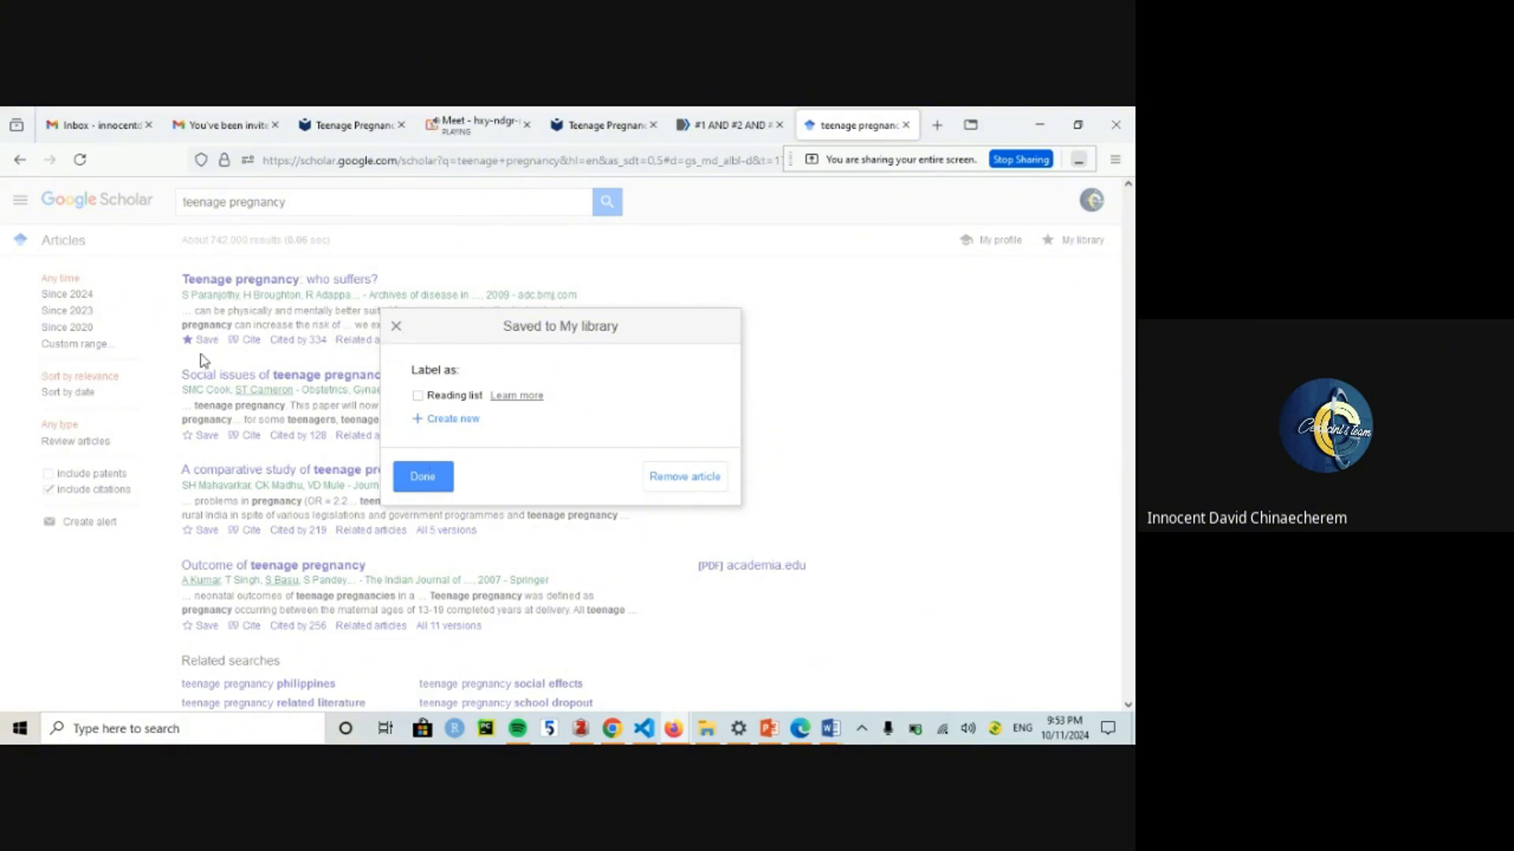
{"action": "left_click", "coordinate": [432, 420]}
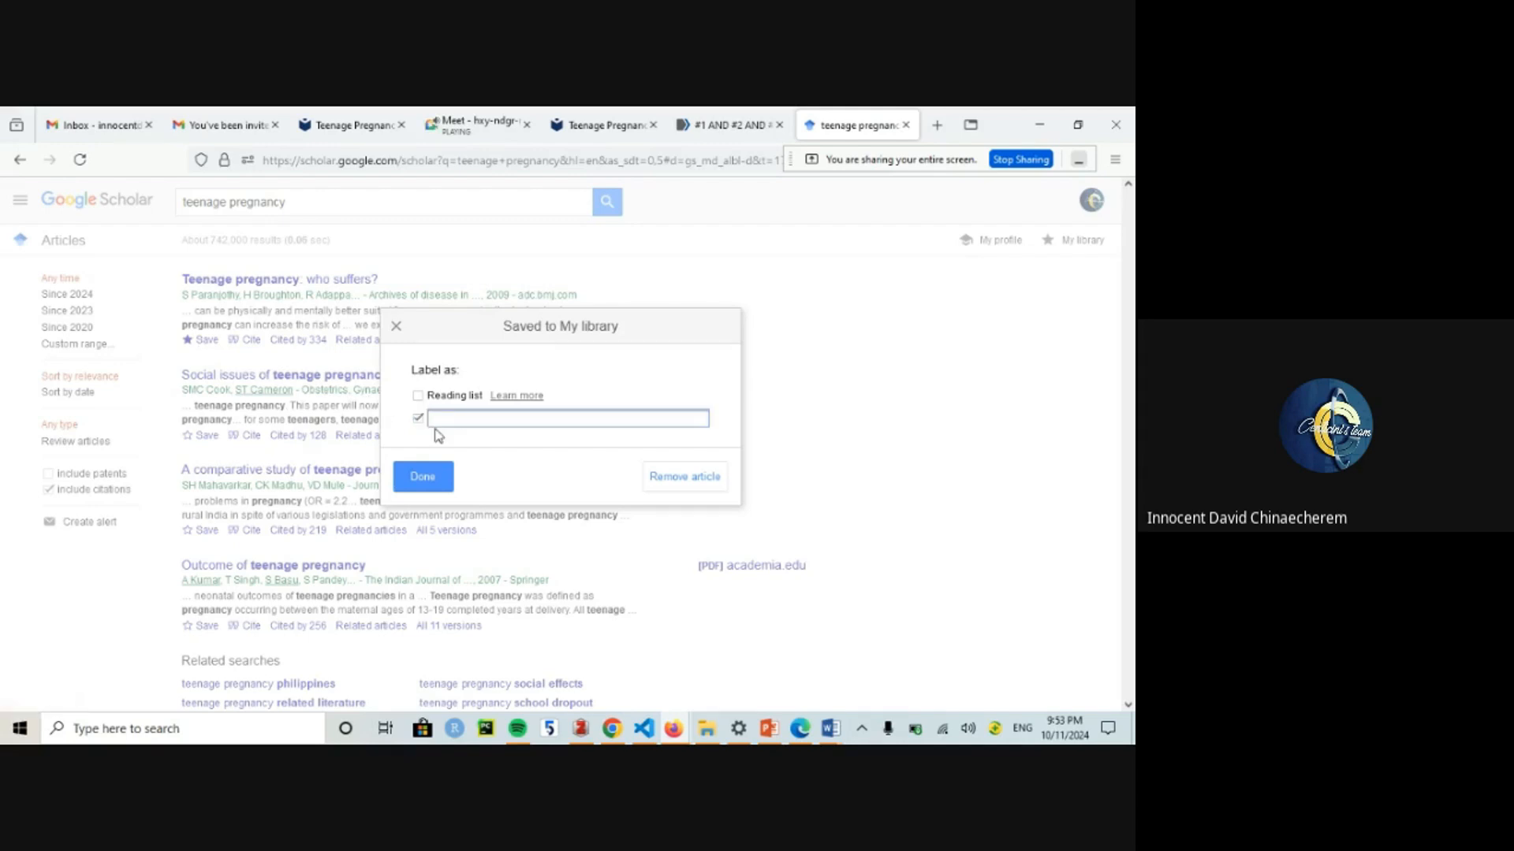
{"action": "type", "text": "Teenage Pregnancy"}
{"action": "key", "text": "Return"}
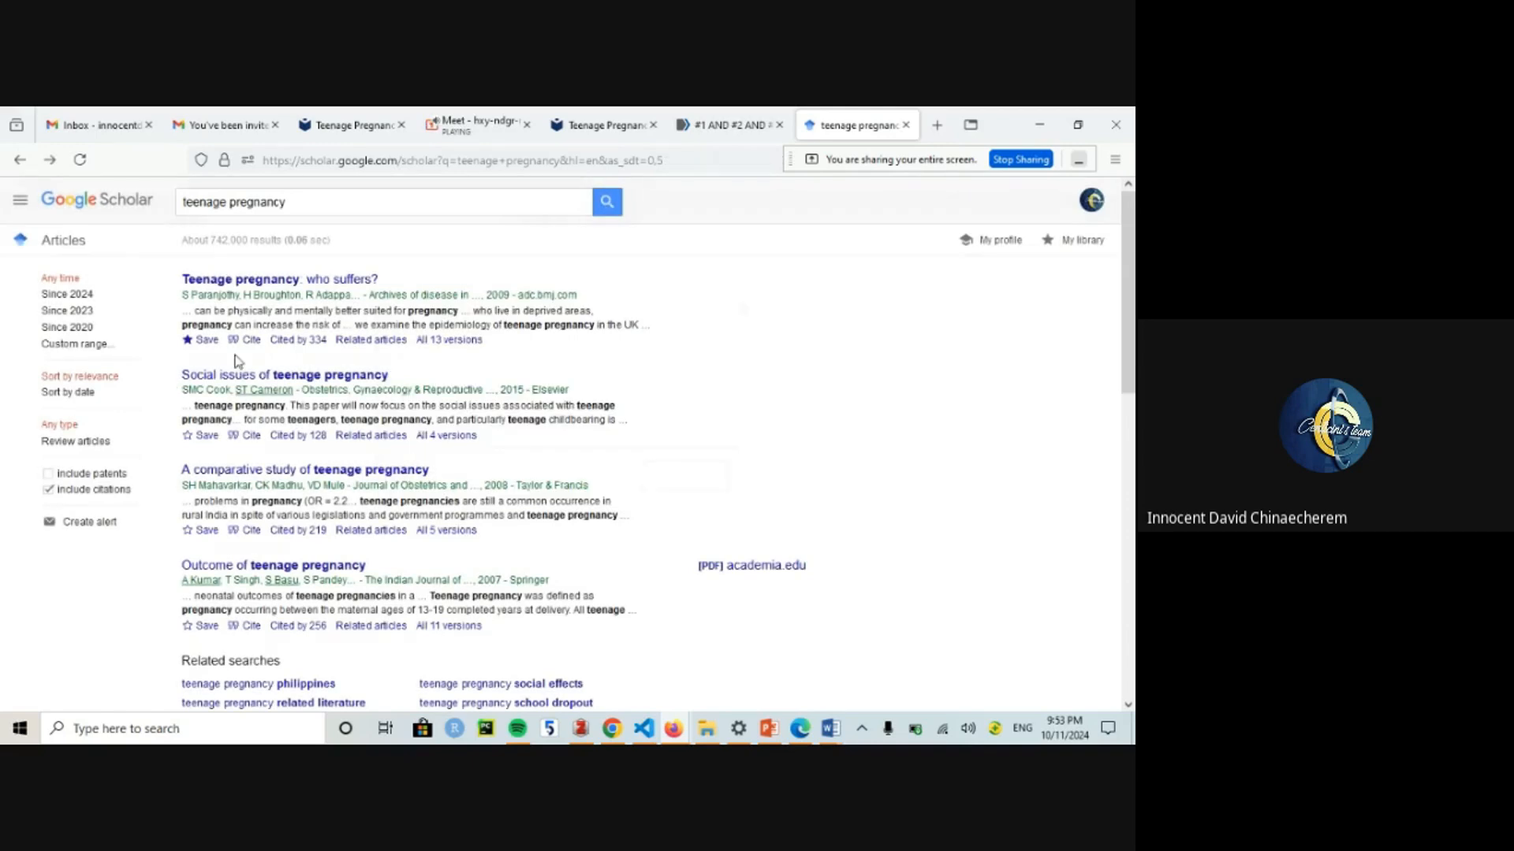
Step: Save the second and third results under the Teenage Pregnancy label
{"action": "left_click", "coordinate": [203, 436]}
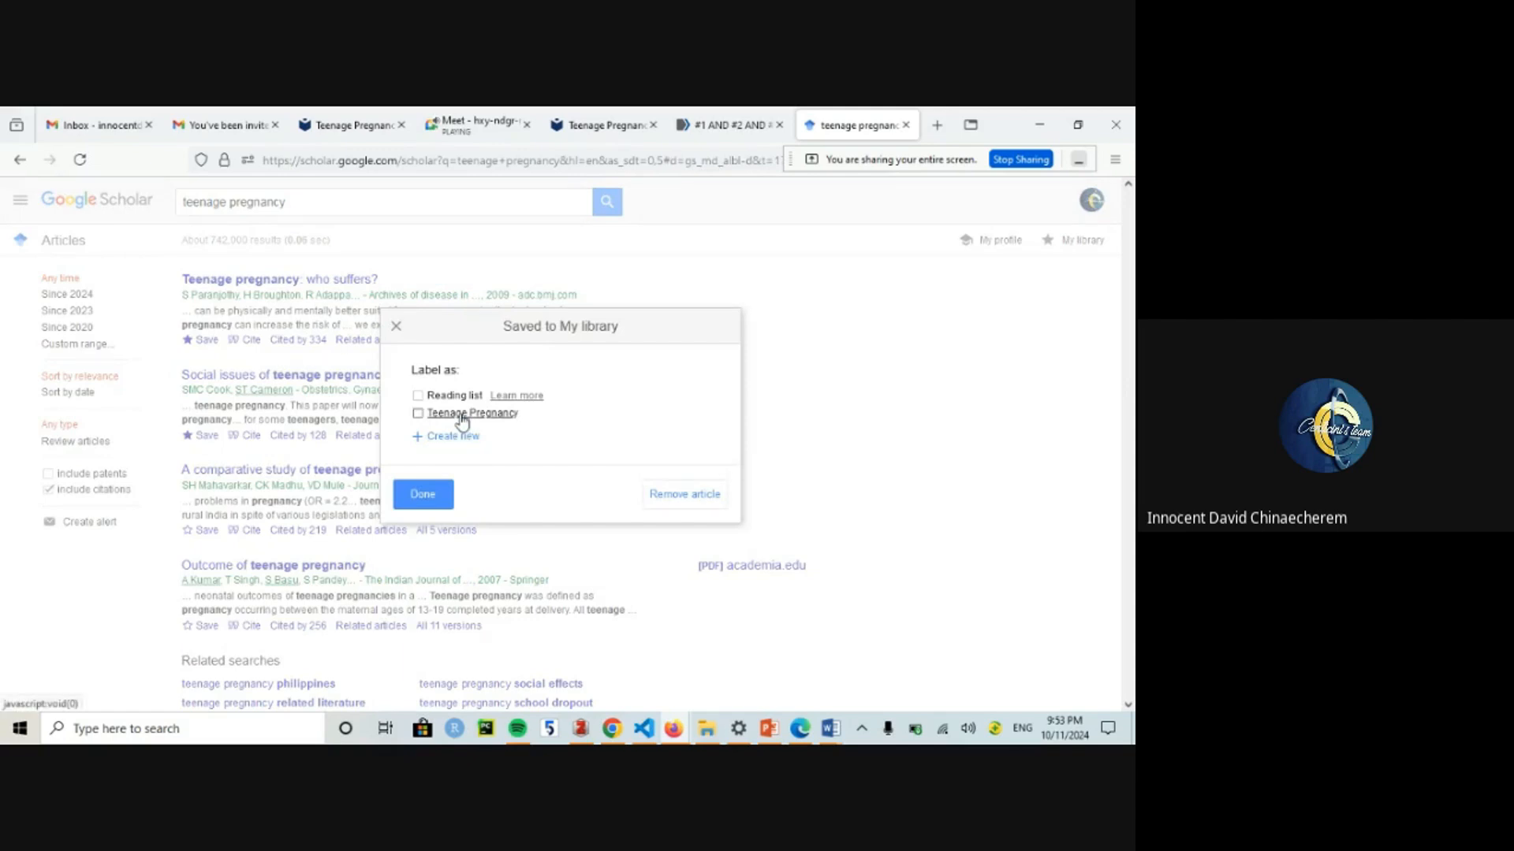
{"action": "left_click", "coordinate": [432, 413]}
{"action": "left_click", "coordinate": [423, 493]}
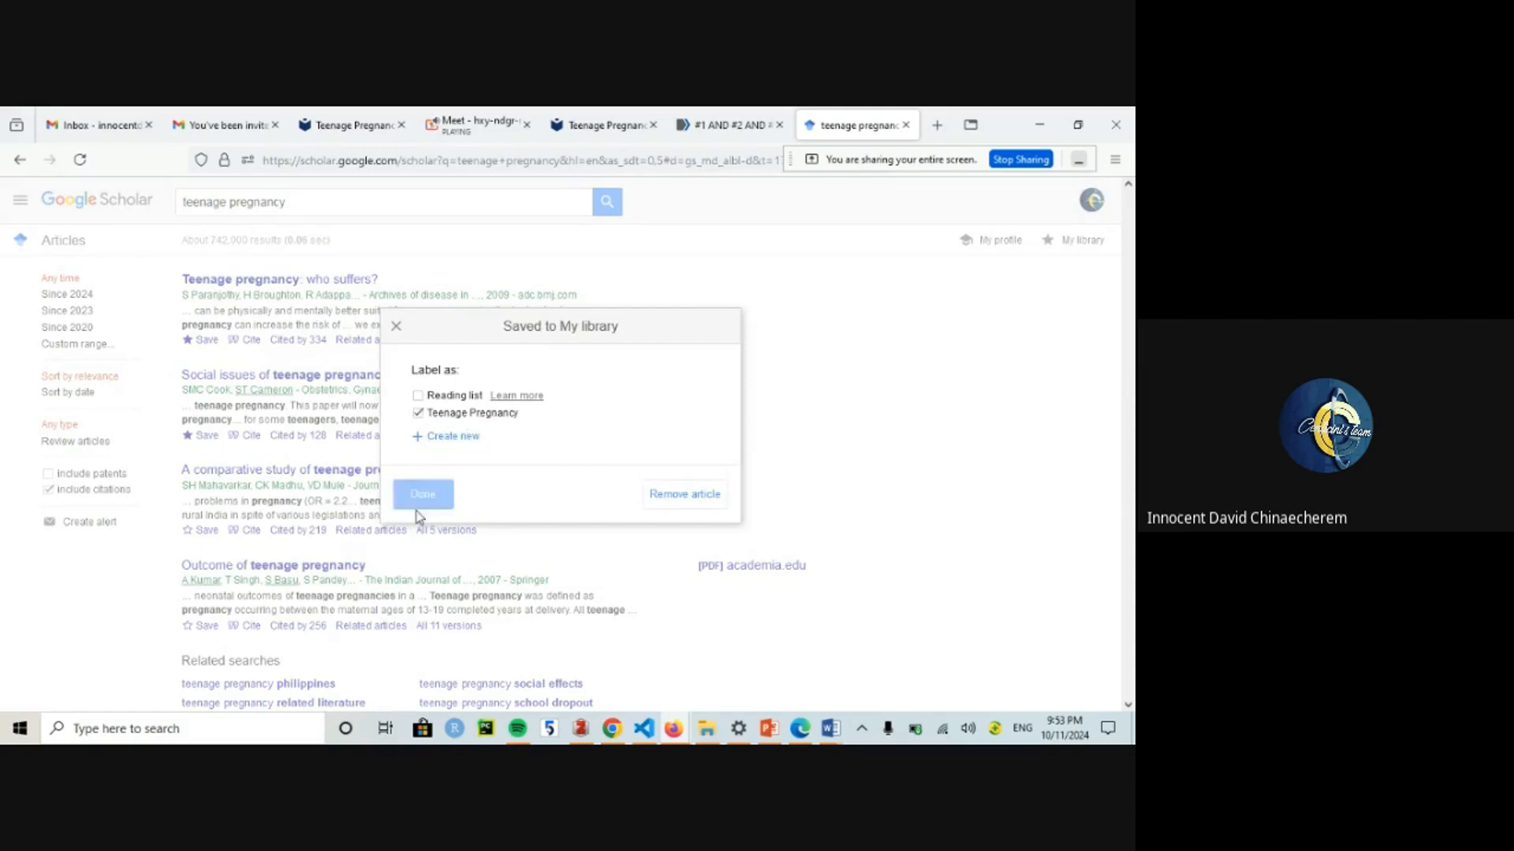
{"action": "left_click", "coordinate": [207, 531]}
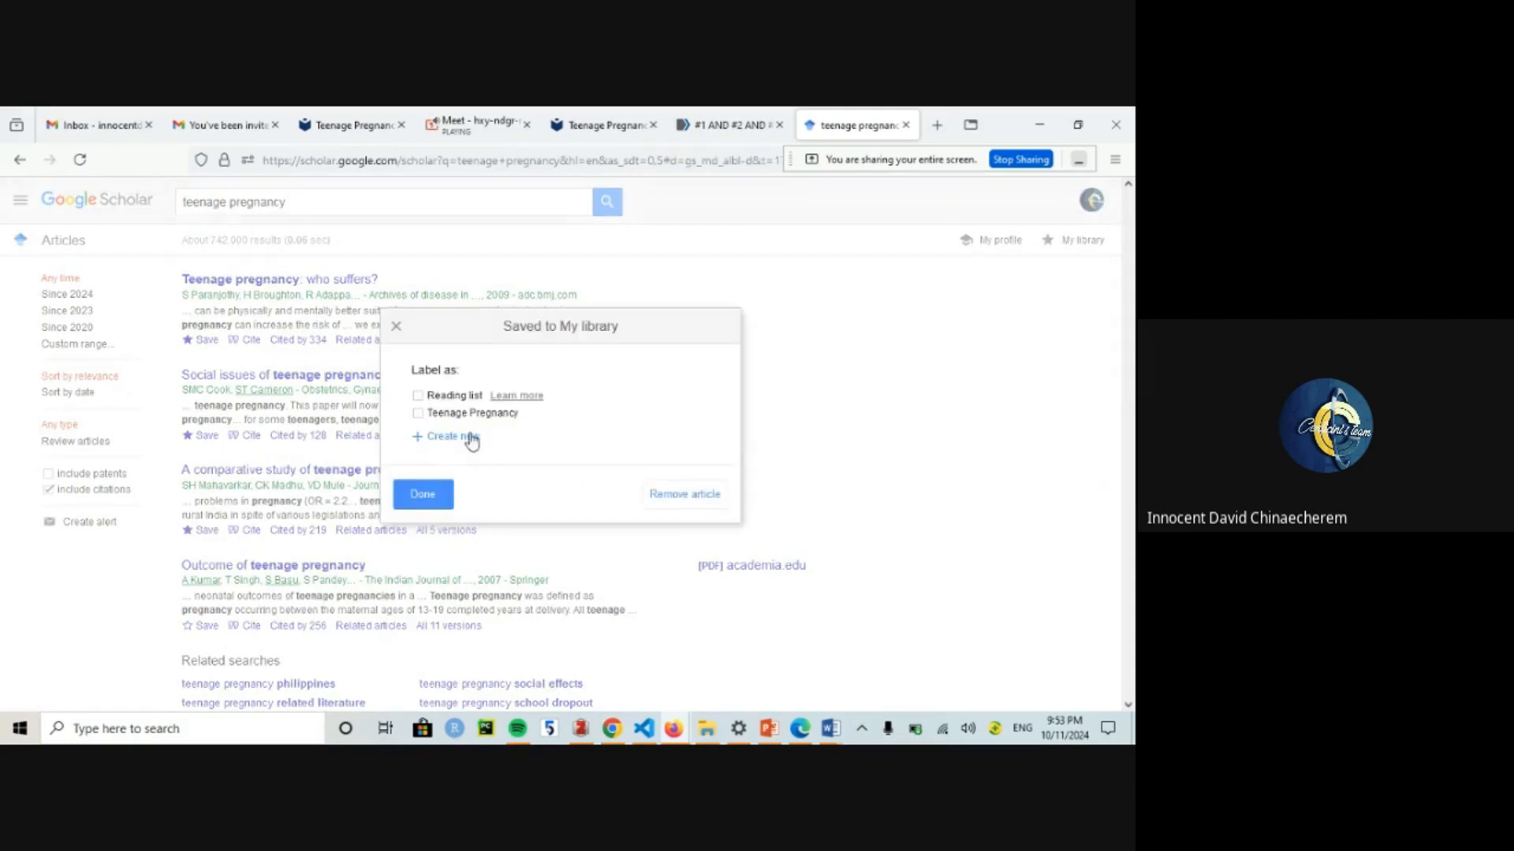
{"action": "left_click", "coordinate": [434, 413]}
{"action": "left_click", "coordinate": [423, 493]}
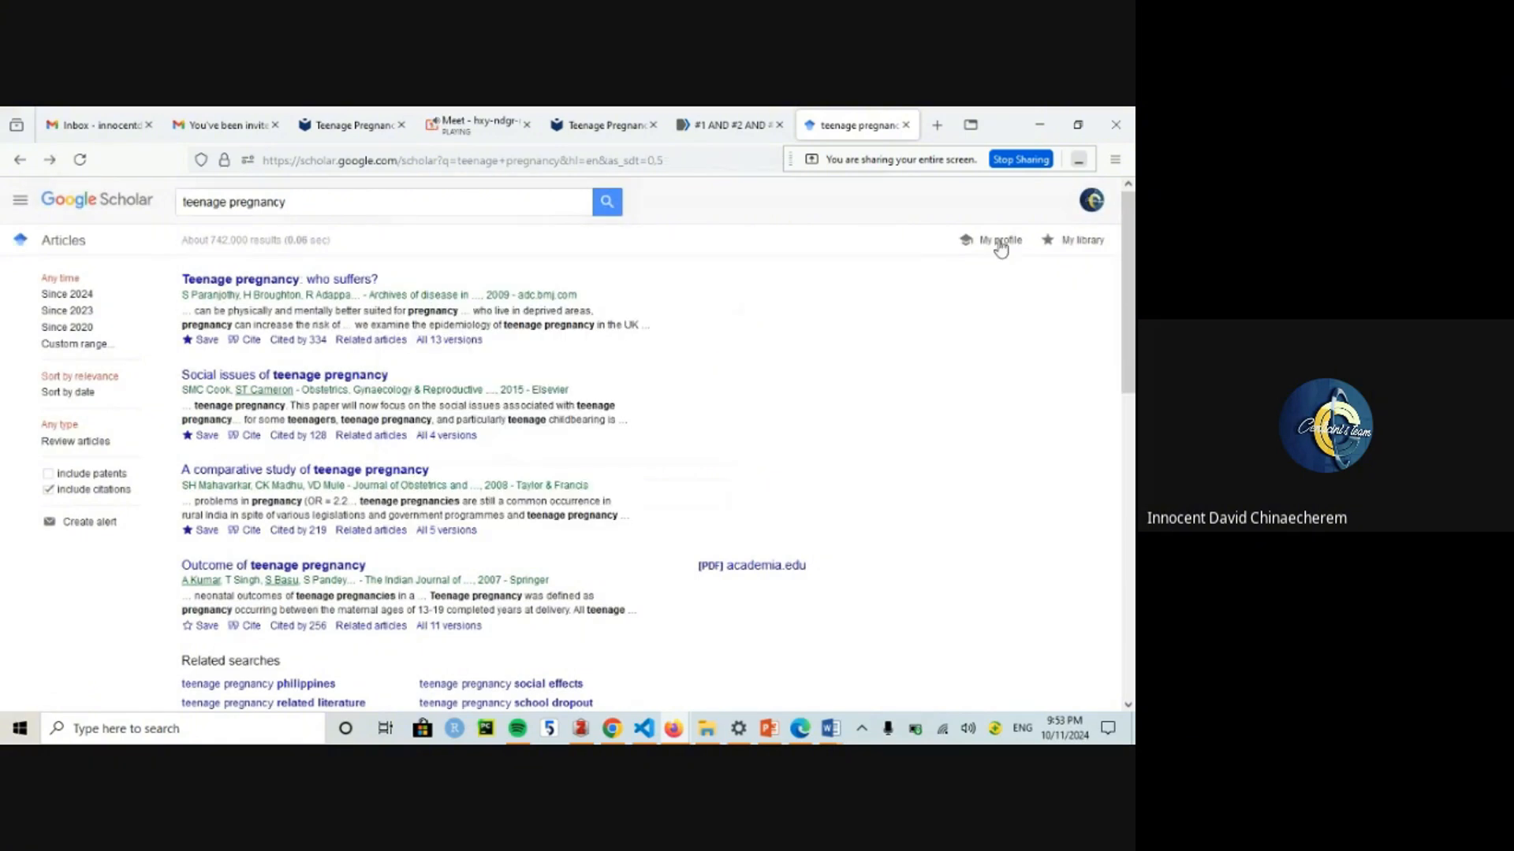
Step: Save 'Outcome of teenage pregnancy' under the Teenage Pregnancy label
{"action": "scroll", "coordinate": [312, 294], "scroll_direction": "down", "scroll_amount": 5}
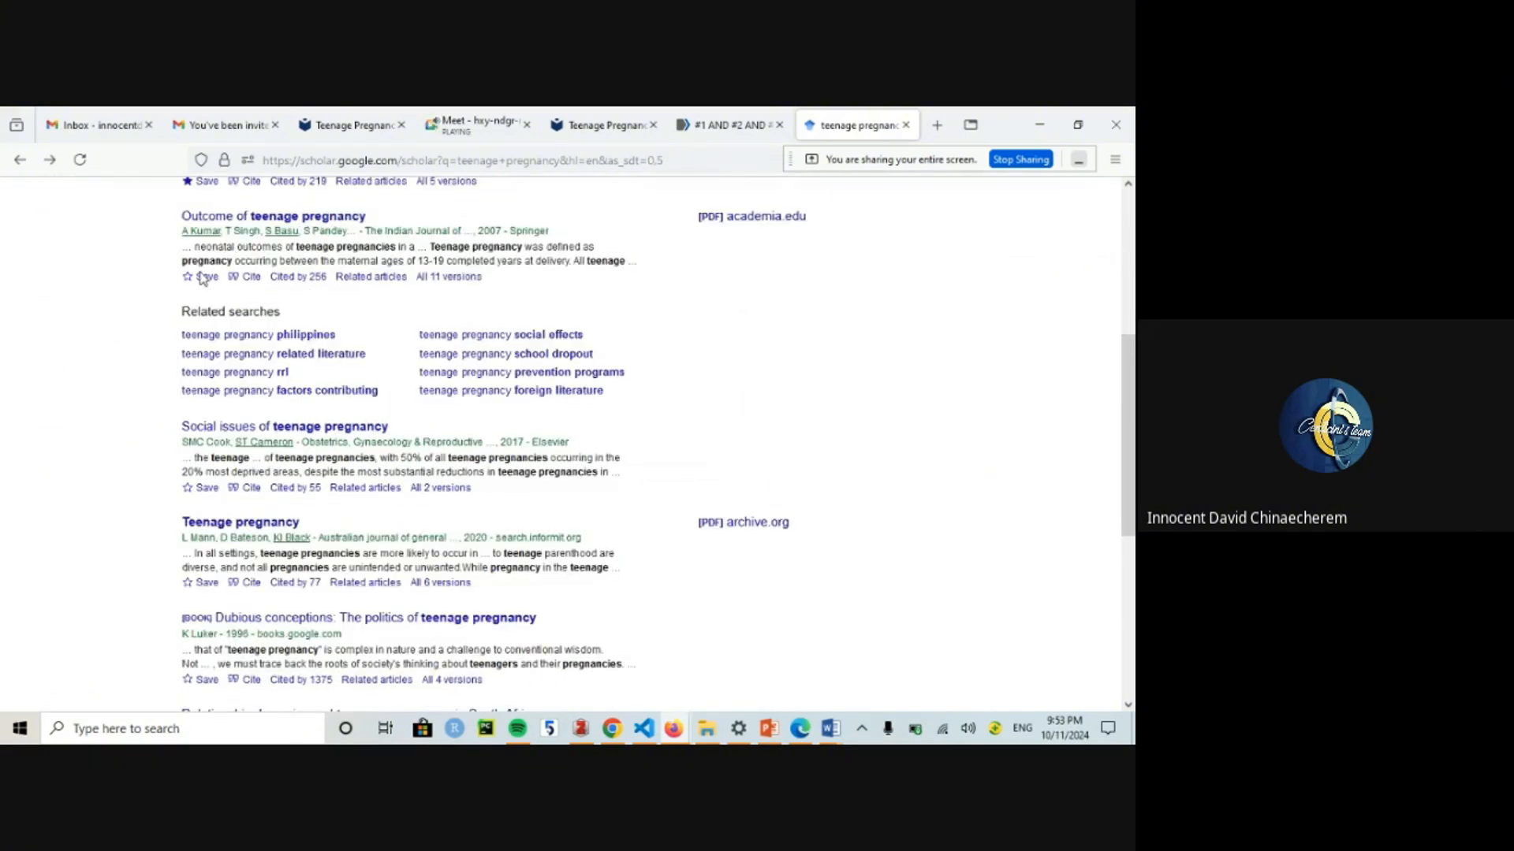
{"action": "left_click", "coordinate": [203, 277]}
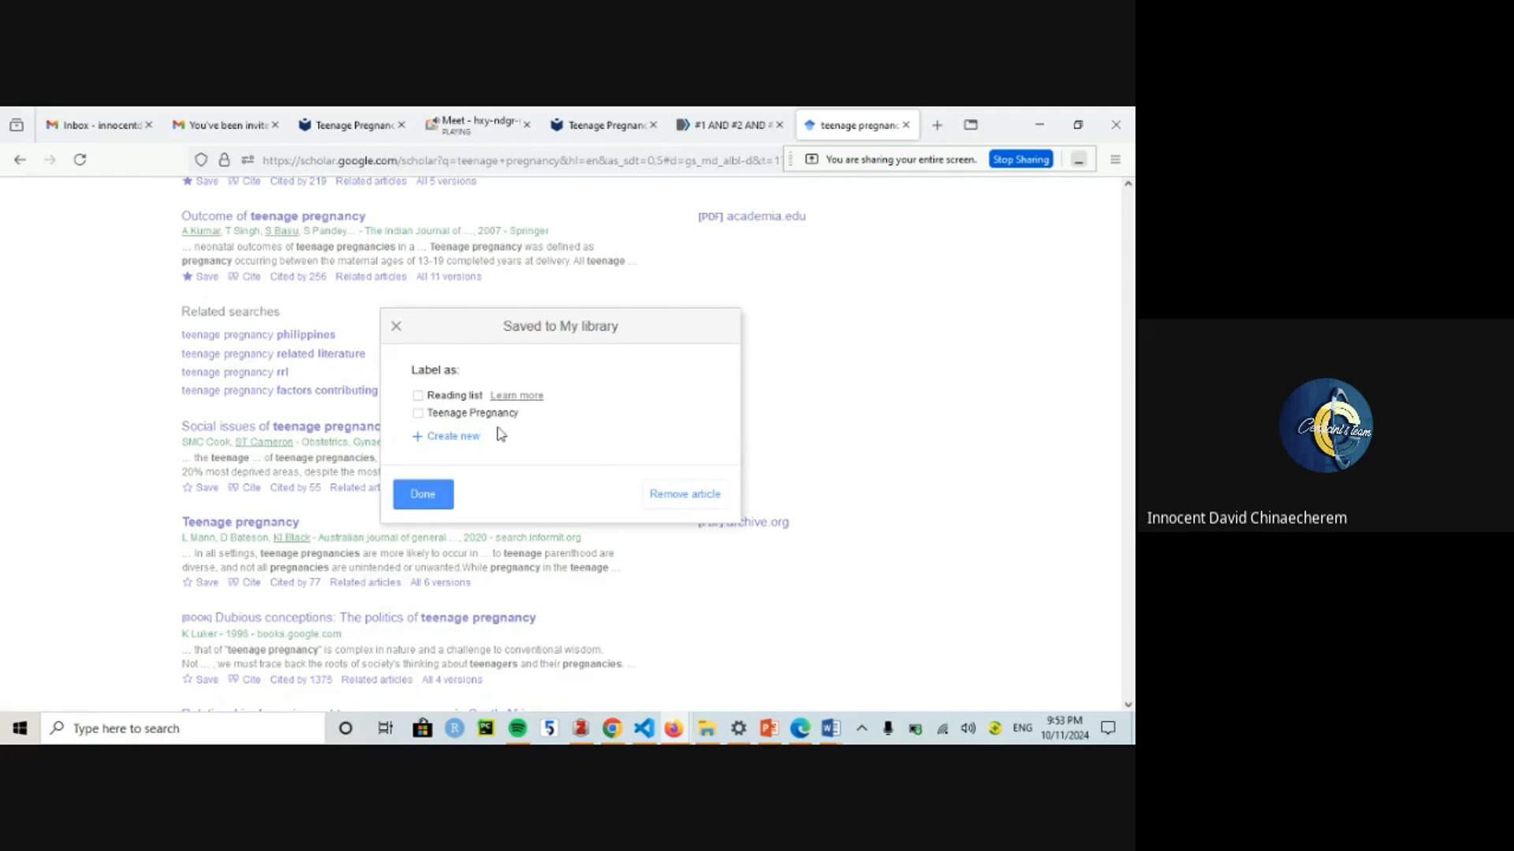
{"action": "left_click", "coordinate": [471, 434]}
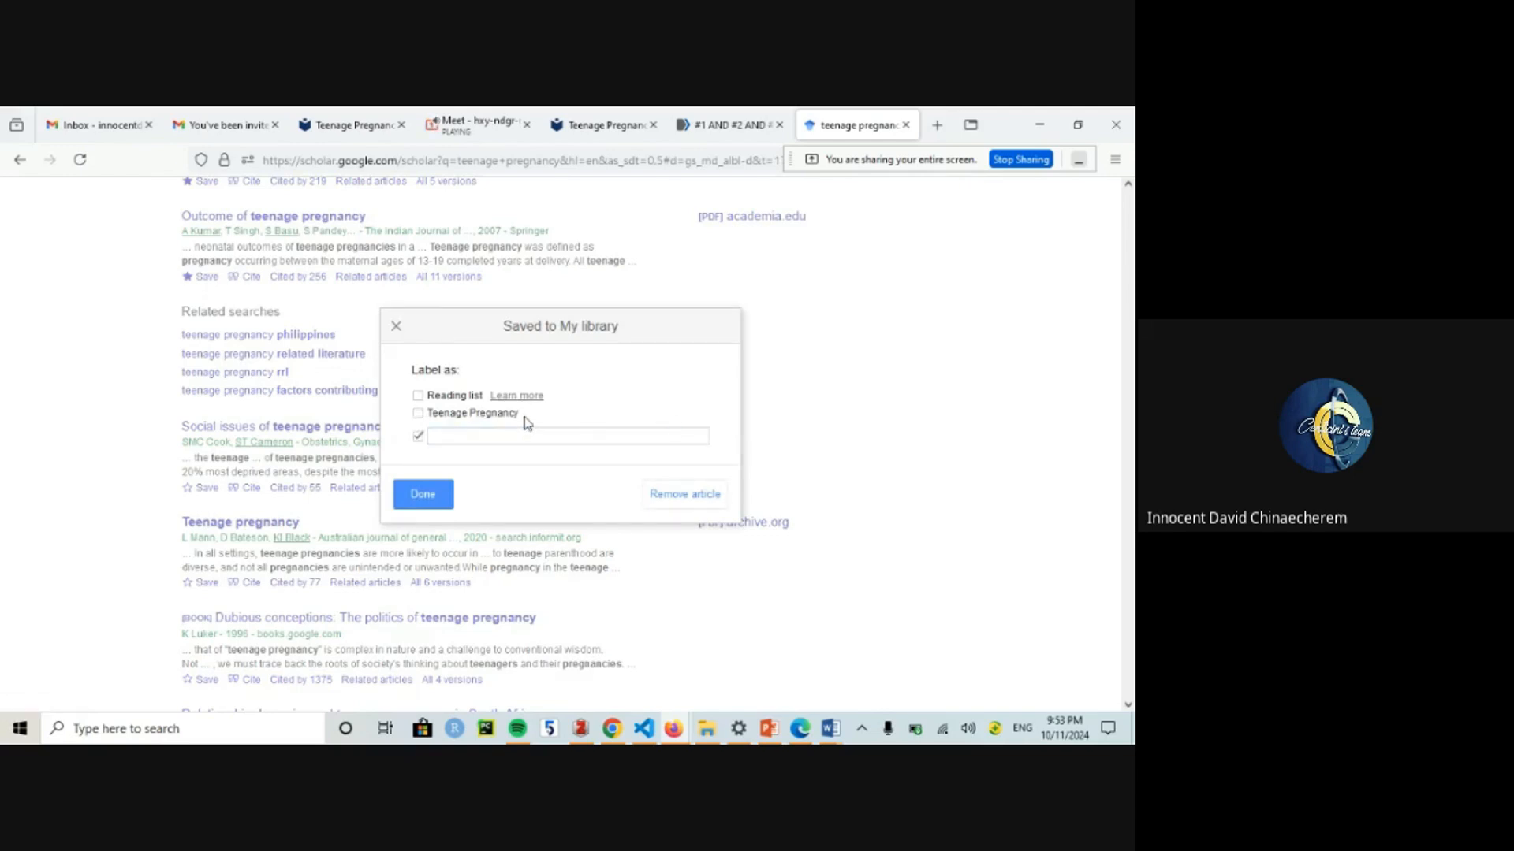
{"action": "left_click", "coordinate": [417, 438]}
{"action": "left_click", "coordinate": [439, 414]}
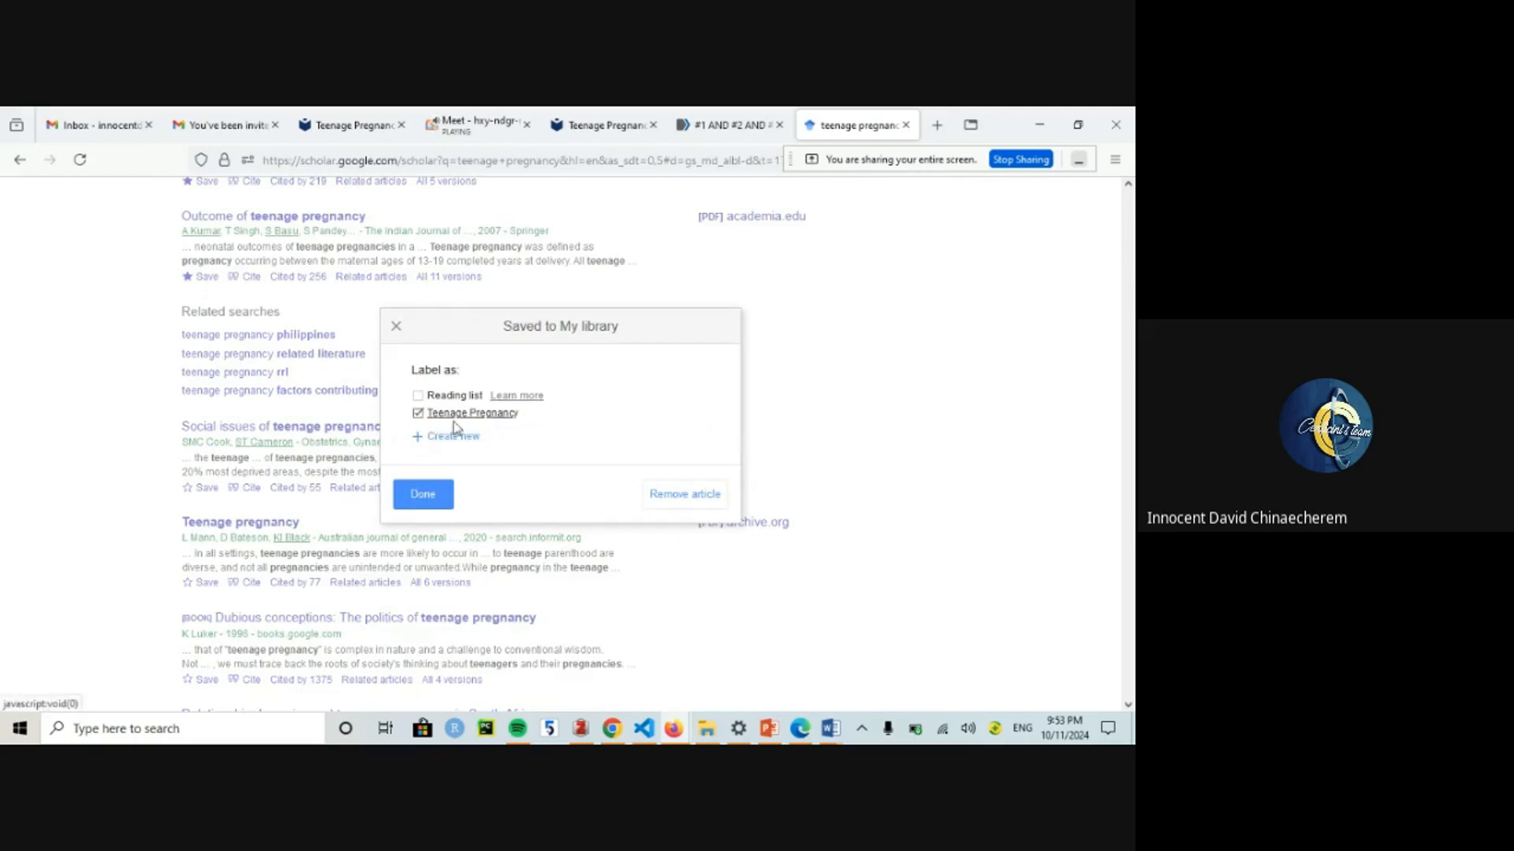
{"action": "left_click", "coordinate": [423, 495]}
{"action": "scroll", "coordinate": [1129, 190], "scroll_direction": "up", "scroll_amount": 5}
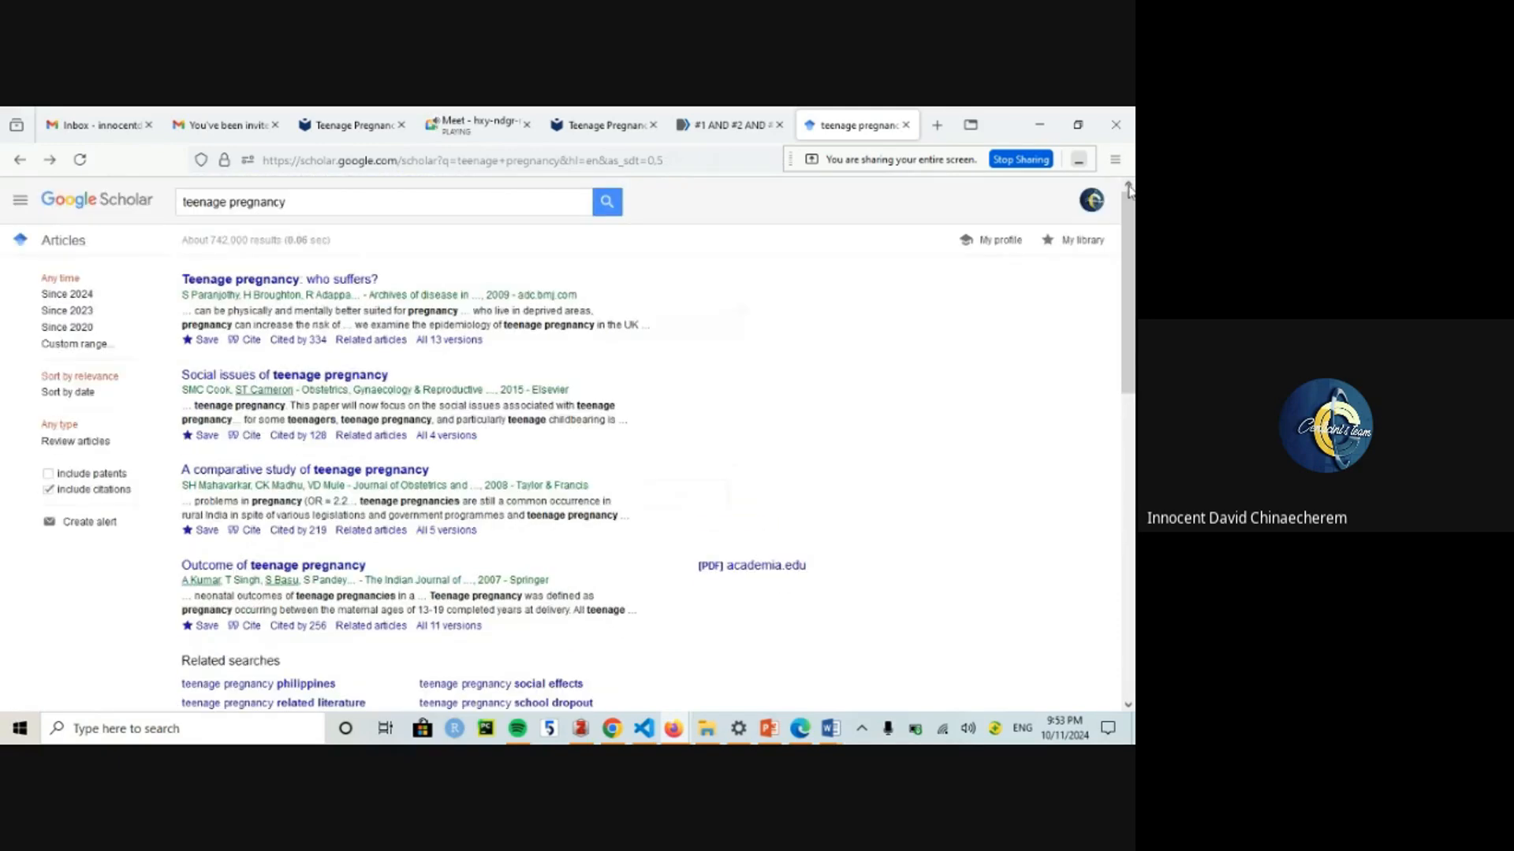
Step: Search 'teenage pregnancy in Sub Saharan Africa' and save the first result under Teenage Pregnancy
{"action": "left_click", "coordinate": [292, 208]}
{"action": "type", "text": "in Su"}
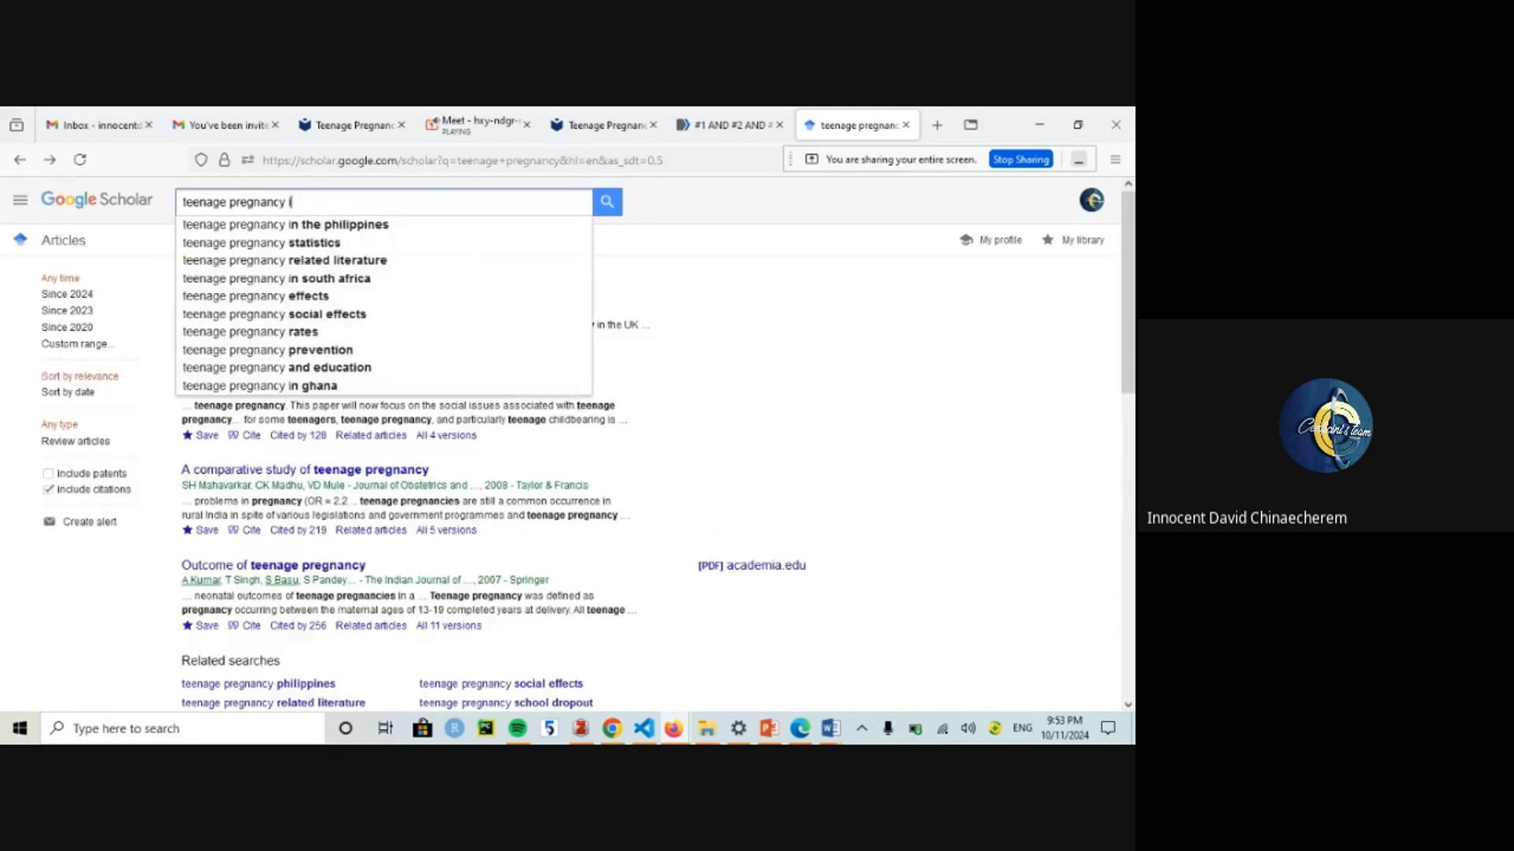
{"action": "type", "text": "b Saharan"}
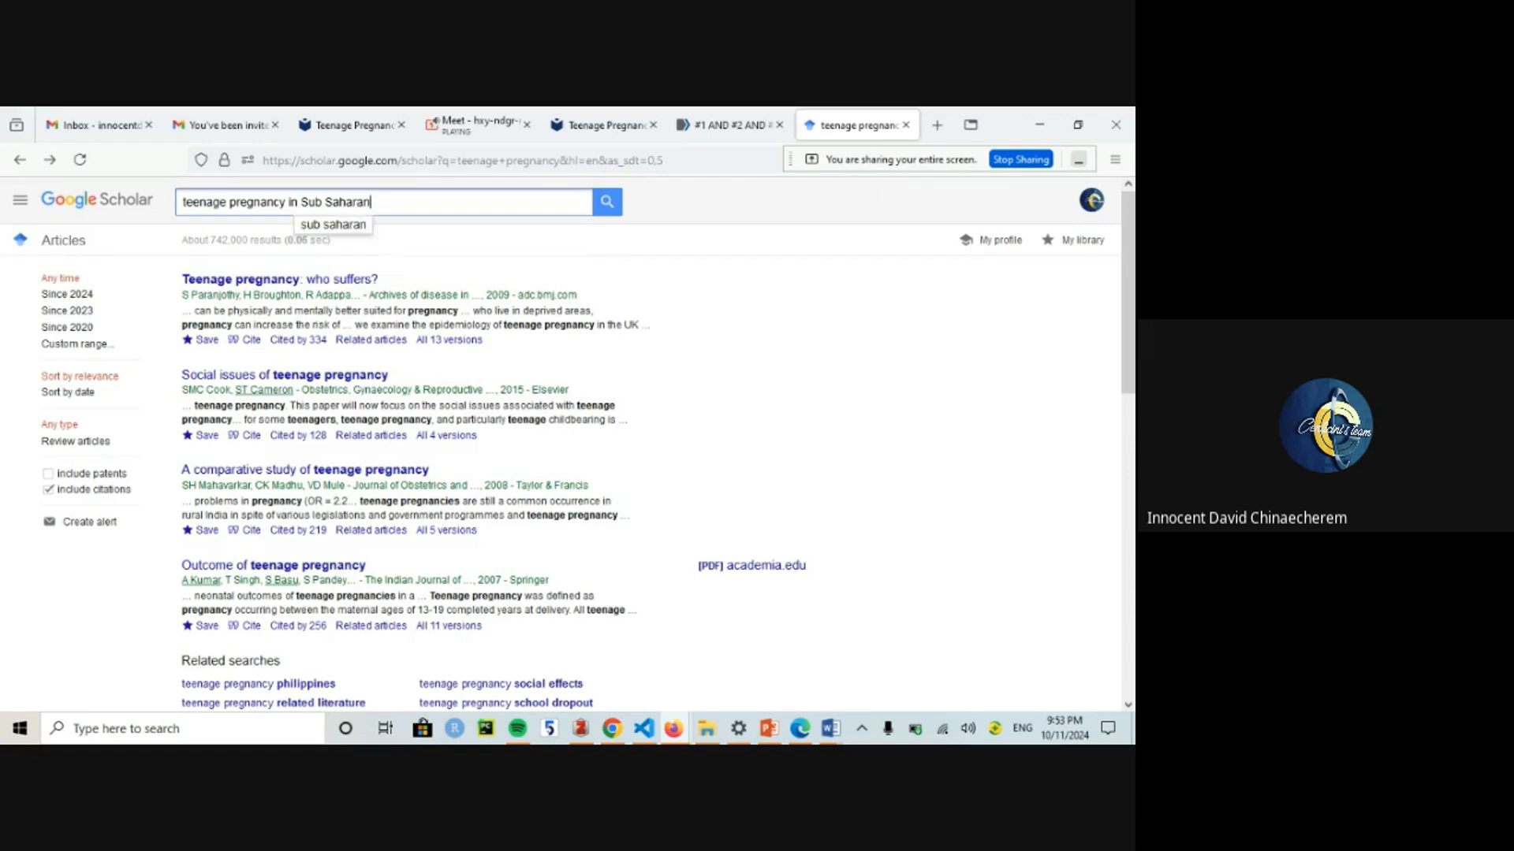
{"action": "type", "text": " Africa"}
{"action": "key", "text": "Return"}
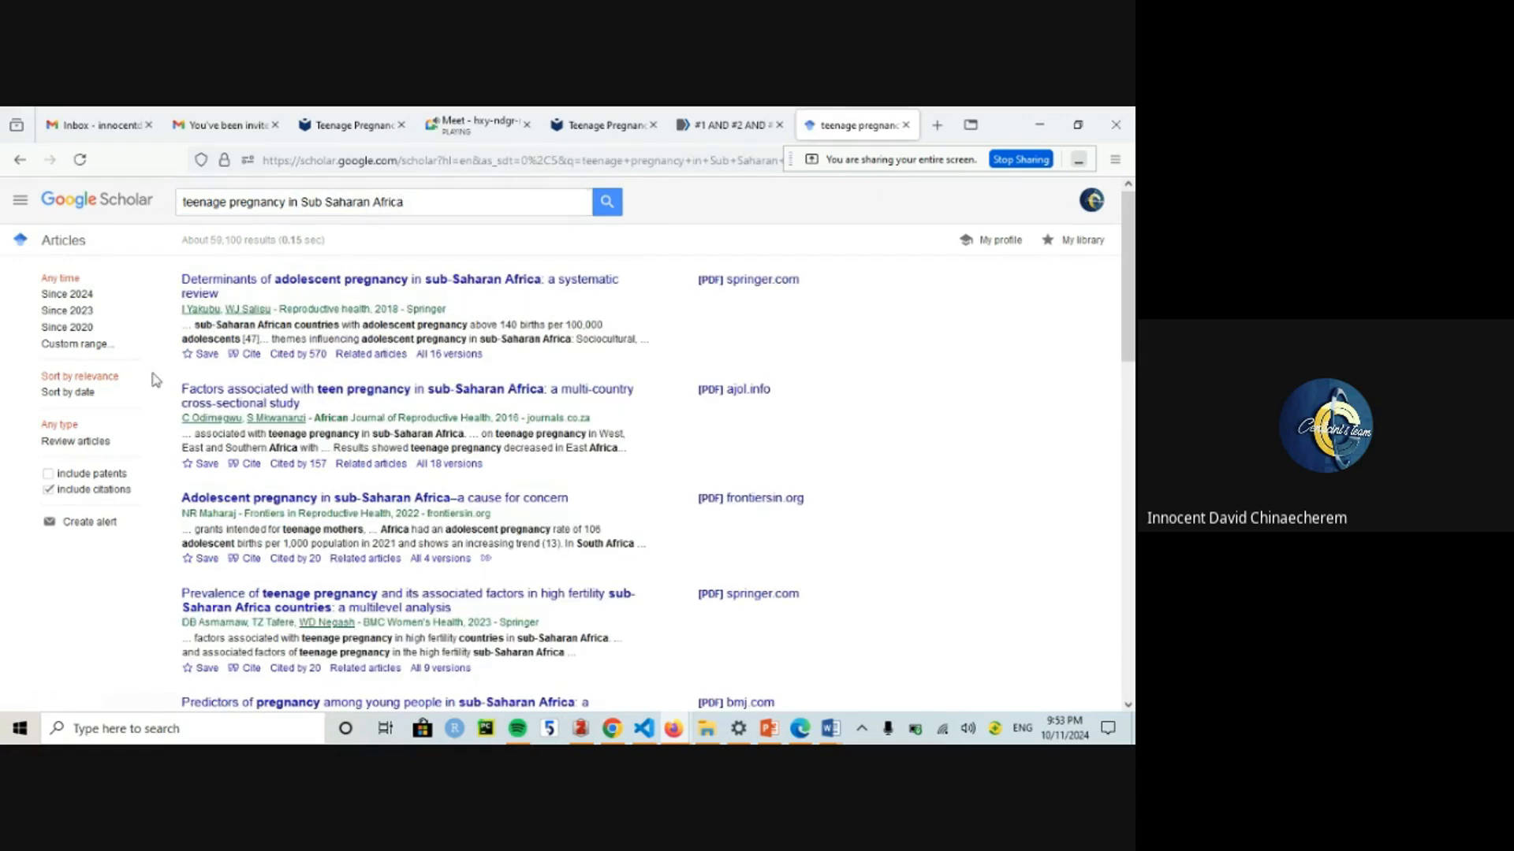
{"action": "left_click", "coordinate": [206, 354]}
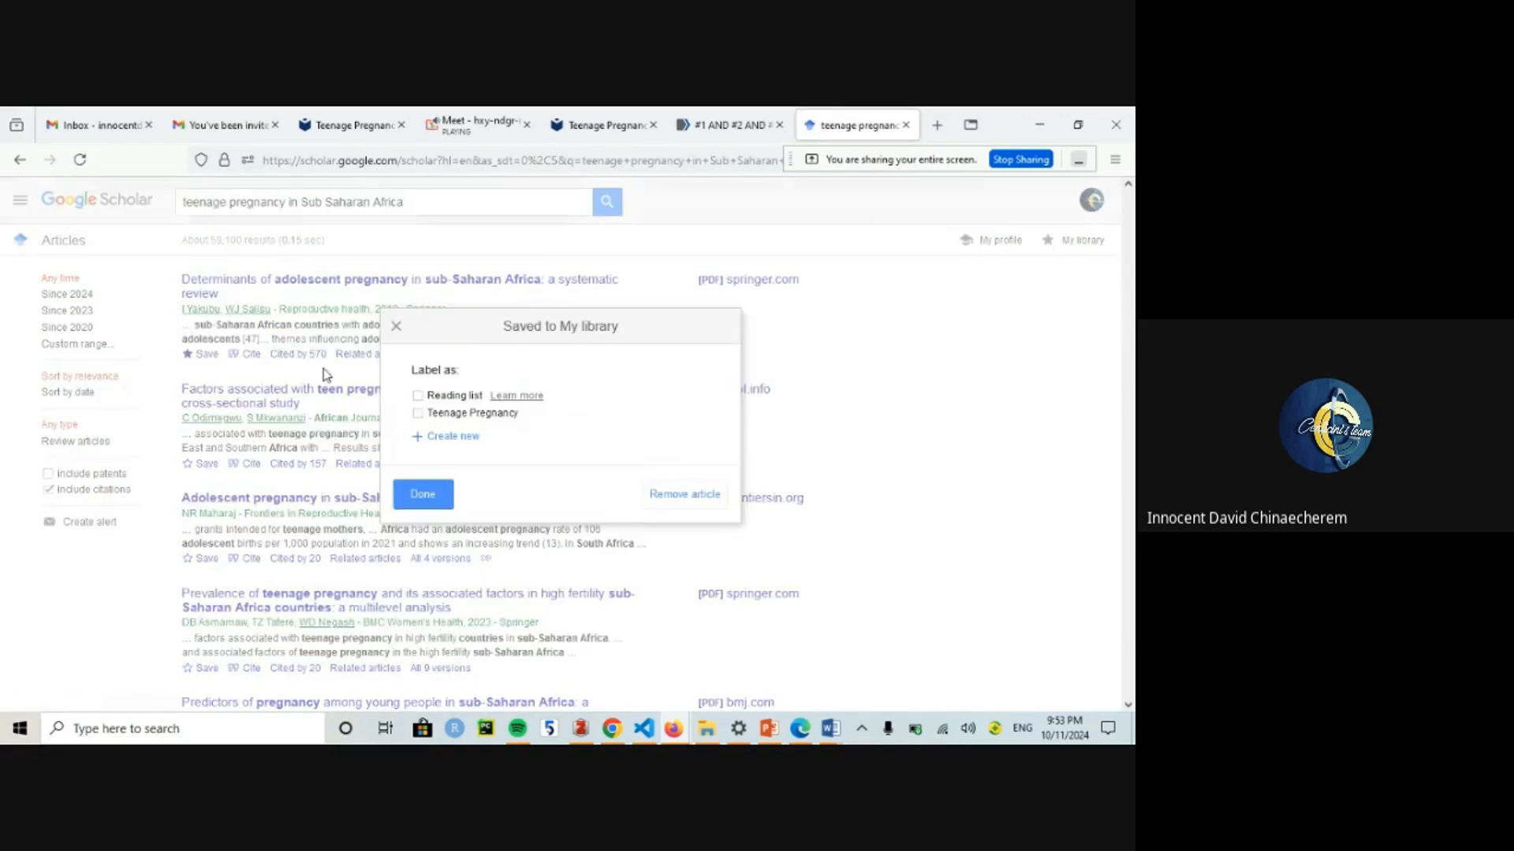
{"action": "left_click", "coordinate": [418, 413]}
{"action": "left_click", "coordinate": [413, 490]}
Step: Save the second, third and fourth results under the Teenage Pregnancy label
{"action": "left_click", "coordinate": [197, 464]}
{"action": "left_click", "coordinate": [453, 413]}
{"action": "left_click", "coordinate": [432, 496]}
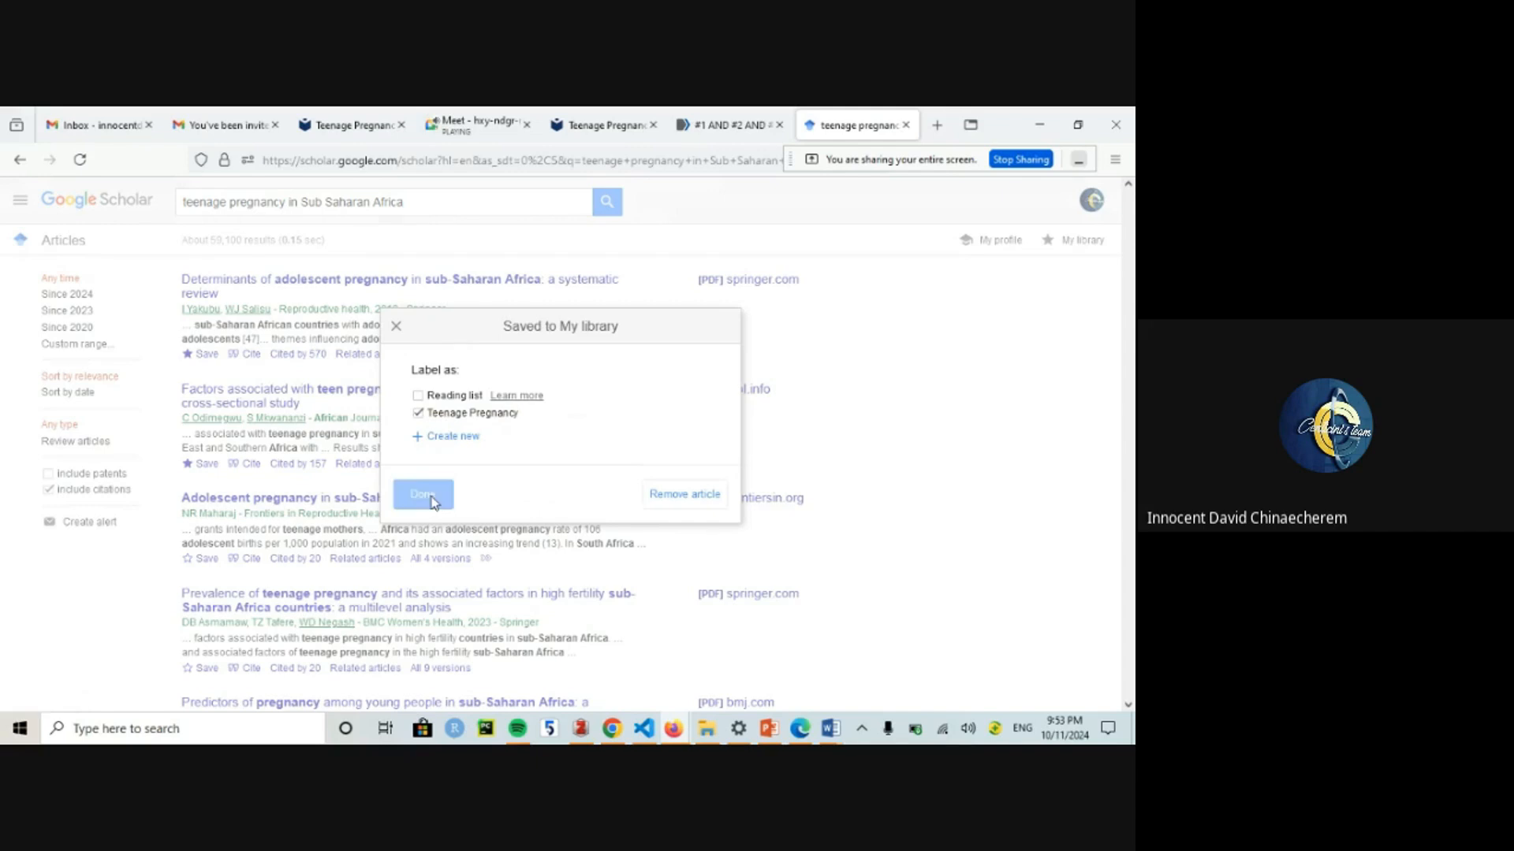
{"action": "left_click", "coordinate": [206, 559]}
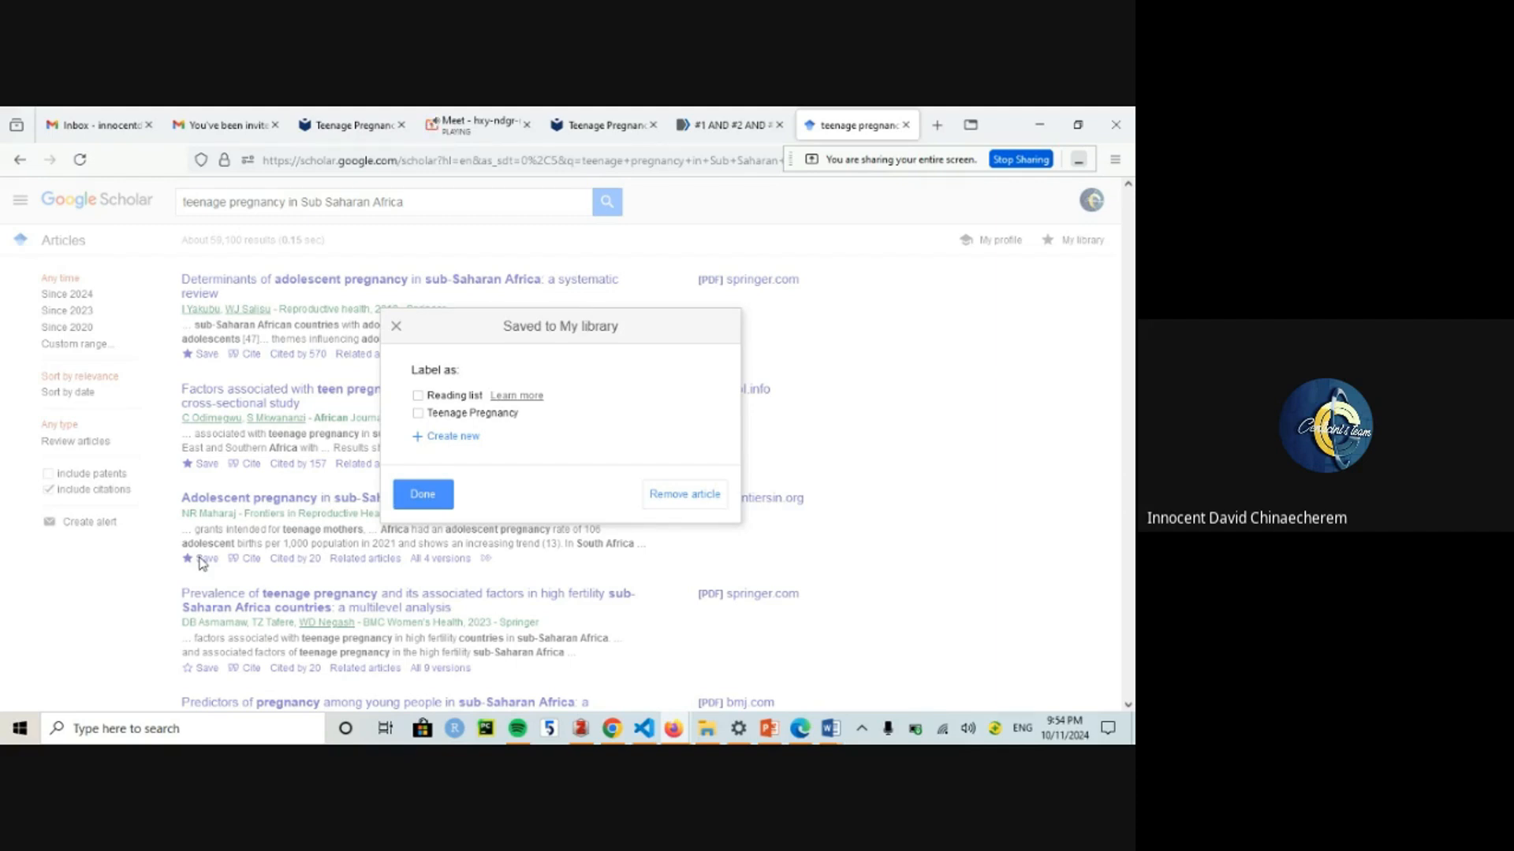
{"action": "left_click", "coordinate": [418, 413]}
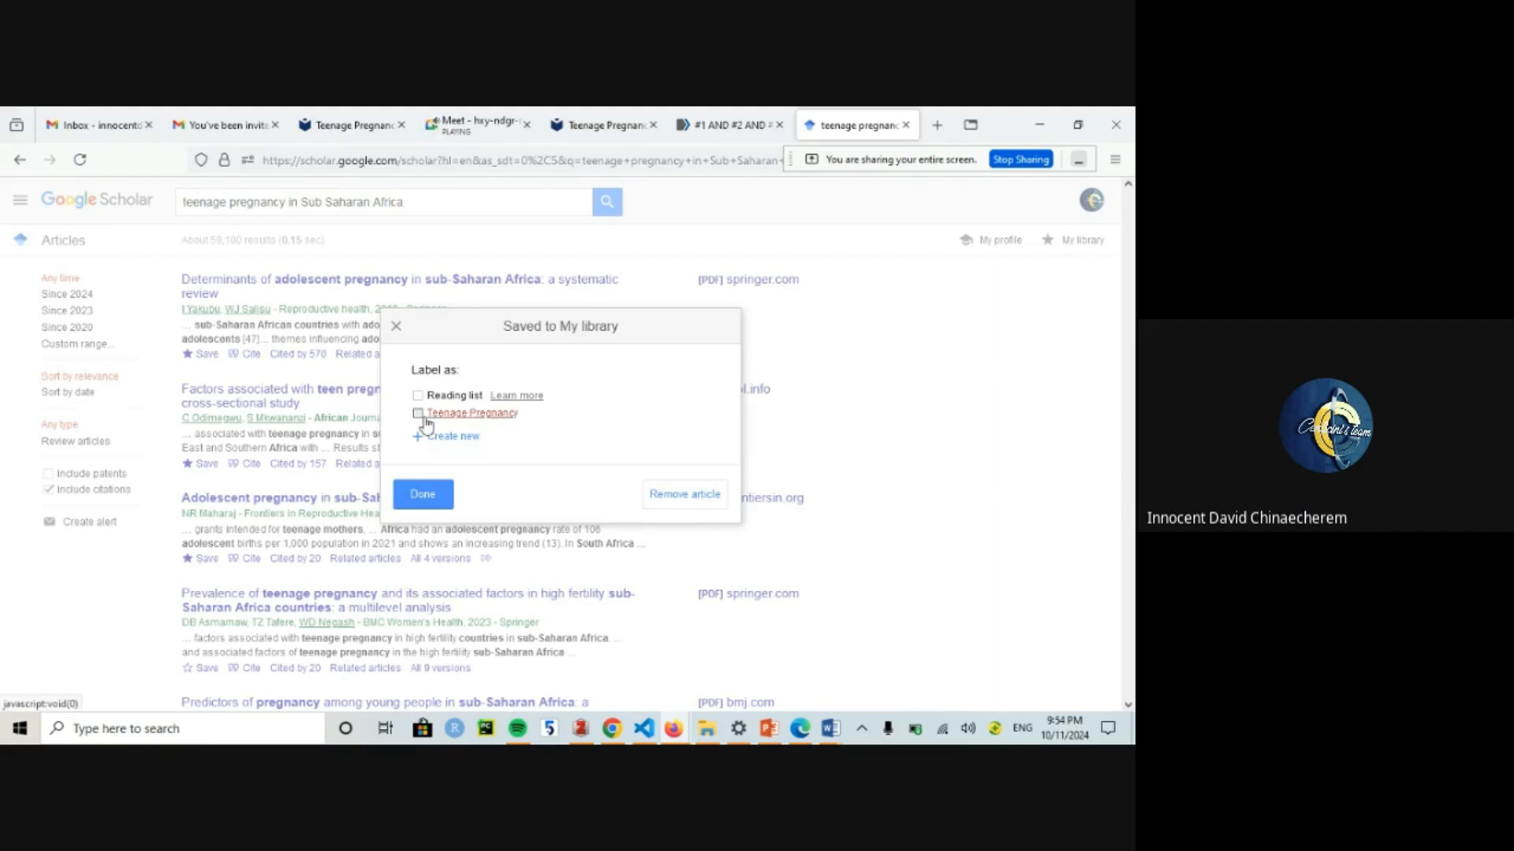
{"action": "left_click", "coordinate": [423, 494]}
{"action": "left_click", "coordinate": [208, 669]}
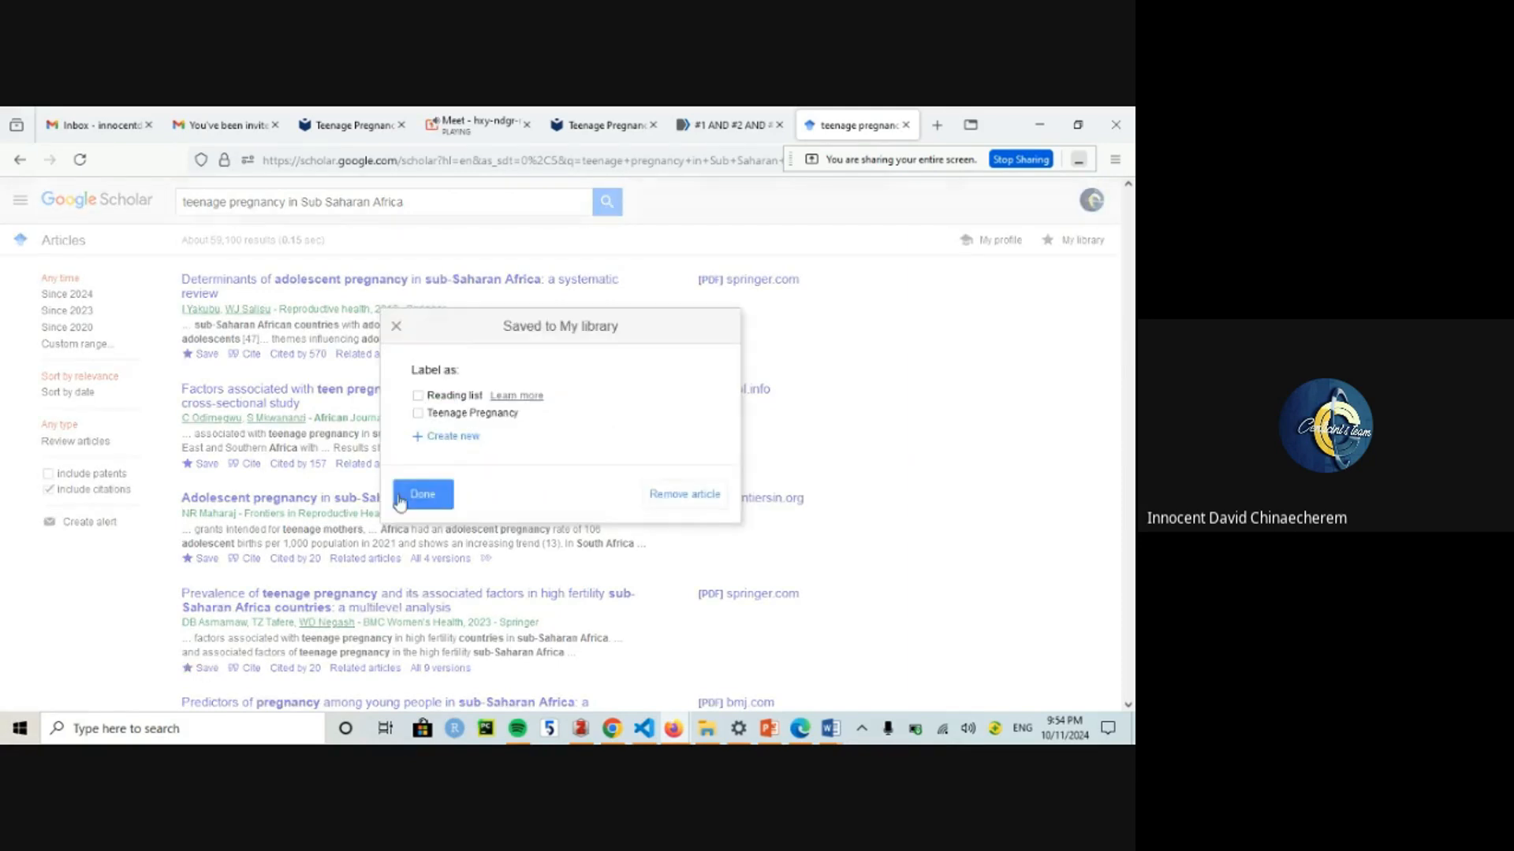
{"action": "left_click", "coordinate": [433, 417]}
{"action": "left_click", "coordinate": [423, 494]}
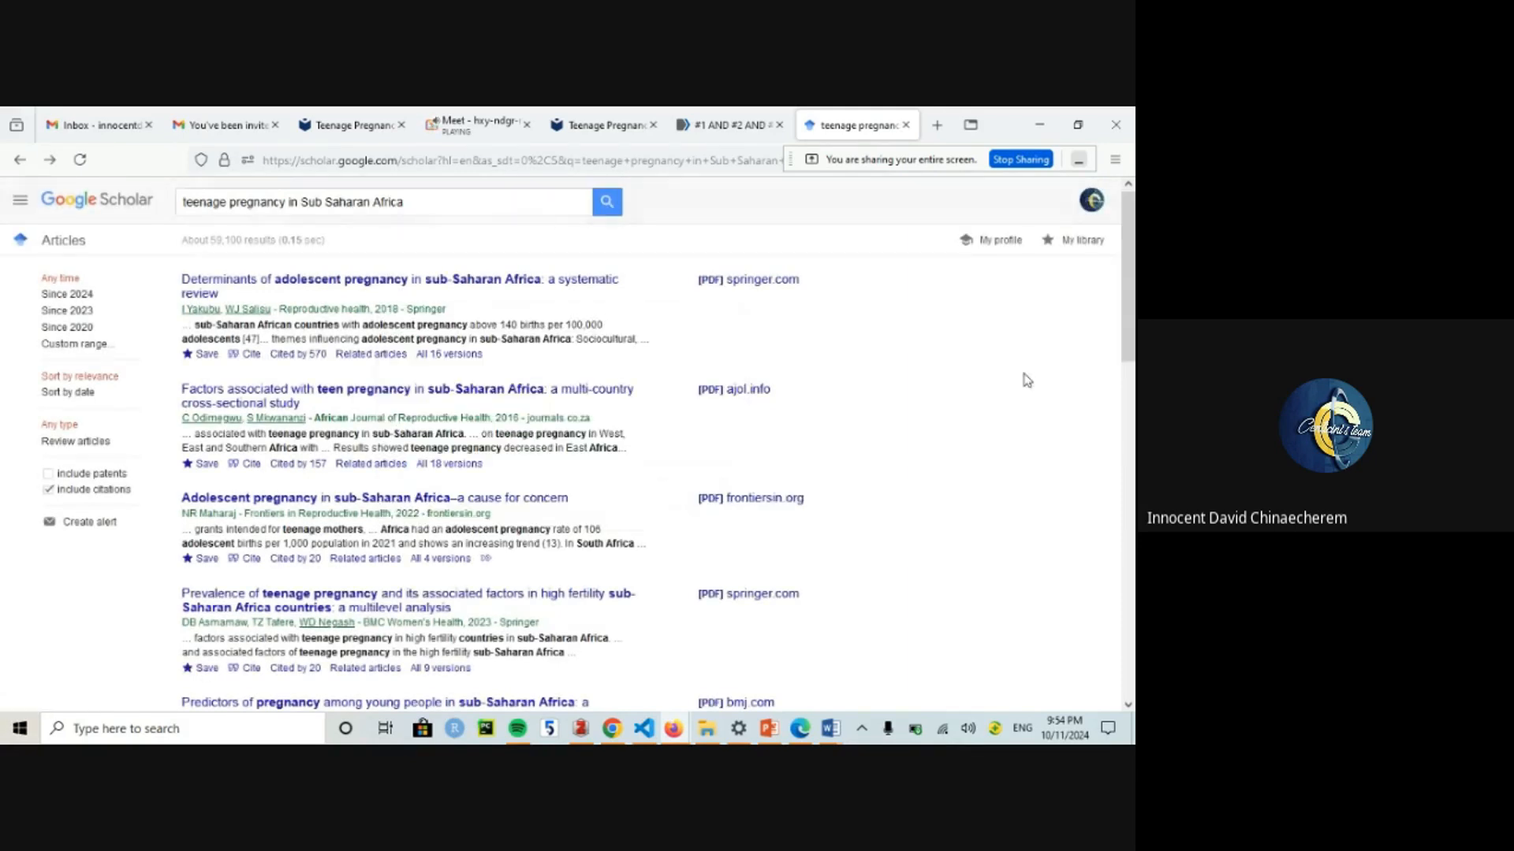
Step: Save the 'Predictors of pregnancy' and 'Exploring the enablers' articles under Teenage Pregnancy
{"action": "scroll", "coordinate": [846, 436], "scroll_direction": "down", "scroll_amount": 4}
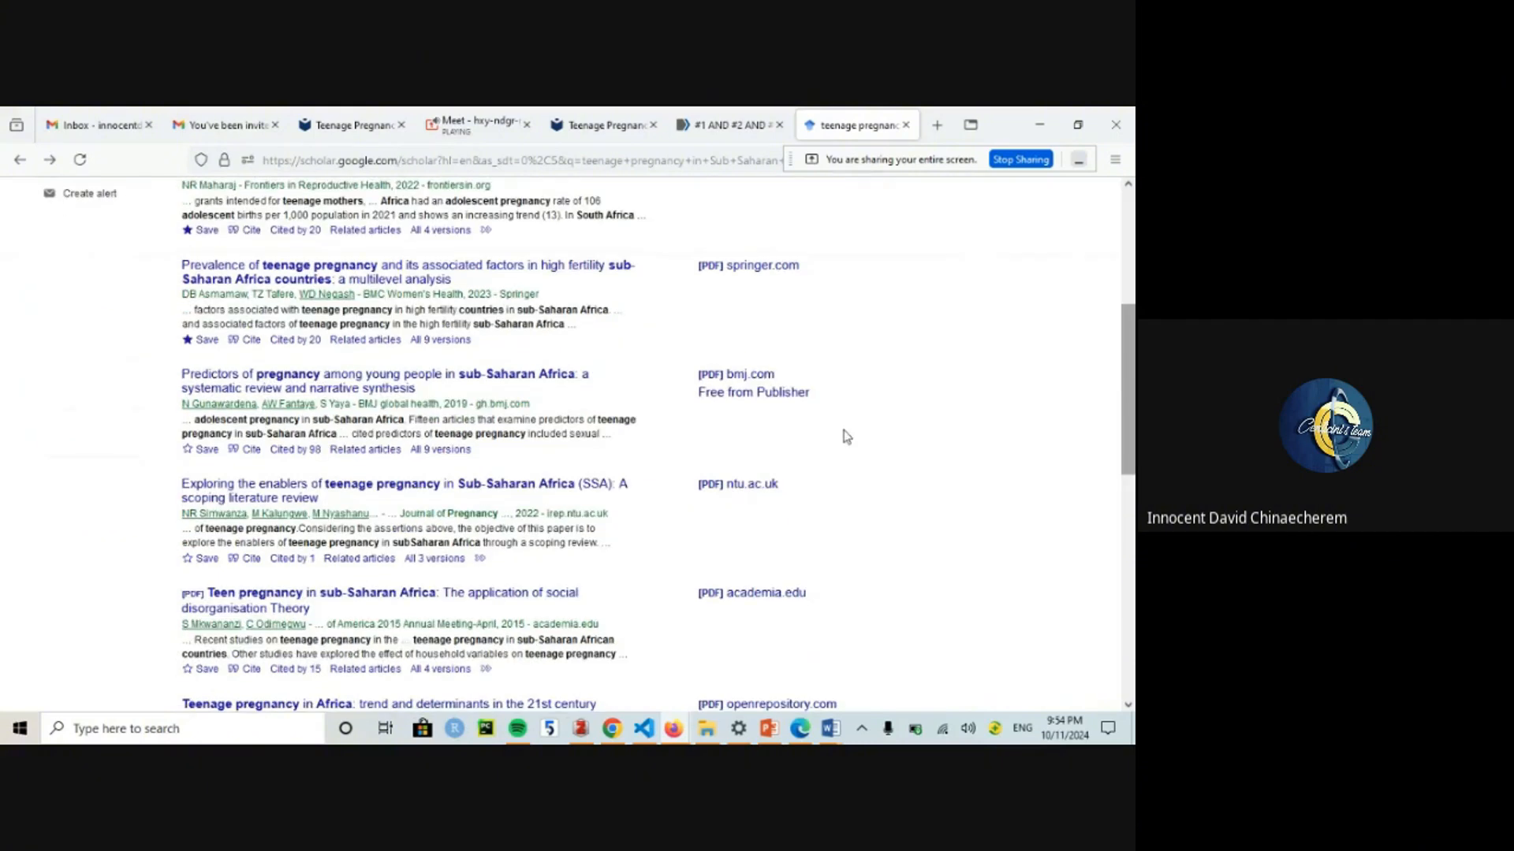
{"action": "left_click", "coordinate": [203, 449]}
{"action": "left_click", "coordinate": [458, 423]}
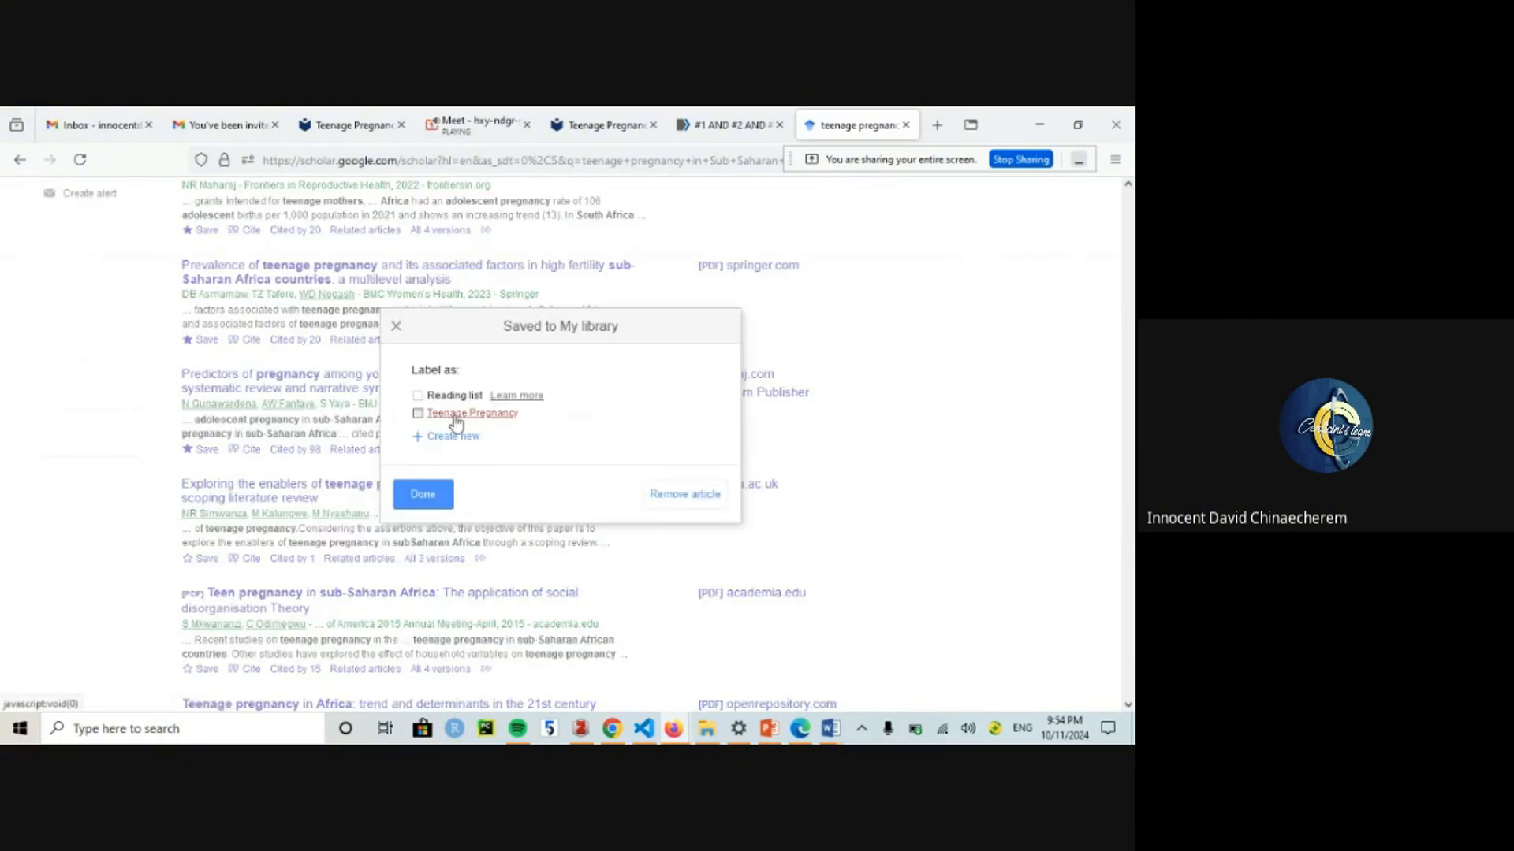
{"action": "left_click", "coordinate": [426, 497]}
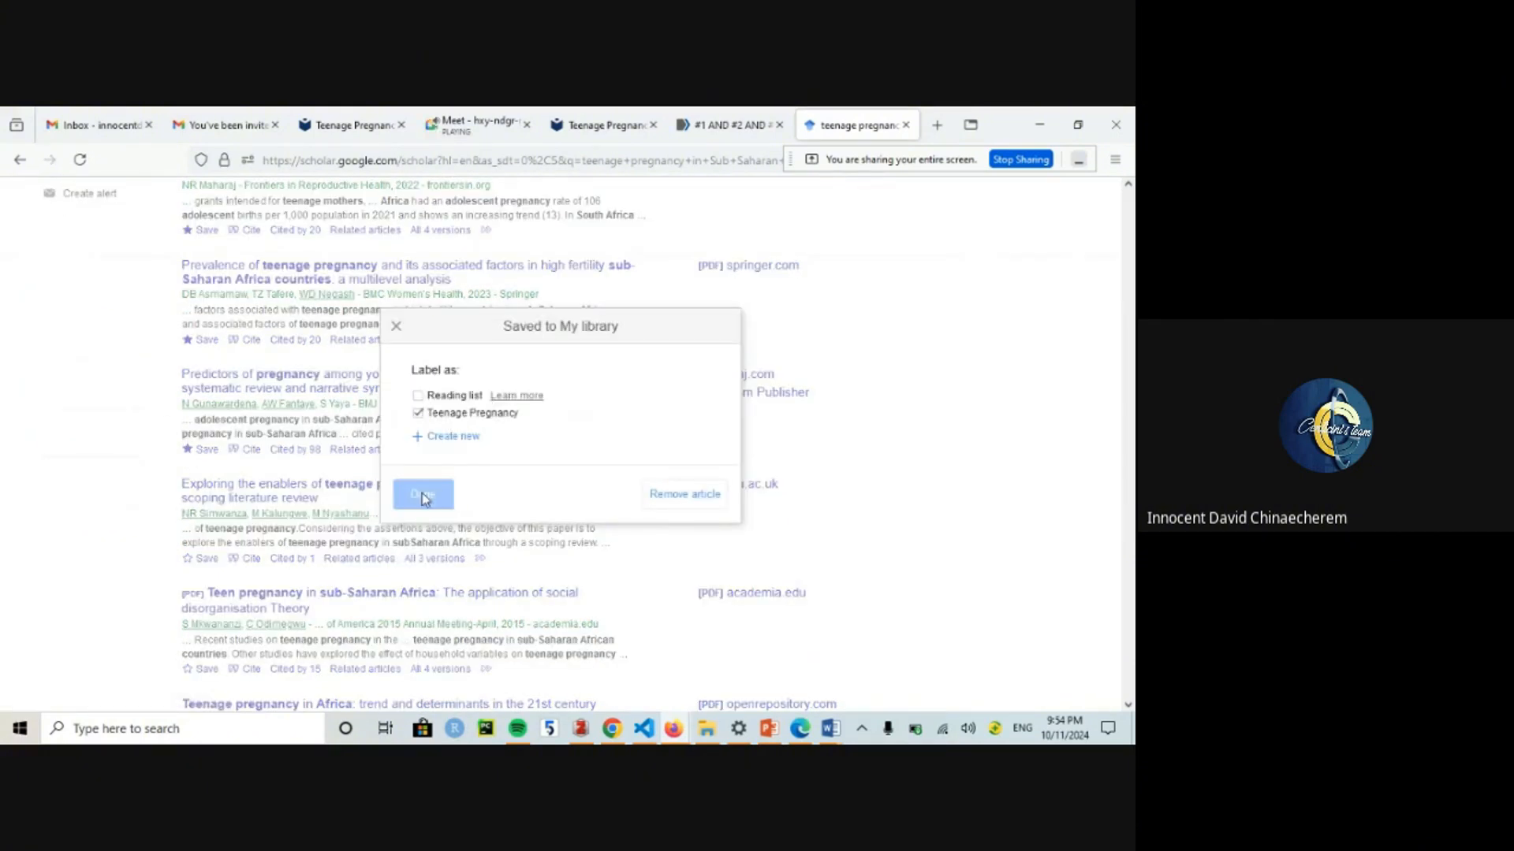
{"action": "left_click", "coordinate": [203, 558]}
{"action": "left_click", "coordinate": [465, 419]}
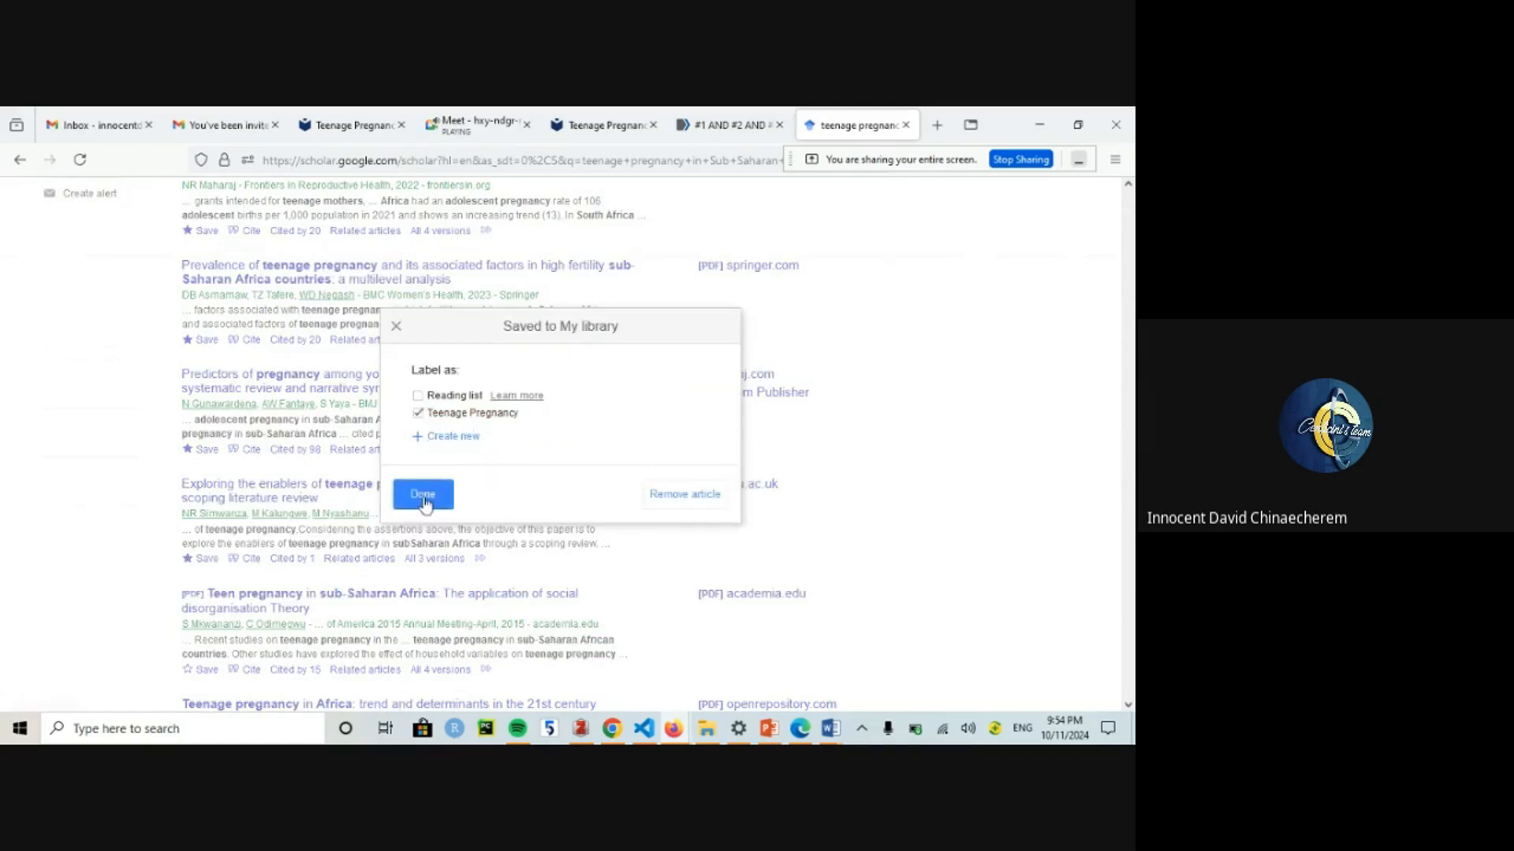
{"action": "left_click", "coordinate": [422, 497]}
Step: Save 'Teen pregnancy in sub-Saharan Africa' under Teenage Pregnancy and return to PubMed
{"action": "scroll", "coordinate": [1027, 420], "scroll_direction": "up", "scroll_amount": 5}
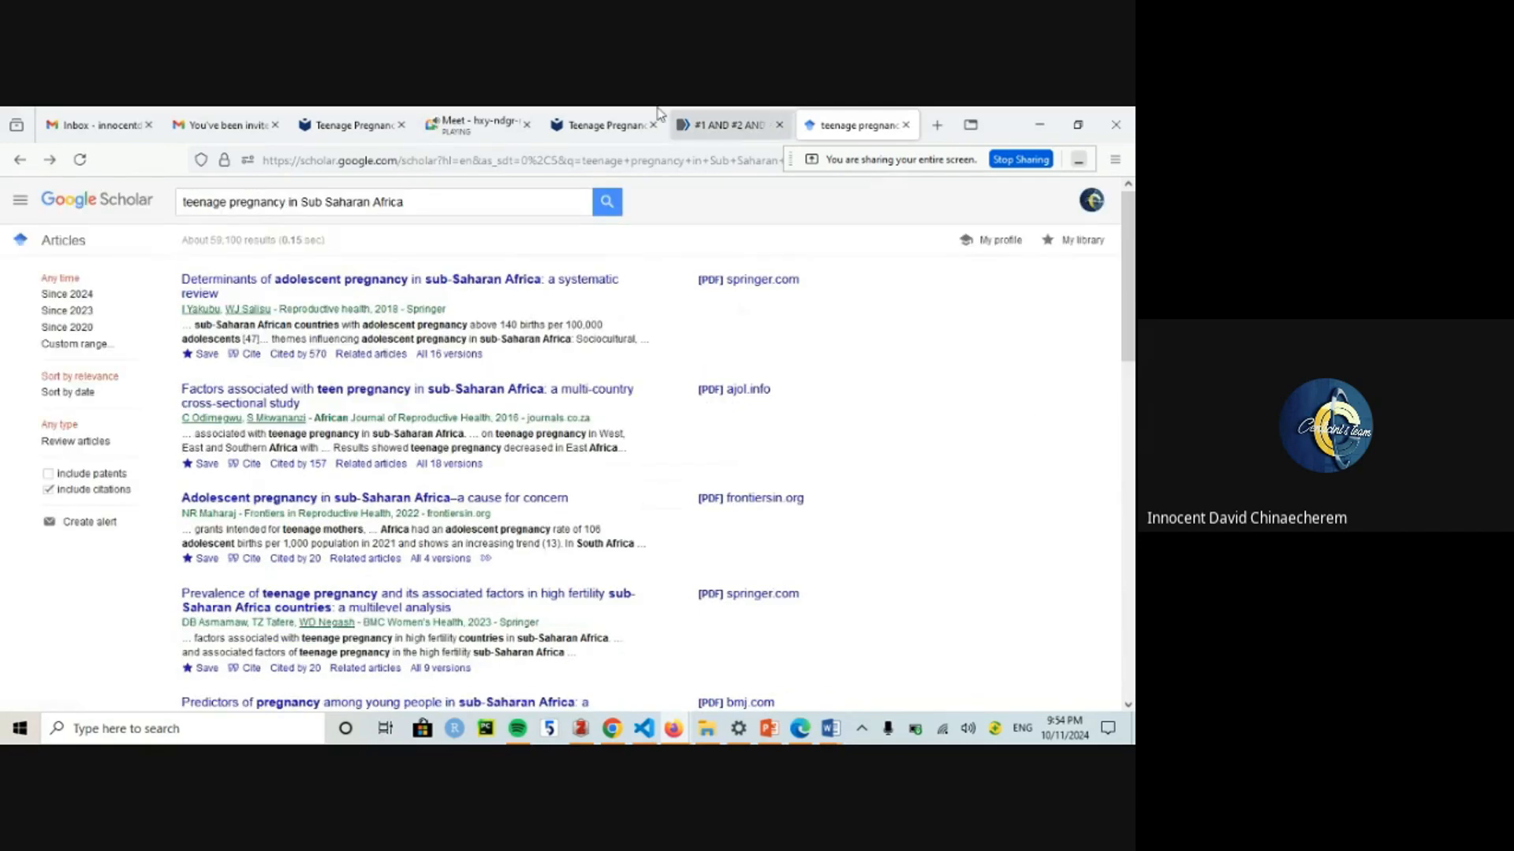
{"action": "mouse_move", "coordinate": [656, 107]}
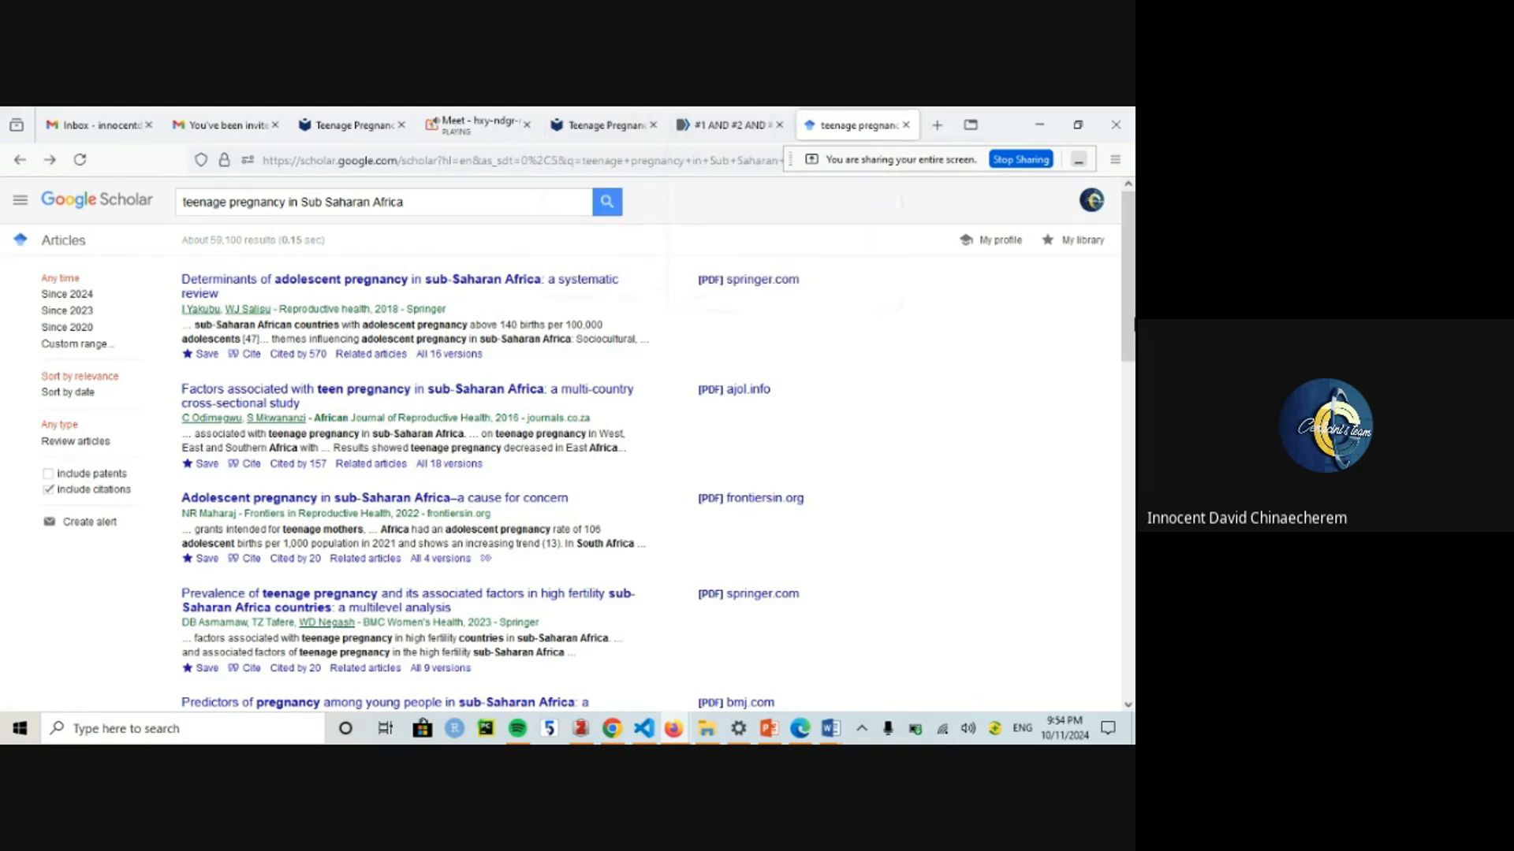
{"action": "scroll", "coordinate": [176, 536], "scroll_direction": "down", "scroll_amount": 5}
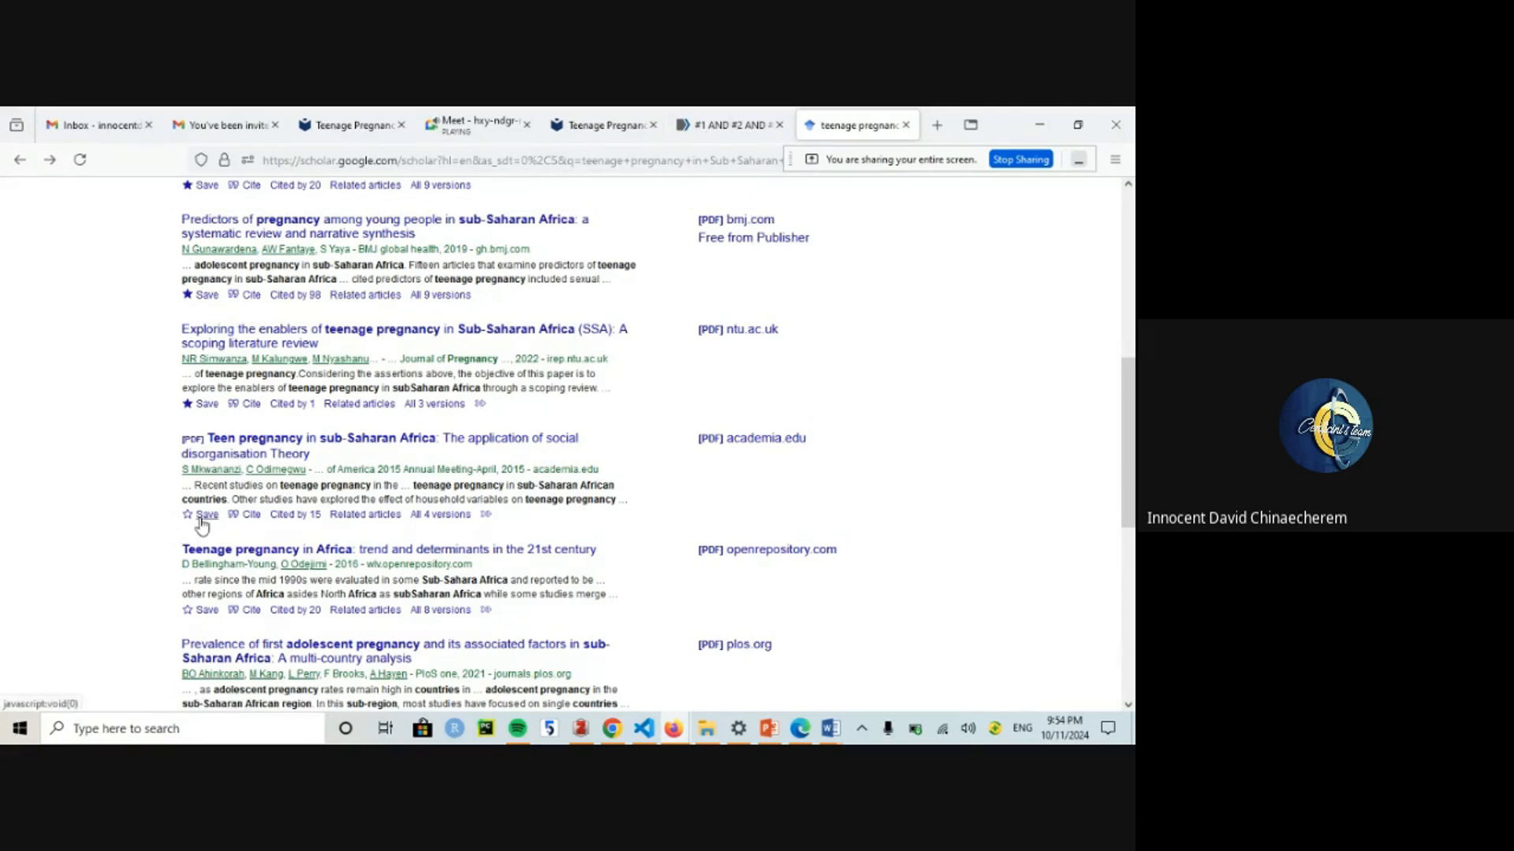
{"action": "left_click", "coordinate": [204, 514]}
{"action": "left_click", "coordinate": [419, 413]}
{"action": "left_click", "coordinate": [426, 494]}
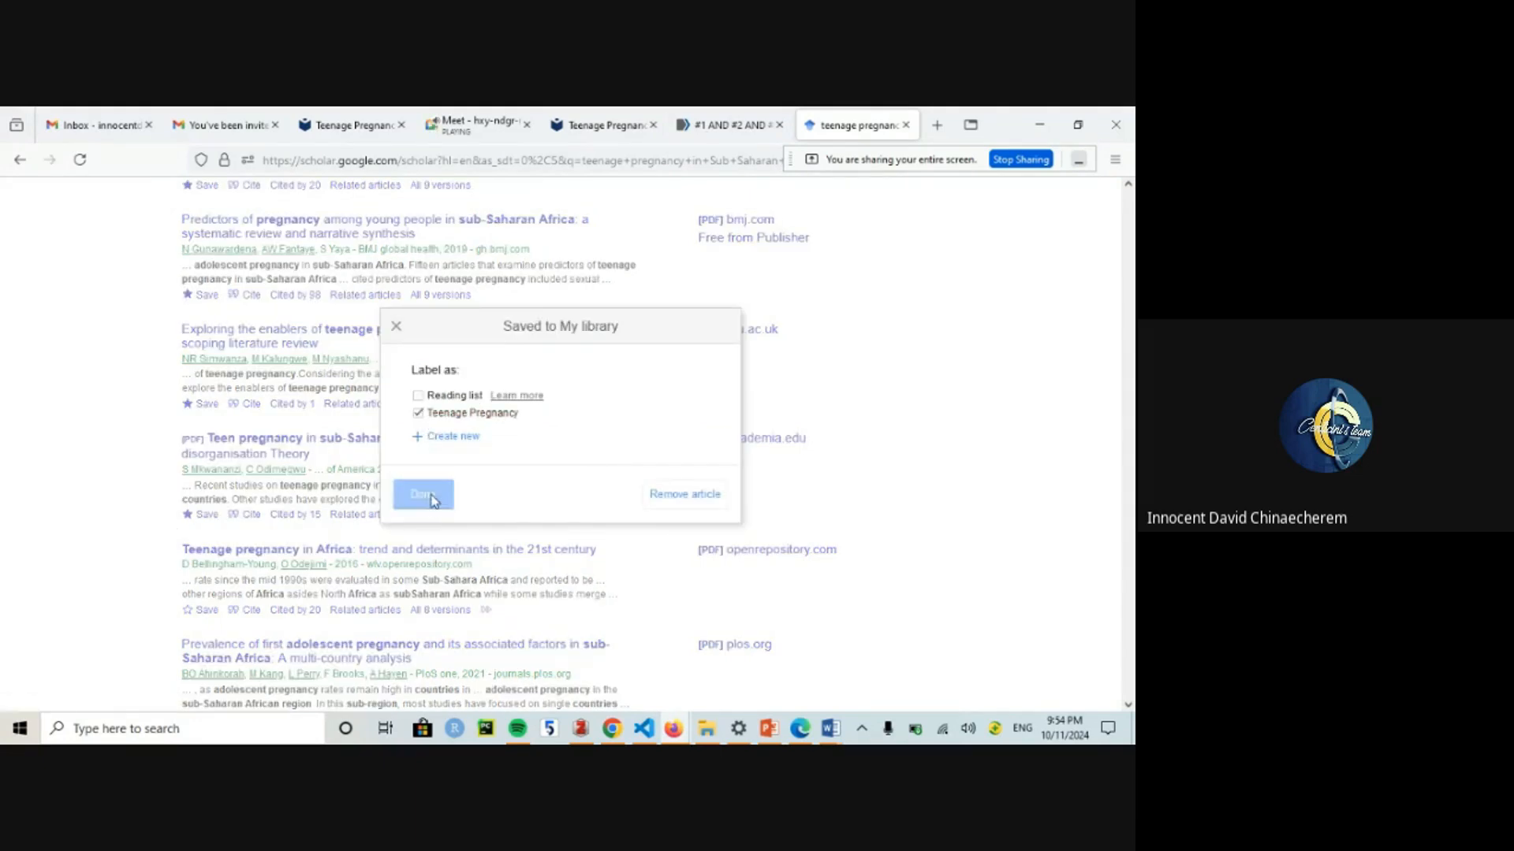
{"action": "left_click_drag", "start_coordinate": [1129, 406], "coordinate": [1133, 238]}
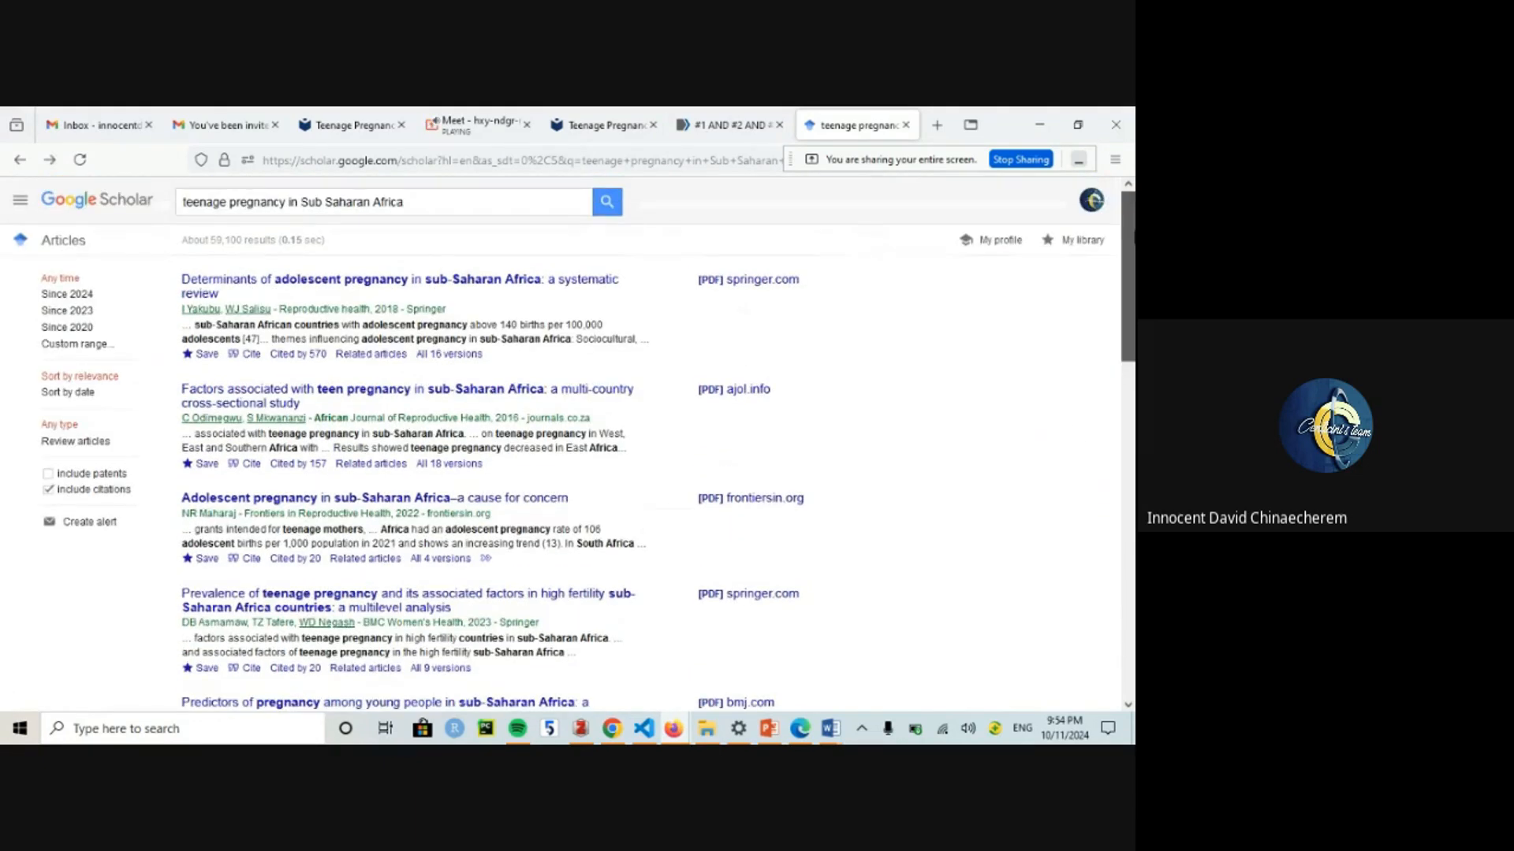
{"action": "left_click", "coordinate": [729, 125]}
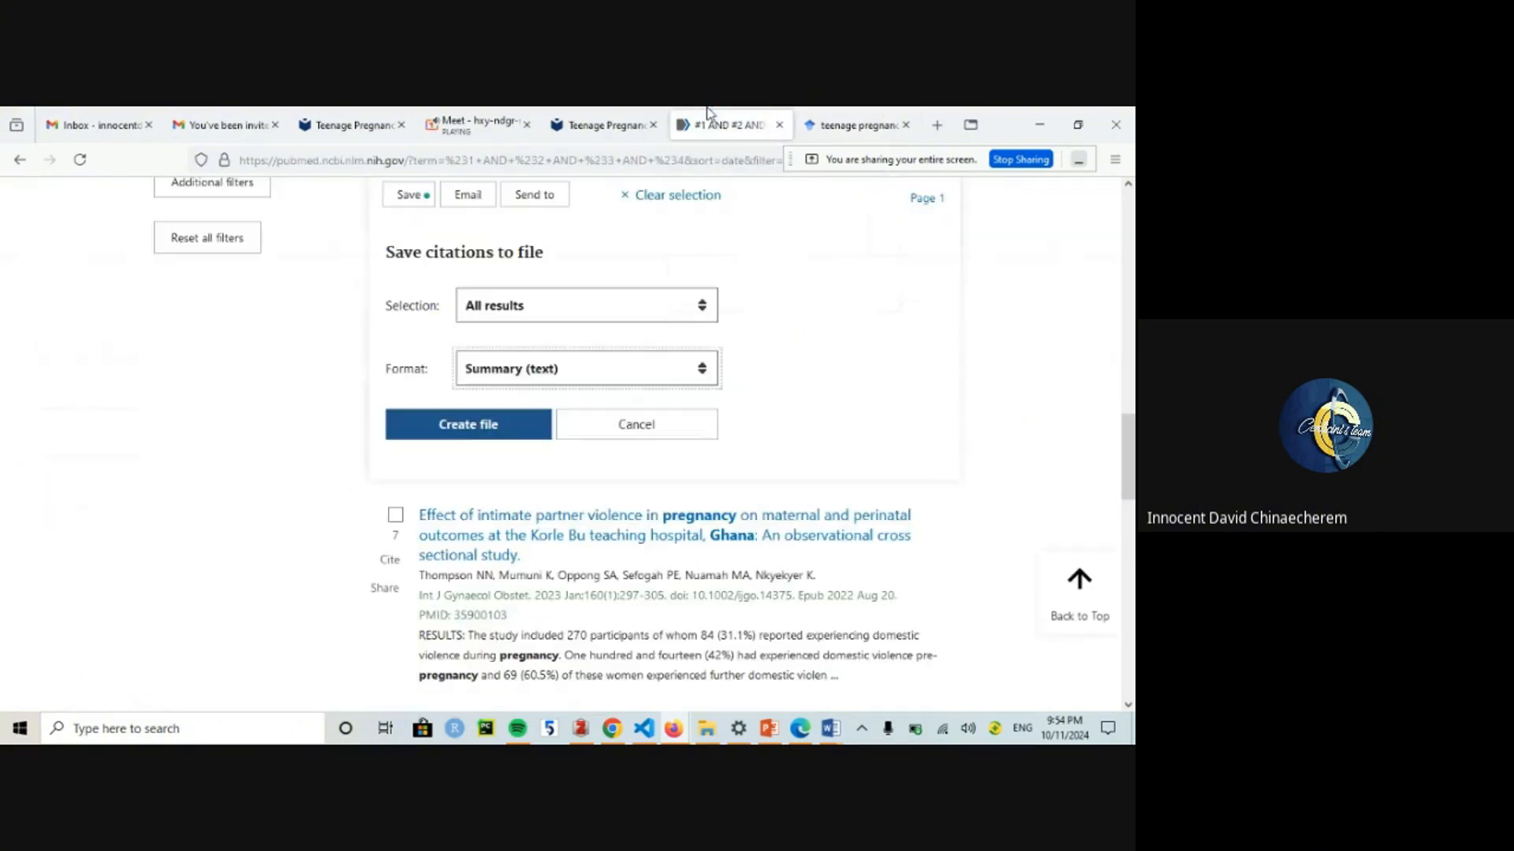
Step: Export all 130 PubMed results in PubMed format as pubmed-1AND2AND3A-set.txt
{"action": "left_click", "coordinate": [499, 376]}
{"action": "left_click", "coordinate": [497, 427]}
{"action": "left_click", "coordinate": [468, 424]}
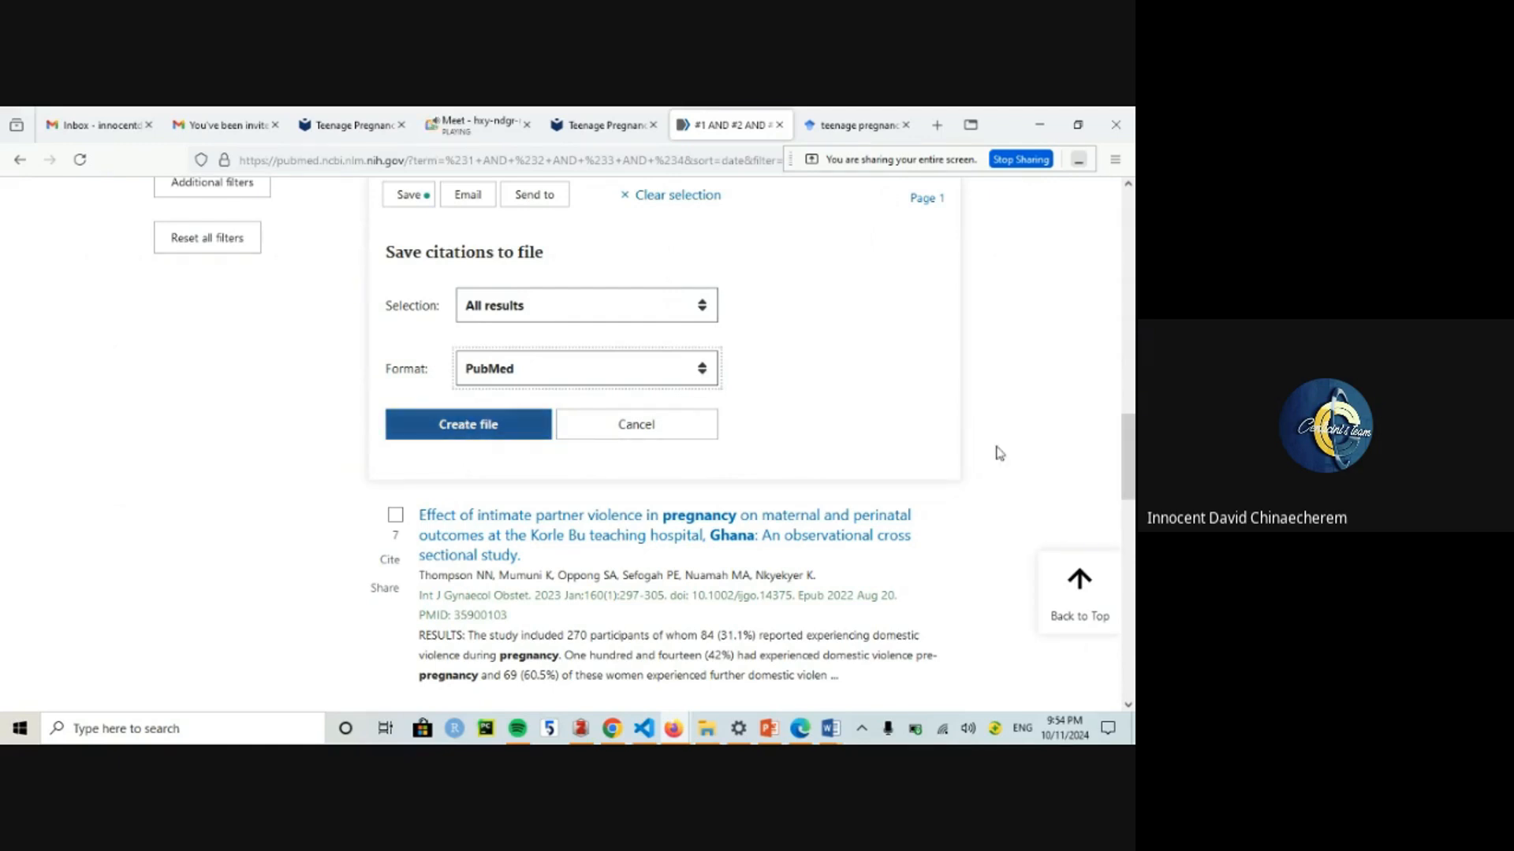
{"action": "left_click", "coordinate": [486, 426]}
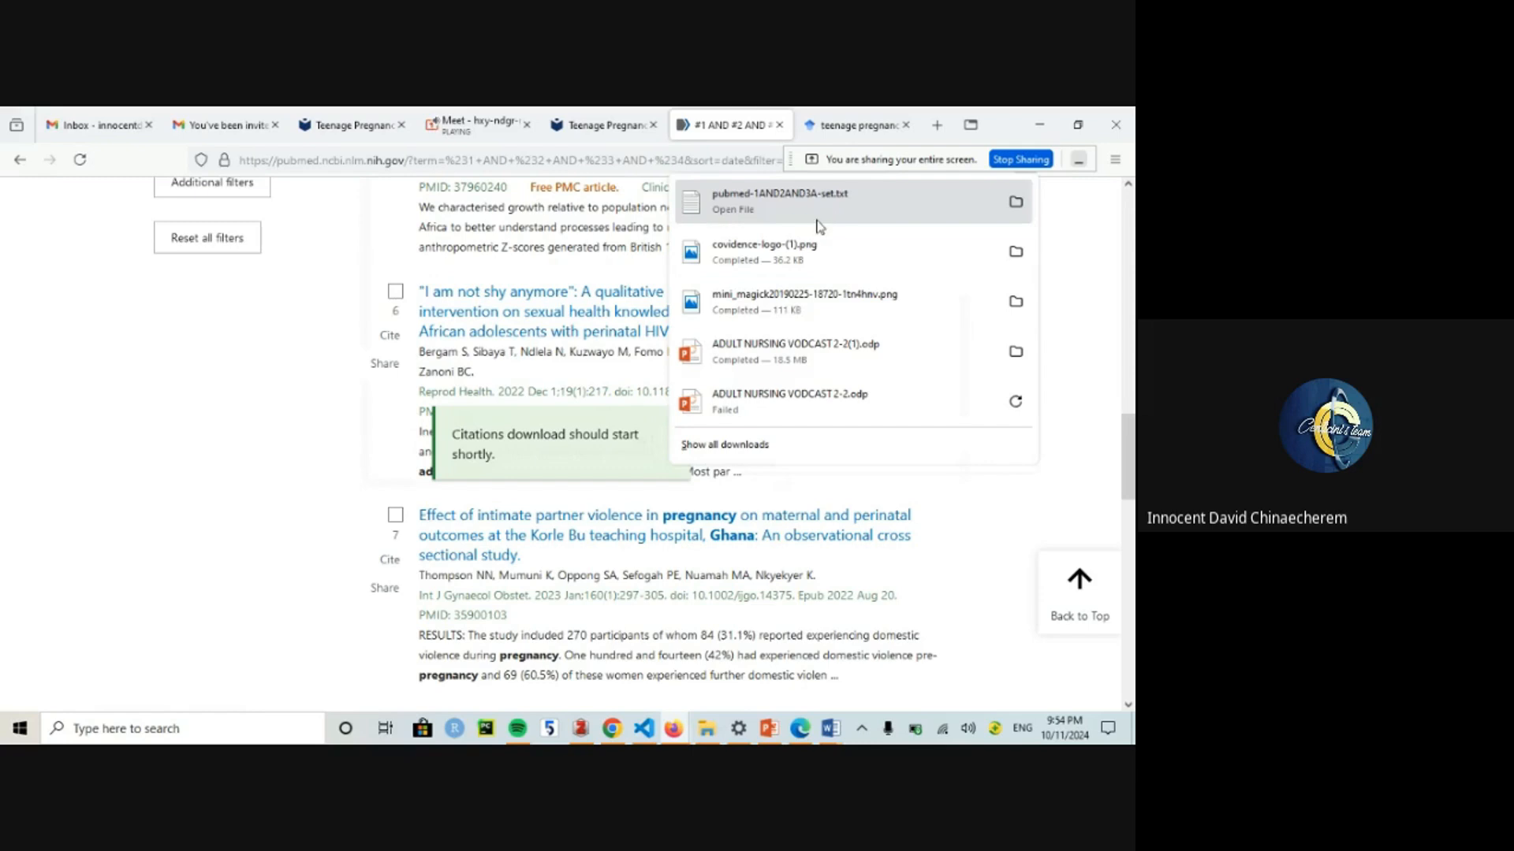
Step: Save 'Teenage pregnancy in Africa: trend and determinants' under Teenage Pregnancy and open My library
{"action": "left_click", "coordinate": [353, 125]}
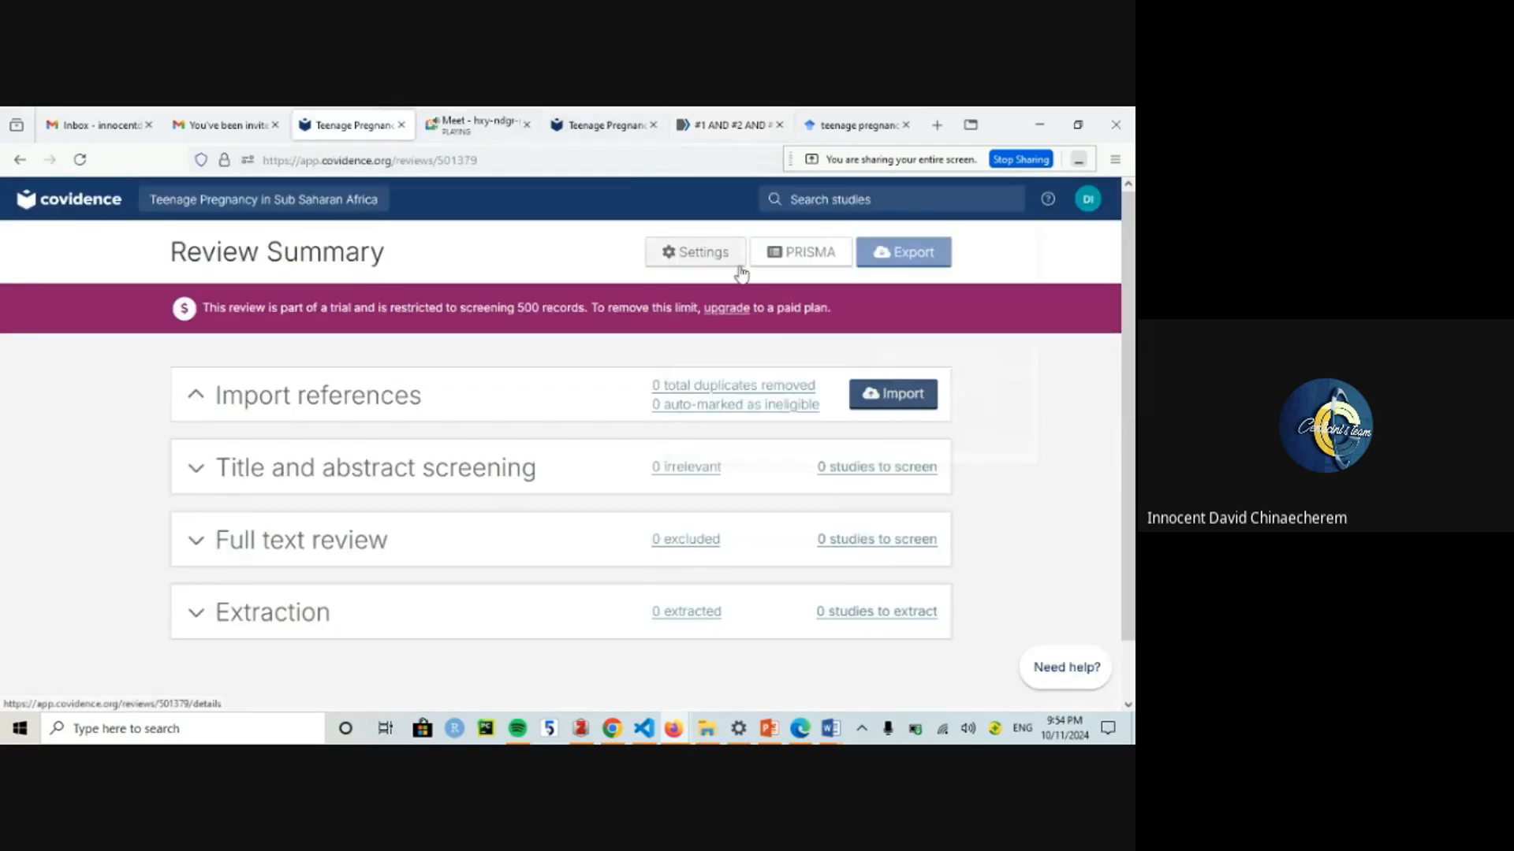
{"action": "left_click", "coordinate": [862, 112]}
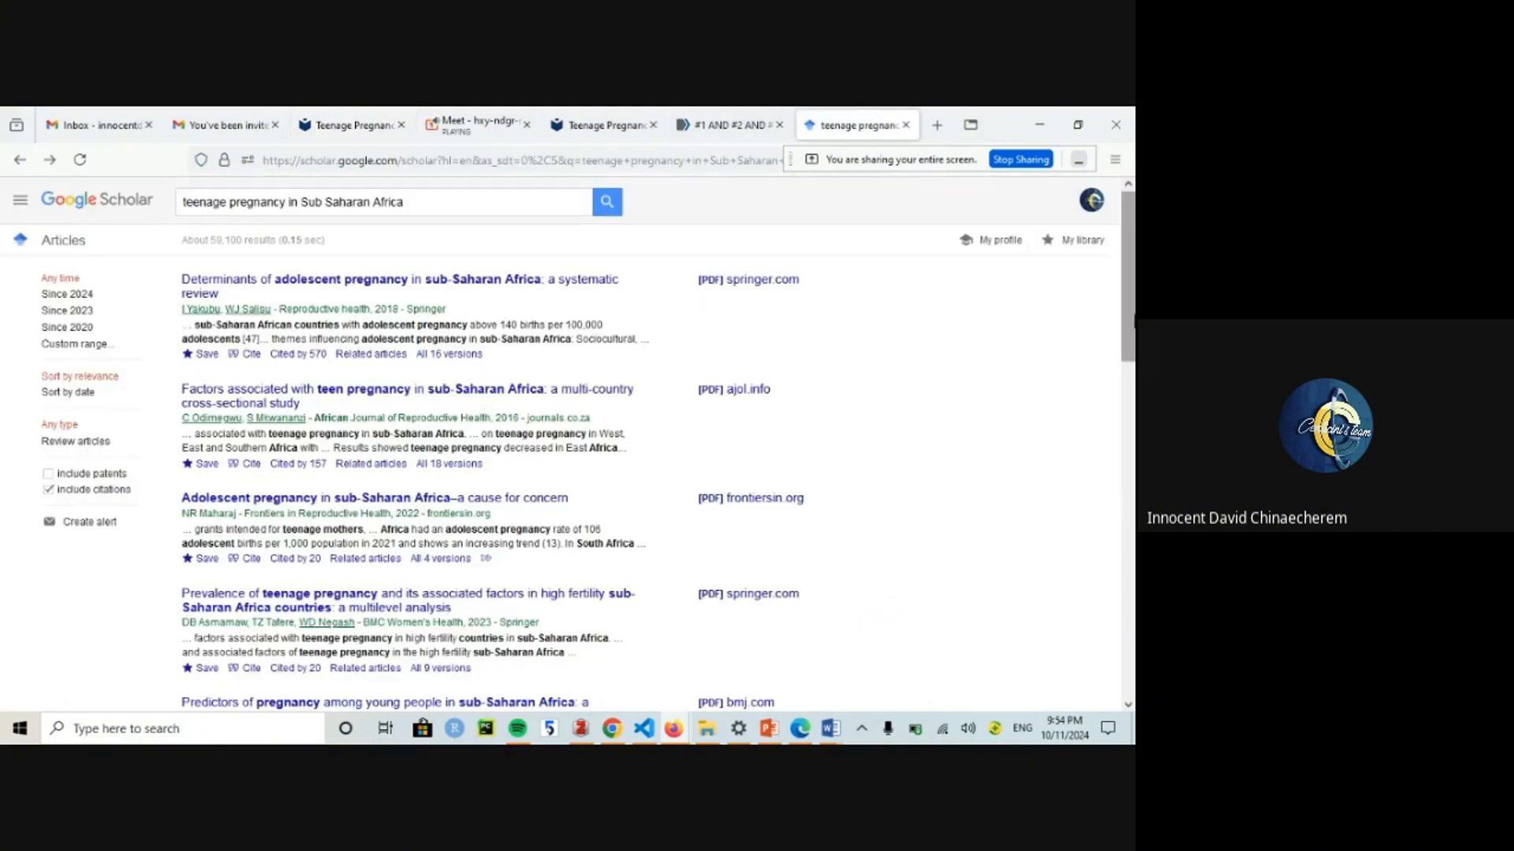
{"action": "scroll", "coordinate": [355, 433], "scroll_direction": "down", "scroll_amount": 5}
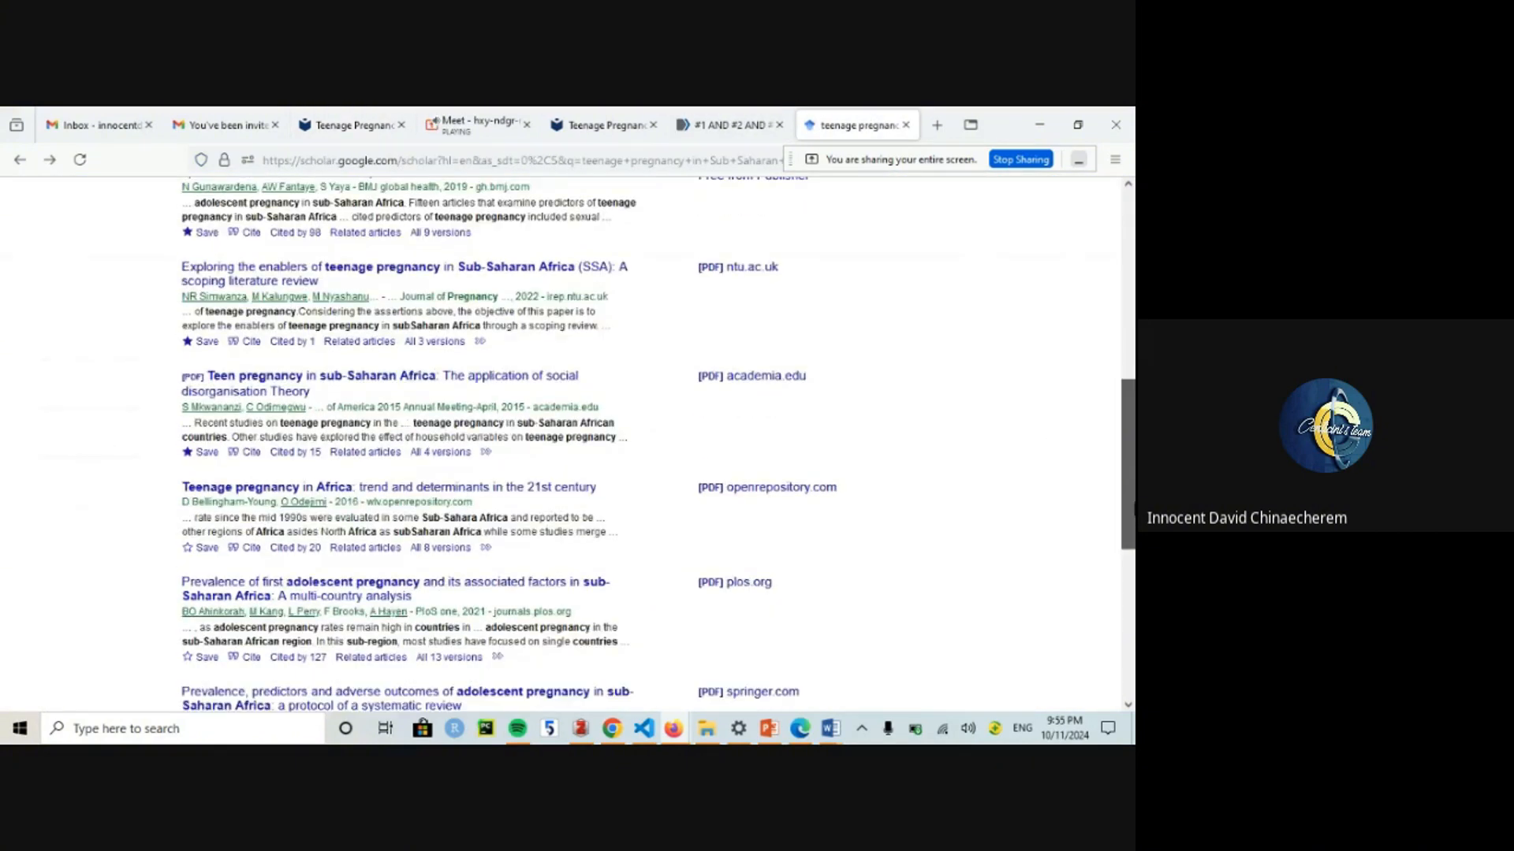
{"action": "left_click", "coordinate": [199, 549]}
{"action": "left_click", "coordinate": [404, 495]}
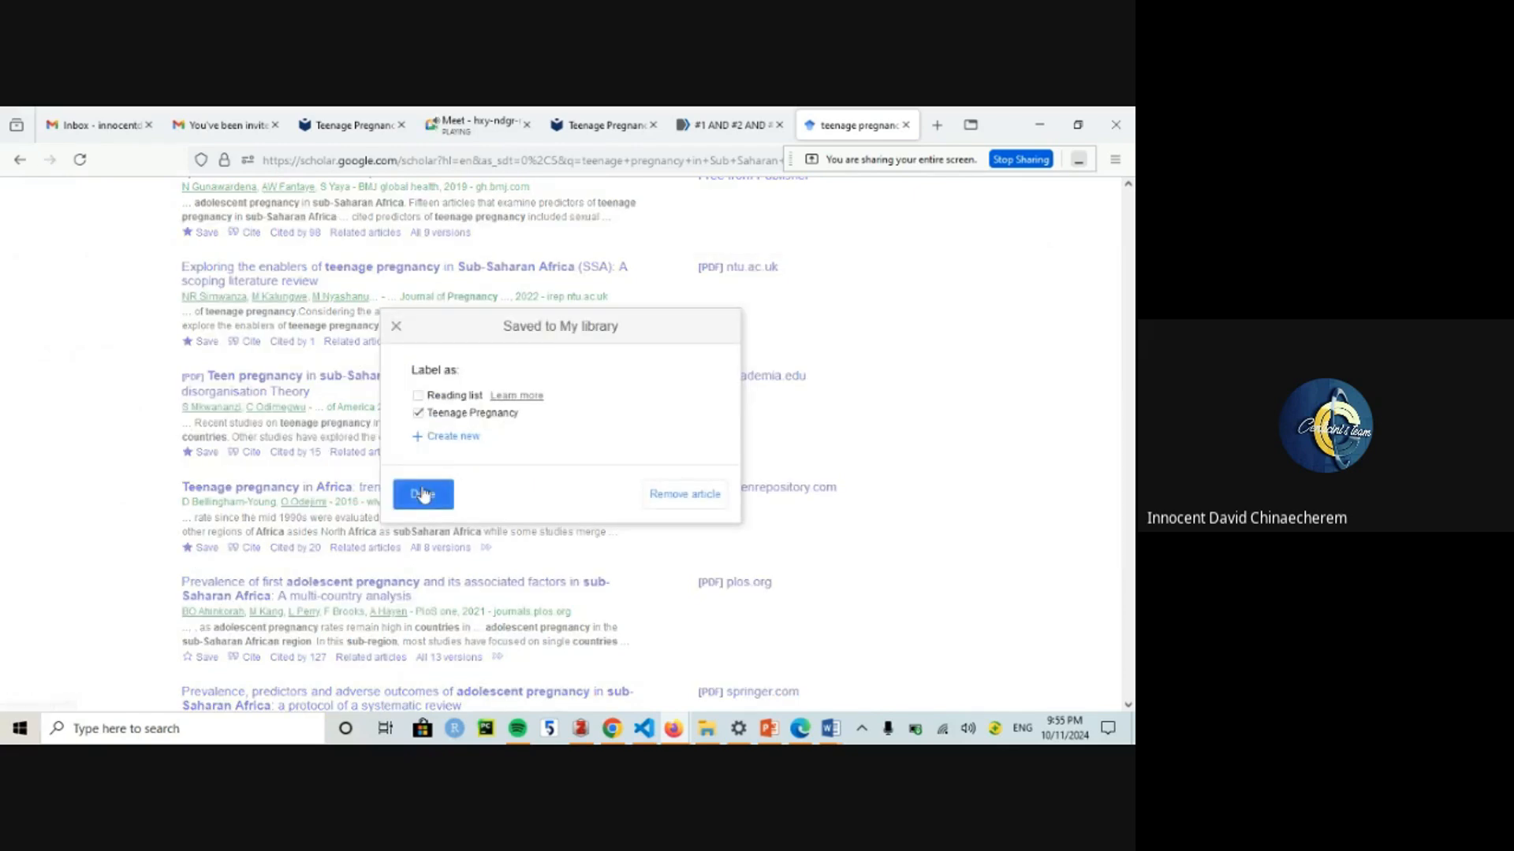
{"action": "scroll", "coordinate": [434, 493], "scroll_direction": "up", "scroll_amount": 5}
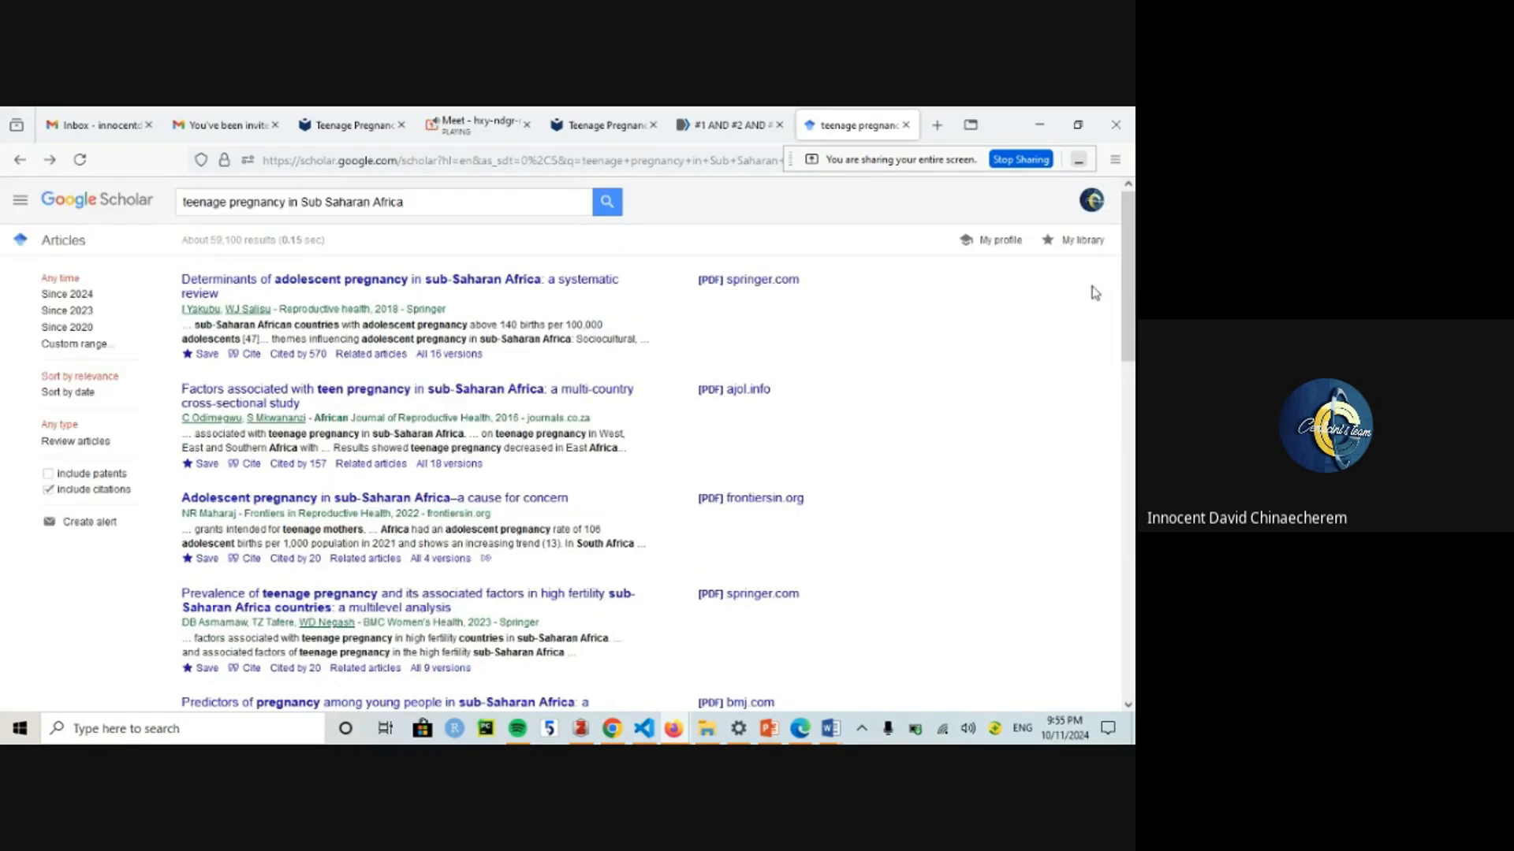
{"action": "left_click", "coordinate": [1073, 244]}
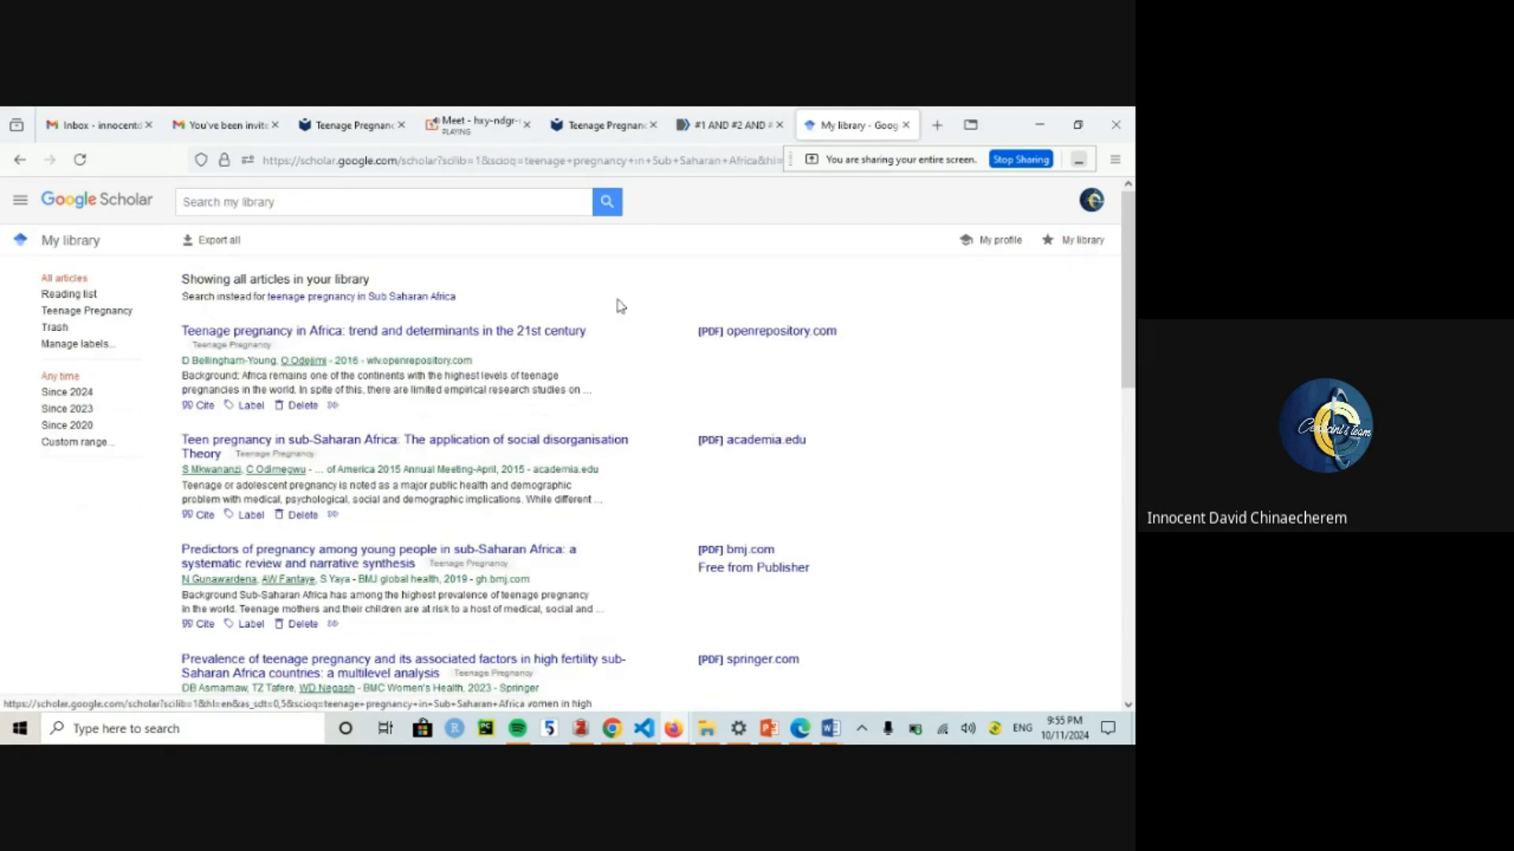
Step: Filter My library to the Teenage Pregnancy label, pick RefMan export, and switch to the Meet call
{"action": "left_click", "coordinate": [54, 312]}
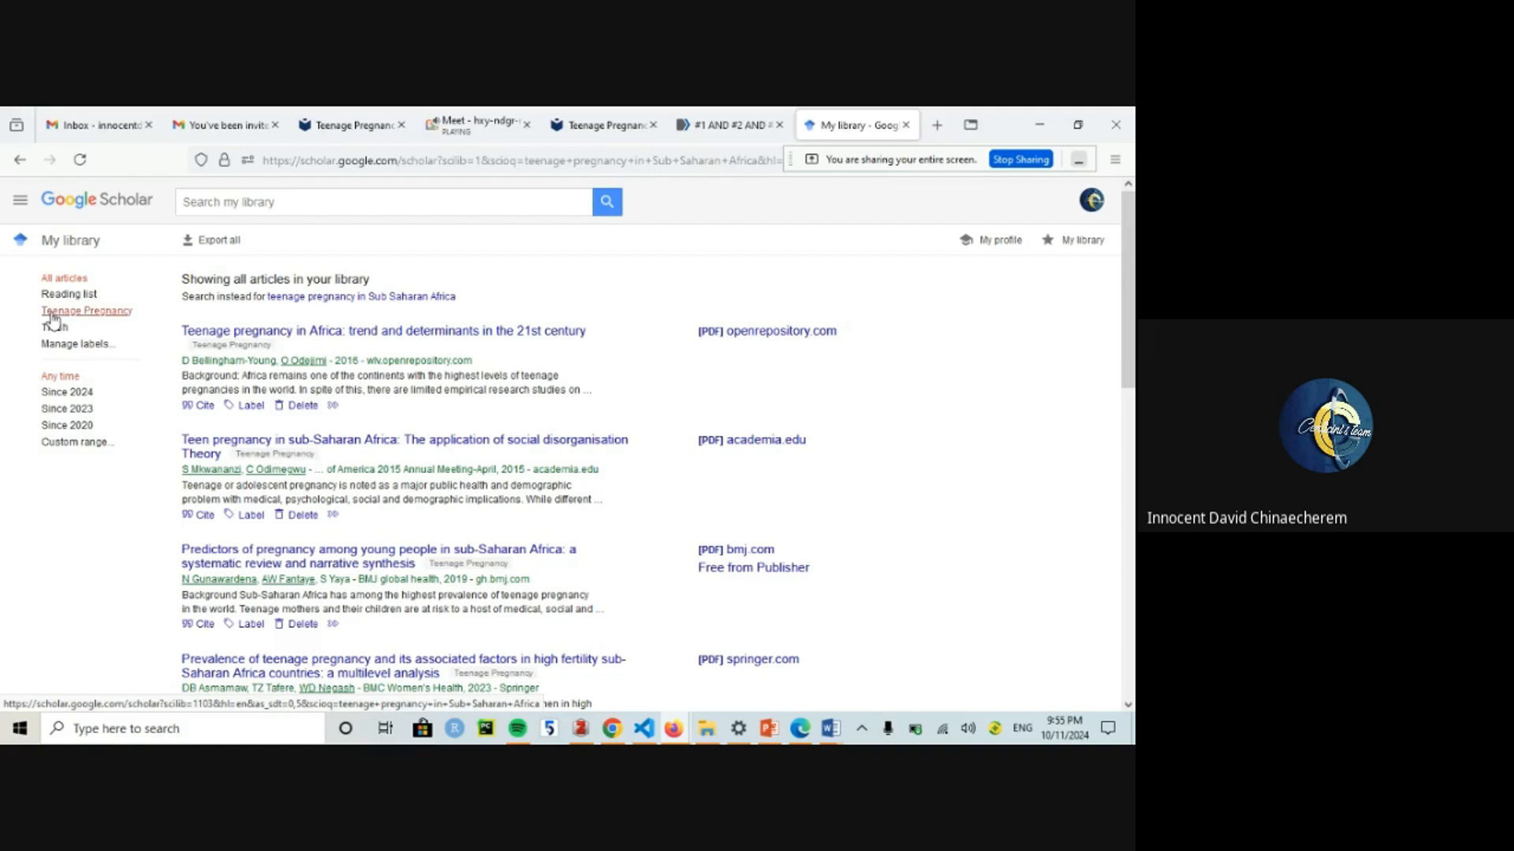
{"action": "left_click", "coordinate": [198, 244]}
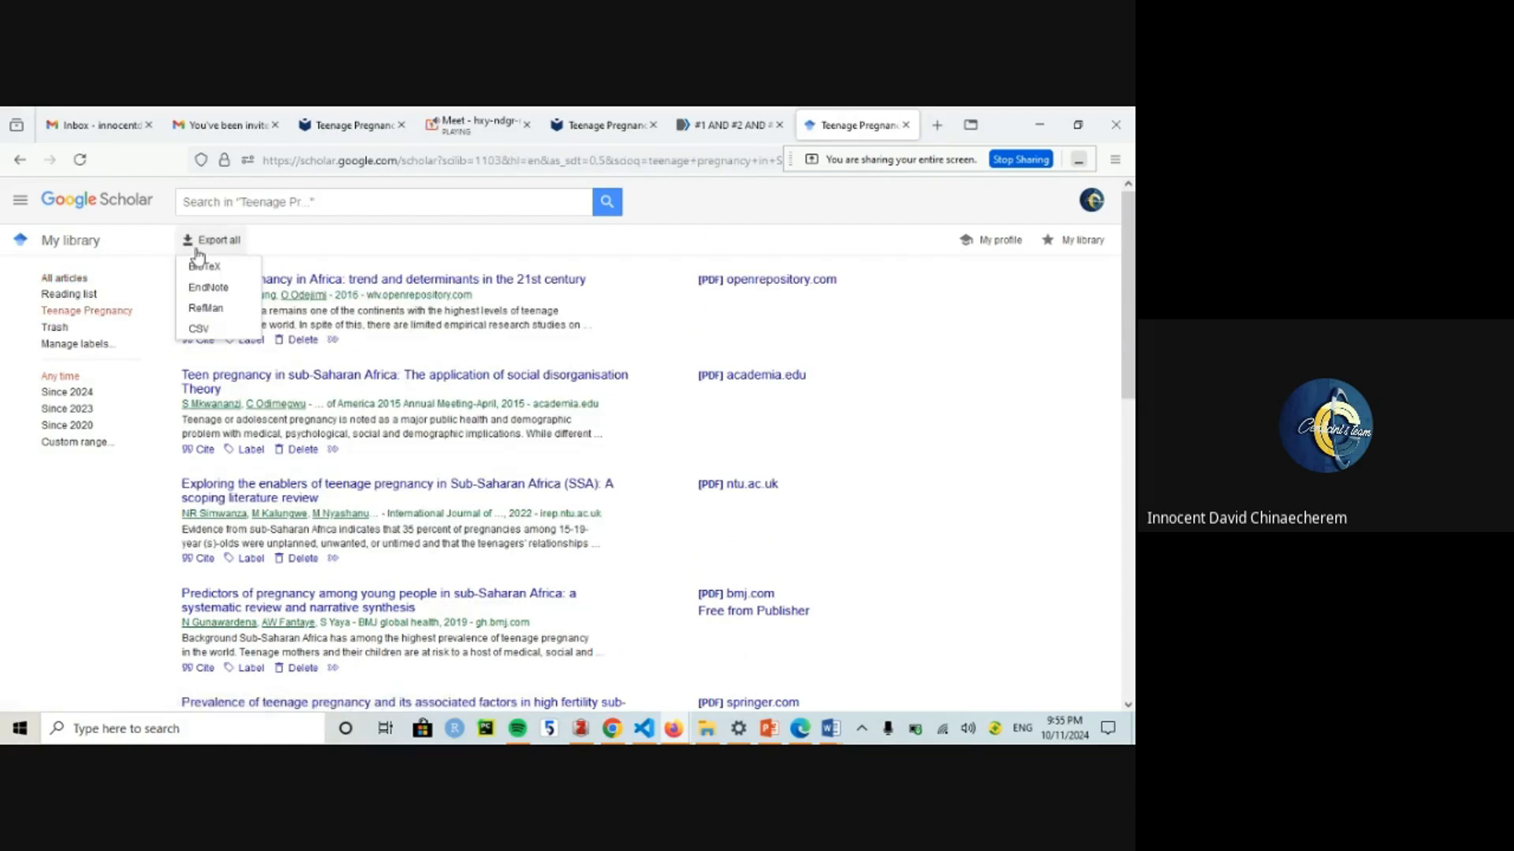
{"action": "double_click", "coordinate": [210, 312]}
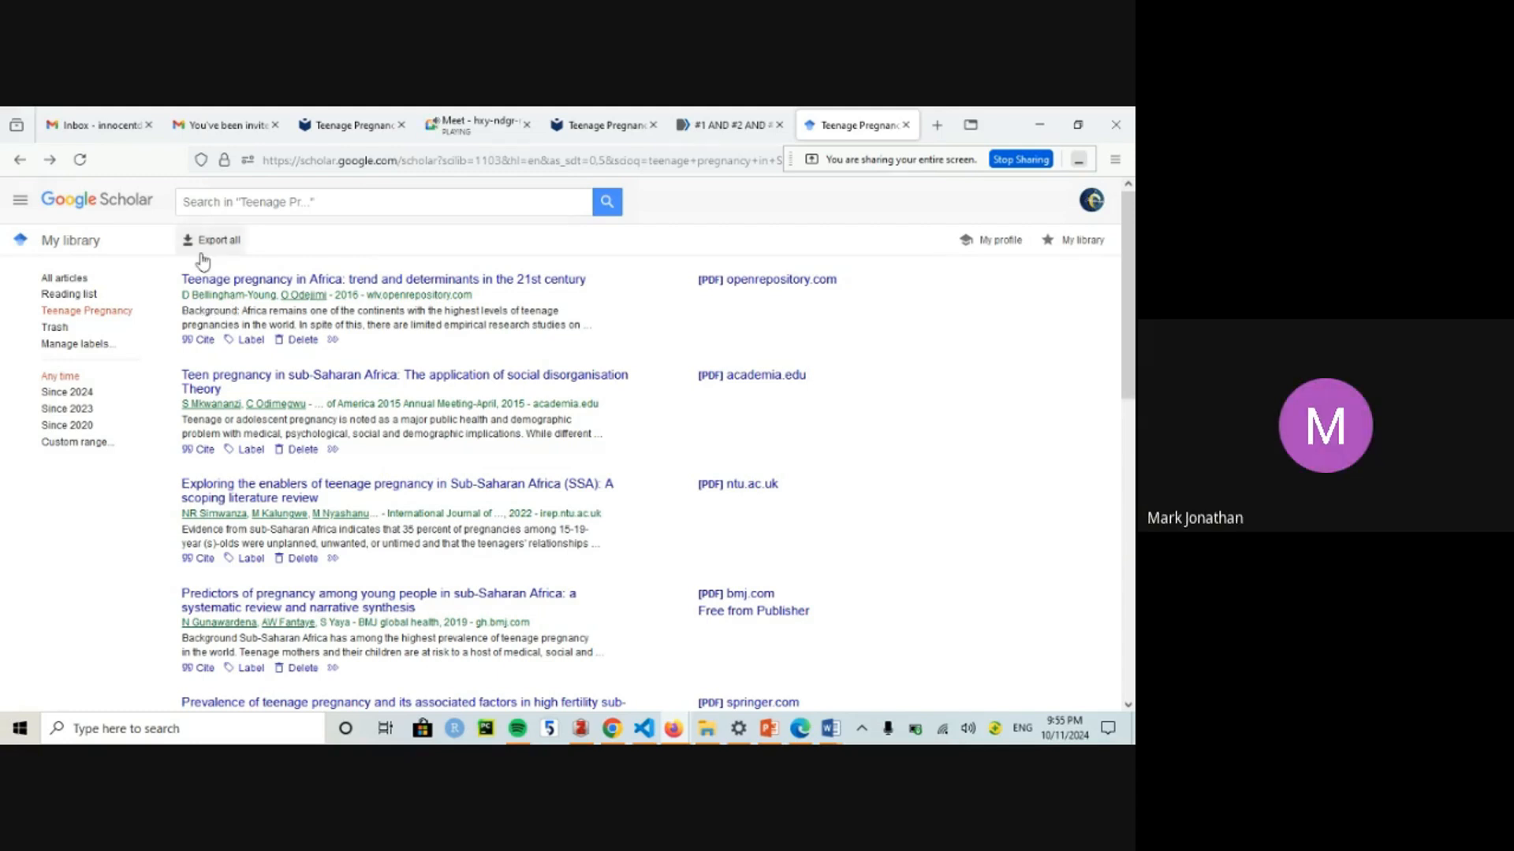
{"action": "left_click", "coordinate": [497, 117]}
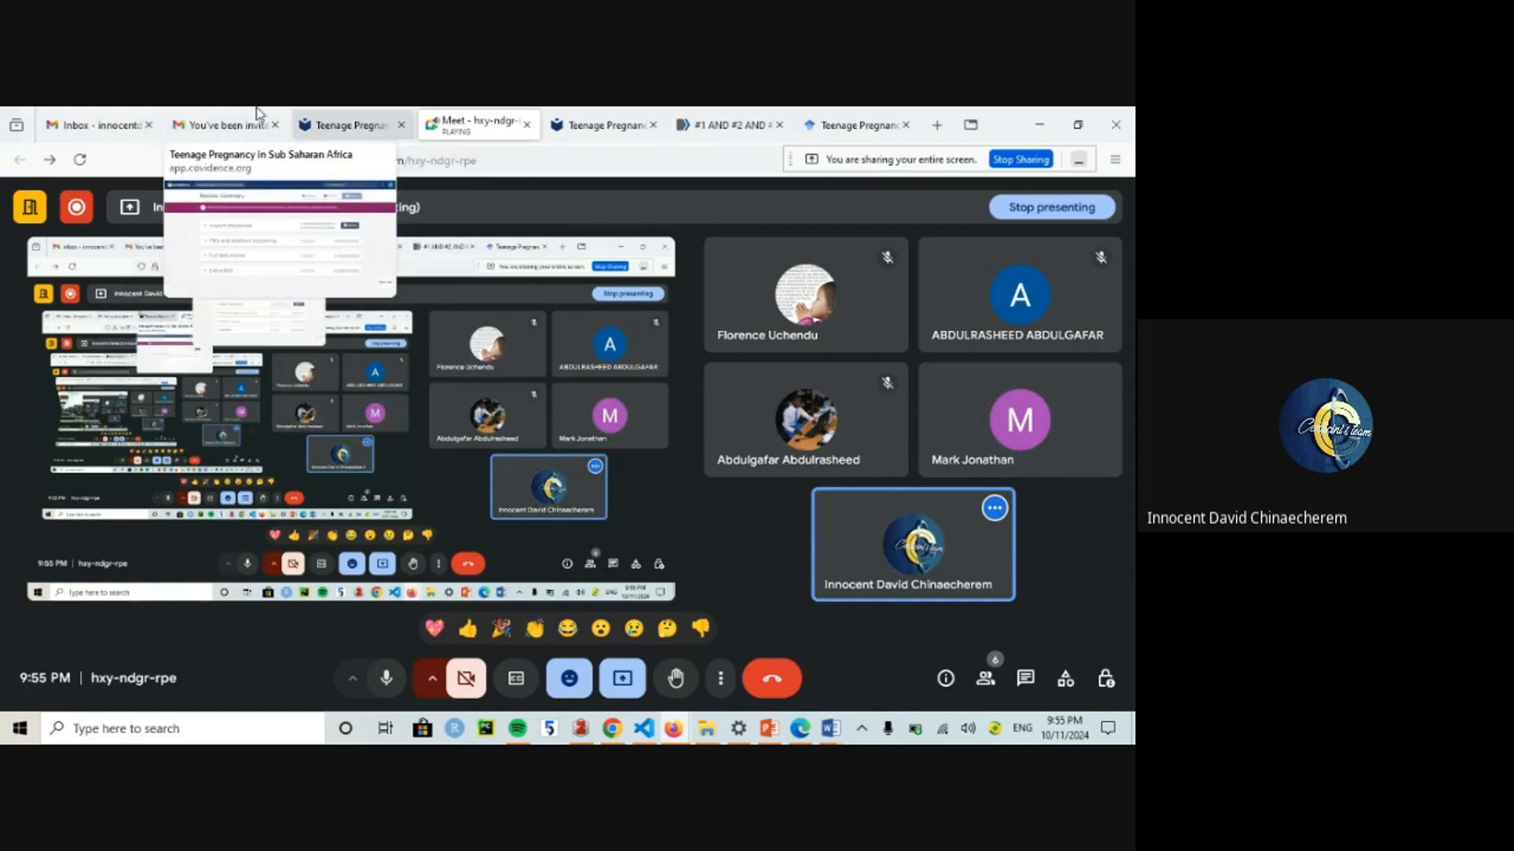
Step: Move through the Covidence and Gmail tabs back to Google Scholar's My library
{"action": "left_click", "coordinate": [322, 113]}
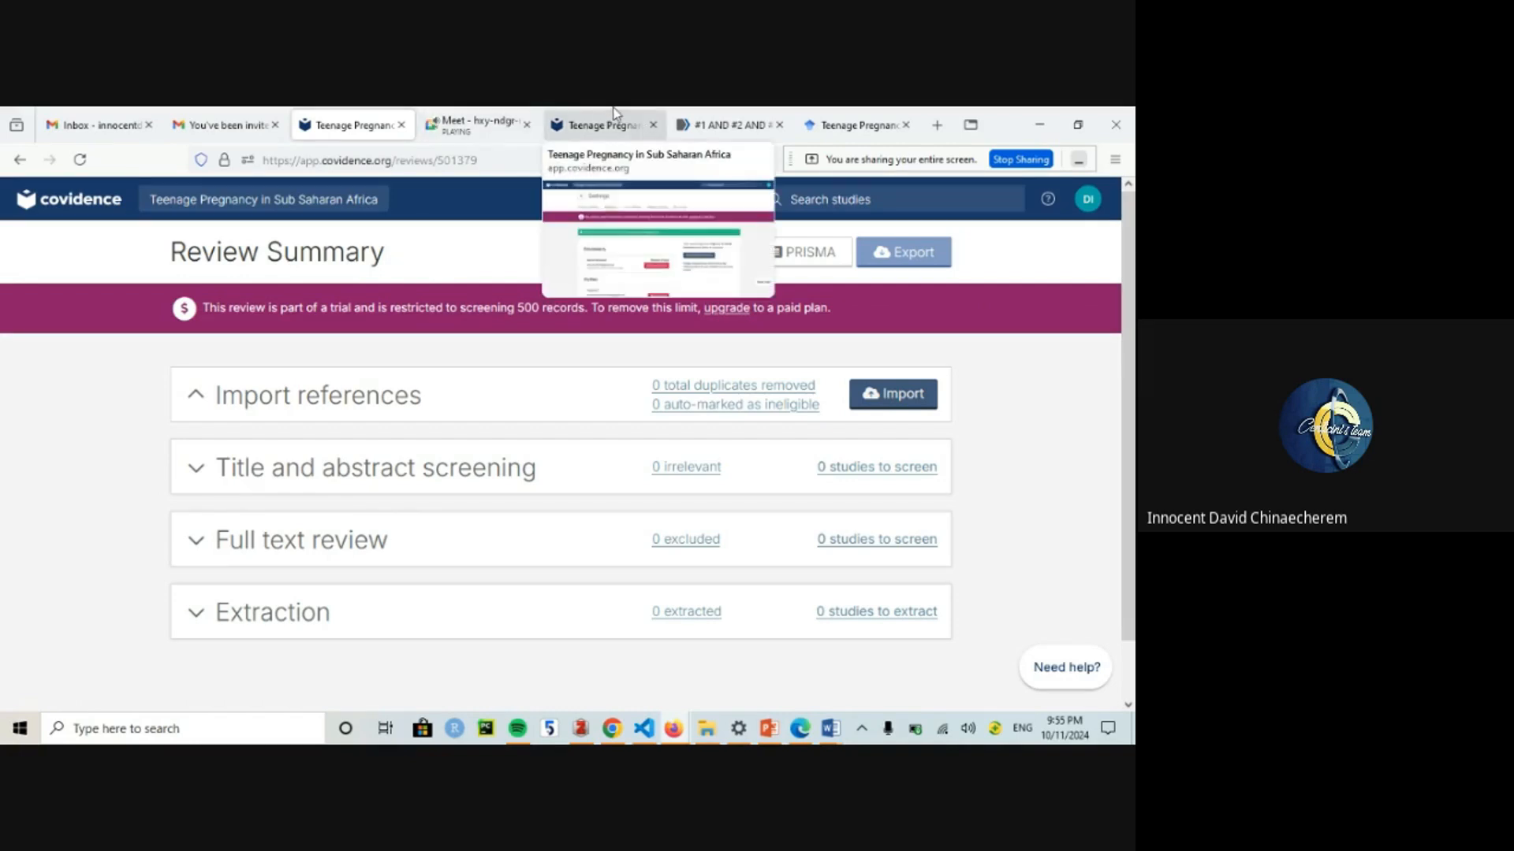
{"action": "left_click", "coordinate": [206, 110]}
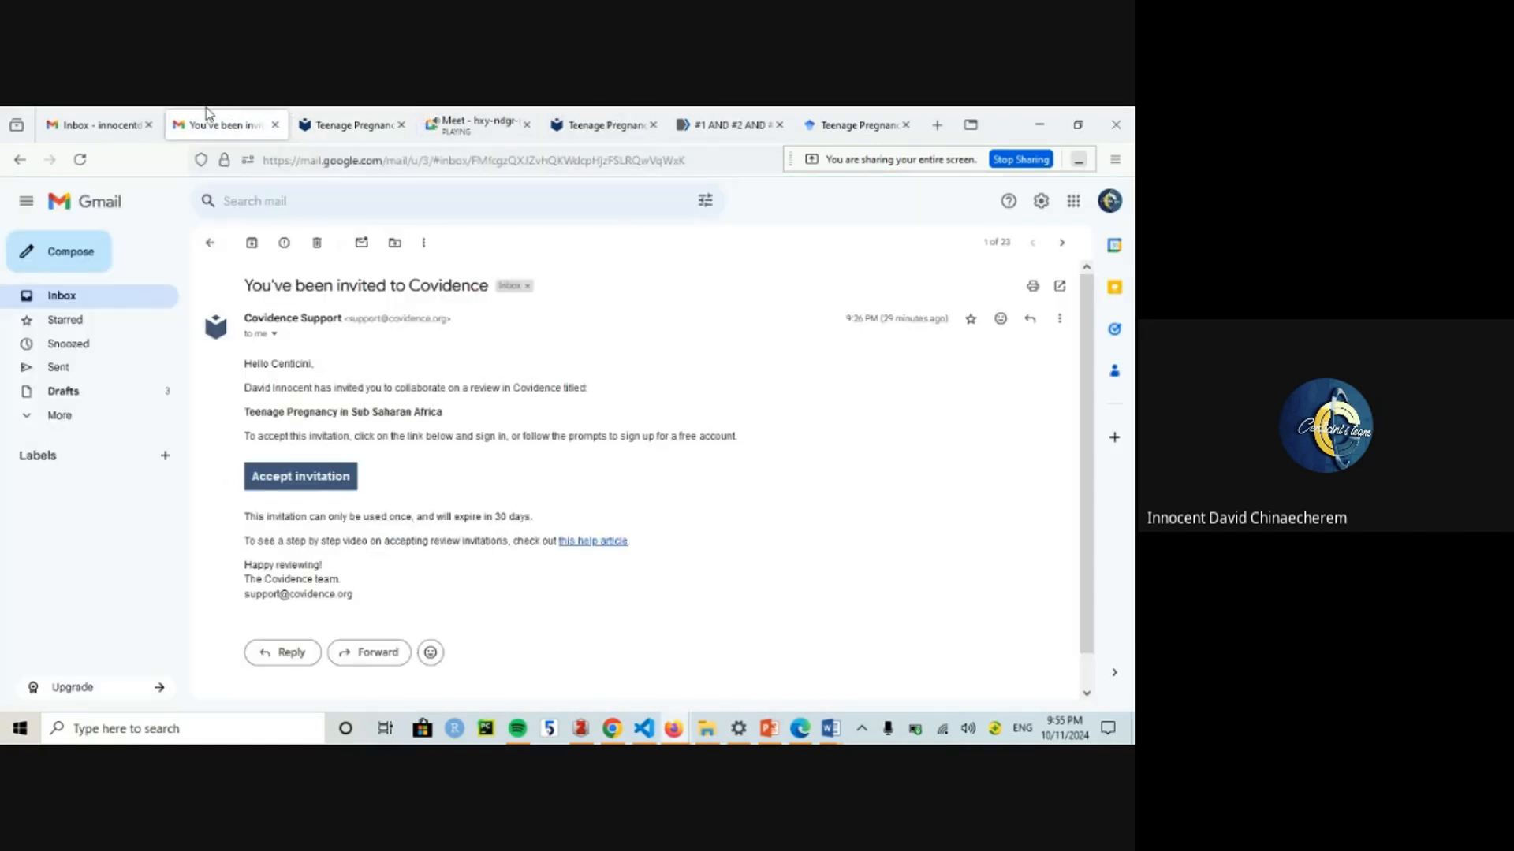
{"action": "left_click", "coordinate": [373, 110]}
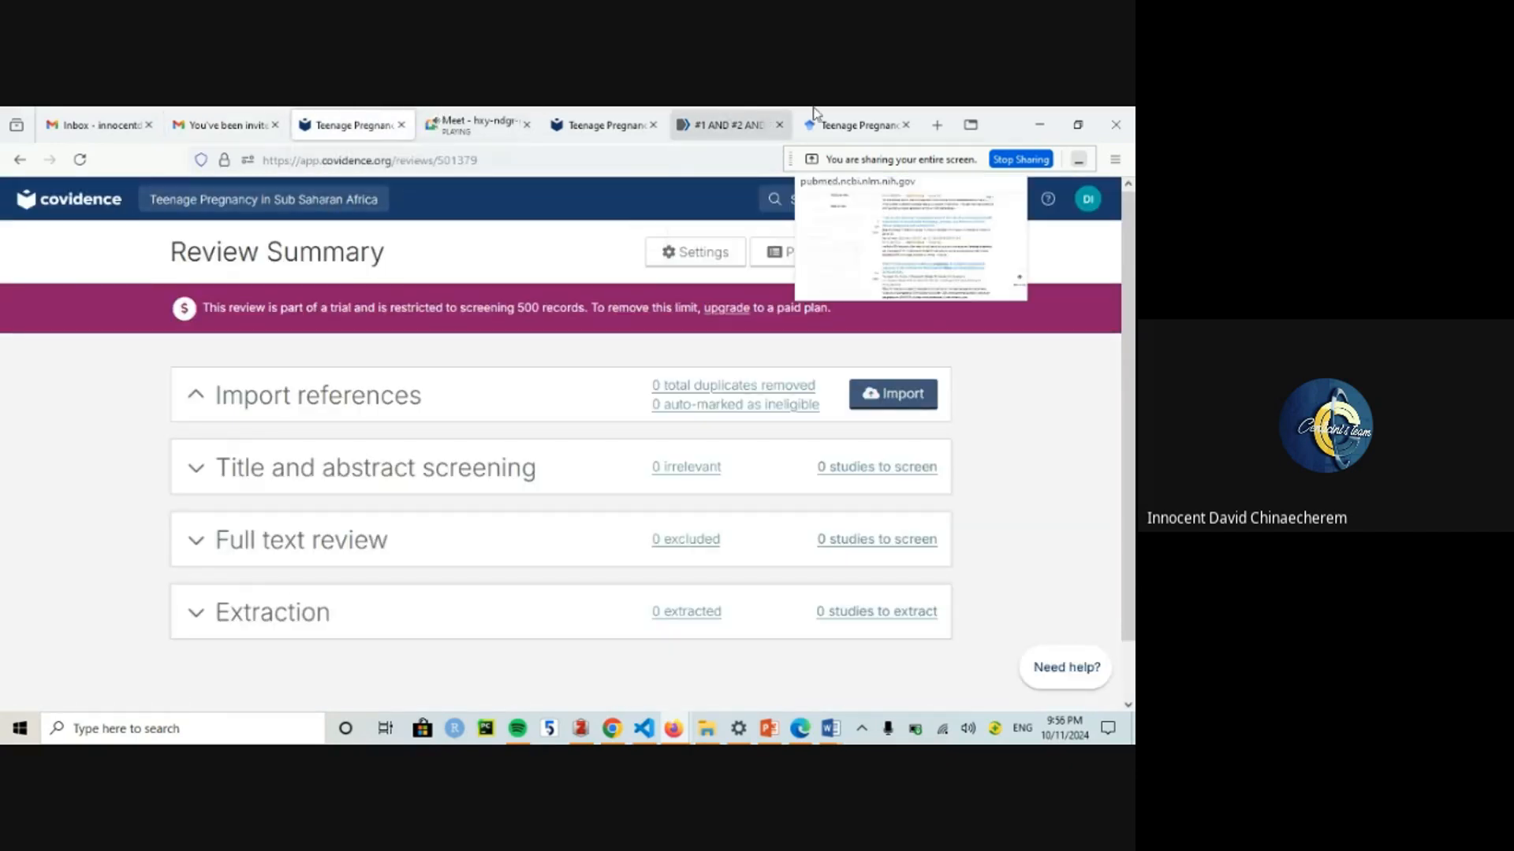
{"action": "left_click", "coordinate": [835, 109]}
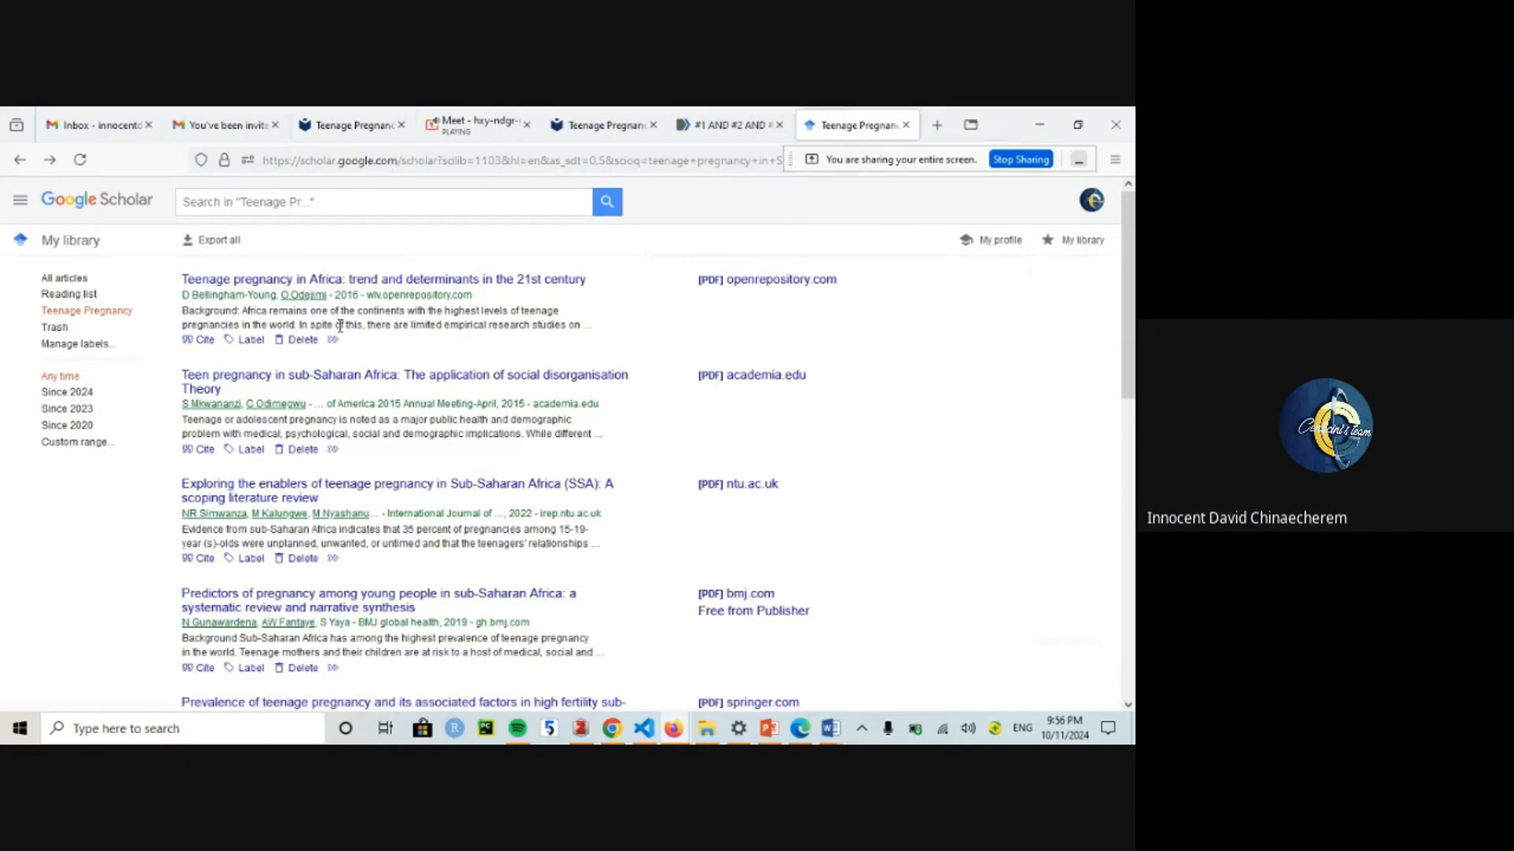
Step: Check the Downloads folder in File Explorer, then minimize it
{"action": "key", "text": "super+e"}
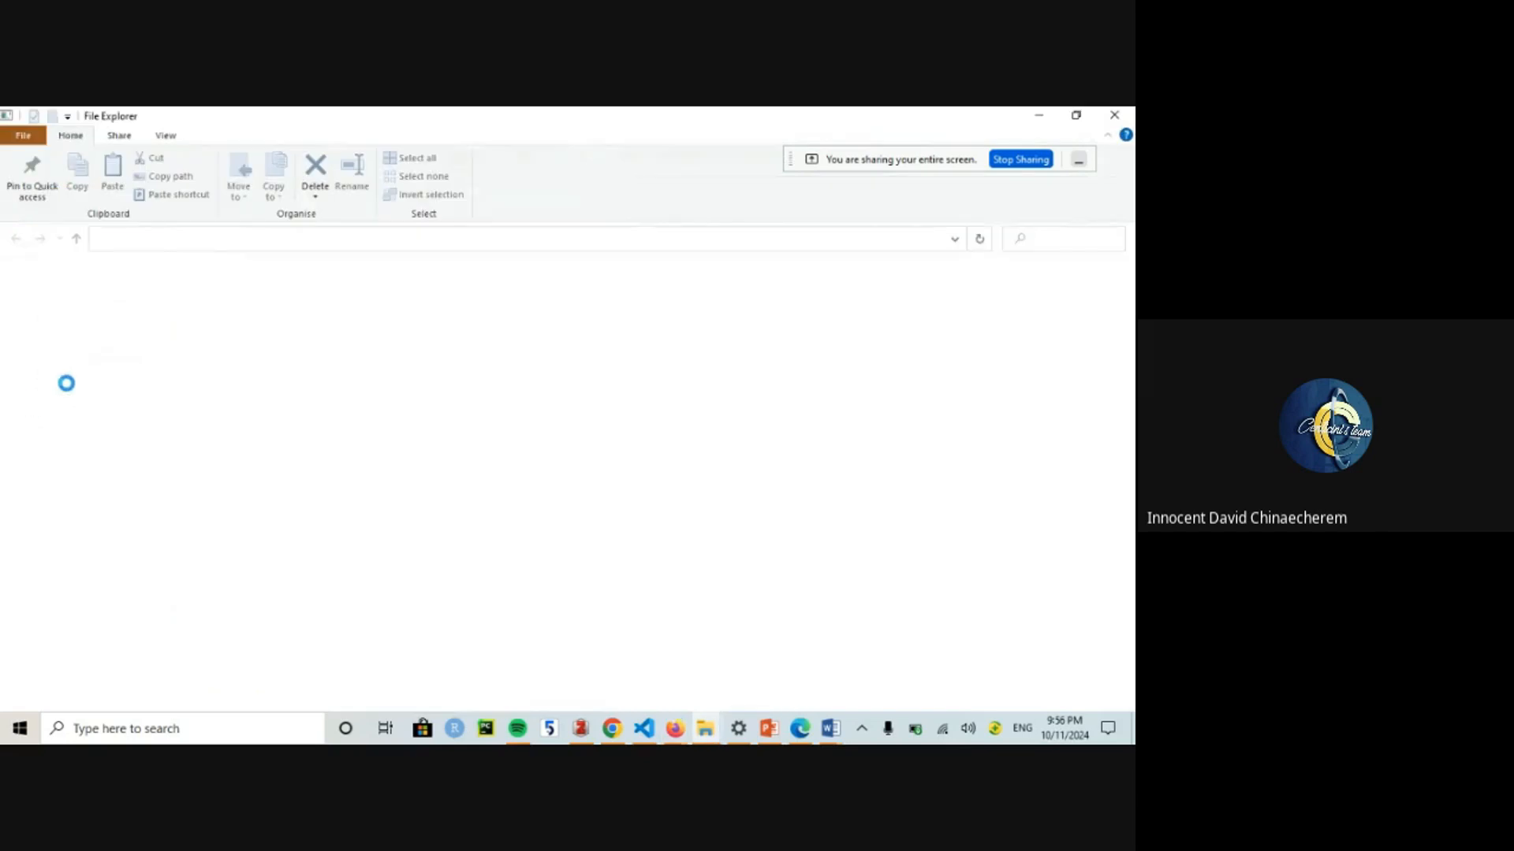
{"action": "left_click", "coordinate": [68, 420]}
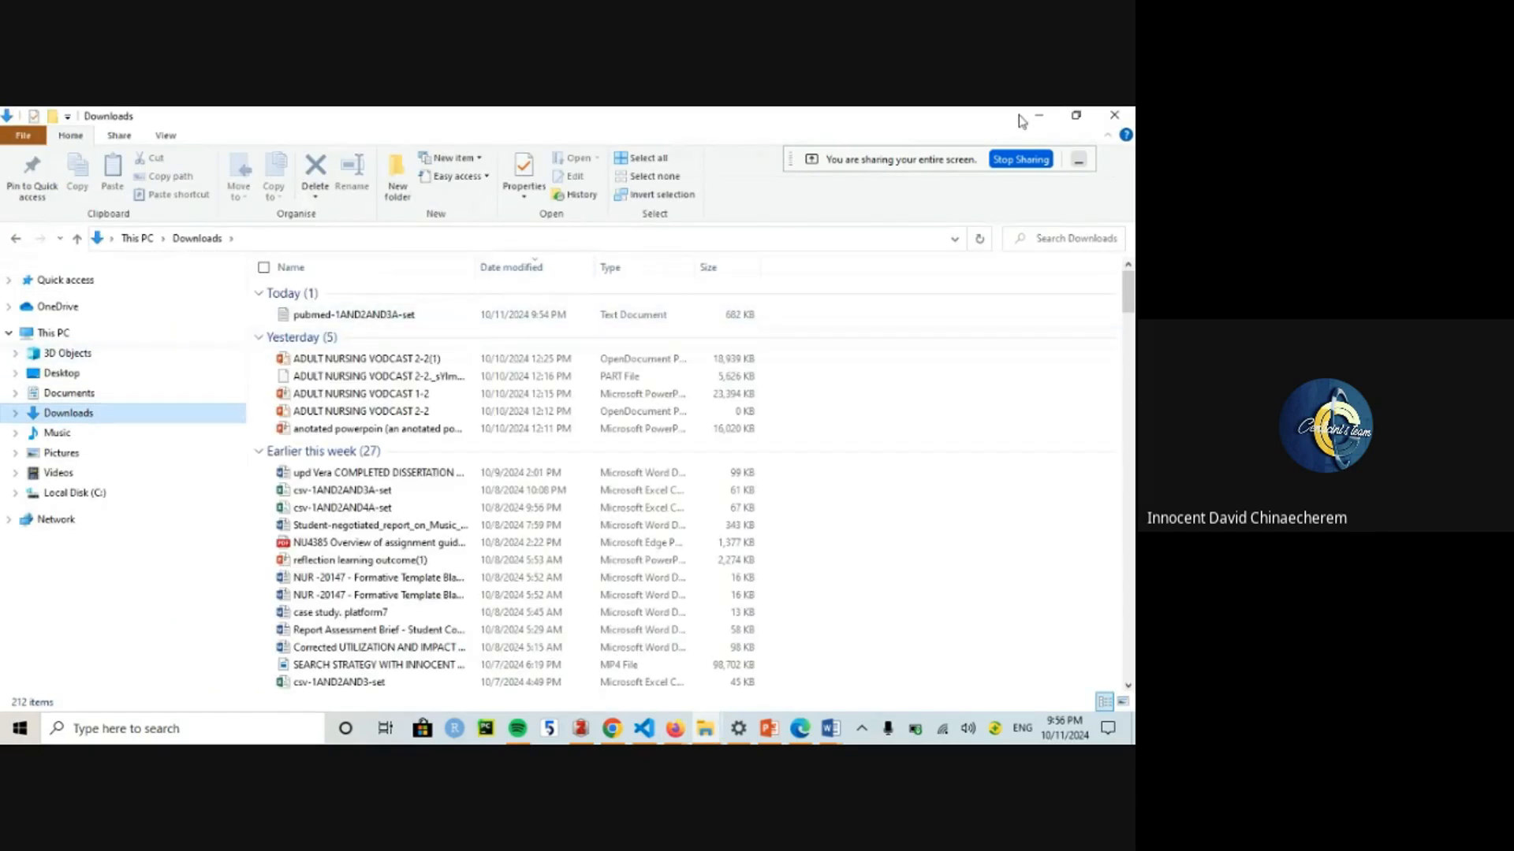
{"action": "left_click", "coordinate": [1039, 117]}
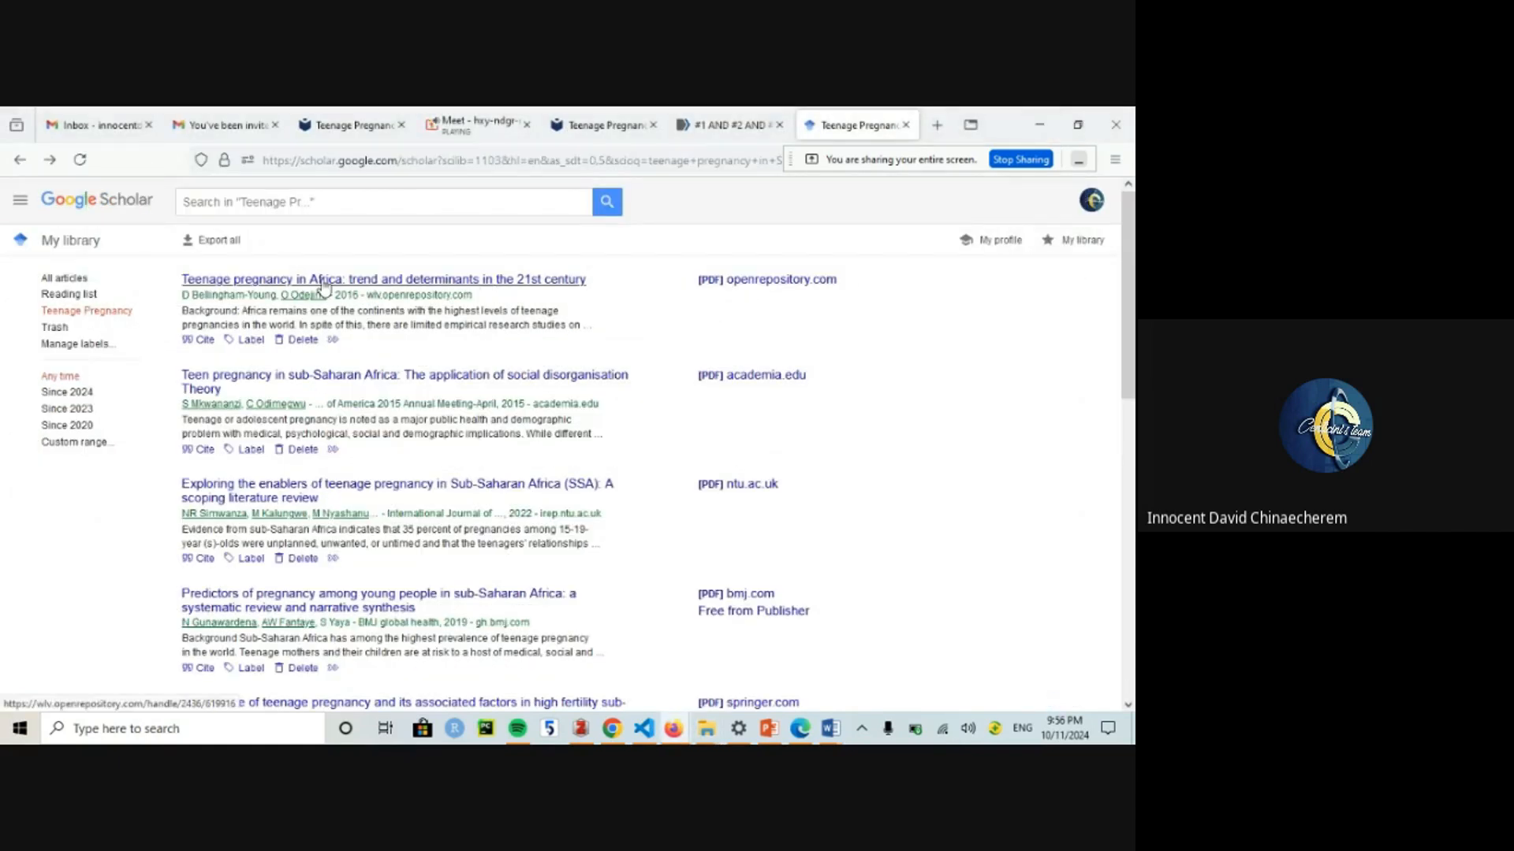
Step: Export all Teenage Pregnancy-labelled articles in RefMan format as citations.ris, then return to Covidence
{"action": "left_click", "coordinate": [233, 241]}
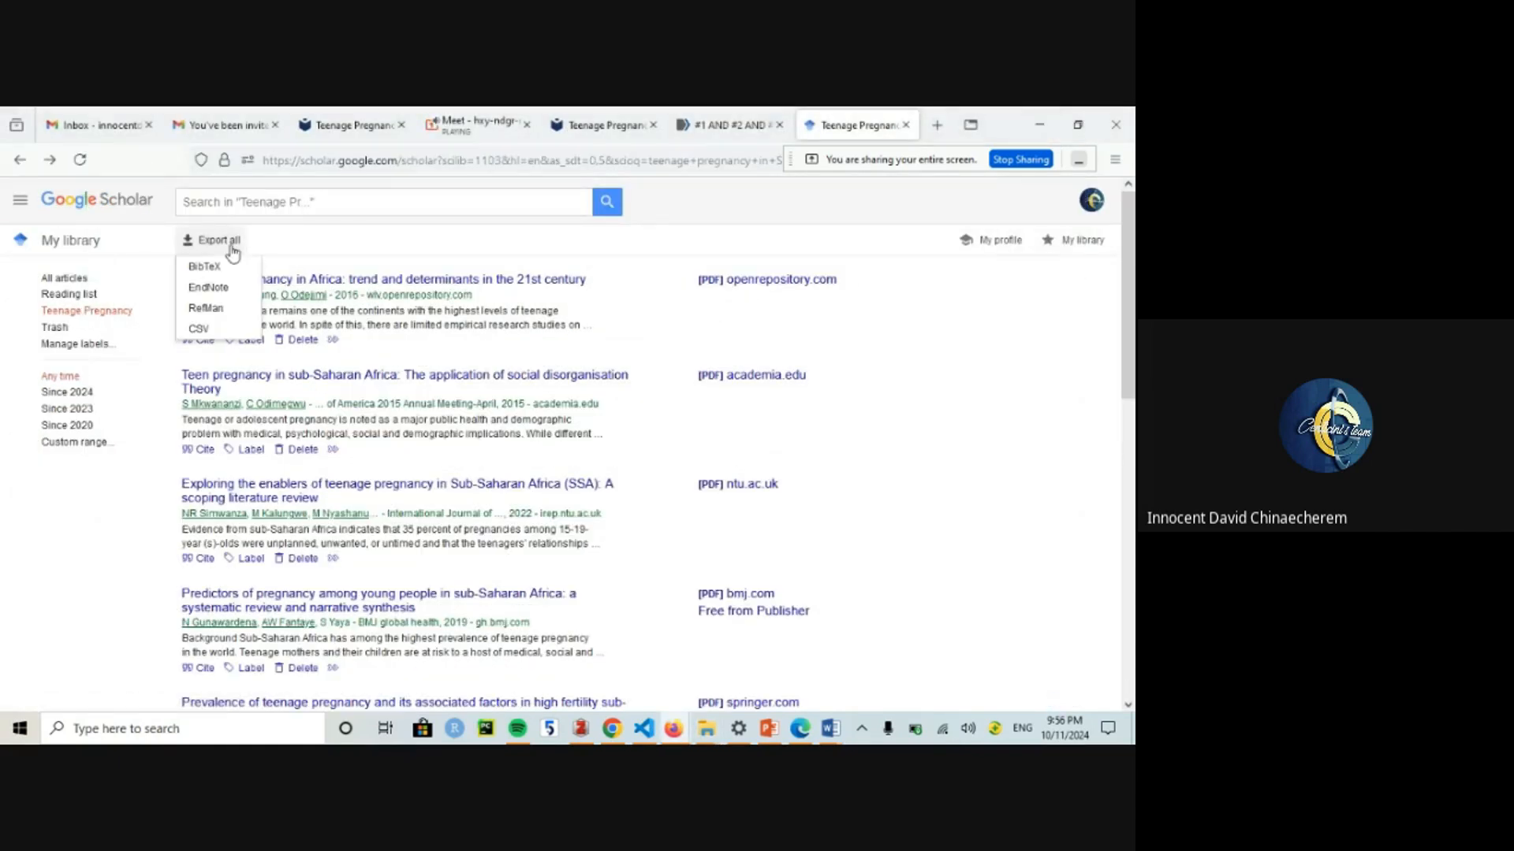
{"action": "left_click", "coordinate": [212, 308]}
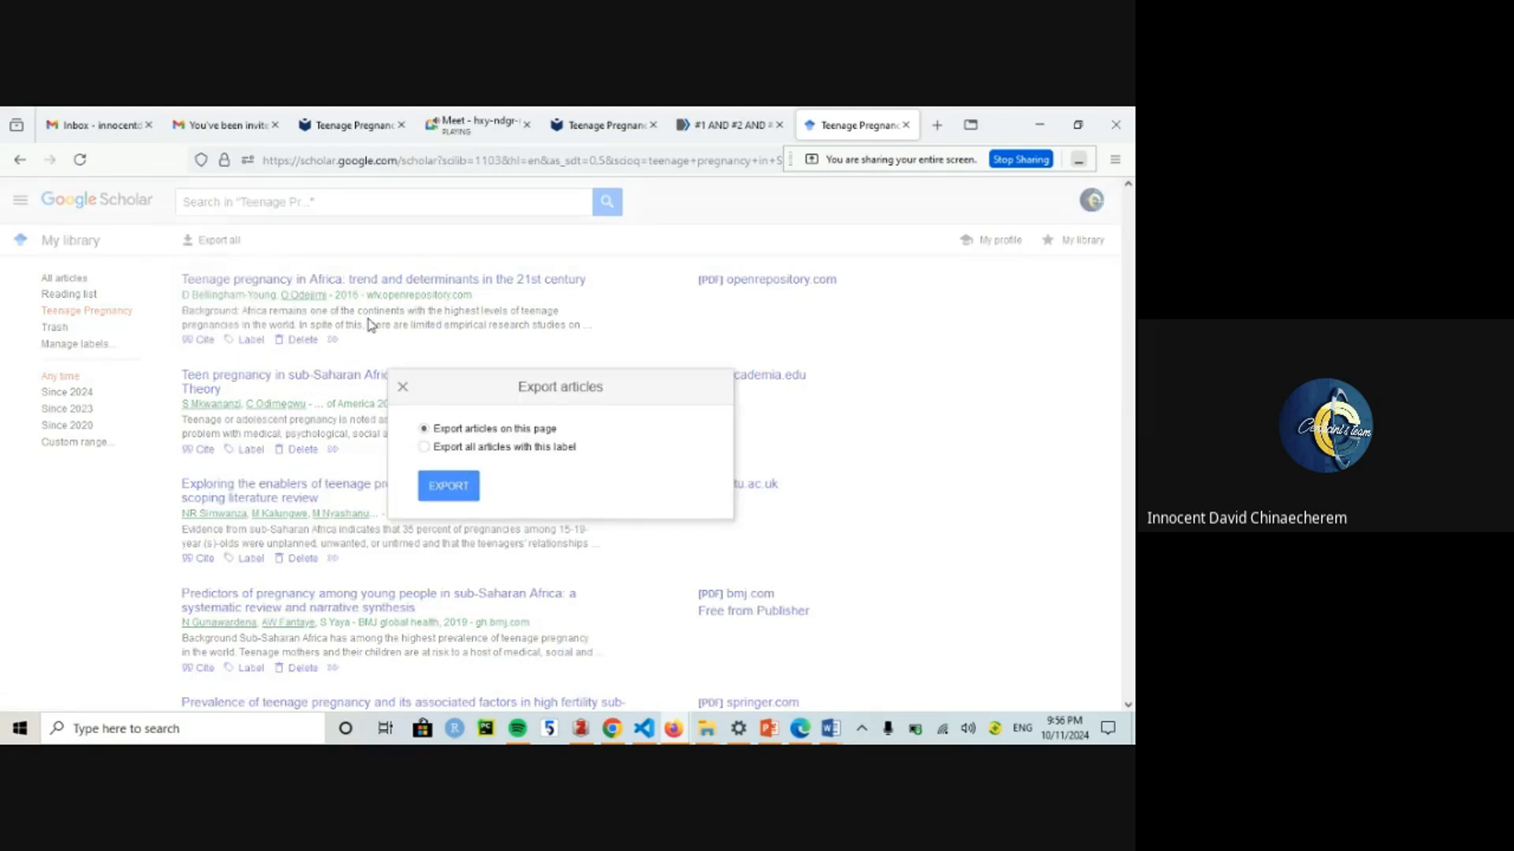
{"action": "left_click", "coordinate": [445, 486]}
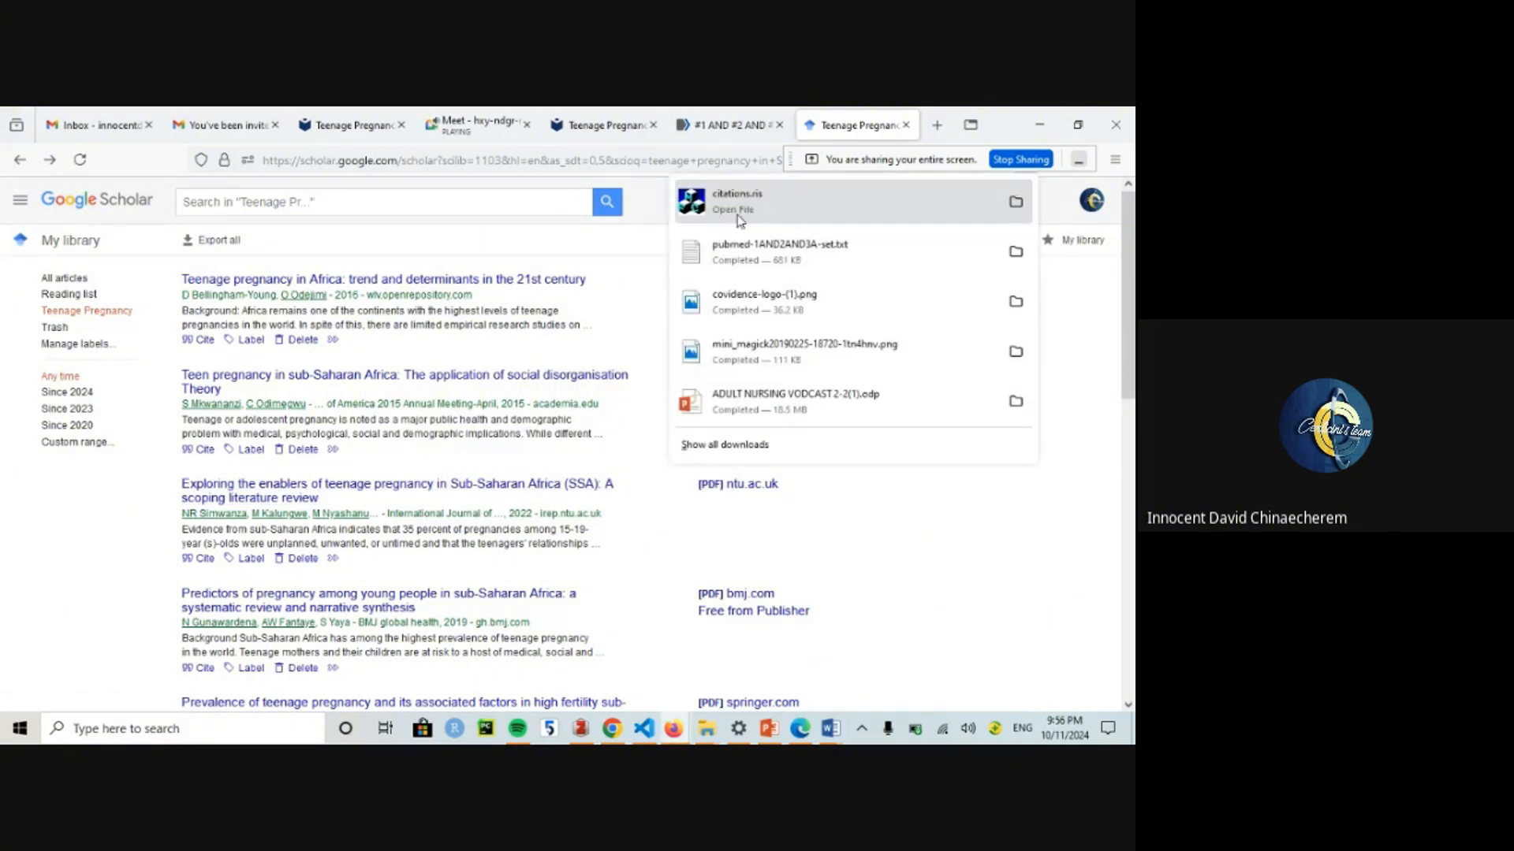
{"action": "left_click", "coordinate": [665, 451]}
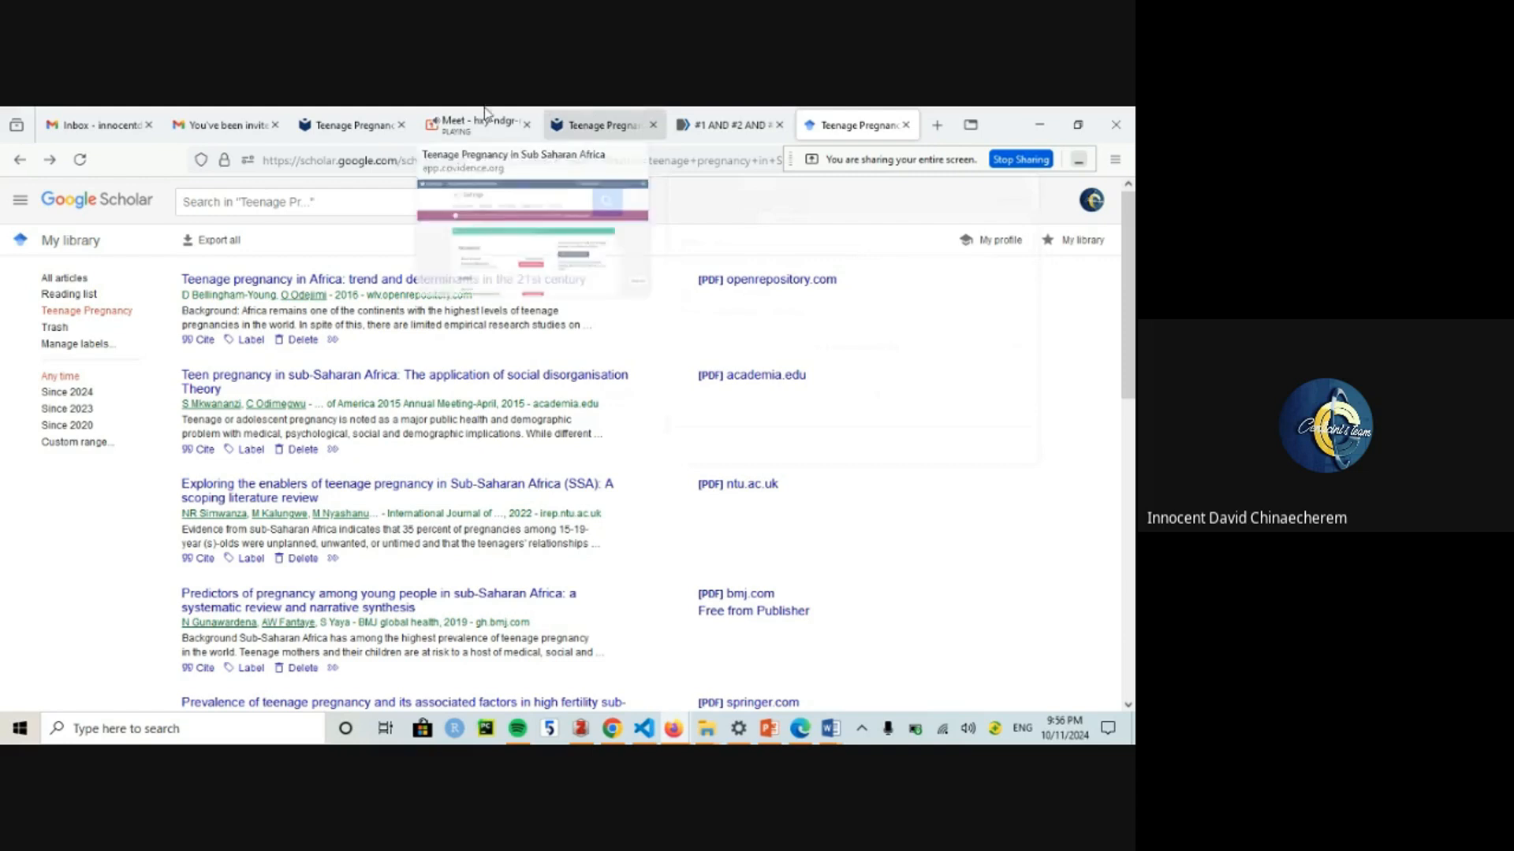
{"action": "left_click", "coordinate": [368, 110]}
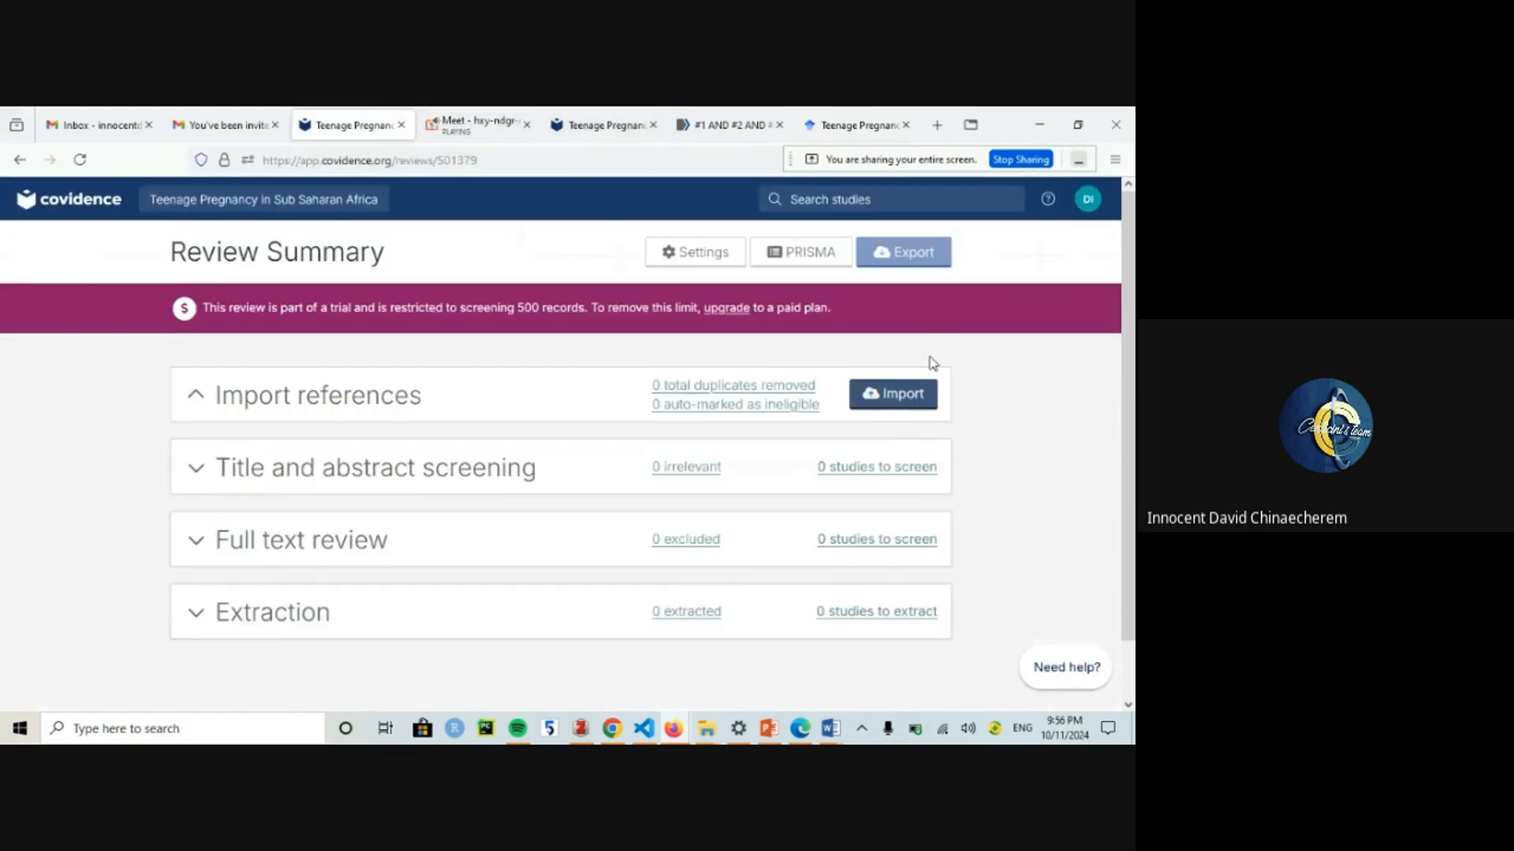
Step: Start a Covidence reference import into Screen with PubMed as the source
{"action": "left_click", "coordinate": [899, 398]}
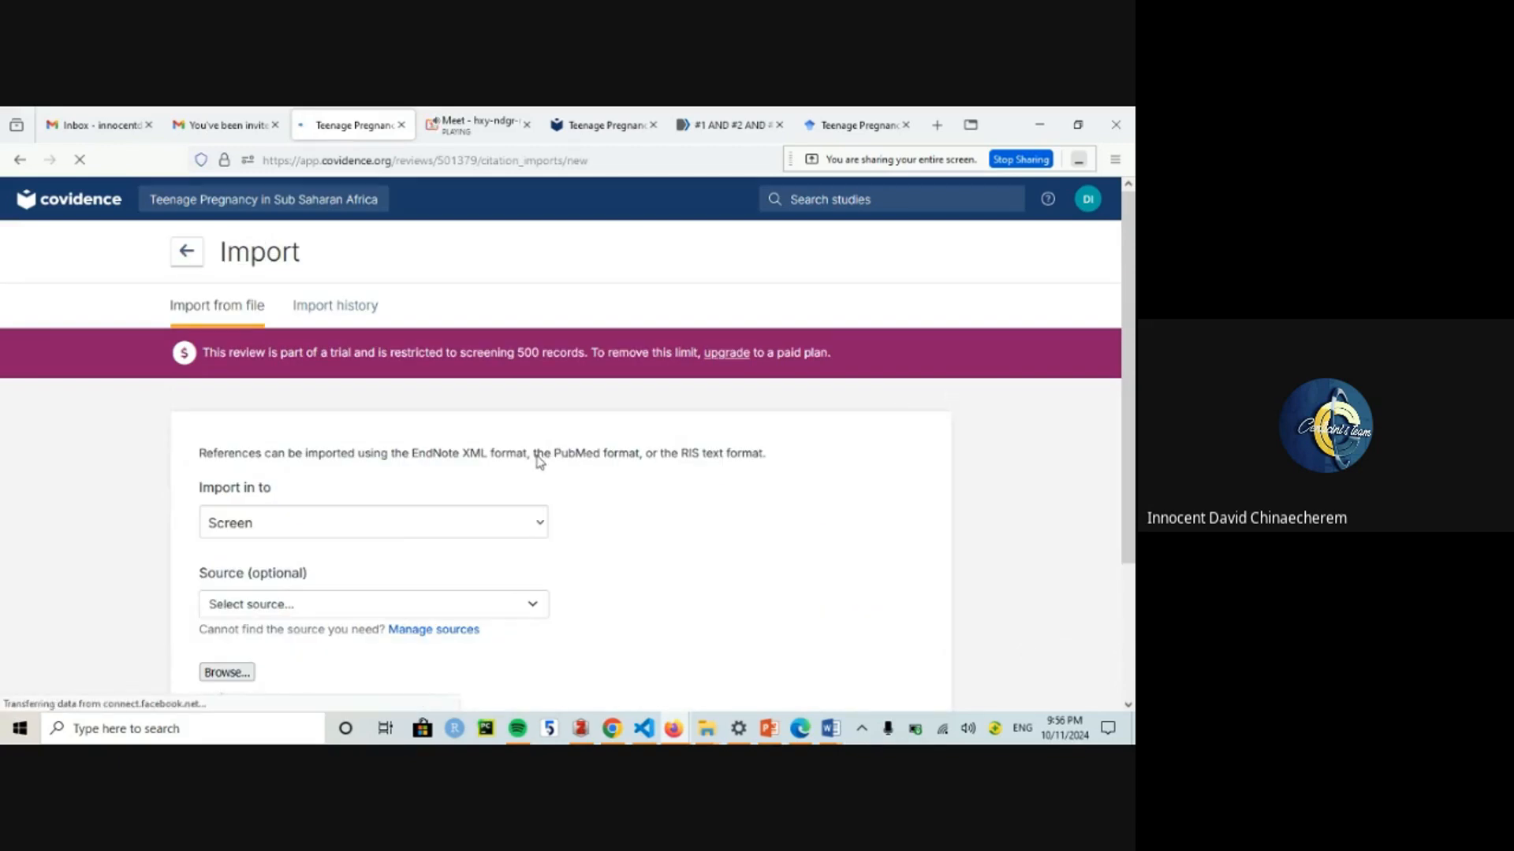
{"action": "scroll", "coordinate": [851, 427], "scroll_direction": "down", "scroll_amount": 2}
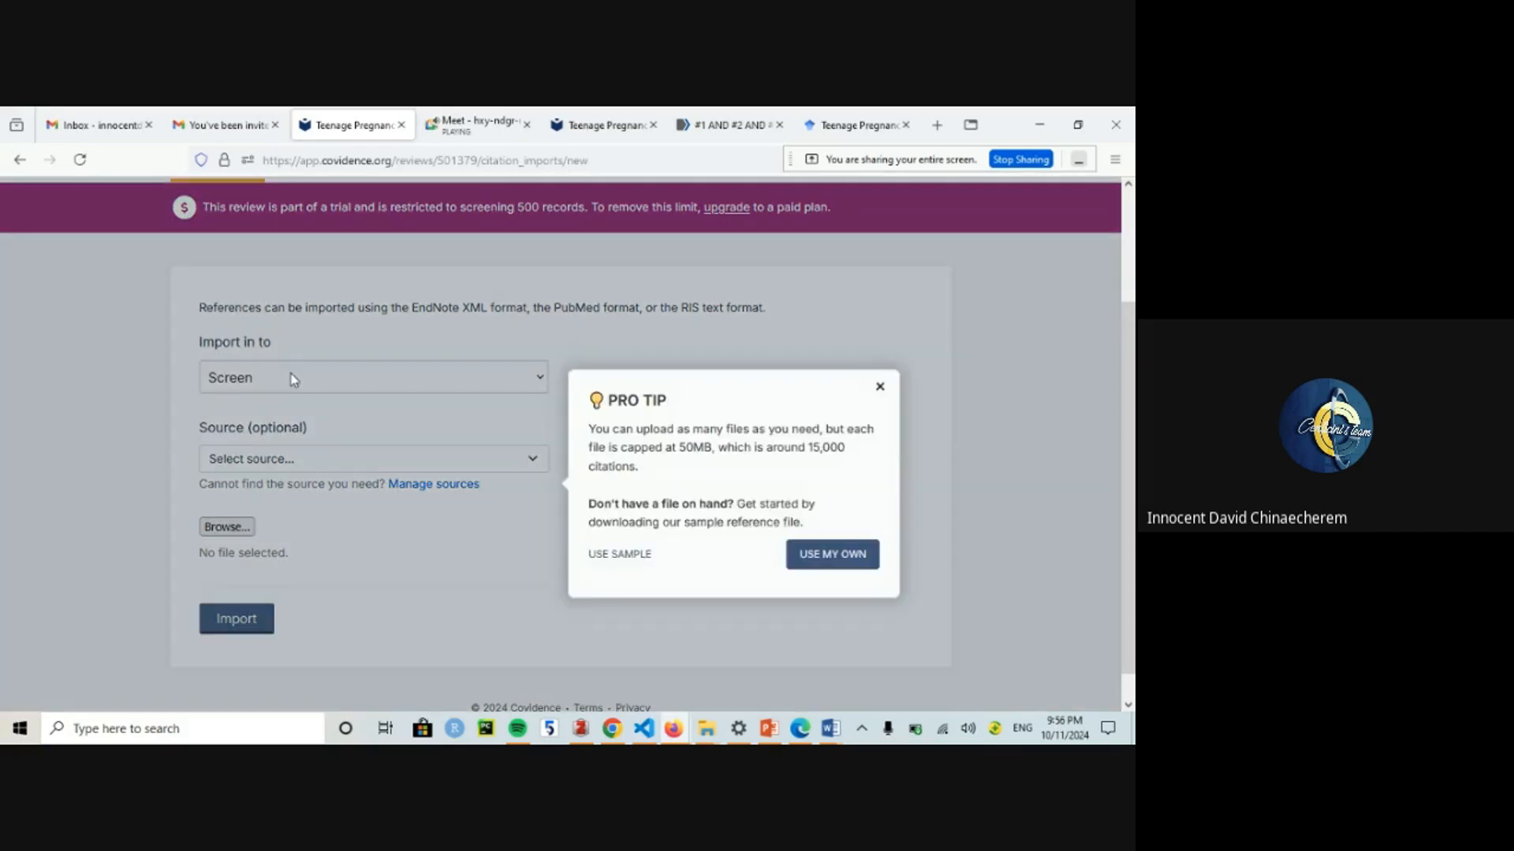
{"action": "left_click", "coordinate": [880, 388]}
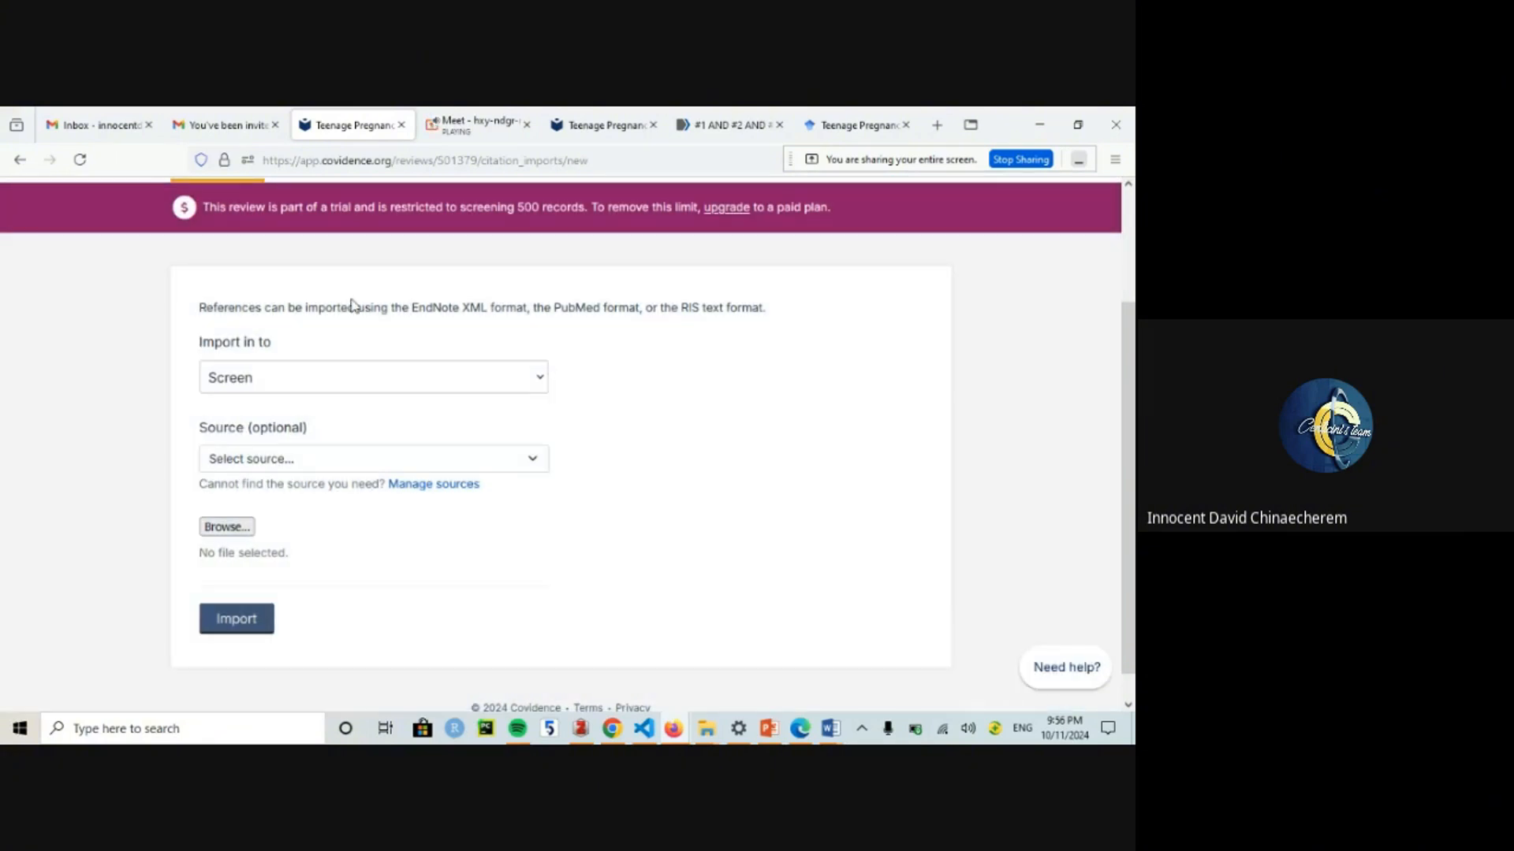
{"action": "left_click", "coordinate": [262, 390]}
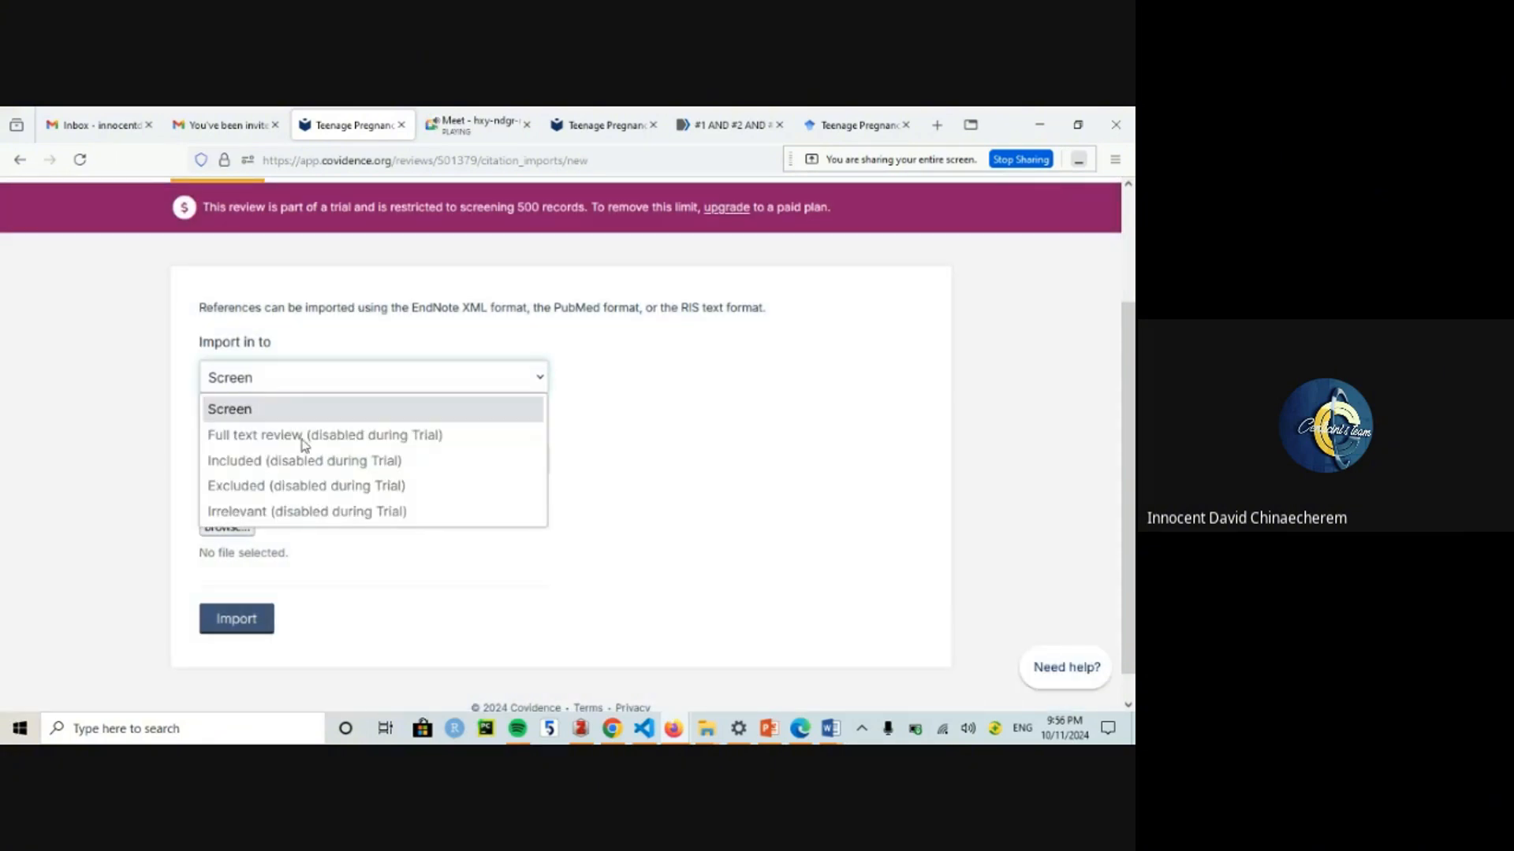
{"action": "left_click", "coordinate": [260, 410]}
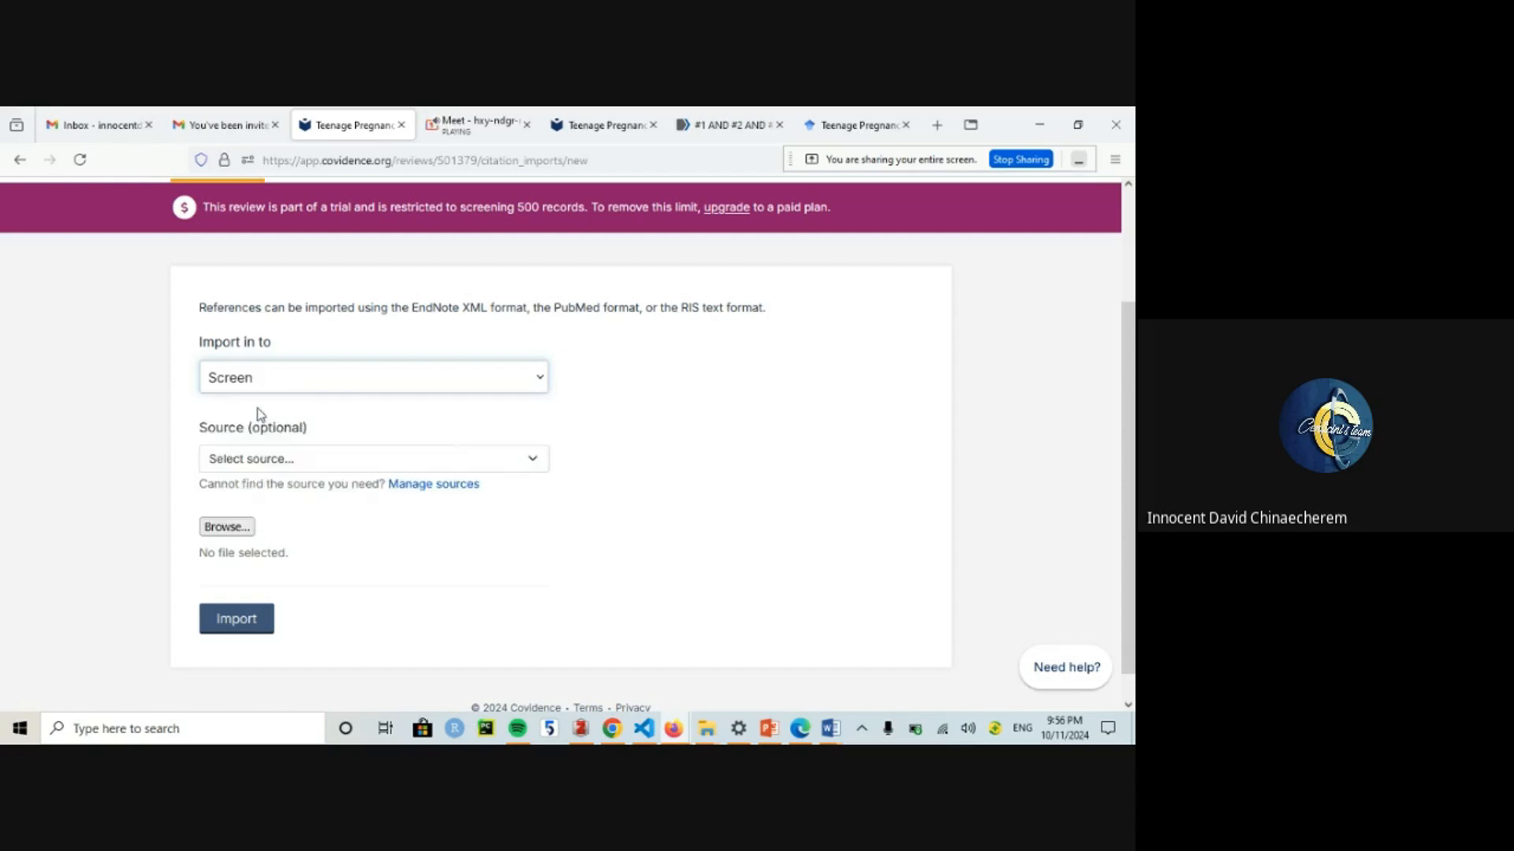
{"action": "left_click", "coordinate": [284, 461]}
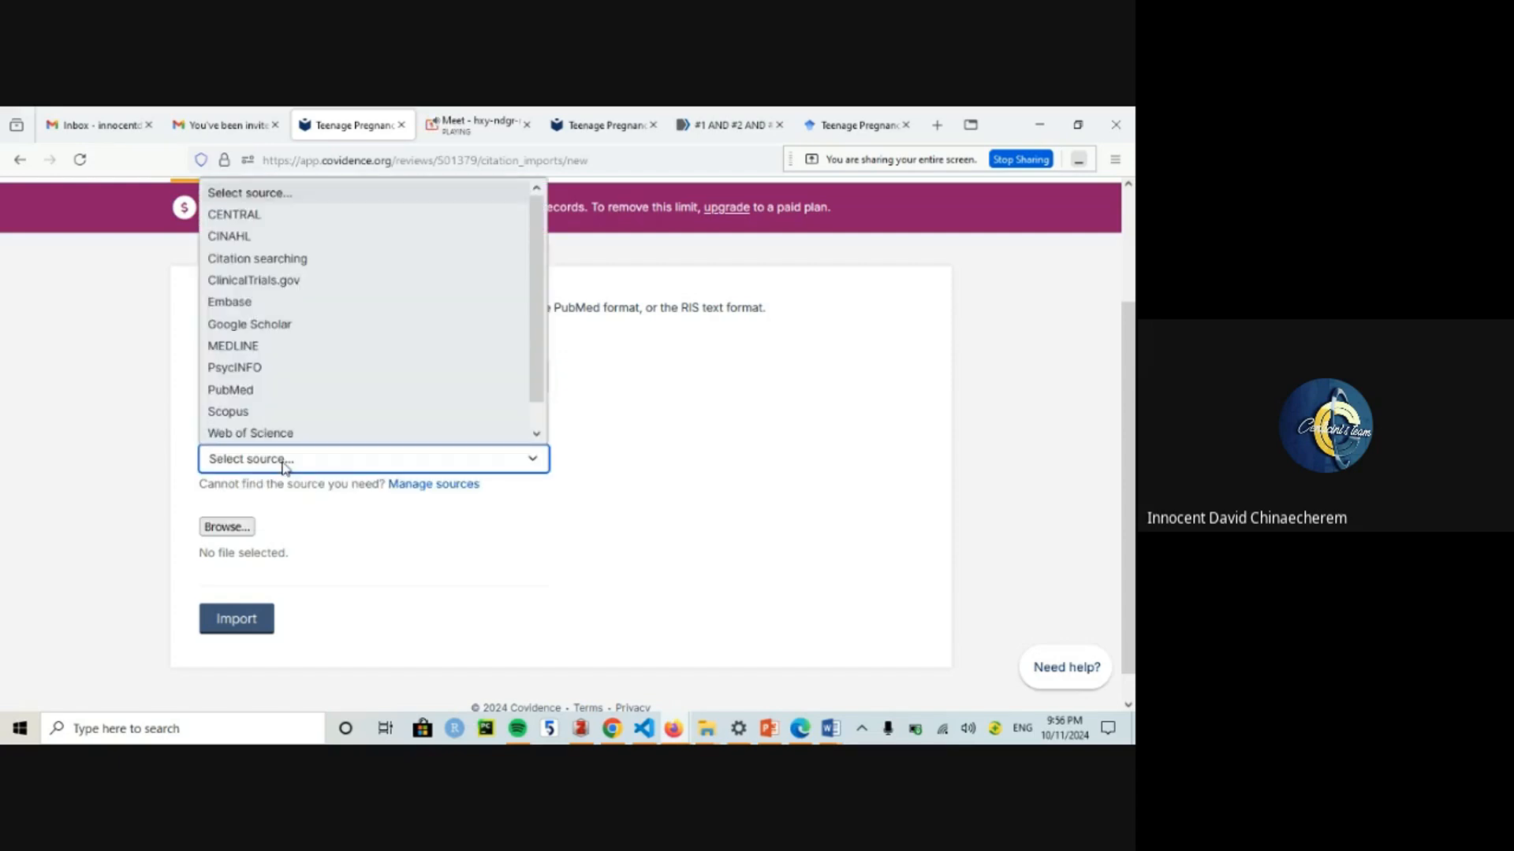
{"action": "left_click", "coordinate": [269, 391]}
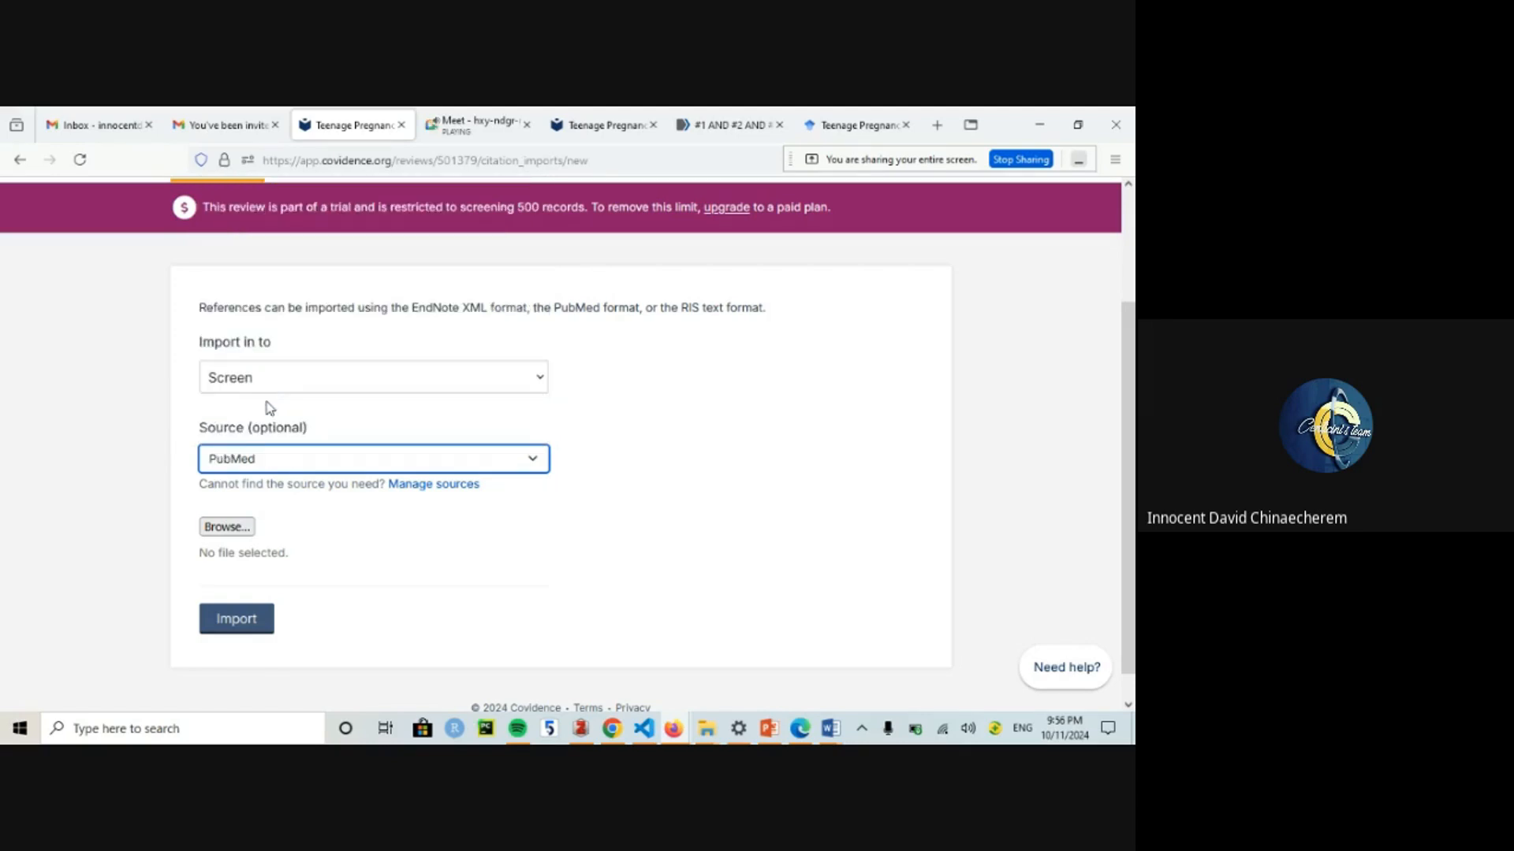
{"action": "left_click", "coordinate": [266, 460]}
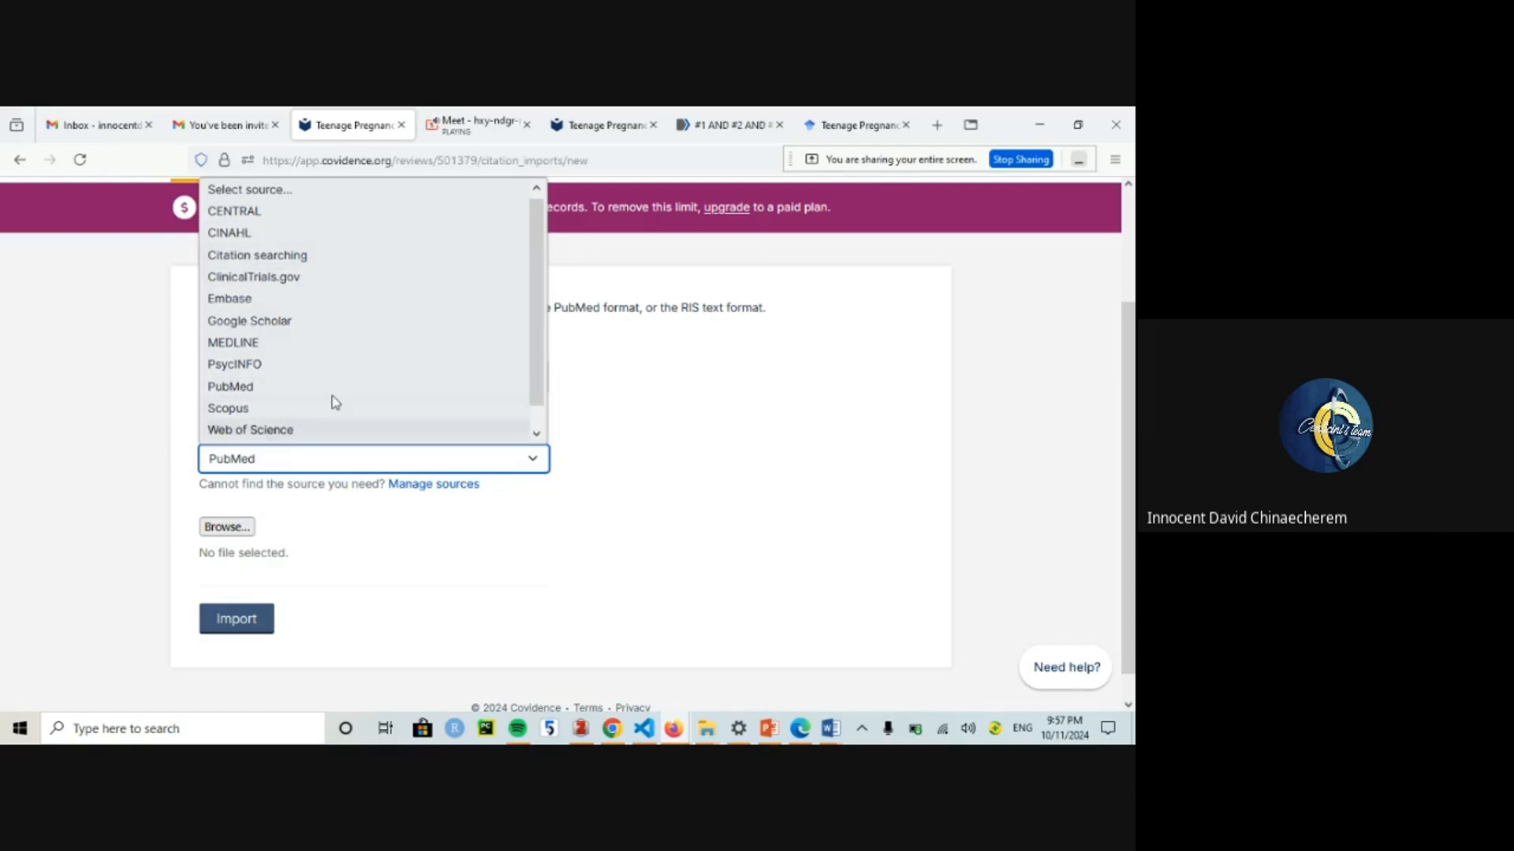
{"action": "scroll", "coordinate": [539, 360], "scroll_direction": "down", "scroll_amount": 1}
{"action": "scroll", "coordinate": [538, 339], "scroll_direction": "up", "scroll_amount": 1}
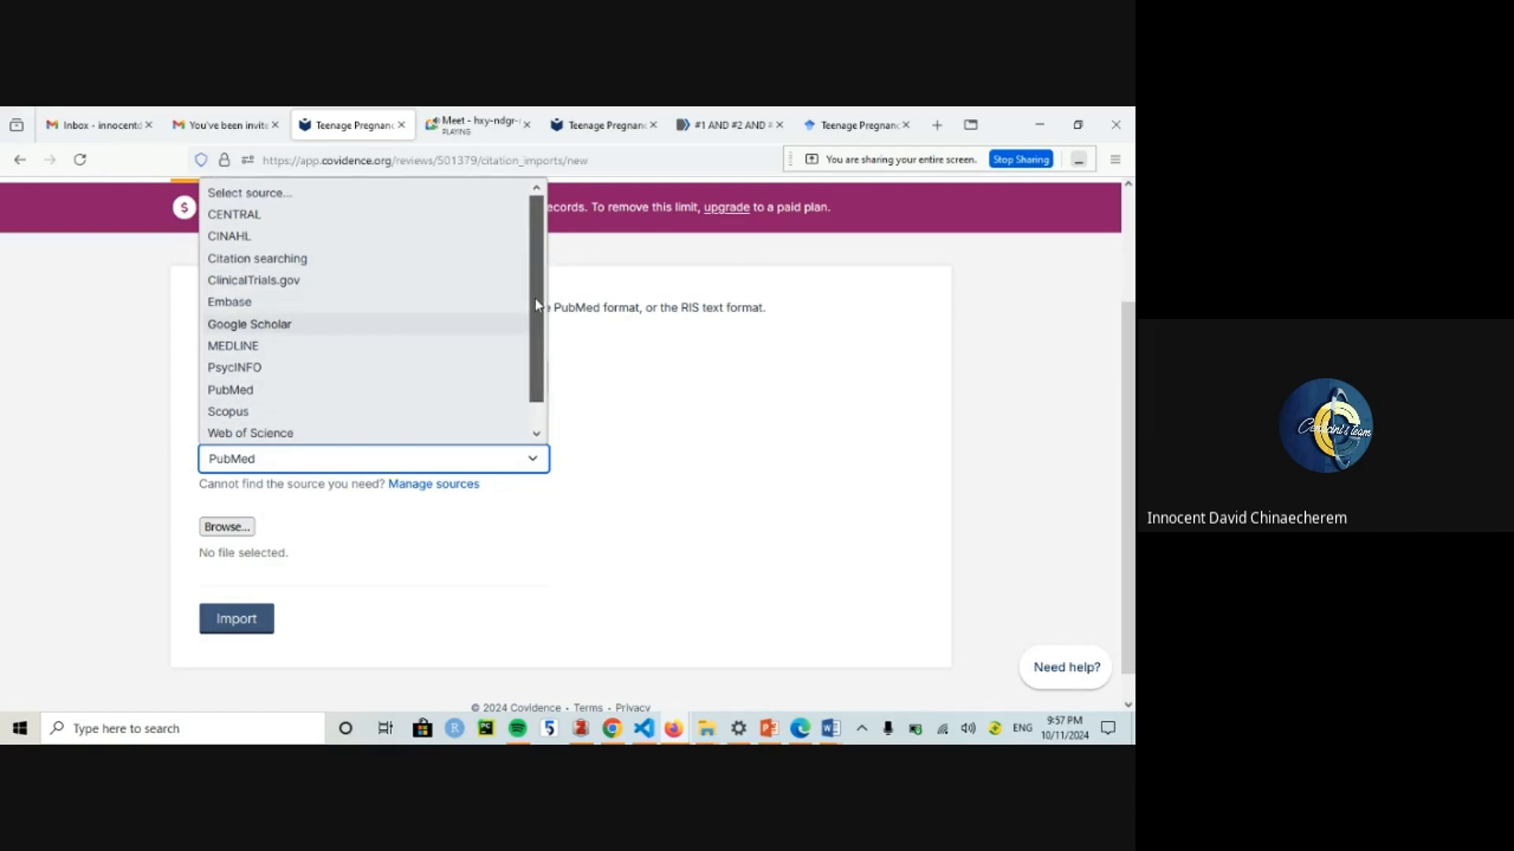
{"action": "left_click", "coordinate": [248, 390]}
{"action": "left_click", "coordinate": [248, 389]}
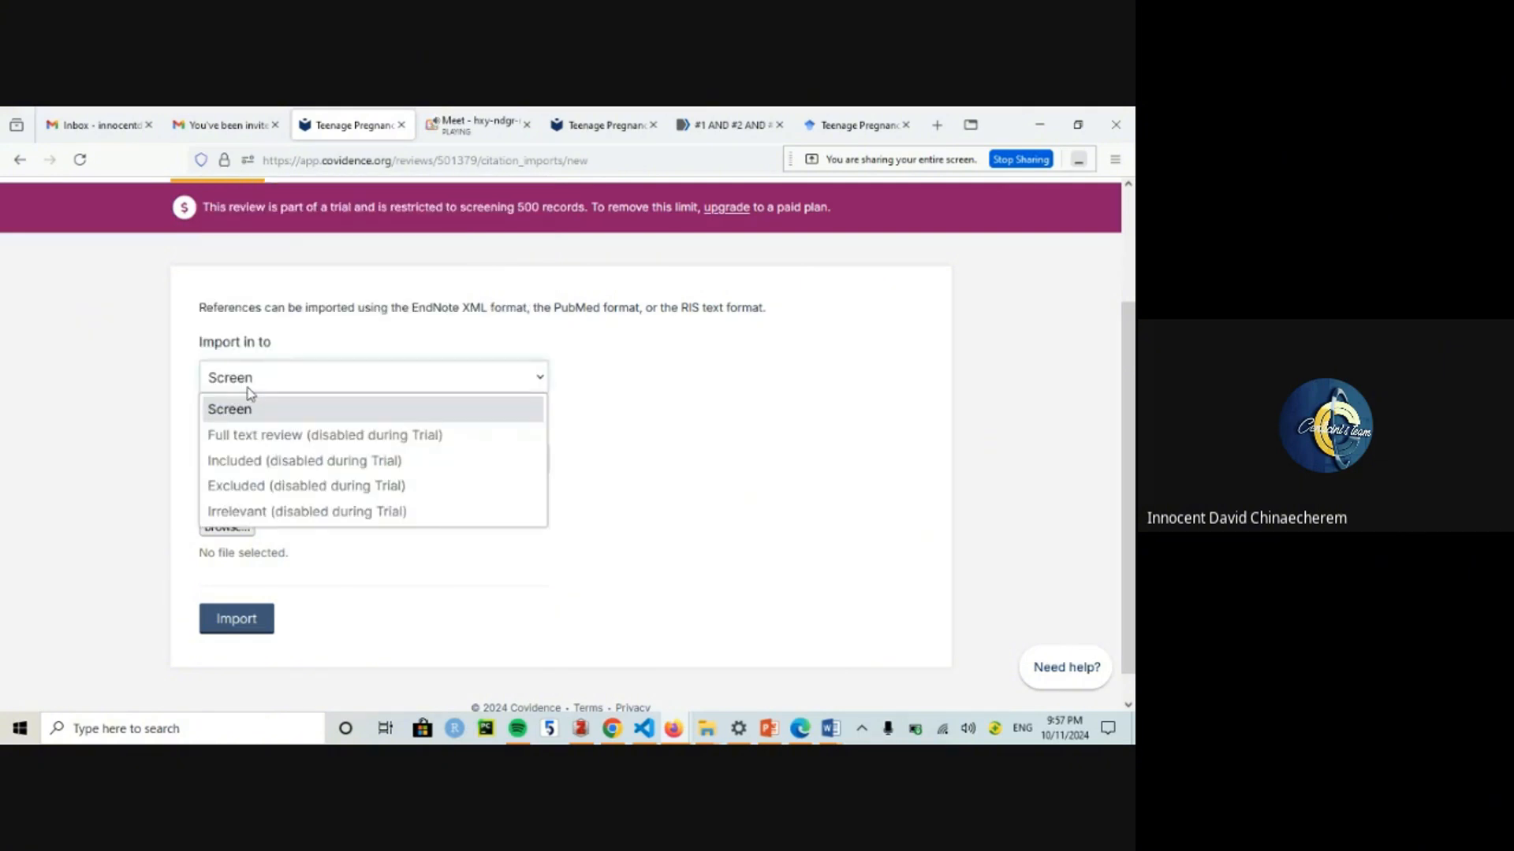
{"action": "left_click", "coordinate": [251, 407]}
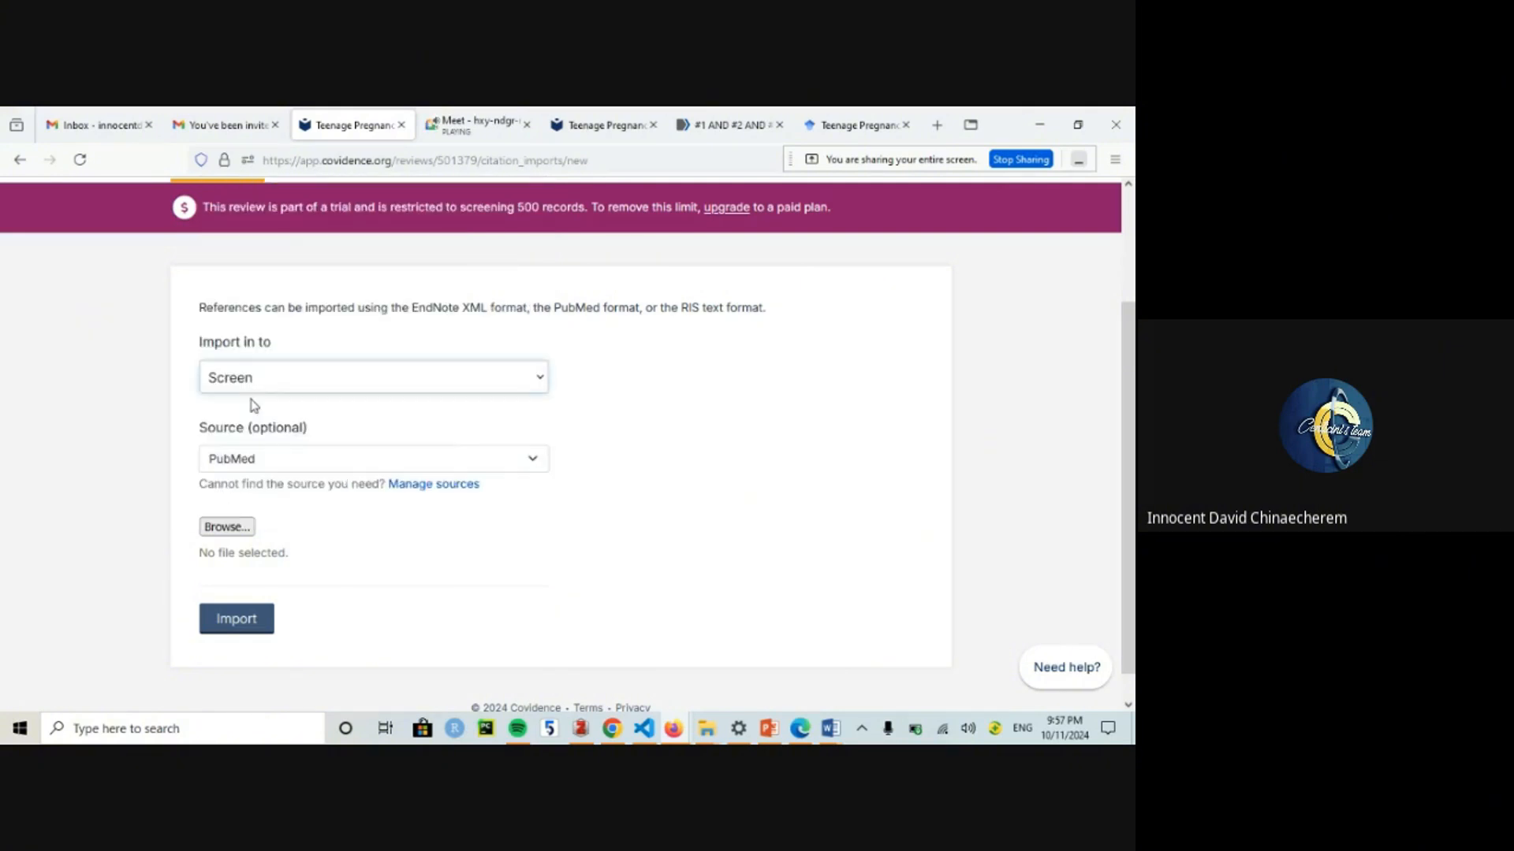
Step: Select pubmed-1AND2AND3A-set.txt from Downloads as the file to import
{"action": "left_click", "coordinate": [241, 531]}
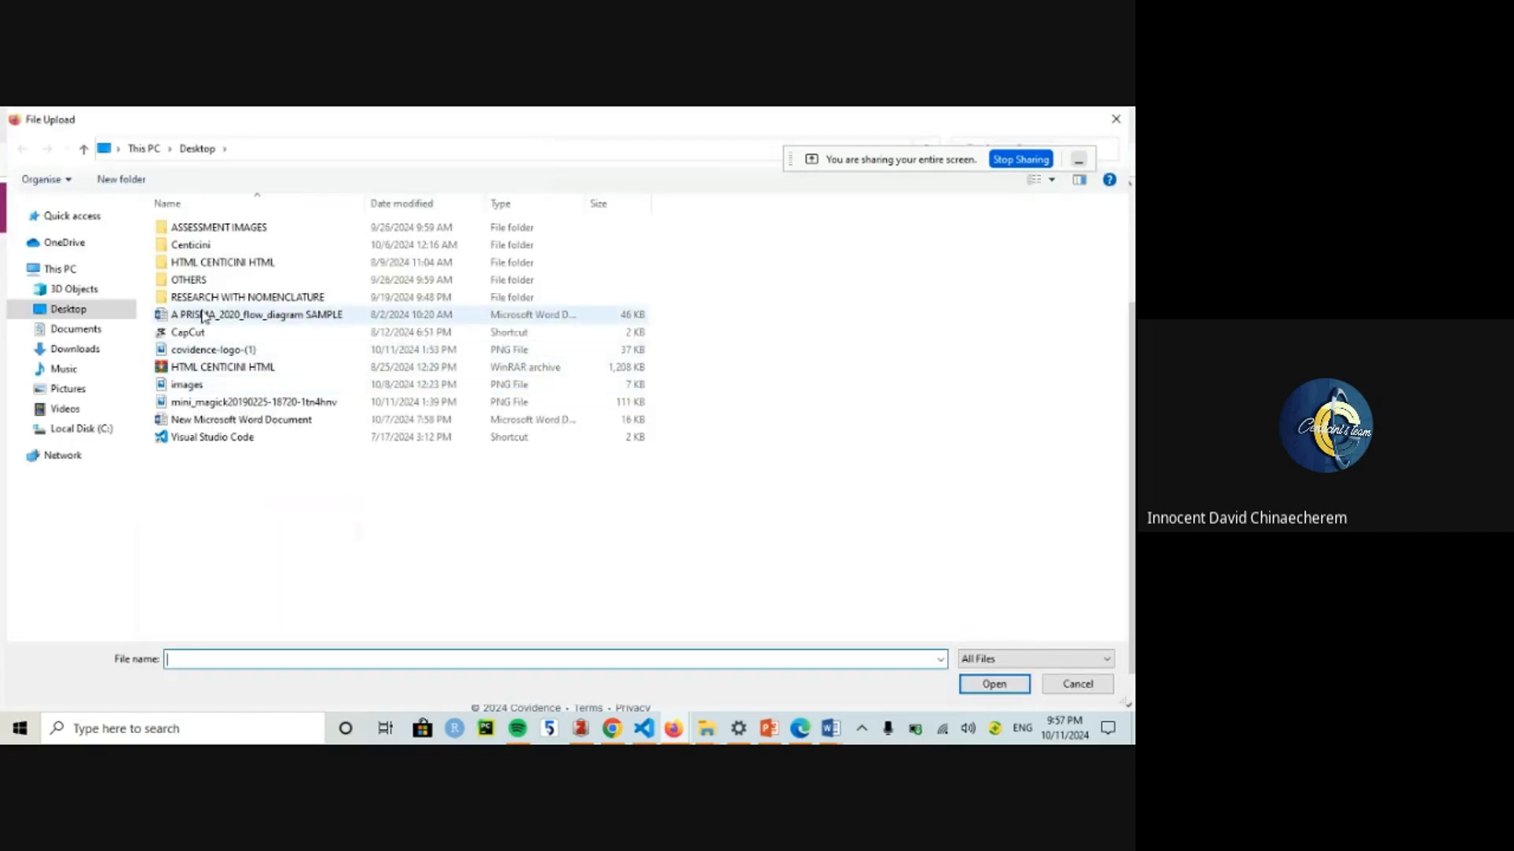
{"action": "left_click", "coordinate": [74, 348]}
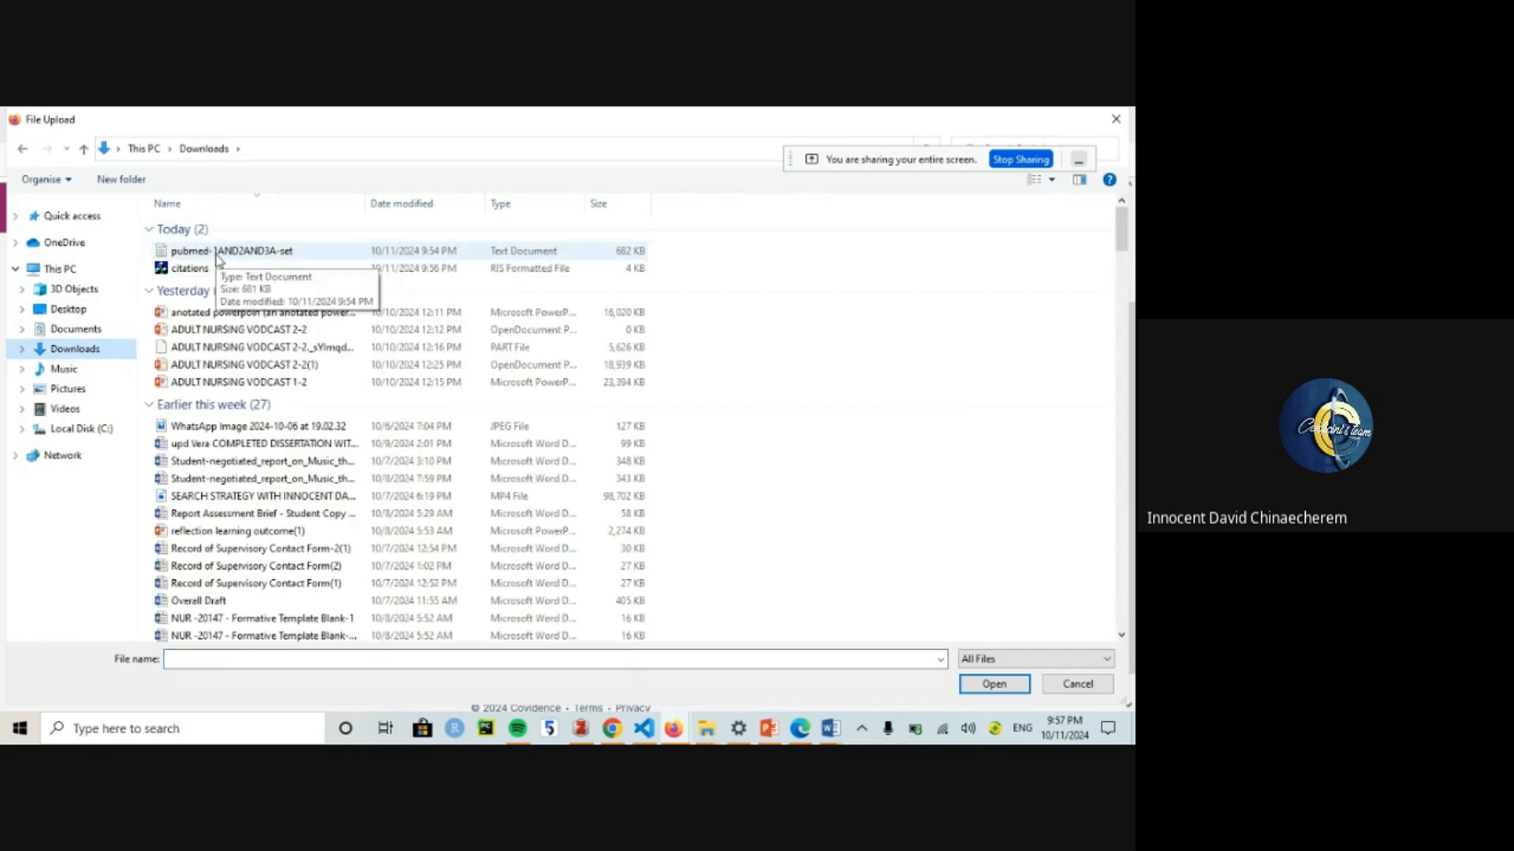
{"action": "double_click", "coordinate": [218, 252]}
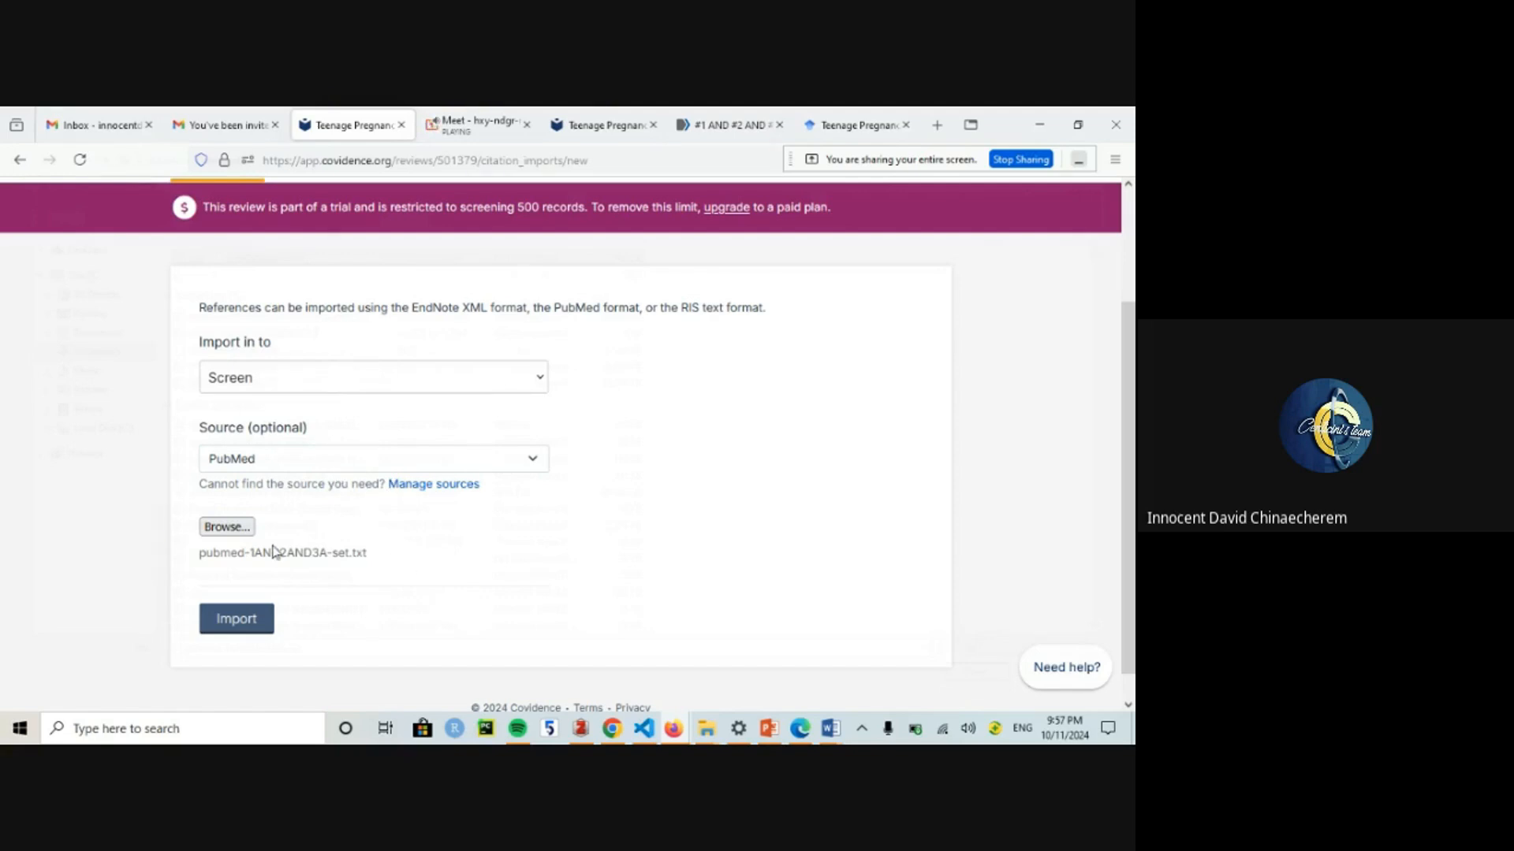
Step: Import the PubMed file so 130 studies join screening, then view the Reviewers settings
{"action": "left_click", "coordinate": [250, 620]}
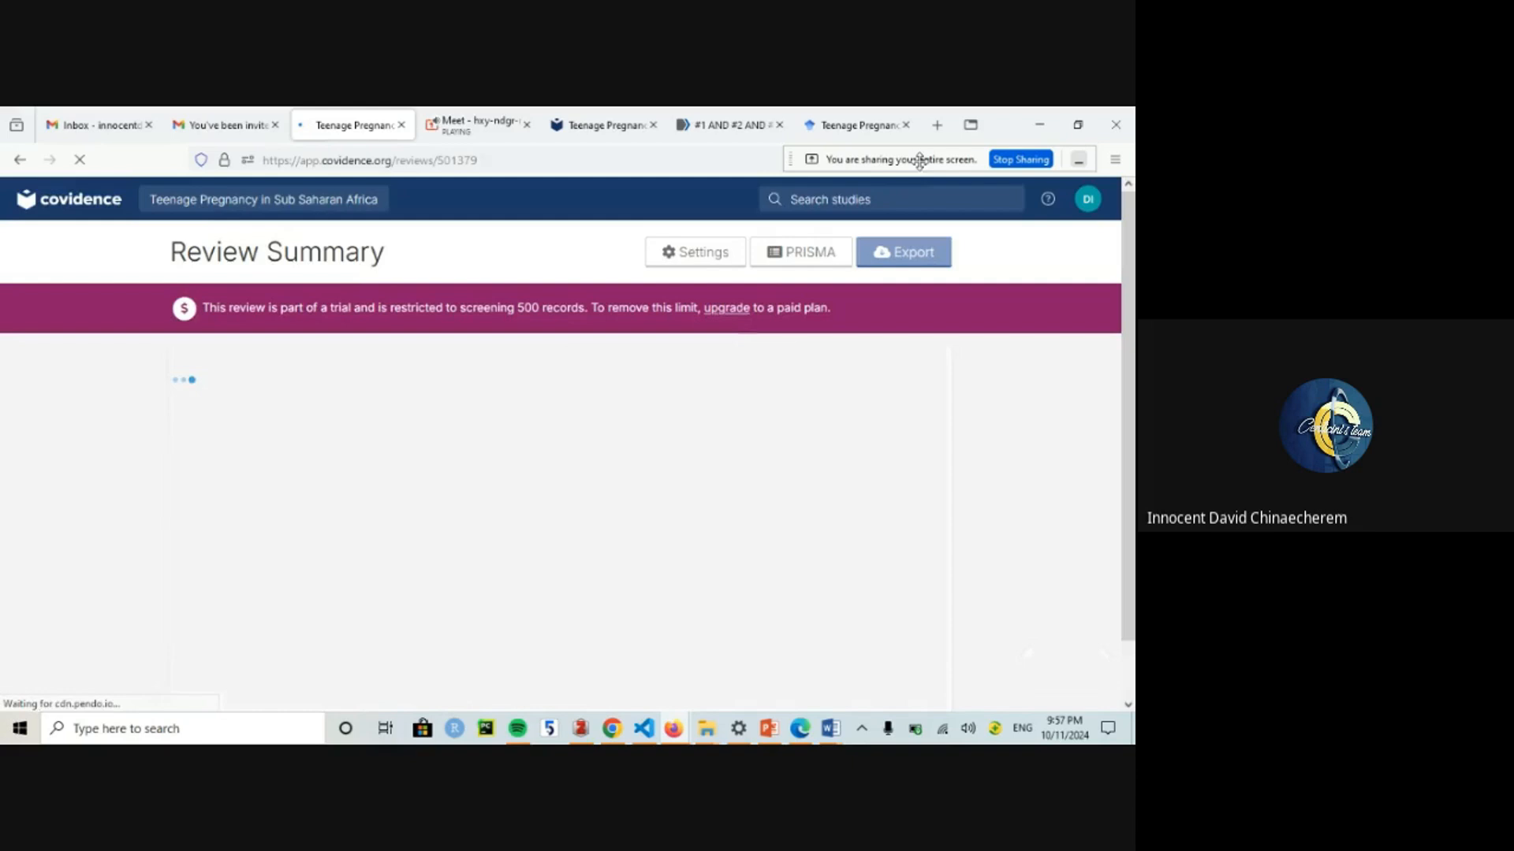
{"action": "left_click_drag", "start_coordinate": [914, 163], "coordinate": [181, 138]}
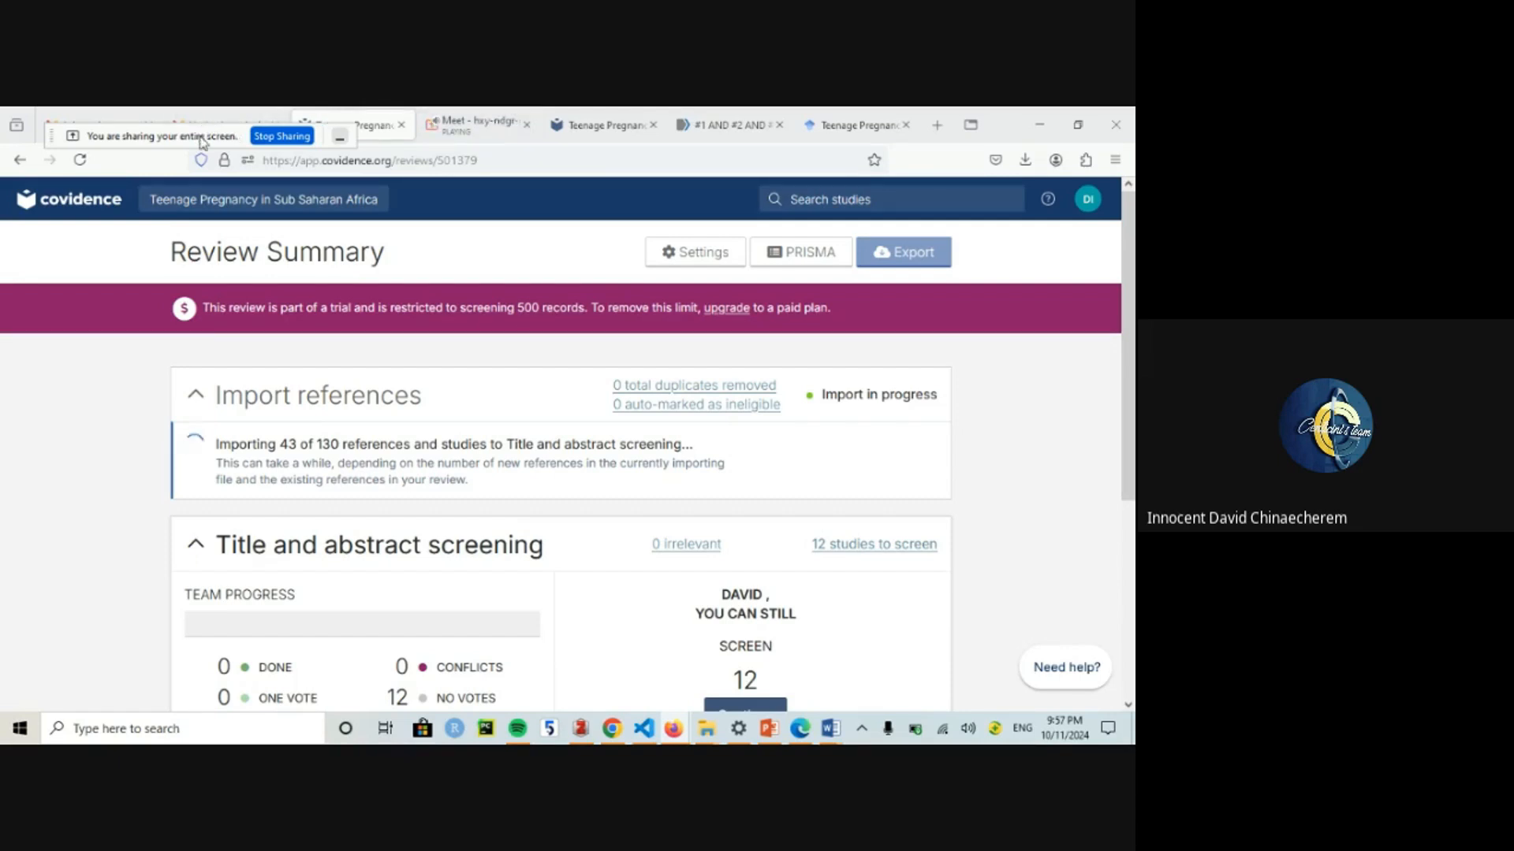
{"action": "left_click_drag", "start_coordinate": [202, 142], "coordinate": [165, 175]}
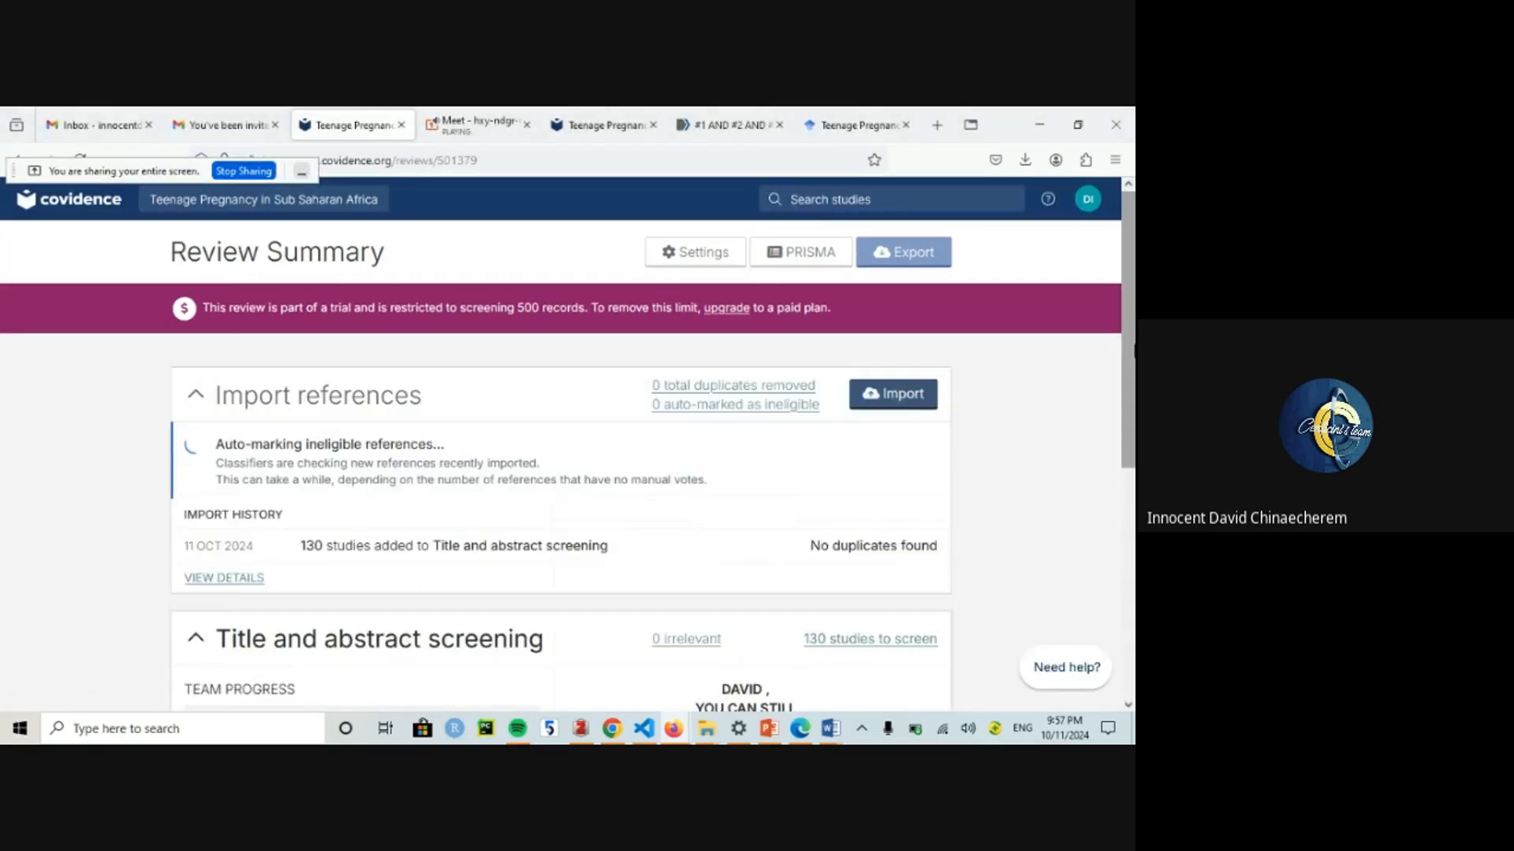
{"action": "mouse_move", "coordinate": [1134, 351]}
{"action": "left_mouse_down"}
{"action": "mouse_move", "coordinate": [1134, 460]}
{"action": "mouse_move", "coordinate": [1133, 351]}
{"action": "left_mouse_up"}
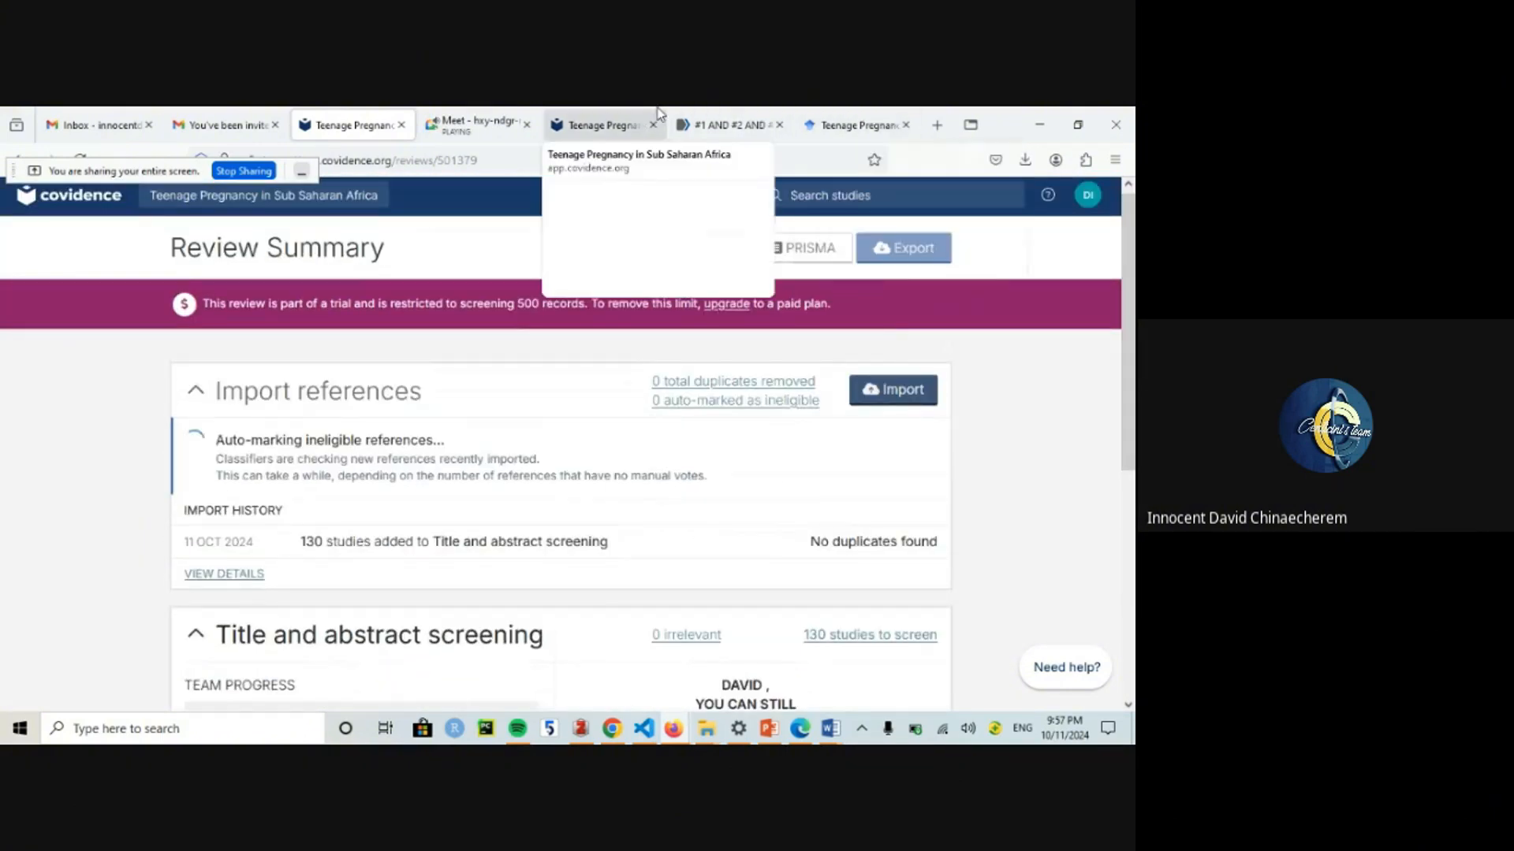
{"action": "left_click", "coordinate": [615, 118]}
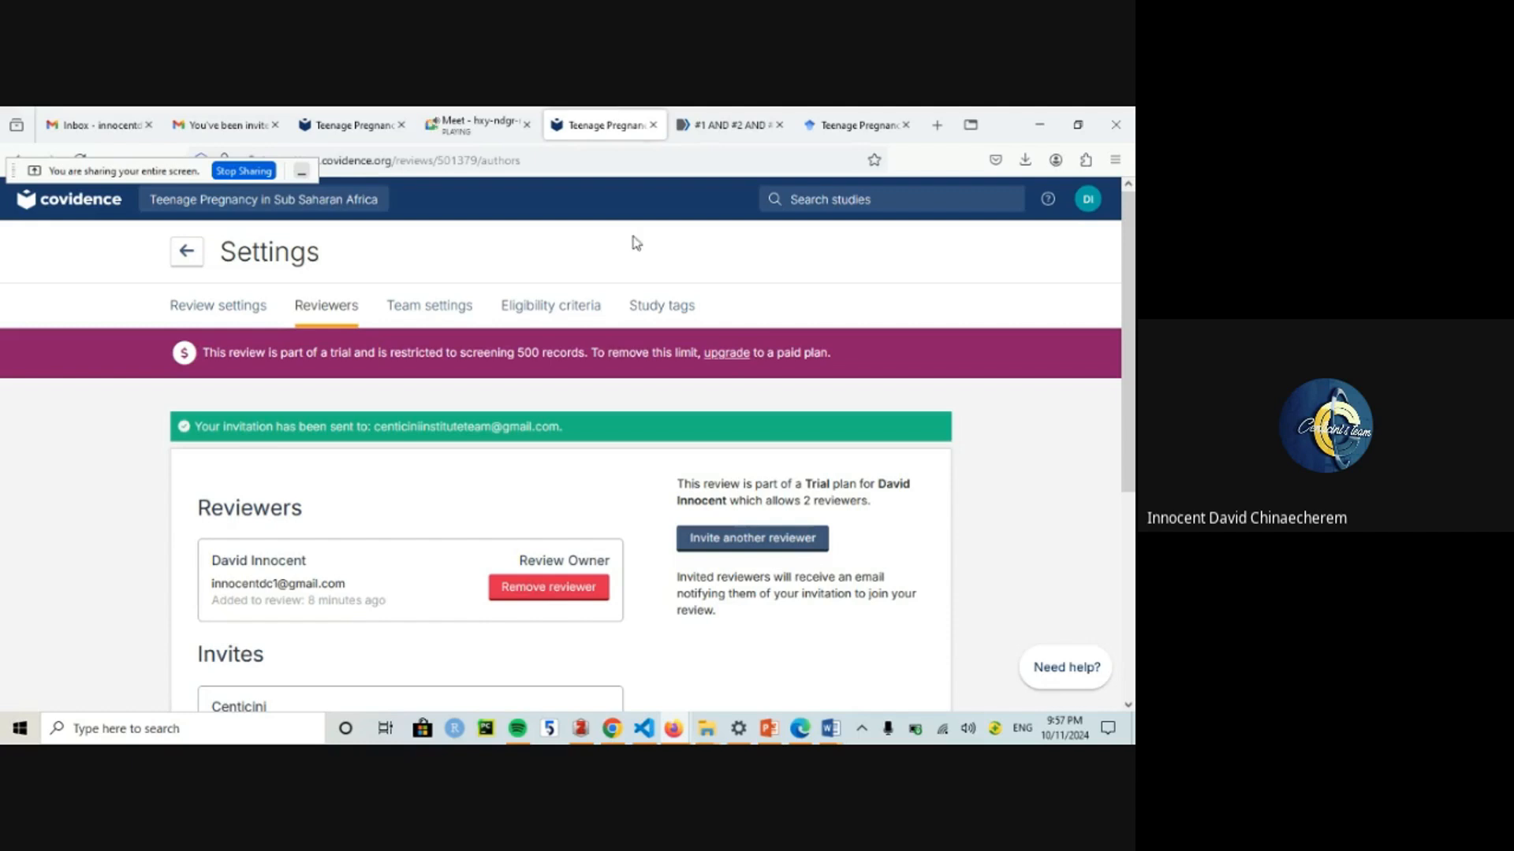
Step: Open Team settings to see 130 screening studies with no votes
{"action": "mouse_move", "coordinate": [1130, 292]}
{"action": "left_mouse_down"}
{"action": "mouse_move", "coordinate": [1134, 473]}
{"action": "mouse_move", "coordinate": [1134, 314]}
{"action": "left_mouse_up"}
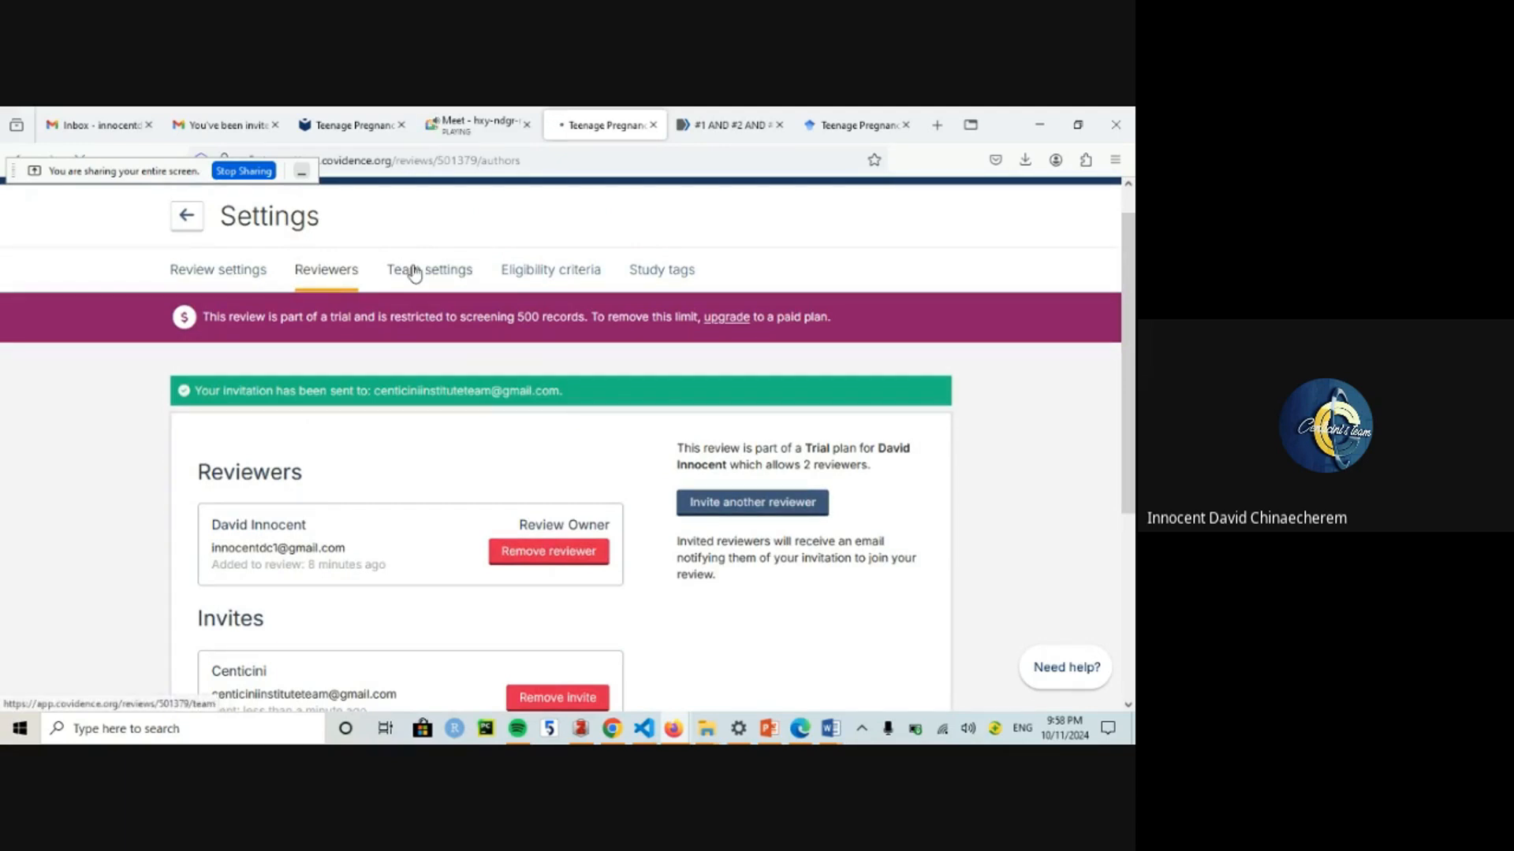
{"action": "left_click", "coordinate": [415, 270]}
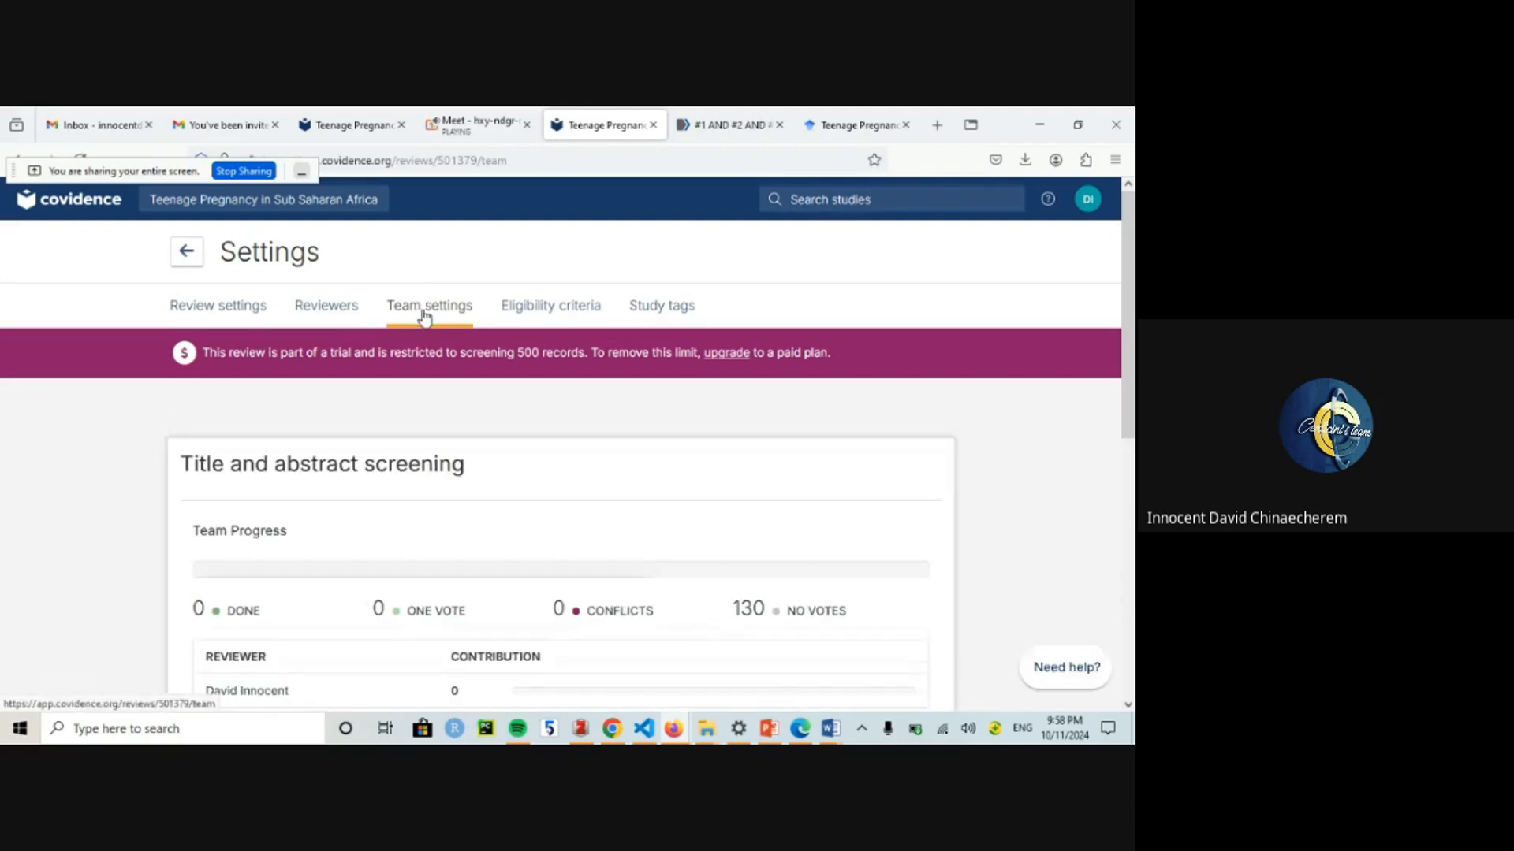
Step: From the Review Summary, open the import references form and set Source to Google Scholar
{"action": "left_click", "coordinate": [356, 107]}
{"action": "scroll", "coordinate": [561, 442], "scroll_direction": "down", "scroll_amount": 2}
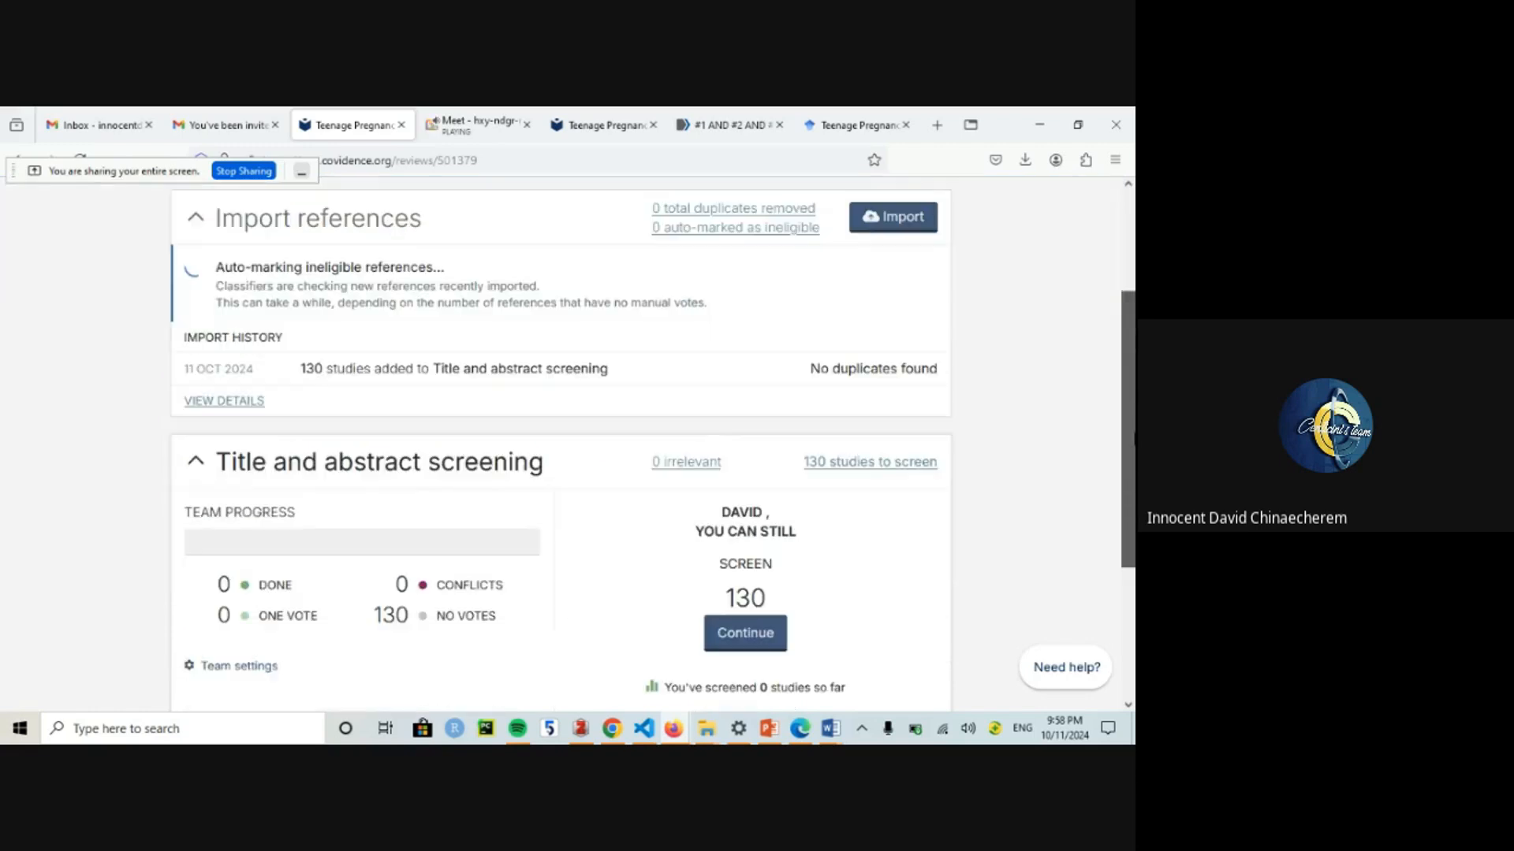
{"action": "mouse_move", "coordinate": [1134, 439]}
{"action": "left_mouse_down"}
{"action": "mouse_move", "coordinate": [1133, 473]}
{"action": "mouse_move", "coordinate": [1133, 429]}
{"action": "left_mouse_up"}
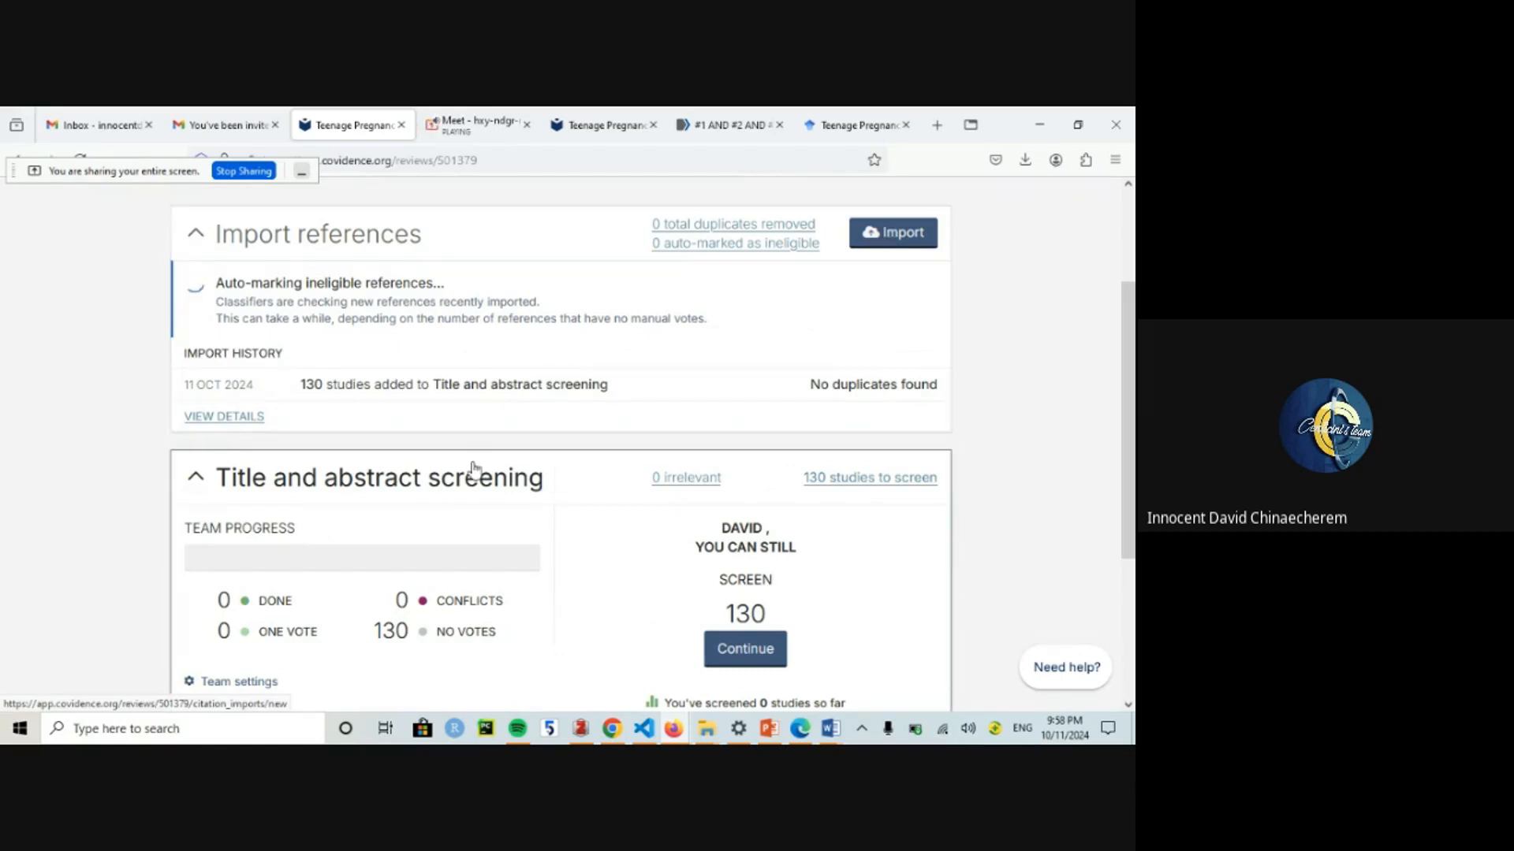
{"action": "left_click", "coordinate": [886, 249]}
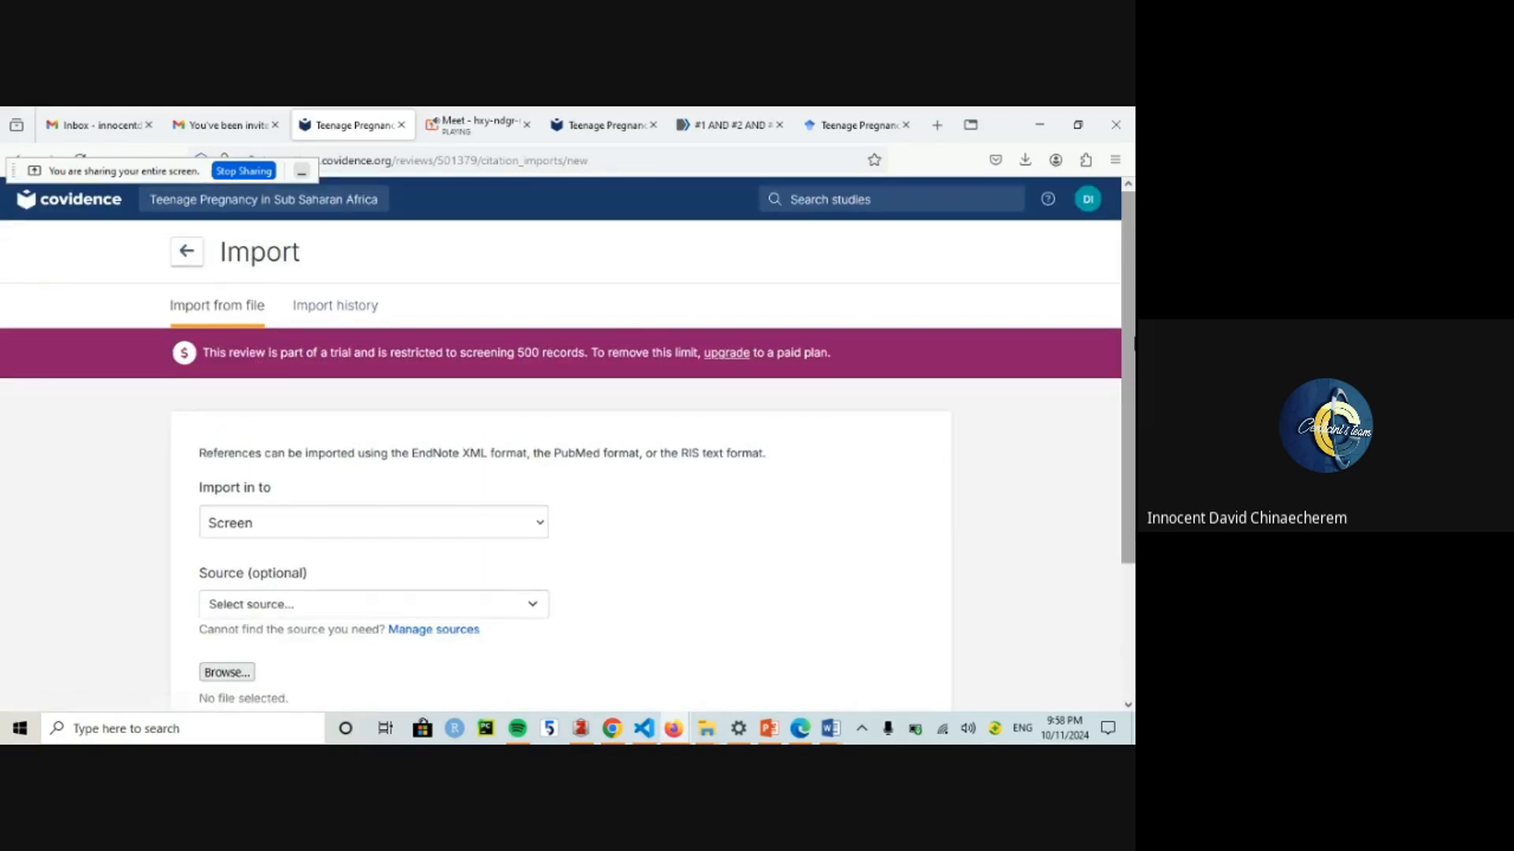
{"action": "scroll", "coordinate": [381, 468], "scroll_direction": "down", "scroll_amount": 2}
{"action": "left_click", "coordinate": [247, 465]}
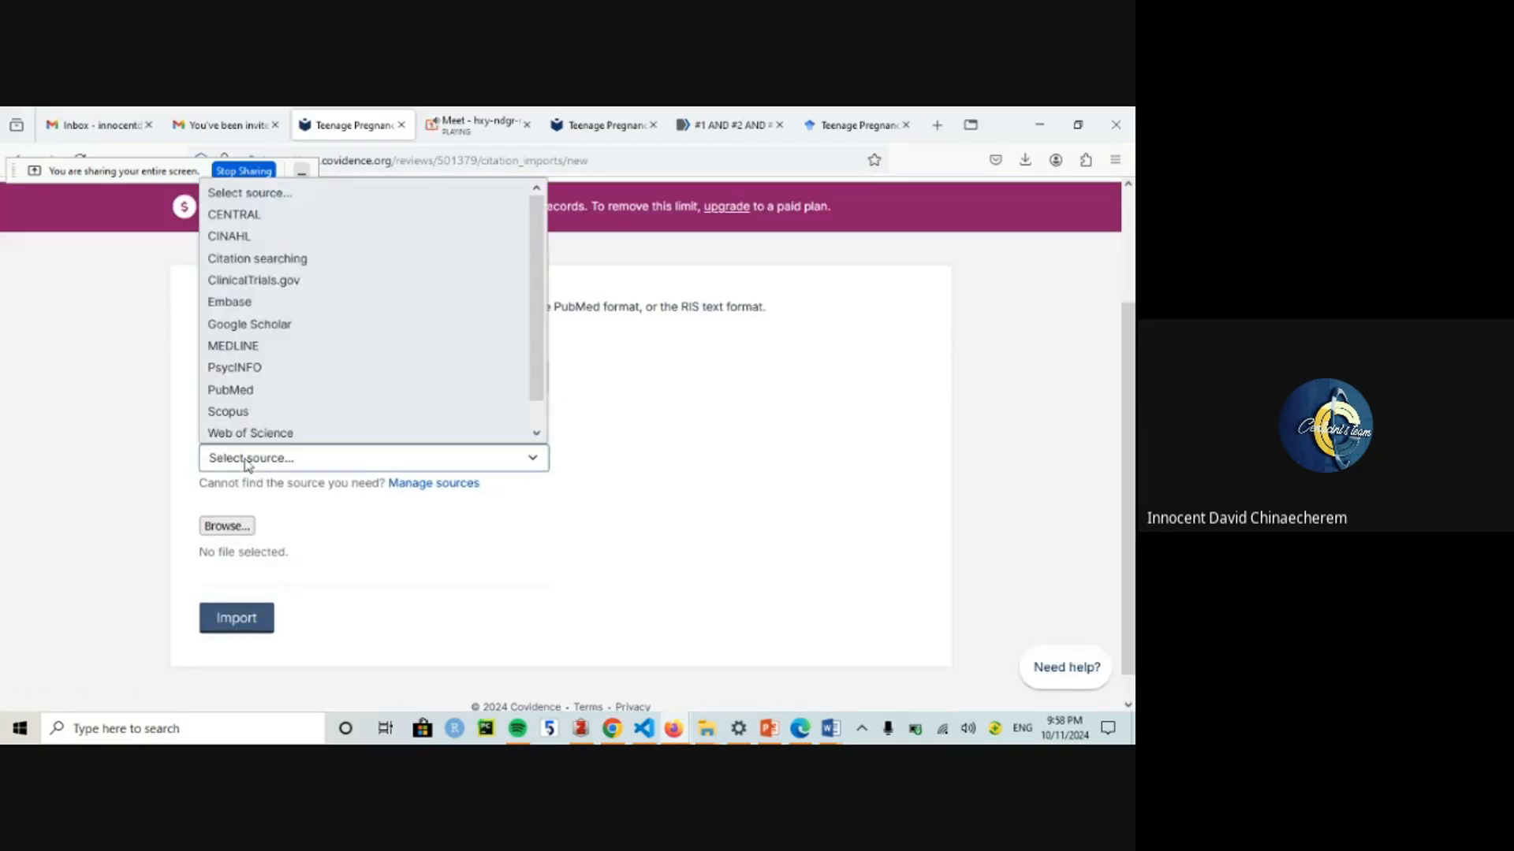
{"action": "left_click", "coordinate": [270, 322]}
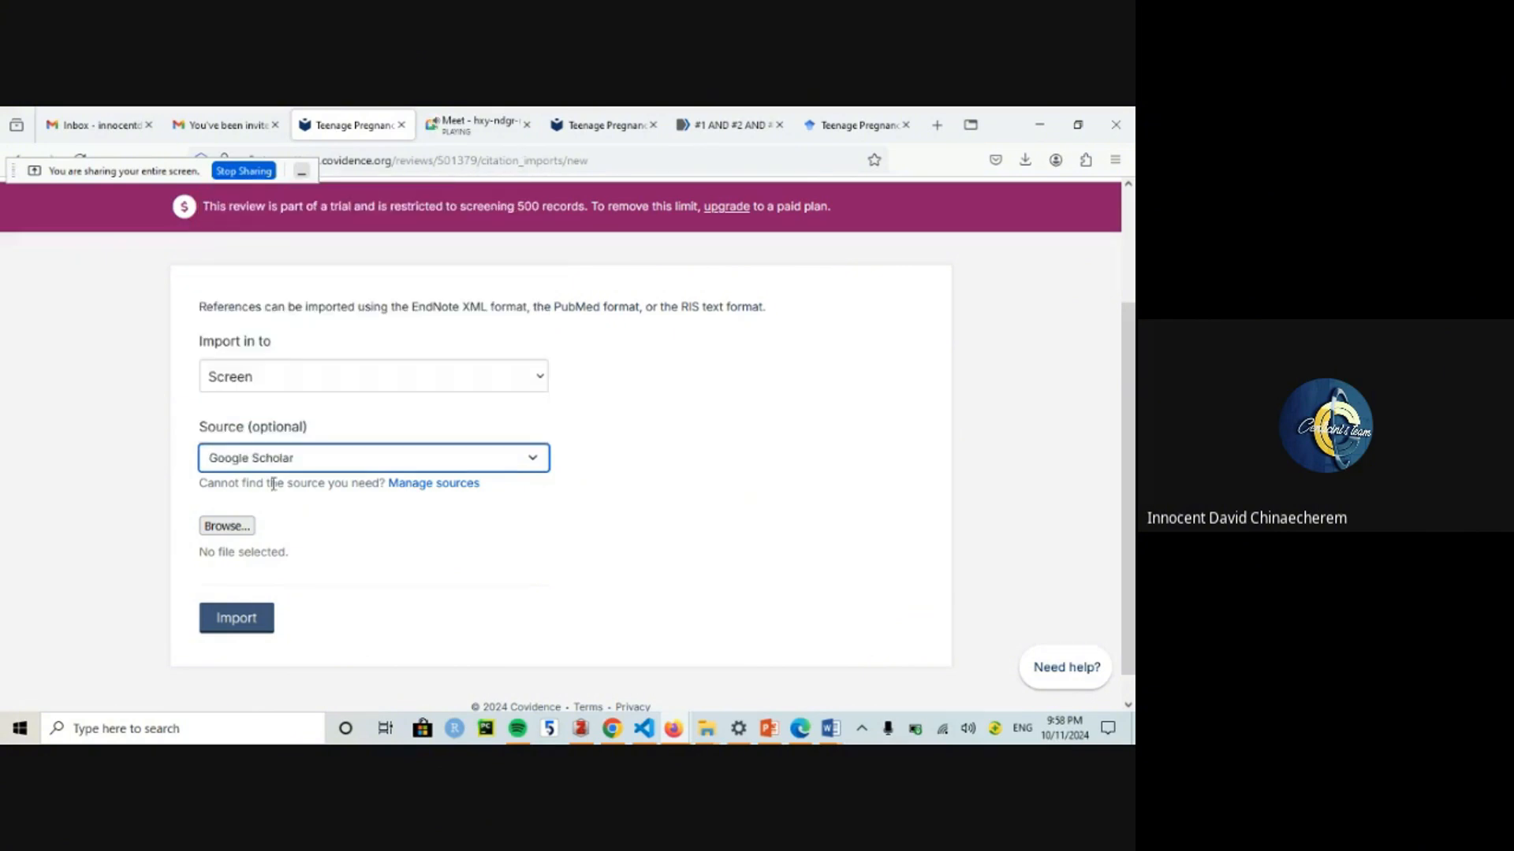
Step: Cancel the file browser and check Google Scholar's citation export formats
{"action": "left_click", "coordinate": [221, 528]}
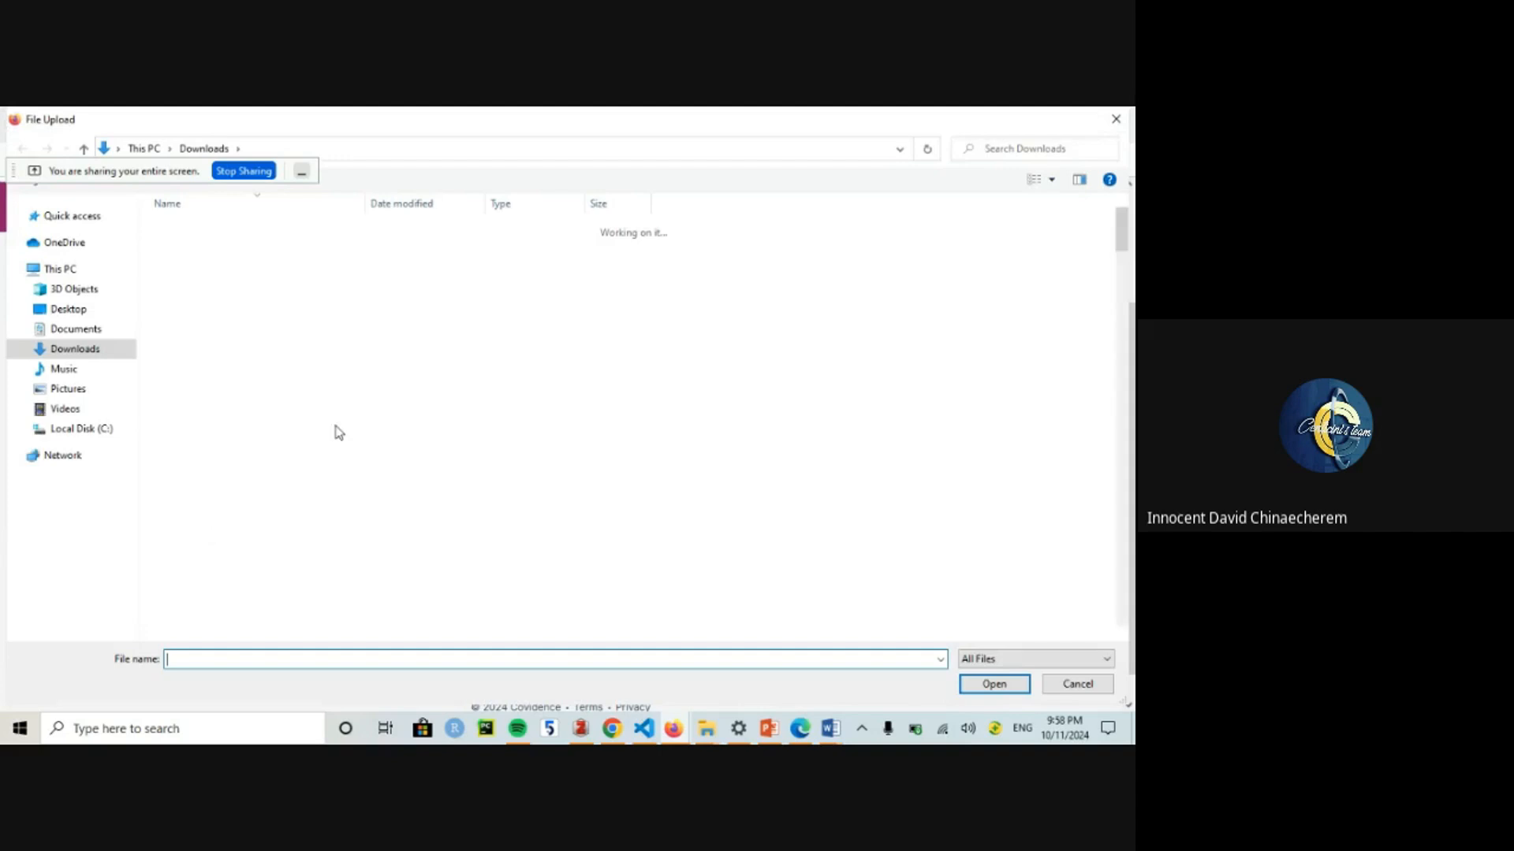
{"action": "left_click", "coordinate": [1126, 120]}
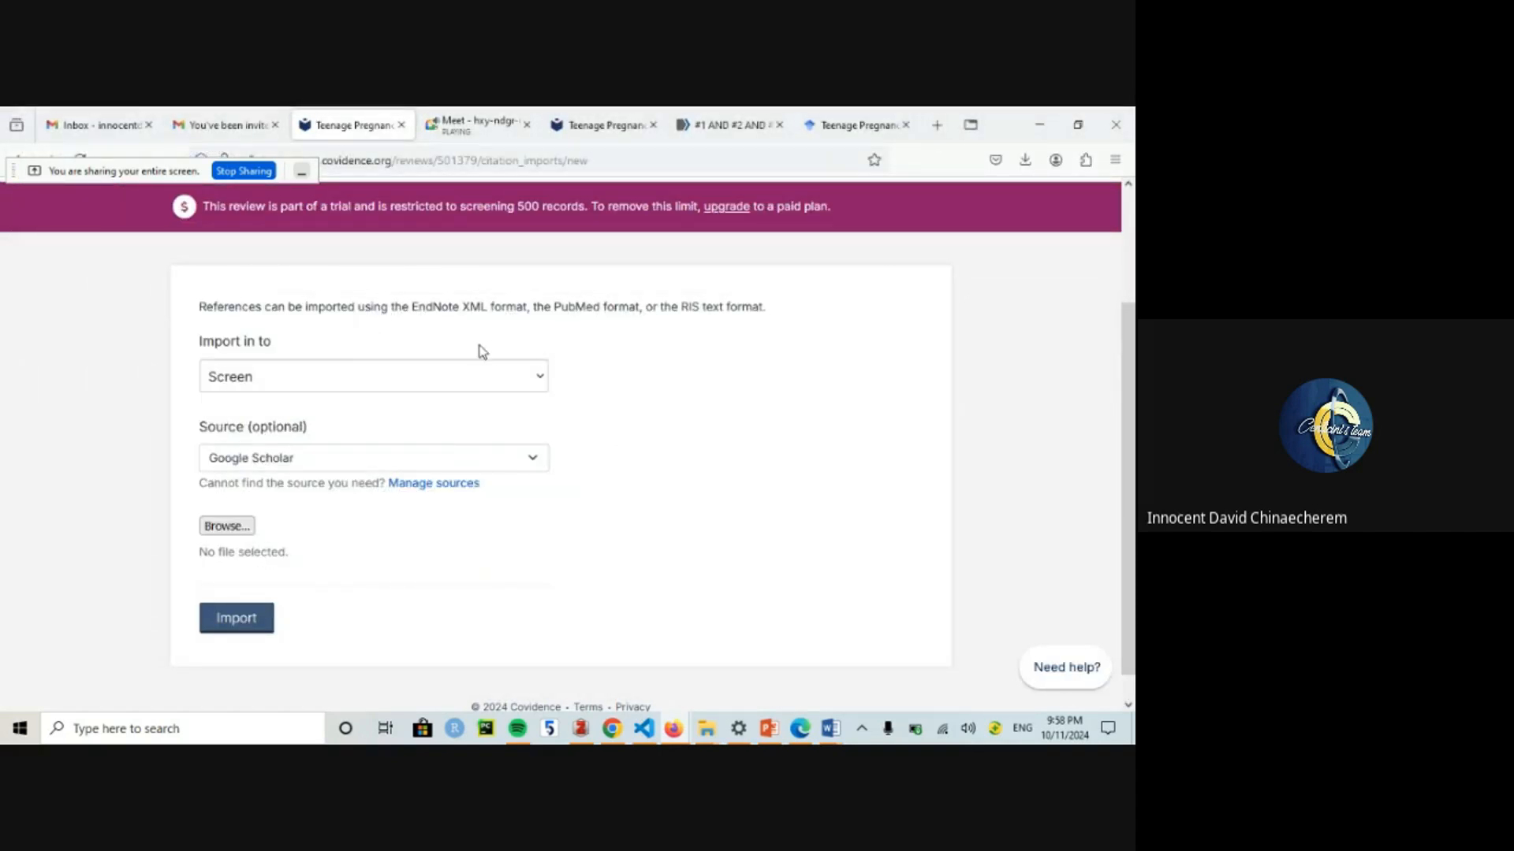
{"action": "left_click", "coordinate": [834, 125]}
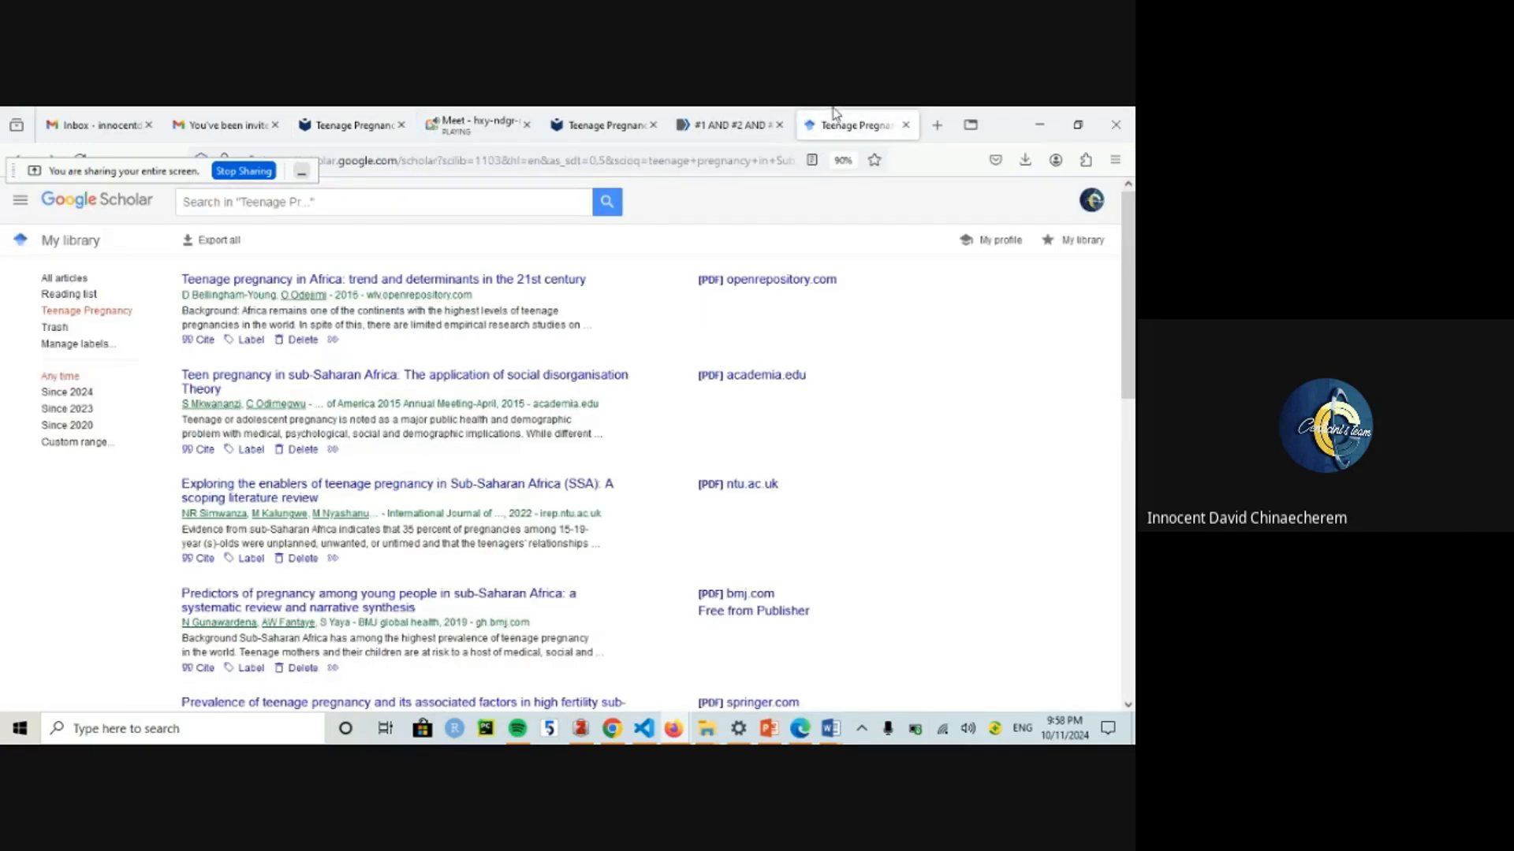
{"action": "left_click", "coordinate": [213, 240]}
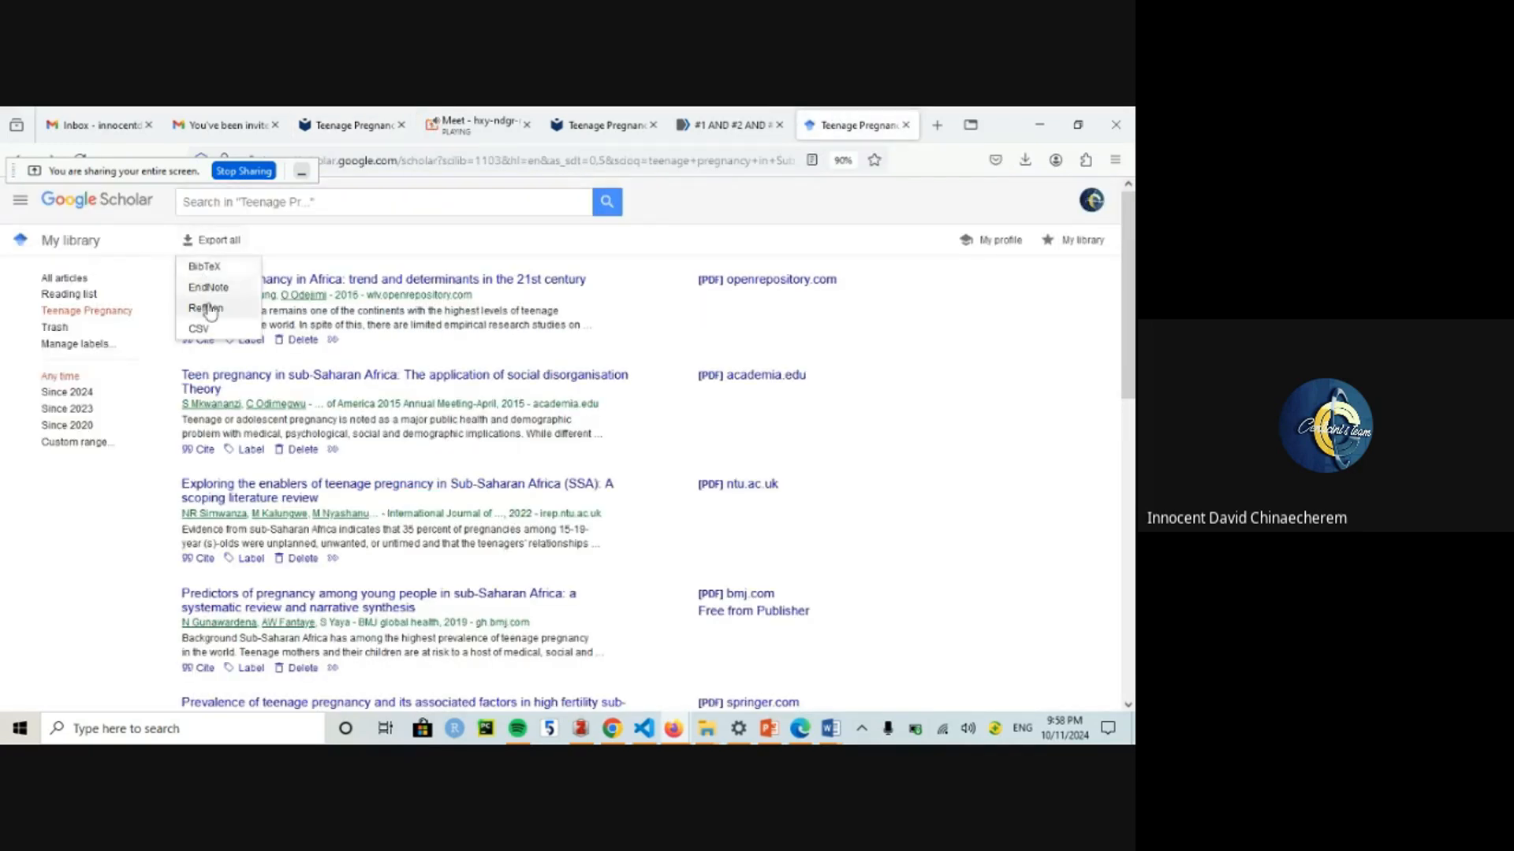
{"action": "left_click", "coordinate": [601, 114]}
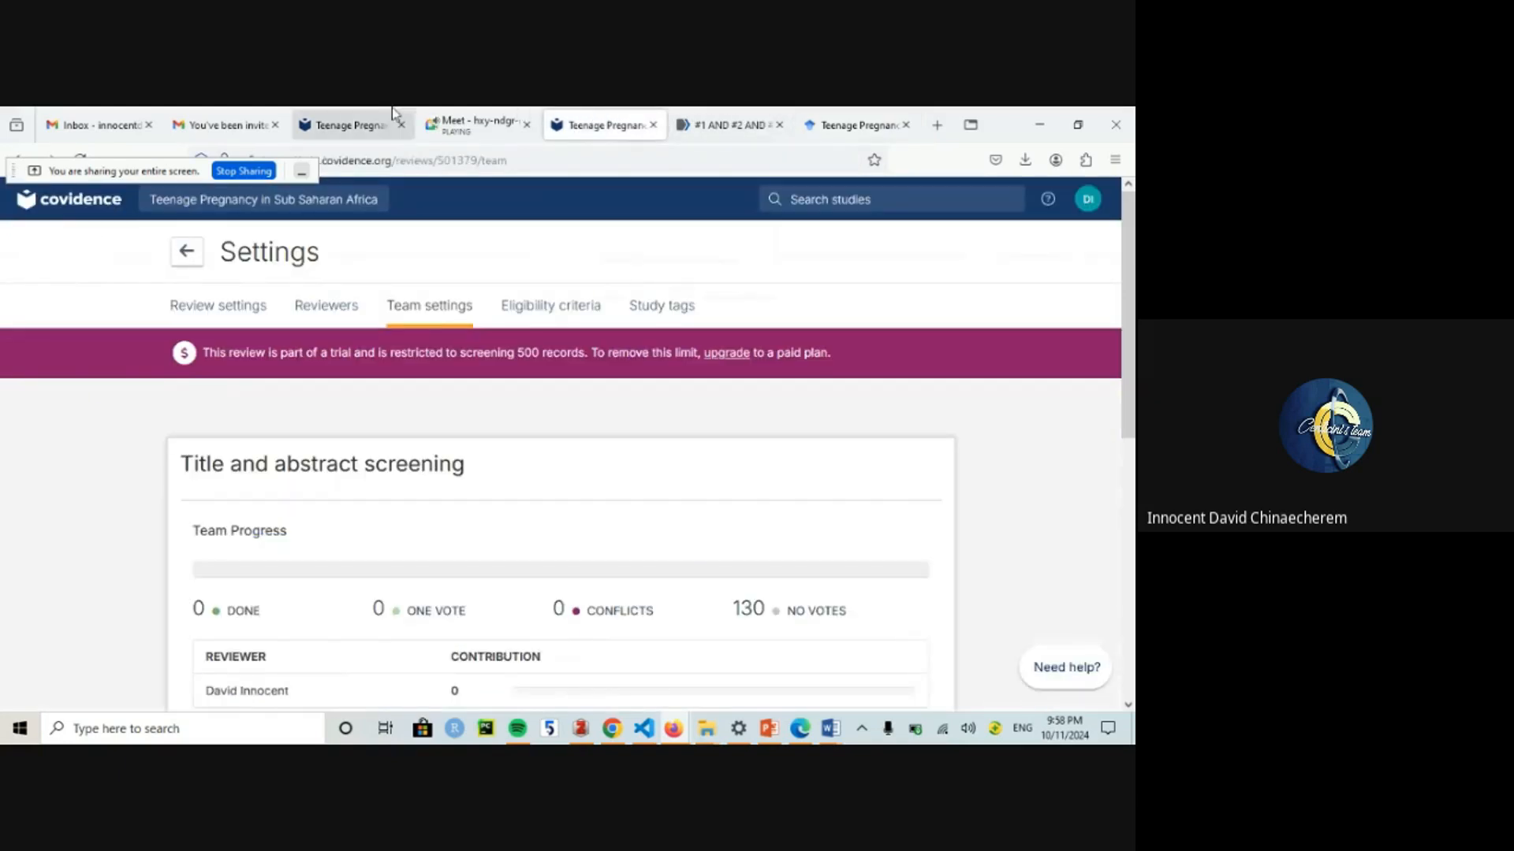
Step: Upload the Google Scholar citations.ris file, raising screening to 142 studies
{"action": "left_click", "coordinate": [347, 112]}
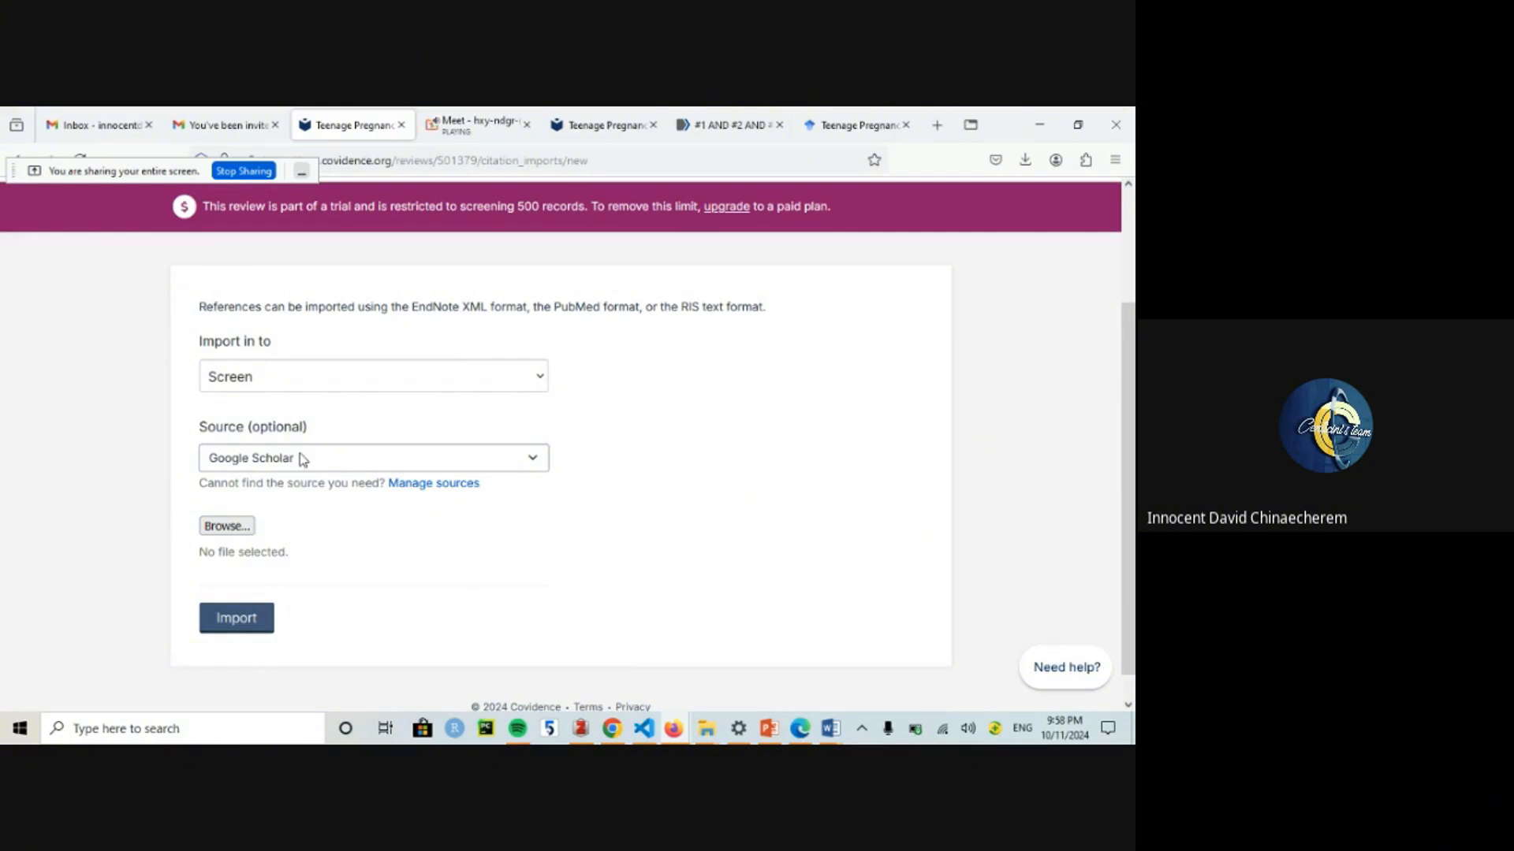
{"action": "left_click", "coordinate": [226, 523]}
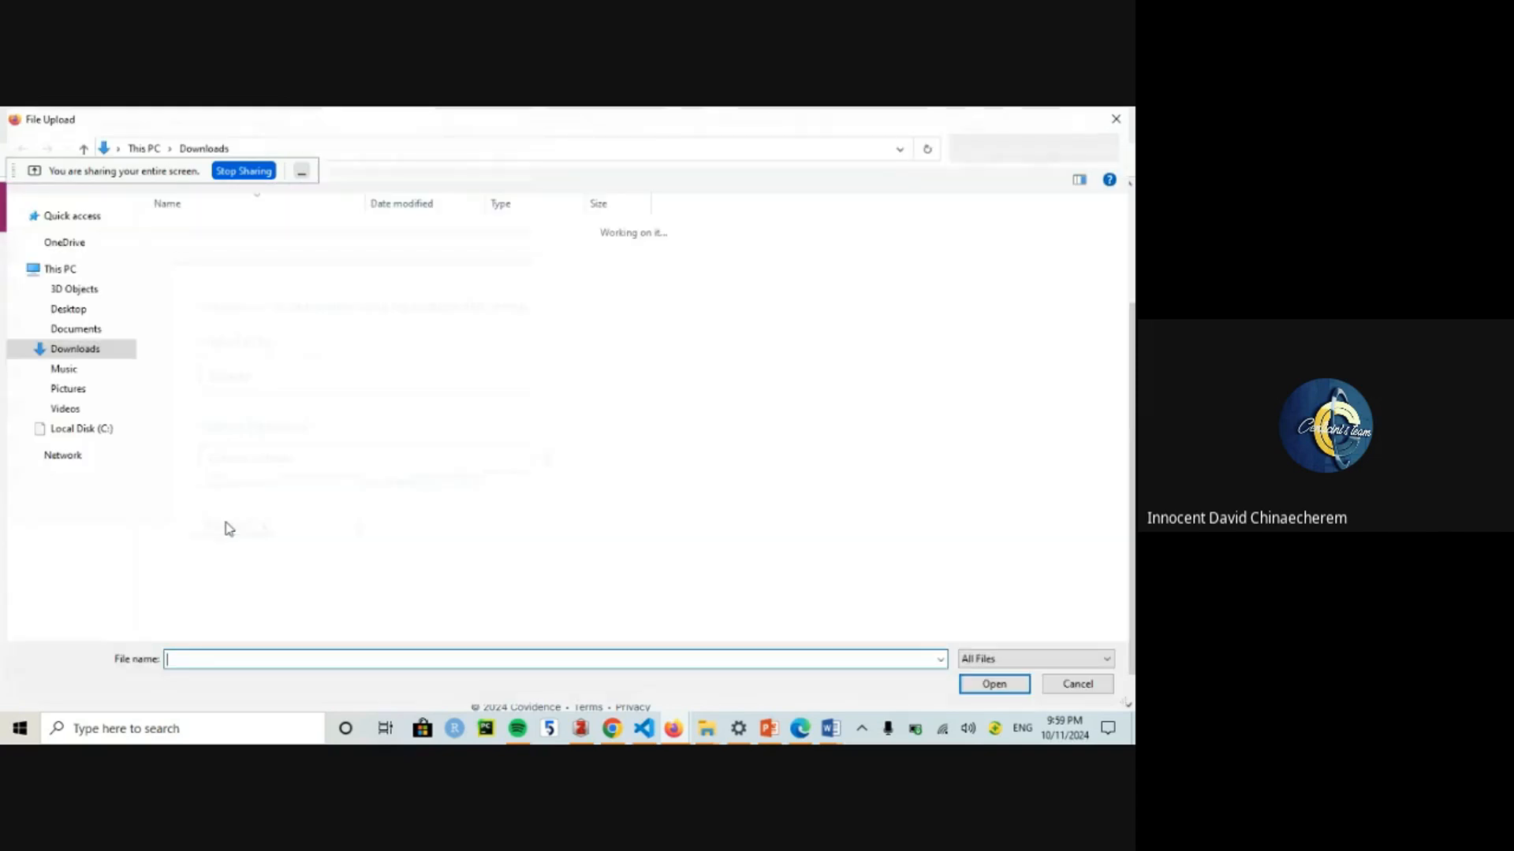
{"action": "double_click", "coordinate": [235, 267]}
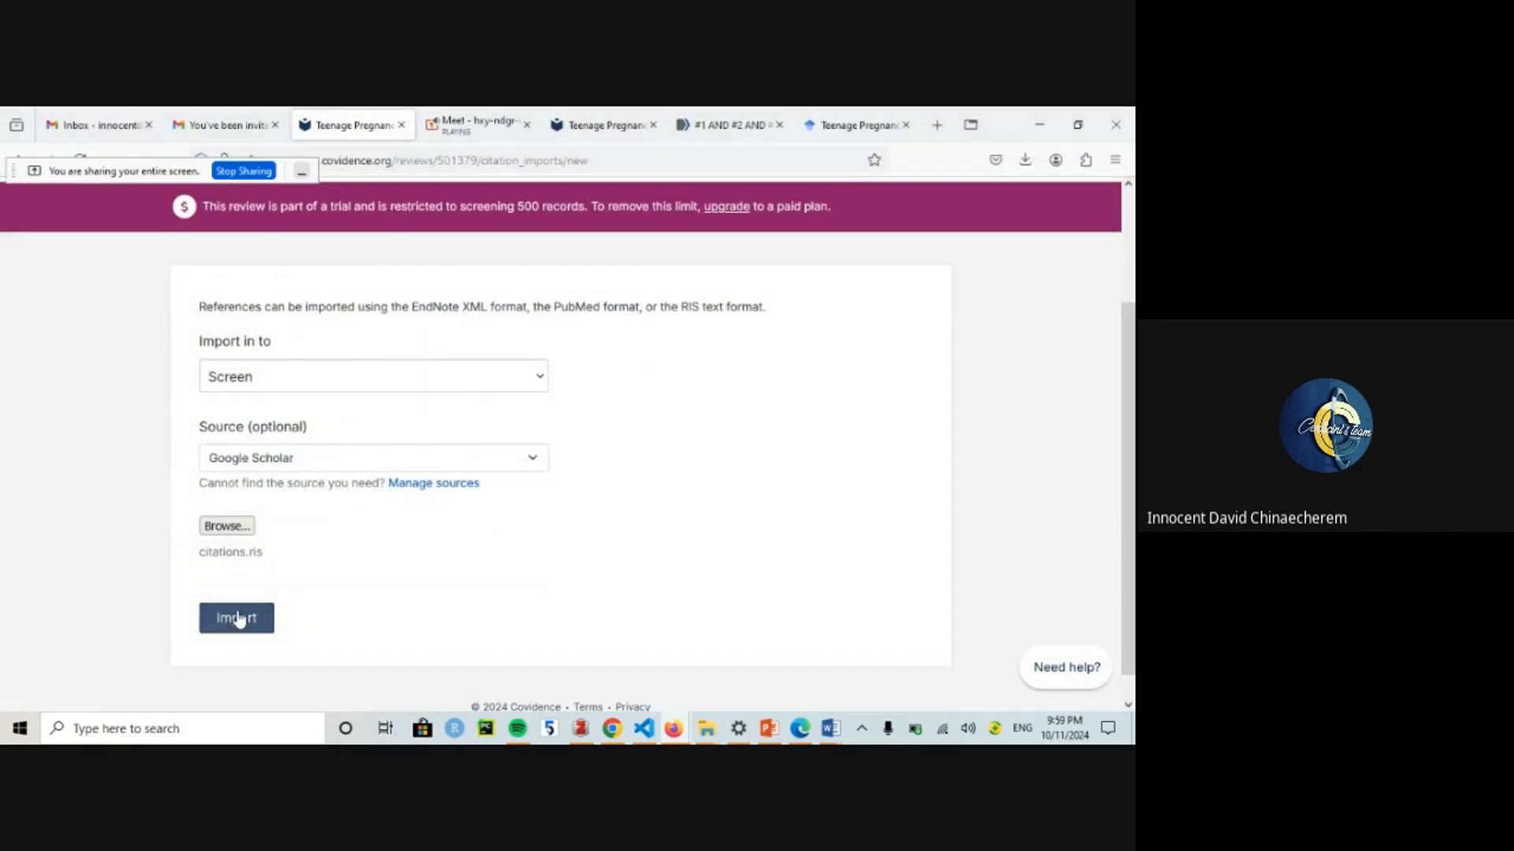
{"action": "left_click", "coordinate": [239, 618]}
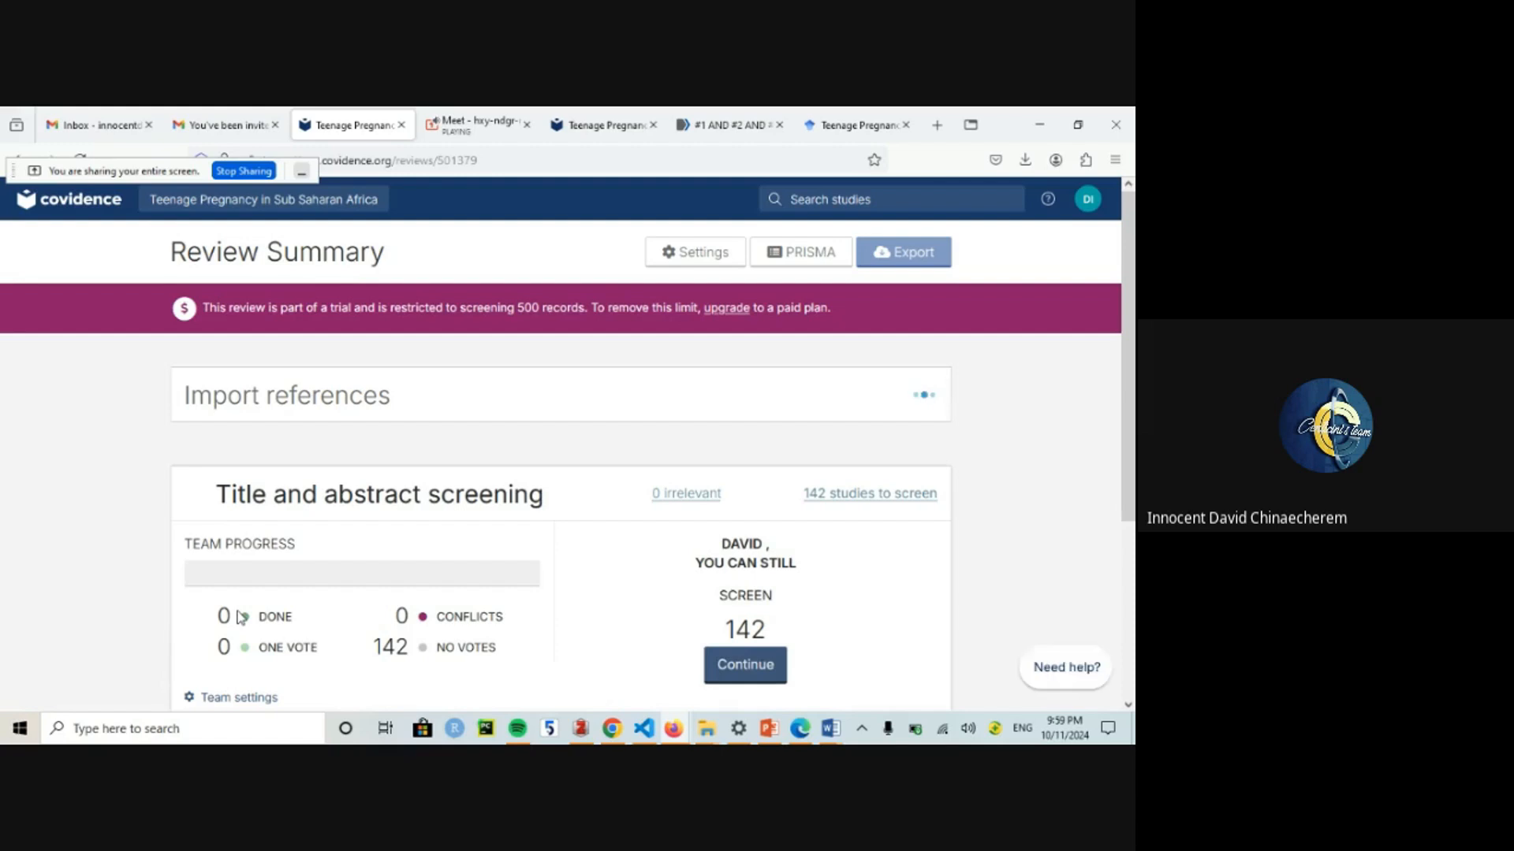
{"action": "left_click_drag", "start_coordinate": [1131, 407], "coordinate": [1133, 512]}
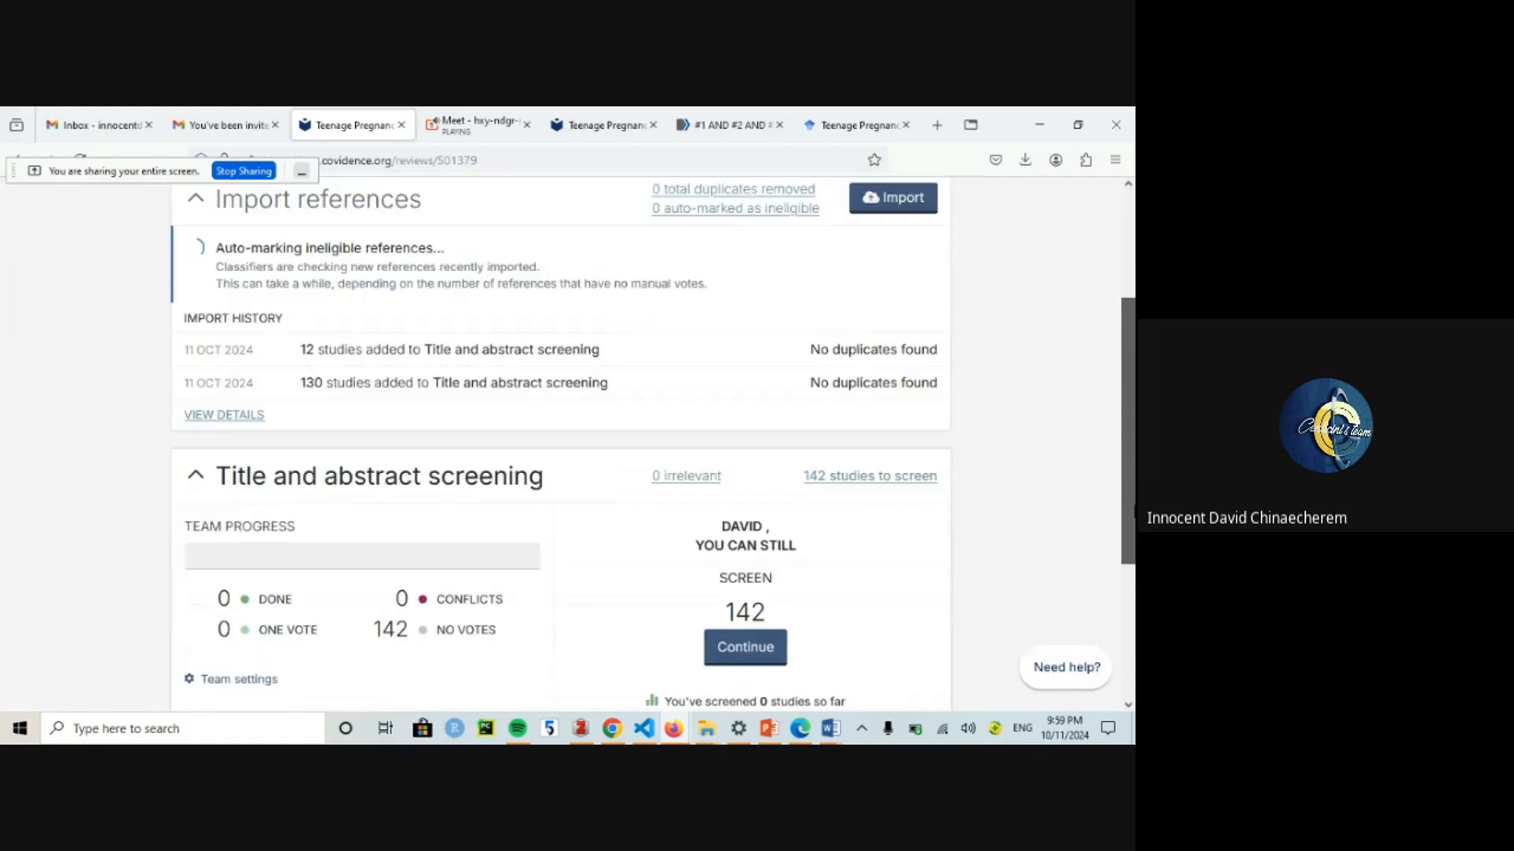
{"action": "scroll", "coordinate": [875, 368], "scroll_direction": "down", "scroll_amount": 2}
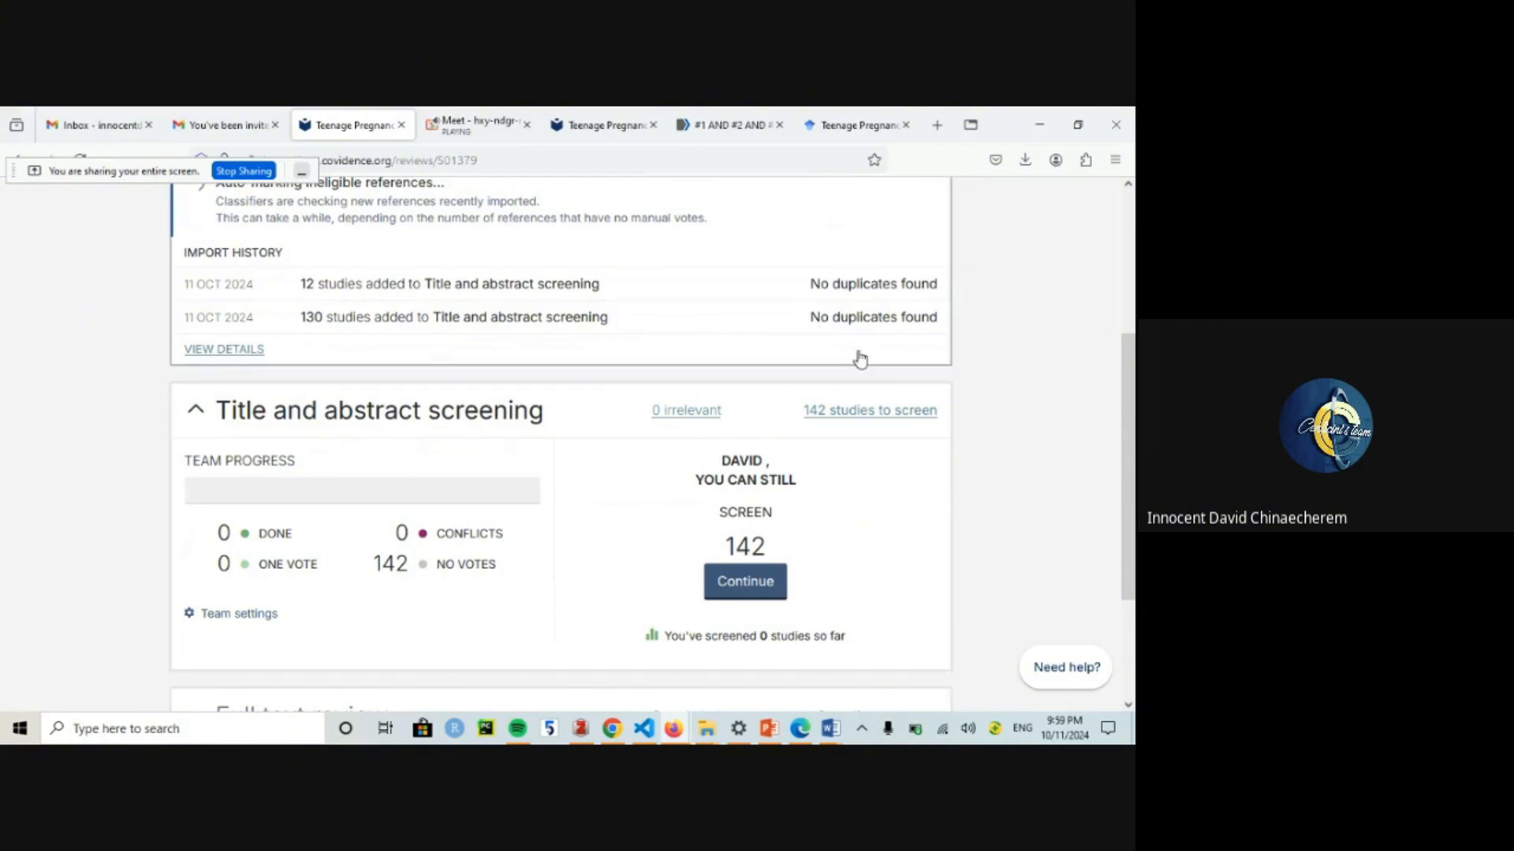
{"action": "left_click_drag", "start_coordinate": [1132, 449], "coordinate": [1135, 522]}
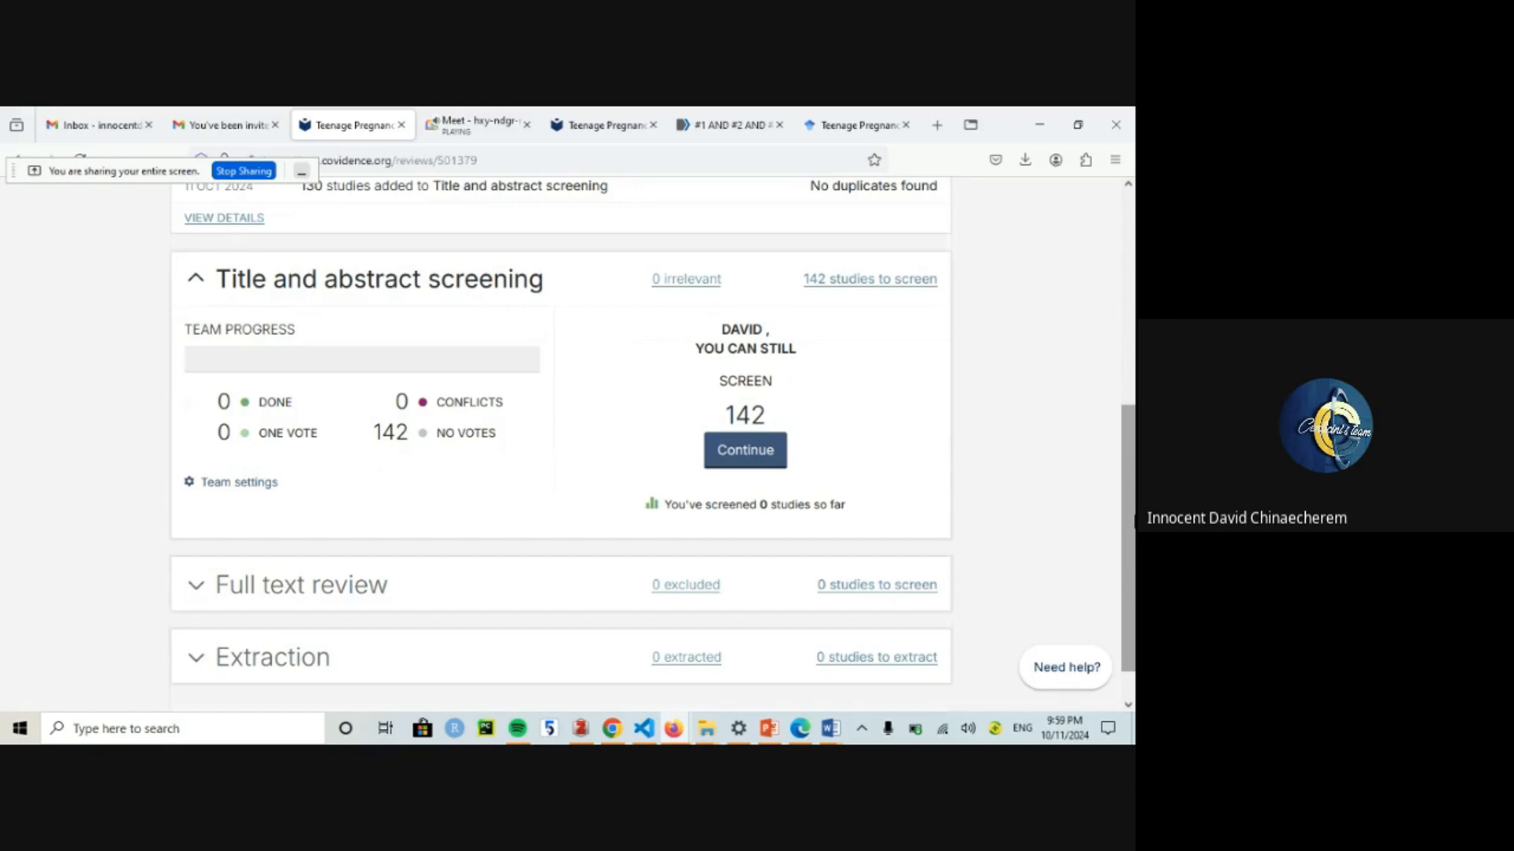
{"action": "left_click", "coordinate": [333, 587]}
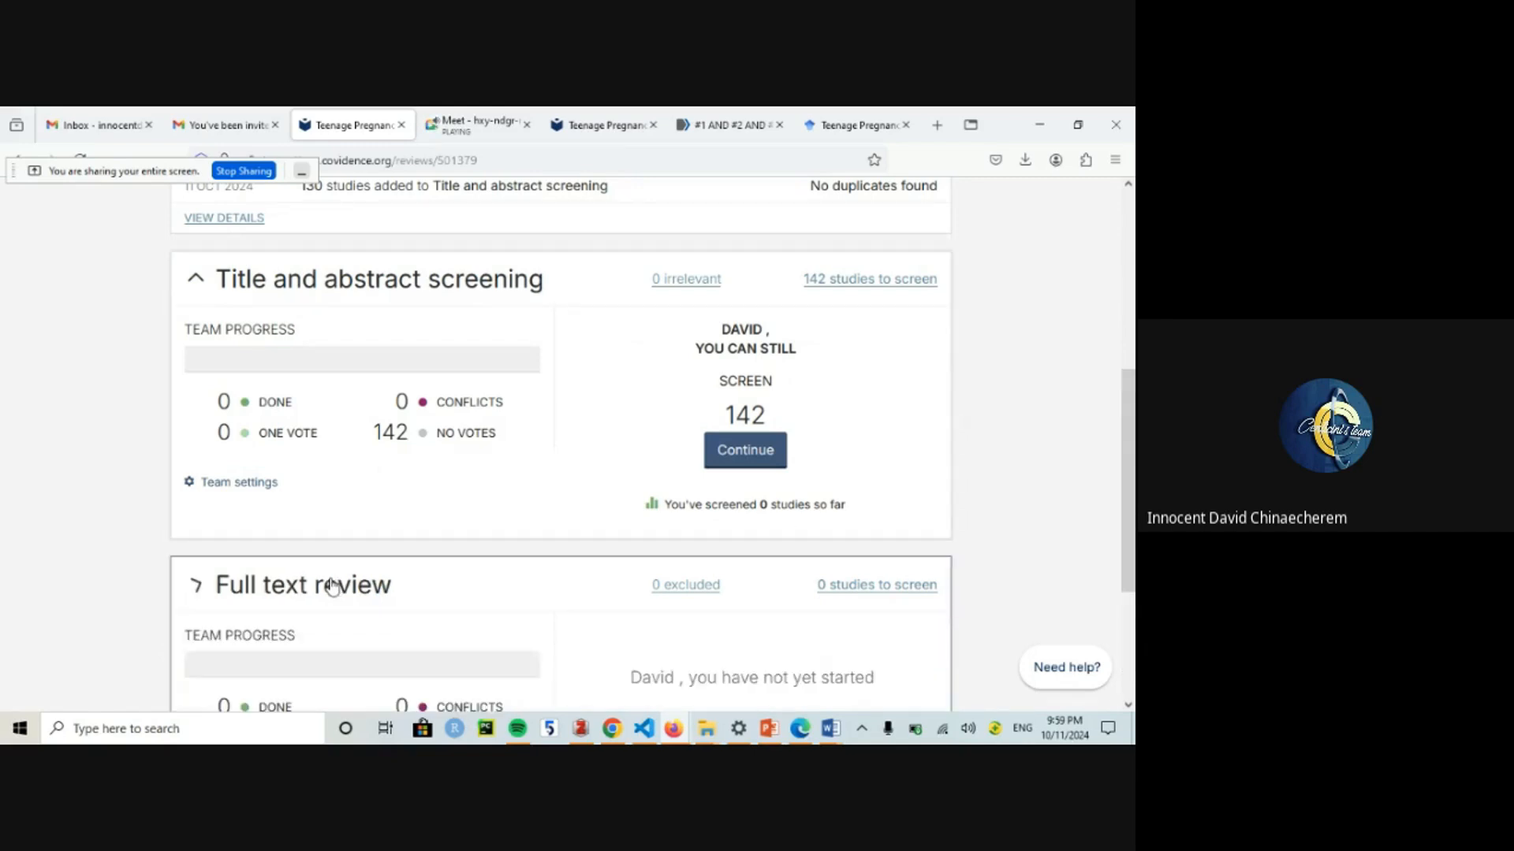
{"action": "left_click", "coordinate": [333, 587]}
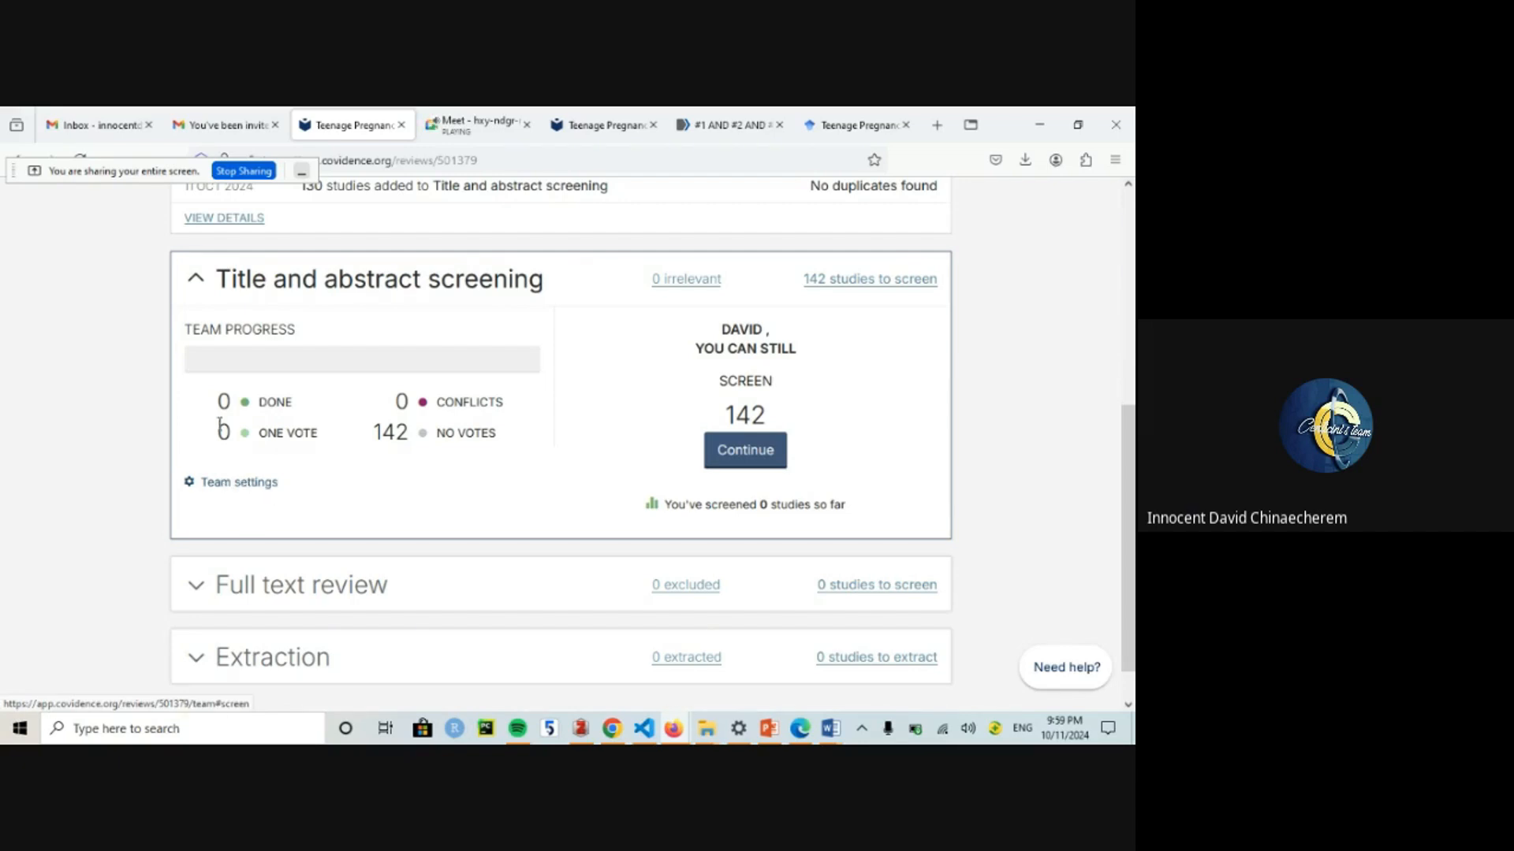
{"action": "scroll", "coordinate": [1132, 416], "scroll_direction": "up", "scroll_amount": 1}
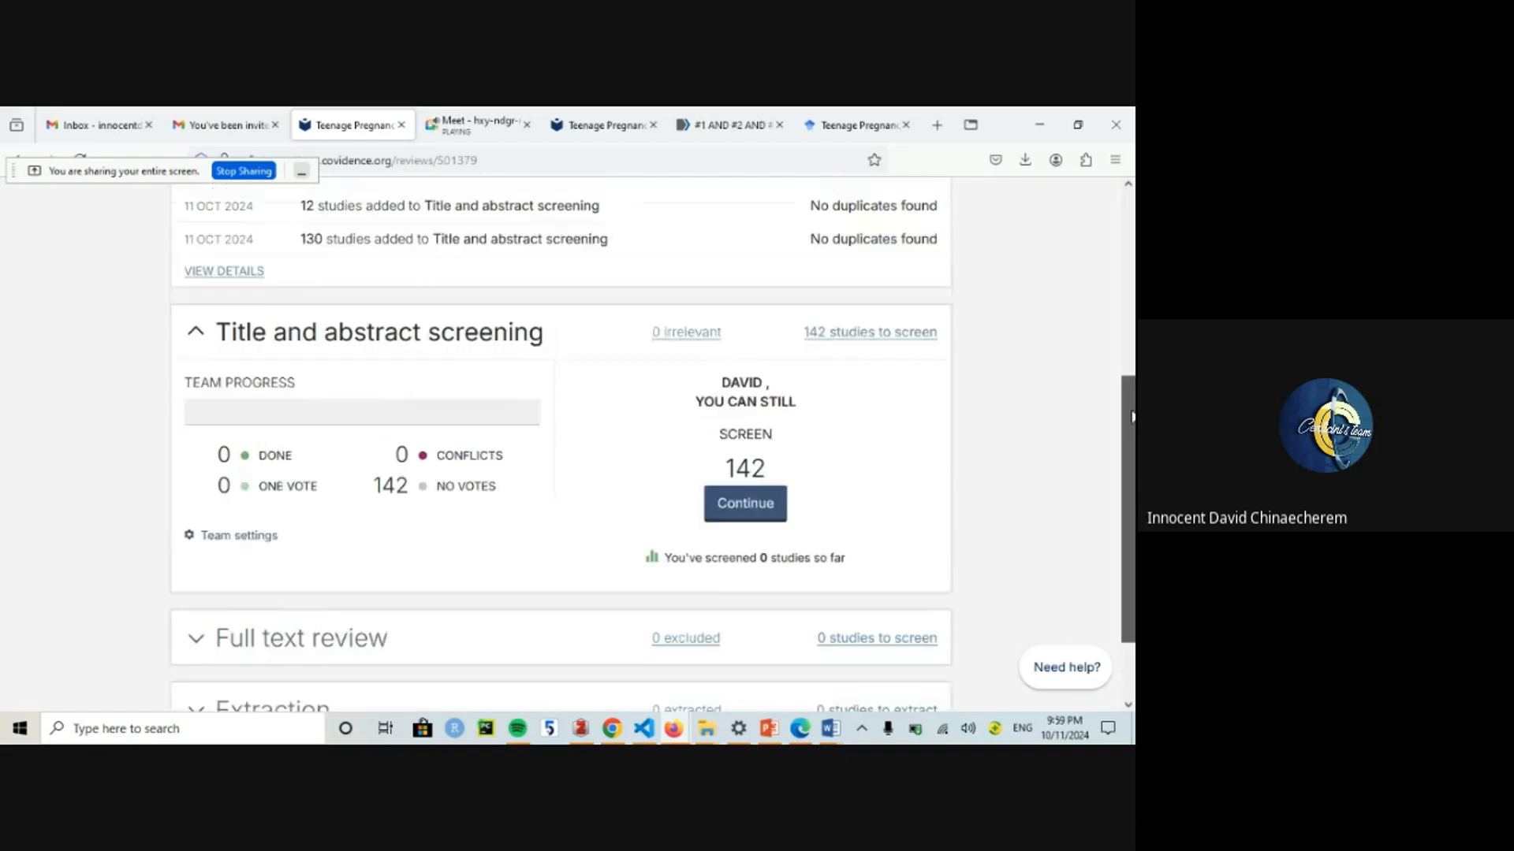
{"action": "left_click_drag", "start_coordinate": [1132, 417], "coordinate": [1129, 462]}
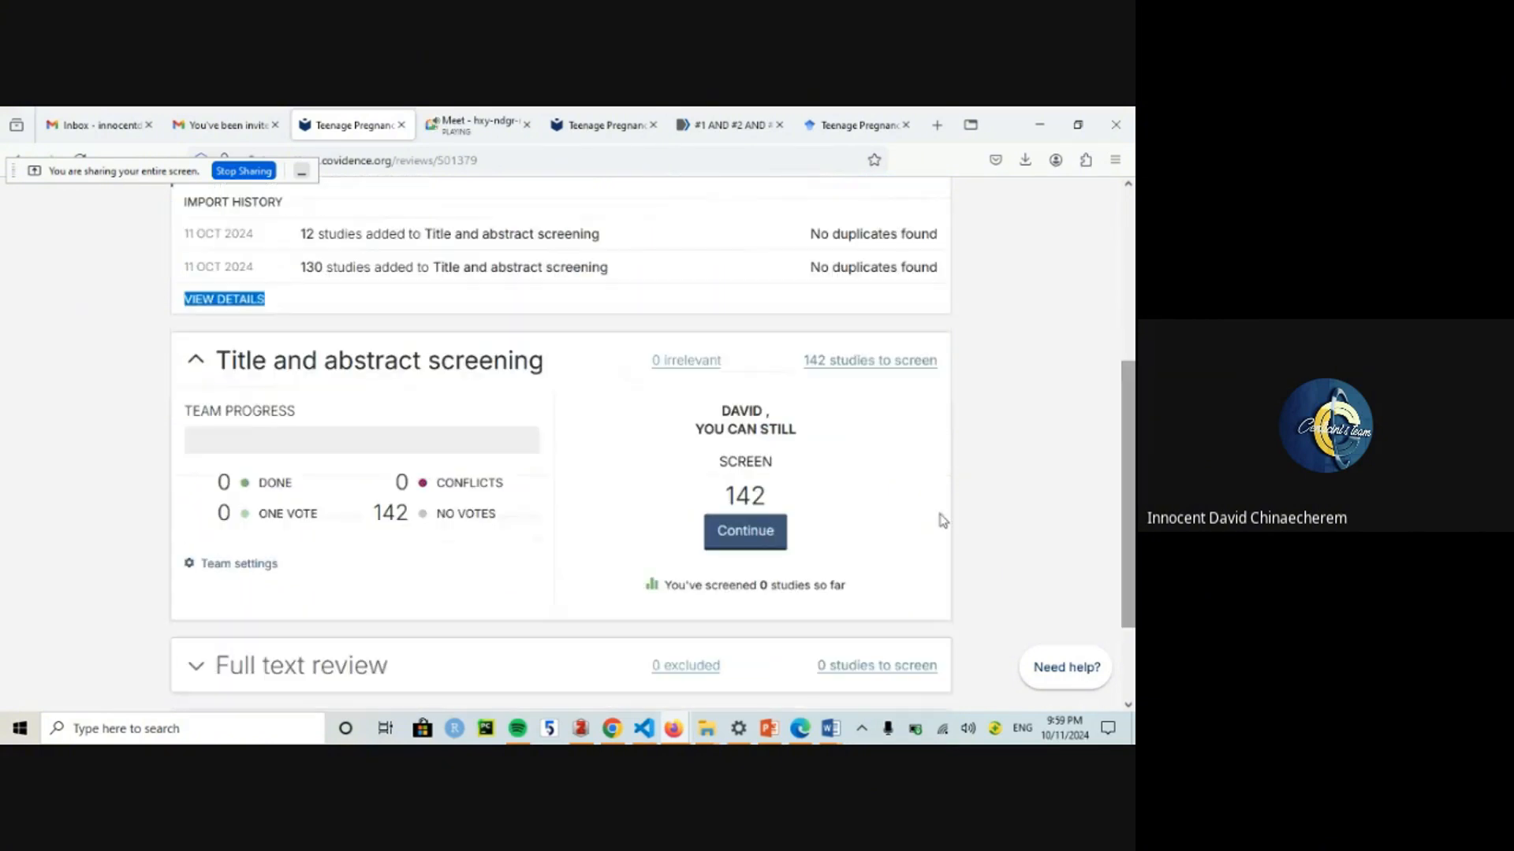
Step: Start title and abstract screening, vote on reference #1, and dismiss the congratulations popup
{"action": "left_click", "coordinate": [758, 534]}
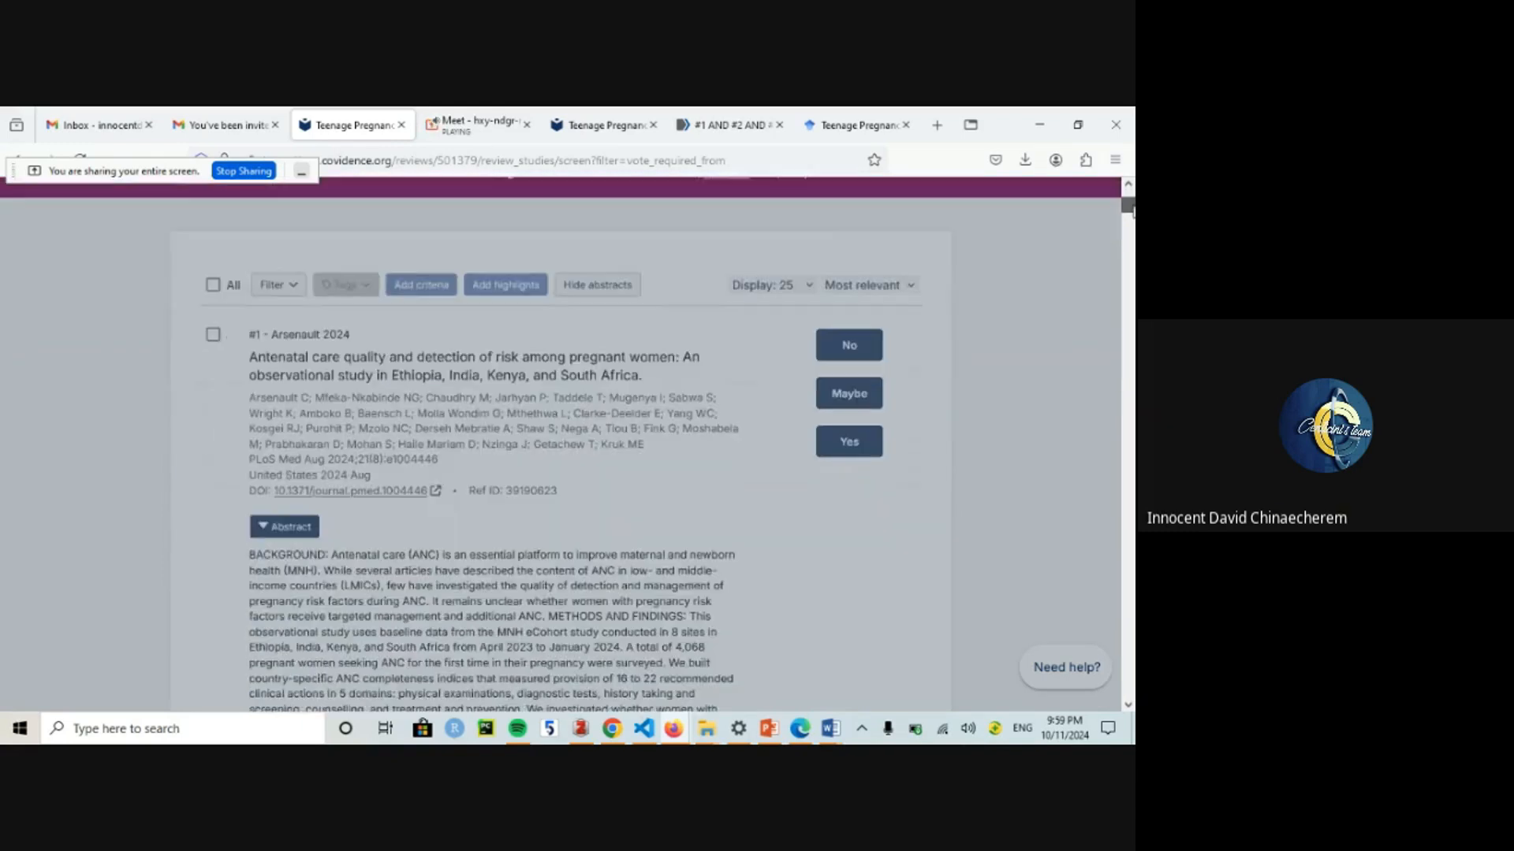
{"action": "left_click_drag", "start_coordinate": [1129, 202], "coordinate": [1132, 215]}
{"action": "left_click", "coordinate": [863, 299]}
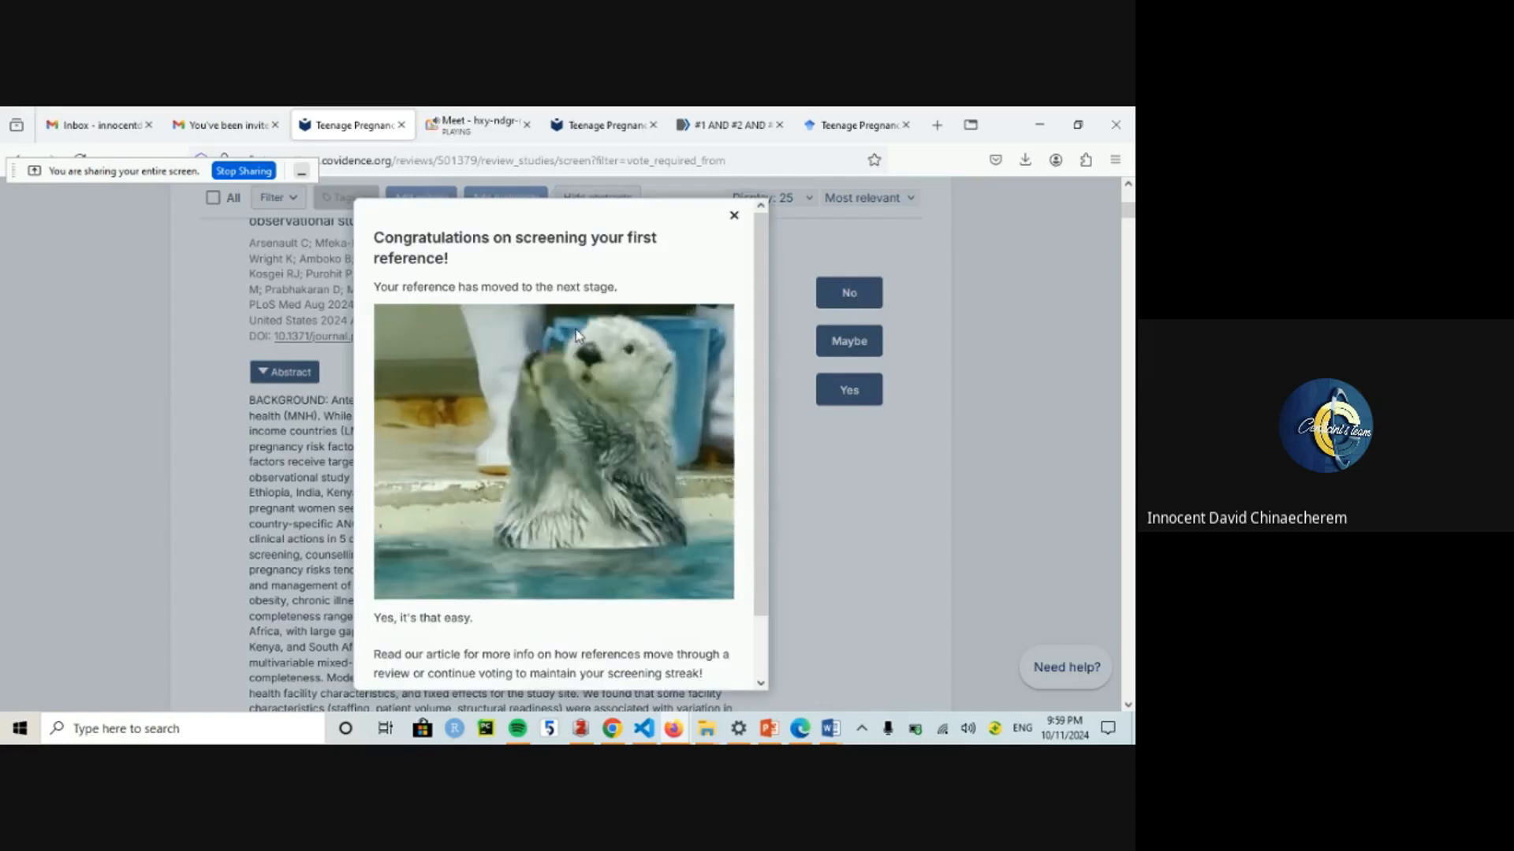
{"action": "left_click", "coordinate": [734, 218]}
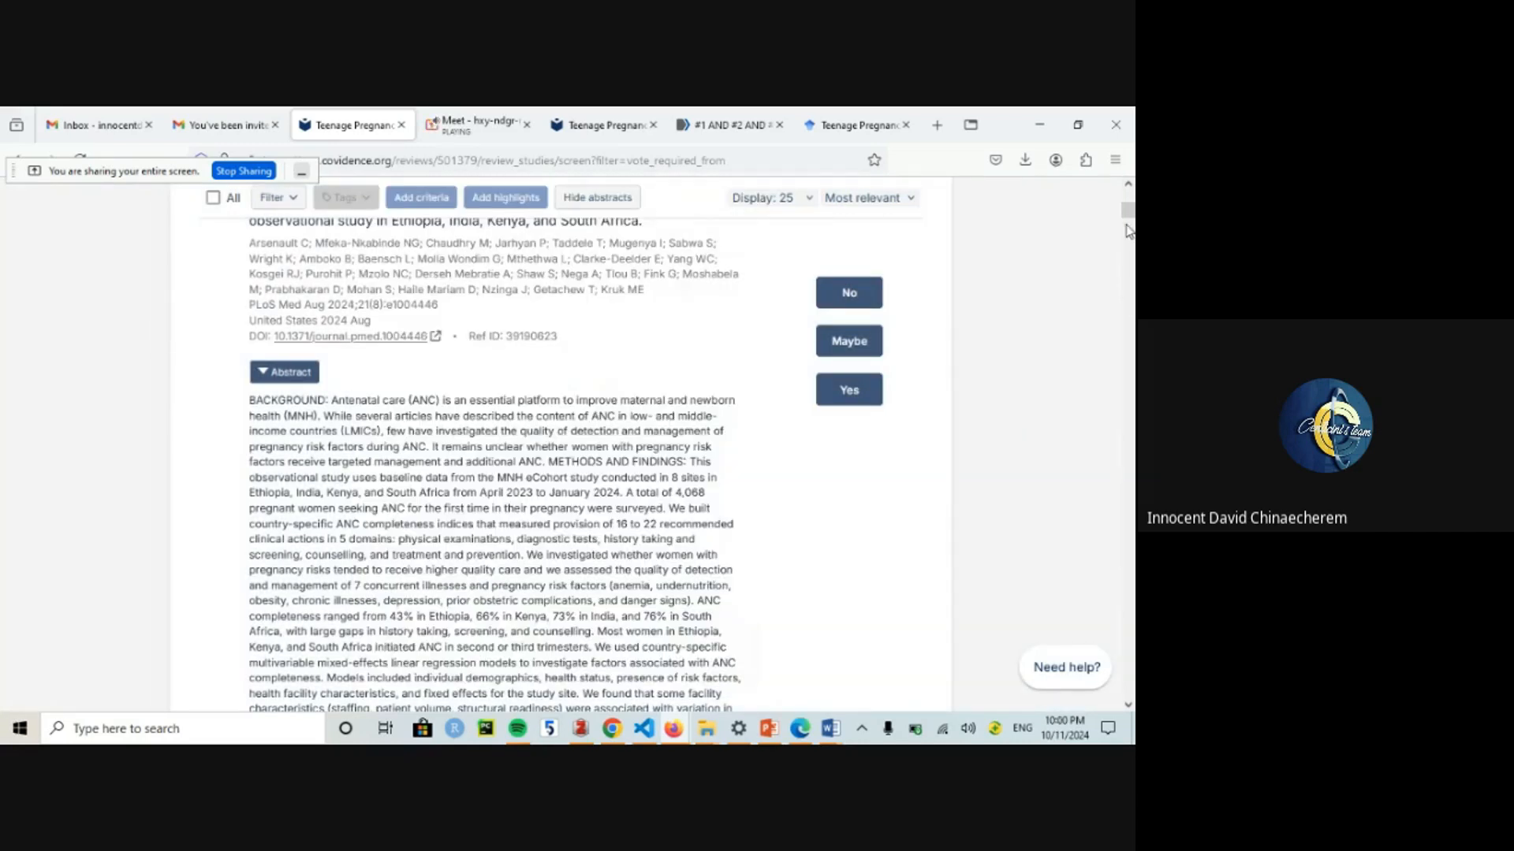
{"action": "left_click_drag", "start_coordinate": [1129, 217], "coordinate": [1130, 212]}
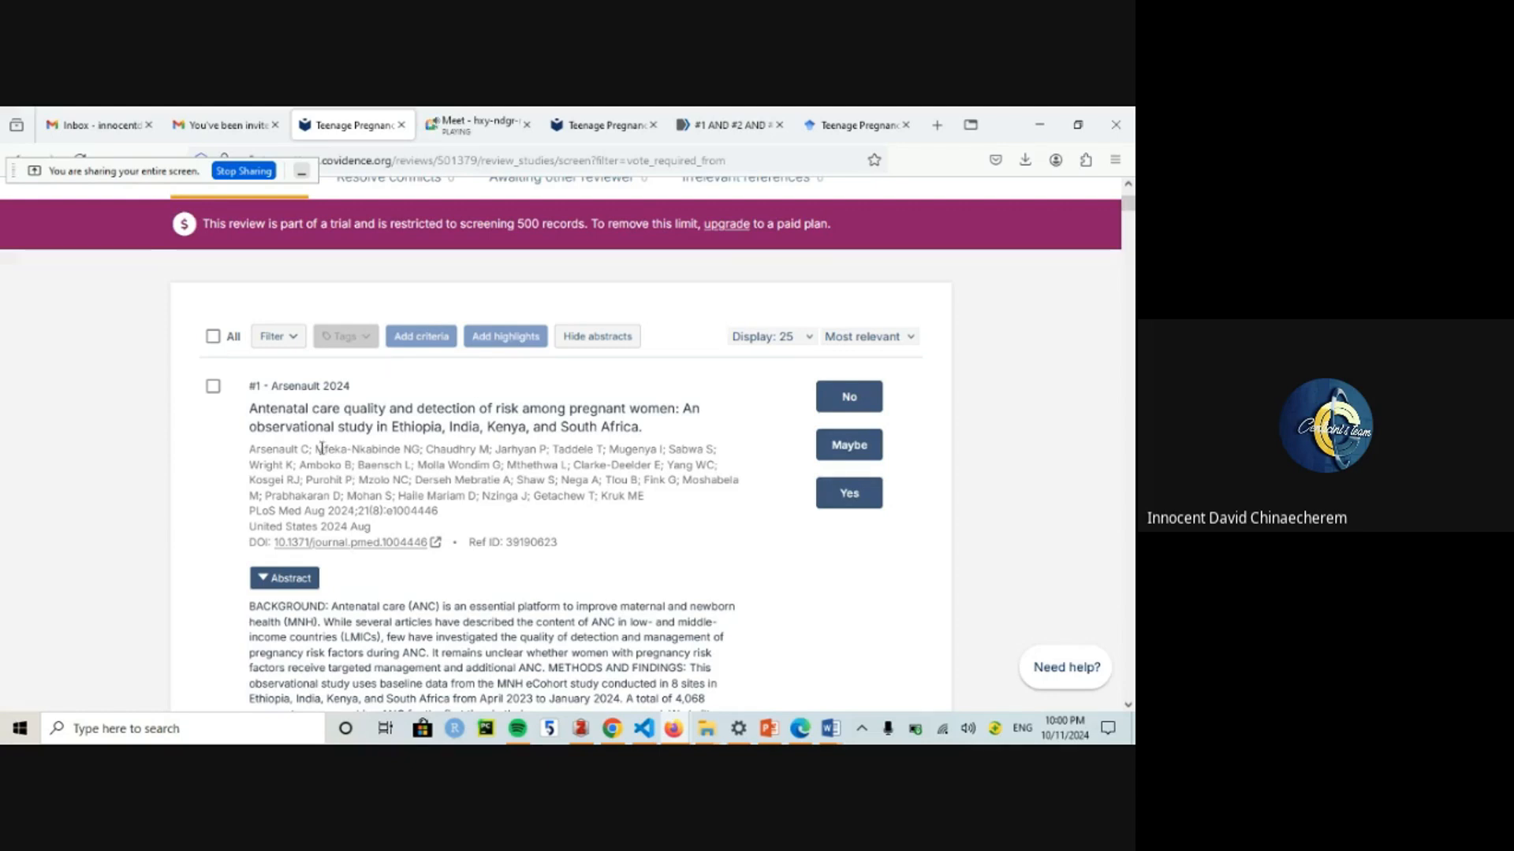
Step: Move from Eligibility criteria to Team settings and scroll through the Rules section
{"action": "left_click", "coordinate": [420, 337]}
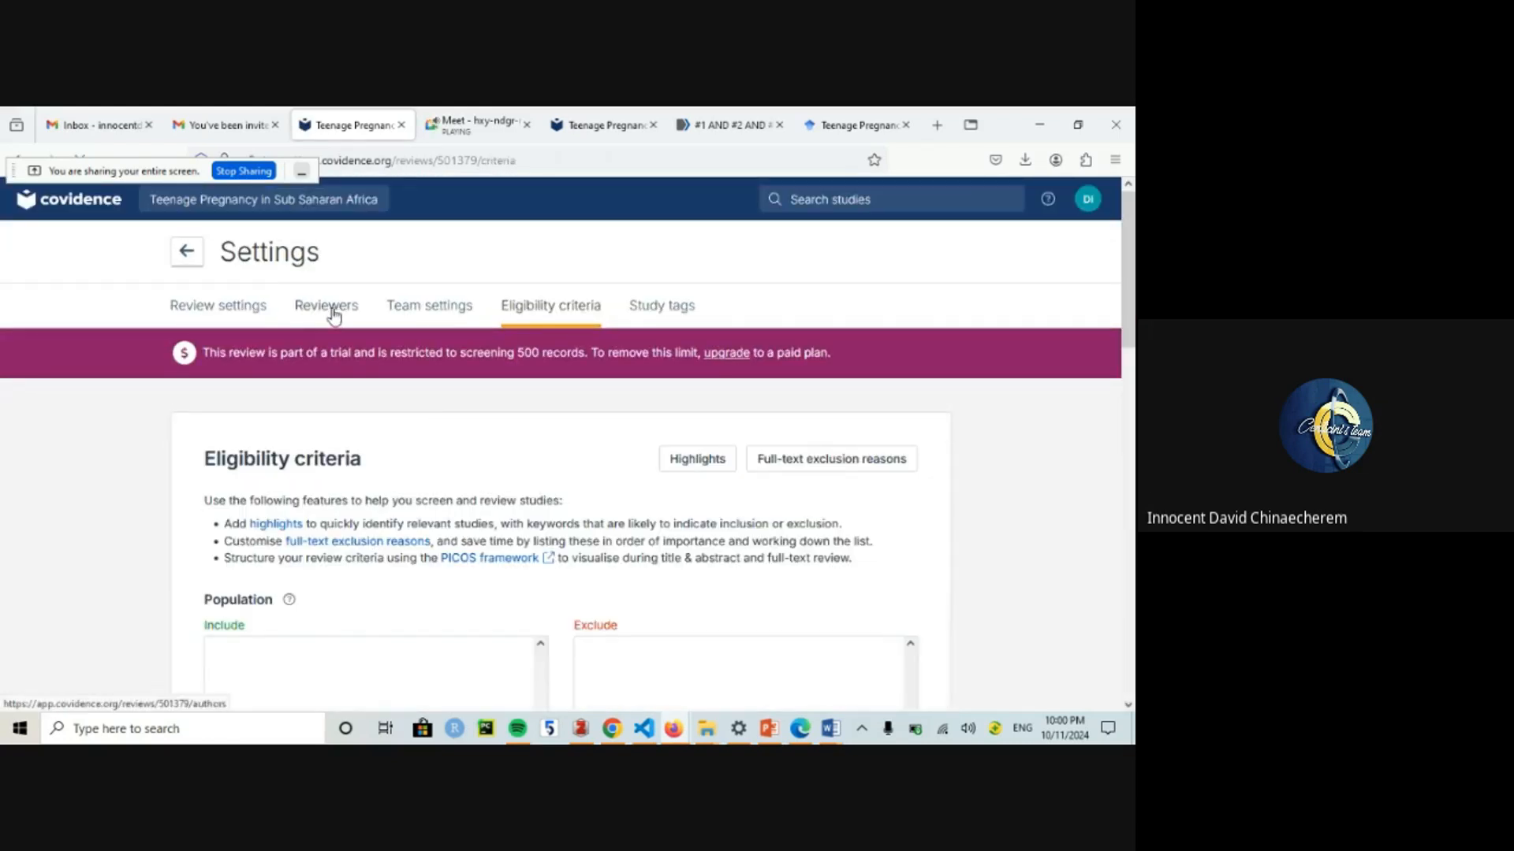
{"action": "left_click", "coordinate": [432, 311]}
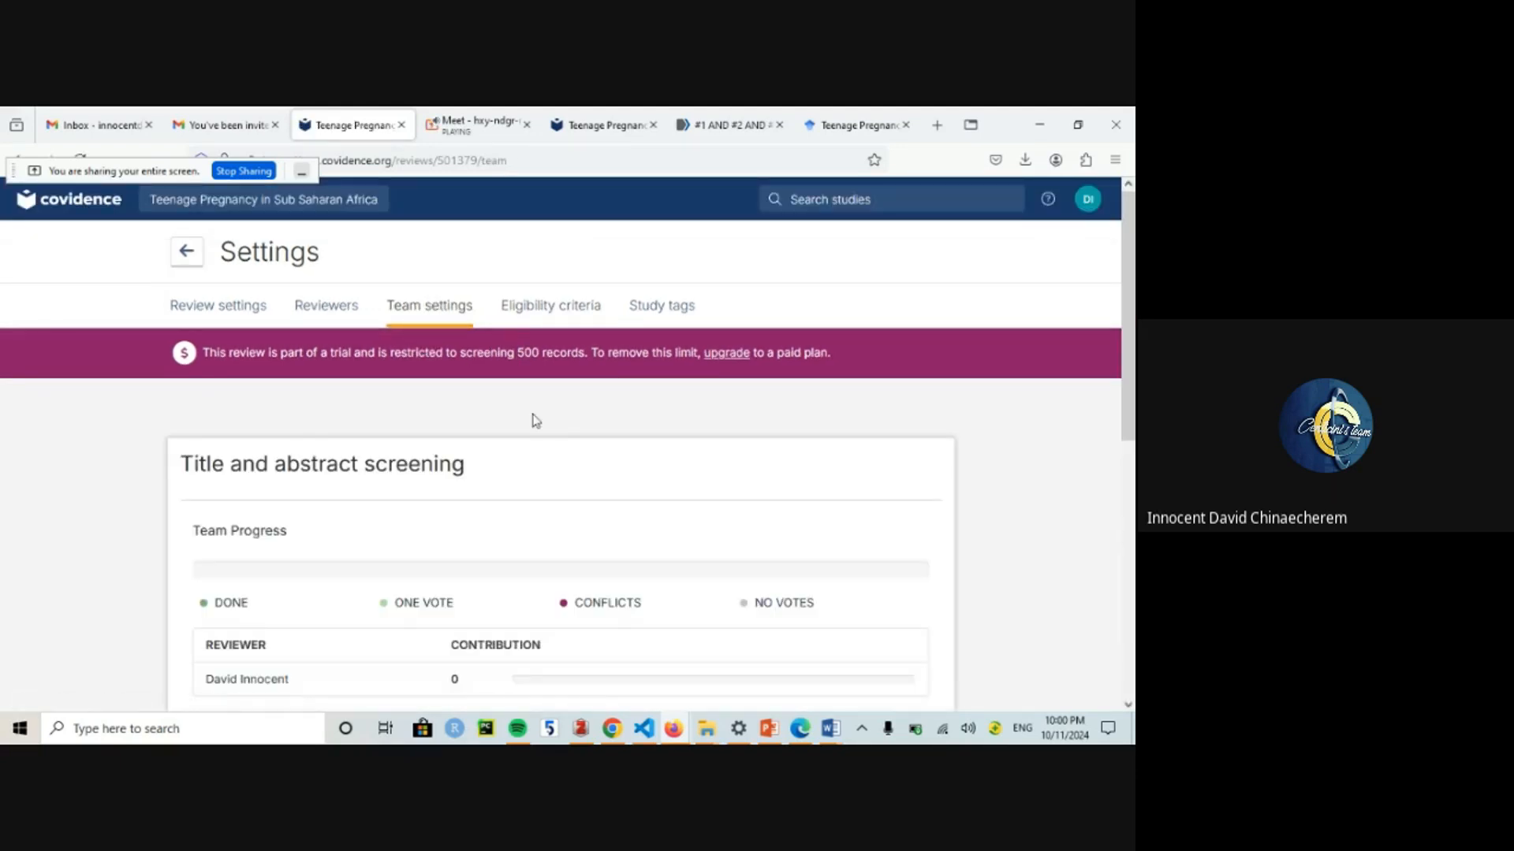
{"action": "scroll", "coordinate": [535, 421], "scroll_direction": "down", "scroll_amount": 5}
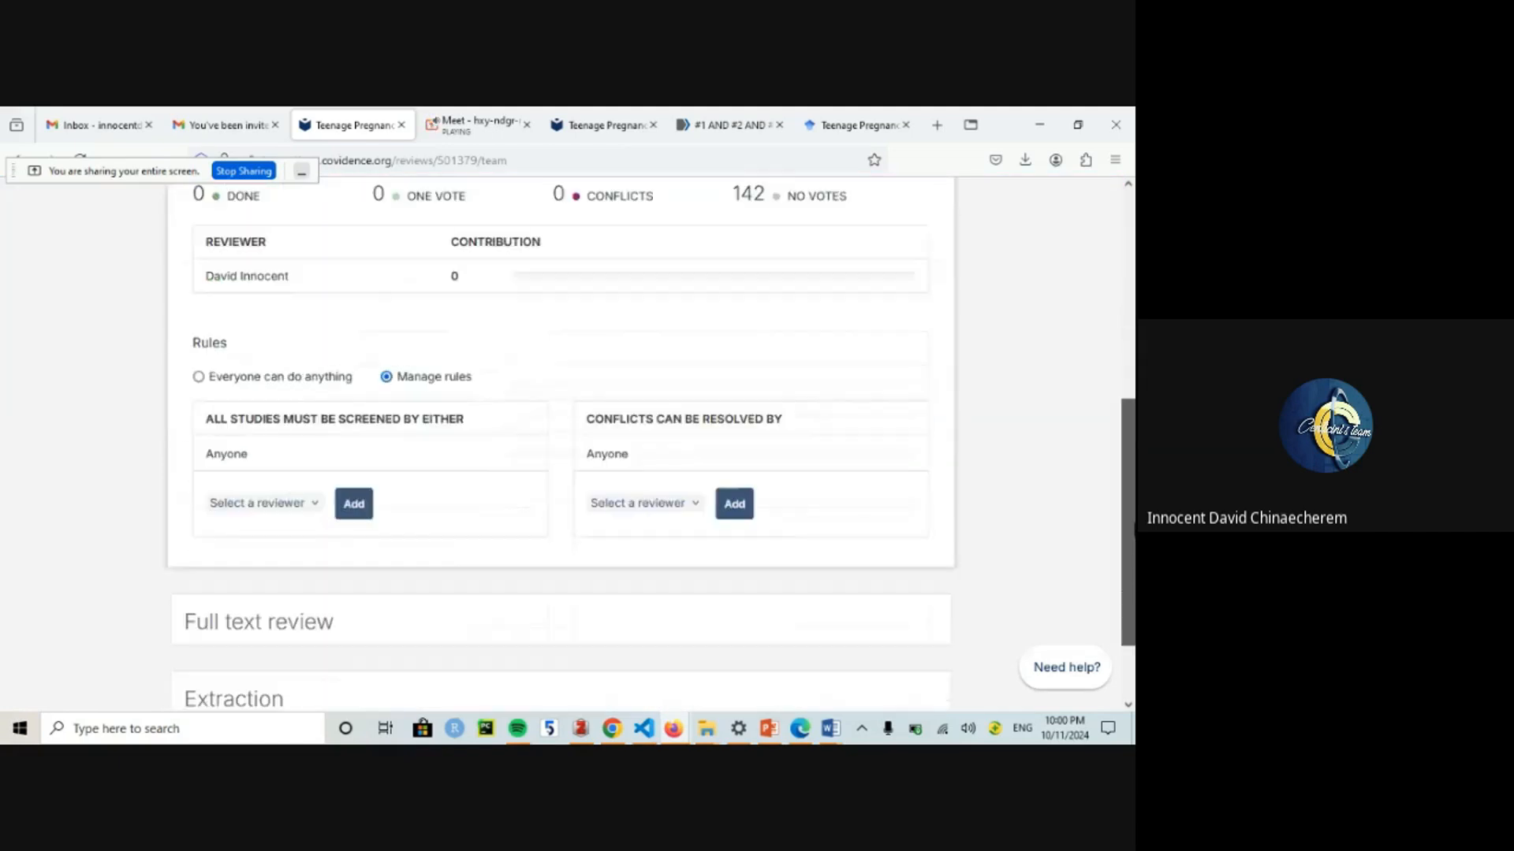
{"action": "scroll", "coordinate": [1114, 317], "scroll_direction": "up", "scroll_amount": 6}
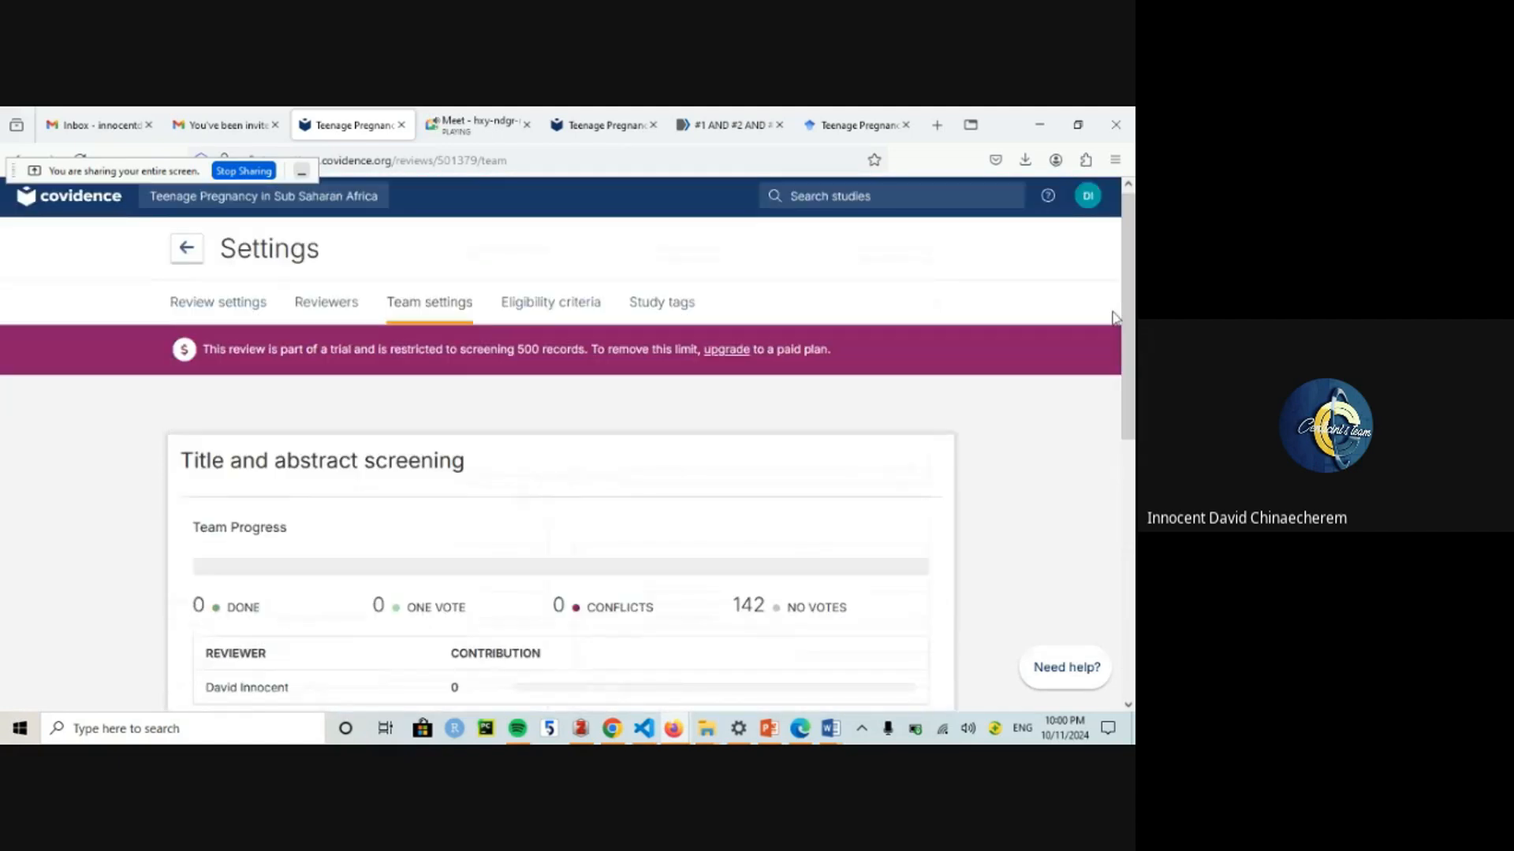
{"action": "scroll", "coordinate": [1124, 402], "scroll_direction": "down", "scroll_amount": 5}
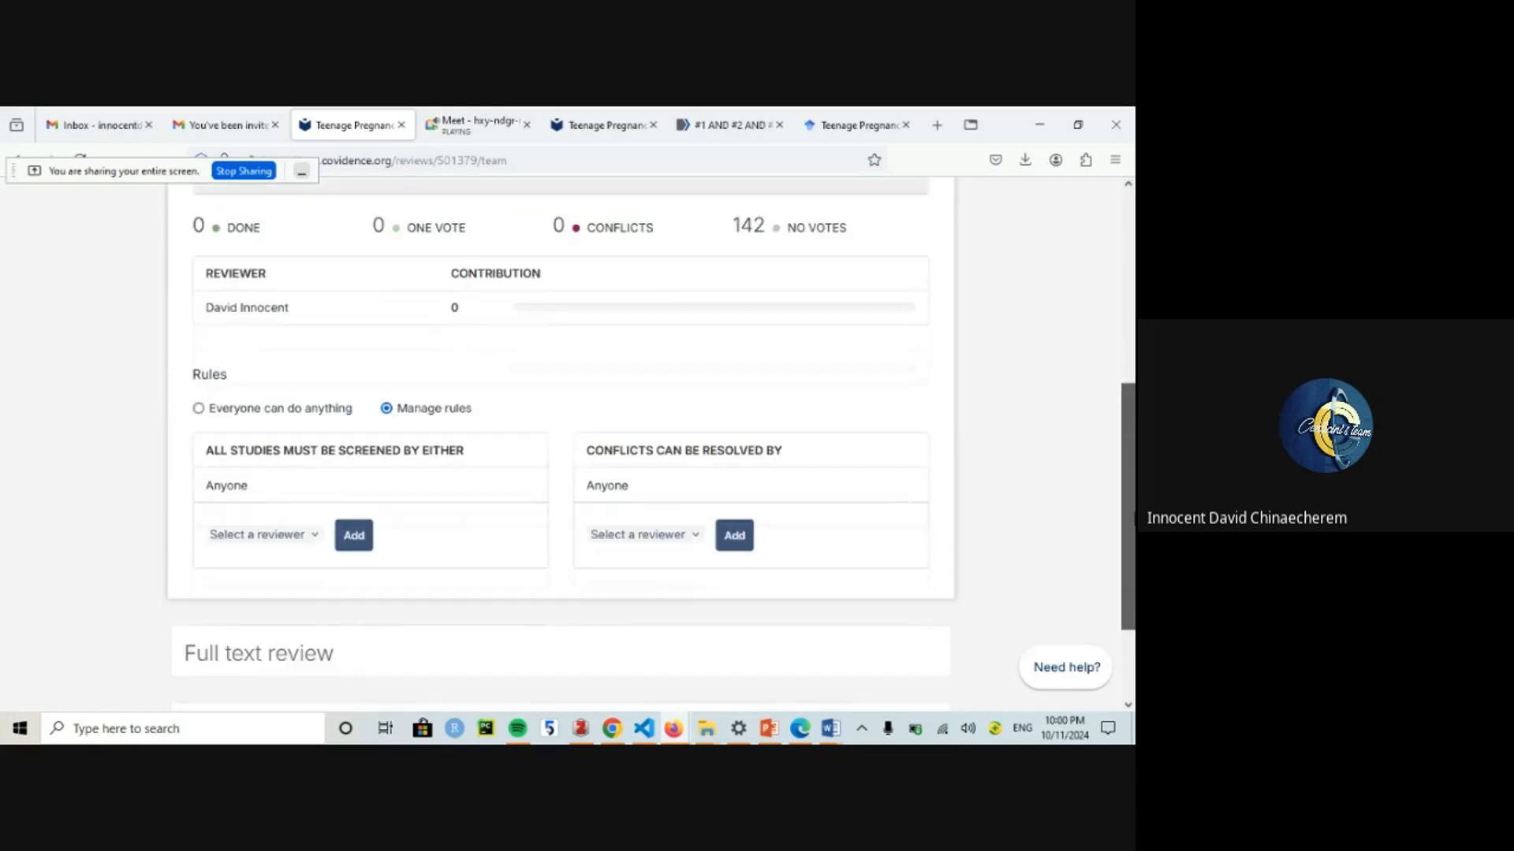
{"action": "scroll", "coordinate": [1125, 444], "scroll_direction": "up", "scroll_amount": 2}
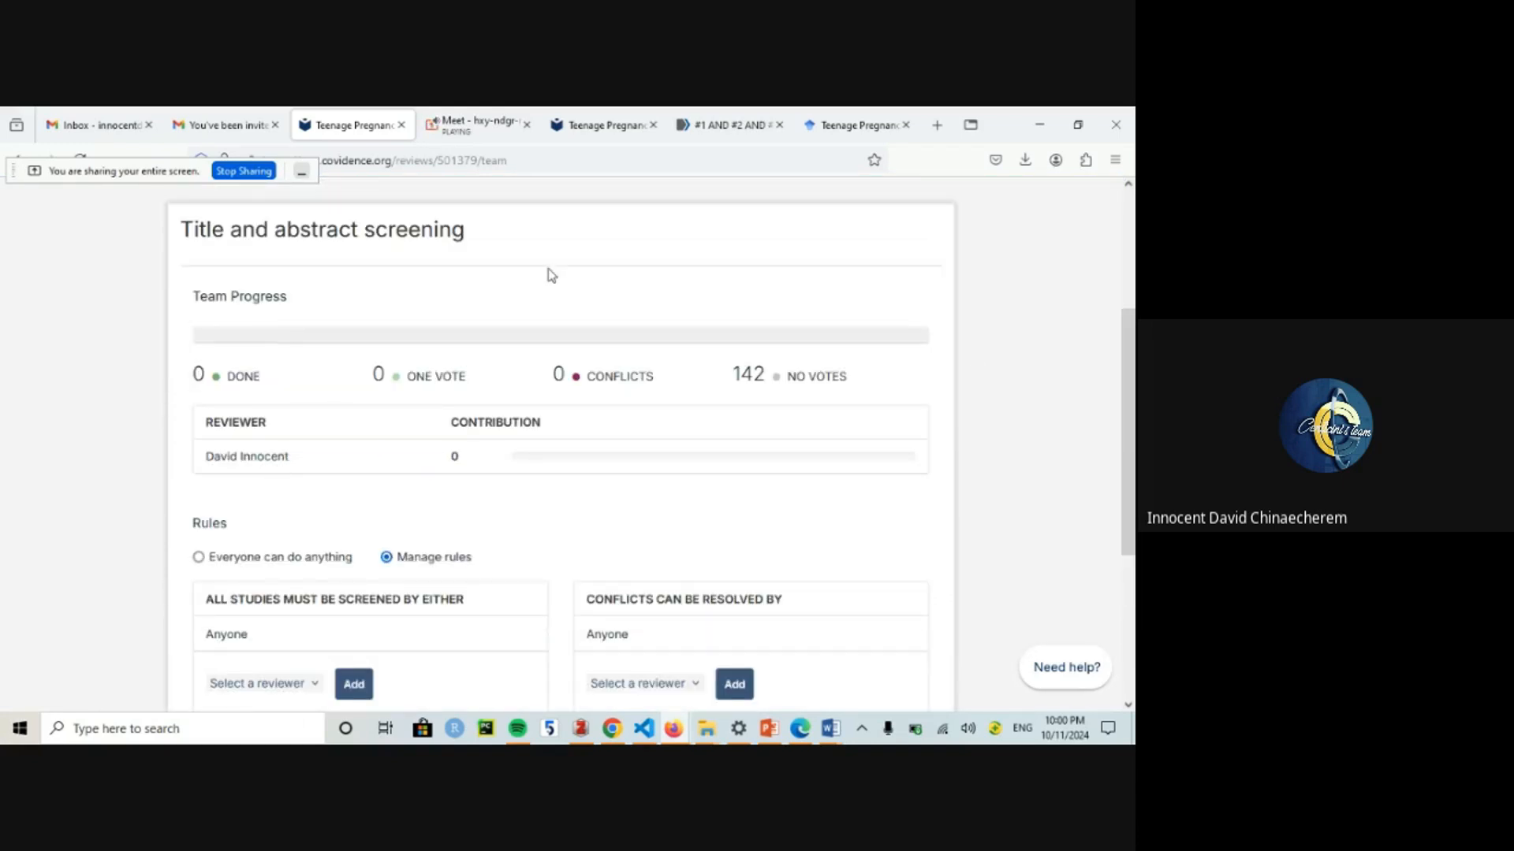
{"action": "scroll", "coordinate": [551, 275], "scroll_direction": "up", "scroll_amount": 3}
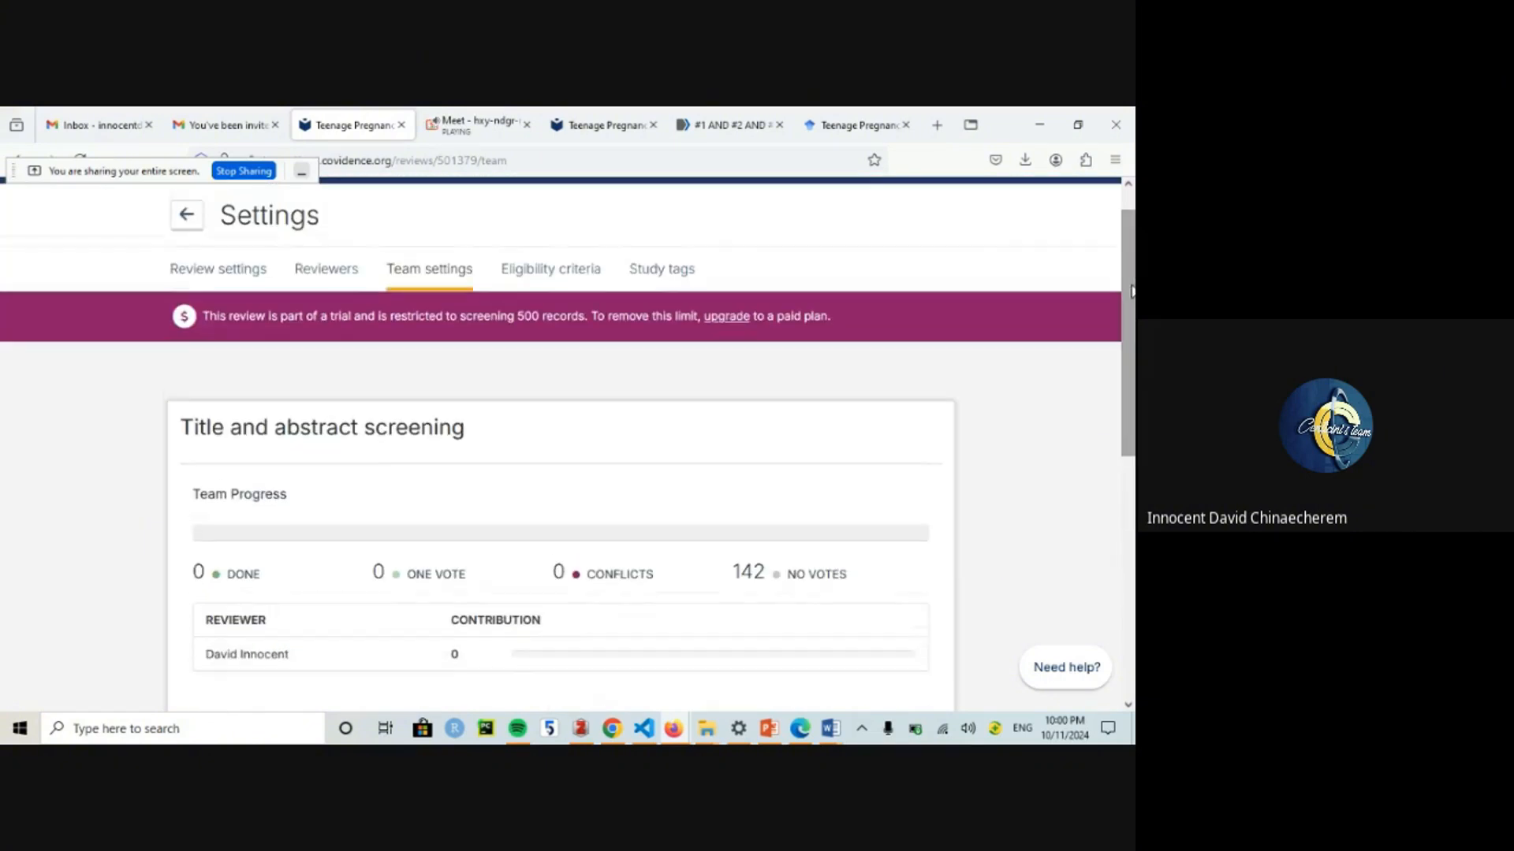
Step: Go from Reviewers to Team settings, collapse title and abstract screening, then open Eligibility criteria
{"action": "left_click", "coordinate": [335, 271]}
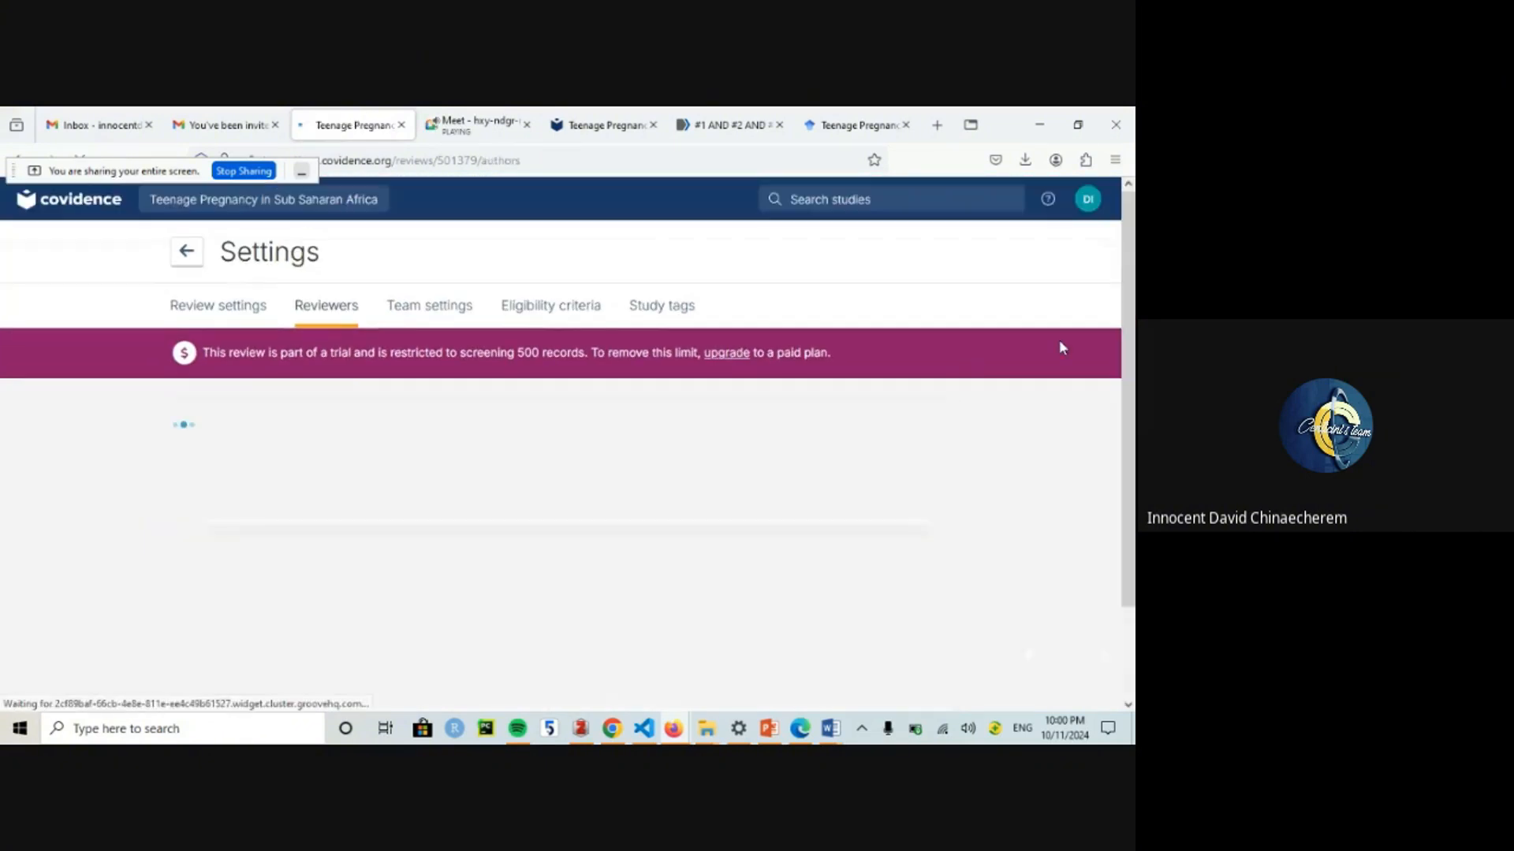
{"action": "scroll", "coordinate": [1061, 347], "scroll_direction": "down", "scroll_amount": 5}
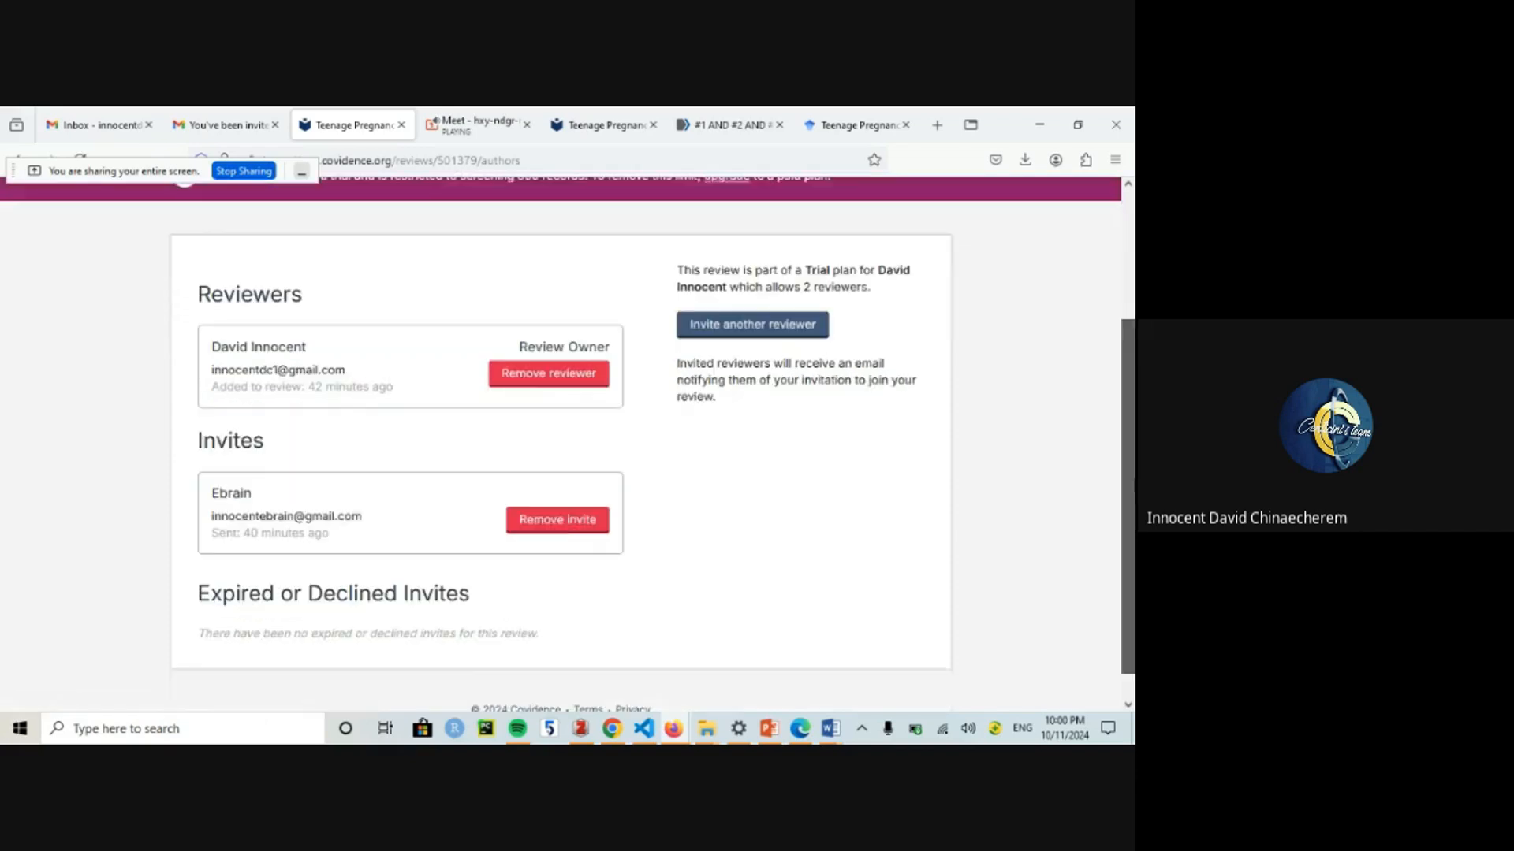
{"action": "left_click_drag", "start_coordinate": [1134, 483], "coordinate": [1133, 342]}
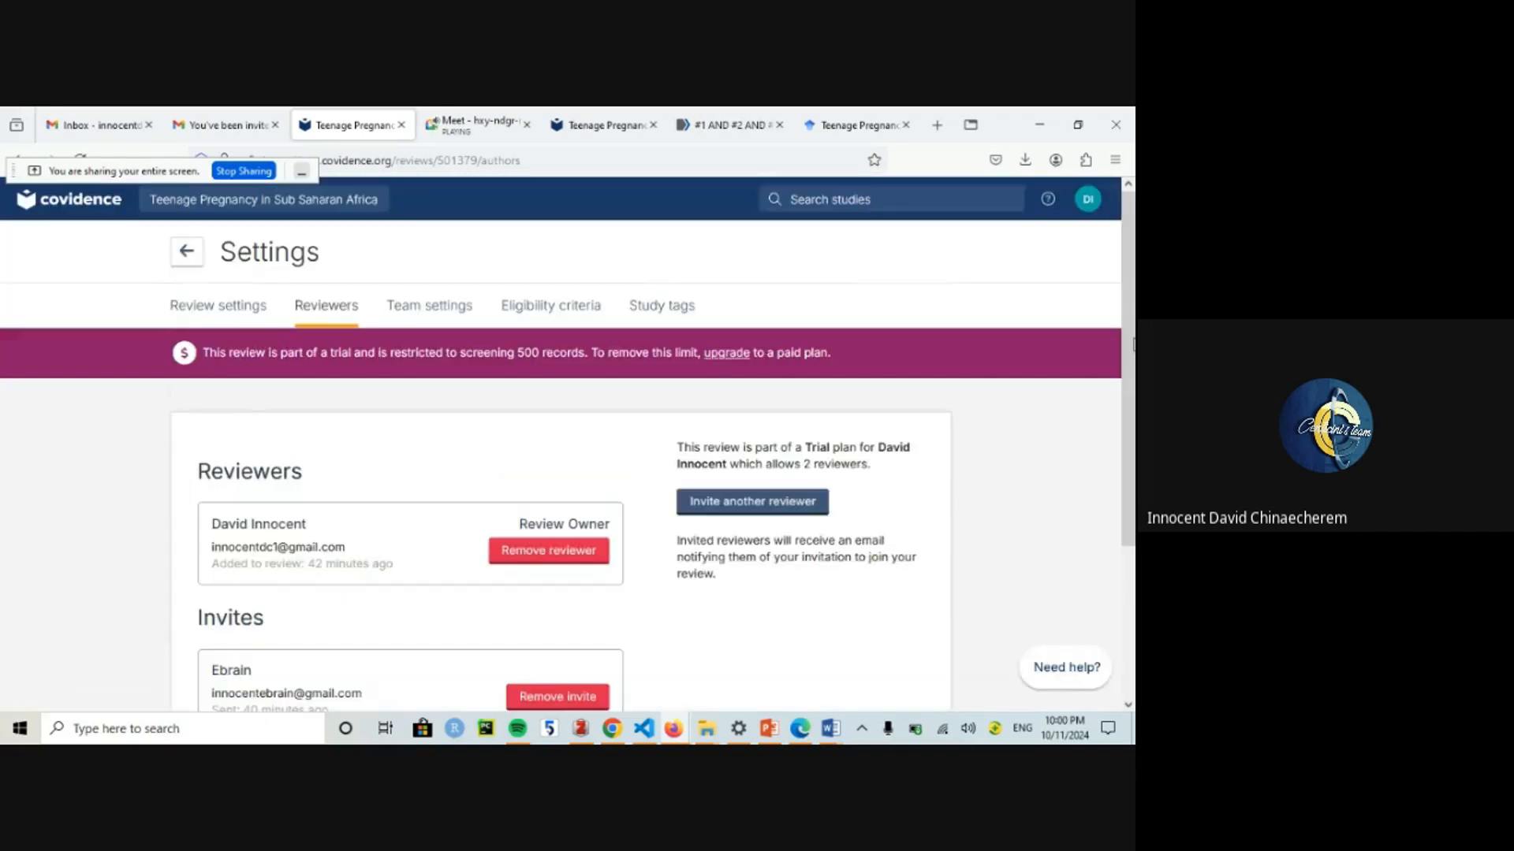
{"action": "left_click", "coordinate": [411, 315]}
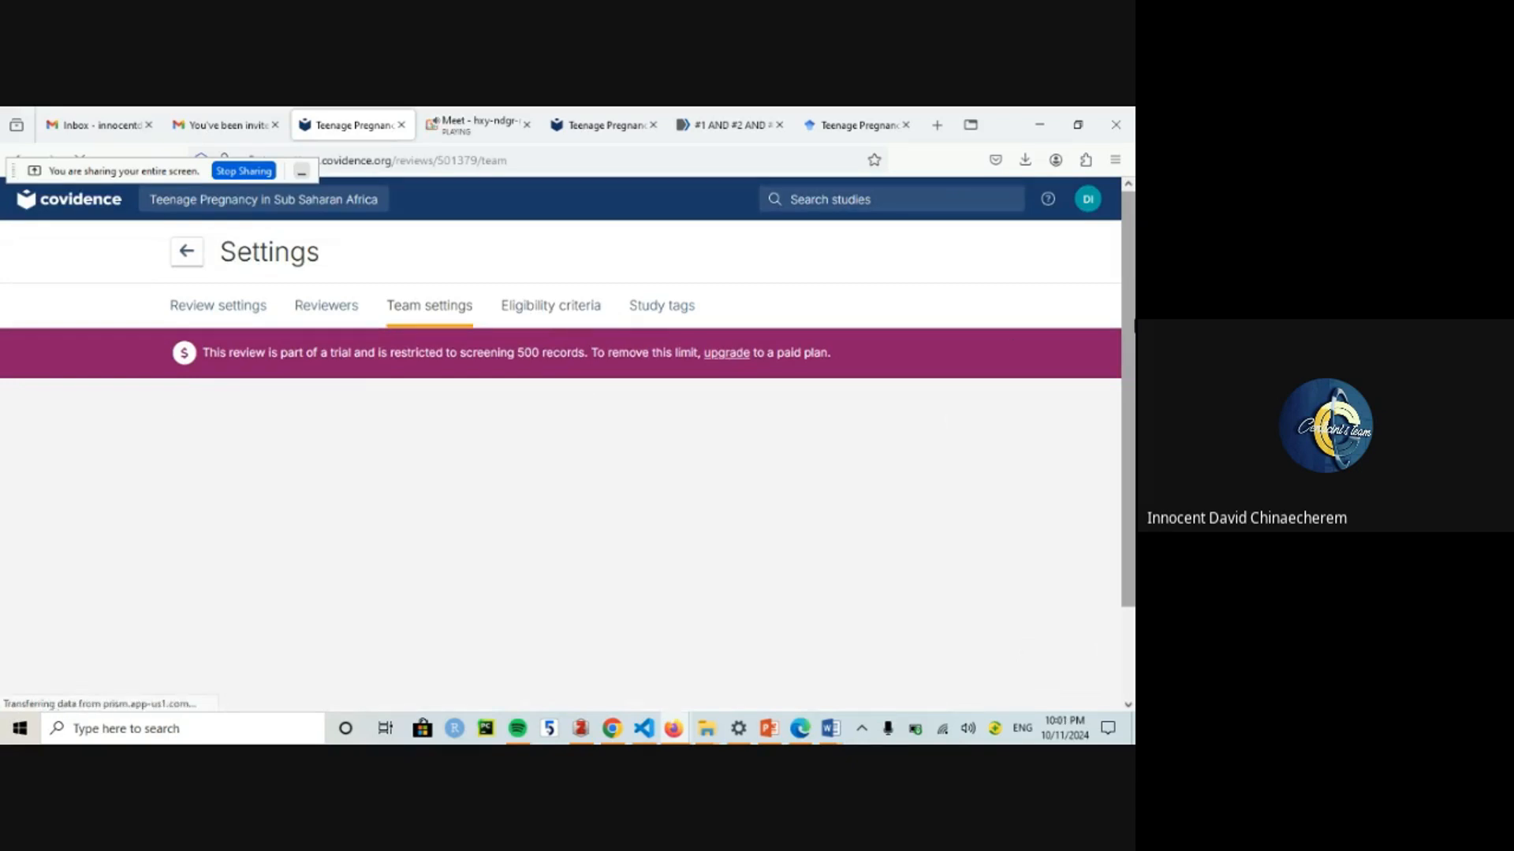
{"action": "mouse_move", "coordinate": [1134, 327]}
{"action": "left_mouse_down"}
{"action": "mouse_move", "coordinate": [1135, 588]}
{"action": "mouse_move", "coordinate": [1110, 410]}
{"action": "mouse_move", "coordinate": [1128, 340]}
{"action": "left_mouse_up"}
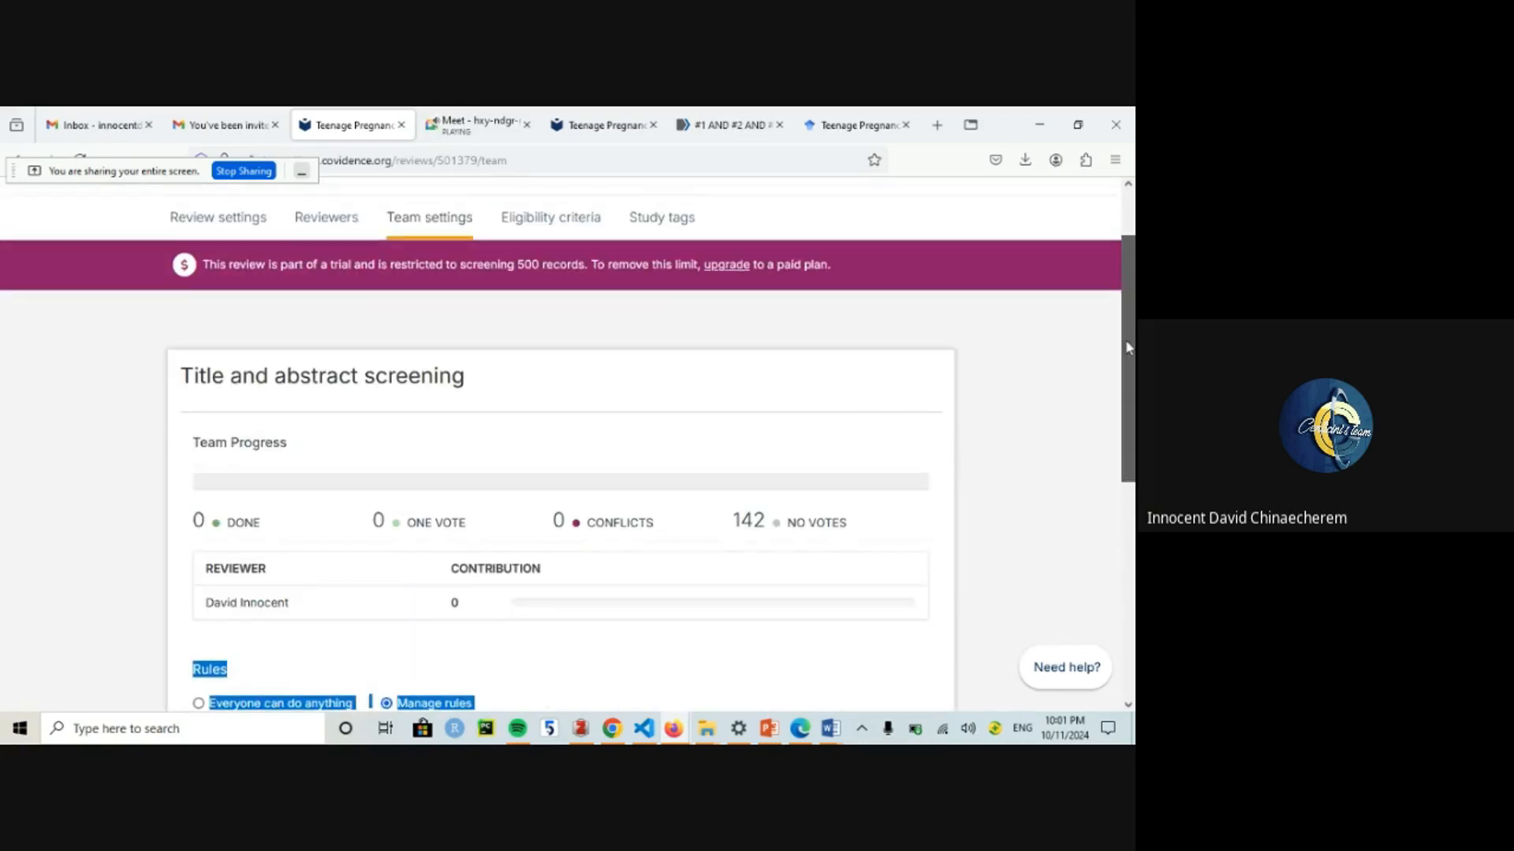
{"action": "left_click", "coordinate": [403, 381]}
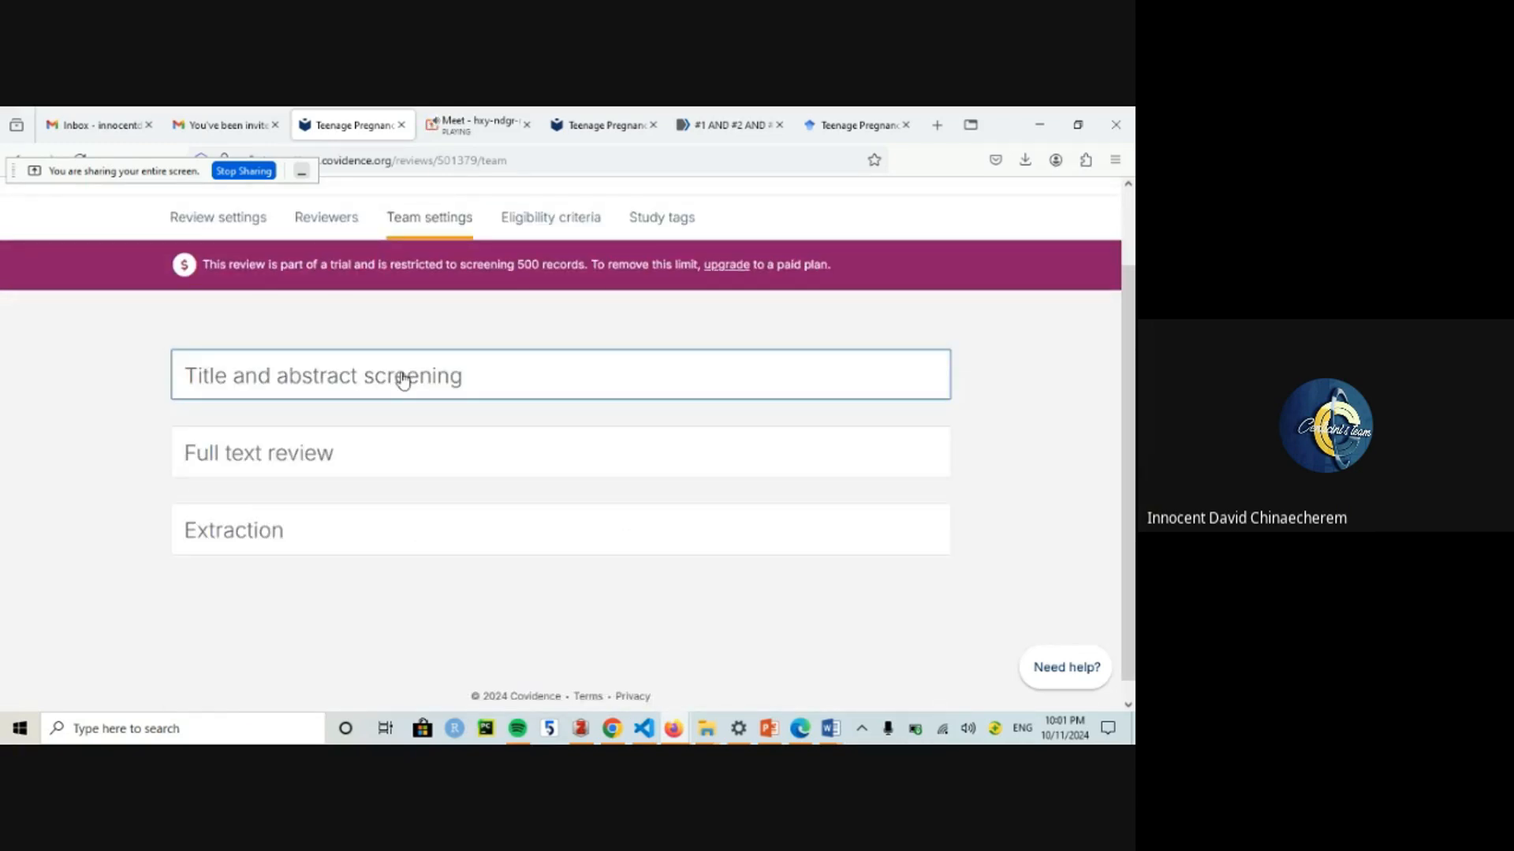
{"action": "left_click", "coordinate": [528, 228]}
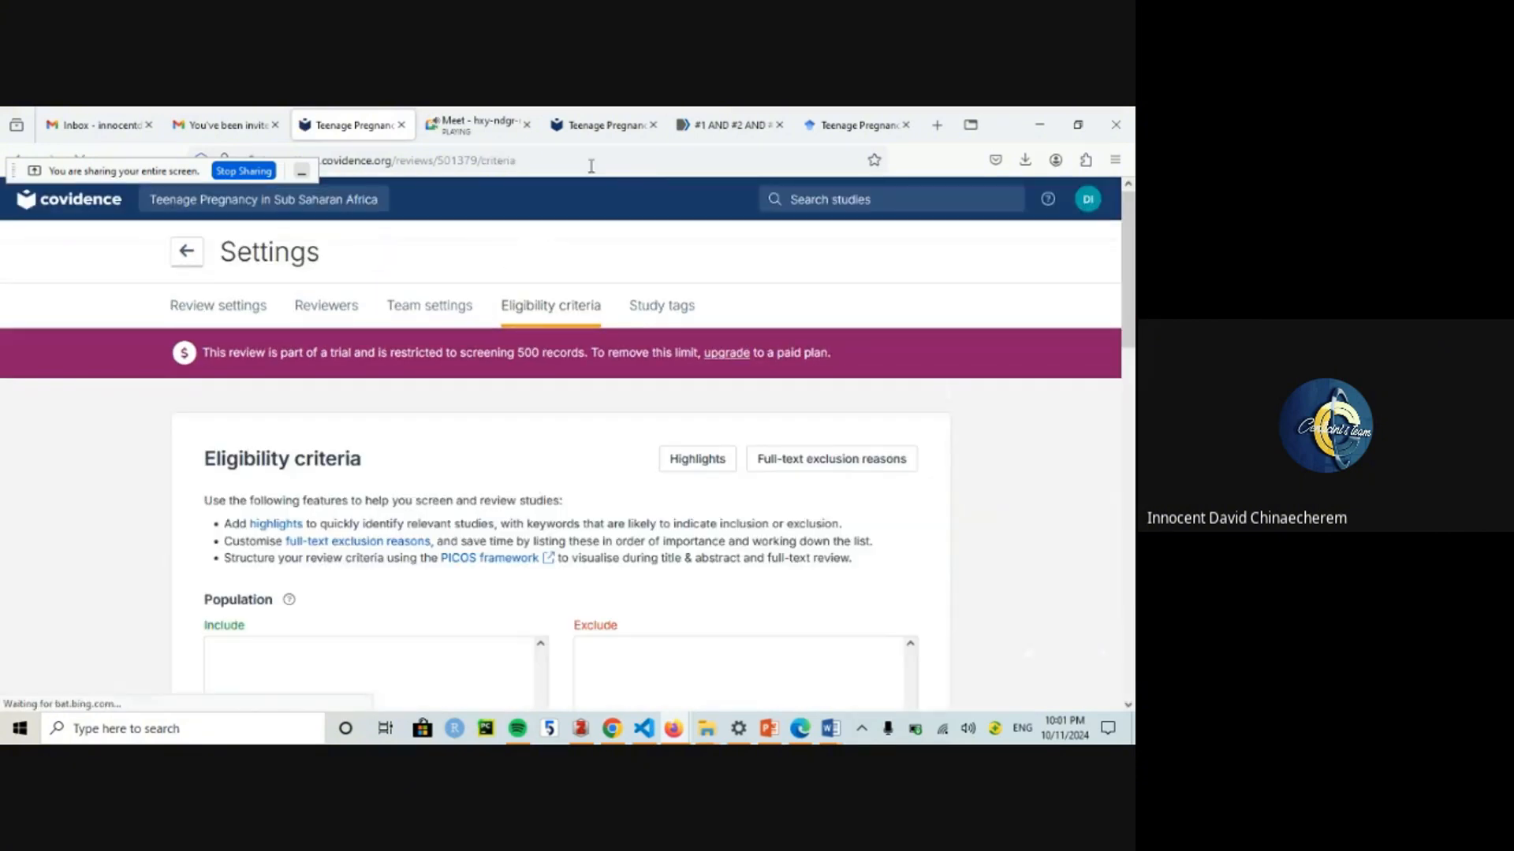
Step: Return from the other browser tabs to Covidence's Eligibility criteria page
{"action": "left_click", "coordinate": [721, 118]}
{"action": "left_click", "coordinate": [853, 110]}
{"action": "left_click", "coordinate": [536, 112]}
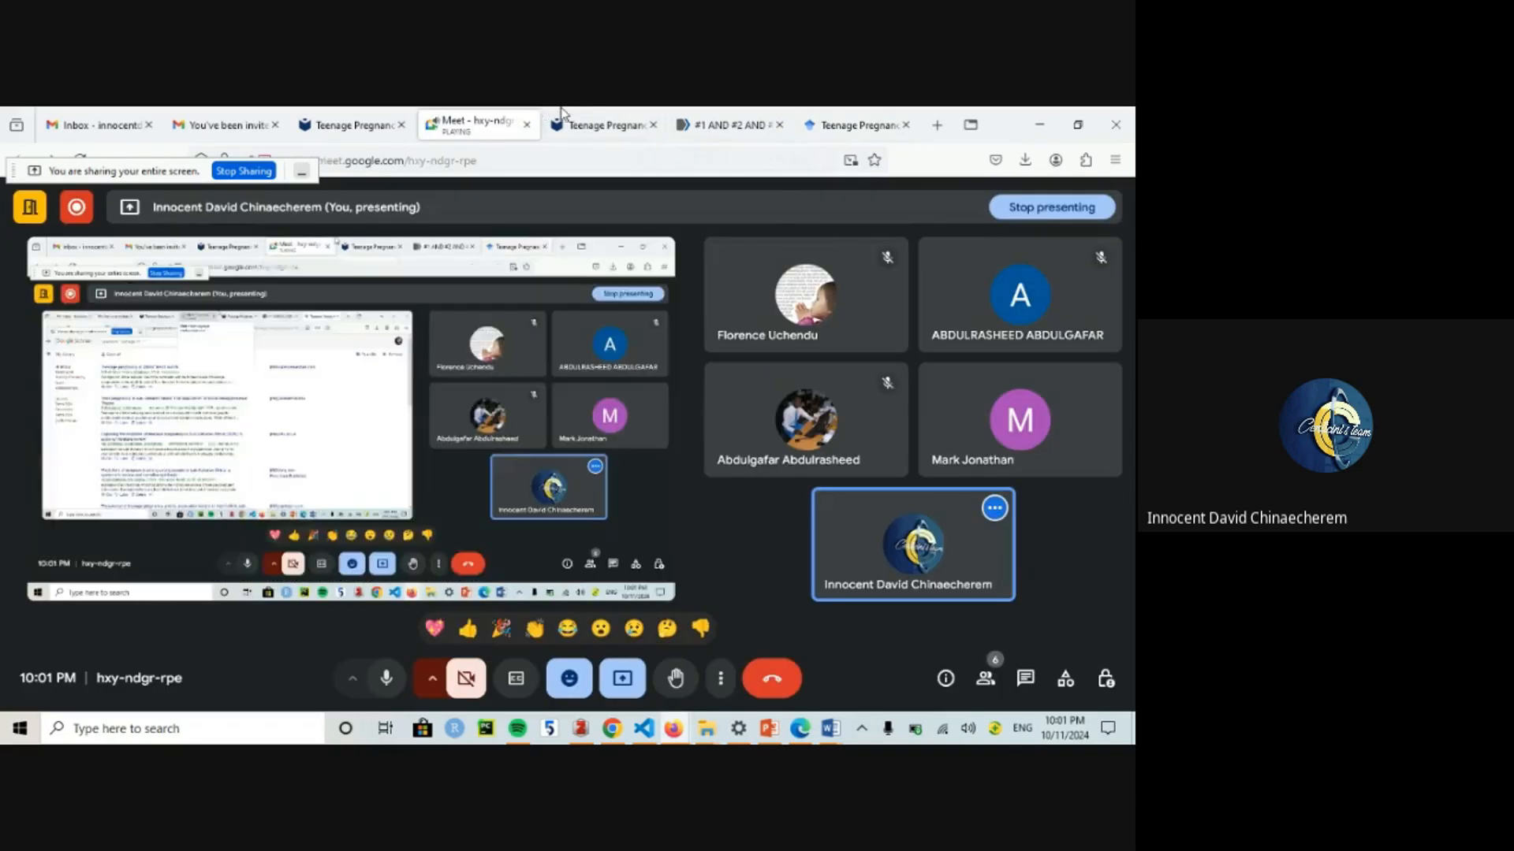
{"action": "left_click", "coordinate": [614, 112]}
{"action": "left_click", "coordinate": [331, 126]}
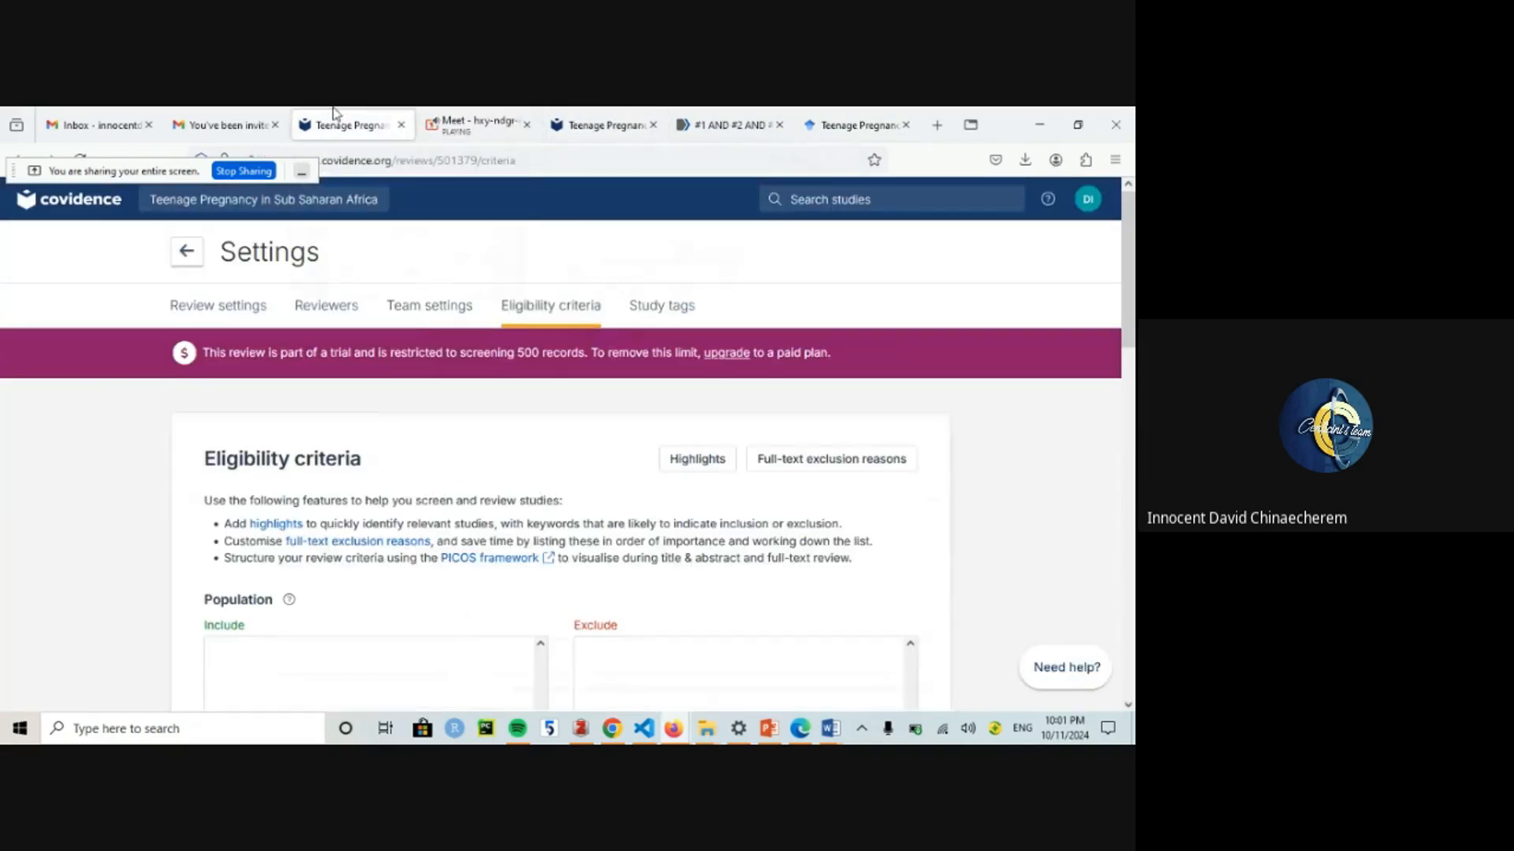
Step: Save the still-blank eligibility criteria from the bottom of the page
{"action": "mouse_move", "coordinate": [1134, 304]}
{"action": "left_mouse_down"}
{"action": "mouse_move", "coordinate": [1133, 367]}
{"action": "mouse_move", "coordinate": [1133, 309]}
{"action": "left_mouse_up"}
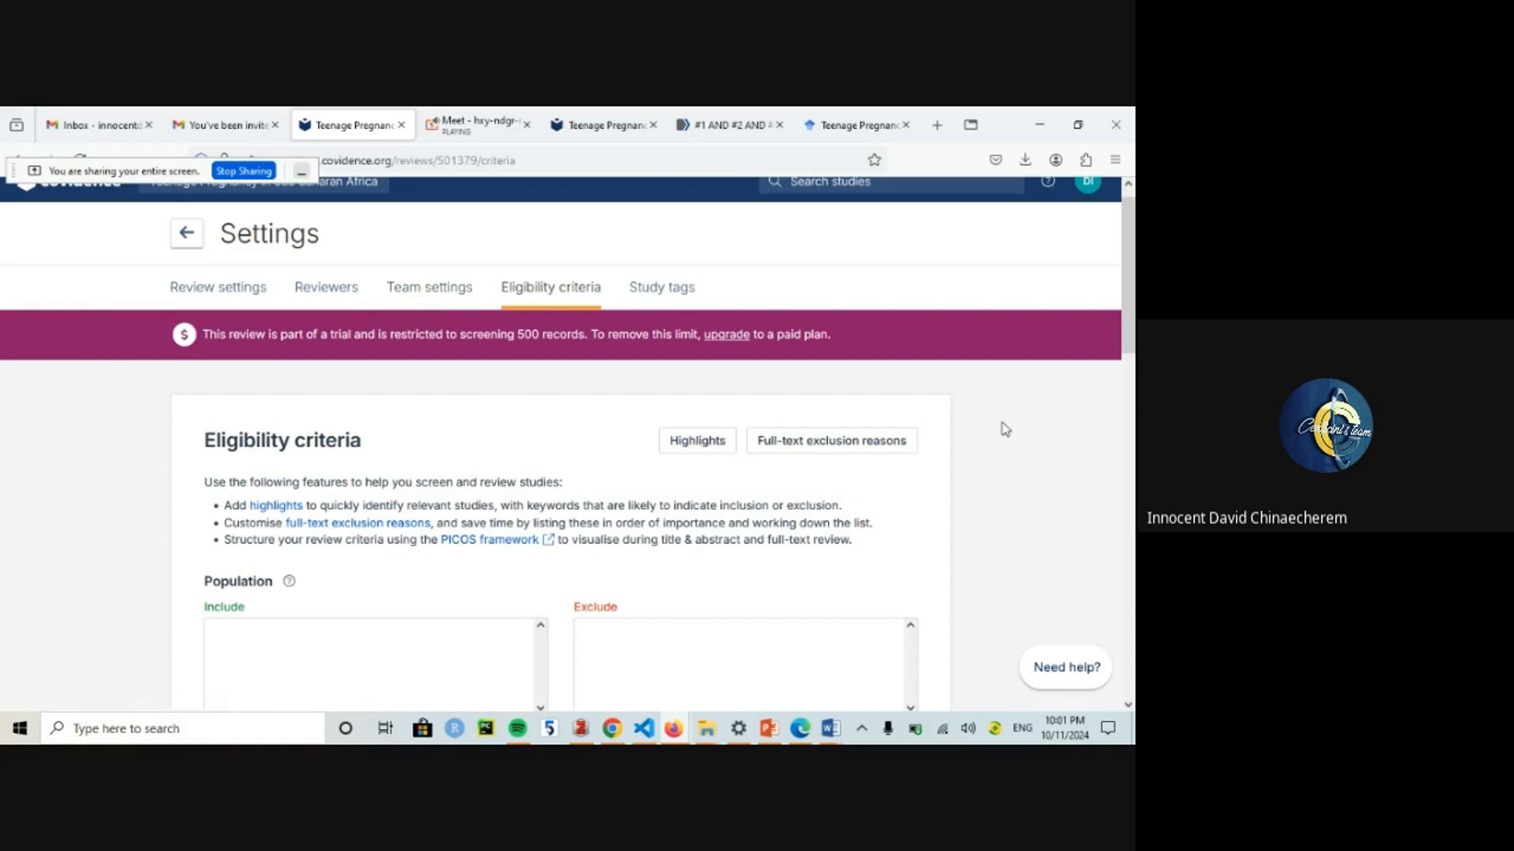
{"action": "left_click_drag", "start_coordinate": [1134, 337], "coordinate": [1134, 681]}
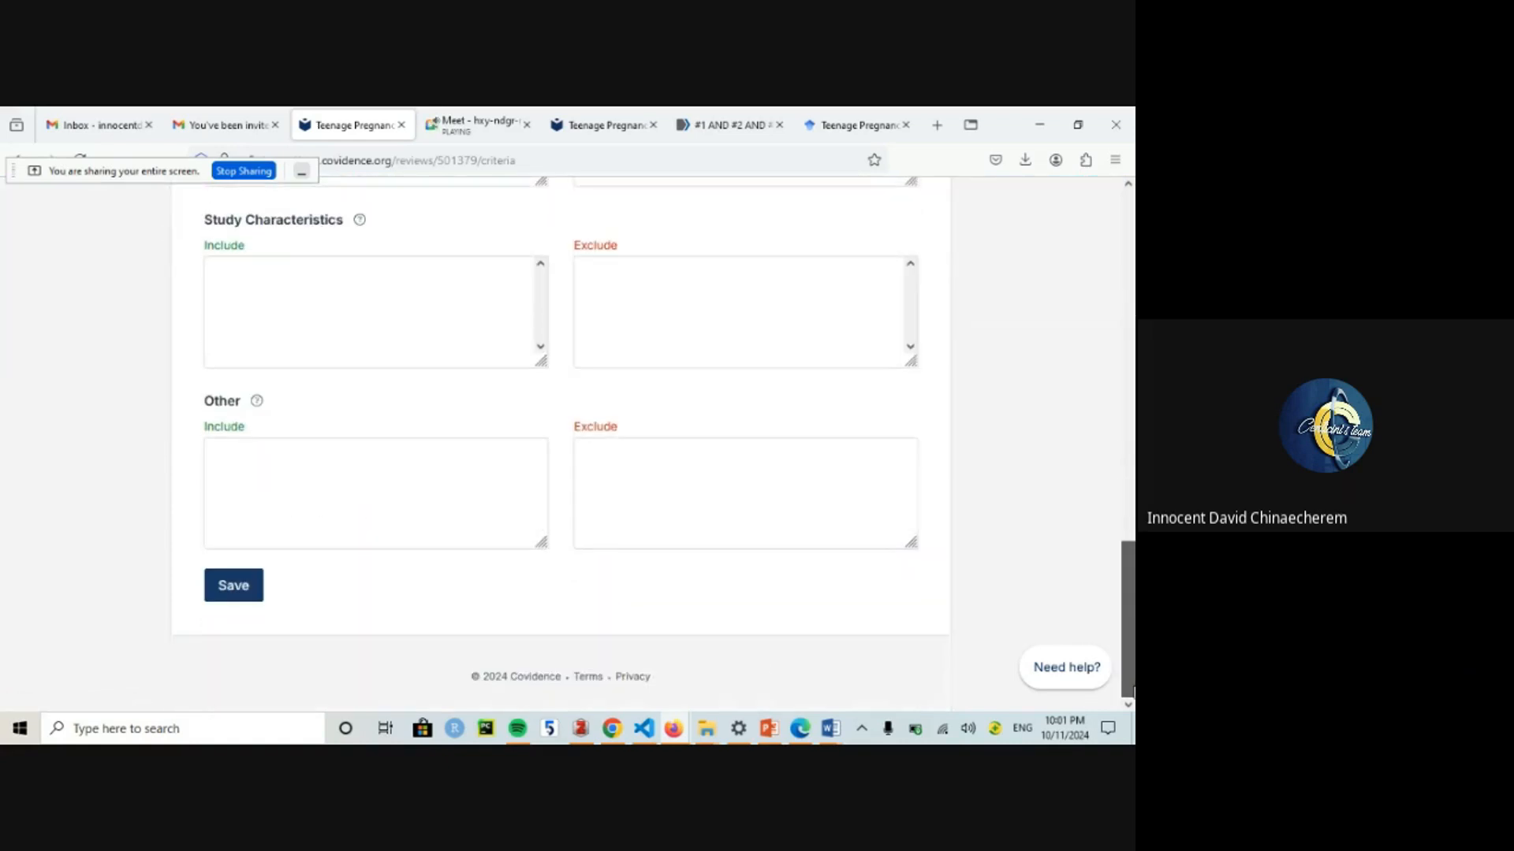
{"action": "left_click", "coordinate": [231, 586]}
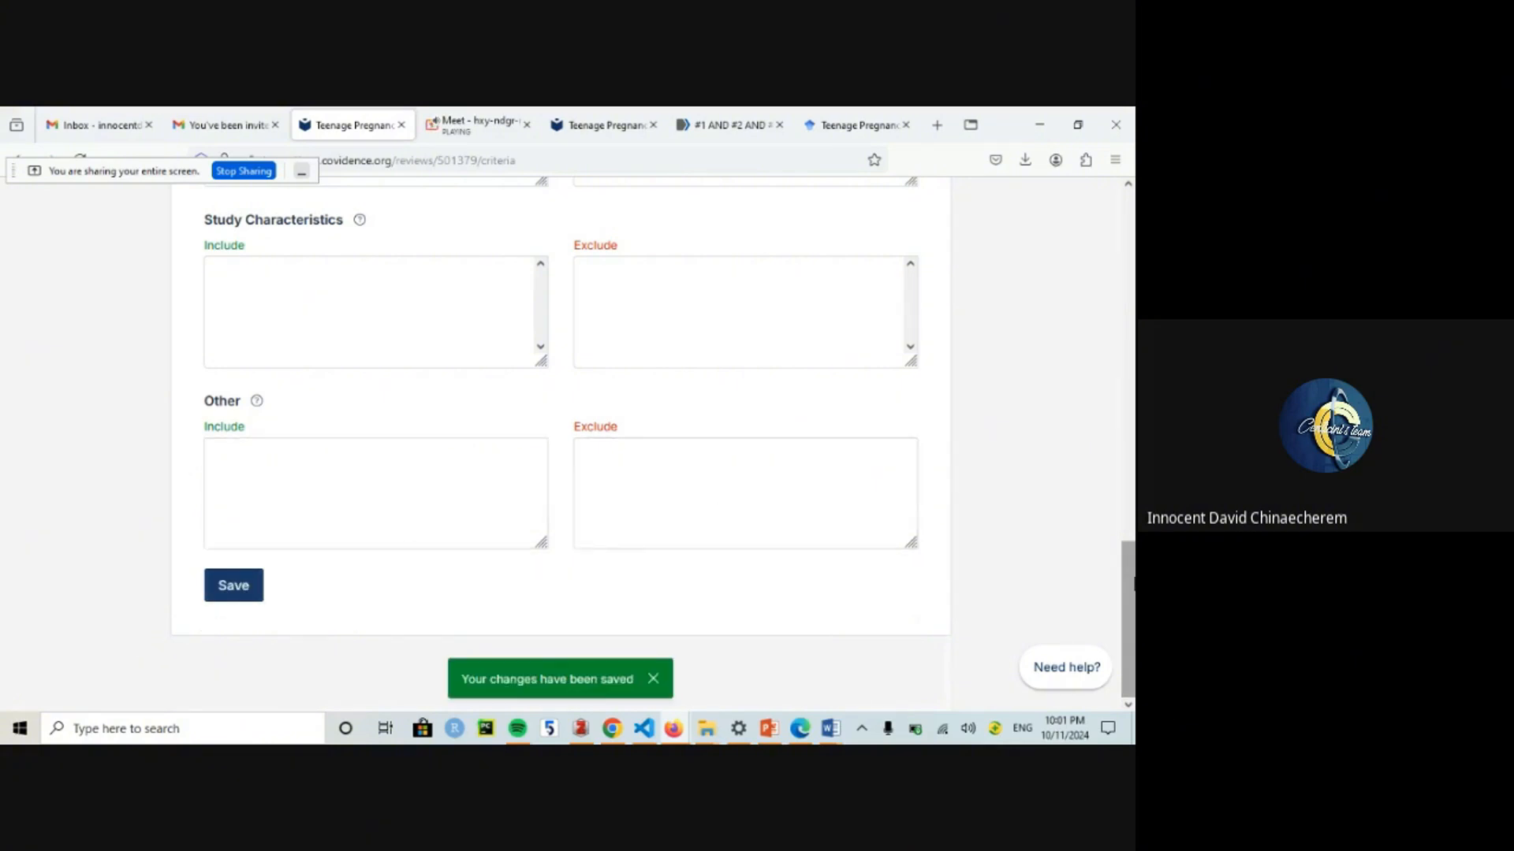
{"action": "scroll", "coordinate": [1095, 228], "scroll_direction": "up", "scroll_amount": 10}
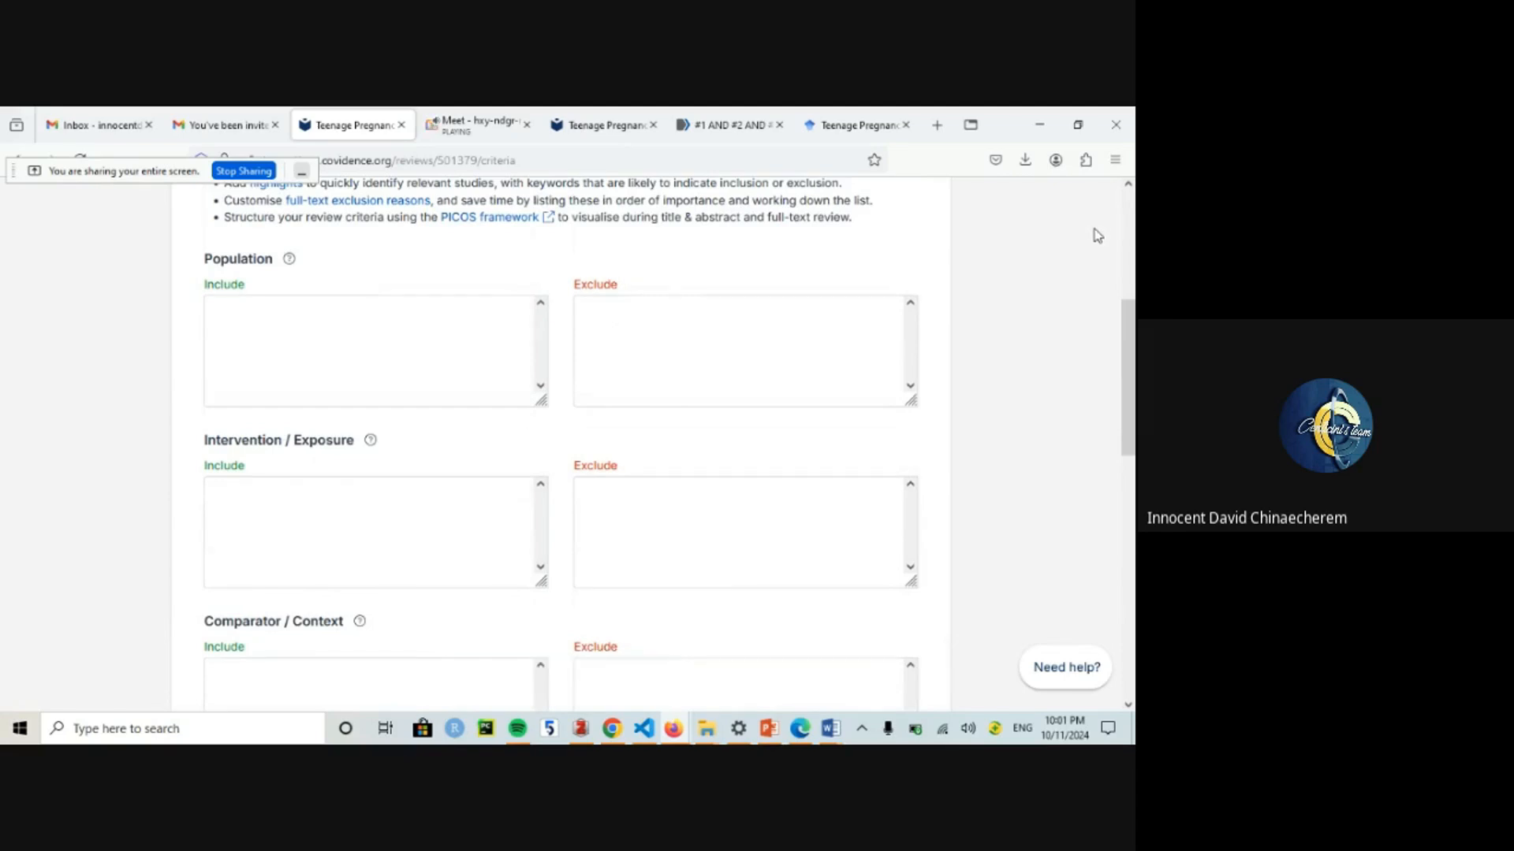
{"action": "scroll", "coordinate": [1095, 229], "scroll_direction": "up", "scroll_amount": 4}
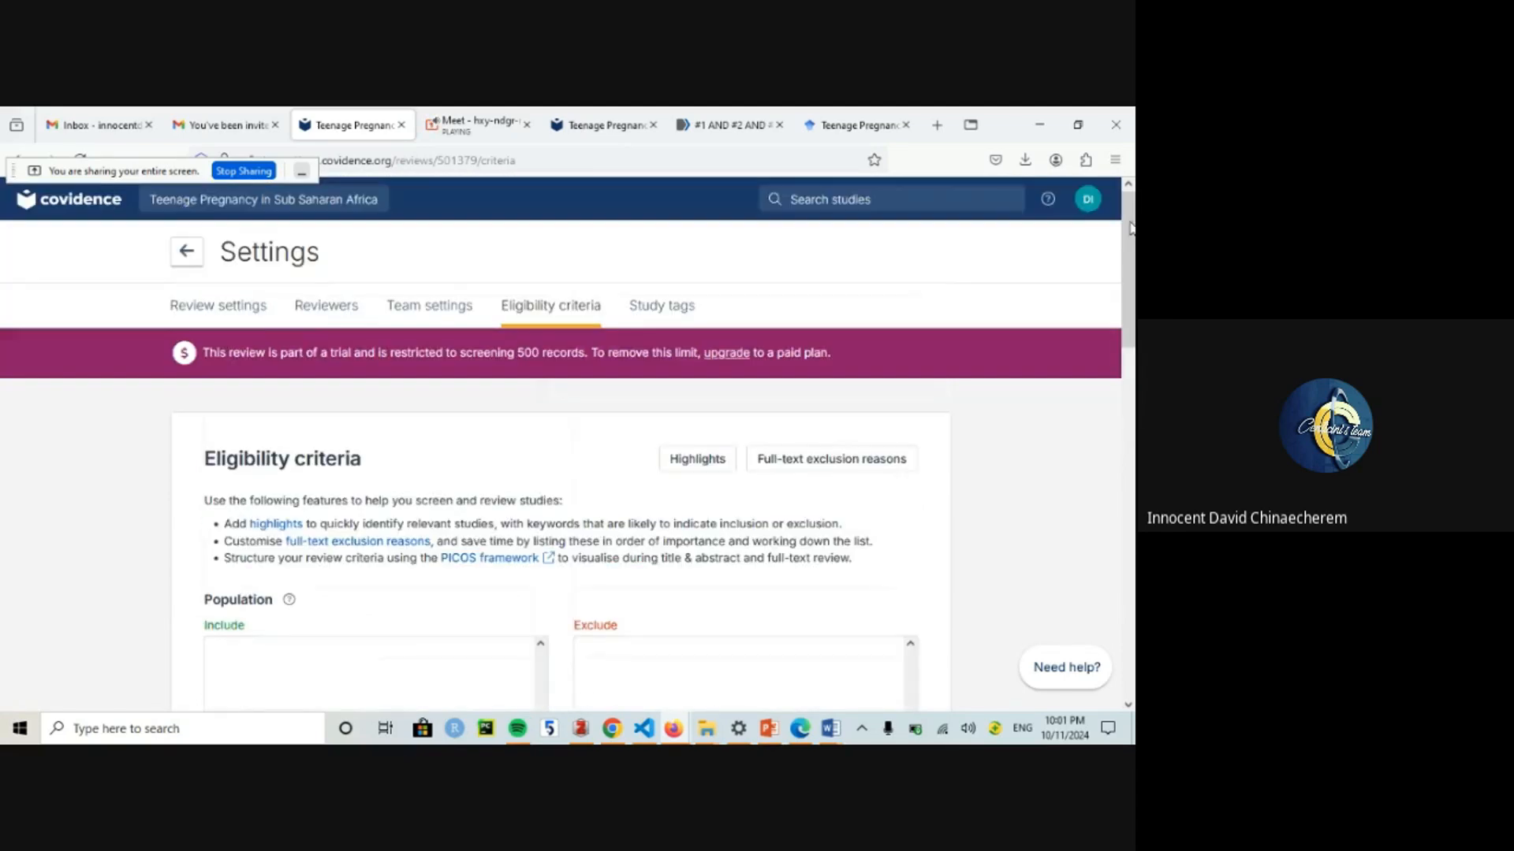
Step: In Team settings, leave the reviewer dropdown unset and choose 'Everyone can do anything' for screening
{"action": "left_click", "coordinate": [416, 309]}
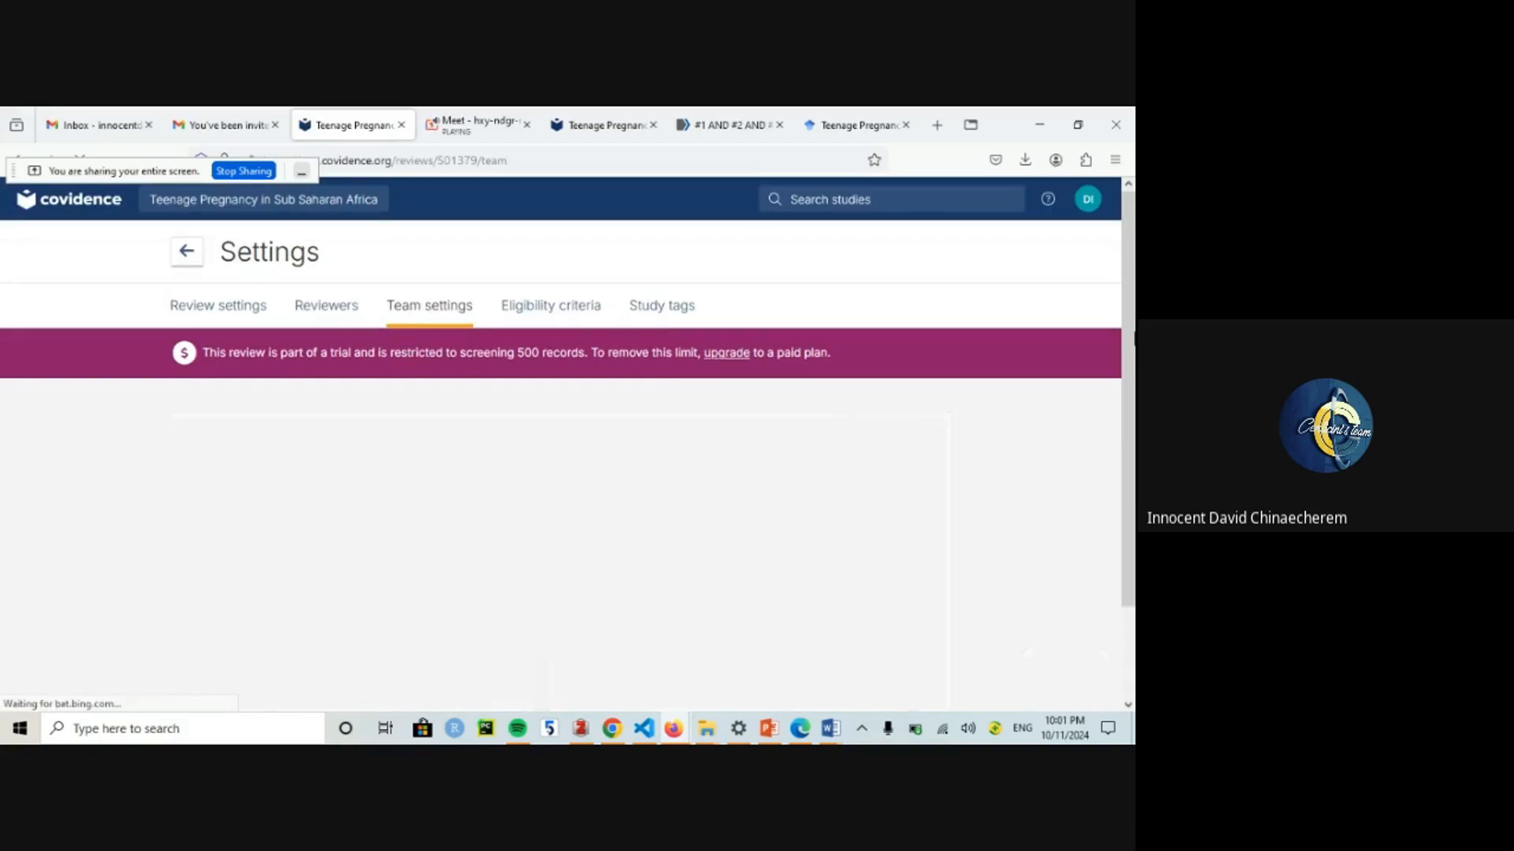
{"action": "scroll", "coordinate": [853, 392], "scroll_direction": "down", "scroll_amount": 5}
{"action": "left_click_drag", "start_coordinate": [1133, 470], "coordinate": [1133, 569]}
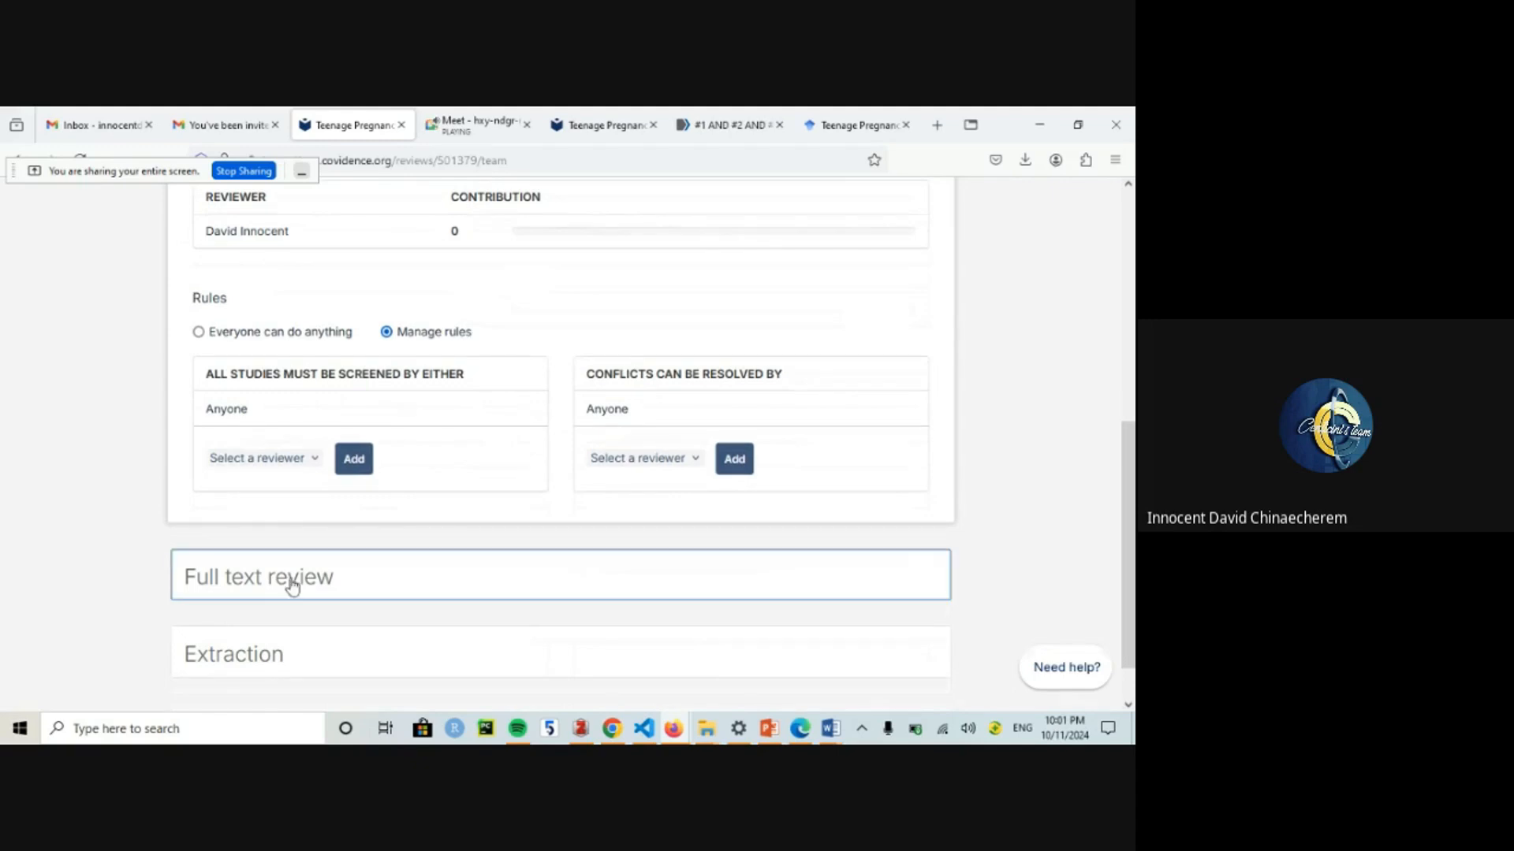
{"action": "left_click", "coordinate": [282, 459]}
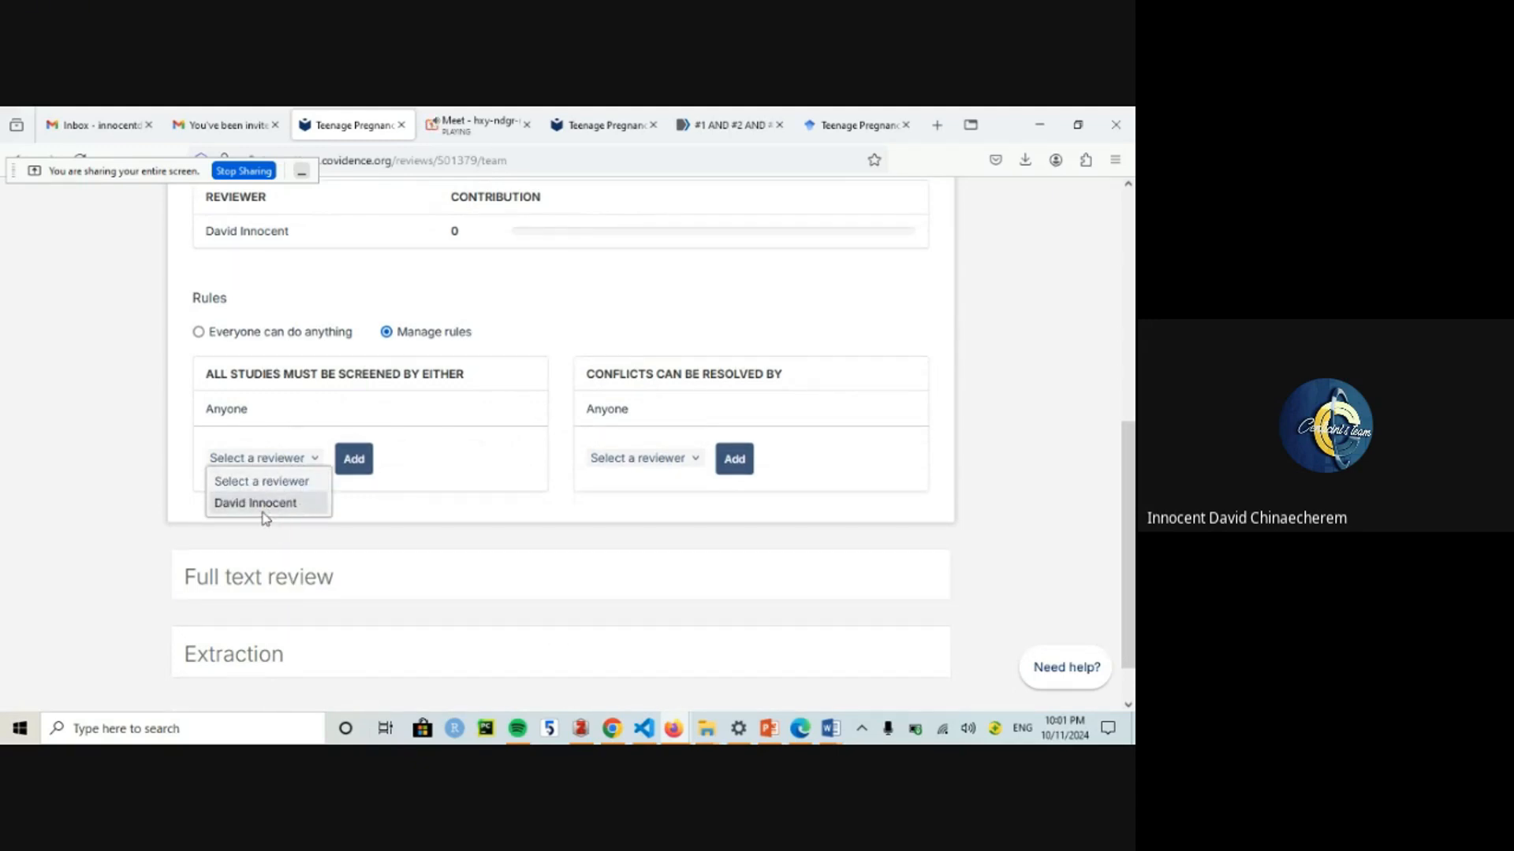
{"action": "left_click", "coordinate": [196, 325]}
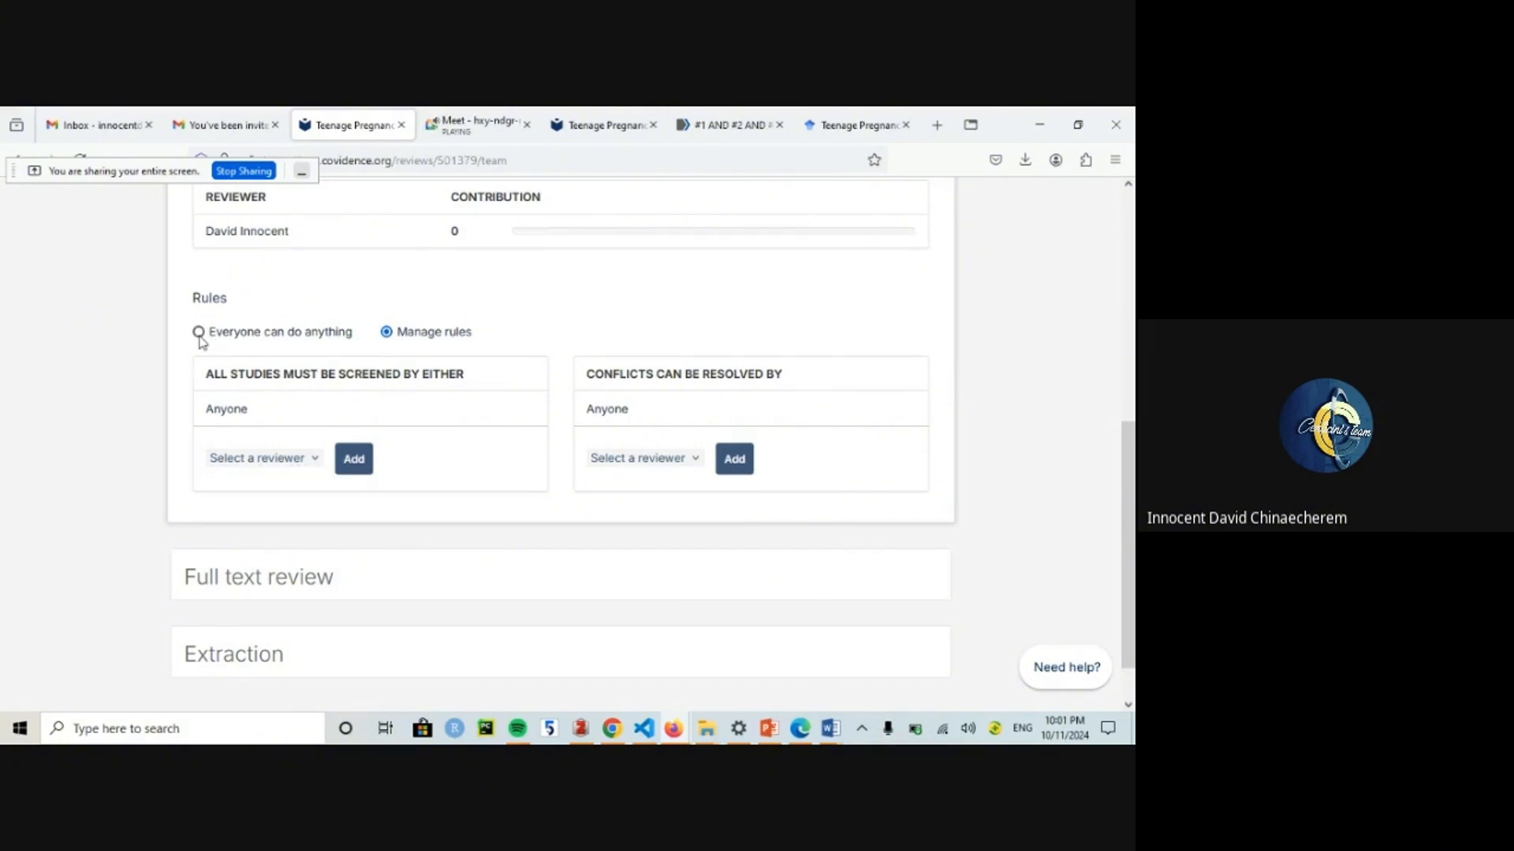
{"action": "left_click", "coordinate": [199, 333]}
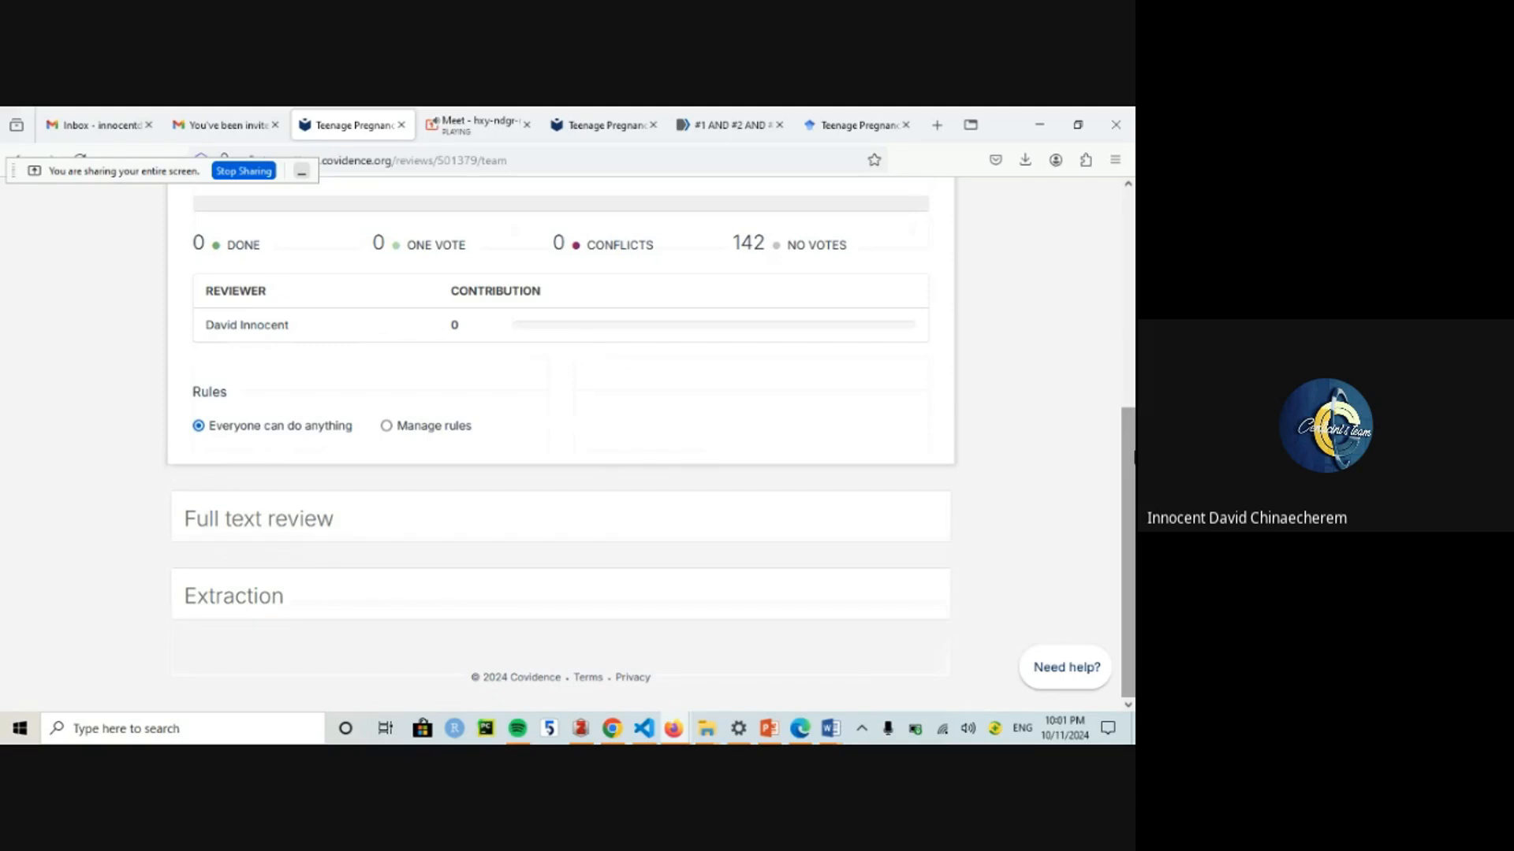
{"action": "scroll", "coordinate": [737, 396], "scroll_direction": "up", "scroll_amount": 2}
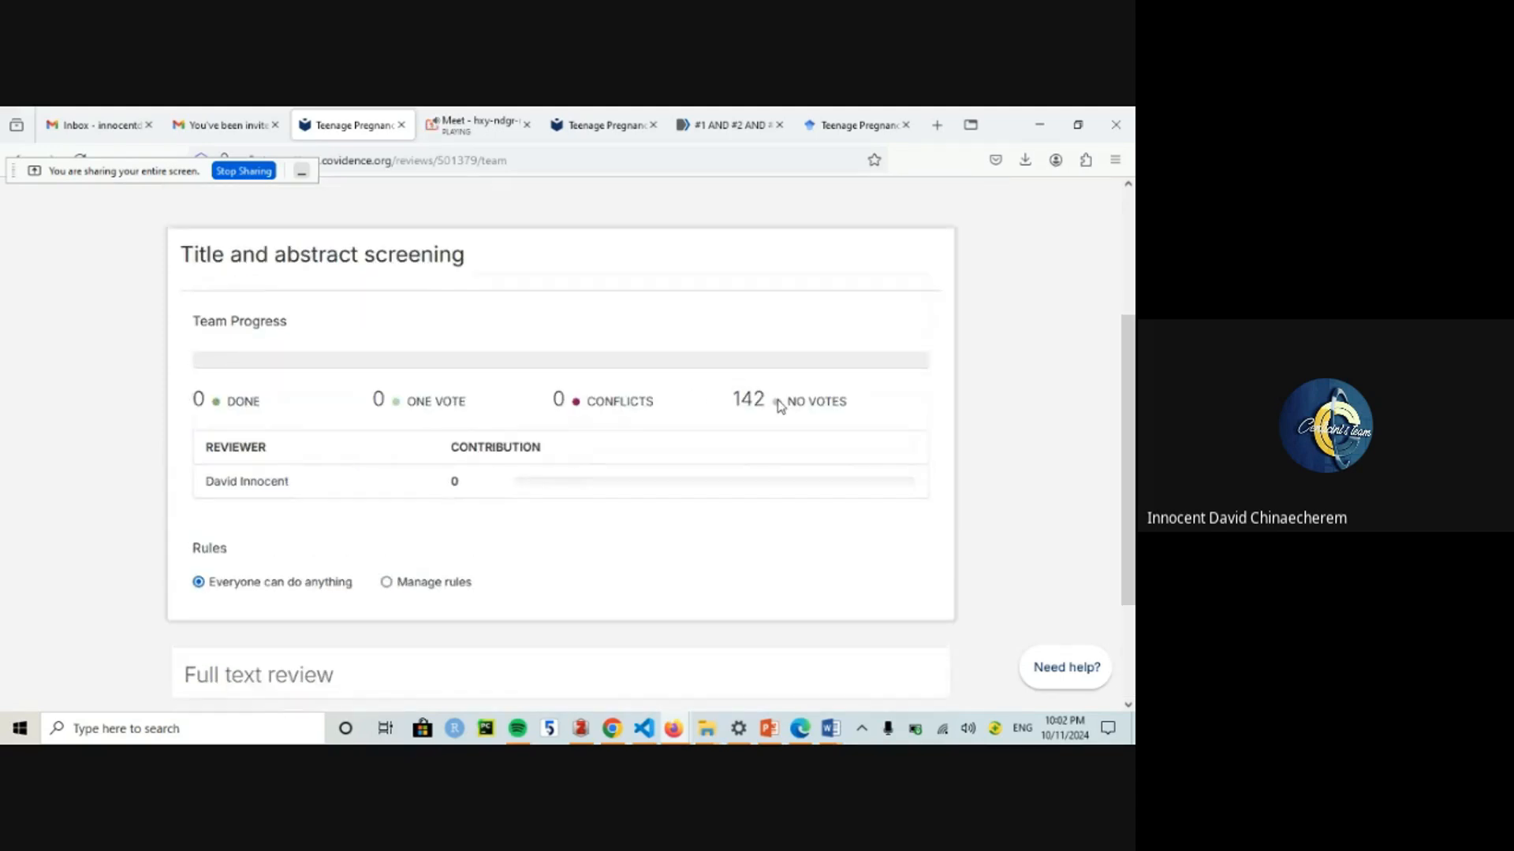
{"action": "left_click_drag", "start_coordinate": [1131, 412], "coordinate": [1132, 326]}
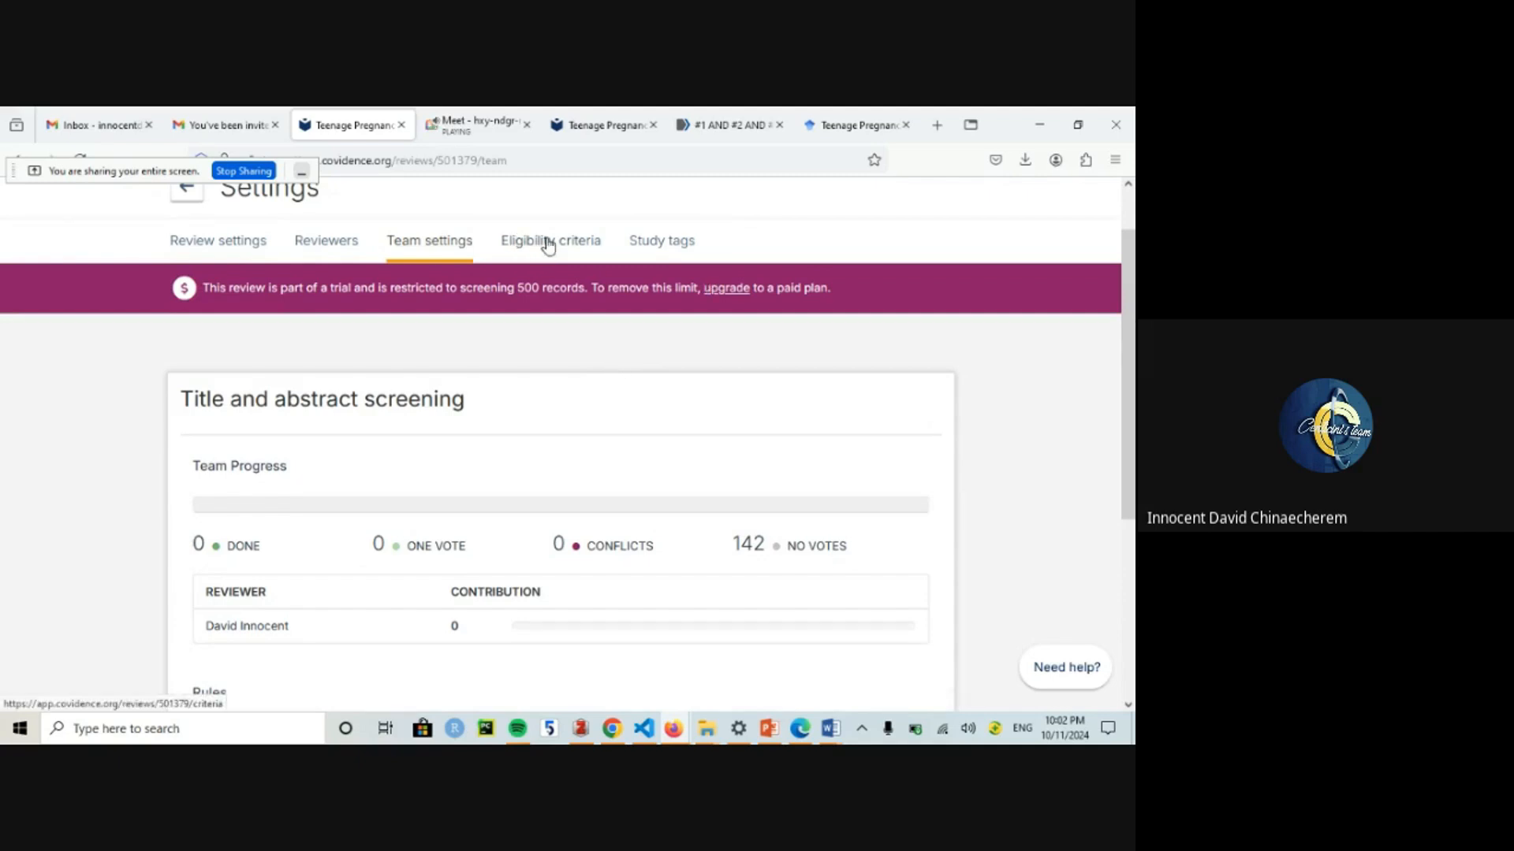
Step: Look over the Study tags and Eligibility criteria tabs, then go back to Review Summary
{"action": "left_click", "coordinate": [643, 242]}
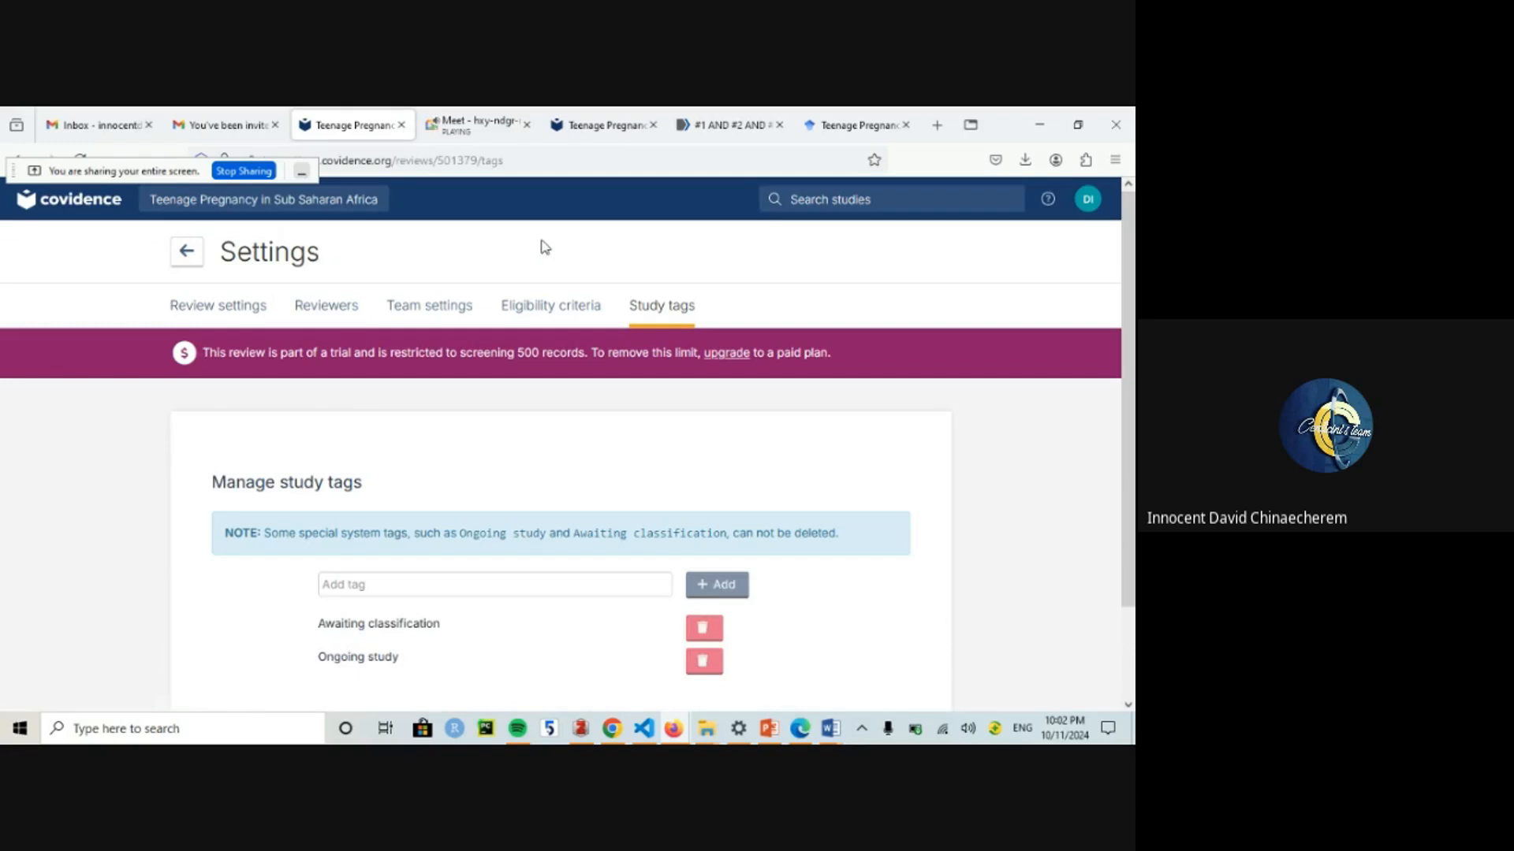
{"action": "left_click_drag", "start_coordinate": [530, 291], "coordinate": [537, 303]}
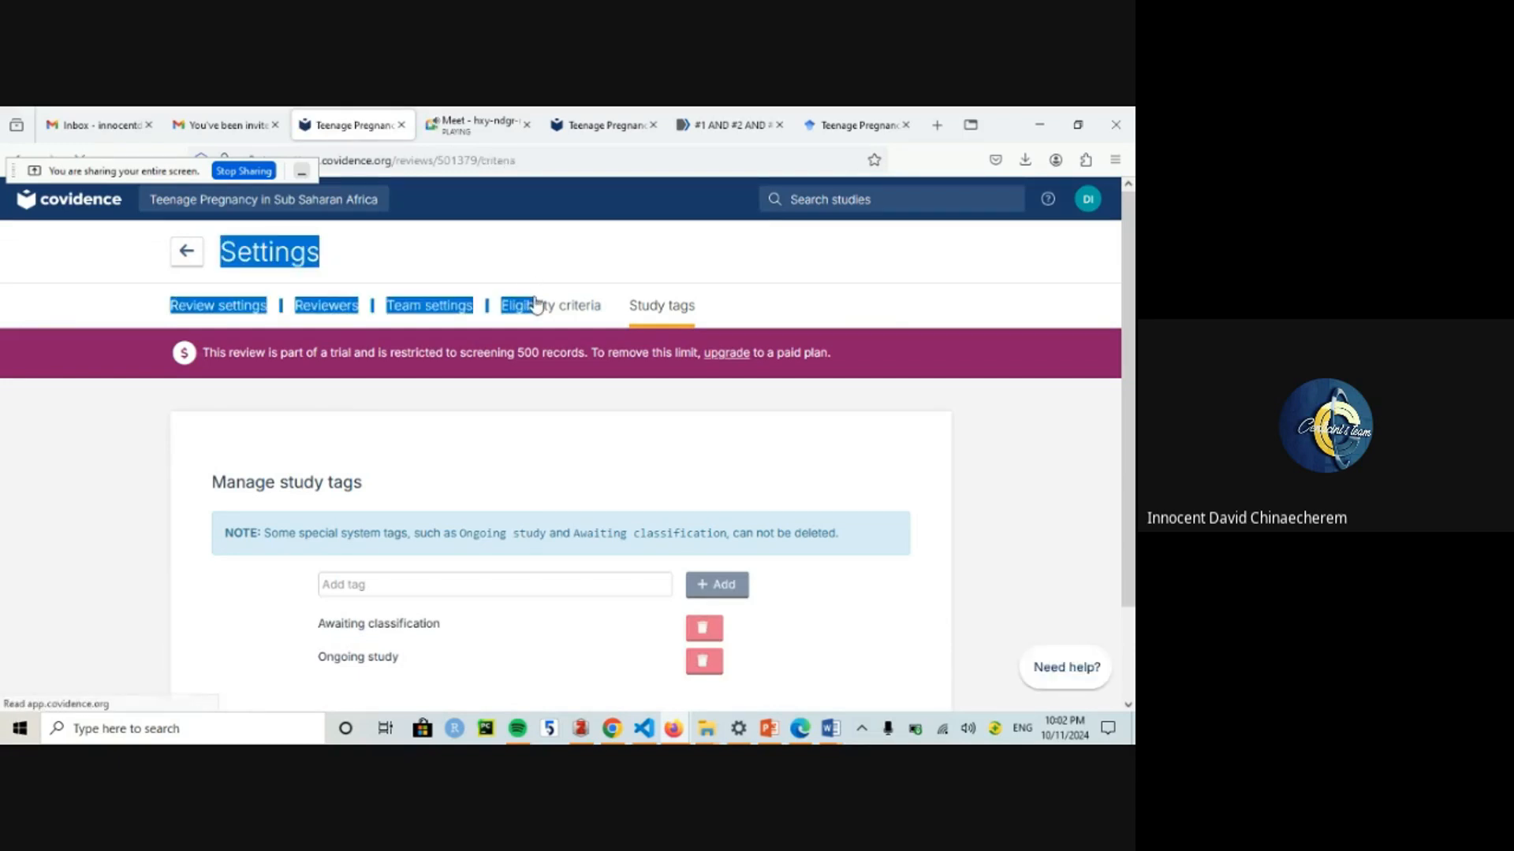
{"action": "left_click", "coordinate": [536, 304]}
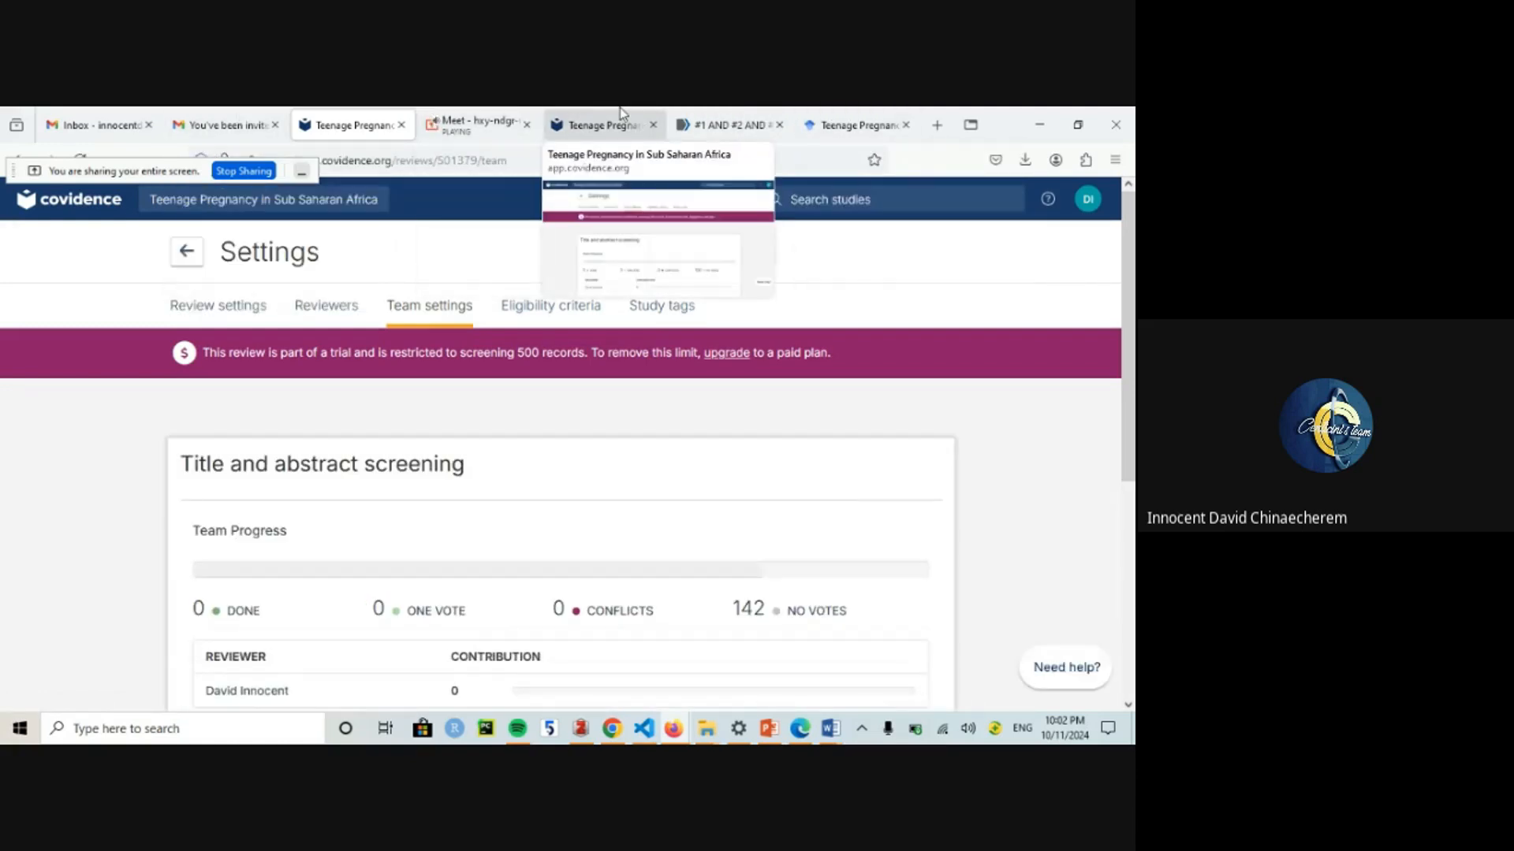
{"action": "left_click", "coordinate": [620, 108]}
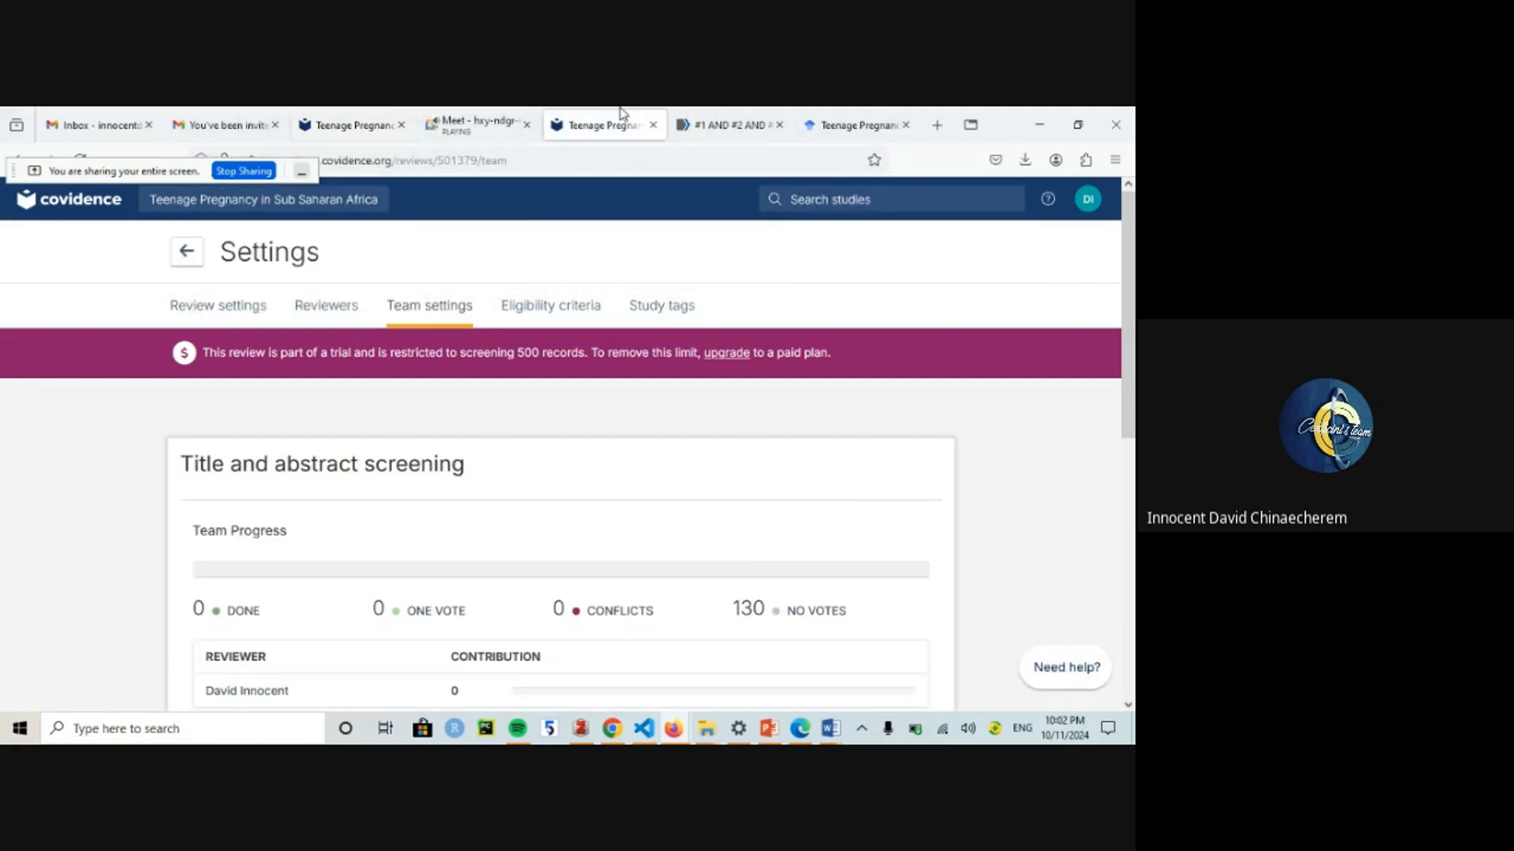
{"action": "left_click", "coordinate": [187, 256]}
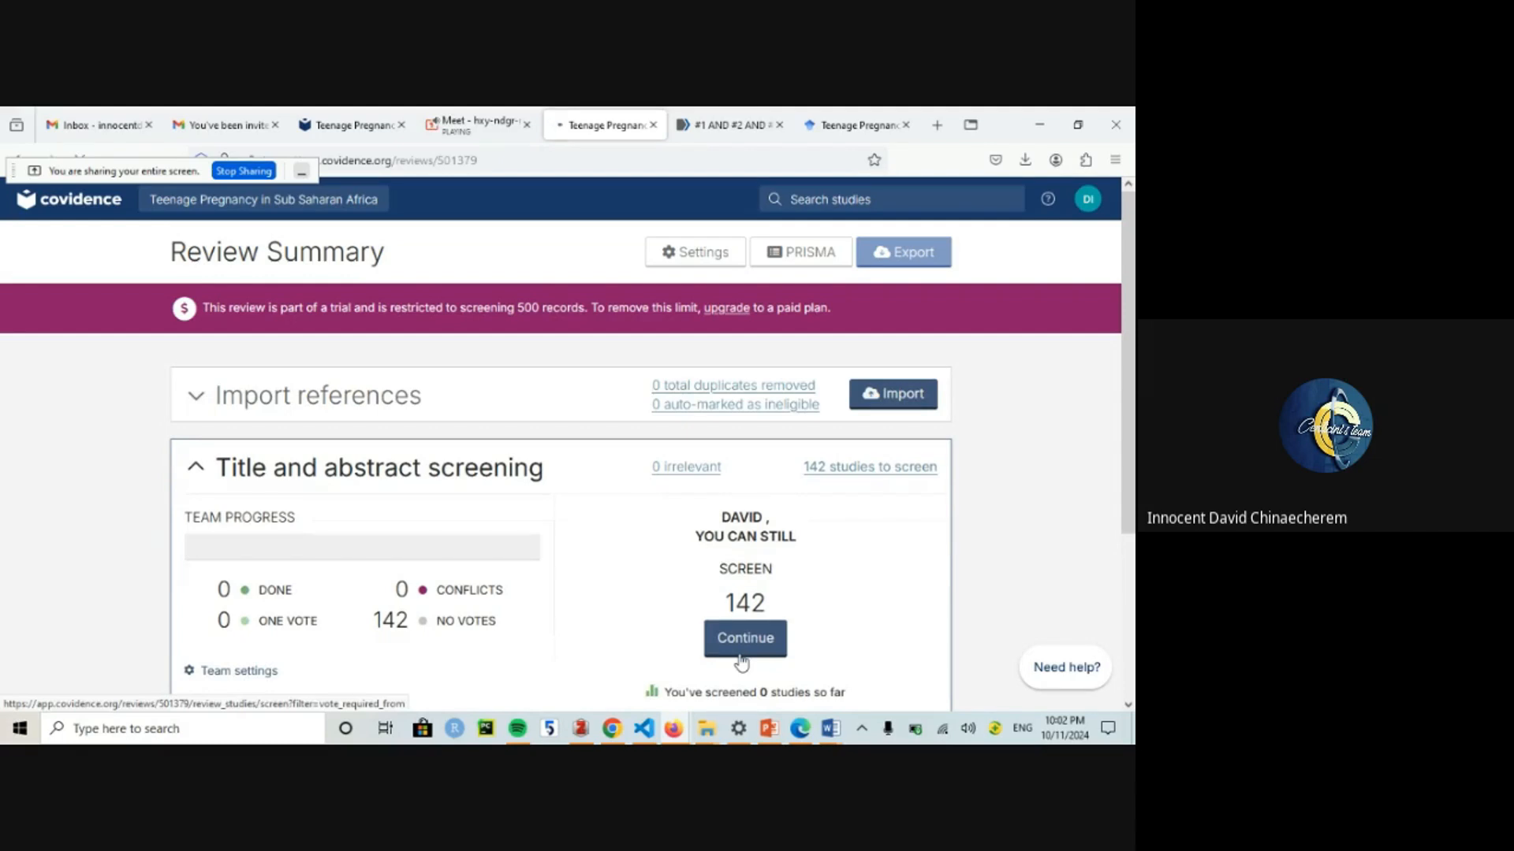
Step: Start screening the 142 references, dismiss the study list tip, and vote No on the anti-malarial adherence study
{"action": "left_click", "coordinate": [742, 640]}
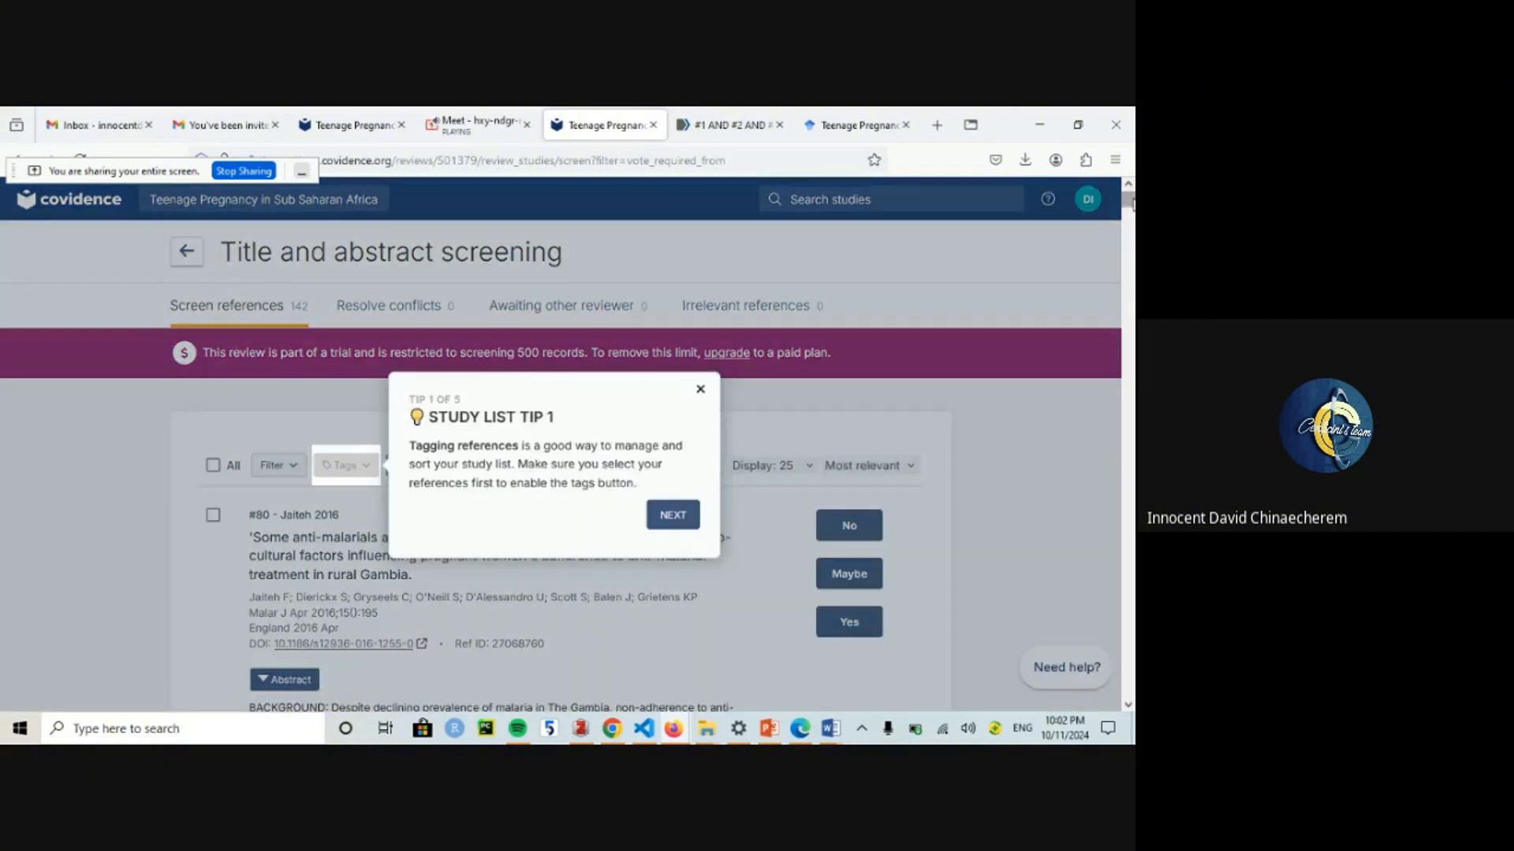
{"action": "left_click_drag", "start_coordinate": [1130, 201], "coordinate": [1130, 202]}
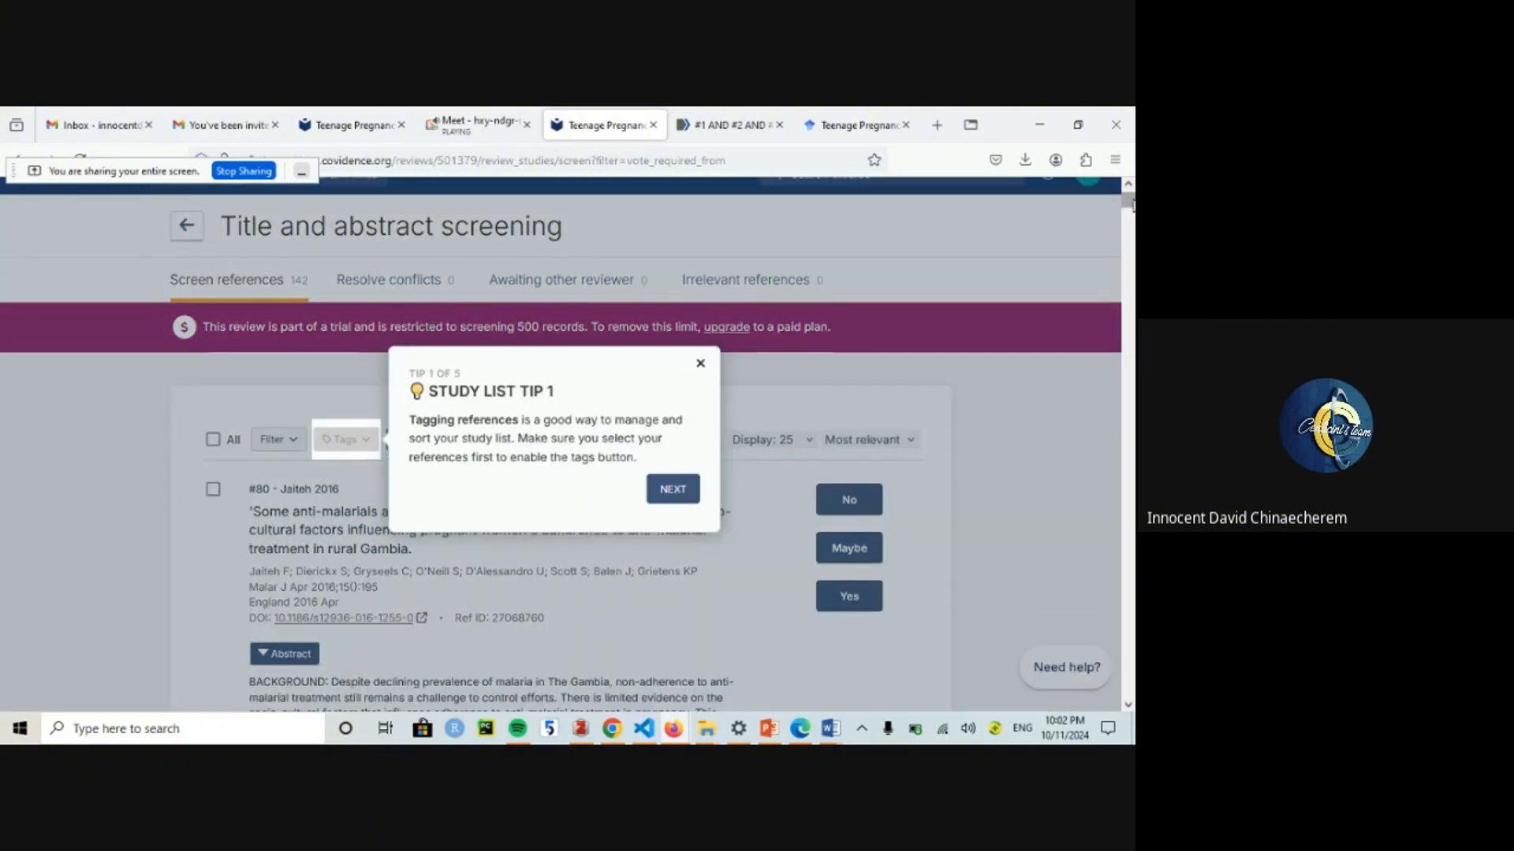
{"action": "left_click", "coordinate": [700, 365]}
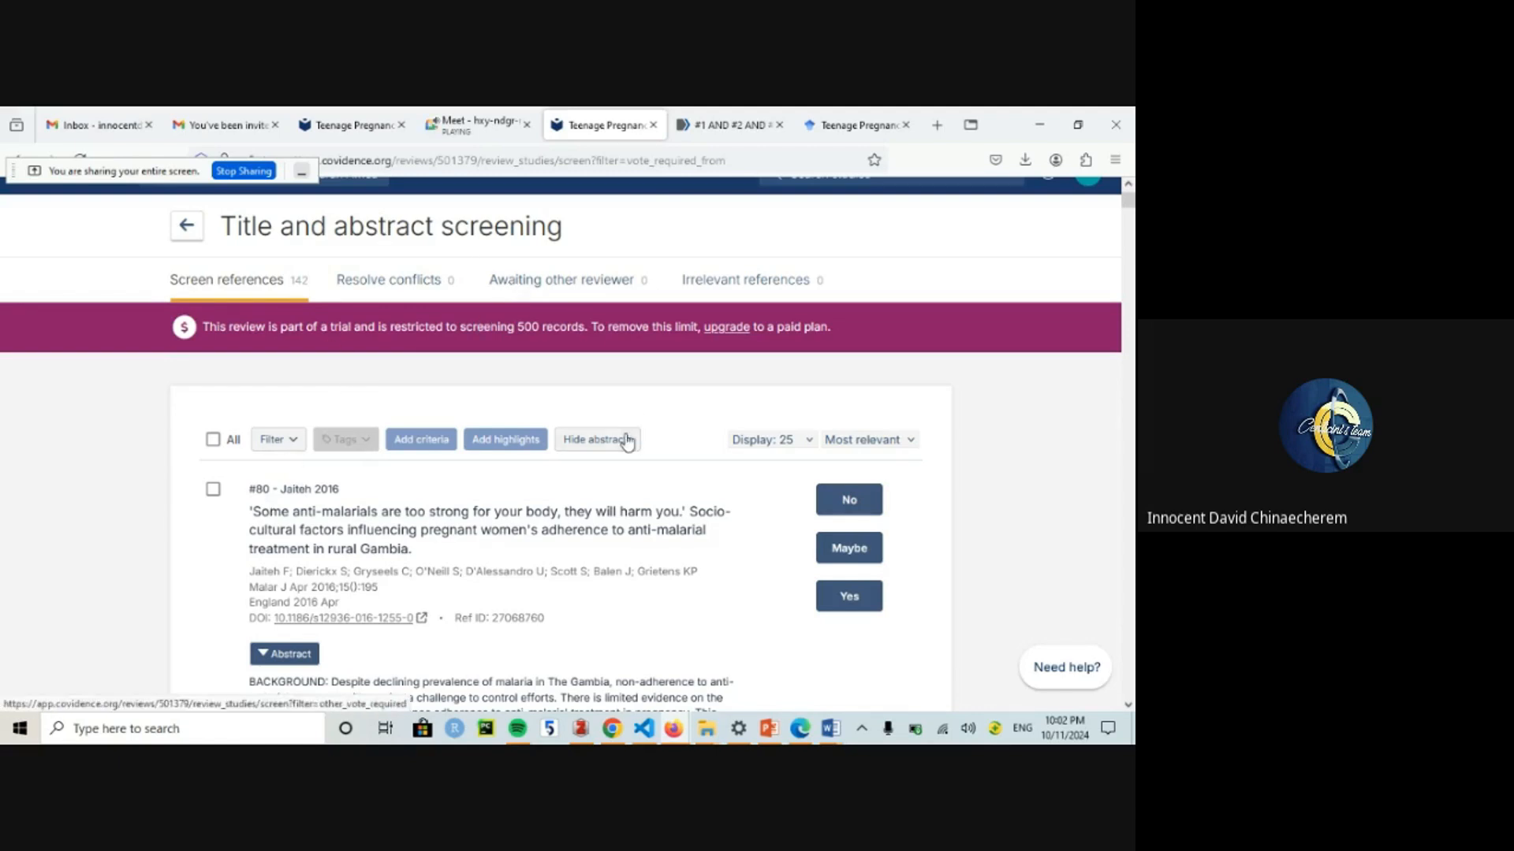
{"action": "scroll", "coordinate": [286, 333], "scroll_direction": "down", "scroll_amount": 3}
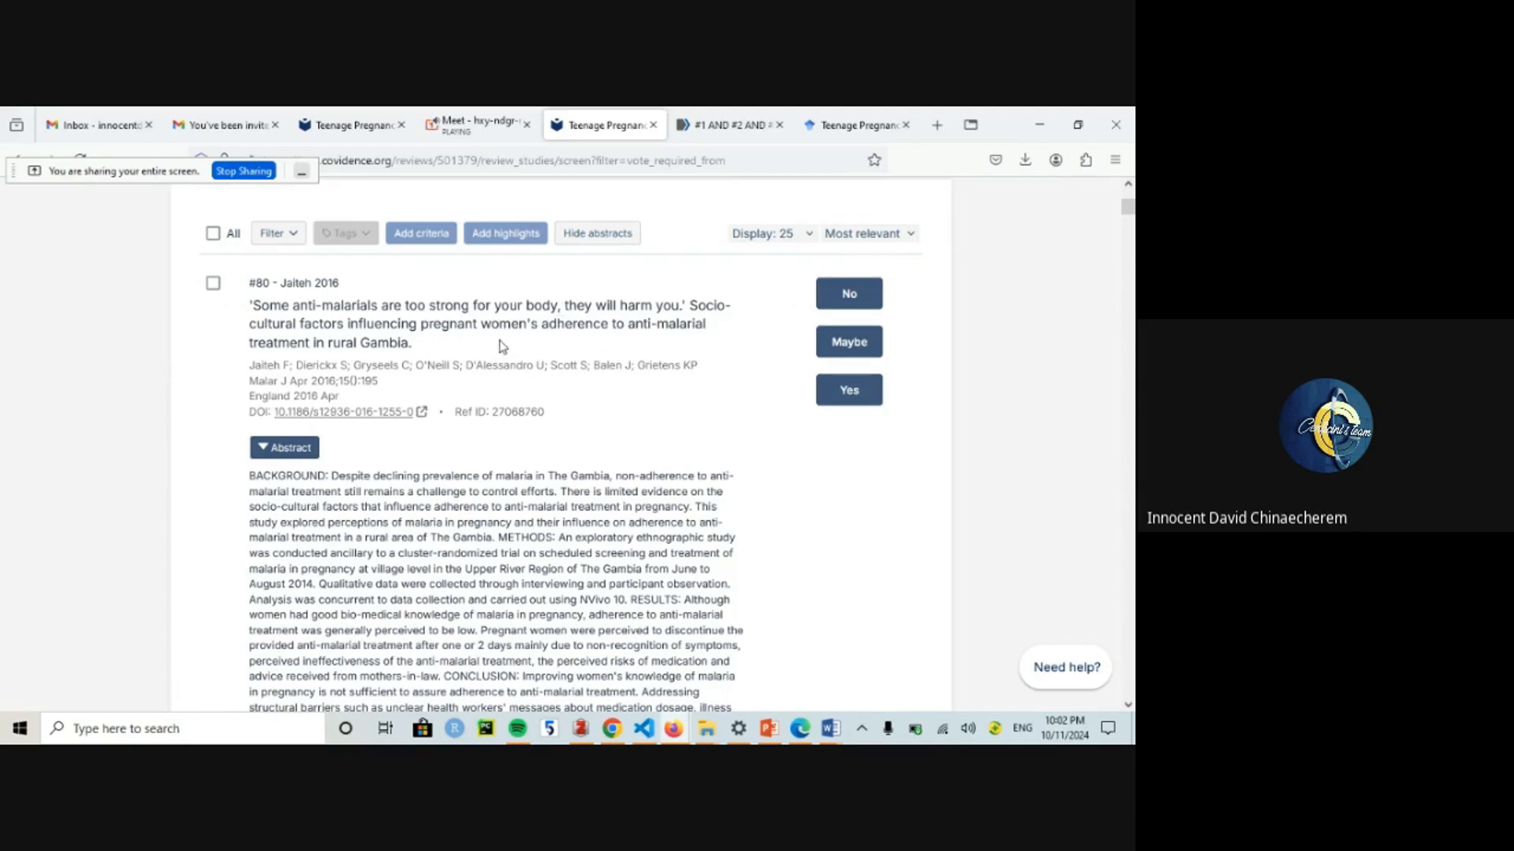
{"action": "left_click", "coordinate": [847, 304]}
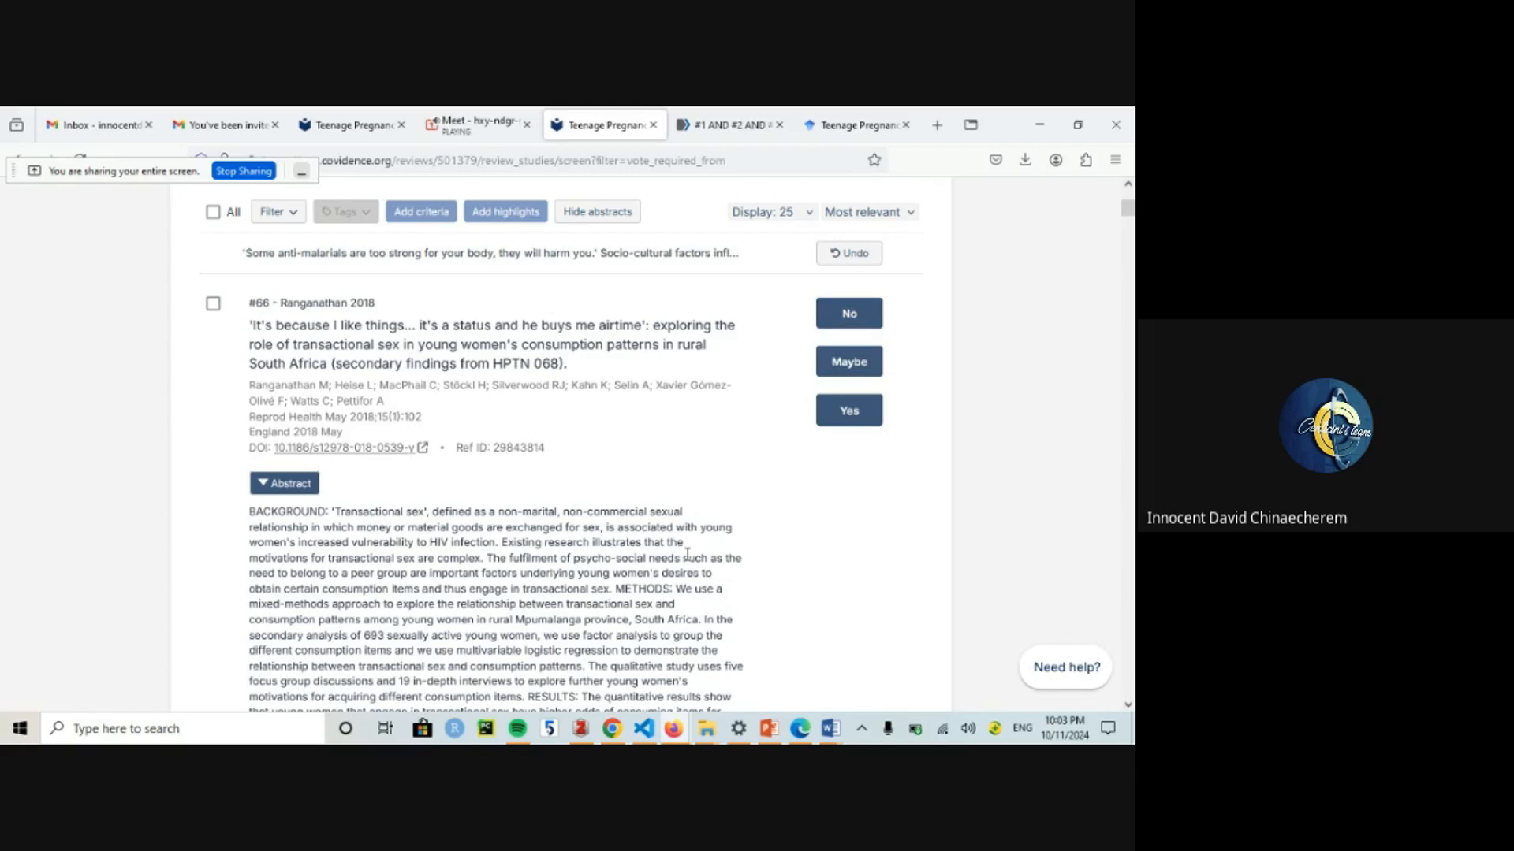
Step: Vote on reference #66, mark #84 and #137 as Maybe, and exclude #1
{"action": "scroll", "coordinate": [687, 554], "scroll_direction": "down", "scroll_amount": 5}
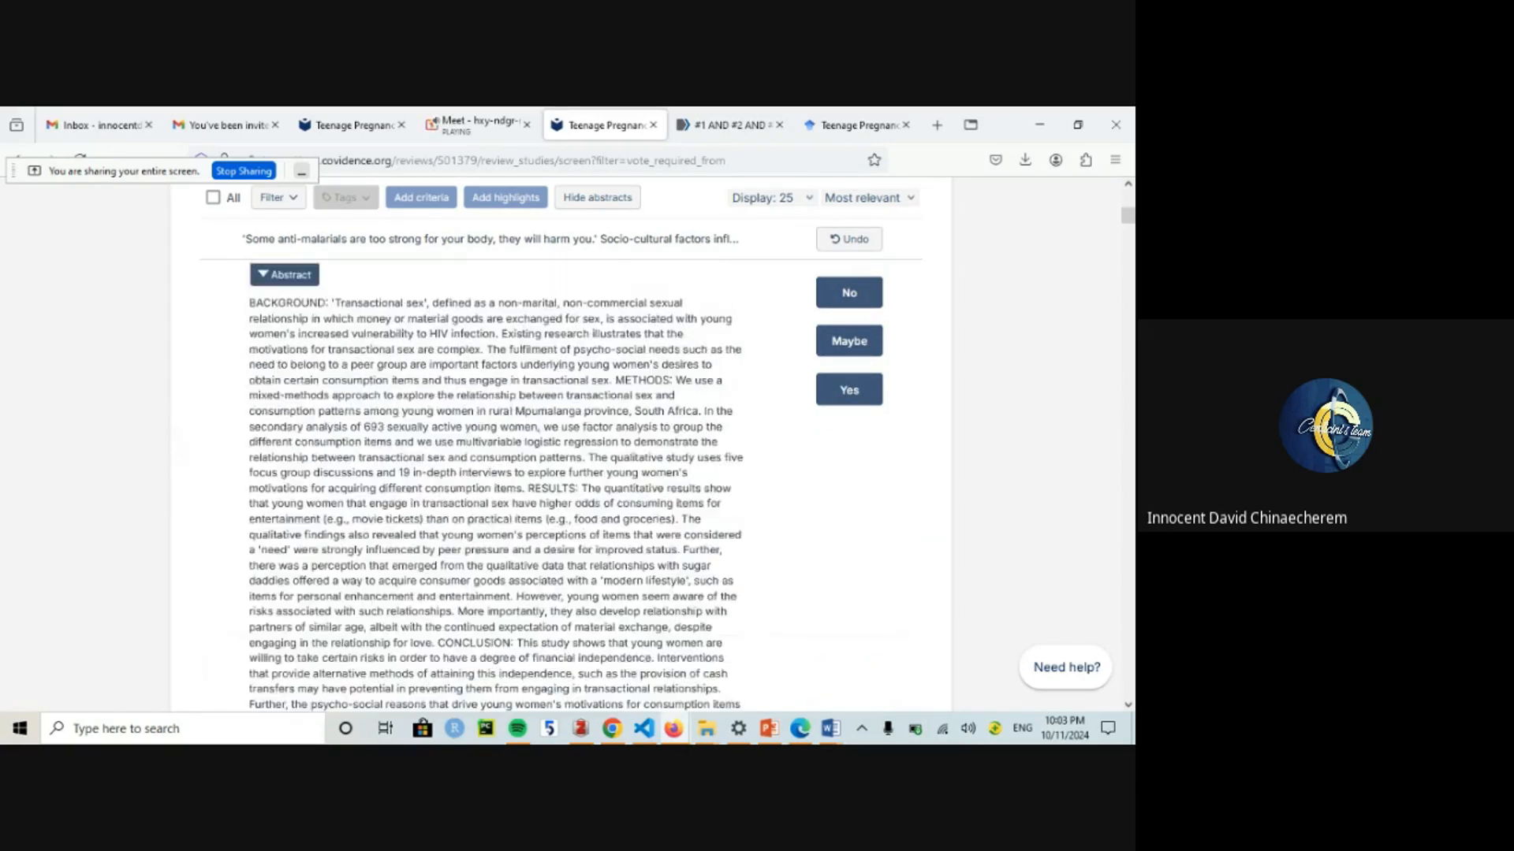
{"action": "scroll", "coordinate": [181, 531], "scroll_direction": "up", "scroll_amount": 5}
{"action": "scroll", "coordinate": [180, 531], "scroll_direction": "down", "scroll_amount": 1}
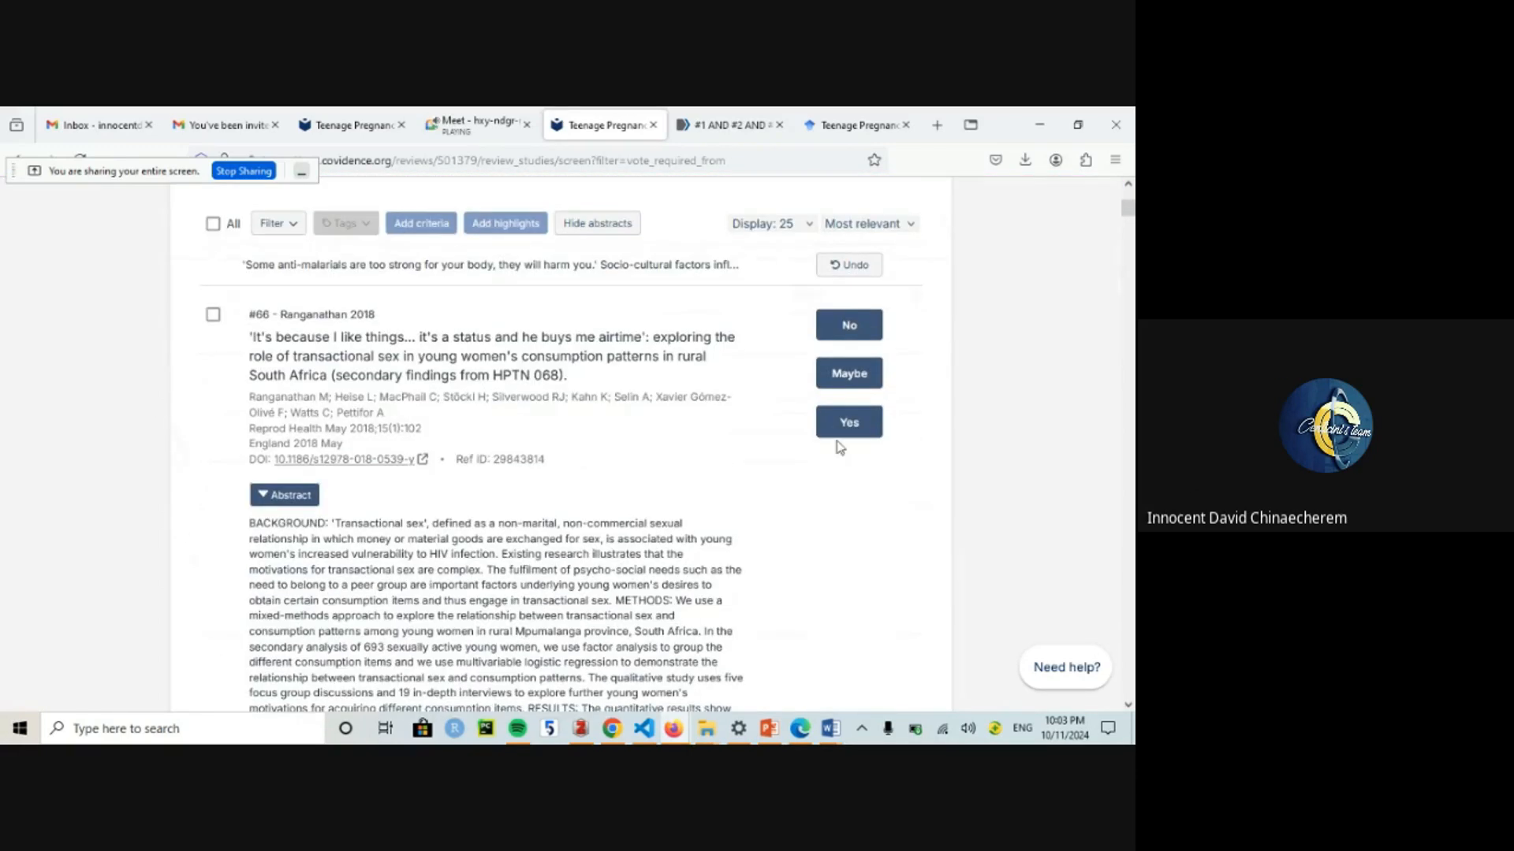
{"action": "left_click", "coordinate": [826, 338]}
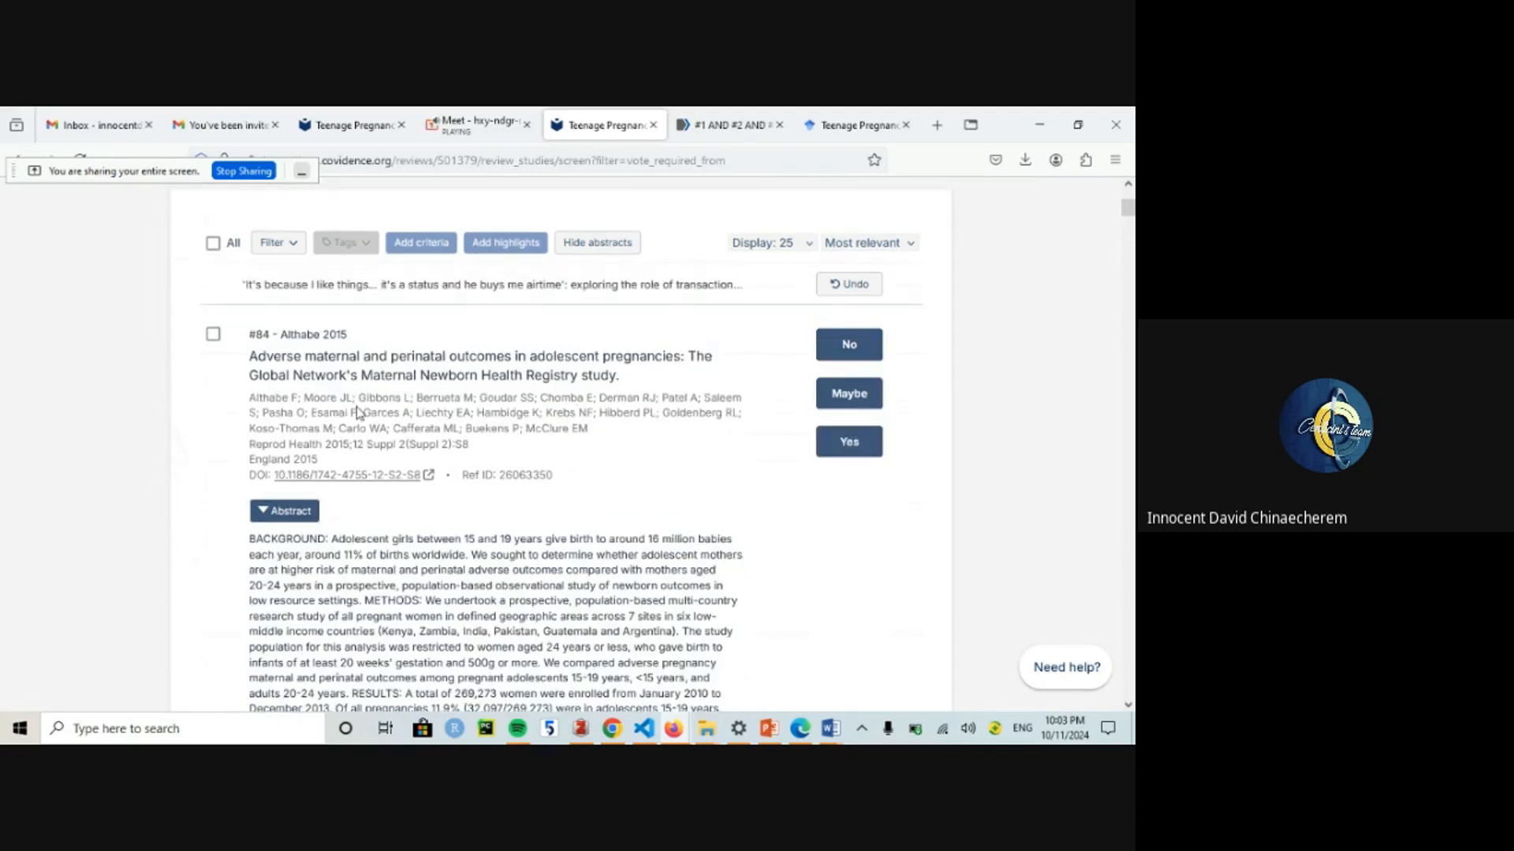
{"action": "left_click", "coordinate": [848, 404]}
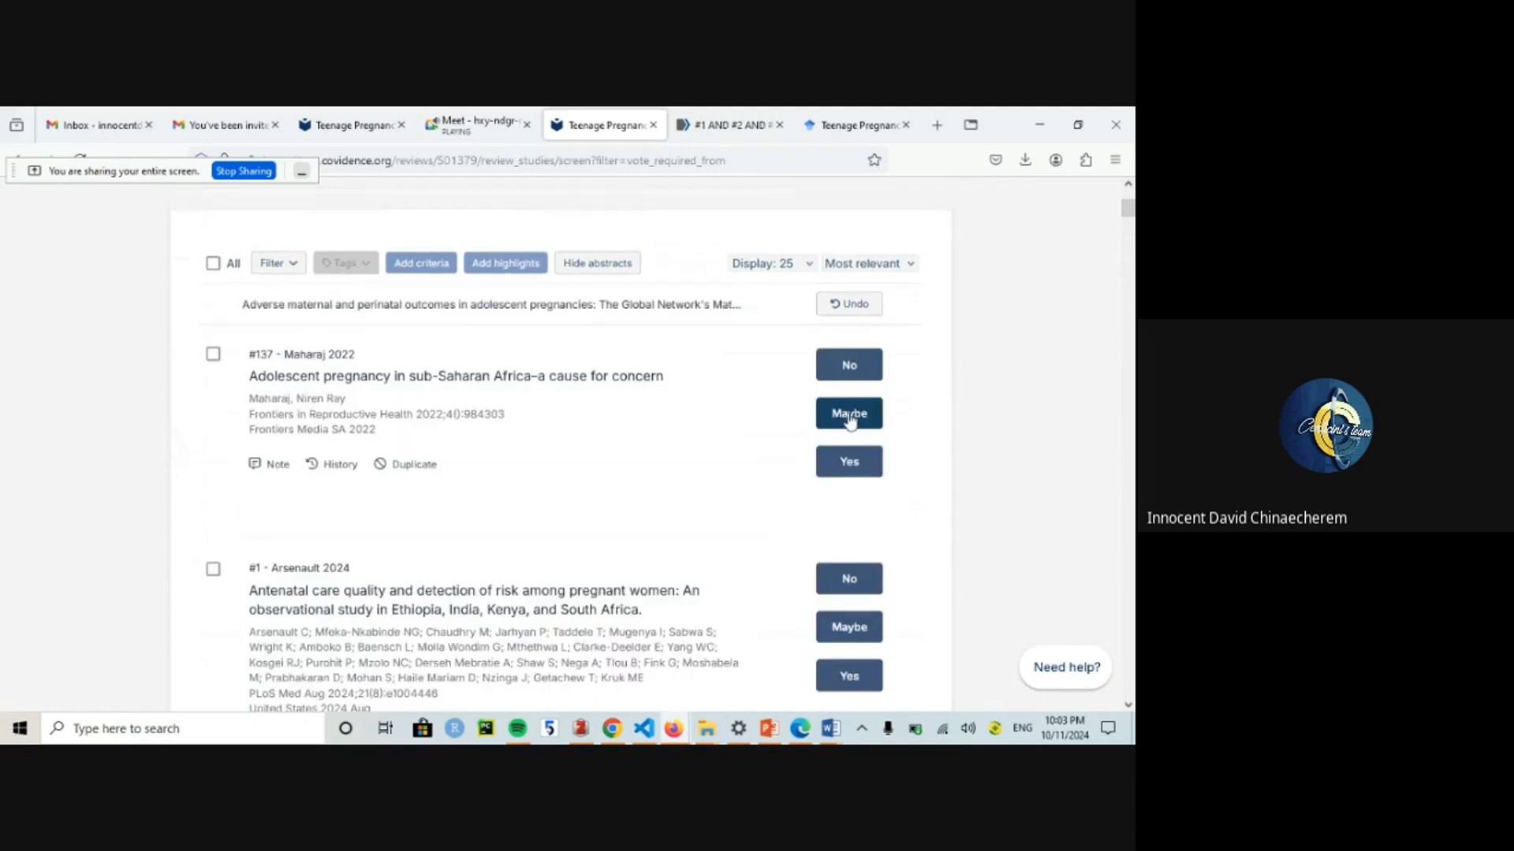
{"action": "left_click", "coordinate": [850, 420]}
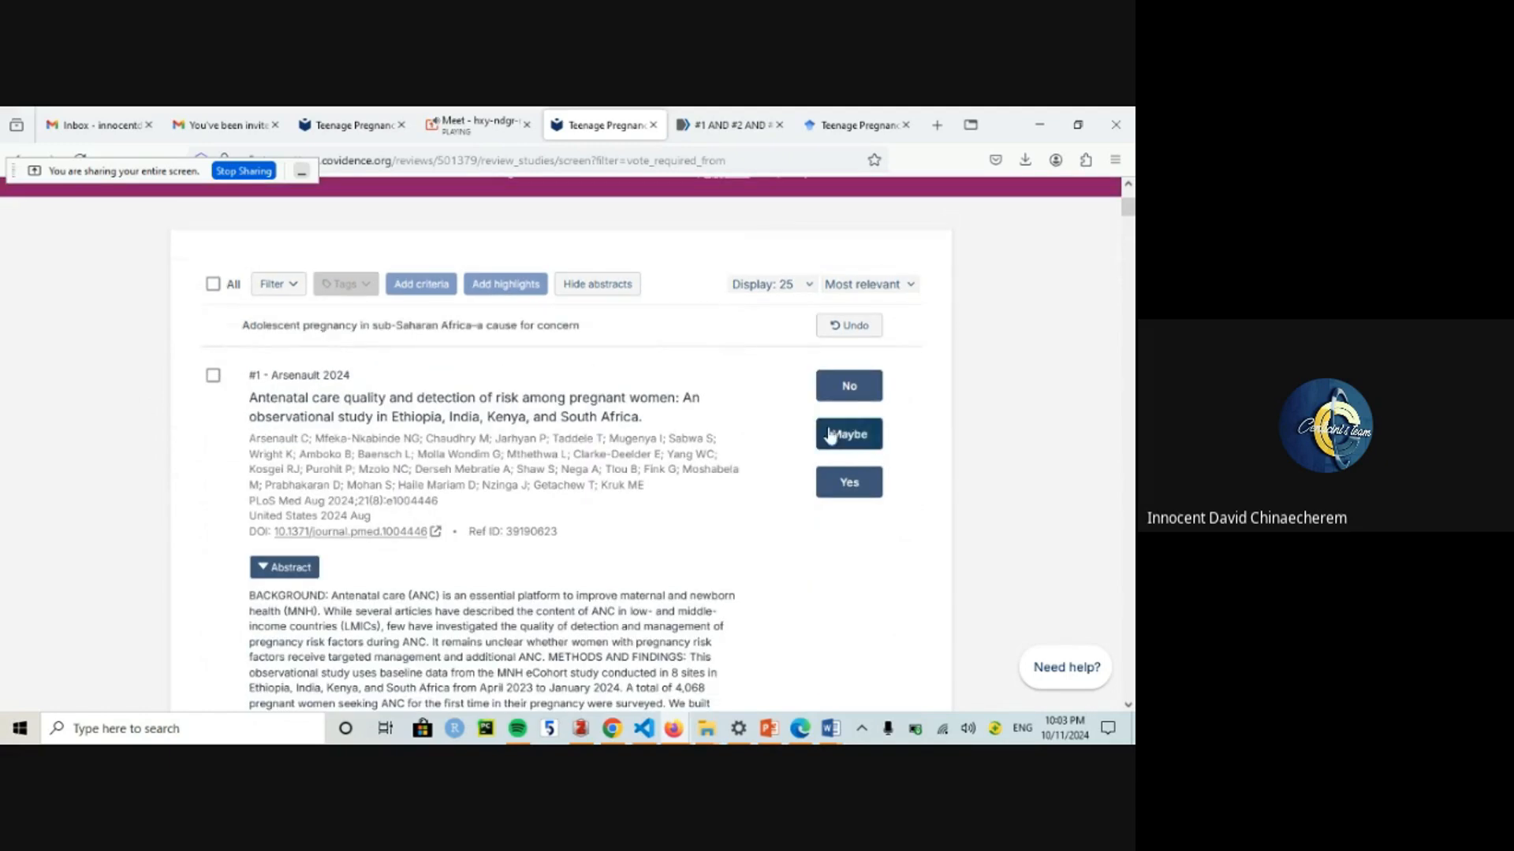
{"action": "left_click", "coordinate": [842, 380]}
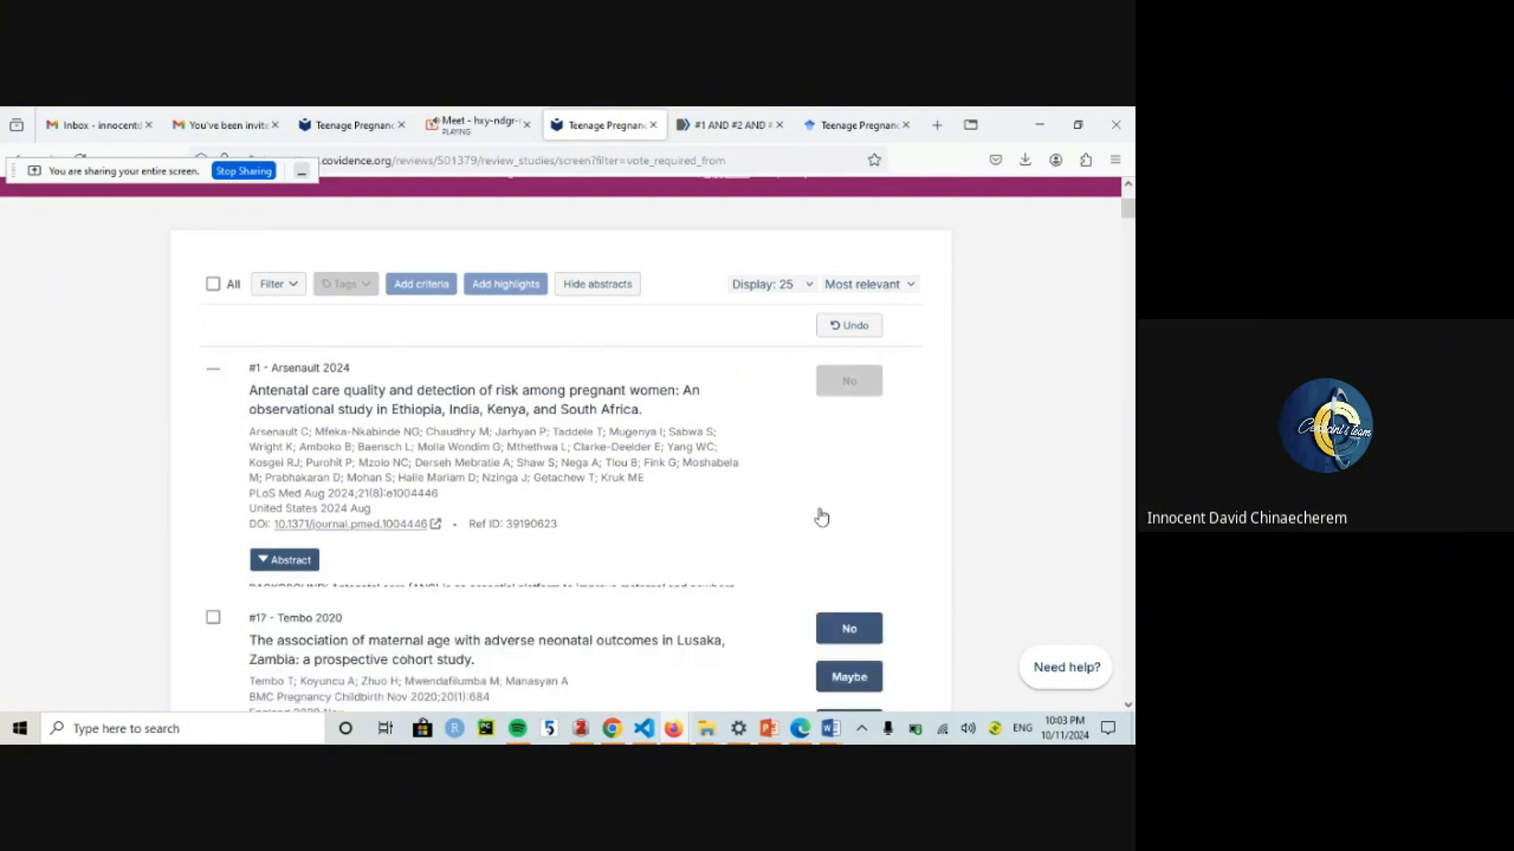
Step: Vote Yes on references #17, #25, #33, #118, #126 and #142, then show Team settings
{"action": "left_click", "coordinate": [849, 484]}
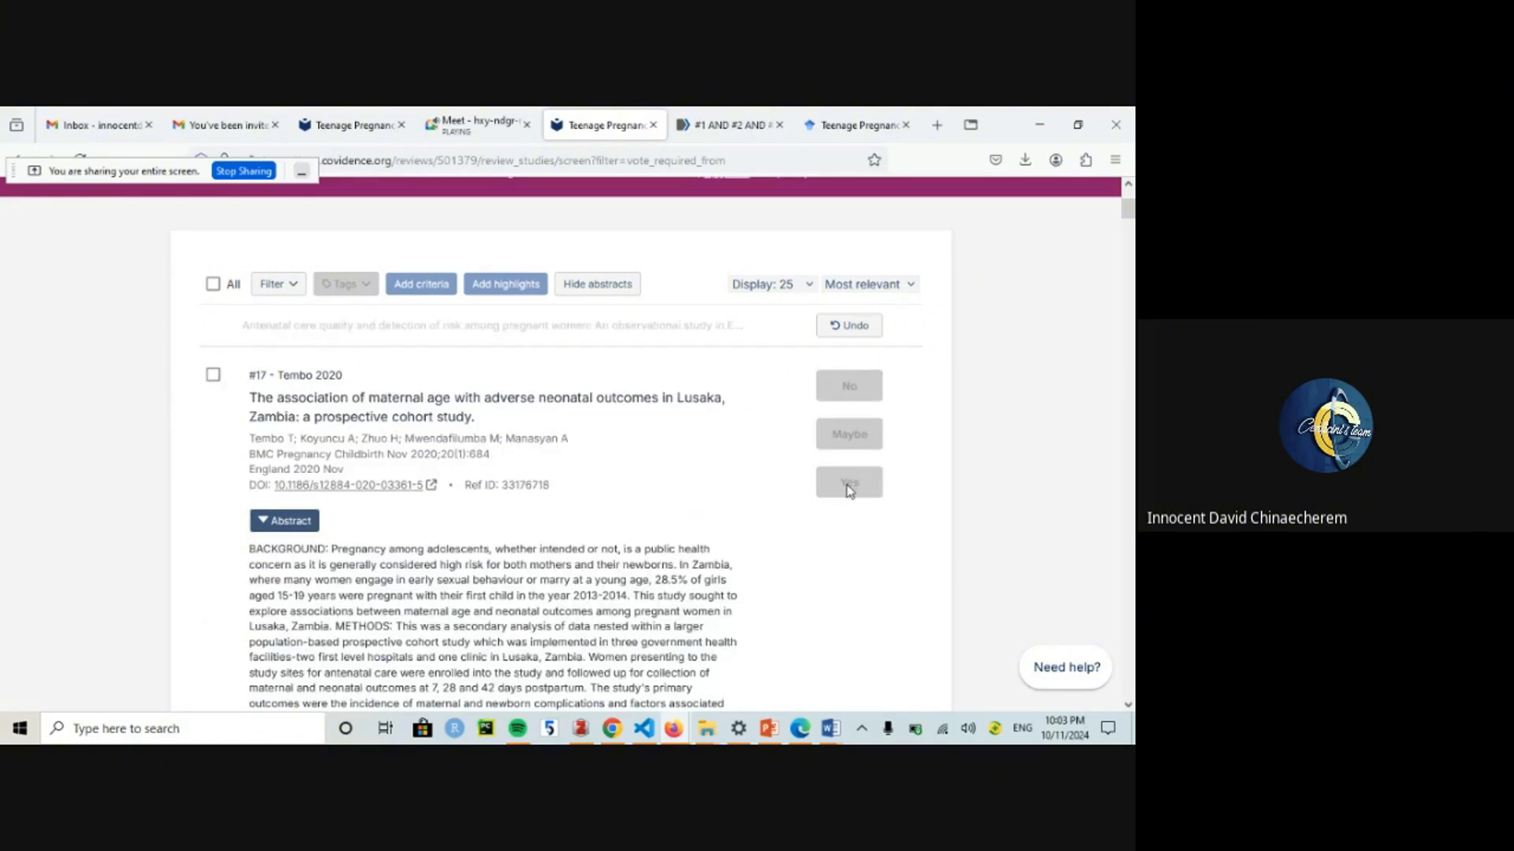
{"action": "left_click", "coordinate": [849, 487]}
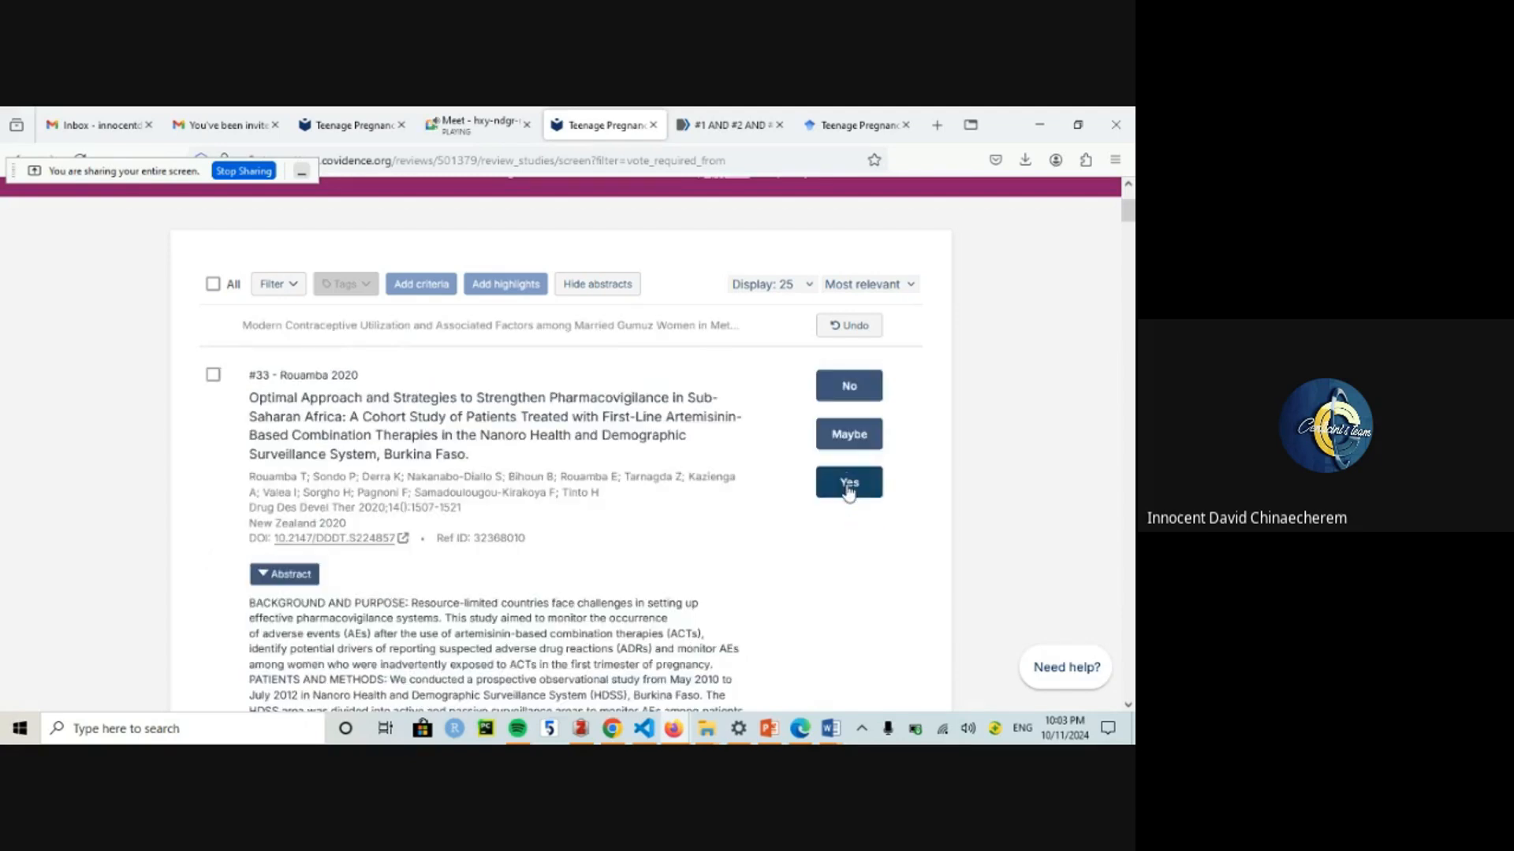
{"action": "left_click", "coordinate": [849, 488]}
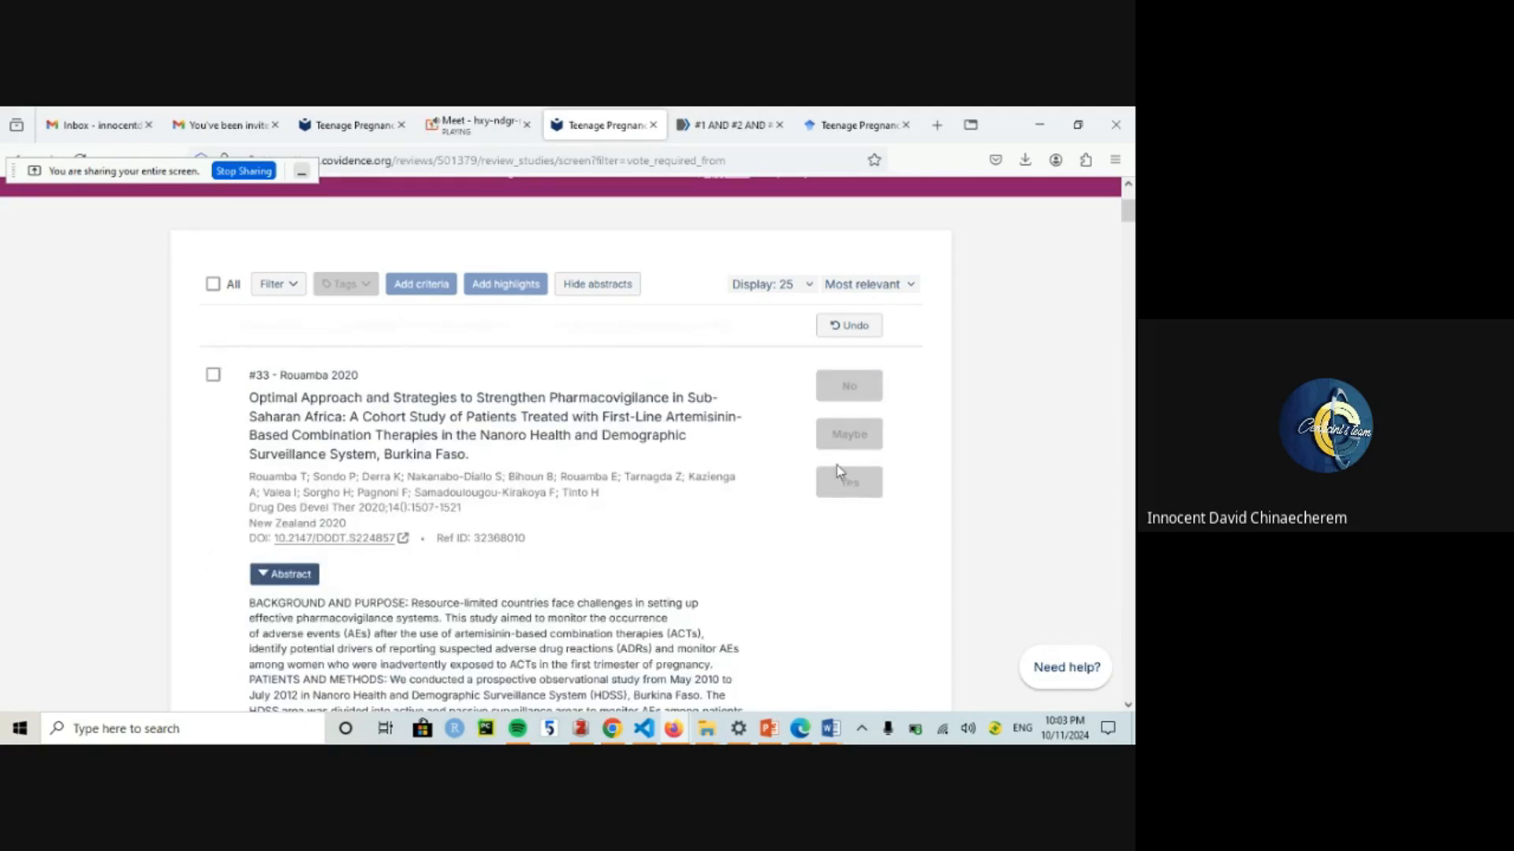
{"action": "left_click", "coordinate": [866, 486]}
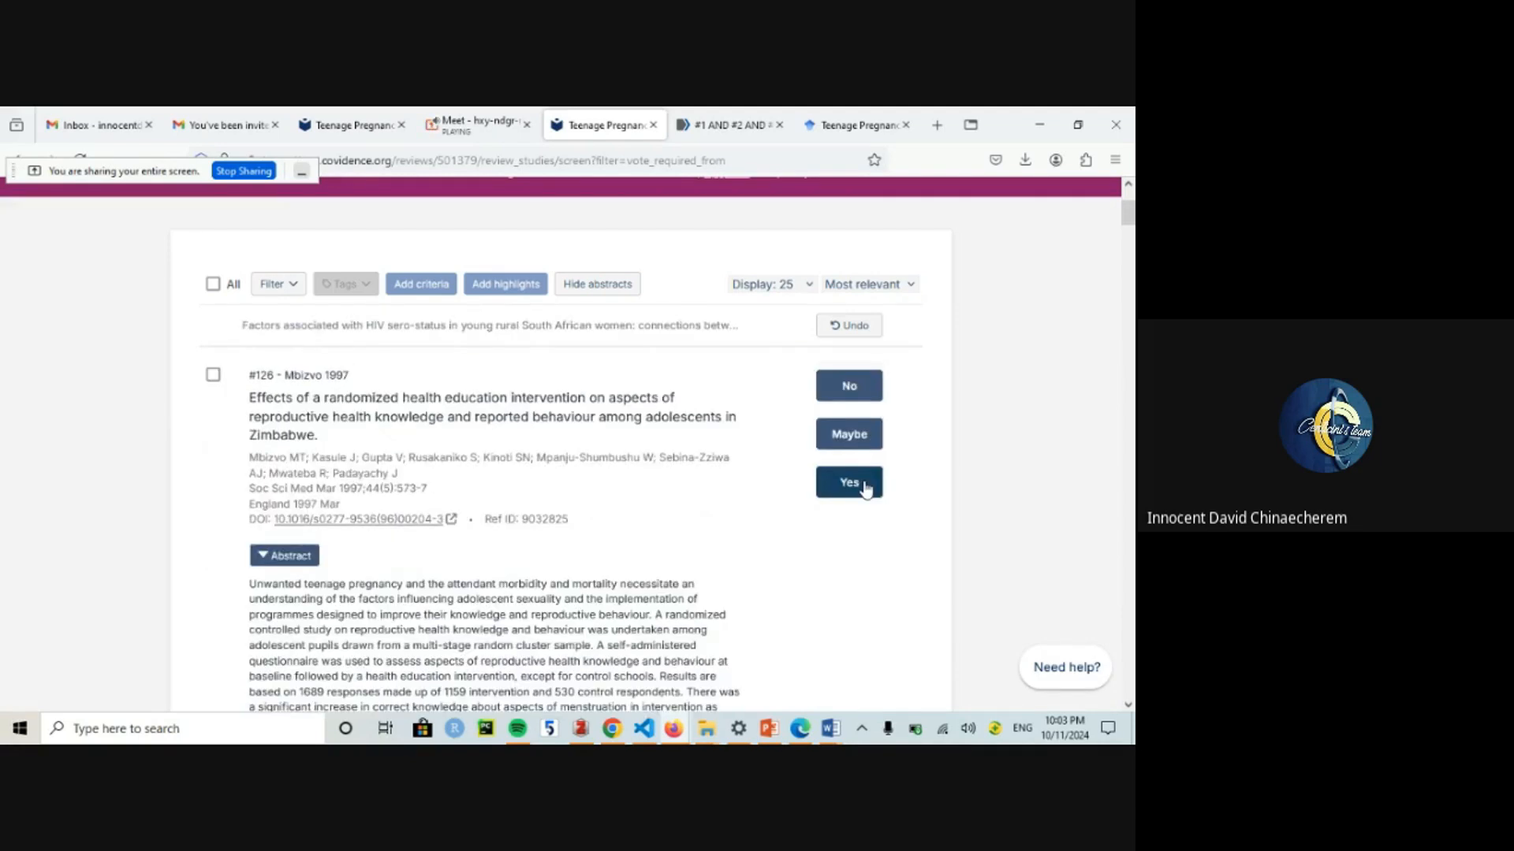
{"action": "left_click", "coordinate": [866, 486]}
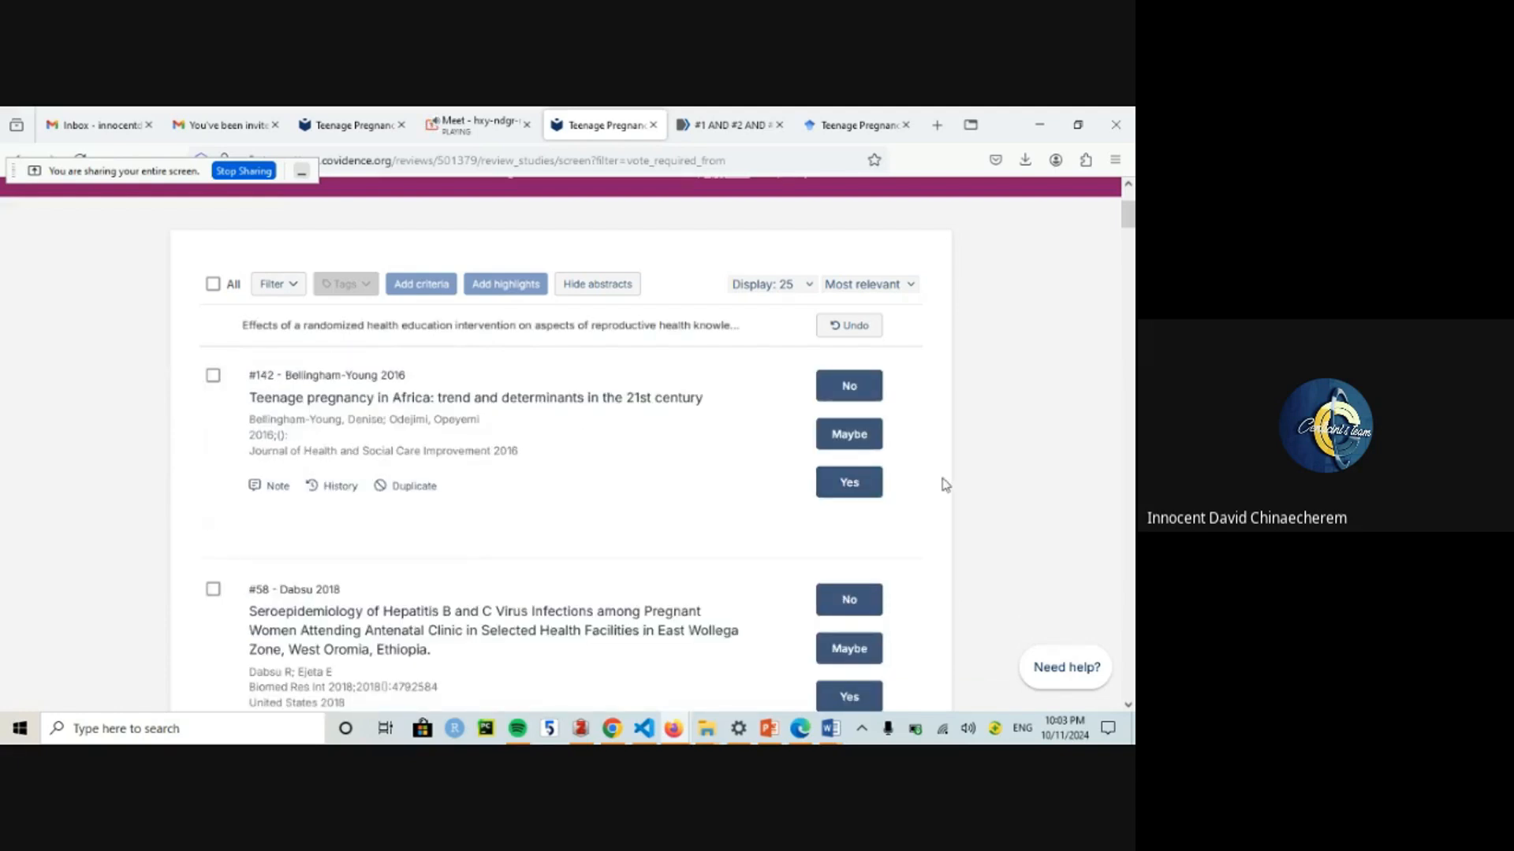
{"action": "left_click", "coordinate": [845, 487]}
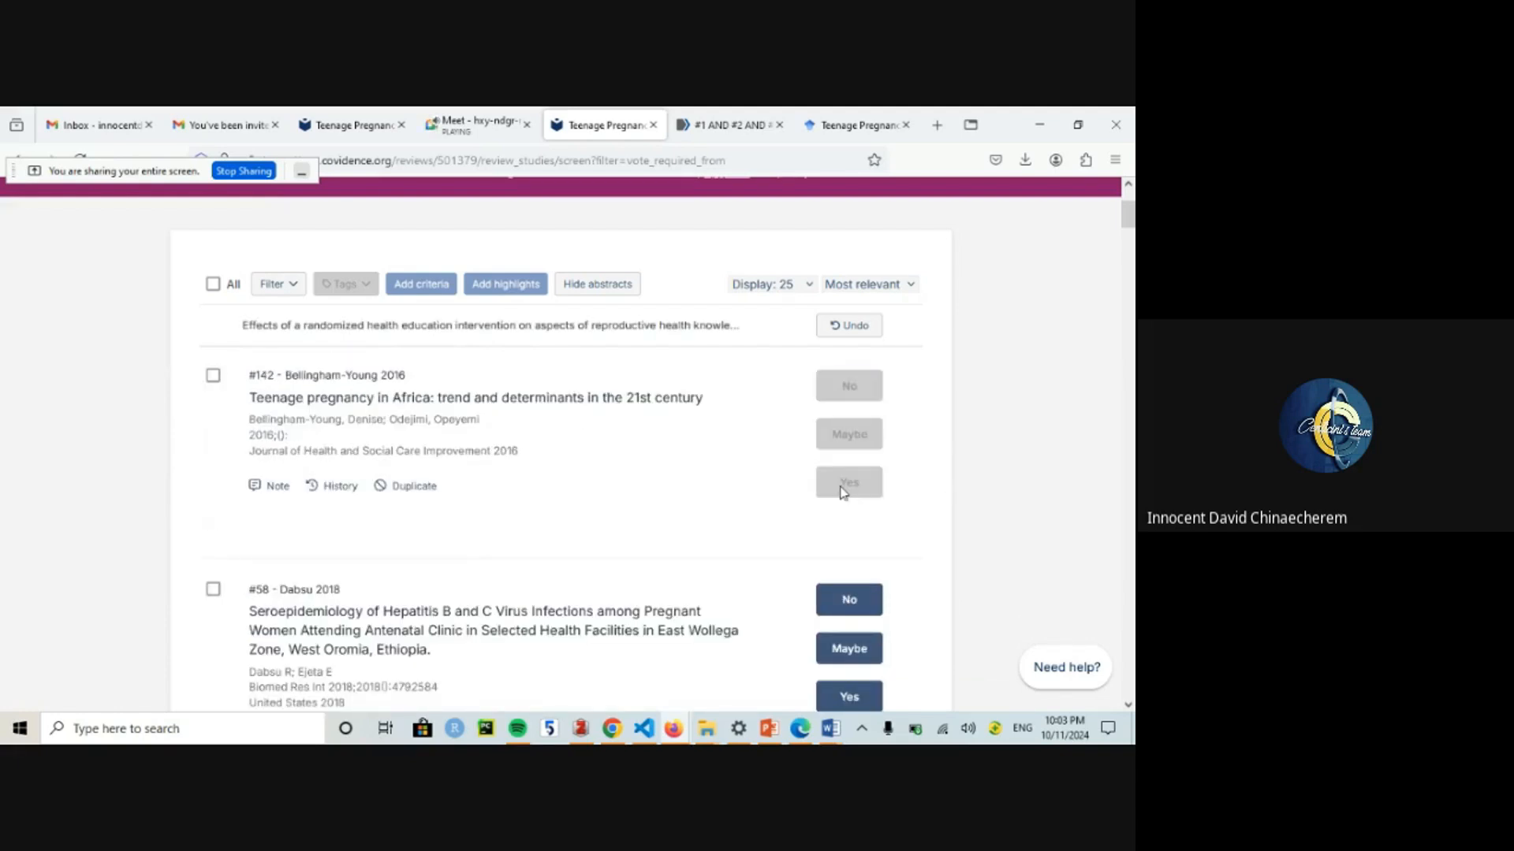
{"action": "left_click", "coordinate": [384, 120]}
{"action": "scroll", "coordinate": [1052, 506], "scroll_direction": "down", "scroll_amount": 3}
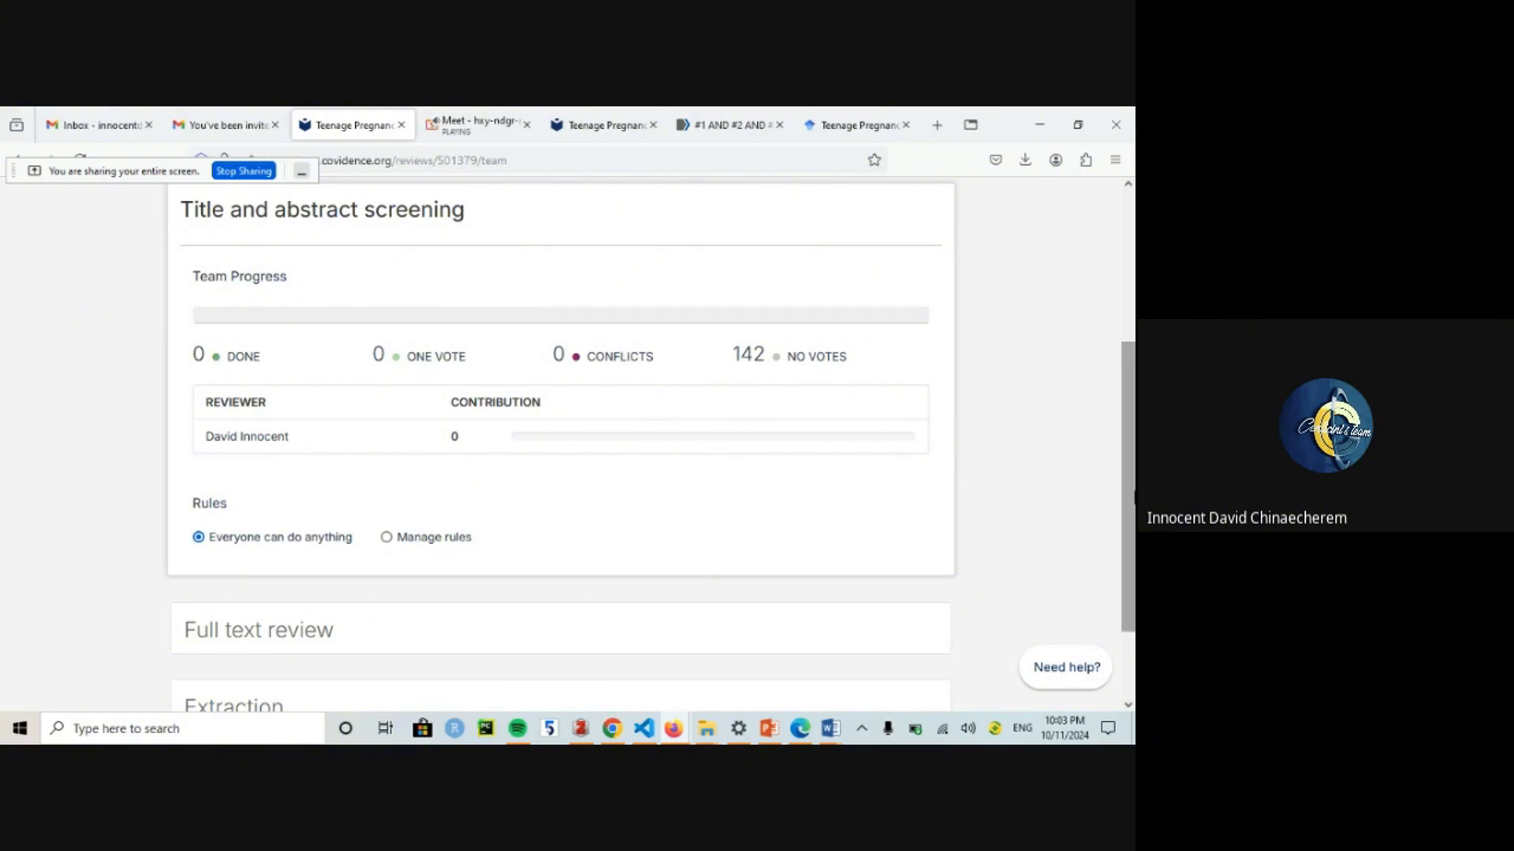
Step: Return to Review Summary to see 11 one-vote studies and 131 still to screen
{"action": "scroll", "coordinate": [1129, 434], "scroll_direction": "up", "scroll_amount": 3}
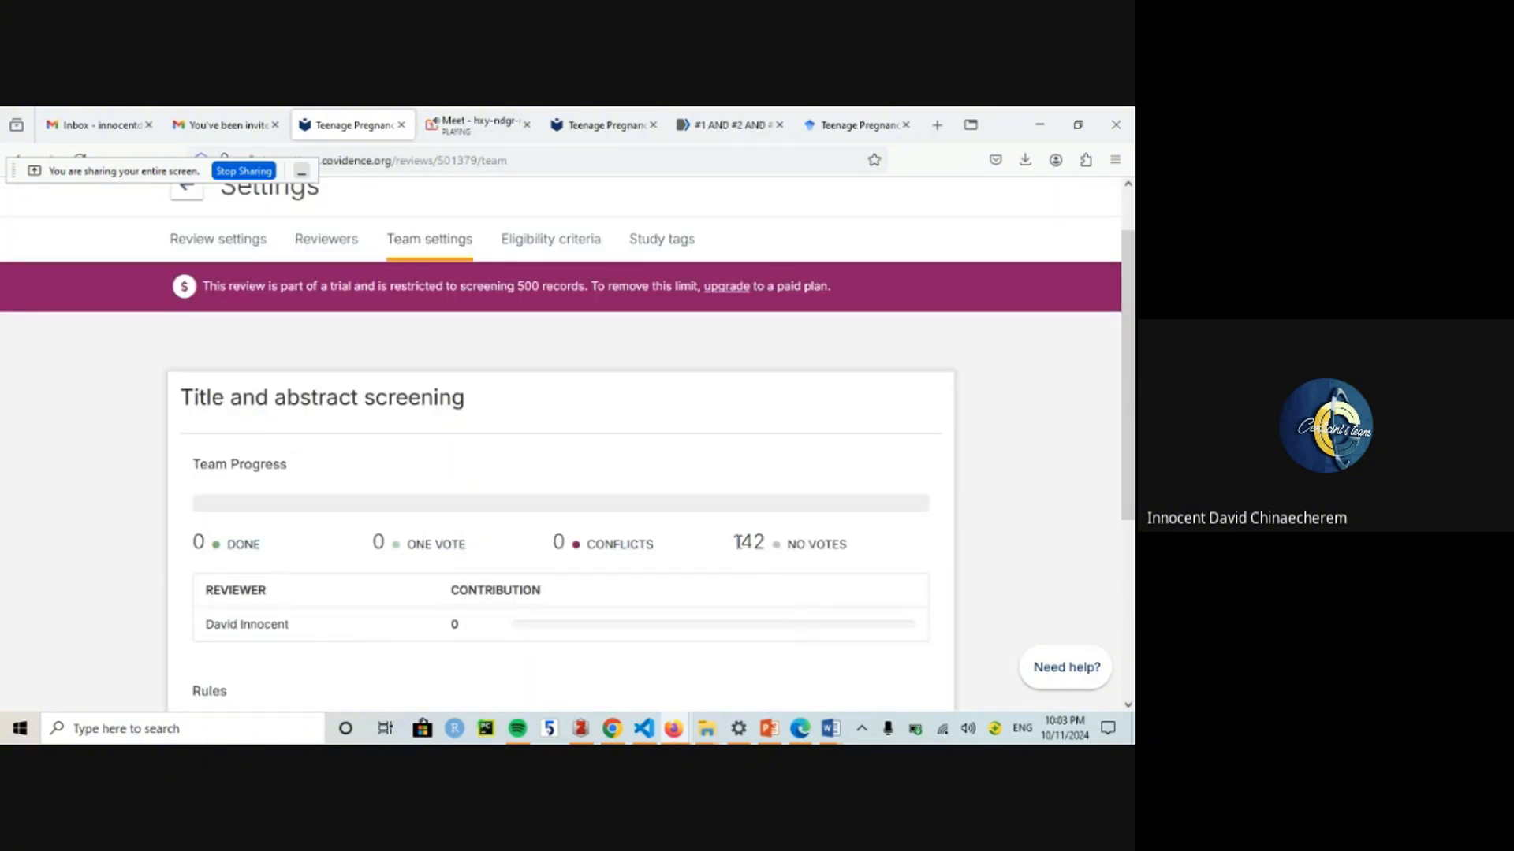
{"action": "left_click", "coordinate": [195, 196]}
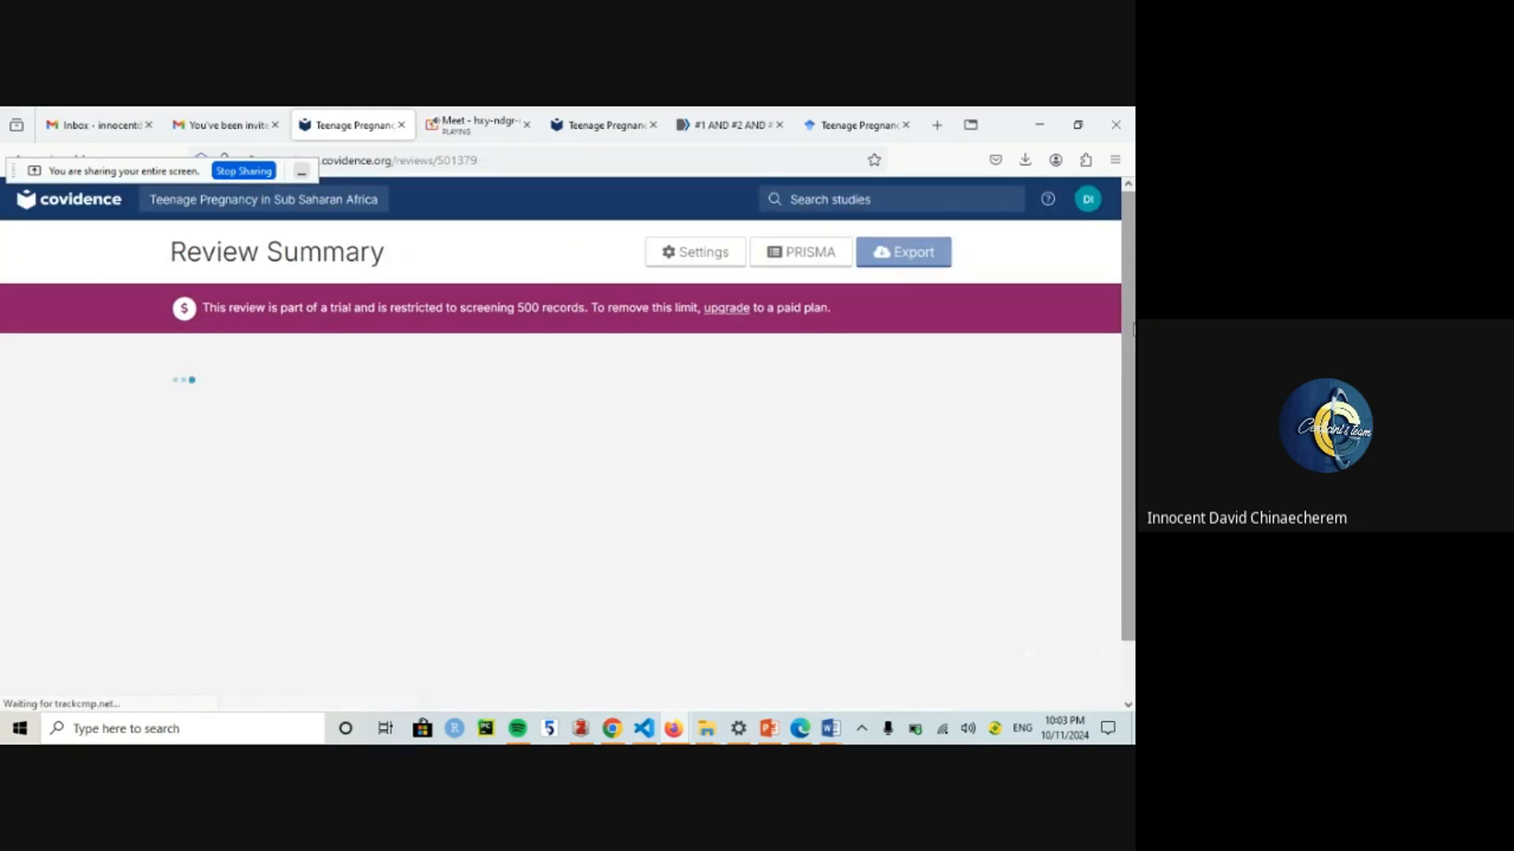
{"action": "scroll", "coordinate": [777, 523], "scroll_direction": "down", "scroll_amount": 2}
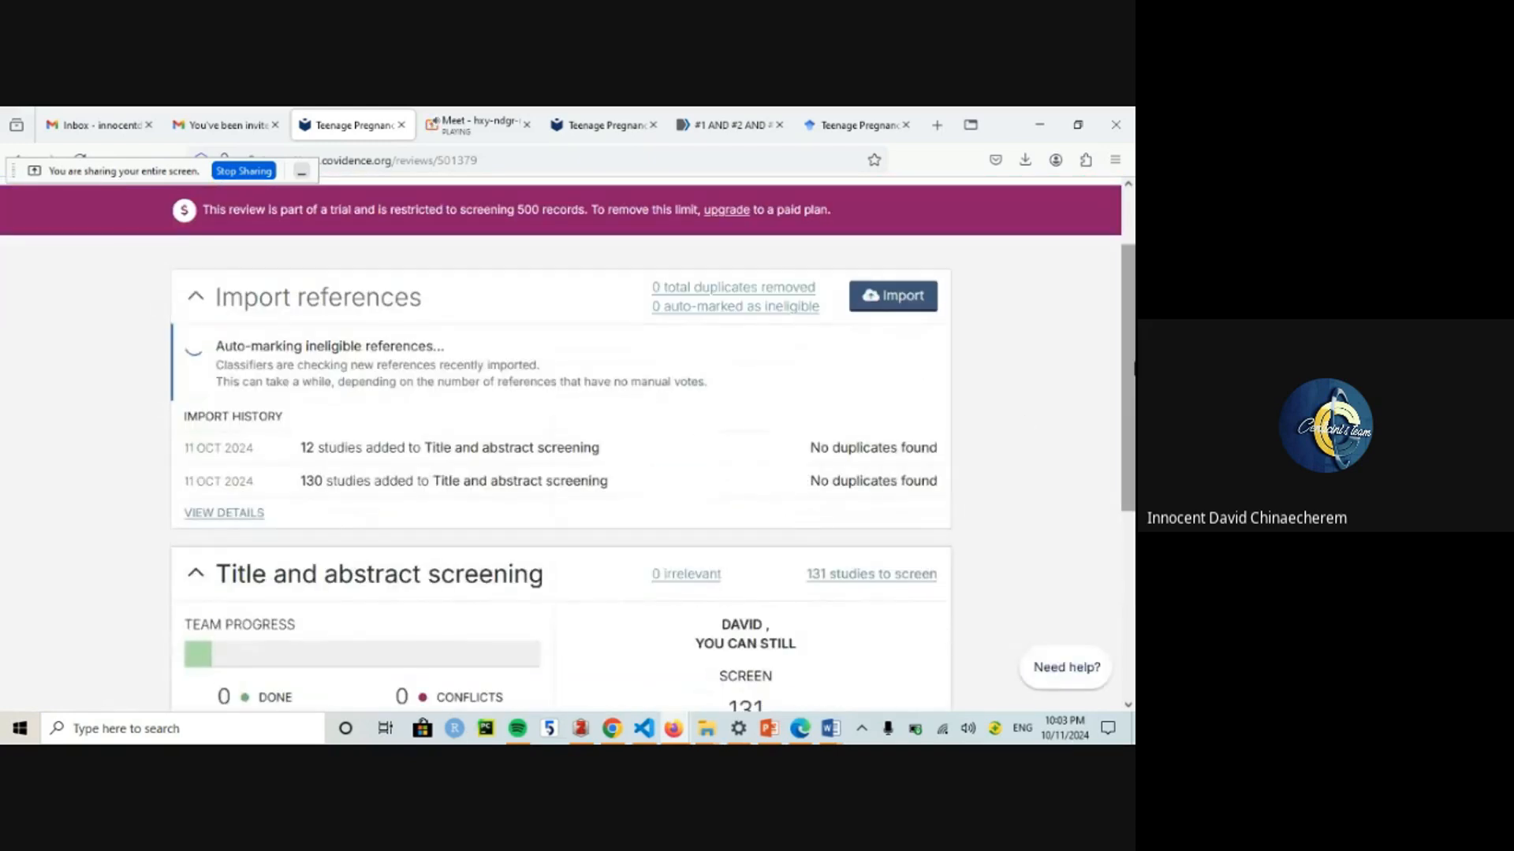
{"action": "scroll", "coordinate": [773, 528], "scroll_direction": "down", "scroll_amount": 4}
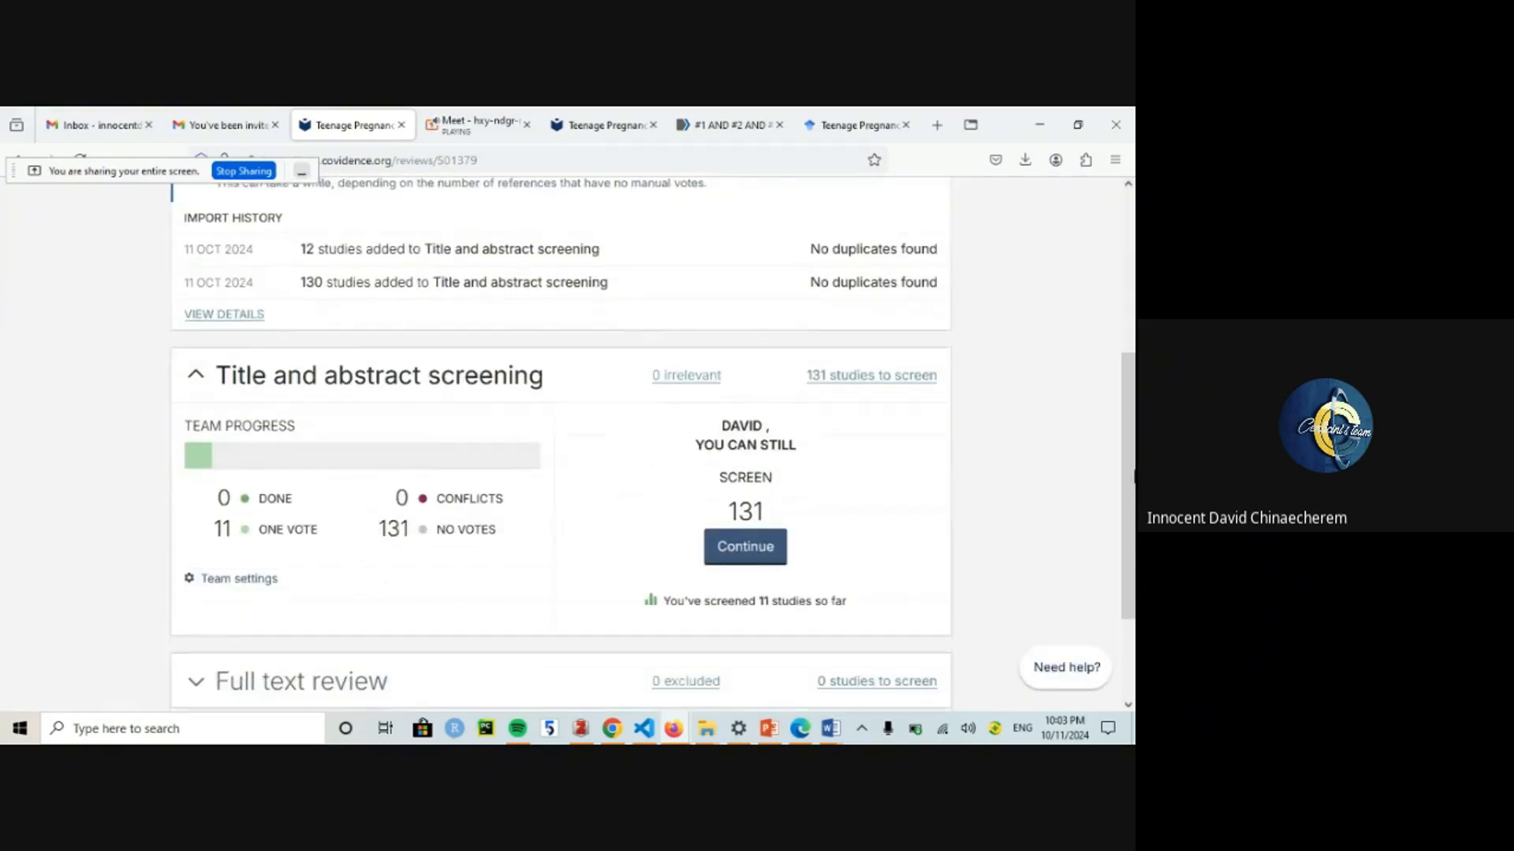
Step: Resume screening, excluding reference #14 and marking #21 as Maybe
{"action": "left_click", "coordinate": [755, 552]}
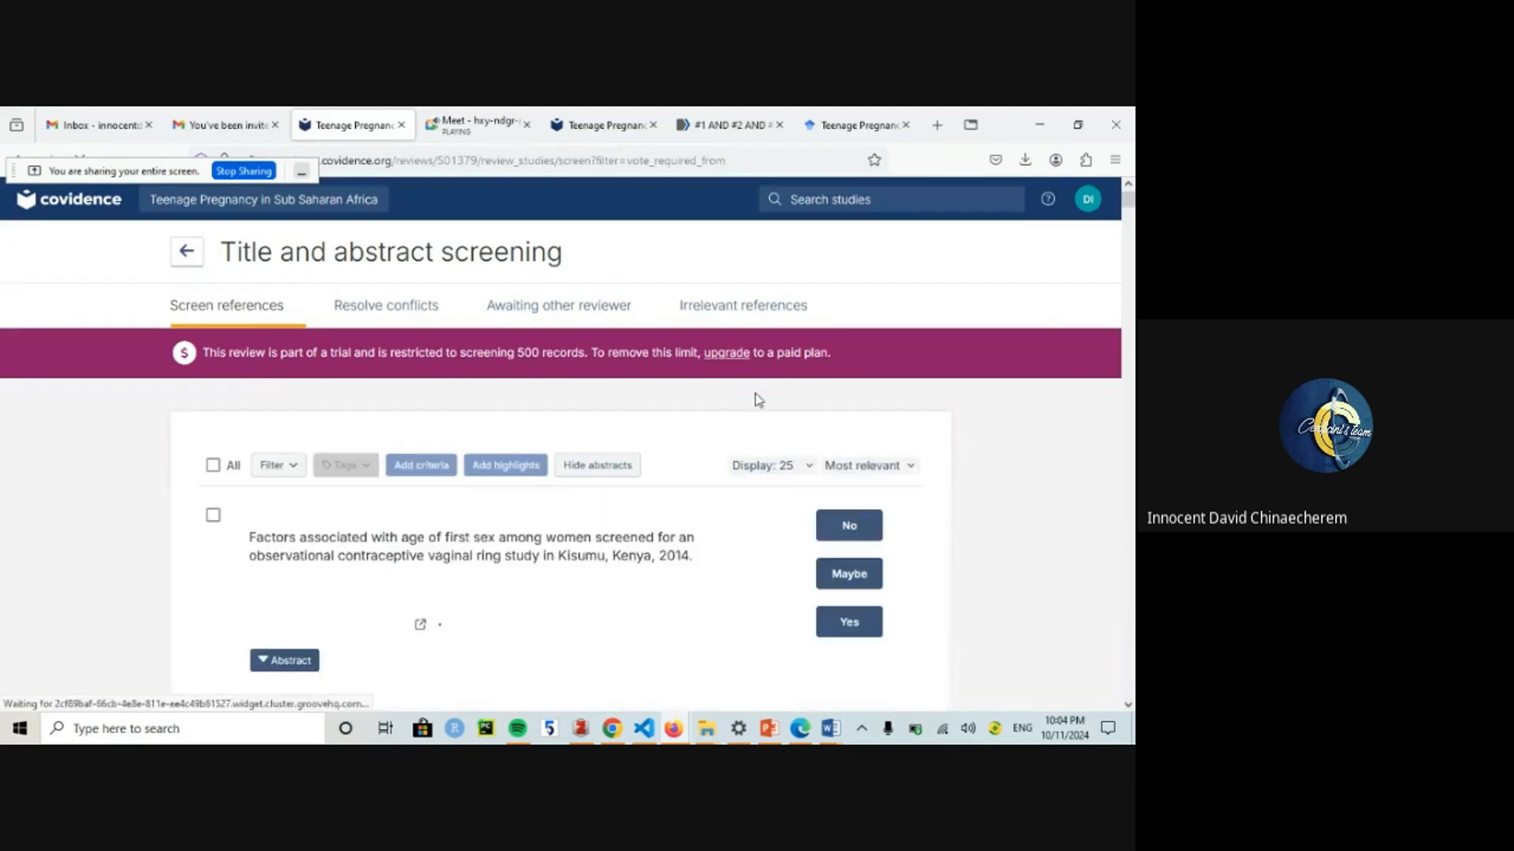
{"action": "left_click", "coordinate": [849, 534]}
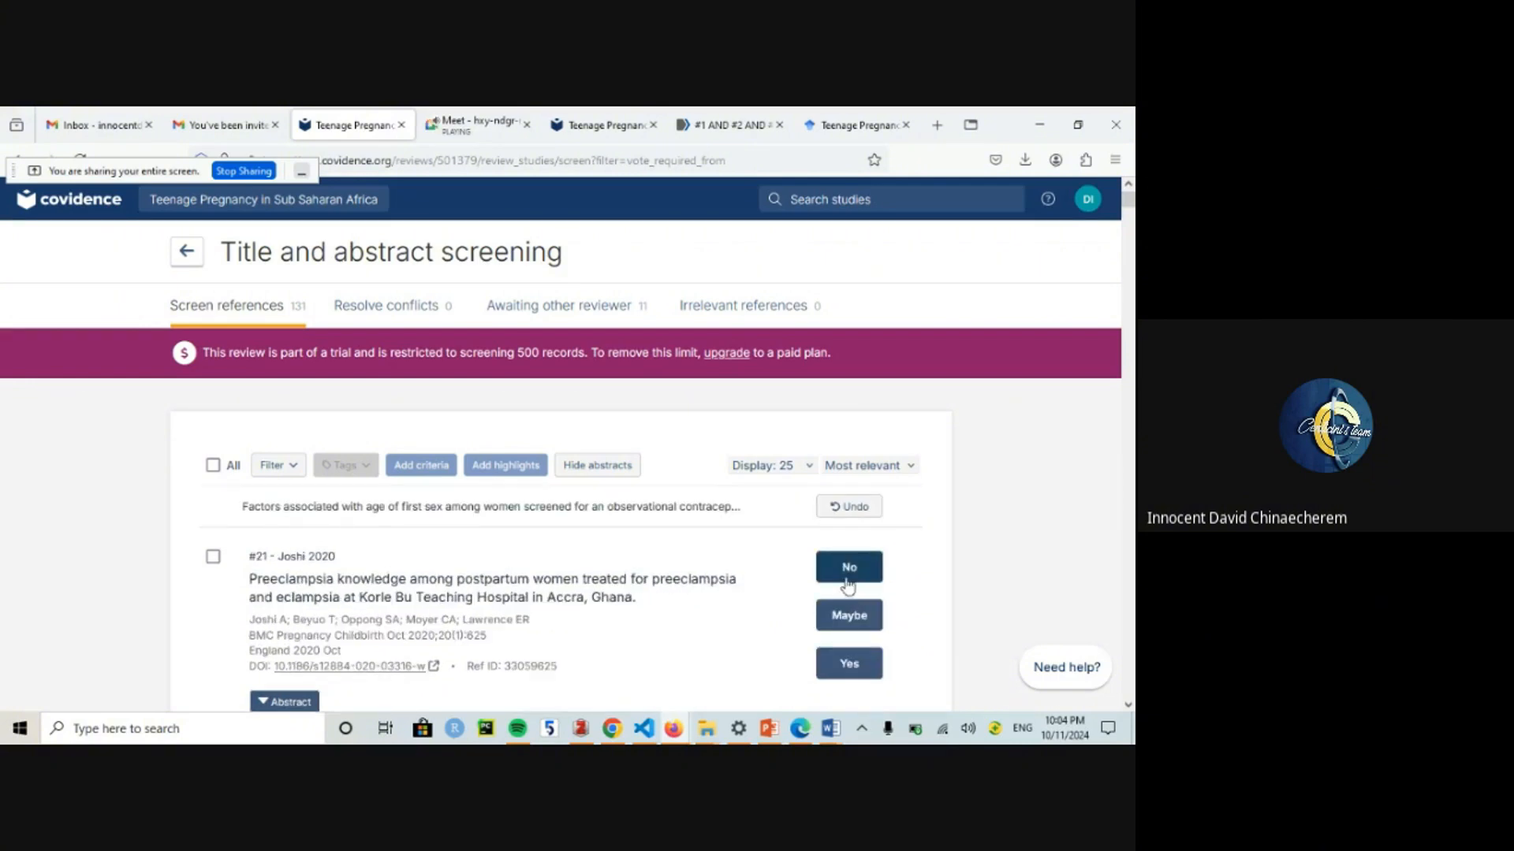
{"action": "left_click", "coordinate": [840, 626]}
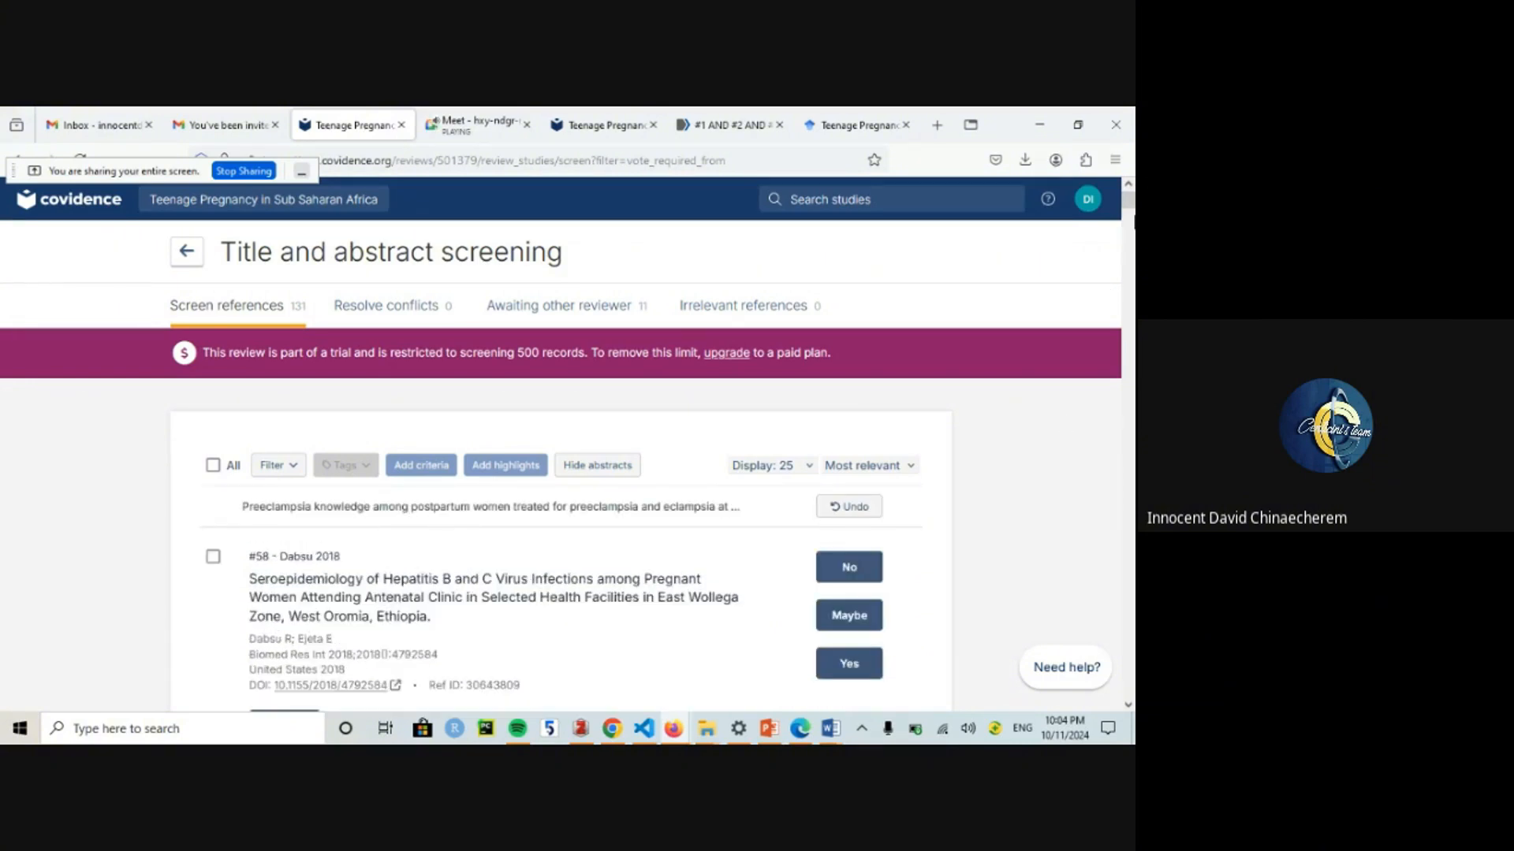
{"action": "scroll", "coordinate": [1131, 213], "scroll_direction": "down", "scroll_amount": 2}
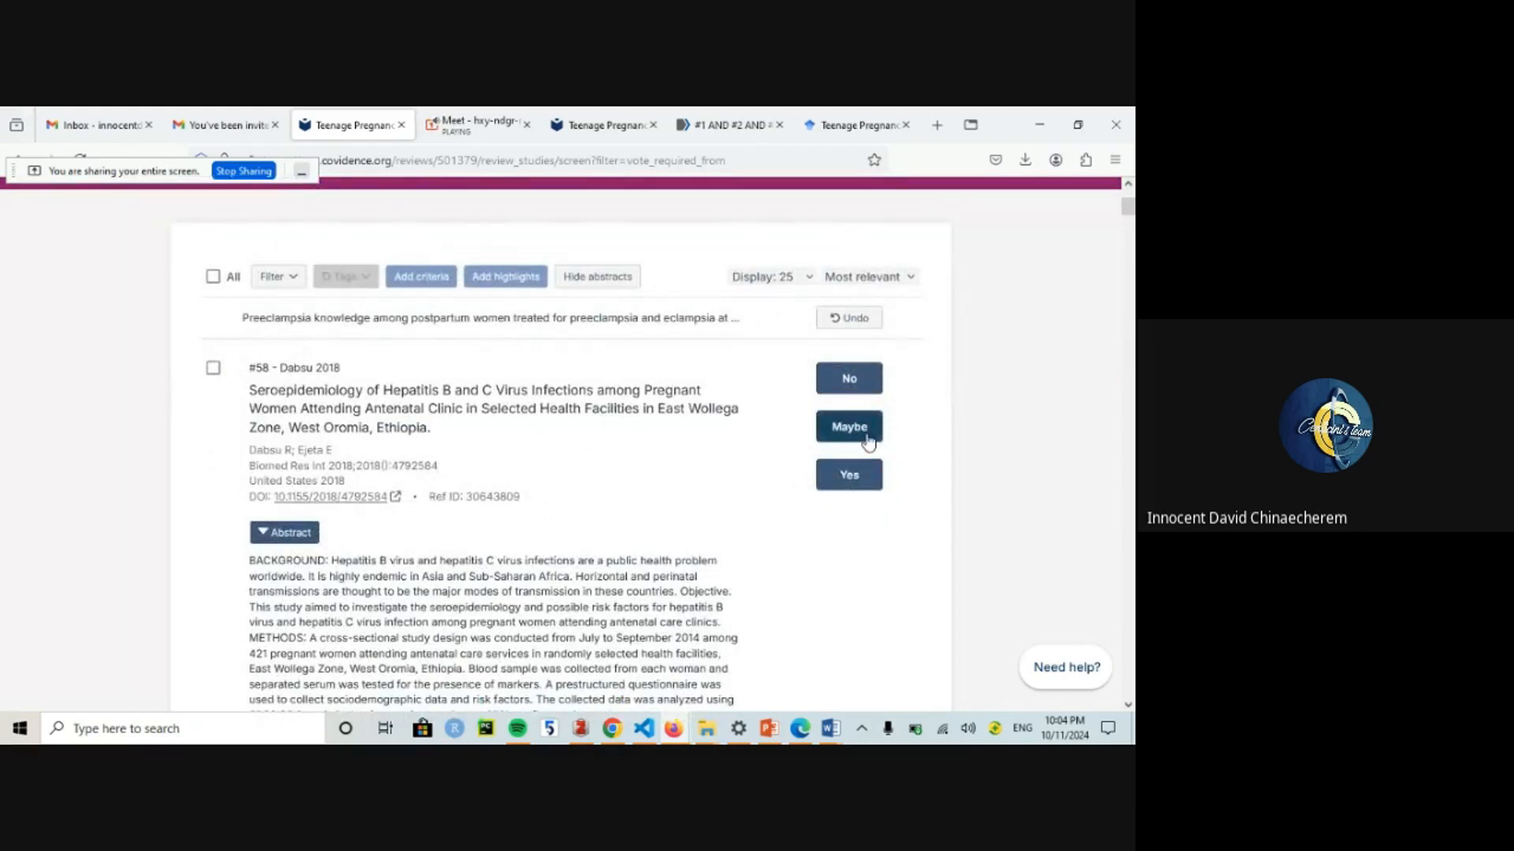
Step: Vote on #58 and the next reference, include #90, then return to Review Summary
{"action": "left_click", "coordinate": [860, 475]}
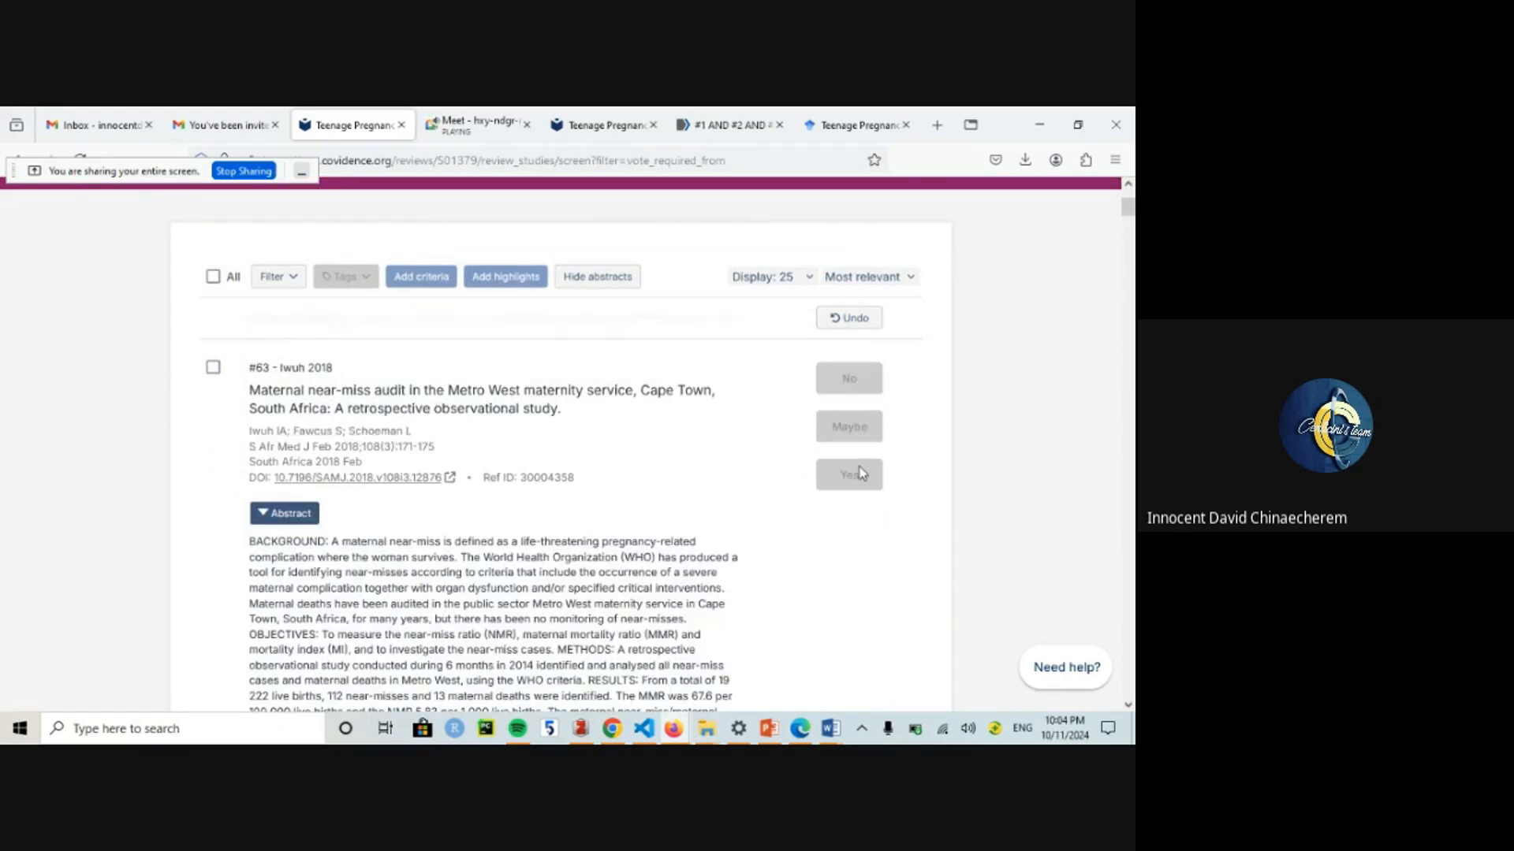
{"action": "left_click", "coordinate": [860, 473]}
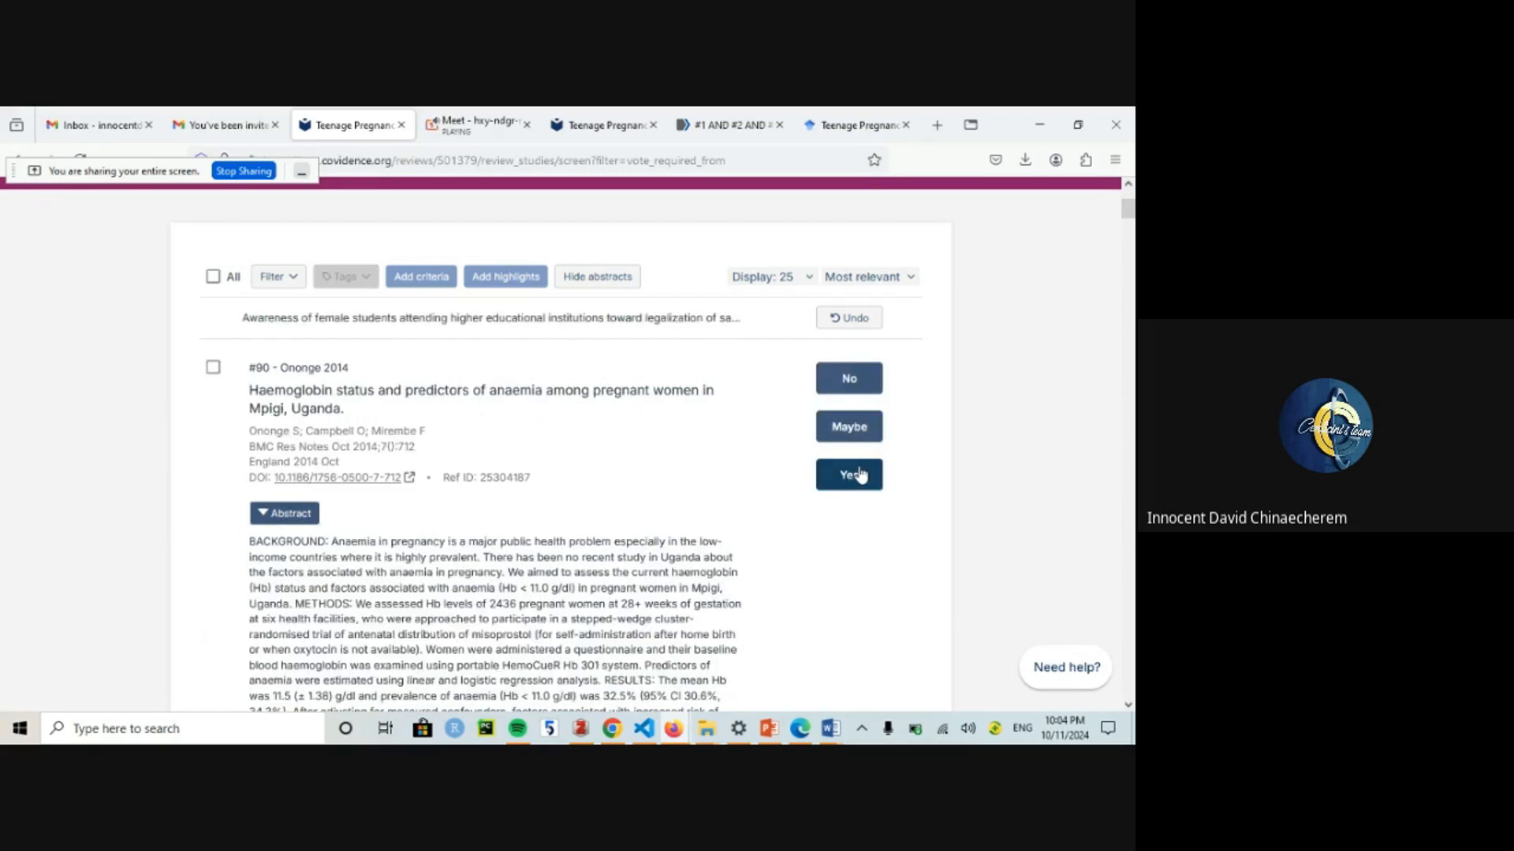
{"action": "left_click", "coordinate": [860, 473]}
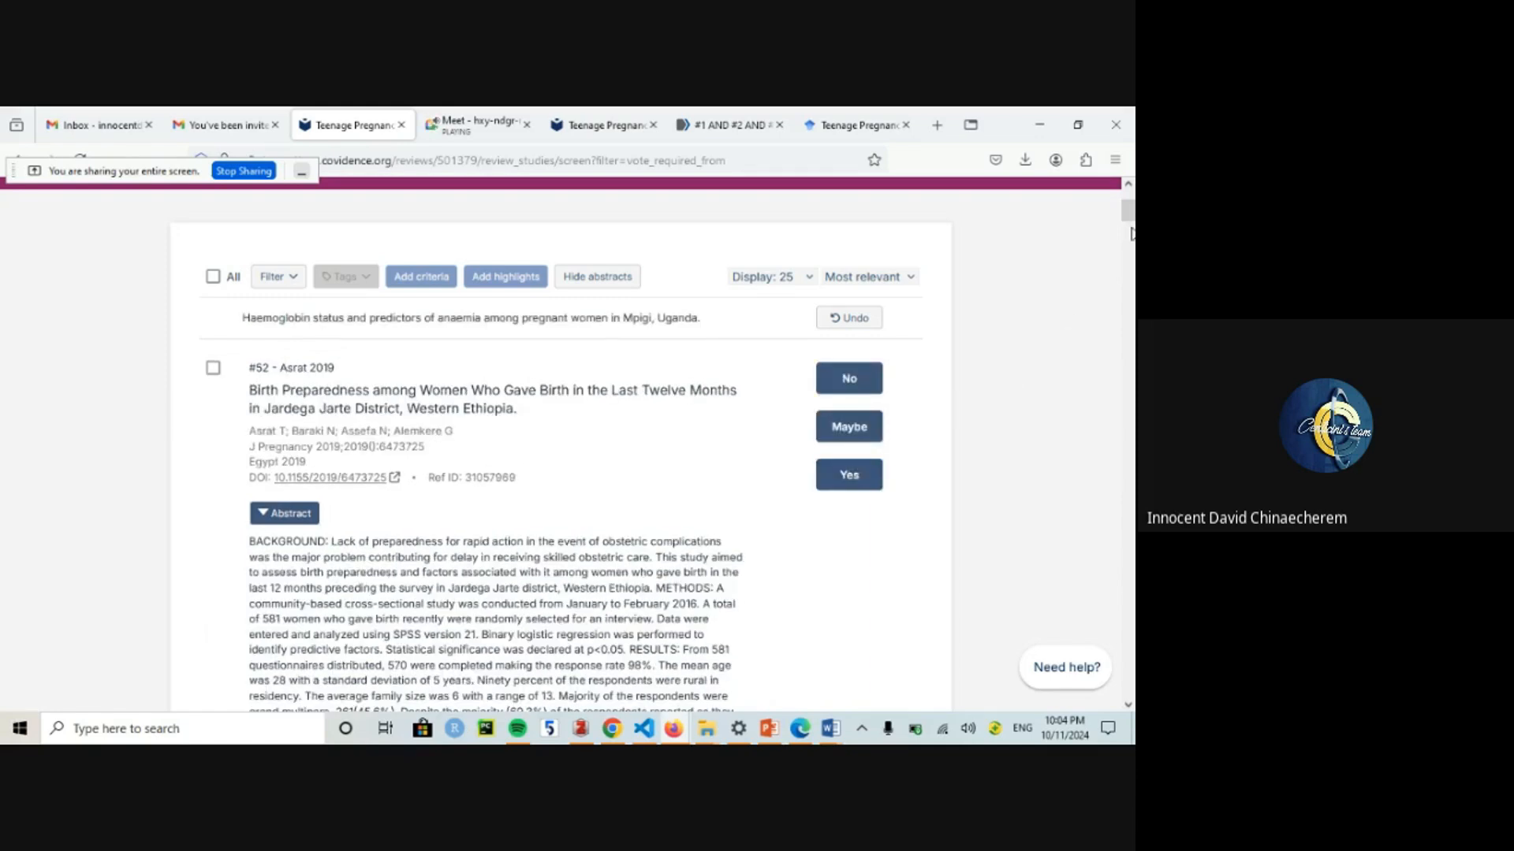
{"action": "scroll", "coordinate": [1128, 221], "scroll_direction": "down", "scroll_amount": 2}
{"action": "scroll", "coordinate": [1123, 217], "scroll_direction": "up", "scroll_amount": 4}
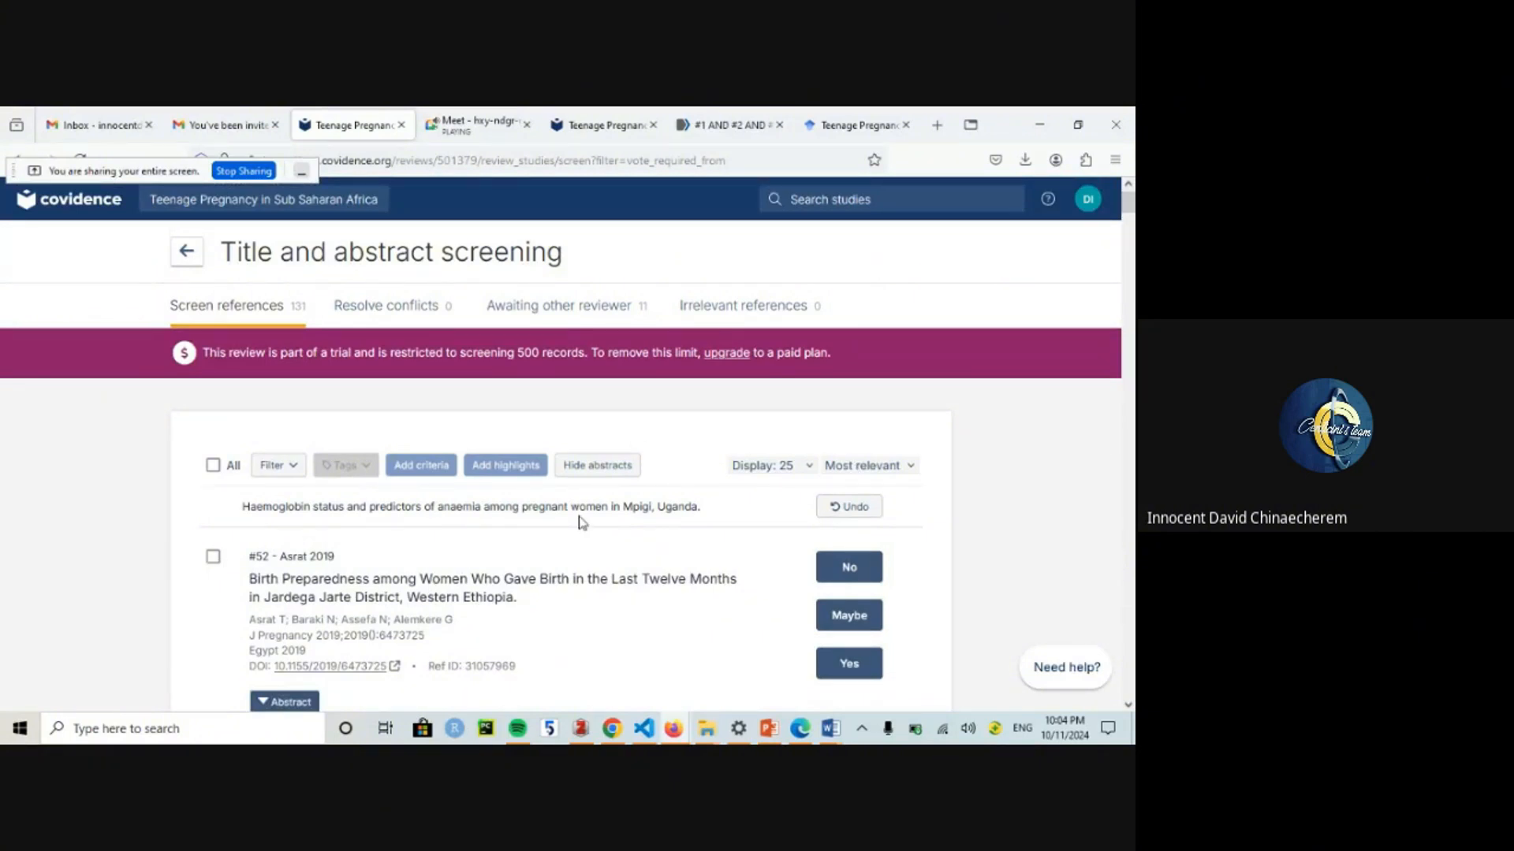
{"action": "left_click", "coordinate": [184, 257]}
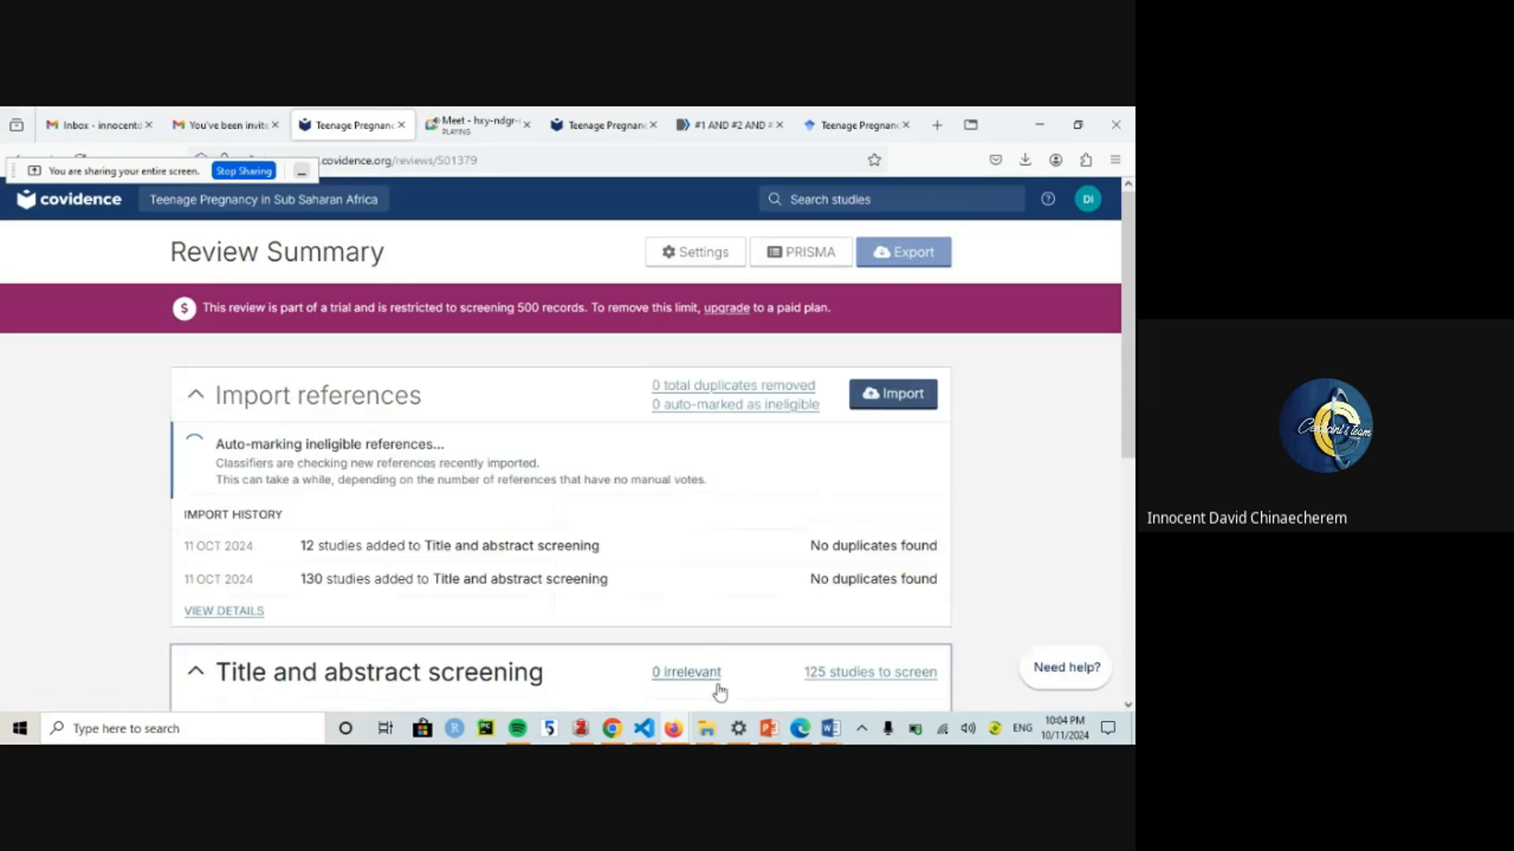
Step: Present slide 11, the PRISMA flow diagram Practice Exercise, as a full-screen slide show
{"action": "left_click", "coordinate": [771, 729]}
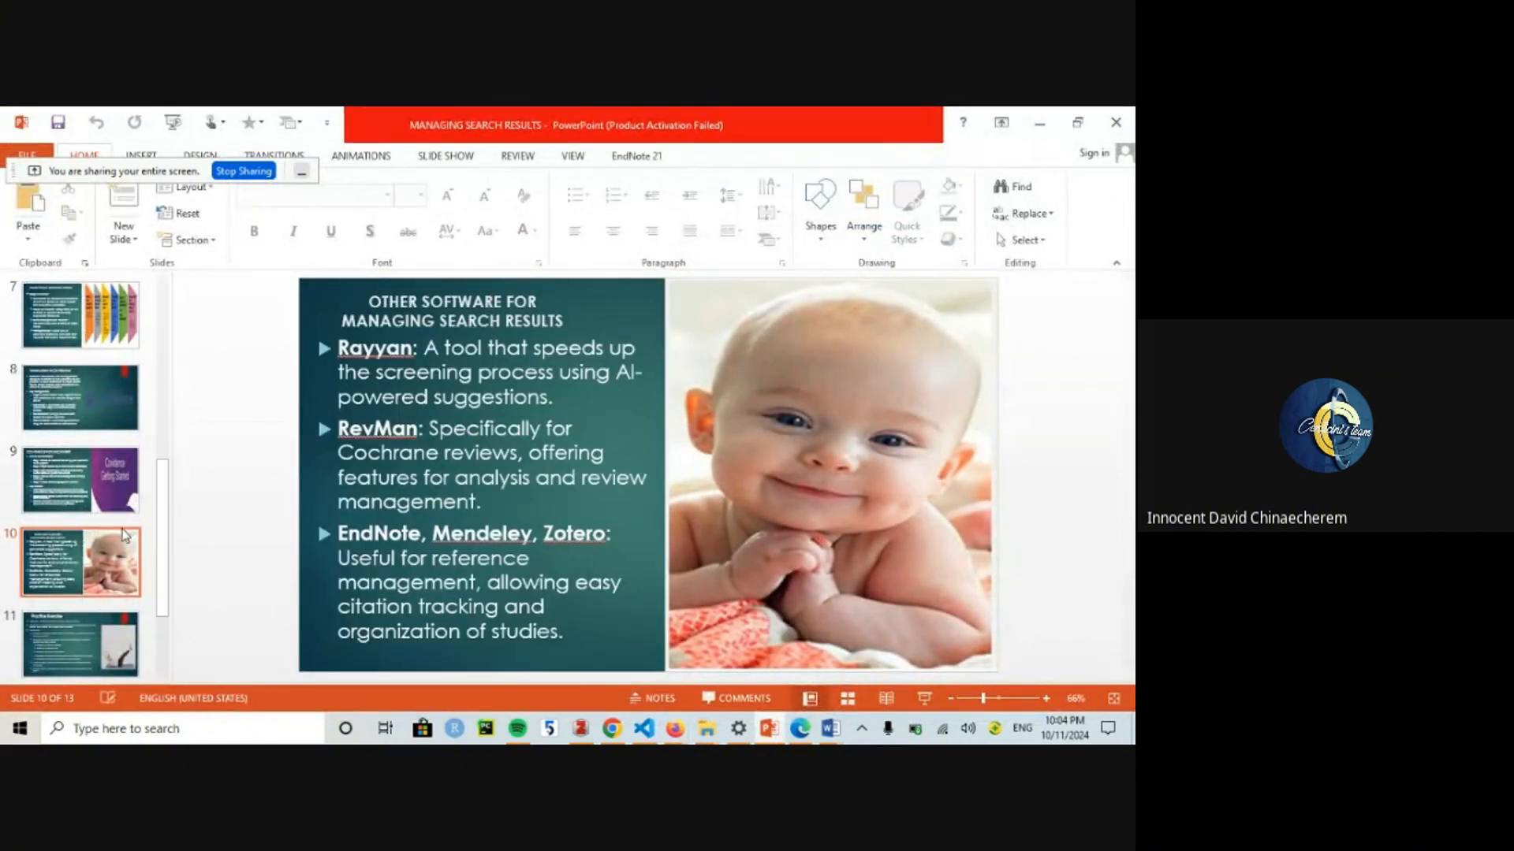
{"action": "left_click", "coordinate": [85, 643]}
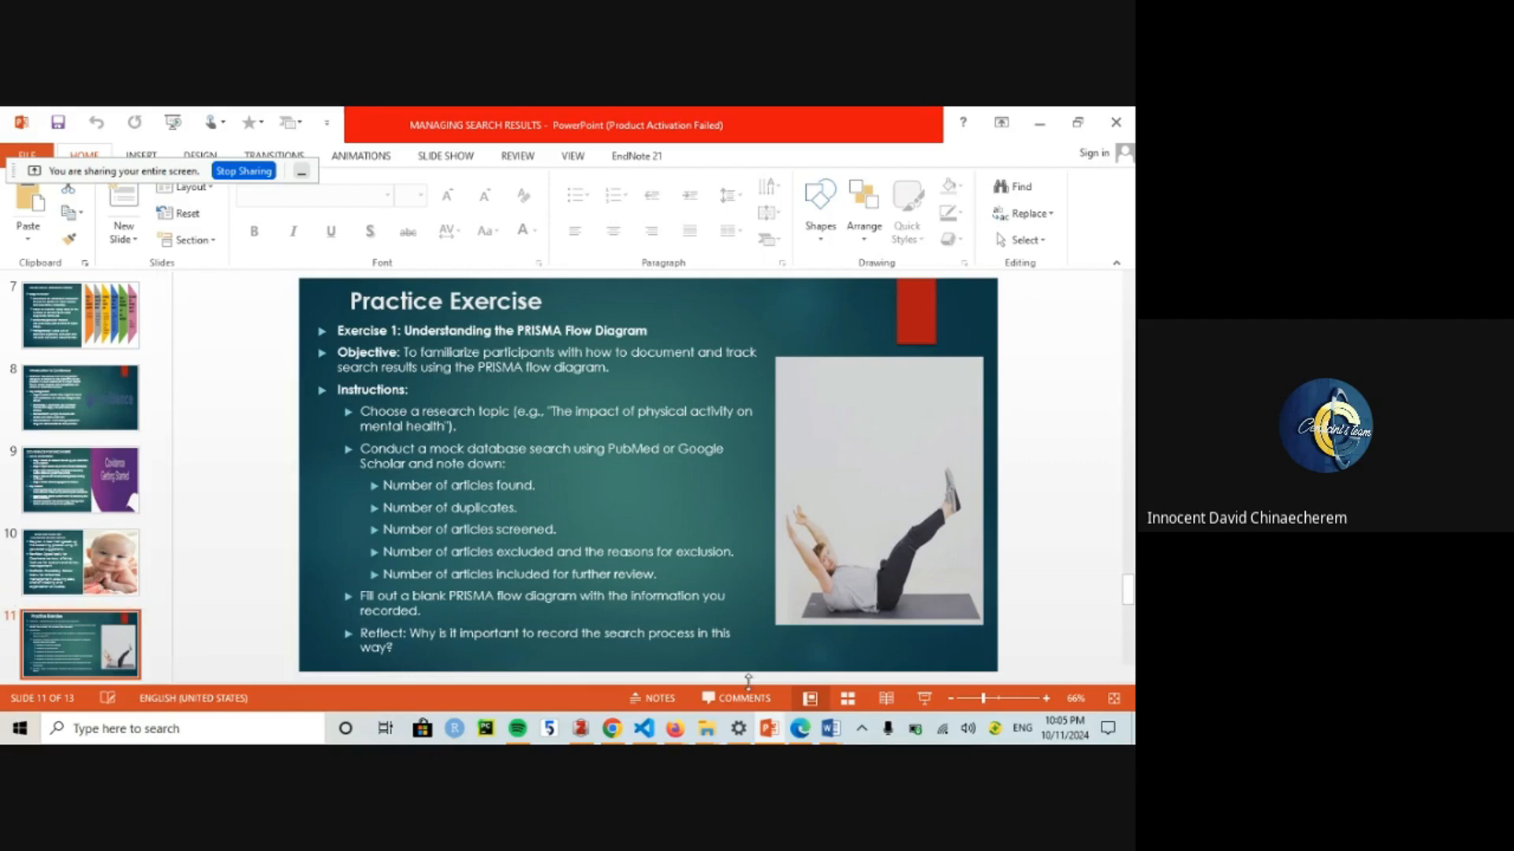
{"action": "left_click", "coordinate": [922, 698]}
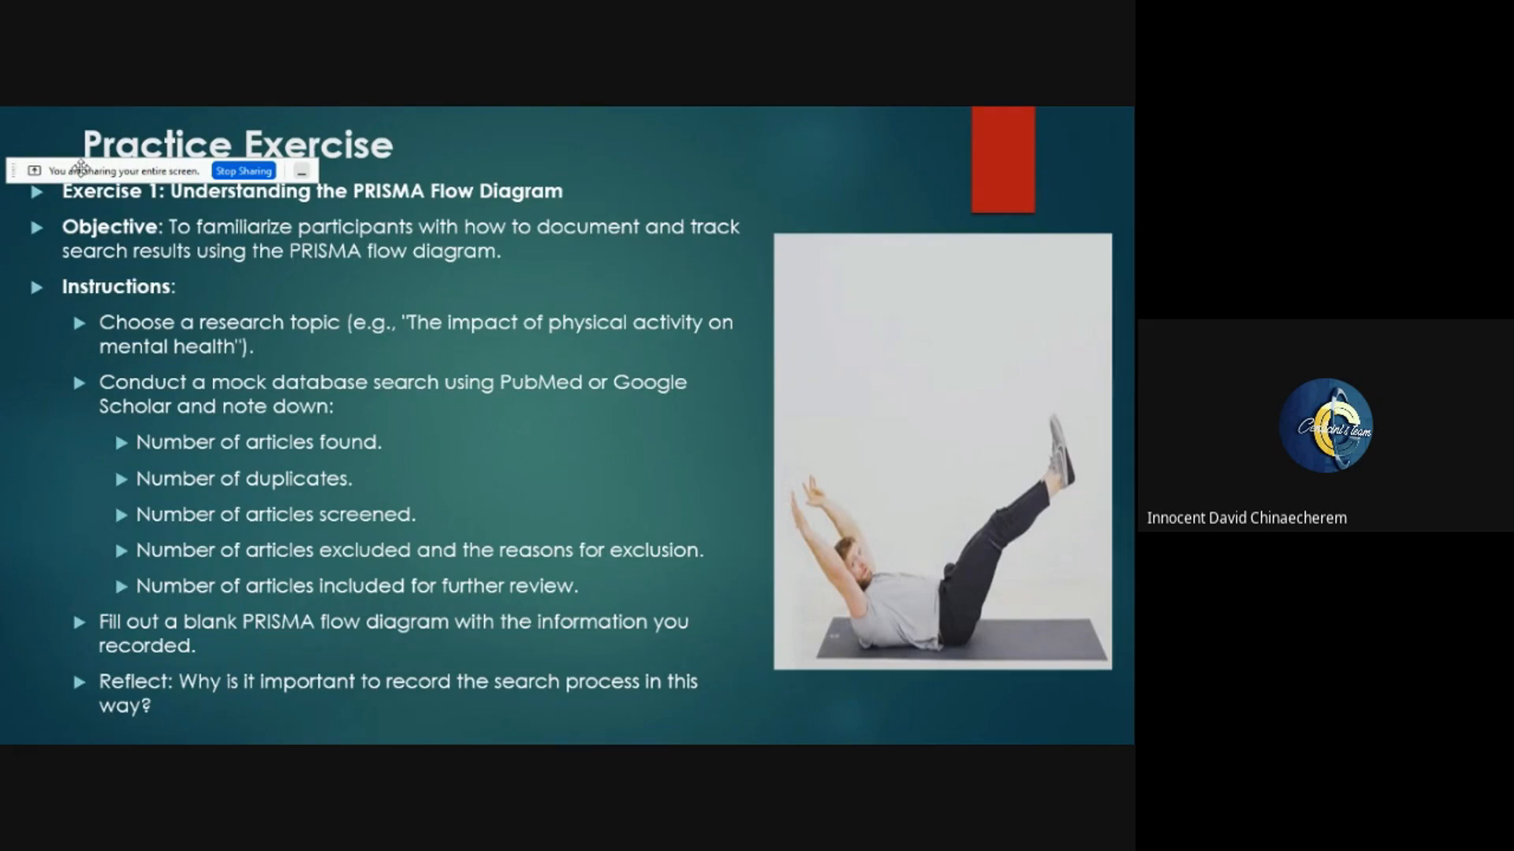
{"action": "left_click_drag", "start_coordinate": [80, 166], "coordinate": [672, 133]}
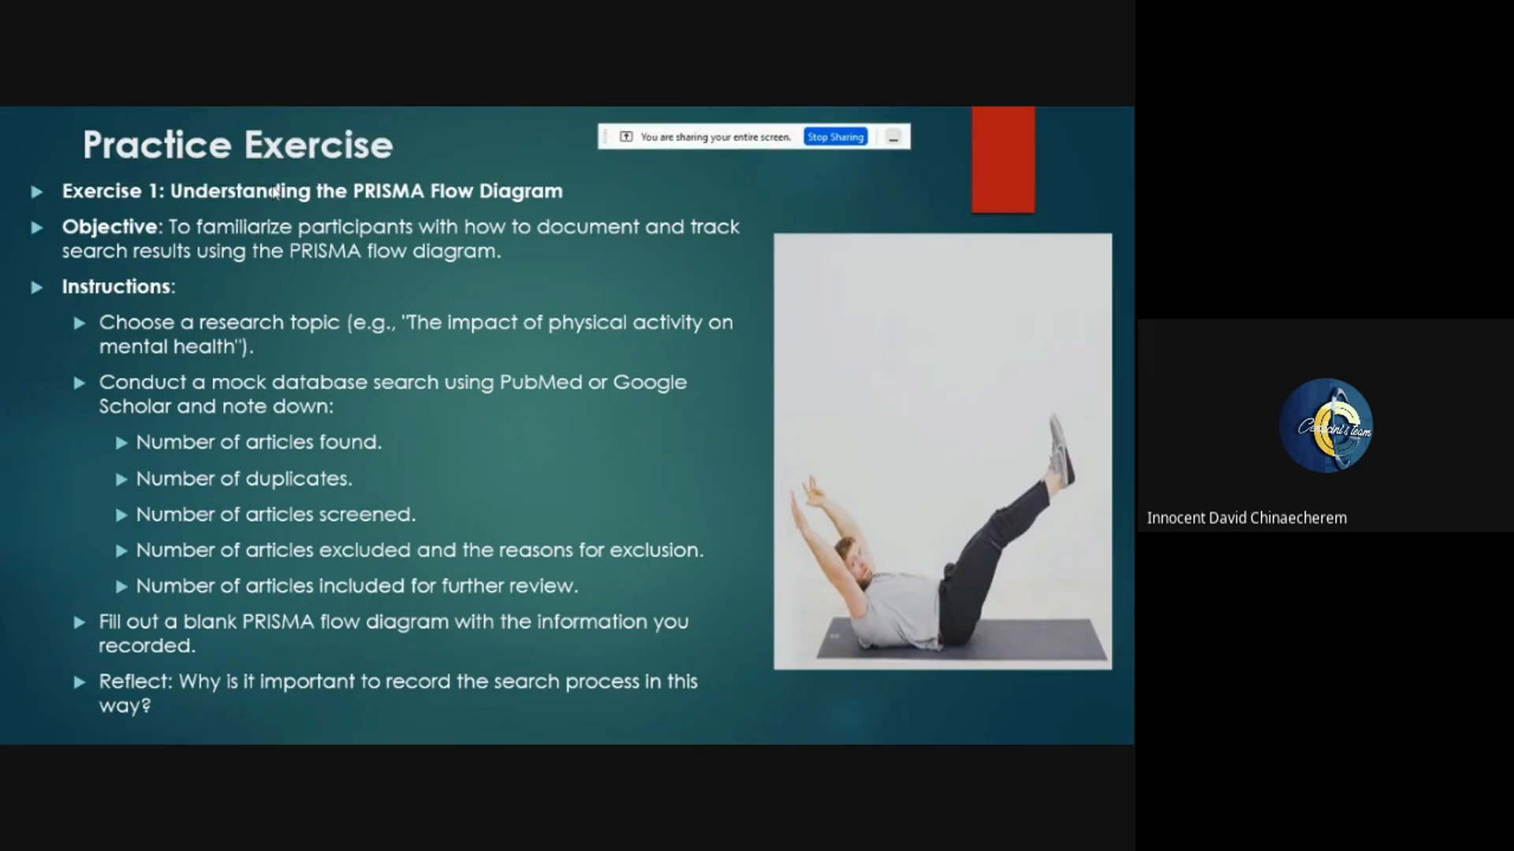